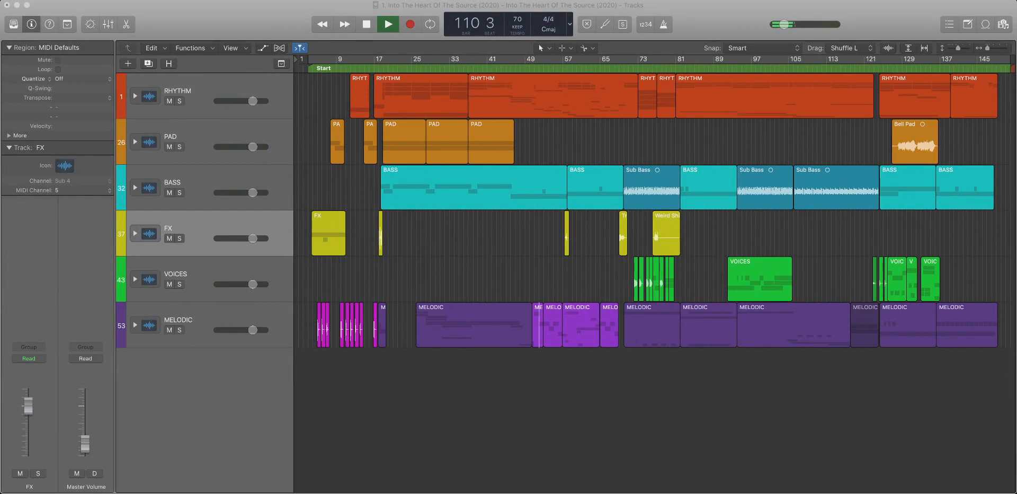
Stop playback and briefly view the project's audio file groups before closing the browser.
{"action": "key", "text": "space"}
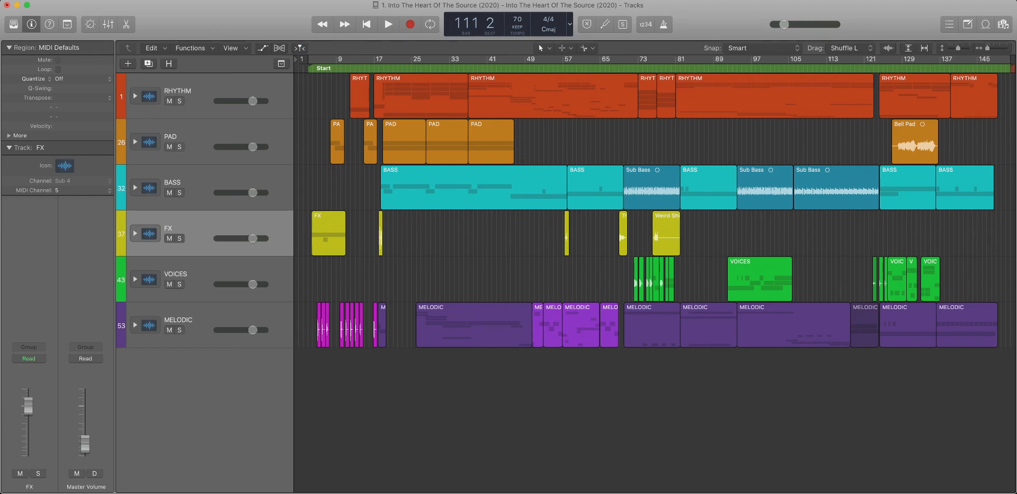
{"action": "scroll", "coordinate": [655, 212], "scroll_direction": "left", "scroll_amount": 1}
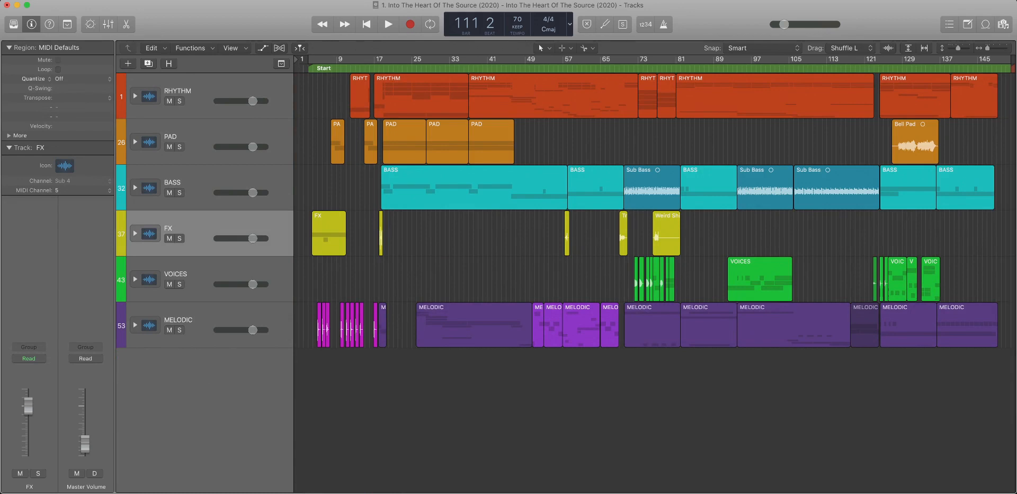
{"action": "key", "text": "f"}
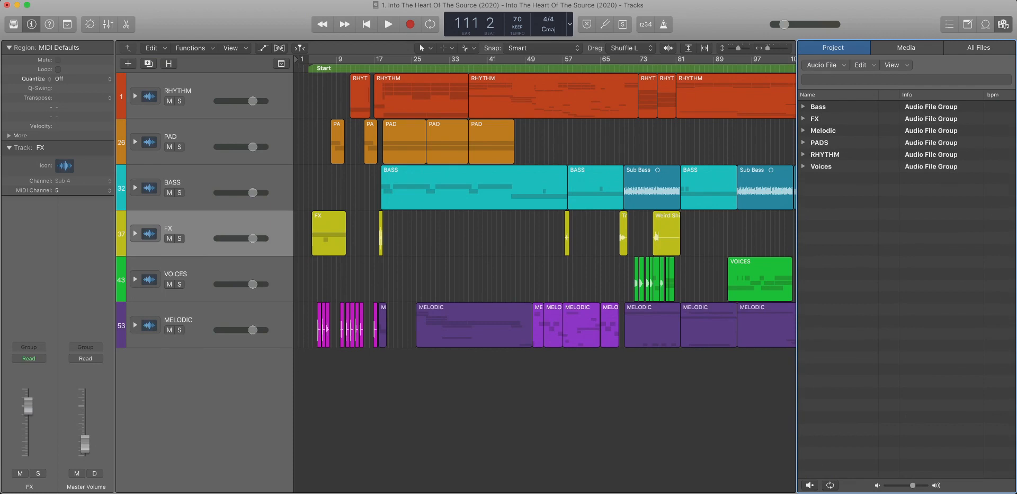
{"action": "key", "text": "f"}
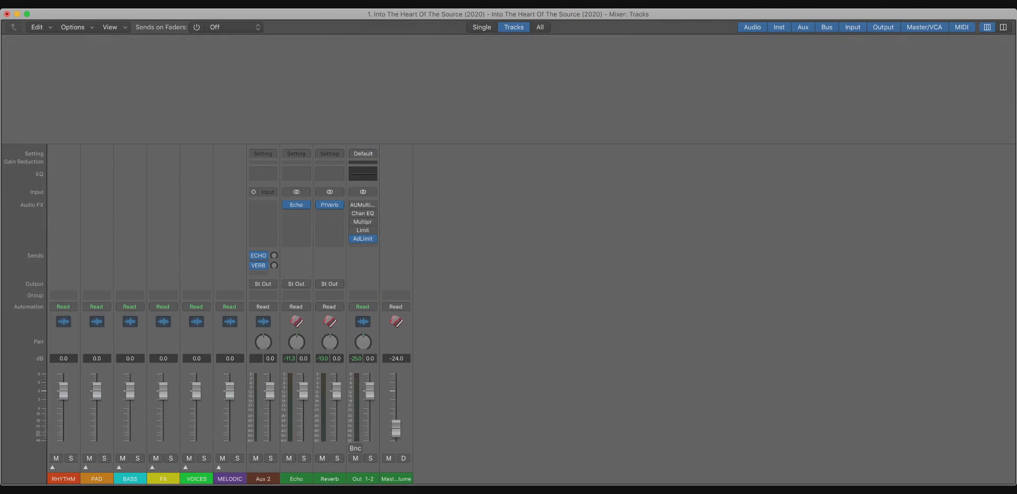
Select the Echo, Reverb, Out 1-2 and Master Volume channel strips together and recolour them dark purple.
{"action": "left_click", "coordinate": [296, 479]}
{"action": "left_click", "coordinate": [330, 478]}
{"action": "left_click", "coordinate": [296, 478]}
{"action": "left_click", "coordinate": [263, 478]}
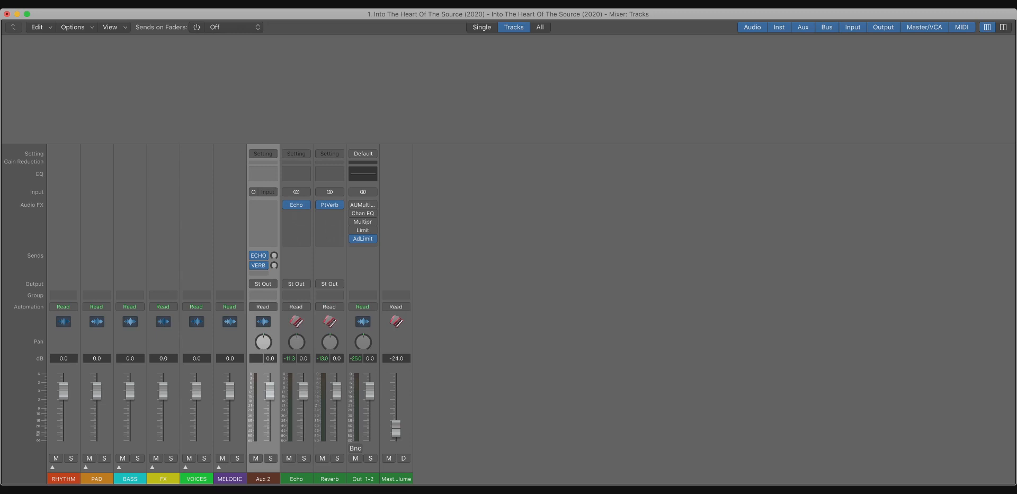
{"action": "left_click", "coordinate": [363, 478]}
{"action": "left_click", "coordinate": [396, 479]}
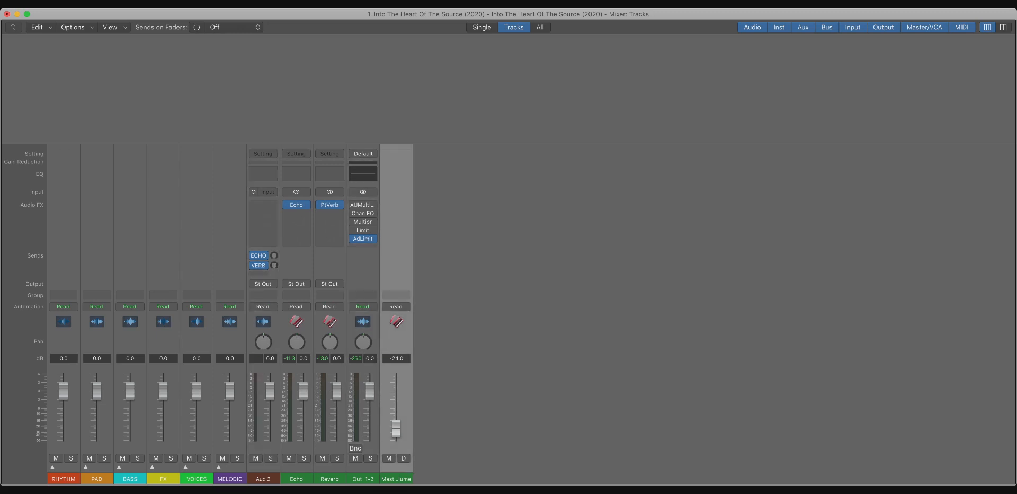
{"action": "left_click_drag", "start_coordinate": [392, 478], "coordinate": [307, 474]}
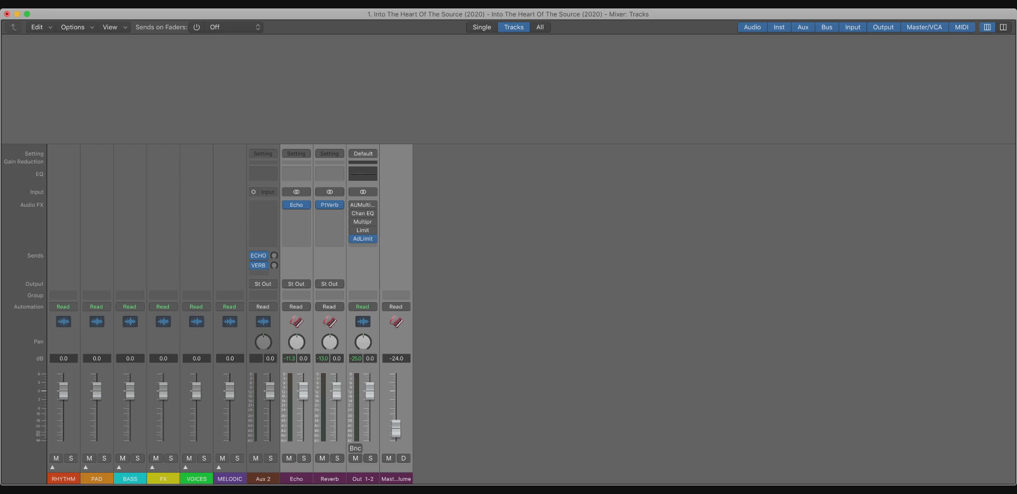
Recolour only the Out 1-2 and Master Volume channel strips a brighter magenta.
{"action": "left_click", "coordinate": [396, 263]}
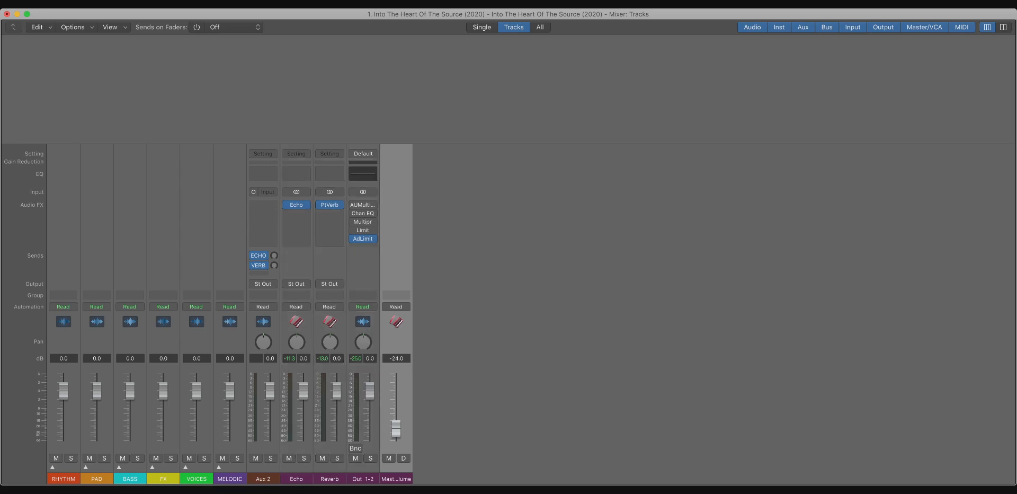
{"action": "left_click", "coordinate": [363, 263]}
{"action": "left_click", "coordinate": [395, 263], "text": "shift"}
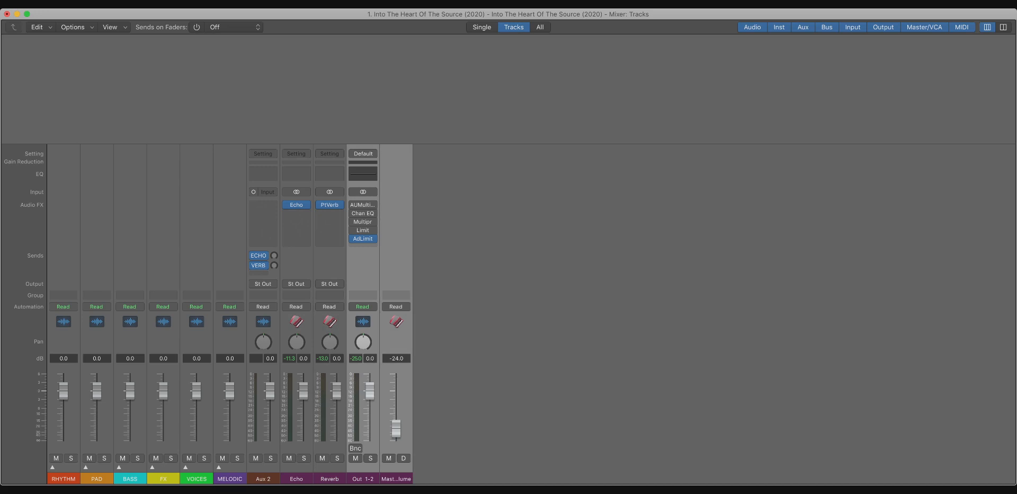
{"action": "left_click", "coordinate": [508, 297]}
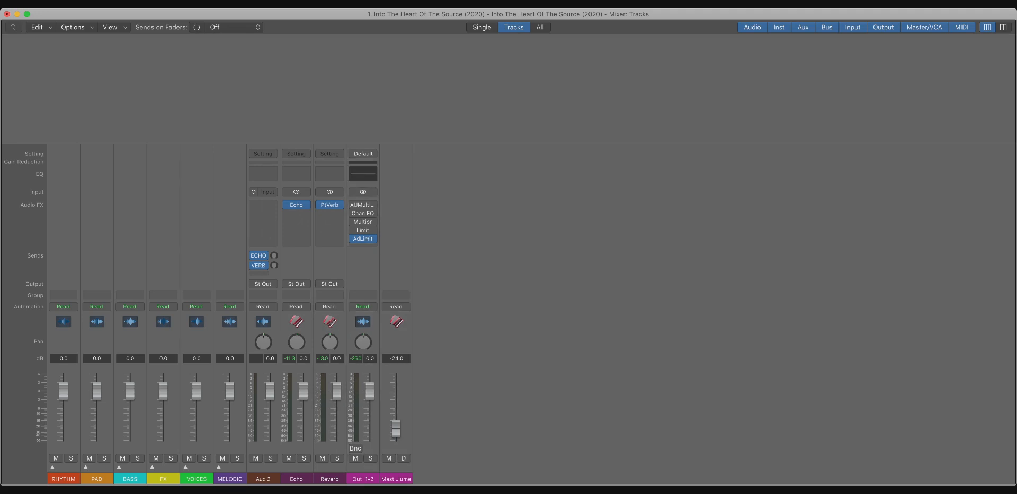
Check the Echo, Reverb and Aux 2 strips, and expand the MELODIC track stack to examine its tracks' sends.
{"action": "left_click", "coordinate": [296, 270]}
{"action": "left_click", "coordinate": [329, 270]}
{"action": "left_click", "coordinate": [272, 276]}
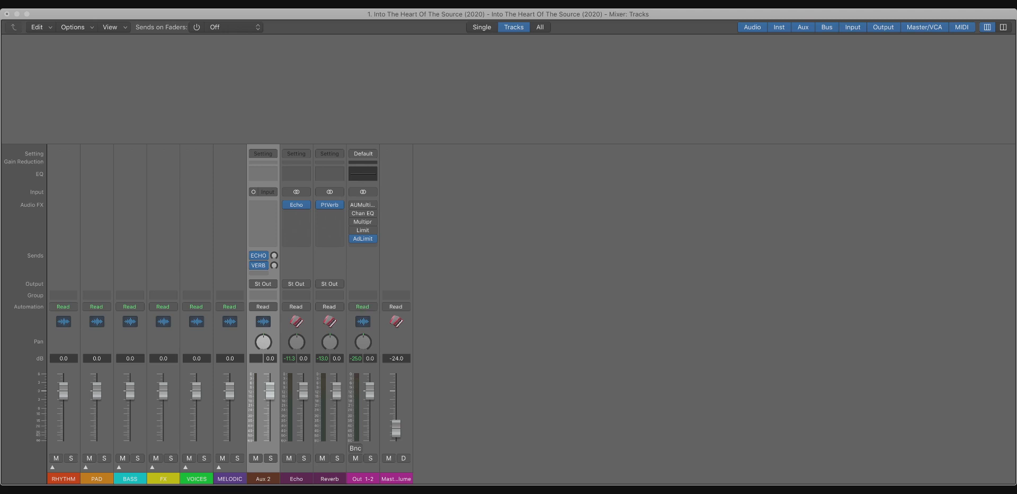
{"action": "left_click", "coordinate": [219, 467]}
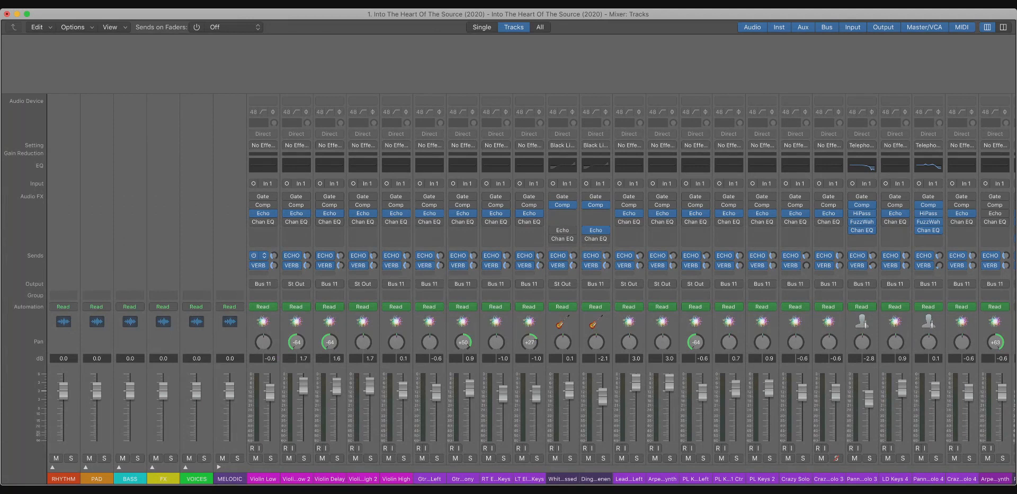
{"action": "scroll", "coordinate": [517, 289], "scroll_direction": "right", "scroll_amount": 10}
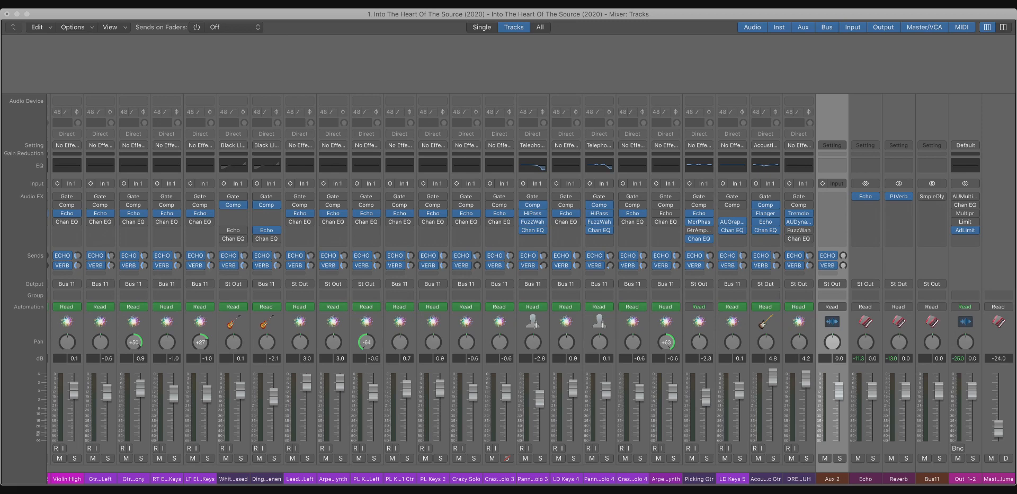
{"action": "left_click", "coordinate": [67, 255]}
{"action": "scroll", "coordinate": [530, 288], "scroll_direction": "left", "scroll_amount": 10}
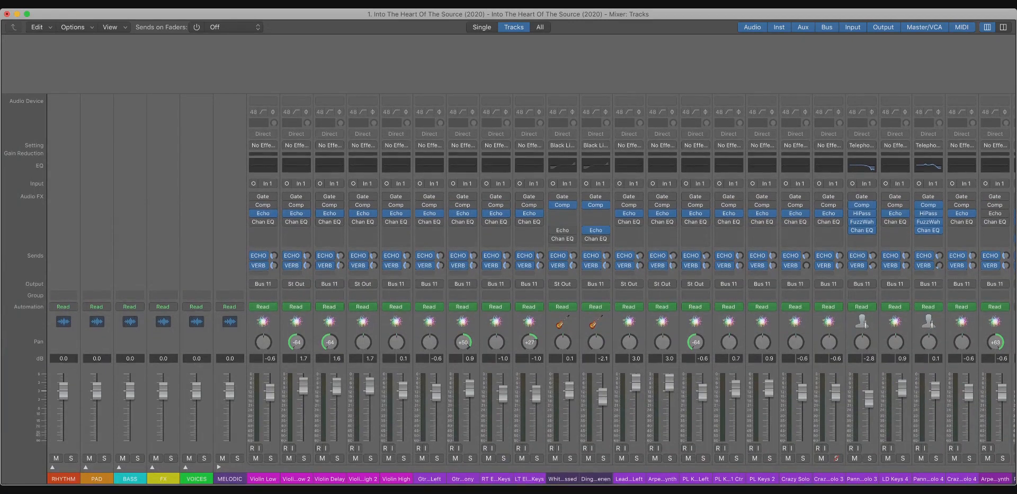
Select all tracks inside the MELODIC stack, from Violin Low to the last one, and add Echo and Verb sends to them.
{"action": "left_click", "coordinate": [263, 479]}
{"action": "scroll", "coordinate": [528, 289], "scroll_direction": "right", "scroll_amount": 10}
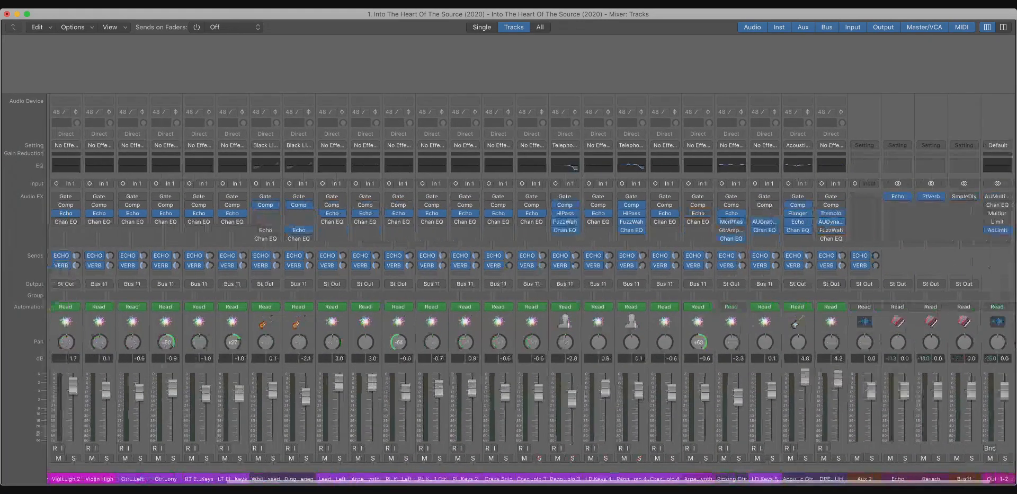
{"action": "scroll", "coordinate": [528, 289], "scroll_direction": "left", "scroll_amount": 8}
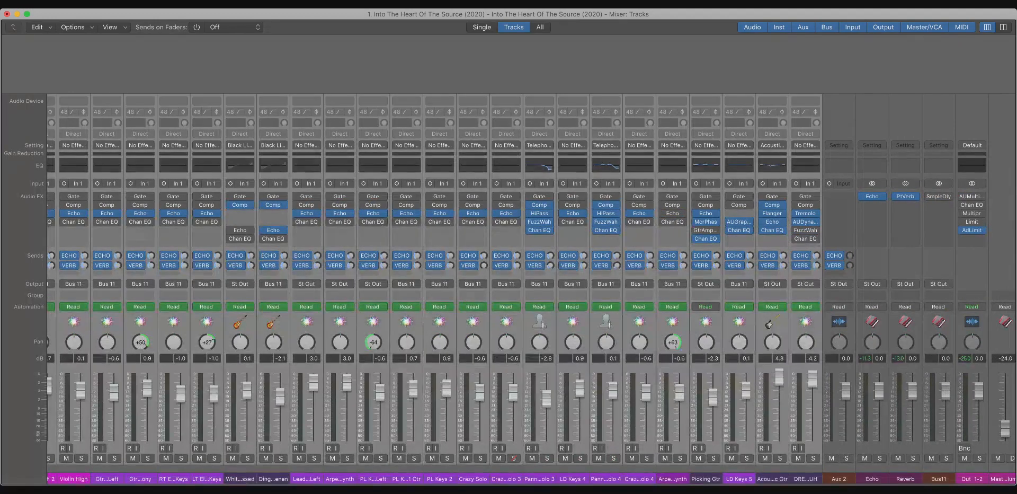
{"action": "scroll", "coordinate": [528, 289], "scroll_direction": "left", "scroll_amount": 1}
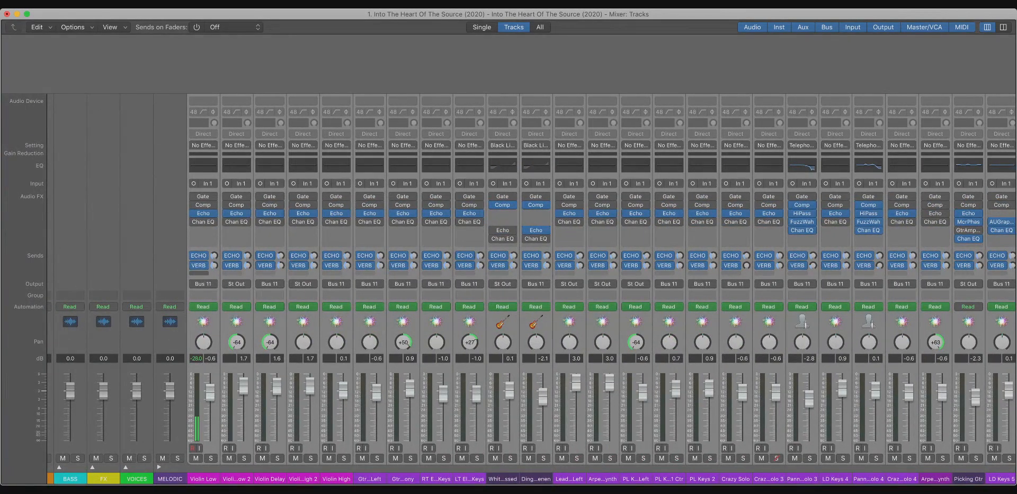
{"action": "scroll", "coordinate": [508, 179], "scroll_direction": "down", "scroll_amount": 1}
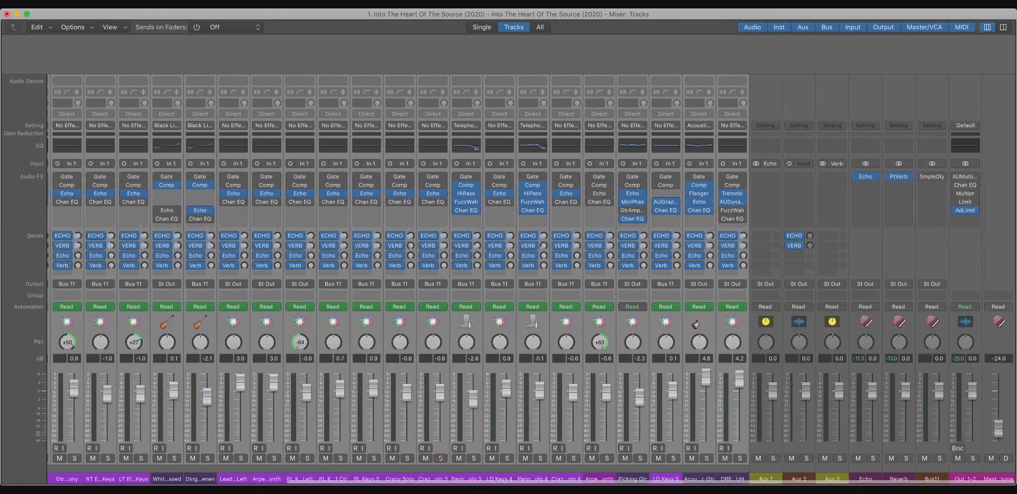
Examine the Aux 1, Aux 2 and Aux 3 channel strips next to the Echo and Reverb strips.
{"action": "left_click", "coordinate": [766, 479]}
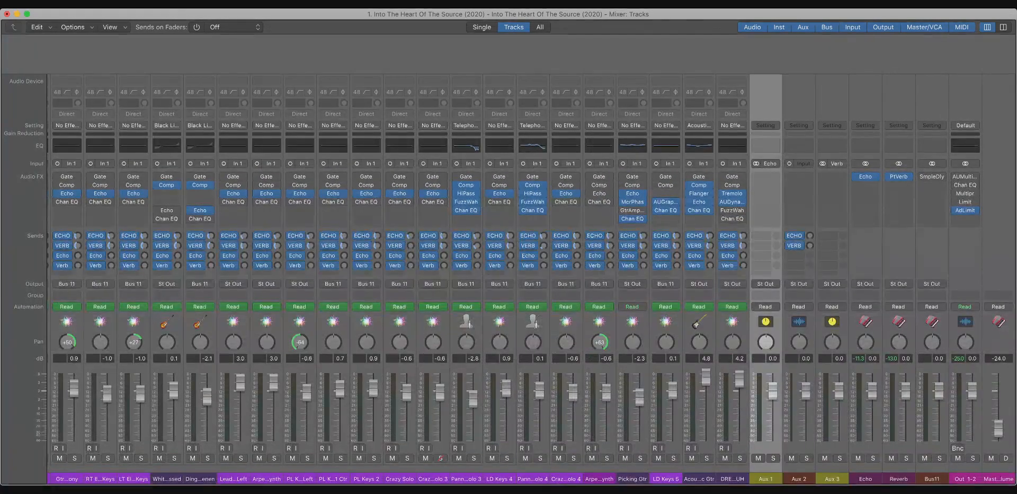
{"action": "left_click_drag", "start_coordinate": [840, 479], "coordinate": [792, 477]}
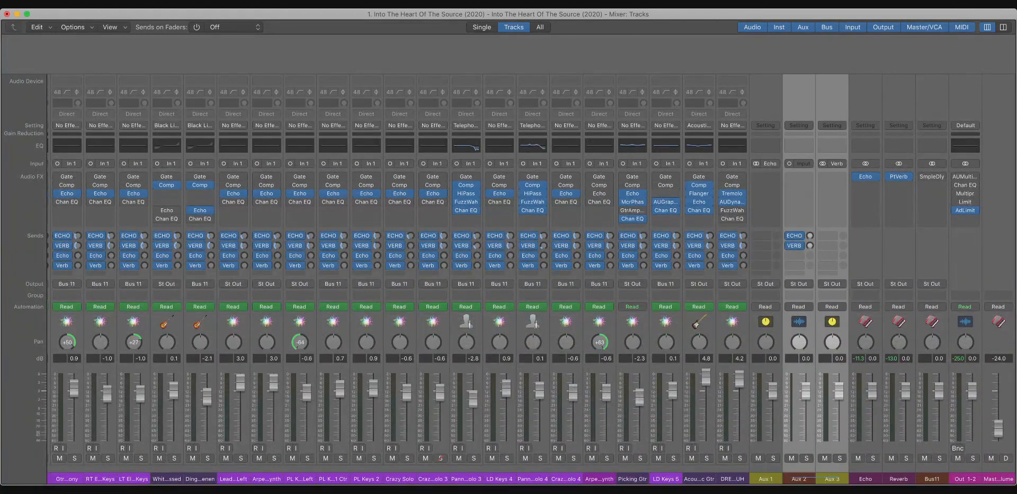
{"action": "left_click", "coordinate": [833, 478]}
{"action": "left_click", "coordinate": [799, 479]}
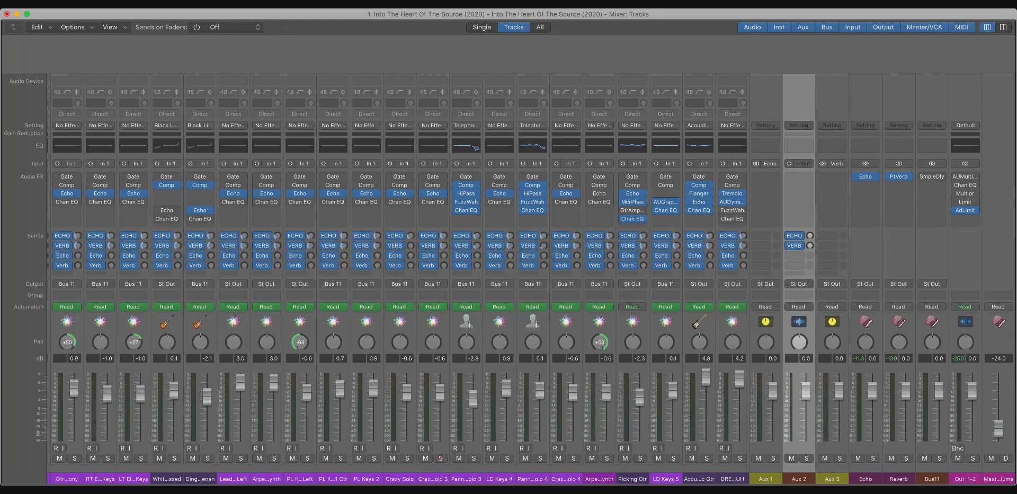
Expand the VOICES, FX and BASS track stacks in the mixer and check the sends on their tracks.
{"action": "scroll", "coordinate": [509, 276], "scroll_direction": "left", "scroll_amount": 10}
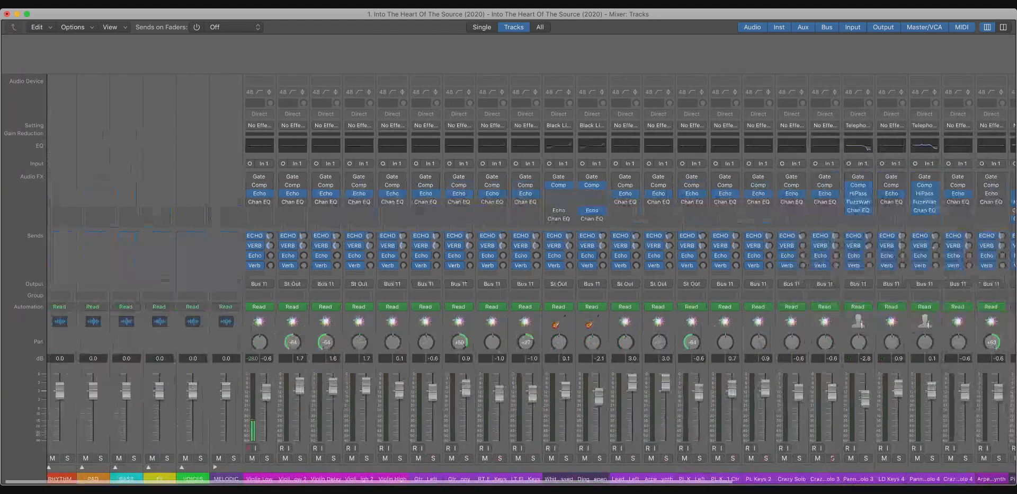
{"action": "left_click", "coordinate": [186, 467]}
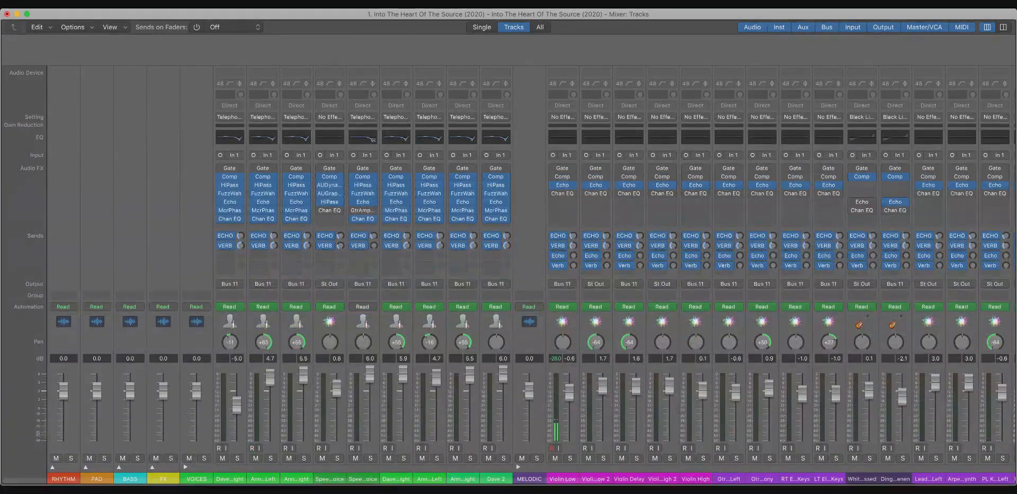
{"action": "scroll", "coordinate": [508, 276], "scroll_direction": "right", "scroll_amount": 4}
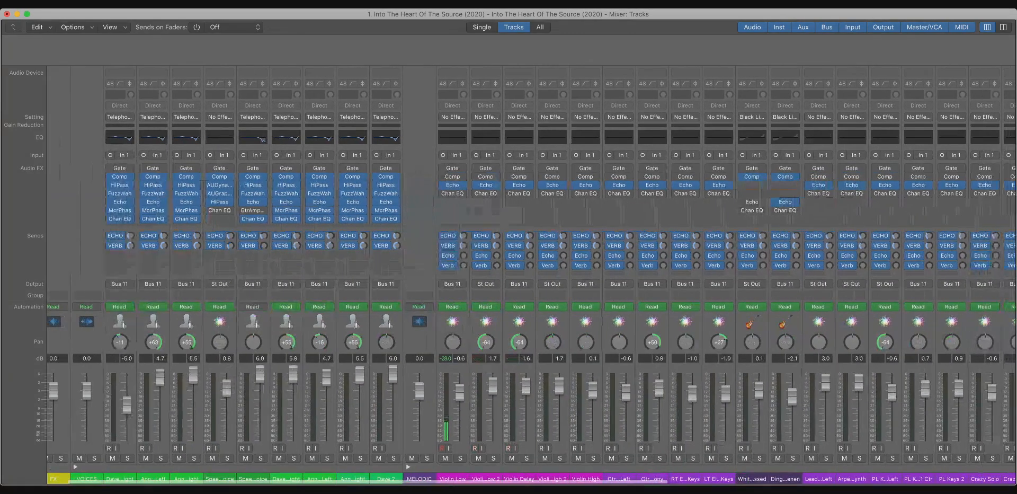
{"action": "scroll", "coordinate": [509, 276], "scroll_direction": "left", "scroll_amount": 4}
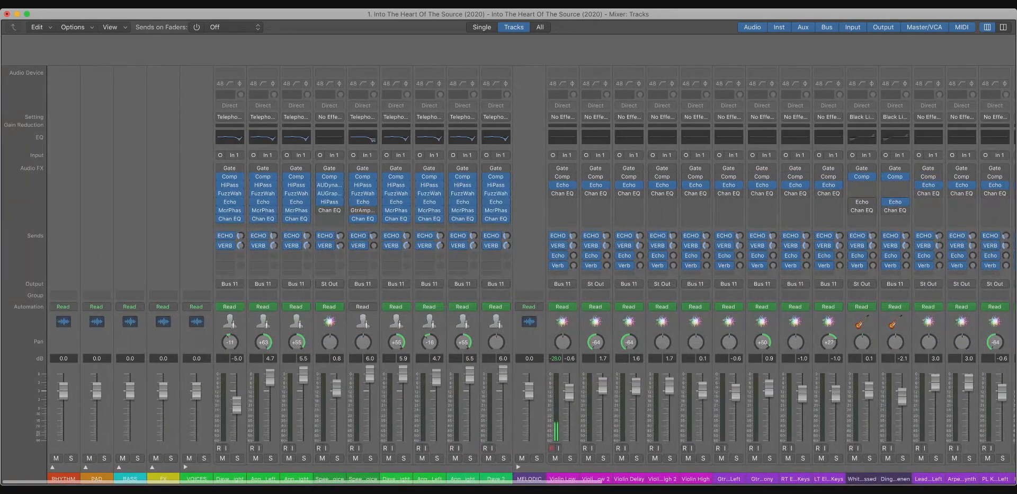
{"action": "left_click", "coordinate": [152, 466]}
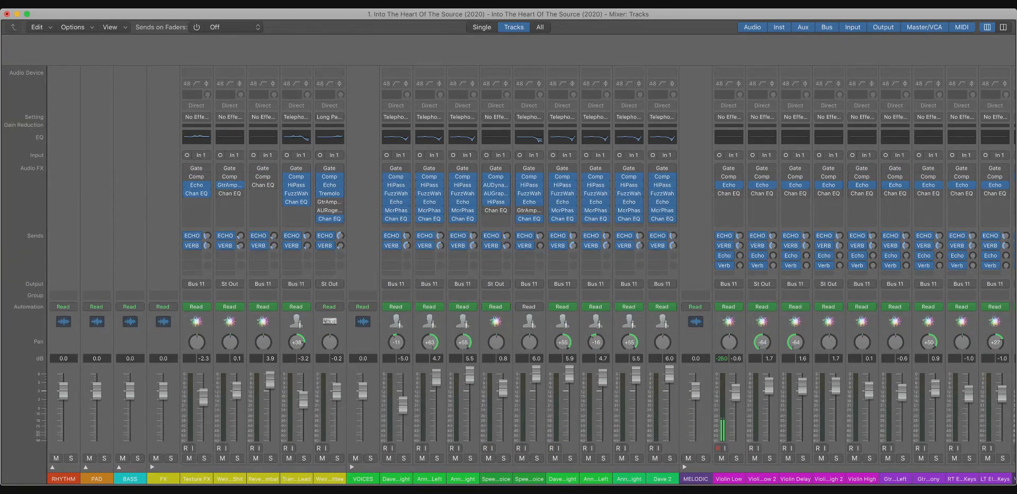
{"action": "left_click", "coordinate": [119, 466]}
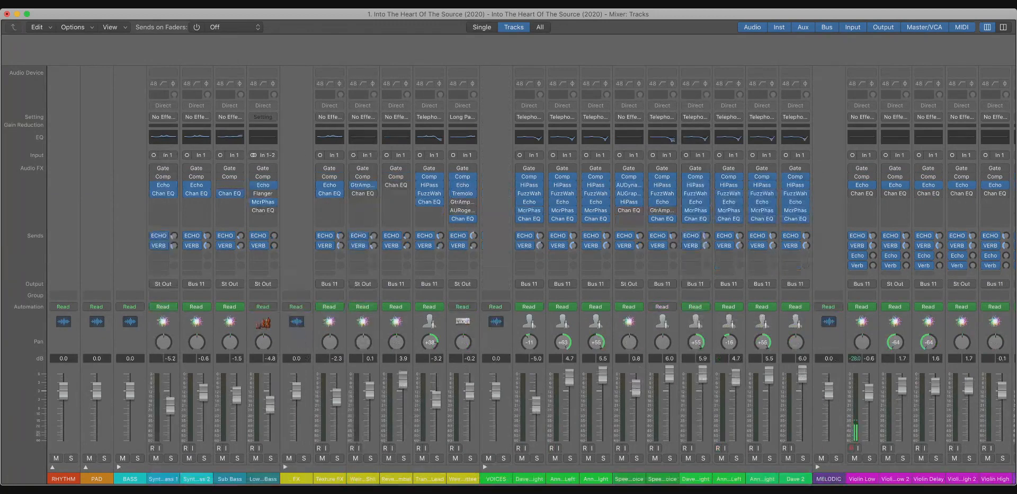
{"action": "scroll", "coordinate": [509, 276], "scroll_direction": "right", "scroll_amount": 3}
{"action": "scroll", "coordinate": [508, 276], "scroll_direction": "left", "scroll_amount": 3}
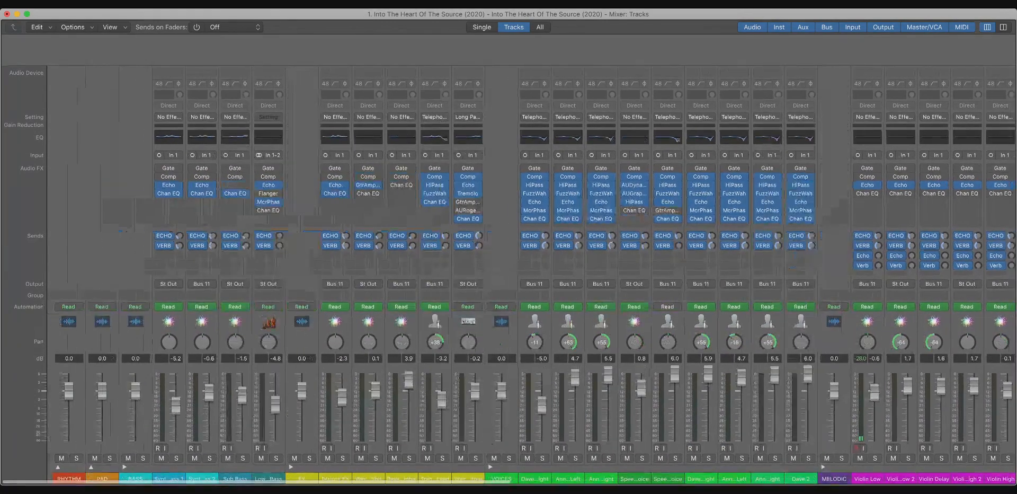
Expand the PAD and RHYTHM track stacks and look through all channel strips across the mixer.
{"action": "left_click", "coordinate": [86, 467]}
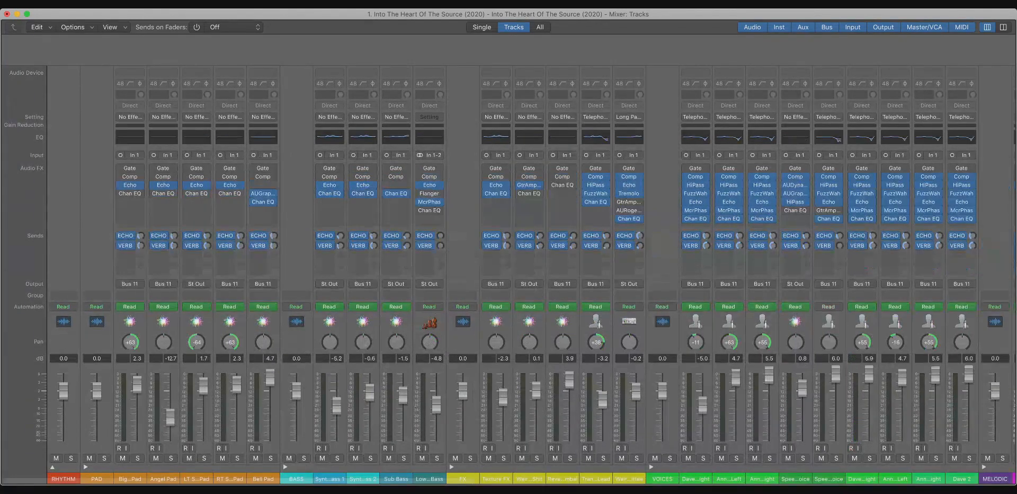
{"action": "scroll", "coordinate": [509, 275], "scroll_direction": "right", "scroll_amount": 3}
{"action": "scroll", "coordinate": [509, 275], "scroll_direction": "left", "scroll_amount": 3}
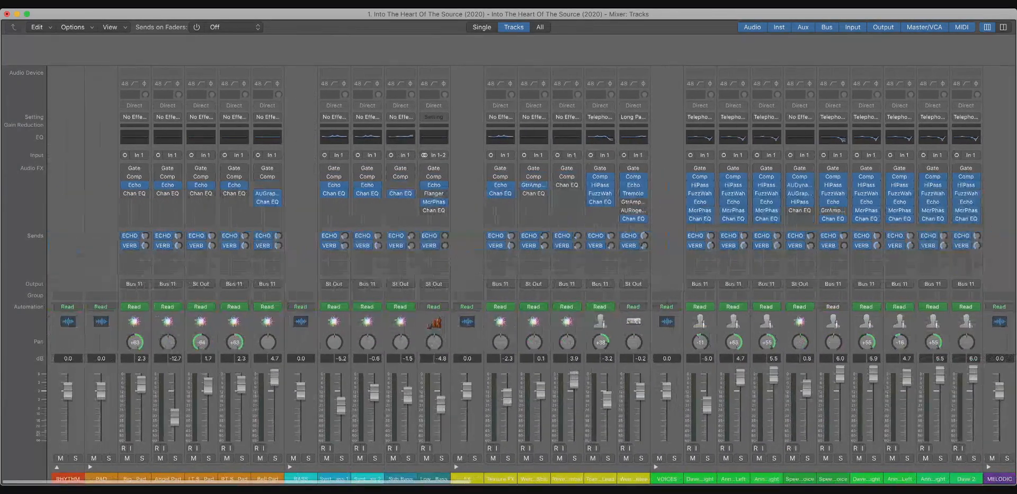
{"action": "left_click", "coordinate": [53, 467]}
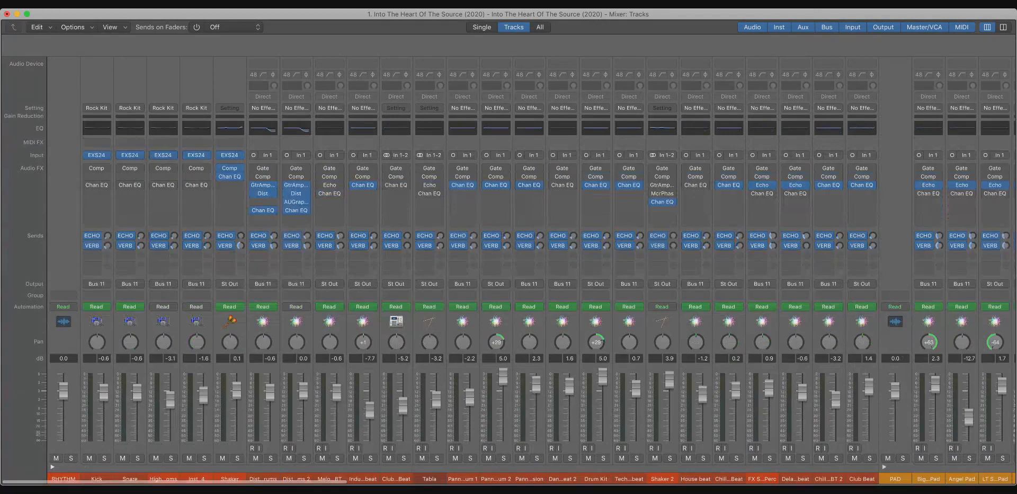
{"action": "scroll", "coordinate": [509, 275], "scroll_direction": "right", "scroll_amount": 10}
{"action": "scroll", "coordinate": [508, 276], "scroll_direction": "right", "scroll_amount": 15}
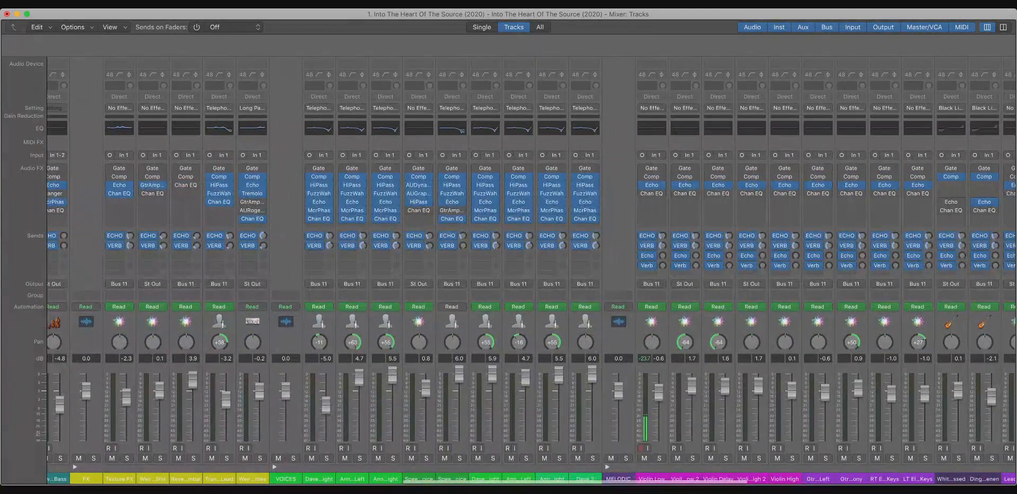
{"action": "scroll", "coordinate": [509, 276], "scroll_direction": "left", "scroll_amount": 15}
{"action": "scroll", "coordinate": [509, 276], "scroll_direction": "left", "scroll_amount": 3}
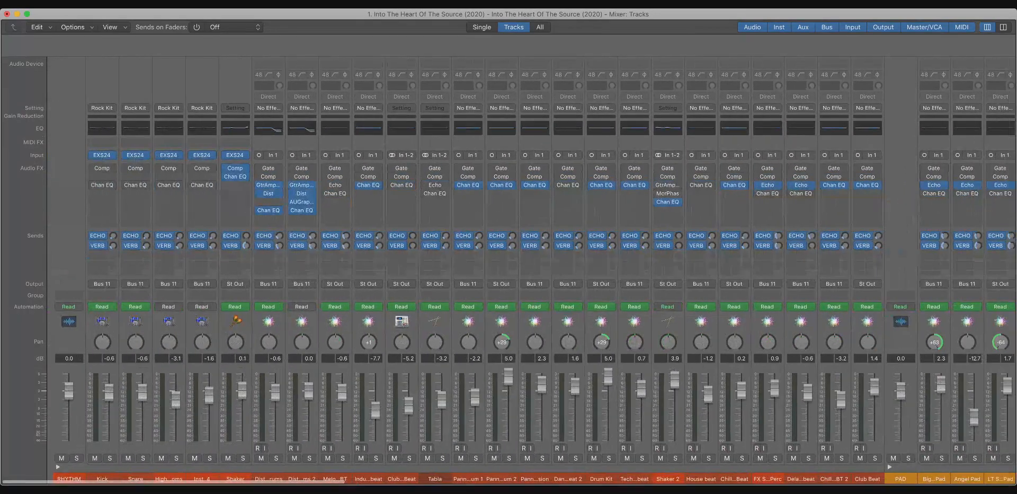
Collapse the RHYTHM, PAD, BASS and FX track stacks in the mixer and select the FX strip.
{"action": "left_click", "coordinate": [51, 467]}
{"action": "left_click", "coordinate": [86, 467]}
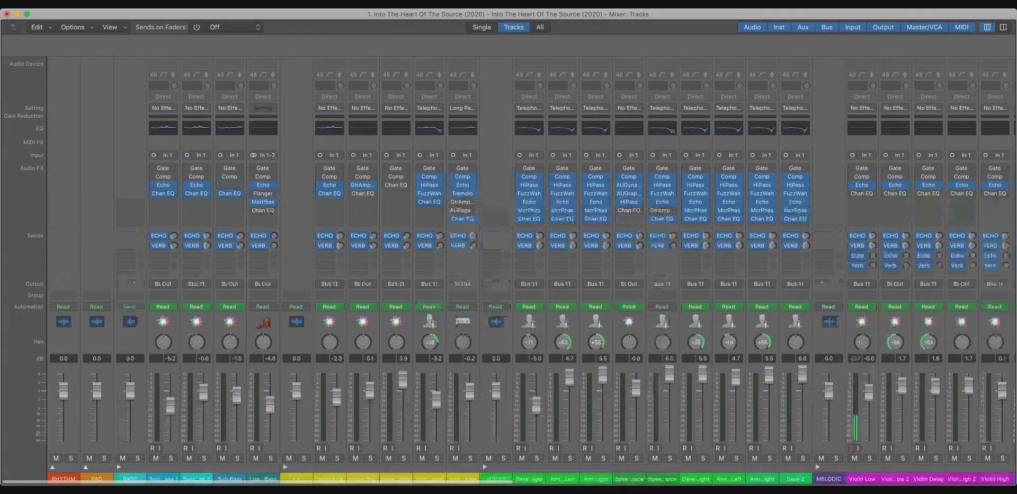
{"action": "left_click", "coordinate": [119, 467]}
{"action": "left_click", "coordinate": [152, 467]}
{"action": "left_click", "coordinate": [163, 479]}
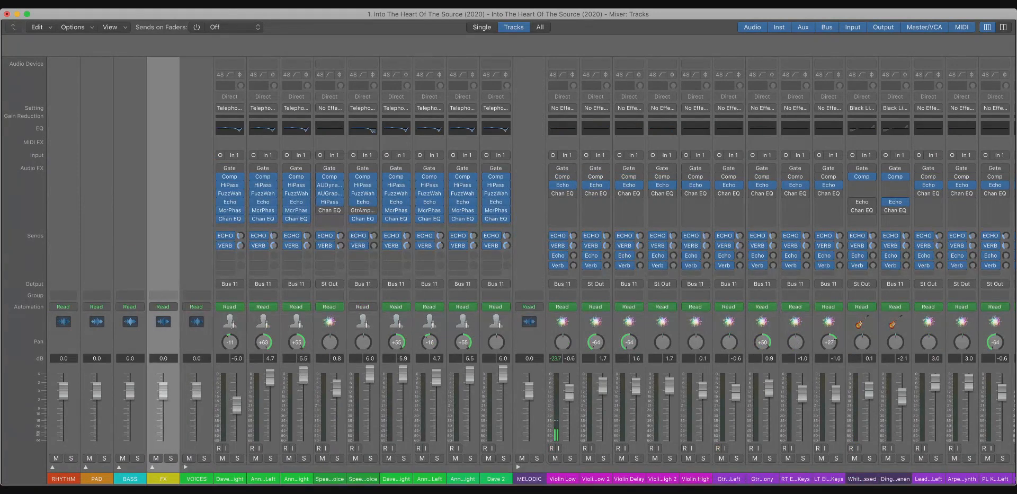
Collapse the VOICES and MELODIC track stacks in the mixer and select the Aux 2 strip.
{"action": "left_click", "coordinate": [186, 467]}
{"action": "left_click", "coordinate": [218, 467]}
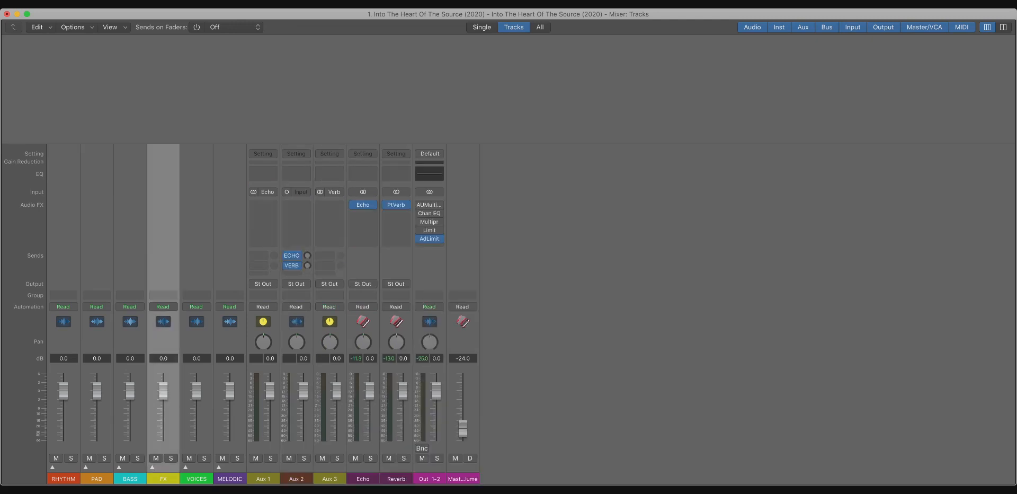
{"action": "left_click", "coordinate": [296, 478]}
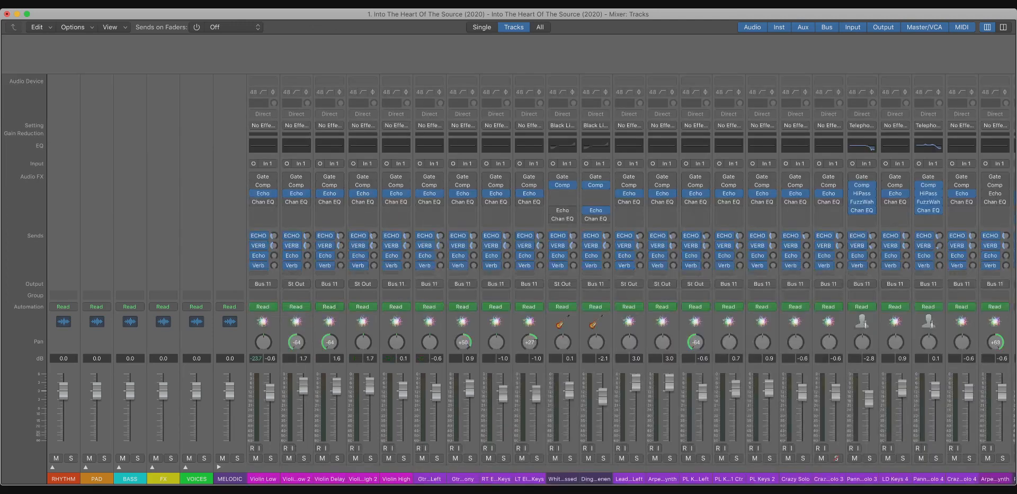
Move the Echo plug-in from the Echo strip to Aux 1 and the PtVerb plug-in from the Reverb strip to Aux 3.
{"action": "scroll", "coordinate": [519, 279], "scroll_direction": "right", "scroll_amount": 5}
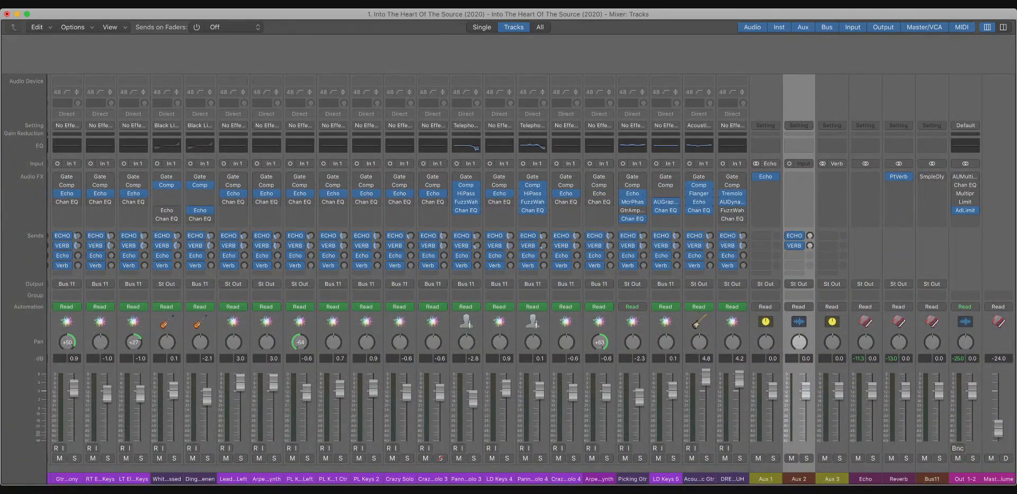
{"action": "left_click_drag", "start_coordinate": [899, 177], "coordinate": [833, 177]}
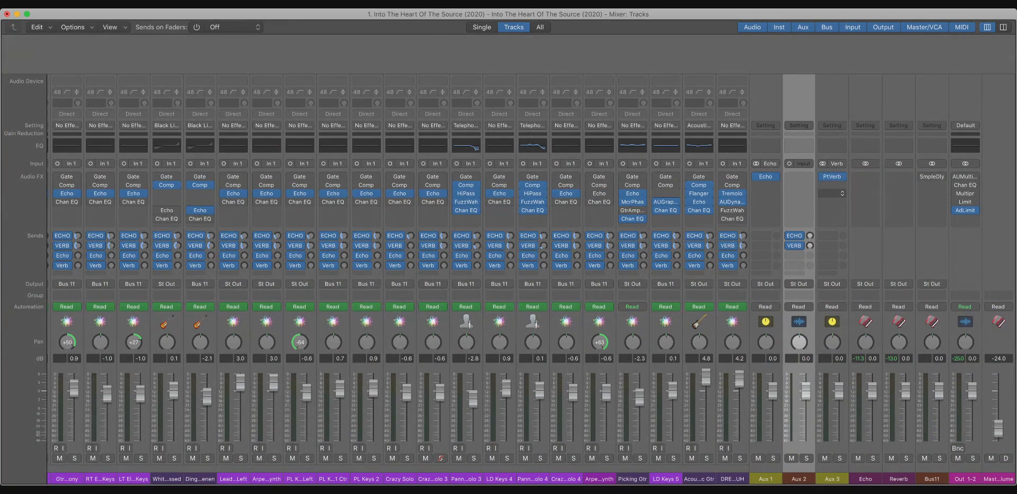
Rename the Aux 1 strip as ECHO and the Aux 3 strip as REVERB.
{"action": "double_click", "coordinate": [765, 478]}
{"action": "type", "text": "ECHO"}
{"action": "key", "text": "Return"}
{"action": "key", "text": "Down"}
{"action": "key", "text": "Down"}
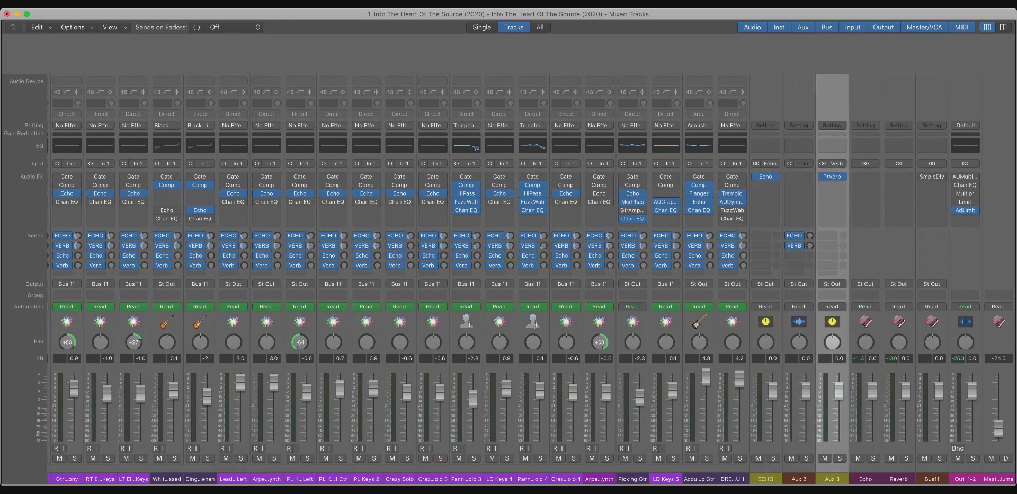
{"action": "key", "text": "shift+Return"}
{"action": "type", "text": "REVERB"}
{"action": "key", "text": "Return"}
Examine the Bus11 strip and look through the sends and outputs of the tracks in the MELODIC stack.
{"action": "left_click", "coordinate": [932, 478]}
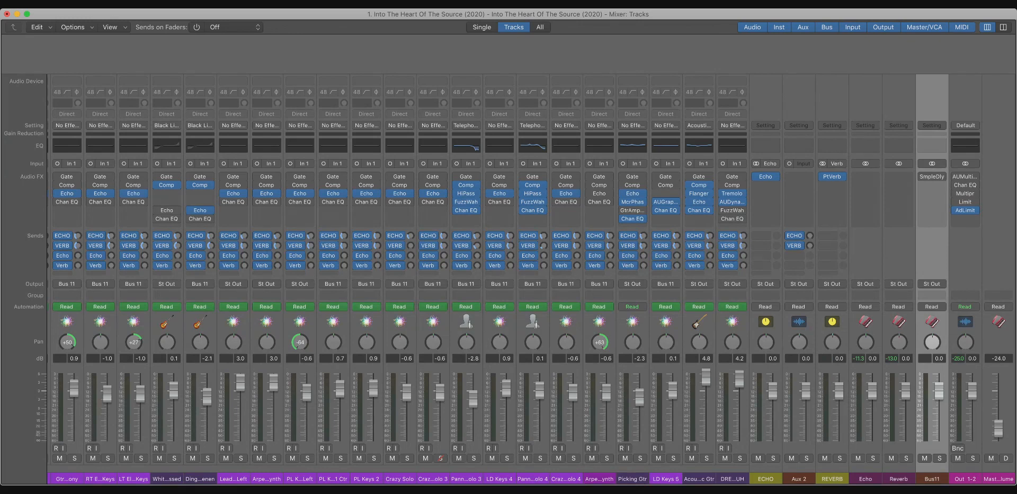
{"action": "left_click_drag", "start_coordinate": [366, 479], "coordinate": [632, 478]}
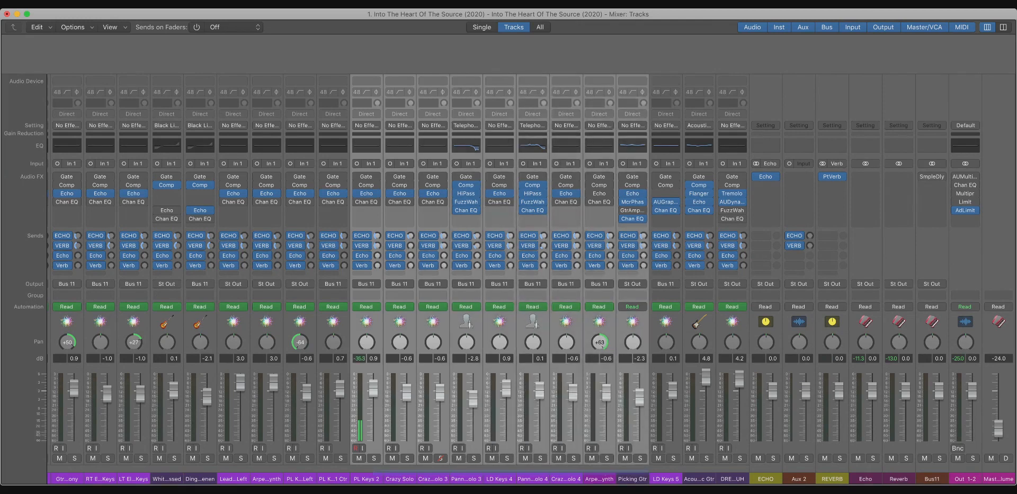
{"action": "left_click", "coordinate": [932, 478]}
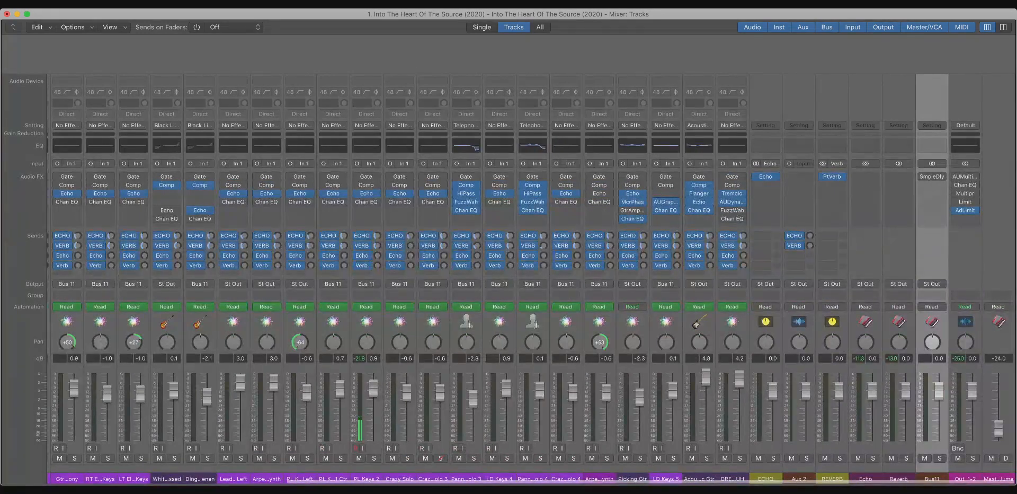
{"action": "scroll", "coordinate": [530, 275], "scroll_direction": "left", "scroll_amount": 10}
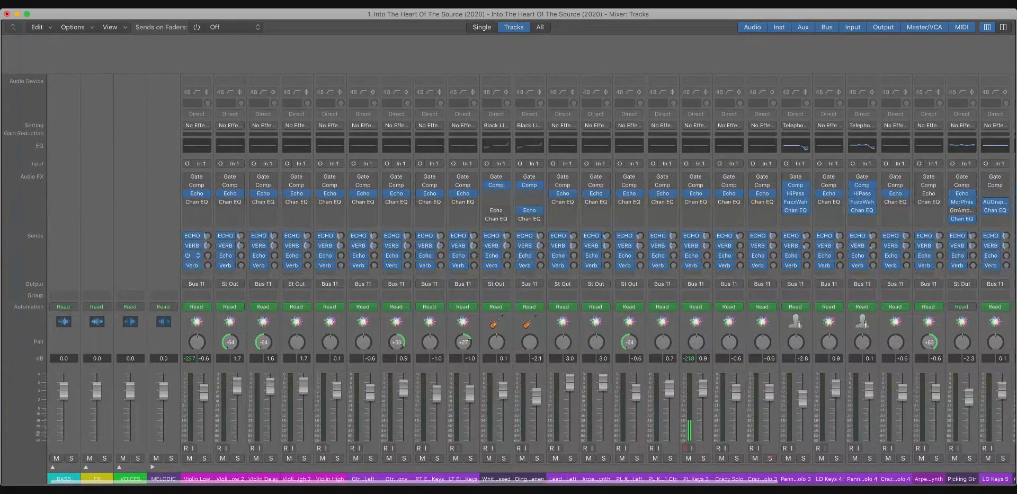
{"action": "mouse_move", "coordinate": [208, 235]}
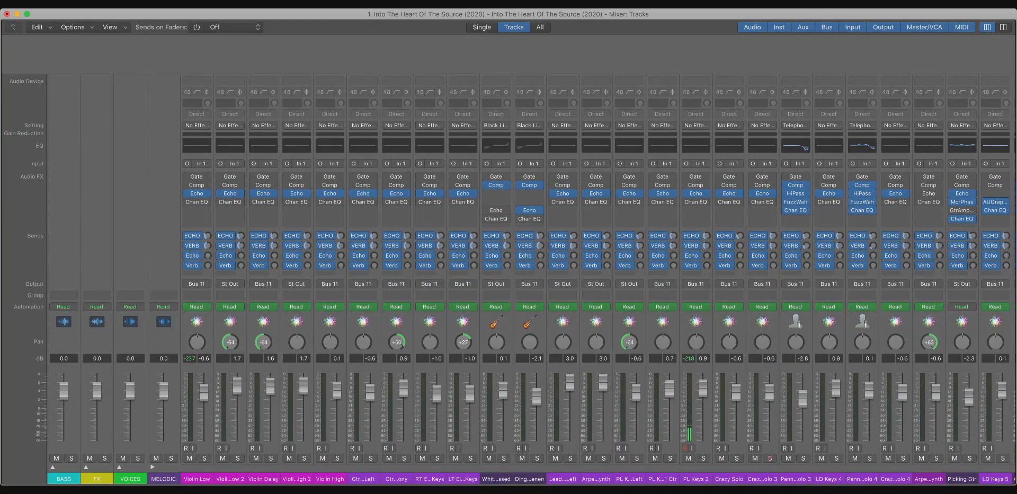
{"action": "scroll", "coordinate": [530, 275], "scroll_direction": "right", "scroll_amount": 3}
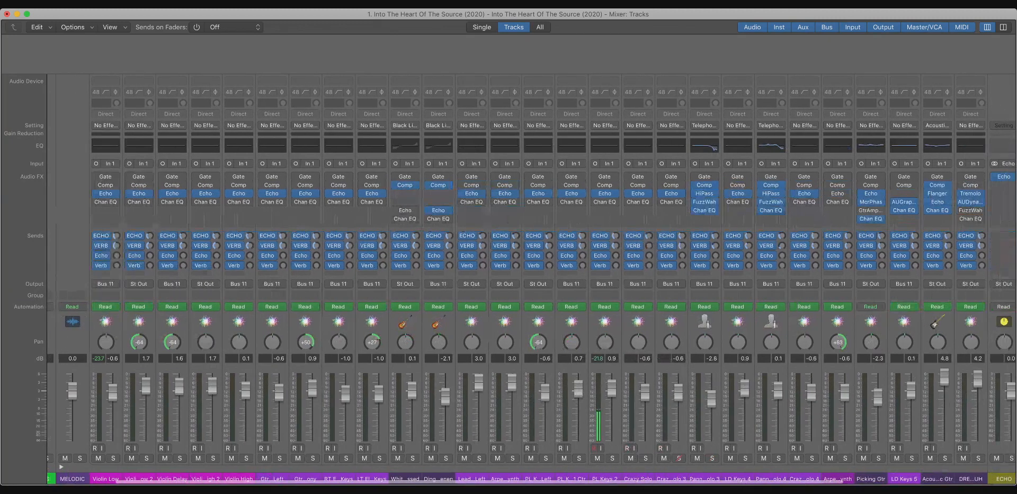
{"action": "scroll", "coordinate": [143, 255], "scroll_direction": "left", "scroll_amount": 2}
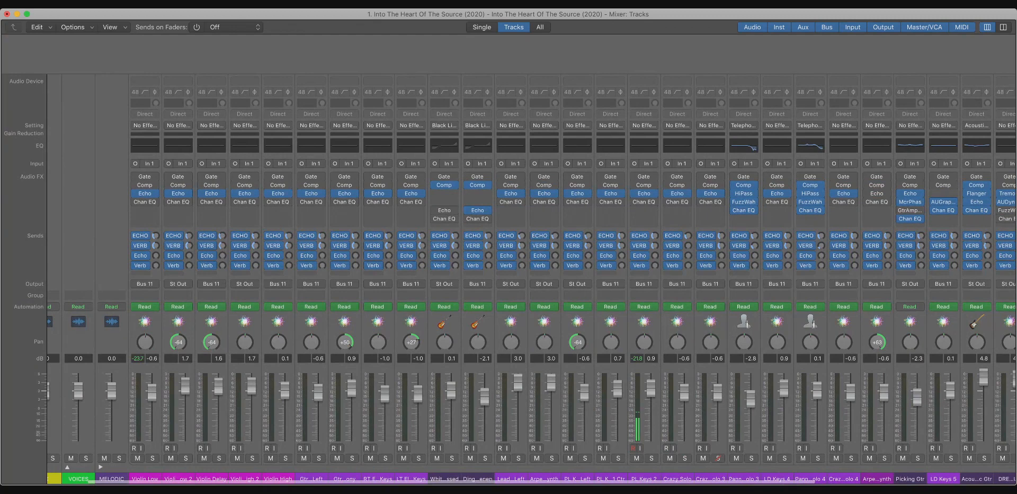
{"action": "scroll", "coordinate": [530, 275], "scroll_direction": "right", "scroll_amount": 8}
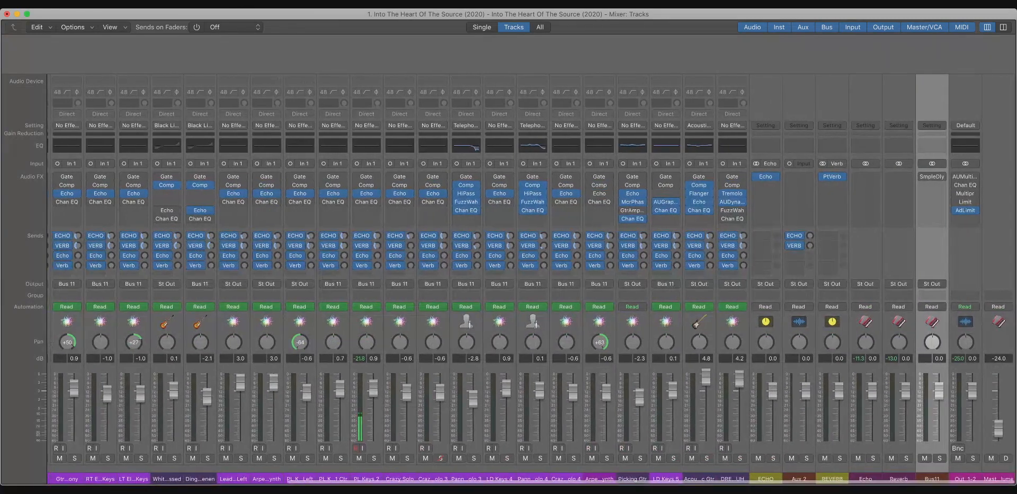
{"action": "scroll", "coordinate": [530, 276], "scroll_direction": "right", "scroll_amount": 1}
{"action": "scroll", "coordinate": [530, 275], "scroll_direction": "left", "scroll_amount": 6}
{"action": "scroll", "coordinate": [530, 276], "scroll_direction": "right", "scroll_amount": 7}
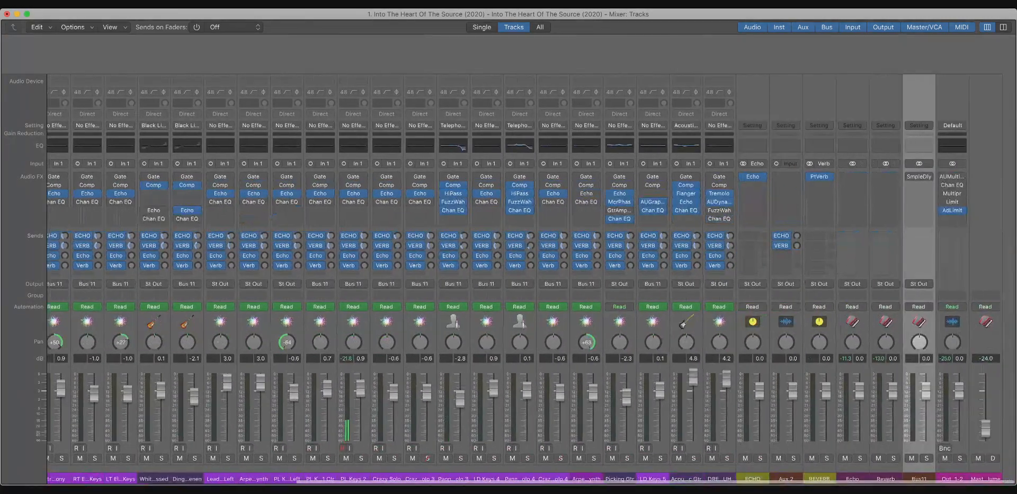
Delete the old Echo and Reverb channel strips from the mixer.
{"action": "left_click", "coordinate": [866, 478]}
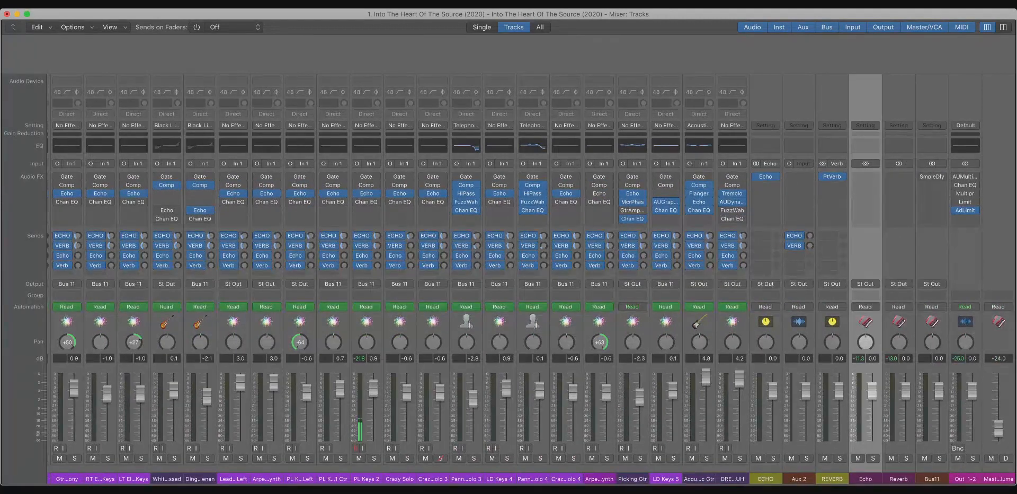
{"action": "key", "text": "Return"}
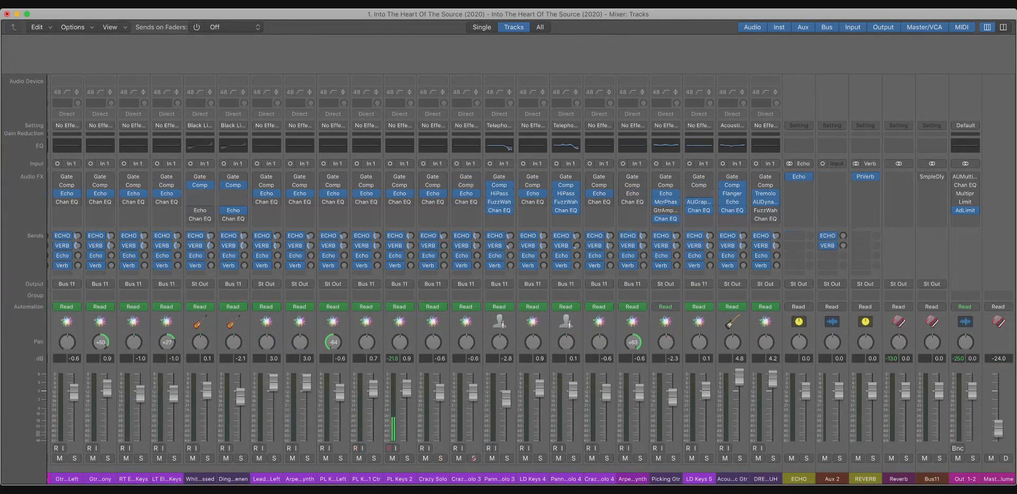
{"action": "left_click", "coordinate": [899, 479]}
{"action": "key", "text": "Delete"}
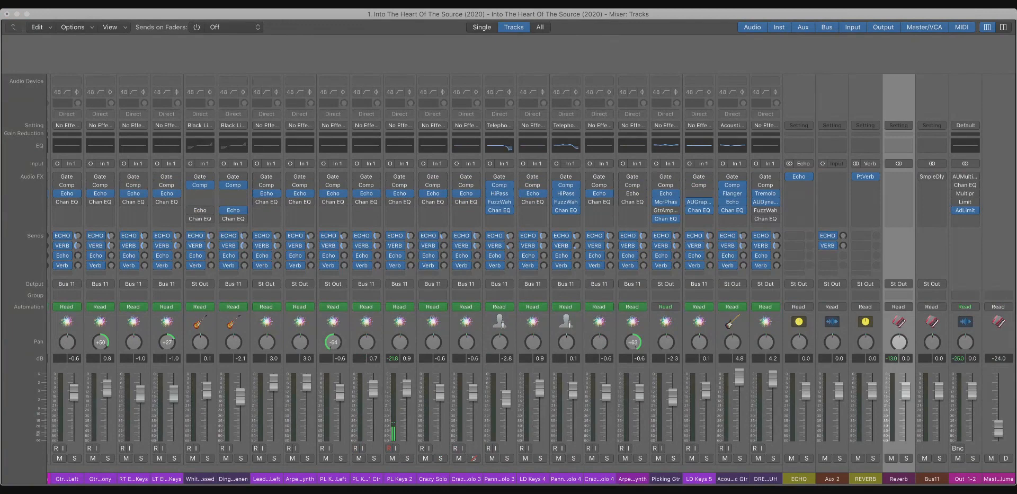
{"action": "key", "text": "Return"}
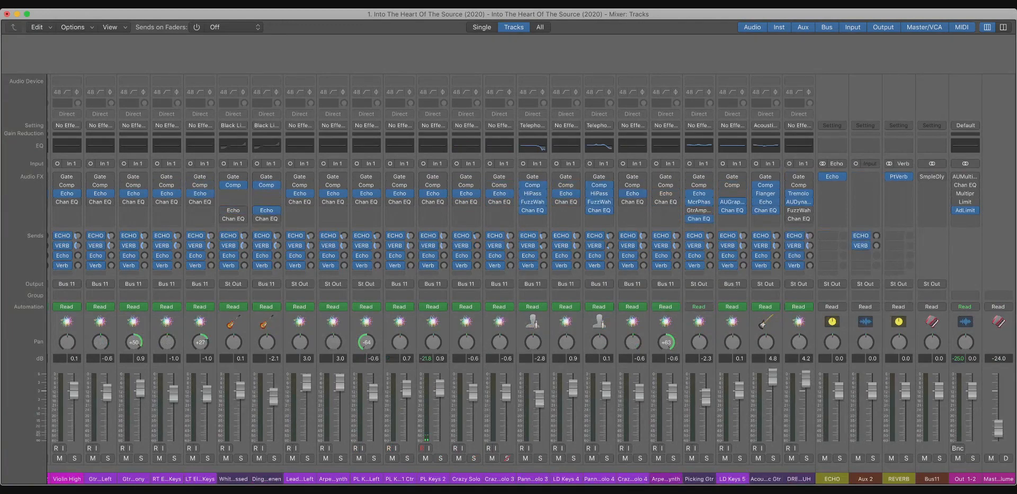
{"action": "scroll", "coordinate": [524, 276], "scroll_direction": "left", "scroll_amount": 10}
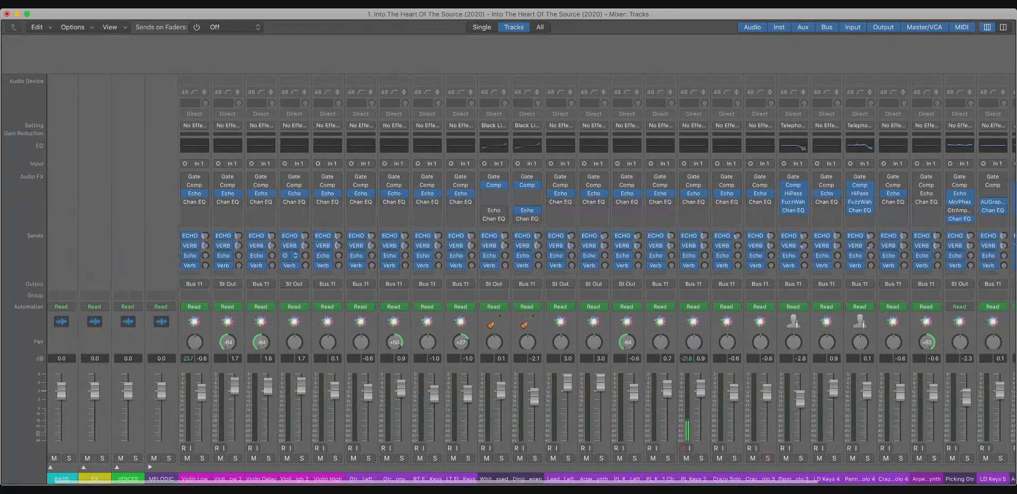
{"action": "left_click", "coordinate": [181, 477]}
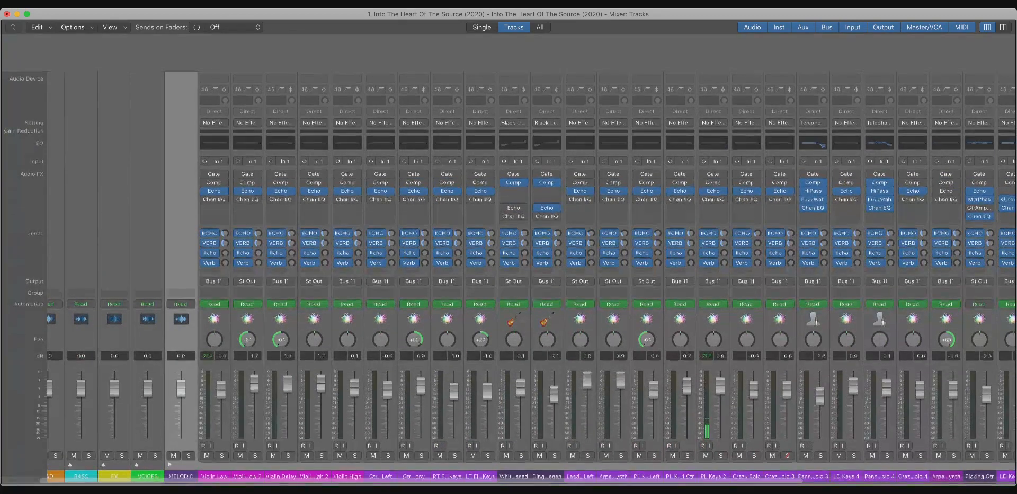
{"action": "scroll", "coordinate": [525, 276], "scroll_direction": "right", "scroll_amount": 10}
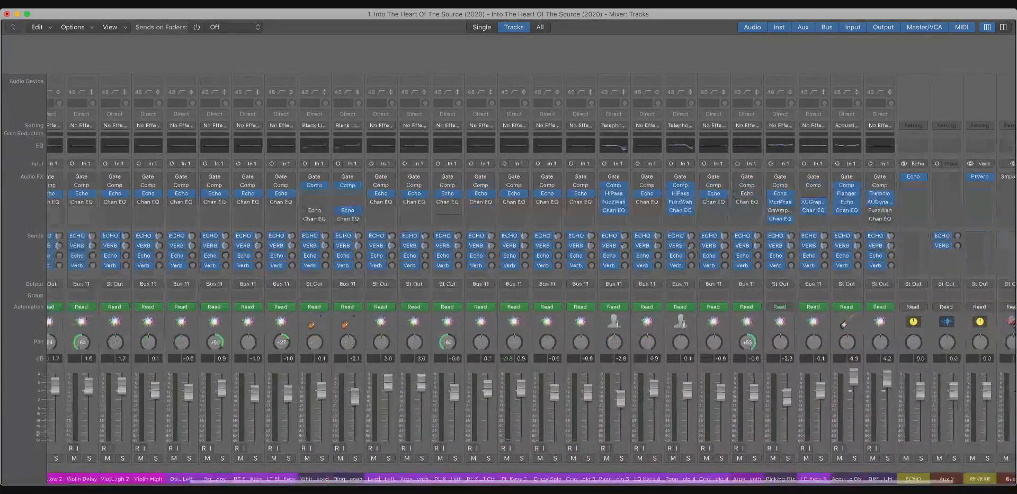
{"action": "left_click", "coordinate": [799, 478], "text": "shift"}
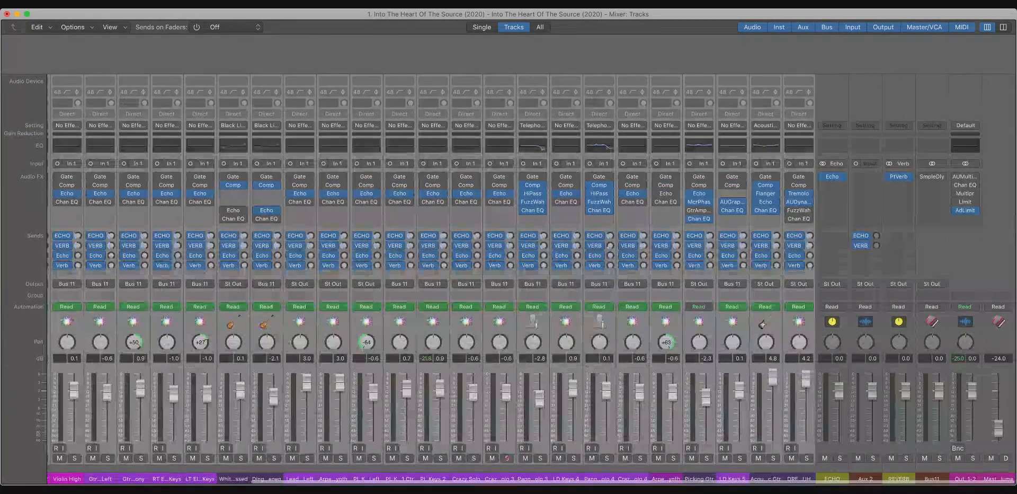
Delete the Aux 2 channel strip from the mixer.
{"action": "left_click", "coordinate": [866, 478]}
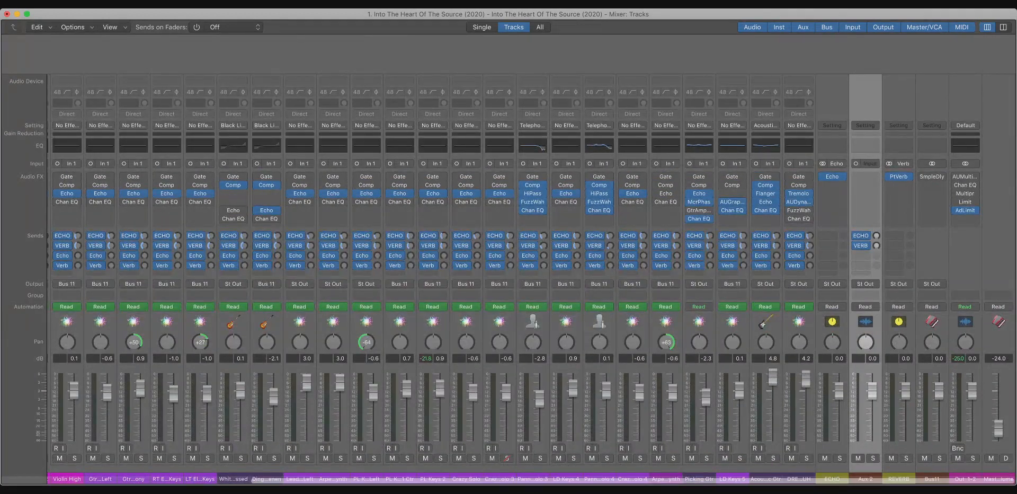
{"action": "key", "text": "super+BackSpace"}
Select all tracks of the MELODIC stack from Violin Low onward and remove their ECHO and VERB sends in the first two slots.
{"action": "scroll", "coordinate": [532, 275], "scroll_direction": "left", "scroll_amount": 2}
{"action": "scroll", "coordinate": [532, 276], "scroll_direction": "left", "scroll_amount": 4}
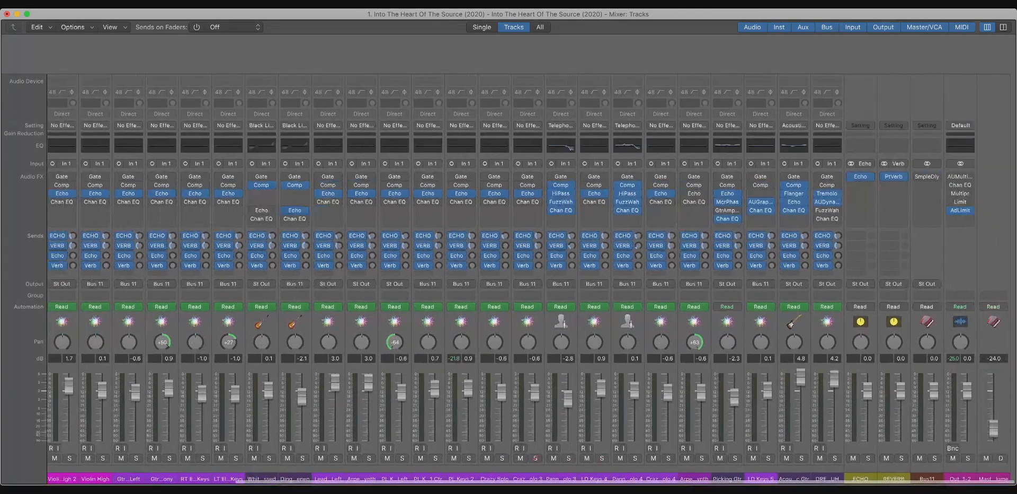
{"action": "scroll", "coordinate": [532, 276], "scroll_direction": "left", "scroll_amount": 1}
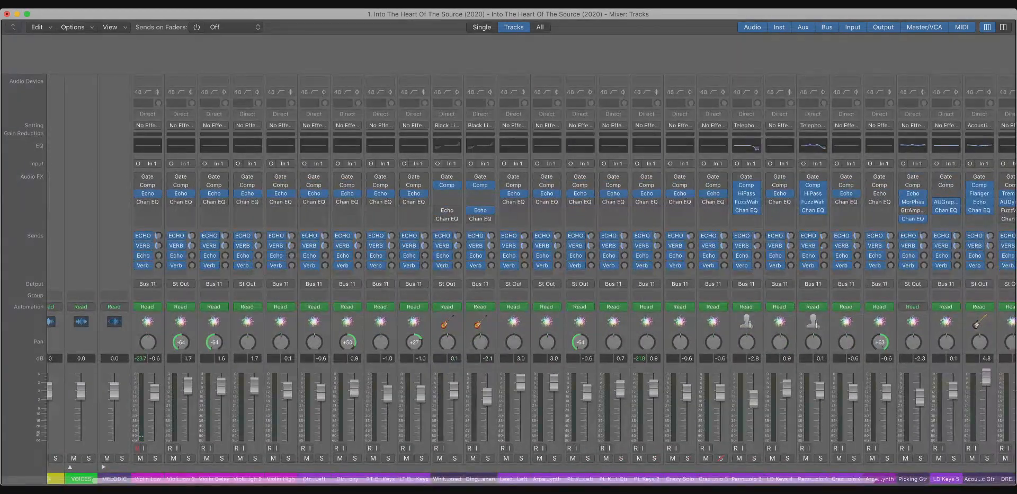
{"action": "scroll", "coordinate": [532, 276], "scroll_direction": "right", "scroll_amount": 5}
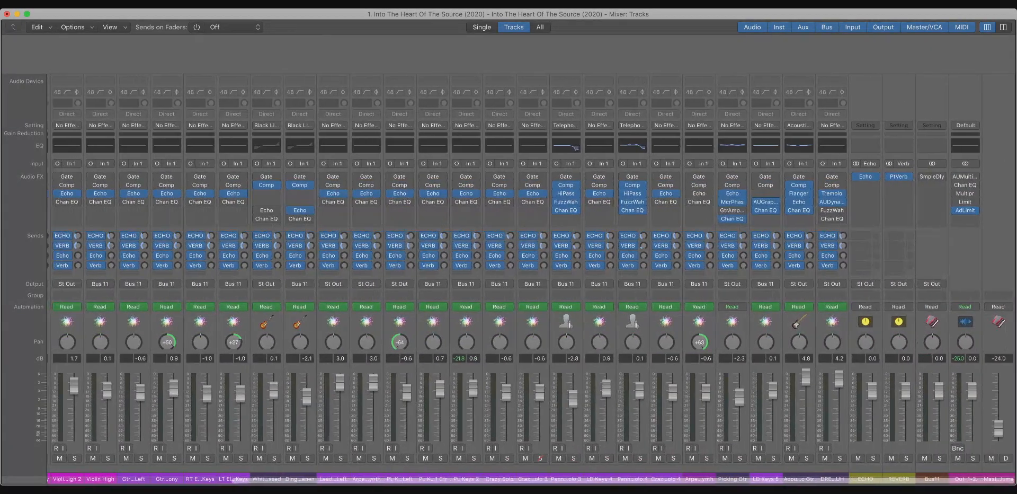
{"action": "scroll", "coordinate": [532, 275], "scroll_direction": "left", "scroll_amount": 2}
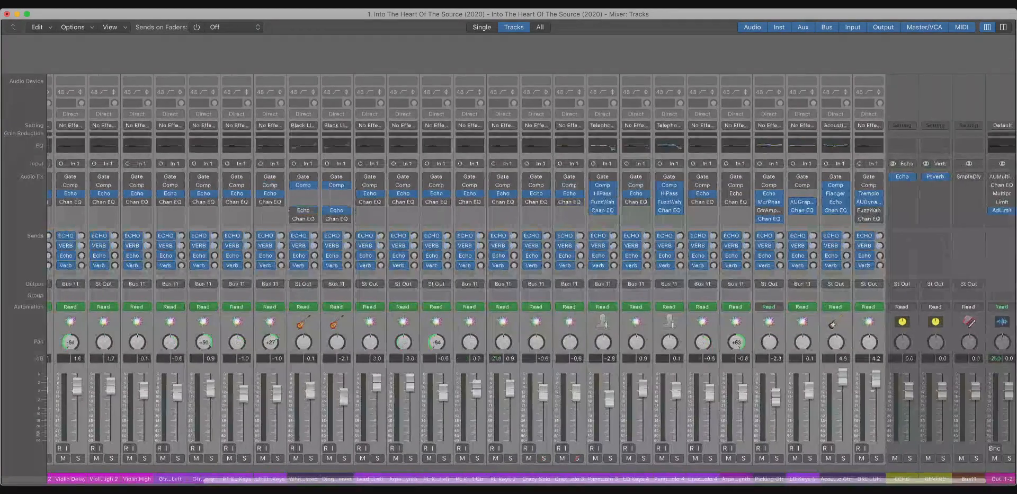
{"action": "scroll", "coordinate": [531, 275], "scroll_direction": "left", "scroll_amount": 3}
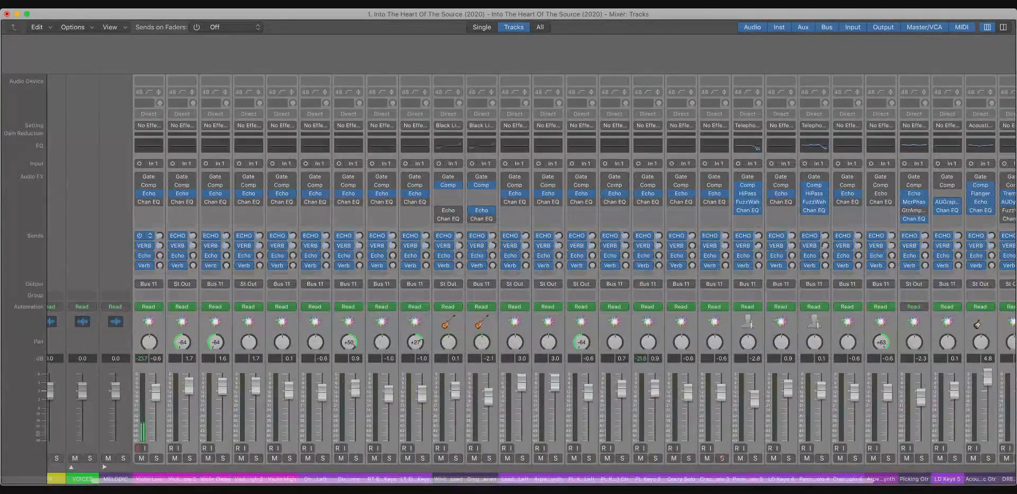
{"action": "left_click", "coordinate": [150, 236]}
{"action": "left_click", "coordinate": [150, 245]}
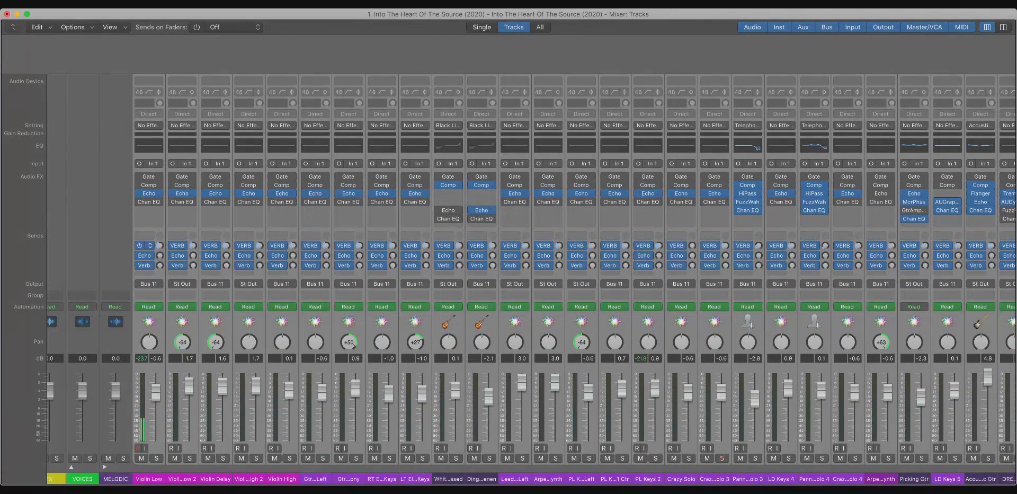
{"action": "left_click", "coordinate": [150, 245]}
{"action": "left_click", "coordinate": [150, 256]}
Try Echo and Verb sends in the first two send slots of the Violin Low strip, and undo both additions.
{"action": "scroll", "coordinate": [447, 236], "scroll_direction": "right", "scroll_amount": 3}
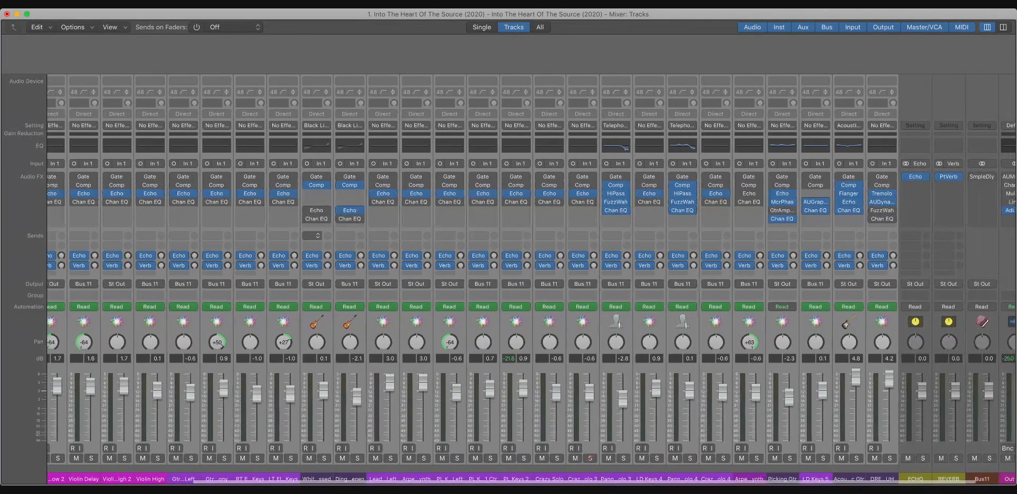
{"action": "scroll", "coordinate": [508, 270], "scroll_direction": "left", "scroll_amount": 5}
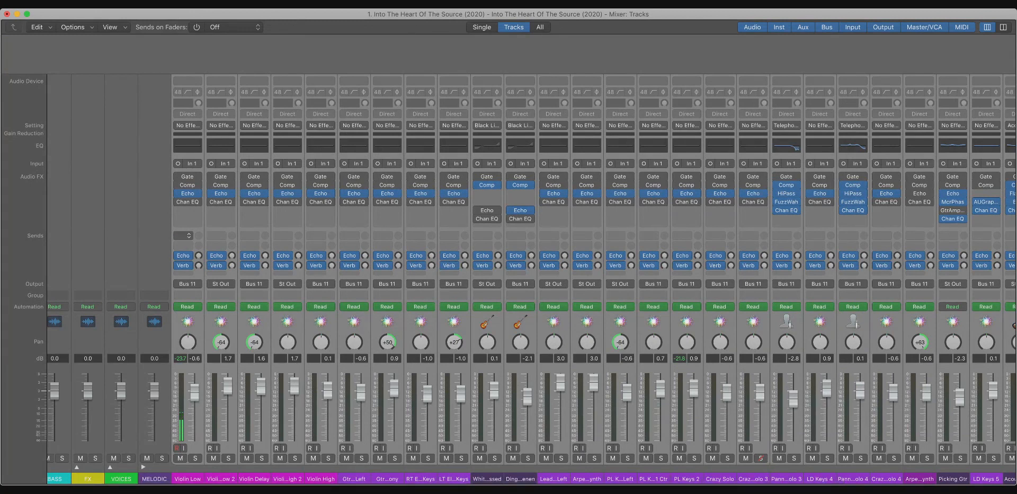
{"action": "left_click", "coordinate": [216, 246]}
{"action": "left_click", "coordinate": [250, 255]}
{"action": "left_click", "coordinate": [188, 479]}
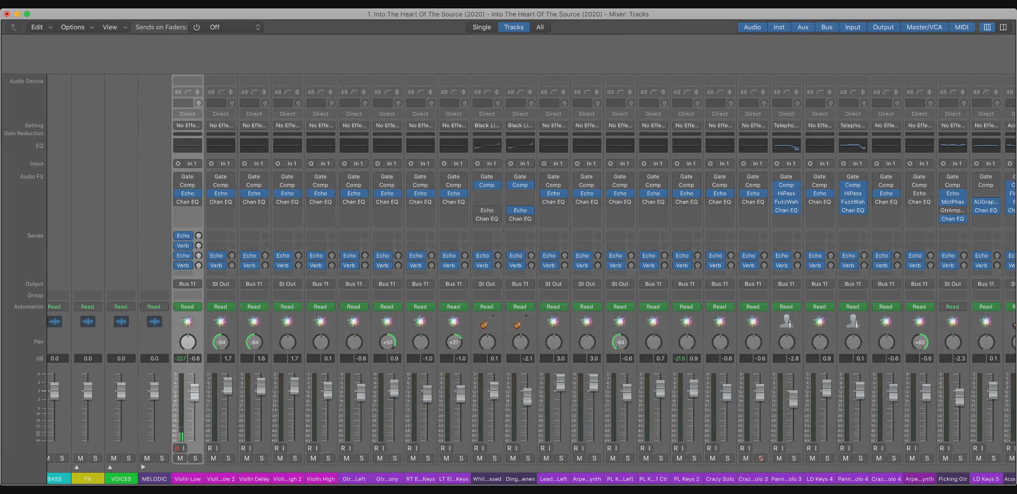
{"action": "left_click", "coordinate": [154, 478]}
{"action": "key", "text": "super+z"}
{"action": "key", "text": "super+z"}
Select all tracks of the MELODIC stack and remove their remaining Echo and Verb sends.
{"action": "scroll", "coordinate": [97, 255], "scroll_direction": "right", "scroll_amount": 5}
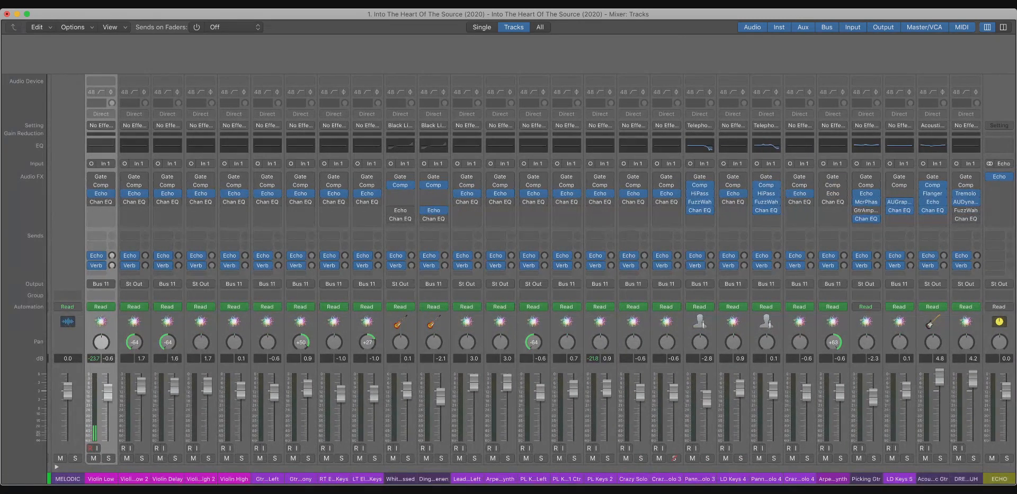
{"action": "scroll", "coordinate": [529, 273], "scroll_direction": "right", "scroll_amount": 5}
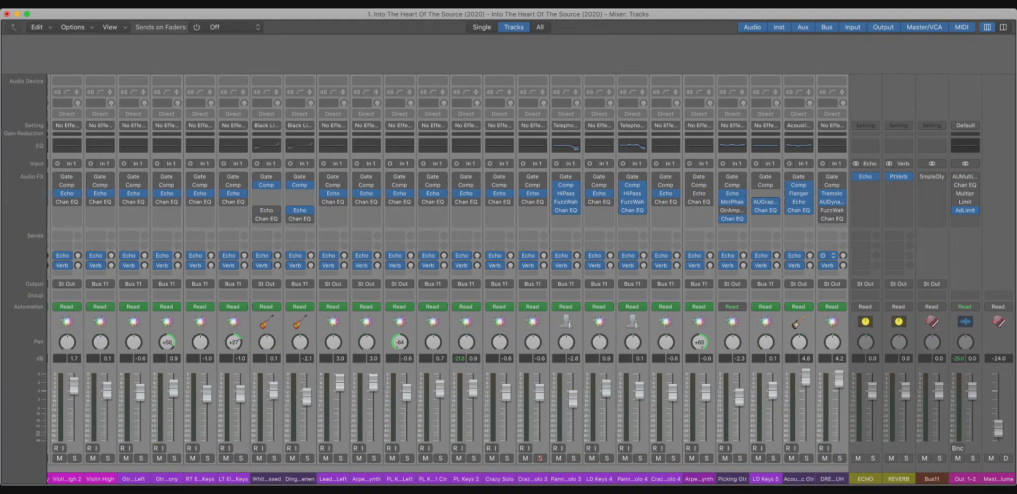
{"action": "left_click", "coordinate": [833, 264]}
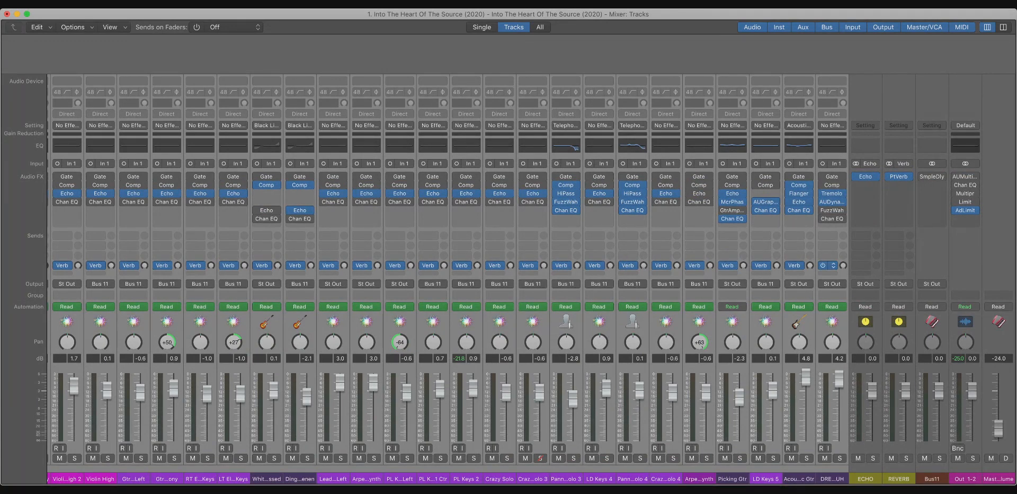
{"action": "left_click", "coordinate": [833, 265]}
Assign Echo and Verb to the first two send slots of all selected MELODIC tracks.
{"action": "scroll", "coordinate": [833, 268], "scroll_direction": "left", "scroll_amount": 5}
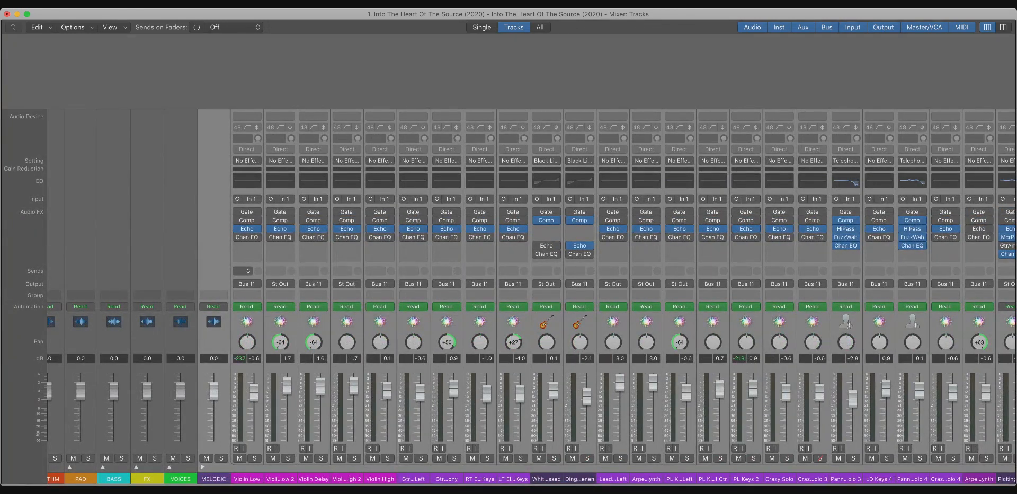
{"action": "left_click", "coordinate": [243, 271]}
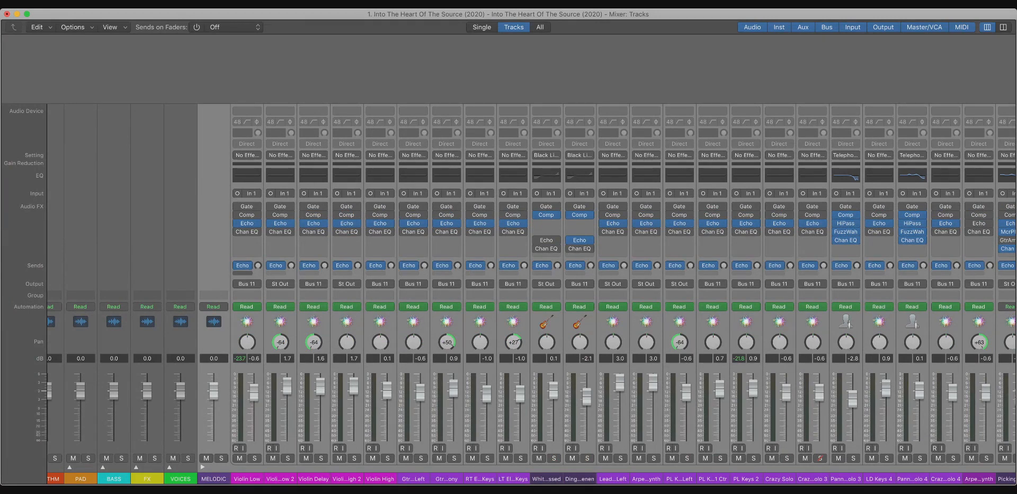
{"action": "left_click", "coordinate": [242, 272]}
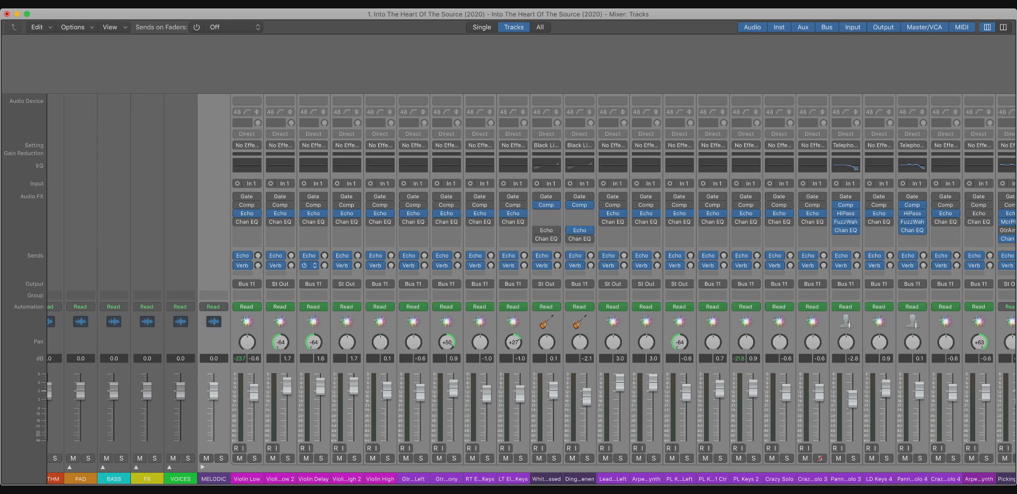
{"action": "scroll", "coordinate": [530, 289], "scroll_direction": "right", "scroll_amount": 6}
{"action": "scroll", "coordinate": [530, 289], "scroll_direction": "left", "scroll_amount": 7}
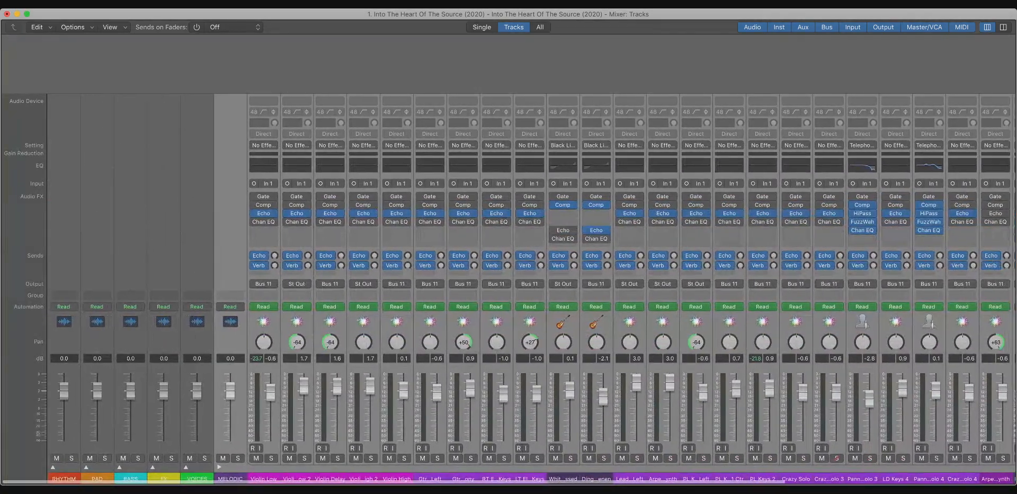
Collapse the MELODIC stack and expand the VOICES, FX, BASS and PAD stacks.
{"action": "left_click", "coordinate": [218, 467]}
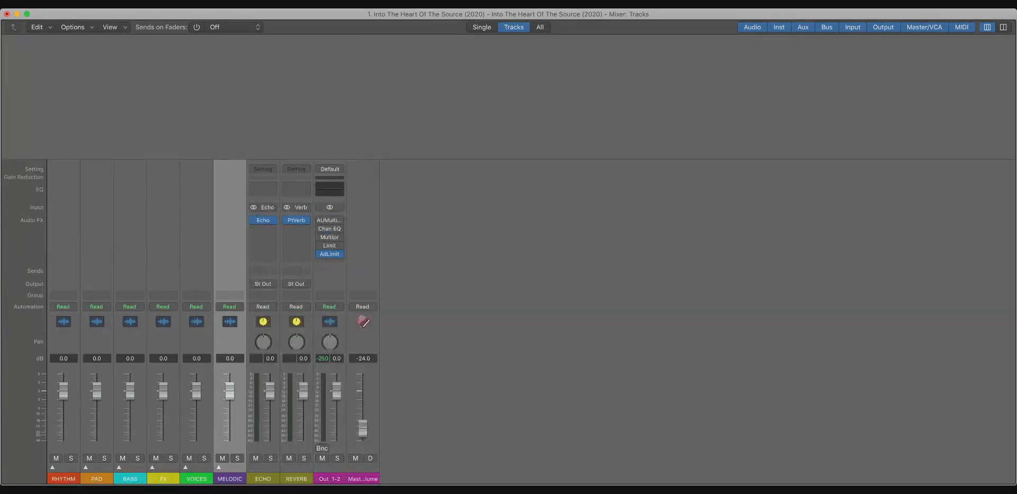
{"action": "left_click", "coordinate": [185, 467]}
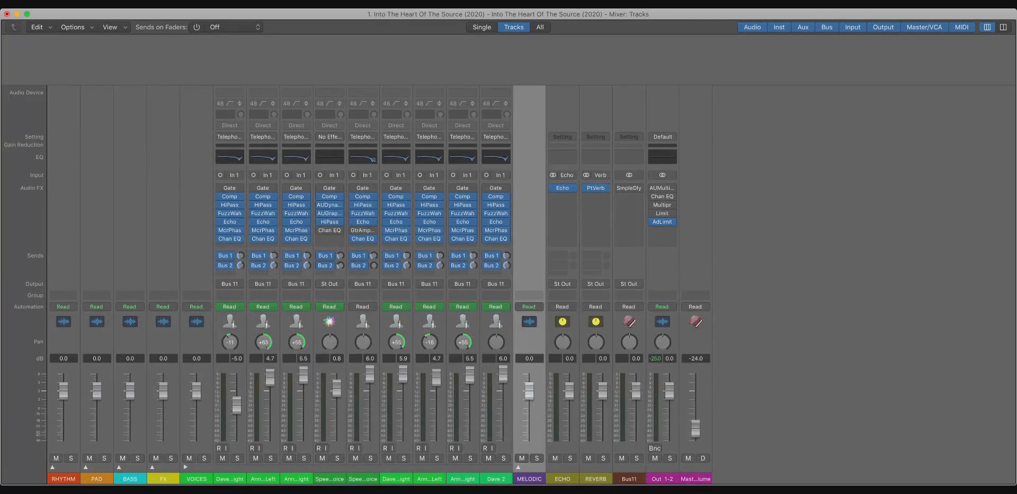
{"action": "left_click", "coordinate": [152, 467]}
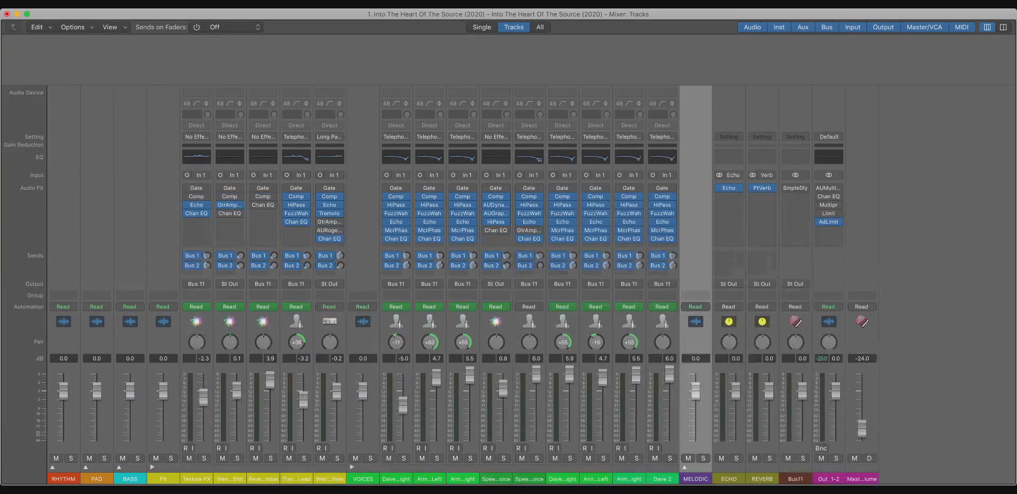
{"action": "left_click", "coordinate": [119, 467]}
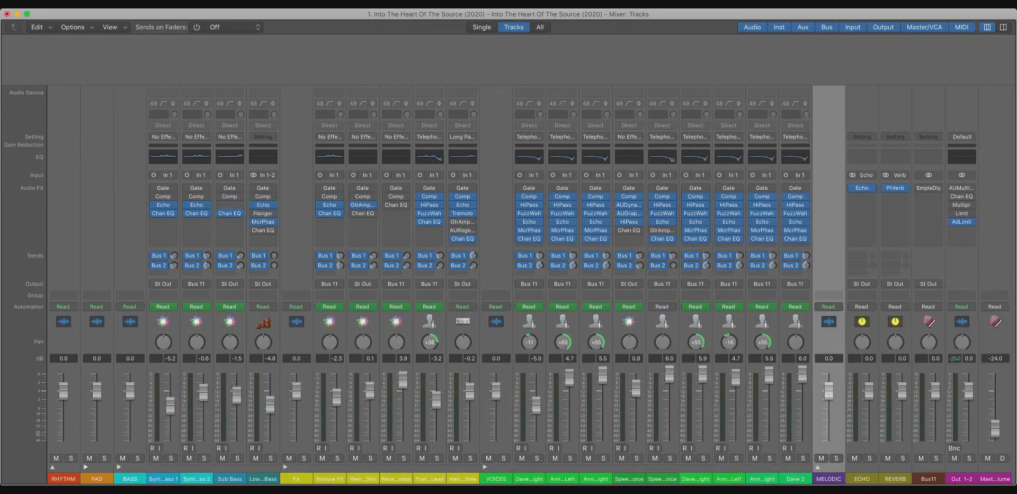
{"action": "left_click", "coordinate": [85, 467]}
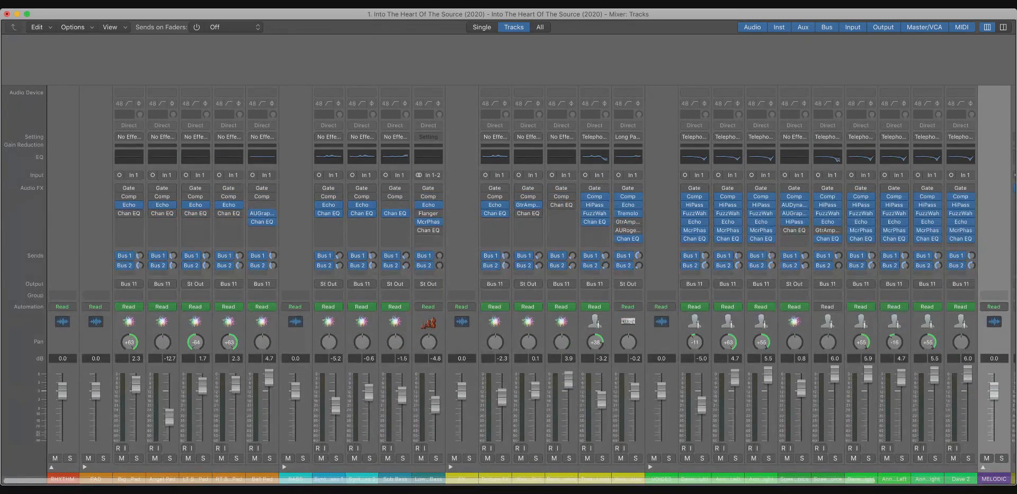
Select the tracks from the first PAD track through the last VOICES track and remove their Bus 1 and Bus 2 sends.
{"action": "scroll", "coordinate": [508, 286], "scroll_direction": "right", "scroll_amount": 5}
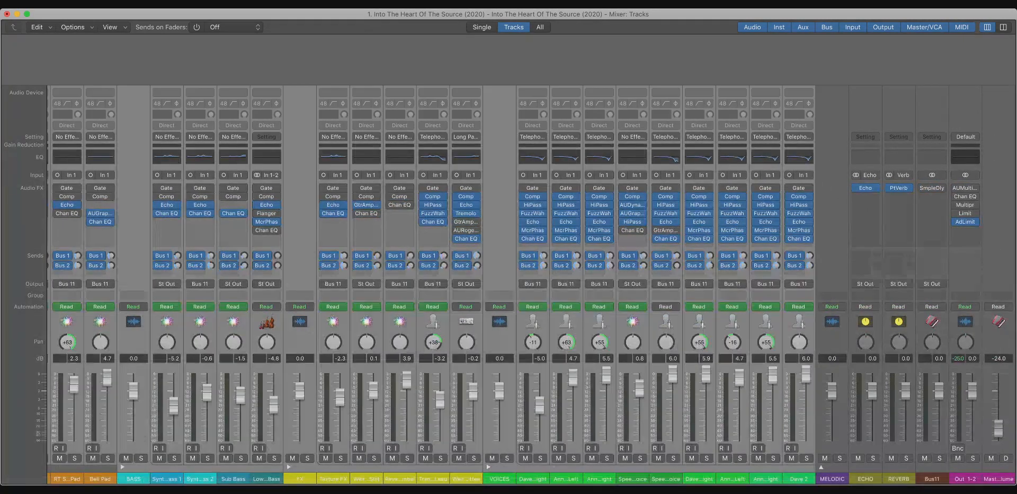
{"action": "scroll", "coordinate": [509, 286], "scroll_direction": "left", "scroll_amount": 5}
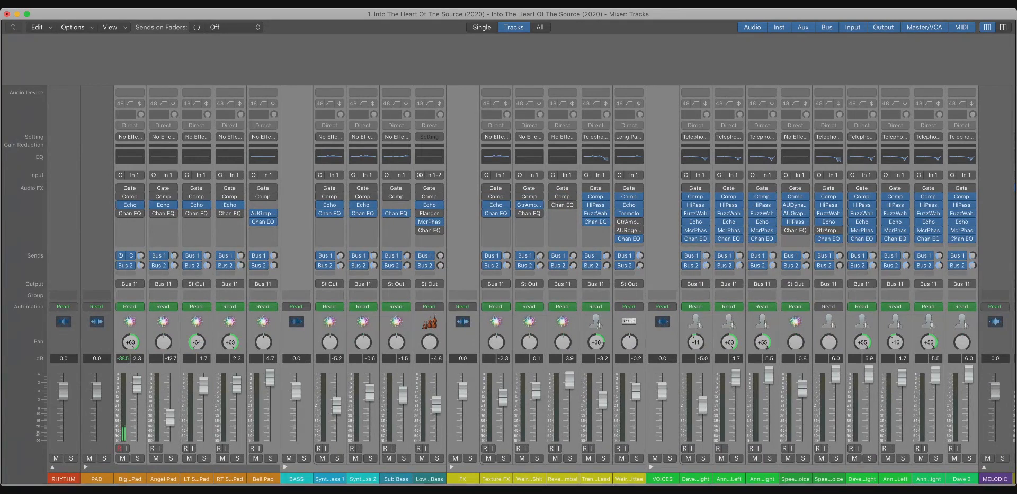
{"action": "left_click", "coordinate": [131, 256]}
{"action": "left_click", "coordinate": [129, 265]}
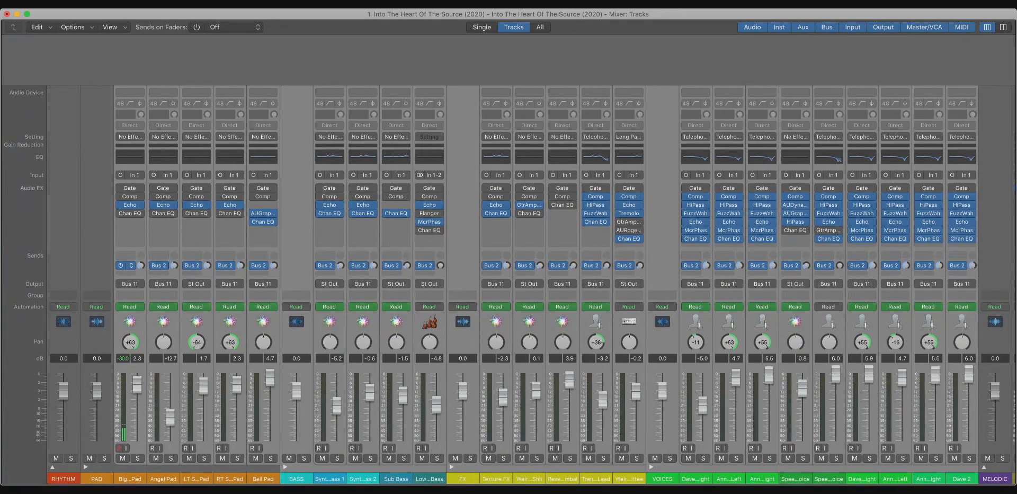
{"action": "left_click", "coordinate": [131, 266]}
Assign Echo and Verb to the first two send slots of the selected PAD, BASS, FX and VOICES tracks.
{"action": "left_click", "coordinate": [130, 272]}
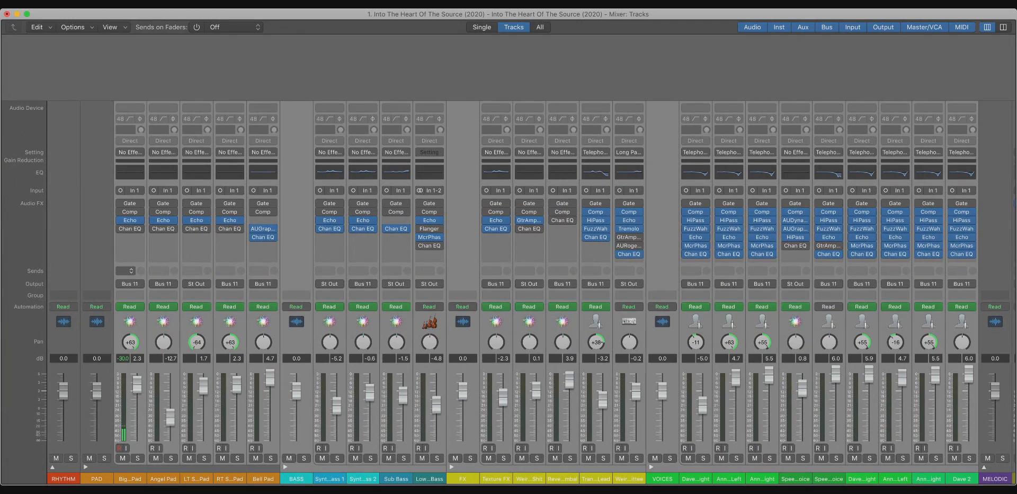
{"action": "left_click", "coordinate": [127, 271]}
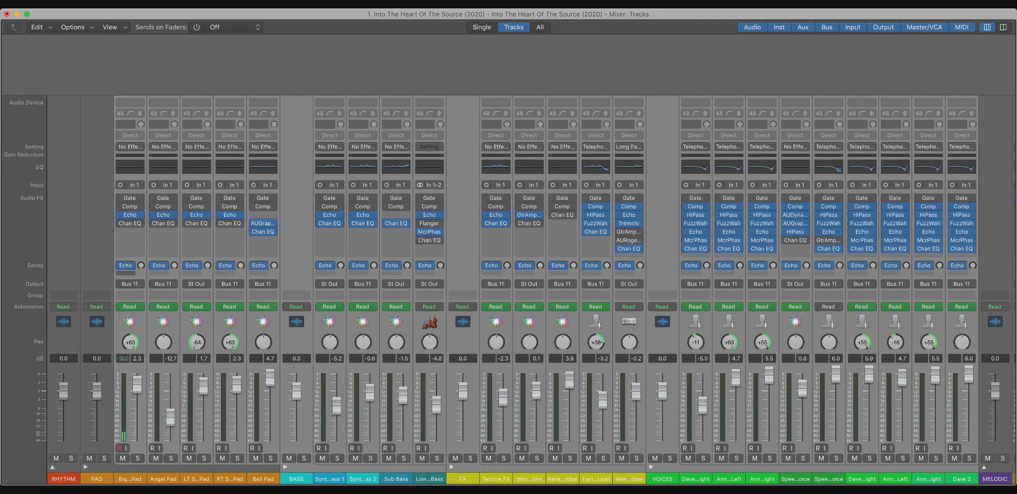
{"action": "left_click", "coordinate": [126, 273]}
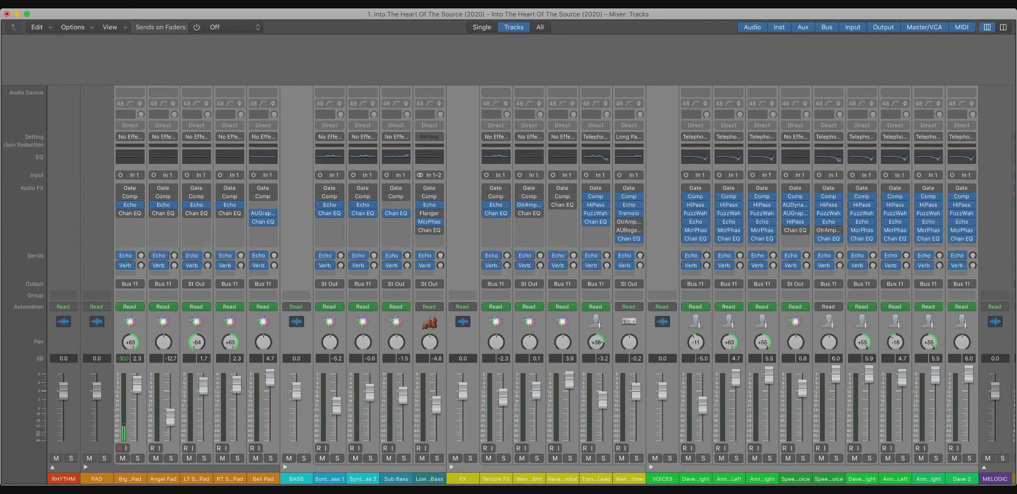
Collapse the PAD, BASS, FX and VOICES stacks.
{"action": "left_click", "coordinate": [86, 467]}
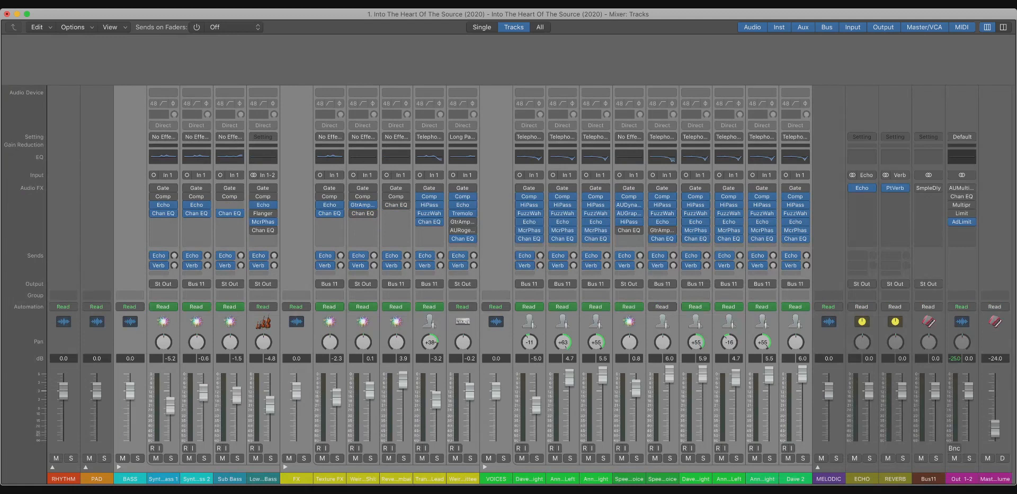
{"action": "left_click", "coordinate": [119, 467]}
{"action": "left_click", "coordinate": [152, 467]}
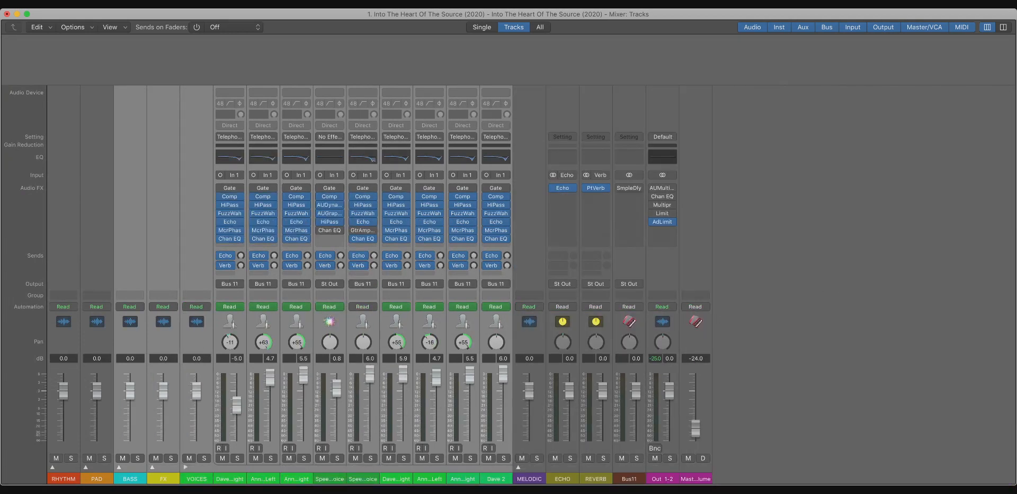
{"action": "left_click", "coordinate": [185, 467]}
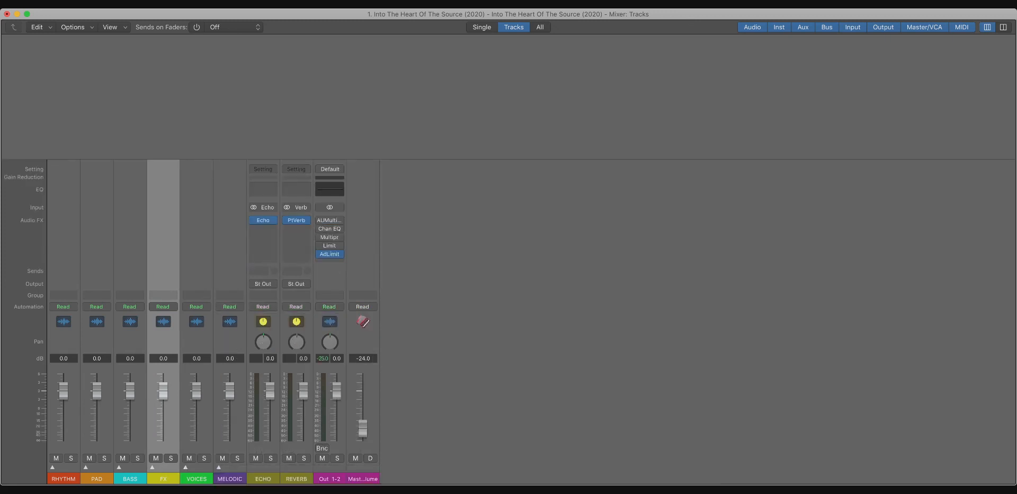
Expand the RHYTHM stack, select it through Club Beat, and remove the Bus 1 and Bus 2 sends from its tracks.
{"action": "left_click", "coordinate": [52, 467]}
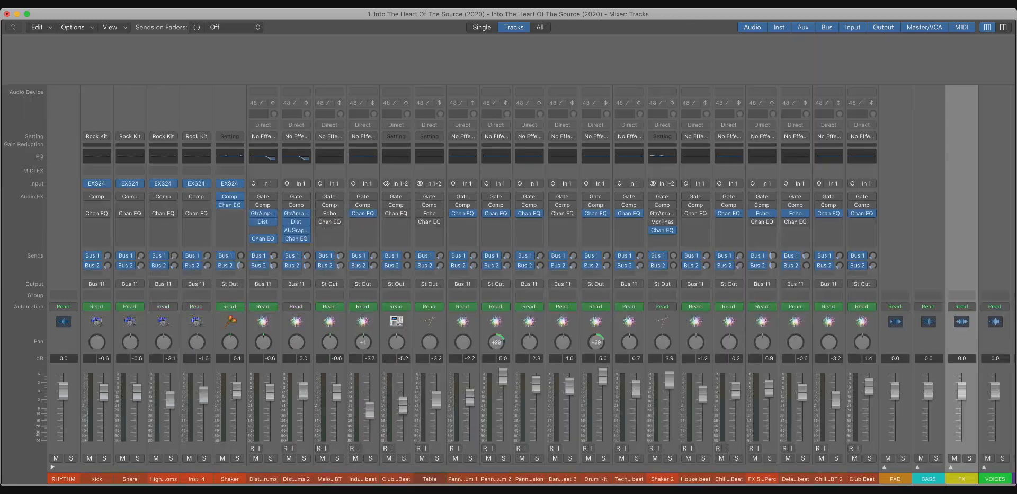
{"action": "left_click", "coordinate": [96, 478]}
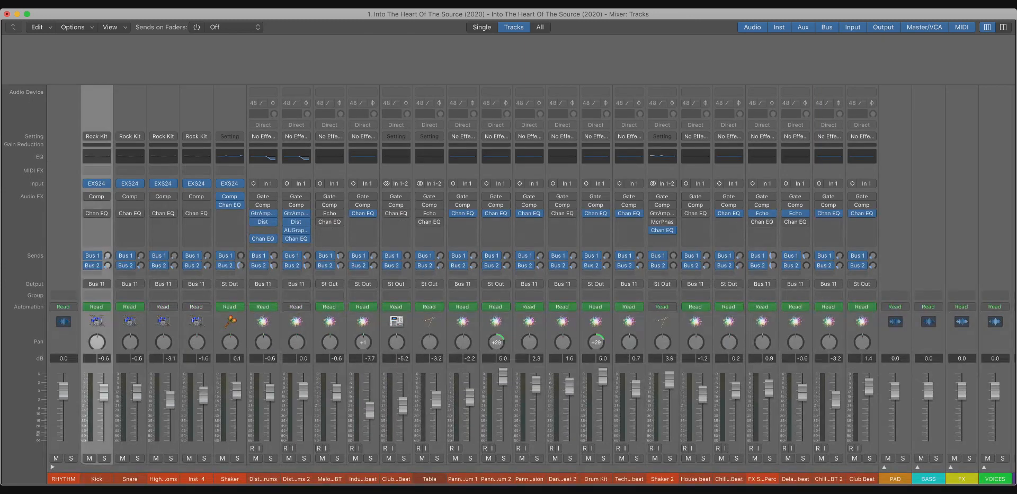
{"action": "left_click", "coordinate": [63, 479]}
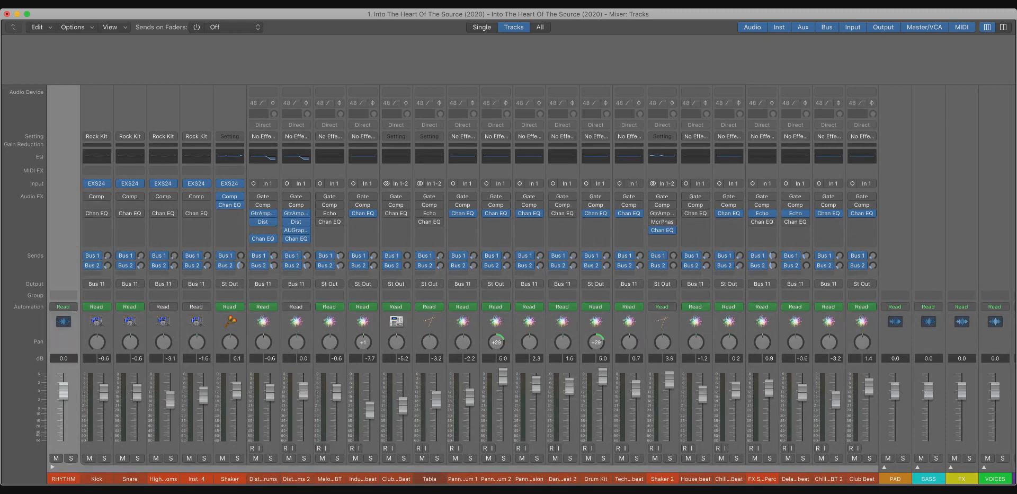
{"action": "left_click", "coordinate": [862, 478], "text": "shift"}
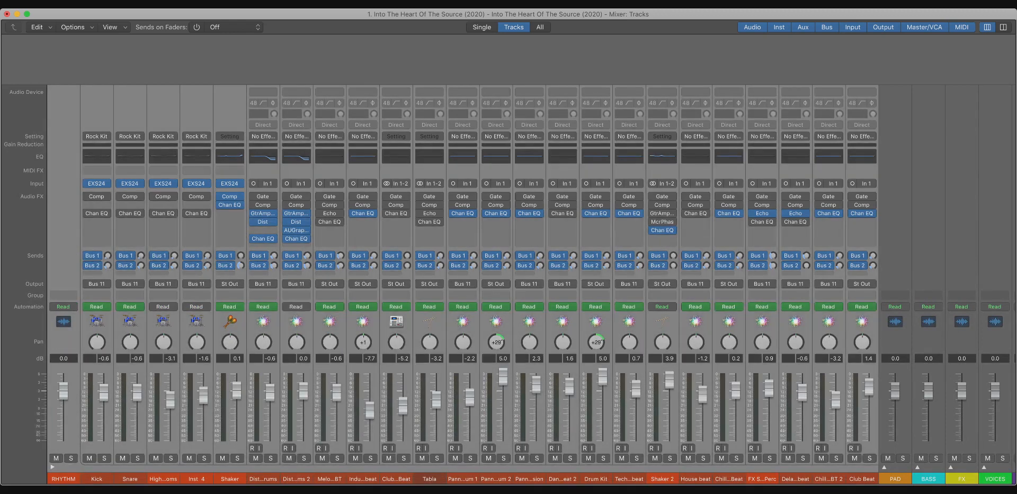
{"action": "left_click", "coordinate": [96, 265]}
{"action": "left_click", "coordinate": [96, 265]}
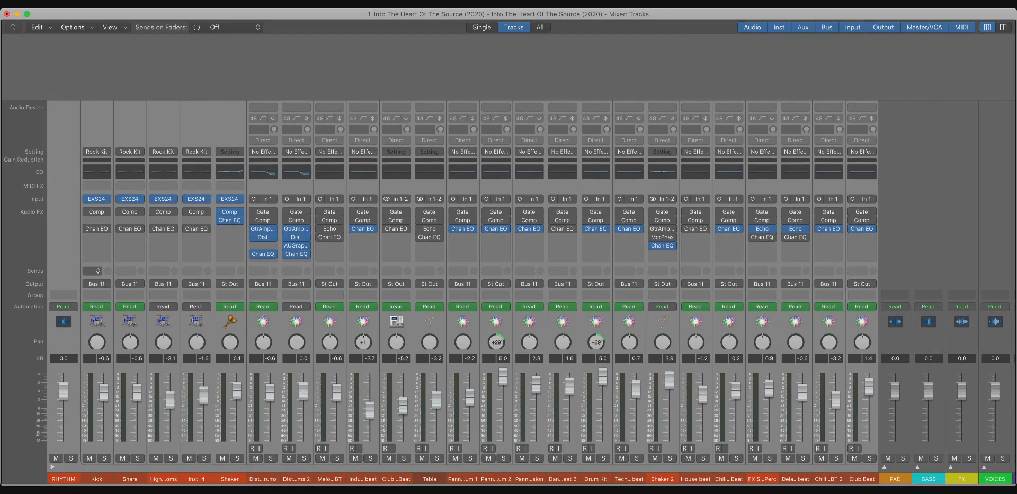
Assign Echo and Verb to the first two send slots of all selected RHYTHM tracks.
{"action": "left_click", "coordinate": [96, 271]}
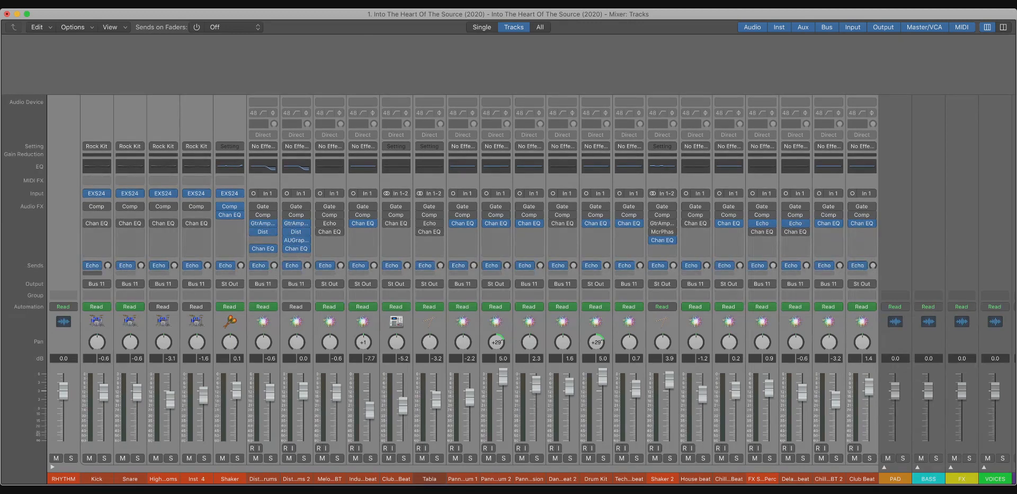
{"action": "left_click", "coordinate": [93, 273]}
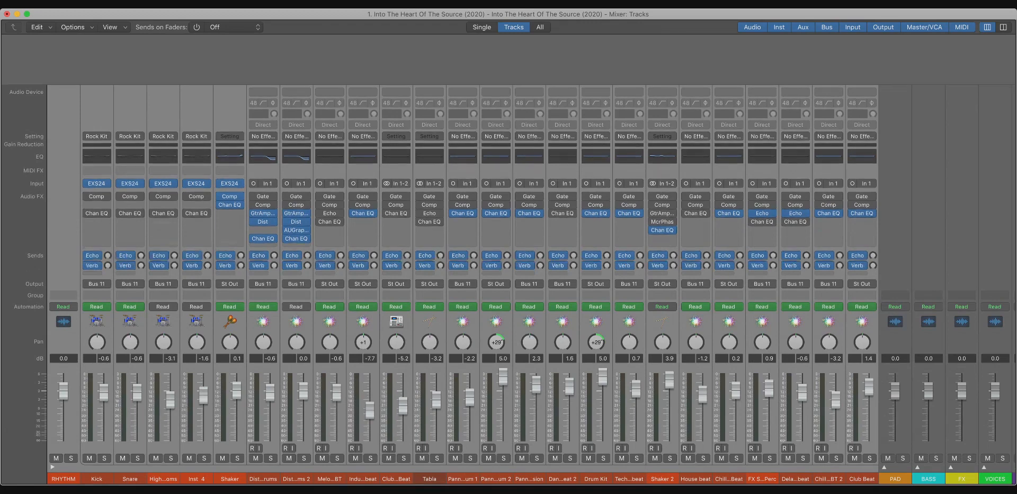
{"action": "scroll", "coordinate": [461, 286], "scroll_direction": "right", "scroll_amount": 3}
{"action": "scroll", "coordinate": [509, 286], "scroll_direction": "left", "scroll_amount": 3}
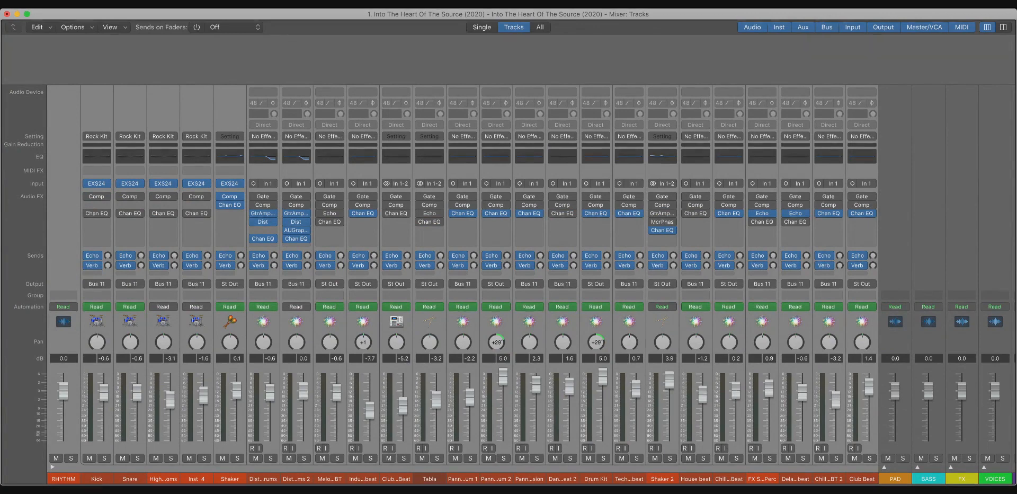
Review the sends and outputs across the RHYTHM tracks and aux strips, selecting the Bus11 strip.
{"action": "scroll", "coordinate": [508, 286], "scroll_direction": "right", "scroll_amount": 8}
{"action": "scroll", "coordinate": [509, 286], "scroll_direction": "left", "scroll_amount": 10}
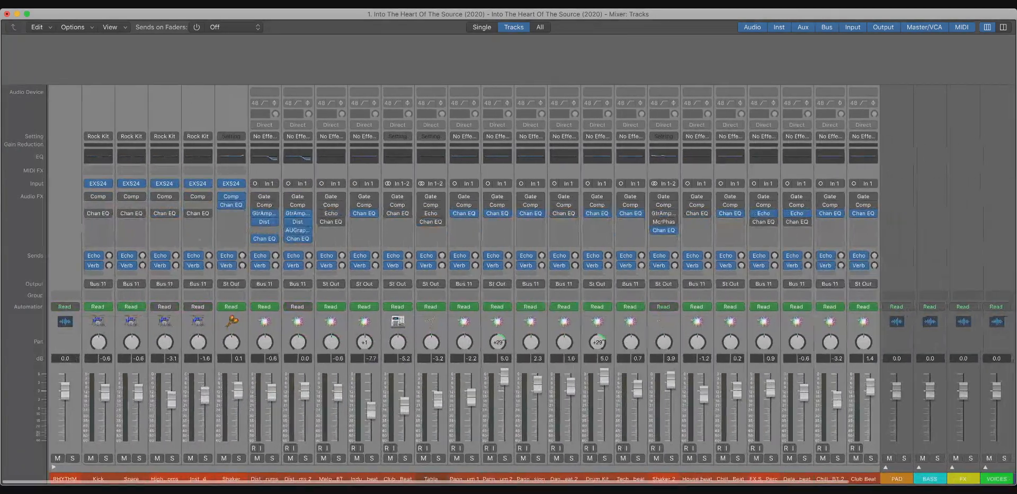
{"action": "scroll", "coordinate": [509, 286], "scroll_direction": "right", "scroll_amount": 6}
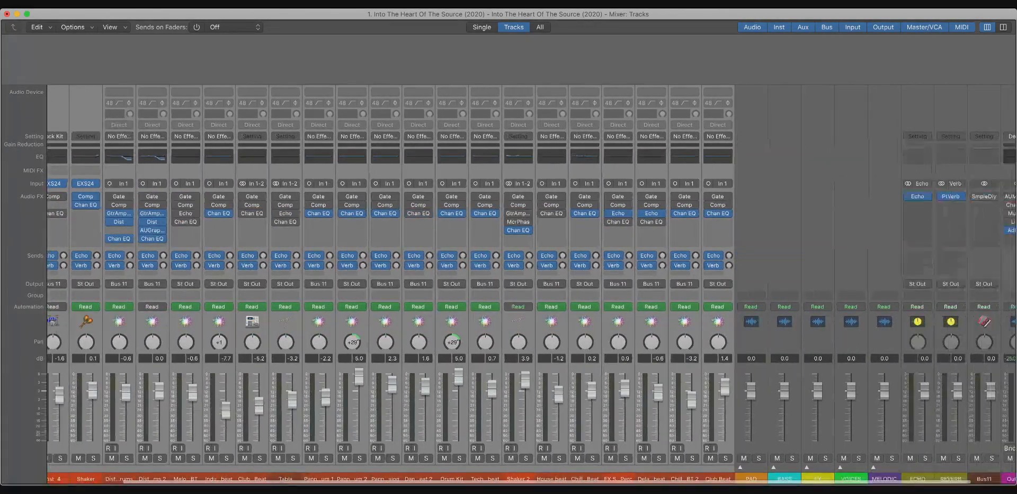
{"action": "scroll", "coordinate": [530, 283], "scroll_direction": "left", "scroll_amount": 6}
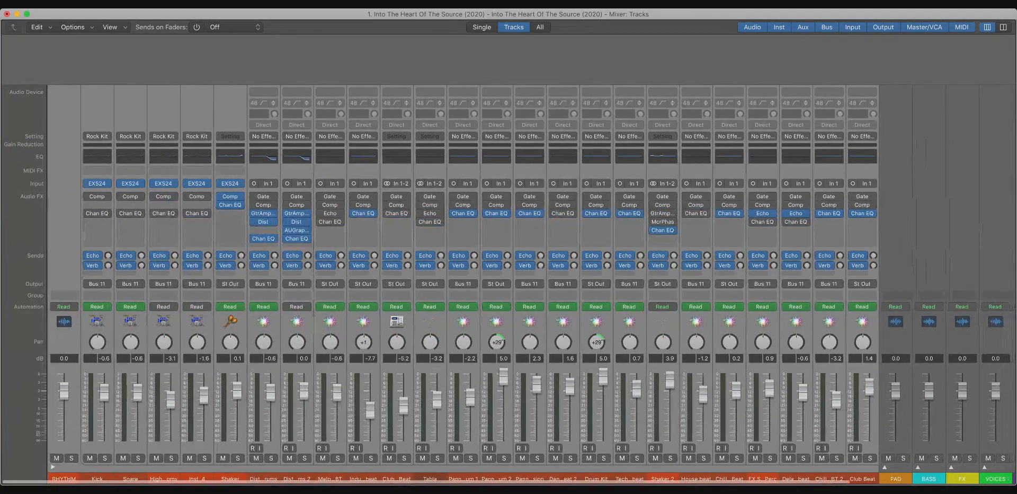
{"action": "scroll", "coordinate": [530, 284], "scroll_direction": "right", "scroll_amount": 6}
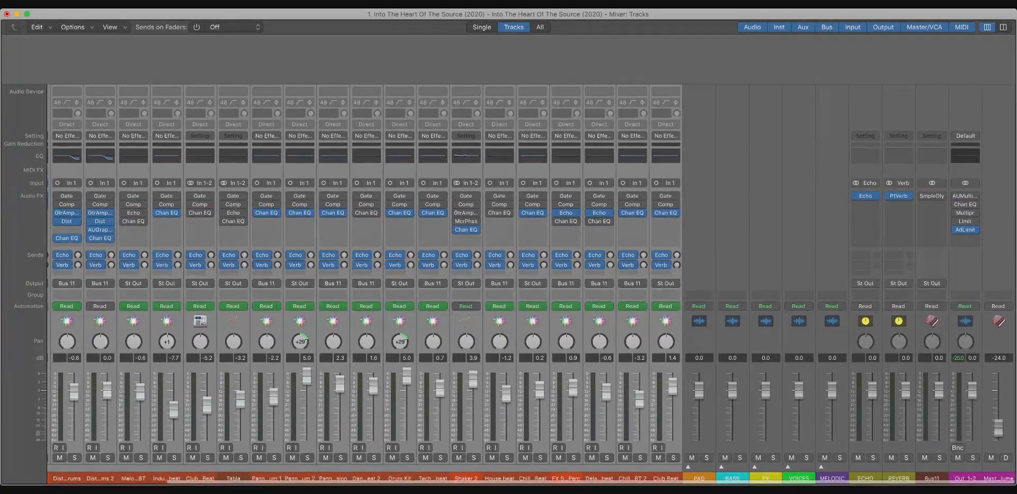
{"action": "left_click", "coordinate": [932, 479]}
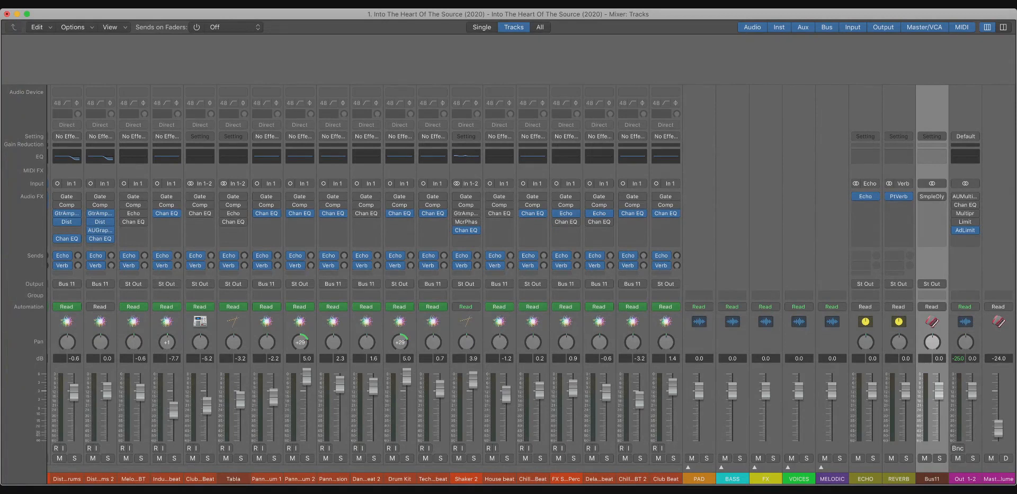
{"action": "scroll", "coordinate": [530, 284], "scroll_direction": "left", "scroll_amount": 6}
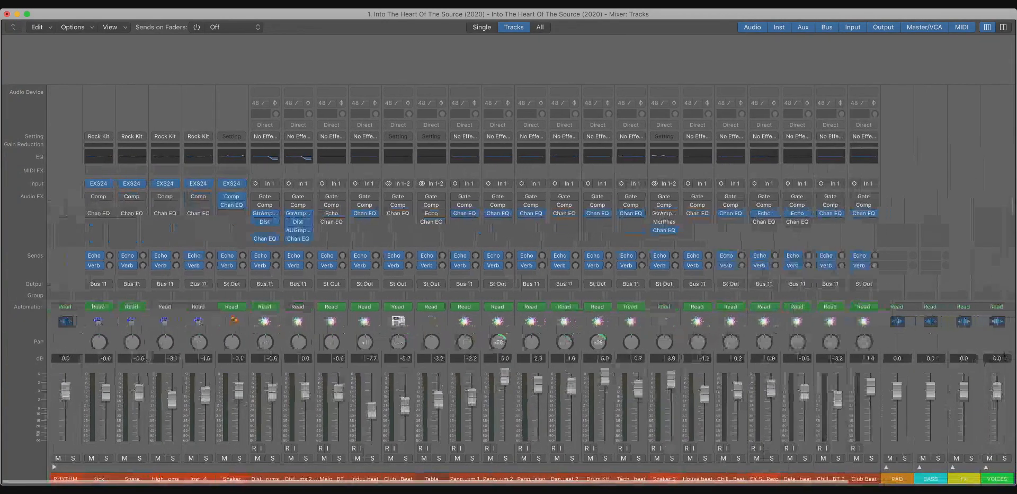
Expand the PAD, BASS, FX, VOICES and MELODIC stacks in the mixer.
{"action": "scroll", "coordinate": [530, 283], "scroll_direction": "right", "scroll_amount": 6}
{"action": "left_click", "coordinate": [687, 468]}
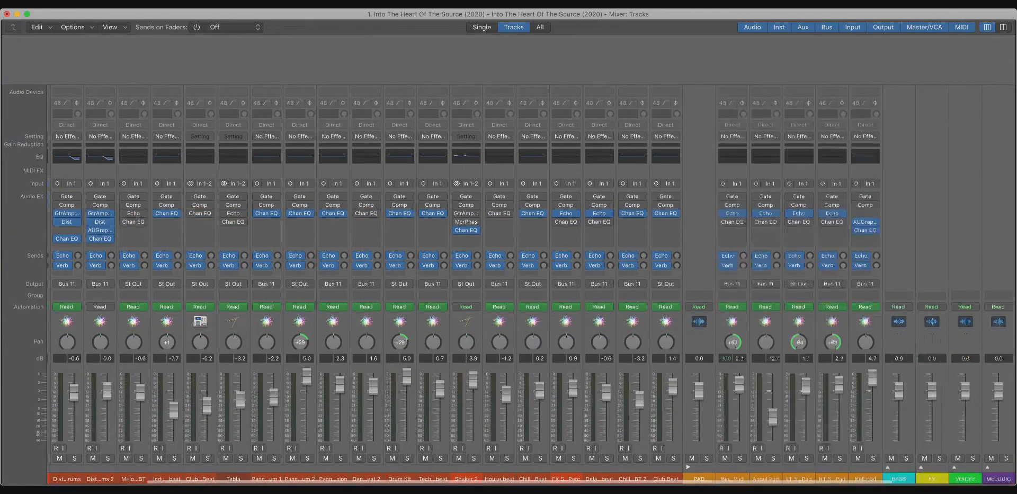
{"action": "scroll", "coordinate": [688, 467], "scroll_direction": "right", "scroll_amount": 4}
{"action": "scroll", "coordinate": [530, 284], "scroll_direction": "right", "scroll_amount": 3}
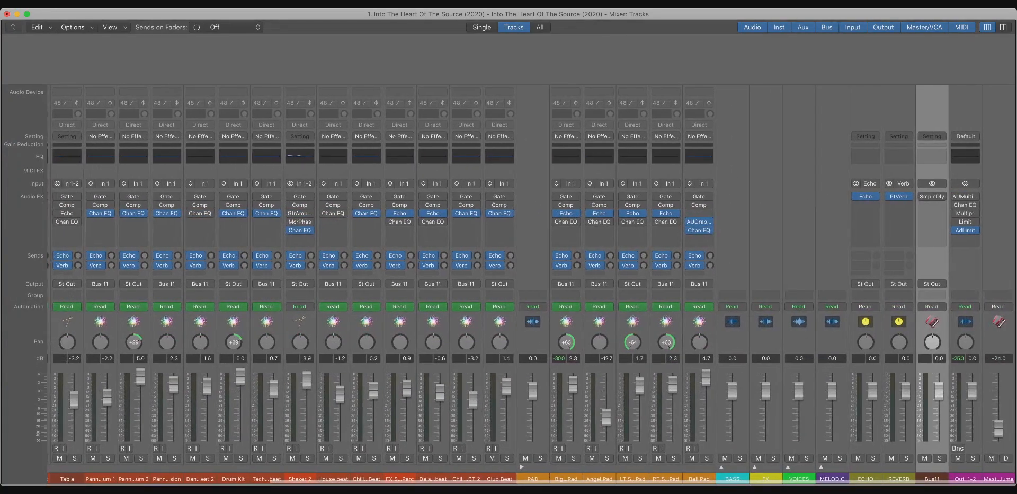
{"action": "left_click", "coordinate": [721, 468]}
{"action": "scroll", "coordinate": [721, 467], "scroll_direction": "right", "scroll_amount": 4}
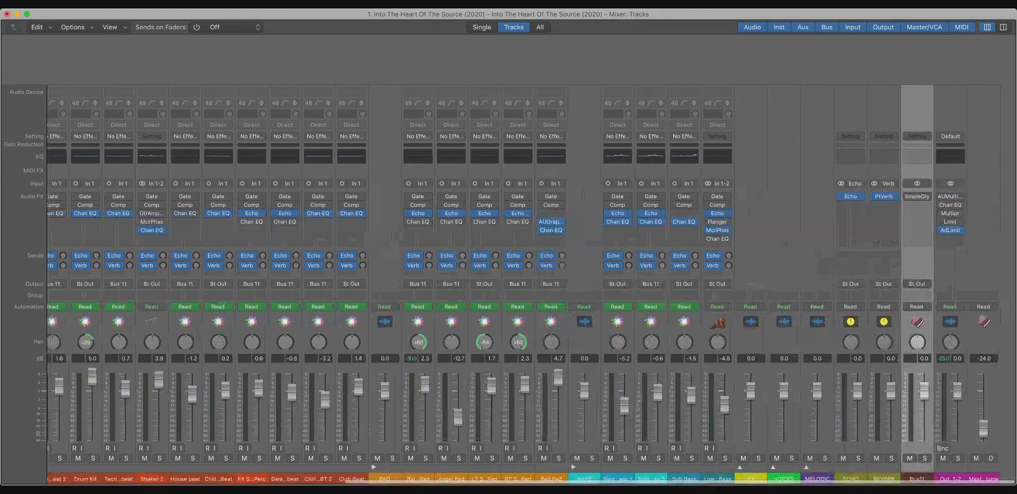
{"action": "left_click", "coordinate": [755, 467]}
{"action": "scroll", "coordinate": [755, 467], "scroll_direction": "right", "scroll_amount": 5}
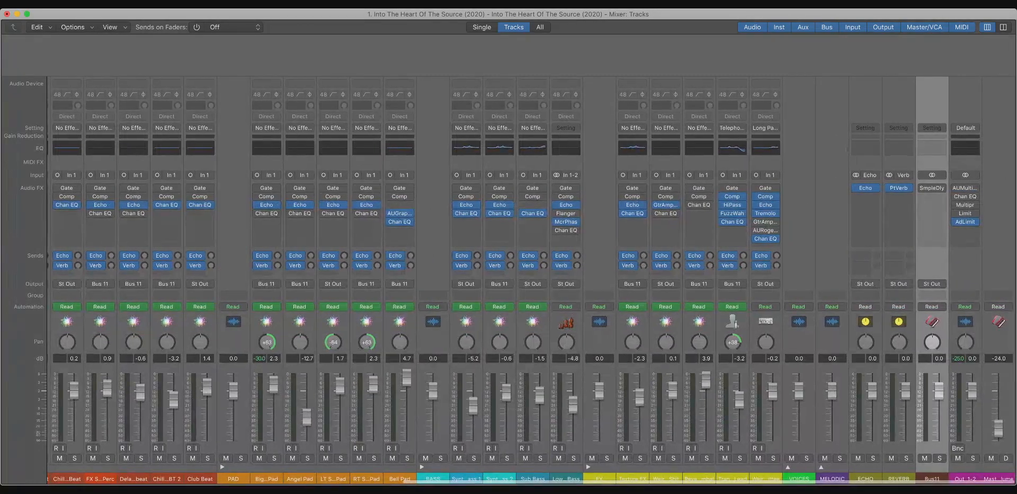
{"action": "left_click", "coordinate": [788, 467]}
{"action": "scroll", "coordinate": [788, 467], "scroll_direction": "right", "scroll_amount": 9}
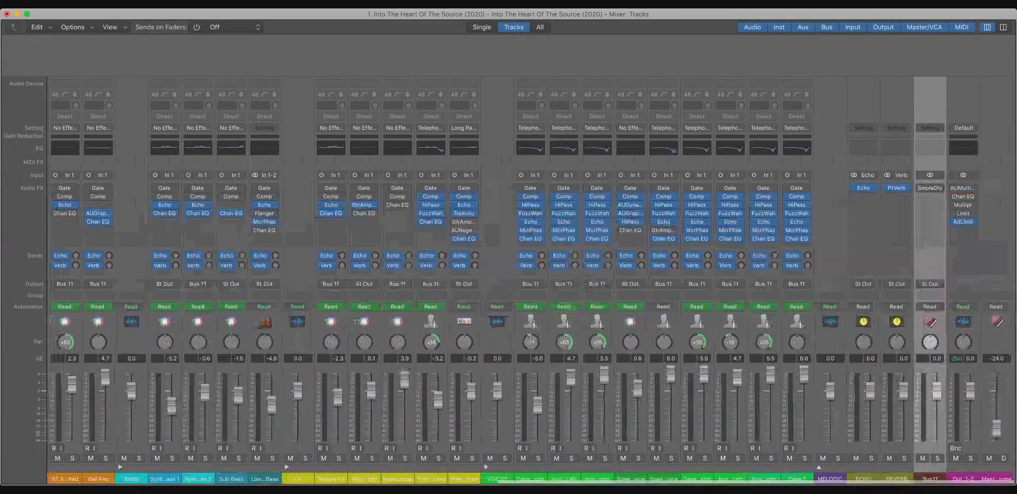
{"action": "left_click", "coordinate": [821, 467]}
{"action": "scroll", "coordinate": [821, 467], "scroll_direction": "right", "scroll_amount": 10}
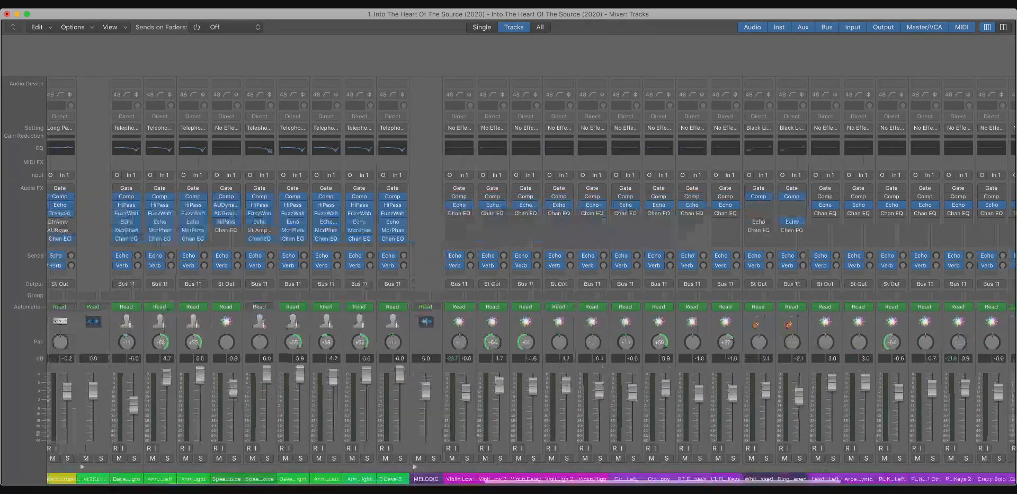
Select all tracks of every stack, from Kick through the last MELODIC track before the ECHO strip.
{"action": "scroll", "coordinate": [508, 264], "scroll_direction": "left", "scroll_amount": 4}
{"action": "left_click", "coordinate": [63, 478]}
{"action": "scroll", "coordinate": [509, 265], "scroll_direction": "right", "scroll_amount": 4}
{"action": "left_click", "coordinate": [827, 478]}
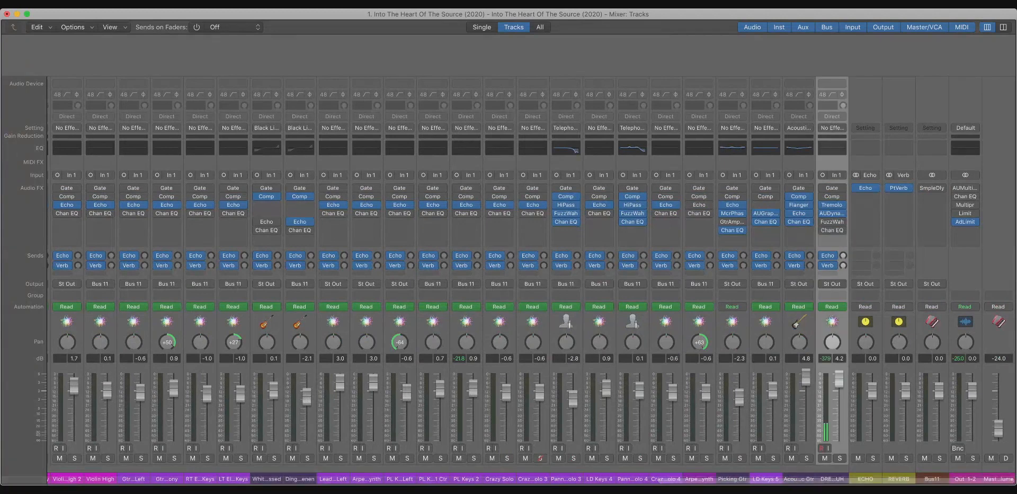
{"action": "scroll", "coordinate": [827, 479], "scroll_direction": "left", "scroll_amount": 20}
{"action": "scroll", "coordinate": [509, 265], "scroll_direction": "left", "scroll_amount": 9}
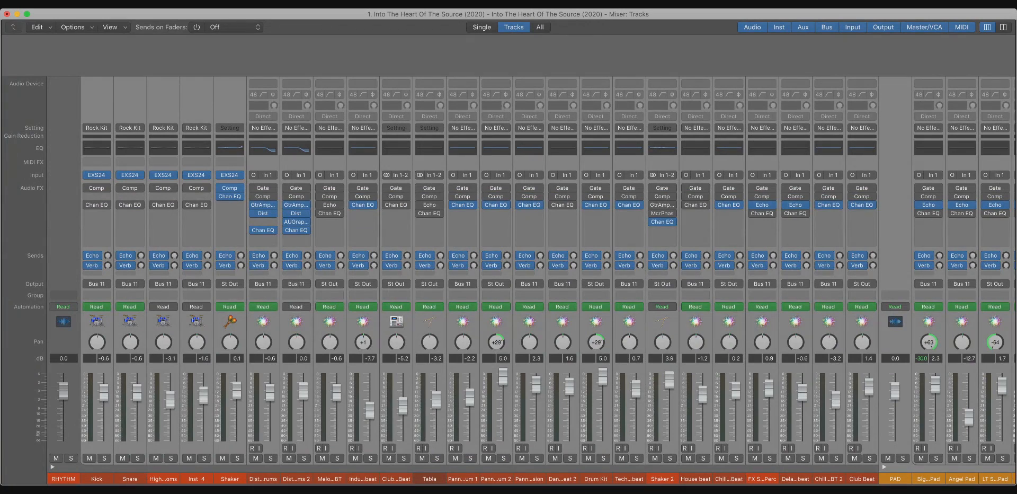
Set the output of all selected tracks to Stereo Out.
{"action": "scroll", "coordinate": [530, 281], "scroll_direction": "right", "scroll_amount": 17}
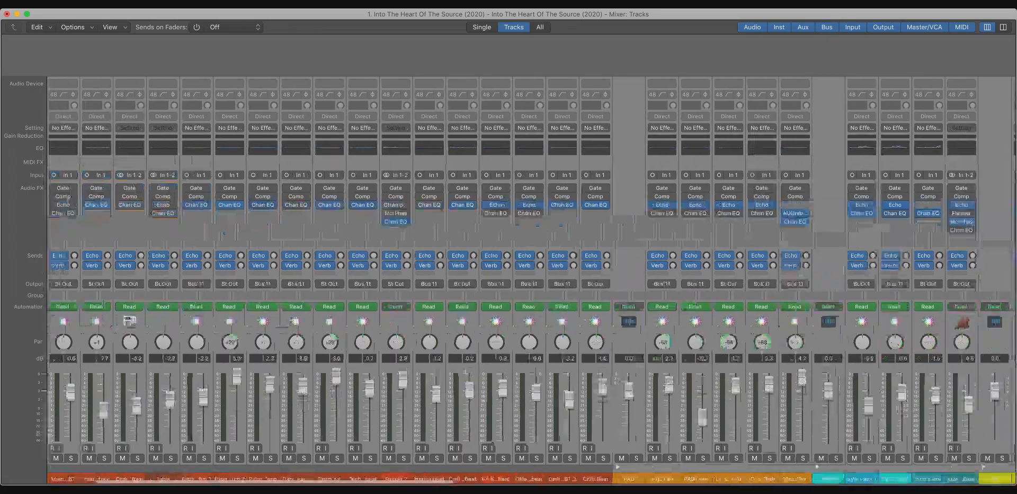
{"action": "scroll", "coordinate": [530, 281], "scroll_direction": "right", "scroll_amount": 18}
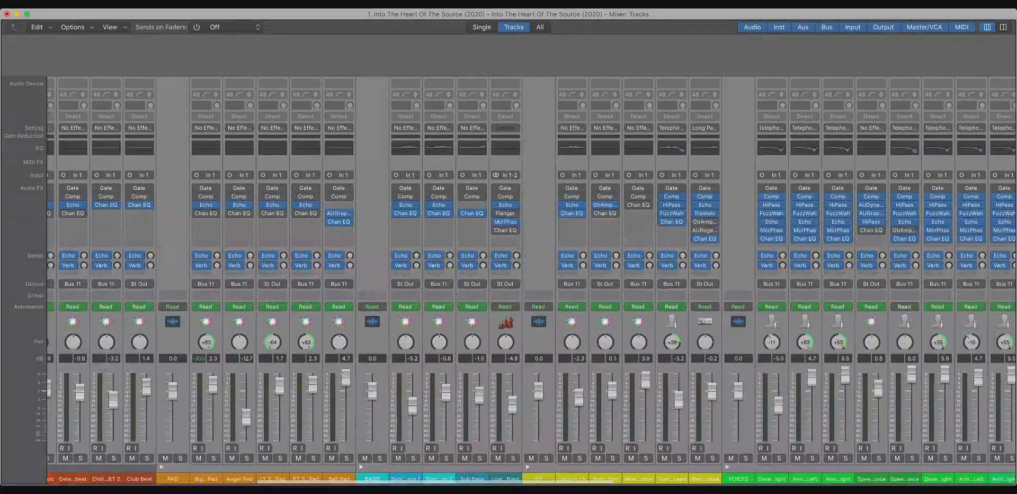
{"action": "scroll", "coordinate": [530, 281], "scroll_direction": "right", "scroll_amount": 14}
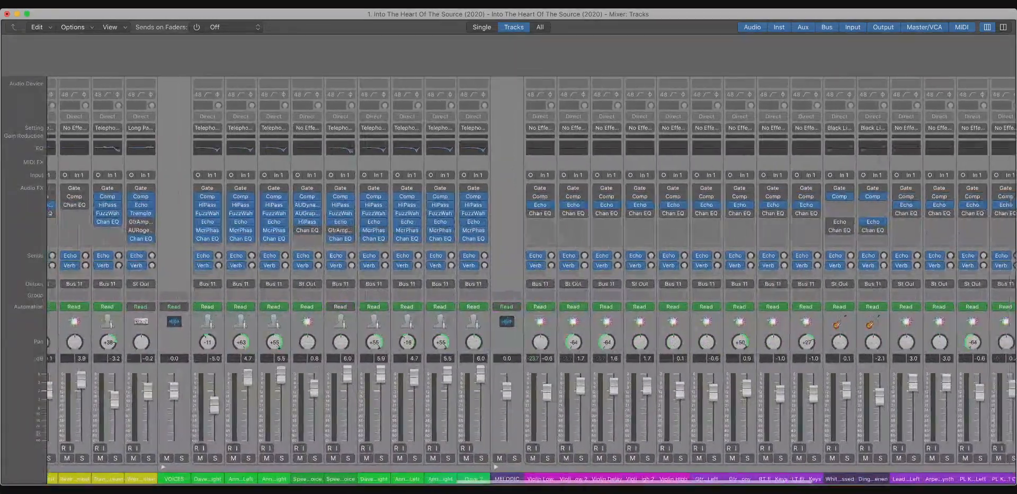
{"action": "scroll", "coordinate": [530, 281], "scroll_direction": "right", "scroll_amount": 5}
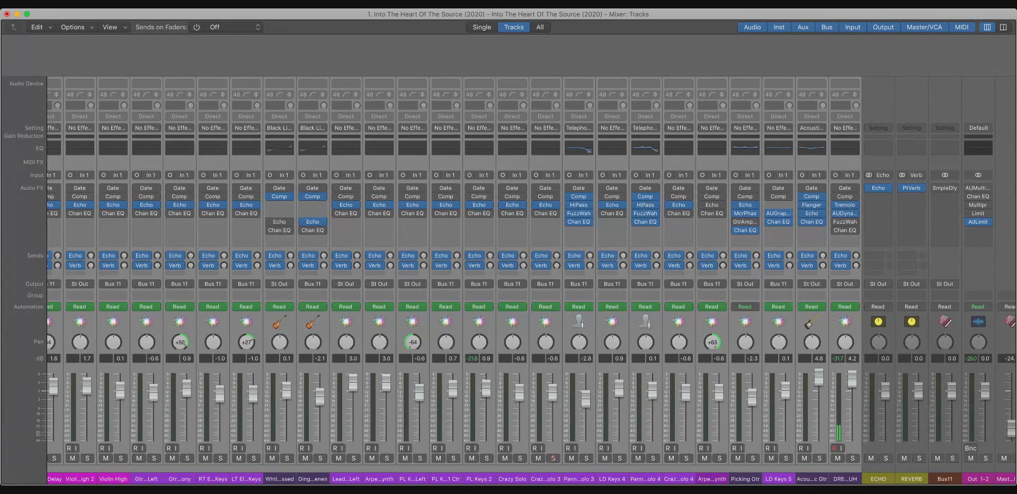
{"action": "key", "text": "super+z"}
Examine the outputs and the Echo and Verb sends of the tracks across the stacks.
{"action": "scroll", "coordinate": [509, 265], "scroll_direction": "left", "scroll_amount": 10}
{"action": "scroll", "coordinate": [508, 265], "scroll_direction": "right", "scroll_amount": 10}
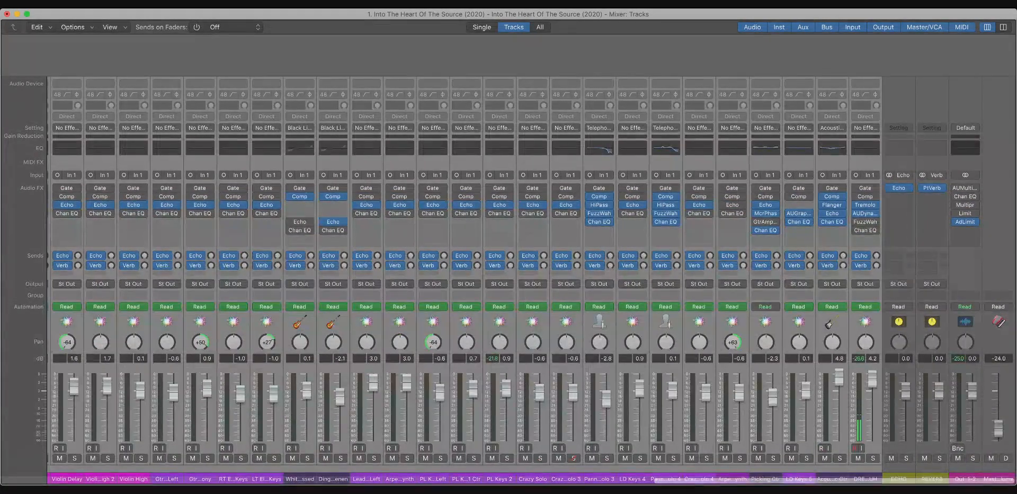
{"action": "scroll", "coordinate": [509, 265], "scroll_direction": "left", "scroll_amount": 10}
{"action": "scroll", "coordinate": [509, 264], "scroll_direction": "right", "scroll_amount": 10}
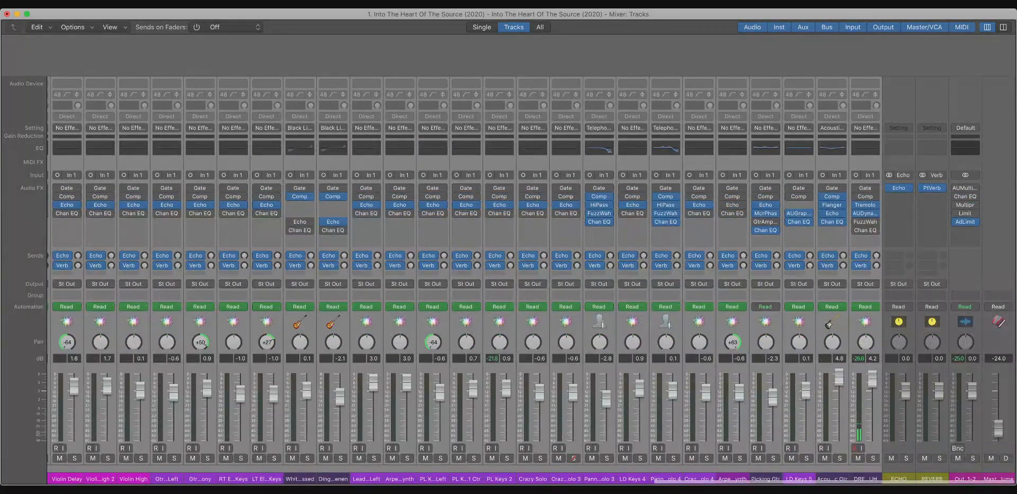
{"action": "scroll", "coordinate": [530, 281], "scroll_direction": "right", "scroll_amount": 2}
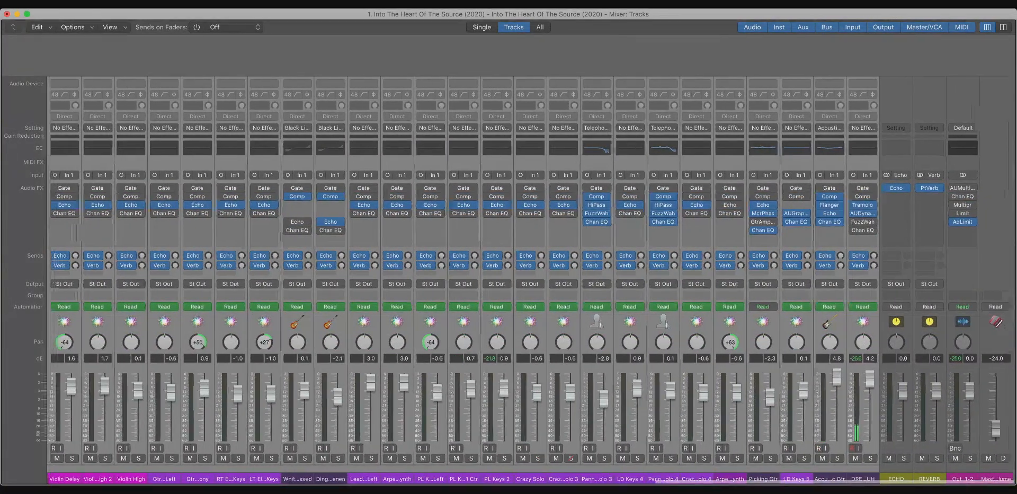
{"action": "scroll", "coordinate": [530, 281], "scroll_direction": "left", "scroll_amount": 15}
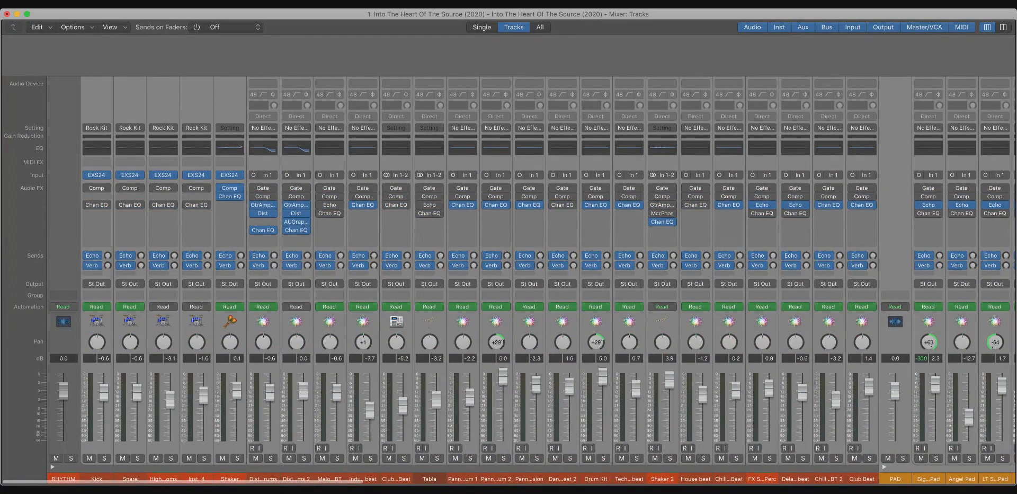
{"action": "scroll", "coordinate": [530, 281], "scroll_direction": "right", "scroll_amount": 5}
{"action": "scroll", "coordinate": [529, 281], "scroll_direction": "left", "scroll_amount": 5}
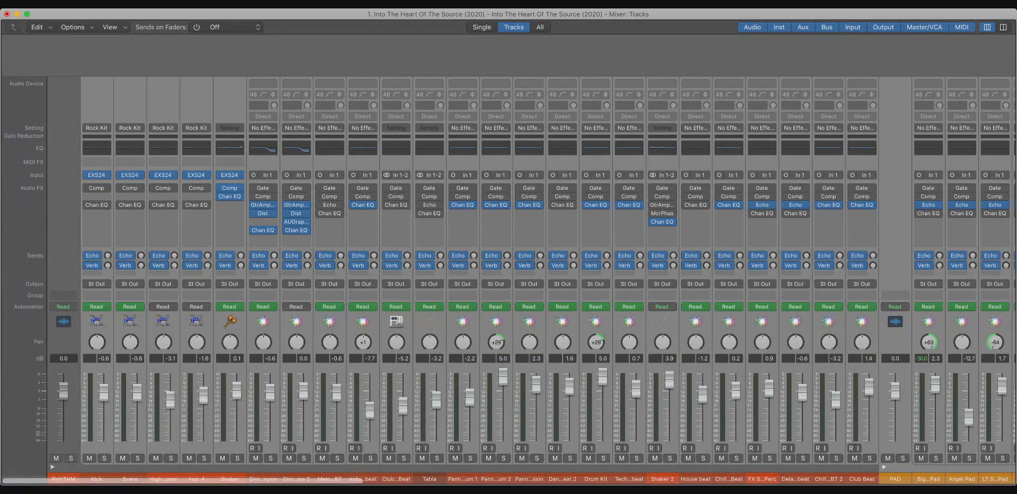
Select only the Kick track and step the selection through the RHYTHM tracks to the one after House beat.
{"action": "left_click", "coordinate": [96, 233]}
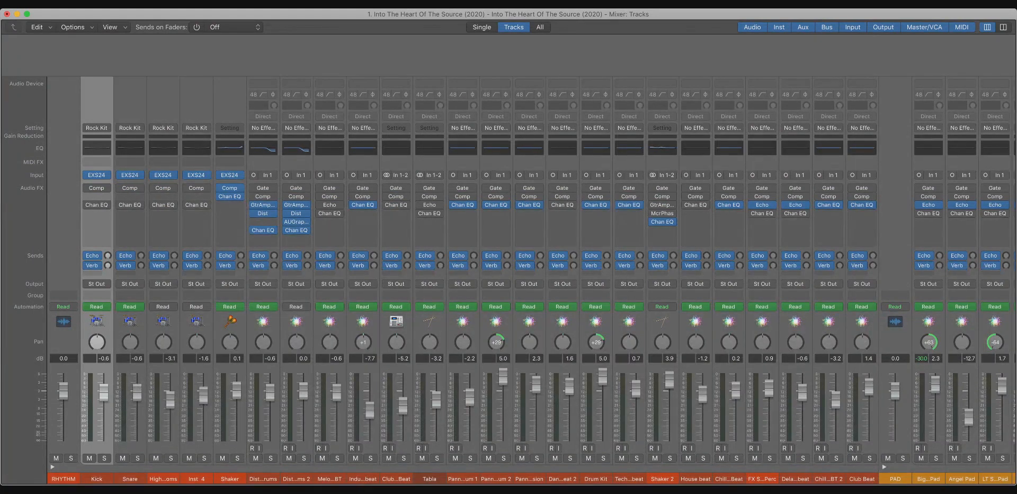
{"action": "key", "text": "Down"}
{"action": "key", "text": "Down"}
{"action": "key", "text": "Down"}
{"action": "key", "text": "Down"}
{"action": "key", "text": "Down"}
{"action": "key", "text": "Down"}
{"action": "key", "text": "Down"}
{"action": "key", "text": "Down"}
{"action": "key", "text": "Down"}
{"action": "key", "text": "Down"}
{"action": "key", "text": "Down"}
{"action": "key", "text": "Down"}
{"action": "key", "text": "Down"}
{"action": "key", "text": "Down"}
{"action": "key", "text": "Down"}
{"action": "key", "text": "Down"}
{"action": "key", "text": "Down"}
{"action": "key", "text": "Down"}
{"action": "key", "text": "Down"}
Check the ECHO and REVERB strips and the AdLimit plug-in on the Out 1-2 strip.
{"action": "scroll", "coordinate": [531, 278], "scroll_direction": "right", "scroll_amount": 20}
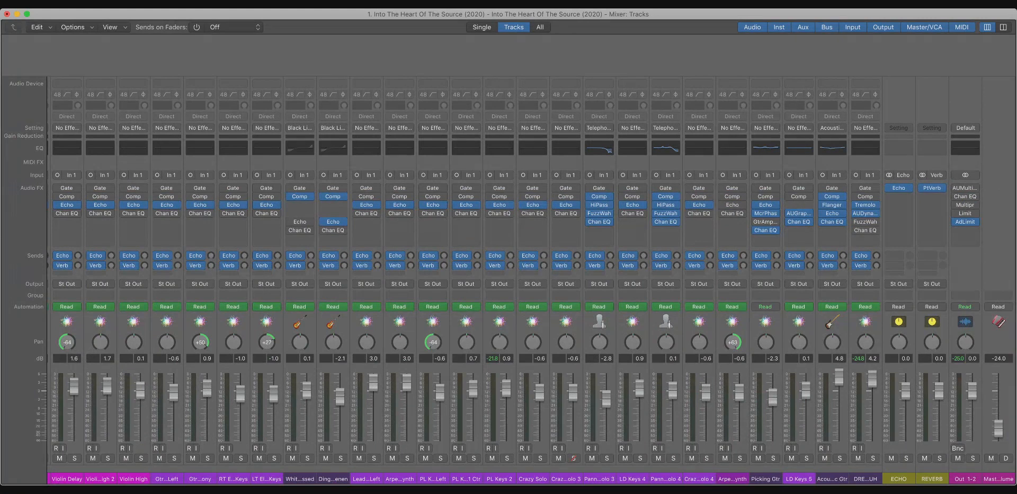
{"action": "scroll", "coordinate": [531, 278], "scroll_direction": "left", "scroll_amount": 2}
{"action": "scroll", "coordinate": [530, 278], "scroll_direction": "right", "scroll_amount": 2}
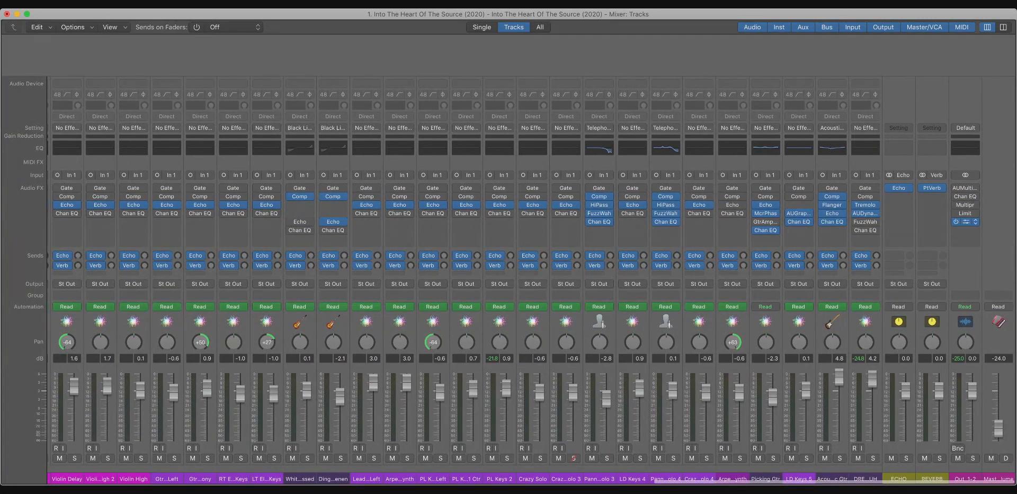
{"action": "left_click", "coordinate": [966, 222]}
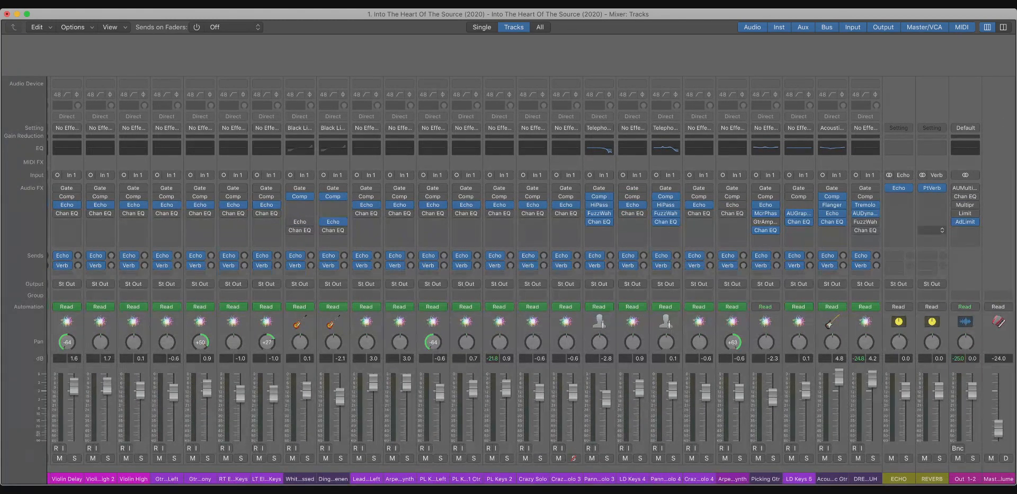
{"action": "left_click", "coordinate": [966, 222]}
Collapse the RHYTHM, PAD, BASS, FX, VOICES and MELODIC stacks in the mixer.
{"action": "scroll", "coordinate": [531, 275], "scroll_direction": "left", "scroll_amount": 20}
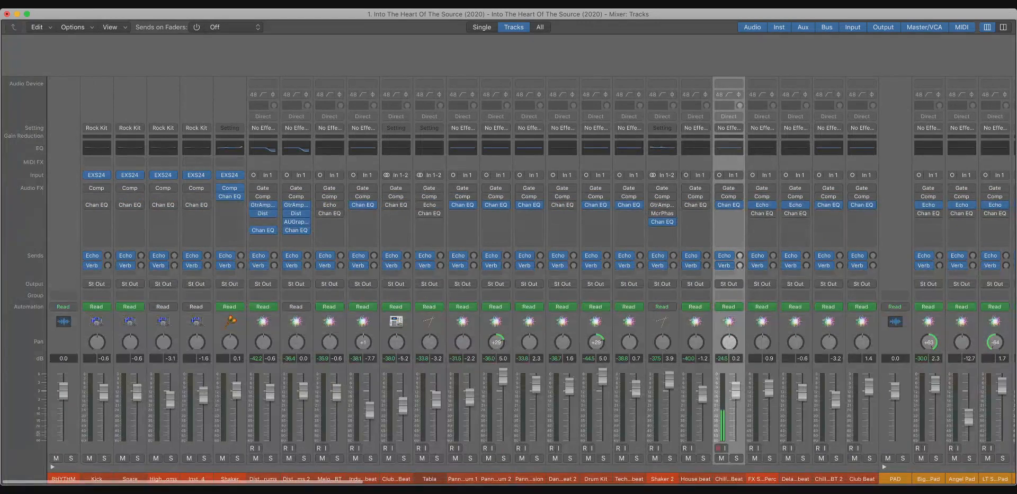
{"action": "left_click", "coordinate": [64, 159]}
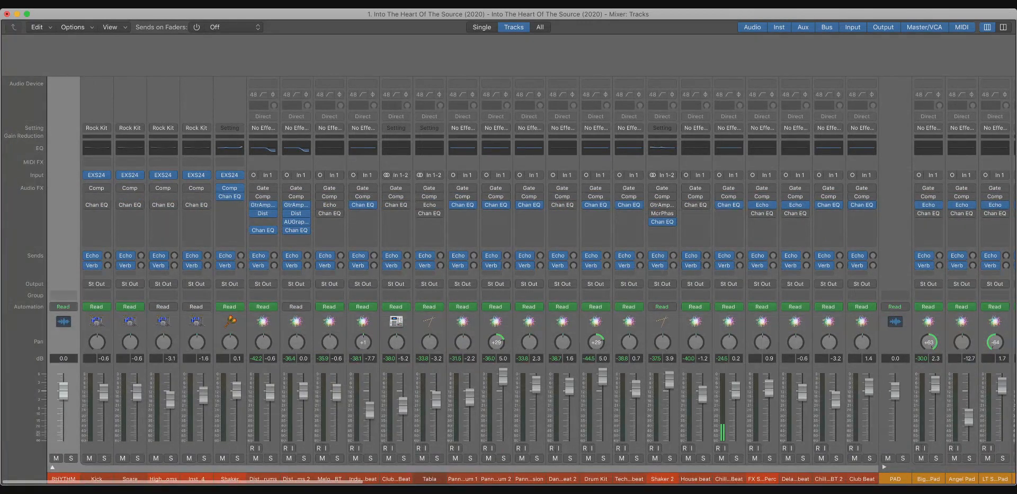
{"action": "left_click", "coordinate": [52, 467]}
{"action": "left_click", "coordinate": [86, 466]}
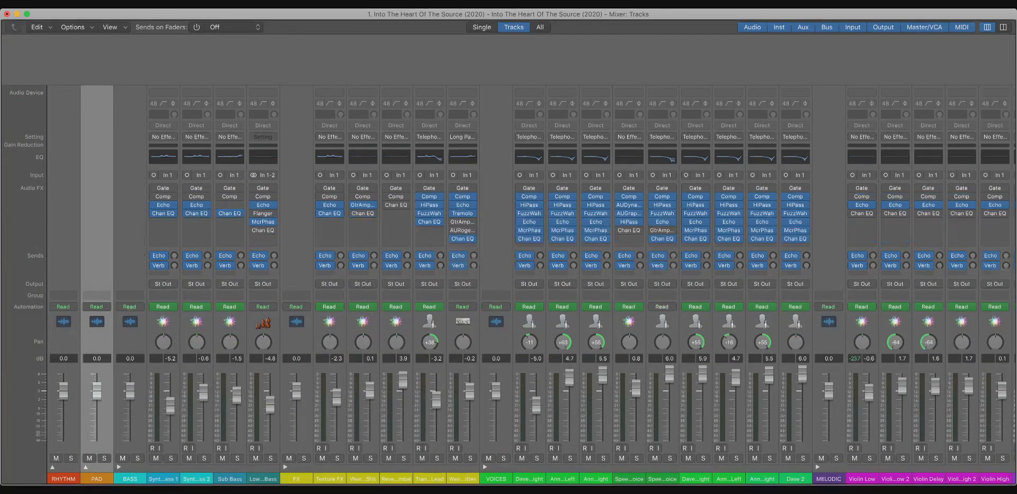
{"action": "left_click", "coordinate": [119, 467]}
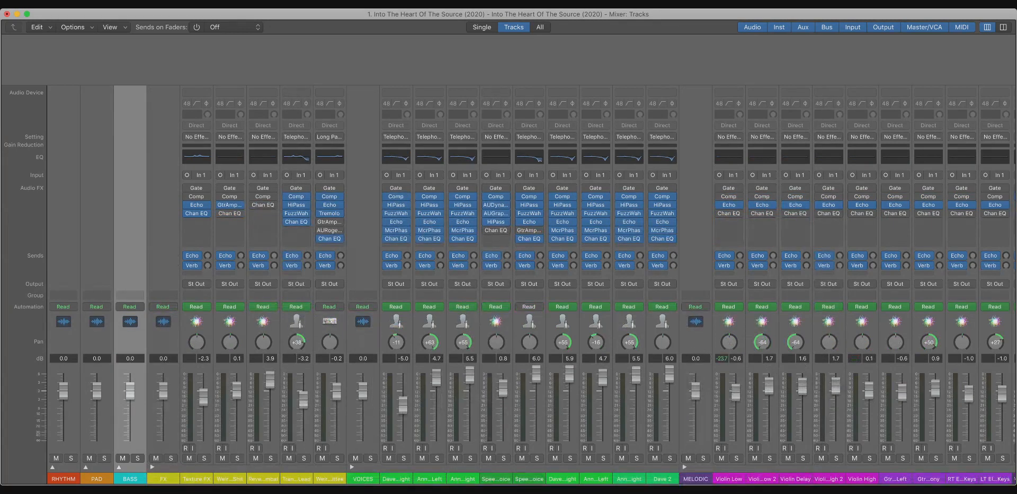
{"action": "left_click", "coordinate": [152, 467]}
{"action": "left_click", "coordinate": [186, 467]}
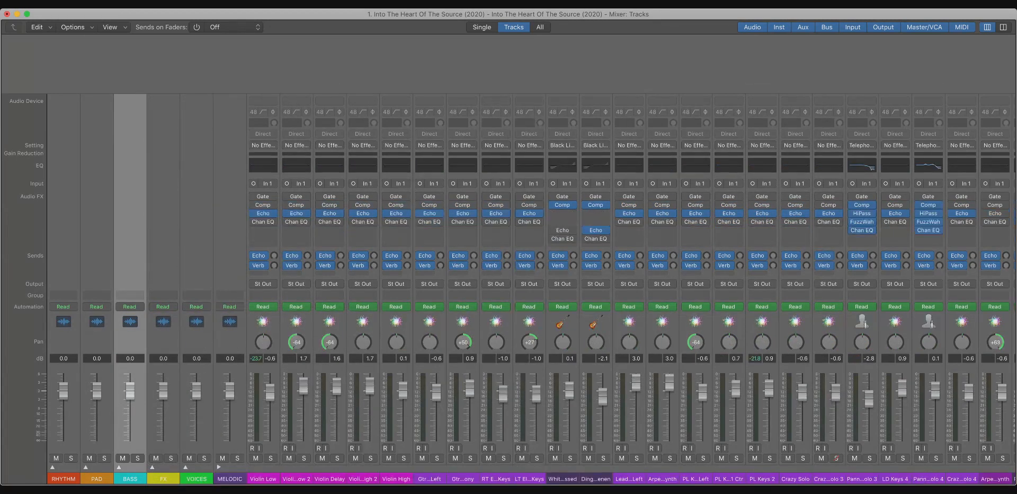
{"action": "left_click", "coordinate": [218, 466]}
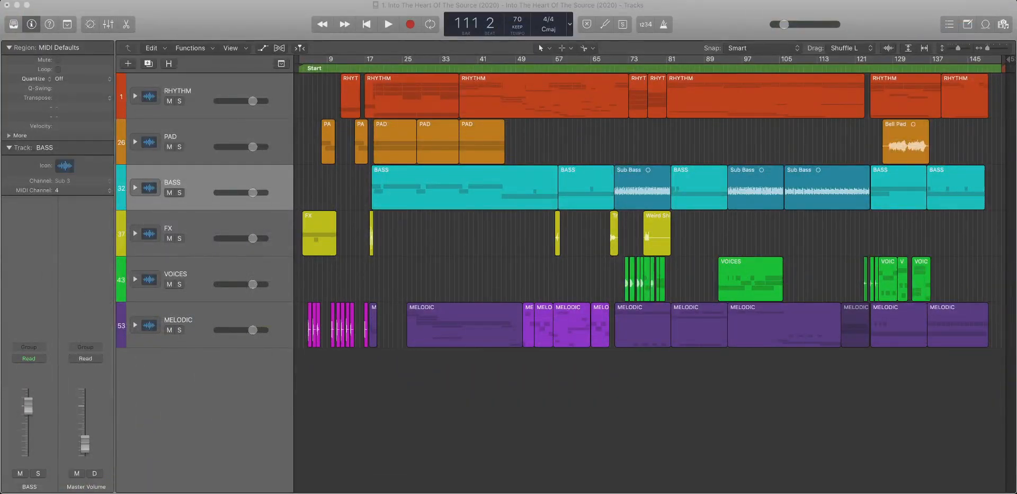
In the Tracks window, expand the RHYTHM stack and show Kick's full channel strip by collapsing the Track and Region inspectors.
{"action": "left_click", "coordinate": [629, 334]}
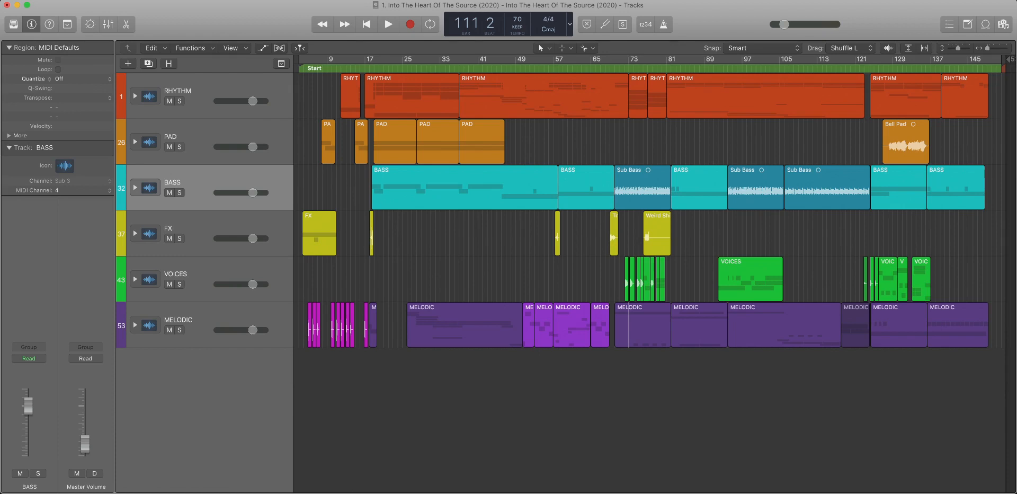
{"action": "left_click", "coordinate": [135, 96]}
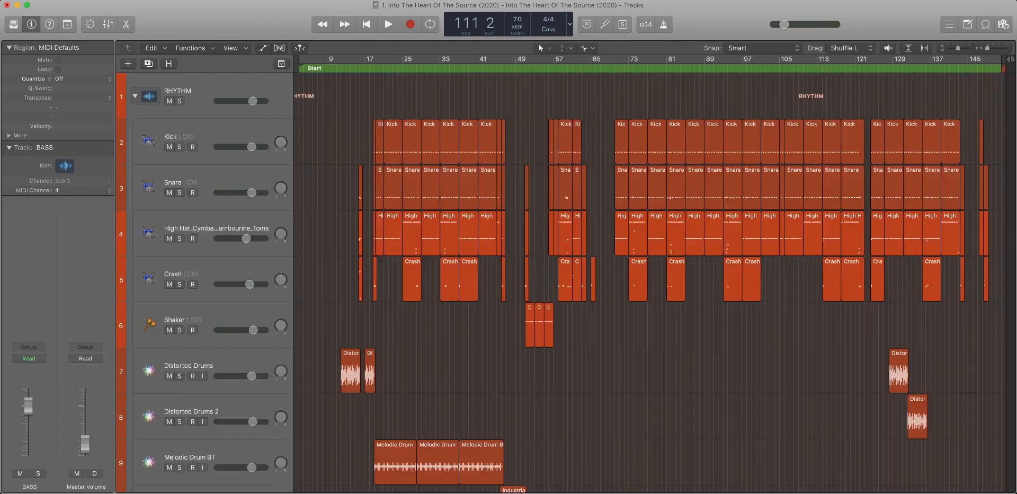
{"action": "left_click", "coordinate": [153, 139]}
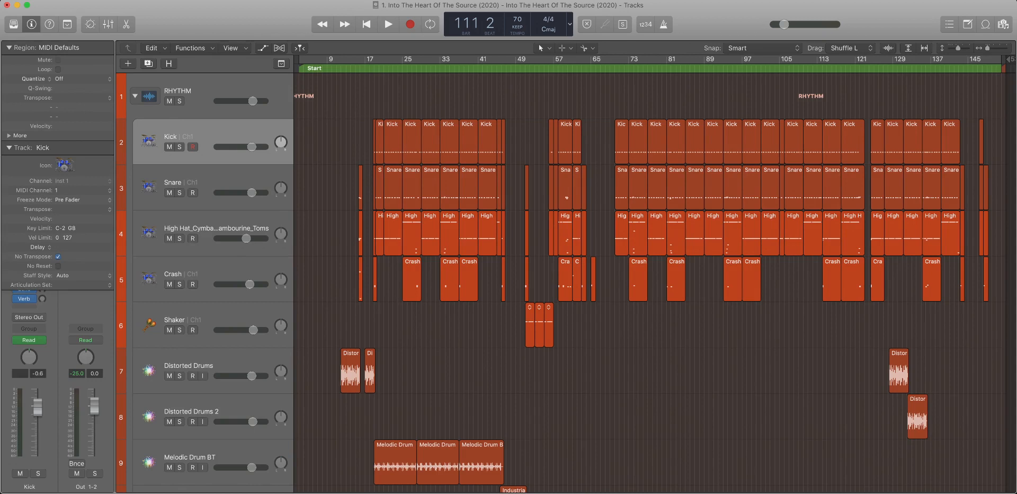
{"action": "left_click", "coordinate": [9, 147]}
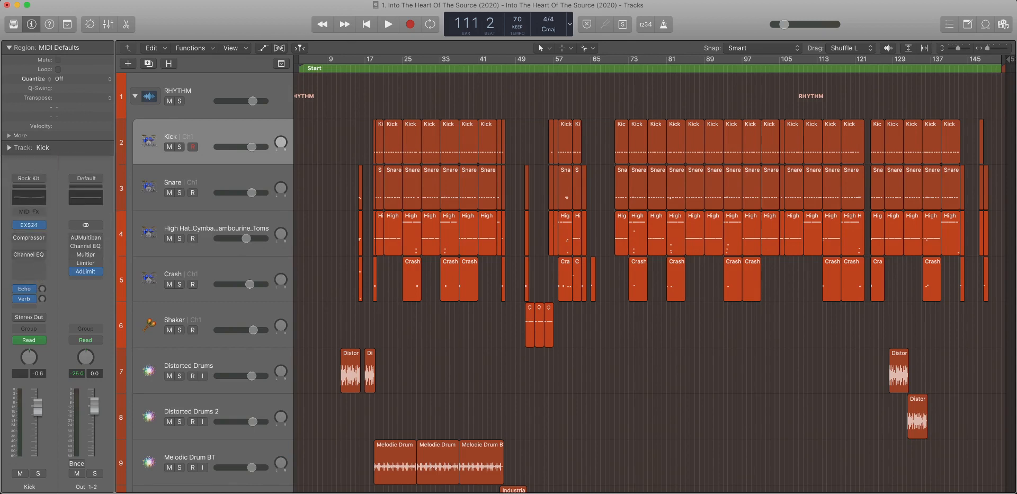
{"action": "left_click", "coordinate": [9, 47]}
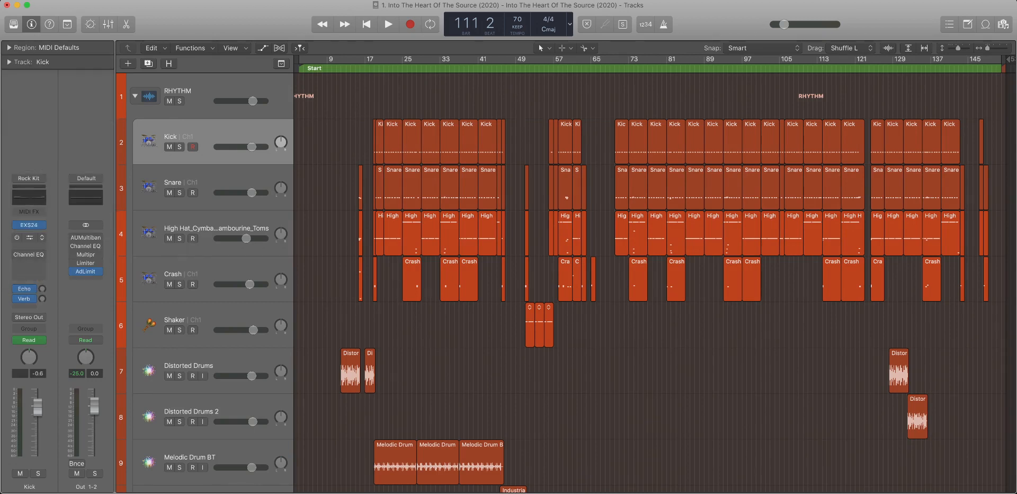
Show track automation, view the Kick track's pan automation and return its lane to Main: Volume.
{"action": "key", "text": "a"}
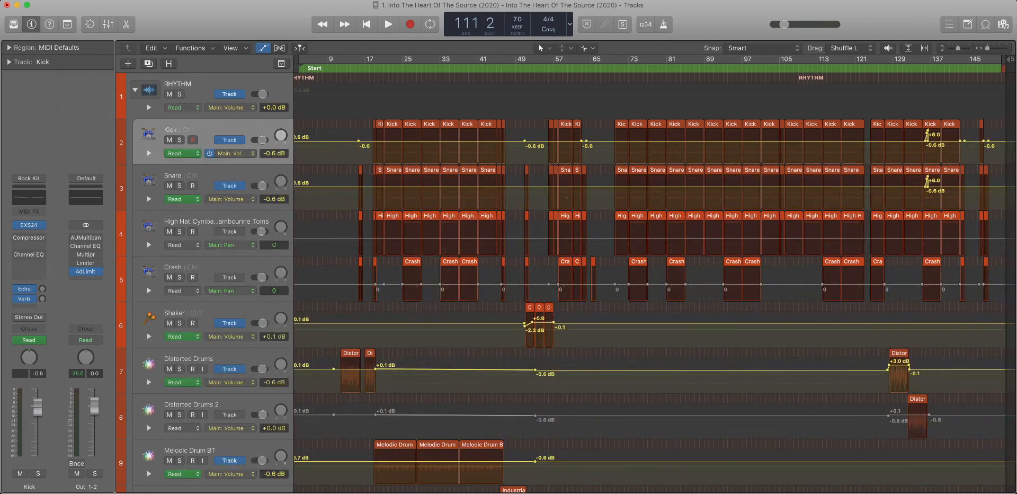
{"action": "key", "text": "ctrl+super+p"}
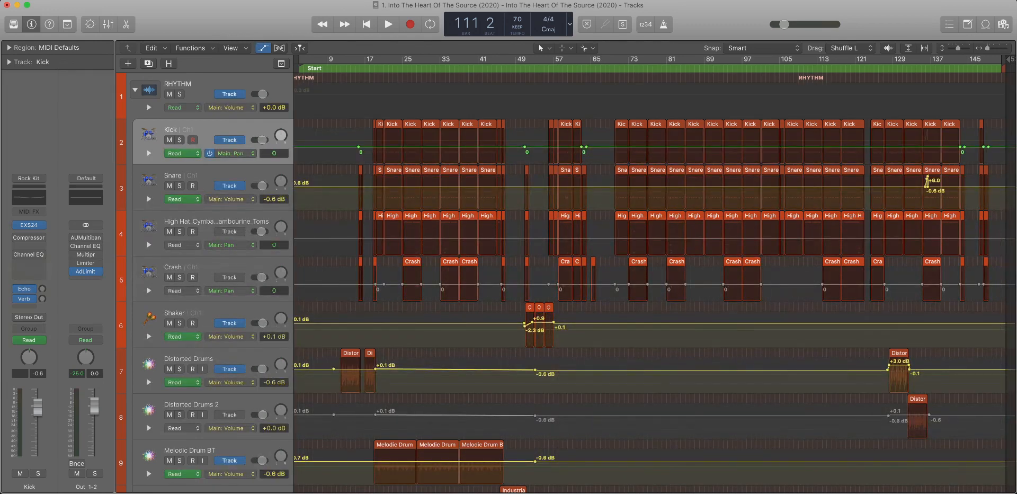
{"action": "left_click", "coordinate": [230, 153]}
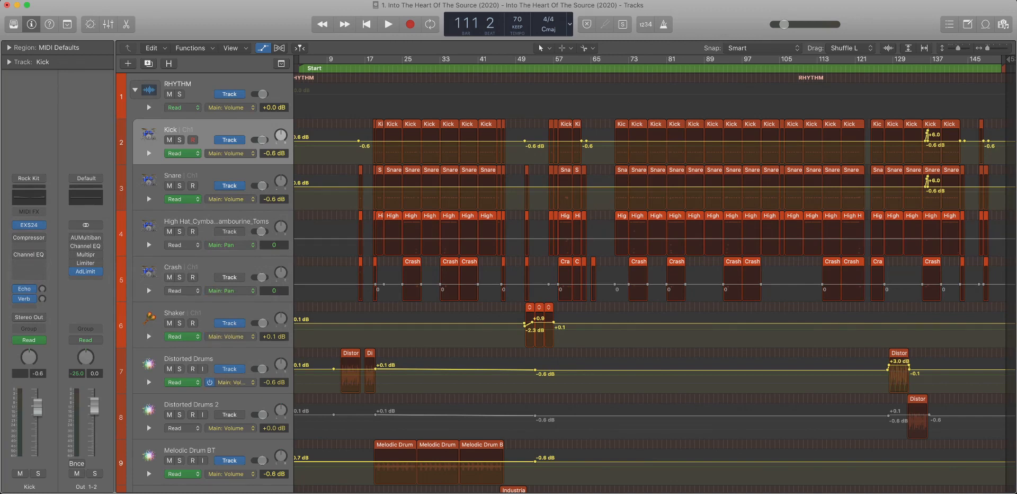
On the Distorted Drums track, view the Gain automation and then the Master automation.
{"action": "left_click", "coordinate": [231, 382]}
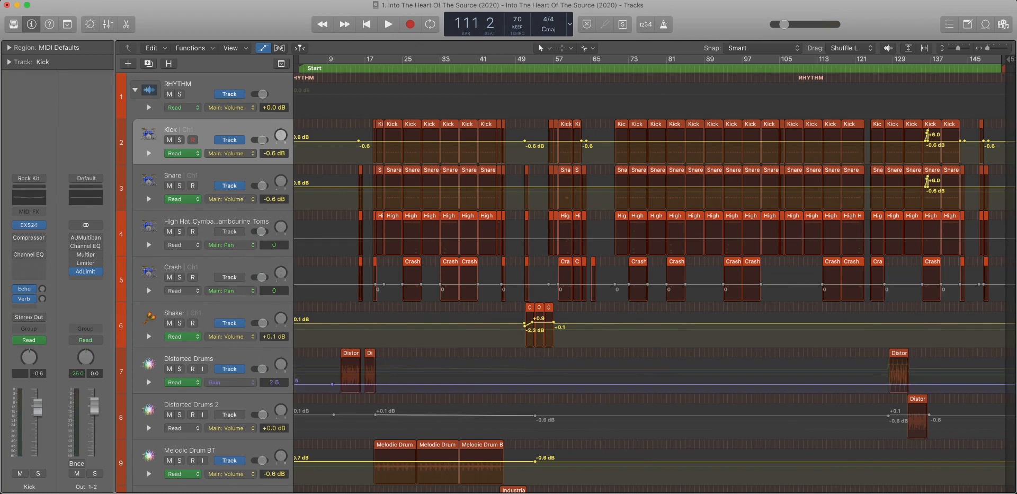
{"action": "left_click", "coordinate": [233, 358]}
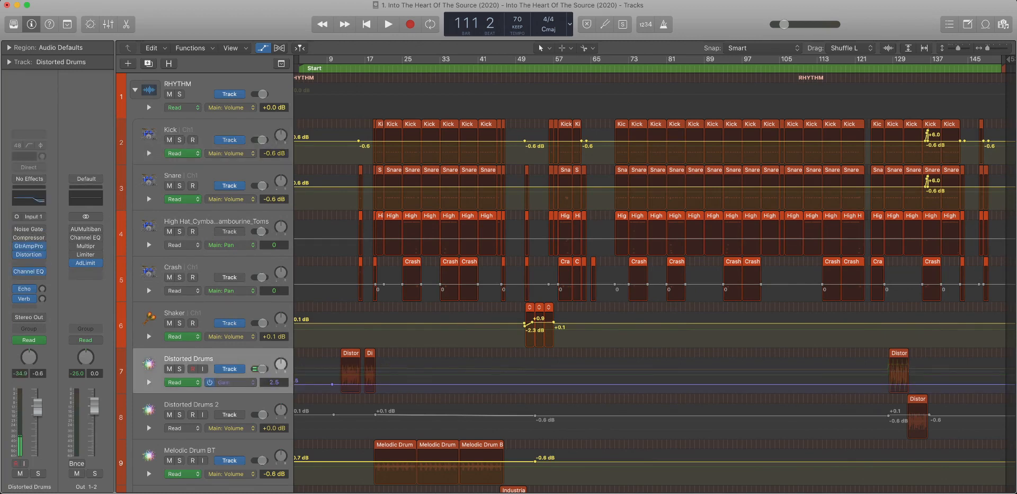
{"action": "left_click", "coordinate": [231, 383]}
Check the automation and channel strips of the Distorted Drums 2, Industrial beat, Club Dance Beat and Tabla tracks.
{"action": "scroll", "coordinate": [231, 392], "scroll_direction": "down", "scroll_amount": 3}
{"action": "left_click", "coordinate": [231, 384]}
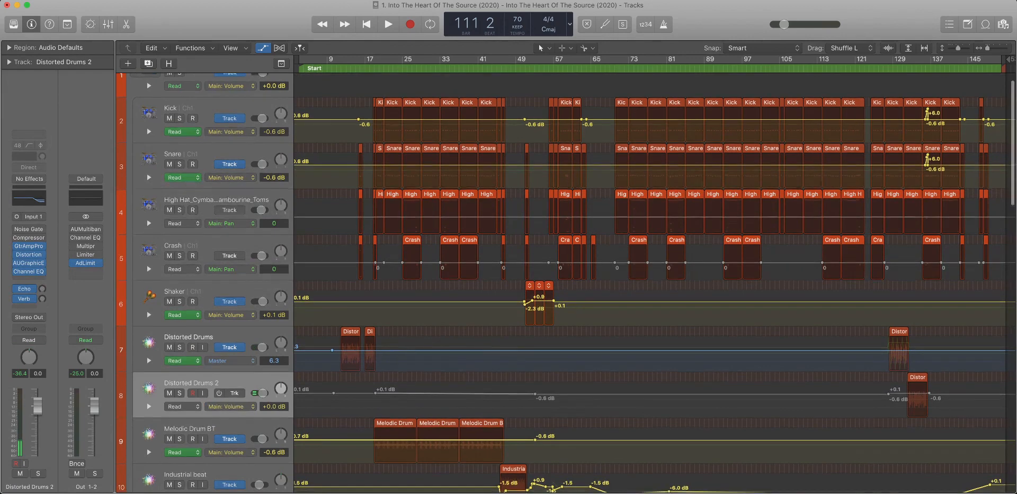
{"action": "scroll", "coordinate": [223, 392], "scroll_direction": "down", "scroll_amount": 5}
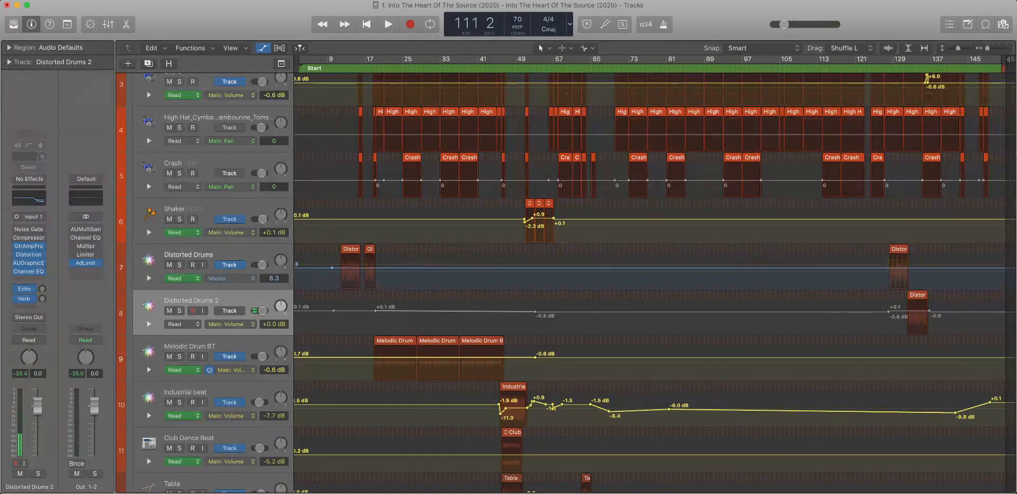
{"action": "scroll", "coordinate": [223, 371], "scroll_direction": "down", "scroll_amount": 5}
{"action": "left_click", "coordinate": [228, 302]}
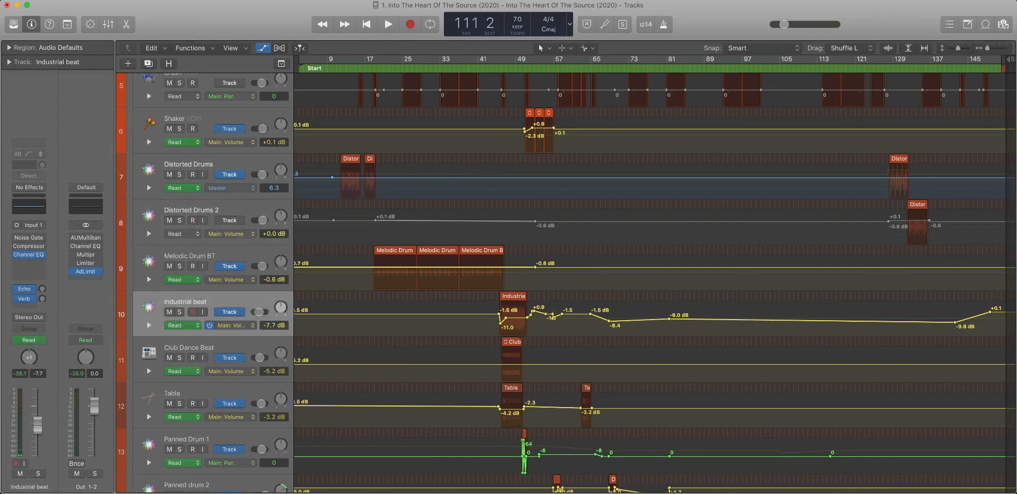
{"action": "left_click", "coordinate": [228, 348]}
{"action": "scroll", "coordinate": [228, 353], "scroll_direction": "up", "scroll_amount": 1}
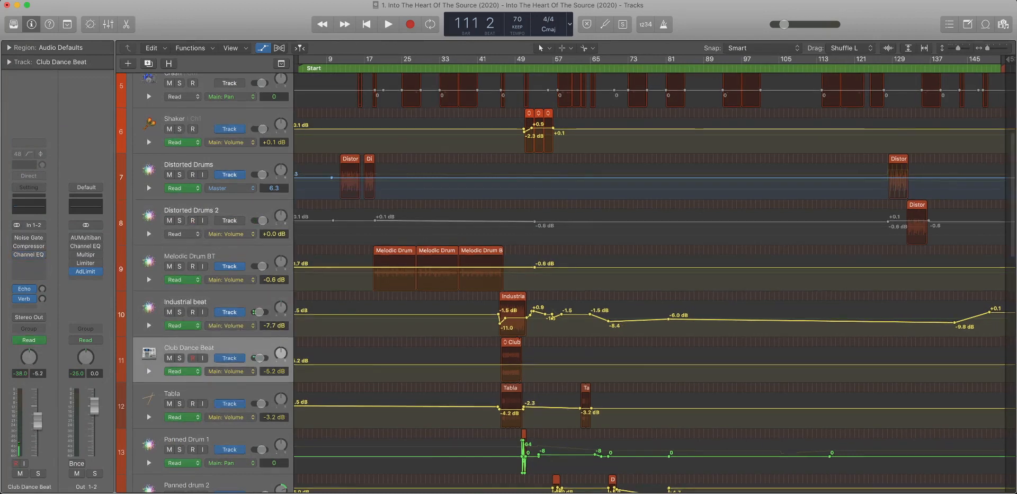
{"action": "left_click", "coordinate": [228, 394]}
{"action": "scroll", "coordinate": [228, 402], "scroll_direction": "up", "scroll_amount": 1}
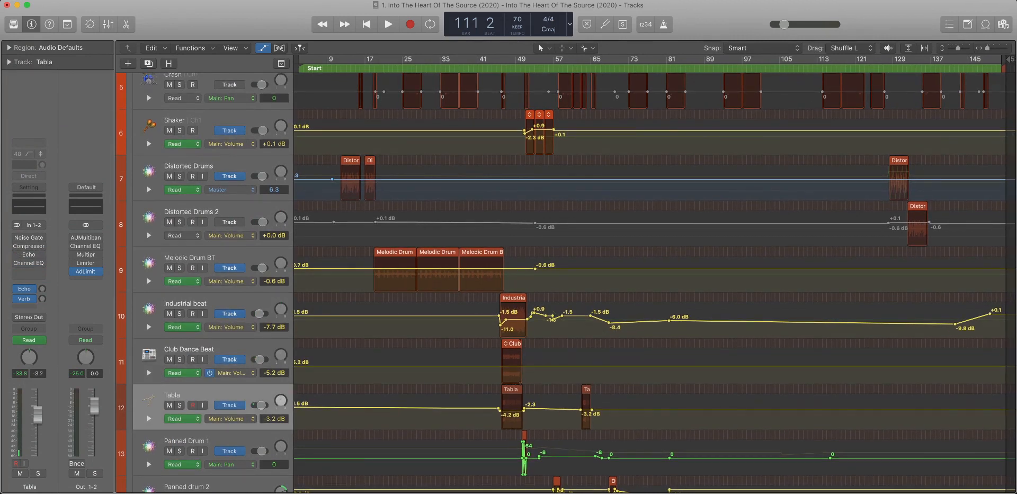
Examine the automation on the remaining RHYTHM tracks down to Club Beat, including Shaker 2's channel strip, and return to the stack's first track.
{"action": "scroll", "coordinate": [222, 419], "scroll_direction": "down", "scroll_amount": 5}
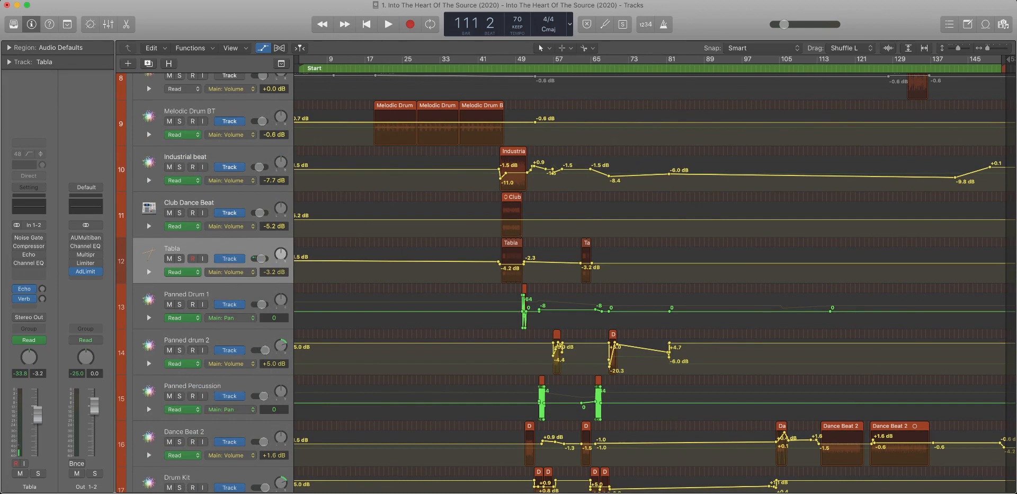
{"action": "scroll", "coordinate": [223, 409], "scroll_direction": "down", "scroll_amount": 3}
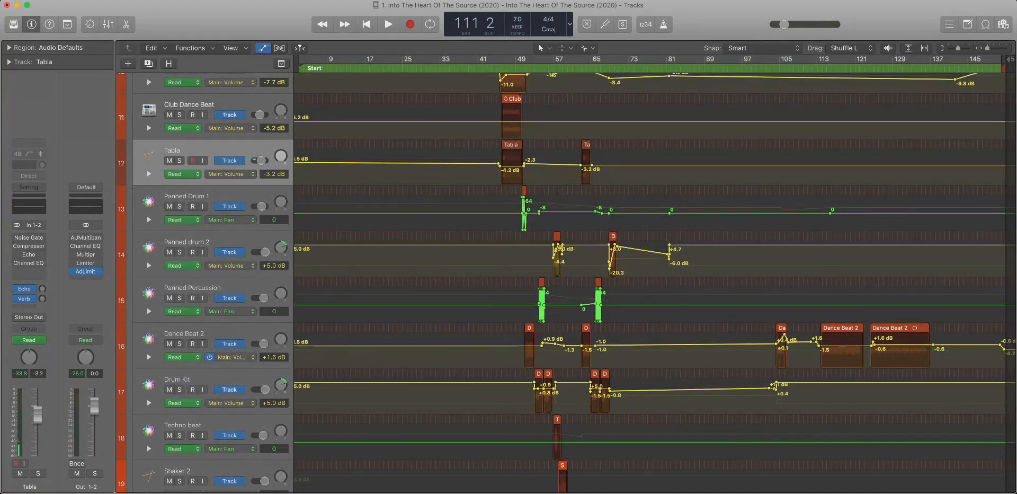
{"action": "scroll", "coordinate": [223, 409], "scroll_direction": "down", "scroll_amount": 1}
{"action": "scroll", "coordinate": [223, 409], "scroll_direction": "down", "scroll_amount": 5}
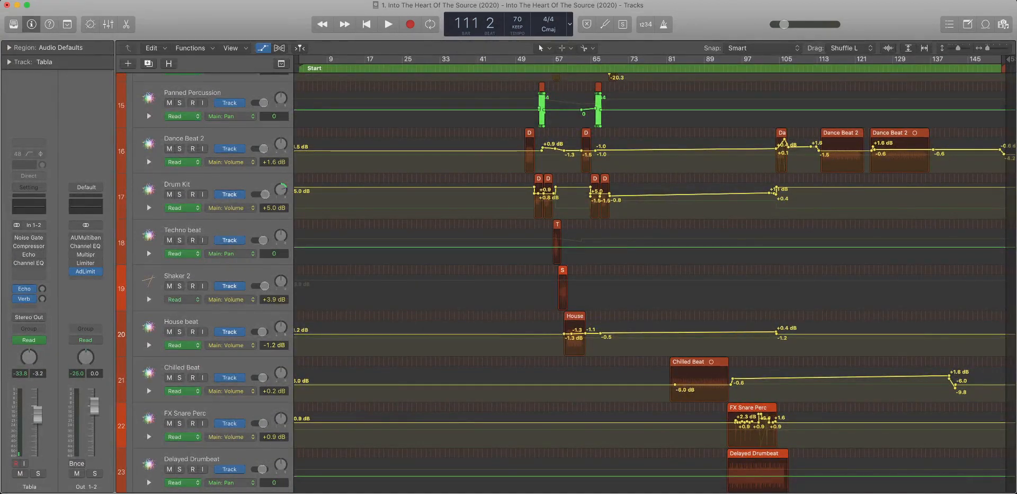
{"action": "left_click", "coordinate": [223, 276]}
{"action": "scroll", "coordinate": [222, 276], "scroll_direction": "down", "scroll_amount": 3}
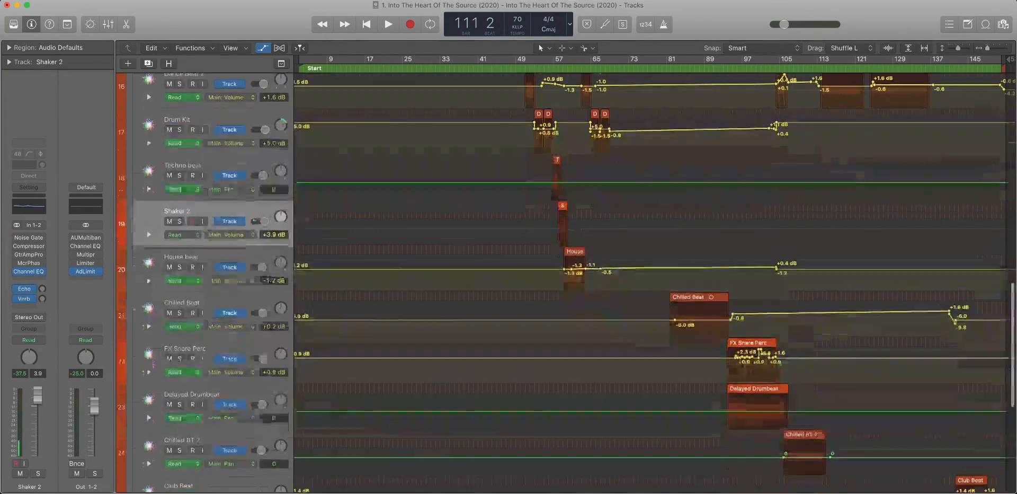
{"action": "scroll", "coordinate": [223, 265], "scroll_direction": "down", "scroll_amount": 2}
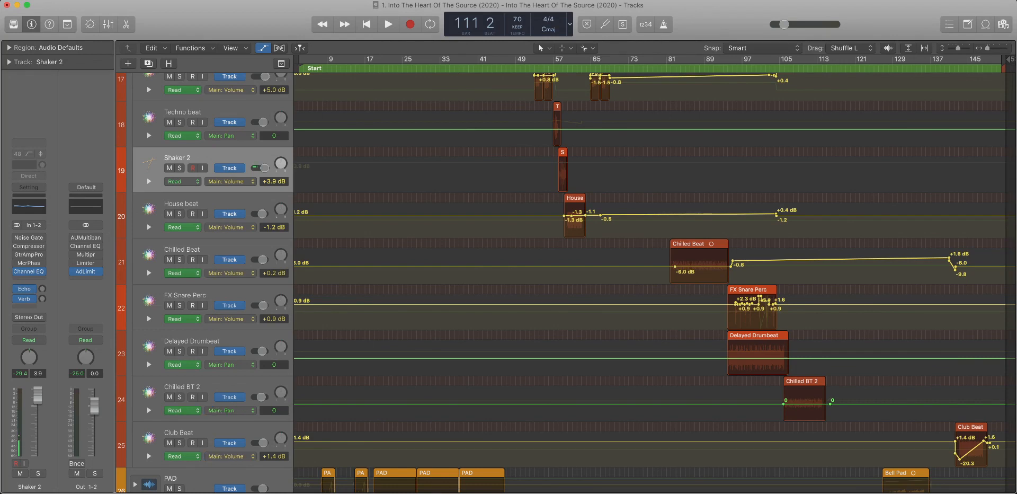
{"action": "scroll", "coordinate": [654, 283], "scroll_direction": "up", "scroll_amount": 15}
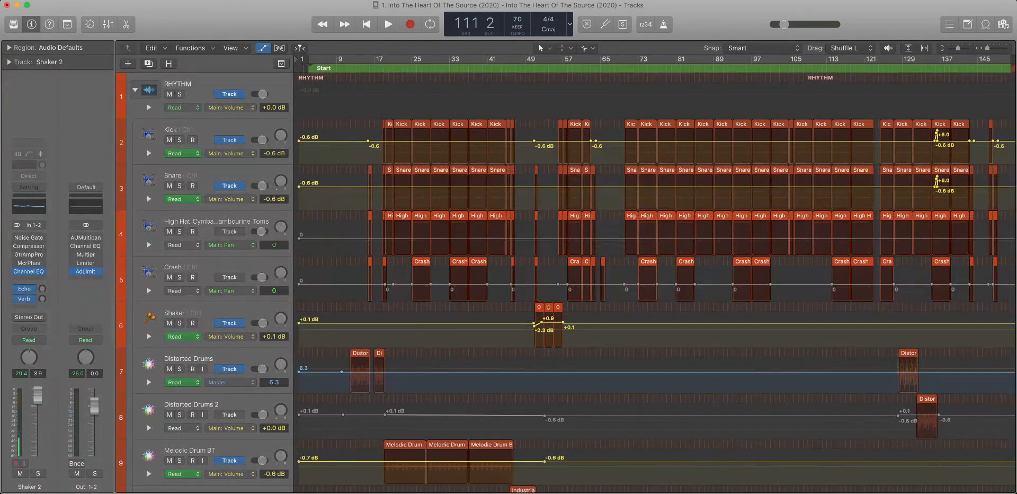
{"action": "scroll", "coordinate": [655, 283], "scroll_direction": "right", "scroll_amount": 2}
{"action": "scroll", "coordinate": [655, 284], "scroll_direction": "left", "scroll_amount": 2}
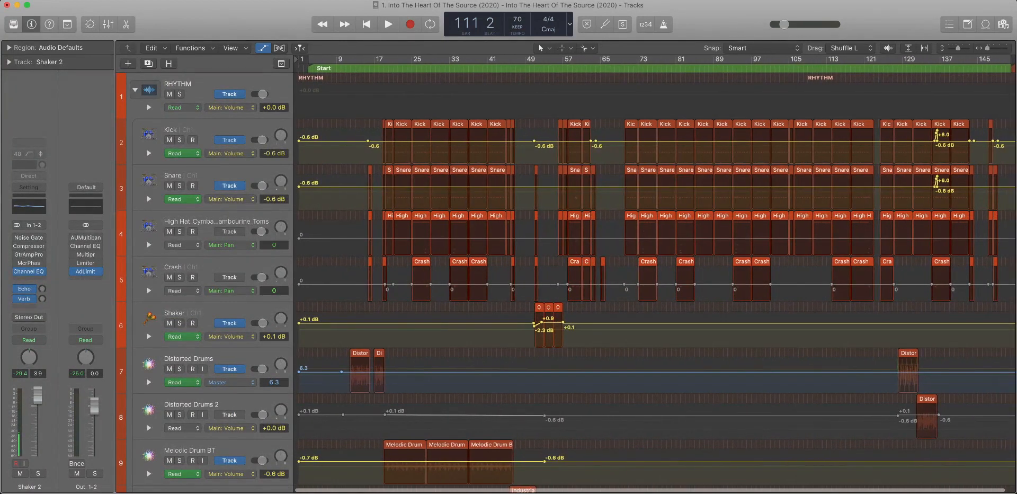
Hide the track automation and show the mixer at a reduced height so that the first tracks stay visible.
{"action": "key", "text": "a"}
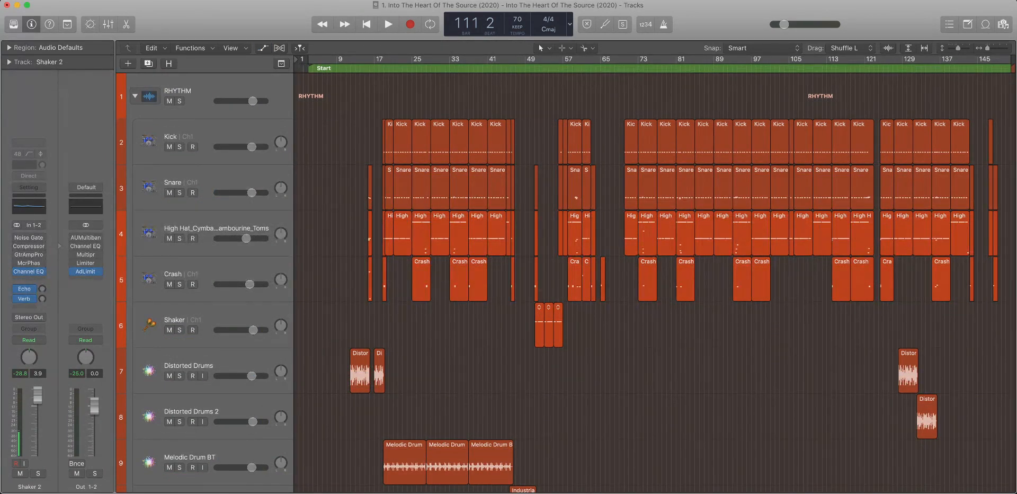
{"action": "key", "text": "x"}
{"action": "left_click_drag", "start_coordinate": [390, 100], "coordinate": [389, 165]}
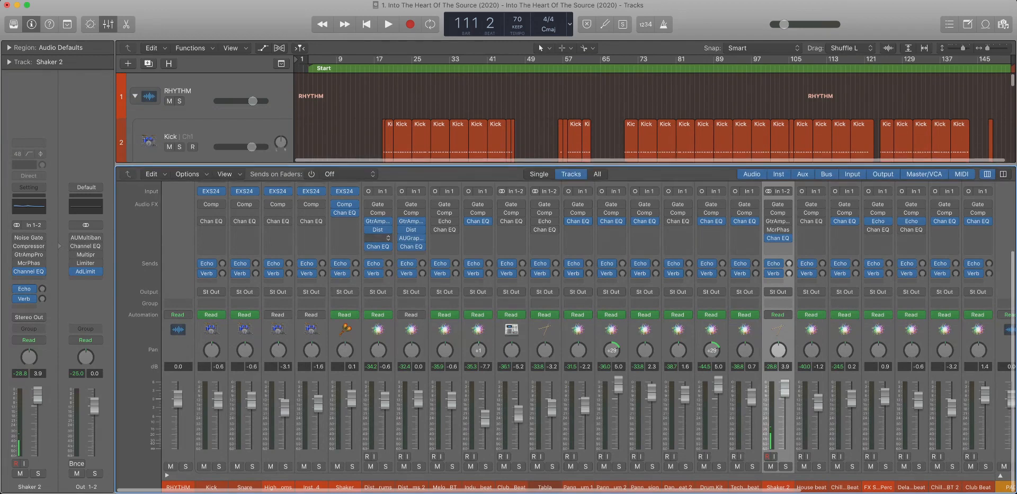
Remove the Compressor and Channel EQ from the Kick, Snare, High Hat and Inst 4 strips together.
{"action": "left_click_drag", "start_coordinate": [311, 487], "coordinate": [213, 487]}
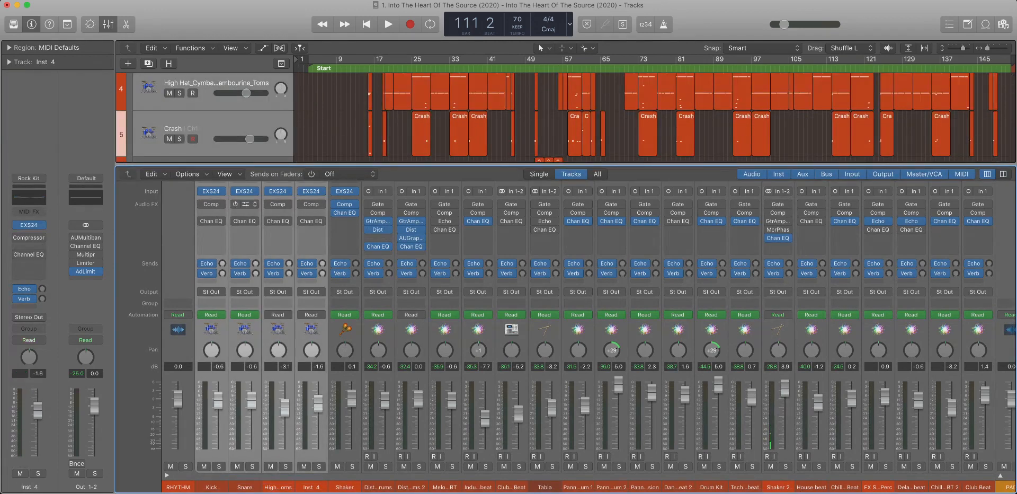
{"action": "left_click", "coordinate": [221, 204]}
{"action": "left_click", "coordinate": [241, 220]}
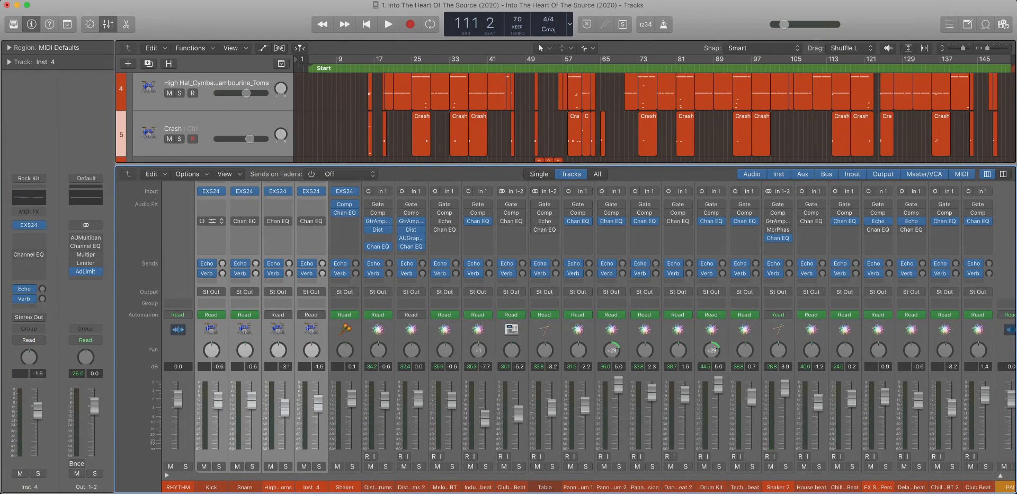
{"action": "left_click", "coordinate": [221, 221]}
{"action": "left_click", "coordinate": [241, 238]}
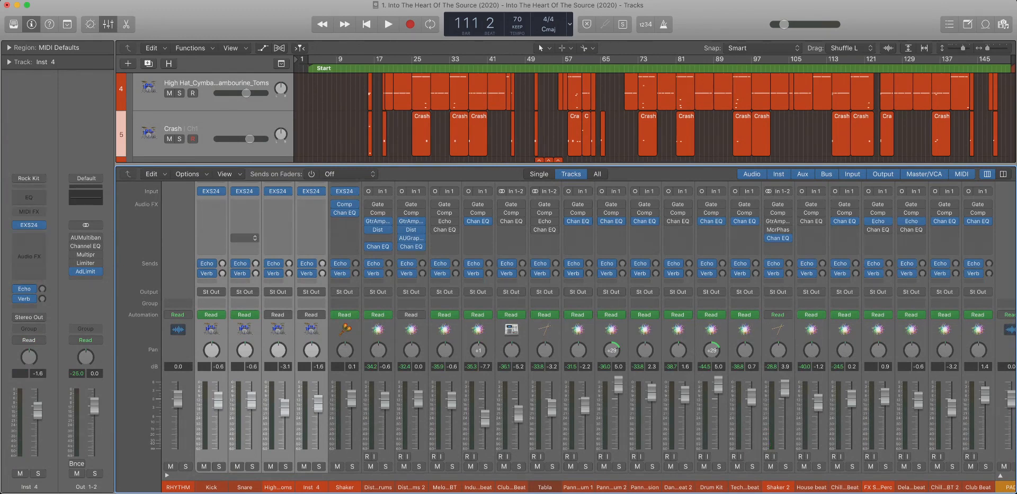
Select all strips from Distorted Drums to Club Beat and remove their Noise Gate and Compressor plug-ins together.
{"action": "scroll", "coordinate": [242, 238], "scroll_direction": "right", "scroll_amount": 5}
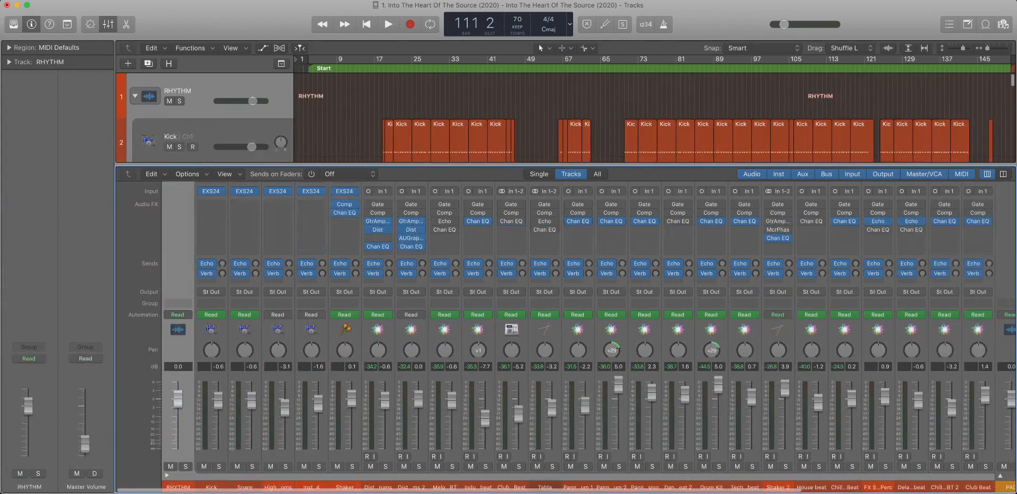
{"action": "scroll", "coordinate": [576, 318], "scroll_direction": "right", "scroll_amount": 4}
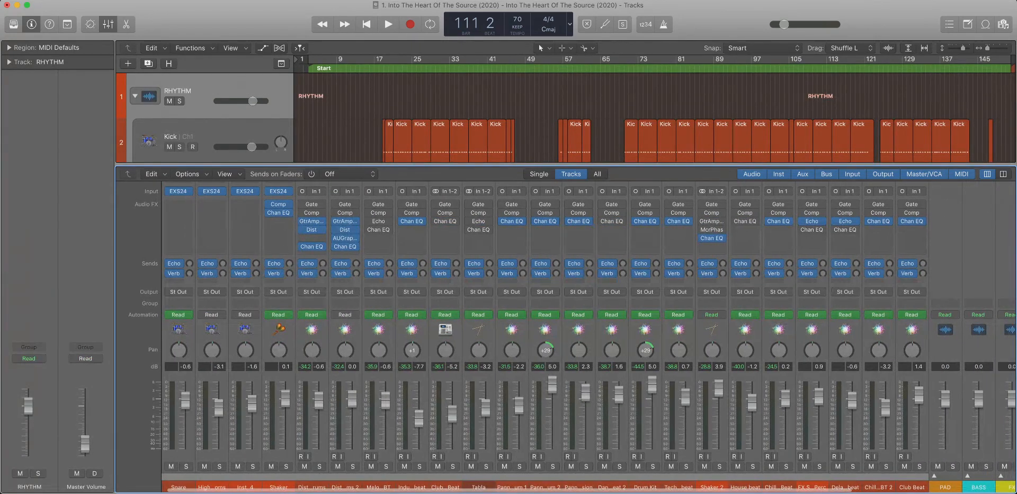
{"action": "left_click", "coordinate": [346, 330]}
{"action": "left_click", "coordinate": [312, 330]}
{"action": "left_click_drag", "start_coordinate": [303, 450], "coordinate": [929, 454]}
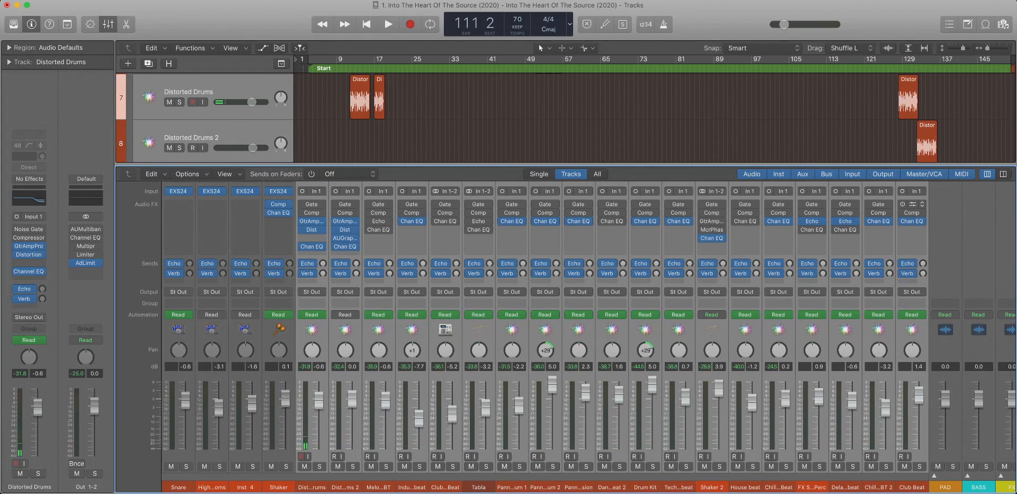
{"action": "left_click", "coordinate": [922, 205]}
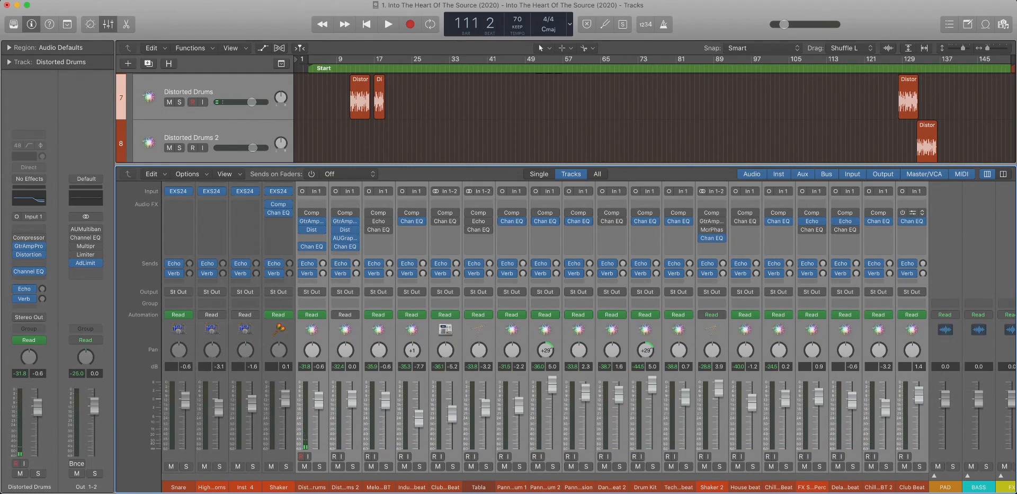
{"action": "left_click", "coordinate": [922, 212]}
Clear the strip selection and remove the bypassed Echo and Channel EQ from Melodic Drum BT and Tabla, and the Channel EQ from Club Dance Beat.
{"action": "scroll", "coordinate": [923, 212], "scroll_direction": "right", "scroll_amount": 5}
{"action": "scroll", "coordinate": [371, 286], "scroll_direction": "up", "scroll_amount": 1}
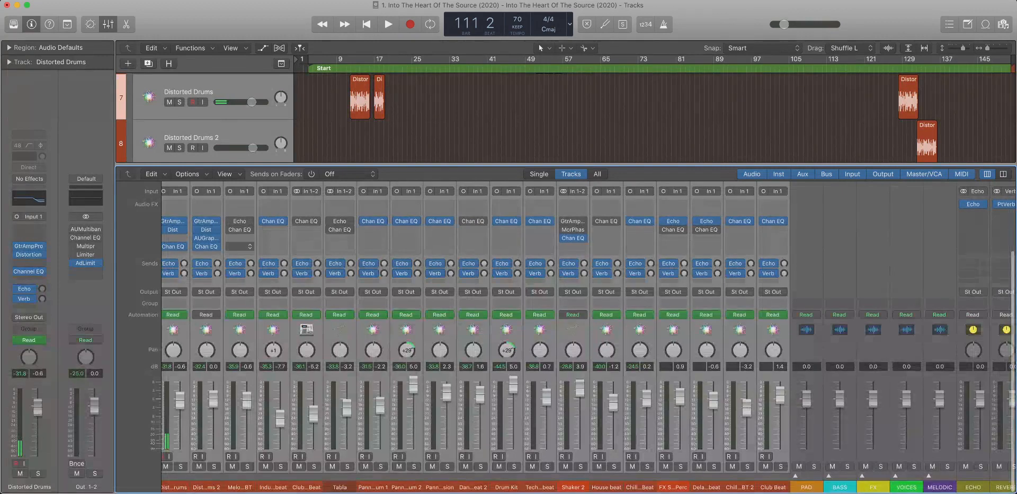
{"action": "scroll", "coordinate": [239, 246], "scroll_direction": "left", "scroll_amount": 1}
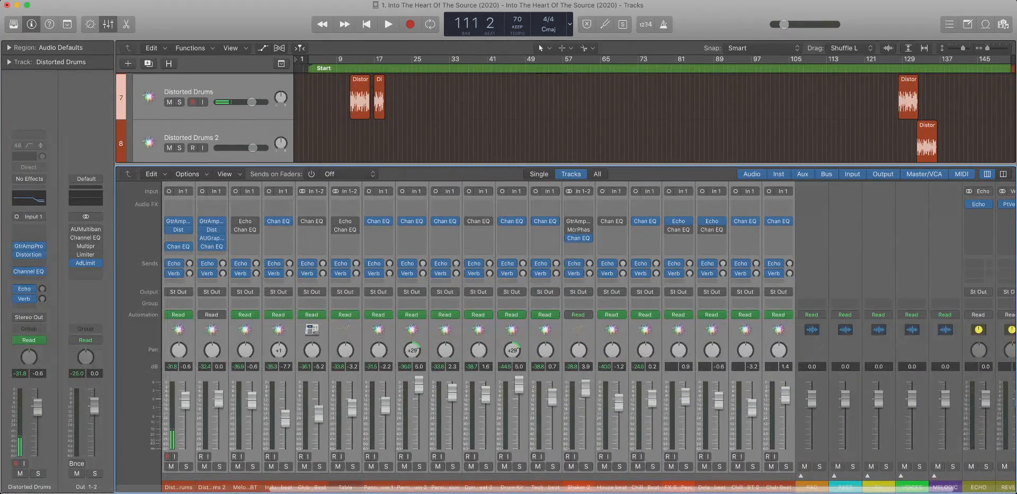
{"action": "left_click", "coordinate": [139, 239]}
{"action": "scroll", "coordinate": [341, 228], "scroll_direction": "right", "scroll_amount": 4}
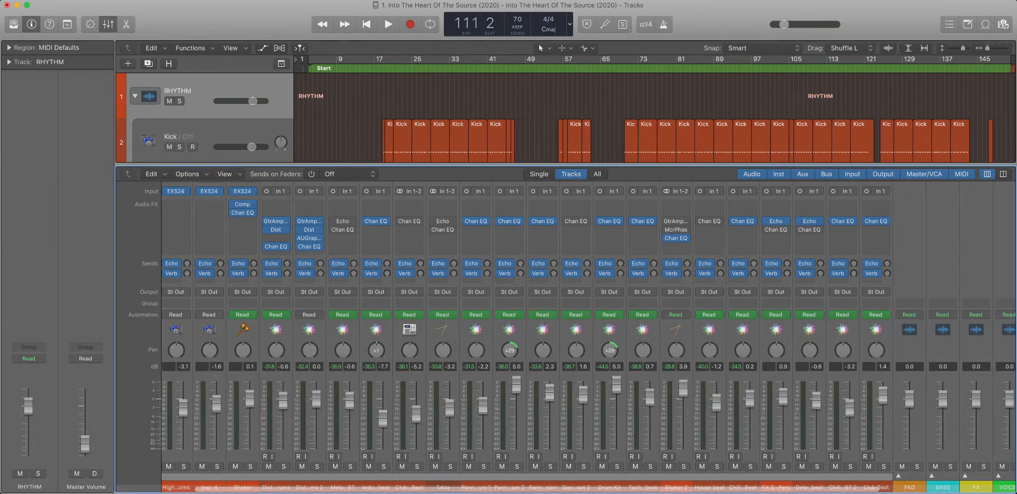
{"action": "left_click", "coordinate": [342, 245]}
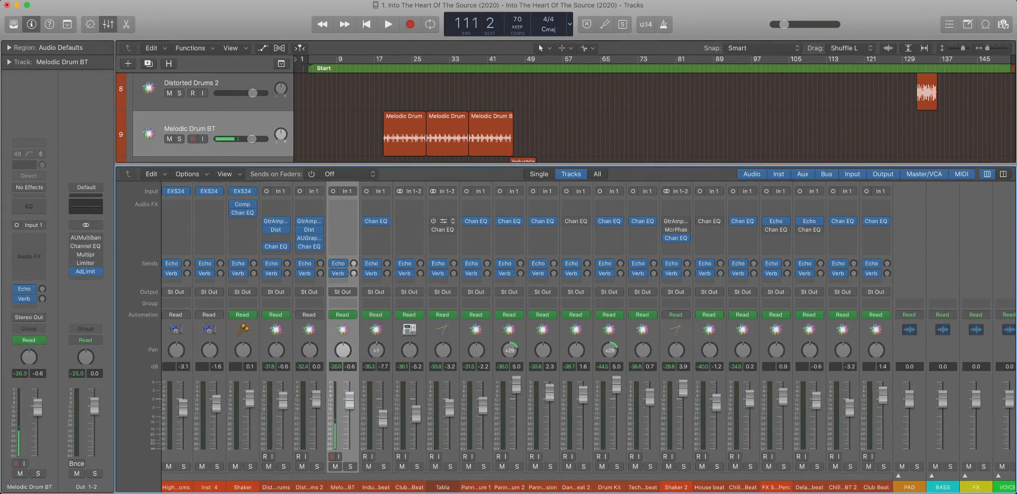
{"action": "left_click", "coordinate": [452, 229]}
Remove the bypassed plug-ins from Dance Beat 2, Shaker 2, House beat, FX Snare Perc and Delayed Drumbeat, keeping the active ones.
{"action": "scroll", "coordinate": [443, 227], "scroll_direction": "right", "scroll_amount": 5}
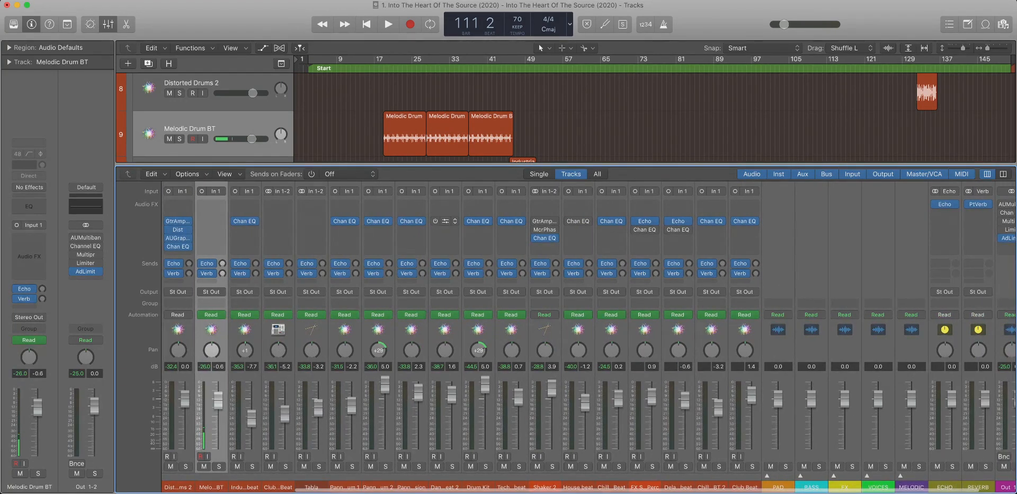
{"action": "scroll", "coordinate": [444, 228], "scroll_direction": "right", "scroll_amount": 2}
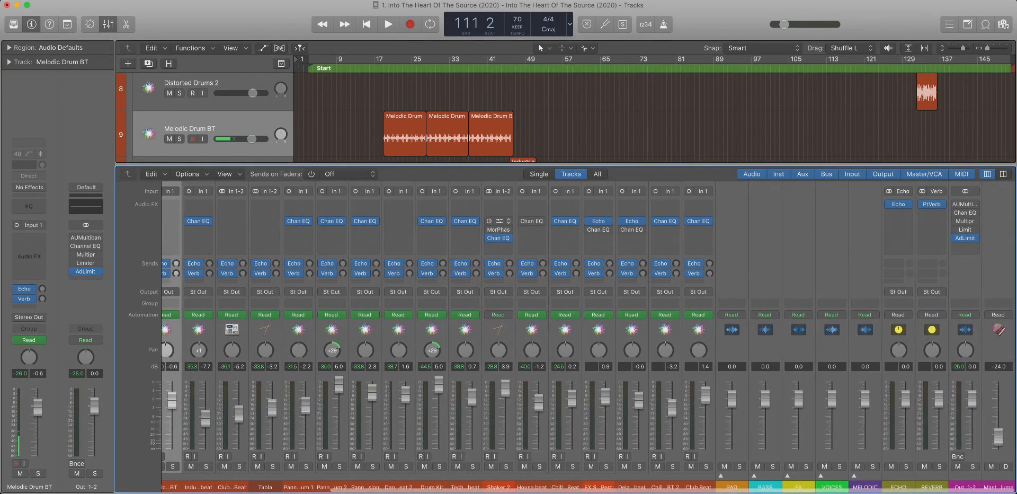
{"action": "left_click", "coordinate": [499, 228]}
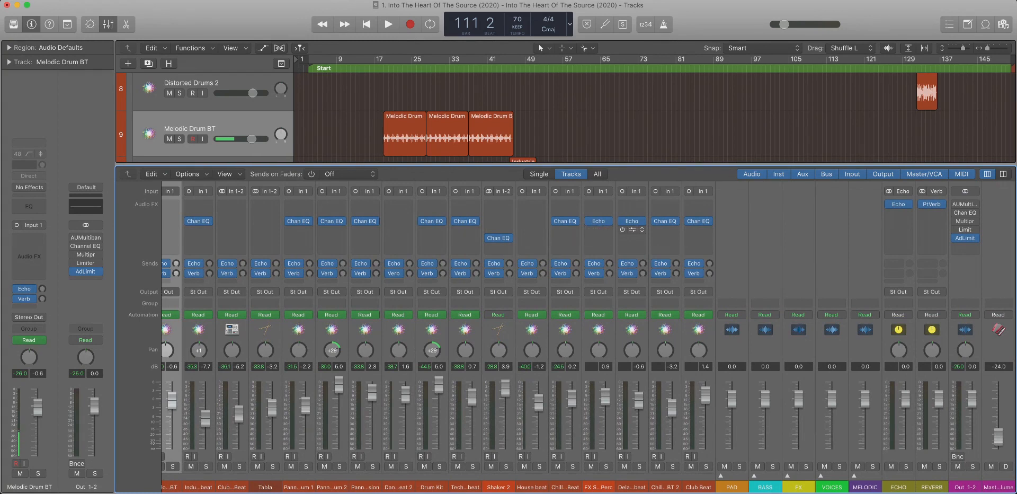
Move the remaining plug-ins on Distorted Drums and Distorted Drums 2 up to fill the empty Audio FX slots.
{"action": "scroll", "coordinate": [632, 229], "scroll_direction": "left", "scroll_amount": 8}
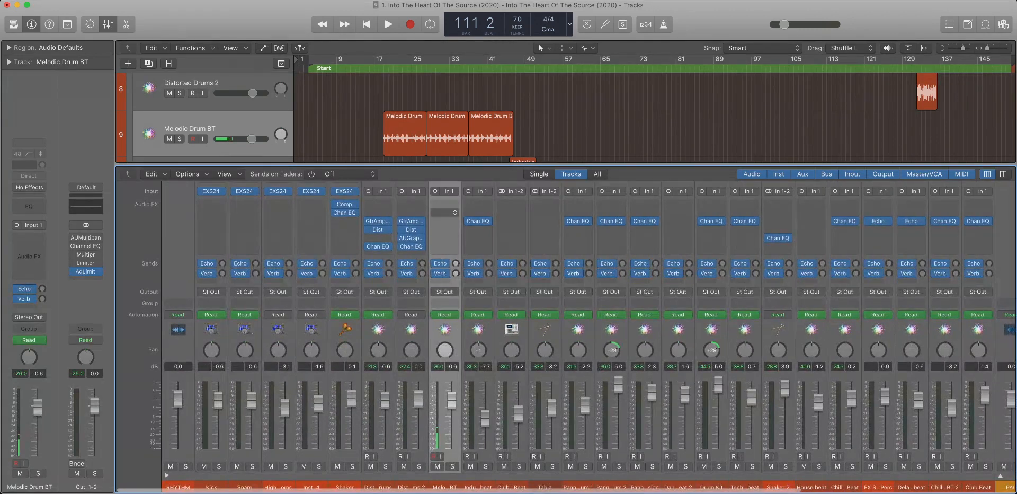
{"action": "scroll", "coordinate": [451, 234], "scroll_direction": "right", "scroll_amount": 1}
{"action": "scroll", "coordinate": [567, 337], "scroll_direction": "up", "scroll_amount": 3}
{"action": "scroll", "coordinate": [567, 337], "scroll_direction": "left", "scroll_amount": 1}
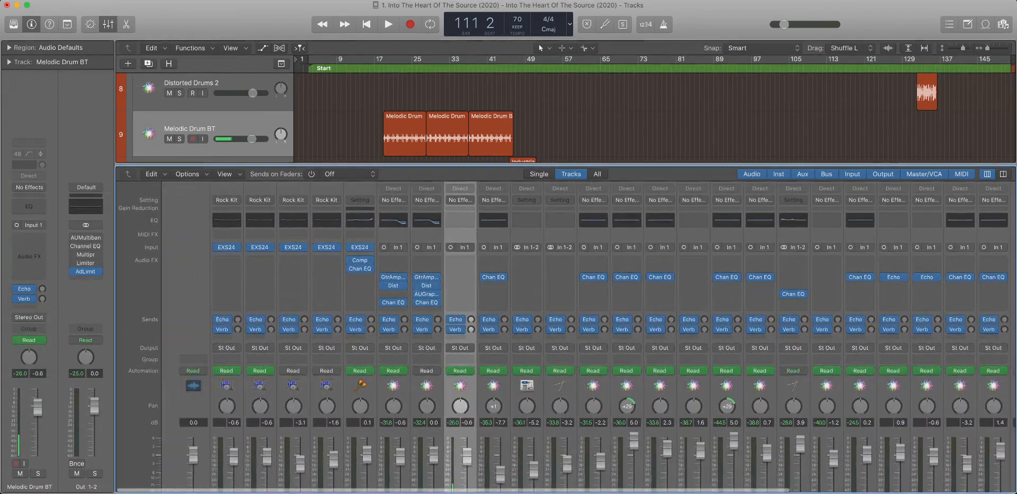
{"action": "mouse_move", "coordinate": [378, 276]}
{"action": "left_mouse_down"}
{"action": "mouse_move", "coordinate": [378, 259]}
{"action": "mouse_move", "coordinate": [378, 267]}
{"action": "left_mouse_up"}
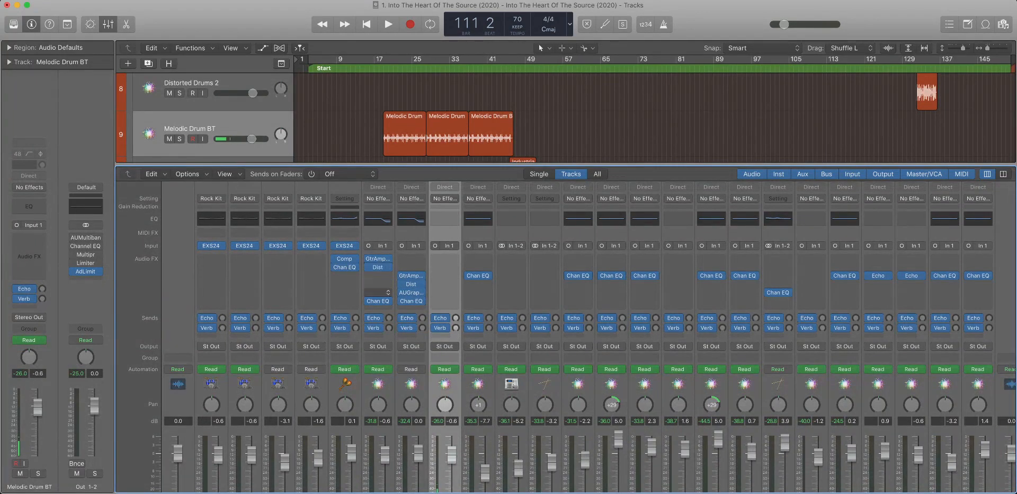
{"action": "left_click_drag", "start_coordinate": [378, 300], "coordinate": [378, 275]}
{"action": "left_click", "coordinate": [412, 292]}
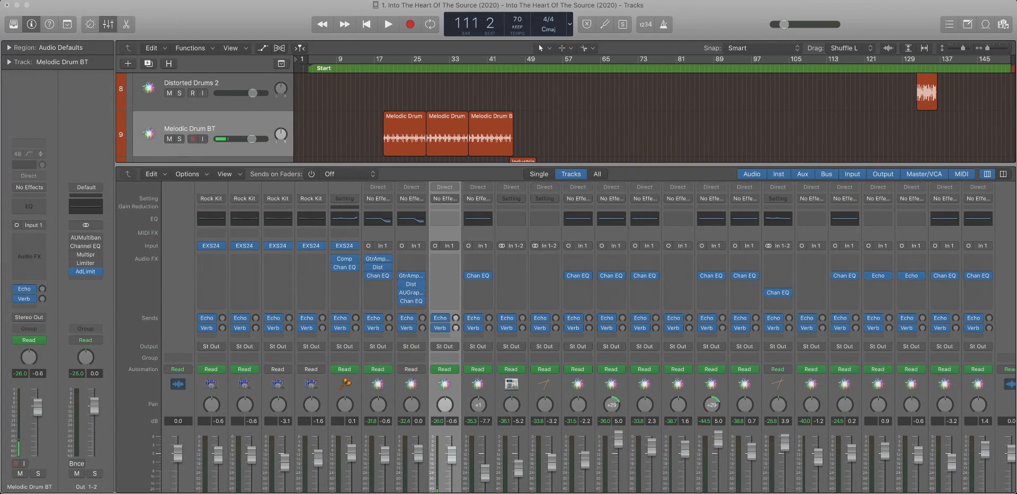
{"action": "left_click", "coordinate": [312, 246]}
{"action": "mouse_move", "coordinate": [412, 275]}
{"action": "left_mouse_down"}
{"action": "mouse_move", "coordinate": [412, 259]}
{"action": "mouse_move", "coordinate": [411, 284]}
{"action": "left_mouse_up"}
Move the remaining Channel EQ and Echo plug-ins on the rhythm beat, percussion and Shaker 2 strips up to the first Audio FX slot.
{"action": "left_click_drag", "start_coordinate": [478, 284], "coordinate": [478, 267]}
{"action": "left_click_drag", "start_coordinate": [579, 285], "coordinate": [645, 267]}
{"action": "left_click_drag", "start_coordinate": [712, 284], "coordinate": [711, 267]}
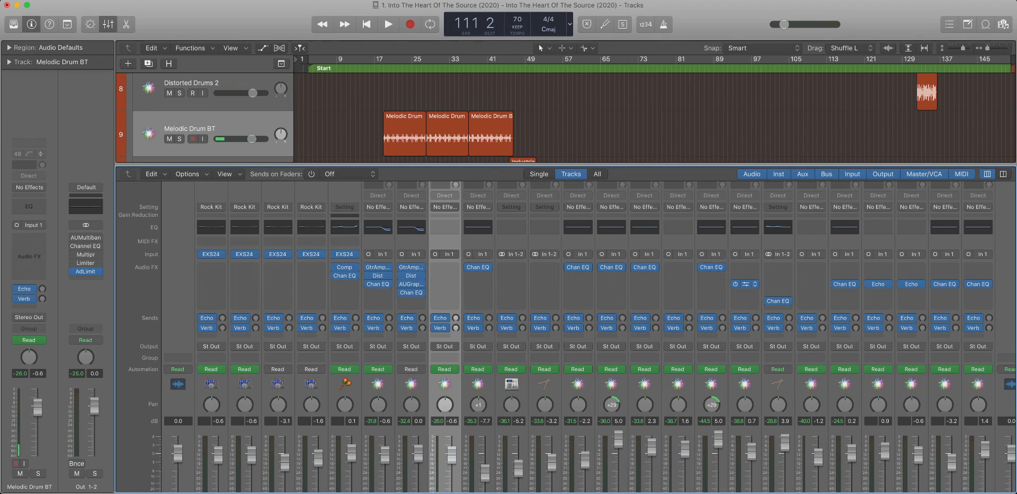
{"action": "scroll", "coordinate": [683, 289], "scroll_direction": "right", "scroll_amount": 5}
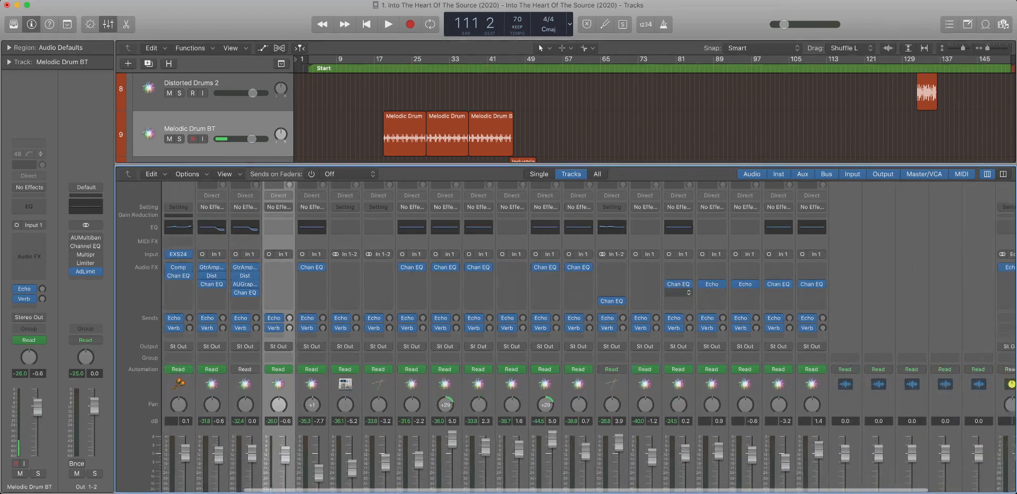
{"action": "scroll", "coordinate": [672, 289], "scroll_direction": "right", "scroll_amount": 1}
{"action": "left_click_drag", "start_coordinate": [664, 284], "coordinate": [697, 267]}
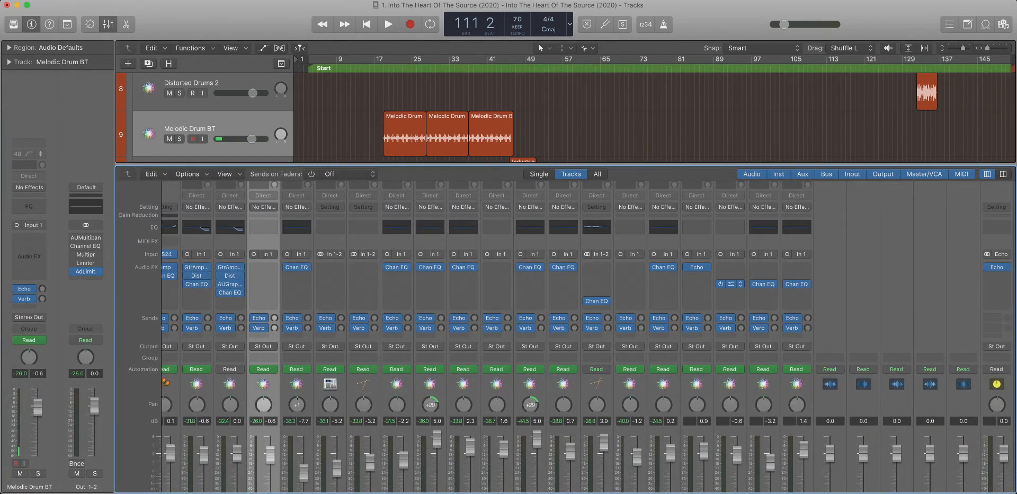
{"action": "left_click_drag", "start_coordinate": [764, 284], "coordinate": [797, 267]}
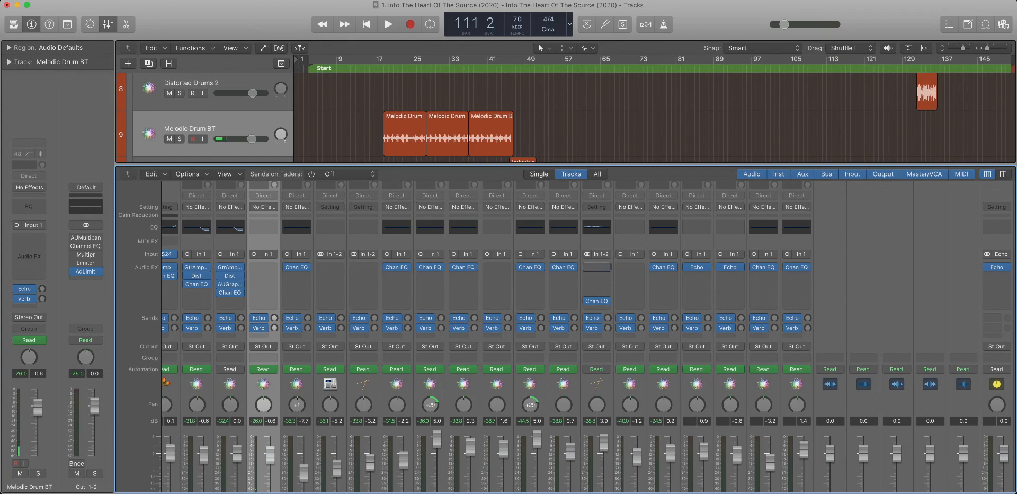
{"action": "left_click_drag", "start_coordinate": [596, 301], "coordinate": [596, 267]}
Review the tidied Audio FX slots across all the RHYTHM strips.
{"action": "scroll", "coordinate": [597, 268], "scroll_direction": "right", "scroll_amount": 5}
{"action": "scroll", "coordinate": [597, 268], "scroll_direction": "down", "scroll_amount": 2}
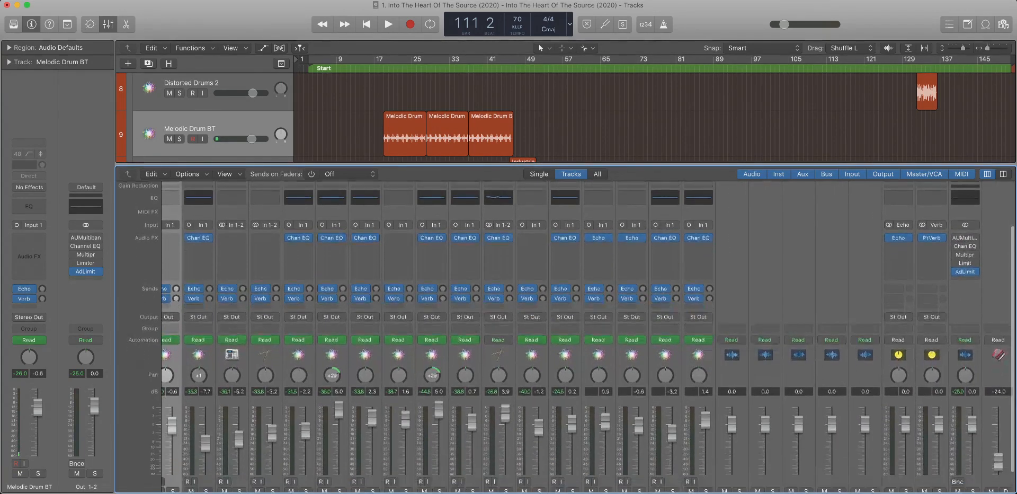
{"action": "scroll", "coordinate": [566, 337], "scroll_direction": "left", "scroll_amount": 5}
{"action": "scroll", "coordinate": [566, 337], "scroll_direction": "down", "scroll_amount": 2}
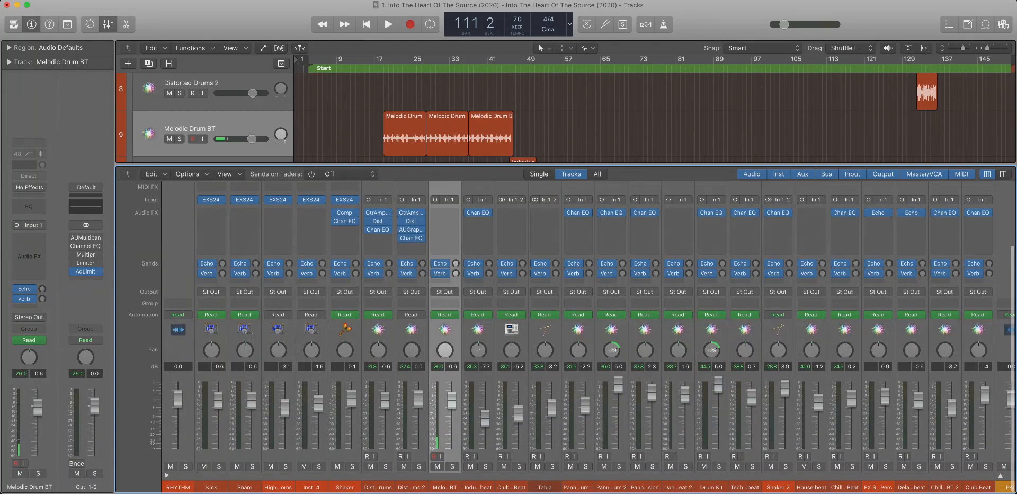
{"action": "scroll", "coordinate": [566, 337], "scroll_direction": "right", "scroll_amount": 3}
{"action": "scroll", "coordinate": [291, 238], "scroll_direction": "right", "scroll_amount": 1}
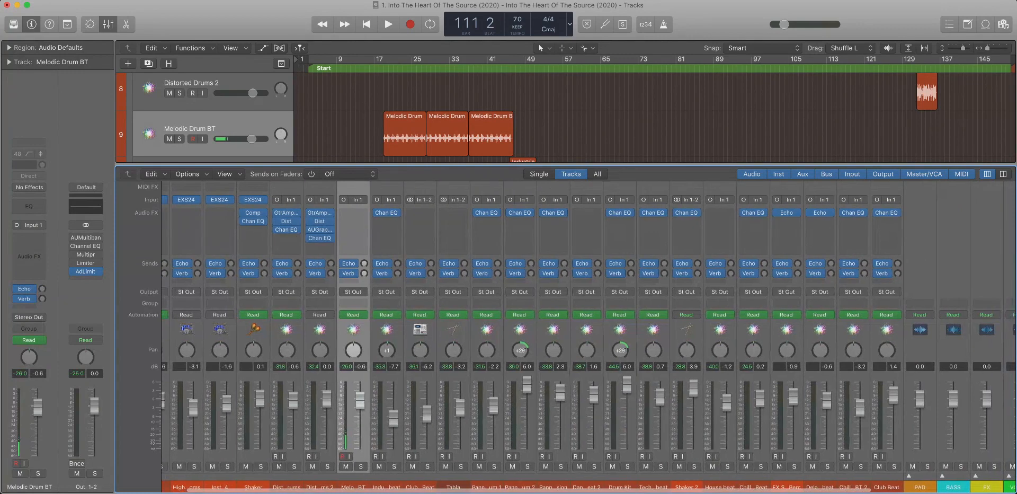
{"action": "scroll", "coordinate": [588, 337], "scroll_direction": "left", "scroll_amount": 4}
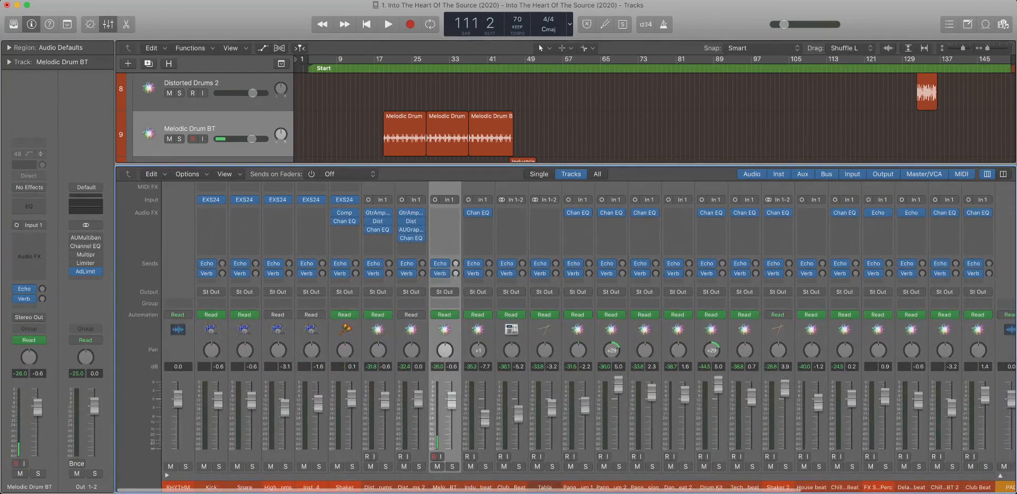
Collapse the RHYTHM stack in the mixer and expand the PAD, BASS, FX and MELODIC stacks.
{"action": "left_click", "coordinate": [167, 475]}
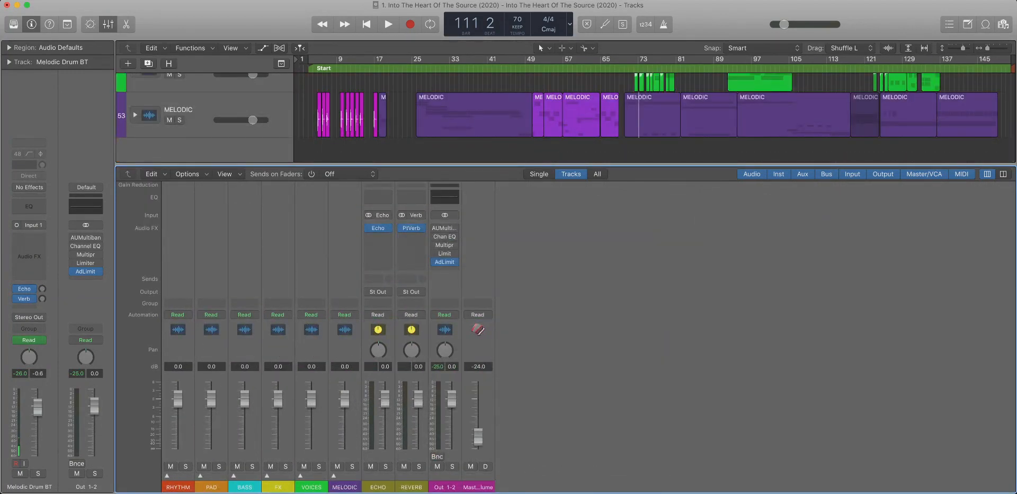
{"action": "left_click", "coordinate": [200, 476]}
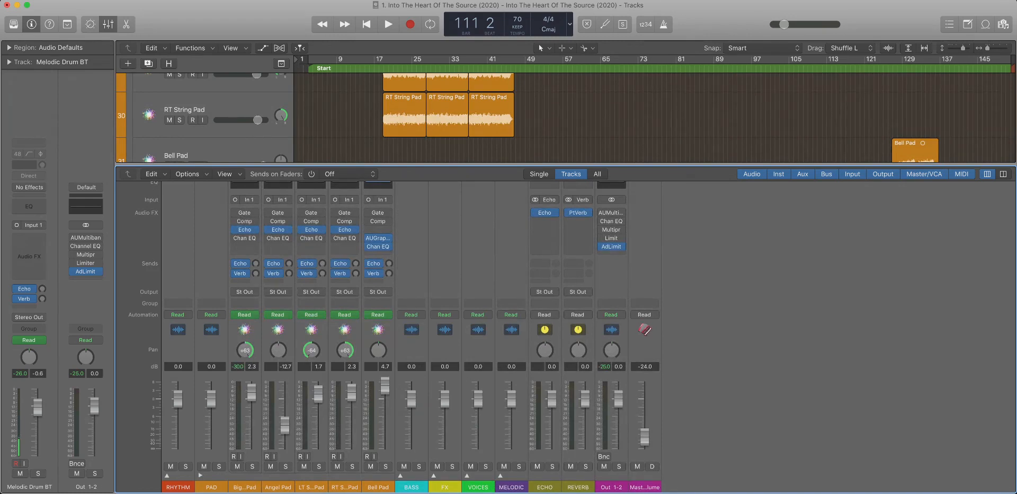
{"action": "left_click", "coordinate": [400, 475]}
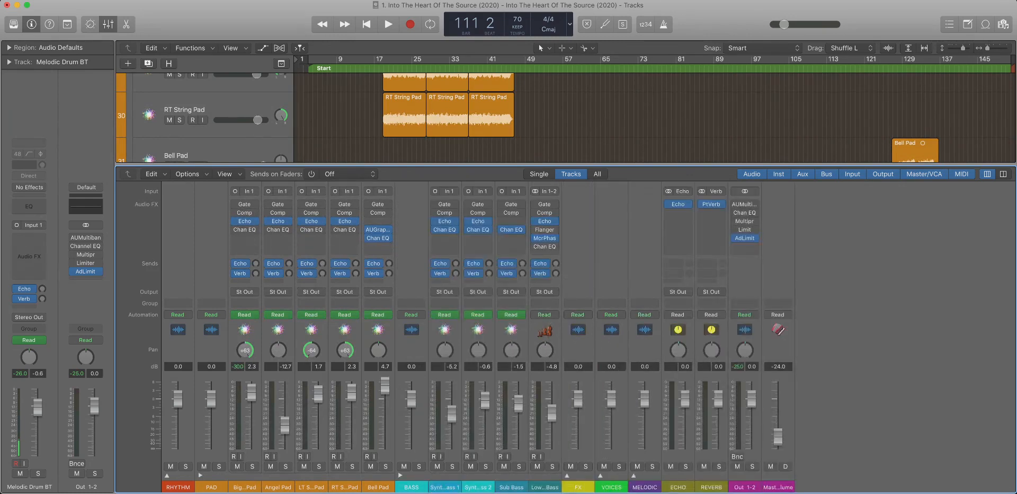
{"action": "left_click", "coordinate": [608, 477]}
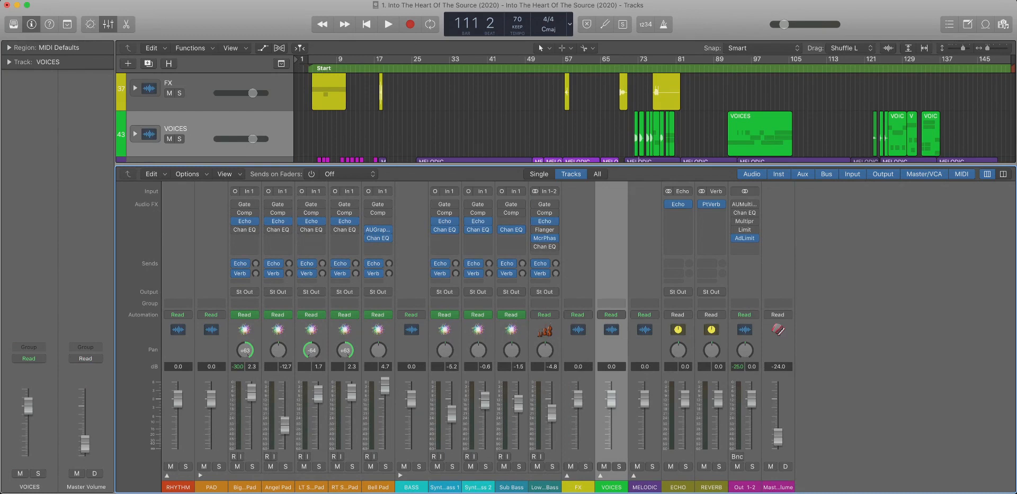
{"action": "left_click", "coordinate": [567, 475]}
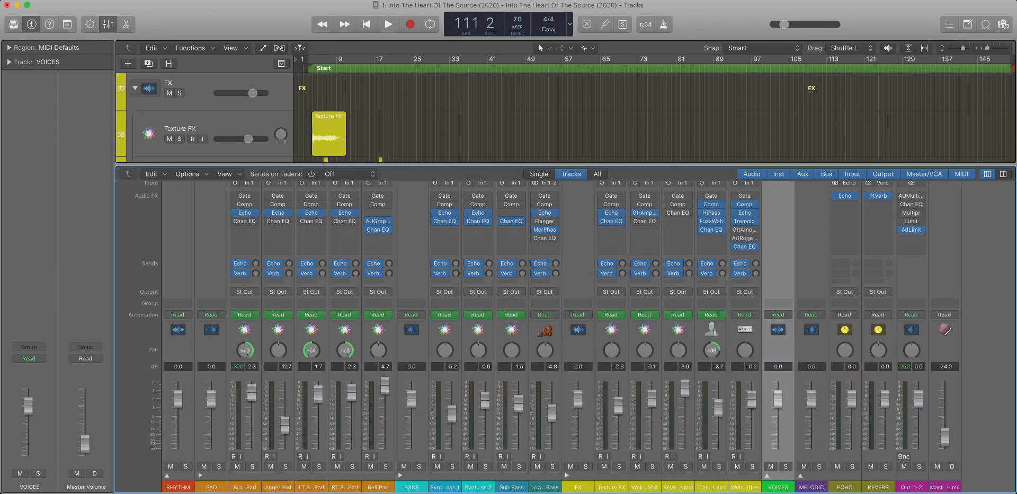
{"action": "left_click", "coordinate": [801, 476]}
{"action": "scroll", "coordinate": [801, 472], "scroll_direction": "right", "scroll_amount": 5}
{"action": "scroll", "coordinate": [801, 471], "scroll_direction": "left", "scroll_amount": 5}
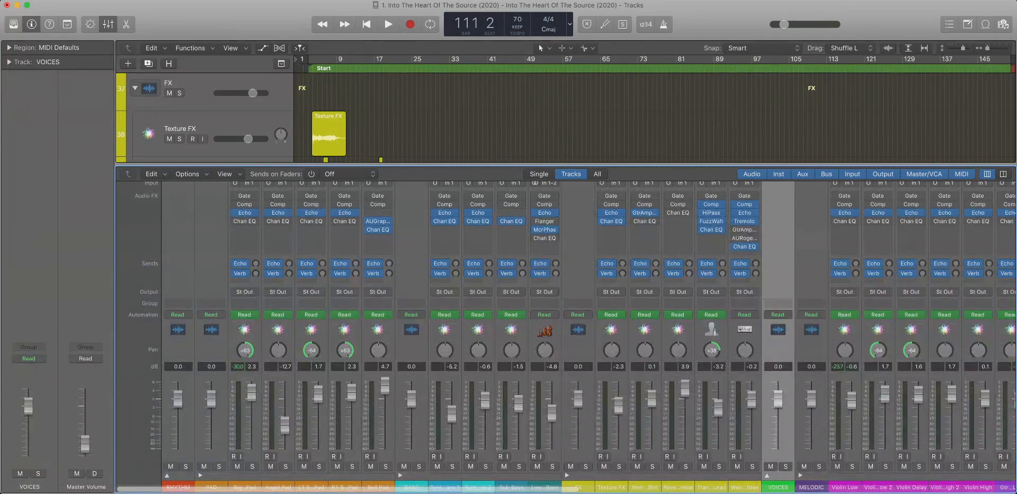
Select all strips from Big Guitar Pad to the last MELODIC strip and remove their Noise Gate together.
{"action": "left_click", "coordinate": [246, 477]}
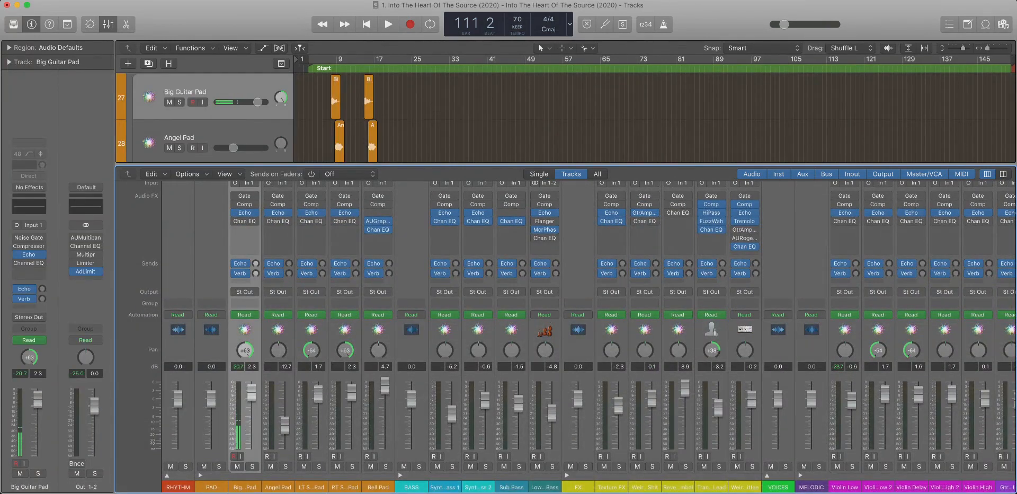
{"action": "scroll", "coordinate": [588, 334], "scroll_direction": "right", "scroll_amount": 20}
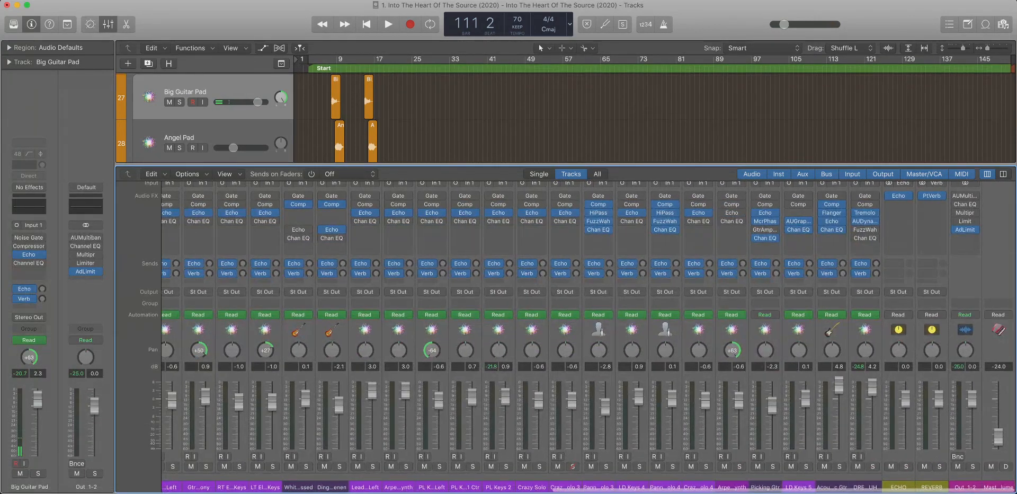
{"action": "left_click", "coordinate": [865, 487], "text": "shift"}
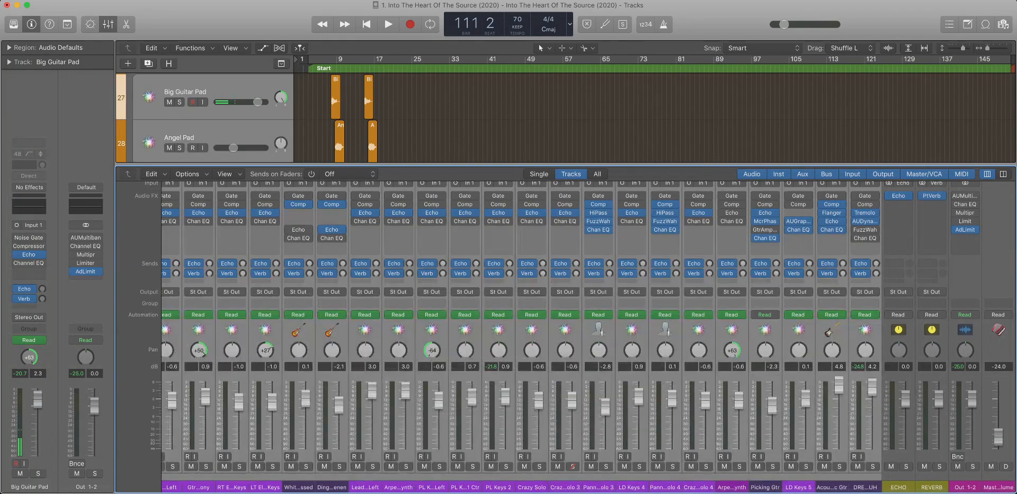
{"action": "scroll", "coordinate": [588, 334], "scroll_direction": "left", "scroll_amount": 20}
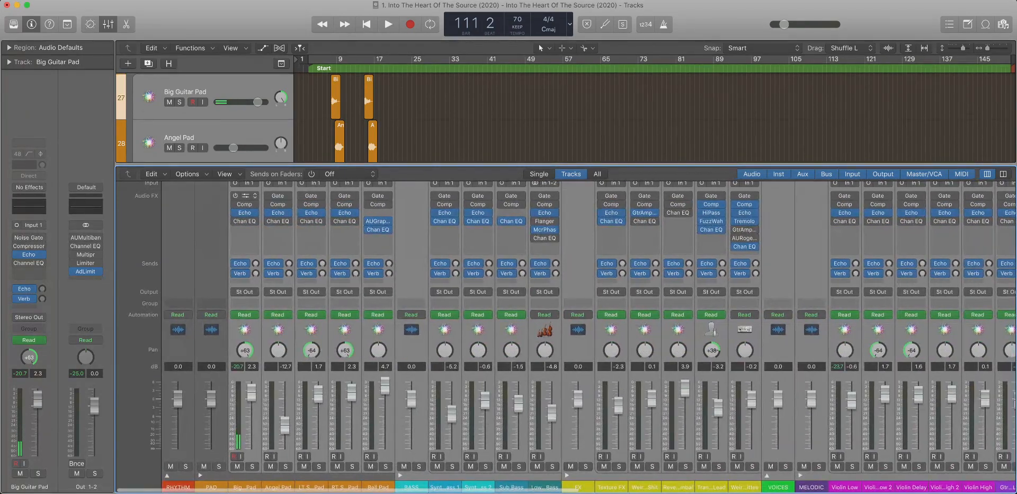
{"action": "left_click", "coordinate": [255, 196]}
{"action": "left_click", "coordinate": [259, 204]}
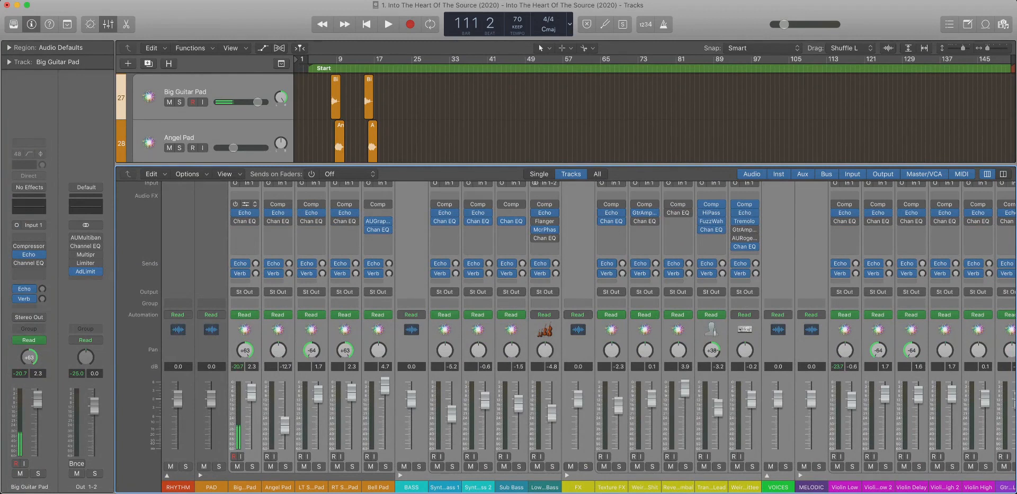
Check the selected strips for active Compressors and deselect the two FX strips that use one.
{"action": "scroll", "coordinate": [511, 204], "scroll_direction": "down", "scroll_amount": 1}
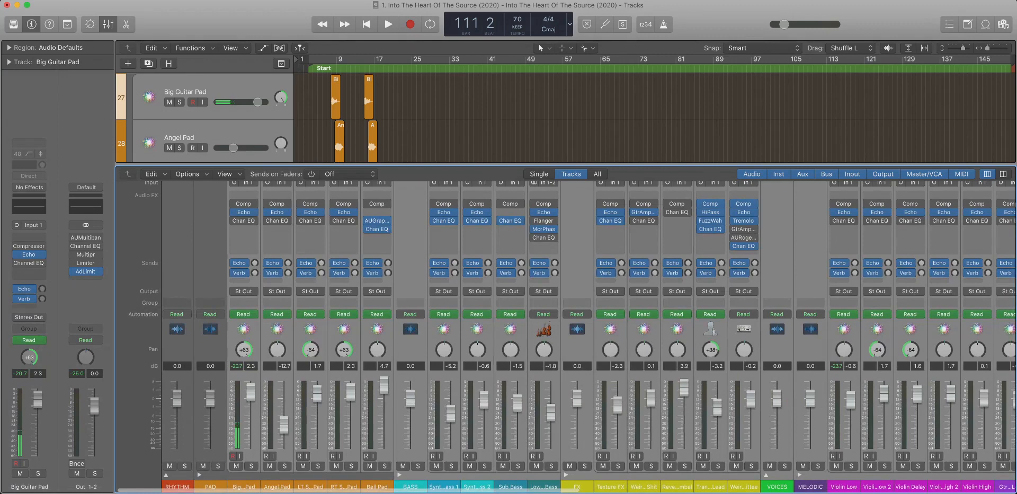
{"action": "scroll", "coordinate": [588, 334], "scroll_direction": "right", "scroll_amount": 10}
{"action": "scroll", "coordinate": [588, 334], "scroll_direction": "right", "scroll_amount": 10}
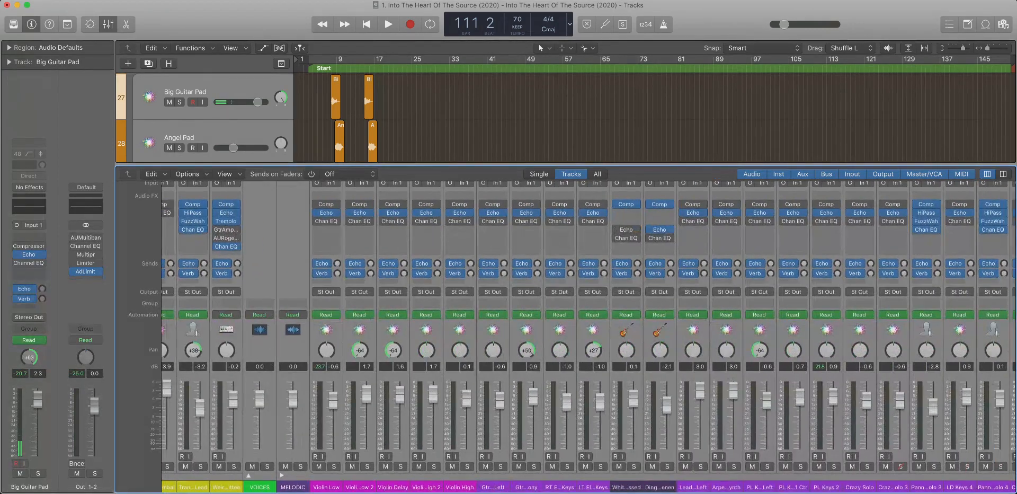
{"action": "scroll", "coordinate": [588, 334], "scroll_direction": "left", "scroll_amount": 12}
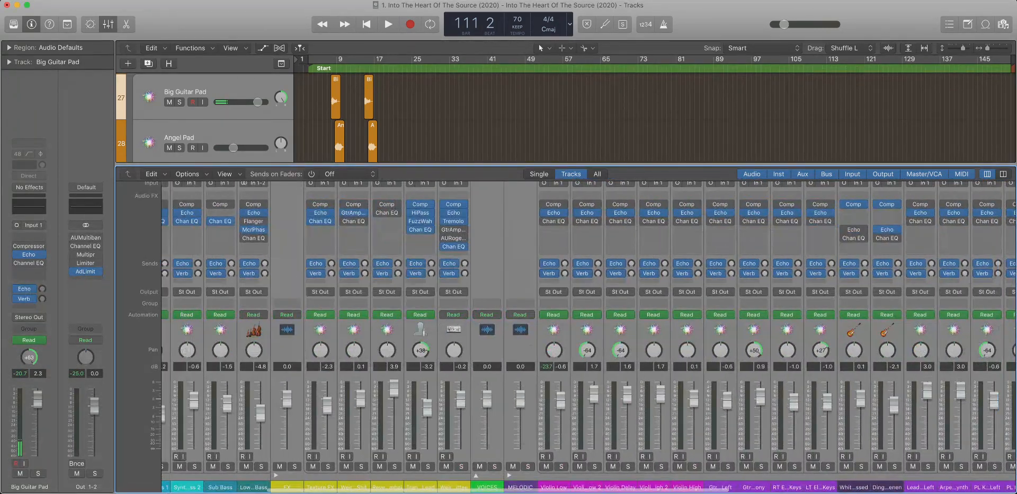
{"action": "scroll", "coordinate": [588, 334], "scroll_direction": "left", "scroll_amount": 2}
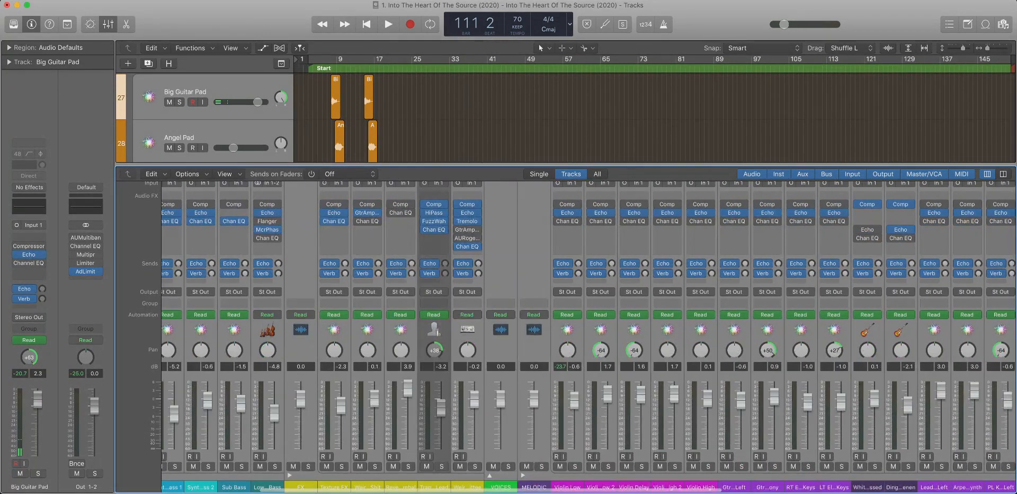
{"action": "scroll", "coordinate": [588, 334], "scroll_direction": "right", "scroll_amount": 13}
{"action": "scroll", "coordinate": [588, 334], "scroll_direction": "left", "scroll_amount": 11}
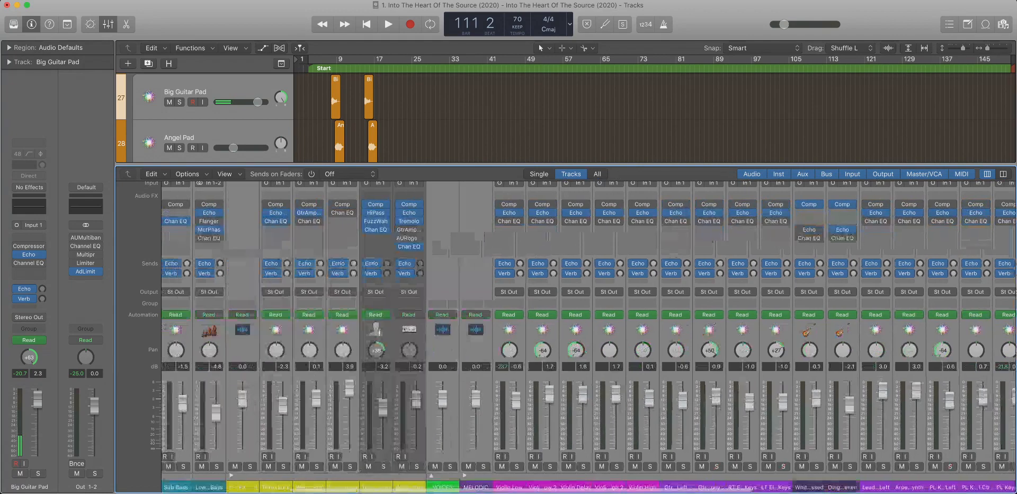
{"action": "scroll", "coordinate": [588, 334], "scroll_direction": "left", "scroll_amount": 10}
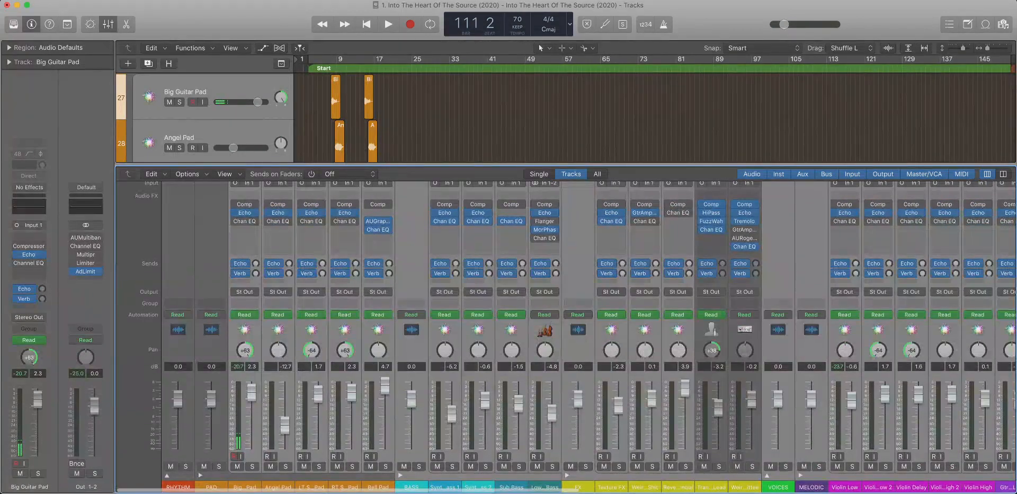
Deselect the MELODIC strips with an active Compressor and remove the bypassed Compressor from all strips still selected.
{"action": "scroll", "coordinate": [589, 334], "scroll_direction": "right", "scroll_amount": 15}
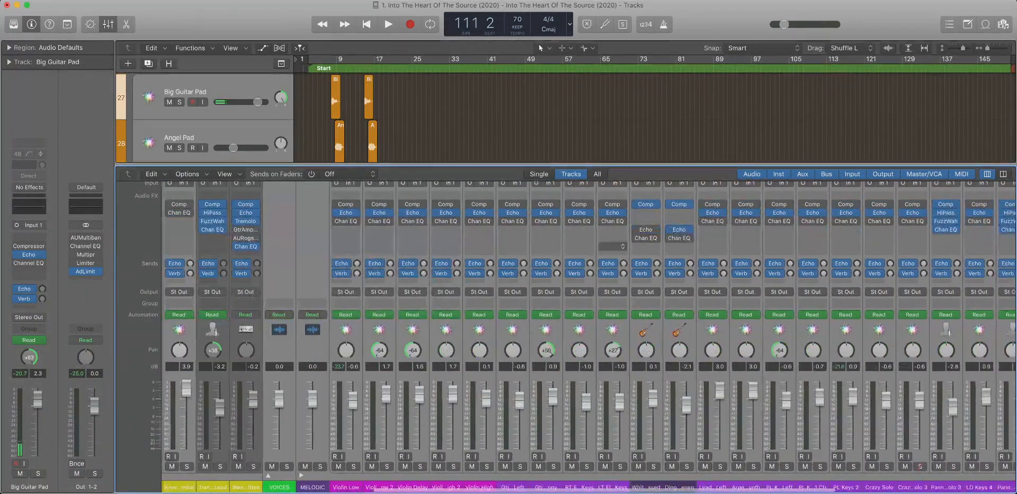
{"action": "scroll", "coordinate": [588, 333], "scroll_direction": "right", "scroll_amount": 5}
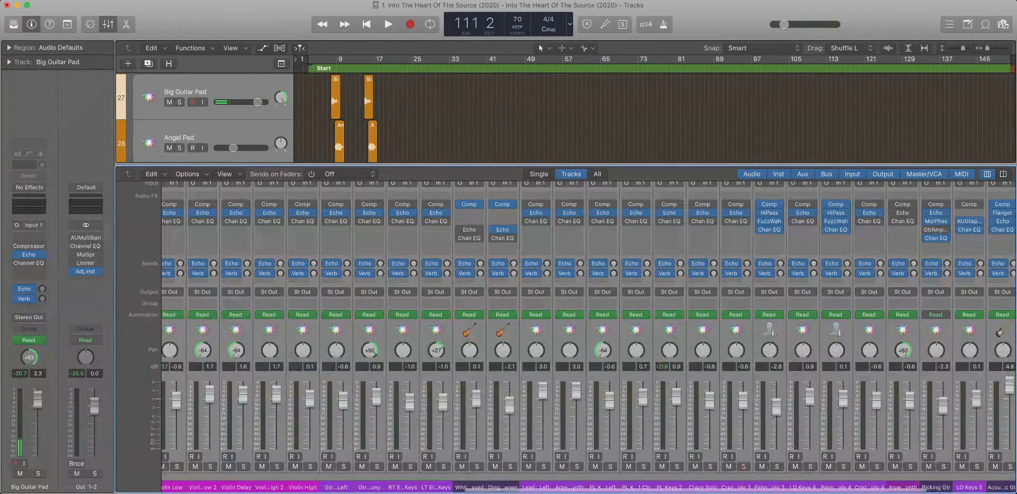
{"action": "scroll", "coordinate": [588, 333], "scroll_direction": "right", "scroll_amount": 1}
{"action": "left_click", "coordinate": [465, 487], "text": "super"}
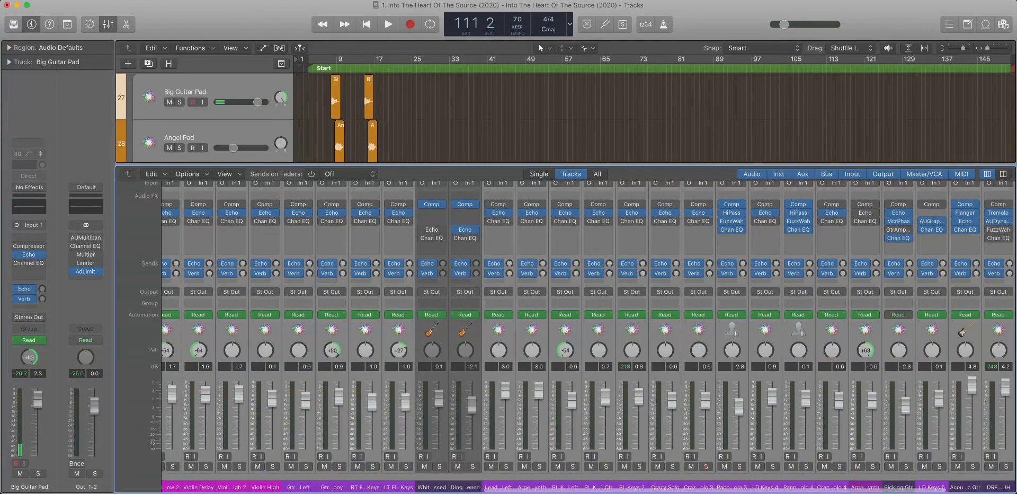
{"action": "scroll", "coordinate": [588, 334], "scroll_direction": "right", "scroll_amount": 4}
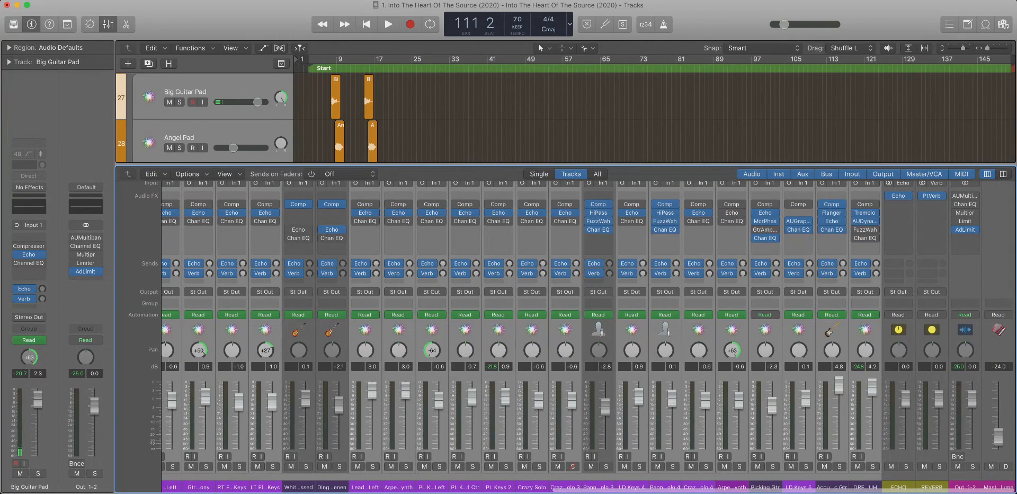
{"action": "left_click", "coordinate": [666, 487], "text": "super"}
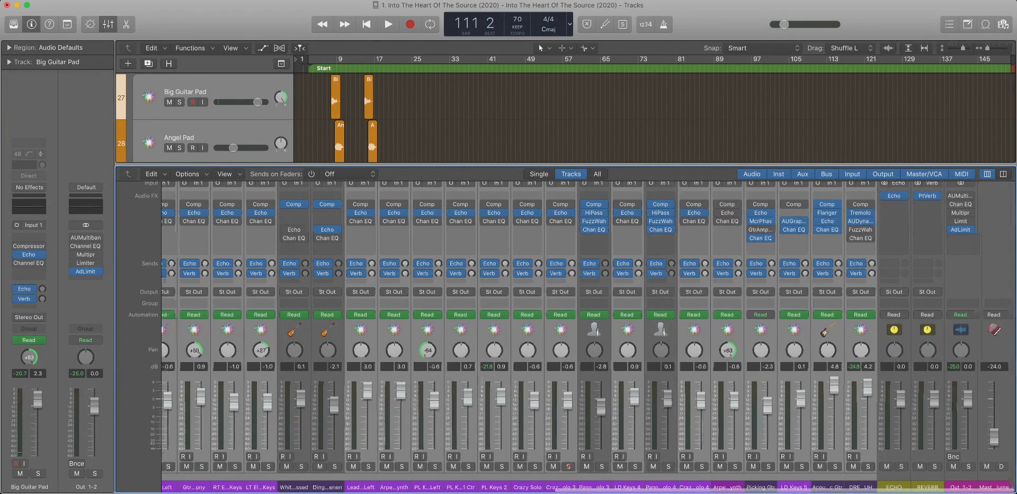
{"action": "left_click", "coordinate": [832, 487], "text": "super"}
{"action": "scroll", "coordinate": [831, 487], "scroll_direction": "right", "scroll_amount": 1}
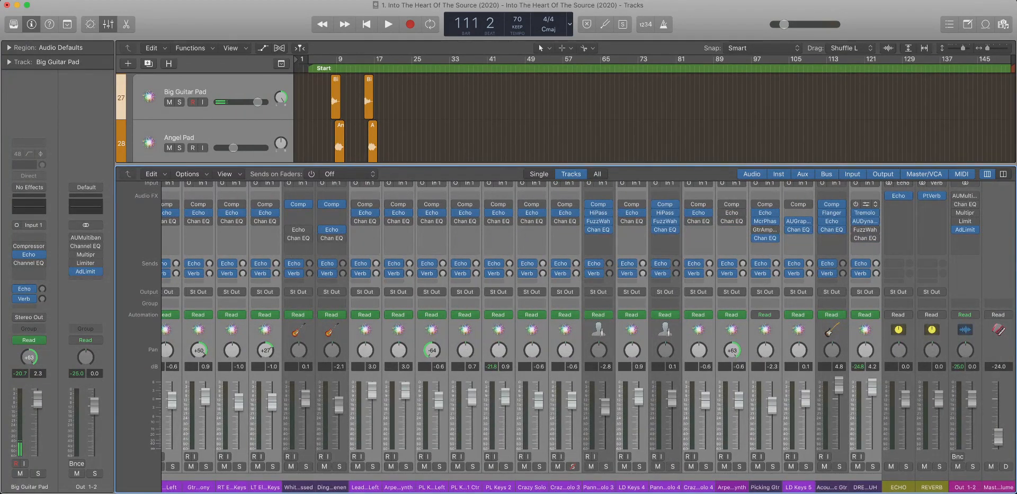
{"action": "left_click", "coordinate": [875, 204]}
{"action": "left_click", "coordinate": [894, 209]}
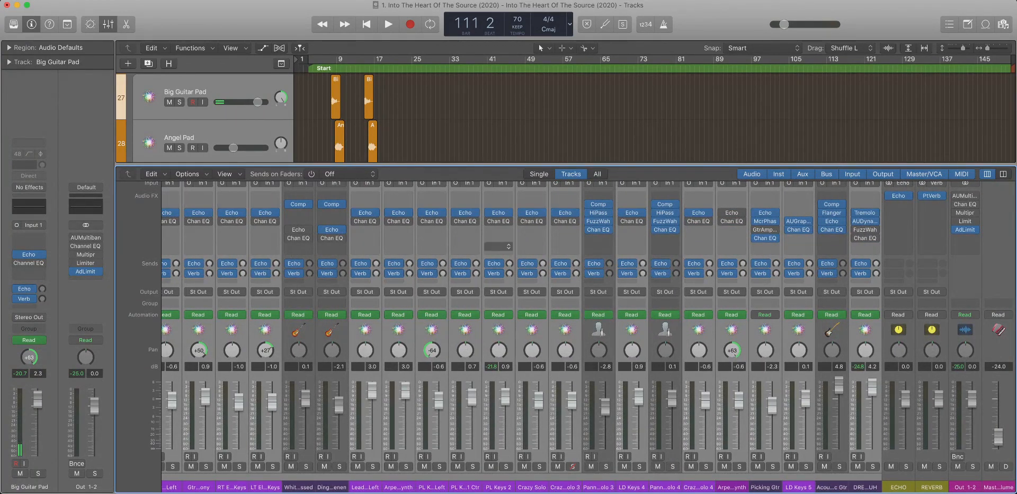
Check the selected strips for an active Channel EQ and deselect the ones that use it.
{"action": "scroll", "coordinate": [588, 334], "scroll_direction": "left", "scroll_amount": 15}
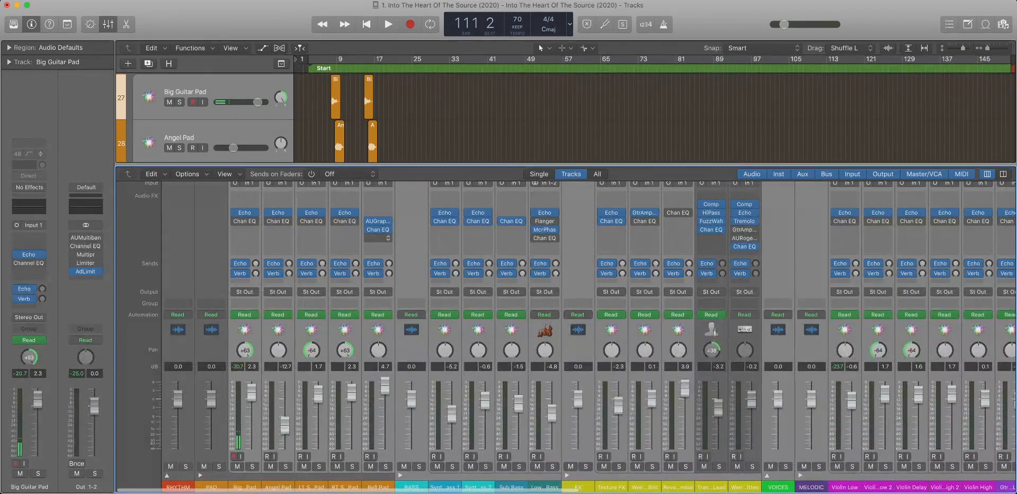
{"action": "scroll", "coordinate": [589, 333], "scroll_direction": "right", "scroll_amount": 2}
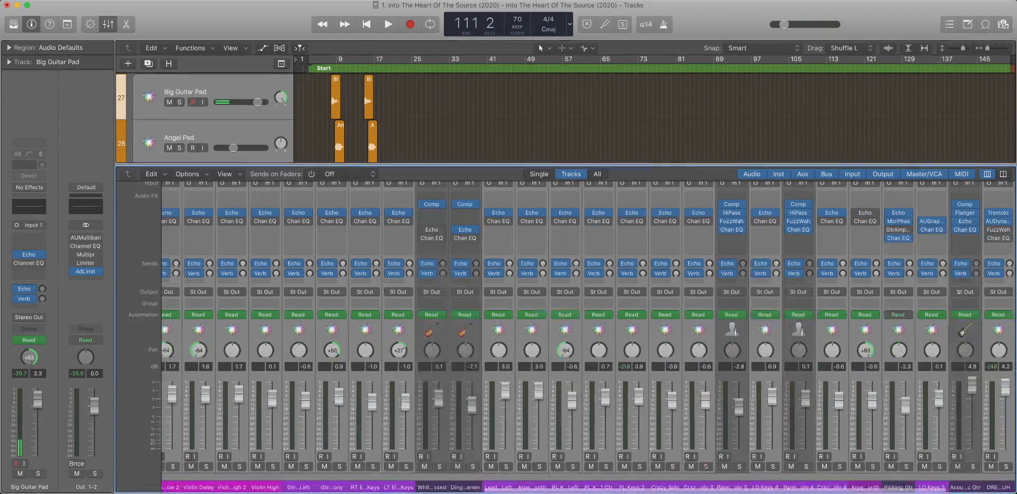
{"action": "scroll", "coordinate": [588, 334], "scroll_direction": "right", "scroll_amount": 2}
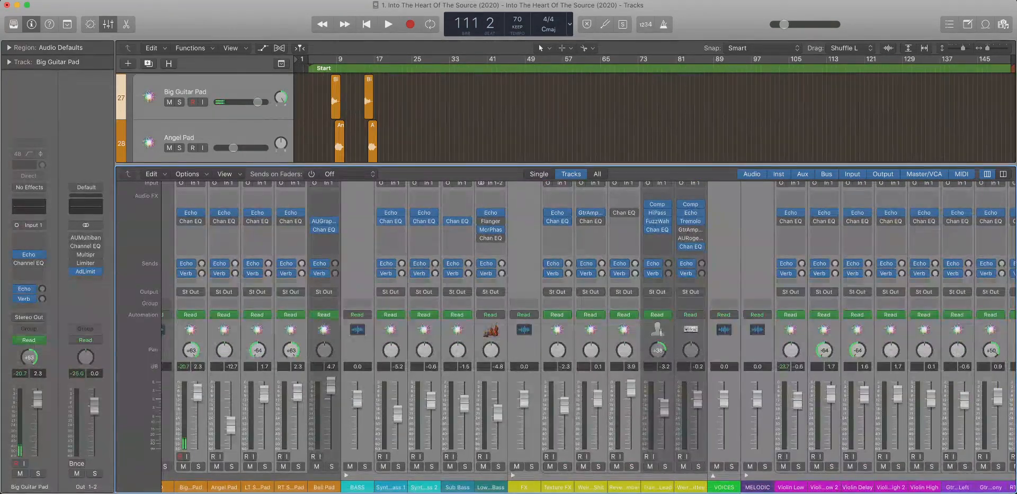
{"action": "scroll", "coordinate": [588, 334], "scroll_direction": "right", "scroll_amount": 2}
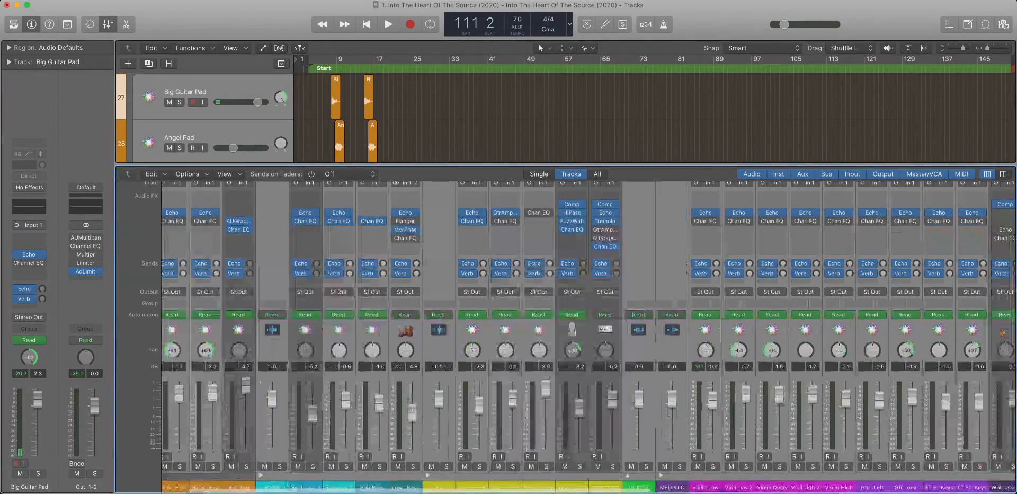
{"action": "scroll", "coordinate": [588, 334], "scroll_direction": "right", "scroll_amount": 10}
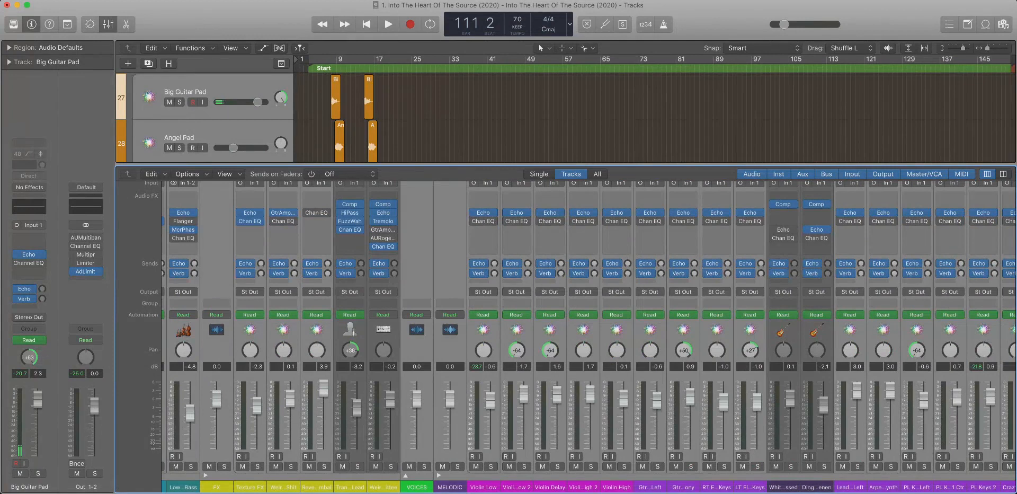
{"action": "scroll", "coordinate": [588, 333], "scroll_direction": "left", "scroll_amount": 12}
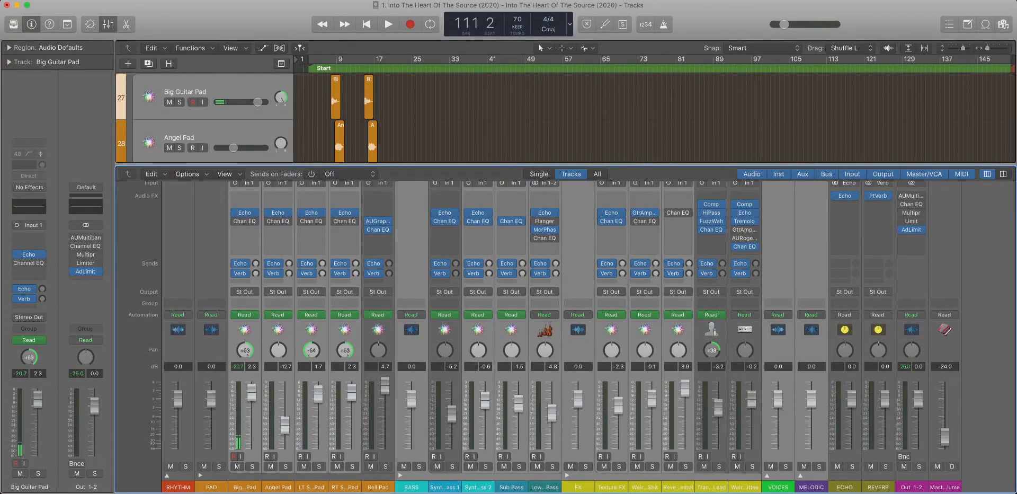
Deselect the MELODIC stack, leaving it collapsed, and remove the bypassed Channel EQ from the strips still selected.
{"action": "left_click", "coordinate": [811, 487], "text": "super"}
{"action": "left_click", "coordinate": [801, 475]}
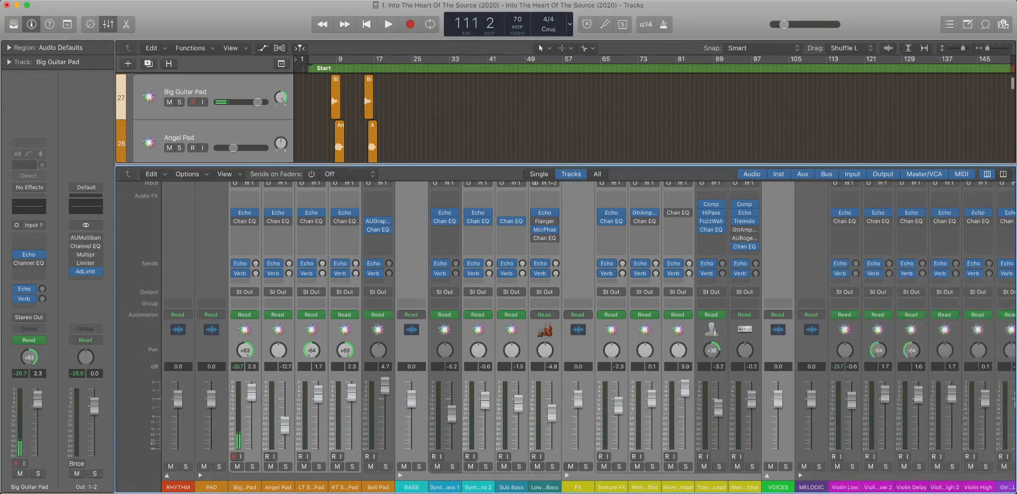
{"action": "left_click", "coordinate": [801, 475]}
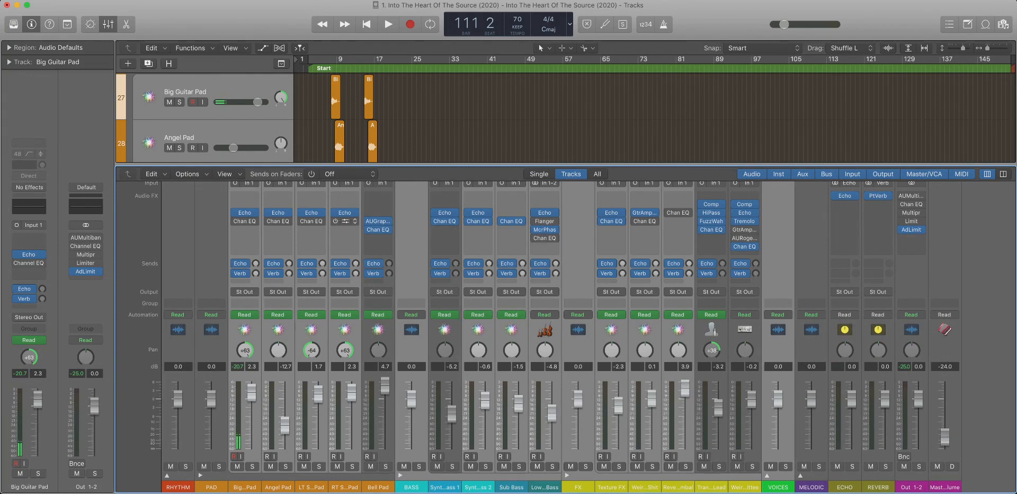
{"action": "left_click", "coordinate": [355, 221]}
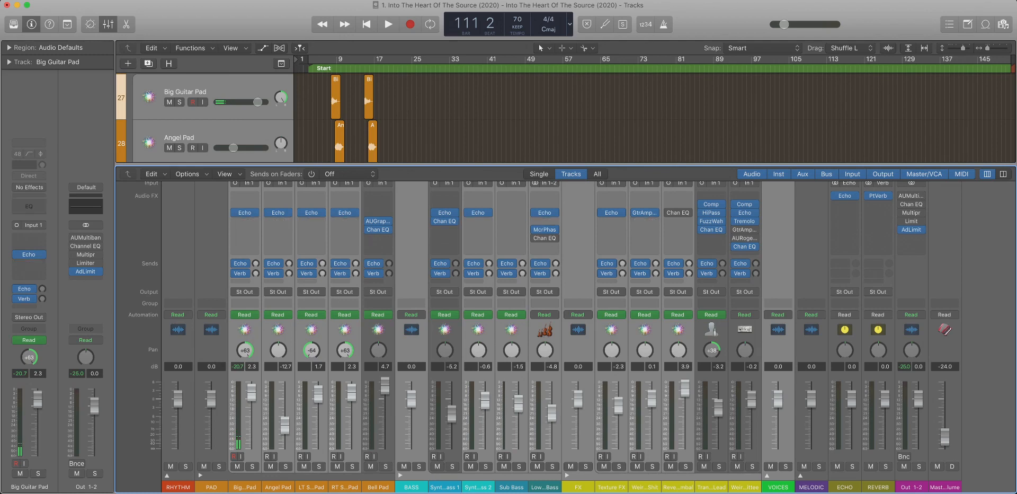
Try to move the plug-ins on the PAD strips up into the topmost insert slots.
{"action": "left_click_drag", "start_coordinate": [379, 221], "coordinate": [378, 196]}
{"action": "left_click_drag", "start_coordinate": [378, 230], "coordinate": [379, 204]}
{"action": "left_click_drag", "start_coordinate": [245, 213], "coordinate": [345, 196]}
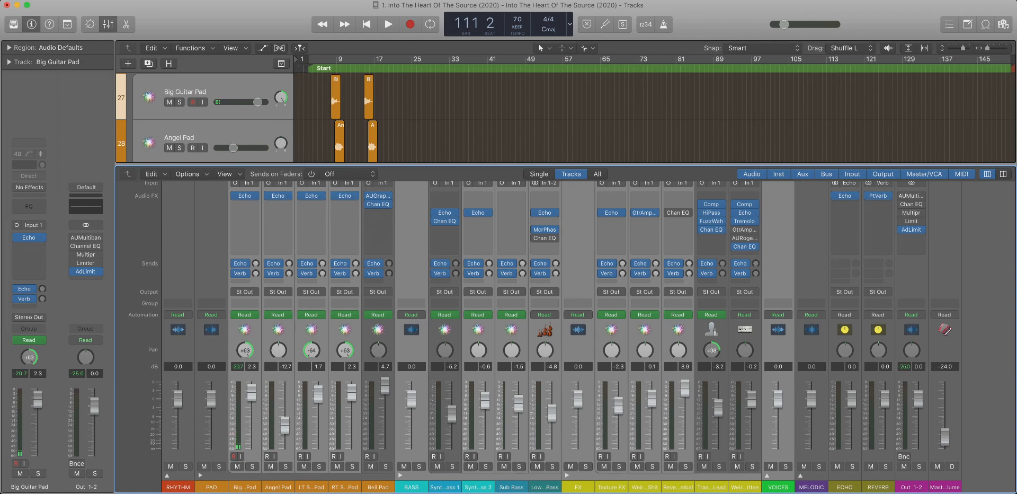
Undo the plug-in moves on the PAD strips and the latest plug-in removals on the BASS and FX strips.
{"action": "key", "text": "super+z"}
{"action": "key", "text": "super+z"}
{"action": "key", "text": "super+z"}
{"action": "key", "text": "super+z"}
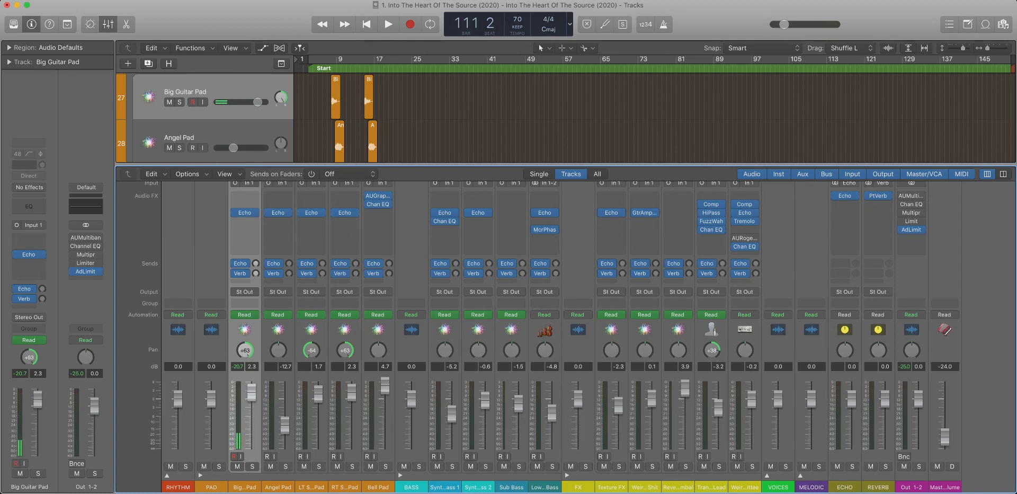
{"action": "key", "text": "super+z"}
{"action": "key", "text": "super+z"}
{"action": "key", "text": "super+z"}
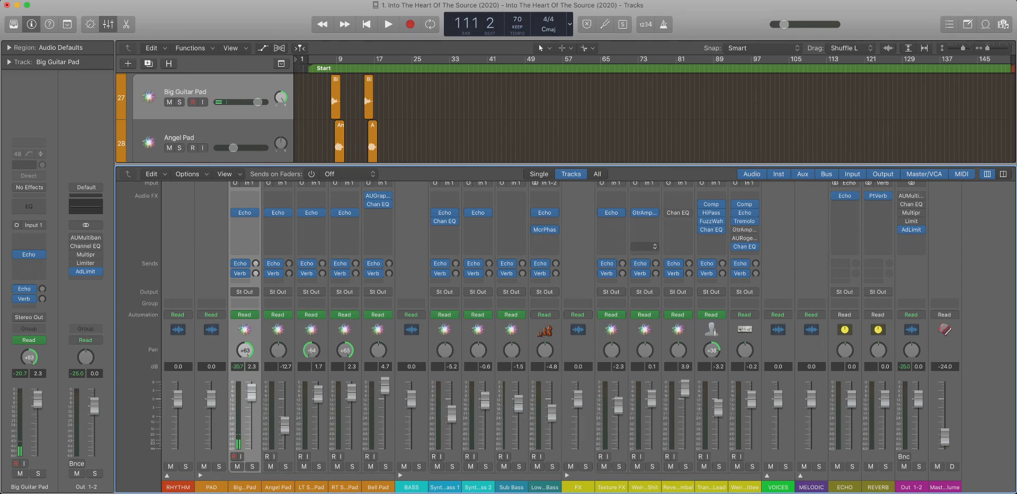
{"action": "key", "text": "super+z"}
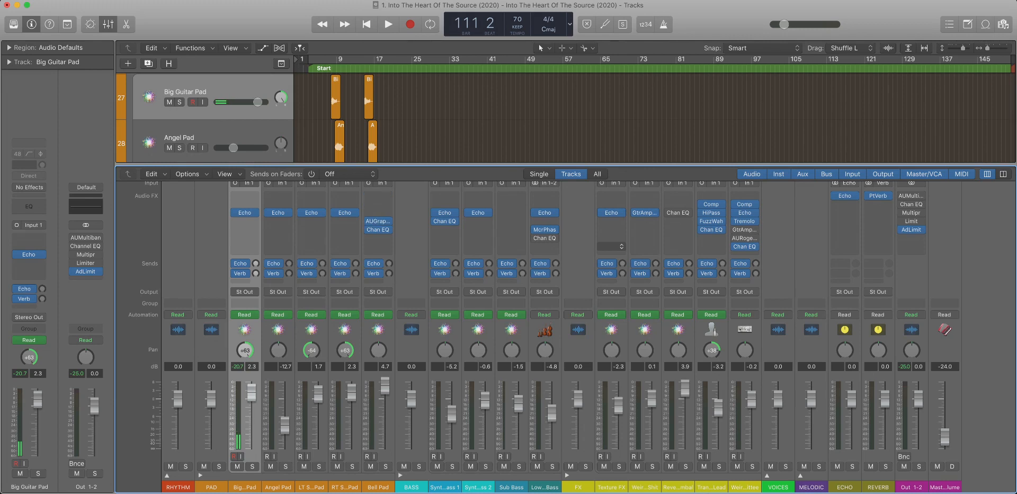
Close the mixer and show automation for all tracks in the arrangement.
{"action": "scroll", "coordinate": [594, 118], "scroll_direction": "down", "scroll_amount": 3}
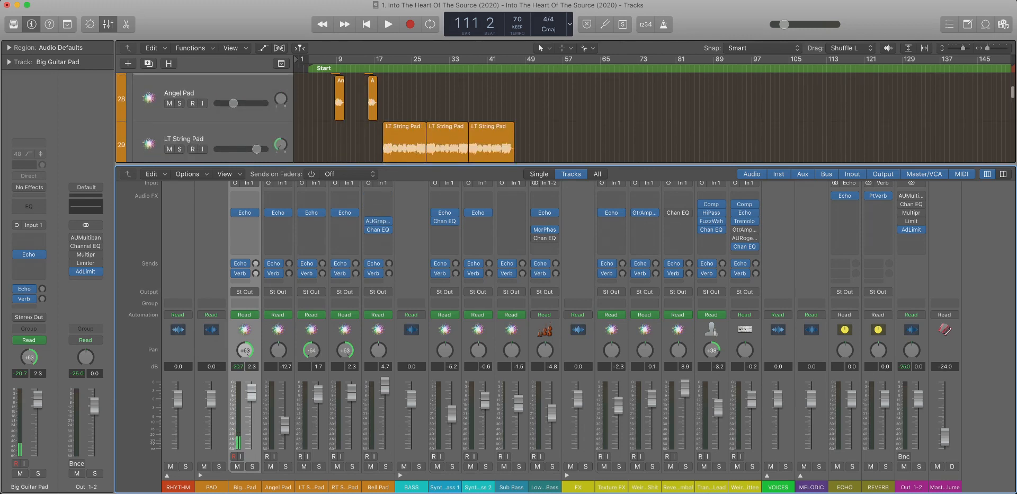
{"action": "key", "text": "x"}
{"action": "scroll", "coordinate": [655, 281], "scroll_direction": "up", "scroll_amount": 3}
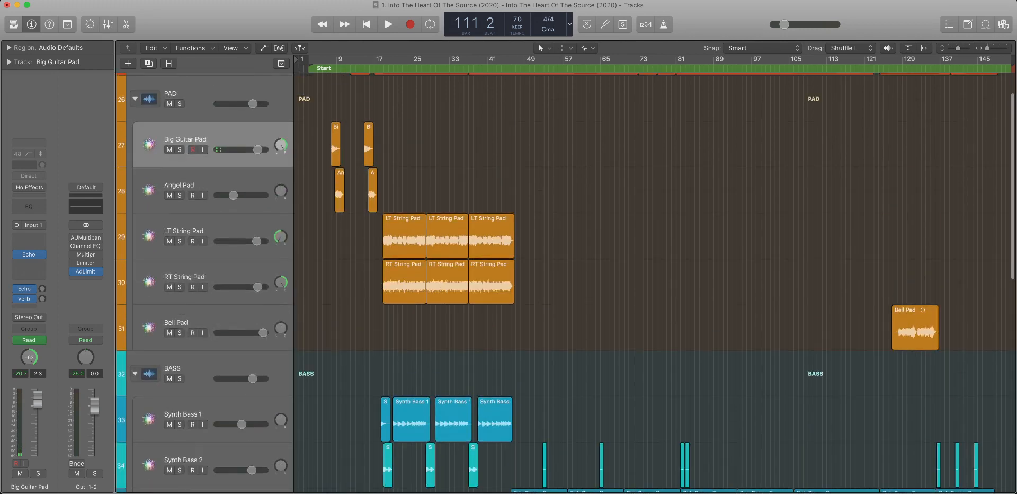
{"action": "key", "text": "a"}
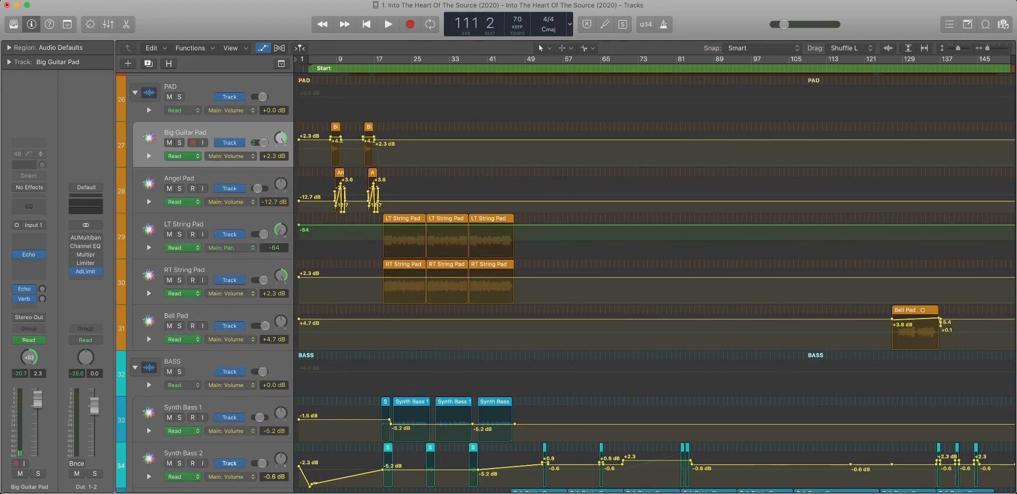
Select the LT String Pad track and examine the automation curves of the PAD, BASS and FX tracks.
{"action": "left_click", "coordinate": [214, 225]}
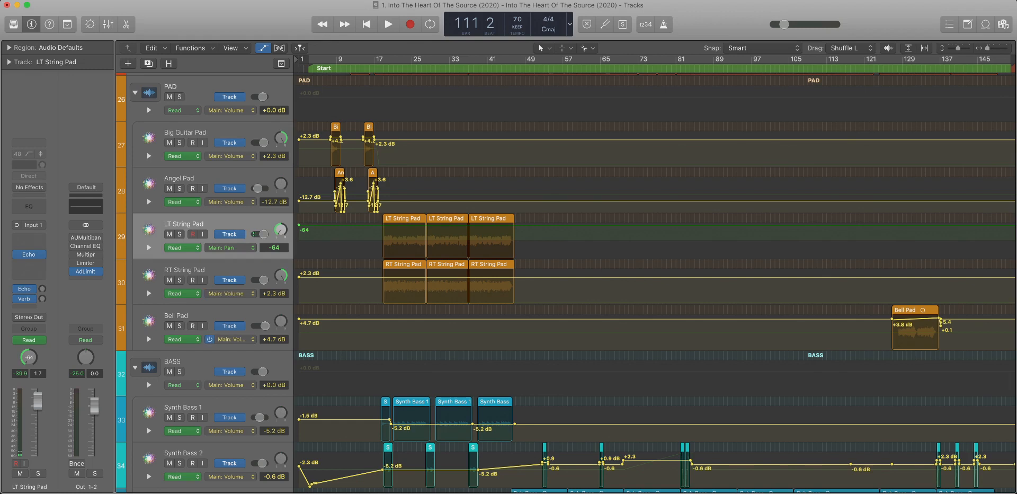
{"action": "scroll", "coordinate": [212, 334], "scroll_direction": "down", "scroll_amount": 2}
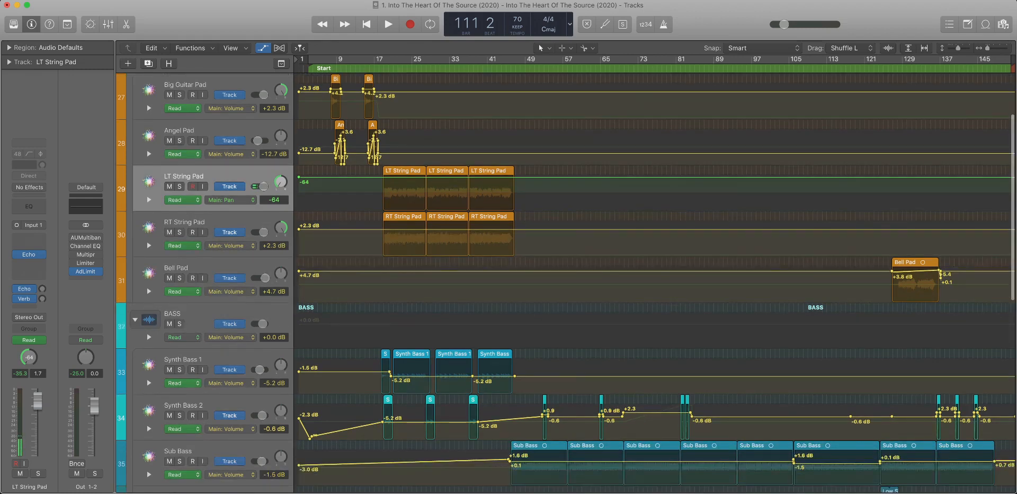
{"action": "left_click", "coordinate": [149, 291]}
{"action": "left_click", "coordinate": [149, 291]}
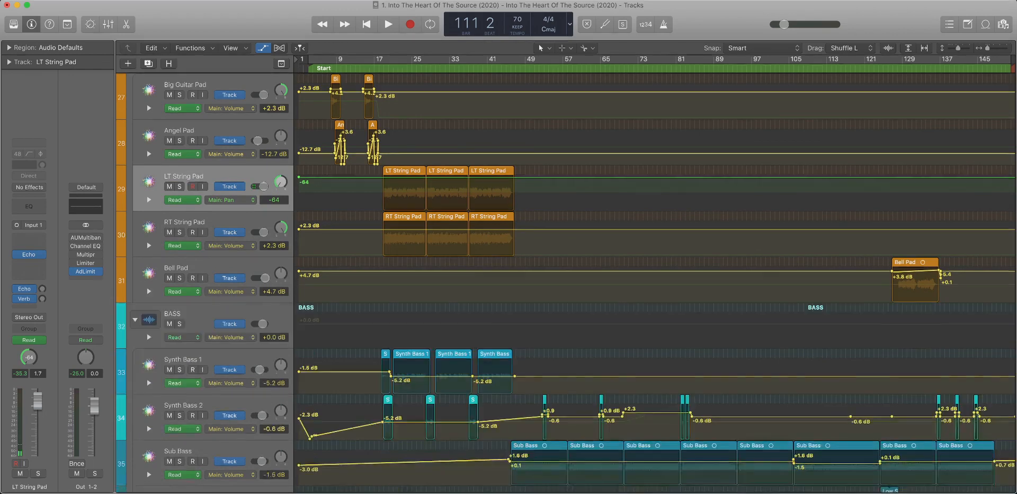
{"action": "scroll", "coordinate": [149, 291], "scroll_direction": "down", "scroll_amount": 4}
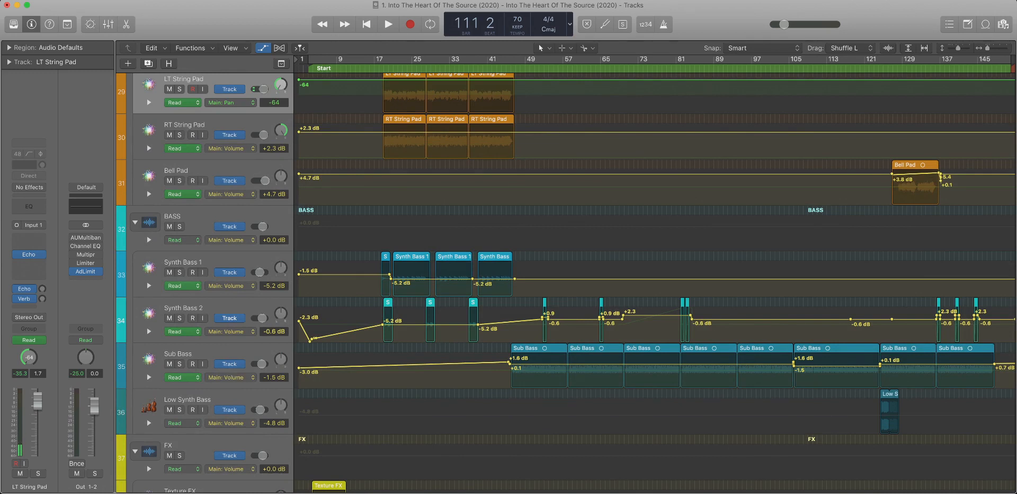
{"action": "scroll", "coordinate": [656, 283], "scroll_direction": "down", "scroll_amount": 8}
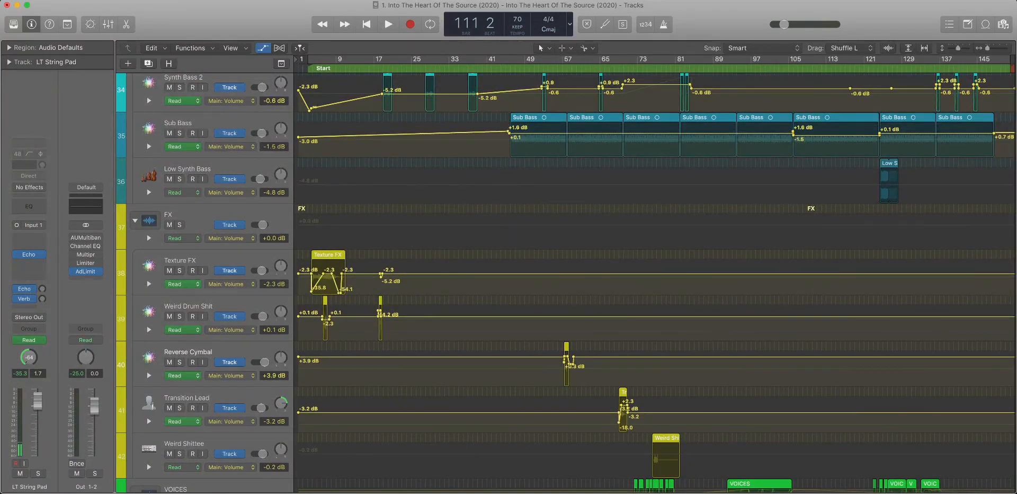
Go through the FX tracks from Weird Drum Shit to Weird Shittee and examine their automation and plug-ins.
{"action": "left_click", "coordinate": [233, 307]}
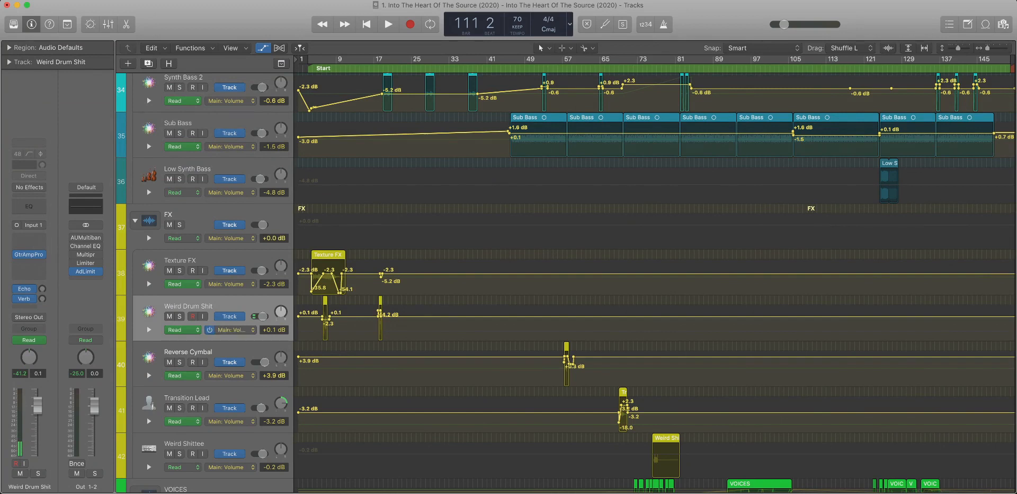
{"action": "scroll", "coordinate": [233, 361], "scroll_direction": "down", "scroll_amount": 5}
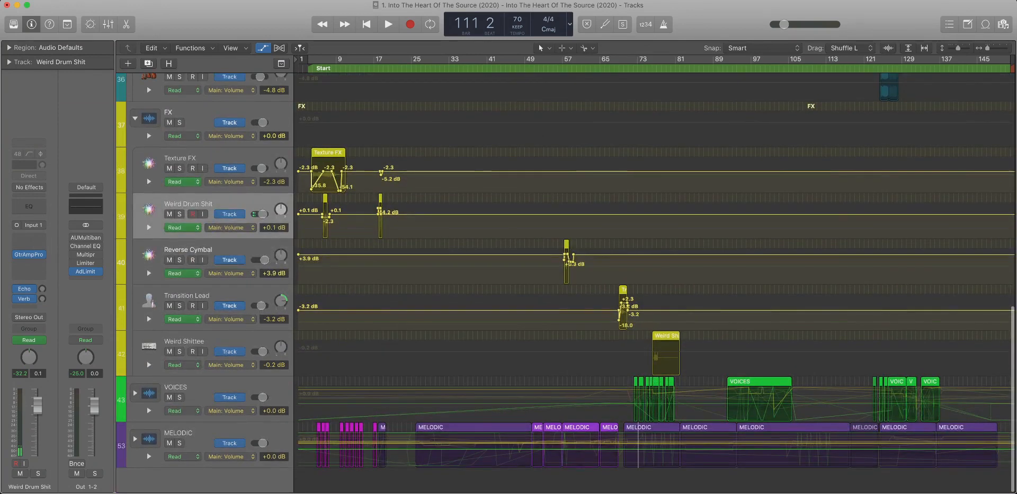
{"action": "left_click", "coordinate": [233, 251]}
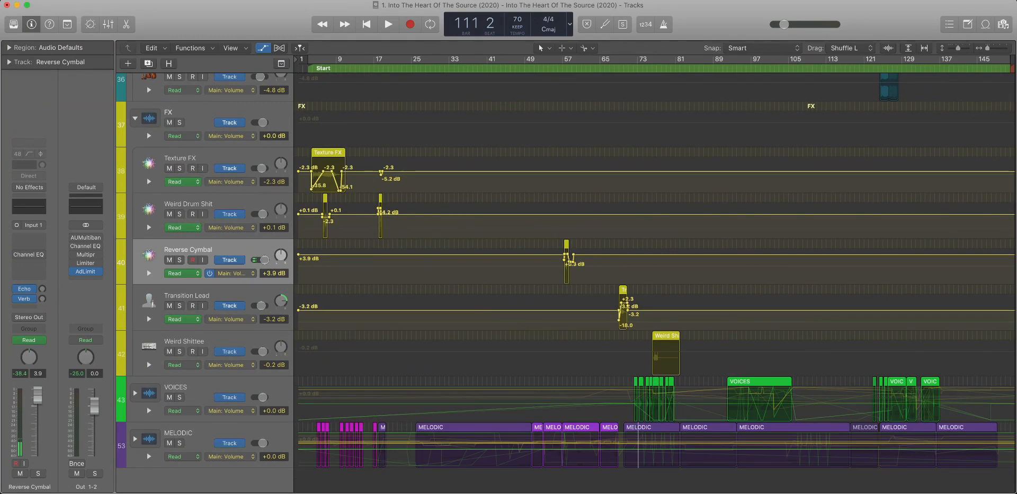
{"action": "left_click", "coordinate": [234, 296]}
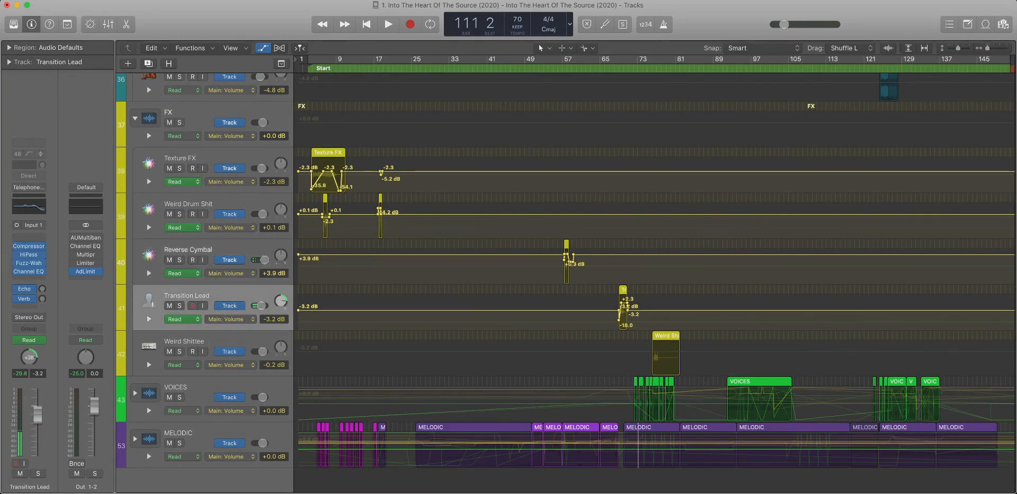
{"action": "left_click", "coordinate": [233, 341]}
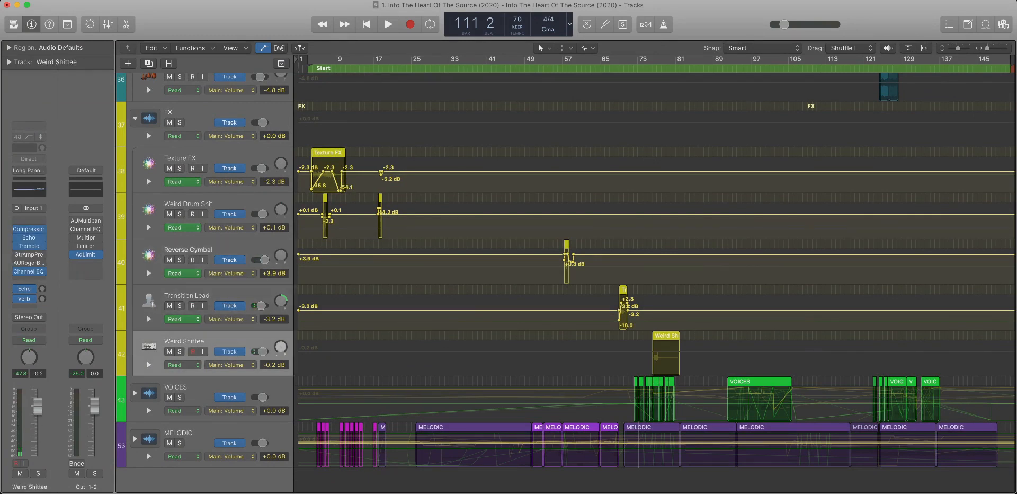
{"action": "left_click", "coordinate": [233, 387]}
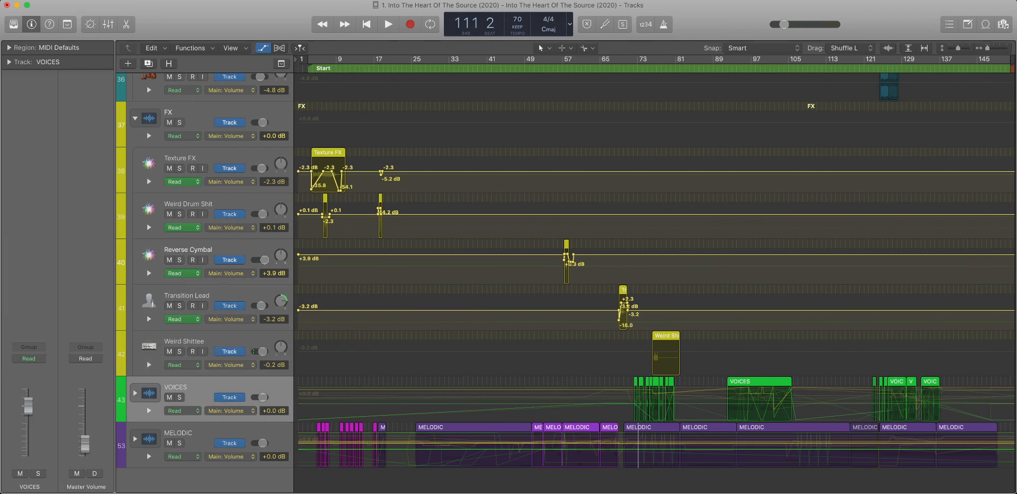
Expand the VOICES stack and examine the automation and plug-ins of its individual vocal tracks.
{"action": "left_click", "coordinate": [135, 393]}
{"action": "scroll", "coordinate": [212, 318], "scroll_direction": "down", "scroll_amount": 6}
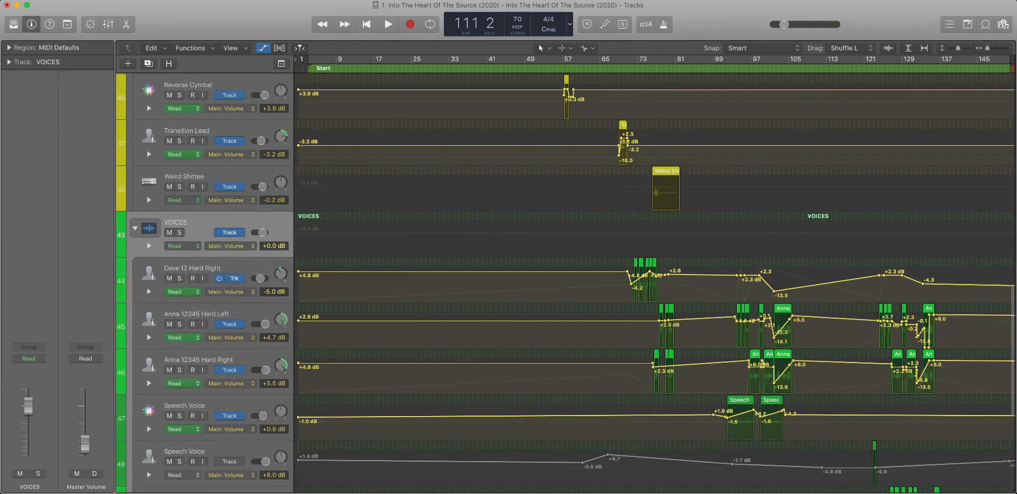
{"action": "left_click", "coordinate": [233, 269]}
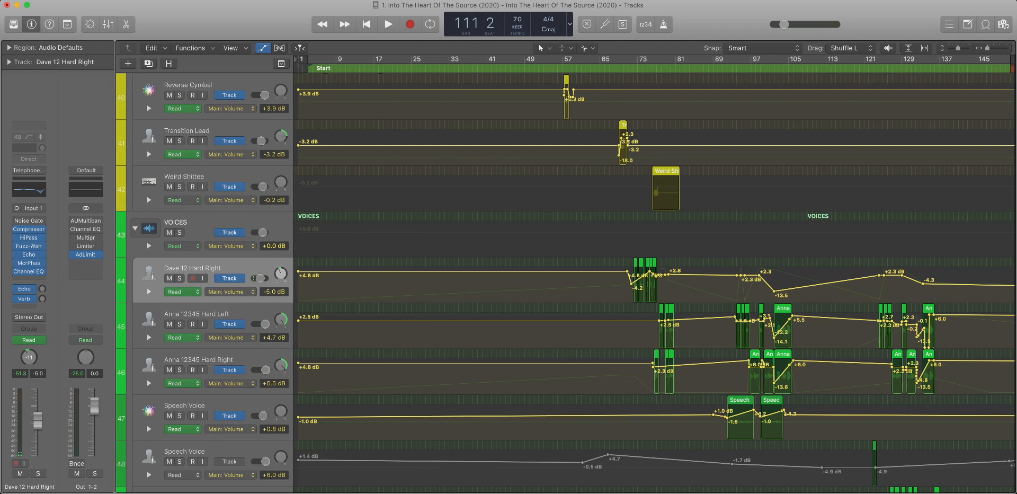
{"action": "left_click", "coordinate": [239, 314]}
{"action": "left_click", "coordinate": [212, 361]}
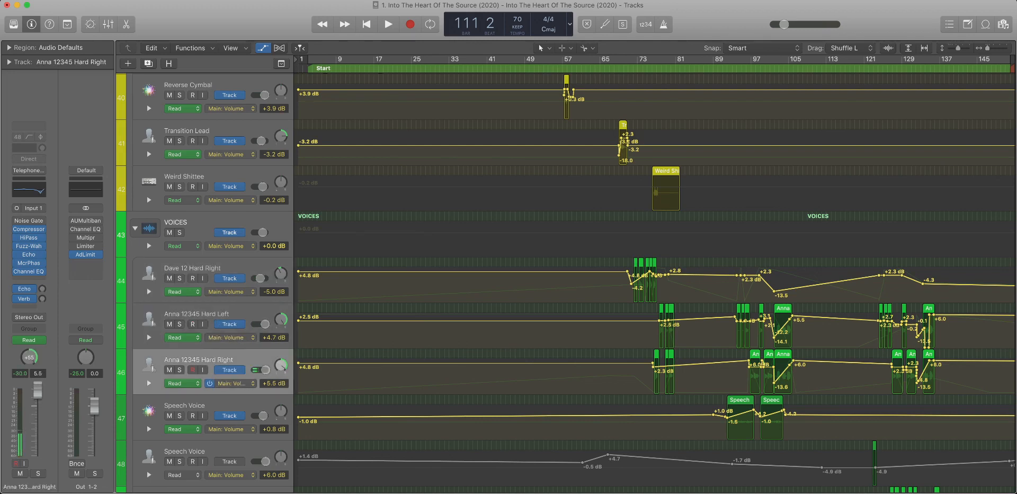
{"action": "left_click", "coordinate": [222, 407]}
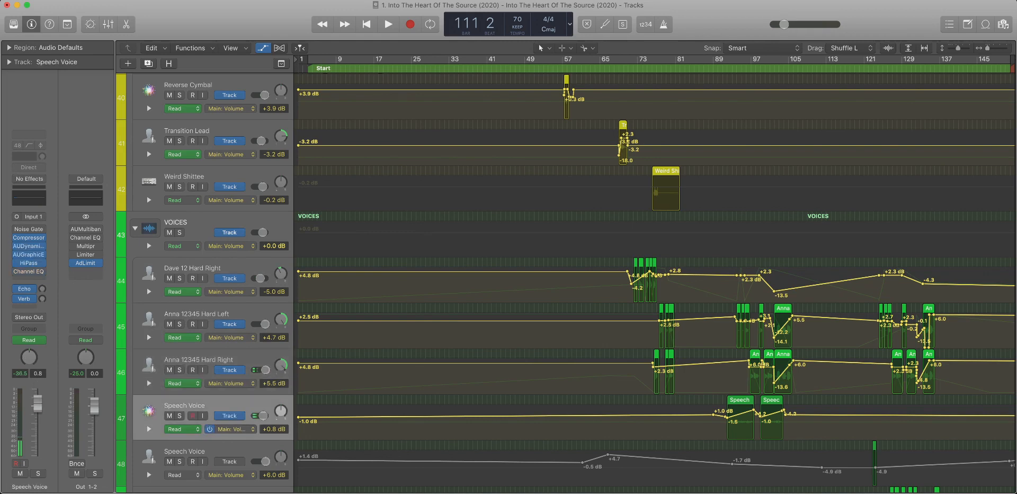
{"action": "left_click", "coordinate": [223, 452]}
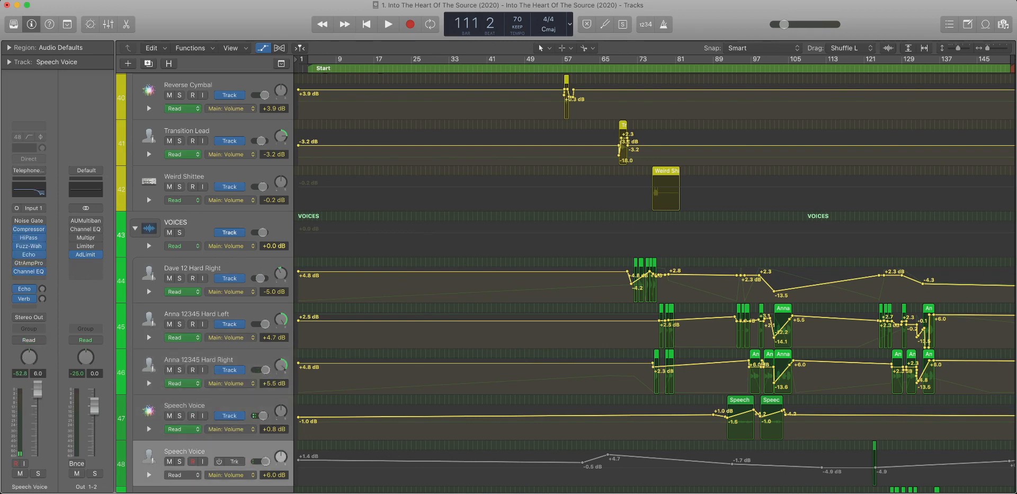
{"action": "scroll", "coordinate": [228, 460], "scroll_direction": "down", "scroll_amount": 10}
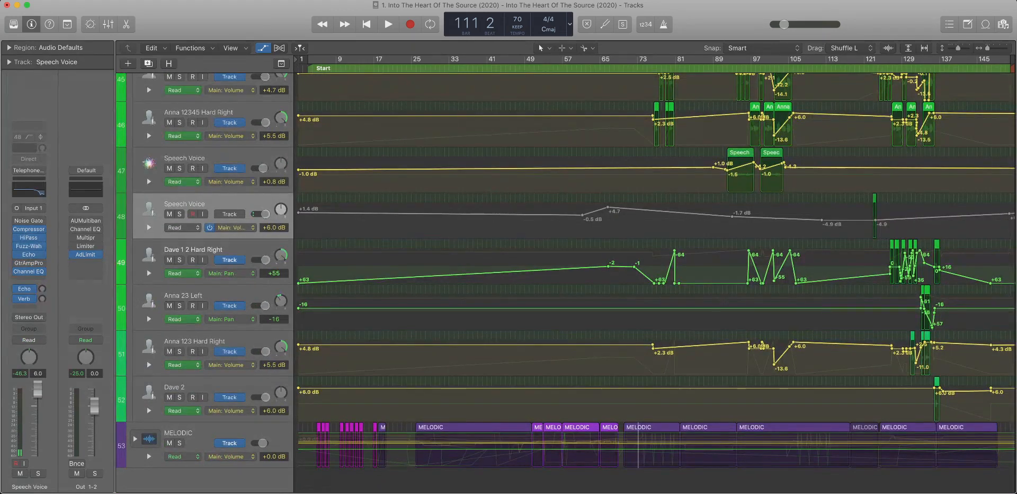
{"action": "left_click", "coordinate": [228, 251]}
{"action": "left_click", "coordinate": [227, 297]}
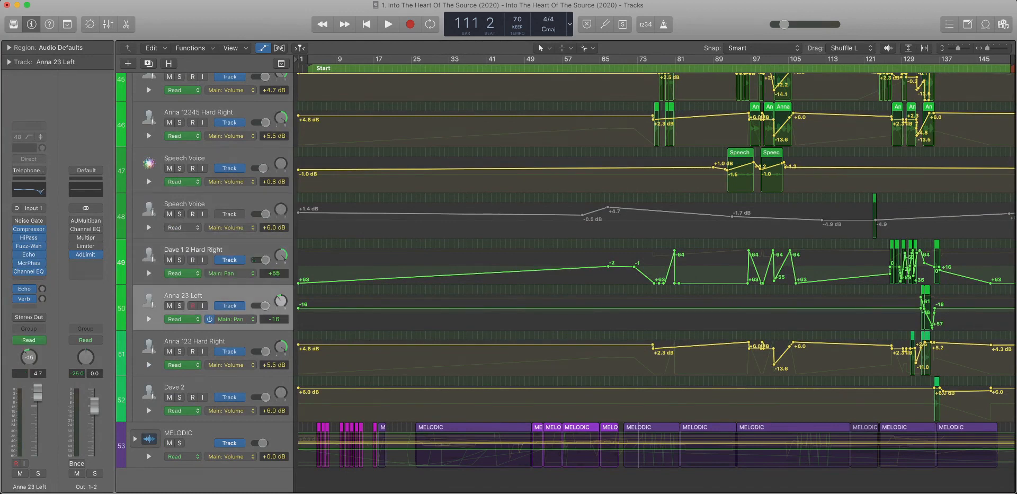
{"action": "left_click", "coordinate": [244, 342]}
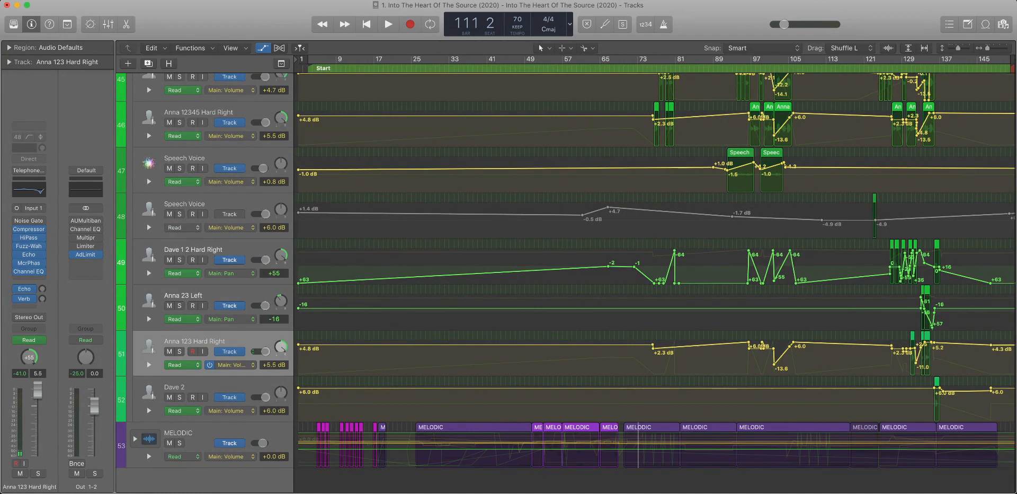
Open the mixer with the Dave 2 track selected and remove the unused plug-ins from the BASS, FX and VOICES channels.
{"action": "left_click", "coordinate": [233, 388]}
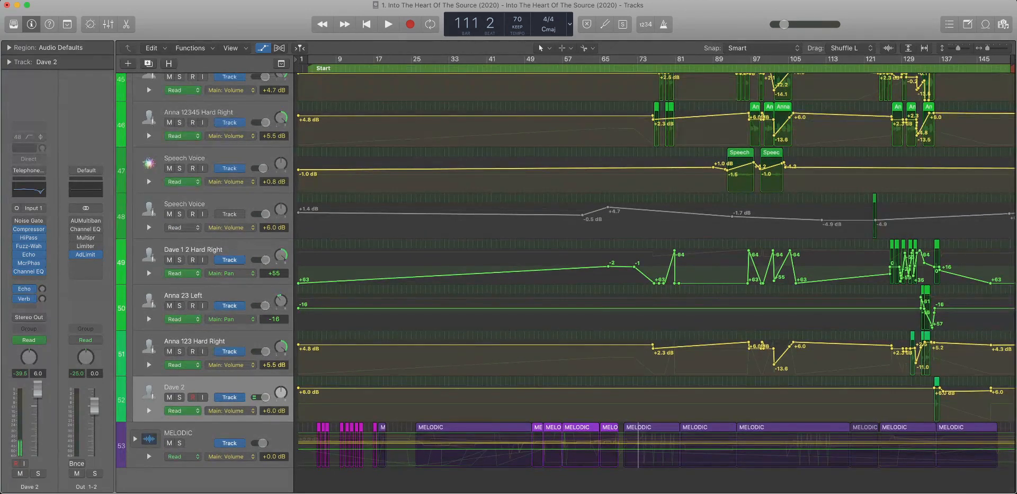
{"action": "key", "text": "x"}
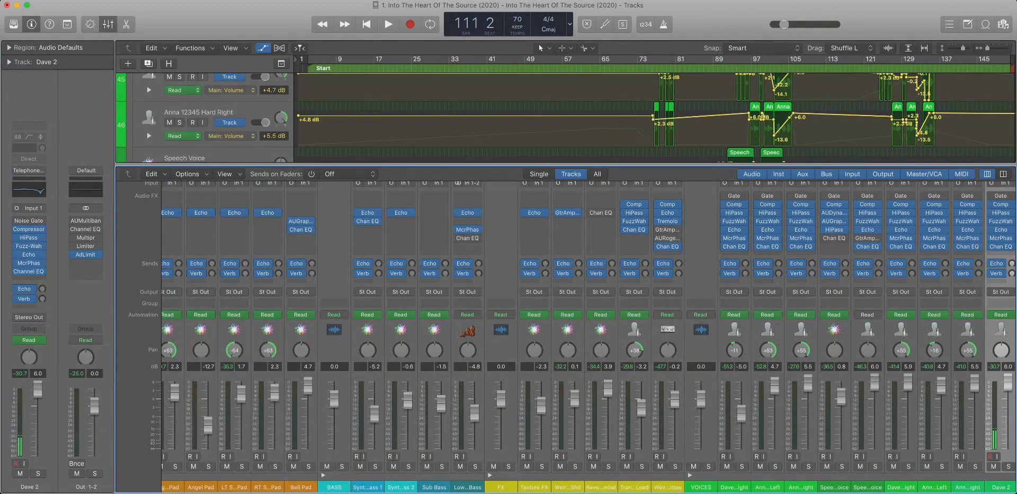
{"action": "scroll", "coordinate": [602, 222], "scroll_direction": "right", "scroll_amount": 5}
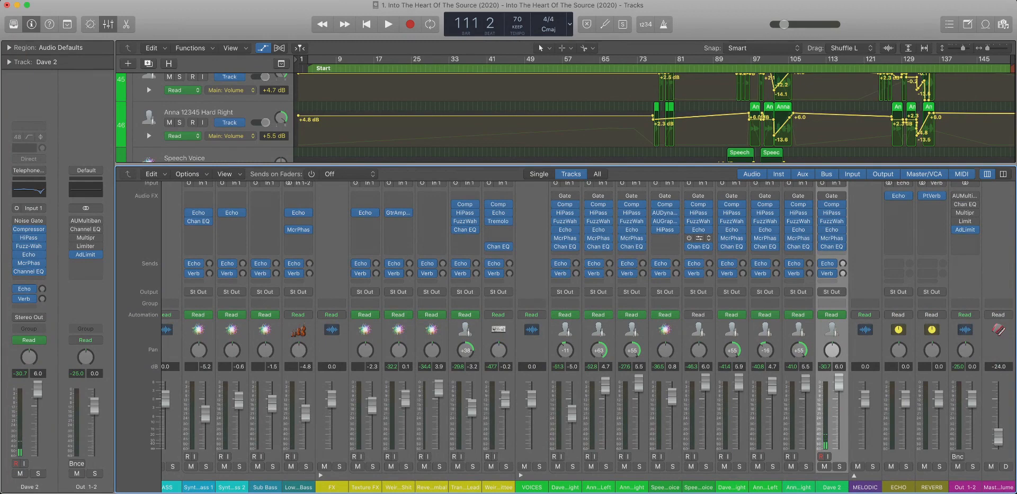
{"action": "scroll", "coordinate": [698, 244], "scroll_direction": "right", "scroll_amount": 1}
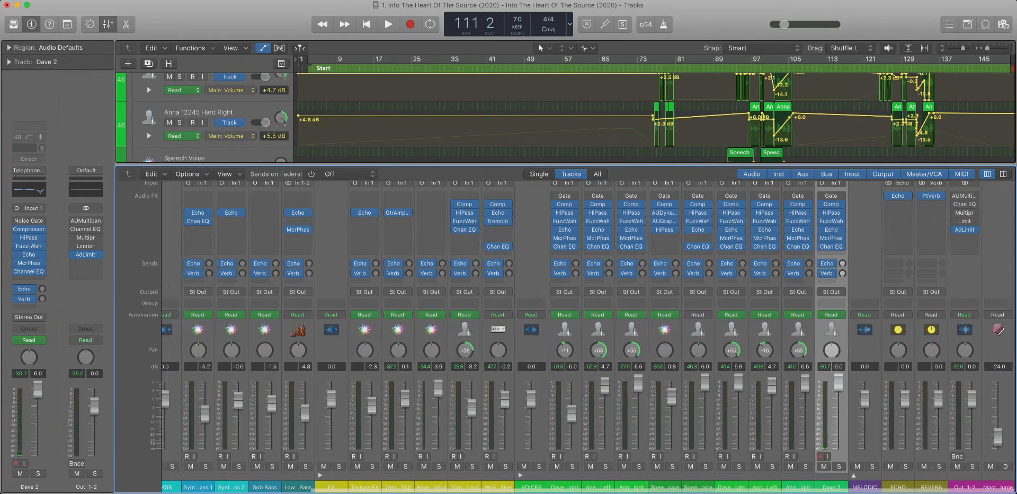
Collapse the PAD, BASS, FX and VOICES stacks in the mixer and expand the MELODIC stack.
{"action": "scroll", "coordinate": [699, 244], "scroll_direction": "left", "scroll_amount": 10}
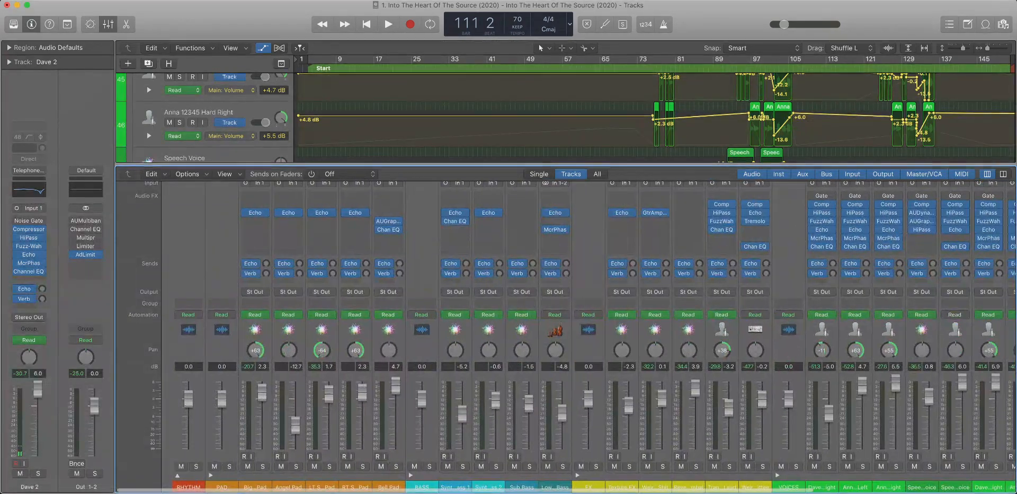
{"action": "scroll", "coordinate": [566, 328], "scroll_direction": "right", "scroll_amount": 1}
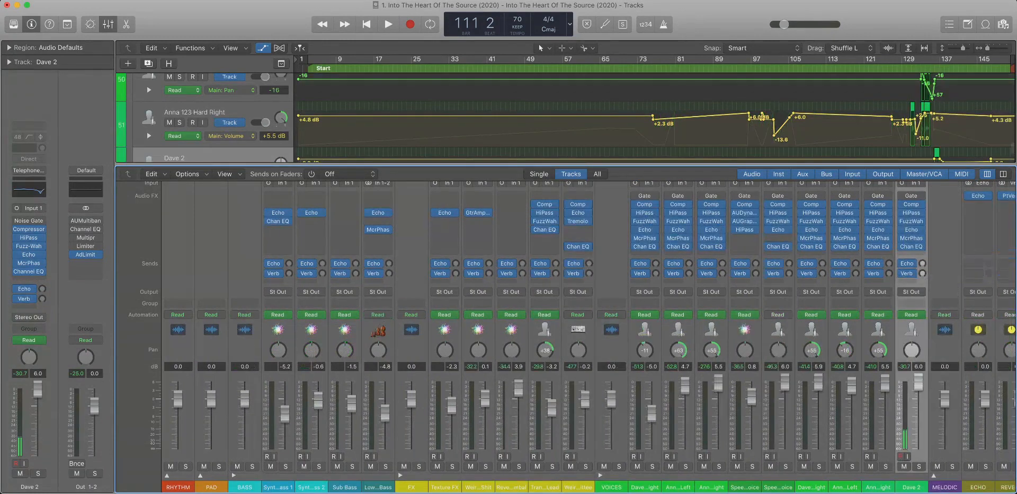
{"action": "left_click", "coordinate": [234, 475]}
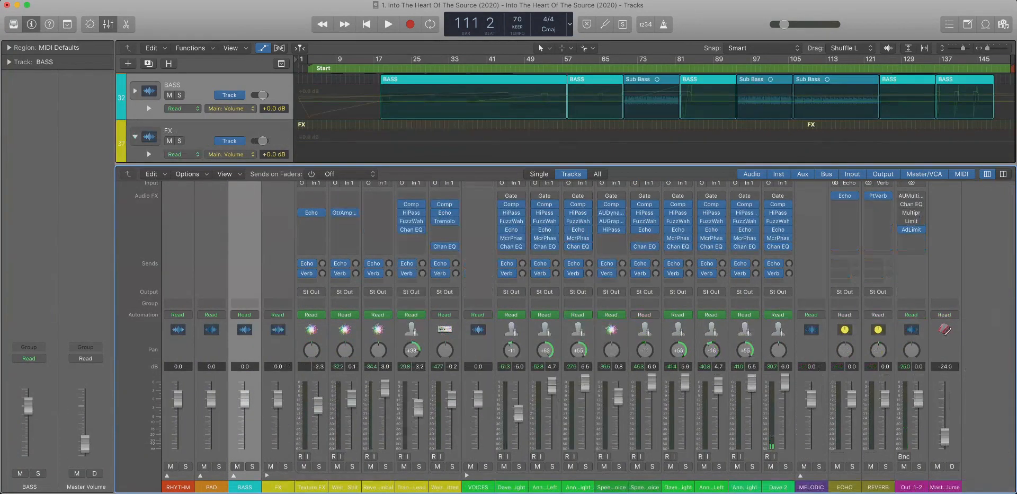
{"action": "left_click", "coordinate": [267, 475]}
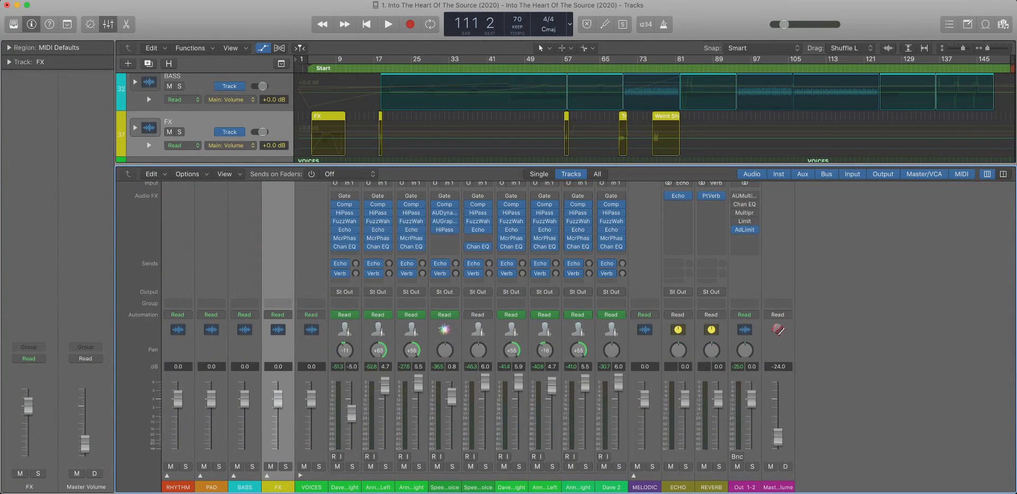
{"action": "left_click", "coordinate": [300, 476]}
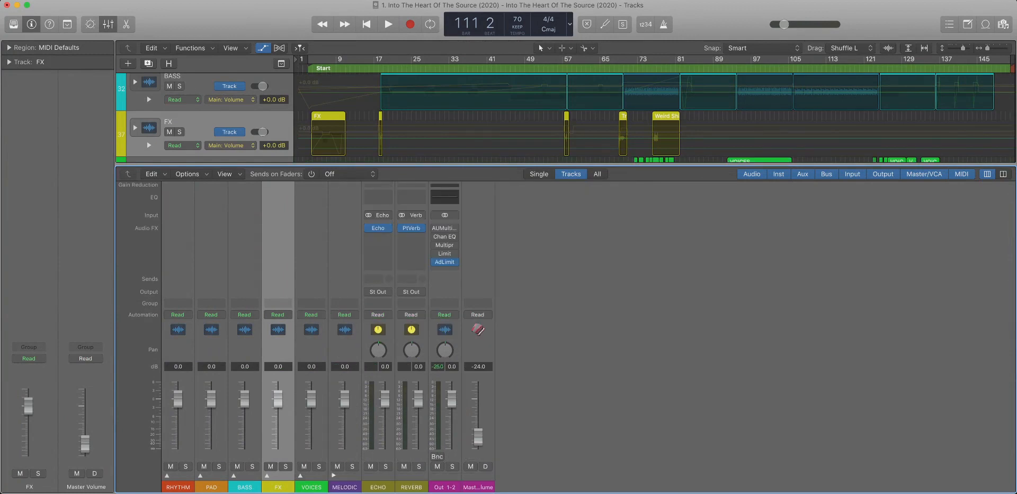
{"action": "left_click", "coordinate": [334, 475]}
Close the mixer and examine the automation curves of the MELODIC stack's tracks from Violin Low down to DREAMY GTR UH.
{"action": "key", "text": "x"}
{"action": "scroll", "coordinate": [638, 286], "scroll_direction": "down", "scroll_amount": 7}
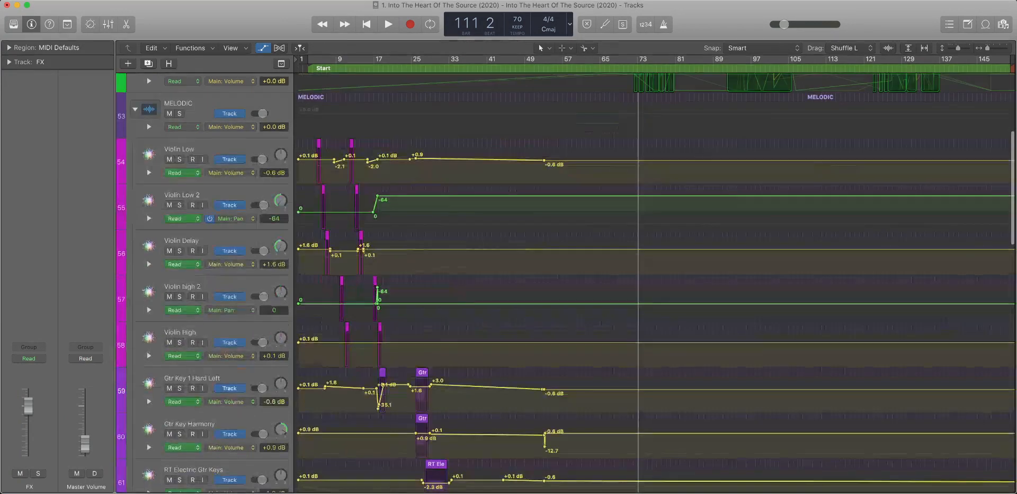
{"action": "scroll", "coordinate": [638, 286], "scroll_direction": "up", "scroll_amount": 2}
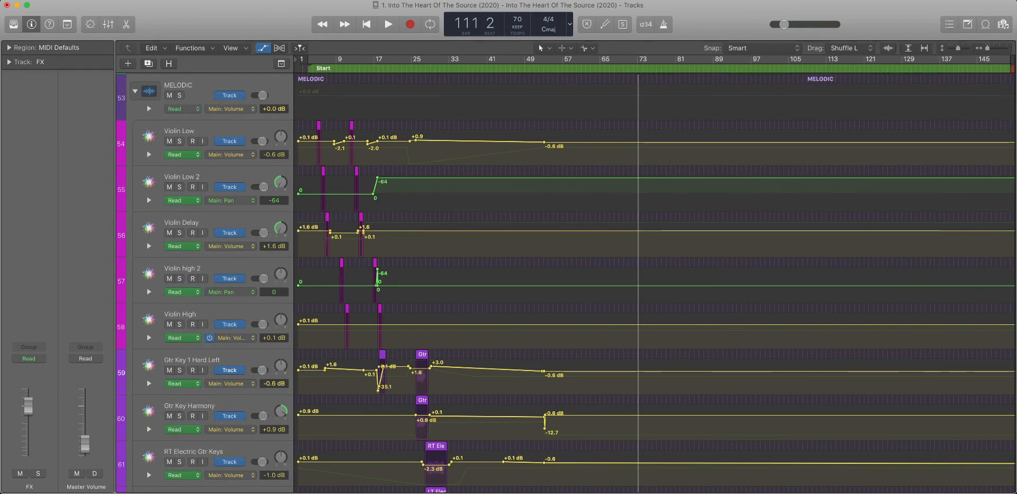
{"action": "scroll", "coordinate": [228, 337], "scroll_direction": "down", "scroll_amount": 3}
{"action": "scroll", "coordinate": [228, 296], "scroll_direction": "up", "scroll_amount": 2}
{"action": "scroll", "coordinate": [228, 297], "scroll_direction": "down", "scroll_amount": 1}
{"action": "left_click", "coordinate": [233, 289]}
{"action": "scroll", "coordinate": [234, 289], "scroll_direction": "down", "scroll_amount": 2}
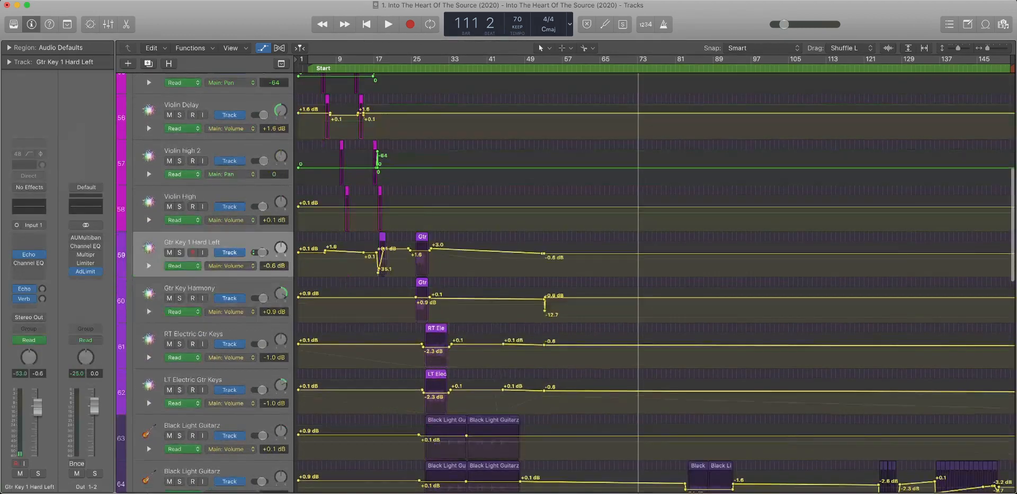
{"action": "scroll", "coordinate": [530, 281], "scroll_direction": "down", "scroll_amount": 15}
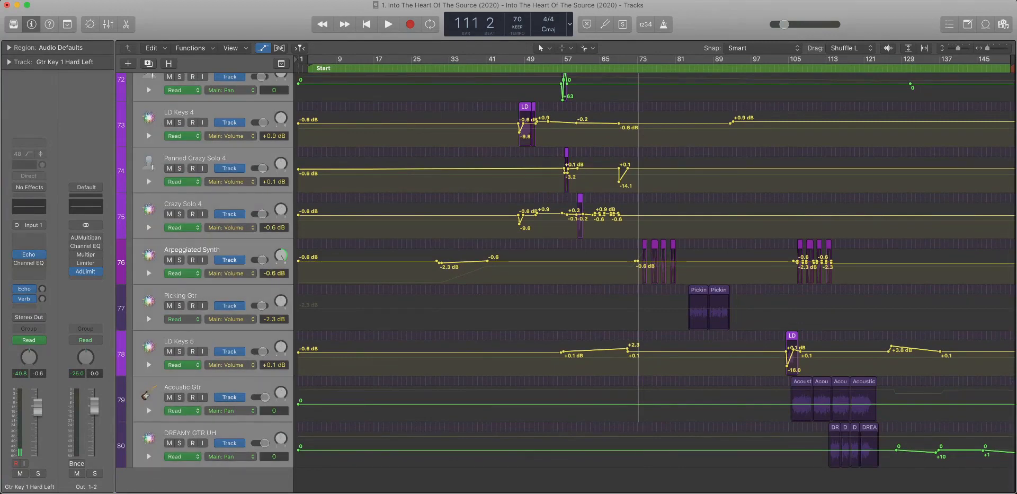
{"action": "scroll", "coordinate": [529, 281], "scroll_direction": "up", "scroll_amount": 8}
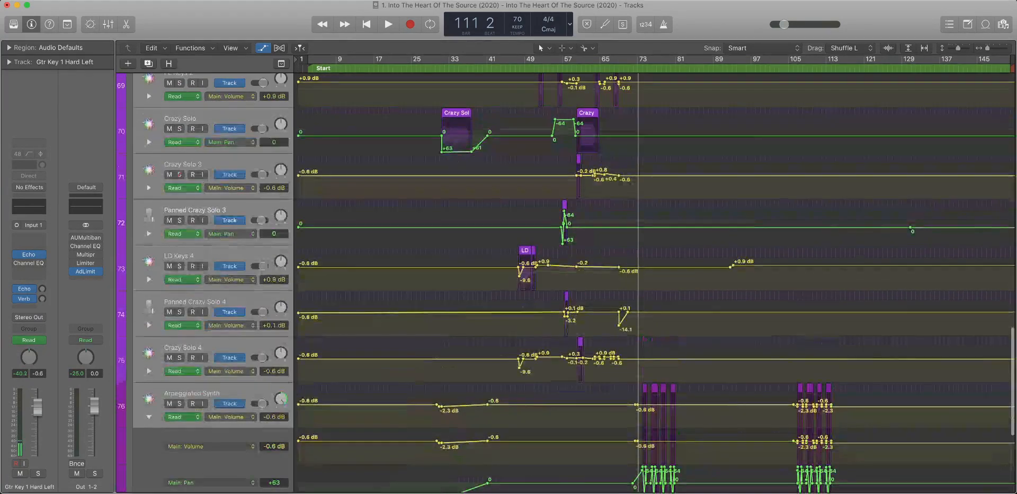
{"action": "scroll", "coordinate": [530, 281], "scroll_direction": "up", "scroll_amount": 8}
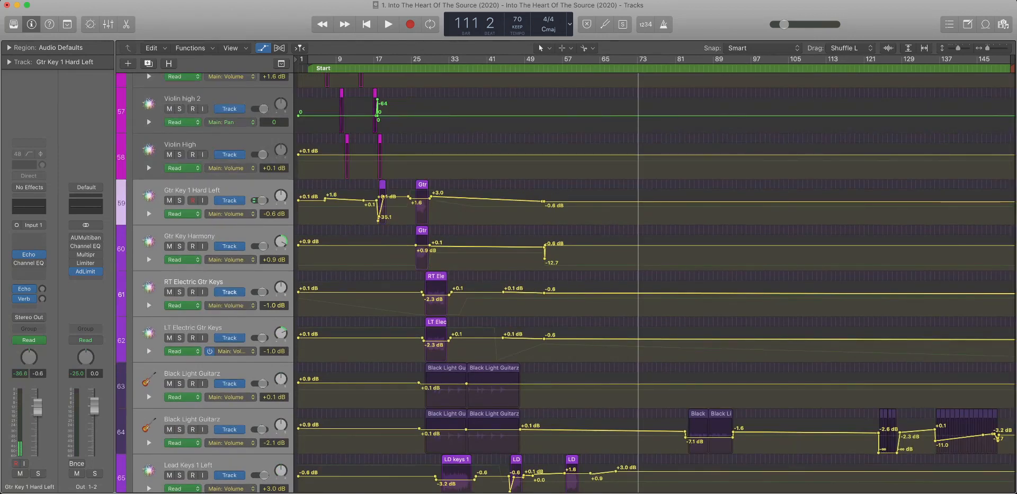
Go through the LT Electric Gtr Keys, Black Light Guitarz and PL Keys 1 Ctr tracks and examine their automation and plug-ins.
{"action": "left_click", "coordinate": [233, 328]}
{"action": "scroll", "coordinate": [233, 327], "scroll_direction": "down", "scroll_amount": 5}
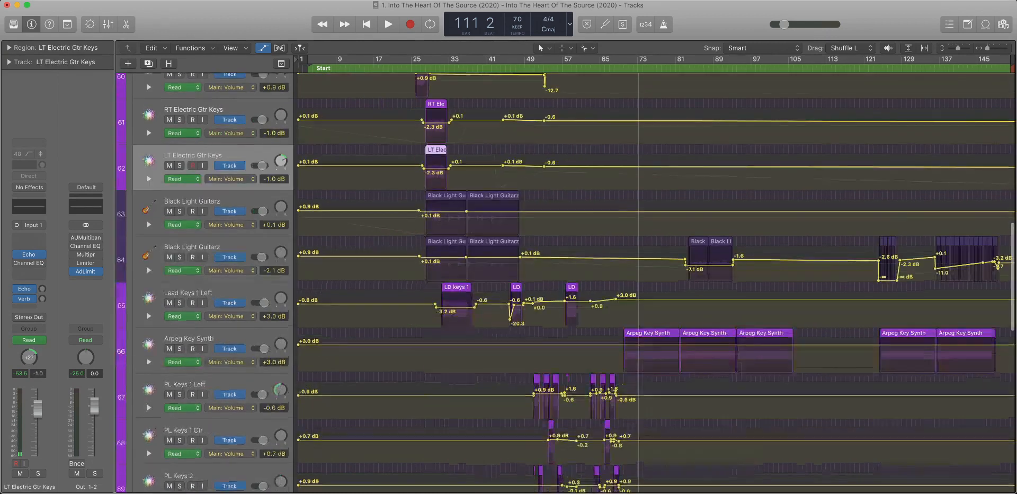
{"action": "left_click", "coordinate": [233, 202]}
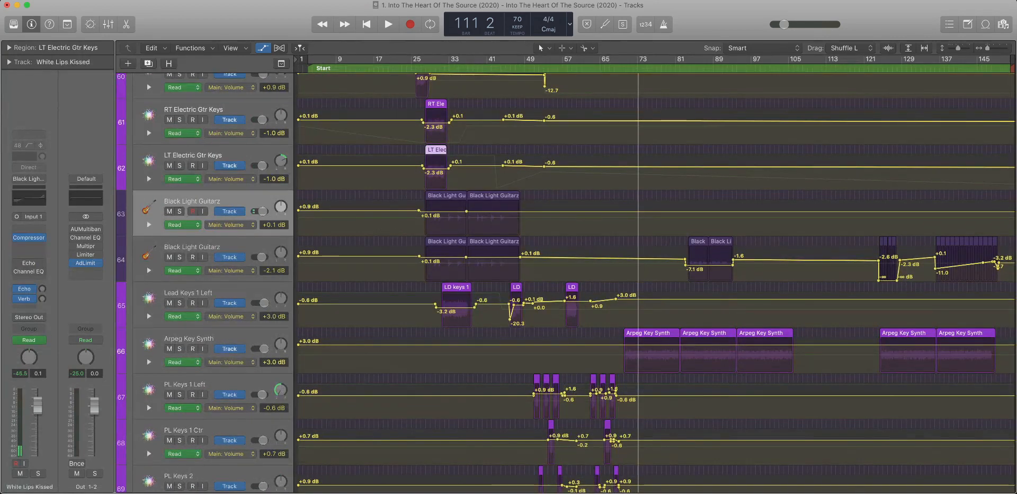
{"action": "left_click", "coordinate": [233, 265]}
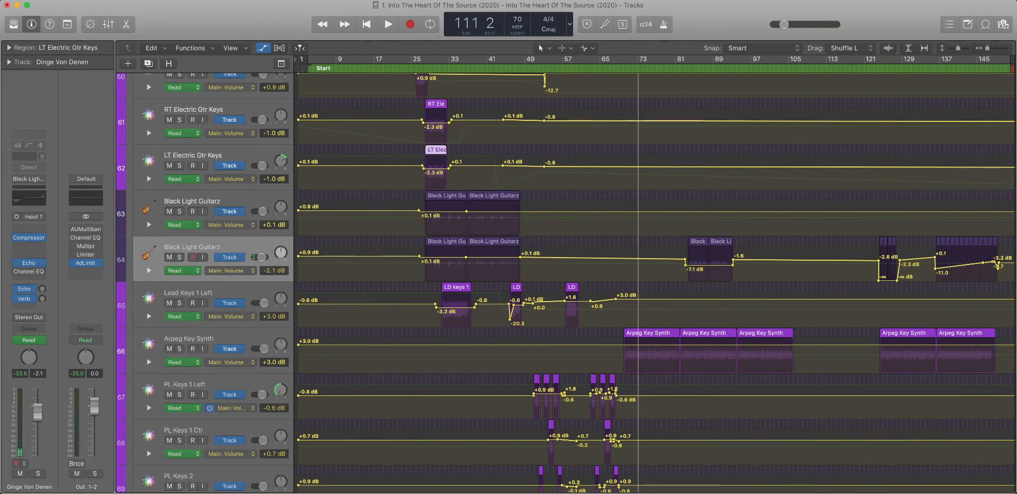
{"action": "scroll", "coordinate": [223, 362], "scroll_direction": "down", "scroll_amount": 5}
{"action": "left_click", "coordinate": [228, 180]}
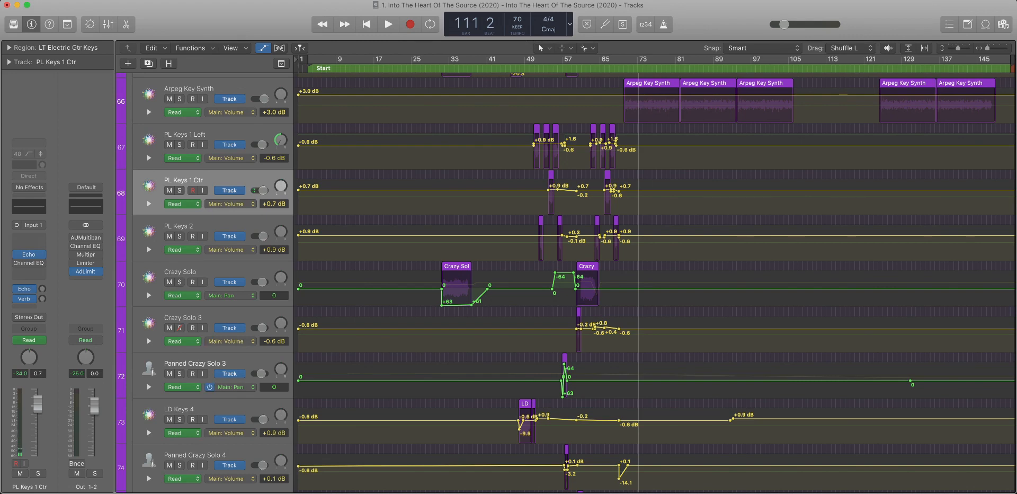
Collapse the Arpeggiated Synth track's automation lanes and examine the automation of the remaining MELODIC tracks.
{"action": "scroll", "coordinate": [211, 387], "scroll_direction": "down", "scroll_amount": 10}
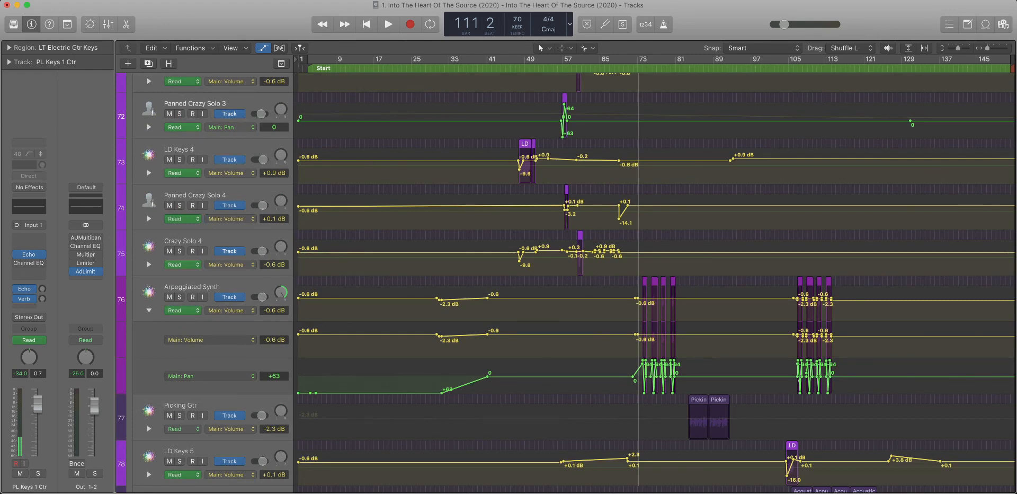
{"action": "left_click", "coordinate": [149, 311]}
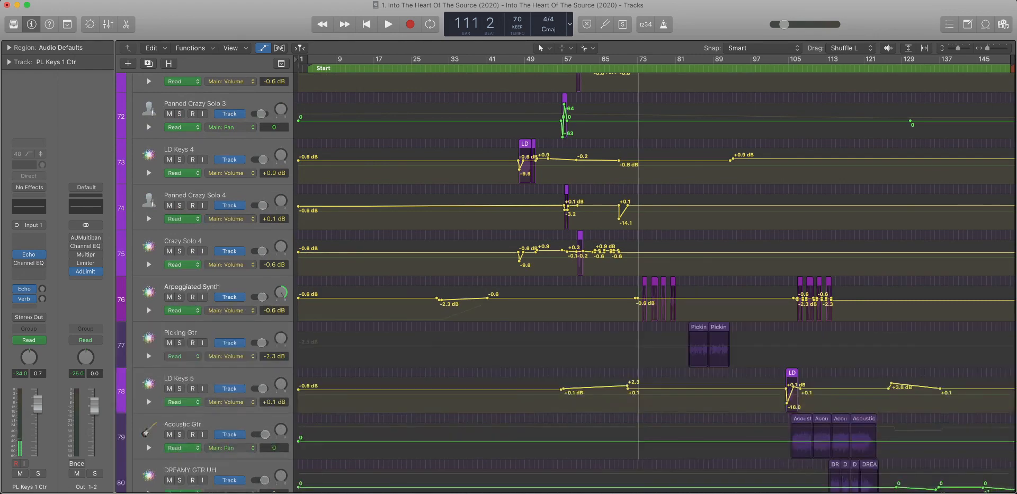
{"action": "scroll", "coordinate": [149, 310], "scroll_direction": "down", "scroll_amount": 5}
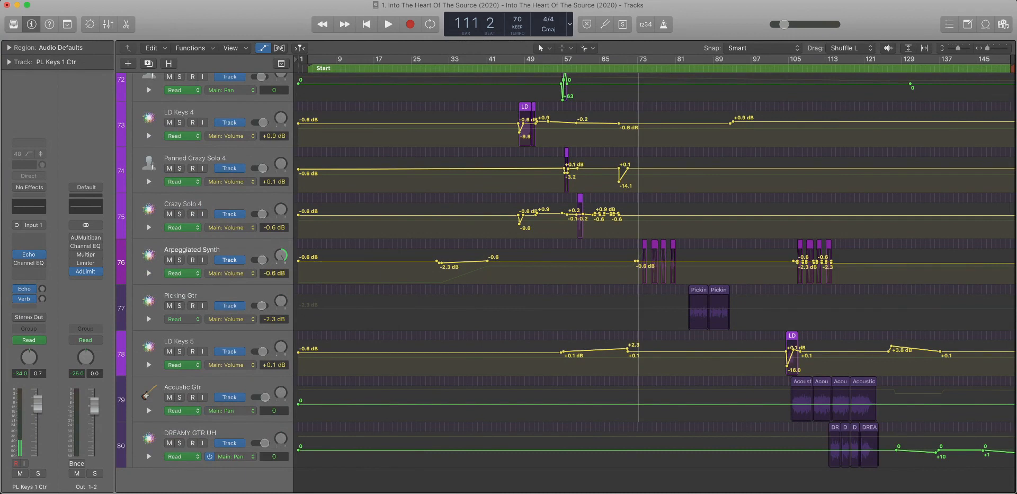
Reopen the mixer and remove the Channel EQ from all channels from Violin Low through LT Electric Gtr Keys.
{"action": "key", "text": "x"}
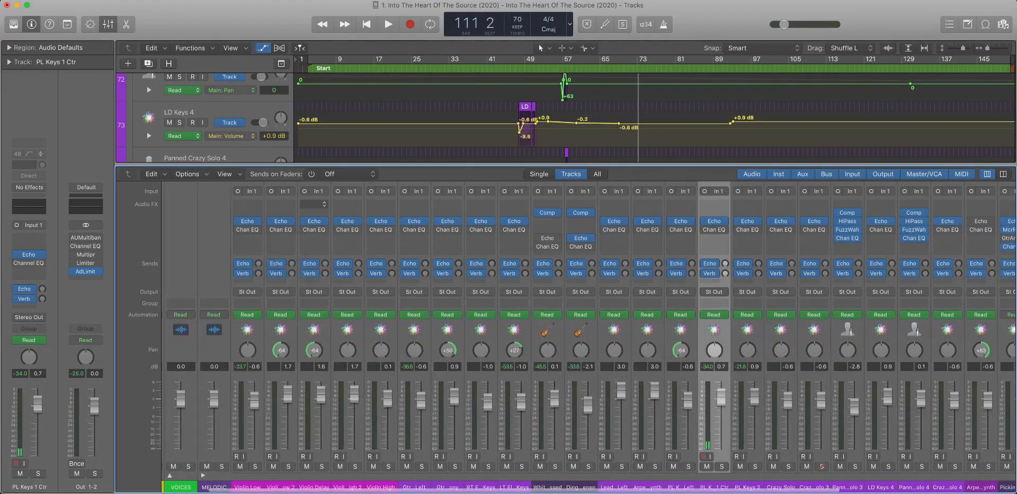
{"action": "left_click", "coordinate": [214, 487]}
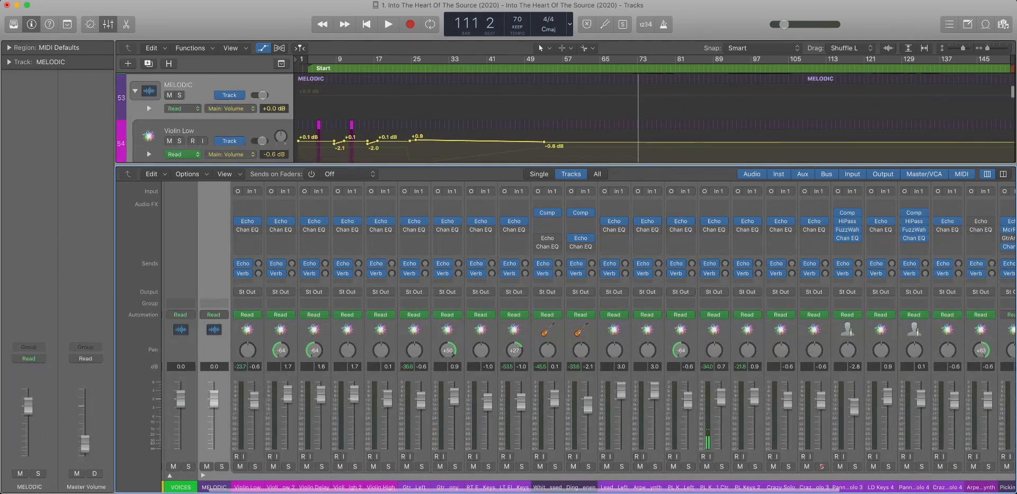
{"action": "left_click", "coordinate": [248, 487]}
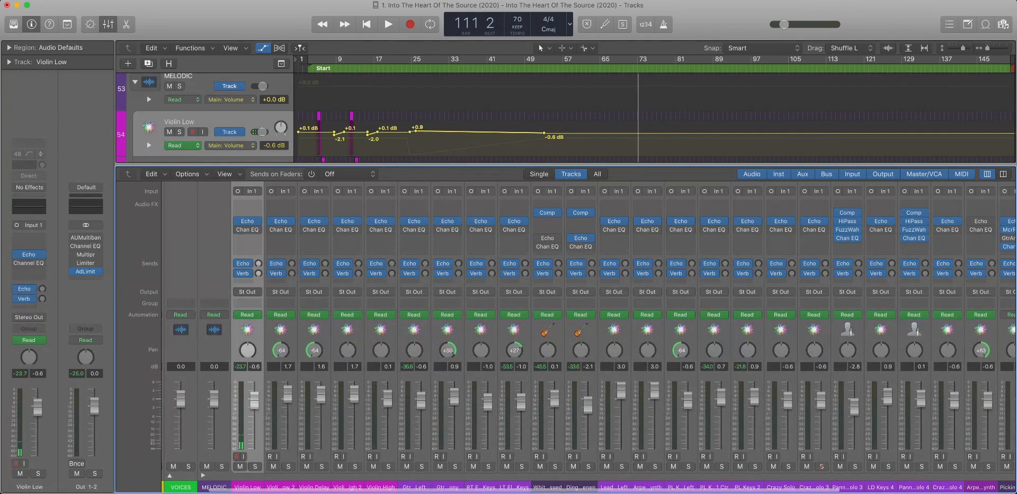
{"action": "left_click", "coordinate": [514, 486], "text": "shift"}
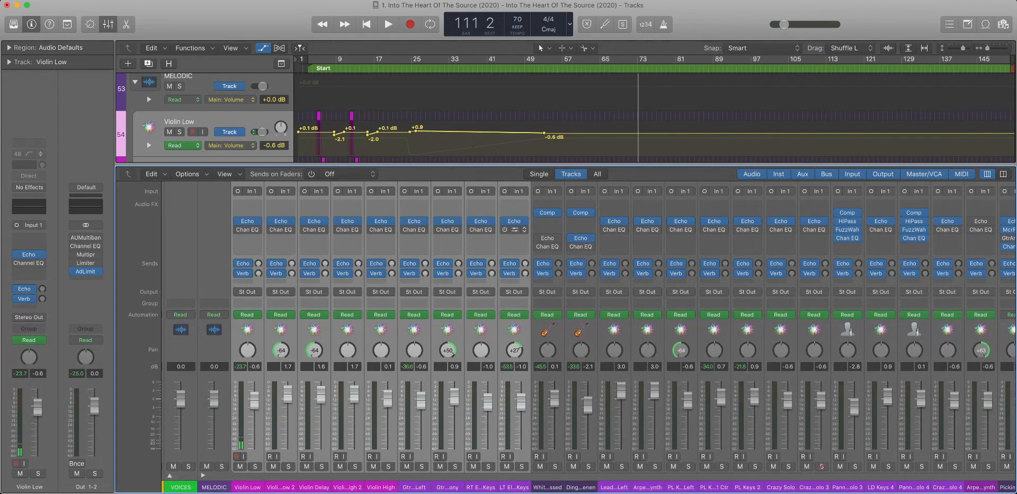
{"action": "scroll", "coordinate": [514, 229], "scroll_direction": "right", "scroll_amount": 10}
{"action": "scroll", "coordinate": [588, 337], "scroll_direction": "right", "scroll_amount": 1}
Remove the Channel EQ from all channels from Lead Keys 1 Left through Crazy Solo 3 at once.
{"action": "left_click", "coordinate": [374, 487]}
{"action": "scroll", "coordinate": [374, 486], "scroll_direction": "right", "scroll_amount": 1}
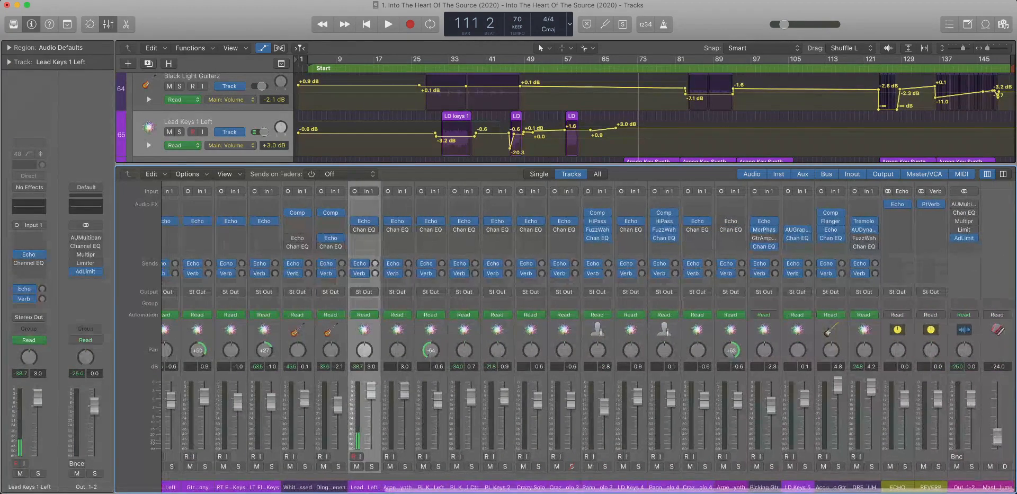
{"action": "left_click", "coordinate": [565, 486], "text": "shift"}
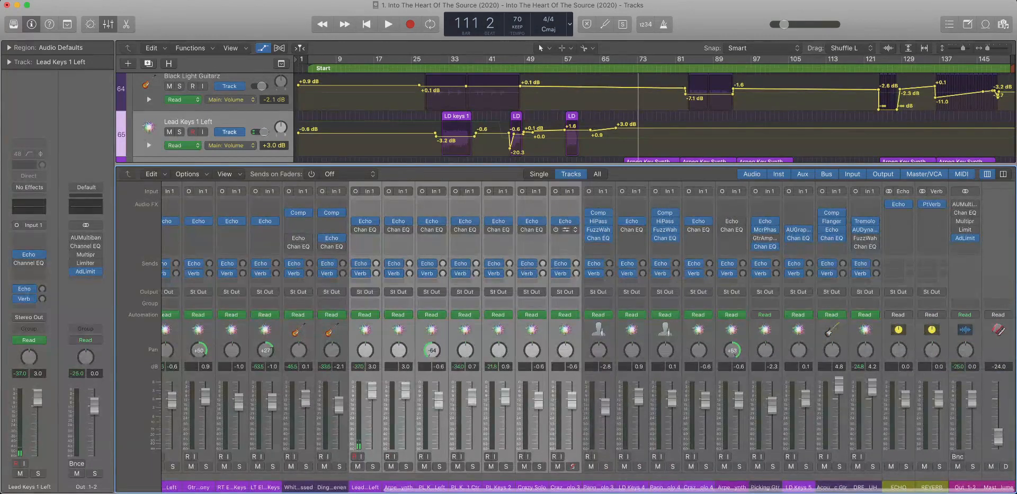
{"action": "left_click", "coordinate": [576, 230]}
{"action": "left_click", "coordinate": [615, 241]}
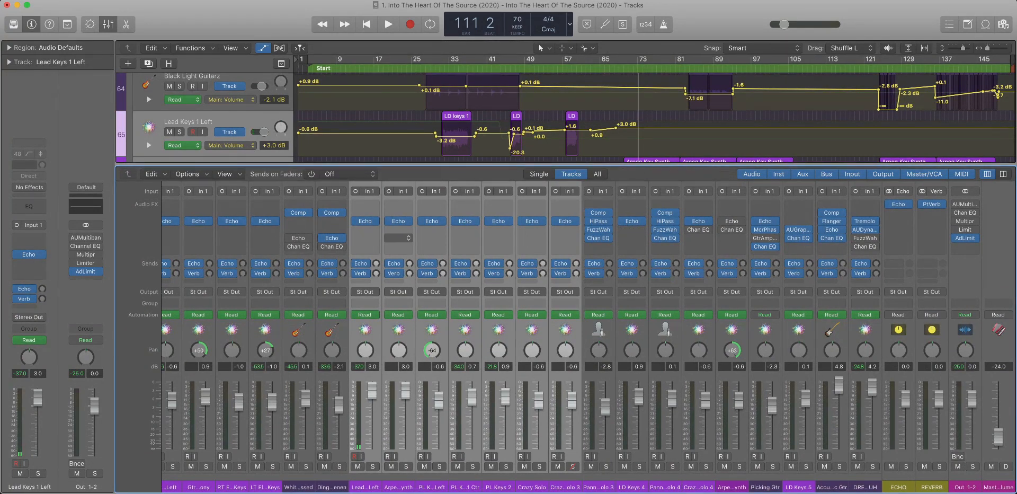
Remove the Channel EQ and Echo plug-ins from the two Black Light Guitarz channels and the Arpeggiated Synth channel.
{"action": "left_click", "coordinate": [332, 252]}
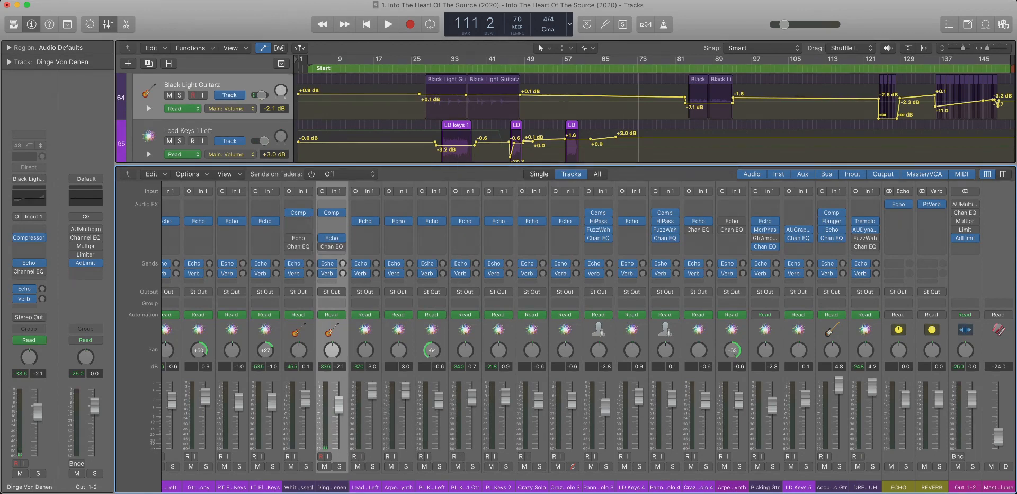
{"action": "left_click", "coordinate": [299, 253], "text": "shift"}
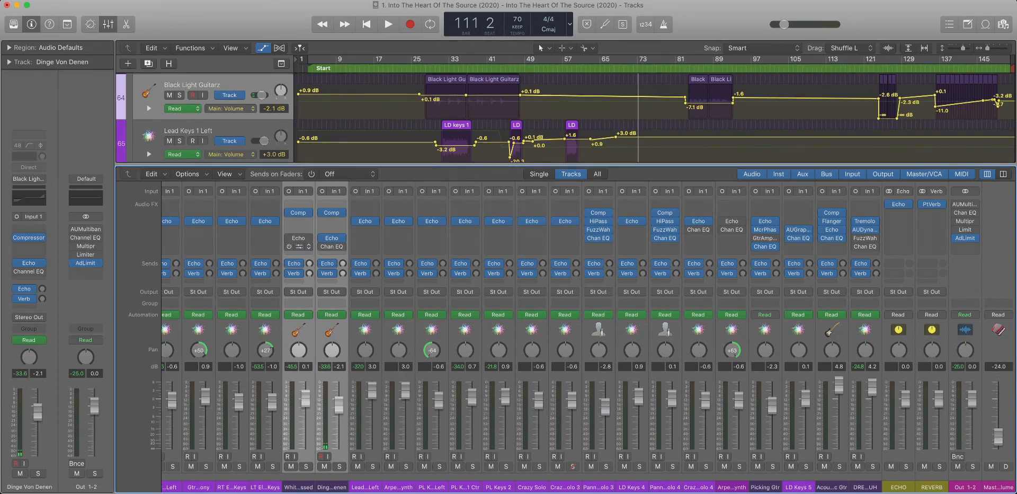
{"action": "left_click", "coordinate": [309, 246]}
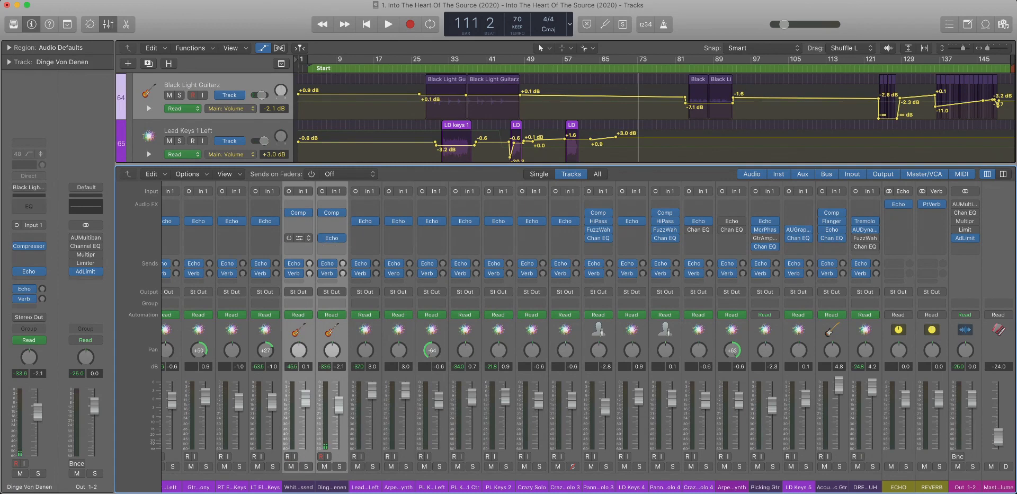
{"action": "left_click", "coordinate": [309, 238]}
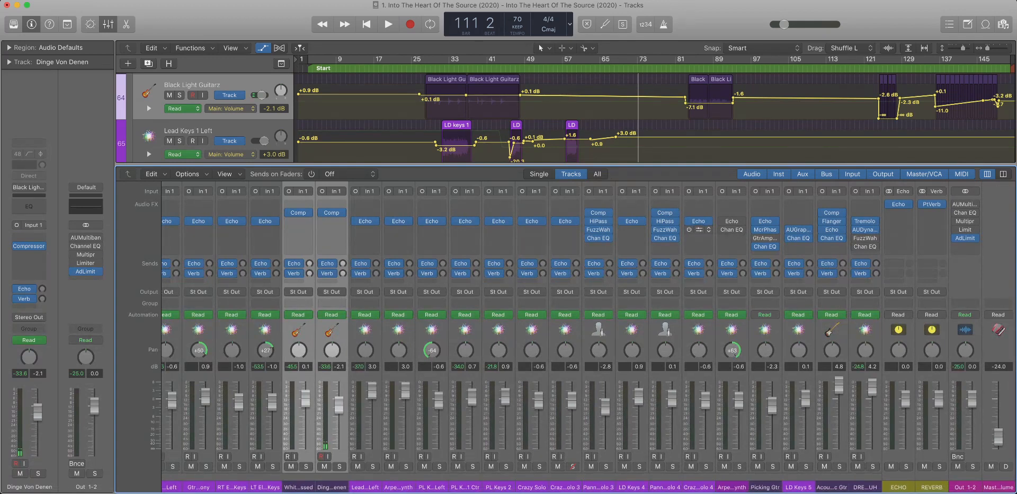
{"action": "left_click", "coordinate": [740, 230]}
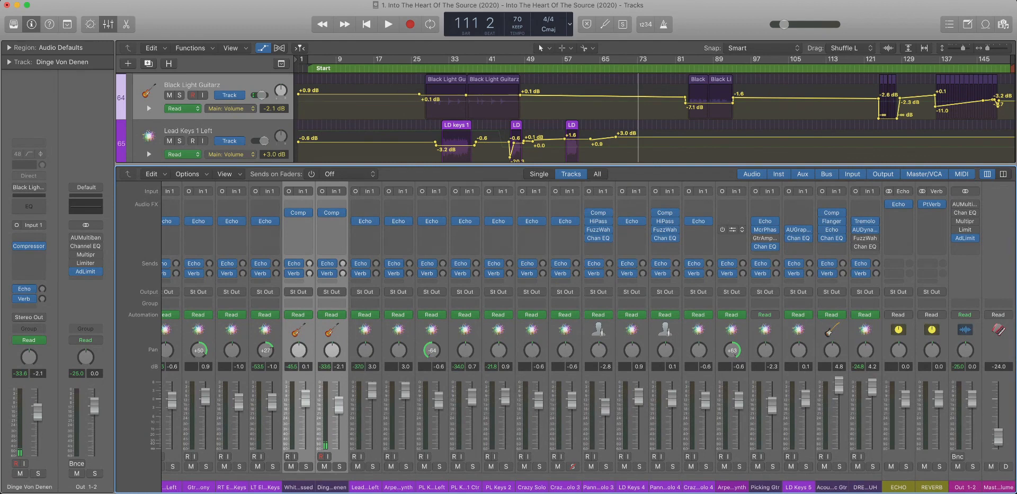
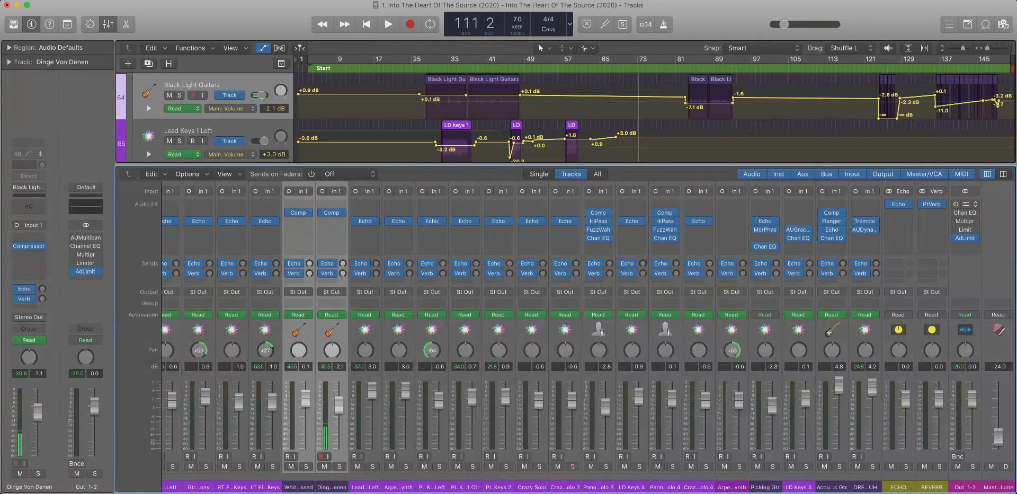
Remove the AUMultiband, Channel EQ, Multipressor and Limiter from the Out 1-2 channel, keeping only the Adaptive Limiter.
{"action": "left_click", "coordinate": [975, 205]}
{"action": "left_click", "coordinate": [974, 212]}
{"action": "left_click", "coordinate": [976, 212]}
{"action": "left_click", "coordinate": [974, 221]}
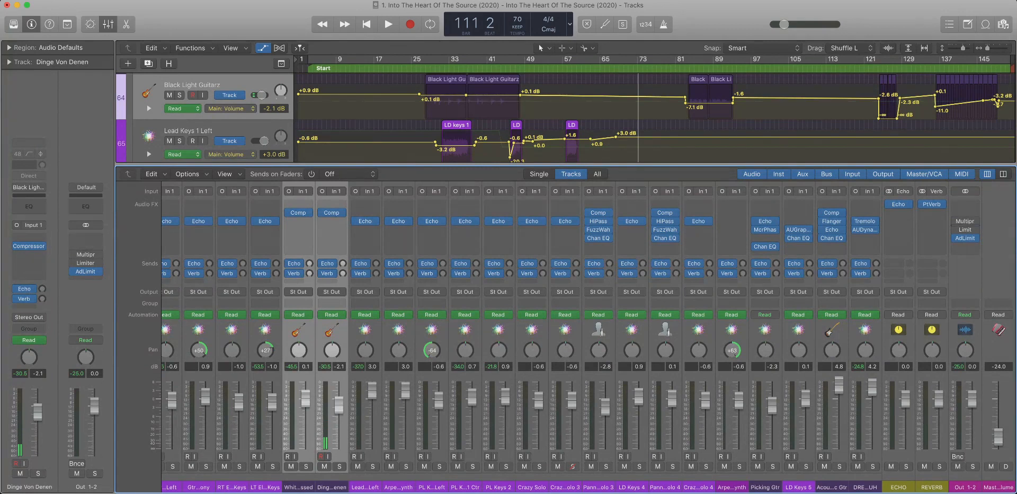
{"action": "left_click", "coordinate": [975, 221]}
{"action": "left_click", "coordinate": [974, 229]}
{"action": "left_click", "coordinate": [975, 229]}
{"action": "left_click", "coordinate": [974, 237]}
Collapse the MELODIC stack and close the mixer.
{"action": "scroll", "coordinate": [588, 334], "scroll_direction": "left", "scroll_amount": 10}
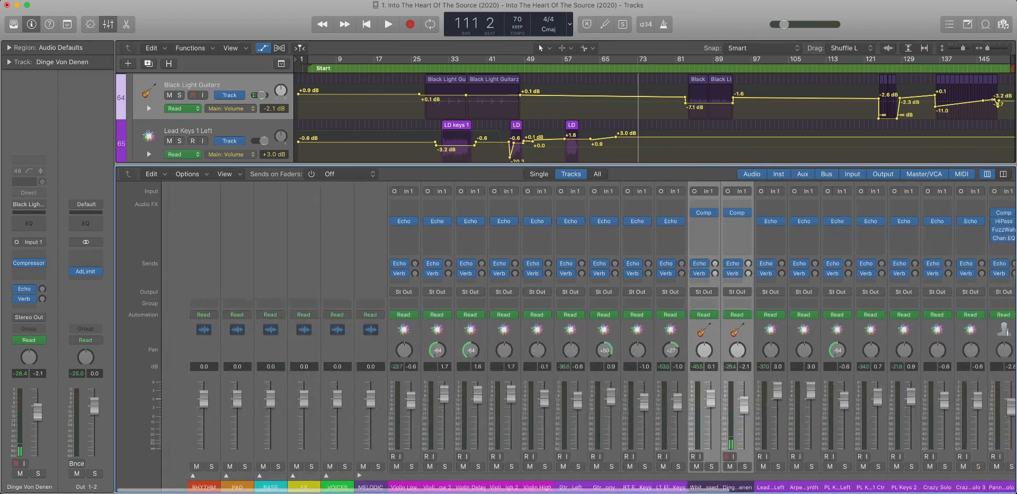
{"action": "left_click", "coordinate": [333, 475]}
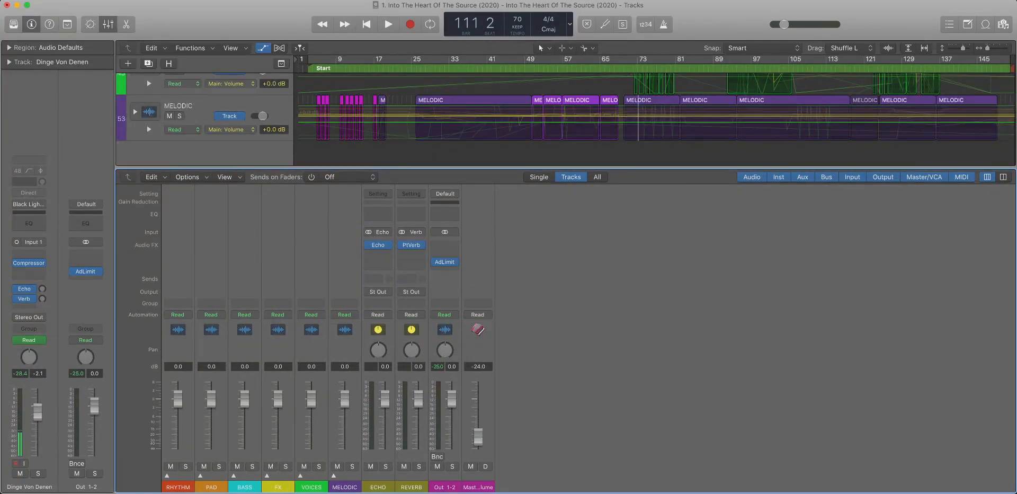
{"action": "key", "text": "x"}
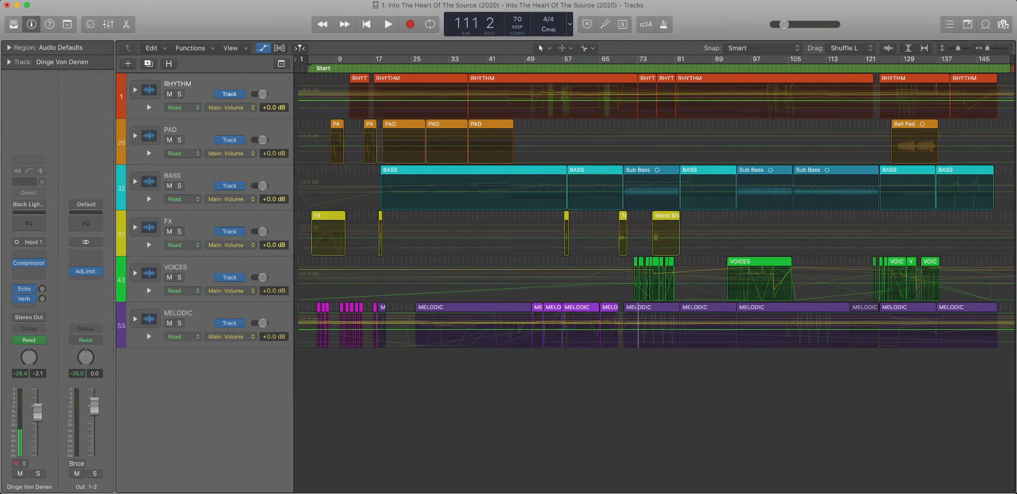
Expand the RHYTHM stack and delete the Kick track's redundant volume automation points, keeping the +6.0 spike near bar 137.
{"action": "left_click", "coordinate": [135, 90]}
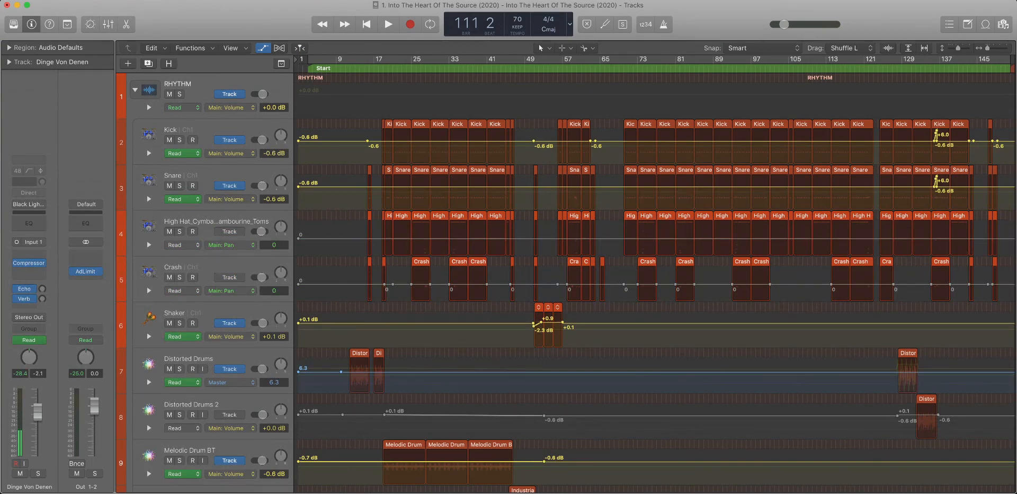
{"action": "left_click", "coordinate": [149, 135]}
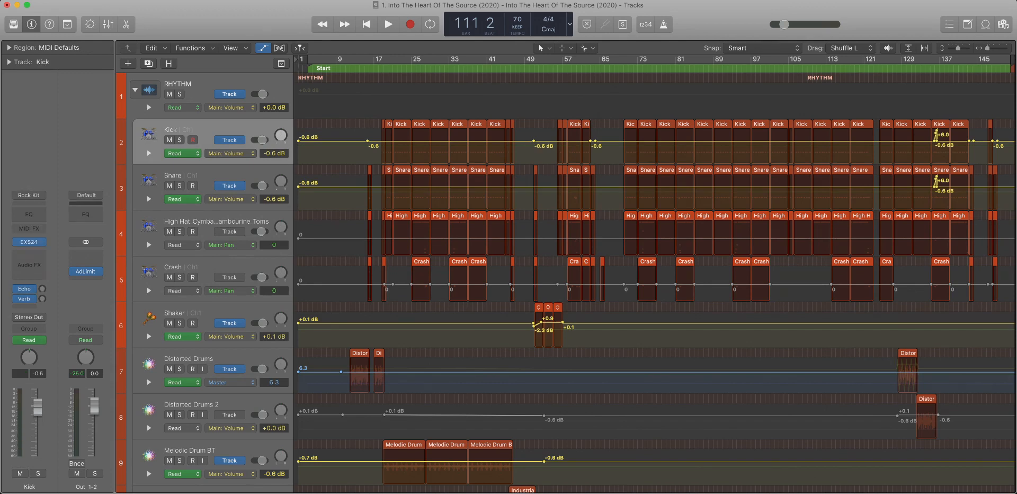
{"action": "left_click_drag", "start_coordinate": [615, 135], "coordinate": [337, 149]}
{"action": "key", "text": "Delete"}
{"action": "scroll", "coordinate": [655, 273], "scroll_direction": "right", "scroll_amount": 2}
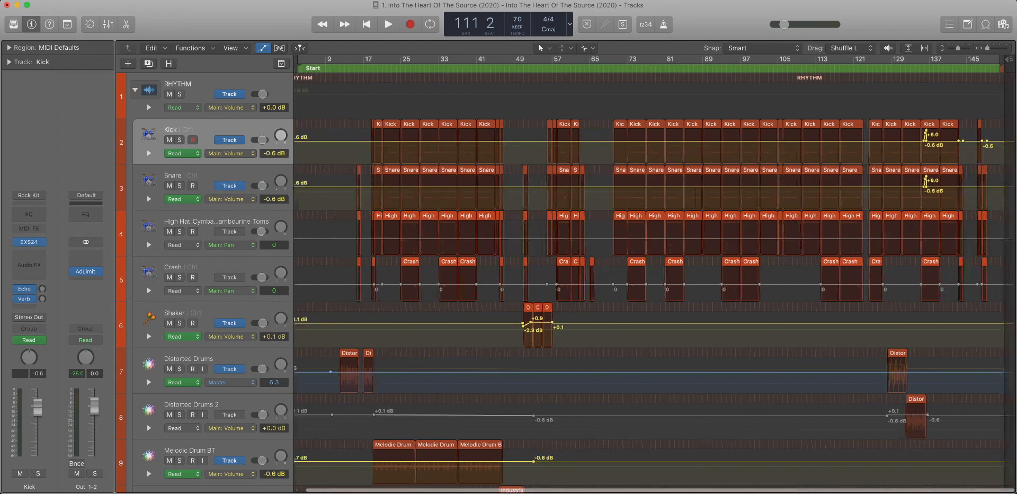
{"action": "key", "text": "Delete"}
{"action": "scroll", "coordinate": [652, 276], "scroll_direction": "left", "scroll_amount": 1}
{"action": "scroll", "coordinate": [652, 276], "scroll_direction": "right", "scroll_amount": 1}
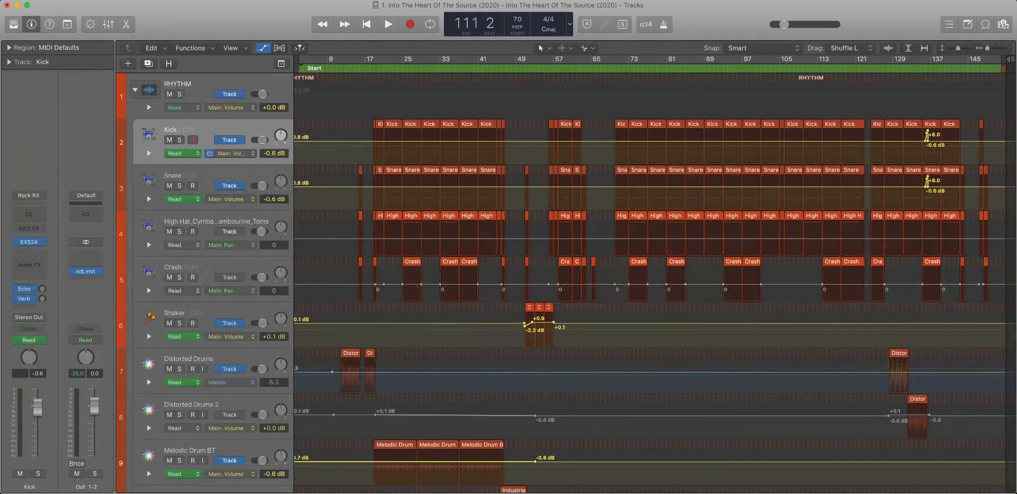
Show the Kick track's pan automation and delete all of it.
{"action": "left_click", "coordinate": [233, 154]}
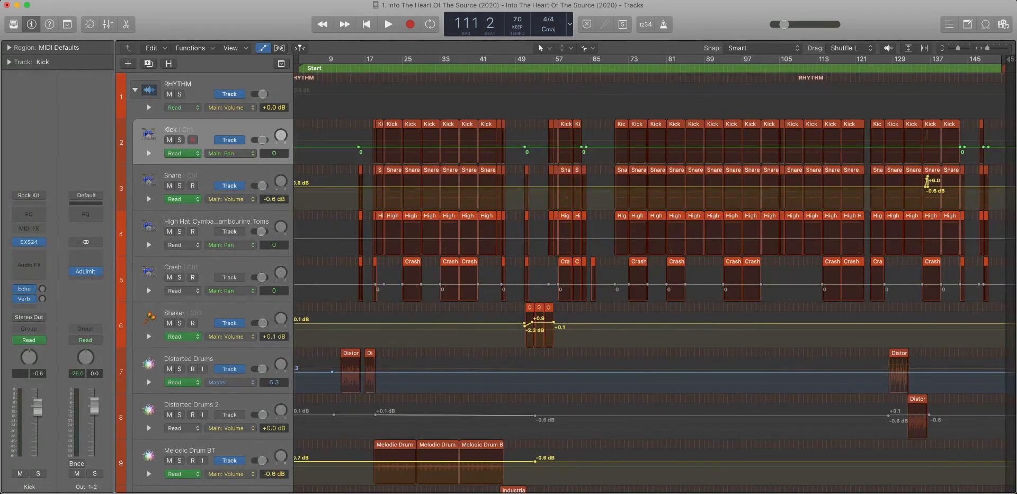
{"action": "scroll", "coordinate": [655, 273], "scroll_direction": "left", "scroll_amount": 1}
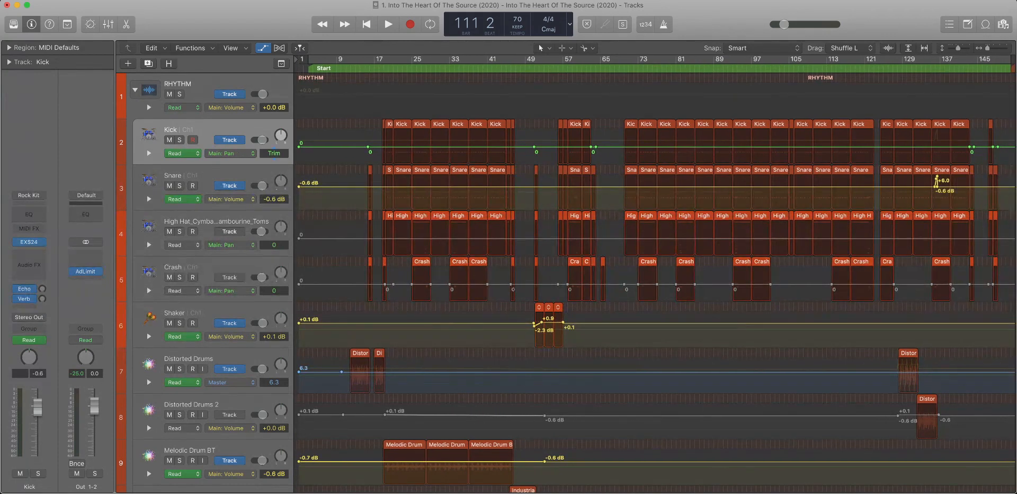
{"action": "left_click", "coordinate": [274, 153]}
{"action": "key", "text": "Delete"}
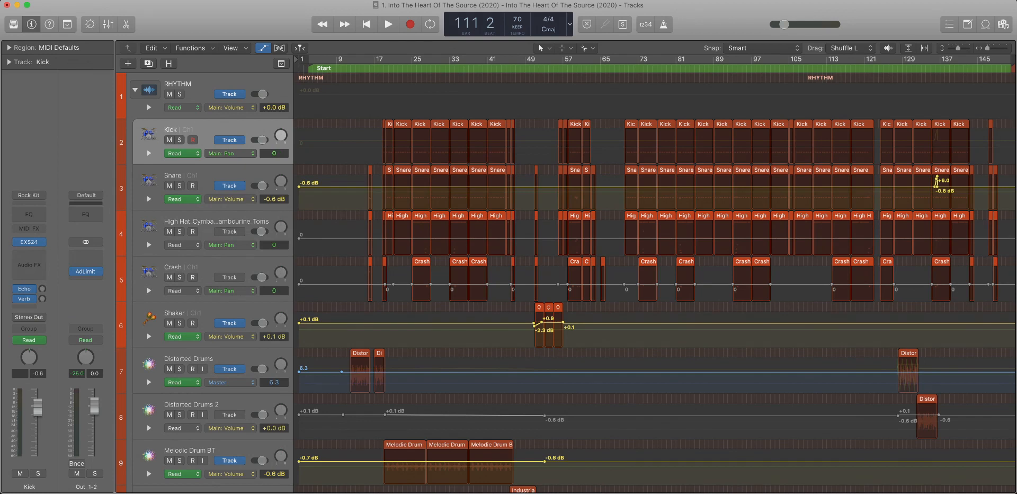
Show the Snare track's pan automation and delete it.
{"action": "left_click", "coordinate": [222, 176]}
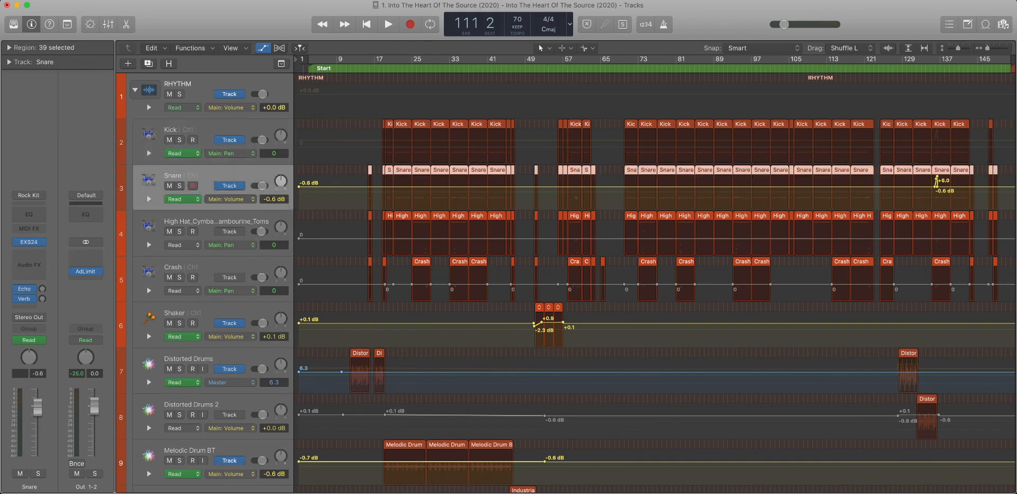
{"action": "left_click", "coordinate": [231, 207]}
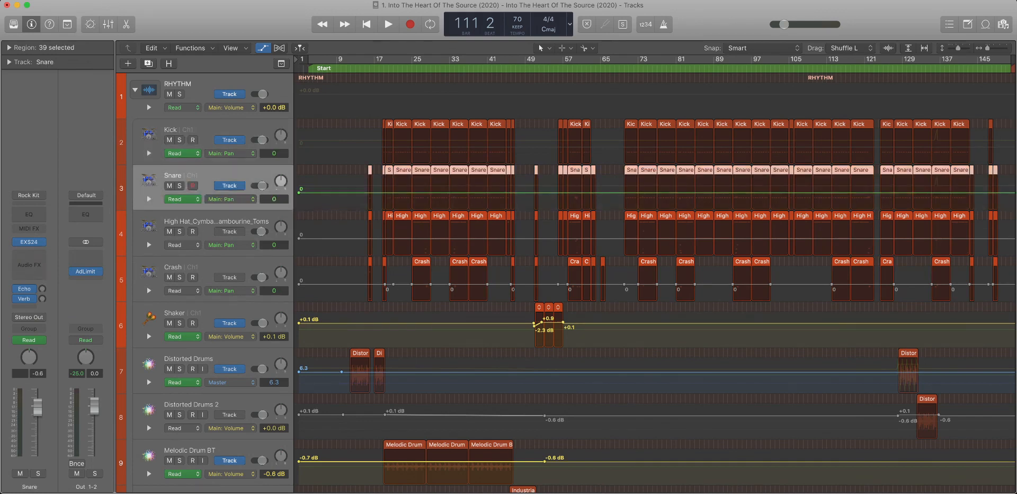
{"action": "left_click", "coordinate": [274, 199]}
{"action": "key", "text": "Delete"}
Enable automation on the High Hat, Cymbals, Tambourine and Toms track and delete its pan automation.
{"action": "left_click", "coordinate": [233, 222]}
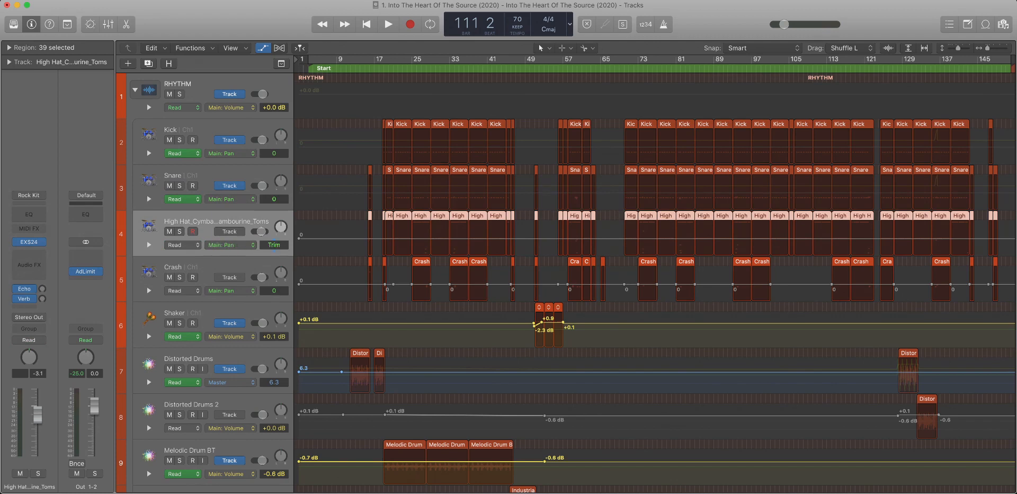
{"action": "left_click", "coordinate": [274, 244]}
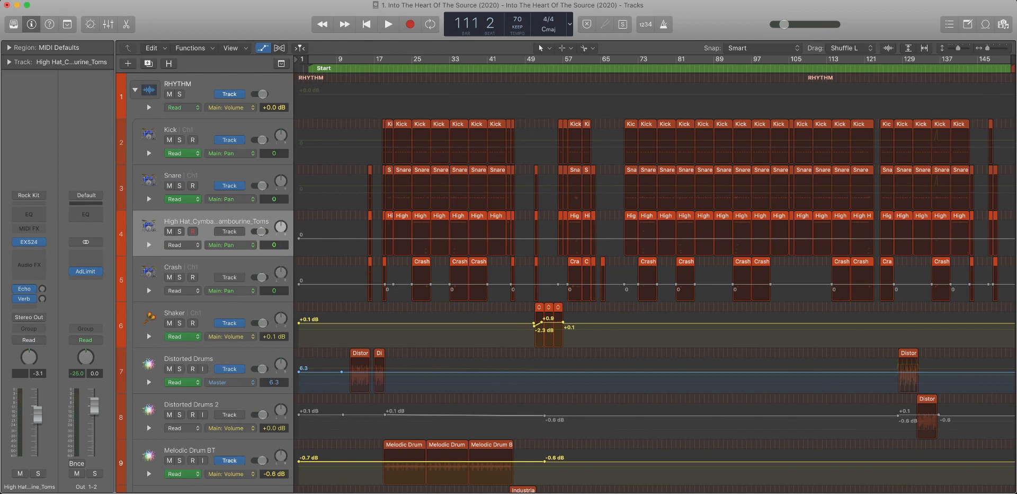
{"action": "left_click", "coordinate": [216, 222]}
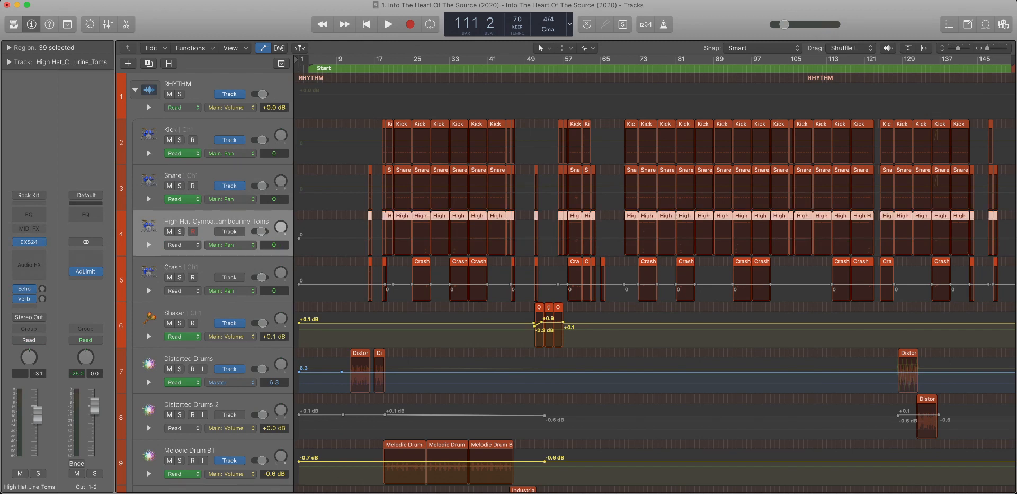
{"action": "left_click", "coordinate": [230, 232]}
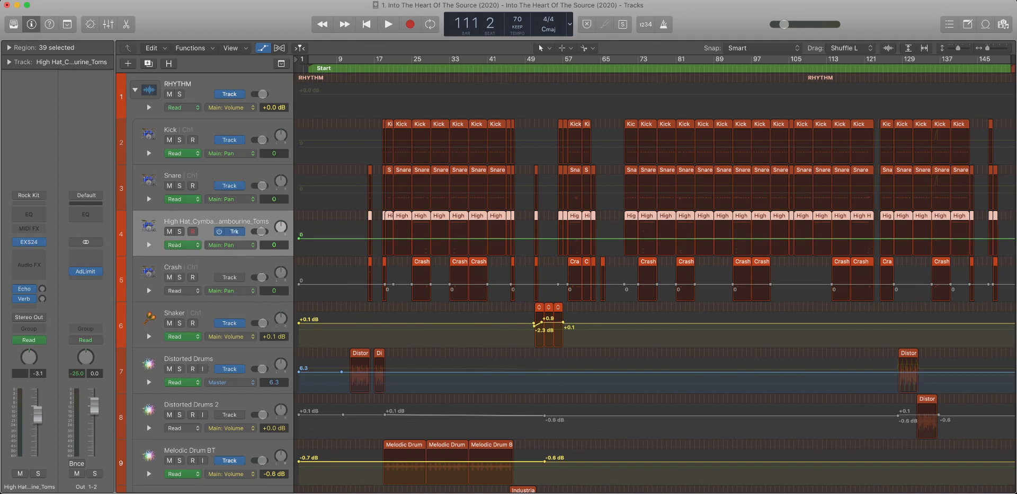
{"action": "left_click", "coordinate": [299, 238]}
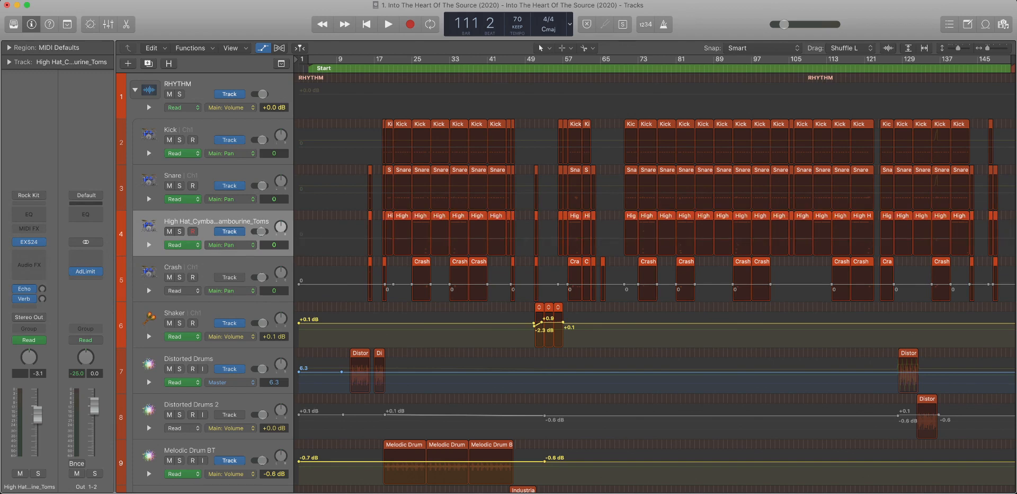
Enable automation on the Crash track and delete all of its pan automation points.
{"action": "left_click", "coordinate": [230, 277]}
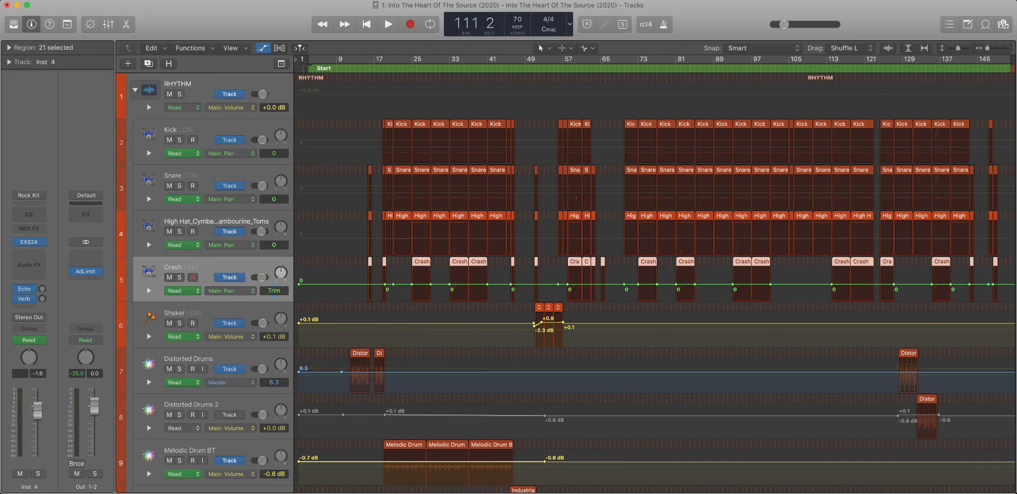
{"action": "left_click", "coordinate": [274, 290]}
{"action": "key", "text": "Delete"}
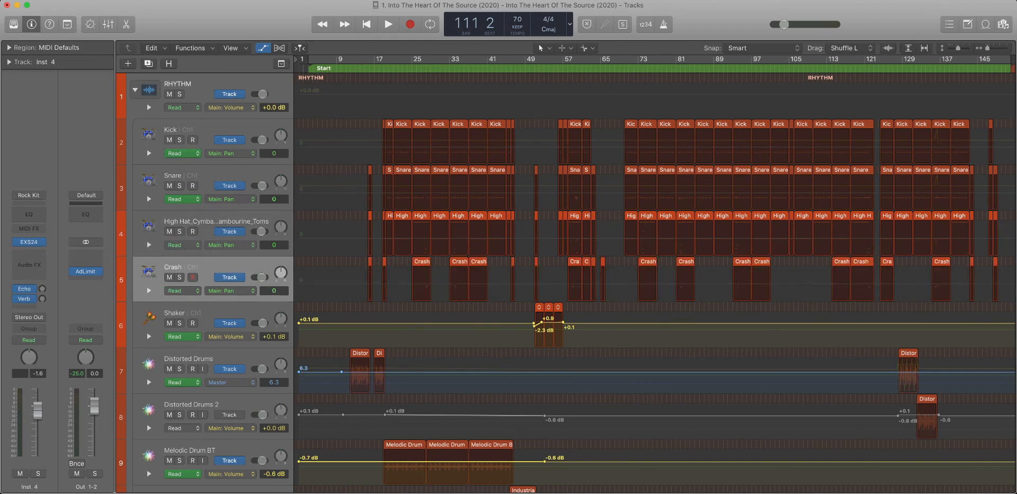
{"action": "scroll", "coordinate": [995, 212], "scroll_direction": "down", "scroll_amount": 5}
{"action": "left_click", "coordinate": [996, 201]}
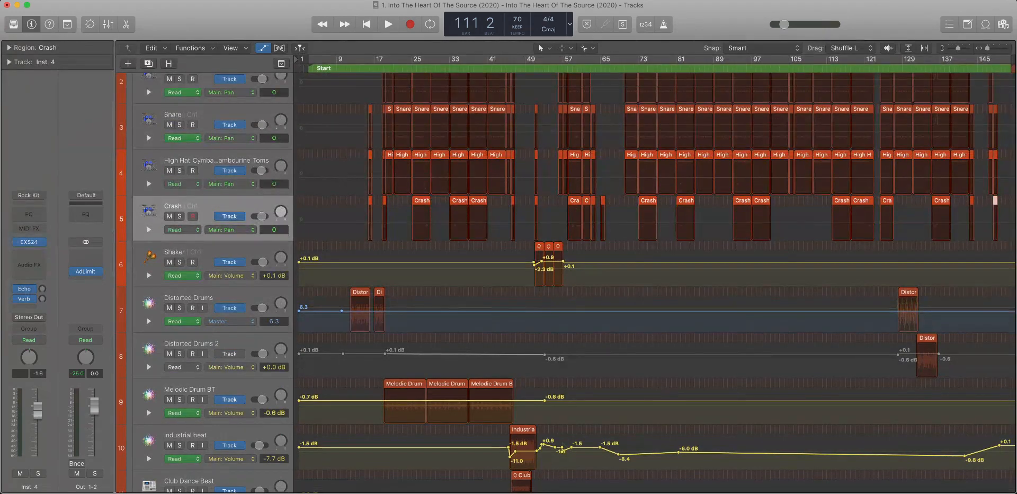
Delete the Shaker's volume automation point just before bar 51 and lower its starting level to -2.3 dB.
{"action": "left_click", "coordinate": [206, 257]}
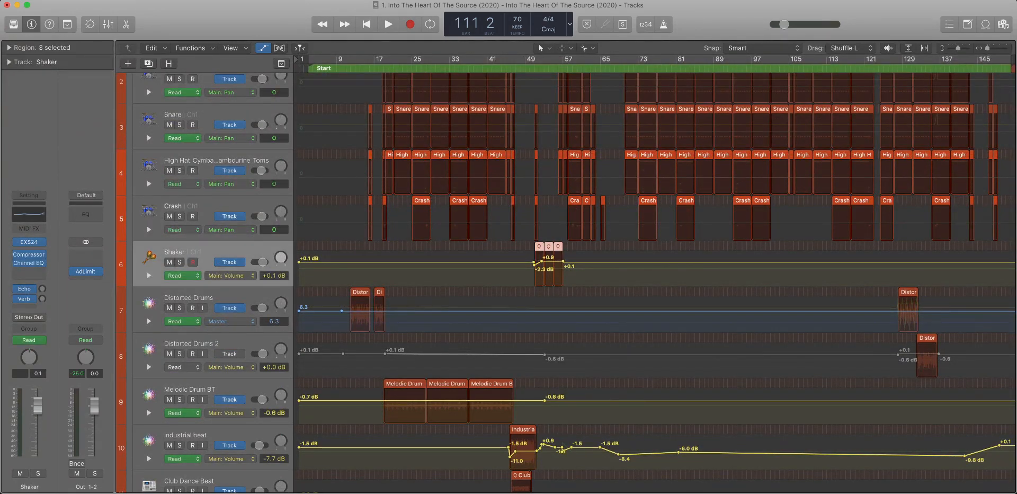
{"action": "key", "text": "z"}
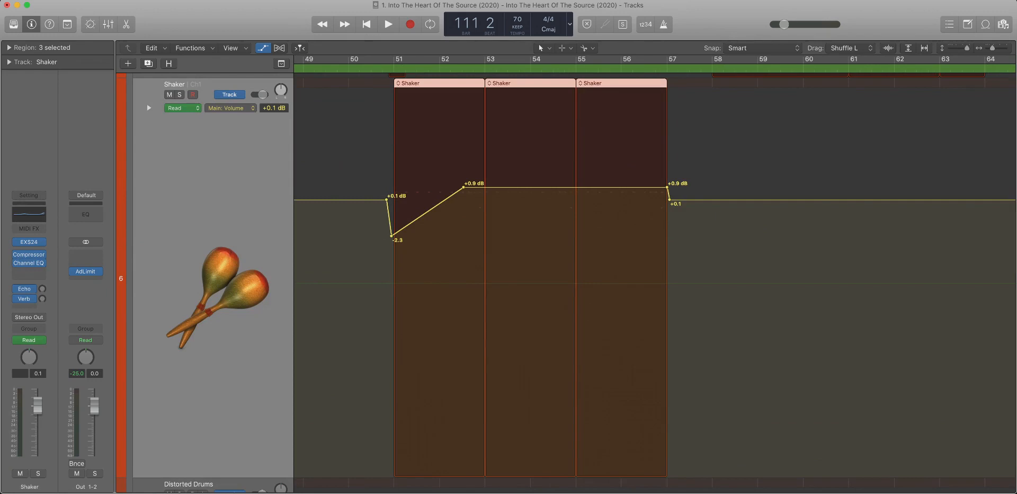
{"action": "left_click", "coordinate": [386, 199]}
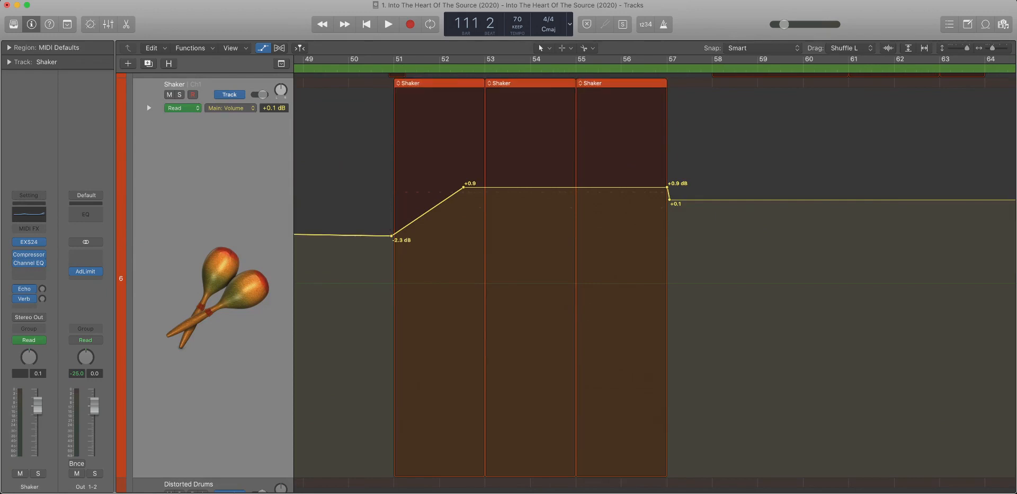
{"action": "key", "text": "z"}
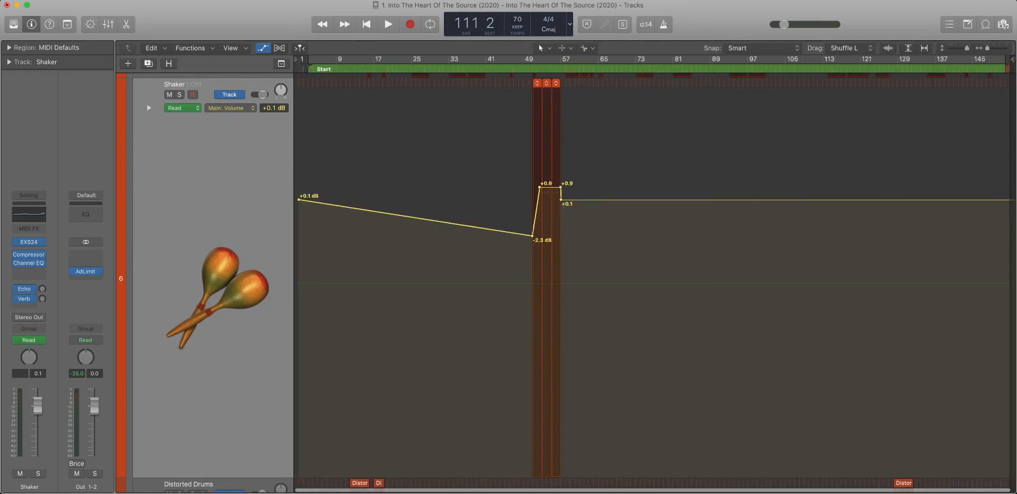
{"action": "left_click_drag", "start_coordinate": [499, 279], "coordinate": [681, 164]}
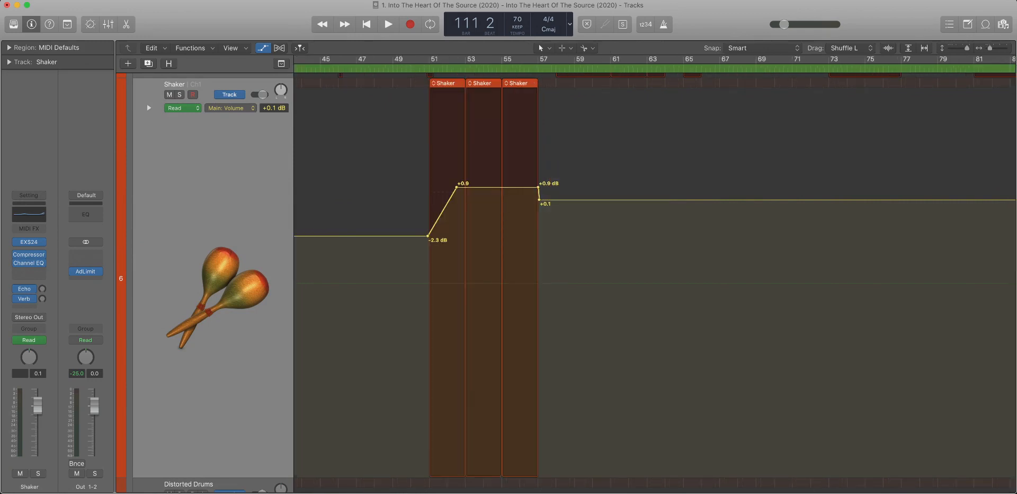
Solo the three Shaker regions and play them to check the volume automation from bar 51 to 57.
{"action": "key", "text": "super+Right"}
{"action": "key", "text": "super+Right"}
{"action": "key", "text": "super+Right"}
{"action": "key", "text": "super+Right"}
{"action": "scroll", "coordinate": [655, 279], "scroll_direction": "right", "scroll_amount": 8}
{"action": "scroll", "coordinate": [655, 280], "scroll_direction": "left", "scroll_amount": 3}
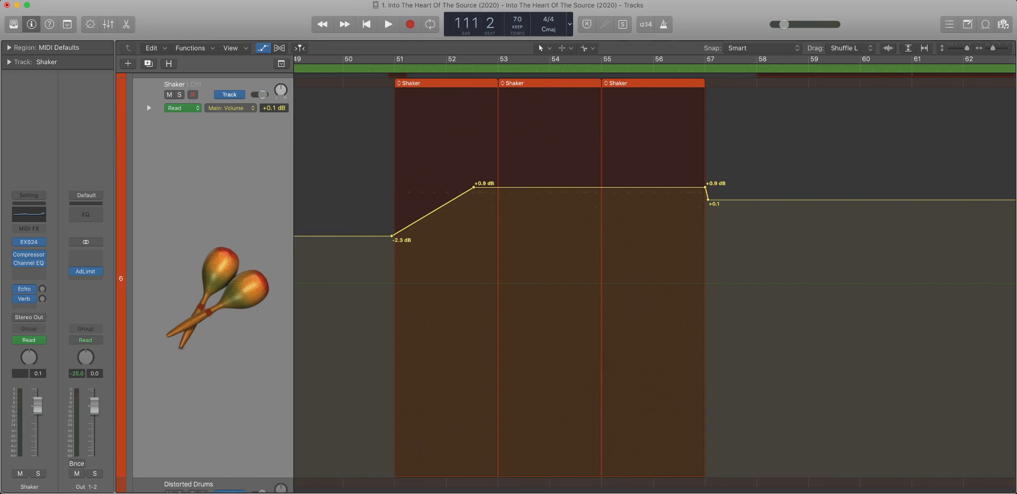
{"action": "key", "text": "ctrl+s"}
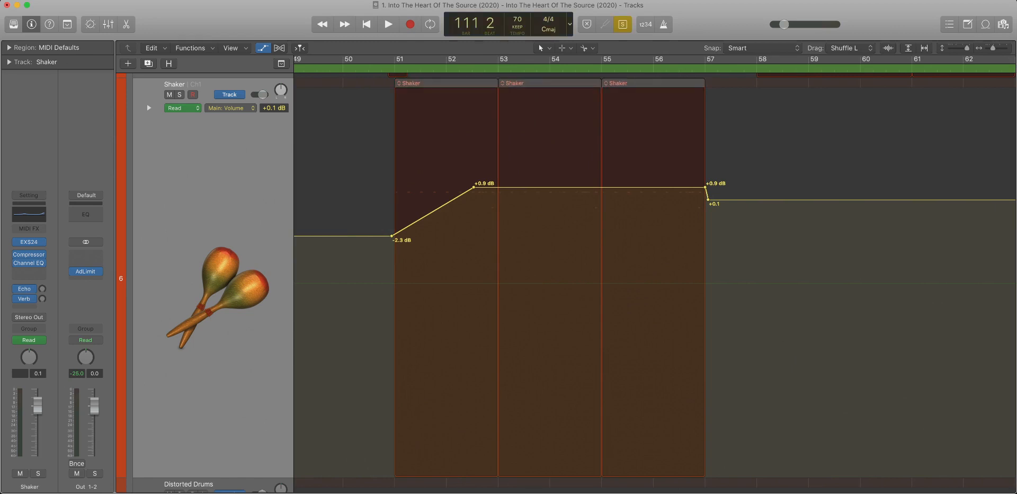
{"action": "left_click", "coordinate": [213, 175]}
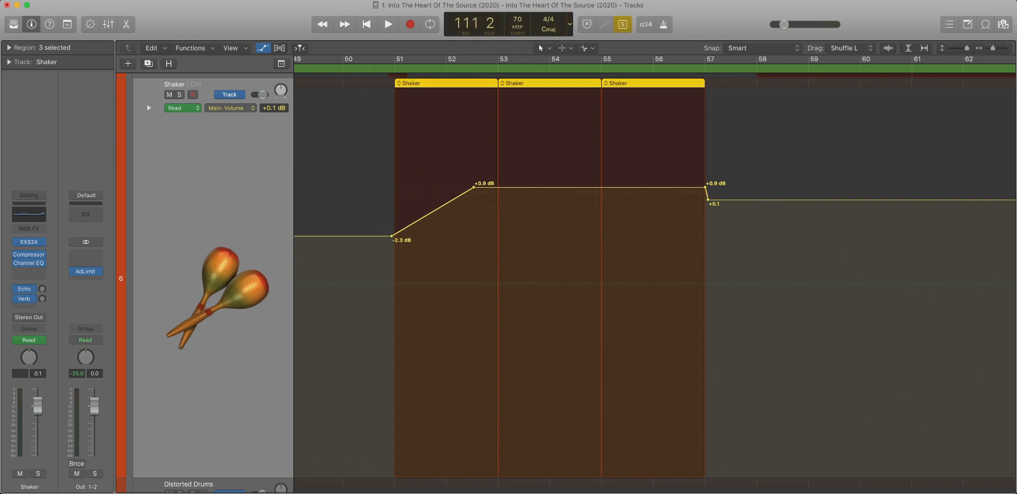
{"action": "key", "text": "shift+space"}
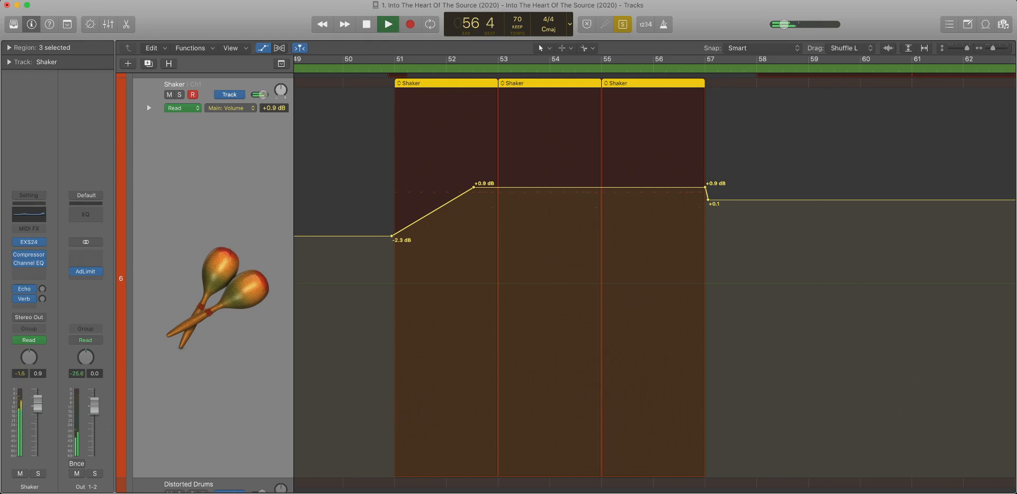
{"action": "key", "text": "space"}
Delete the Shaker's two volume automation points at bar 57 and audition its last region in solo.
{"action": "double_click", "coordinate": [709, 200]}
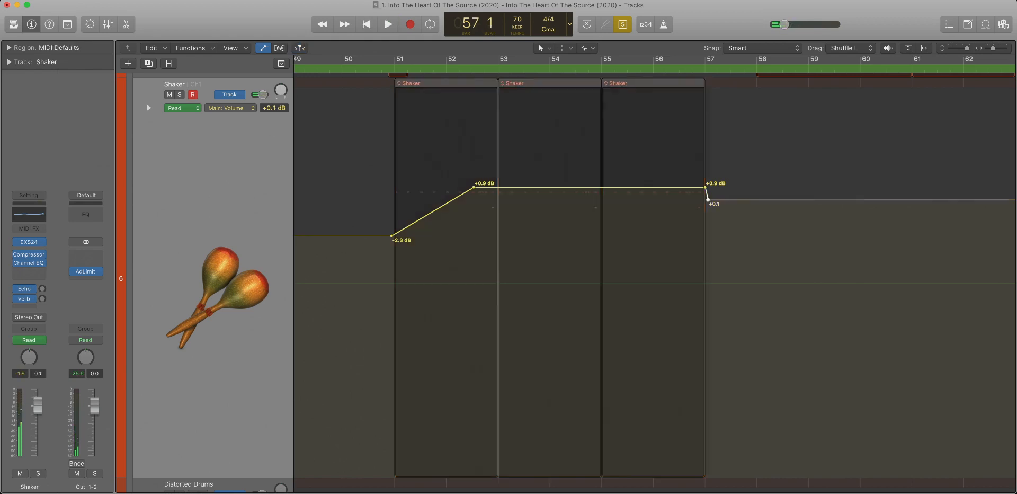
{"action": "double_click", "coordinate": [705, 187]}
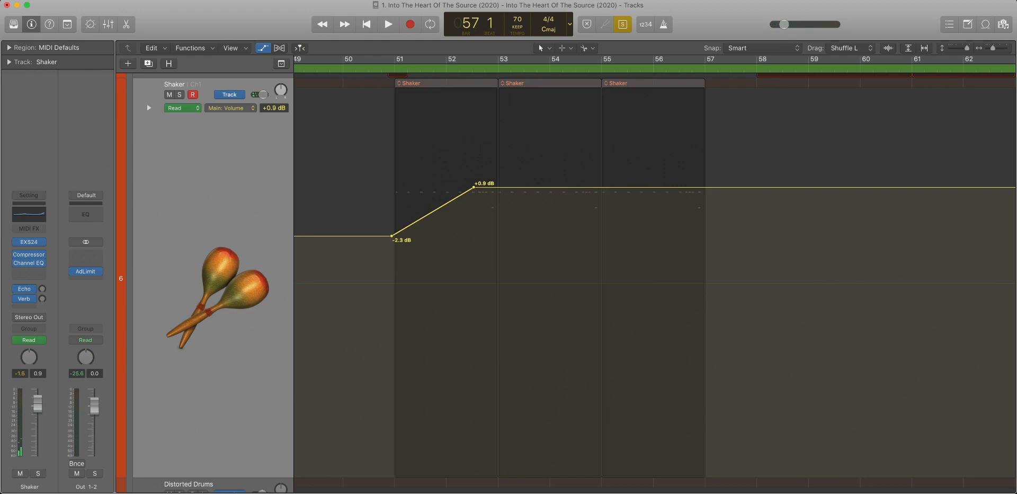
{"action": "left_click", "coordinate": [660, 83]}
{"action": "key", "text": "space"}
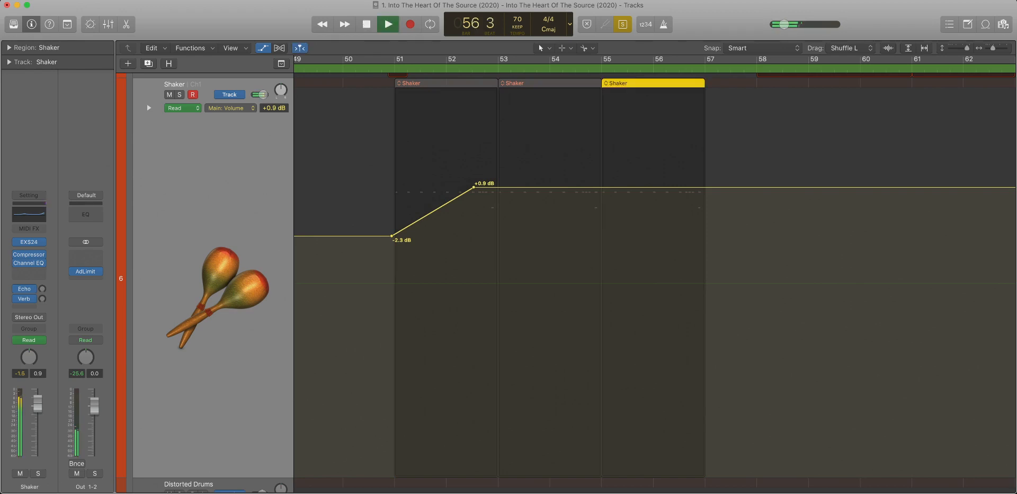
{"action": "key", "text": "space"}
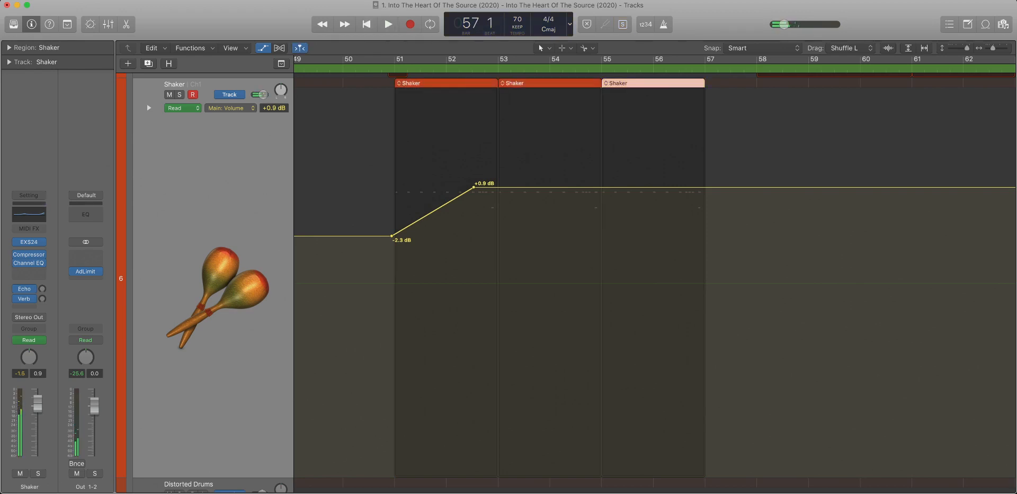
{"action": "key", "text": "super+Left"}
{"action": "key", "text": "super+Left"}
{"action": "key", "text": "super+Left"}
{"action": "key", "text": "super+Left"}
{"action": "key", "text": "super+Left"}
{"action": "key", "text": "super+Up"}
{"action": "key", "text": "super+Up"}
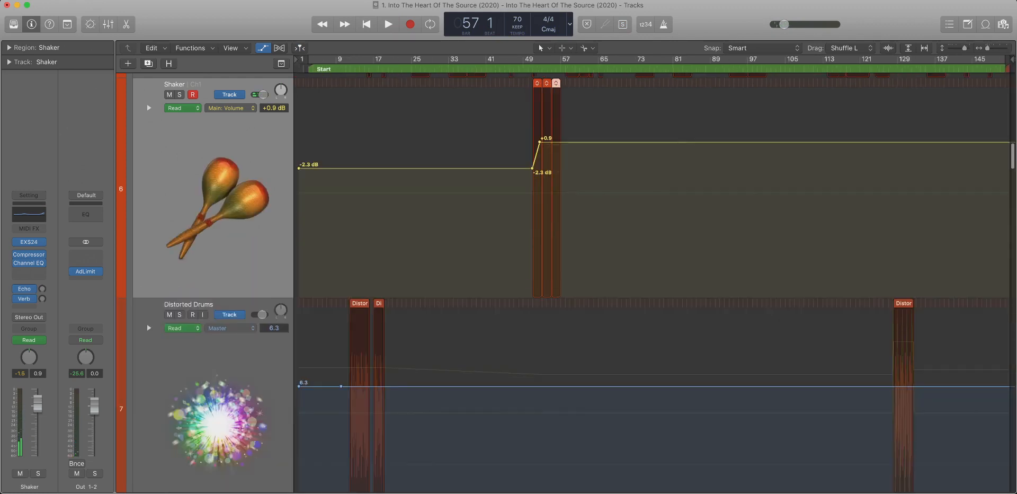
Reduce the track height with automation shown, and delete all Master automation points on the Distorted Drums track.
{"action": "key", "text": "a"}
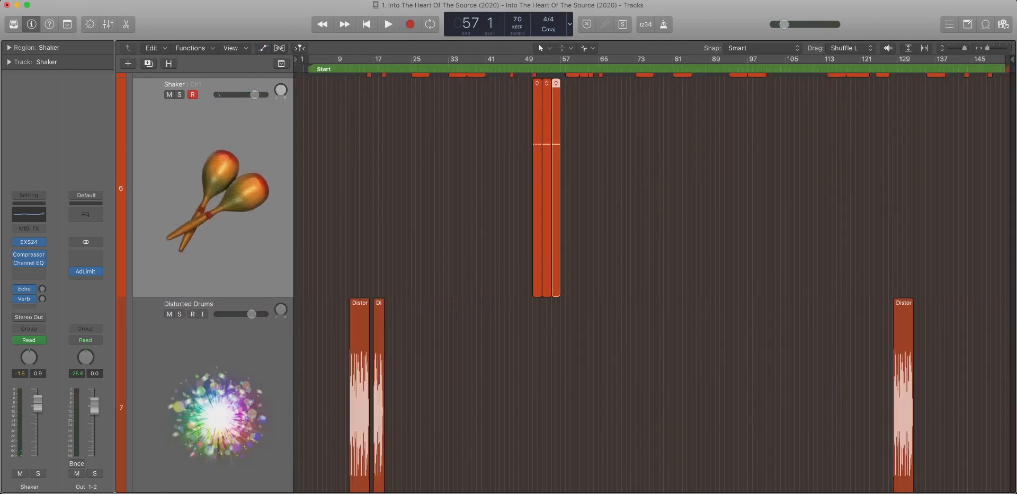
{"action": "key", "text": "super+Up"}
{"action": "key", "text": "super+Up"}
{"action": "key", "text": "a"}
{"action": "key", "text": "a"}
{"action": "key", "text": "a"}
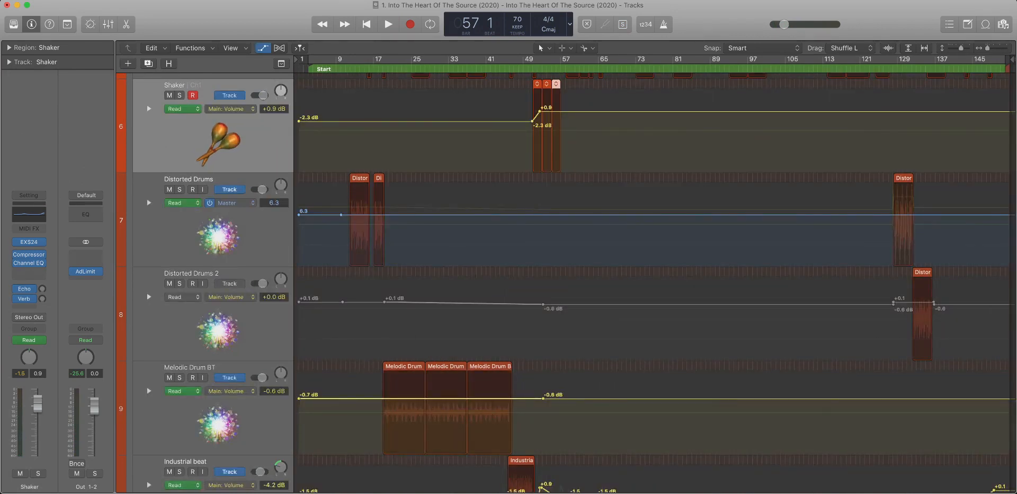
{"action": "left_click", "coordinate": [232, 215]}
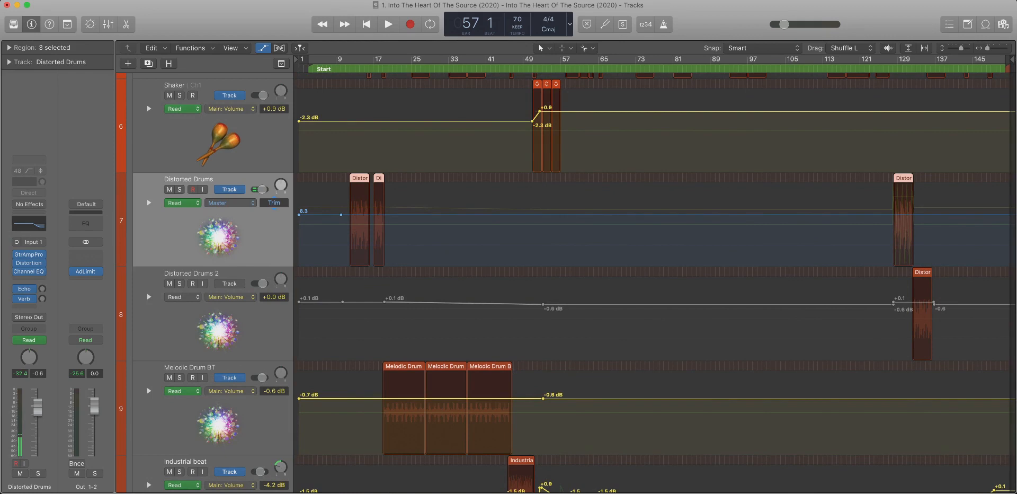
{"action": "left_click", "coordinate": [274, 203]}
{"action": "scroll", "coordinate": [655, 273], "scroll_direction": "right", "scroll_amount": 2}
{"action": "key", "text": "Delete"}
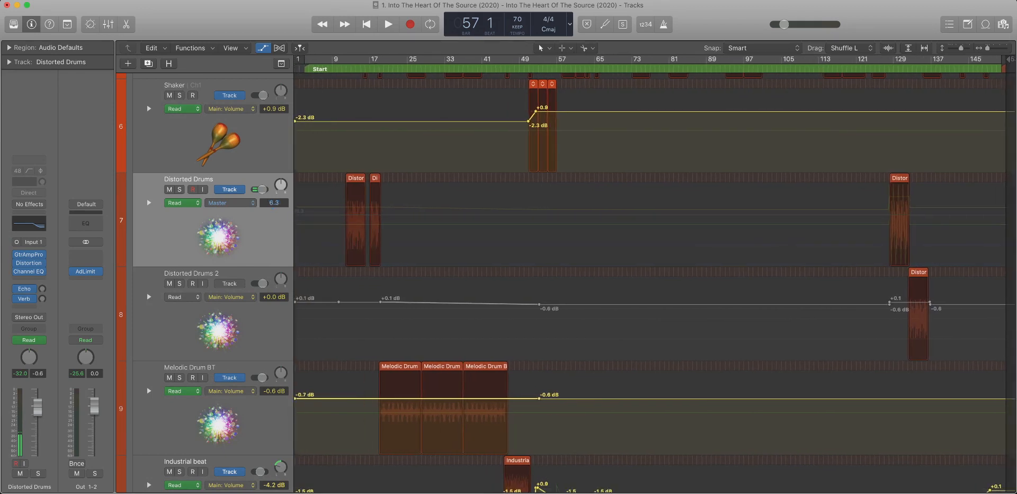
Delete all Gain automation points on the Distorted Drums track.
{"action": "left_click", "coordinate": [231, 203]}
{"action": "scroll", "coordinate": [655, 274], "scroll_direction": "left", "scroll_amount": 1}
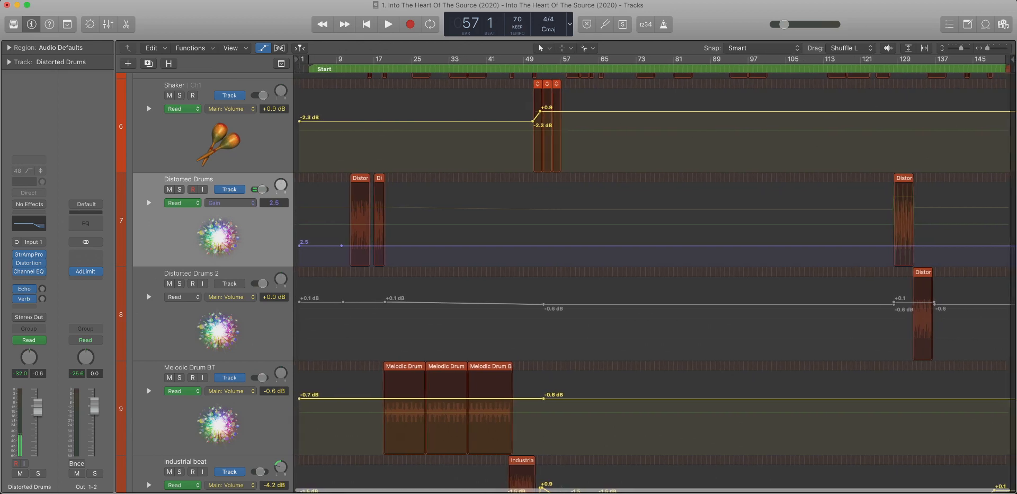
{"action": "key", "text": "Delete"}
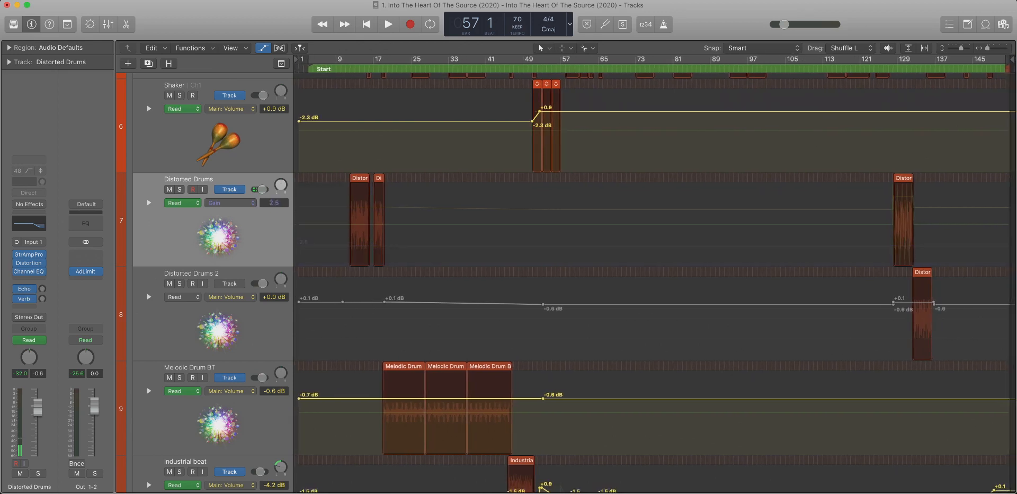
Show Distorted Drums' volume automation and move the -0.6 dB point near bar 52 back to the end of the second region.
{"action": "left_click", "coordinate": [230, 203]}
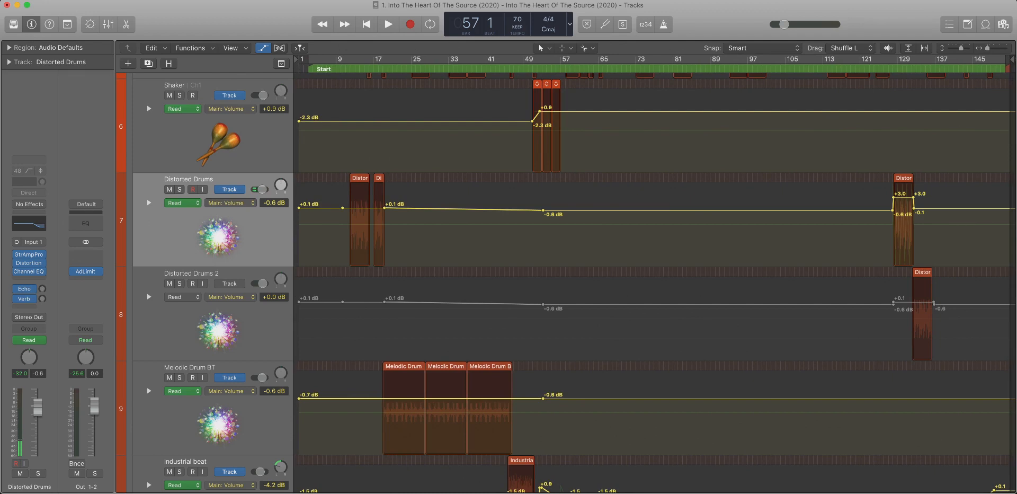
{"action": "left_click_drag", "start_coordinate": [543, 210], "coordinate": [386, 210]}
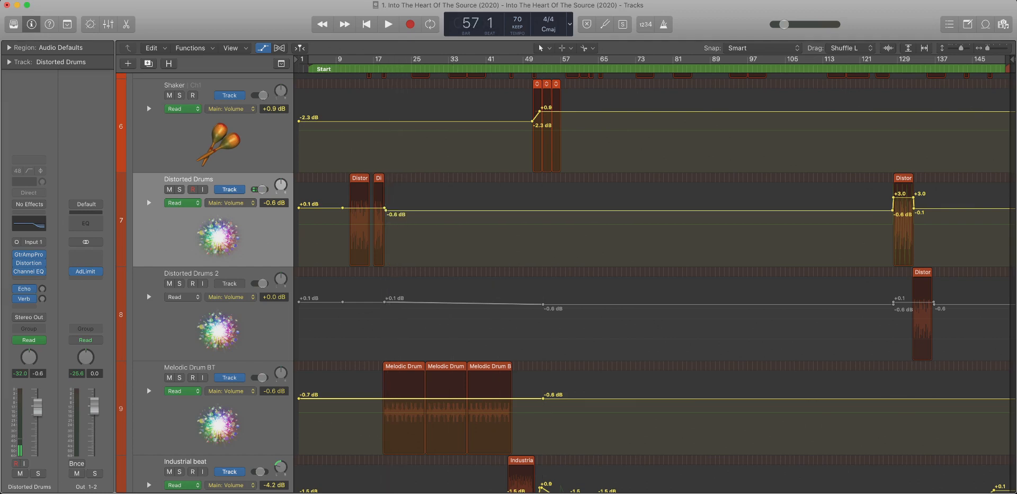
{"action": "scroll", "coordinate": [655, 274], "scroll_direction": "right", "scroll_amount": 1}
{"action": "scroll", "coordinate": [655, 274], "scroll_direction": "left", "scroll_amount": 1}
Compare the pan and volume automation on the Distorted Drums track, especially around its region near bar 129.
{"action": "key", "text": "Down"}
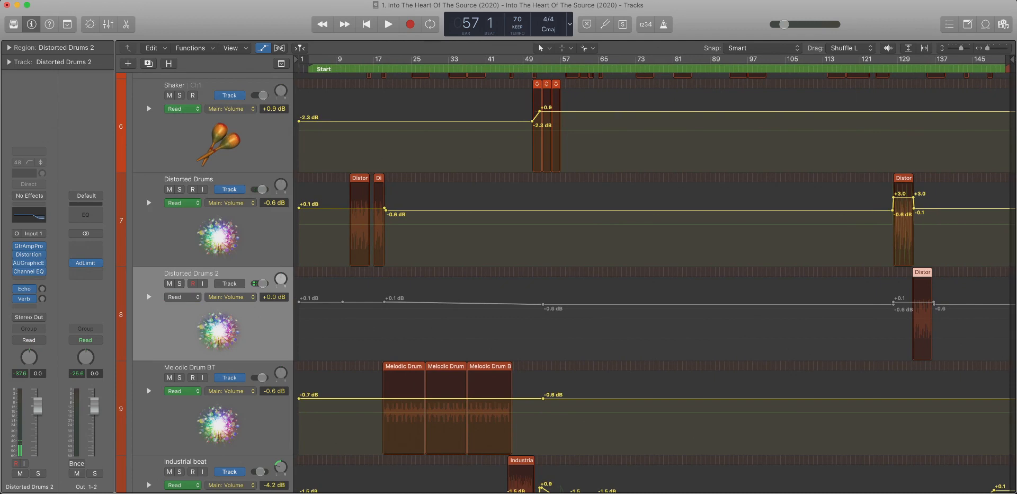
{"action": "scroll", "coordinate": [217, 159], "scroll_direction": "down", "scroll_amount": 3}
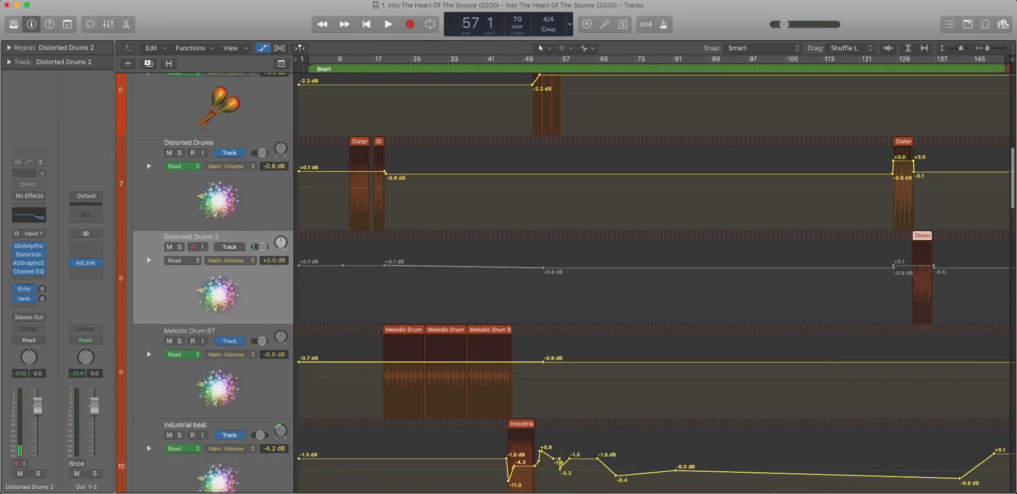
{"action": "left_click", "coordinate": [231, 159]}
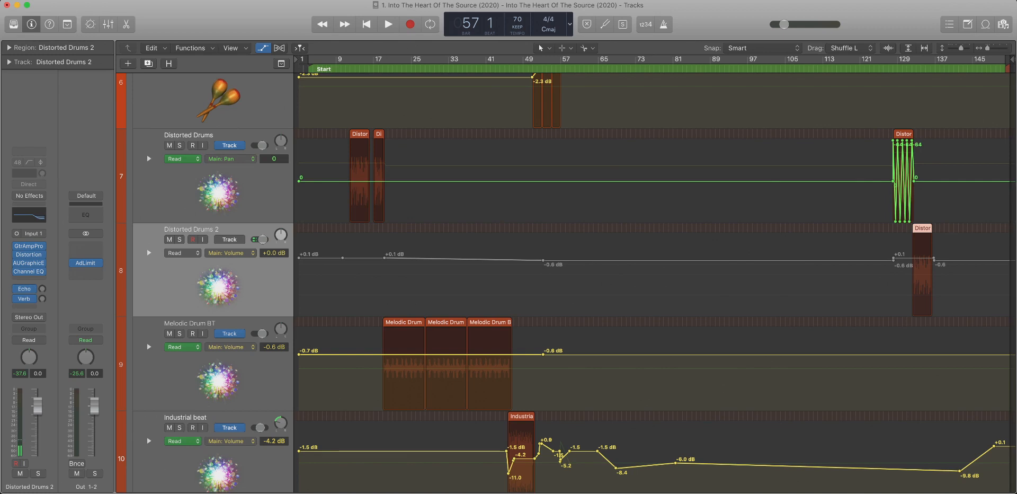
{"action": "left_click", "coordinate": [217, 193]}
{"action": "scroll", "coordinate": [218, 193], "scroll_direction": "up", "scroll_amount": 1}
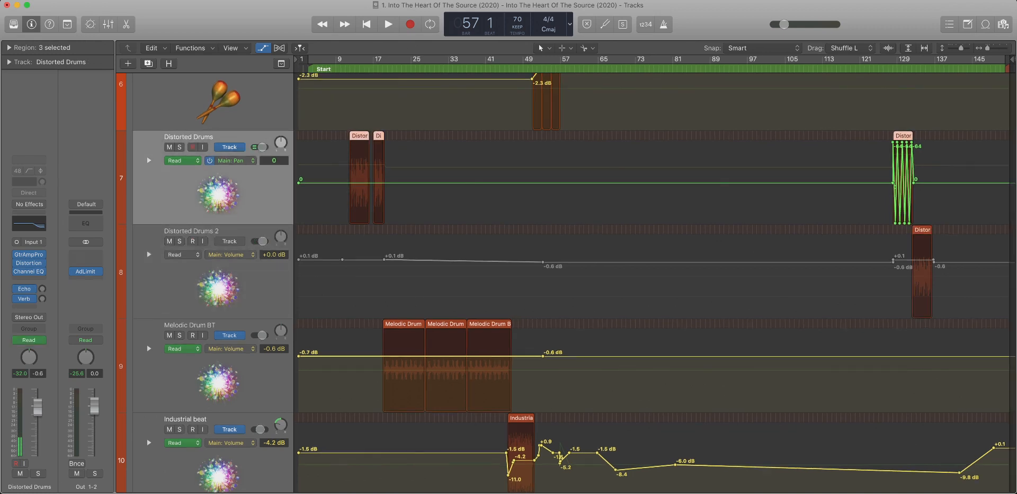
{"action": "left_click", "coordinate": [230, 150]}
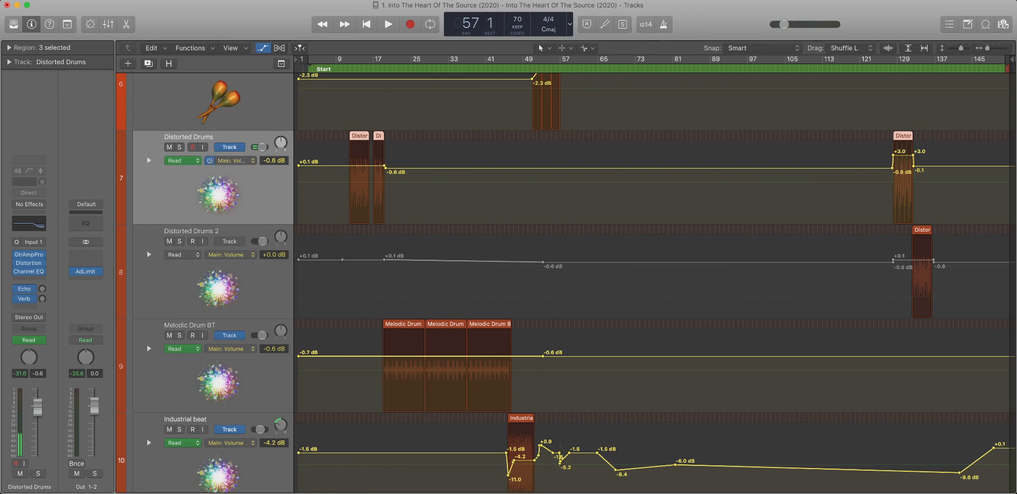
{"action": "left_click", "coordinate": [230, 163]}
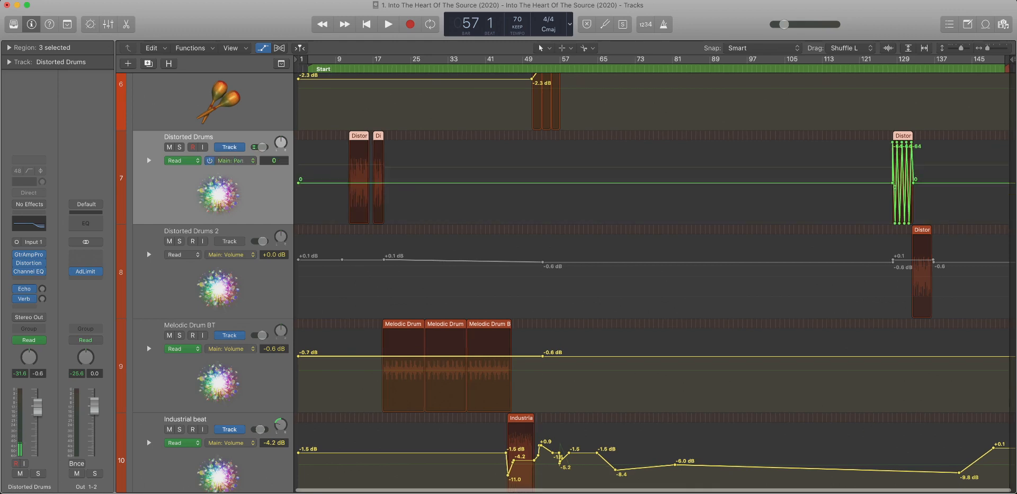
{"action": "left_click", "coordinate": [230, 161]}
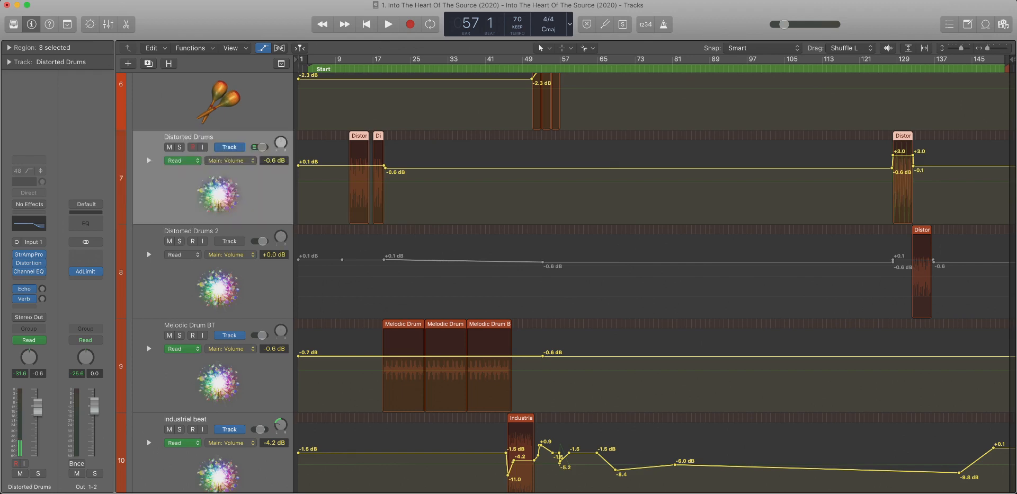
Create a new track with Distorted Drums' duplicate settings and name it Distorted Drums Panned.
{"action": "key", "text": "super+d"}
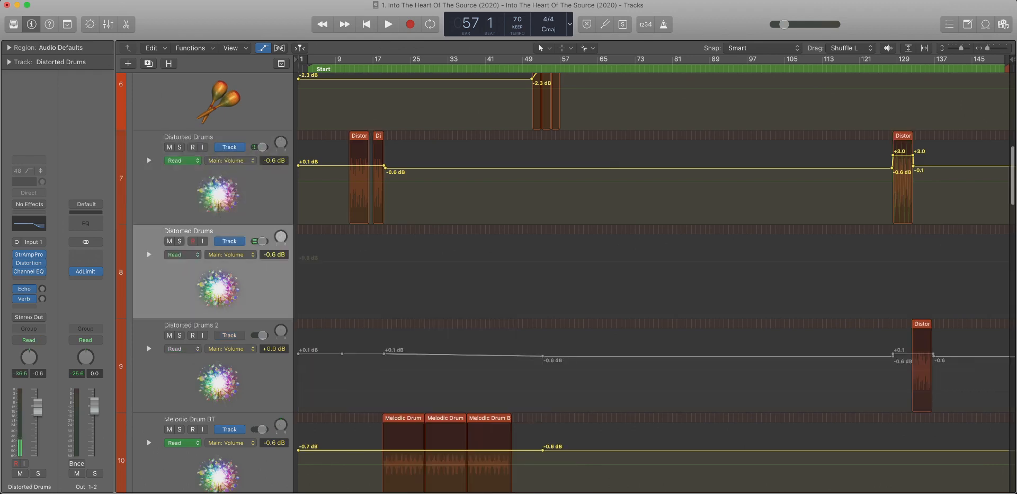
{"action": "key", "text": "shift+Return"}
{"action": "key", "text": "Right"}
{"action": "type", "text": "Panned"}
{"action": "key", "text": "Return"}
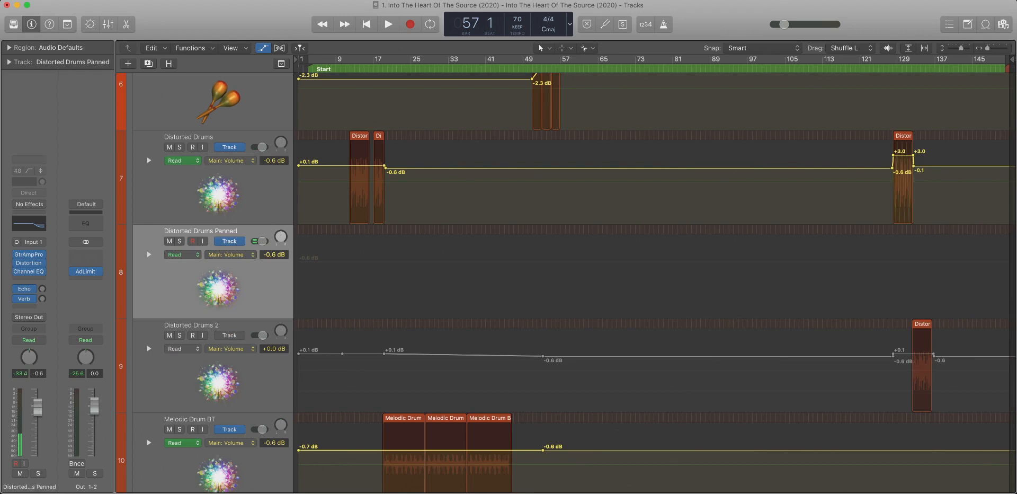
Move the last Distorted Drums region with its automation onto Distorted Drums Panned, and delete that track's volume automation.
{"action": "left_click_drag", "start_coordinate": [903, 137], "coordinate": [903, 230]}
{"action": "key", "text": "Return"}
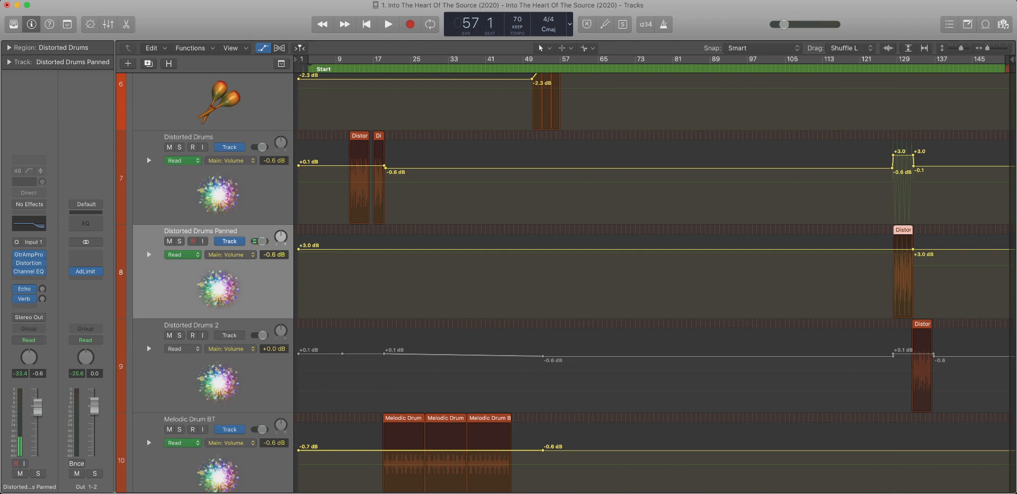
{"action": "left_click", "coordinate": [869, 281]}
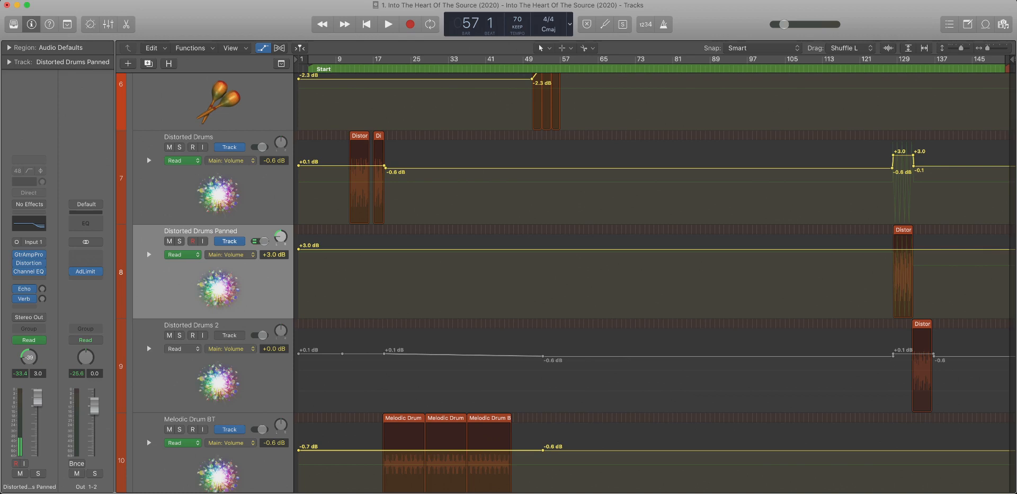
{"action": "key", "text": "ctrl+super+BackSpace"}
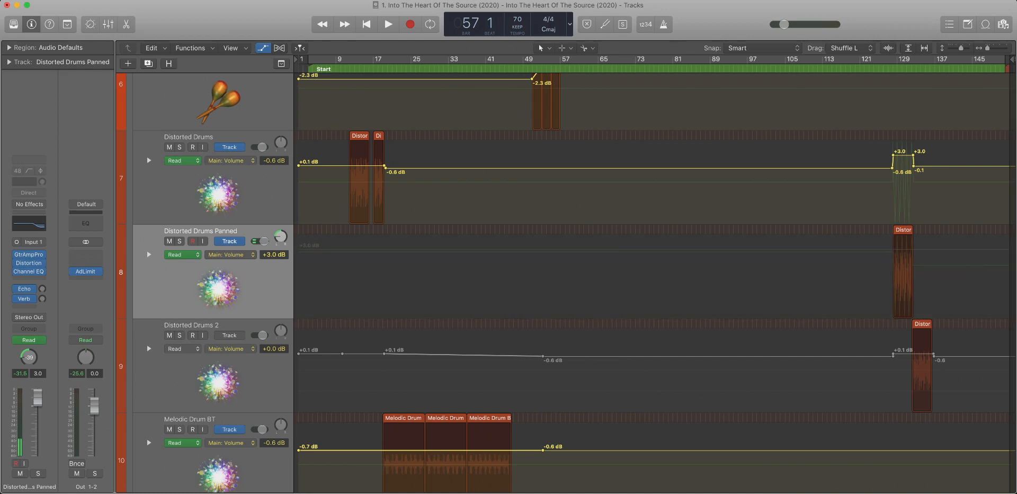
{"action": "left_click", "coordinate": [231, 255]}
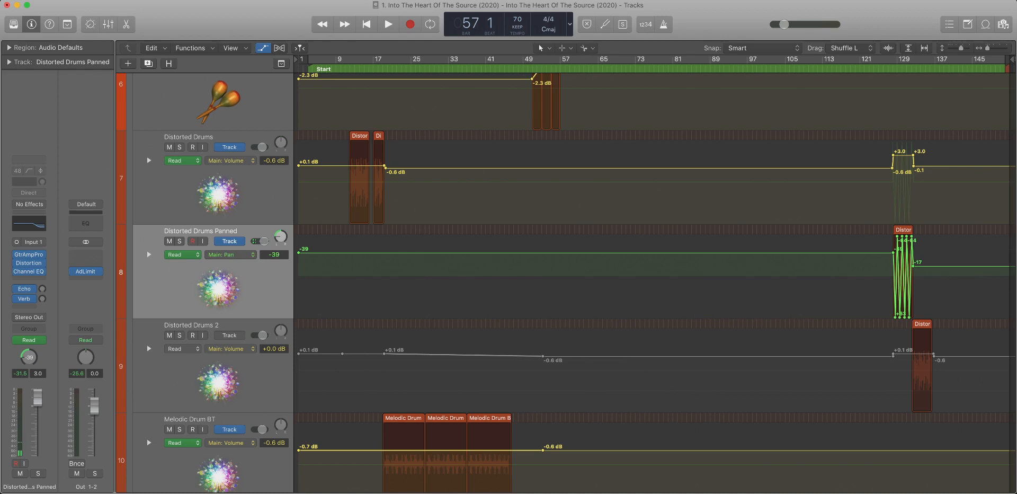
Try to delete Distorted Drums' volume automation points after the starting point, and undo the deletion.
{"action": "left_click", "coordinate": [218, 183]}
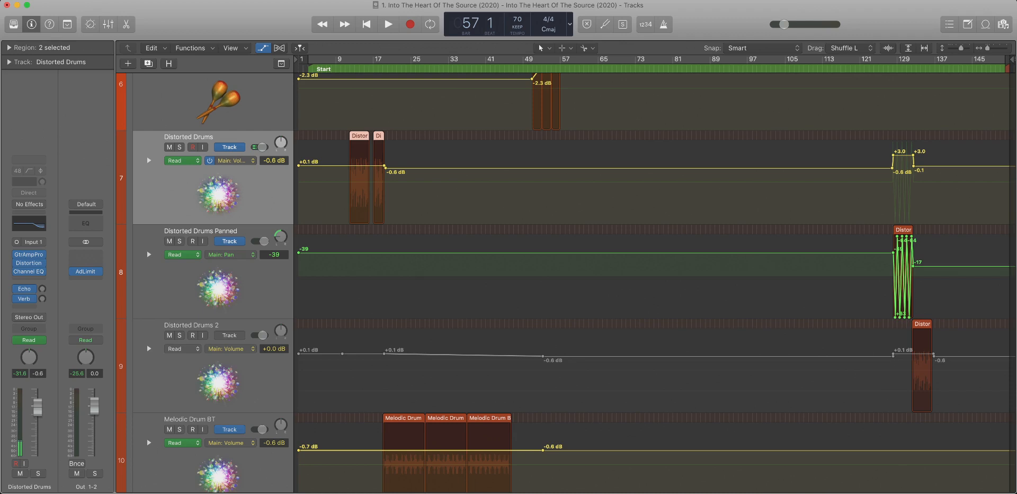
{"action": "scroll", "coordinate": [567, 283], "scroll_direction": "up", "scroll_amount": 4}
{"action": "scroll", "coordinate": [567, 283], "scroll_direction": "down", "scroll_amount": 1}
{"action": "key", "text": "ctrl+s"}
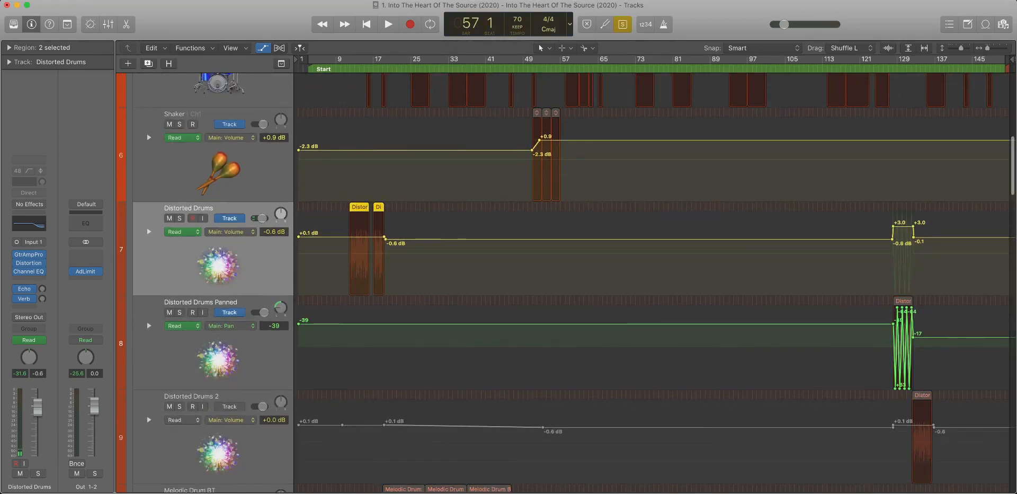
{"action": "key", "text": "ctrl+s"}
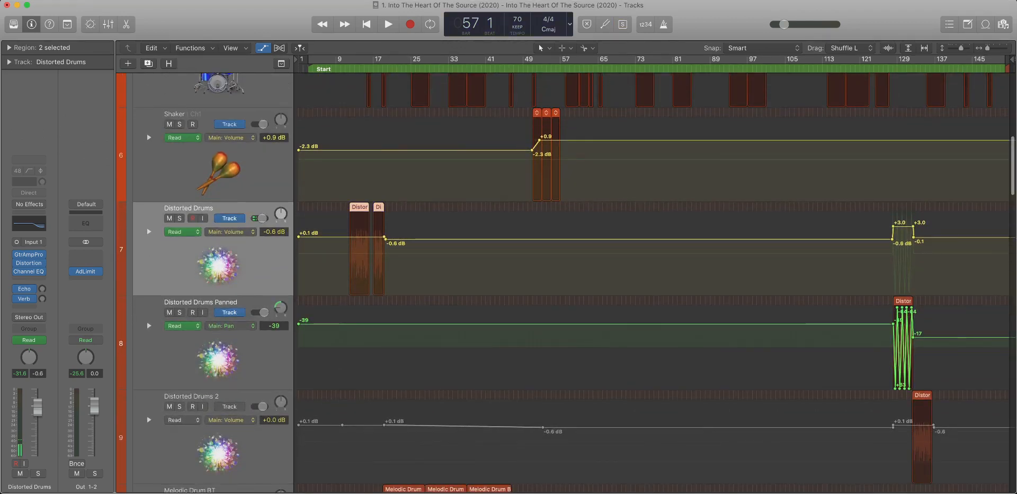
{"action": "left_click_drag", "start_coordinate": [312, 271], "coordinate": [949, 270]}
{"action": "key", "text": "Delete"}
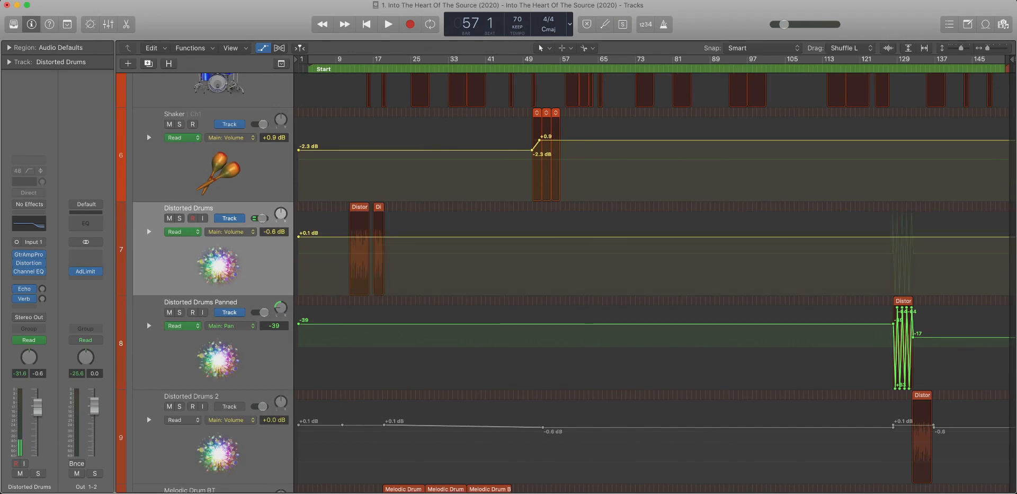
{"action": "key", "text": "super+z"}
{"action": "left_click_drag", "start_coordinate": [316, 273], "coordinate": [933, 273]}
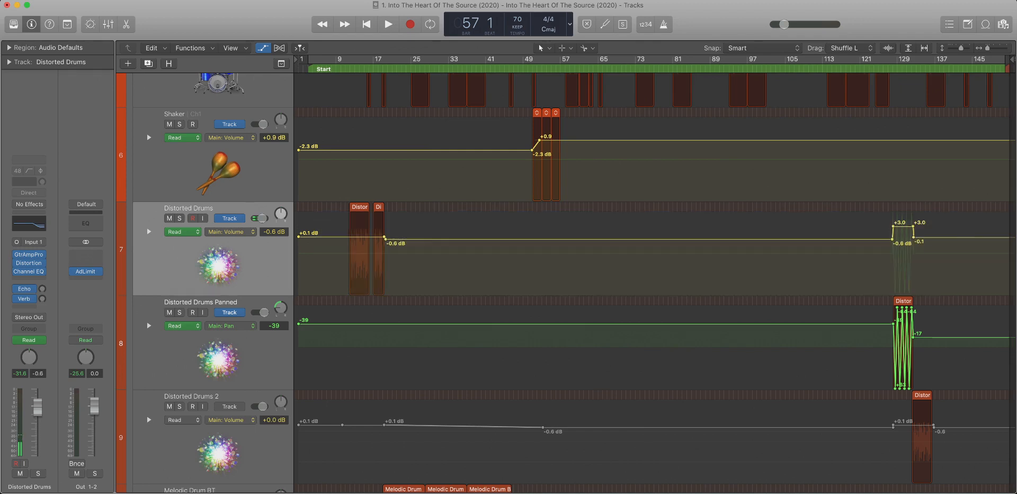
Delete all volume automation points on Distorted Drums and set its channel fader to -0.1 dB.
{"action": "left_click", "coordinate": [274, 231]}
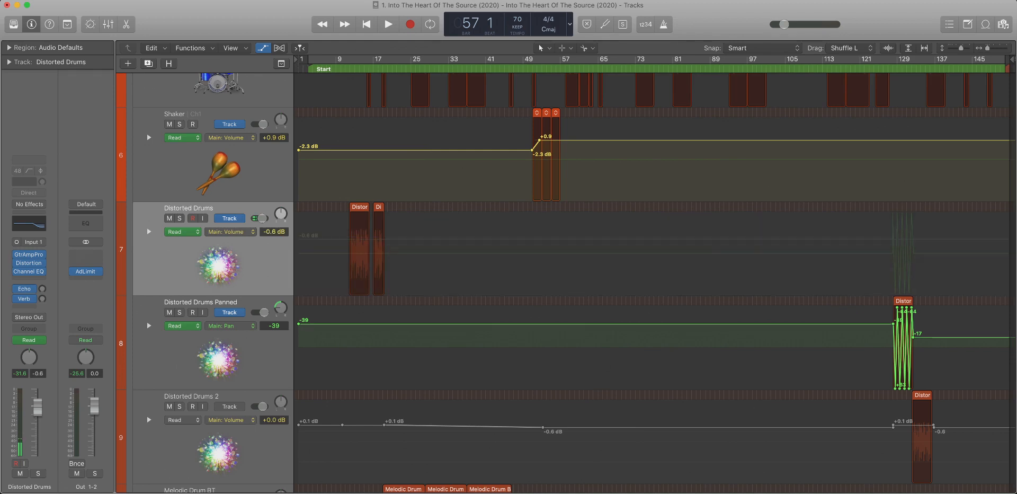
{"action": "left_click_drag", "start_coordinate": [37, 408], "coordinate": [38, 406]}
Show Distorted Drums' pan automation and delete all of its points.
{"action": "key", "text": "ctrl+alt+super+p"}
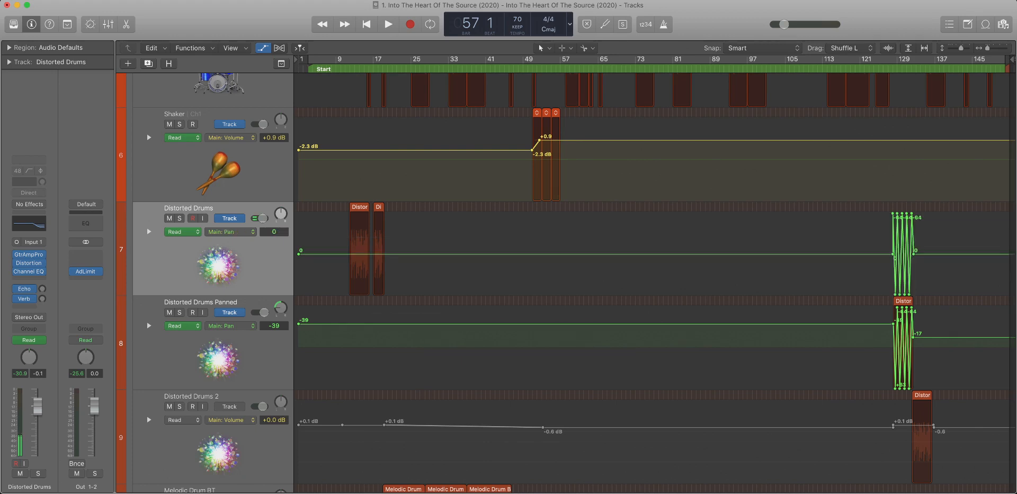
{"action": "left_click", "coordinate": [274, 232]}
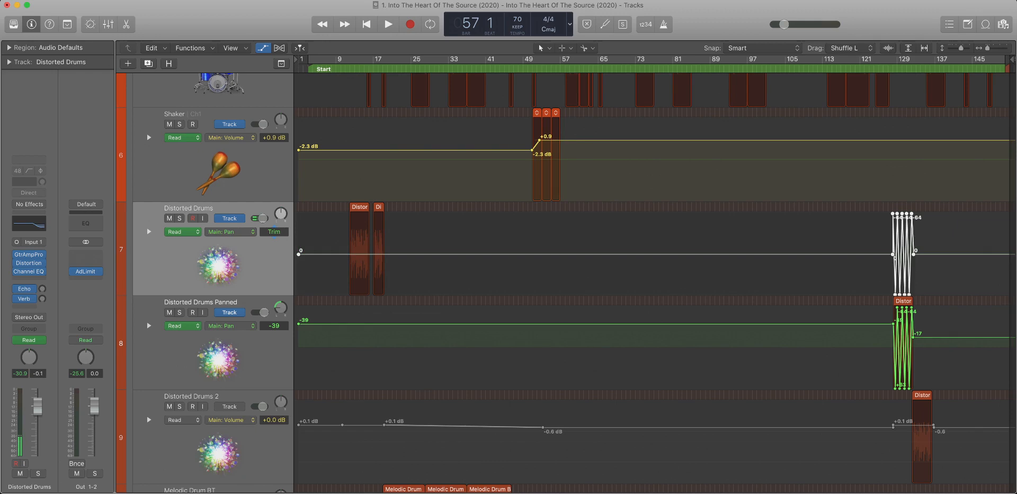
{"action": "key", "text": "Delete"}
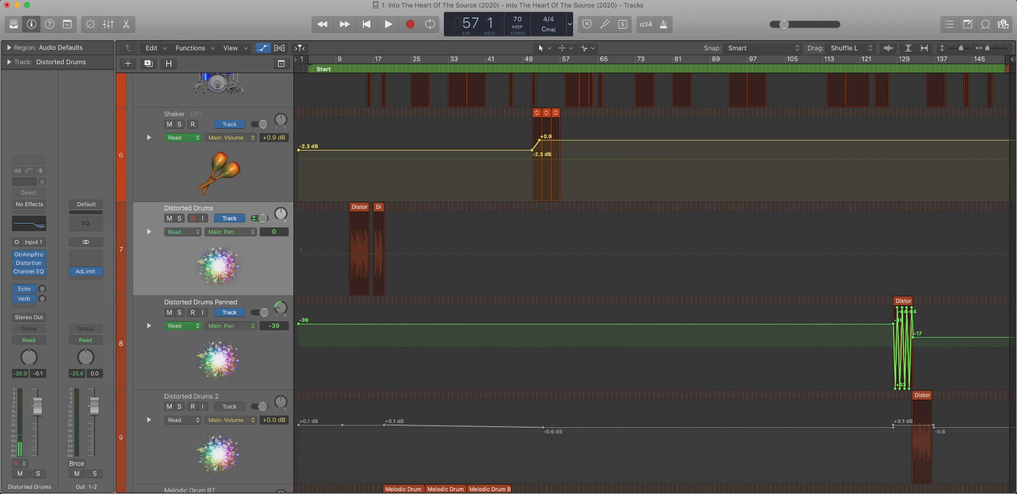
Select the Distorted Drums 2 track and enable its automation.
{"action": "scroll", "coordinate": [574, 283], "scroll_direction": "down", "scroll_amount": 5}
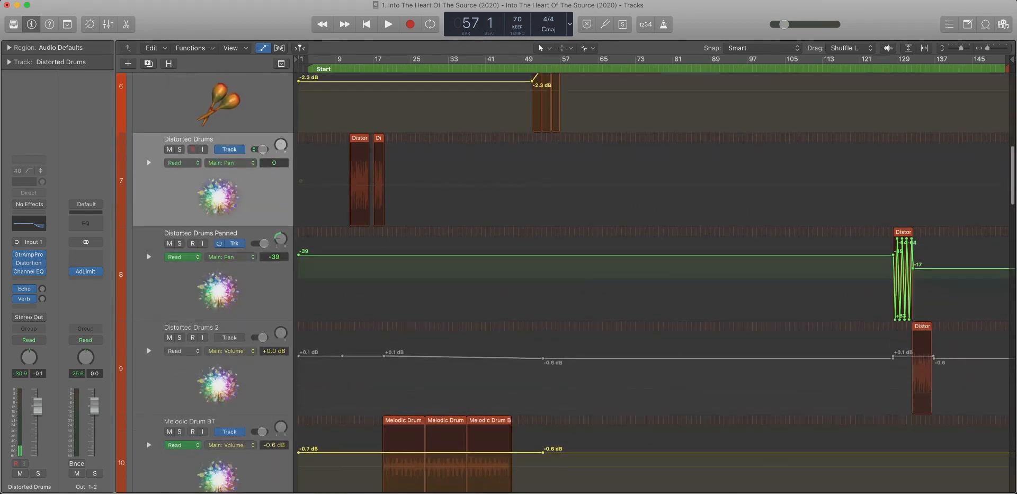
{"action": "scroll", "coordinate": [573, 283], "scroll_direction": "up", "scroll_amount": 5}
{"action": "left_click", "coordinate": [219, 340]}
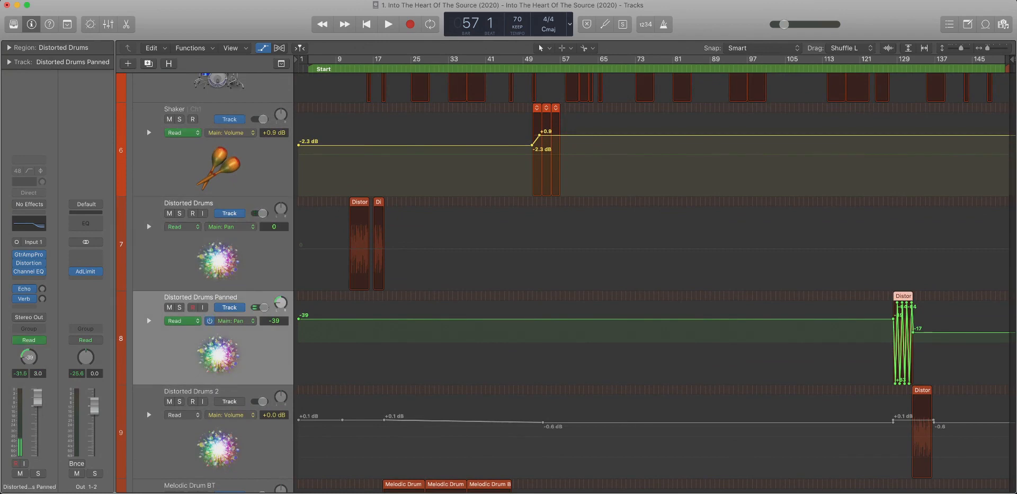
{"action": "scroll", "coordinate": [228, 322], "scroll_direction": "down", "scroll_amount": 6}
{"action": "left_click", "coordinate": [228, 321]}
{"action": "left_click", "coordinate": [219, 282]}
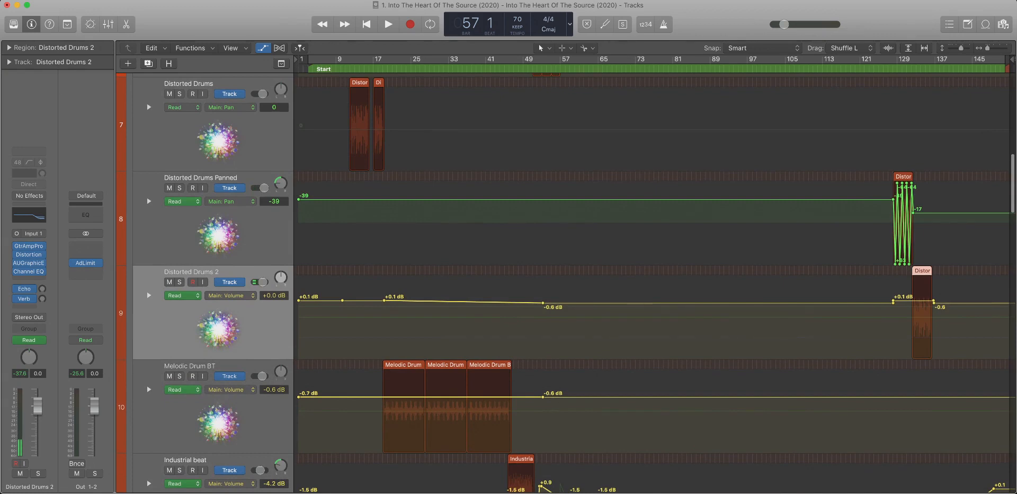
Delete Distorted Drums 2's volume automation points between the starting +0.1 dB point and the end of its region.
{"action": "left_click", "coordinate": [274, 296]}
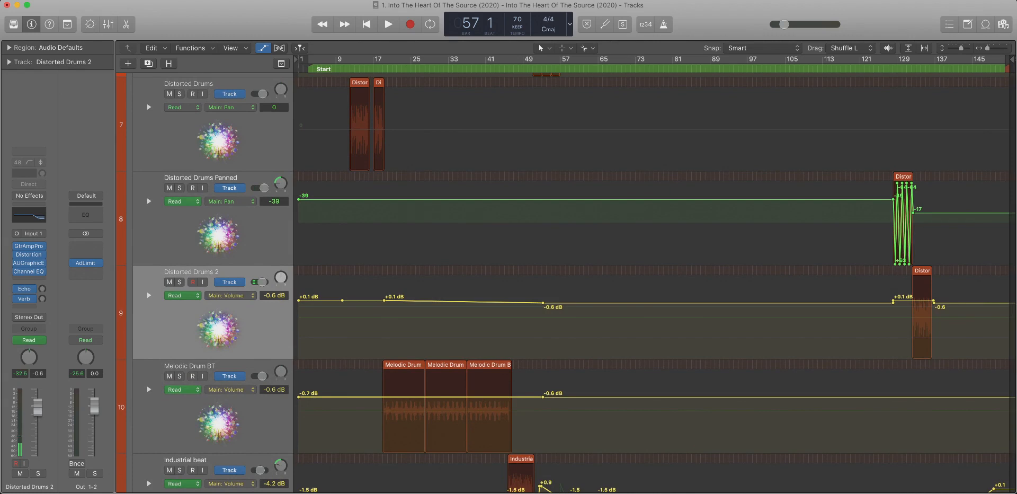
{"action": "left_click_drag", "start_coordinate": [611, 333], "coordinate": [295, 314]}
{"action": "key", "text": "Delete"}
{"action": "left_click_drag", "start_coordinate": [905, 326], "coordinate": [296, 320]}
{"action": "key", "text": "Delete"}
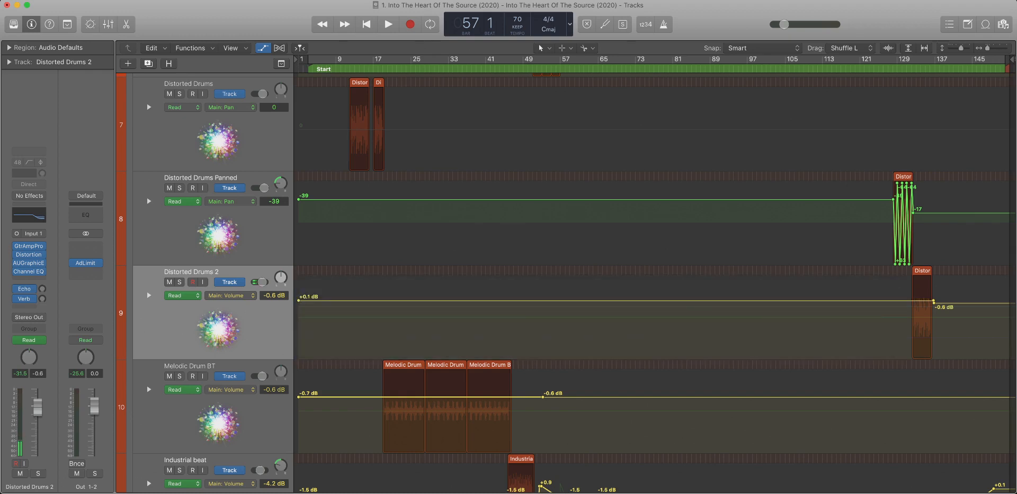
Delete the volume automation from the Distorted Drums 2 track.
{"action": "key", "text": "Delete"}
{"action": "key", "text": "Delete"}
{"action": "key", "text": "Delete"}
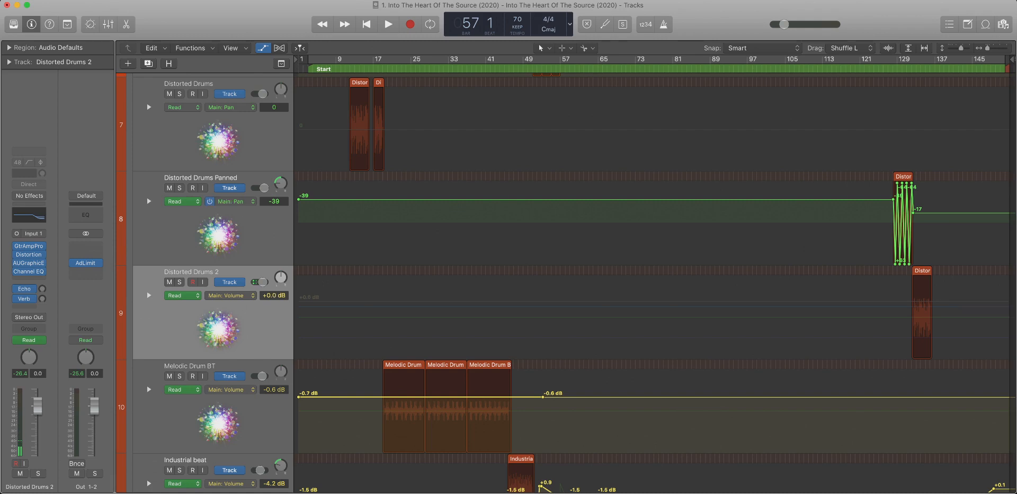
Show the volume lane of Distorted Drums Panned and set that track to +3.0 dB and Distorted Drums 2 to +0.1 dB.
{"action": "left_click", "coordinate": [231, 201]}
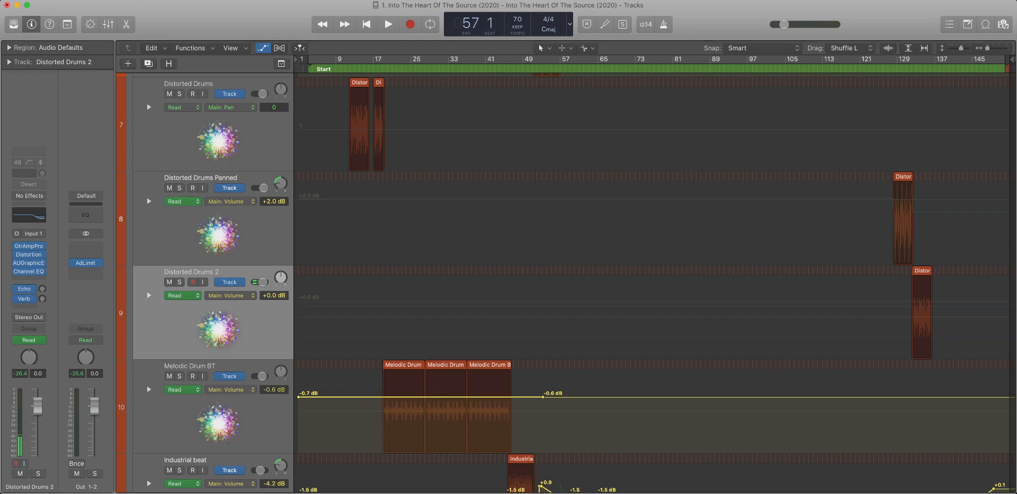
{"action": "left_click_drag", "start_coordinate": [274, 202], "coordinate": [274, 208]}
{"action": "left_click_drag", "start_coordinate": [274, 296], "coordinate": [274, 295]}
{"action": "left_click_drag", "start_coordinate": [274, 202], "coordinate": [274, 198]}
{"action": "scroll", "coordinate": [567, 283], "scroll_direction": "down", "scroll_amount": 3}
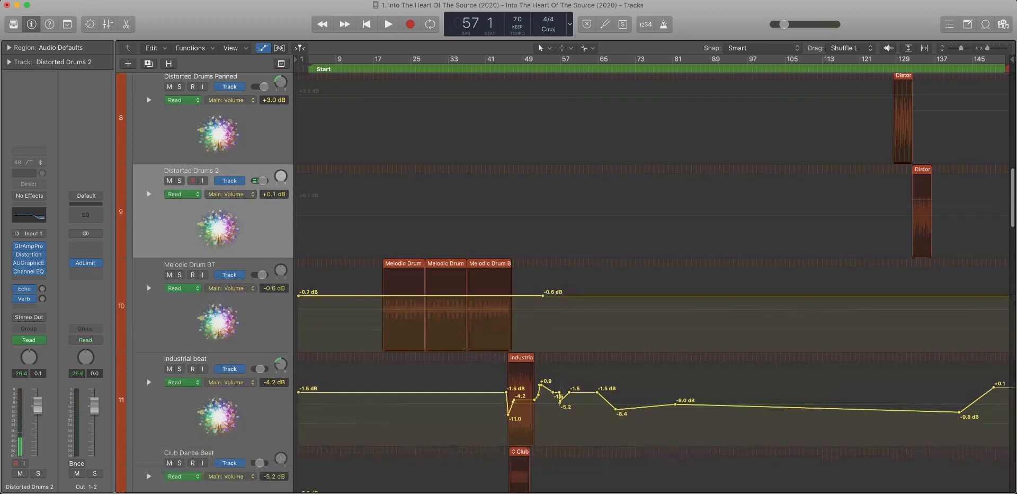
Select the Distorted Drums track and set its volume fader to 0.0 dB.
{"action": "left_click", "coordinate": [922, 169]}
{"action": "scroll", "coordinate": [567, 283], "scroll_direction": "up", "scroll_amount": 8}
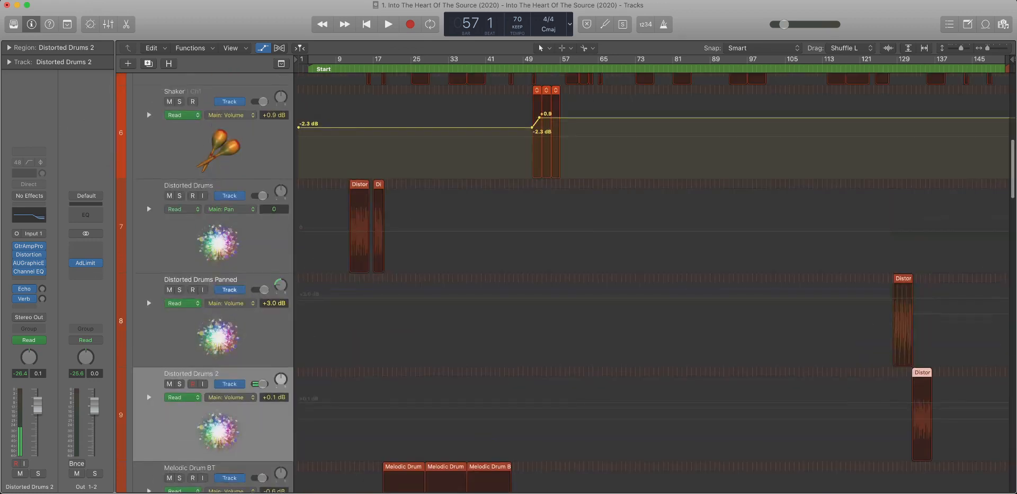
{"action": "left_click", "coordinate": [217, 143]}
{"action": "scroll", "coordinate": [567, 283], "scroll_direction": "up", "scroll_amount": 3}
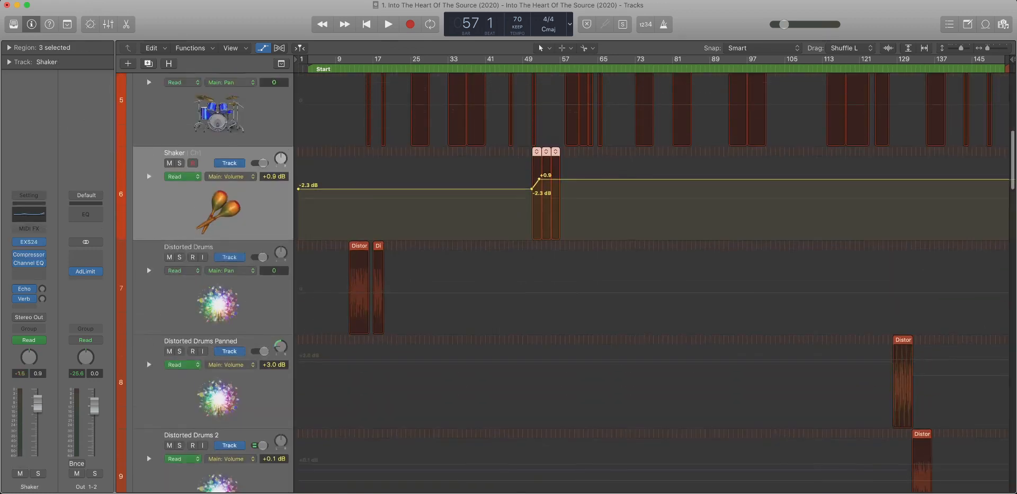
{"action": "scroll", "coordinate": [567, 283], "scroll_direction": "down", "scroll_amount": 3}
{"action": "left_click", "coordinate": [217, 212]}
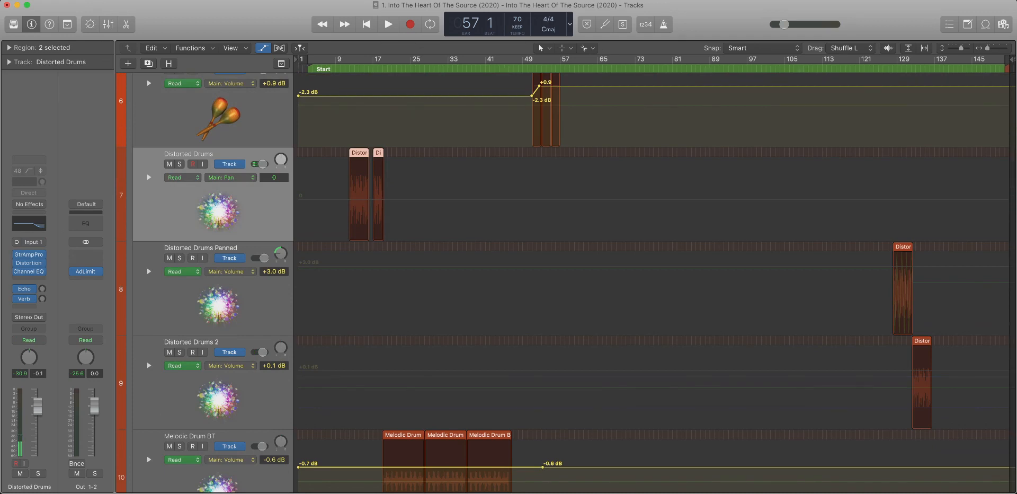
{"action": "left_click", "coordinate": [263, 164]}
{"action": "left_click_drag", "start_coordinate": [37, 407], "coordinate": [37, 406]}
Select the Melodic Drum BT track and delete its second volume automation point, just after bar 49.
{"action": "scroll", "coordinate": [530, 281], "scroll_direction": "down", "scroll_amount": 5}
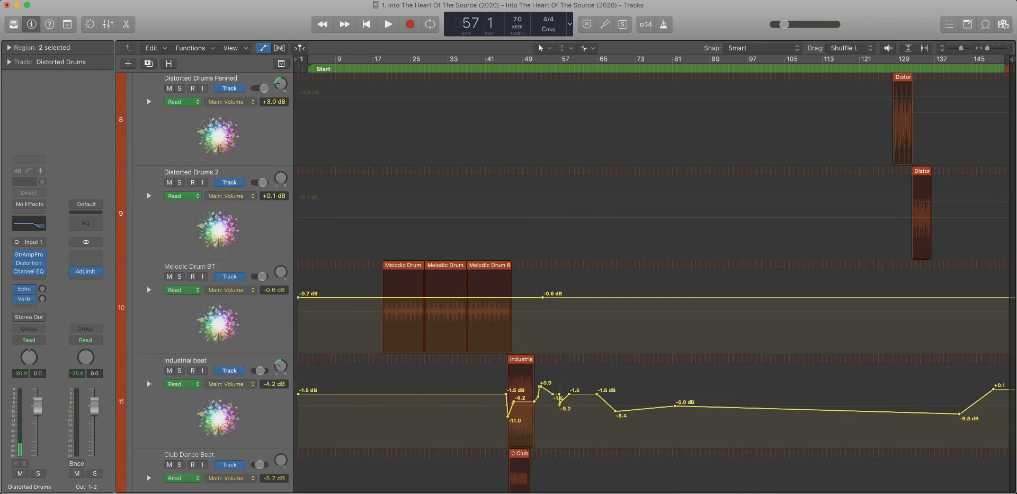
{"action": "scroll", "coordinate": [530, 281], "scroll_direction": "down", "scroll_amount": 3}
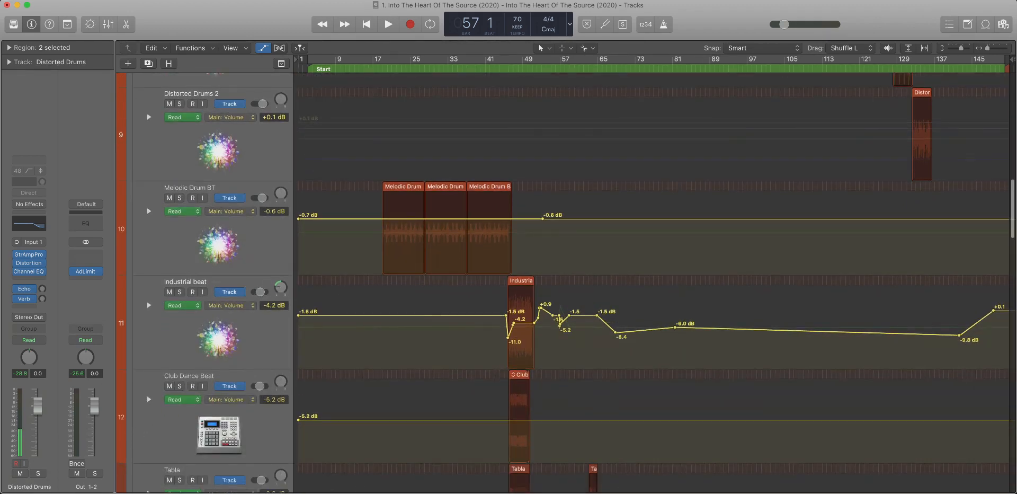
{"action": "scroll", "coordinate": [530, 281], "scroll_direction": "up", "scroll_amount": 3}
{"action": "left_click", "coordinate": [212, 223]}
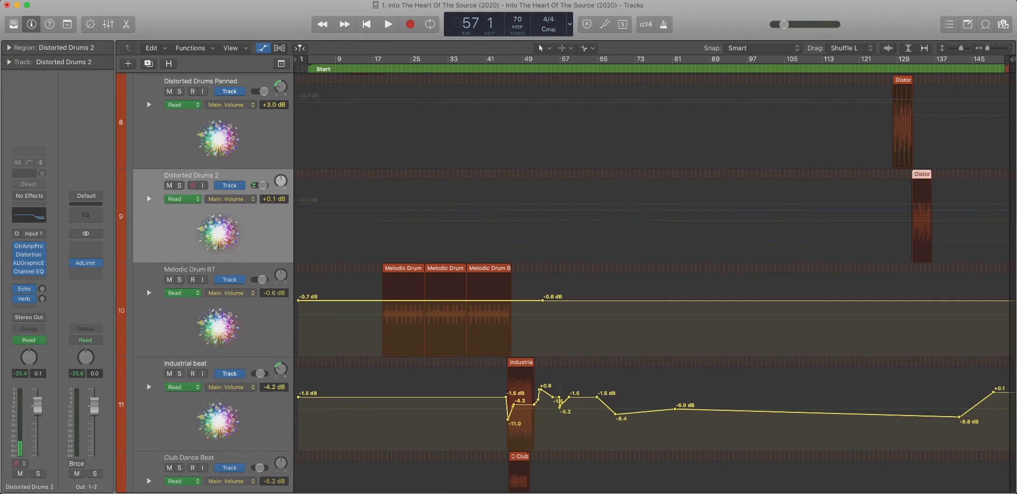
{"action": "left_click", "coordinate": [212, 318]}
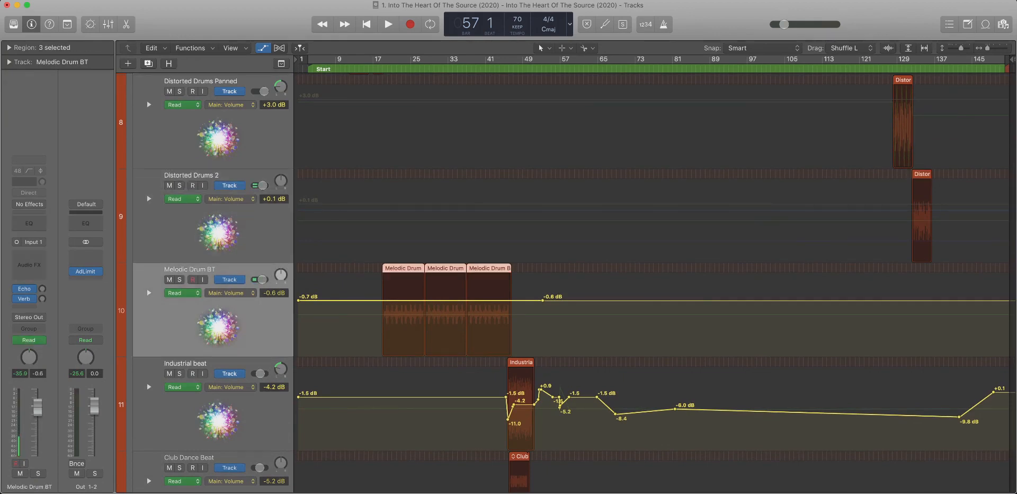
{"action": "scroll", "coordinate": [530, 281], "scroll_direction": "down", "scroll_amount": 3}
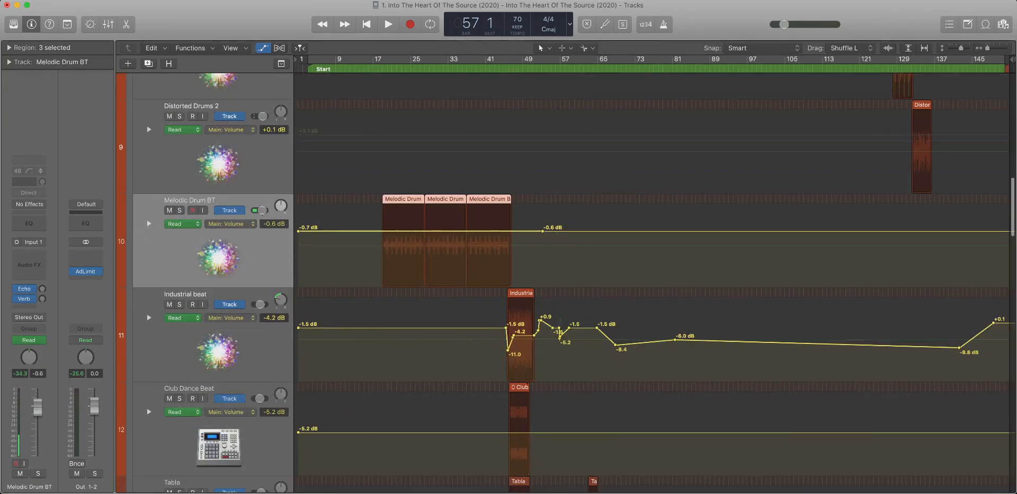
{"action": "double_click", "coordinate": [543, 231]}
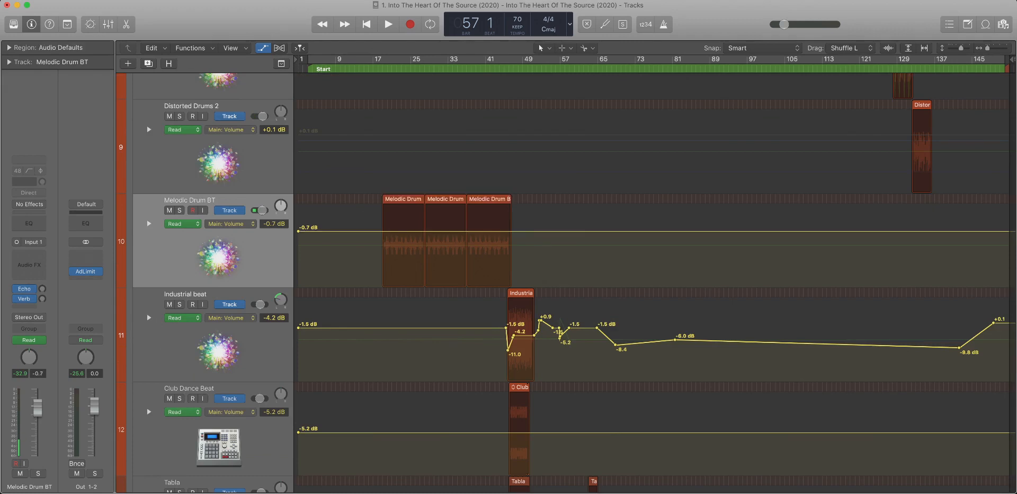
Remove the remaining volume automation from Melodic Drum BT and switch its lane to pan.
{"action": "scroll", "coordinate": [543, 231], "scroll_direction": "right", "scroll_amount": 1}
{"action": "scroll", "coordinate": [542, 231], "scroll_direction": "left", "scroll_amount": 2}
{"action": "scroll", "coordinate": [655, 272], "scroll_direction": "right", "scroll_amount": 1}
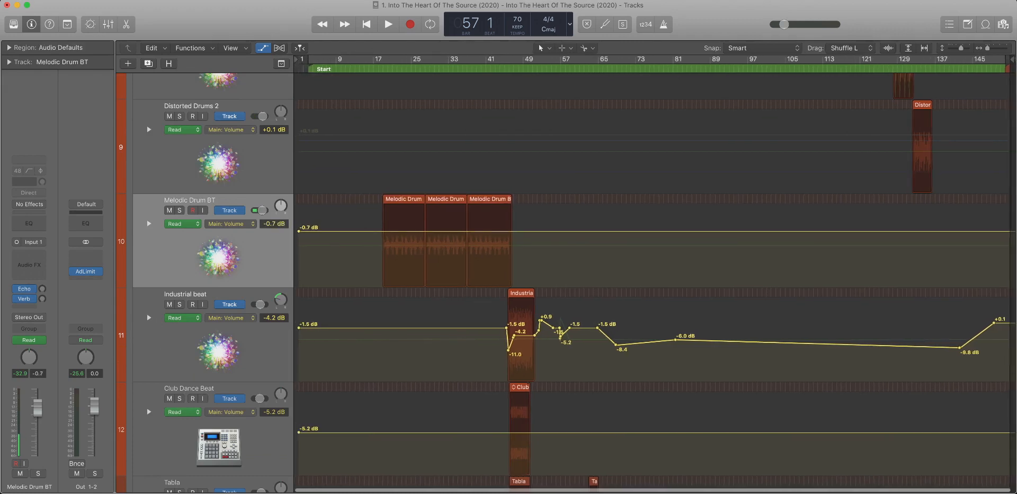
{"action": "key", "text": "super+z"}
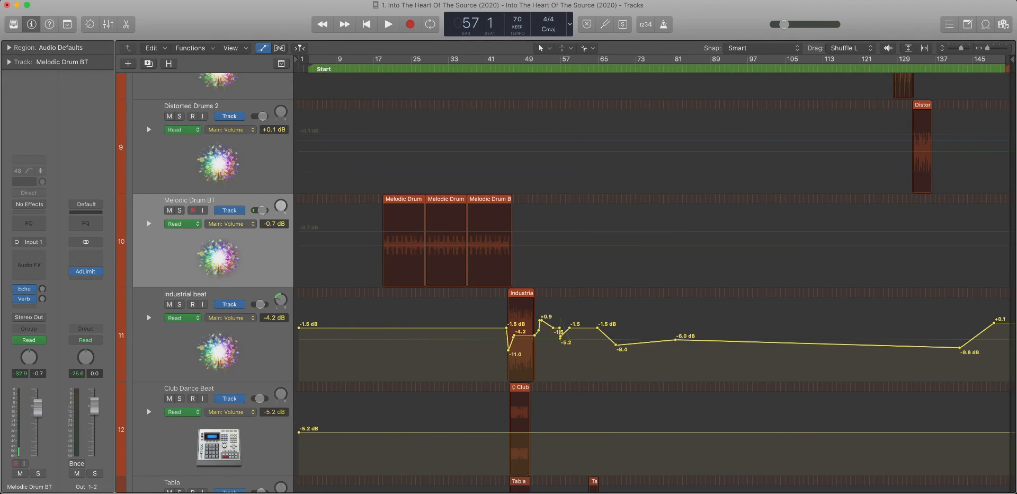
{"action": "key", "text": "super+z"}
{"action": "scroll", "coordinate": [655, 272], "scroll_direction": "left", "scroll_amount": 1}
{"action": "scroll", "coordinate": [655, 273], "scroll_direction": "right", "scroll_amount": 1}
{"action": "key", "text": "super+z"}
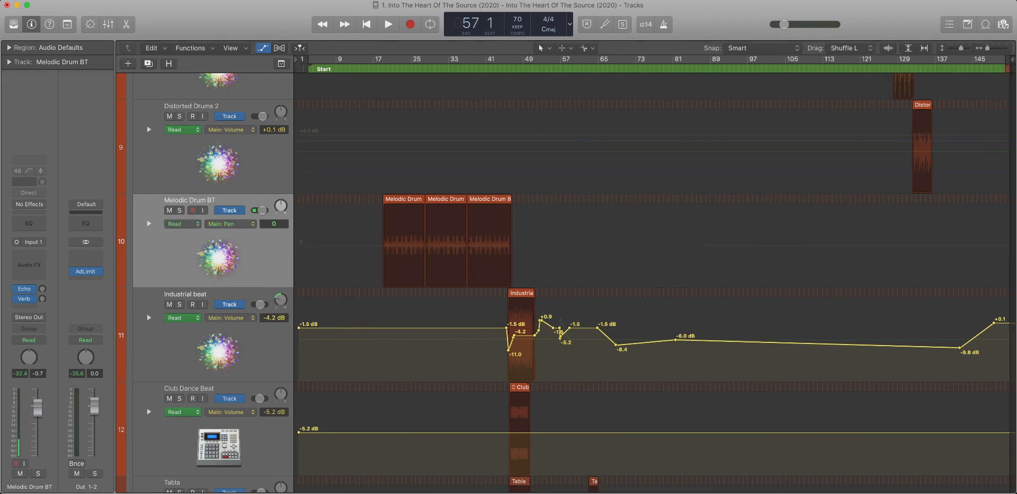
Select the Industrial beat track and delete its volume automation points between the end of its region and the End marker.
{"action": "scroll", "coordinate": [655, 281], "scroll_direction": "down", "scroll_amount": 3}
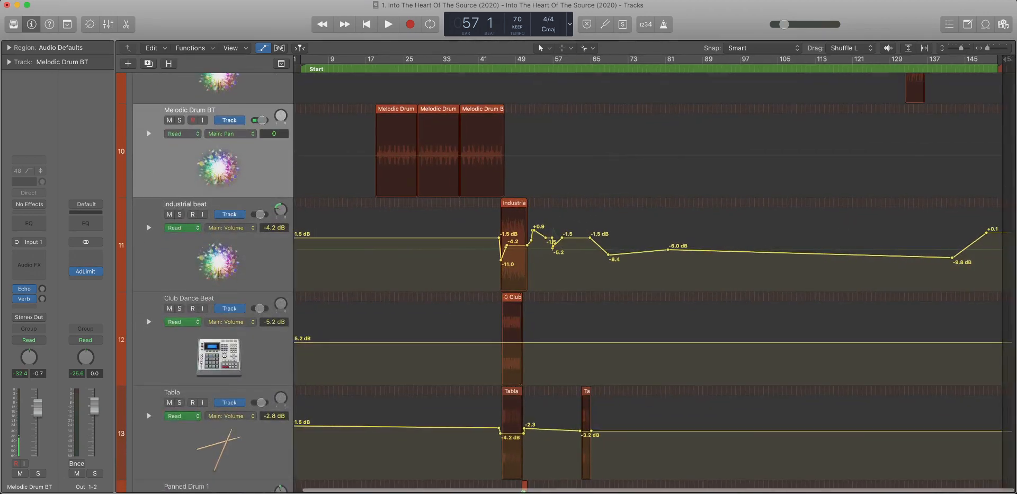
{"action": "left_click", "coordinate": [219, 254]}
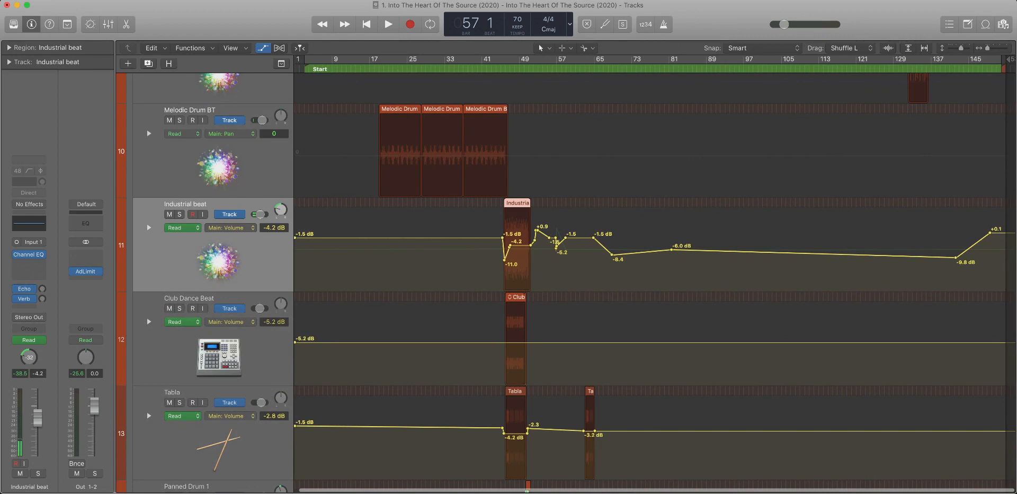
{"action": "left_click_drag", "start_coordinate": [998, 249], "coordinate": [533, 249]}
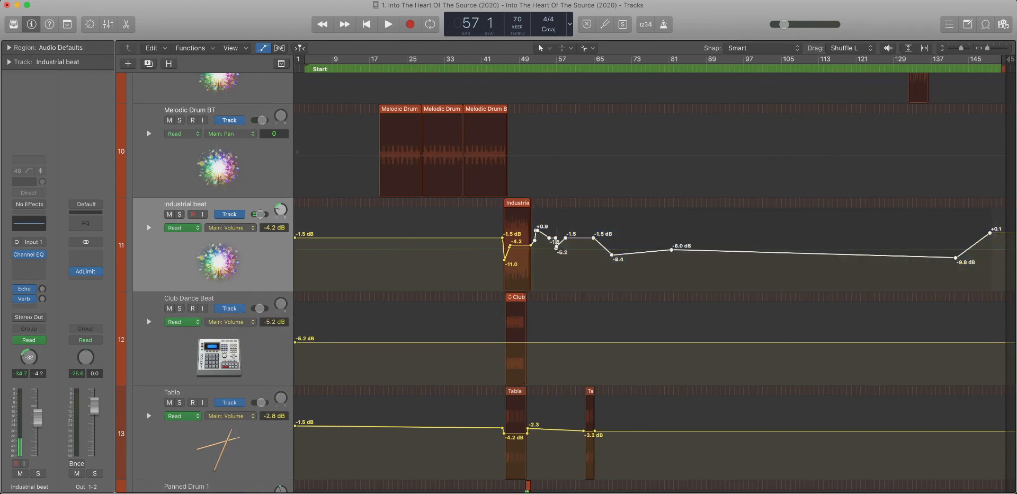
{"action": "key", "text": "Delete"}
{"action": "scroll", "coordinate": [655, 273], "scroll_direction": "right", "scroll_amount": 1}
{"action": "scroll", "coordinate": [655, 274], "scroll_direction": "left", "scroll_amount": 1}
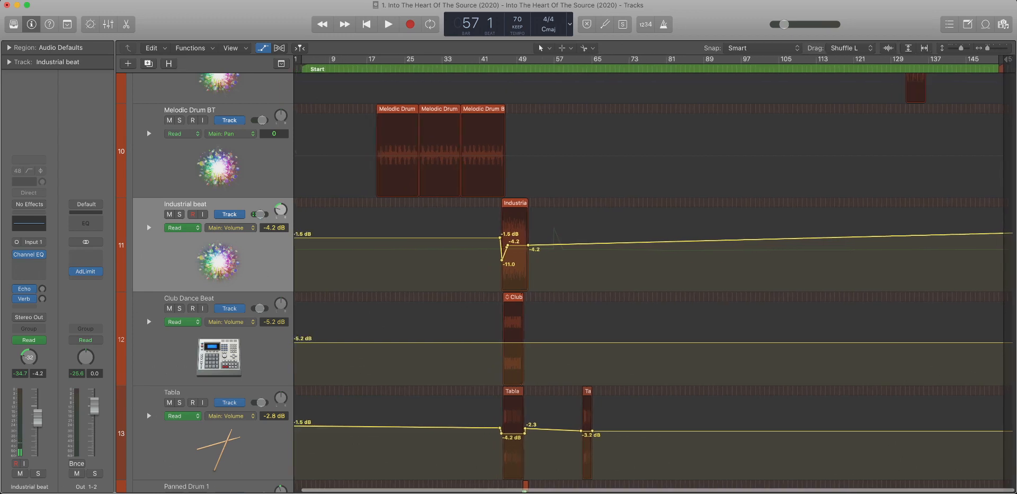
{"action": "left_click", "coordinate": [531, 245]}
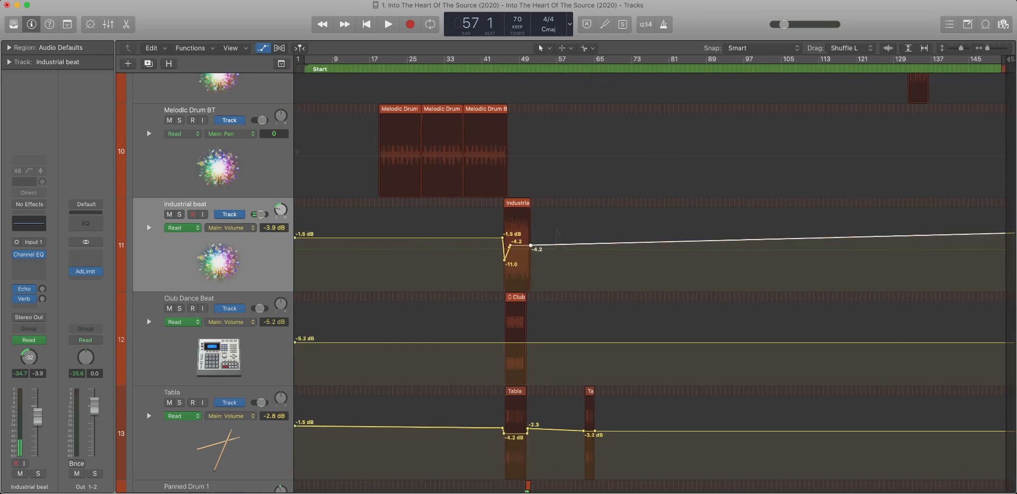
Delete the -4.9 dB and -1.5 dB points around the start of the Industrial beat region and level the opening at -11.0 dB.
{"action": "left_click_drag", "start_coordinate": [475, 278], "coordinate": [593, 229]}
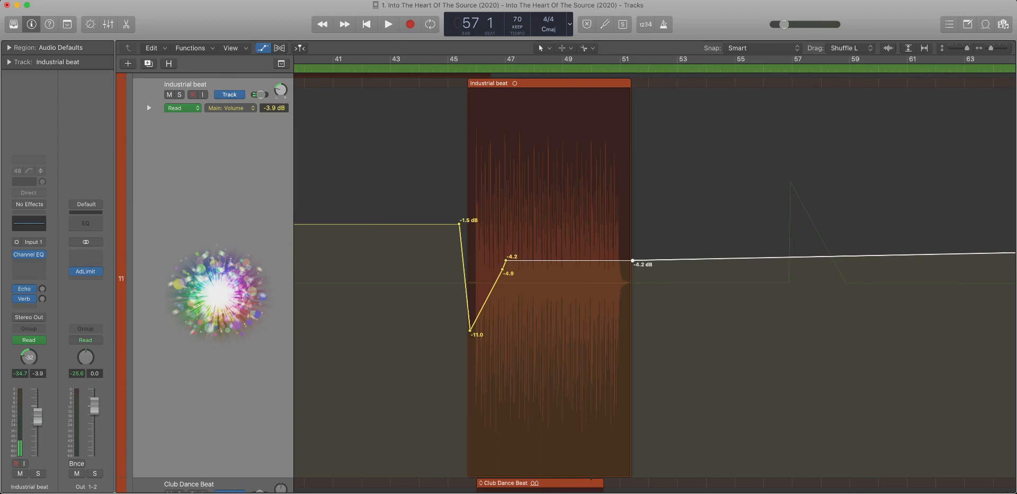
{"action": "left_click", "coordinate": [503, 269]}
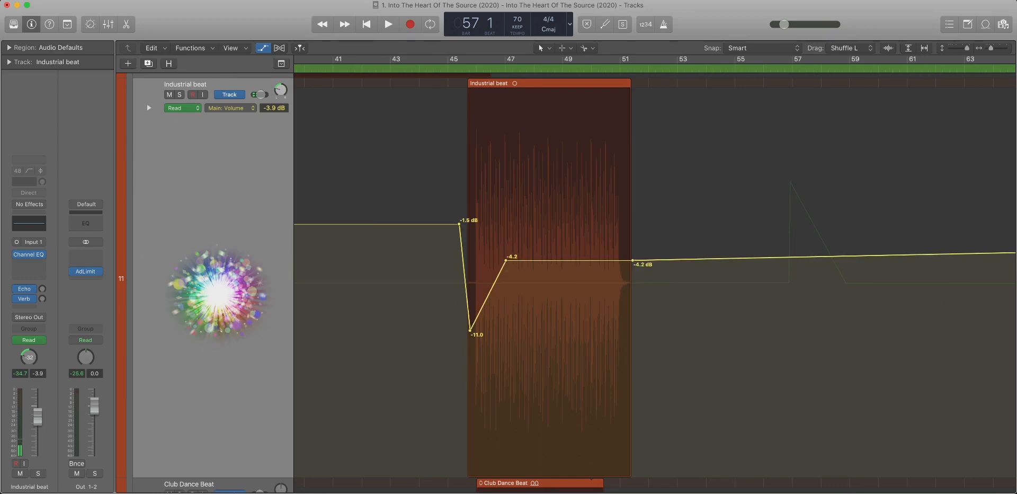
{"action": "left_click", "coordinate": [459, 224]}
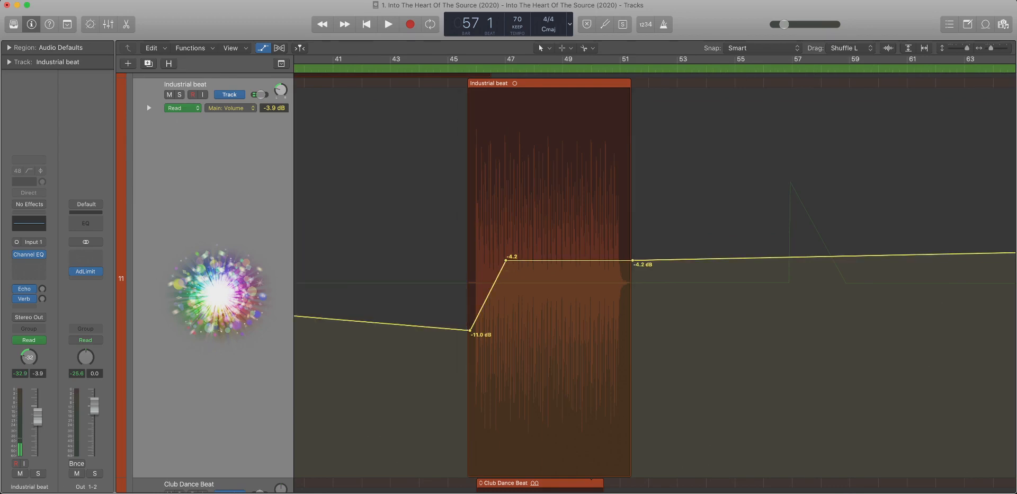
{"action": "left_click", "coordinate": [458, 224], "text": "ctrl+alt"}
{"action": "left_click", "coordinate": [299, 224]}
{"action": "scroll", "coordinate": [655, 283], "scroll_direction": "right", "scroll_amount": 3}
{"action": "scroll", "coordinate": [655, 283], "scroll_direction": "left", "scroll_amount": 2}
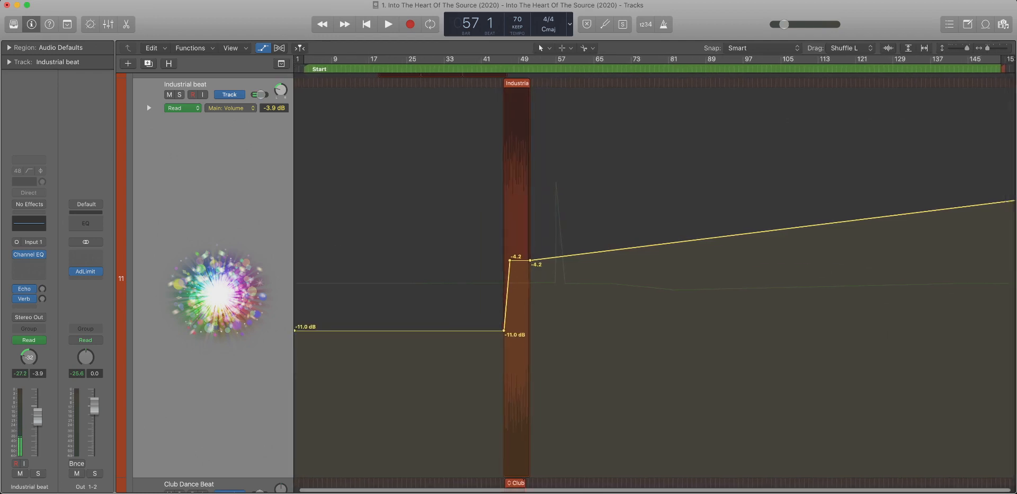
Delete the Industrial beat volume points past the End marker and the redundant -4.2 dB point at the region's end.
{"action": "scroll", "coordinate": [655, 283], "scroll_direction": "right", "scroll_amount": 5}
{"action": "scroll", "coordinate": [655, 283], "scroll_direction": "right", "scroll_amount": 10}
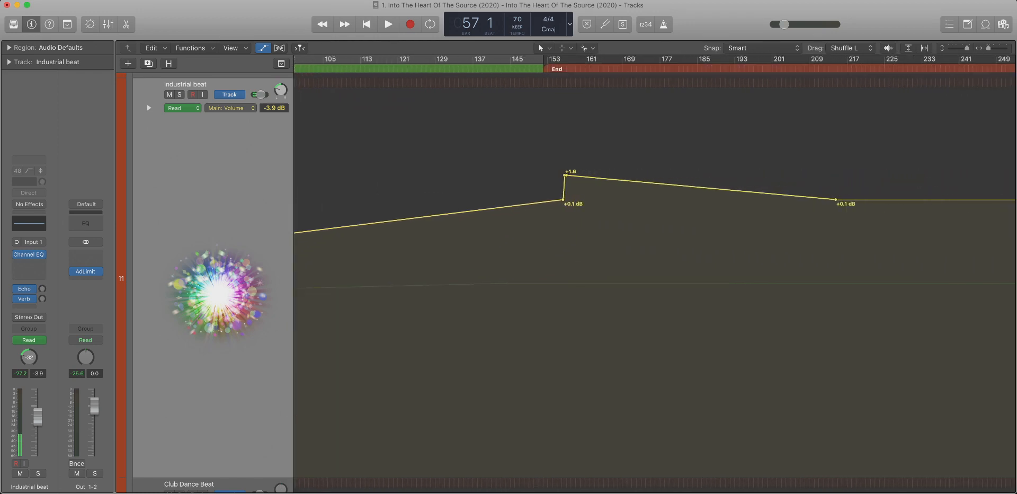
{"action": "key", "text": "super+Left"}
{"action": "left_click_drag", "start_coordinate": [952, 254], "coordinate": [696, 254]}
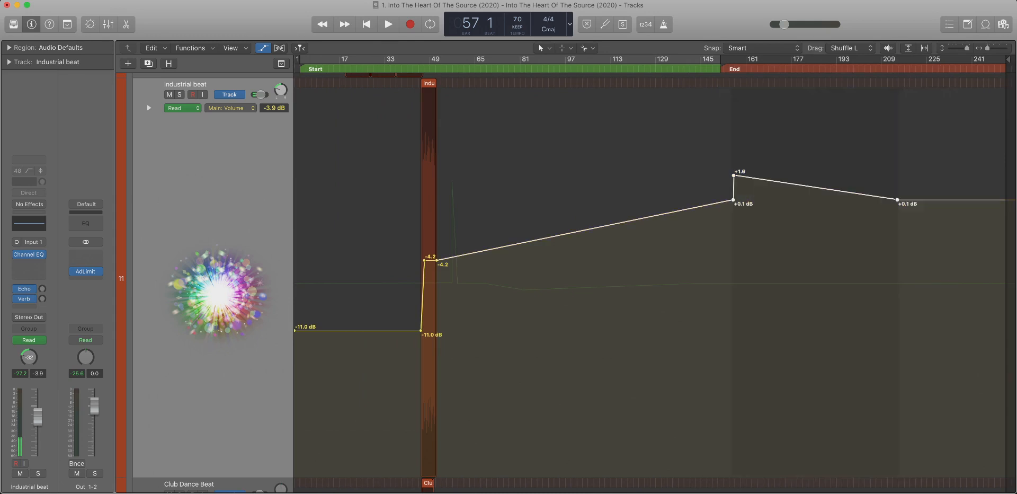
{"action": "key", "text": "Delete"}
{"action": "scroll", "coordinate": [655, 281], "scroll_direction": "right", "scroll_amount": 1}
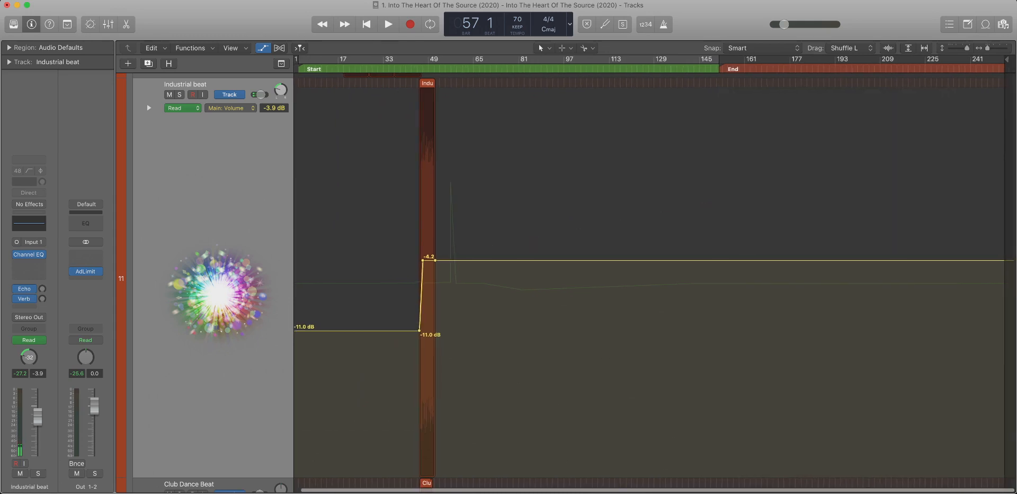
{"action": "left_click_drag", "start_coordinate": [449, 265], "coordinate": [433, 265]}
{"action": "scroll", "coordinate": [655, 281], "scroll_direction": "right", "scroll_amount": 1}
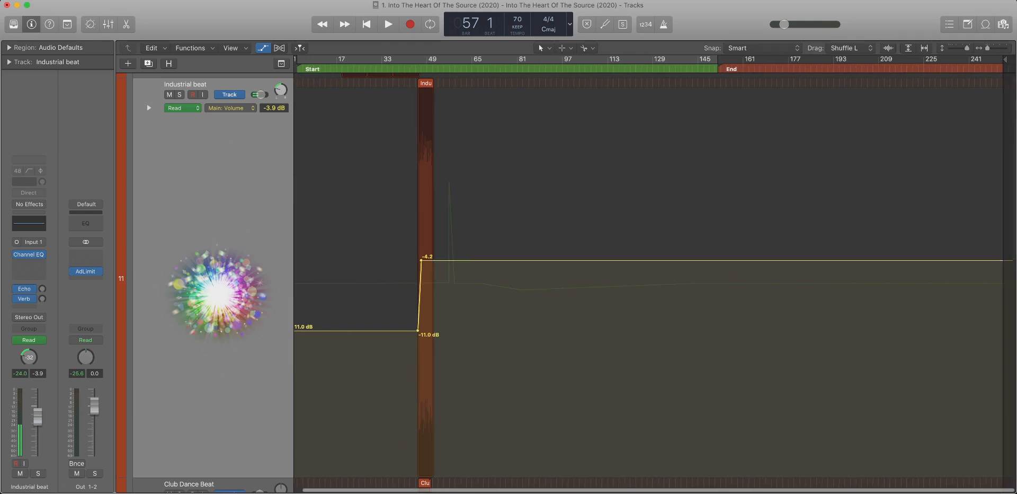
Display the Industrial beat track's pan automation, set its pan to -33, and select the Club Dance Beat track.
{"action": "scroll", "coordinate": [655, 281], "scroll_direction": "down", "scroll_amount": 5}
{"action": "scroll", "coordinate": [655, 280], "scroll_direction": "left", "scroll_amount": 1}
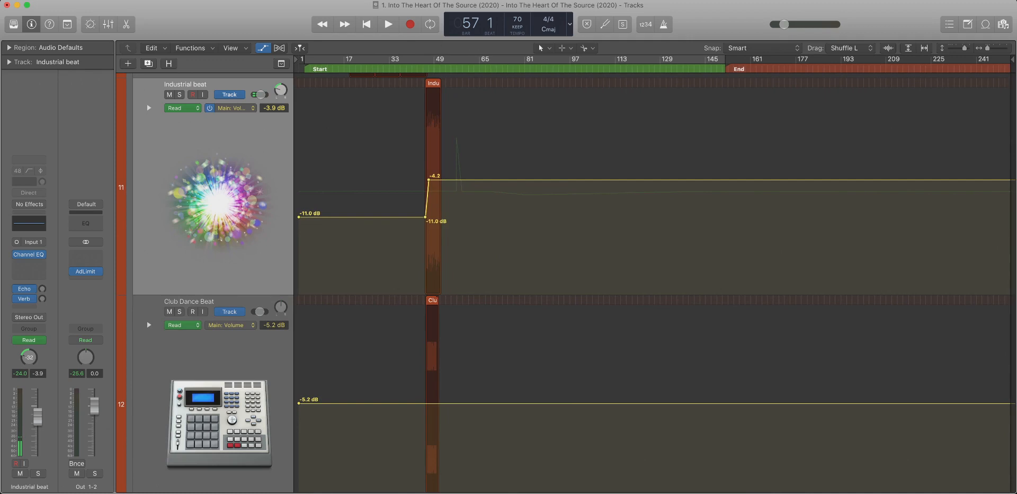
{"action": "left_click", "coordinate": [231, 108]}
{"action": "left_click_drag", "start_coordinate": [937, 212], "coordinate": [470, 212]}
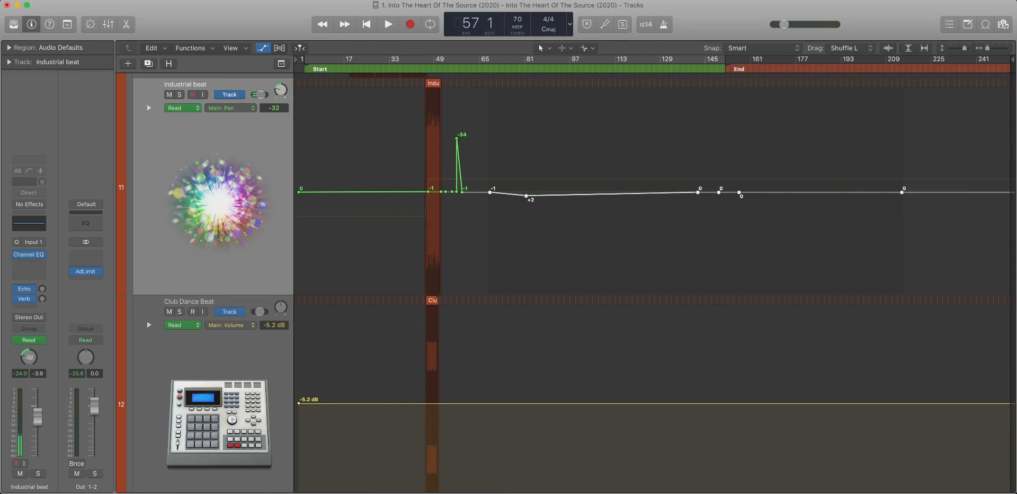
{"action": "scroll", "coordinate": [457, 212], "scroll_direction": "up", "scroll_amount": 10}
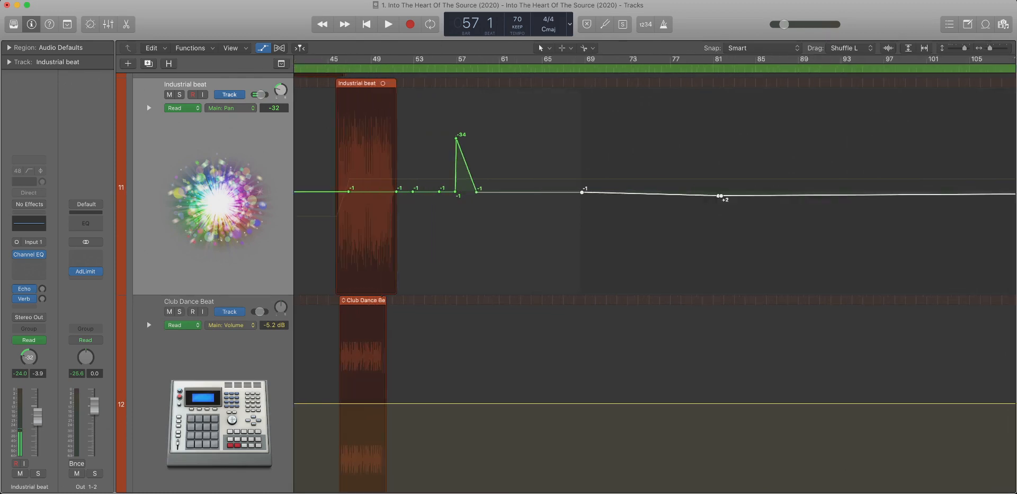
{"action": "scroll", "coordinate": [457, 212], "scroll_direction": "down", "scroll_amount": 3}
{"action": "scroll", "coordinate": [457, 212], "scroll_direction": "left", "scroll_amount": 5}
{"action": "scroll", "coordinate": [457, 212], "scroll_direction": "left", "scroll_amount": 6}
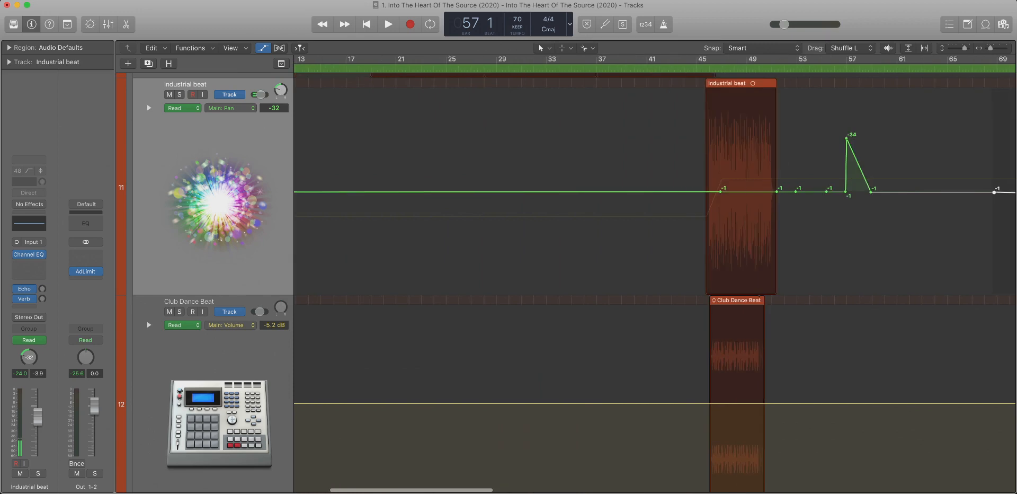
{"action": "scroll", "coordinate": [457, 212], "scroll_direction": "down", "scroll_amount": 6}
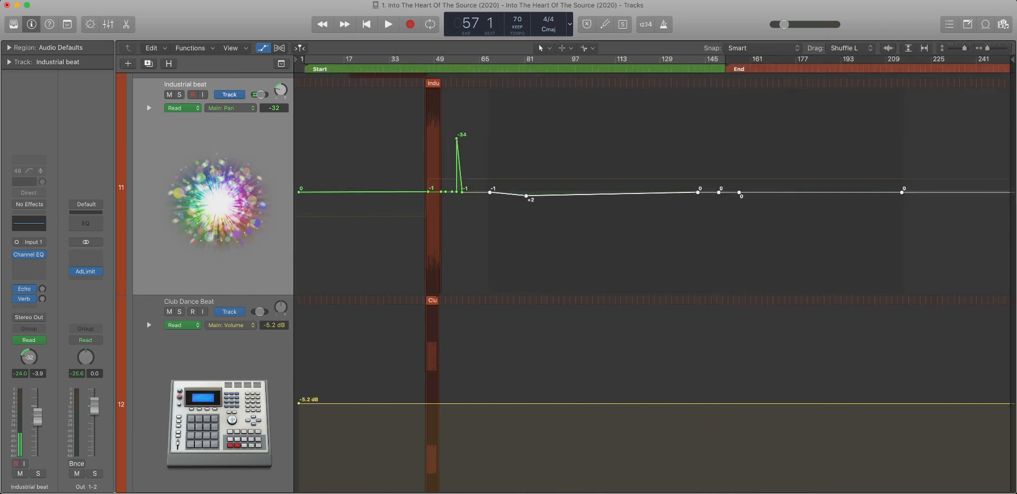
{"action": "left_click_drag", "start_coordinate": [274, 108], "coordinate": [274, 109]}
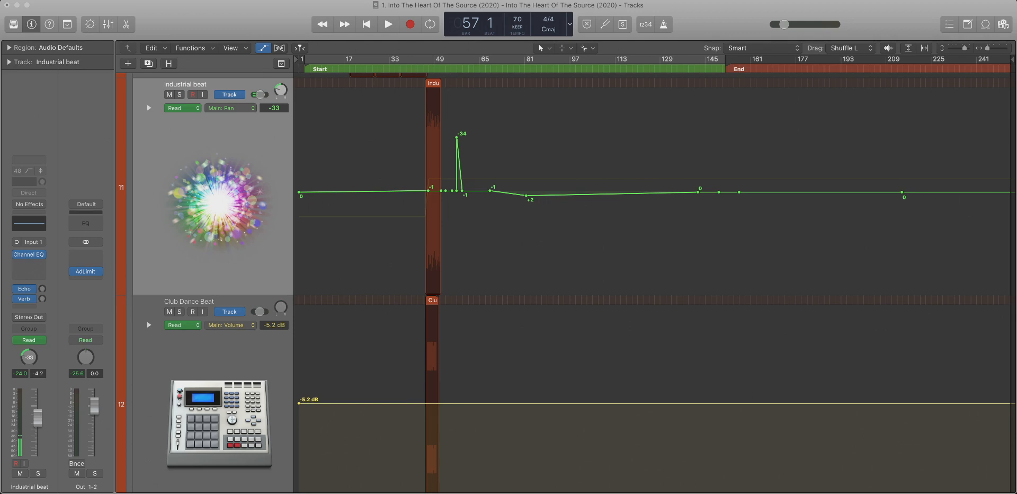
{"action": "key", "text": "Down"}
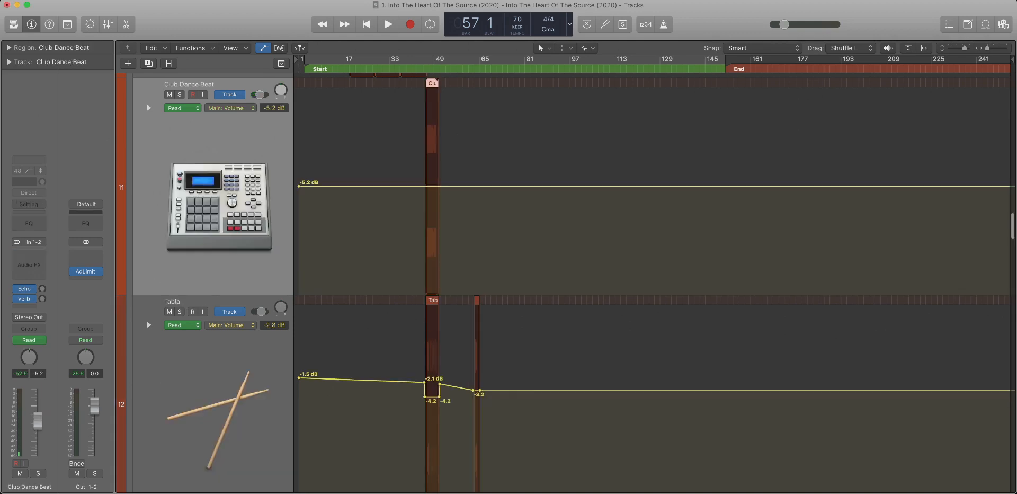
Undo the deletion of the Industrial beat track.
{"action": "key", "text": "super+Up"}
{"action": "key", "text": "super+Up"}
{"action": "key", "text": "super+Up"}
{"action": "key", "text": "super+Up"}
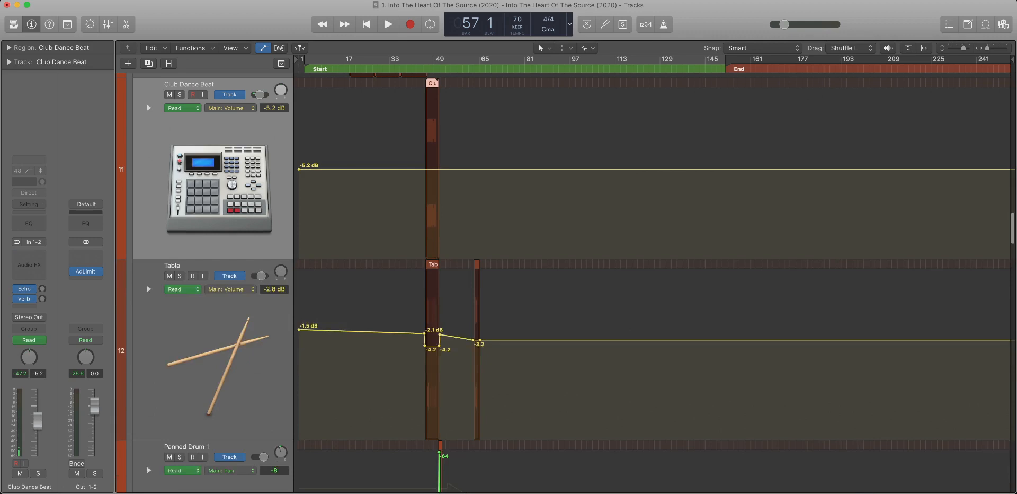
{"action": "key", "text": "super+Up"}
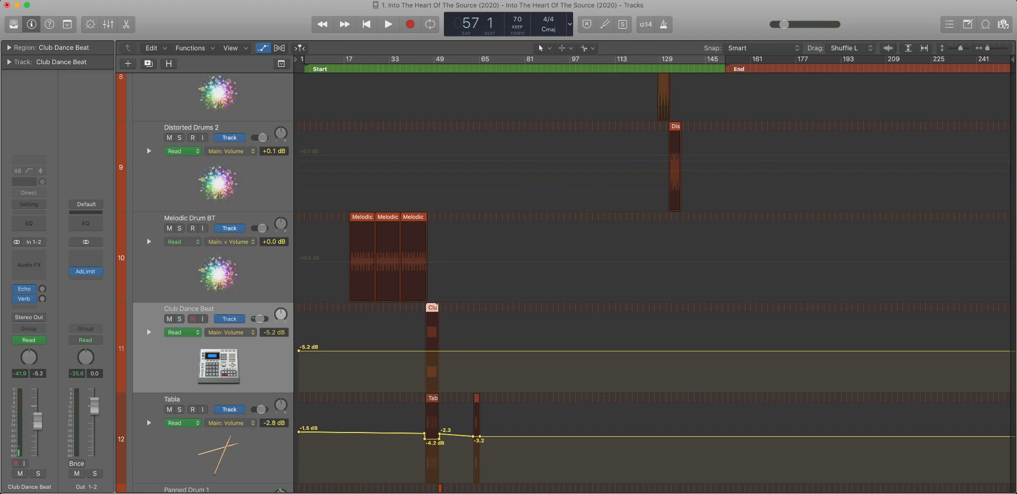
{"action": "key", "text": "Up"}
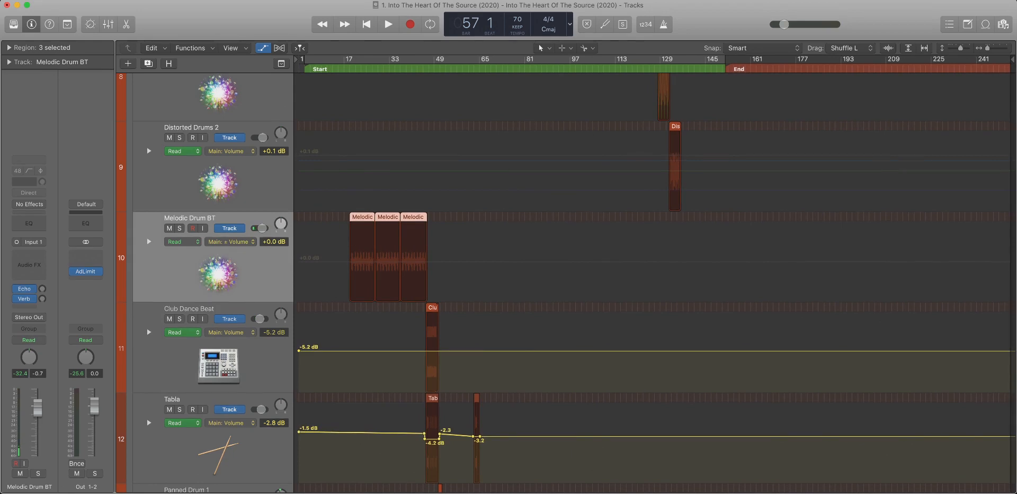
{"action": "key", "text": "super+z"}
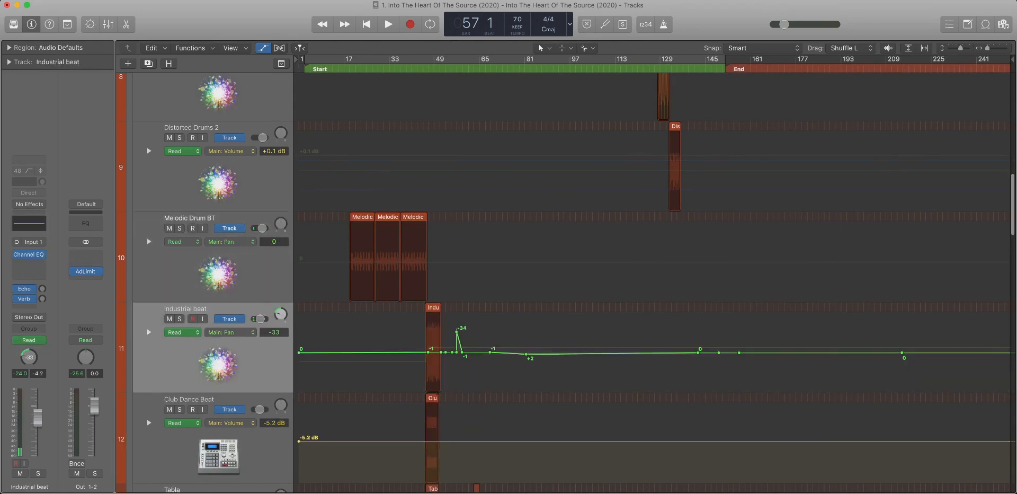
Delete all pan automation points on the Industrial beat track and reset its pan to 0.
{"action": "left_click", "coordinate": [274, 332]}
{"action": "left_click", "coordinate": [274, 332]}
{"action": "scroll", "coordinate": [274, 332], "scroll_direction": "right", "scroll_amount": 1}
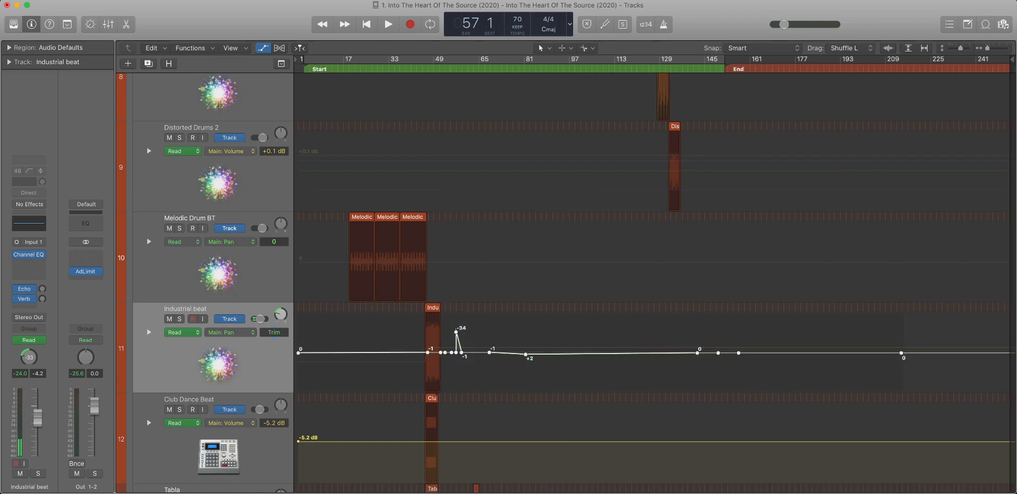
{"action": "key", "text": "Delete"}
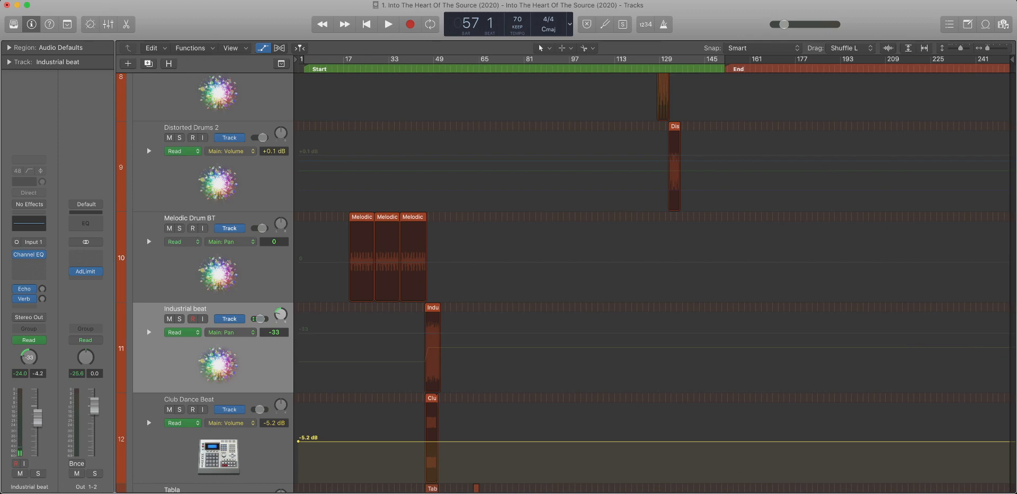
{"action": "left_click", "coordinate": [281, 314]}
{"action": "left_click", "coordinate": [280, 313], "text": "alt"}
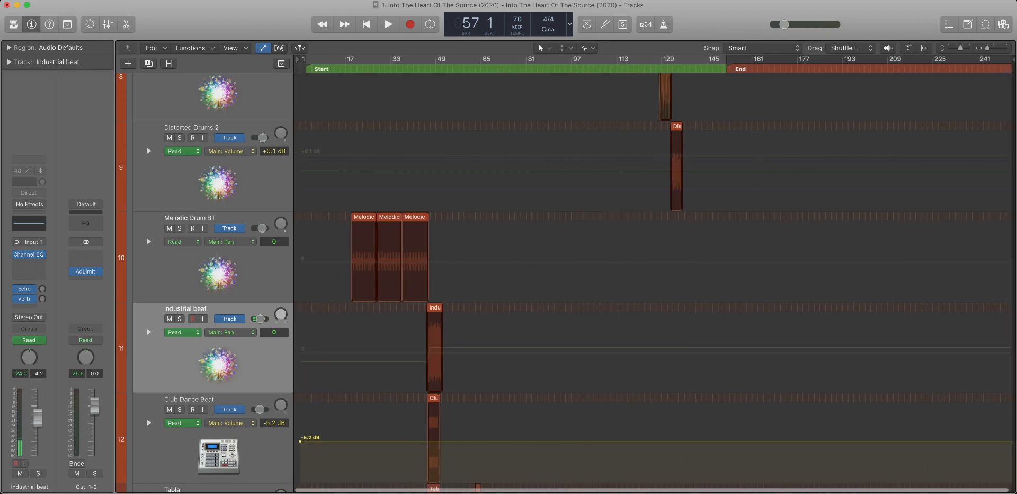
Display the Industrial beat's volume automation again and delete the volume point at the start of the Club Dance Beat track.
{"action": "scroll", "coordinate": [636, 265], "scroll_direction": "down", "scroll_amount": 3}
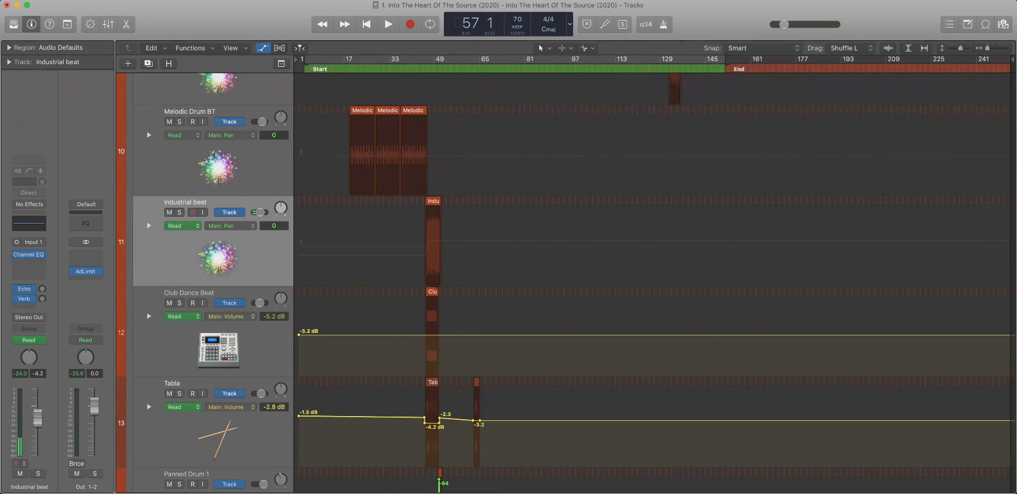
{"action": "left_click", "coordinate": [230, 226]}
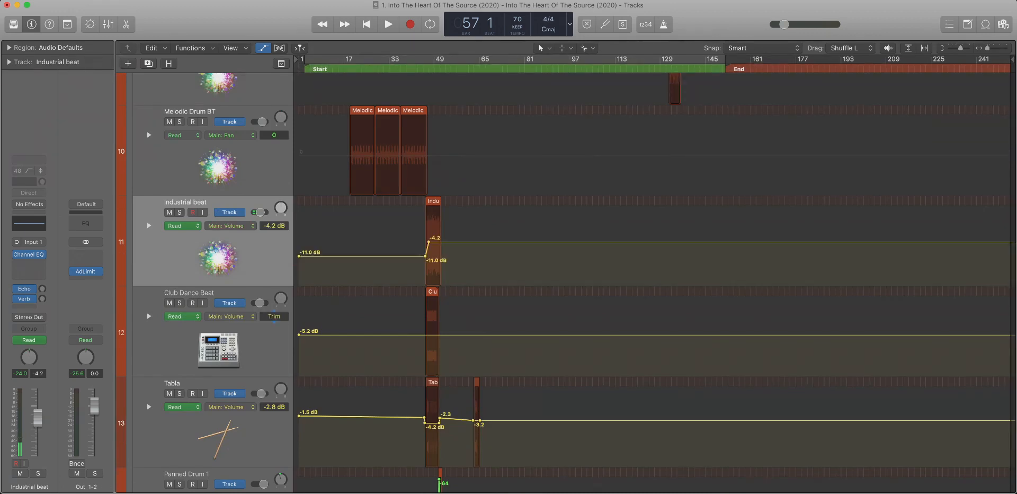
{"action": "left_click", "coordinate": [218, 334]}
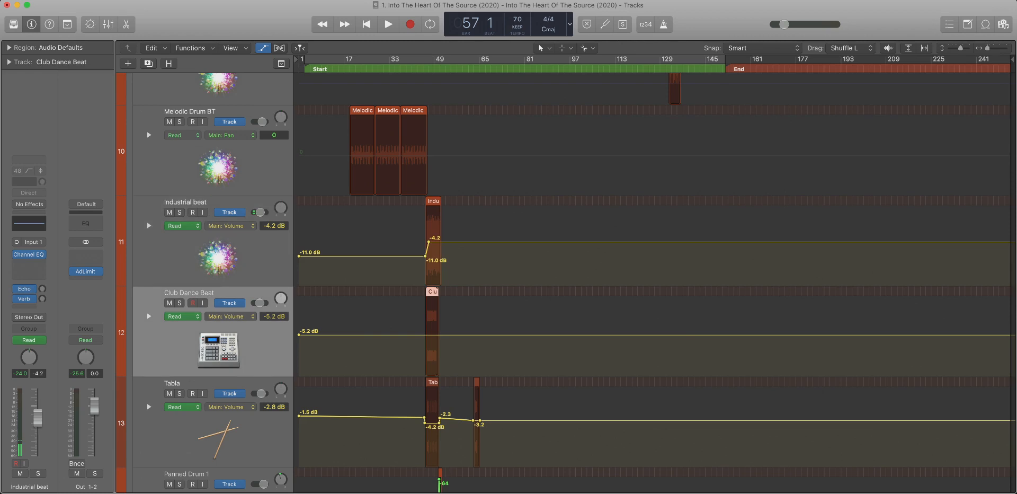
{"action": "scroll", "coordinate": [567, 283], "scroll_direction": "down", "scroll_amount": 2}
{"action": "scroll", "coordinate": [655, 281], "scroll_direction": "right", "scroll_amount": 1}
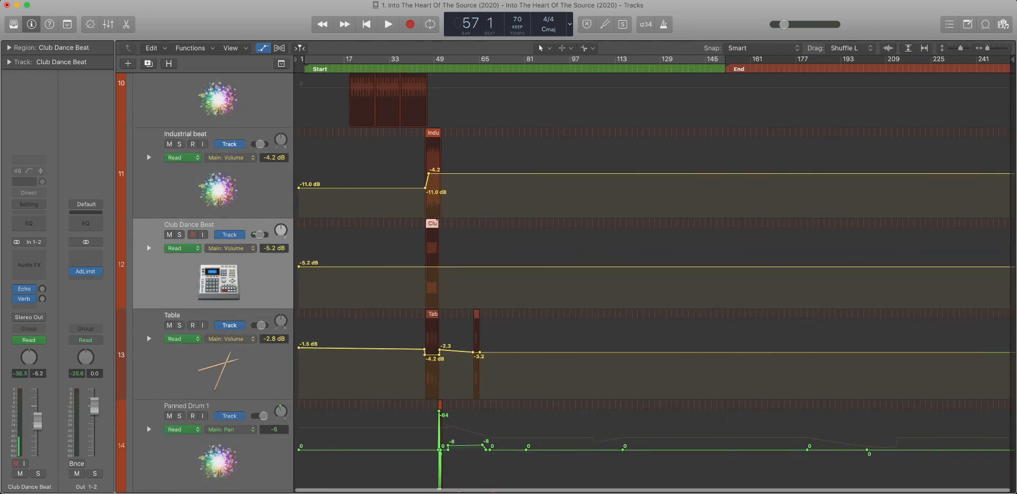
{"action": "left_click", "coordinate": [299, 267]}
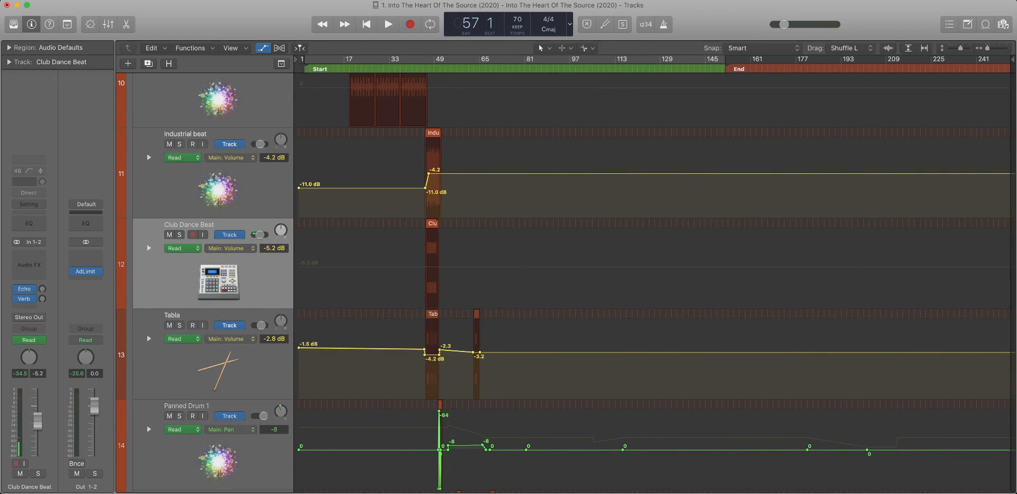
Select the Tabla track and delete the -2.1 dB volume point just before its first region.
{"action": "scroll", "coordinate": [196, 233], "scroll_direction": "down", "scroll_amount": 1}
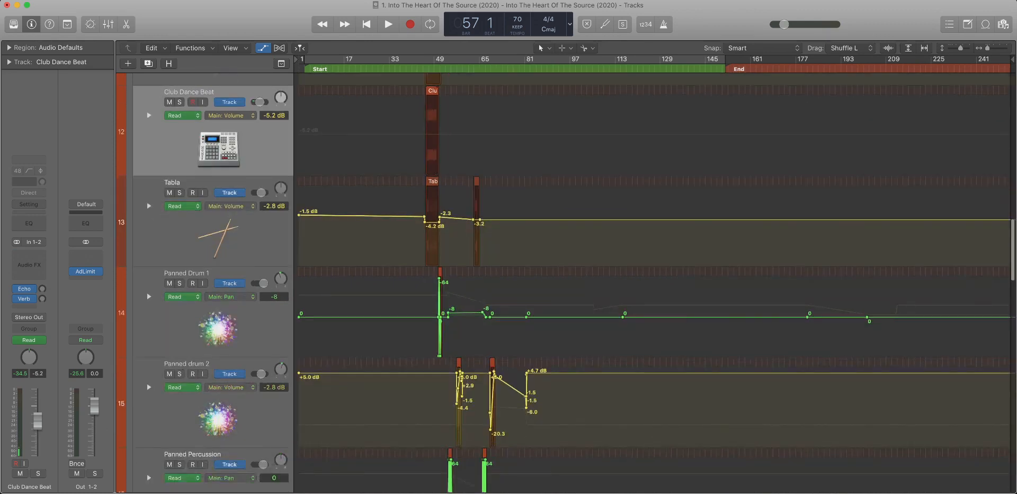
{"action": "left_click", "coordinate": [196, 233]}
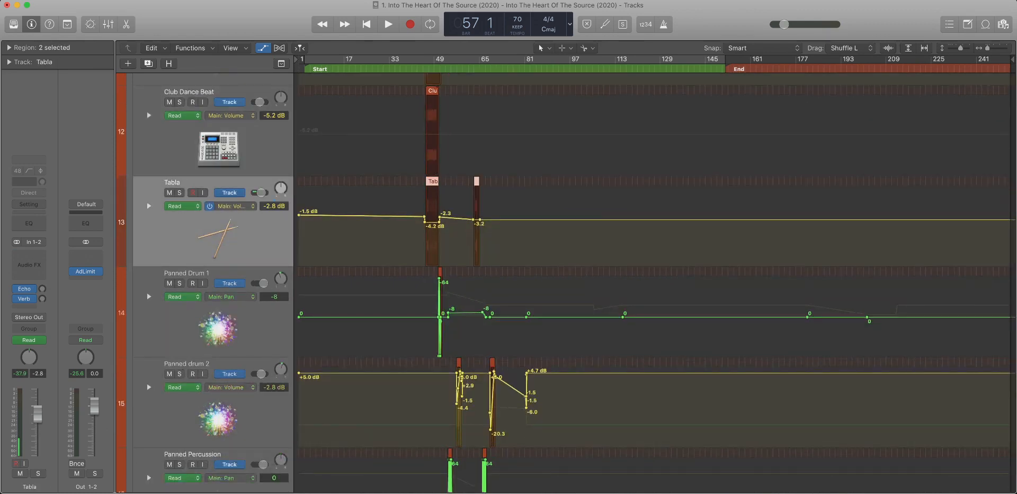
{"action": "left_click_drag", "start_coordinate": [580, 253], "coordinate": [297, 179]}
{"action": "left_click_drag", "start_coordinate": [762, 275], "coordinate": [661, 275]}
{"action": "scroll", "coordinate": [661, 275], "scroll_direction": "down", "scroll_amount": 4}
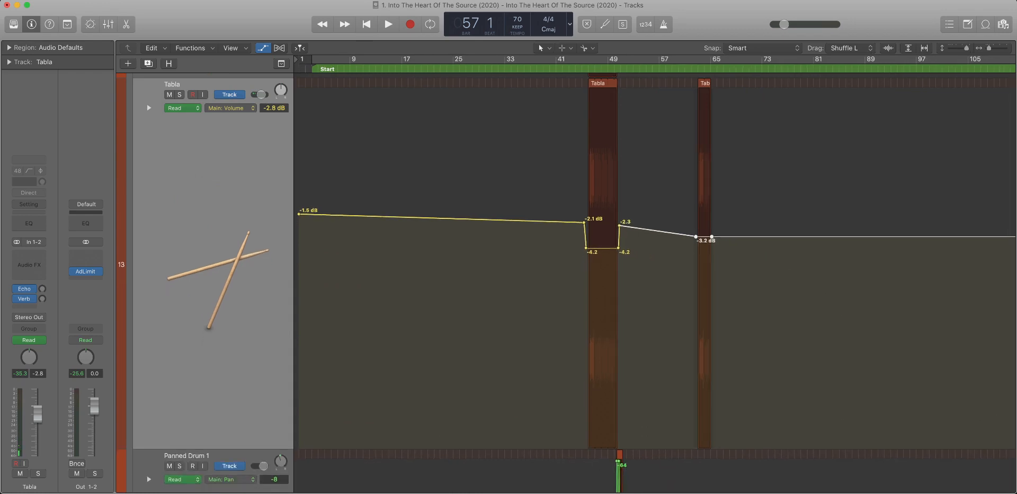
{"action": "left_click", "coordinate": [585, 209]}
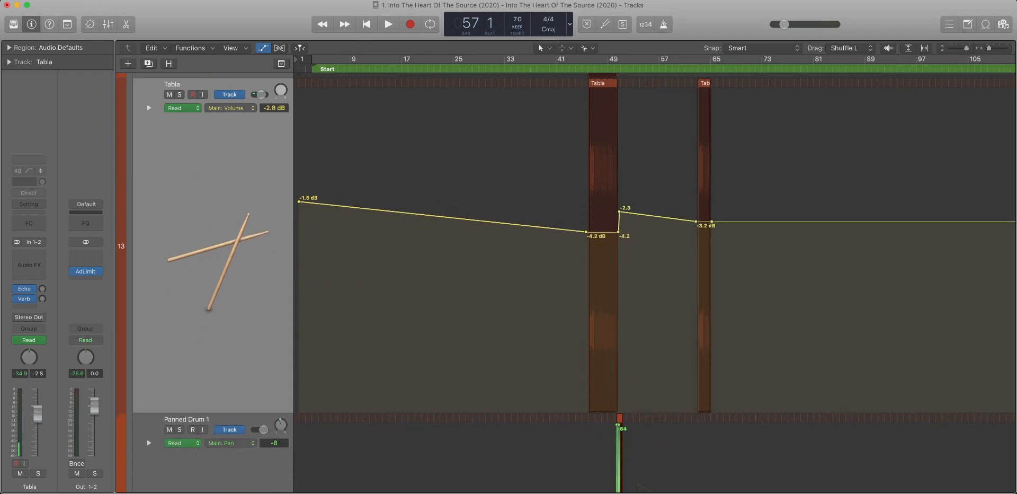
Level the Tabla volume at -4.2 dB from the start through its first region and delete the -2.3 dB point after it.
{"action": "left_click", "coordinate": [299, 201]}
{"action": "left_click_drag", "start_coordinate": [563, 223], "coordinate": [604, 239]}
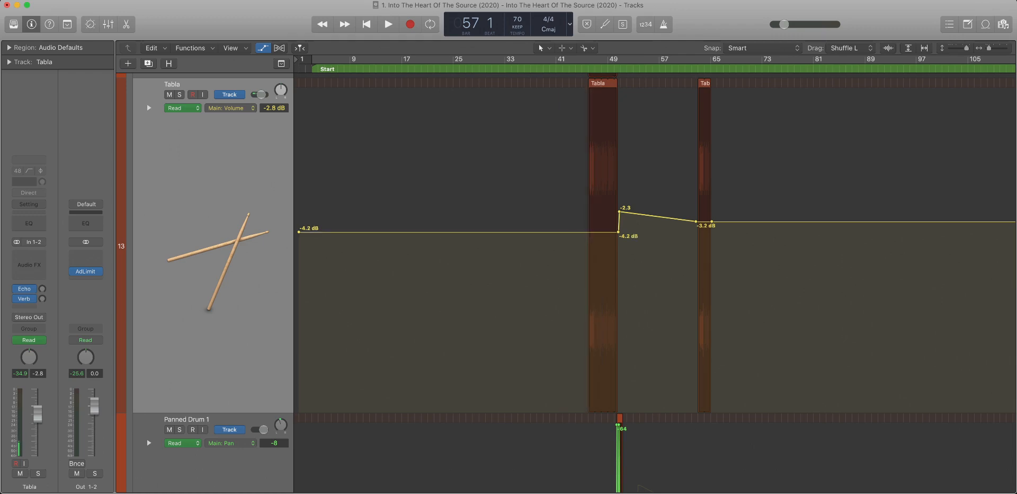
{"action": "left_click", "coordinate": [620, 212]}
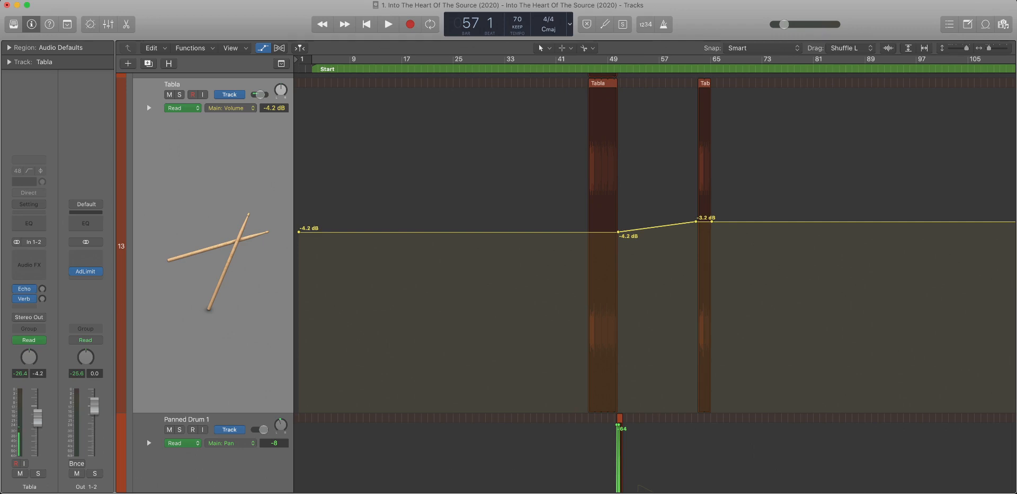
Select the Panned Drum 1 track and examine the pan automation around its region up close.
{"action": "key", "text": "super+Left"}
{"action": "key", "text": "super+Left"}
{"action": "key", "text": "super+Left"}
{"action": "key", "text": "super+Up"}
{"action": "key", "text": "super+Up"}
{"action": "key", "text": "super+Up"}
{"action": "key", "text": "super+Up"}
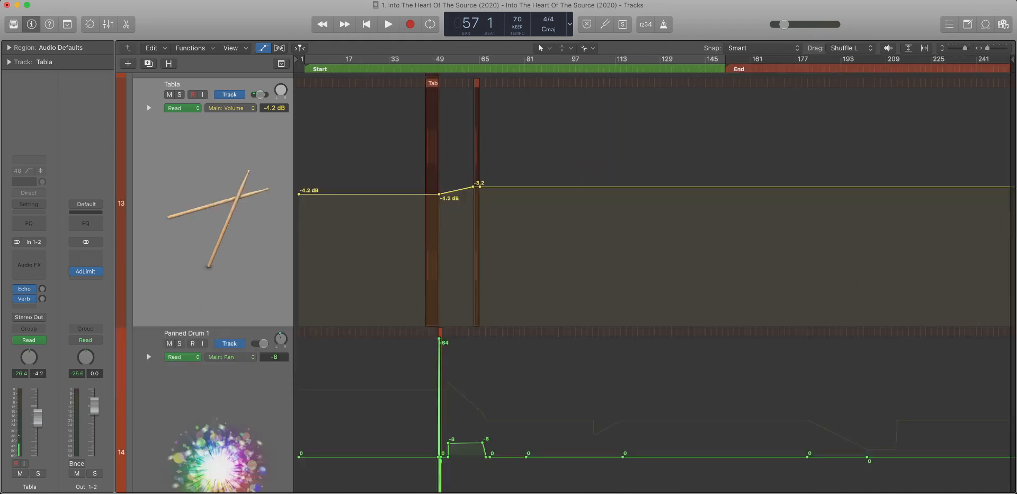
{"action": "scroll", "coordinate": [655, 281], "scroll_direction": "up", "scroll_amount": 2}
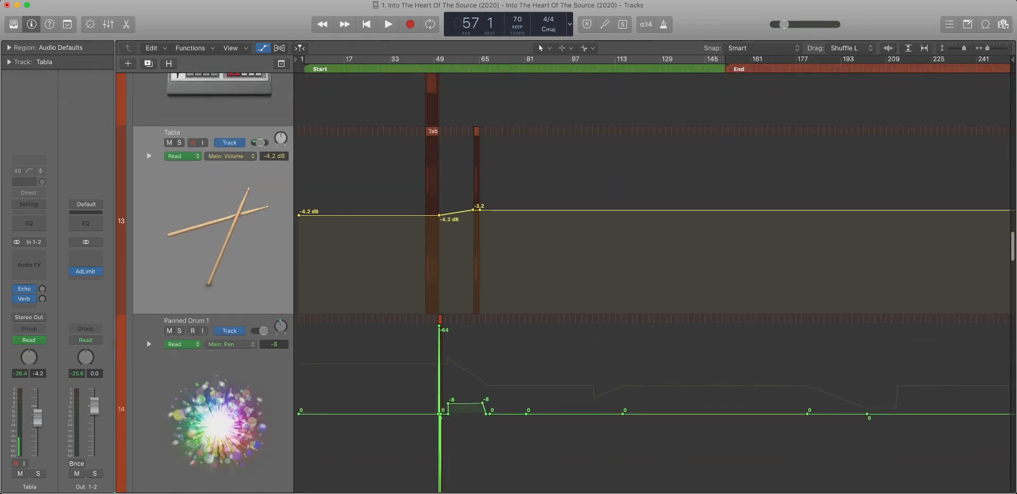
{"action": "scroll", "coordinate": [655, 281], "scroll_direction": "down", "scroll_amount": 7}
{"action": "left_click", "coordinate": [218, 228]}
{"action": "scroll", "coordinate": [655, 281], "scroll_direction": "up", "scroll_amount": 2}
{"action": "scroll", "coordinate": [655, 281], "scroll_direction": "down", "scroll_amount": 1}
{"action": "key", "text": "super+Right"}
{"action": "key", "text": "super+Right"}
{"action": "key", "text": "super+Right"}
{"action": "key", "text": "super+Right"}
{"action": "key", "text": "super+Right"}
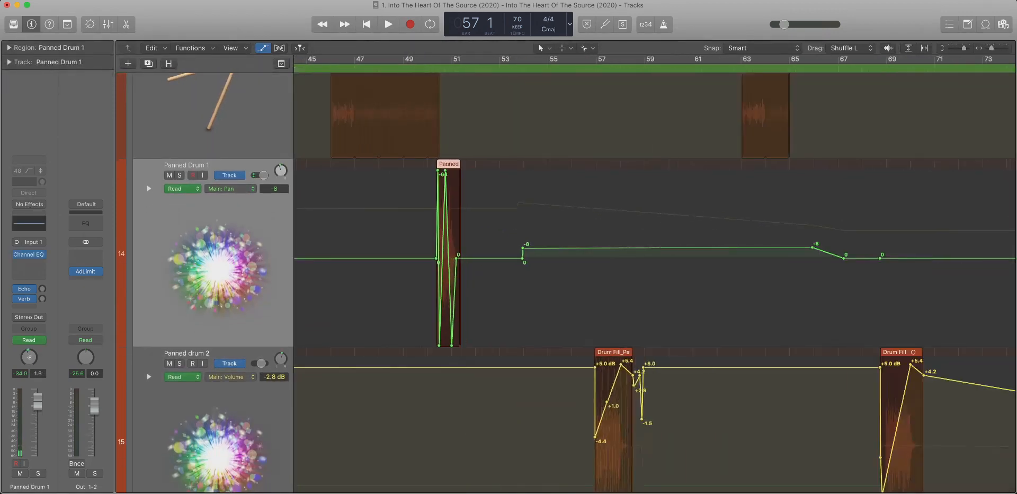
Delete the Panned Drum 1 pan automation points that follow the end of its region.
{"action": "key", "text": "super+Left"}
{"action": "key", "text": "super+Left"}
{"action": "key", "text": "super+Left"}
{"action": "key", "text": "super+Left"}
{"action": "key", "text": "super+Left"}
{"action": "left_click_drag", "start_coordinate": [443, 170], "coordinate": [992, 339]}
{"action": "scroll", "coordinate": [655, 281], "scroll_direction": "right", "scroll_amount": 1}
{"action": "key", "text": "Delete"}
{"action": "key", "text": "super+Right"}
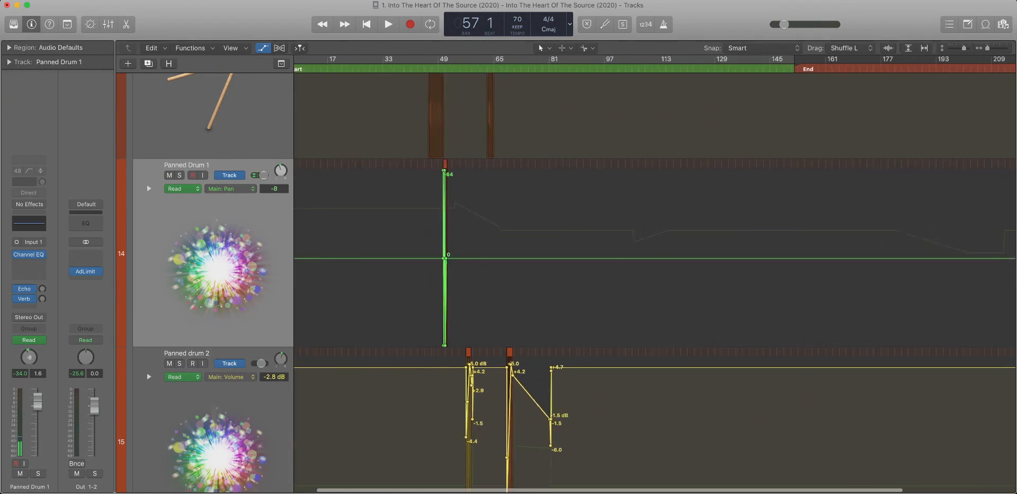
{"action": "key", "text": "super+Right"}
{"action": "key", "text": "super+Right"}
{"action": "key", "text": "super+Right"}
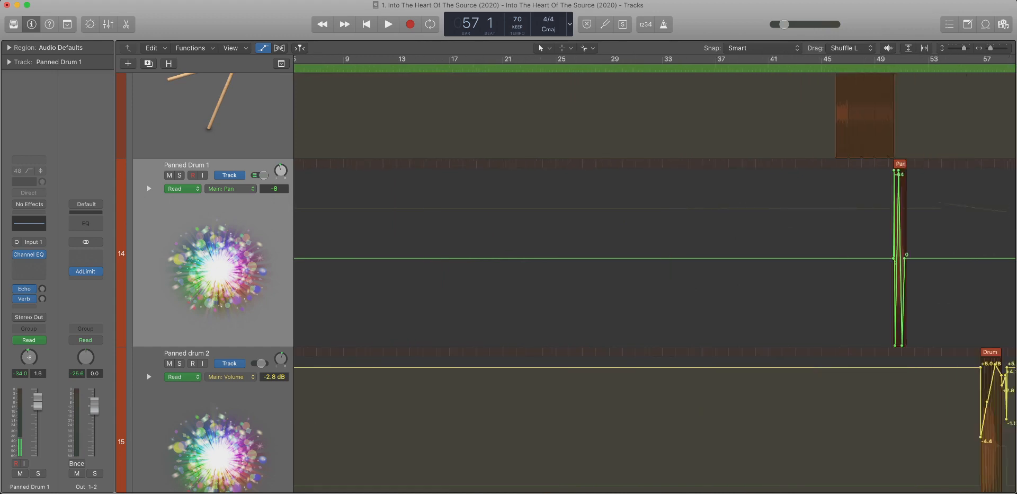
Display Panned Drum 1's volume automation and delete all of its volume points.
{"action": "key", "text": "super+Left"}
{"action": "key", "text": "super+Left"}
{"action": "key", "text": "super+Left"}
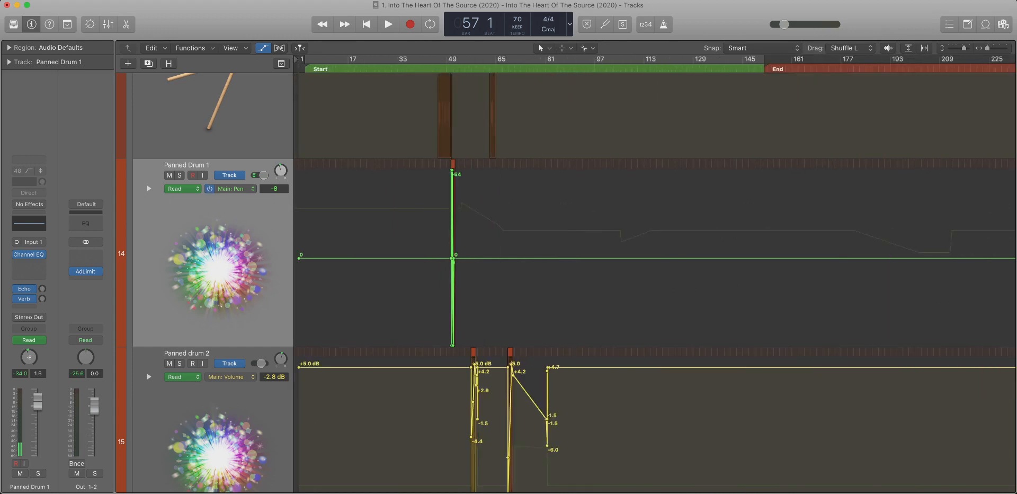
{"action": "left_click", "coordinate": [230, 189]}
{"action": "scroll", "coordinate": [445, 255], "scroll_direction": "down", "scroll_amount": 2}
{"action": "scroll", "coordinate": [445, 254], "scroll_direction": "up", "scroll_amount": 1}
{"action": "left_click_drag", "start_coordinate": [972, 265], "coordinate": [445, 265]}
{"action": "key", "text": "Delete"}
{"action": "left_click_drag", "start_coordinate": [511, 265], "coordinate": [295, 265]}
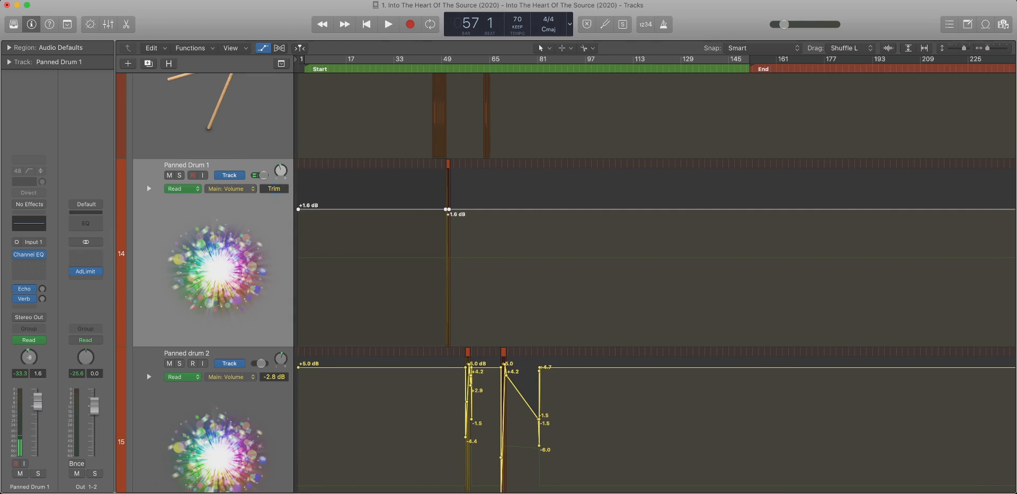
{"action": "key", "text": "Delete"}
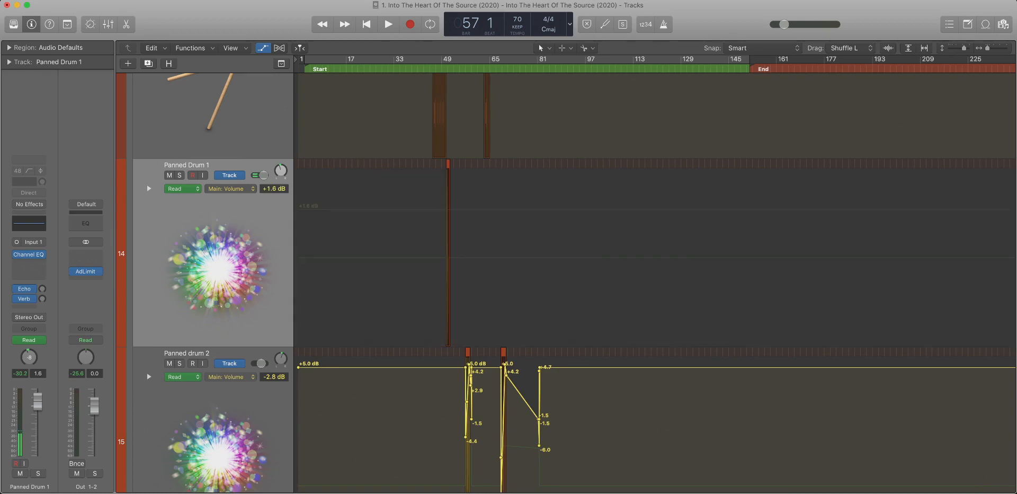
Select the Panned drum 2 track and switch Panned Drum 1 back to displaying its pan automation.
{"action": "key", "text": "super+Left"}
{"action": "key", "text": "super+Right"}
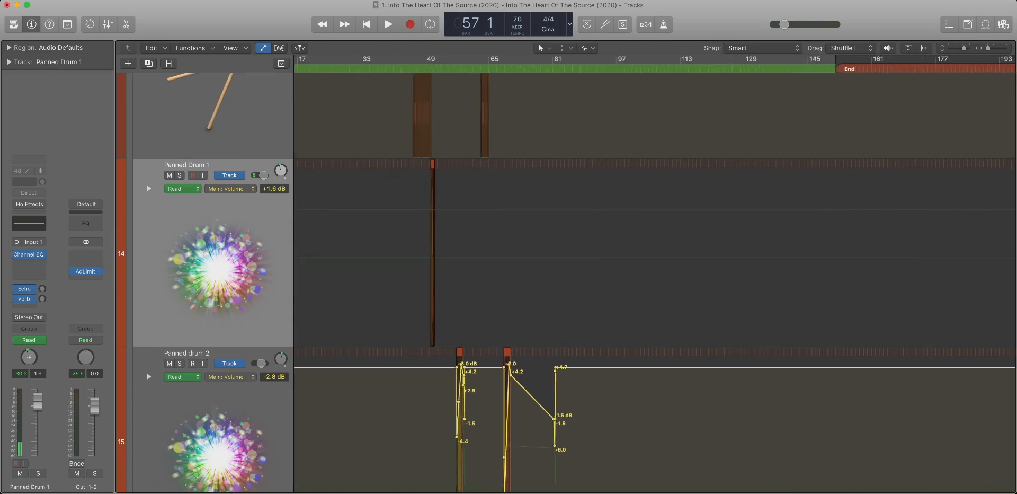
{"action": "key", "text": "super+Up"}
{"action": "key", "text": "super+Up"}
{"action": "scroll", "coordinate": [655, 283], "scroll_direction": "left", "scroll_amount": 2}
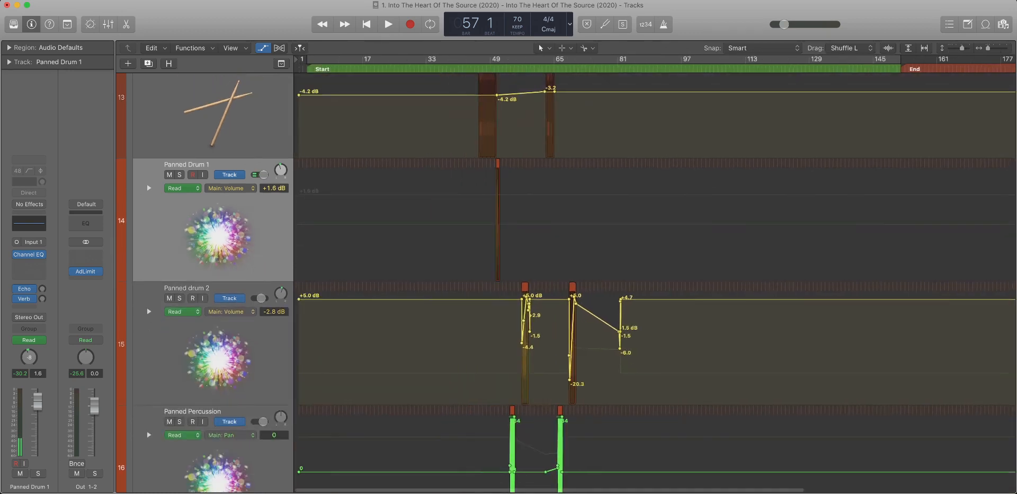
{"action": "left_click", "coordinate": [218, 339]}
{"action": "scroll", "coordinate": [655, 283], "scroll_direction": "down", "scroll_amount": 3}
{"action": "scroll", "coordinate": [655, 283], "scroll_direction": "up", "scroll_amount": 2}
{"action": "scroll", "coordinate": [655, 283], "scroll_direction": "up", "scroll_amount": 1}
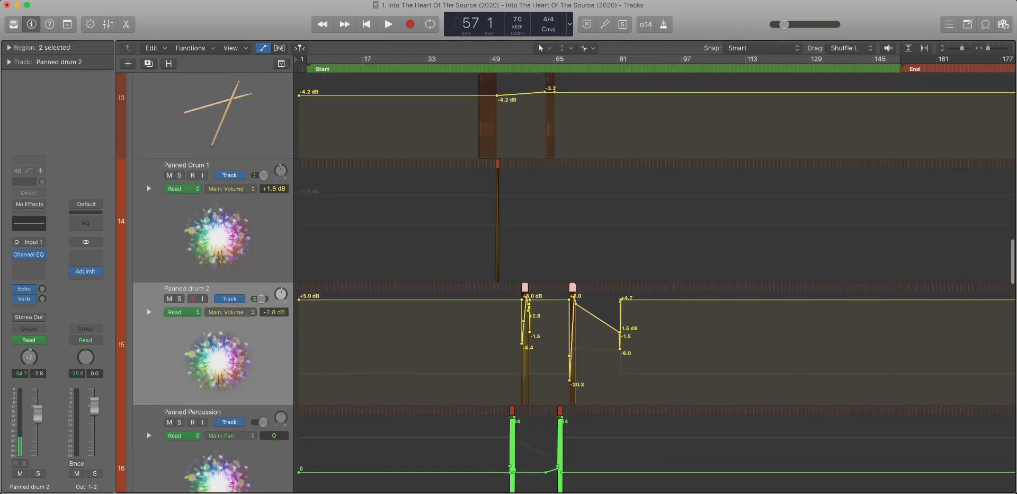
{"action": "left_click", "coordinate": [231, 188]}
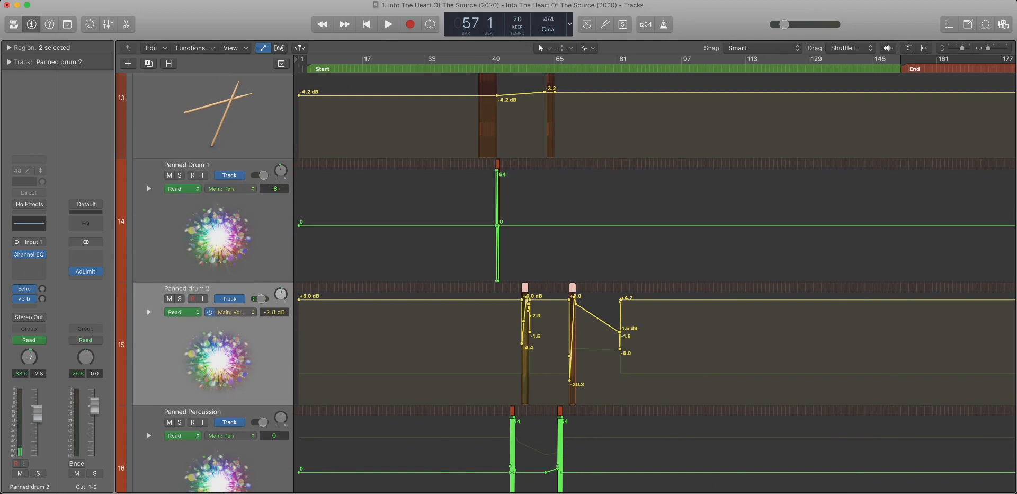
Check the pan automation of Panned drum 2 and return to its volume automation.
{"action": "left_click", "coordinate": [231, 312]}
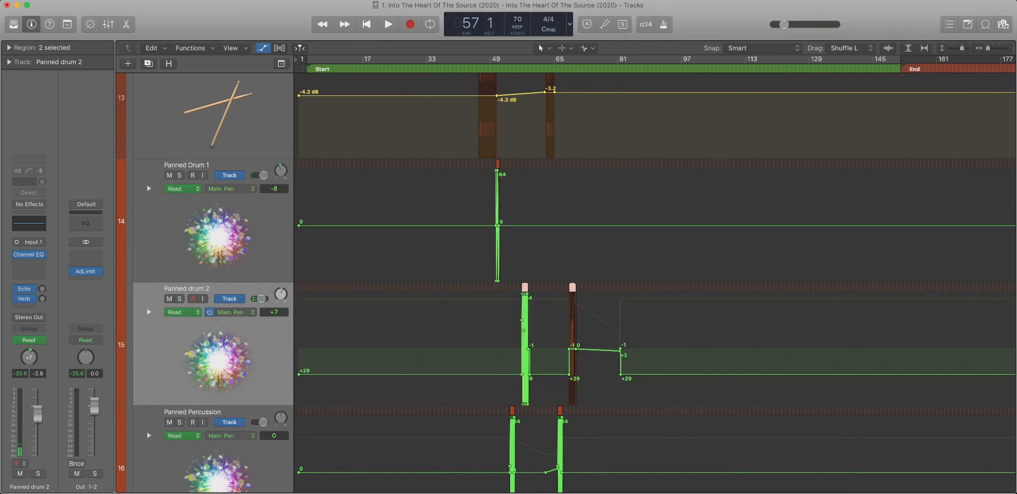
{"action": "left_click", "coordinate": [231, 312]}
{"action": "scroll", "coordinate": [521, 345], "scroll_direction": "right", "scroll_amount": 2}
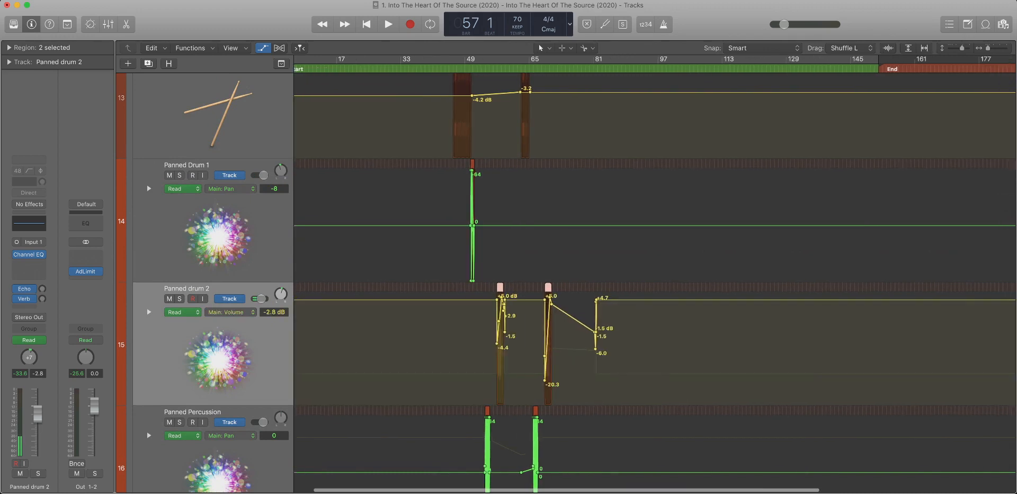
Delete the cluster of Panned drum 2 volume automation points around bar 81, past its second region.
{"action": "scroll", "coordinate": [495, 344], "scroll_direction": "up", "scroll_amount": 5}
{"action": "scroll", "coordinate": [509, 344], "scroll_direction": "up", "scroll_amount": 2}
{"action": "scroll", "coordinate": [509, 344], "scroll_direction": "down", "scroll_amount": 8}
{"action": "scroll", "coordinate": [509, 344], "scroll_direction": "right", "scroll_amount": 6}
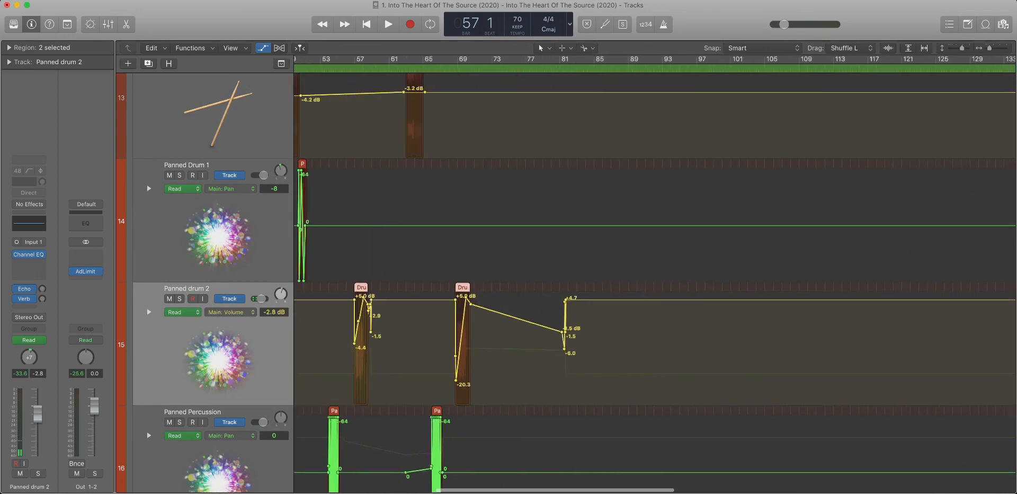
{"action": "left_click_drag", "start_coordinate": [504, 291], "coordinate": [594, 405]}
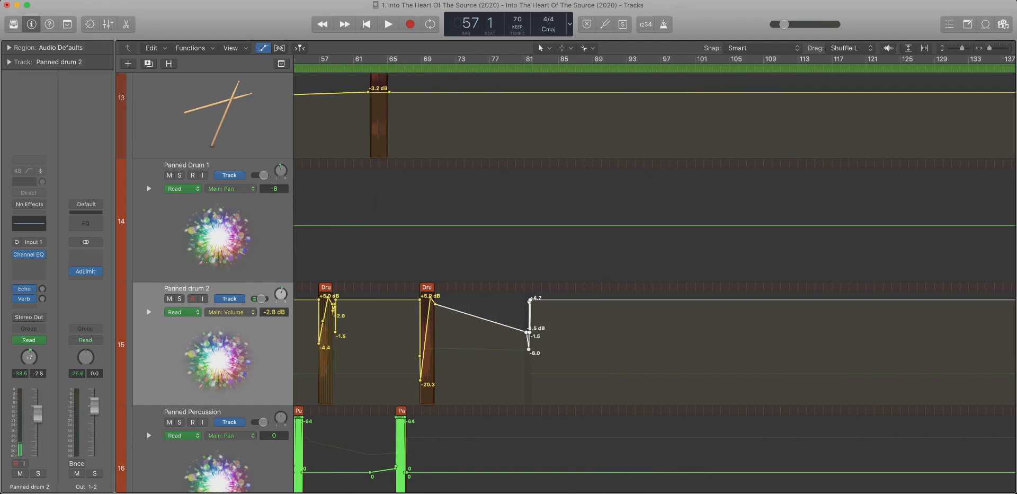
{"action": "key", "text": "Delete"}
{"action": "key", "text": "super+Left"}
{"action": "key", "text": "super+Left"}
{"action": "key", "text": "super+Left"}
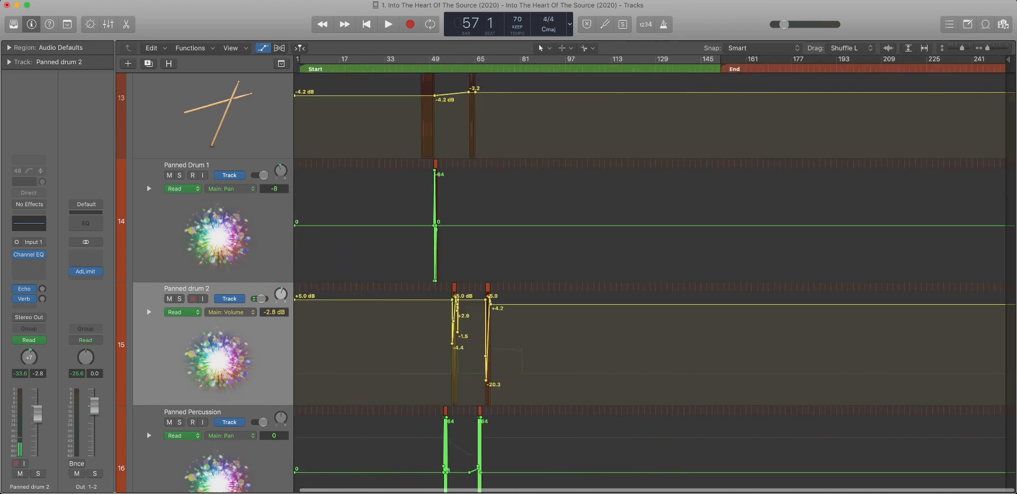
Delete the stray volume automation points just after the first region on Panned drum 2.
{"action": "scroll", "coordinate": [455, 344], "scroll_direction": "up", "scroll_amount": 10}
{"action": "scroll", "coordinate": [454, 344], "scroll_direction": "down", "scroll_amount": 1}
{"action": "left_click_drag", "start_coordinate": [597, 344], "coordinate": [543, 345]}
{"action": "key", "text": "Delete"}
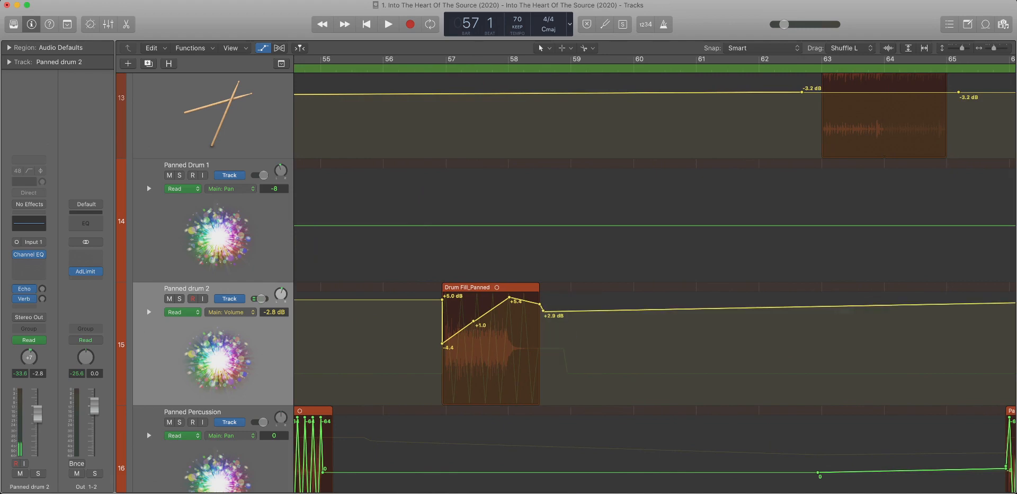
Play the Drum Fill_Panned region soloed and raise the volume point at its end to +4.2 dB.
{"action": "key", "text": "ctrl+s"}
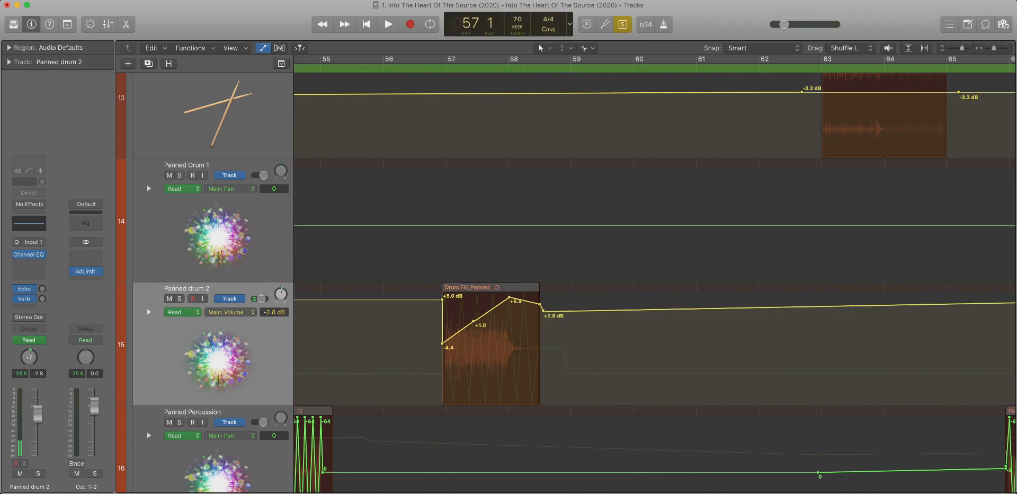
{"action": "left_click", "coordinate": [491, 287]}
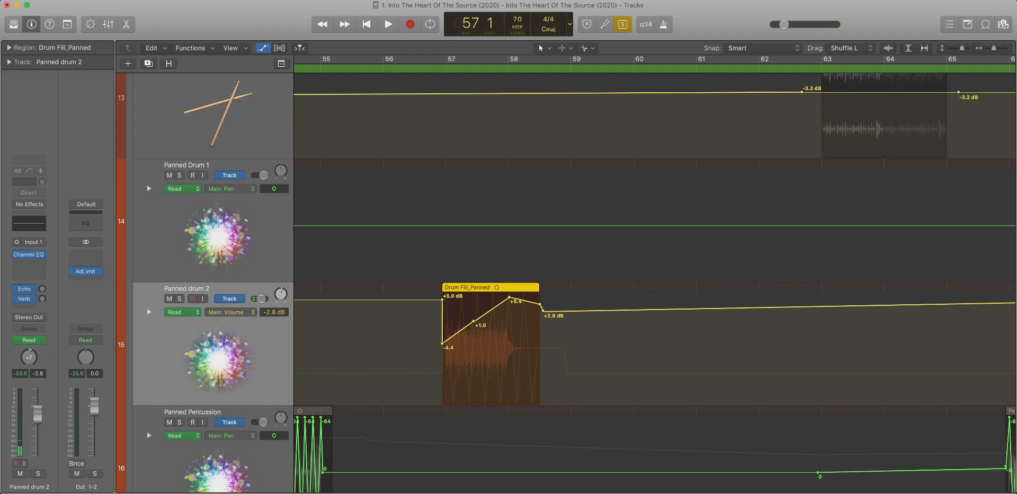
{"action": "key", "text": "space"}
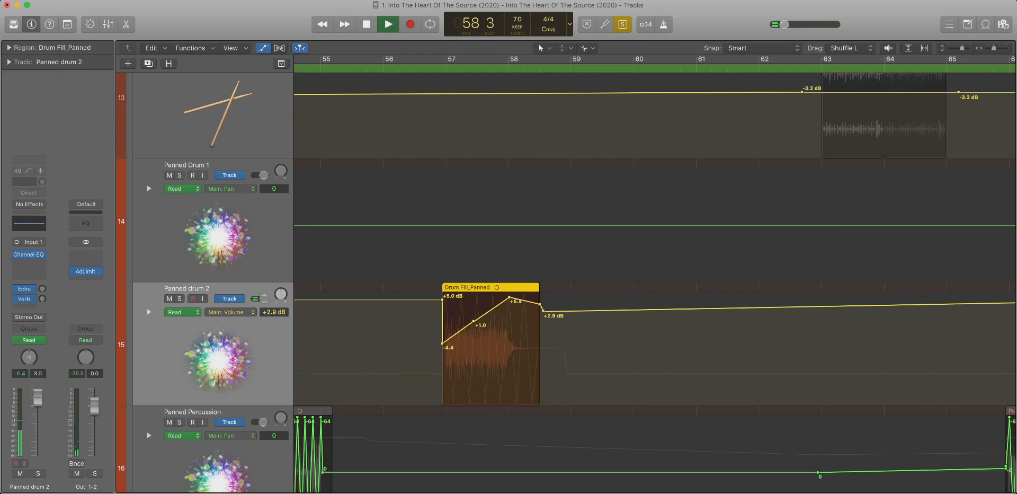
{"action": "left_click", "coordinate": [543, 311]}
{"action": "left_click", "coordinate": [543, 311]}
Delete the extra volume point on the steep drop at the start of the Drum Fill region near bar 69.
{"action": "scroll", "coordinate": [613, 328], "scroll_direction": "down", "scroll_amount": 10}
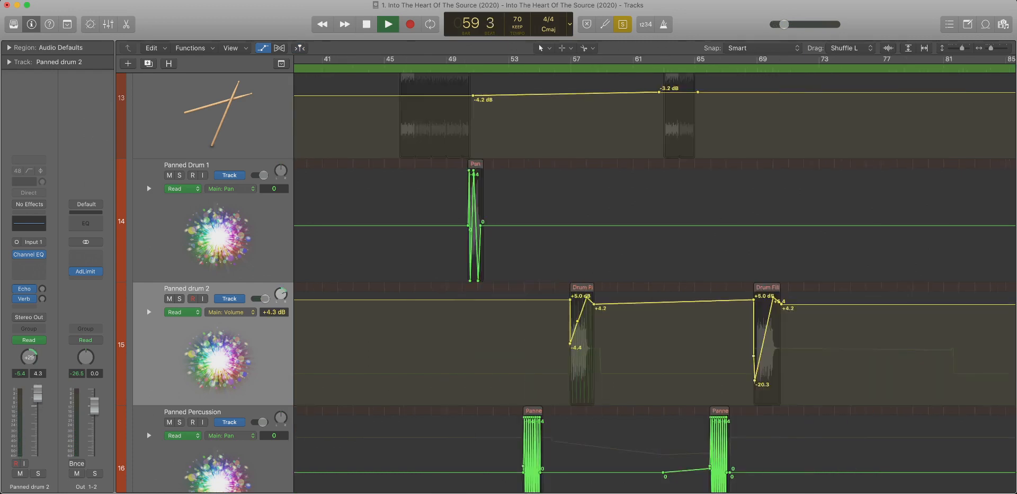
{"action": "scroll", "coordinate": [613, 329], "scroll_direction": "up", "scroll_amount": 4}
{"action": "left_click_drag", "start_coordinate": [722, 366], "coordinate": [940, 296]}
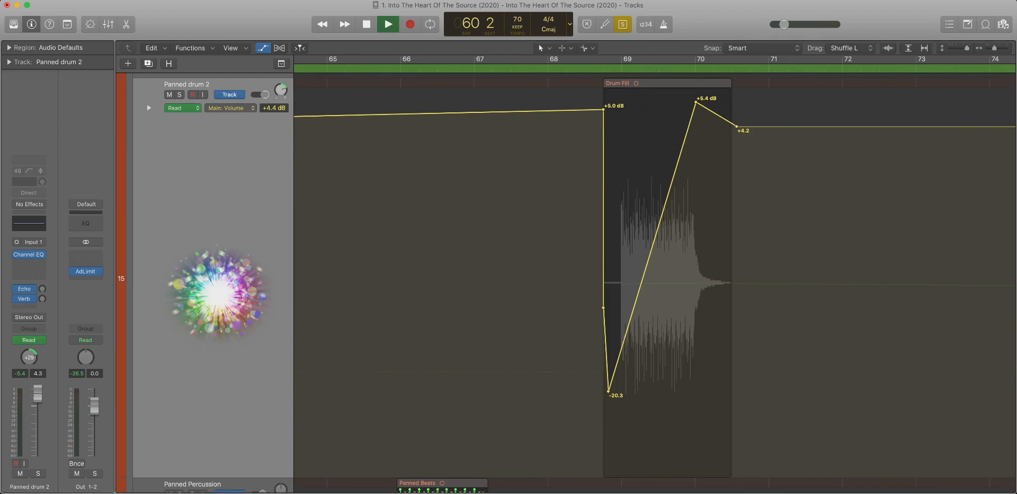
{"action": "scroll", "coordinate": [655, 283], "scroll_direction": "up", "scroll_amount": 2}
{"action": "left_click", "coordinate": [604, 339]}
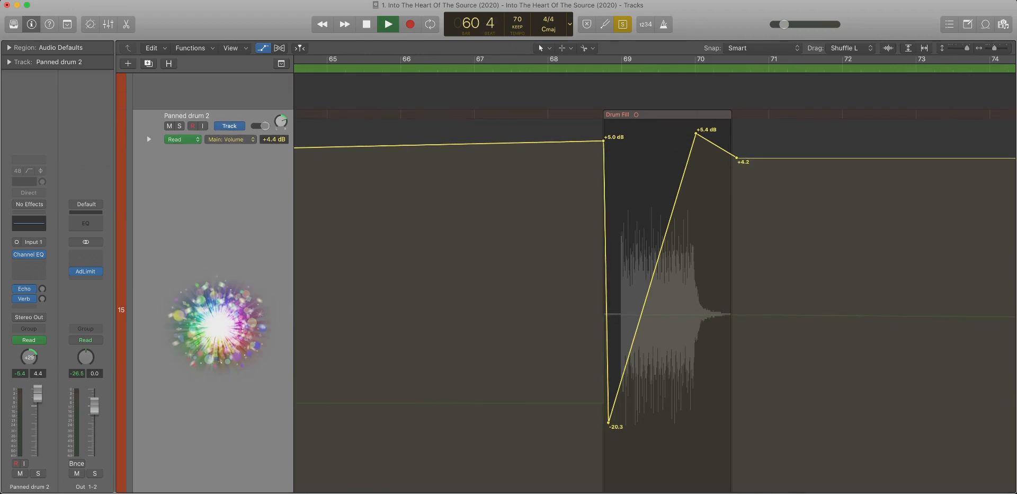
Select the Drum Fill region near bar 69, listen to it soloed, and stop playback.
{"action": "scroll", "coordinate": [655, 283], "scroll_direction": "up", "scroll_amount": 2}
{"action": "scroll", "coordinate": [655, 283], "scroll_direction": "right", "scroll_amount": 3}
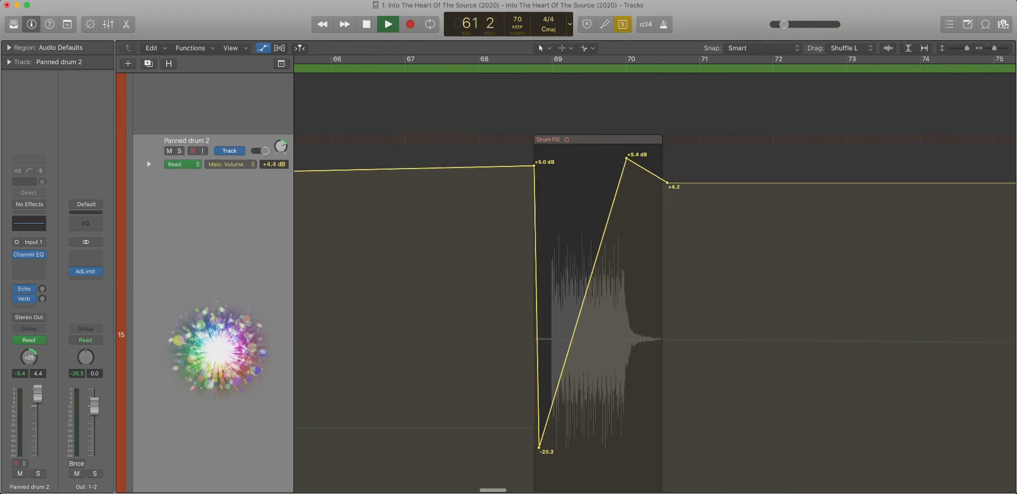
{"action": "left_click", "coordinate": [598, 139]}
{"action": "key", "text": "shift+space"}
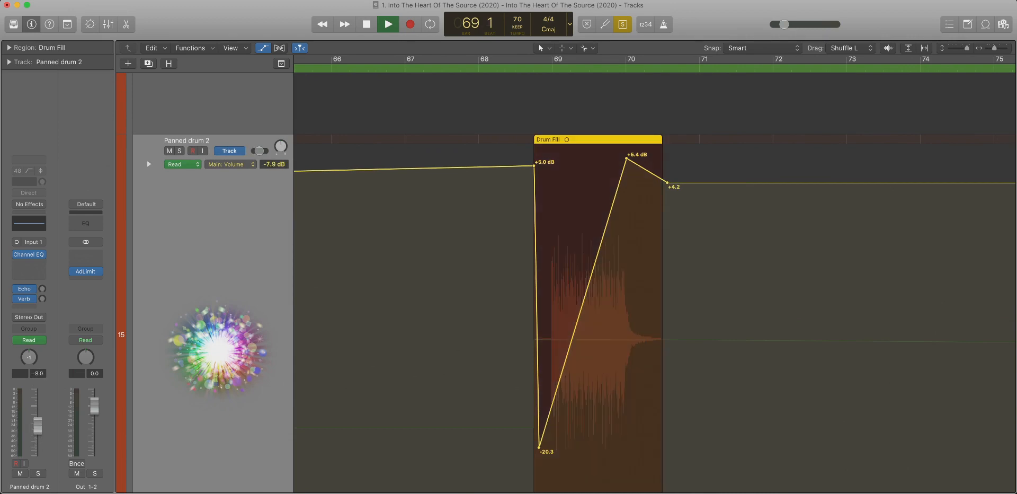
{"action": "key", "text": "super+Up"}
{"action": "key", "text": "super+Up"}
{"action": "key", "text": "super+Up"}
{"action": "key", "text": "super+Up"}
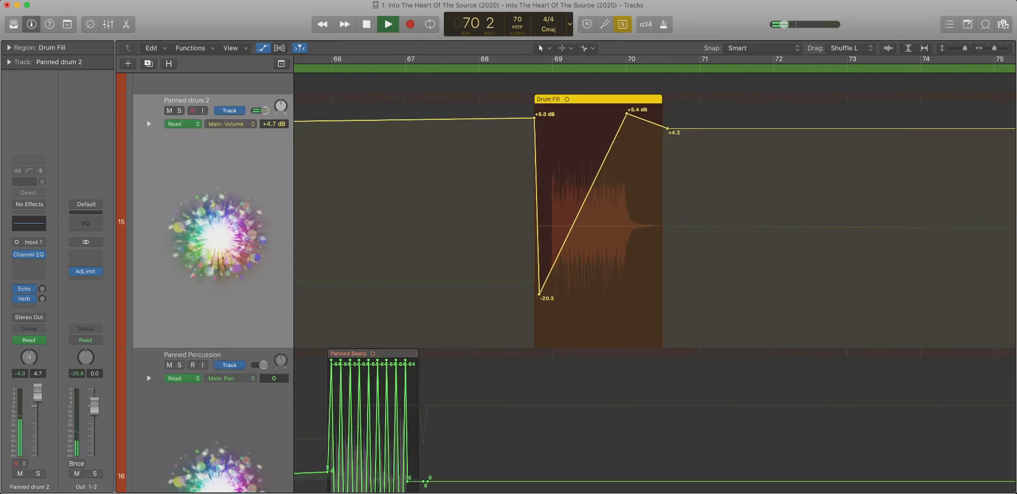
{"action": "key", "text": "space"}
Display Panned drum 2's pan automation and delete its cluster of pan points around bar 81, past the Drum Fill region.
{"action": "key", "text": "z"}
{"action": "key", "text": "super+Right"}
{"action": "key", "text": "super+Right"}
{"action": "key", "text": "super+Right"}
{"action": "key", "text": "super+Right"}
{"action": "key", "text": "super+Right"}
{"action": "left_click", "coordinate": [231, 124]}
{"action": "scroll", "coordinate": [655, 227], "scroll_direction": "left", "scroll_amount": 9}
{"action": "scroll", "coordinate": [655, 226], "scroll_direction": "right", "scroll_amount": 2}
{"action": "scroll", "coordinate": [673, 226], "scroll_direction": "left", "scroll_amount": 5}
{"action": "scroll", "coordinate": [673, 226], "scroll_direction": "down", "scroll_amount": 3}
{"action": "scroll", "coordinate": [674, 226], "scroll_direction": "right", "scroll_amount": 4}
{"action": "scroll", "coordinate": [673, 227], "scroll_direction": "up", "scroll_amount": 3}
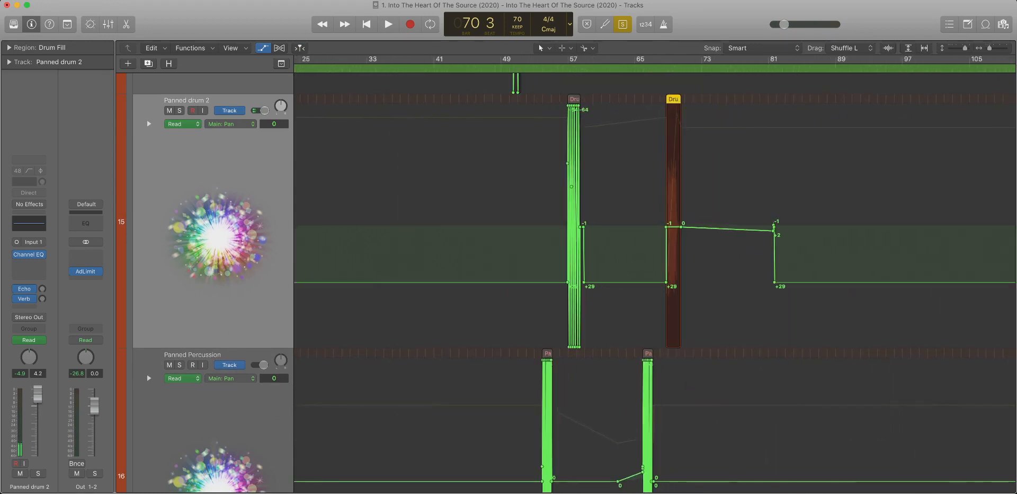
{"action": "key", "text": "super+Right"}
{"action": "key", "text": "super+Right"}
{"action": "key", "text": "super+Right"}
{"action": "scroll", "coordinate": [655, 227], "scroll_direction": "right", "scroll_amount": 5}
{"action": "left_click_drag", "start_coordinate": [772, 228], "coordinate": [689, 228]}
{"action": "key", "text": "Delete"}
{"action": "scroll", "coordinate": [689, 227], "scroll_direction": "left", "scroll_amount": 8}
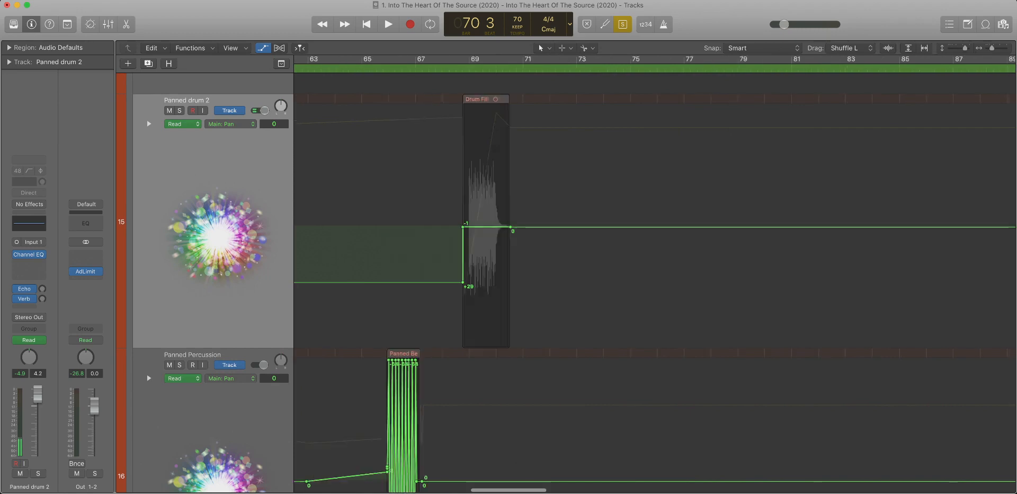
Compare Panned drum 2's volume and pan automation around its two regions, ending on the pan automation.
{"action": "scroll", "coordinate": [689, 228], "scroll_direction": "down", "scroll_amount": 2}
{"action": "scroll", "coordinate": [655, 281], "scroll_direction": "left", "scroll_amount": 2}
{"action": "scroll", "coordinate": [655, 281], "scroll_direction": "down", "scroll_amount": 3}
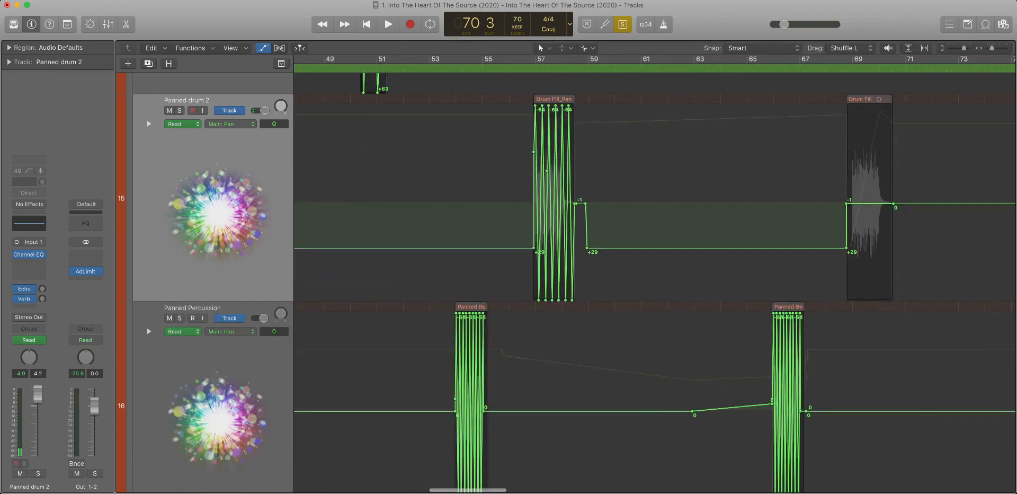
{"action": "key", "text": "super+Right"}
{"action": "key", "text": "super+Right"}
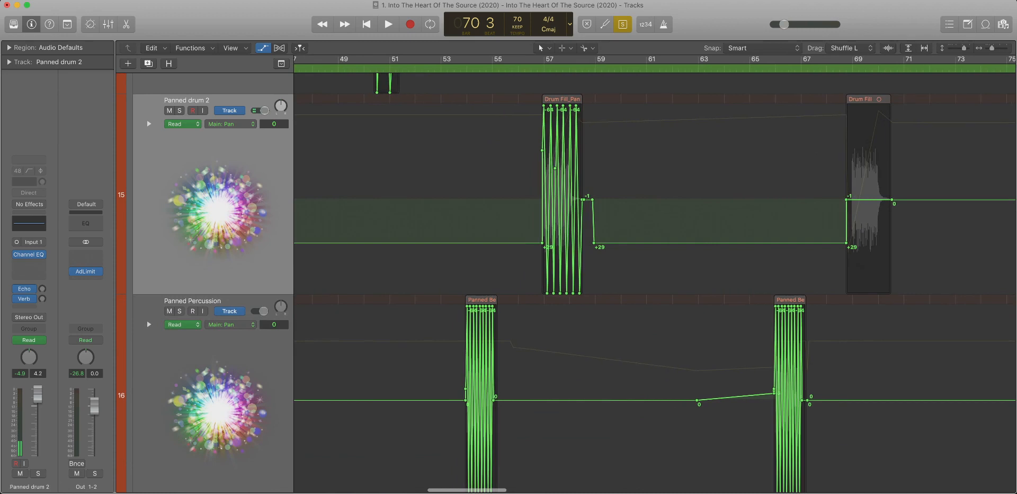
{"action": "key", "text": "super+Up"}
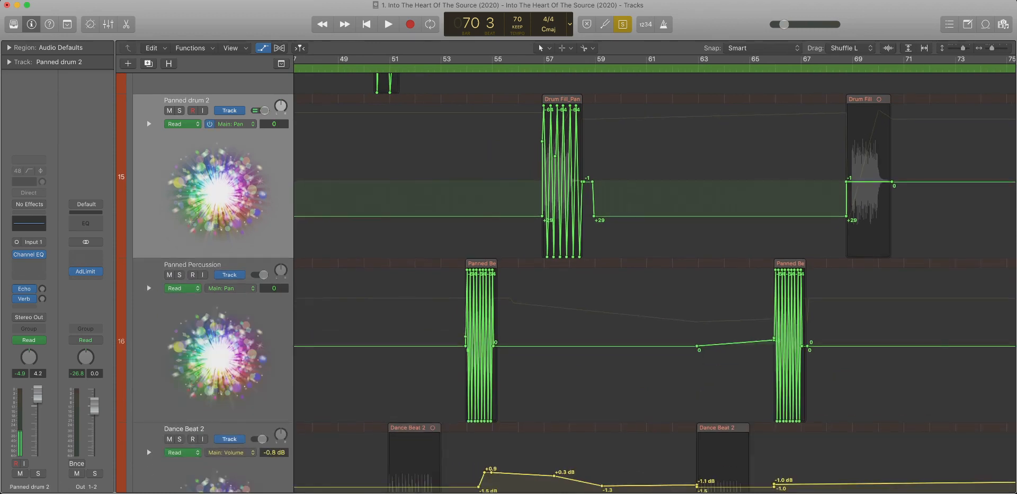
{"action": "left_click", "coordinate": [231, 124]}
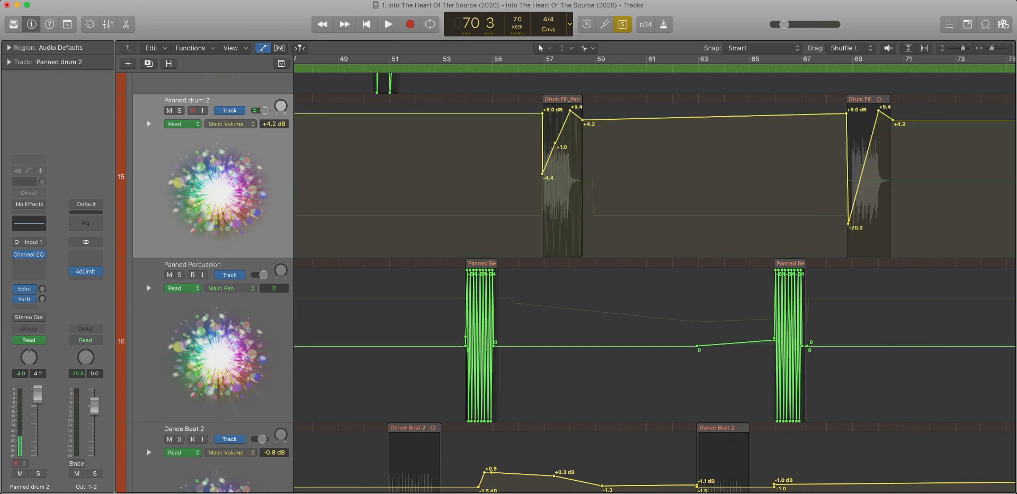
{"action": "key", "text": "super+Left"}
{"action": "key", "text": "super+Left"}
{"action": "key", "text": "super+Left"}
{"action": "key", "text": "super+Left"}
{"action": "key", "text": "super+Left"}
{"action": "key", "text": "super+Left"}
{"action": "key", "text": "super+Left"}
{"action": "key", "text": "super+Left"}
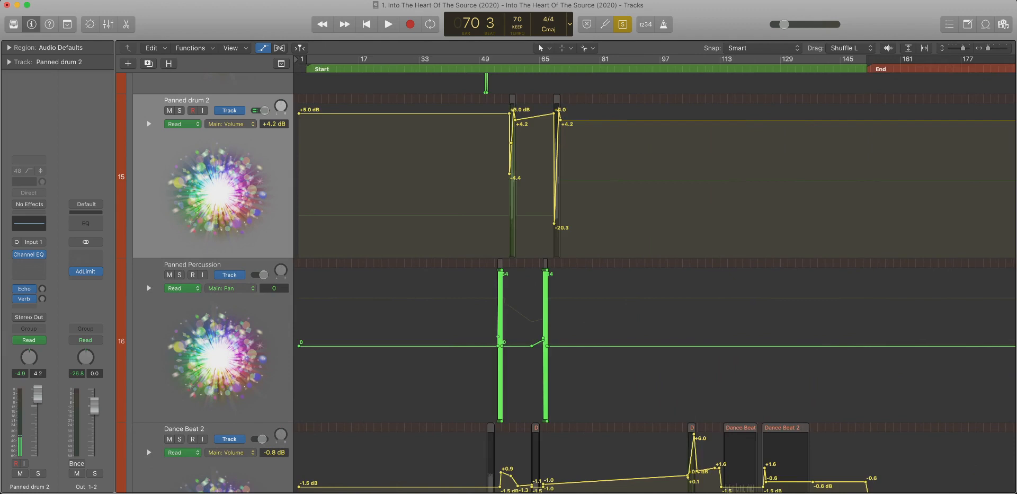
{"action": "key", "text": "super+Right"}
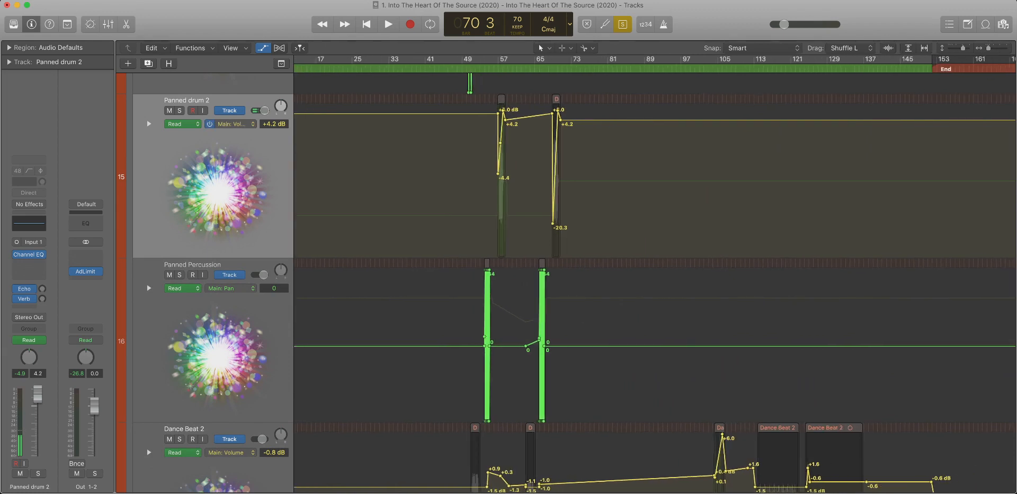
{"action": "left_click", "coordinate": [231, 124]}
{"action": "scroll", "coordinate": [655, 283], "scroll_direction": "right", "scroll_amount": 3}
{"action": "scroll", "coordinate": [655, 283], "scroll_direction": "left", "scroll_amount": 5}
{"action": "key", "text": "super+Right"}
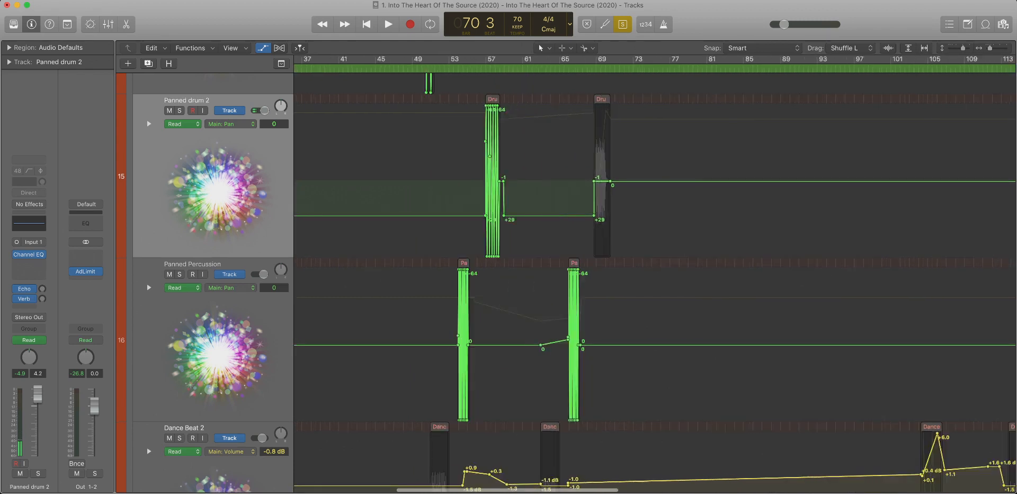
{"action": "scroll", "coordinate": [655, 283], "scroll_direction": "up", "scroll_amount": 5}
{"action": "scroll", "coordinate": [655, 283], "scroll_direction": "down", "scroll_amount": 4}
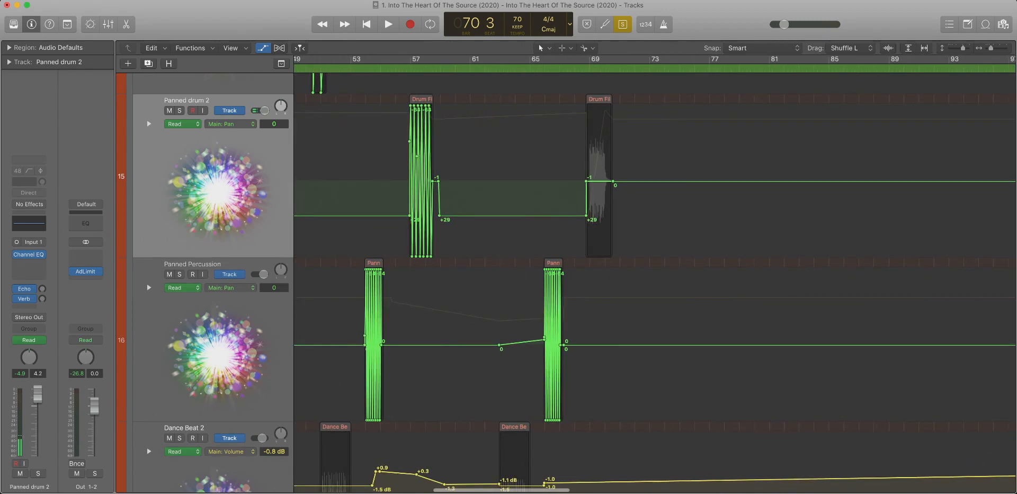
{"action": "scroll", "coordinate": [654, 283], "scroll_direction": "down", "scroll_amount": 4}
{"action": "scroll", "coordinate": [655, 283], "scroll_direction": "up", "scroll_amount": 4}
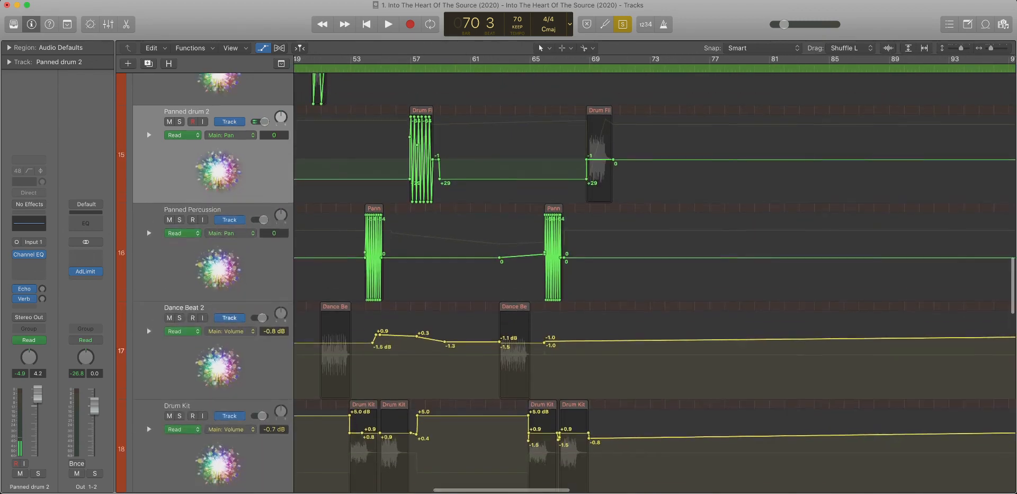
Duplicate the Panned drum 2 track and move the Drum Fill region near bar 69 onto the copy together with its automation.
{"action": "scroll", "coordinate": [655, 283], "scroll_direction": "up", "scroll_amount": 1}
{"action": "left_click", "coordinate": [219, 289]}
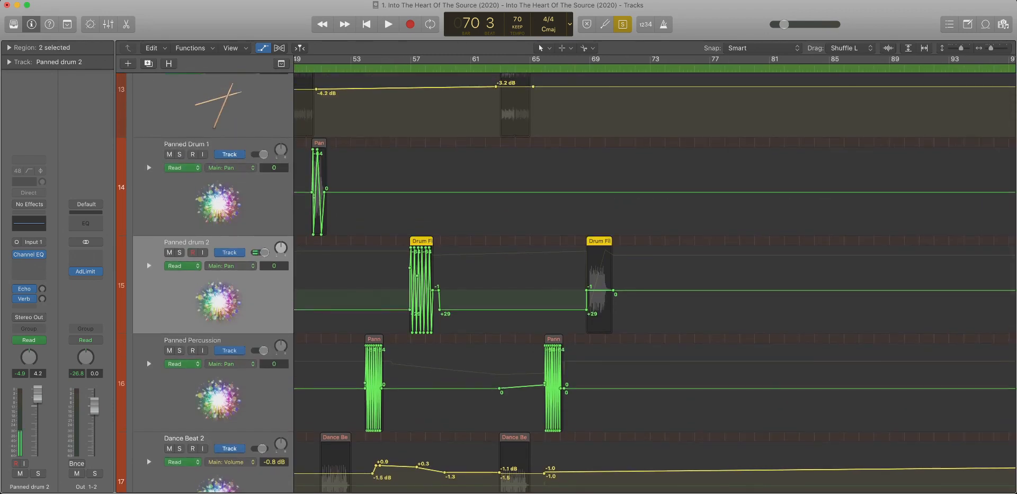
{"action": "key", "text": "super+d"}
{"action": "left_click_drag", "start_coordinate": [599, 275], "coordinate": [599, 373]}
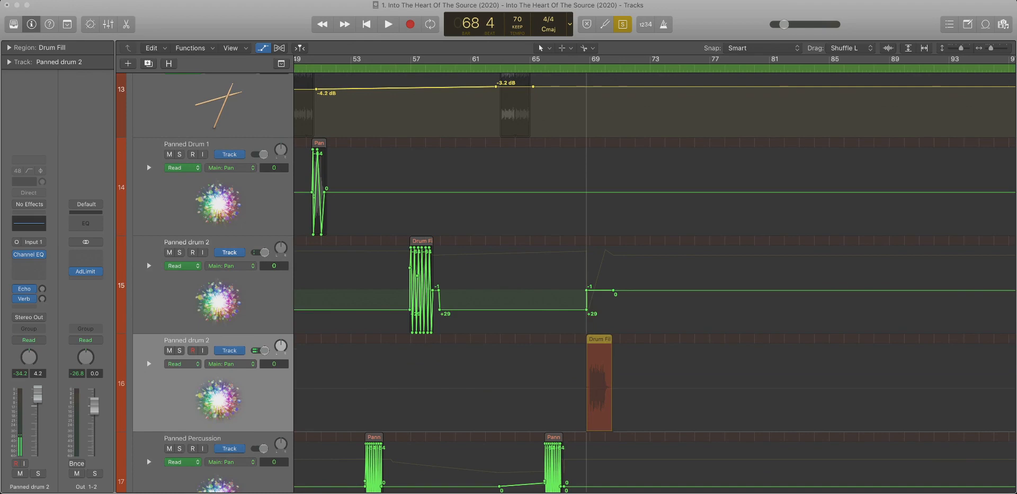
{"action": "key", "text": "Return"}
Delete all pan automation from the duplicated Panned drum 2 track.
{"action": "key", "text": "super+Left"}
{"action": "key", "text": "super+Left"}
{"action": "key", "text": "super+Left"}
{"action": "key", "text": "super+Left"}
{"action": "key", "text": "super+Left"}
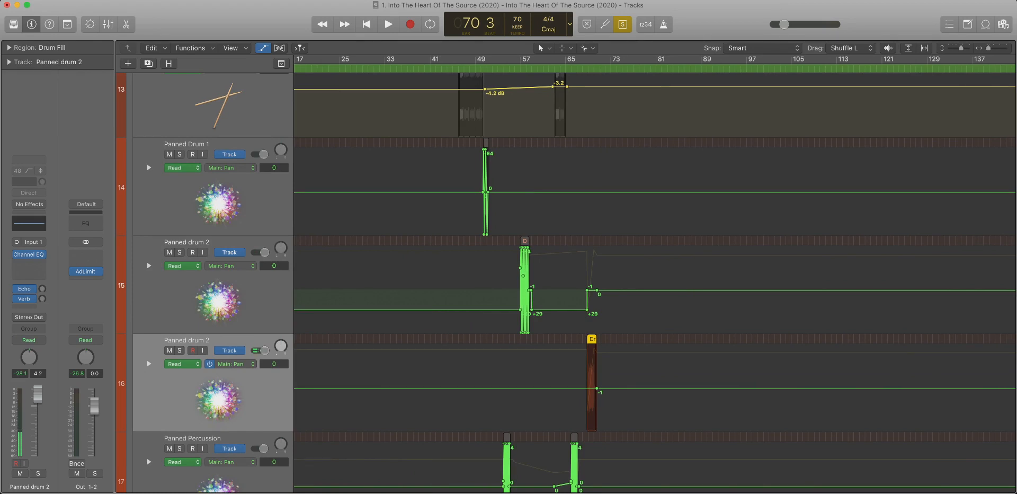
{"action": "scroll", "coordinate": [655, 283], "scroll_direction": "left", "scroll_amount": 5}
{"action": "left_click", "coordinate": [274, 365]}
{"action": "key", "text": "Delete"}
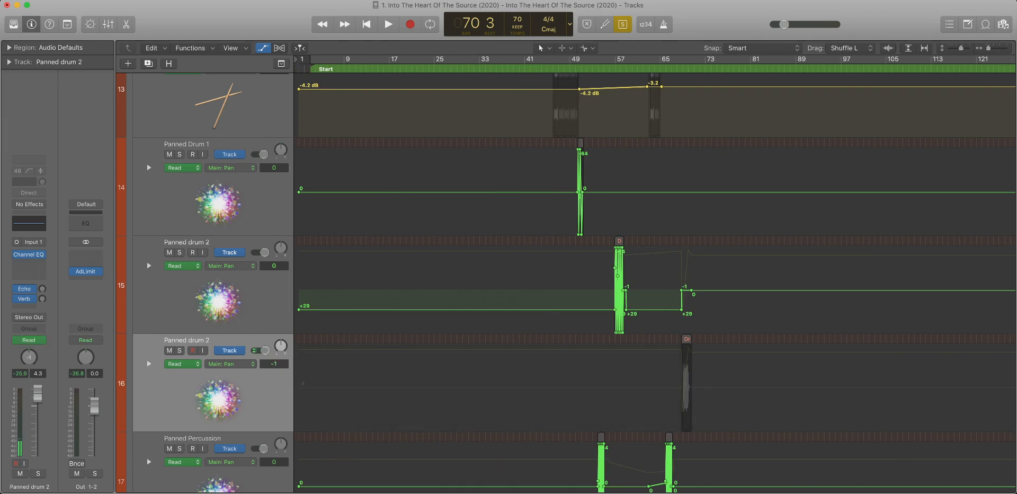
Display the duplicated track's volume automation and rename the track "Drum Fill".
{"action": "left_click", "coordinate": [231, 364]}
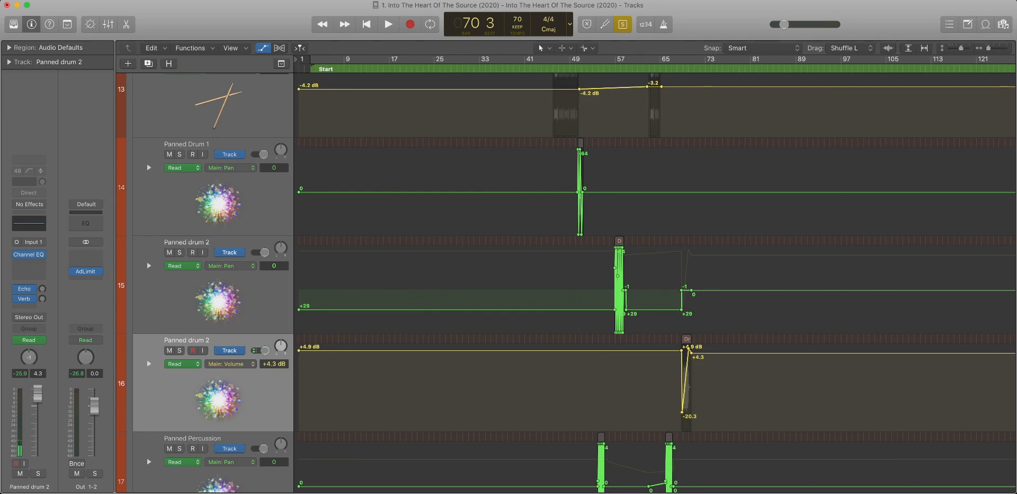
{"action": "left_click_drag", "start_coordinate": [660, 332], "coordinate": [744, 403]}
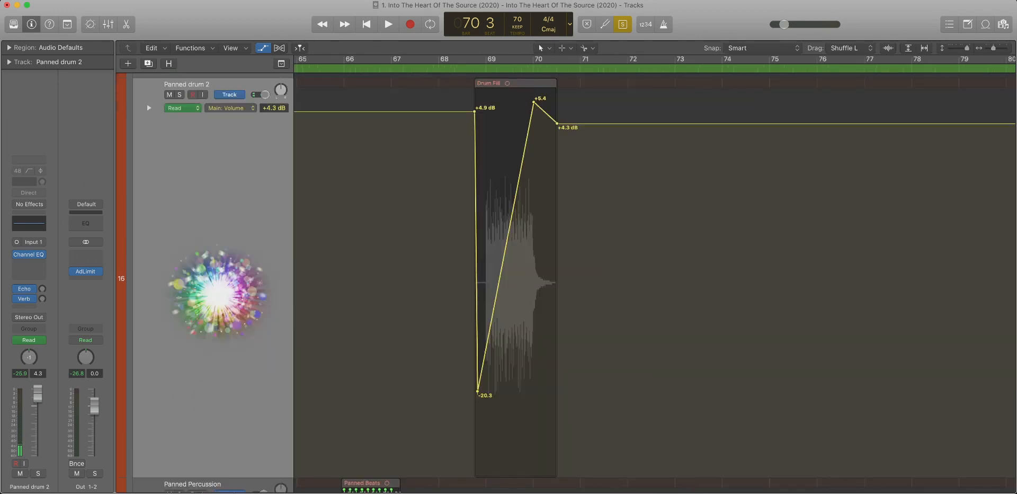
{"action": "scroll", "coordinate": [566, 283], "scroll_direction": "up", "scroll_amount": 5}
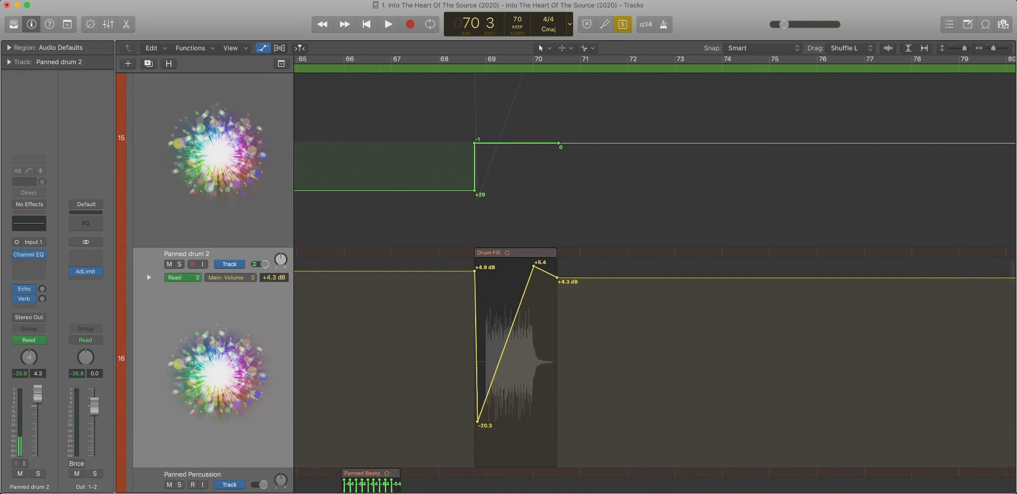
{"action": "double_click", "coordinate": [186, 252]}
{"action": "type", "text": "Drum Fill"}
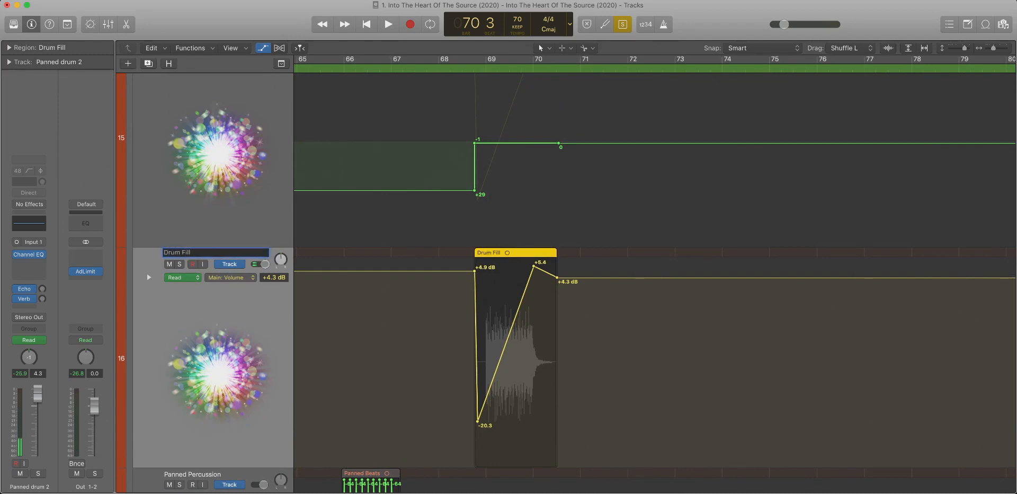
{"action": "key", "text": "shift+Tab"}
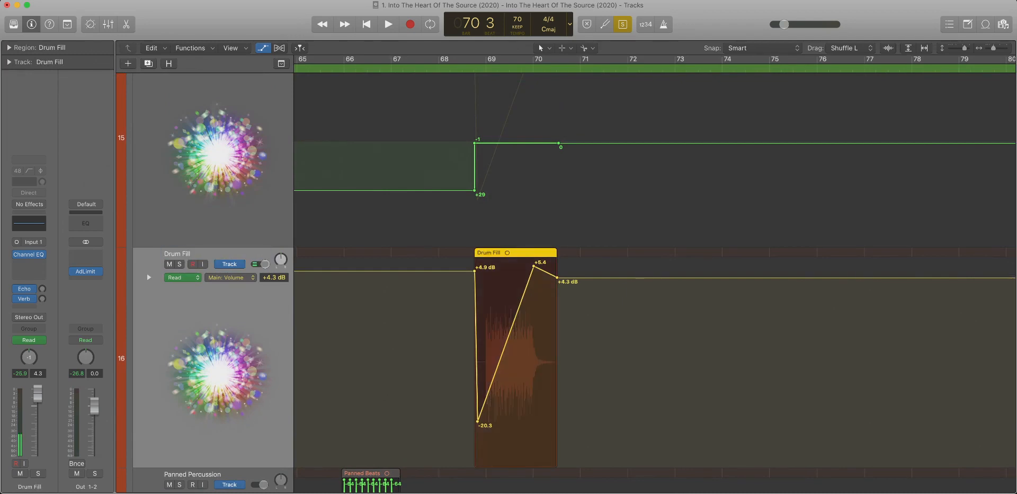
Rename the original Panned drum 2 track "Drum Fill_Panned drum 2".
{"action": "key", "text": "Left"}
{"action": "type", "text": "Drum"}
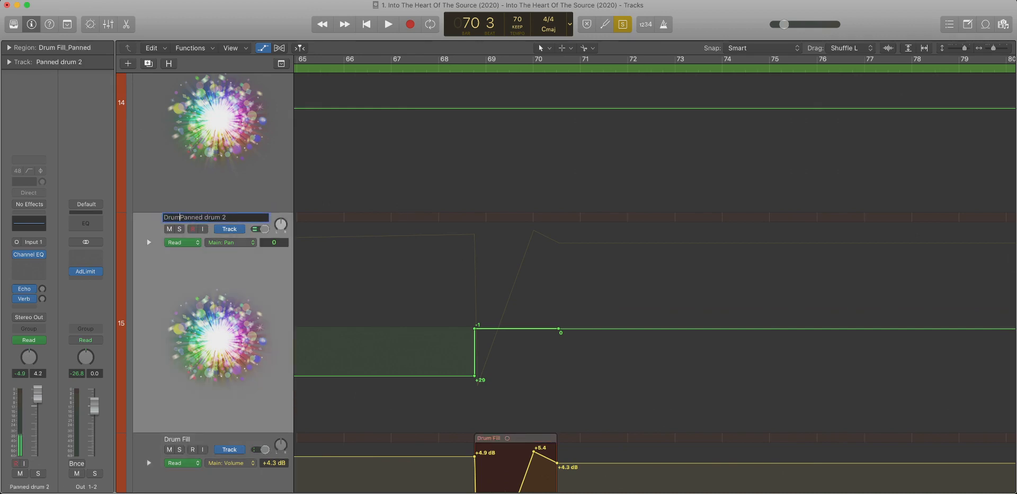
{"action": "type", "text": " Fo"}
{"action": "key", "text": "BackSpace"}
{"action": "type", "text": "ill"}
{"action": "key", "text": "BackSpace"}
{"action": "type", "text": "_"}
{"action": "key", "text": "Return"}
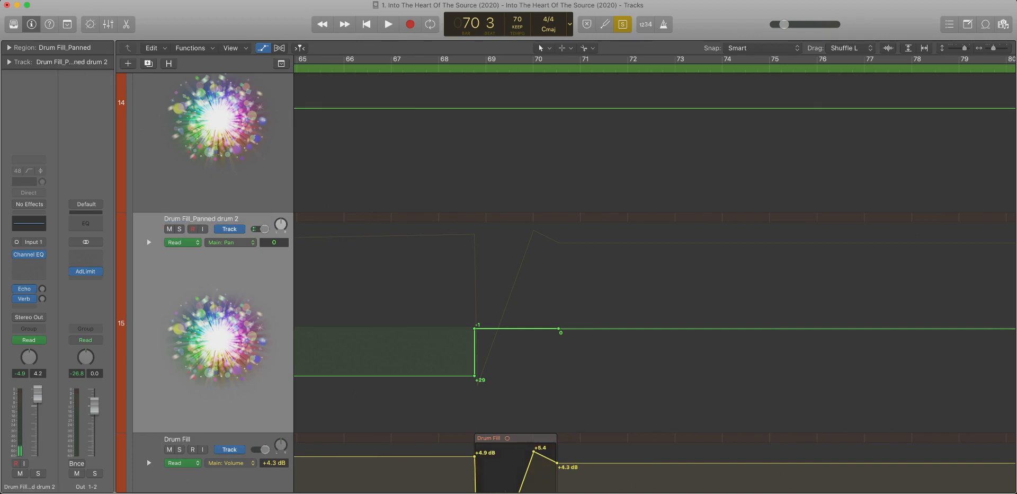
Delete the leftover pan points around bar 69 and the +29 pan point just after the region on Drum Fill_Panned drum 2.
{"action": "scroll", "coordinate": [517, 329], "scroll_direction": "down", "scroll_amount": 4}
{"action": "left_click_drag", "start_coordinate": [488, 305], "coordinate": [594, 360]}
{"action": "key", "text": "Delete"}
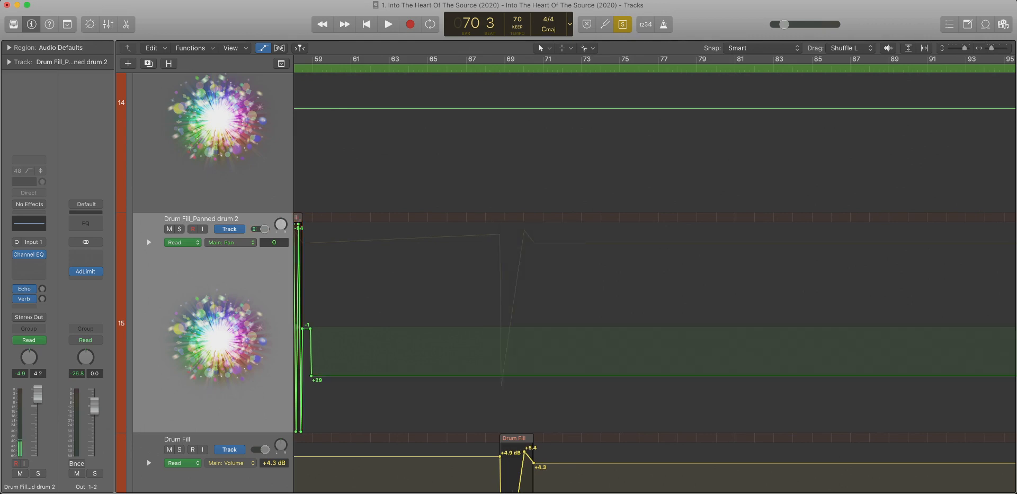
{"action": "left_click", "coordinate": [312, 376]}
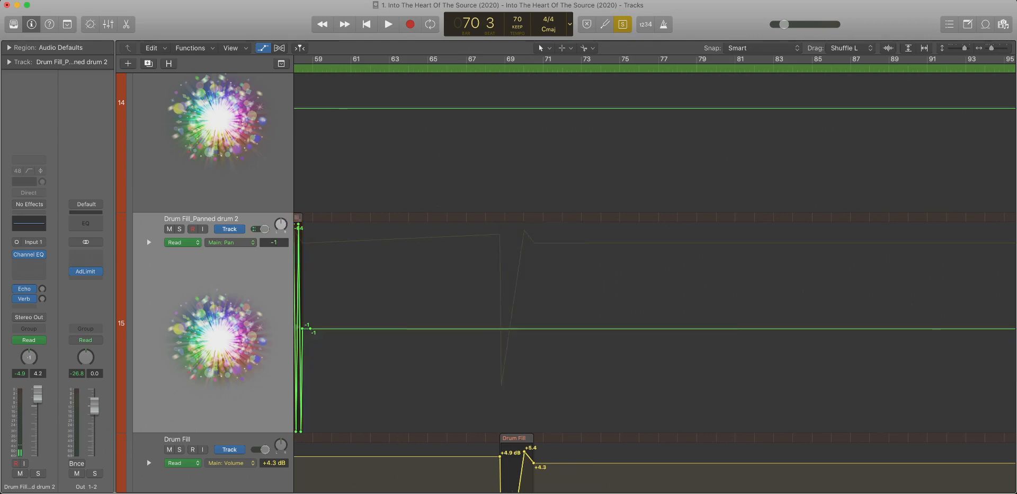
Check the pan automation of Drum Fill_Panned drum 2 across the whole song, back to its start.
{"action": "scroll", "coordinate": [312, 366], "scroll_direction": "left", "scroll_amount": 10}
{"action": "key", "text": "super+Left"}
{"action": "key", "text": "super+Left"}
{"action": "key", "text": "super+Left"}
{"action": "key", "text": "super+Left"}
{"action": "key", "text": "super+Left"}
{"action": "key", "text": "super+Left"}
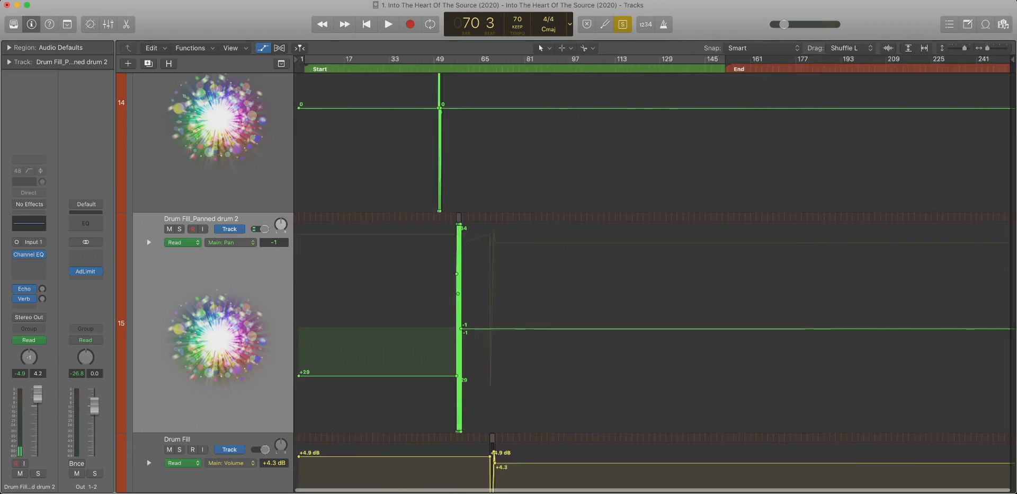
Display the volume automation of Drum Fill_Panned drum 2 and delete the leftover volume points around bar 69.
{"action": "key", "text": "super+Up"}
{"action": "key", "text": "super+Up"}
{"action": "key", "text": "super+Up"}
{"action": "key", "text": "super+Up"}
{"action": "key", "text": "super+Up"}
{"action": "key", "text": "super+Up"}
{"action": "key", "text": "super+Right"}
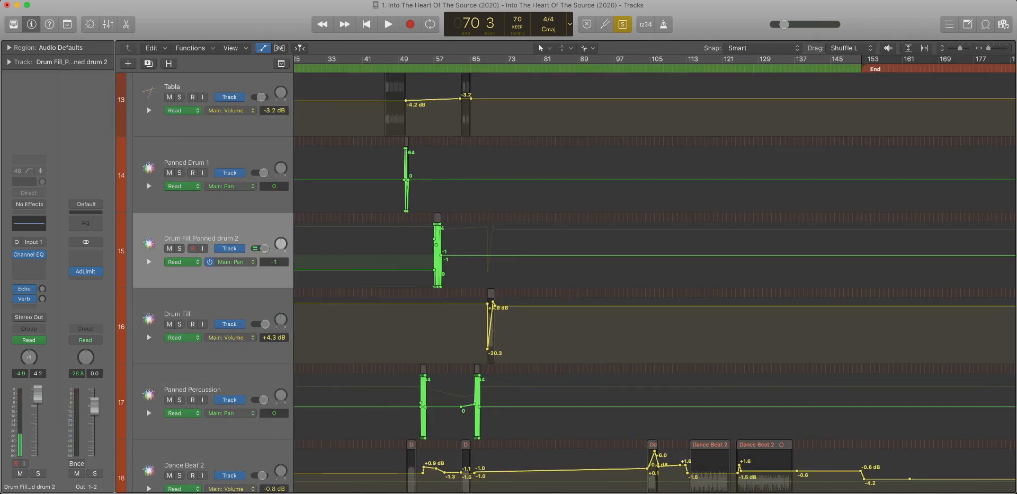
{"action": "left_click", "coordinate": [232, 262]}
{"action": "left_click_drag", "start_coordinate": [474, 222], "coordinate": [537, 287]}
{"action": "key", "text": "Delete"}
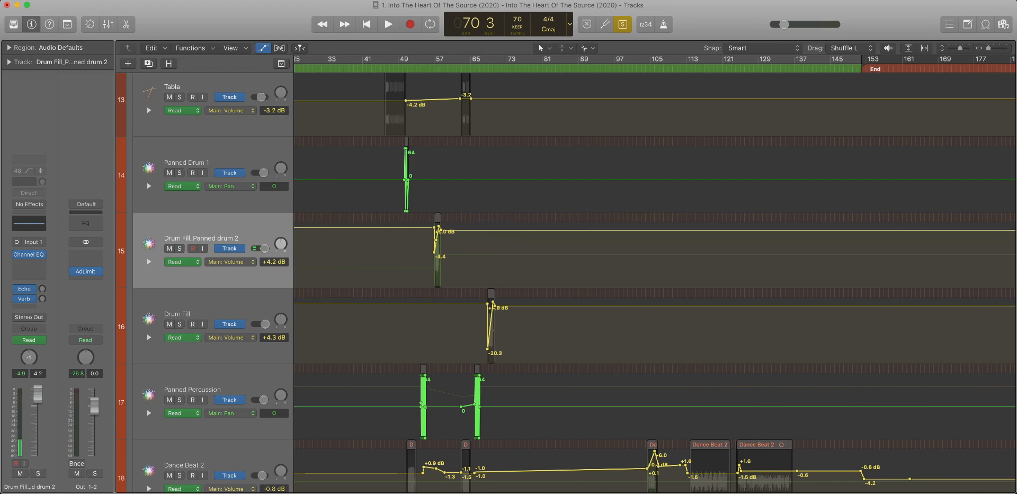
{"action": "key", "text": "super+Left"}
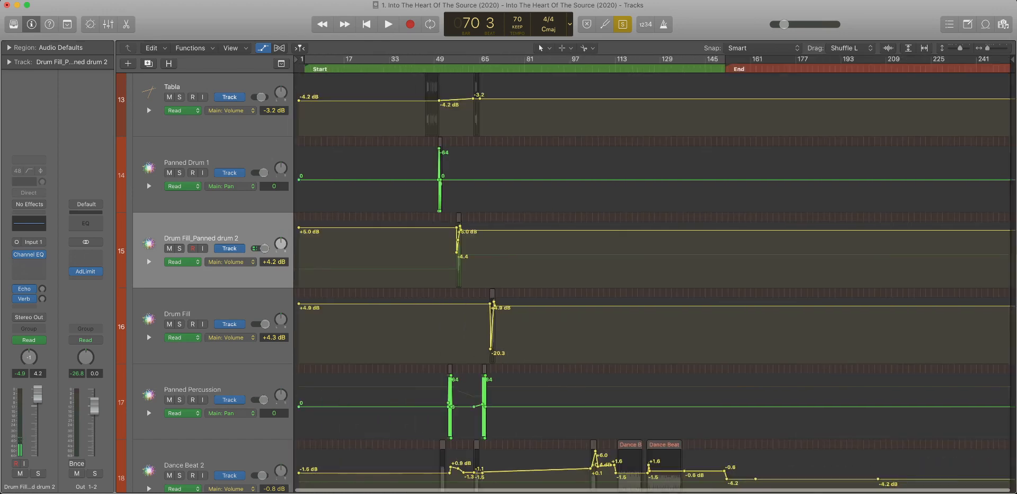
Check the volume automation of Drum Fill_Panned drum 2 from the start of the song to beyond its region.
{"action": "key", "text": "super+Right"}
{"action": "key", "text": "super+Right"}
{"action": "key", "text": "super+Right"}
{"action": "scroll", "coordinate": [653, 281], "scroll_direction": "left", "scroll_amount": 12}
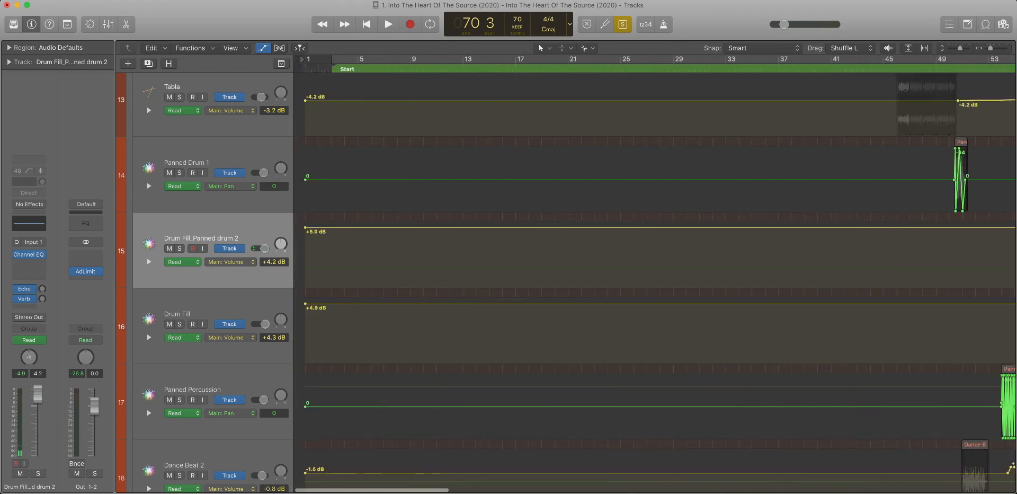
{"action": "key", "text": "super+Left"}
{"action": "key", "text": "super+Left"}
{"action": "key", "text": "super+Left"}
{"action": "key", "text": "super+Right"}
{"action": "key", "text": "super+Right"}
{"action": "key", "text": "super+Right"}
{"action": "key", "text": "super+Right"}
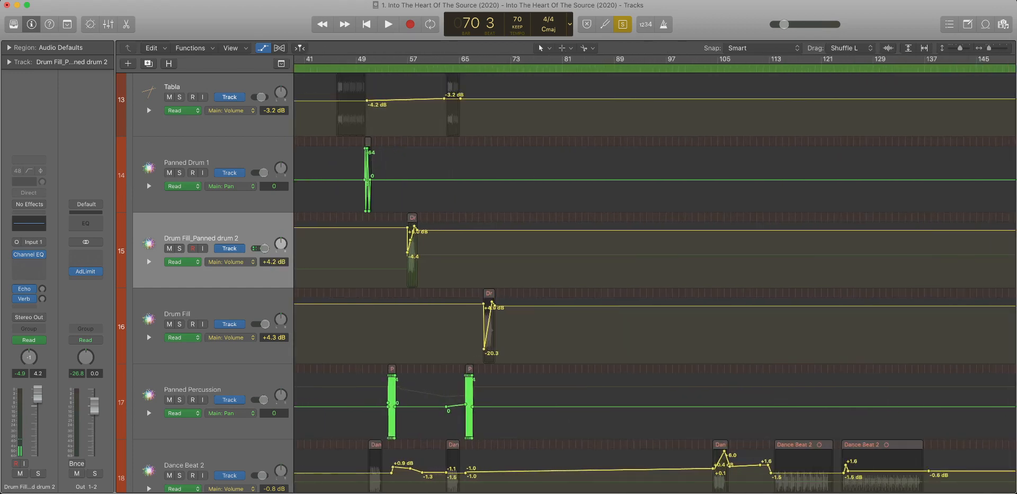
{"action": "scroll", "coordinate": [652, 281], "scroll_direction": "left", "scroll_amount": 3}
{"action": "scroll", "coordinate": [652, 281], "scroll_direction": "left", "scroll_amount": 3}
Select the Panned Percussion track and examine its pan automation around the two regions at bars 54 and 66.
{"action": "key", "text": "super+Up"}
{"action": "key", "text": "super+Up"}
{"action": "key", "text": "super+Up"}
{"action": "key", "text": "super+Down"}
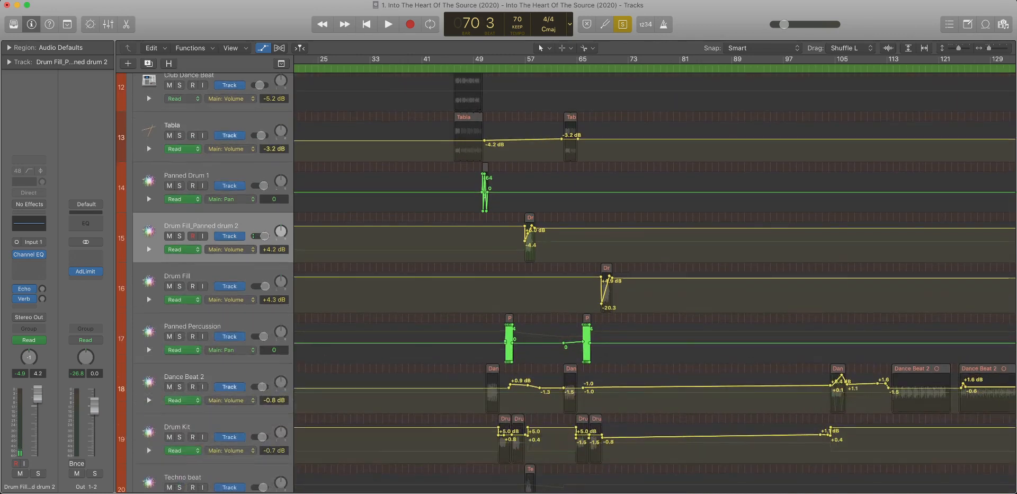
{"action": "left_click", "coordinate": [193, 329]}
{"action": "scroll", "coordinate": [653, 281], "scroll_direction": "down", "scroll_amount": 3}
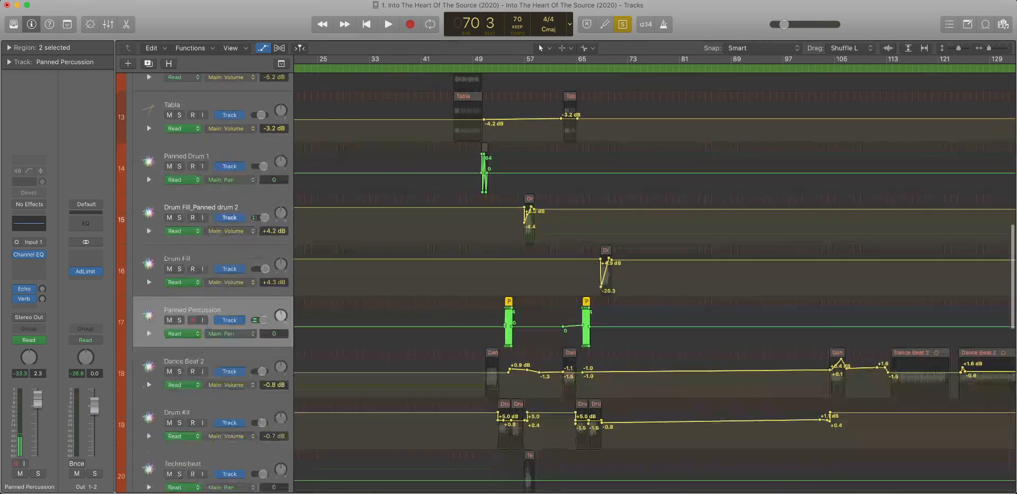
{"action": "key", "text": "super+Right"}
{"action": "key", "text": "super+Right"}
{"action": "key", "text": "super+Right"}
{"action": "key", "text": "super+Right"}
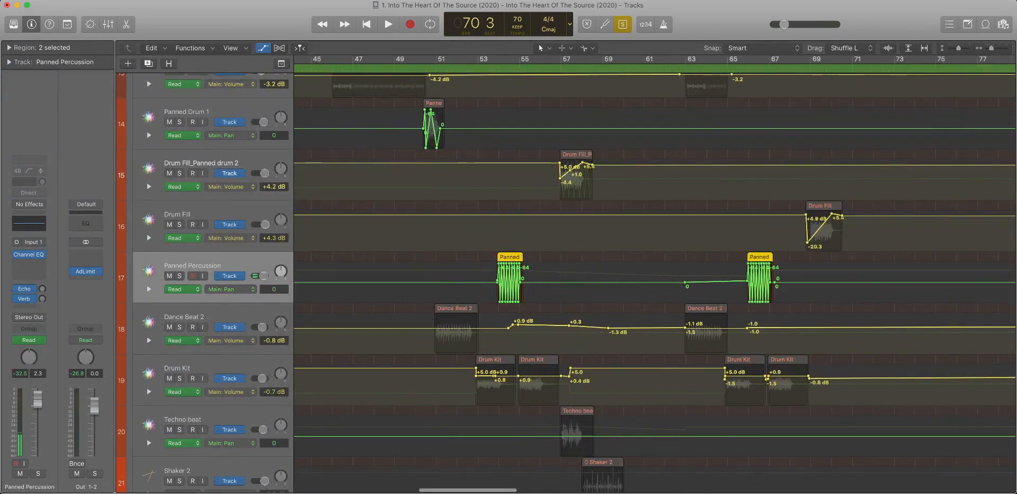
{"action": "key", "text": "super+Left"}
{"action": "key", "text": "super+Left"}
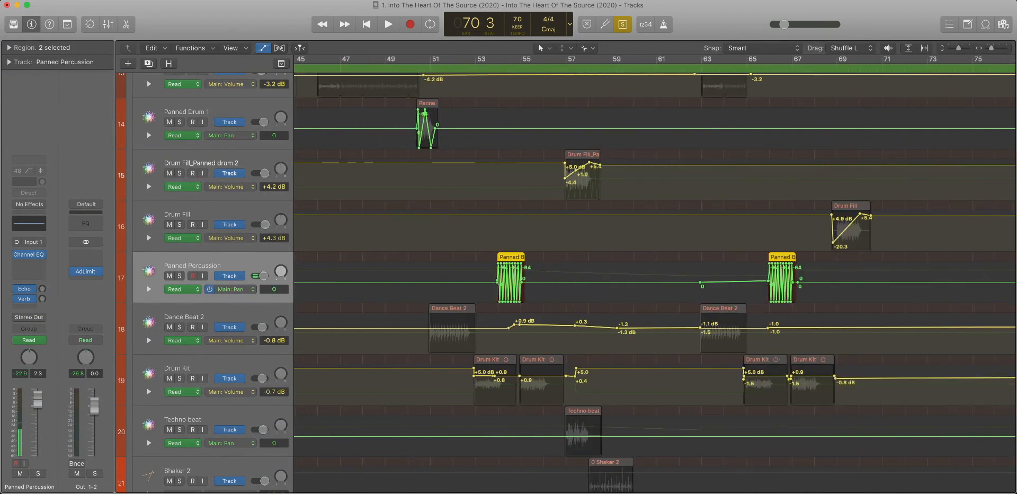
Display the volume automation of Panned Percussion and delete the leftover points between its two regions.
{"action": "left_click", "coordinate": [231, 289]}
{"action": "key", "text": "super+Left"}
{"action": "key", "text": "super+Left"}
{"action": "key", "text": "super+Left"}
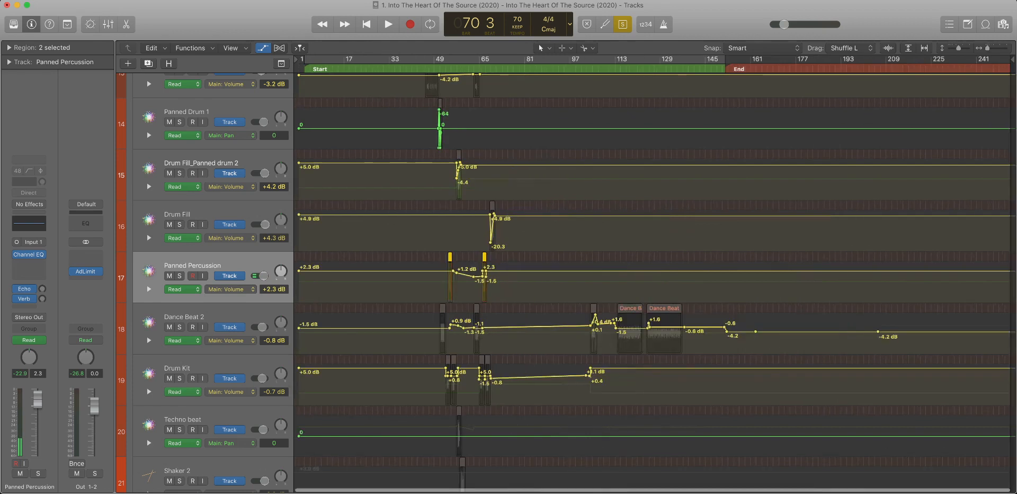
{"action": "key", "text": "super+Right"}
{"action": "key", "text": "super+Right"}
{"action": "key", "text": "super+Right"}
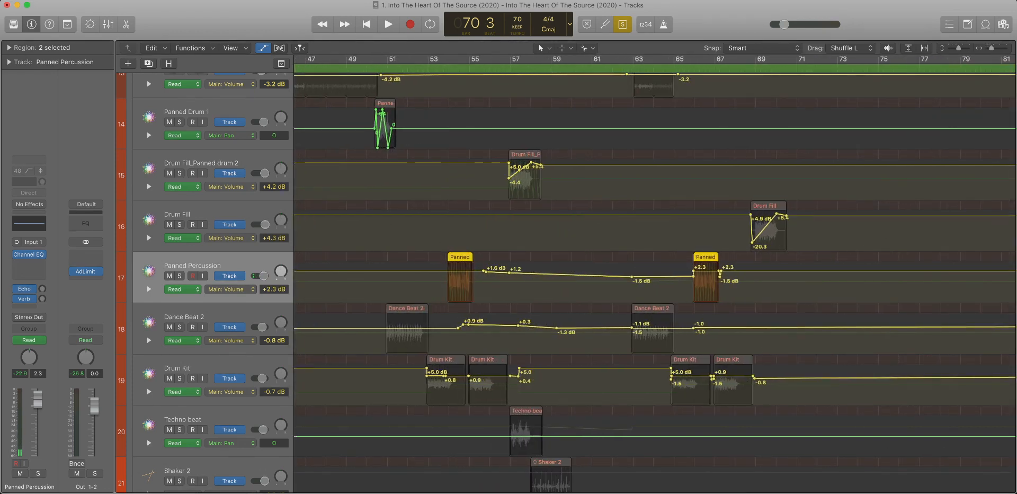
{"action": "mouse_move", "coordinate": [484, 271]}
{"action": "left_mouse_down"}
{"action": "mouse_move", "coordinate": [690, 271]}
{"action": "mouse_move", "coordinate": [743, 289]}
{"action": "left_mouse_up"}
Move the +2.3 dB volume point close to the start of the bar 66 Panned Beats region and delete the volume dip after the region.
{"action": "scroll", "coordinate": [655, 283], "scroll_direction": "up", "scroll_amount": 5}
{"action": "key", "text": "ctrl+s"}
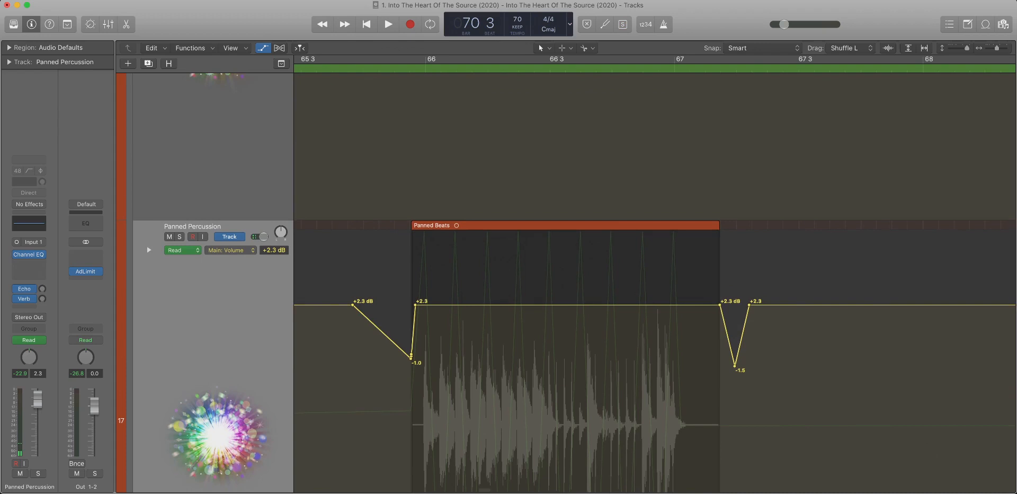
{"action": "scroll", "coordinate": [655, 283], "scroll_direction": "down", "scroll_amount": 5}
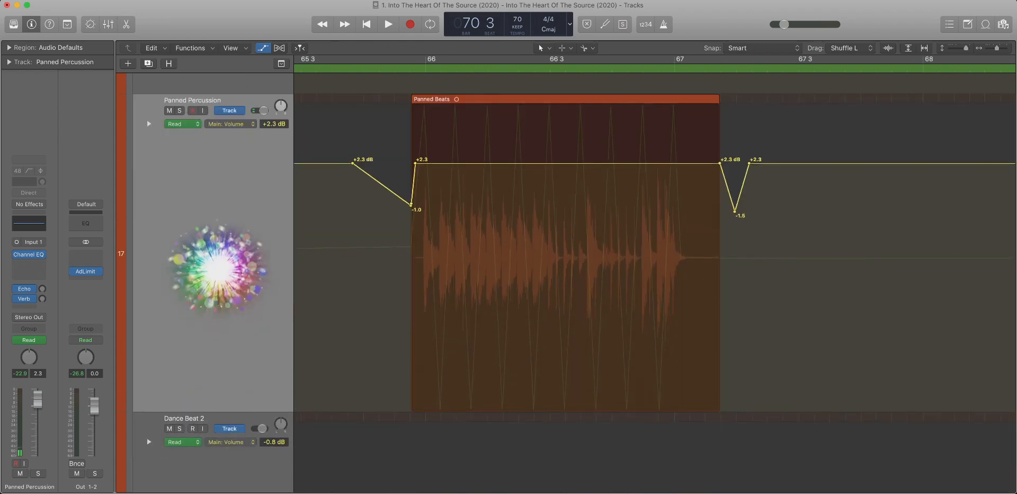
{"action": "left_click_drag", "start_coordinate": [353, 164], "coordinate": [405, 163]}
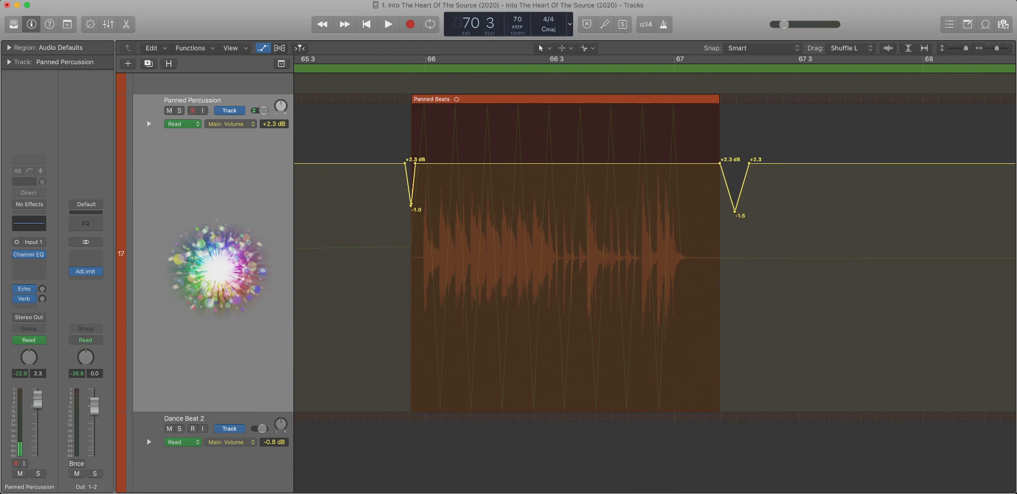
{"action": "left_click", "coordinate": [735, 212]}
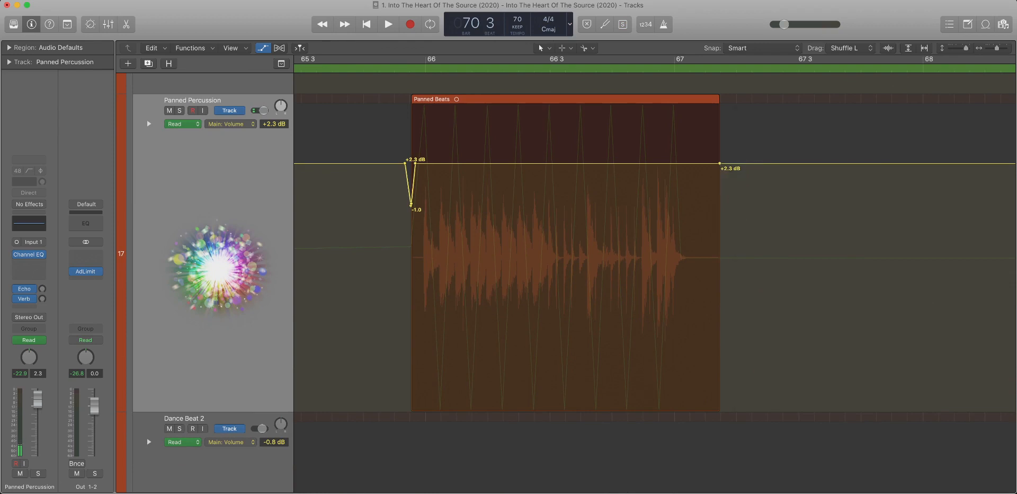
{"action": "key", "text": "z"}
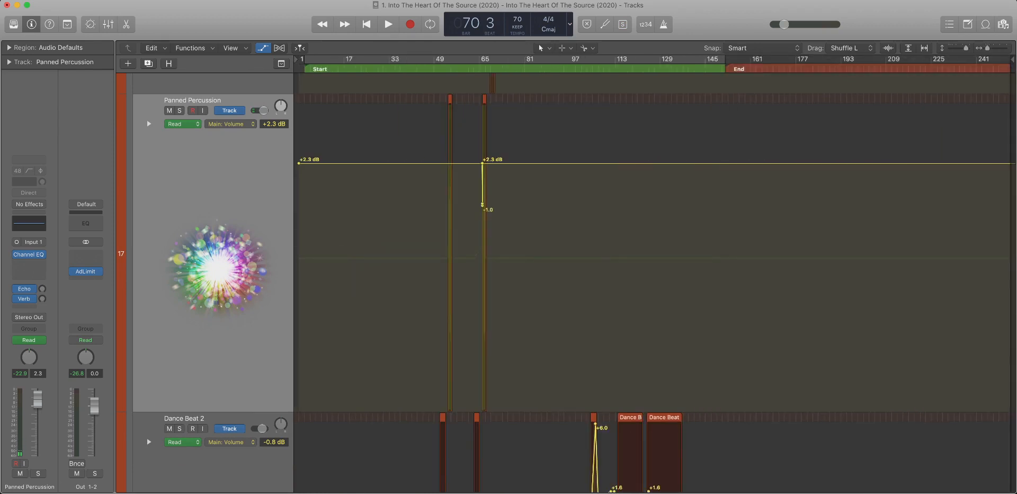
Display the pan automation of Panned Percussion and move the pan point between the regions to just before the bar 66 region.
{"action": "scroll", "coordinate": [496, 255], "scroll_direction": "up", "scroll_amount": 5}
{"action": "scroll", "coordinate": [495, 256], "scroll_direction": "left", "scroll_amount": 15}
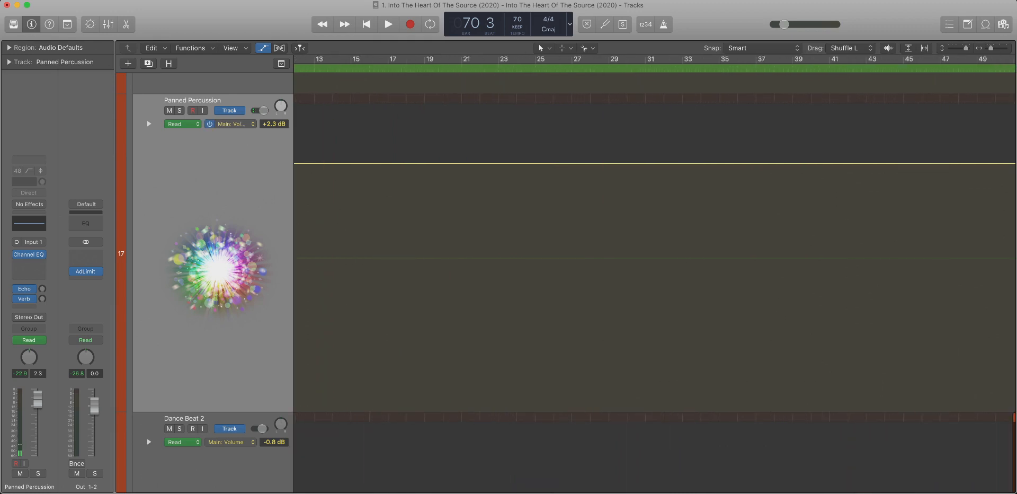
{"action": "left_click", "coordinate": [230, 124]}
{"action": "scroll", "coordinate": [495, 255], "scroll_direction": "down", "scroll_amount": 5}
{"action": "scroll", "coordinate": [495, 255], "scroll_direction": "up", "scroll_amount": 5}
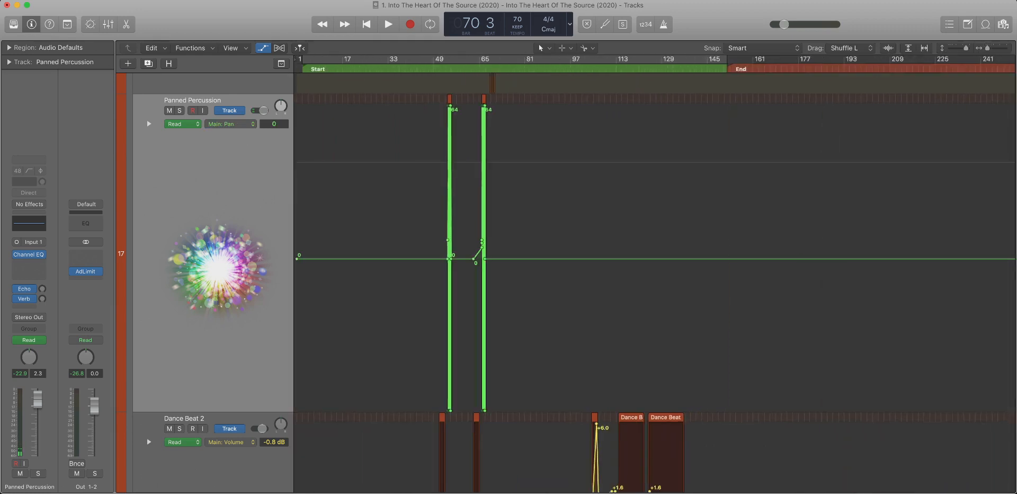
{"action": "scroll", "coordinate": [496, 255], "scroll_direction": "up", "scroll_amount": 1}
{"action": "scroll", "coordinate": [496, 256], "scroll_direction": "left", "scroll_amount": 10}
{"action": "scroll", "coordinate": [496, 255], "scroll_direction": "right", "scroll_amount": 2}
{"action": "left_click_drag", "start_coordinate": [472, 259], "coordinate": [573, 259]}
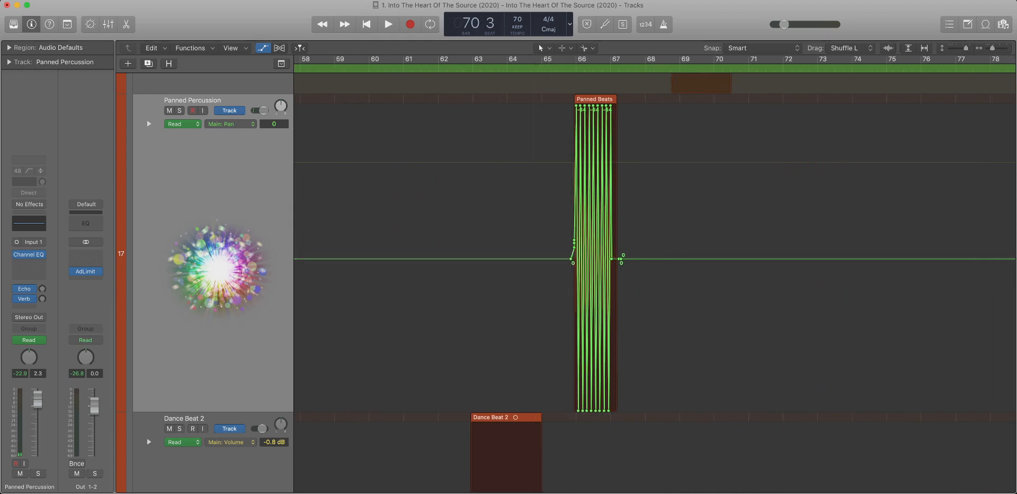
Delete the leftover pan points just after the bar 66 region on Panned Percussion.
{"action": "left_click_drag", "start_coordinate": [648, 259], "coordinate": [620, 259]}
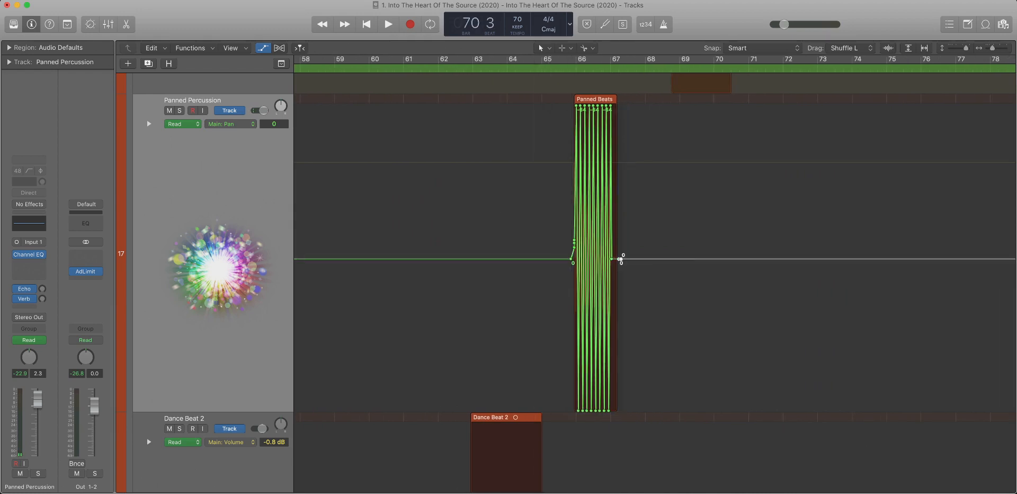
{"action": "scroll", "coordinate": [620, 260], "scroll_direction": "down", "scroll_amount": 10}
{"action": "scroll", "coordinate": [496, 259], "scroll_direction": "up", "scroll_amount": 8}
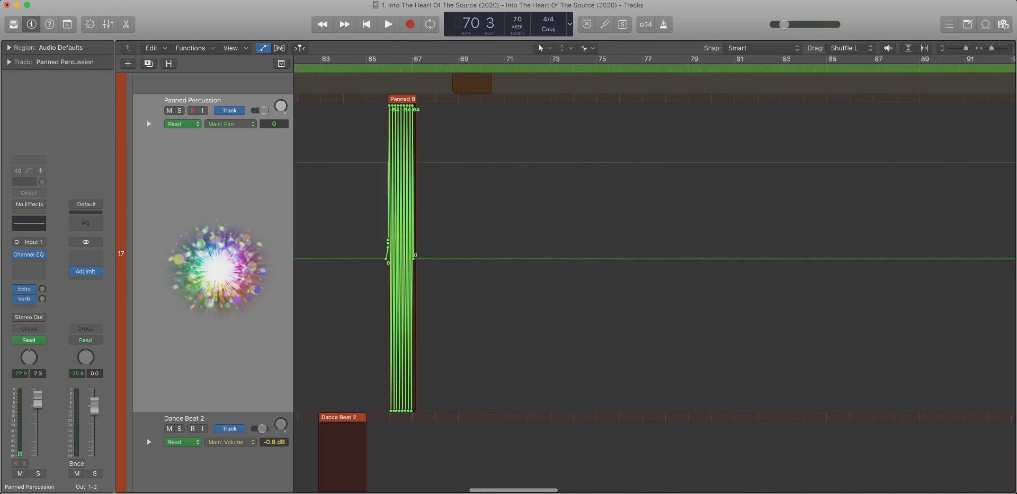
{"action": "left_click", "coordinate": [218, 186]}
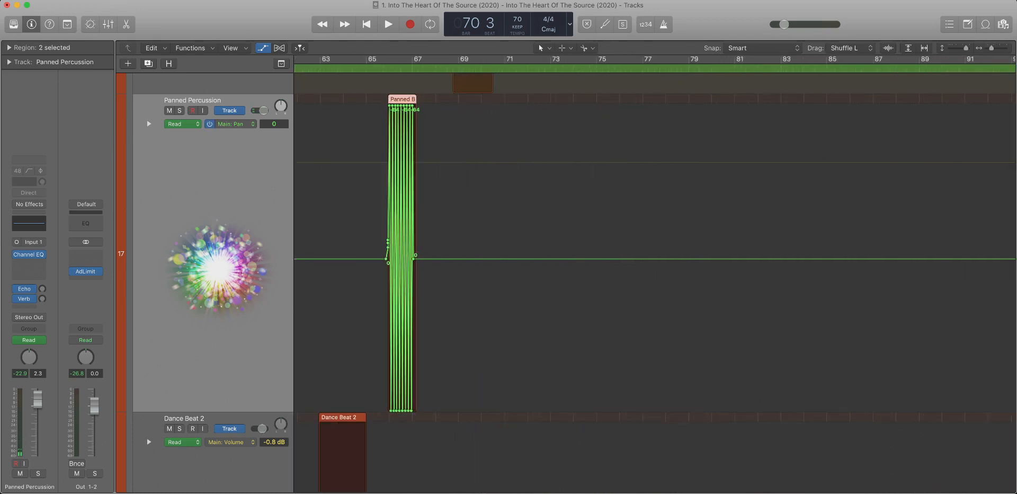
Switch Panned Percussion back to volume automation and look over the tracks below it across the whole song.
{"action": "left_click", "coordinate": [234, 124]}
{"action": "scroll", "coordinate": [655, 259], "scroll_direction": "down", "scroll_amount": 5}
{"action": "scroll", "coordinate": [655, 259], "scroll_direction": "left", "scroll_amount": 10}
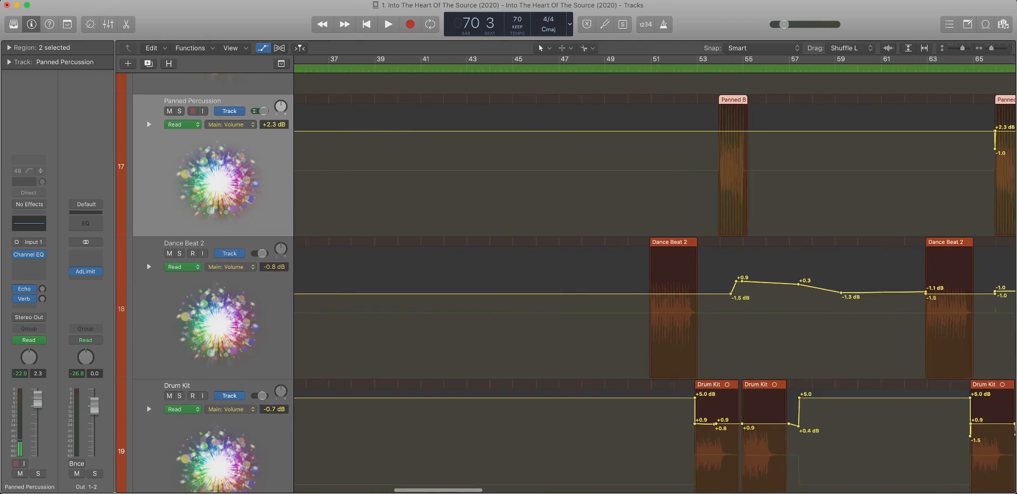
{"action": "scroll", "coordinate": [655, 259], "scroll_direction": "down", "scroll_amount": 5}
{"action": "scroll", "coordinate": [655, 259], "scroll_direction": "left", "scroll_amount": 10}
{"action": "scroll", "coordinate": [655, 259], "scroll_direction": "up", "scroll_amount": 5}
{"action": "scroll", "coordinate": [655, 259], "scroll_direction": "down", "scroll_amount": 8}
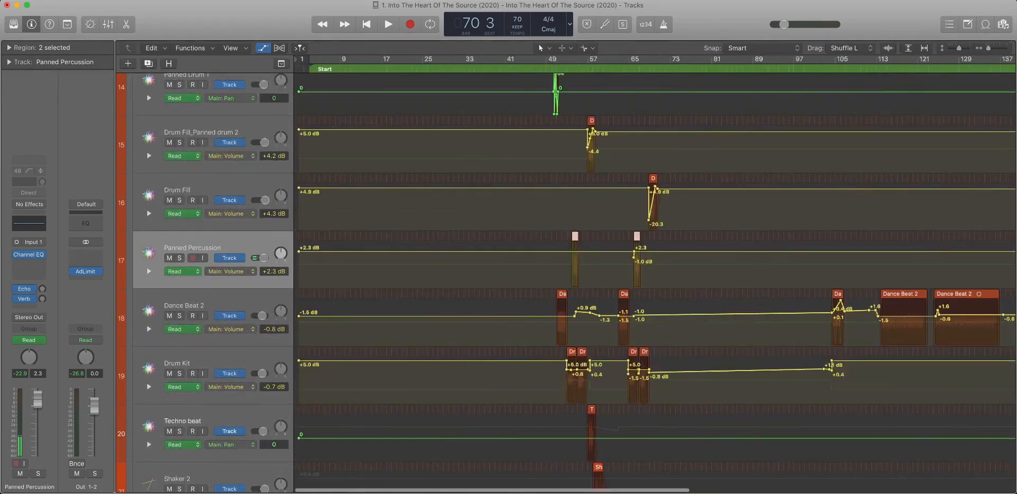
{"action": "scroll", "coordinate": [655, 259], "scroll_direction": "down", "scroll_amount": 3}
{"action": "scroll", "coordinate": [655, 259], "scroll_direction": "down", "scroll_amount": 2}
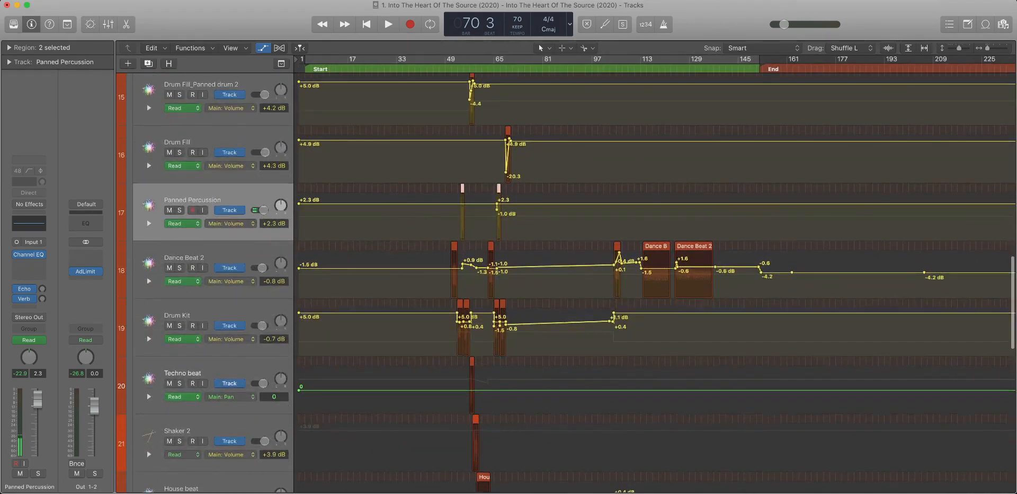
Select the Dance Beat 2 track and delete all leftover volume points after its last region.
{"action": "key", "text": "Down"}
{"action": "key", "text": "super+Down"}
{"action": "key", "text": "super+Down"}
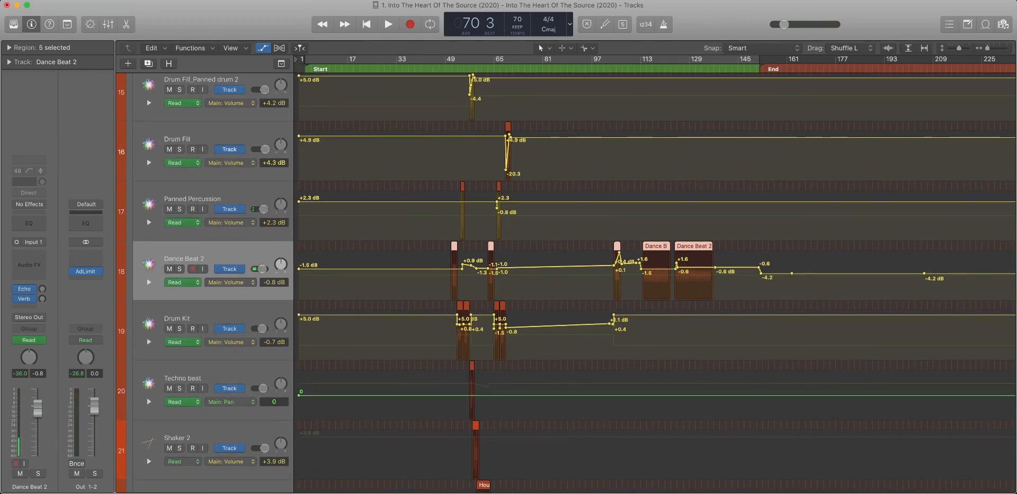
{"action": "left_click_drag", "start_coordinate": [713, 285], "coordinate": [1013, 285]}
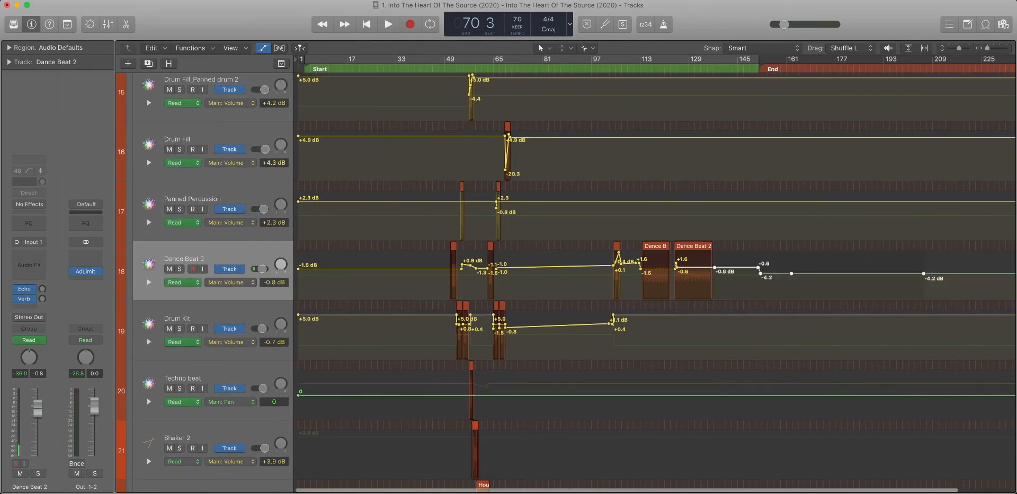
{"action": "key", "text": "Delete"}
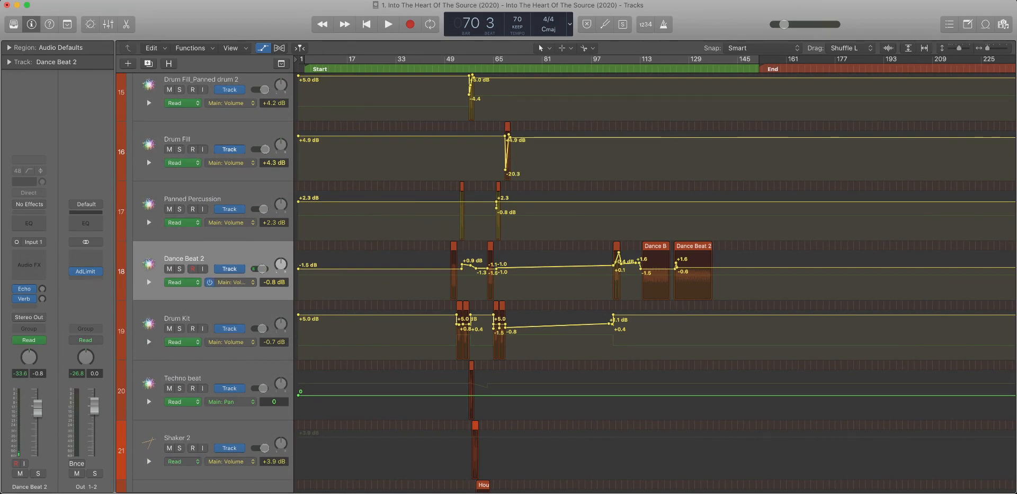
Display the pan automation of Dance Beat 2 and delete every leftover pan point after the bar 105 region.
{"action": "left_click", "coordinate": [231, 282]}
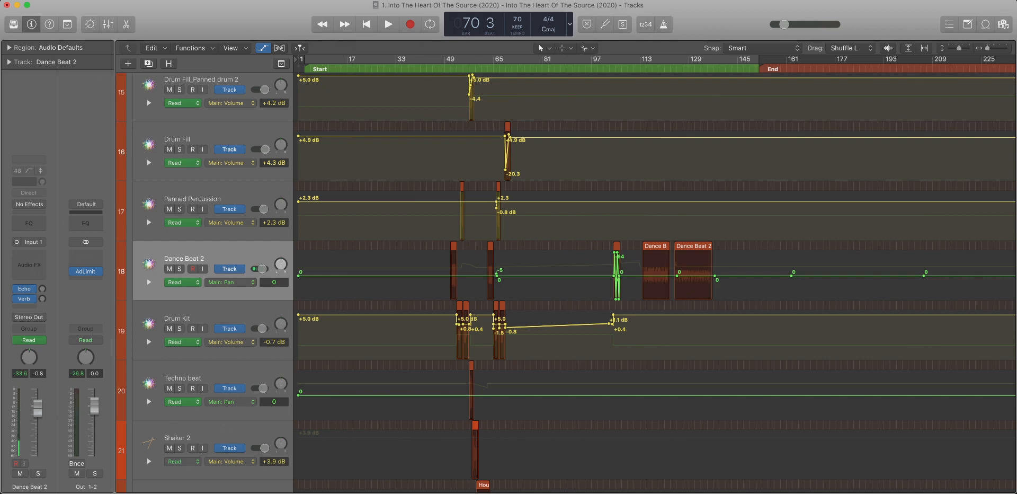
{"action": "left_click_drag", "start_coordinate": [636, 276], "coordinate": [1013, 276]}
{"action": "key", "text": "Delete"}
Delete the leftover pan points around bar 66, just after the bar 63 region, on Dance Beat 2.
{"action": "scroll", "coordinate": [510, 273], "scroll_direction": "up", "scroll_amount": 10}
{"action": "left_click_drag", "start_coordinate": [387, 249], "coordinate": [481, 300]}
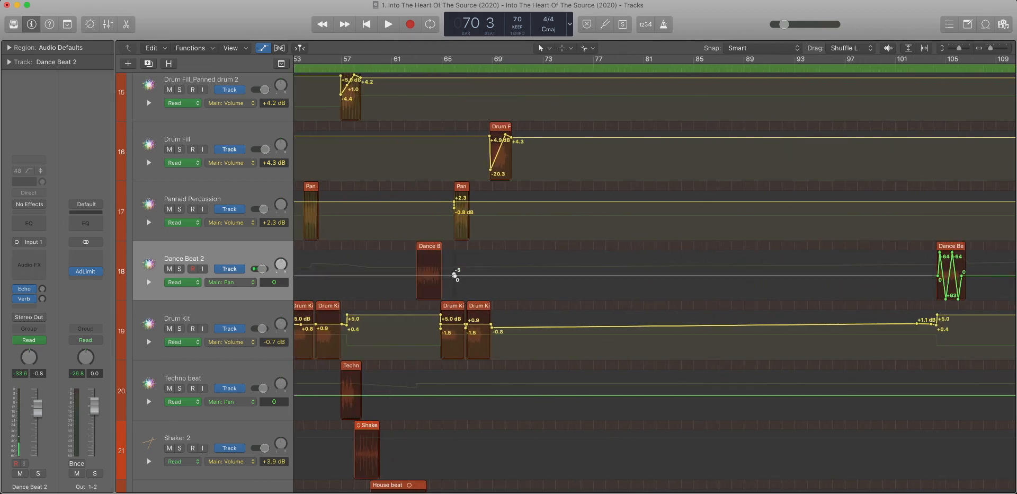
{"action": "key", "text": "shift+comma"}
{"action": "scroll", "coordinate": [455, 274], "scroll_direction": "down", "scroll_amount": 10}
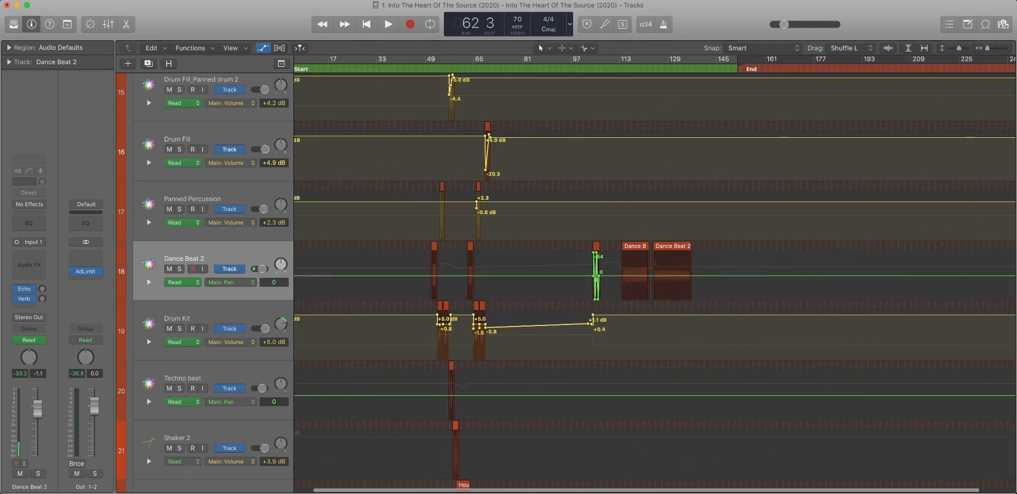
{"action": "scroll", "coordinate": [455, 274], "scroll_direction": "left", "scroll_amount": 2}
{"action": "scroll", "coordinate": [455, 275], "scroll_direction": "down", "scroll_amount": 1}
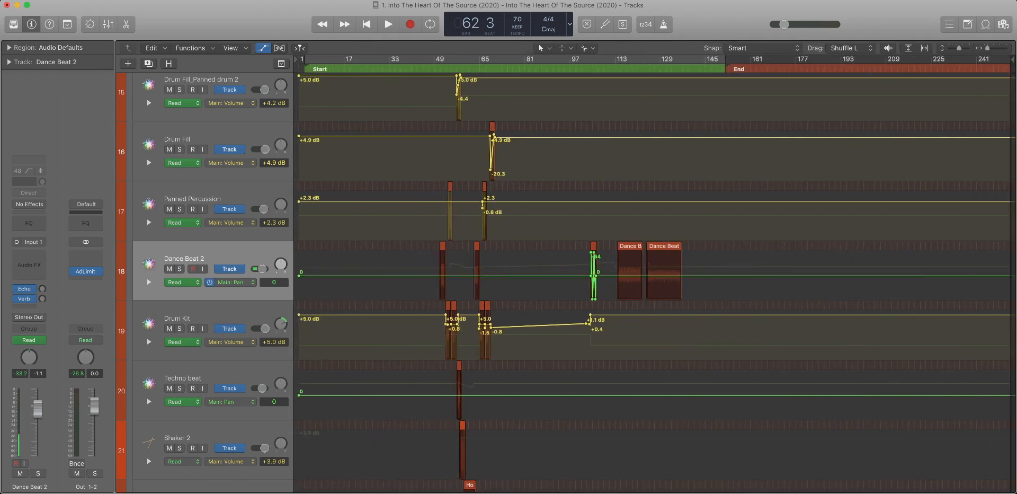
Display the volume automation of Dance Beat 2 and flatten it at -1.5 dB from bar 54 to about bar 73.
{"action": "left_click", "coordinate": [230, 282]}
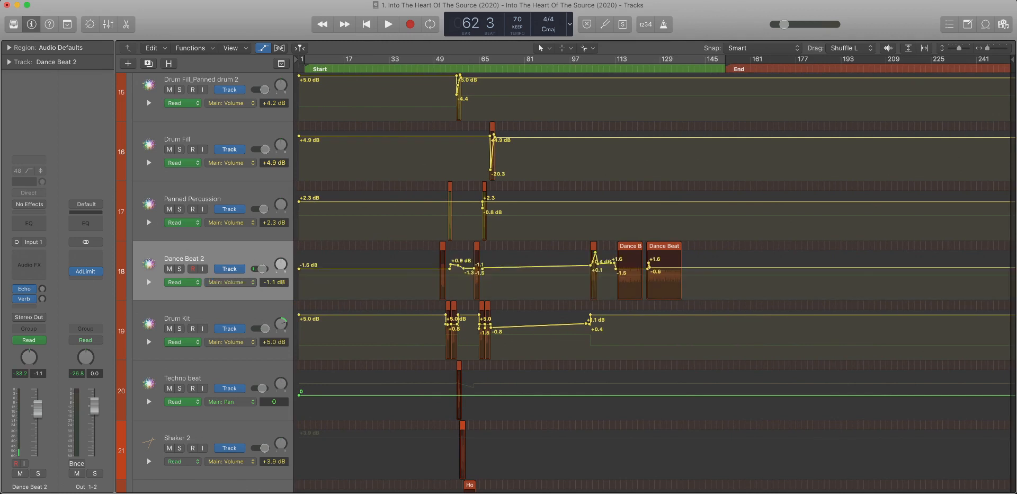
{"action": "scroll", "coordinate": [484, 274], "scroll_direction": "up", "scroll_amount": 10}
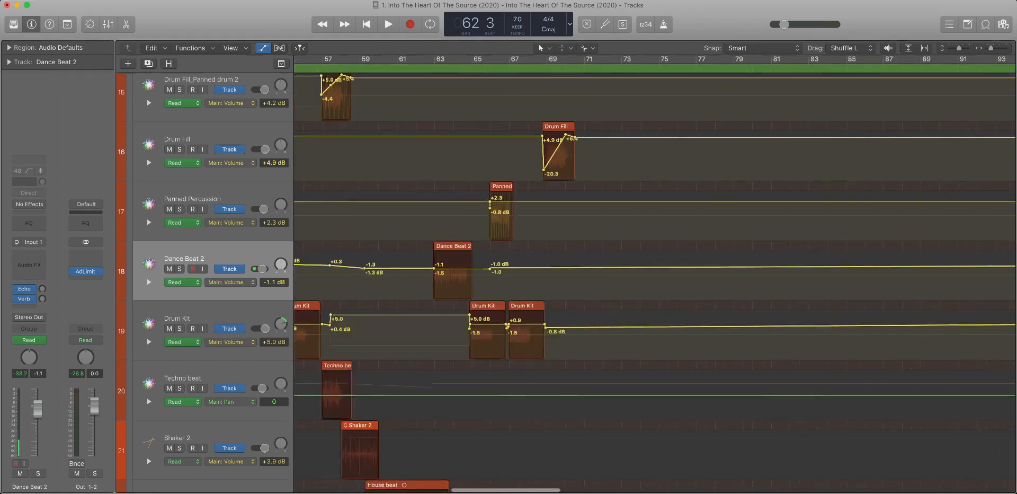
{"action": "scroll", "coordinate": [484, 275], "scroll_direction": "up", "scroll_amount": 5}
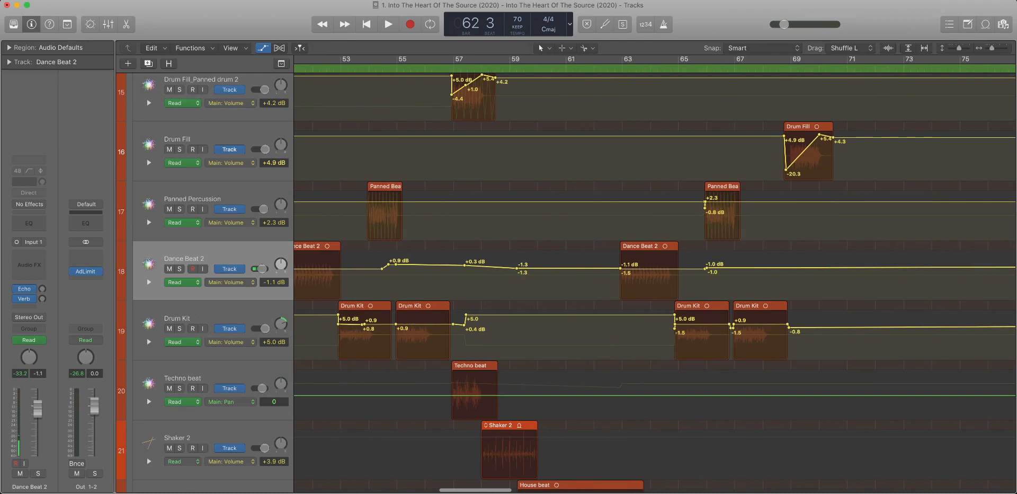
{"action": "scroll", "coordinate": [484, 274], "scroll_direction": "down", "scroll_amount": 8}
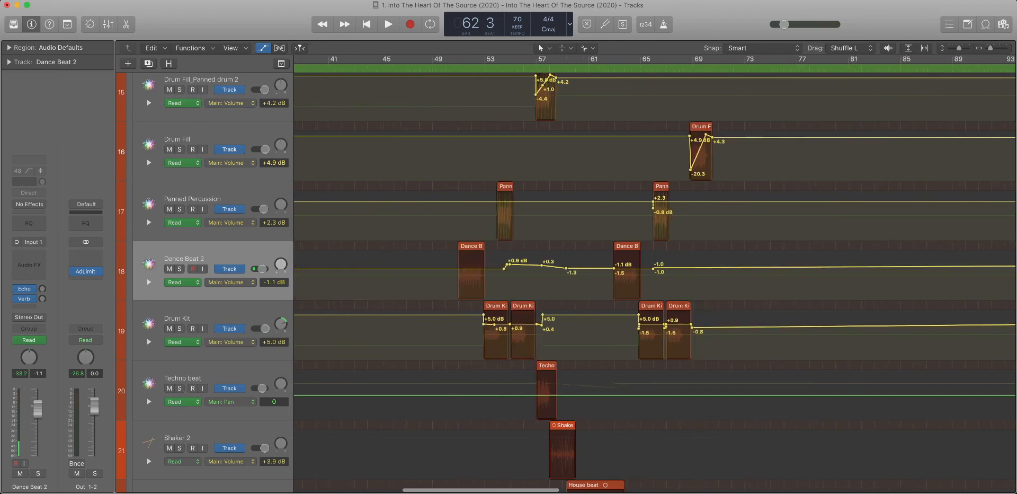
{"action": "scroll", "coordinate": [655, 275], "scroll_direction": "right", "scroll_amount": 6}
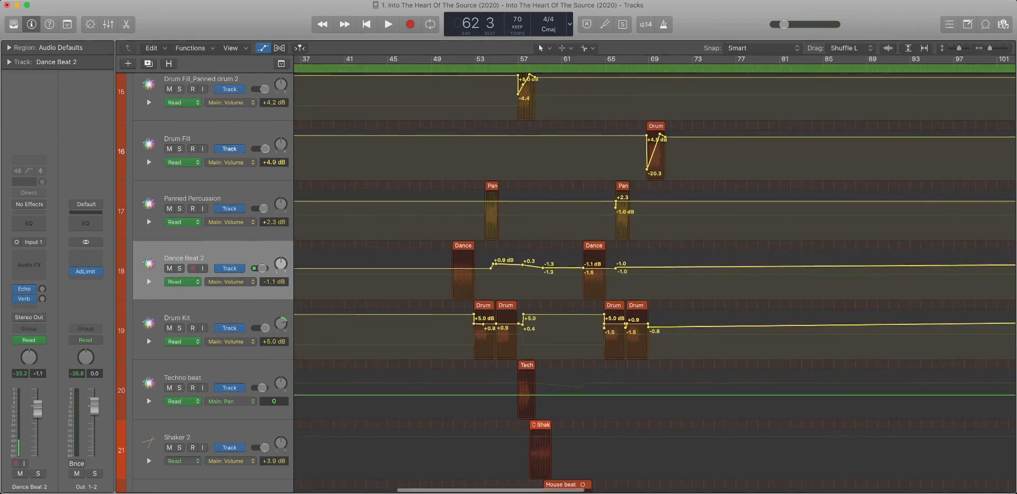
{"action": "left_click_drag", "start_coordinate": [494, 269], "coordinate": [696, 269]}
Extend the flat -1.5 dB volume of Dance Beat 2 from bar 73 up to the start of the bar 104 region.
{"action": "scroll", "coordinate": [696, 269], "scroll_direction": "right", "scroll_amount": 6}
{"action": "scroll", "coordinate": [696, 268], "scroll_direction": "down", "scroll_amount": 4}
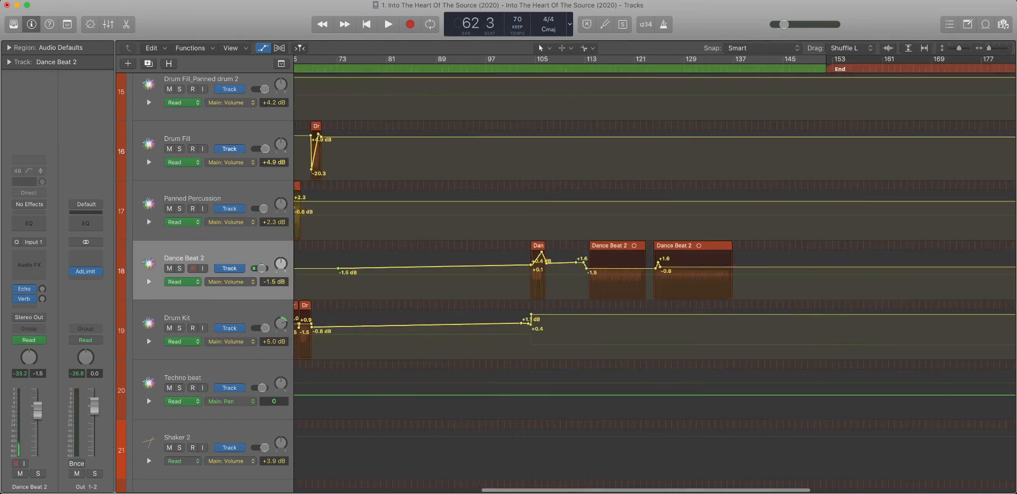
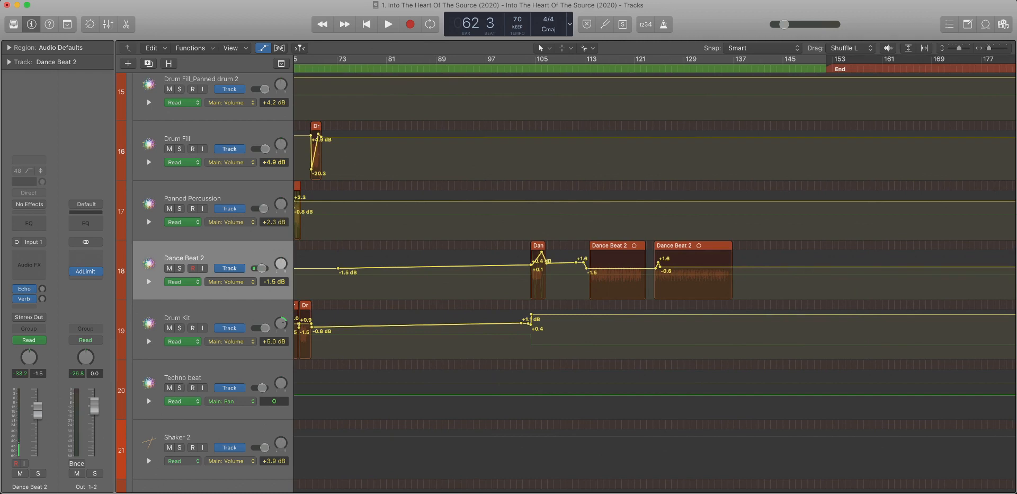
{"action": "left_click_drag", "start_coordinate": [338, 268], "coordinate": [527, 268]}
{"action": "scroll", "coordinate": [527, 269], "scroll_direction": "down", "scroll_amount": 3}
{"action": "scroll", "coordinate": [527, 269], "scroll_direction": "up", "scroll_amount": 8}
{"action": "scroll", "coordinate": [527, 269], "scroll_direction": "right", "scroll_amount": 12}
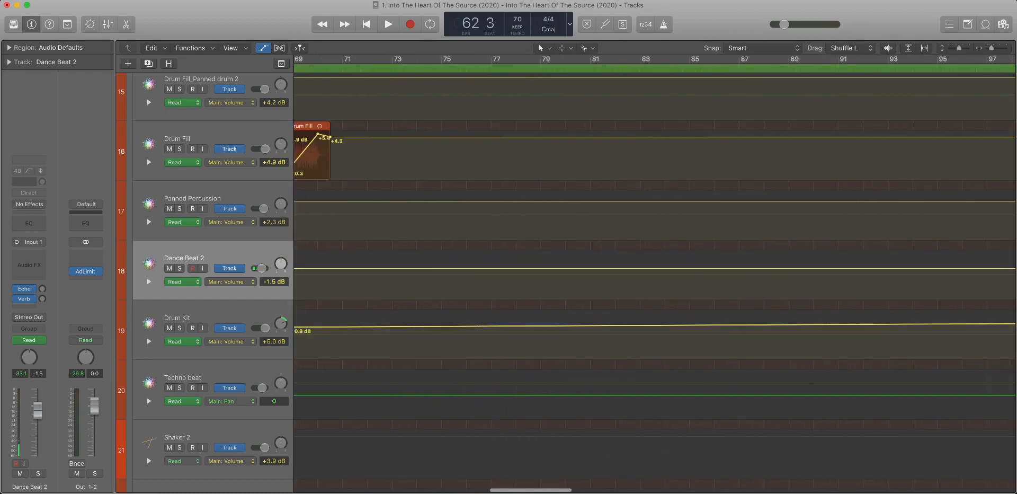
{"action": "scroll", "coordinate": [527, 269], "scroll_direction": "right", "scroll_amount": 5}
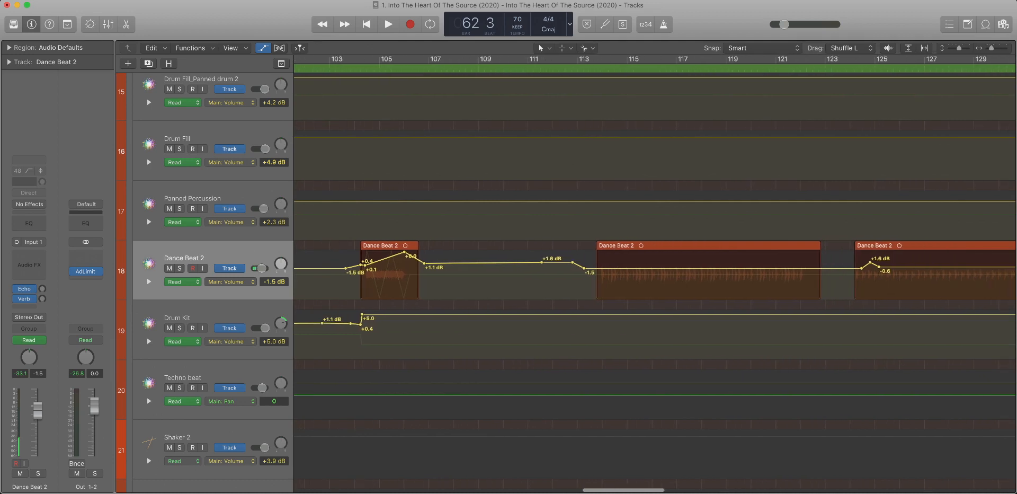
{"action": "left_click_drag", "start_coordinate": [346, 269], "coordinate": [360, 268]}
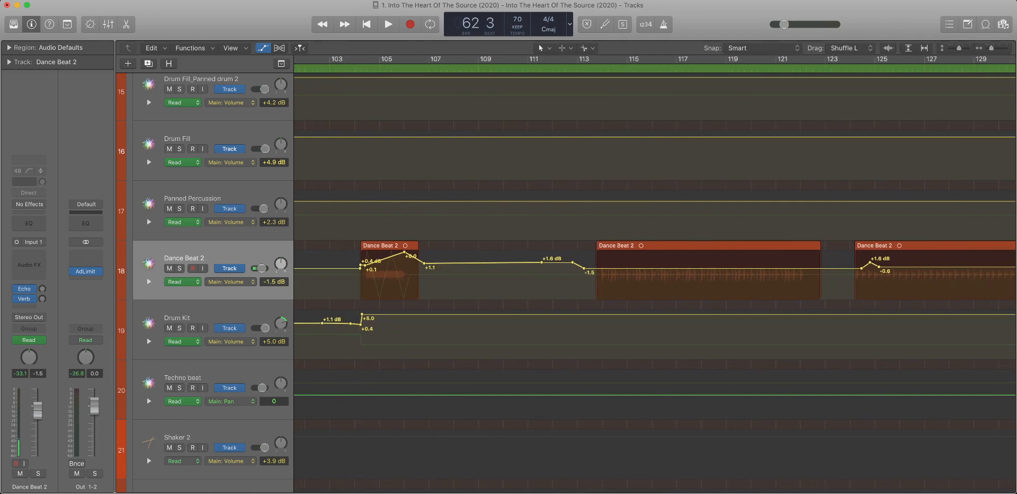
Flatten the Dance Beat 2 volume at +1.6 dB between the end of the bar 104 region and about bar 113.
{"action": "key", "text": "super+Right"}
{"action": "key", "text": "super+Right"}
{"action": "key", "text": "super+Right"}
{"action": "key", "text": "super+Right"}
{"action": "scroll", "coordinate": [655, 270], "scroll_direction": "right", "scroll_amount": 6}
{"action": "key", "text": "super+Left"}
{"action": "key", "text": "super+Left"}
{"action": "key", "text": "super+Left"}
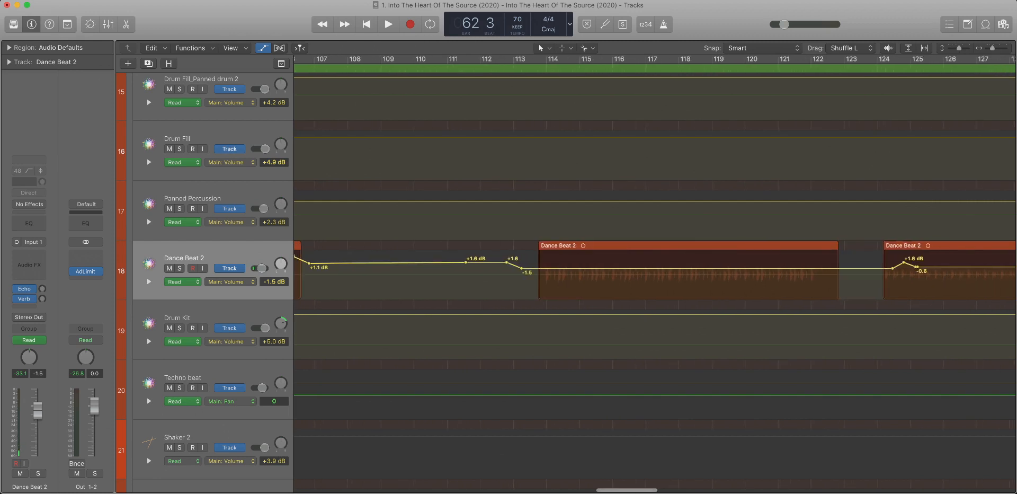
{"action": "mouse_move", "coordinate": [508, 262]}
{"action": "left_mouse_down"}
{"action": "mouse_move", "coordinate": [477, 262]}
{"action": "mouse_move", "coordinate": [512, 262]}
{"action": "left_mouse_up"}
{"action": "left_click_drag", "start_coordinate": [466, 262], "coordinate": [303, 261]}
{"action": "scroll", "coordinate": [304, 262], "scroll_direction": "left", "scroll_amount": 6}
{"action": "key", "text": "super+Left"}
{"action": "key", "text": "super+Left"}
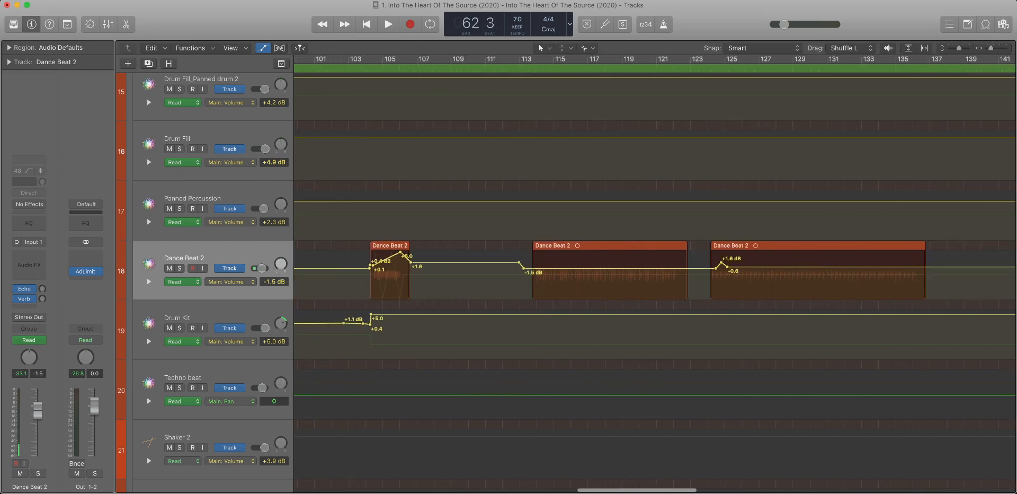
Solo Dance Beat 2 and play its bar 104 region to check the sound against the volume curve.
{"action": "scroll", "coordinate": [303, 262], "scroll_direction": "down", "scroll_amount": 5}
{"action": "scroll", "coordinate": [303, 262], "scroll_direction": "left", "scroll_amount": 3}
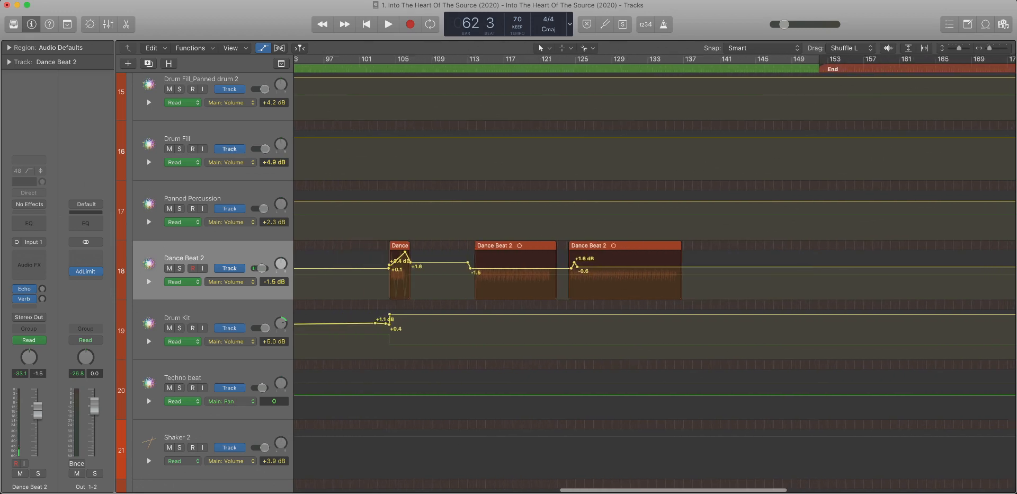
{"action": "scroll", "coordinate": [655, 275], "scroll_direction": "left", "scroll_amount": 2}
{"action": "left_click_drag", "start_coordinate": [460, 286], "coordinate": [418, 261]}
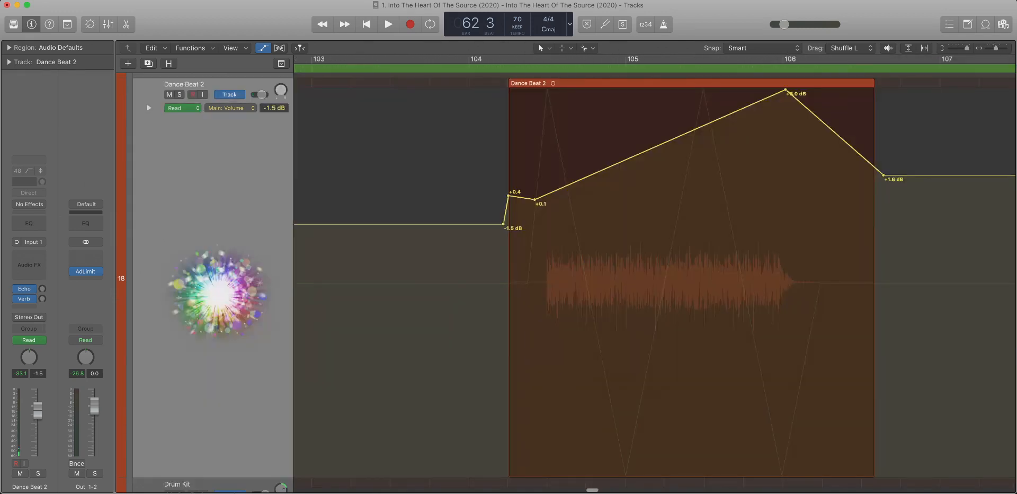
{"action": "scroll", "coordinate": [418, 261], "scroll_direction": "up", "scroll_amount": 3}
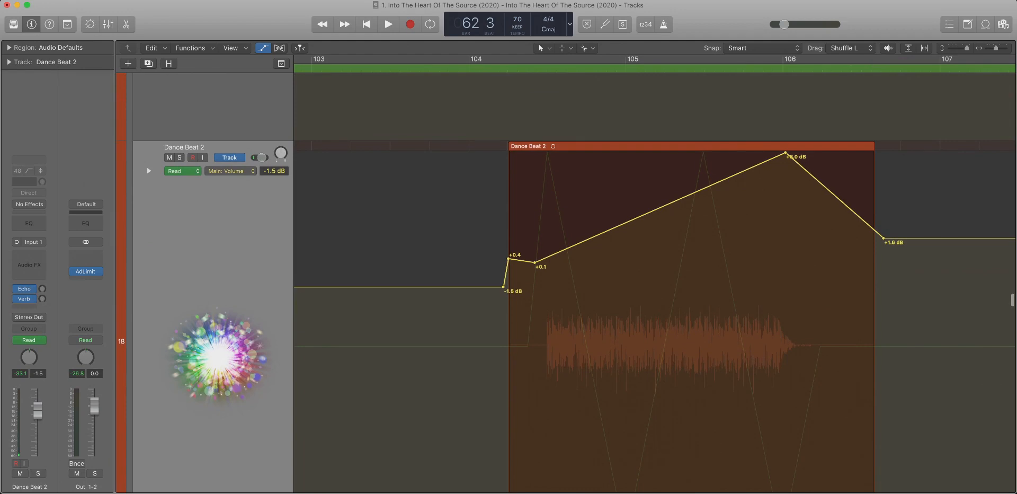
{"action": "left_click", "coordinate": [212, 234]}
{"action": "key", "text": "ctrl+s"}
{"action": "key", "text": "space"}
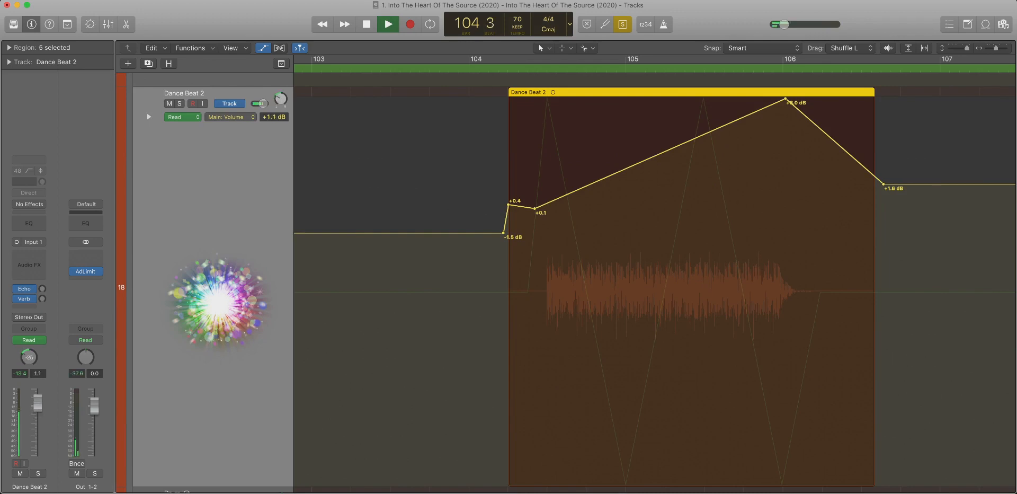
{"action": "key", "text": "space"}
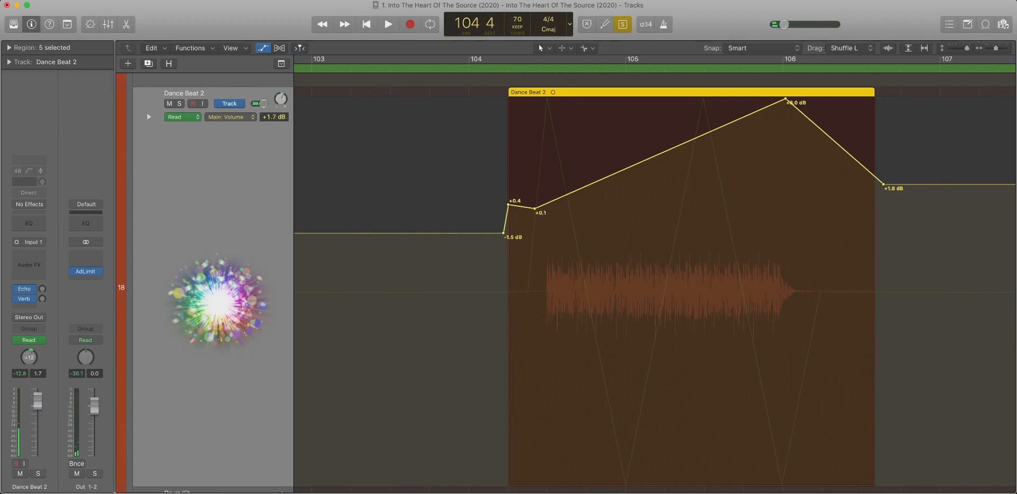
Delete the +0.4 dB volume point at the start of the bar 104 region and move the -1.5 dB point directly below the +0.1 dB point.
{"action": "key", "text": "alt+shift+d"}
{"action": "left_click", "coordinate": [509, 205]}
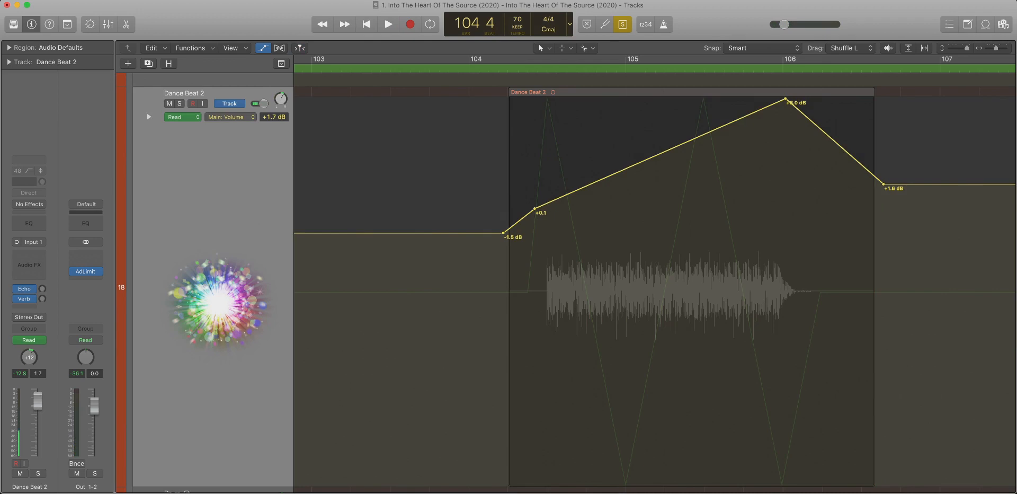
{"action": "key", "text": "super+Left"}
{"action": "key", "text": "super+Left"}
{"action": "key", "text": "super+Left"}
{"action": "key", "text": "super+Left"}
{"action": "key", "text": "super+Left"}
{"action": "key", "text": "super+Left"}
{"action": "key", "text": "super+Left"}
{"action": "key", "text": "super+Left"}
{"action": "key", "text": "super+Left"}
{"action": "key", "text": "super+Left"}
{"action": "key", "text": "super+Left"}
{"action": "key", "text": "super+Left"}
{"action": "key", "text": "super+Left"}
{"action": "key", "text": "super+Left"}
{"action": "key", "text": "super+Left"}
{"action": "key", "text": "super+Left"}
{"action": "key", "text": "super+Right"}
{"action": "key", "text": "super+Right"}
{"action": "key", "text": "super+Right"}
{"action": "key", "text": "super+Right"}
{"action": "key", "text": "super+Right"}
{"action": "key", "text": "super+Right"}
{"action": "key", "text": "super+Right"}
{"action": "key", "text": "super+Right"}
{"action": "key", "text": "super+Right"}
{"action": "key", "text": "super+Right"}
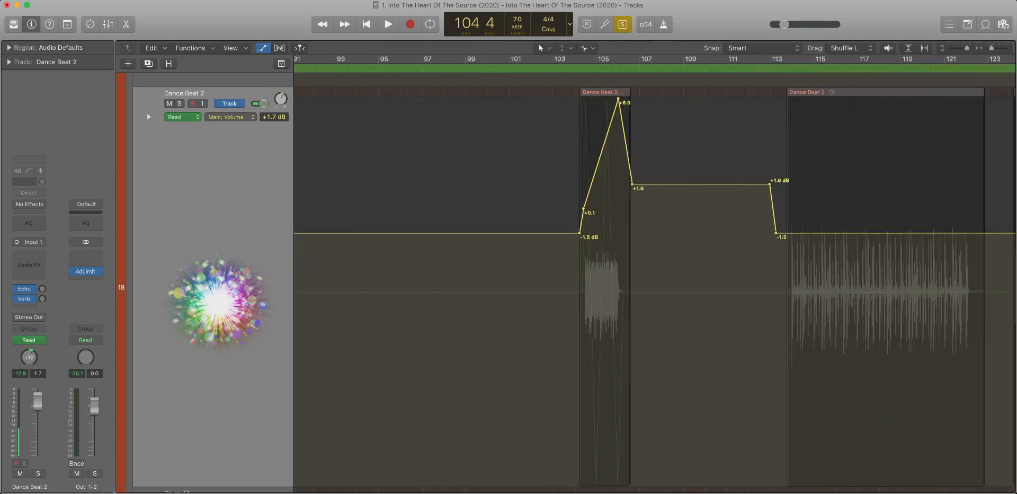
{"action": "key", "text": "super+Right"}
{"action": "key", "text": "super+Right"}
{"action": "key", "text": "super+Right"}
{"action": "key", "text": "super+Right"}
{"action": "key", "text": "super+Right"}
{"action": "key", "text": "super+Right"}
{"action": "key", "text": "super+Right"}
{"action": "key", "text": "super+Right"}
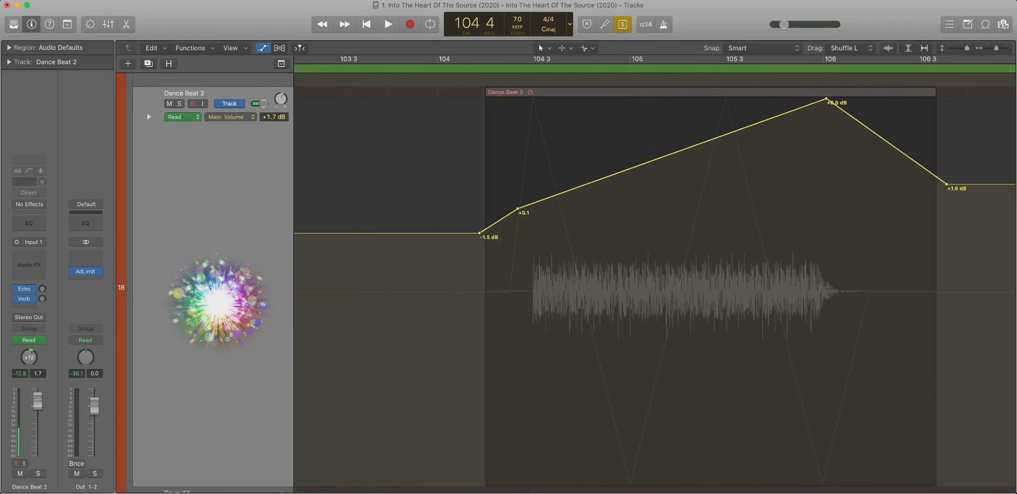
{"action": "left_click_drag", "start_coordinate": [479, 233], "coordinate": [515, 233]}
Turn off solo and delete the leftover Drum Kit volume points around bars 102 to 104.
{"action": "key", "text": "super+Left"}
{"action": "key", "text": "super+Left"}
{"action": "key", "text": "super+Left"}
{"action": "key", "text": "super+Left"}
{"action": "key", "text": "super+Left"}
{"action": "key", "text": "super+Left"}
{"action": "key", "text": "super+Left"}
{"action": "key", "text": "super+Left"}
{"action": "key", "text": "super+Up"}
{"action": "key", "text": "super+Up"}
{"action": "key", "text": "super+Up"}
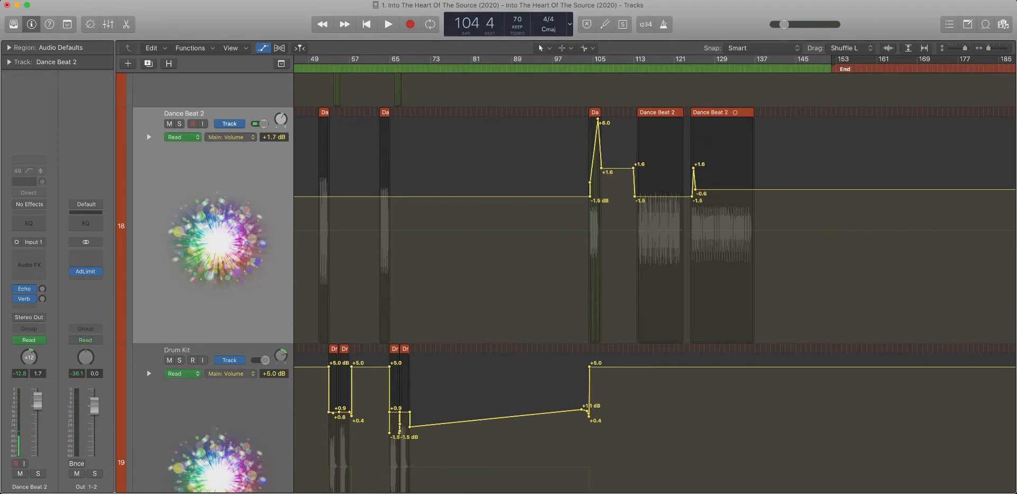
{"action": "key", "text": "super+Up"}
{"action": "key", "text": "super+Up"}
{"action": "key", "text": "super+Right"}
{"action": "key", "text": "super+Right"}
{"action": "key", "text": "super+Right"}
{"action": "key", "text": "super+Right"}
{"action": "scroll", "coordinate": [655, 283], "scroll_direction": "left", "scroll_amount": 12}
{"action": "scroll", "coordinate": [655, 283], "scroll_direction": "left", "scroll_amount": 10}
{"action": "key", "text": "super+Left"}
{"action": "key", "text": "super+Left"}
{"action": "key", "text": "super+Left"}
{"action": "key", "text": "super+Left"}
{"action": "key", "text": "super+Left"}
{"action": "key", "text": "super+Left"}
{"action": "key", "text": "super+Right"}
{"action": "key", "text": "super+Right"}
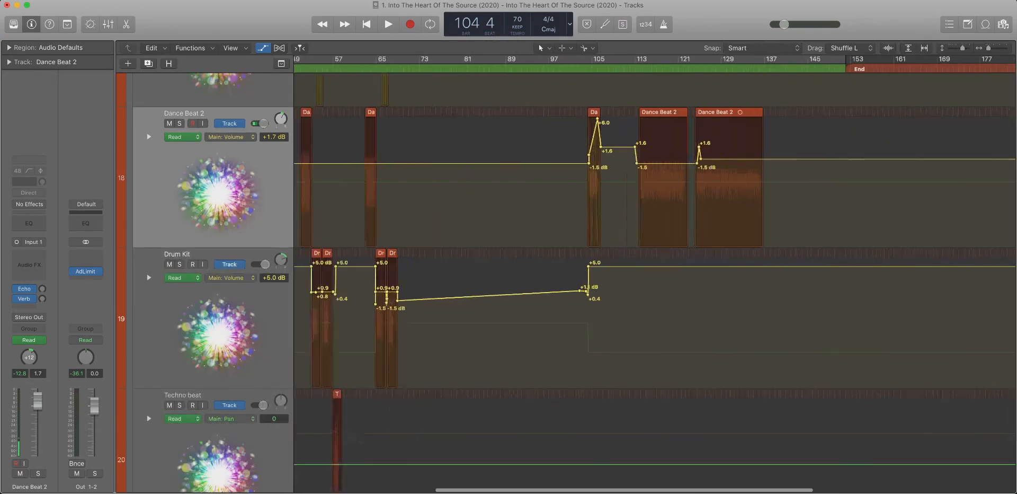
{"action": "key", "text": "super+Right"}
{"action": "key", "text": "super+Right"}
{"action": "key", "text": "super+Right"}
{"action": "key", "text": "super+Right"}
{"action": "left_click_drag", "start_coordinate": [482, 317], "coordinate": [721, 334]}
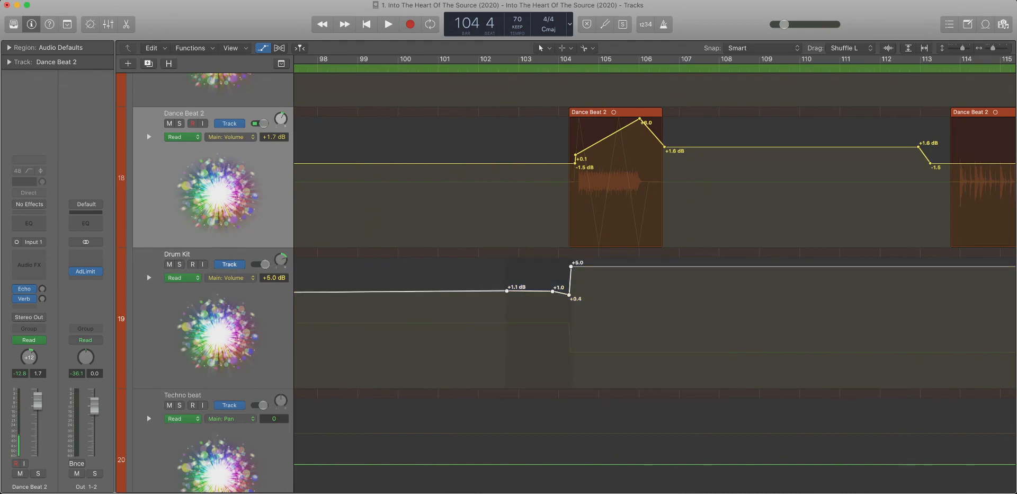
Delete the small intermediate volume points across the first two Drum Kit regions, between bars 53 and 57.
{"action": "key", "text": "super+Left"}
{"action": "key", "text": "super+Left"}
{"action": "key", "text": "super+Left"}
{"action": "key", "text": "super+Left"}
{"action": "key", "text": "super+Left"}
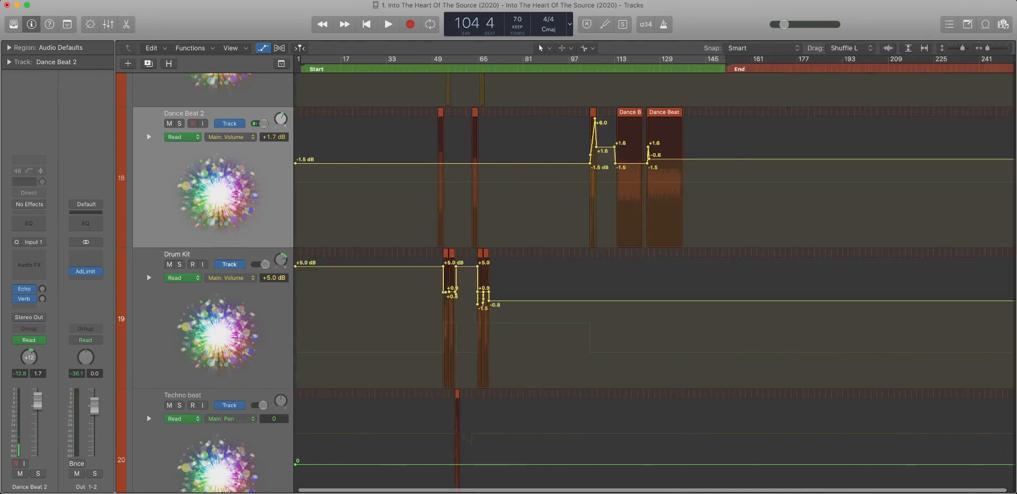
{"action": "key", "text": "super+Right"}
{"action": "key", "text": "super+Right"}
{"action": "key", "text": "super+Right"}
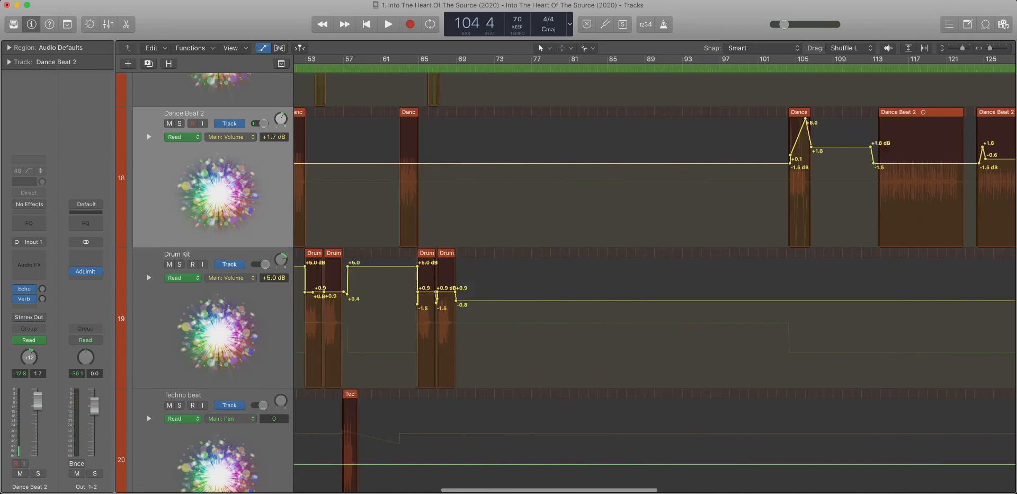
{"action": "key", "text": "super+Right"}
{"action": "key", "text": "super+Right"}
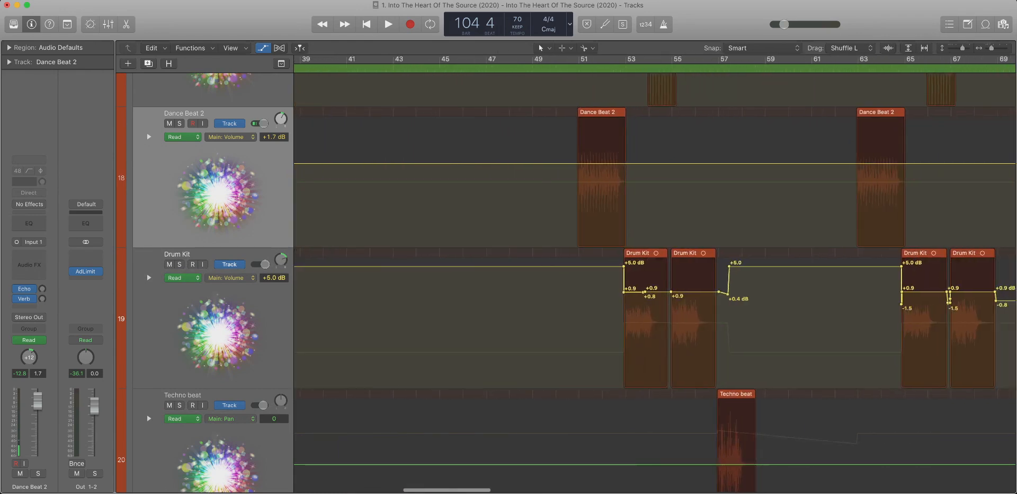
{"action": "key", "text": "super+Right"}
{"action": "key", "text": "super+Right"}
{"action": "key", "text": "super+Right"}
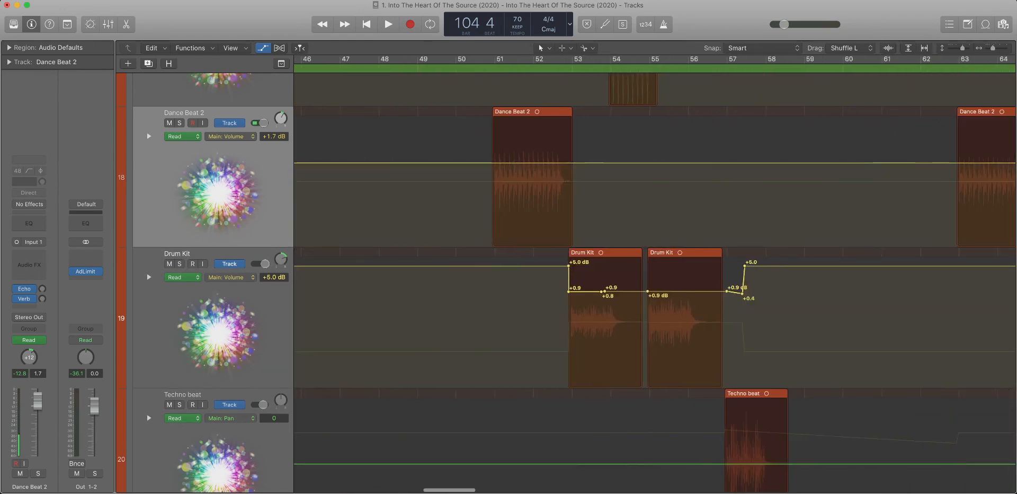
{"action": "scroll", "coordinate": [655, 283], "scroll_direction": "right", "scroll_amount": 12}
{"action": "key", "text": "super+Left"}
{"action": "scroll", "coordinate": [655, 283], "scroll_direction": "left", "scroll_amount": 8}
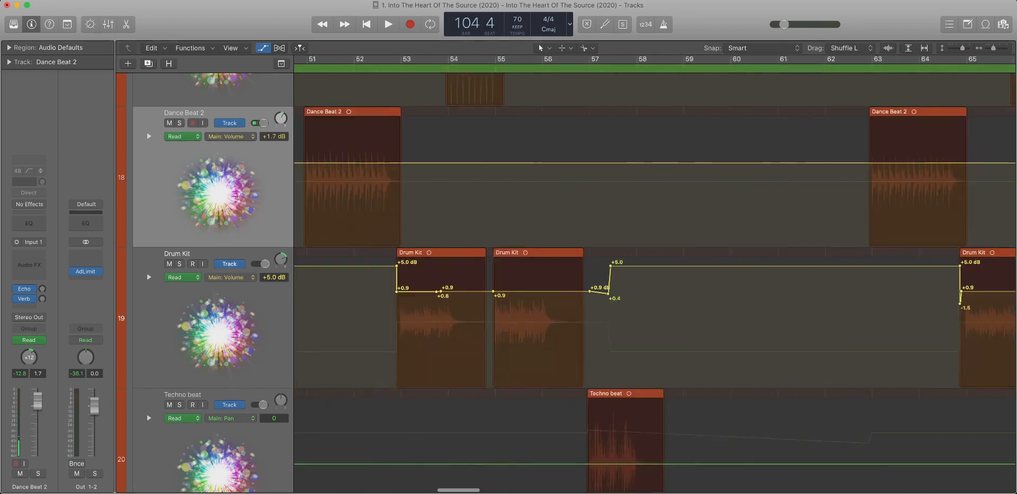
{"action": "left_click_drag", "start_coordinate": [662, 286], "coordinate": [454, 286]}
{"action": "key", "text": "Delete"}
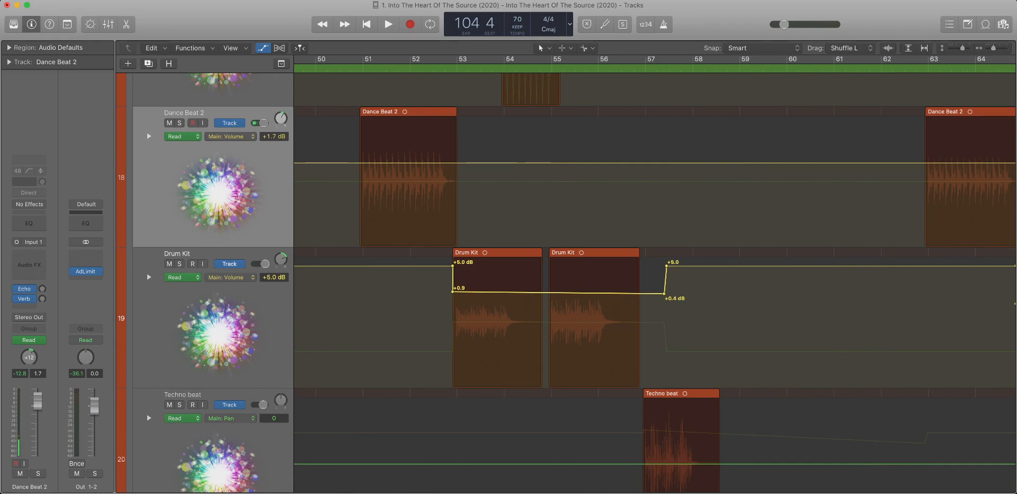
Flatten the Drum Kit volume at about +0.8 dB from the bar 53 region to just before the bar 65 region.
{"action": "scroll", "coordinate": [655, 284], "scroll_direction": "down", "scroll_amount": 5}
{"action": "left_click_drag", "start_coordinate": [741, 295], "coordinate": [771, 325]}
{"action": "scroll", "coordinate": [655, 283], "scroll_direction": "down", "scroll_amount": 2}
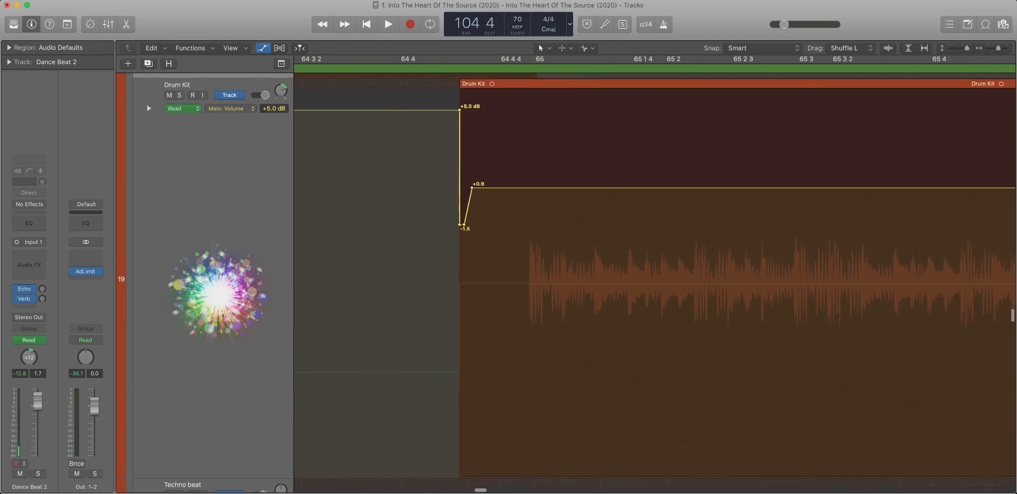
{"action": "scroll", "coordinate": [655, 284], "scroll_direction": "left", "scroll_amount": 7}
{"action": "scroll", "coordinate": [655, 284], "scroll_direction": "down", "scroll_amount": 5}
{"action": "scroll", "coordinate": [655, 284], "scroll_direction": "left", "scroll_amount": 10}
{"action": "scroll", "coordinate": [655, 283], "scroll_direction": "down", "scroll_amount": 10}
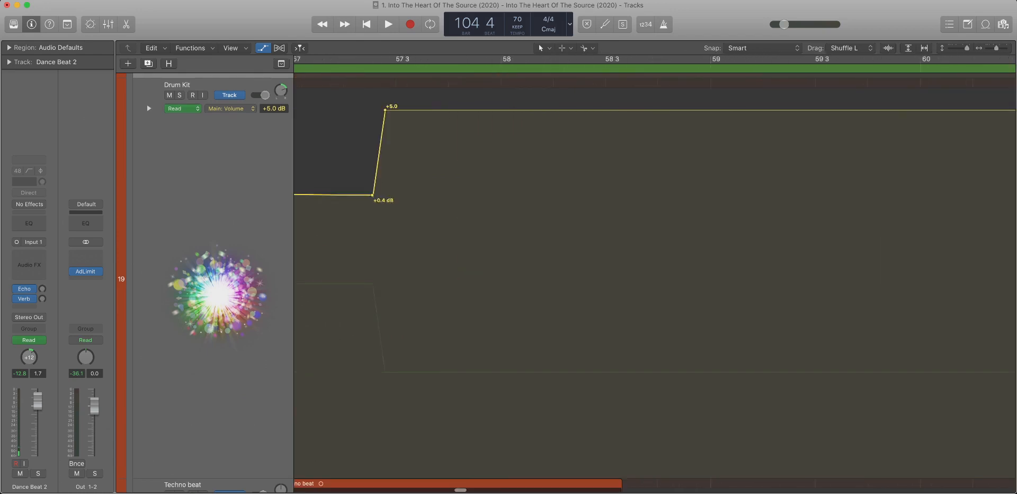
{"action": "scroll", "coordinate": [655, 283], "scroll_direction": "left", "scroll_amount": 7}
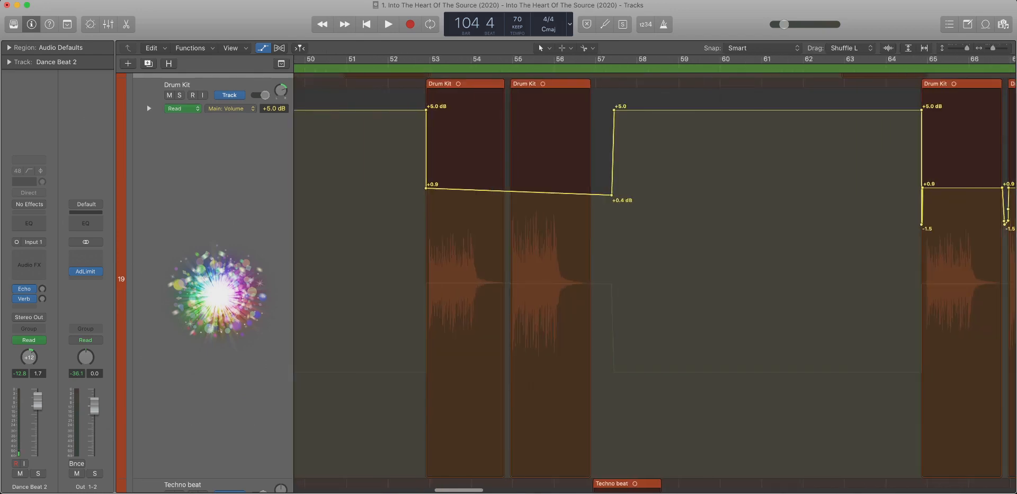
{"action": "left_click", "coordinate": [612, 189]}
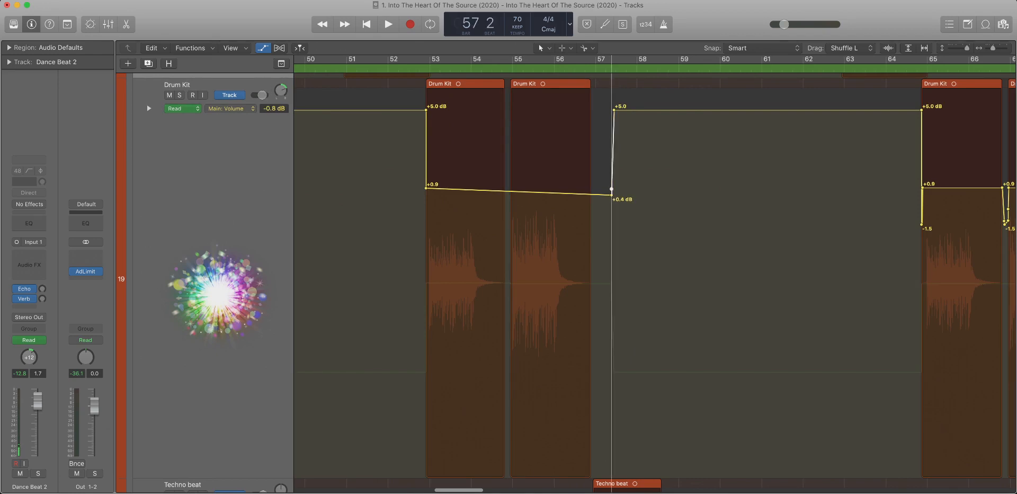
{"action": "left_click_drag", "start_coordinate": [614, 111], "coordinate": [905, 183]}
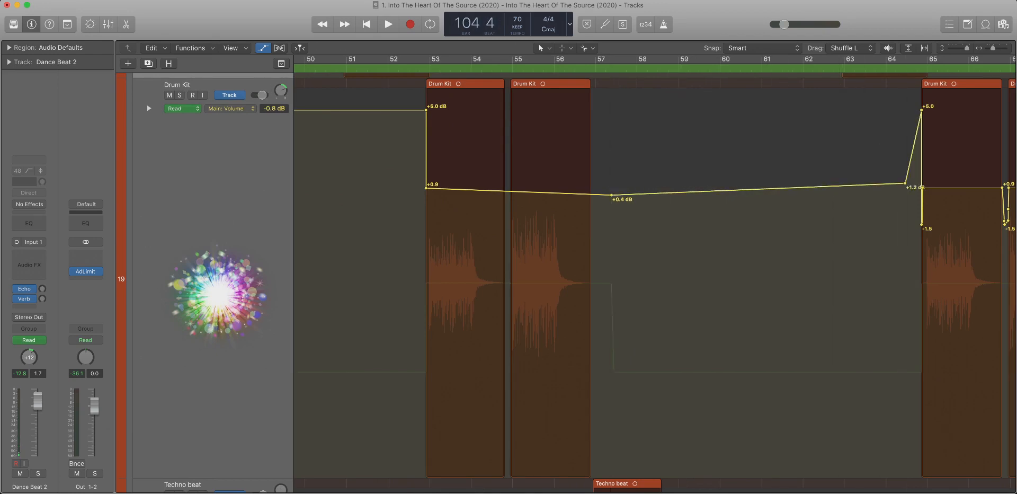
{"action": "left_click_drag", "start_coordinate": [612, 195], "coordinate": [917, 188]}
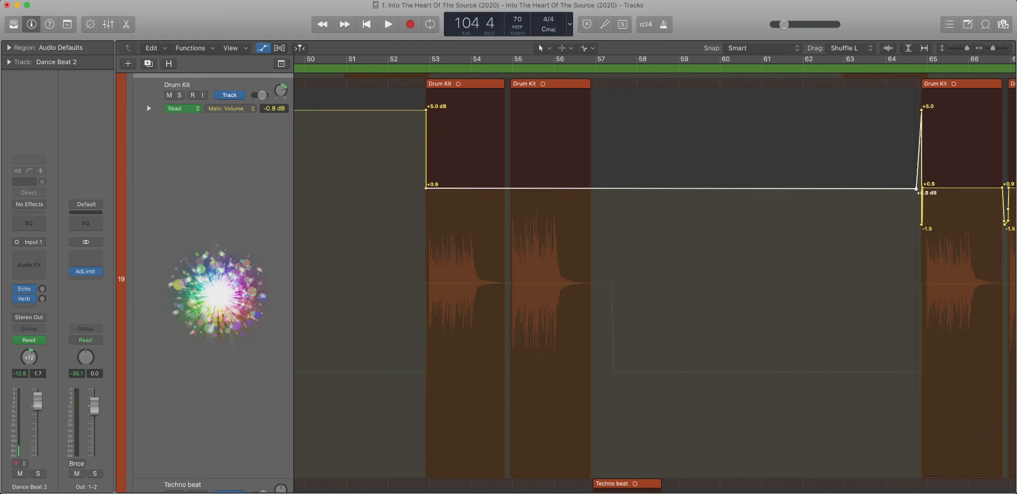
Delete the +5.0 dB Drum Kit volume point at bar 53 and bring the project-start volume to +0.9 dB.
{"action": "scroll", "coordinate": [916, 189], "scroll_direction": "down", "scroll_amount": 3}
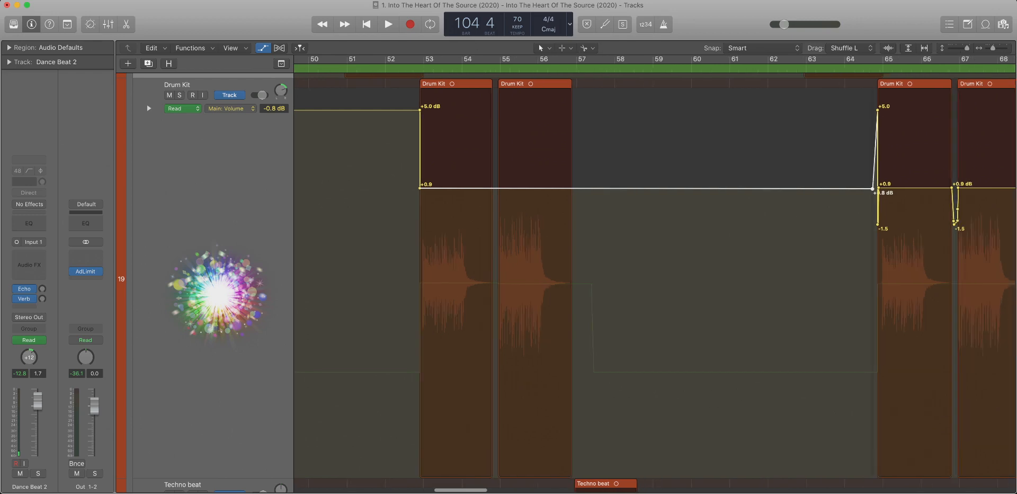
{"action": "left_click", "coordinate": [418, 111]}
{"action": "scroll", "coordinate": [418, 111], "scroll_direction": "left", "scroll_amount": 10}
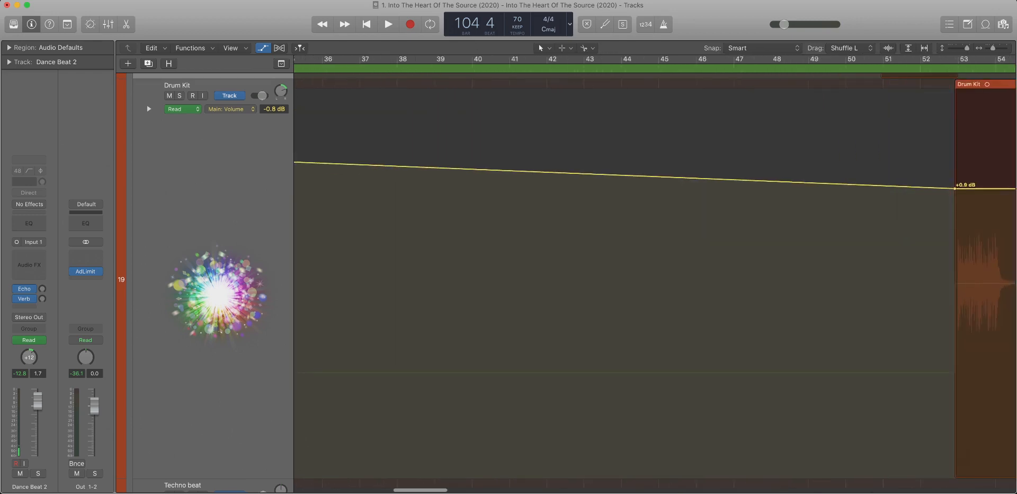
{"action": "scroll", "coordinate": [418, 111], "scroll_direction": "down", "scroll_amount": 6}
{"action": "scroll", "coordinate": [655, 281], "scroll_direction": "right", "scroll_amount": 1}
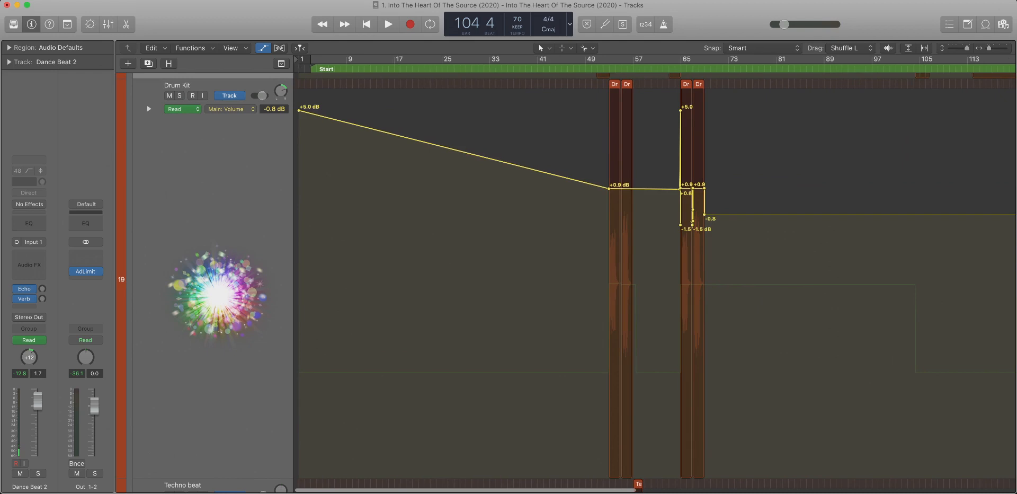
{"action": "left_click", "coordinate": [300, 111]}
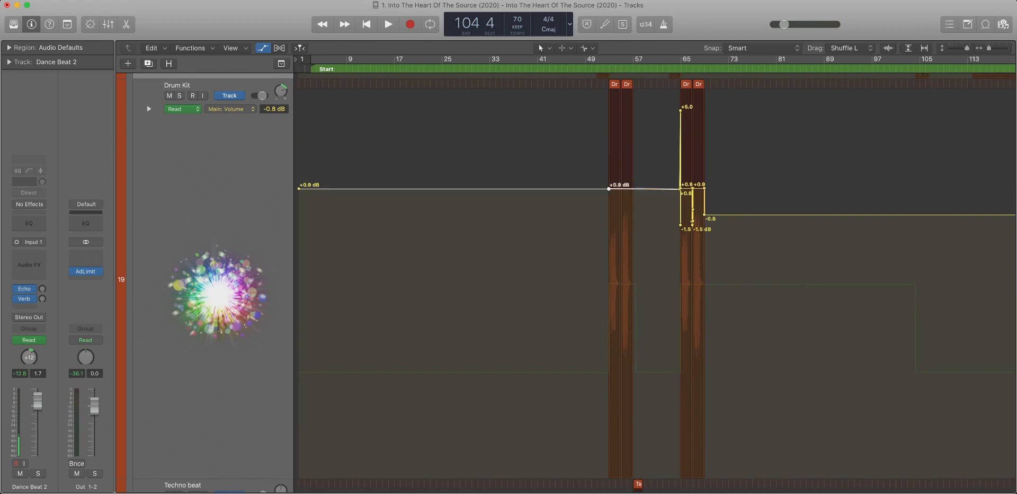
Move the +0.8 dB Drum Kit volume point forward to just before the start of the bar 65 region.
{"action": "left_click_drag", "start_coordinate": [755, 245], "coordinate": [562, 118]}
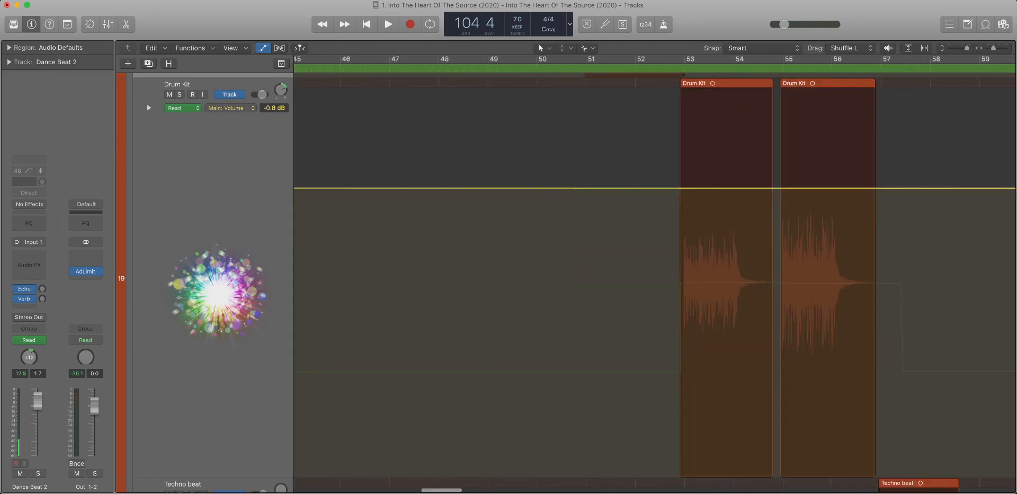
{"action": "scroll", "coordinate": [655, 276], "scroll_direction": "right", "scroll_amount": 20}
{"action": "scroll", "coordinate": [655, 276], "scroll_direction": "left", "scroll_amount": 6}
{"action": "key", "text": "super+Right"}
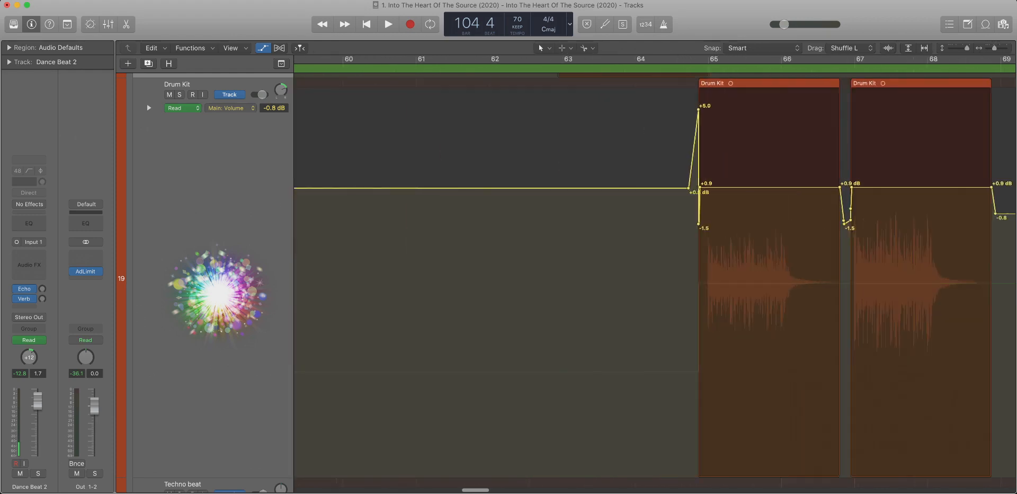
{"action": "key", "text": "super+Right"}
{"action": "scroll", "coordinate": [655, 275], "scroll_direction": "right", "scroll_amount": 2}
{"action": "left_click_drag", "start_coordinate": [884, 270], "coordinate": [736, 125]}
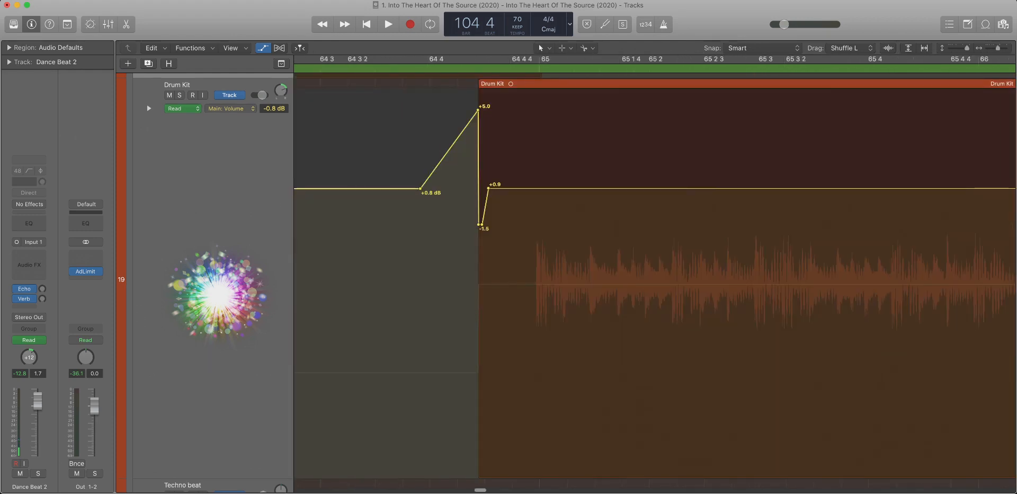
{"action": "left_click_drag", "start_coordinate": [420, 188], "coordinate": [476, 188]}
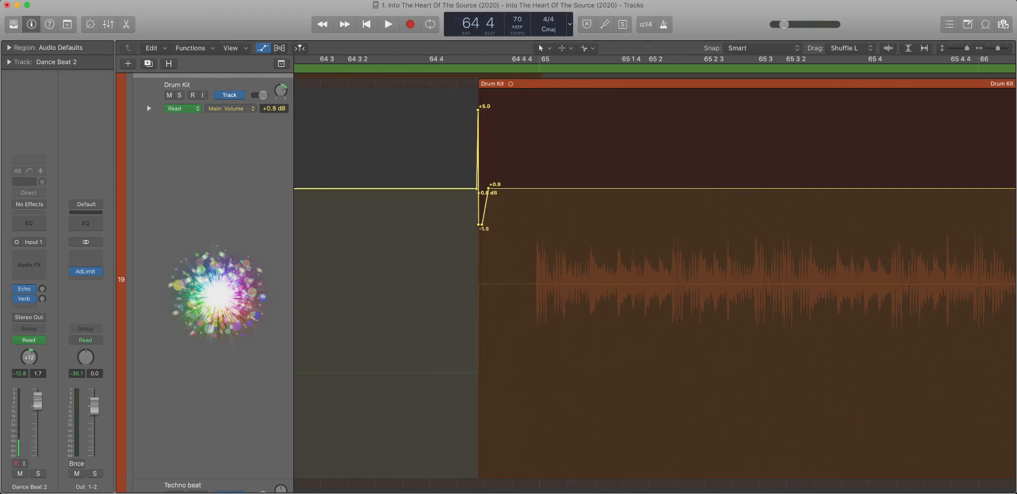
Solo the Drum Kit and move its +0.8 dB volume point to bar 65, overriding the spike and dip at the region's start.
{"action": "key", "text": "ctrl+s"}
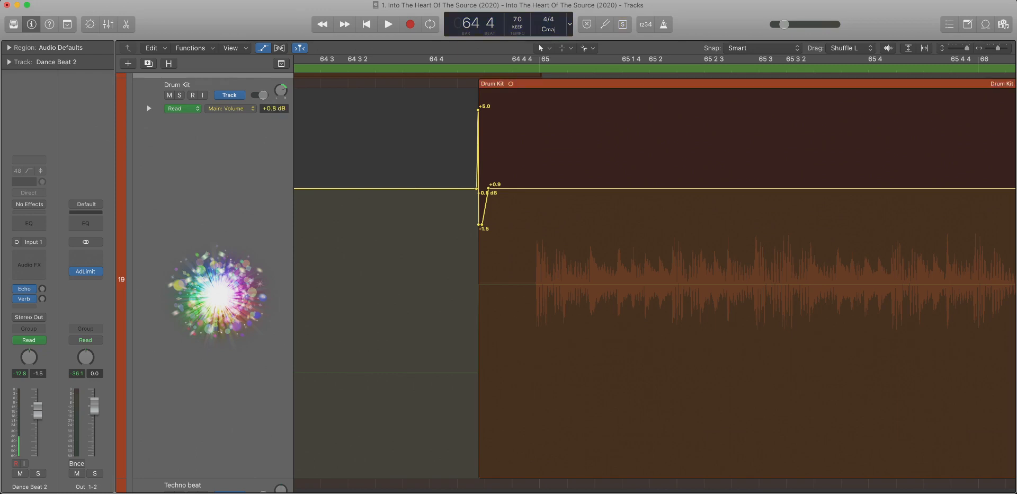
{"action": "left_click", "coordinate": [222, 185]}
{"action": "key", "text": "s"}
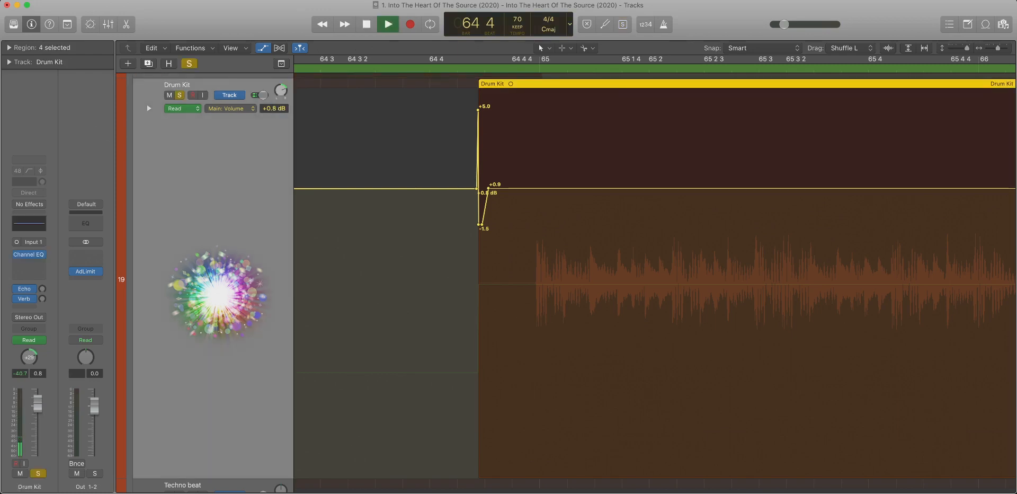
{"action": "left_click_drag", "start_coordinate": [477, 188], "coordinate": [543, 188]}
{"action": "key", "text": "super+Left"}
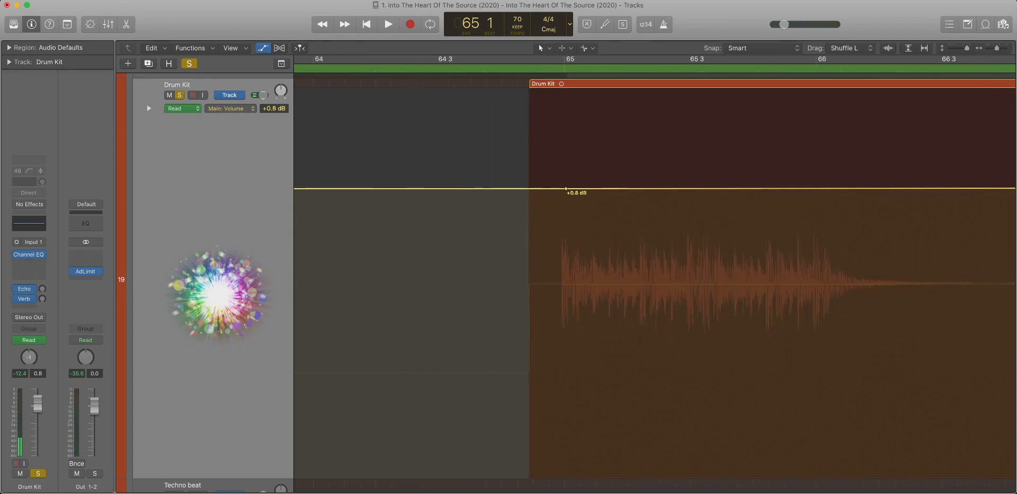
Select all remaining Drum Kit volume automation points and delete them.
{"action": "scroll", "coordinate": [662, 281], "scroll_direction": "left", "scroll_amount": 3}
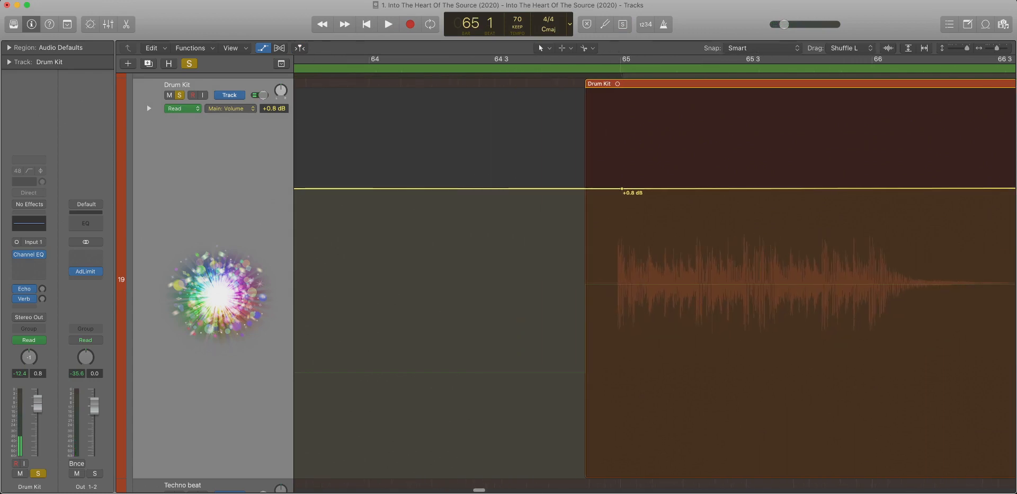
{"action": "scroll", "coordinate": [662, 281], "scroll_direction": "down", "scroll_amount": 10}
{"action": "scroll", "coordinate": [661, 281], "scroll_direction": "right", "scroll_amount": 3}
{"action": "scroll", "coordinate": [662, 281], "scroll_direction": "down", "scroll_amount": 15}
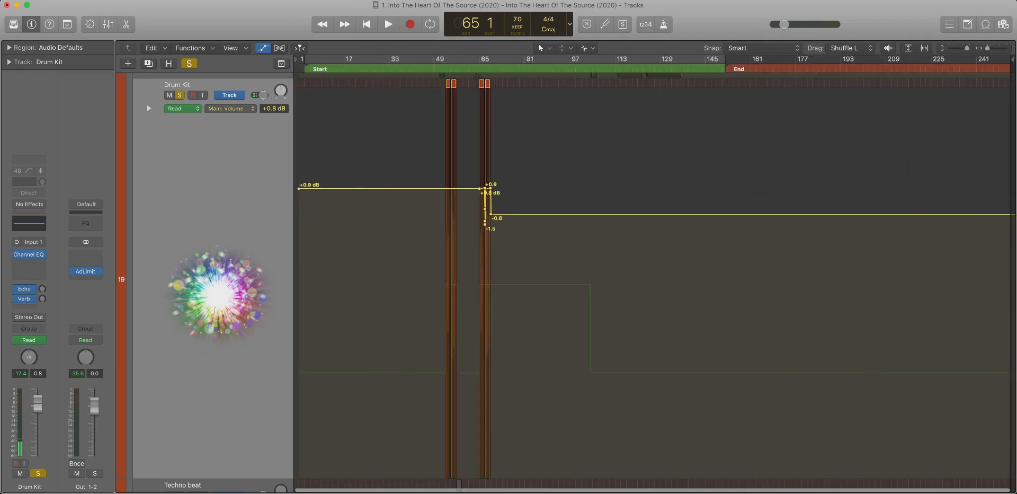
{"action": "scroll", "coordinate": [662, 281], "scroll_direction": "up", "scroll_amount": 15}
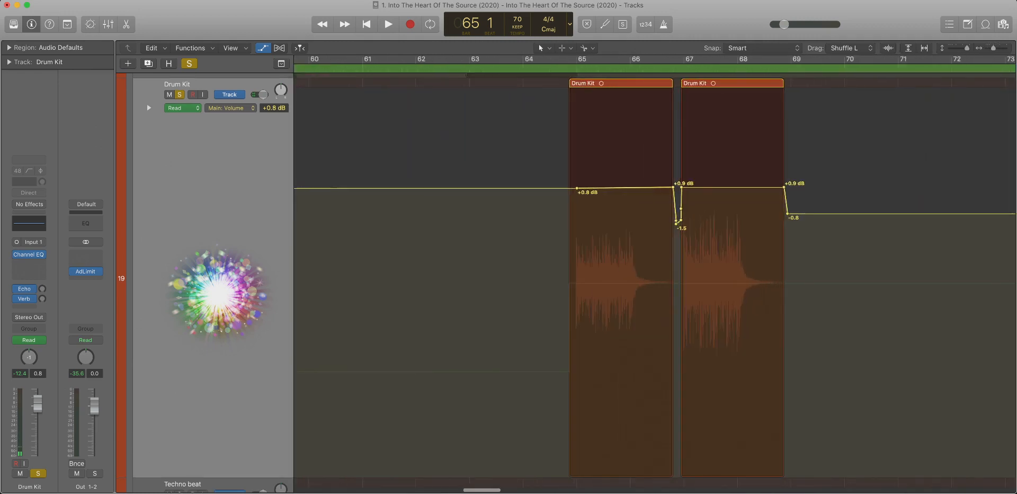
{"action": "scroll", "coordinate": [662, 281], "scroll_direction": "up", "scroll_amount": 5}
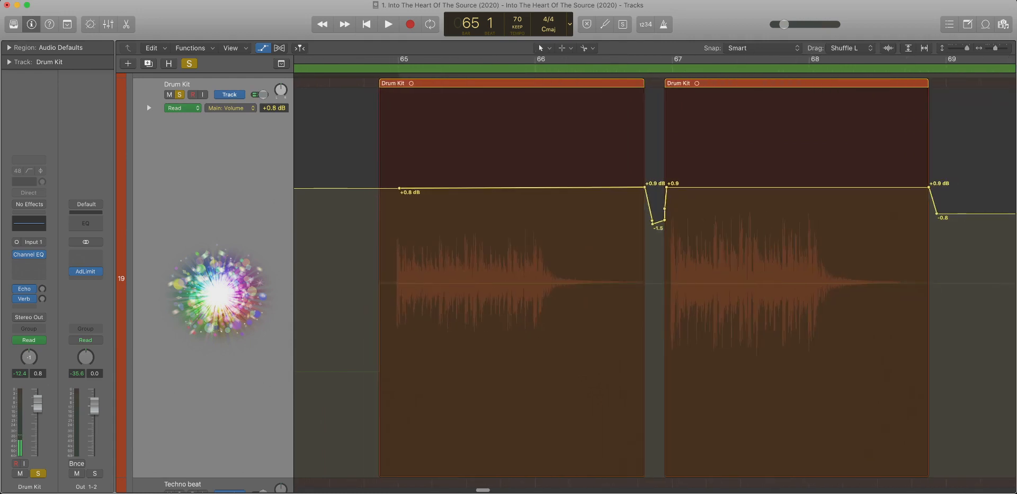
{"action": "scroll", "coordinate": [662, 280], "scroll_direction": "down", "scroll_amount": 5}
{"action": "scroll", "coordinate": [662, 281], "scroll_direction": "up", "scroll_amount": 2}
{"action": "scroll", "coordinate": [661, 281], "scroll_direction": "down", "scroll_amount": 1}
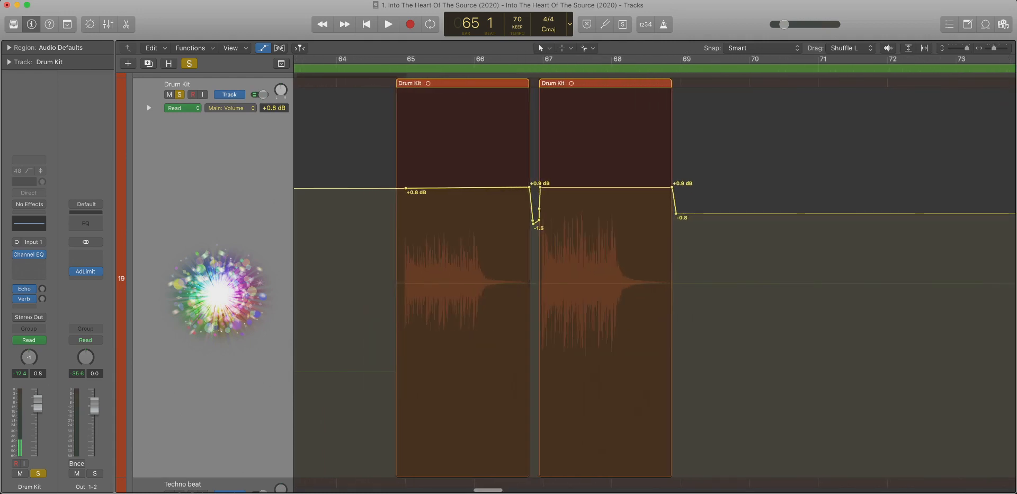
{"action": "scroll", "coordinate": [662, 281], "scroll_direction": "down", "scroll_amount": 4}
{"action": "scroll", "coordinate": [662, 281], "scroll_direction": "up", "scroll_amount": 1}
{"action": "scroll", "coordinate": [662, 281], "scroll_direction": "down", "scroll_amount": 12}
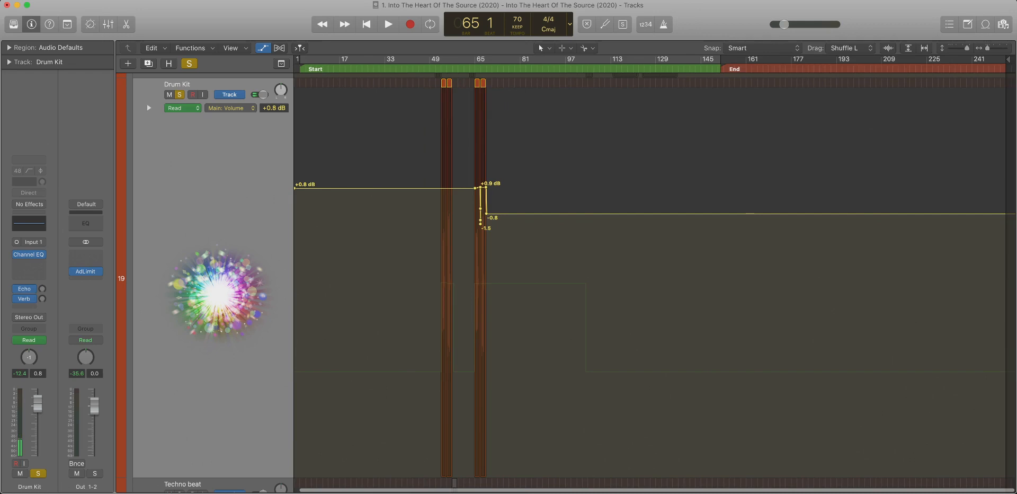
{"action": "left_click", "coordinate": [274, 108]}
{"action": "scroll", "coordinate": [274, 108], "scroll_direction": "up", "scroll_amount": 1}
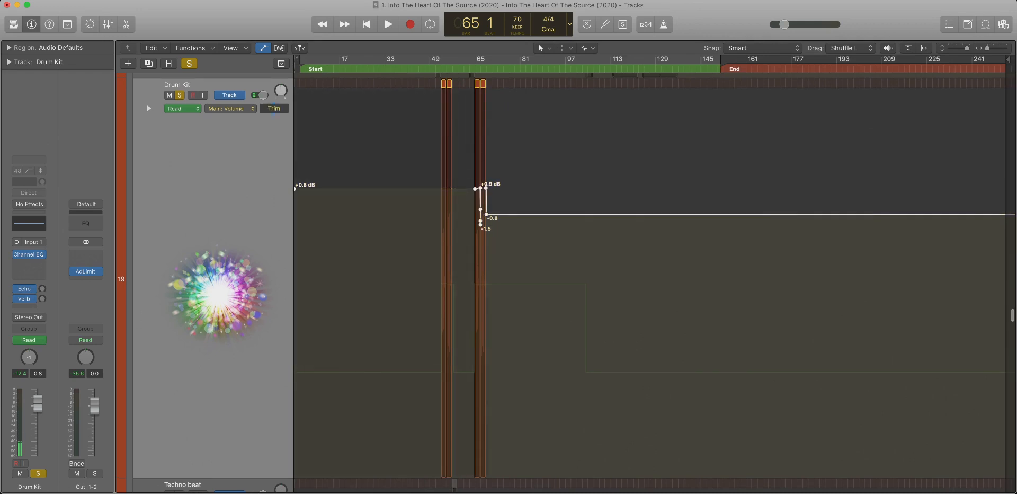
{"action": "key", "text": "Delete"}
{"action": "scroll", "coordinate": [654, 280], "scroll_direction": "up", "scroll_amount": 12}
{"action": "scroll", "coordinate": [654, 281], "scroll_direction": "down", "scroll_amount": 11}
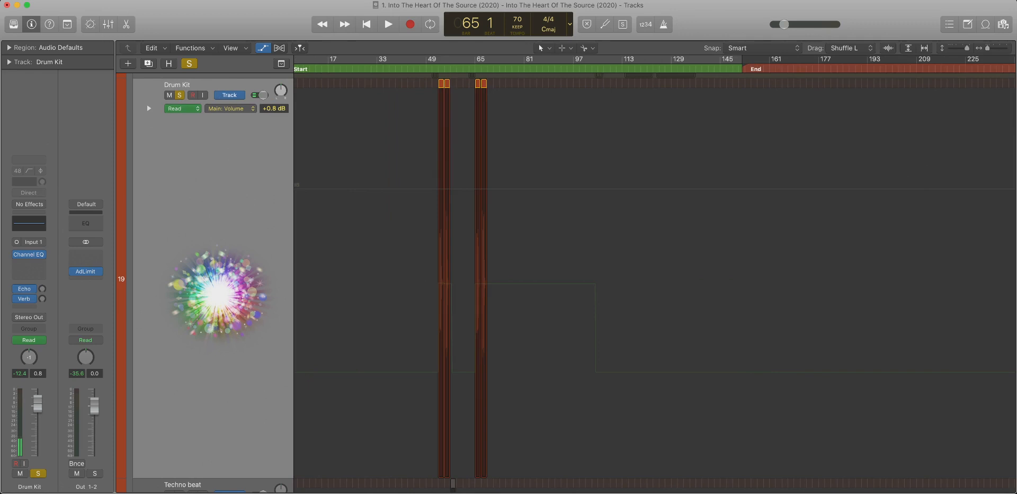
Show the Drum Kit pan automation and delete the pan points around bar 104.
{"action": "left_click", "coordinate": [230, 109]}
{"action": "scroll", "coordinate": [655, 280], "scroll_direction": "up", "scroll_amount": 10}
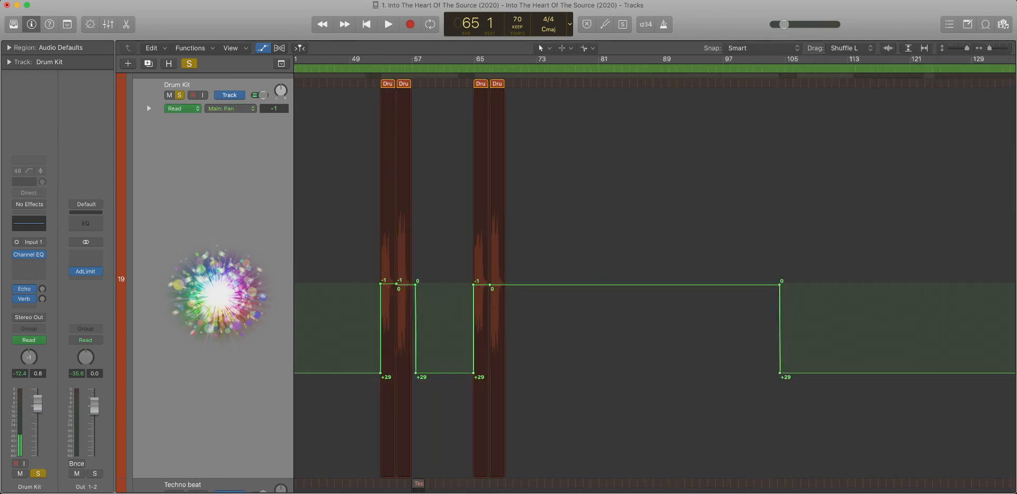
{"action": "scroll", "coordinate": [655, 281], "scroll_direction": "down", "scroll_amount": 8}
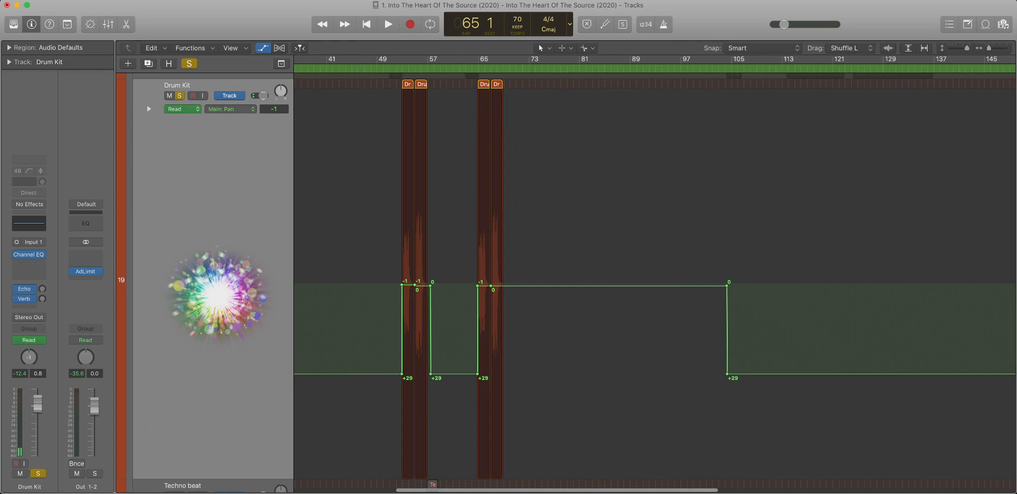
{"action": "key", "text": "Delete"}
Delete all remaining Drum Kit pan automation points.
{"action": "scroll", "coordinate": [655, 281], "scroll_direction": "down", "scroll_amount": 6}
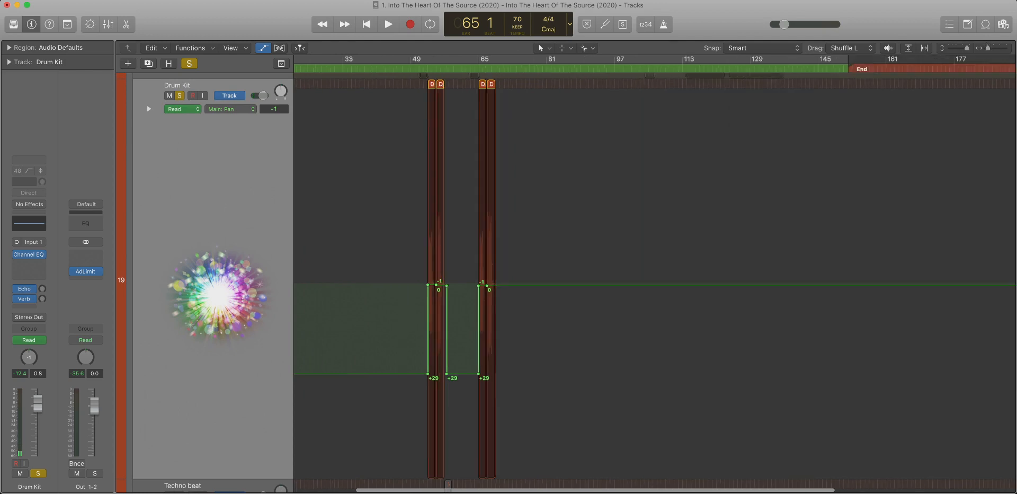
{"action": "scroll", "coordinate": [413, 281], "scroll_direction": "up", "scroll_amount": 12}
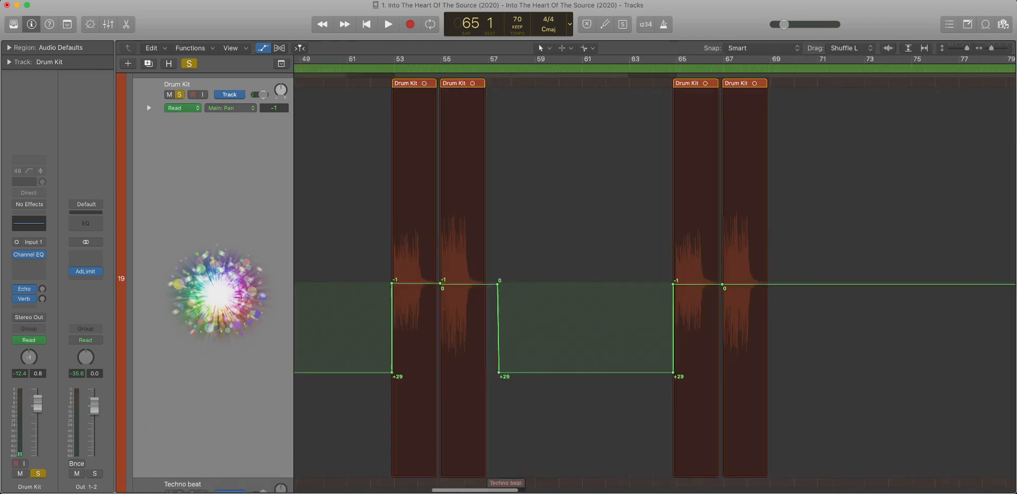
{"action": "scroll", "coordinate": [655, 280], "scroll_direction": "right", "scroll_amount": 5}
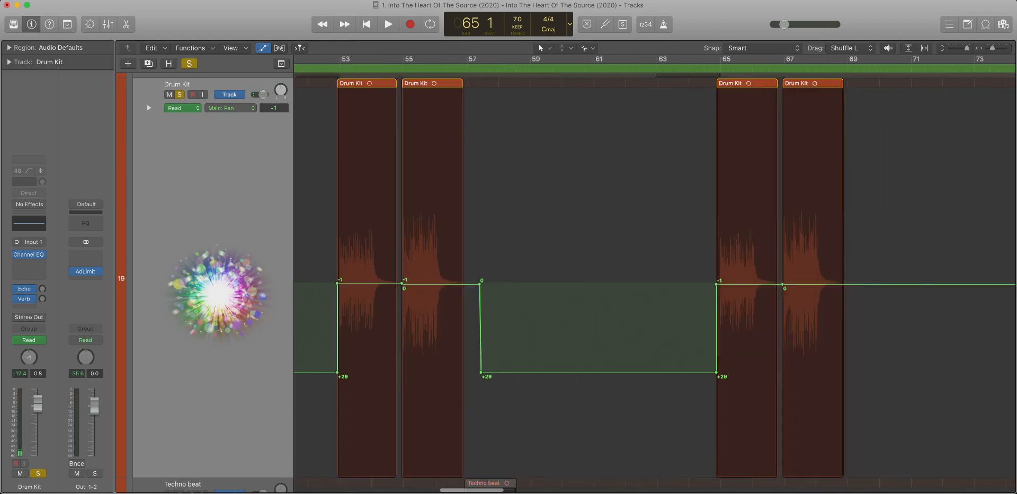
{"action": "scroll", "coordinate": [655, 281], "scroll_direction": "down", "scroll_amount": 2}
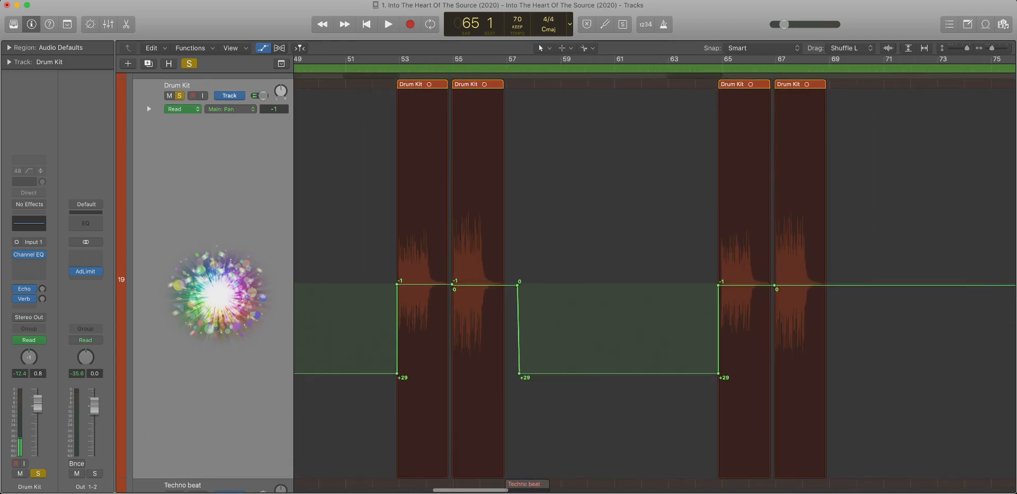
{"action": "scroll", "coordinate": [655, 281], "scroll_direction": "up", "scroll_amount": 6}
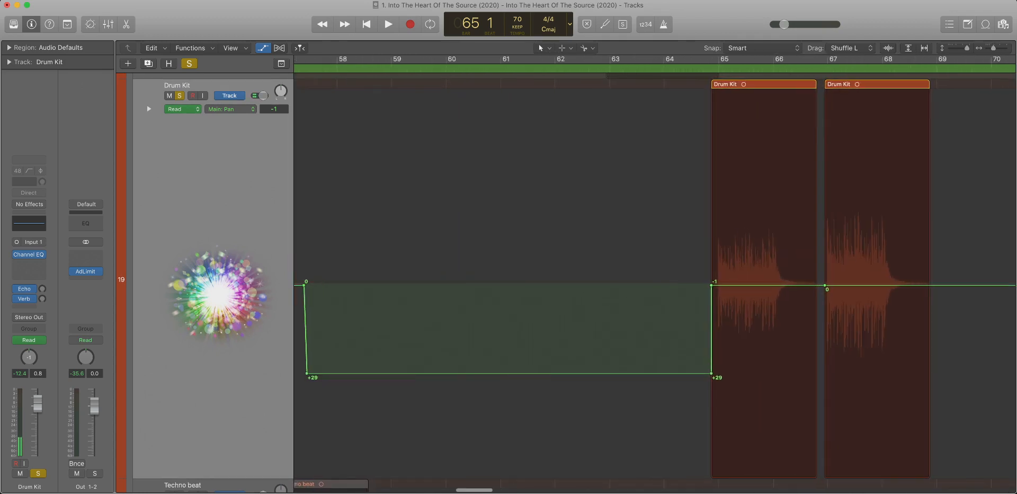
{"action": "scroll", "coordinate": [655, 281], "scroll_direction": "down", "scroll_amount": 5}
{"action": "scroll", "coordinate": [655, 280], "scroll_direction": "down", "scroll_amount": 8}
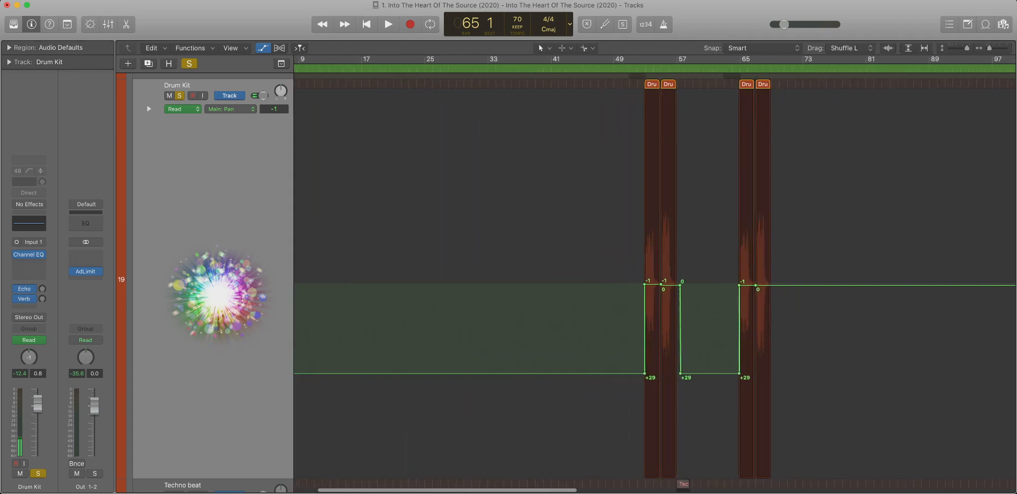
{"action": "scroll", "coordinate": [655, 281], "scroll_direction": "down", "scroll_amount": 6}
{"action": "left_click_drag", "start_coordinate": [274, 132], "coordinate": [274, 132]}
{"action": "key", "text": "Delete"}
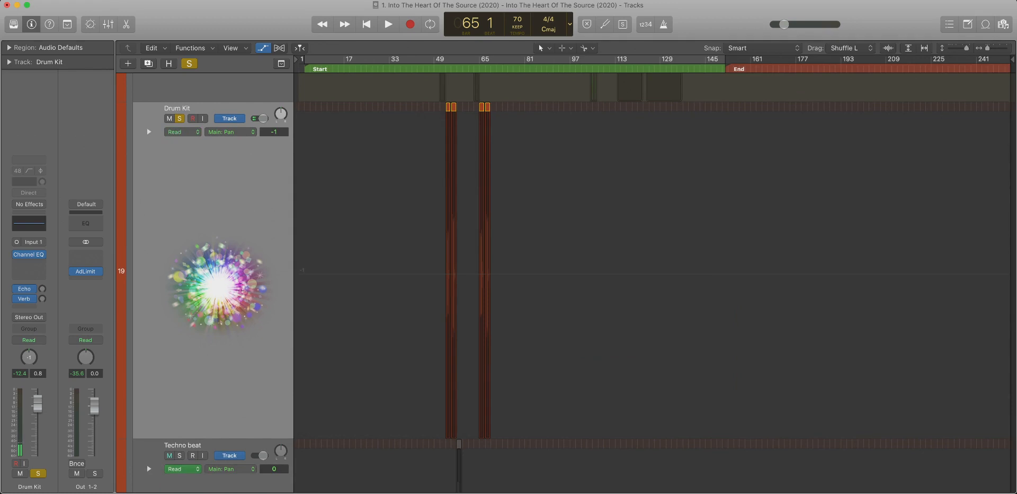
Set the Drum Kit pan to 0, turn off its solo, and reduce the track height.
{"action": "scroll", "coordinate": [655, 281], "scroll_direction": "down", "scroll_amount": 1}
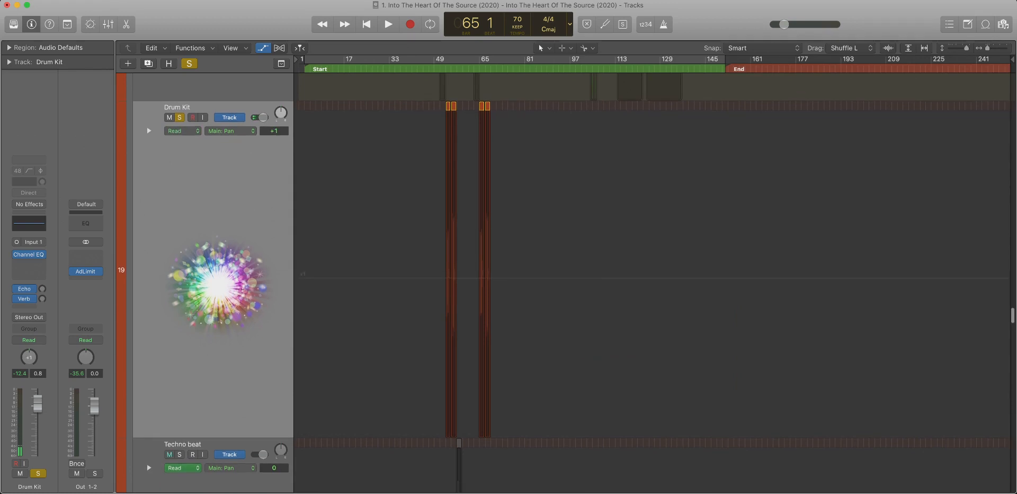
{"action": "scroll", "coordinate": [655, 281], "scroll_direction": "up", "scroll_amount": 1}
{"action": "key", "text": "s"}
{"action": "key", "text": "super+Up"}
{"action": "key", "text": "super+Up"}
{"action": "key", "text": "super+Up"}
{"action": "key", "text": "super+Up"}
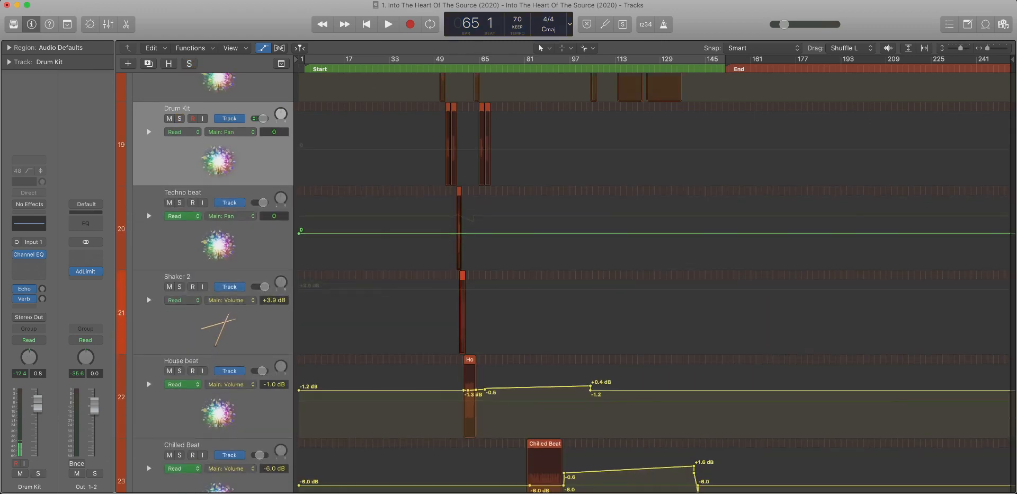
Select the Techno beat track and delete its pan point at the project start.
{"action": "left_click", "coordinate": [459, 228]}
{"action": "scroll", "coordinate": [460, 228], "scroll_direction": "right", "scroll_amount": 1}
{"action": "scroll", "coordinate": [459, 227], "scroll_direction": "left", "scroll_amount": 1}
{"action": "scroll", "coordinate": [459, 228], "scroll_direction": "right", "scroll_amount": 1}
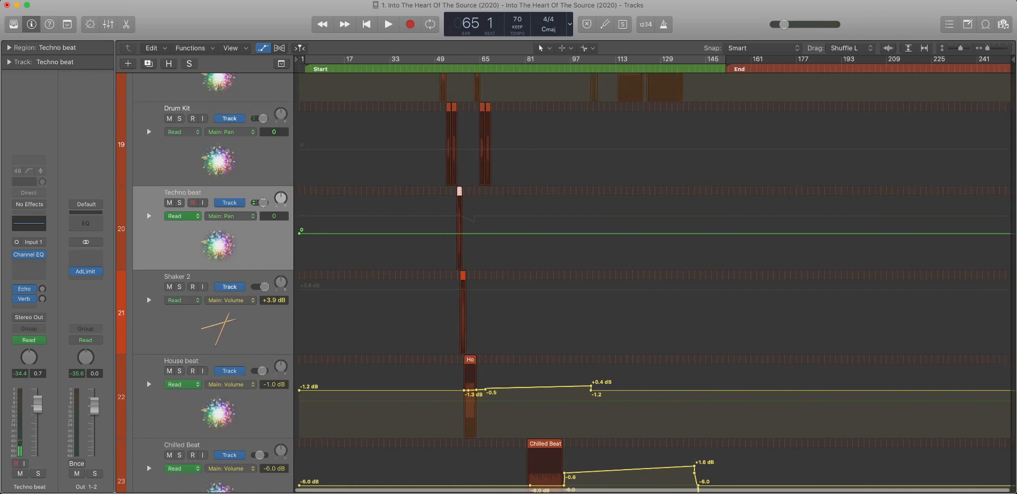
{"action": "double_click", "coordinate": [299, 233]}
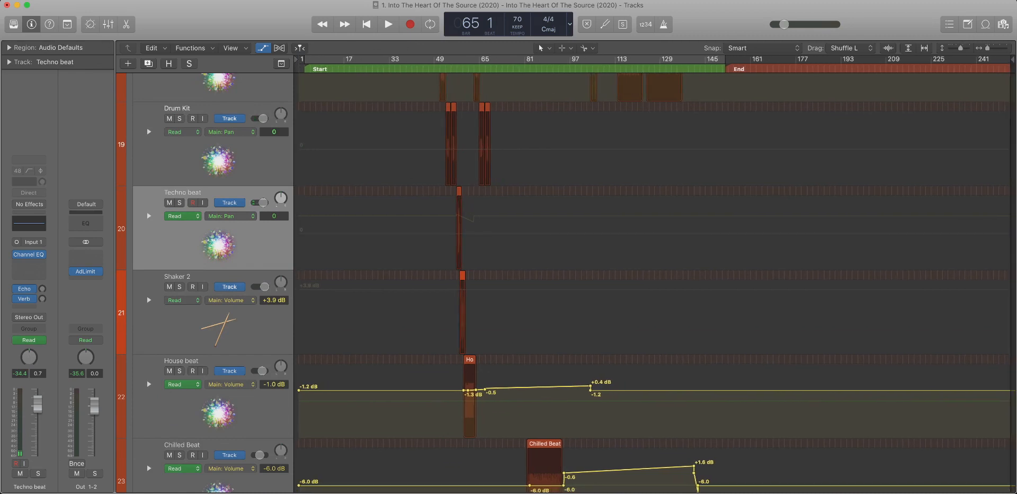
Show the Techno beat volume automation and delete the leftover points after its bar 57 region.
{"action": "left_click", "coordinate": [470, 218]}
{"action": "scroll", "coordinate": [473, 219], "scroll_direction": "up", "scroll_amount": 10}
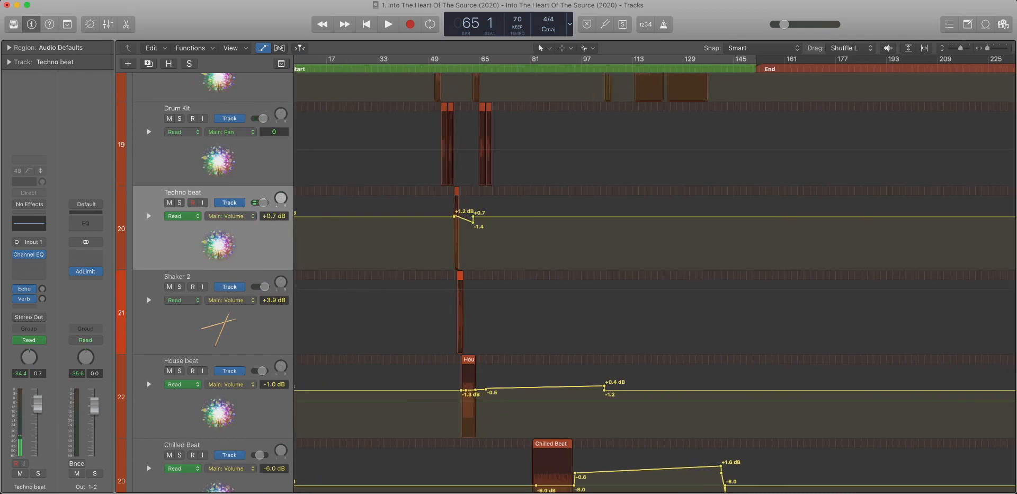
{"action": "scroll", "coordinate": [473, 219], "scroll_direction": "left", "scroll_amount": 3}
{"action": "scroll", "coordinate": [654, 248], "scroll_direction": "left", "scroll_amount": 1}
{"action": "left_click_drag", "start_coordinate": [535, 211], "coordinate": [605, 237]}
{"action": "key", "text": "Delete"}
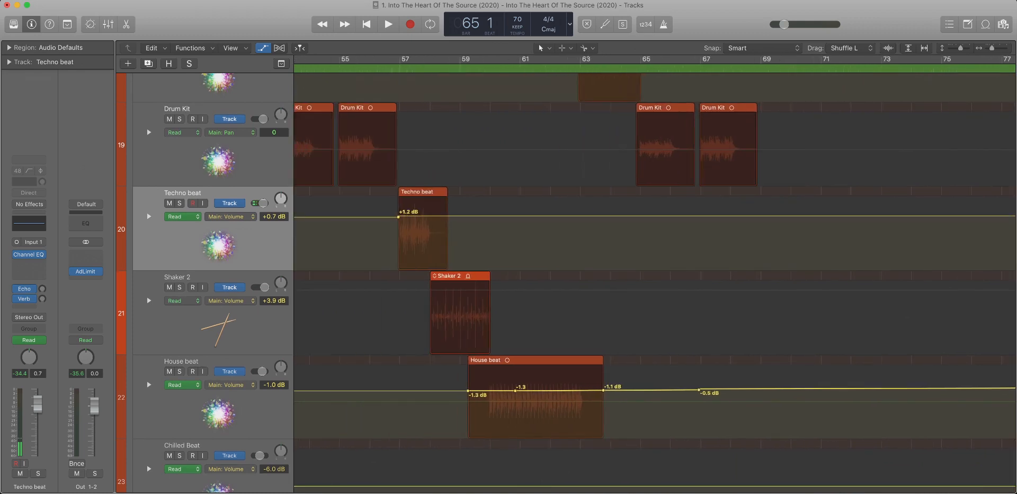
Delete the remaining volume automation points on the Techno beat track, including those at the start of its bar 57 region.
{"action": "scroll", "coordinate": [467, 234], "scroll_direction": "down", "scroll_amount": 10}
{"action": "scroll", "coordinate": [480, 234], "scroll_direction": "up", "scroll_amount": 8}
{"action": "left_click_drag", "start_coordinate": [437, 237], "coordinate": [321, 180]}
{"action": "scroll", "coordinate": [322, 181], "scroll_direction": "up", "scroll_amount": 5}
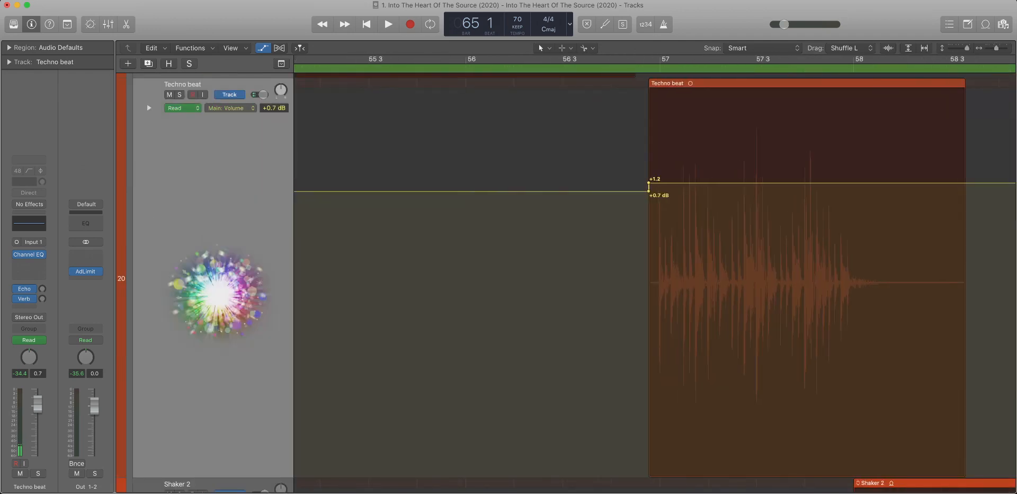
{"action": "left_click", "coordinate": [649, 191]}
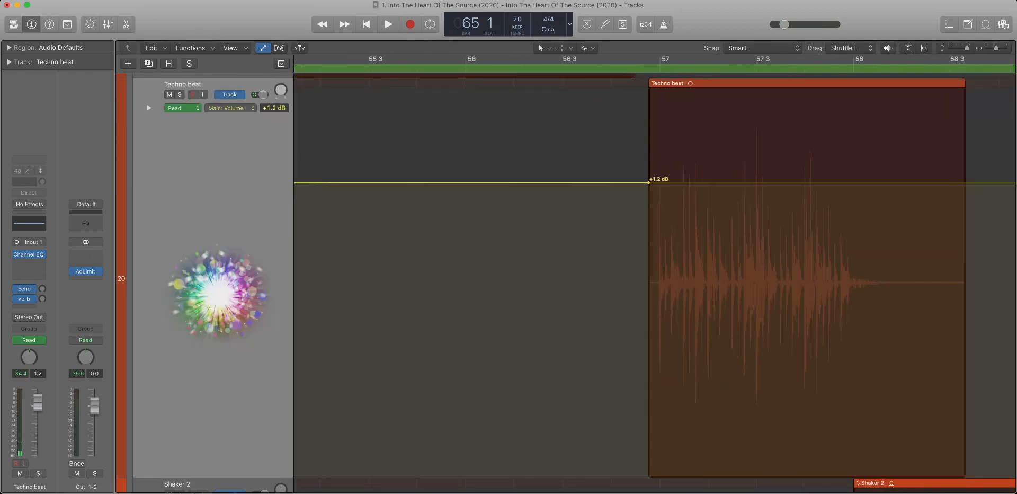
{"action": "left_click", "coordinate": [648, 182]}
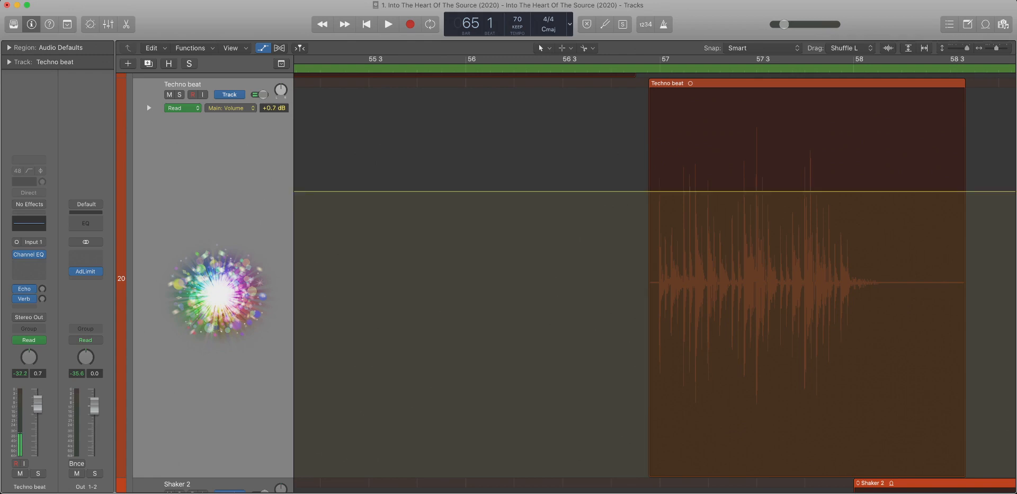
{"action": "scroll", "coordinate": [649, 182], "scroll_direction": "down", "scroll_amount": 10}
{"action": "key", "text": "super+z"}
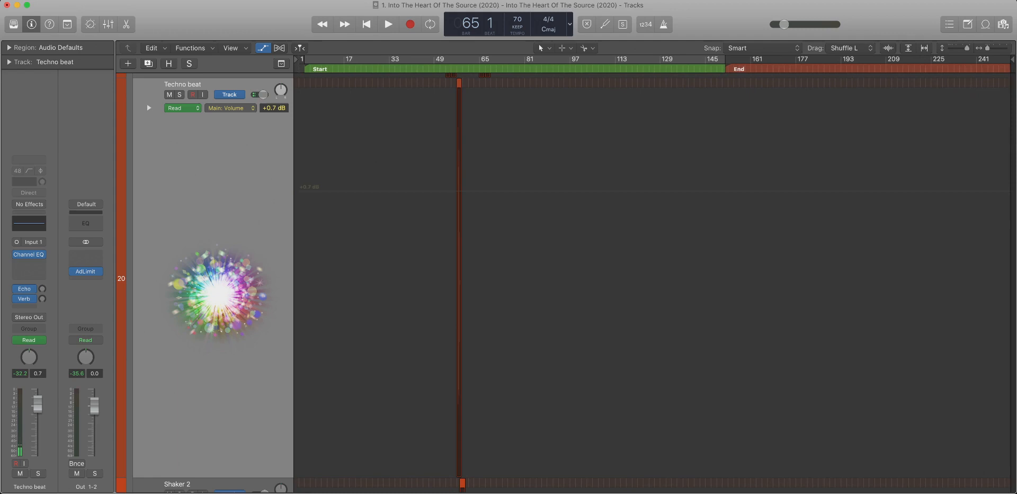
{"action": "scroll", "coordinate": [652, 281], "scroll_direction": "down", "scroll_amount": 8}
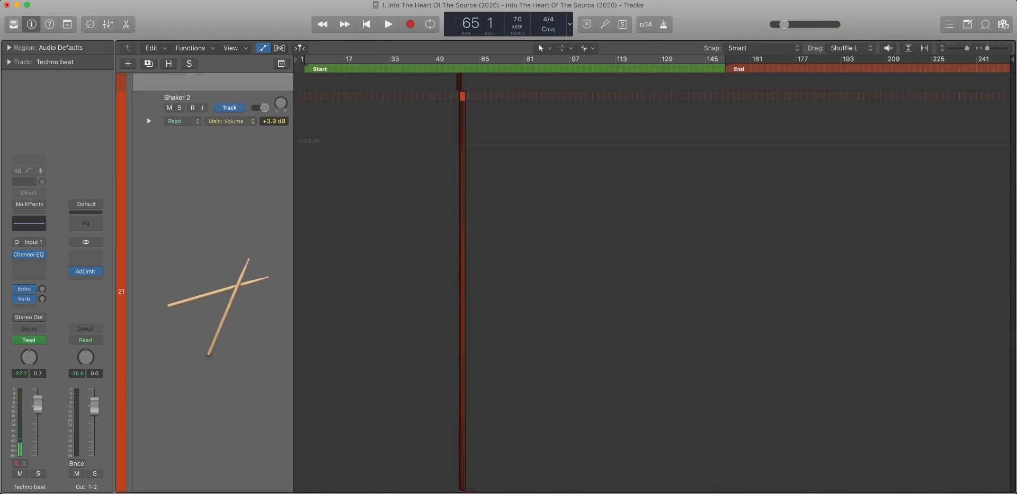
Delete the House beat volume automation points after its region, followed by all of its remaining volume points.
{"action": "key", "text": "super+Up"}
{"action": "key", "text": "super+Up"}
{"action": "key", "text": "super+Up"}
{"action": "key", "text": "super+Up"}
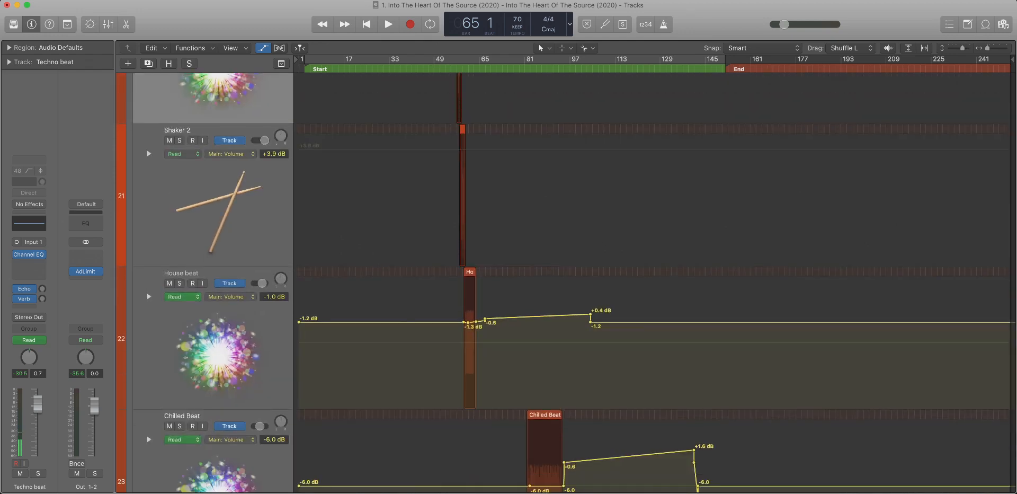
{"action": "scroll", "coordinate": [652, 281], "scroll_direction": "right", "scroll_amount": 1}
{"action": "scroll", "coordinate": [652, 281], "scroll_direction": "left", "scroll_amount": 1}
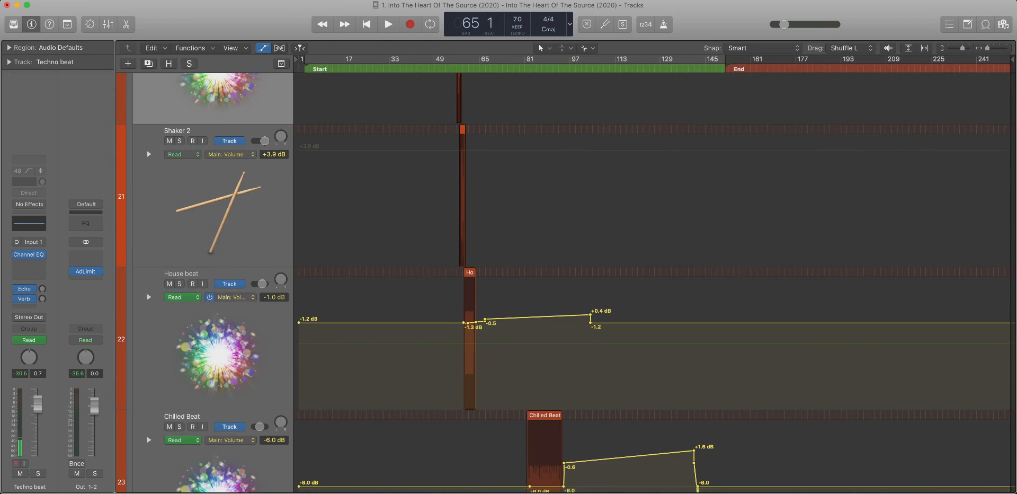
{"action": "left_click_drag", "start_coordinate": [627, 345], "coordinate": [478, 345]}
{"action": "key", "text": "Delete"}
{"action": "scroll", "coordinate": [480, 344], "scroll_direction": "up", "scroll_amount": 10}
{"action": "scroll", "coordinate": [479, 345], "scroll_direction": "down", "scroll_amount": 10}
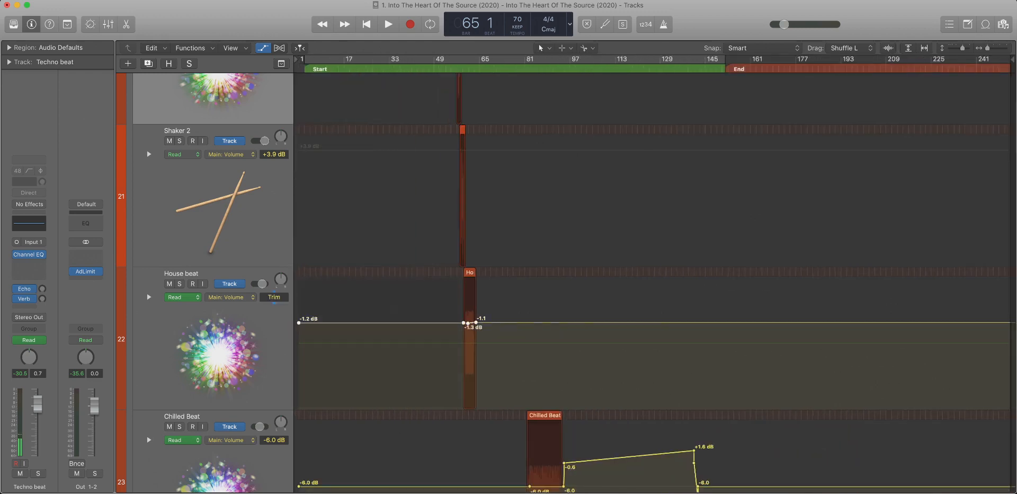
{"action": "key", "text": "Delete"}
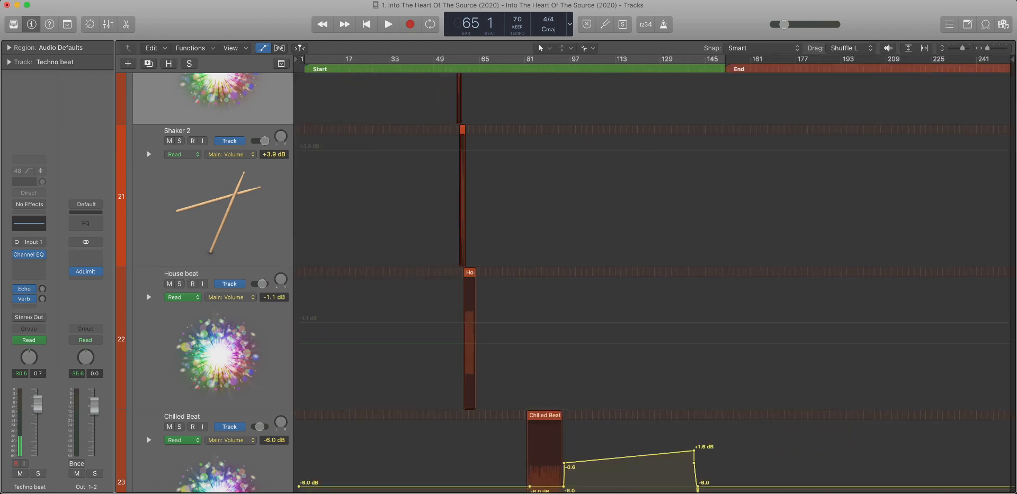
Reset the House beat, Shaker 2, Techno beat and Drum Kit track volumes to 0.0 dB.
{"action": "scroll", "coordinate": [481, 345], "scroll_direction": "up", "scroll_amount": 8}
{"action": "scroll", "coordinate": [482, 344], "scroll_direction": "down", "scroll_amount": 8}
{"action": "left_click_drag", "start_coordinate": [274, 297], "coordinate": [274, 296]}
{"action": "left_click_drag", "start_coordinate": [274, 154], "coordinate": [274, 153]}
{"action": "scroll", "coordinate": [274, 212], "scroll_direction": "up", "scroll_amount": 9}
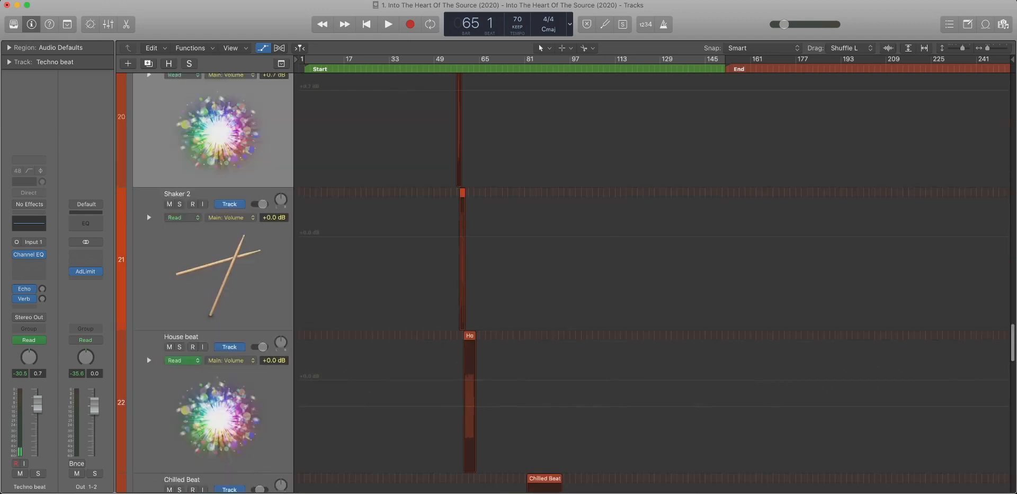
{"action": "left_click_drag", "start_coordinate": [274, 252], "coordinate": [274, 251]}
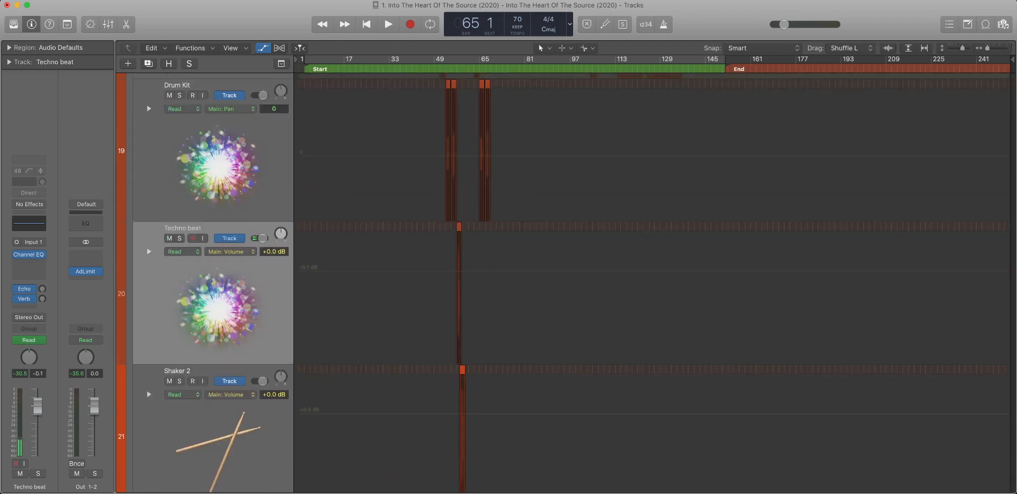
{"action": "scroll", "coordinate": [274, 252], "scroll_direction": "up", "scroll_amount": 8}
{"action": "scroll", "coordinate": [274, 252], "scroll_direction": "down", "scroll_amount": 3}
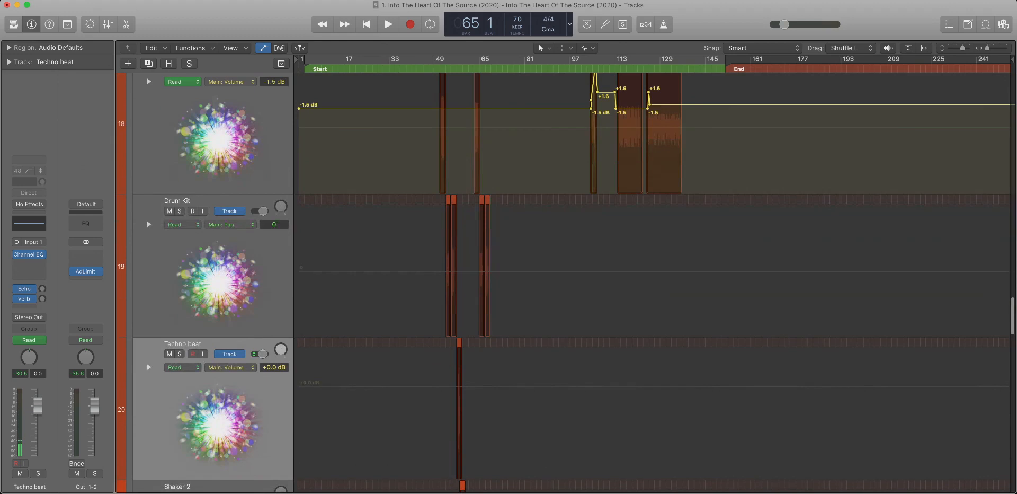
{"action": "left_click", "coordinate": [263, 211]}
{"action": "scroll", "coordinate": [655, 283], "scroll_direction": "up", "scroll_amount": 6}
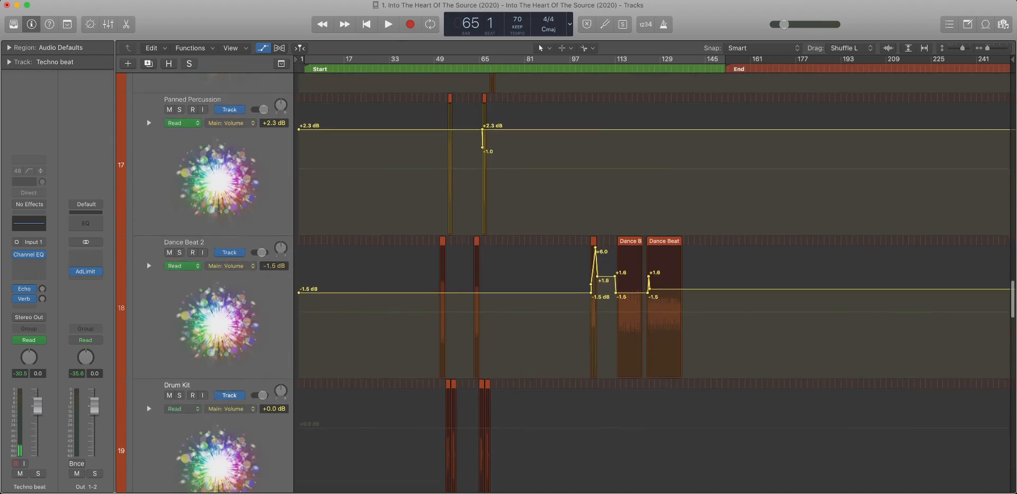
Delete all volume automation points on the Chilled Beat track.
{"action": "scroll", "coordinate": [655, 283], "scroll_direction": "down", "scroll_amount": 20}
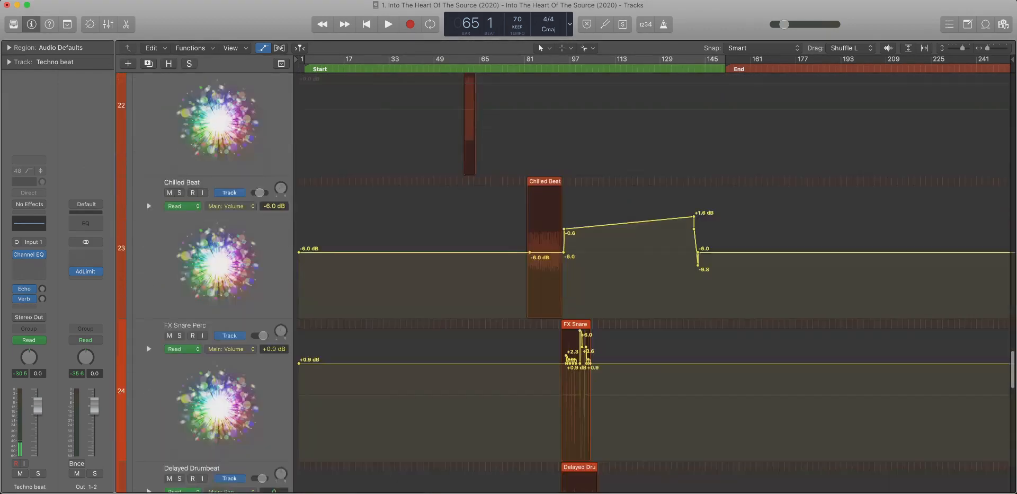
{"action": "scroll", "coordinate": [655, 283], "scroll_direction": "right", "scroll_amount": 1}
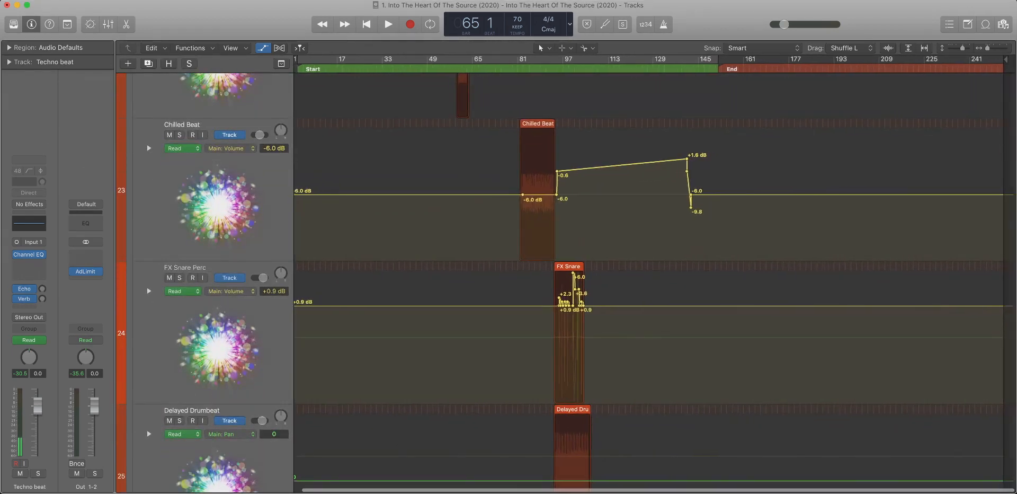
{"action": "scroll", "coordinate": [655, 283], "scroll_direction": "up", "scroll_amount": 1}
{"action": "left_click_drag", "start_coordinate": [744, 222], "coordinate": [296, 223]}
{"action": "key", "text": "Delete"}
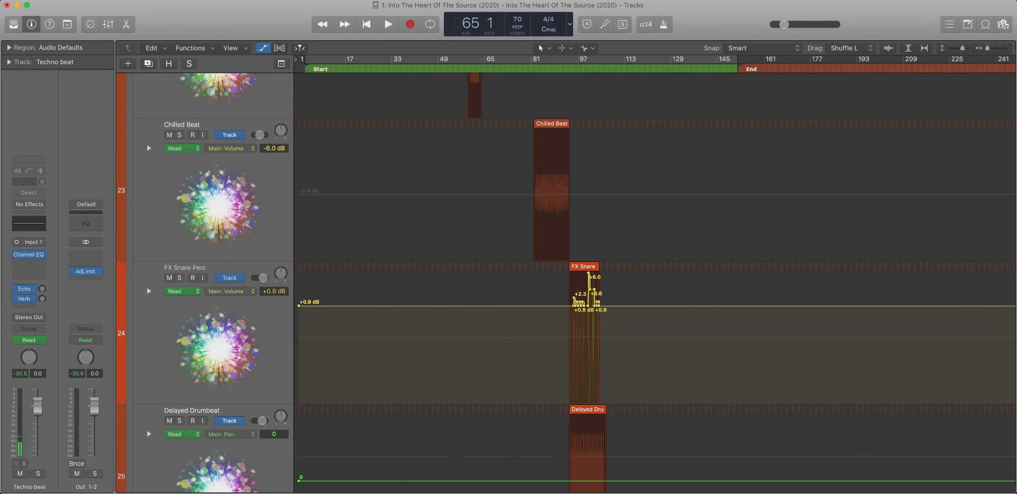
Show the Chilled Beat pan automation and examine the points around its bar 81 region.
{"action": "left_click", "coordinate": [232, 148]}
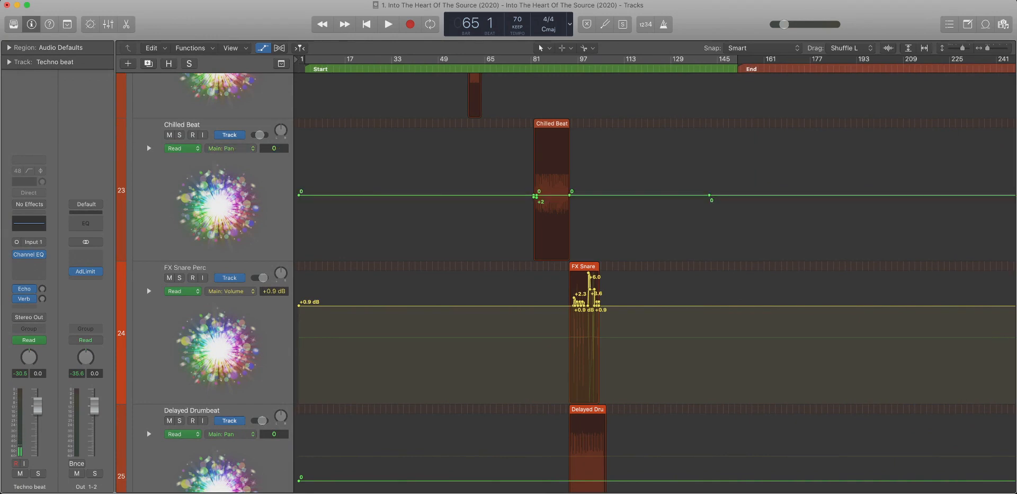
{"action": "key", "text": "super+Down"}
{"action": "key", "text": "super+Down"}
{"action": "key", "text": "super+Right"}
{"action": "key", "text": "super+Right"}
{"action": "key", "text": "super+Right"}
{"action": "key", "text": "super+Right"}
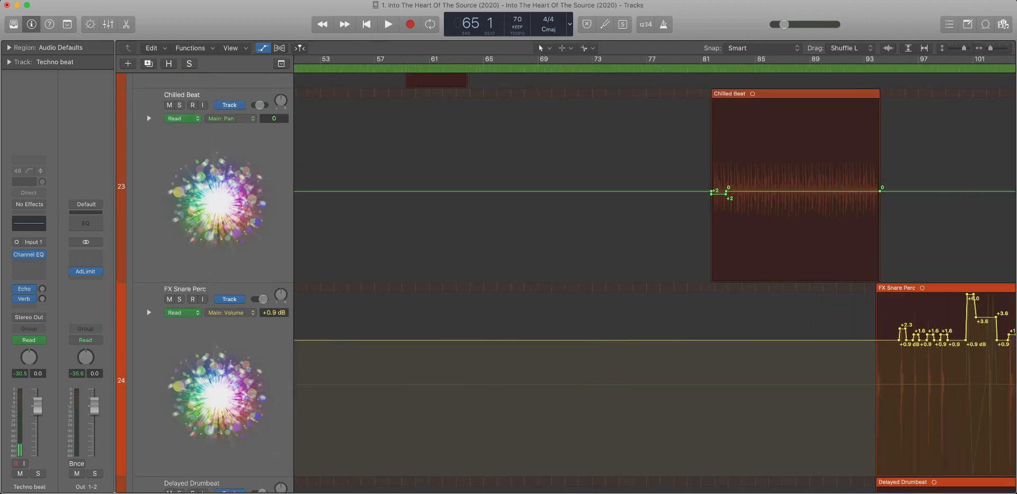
{"action": "scroll", "coordinate": [654, 283], "scroll_direction": "right", "scroll_amount": 3}
{"action": "scroll", "coordinate": [654, 283], "scroll_direction": "right", "scroll_amount": 5}
Solo the Chilled Beat track and play it from bar 81 to check the panning at the start of its region.
{"action": "key", "text": "shift+period"}
{"action": "key", "text": "shift+period"}
{"action": "key", "text": "space"}
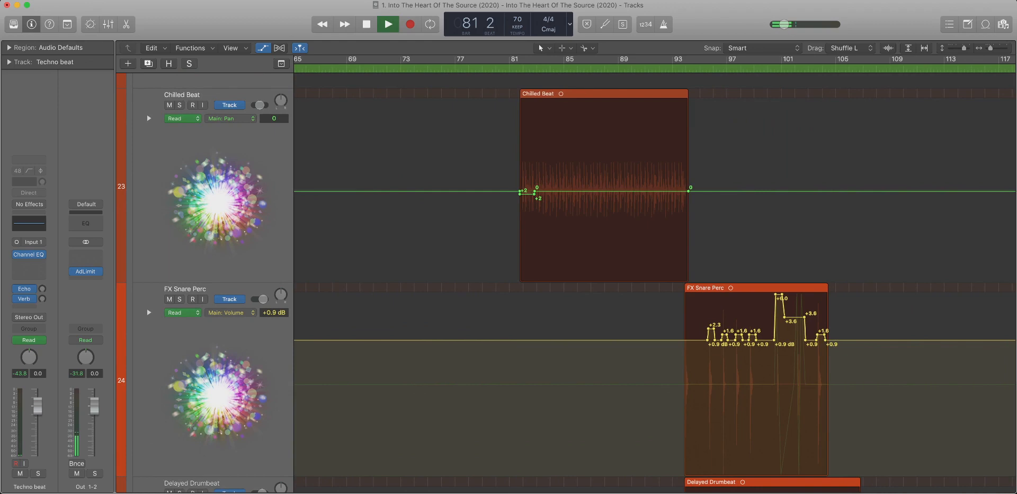
{"action": "left_click", "coordinate": [180, 105]}
{"action": "key", "text": "super+Right"}
{"action": "key", "text": "super+Right"}
{"action": "key", "text": "super+Right"}
{"action": "key", "text": "super+Right"}
{"action": "key", "text": "super+Right"}
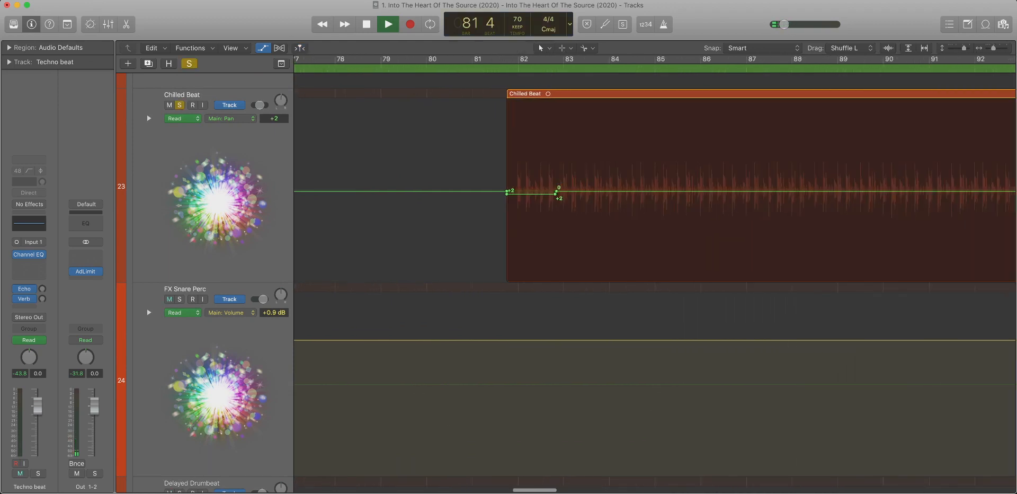
{"action": "key", "text": "super+Left"}
{"action": "key", "text": "super+Left"}
{"action": "key", "text": "super+Left"}
{"action": "key", "text": "super+Left"}
{"action": "key", "text": "super+Left"}
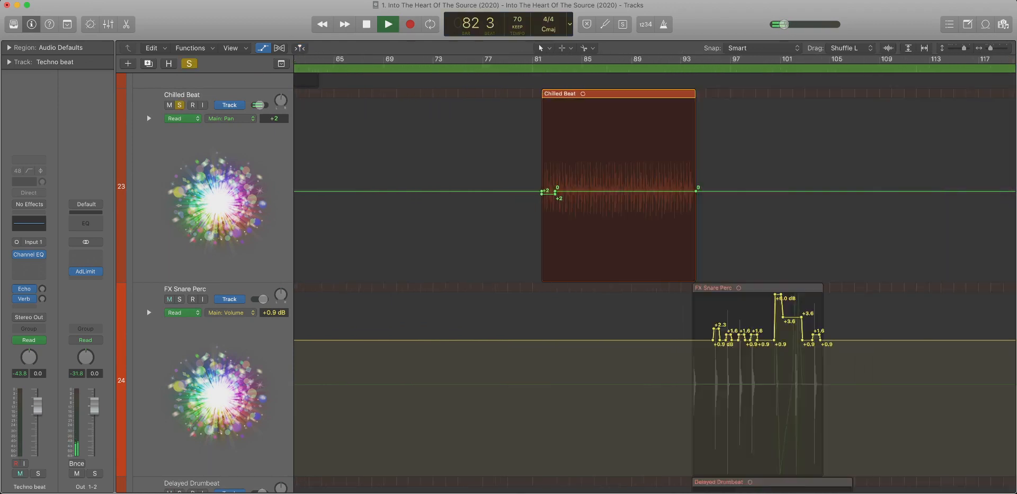
{"action": "key", "text": "super+Left"}
{"action": "key", "text": "super+Left"}
{"action": "key", "text": "super+Left"}
{"action": "key", "text": "super+Left"}
{"action": "key", "text": "space"}
Delete all Chilled Beat pan automation points, select the track and turn off its solo.
{"action": "left_click", "coordinate": [274, 119]}
{"action": "key", "text": "Delete"}
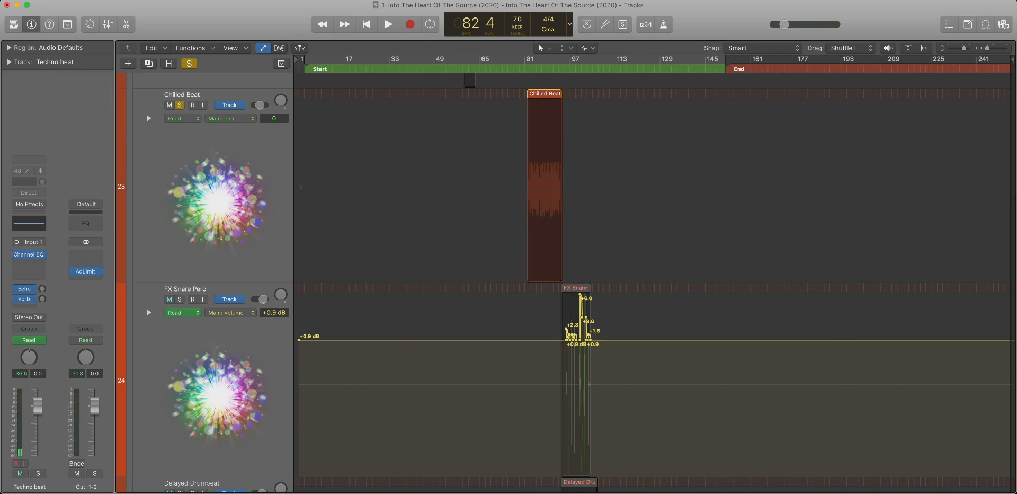
{"action": "left_click", "coordinate": [218, 186]}
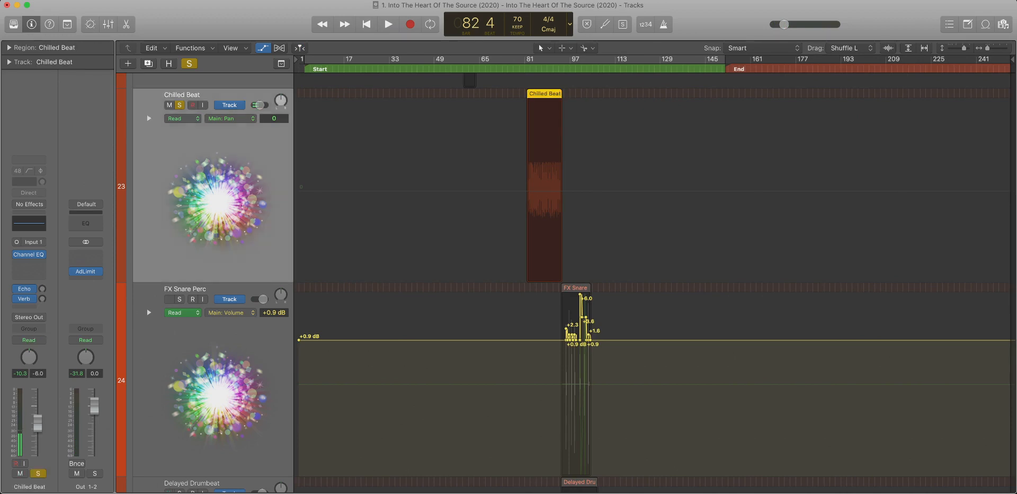
{"action": "key", "text": "s"}
Reduce the track height and set the Chilled Beat volume to 0 dB.
{"action": "key", "text": "super+Up"}
{"action": "key", "text": "super+Up"}
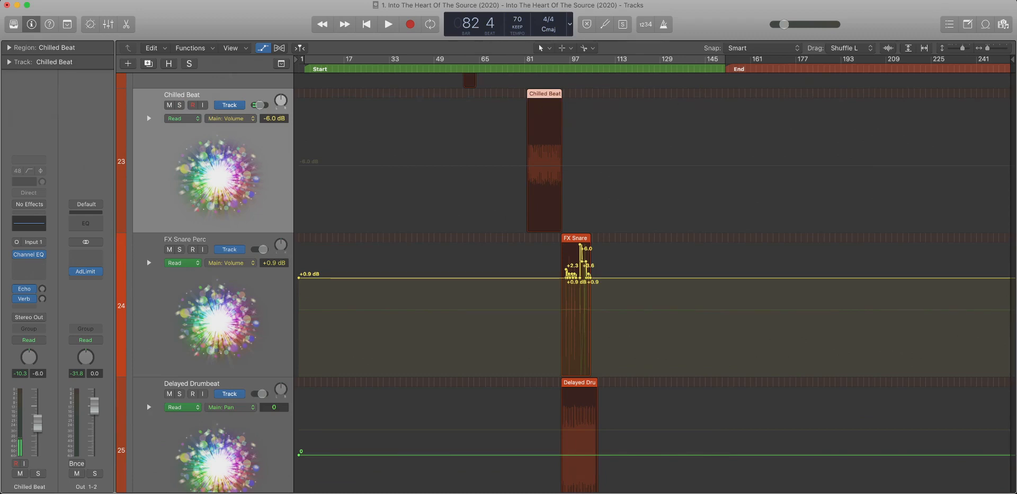
{"action": "double_click", "coordinate": [37, 374]}
{"action": "type", "text": "0"}
{"action": "key", "text": "Return"}
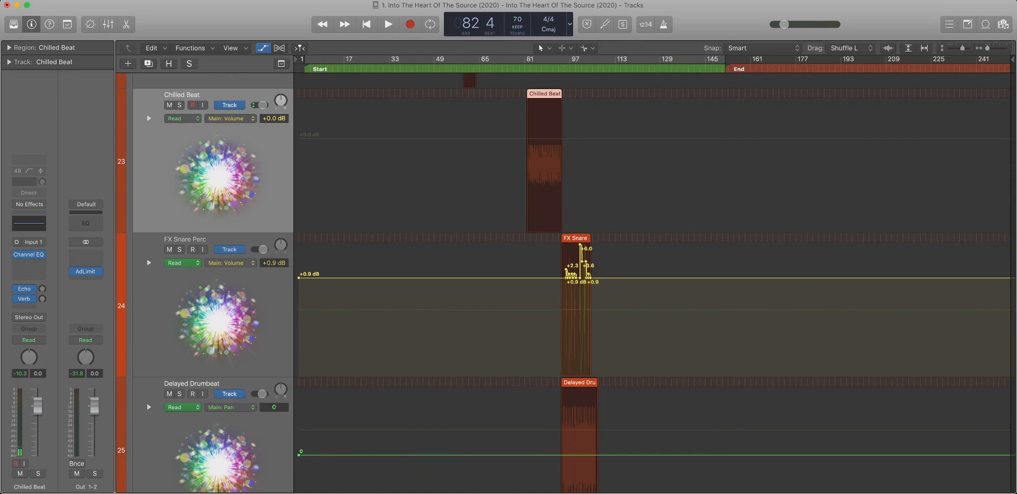
Play the project briefly around bar 82 to check the Chilled Beat level within the full mix.
{"action": "key", "text": "super+Right"}
{"action": "key", "text": "super+Right"}
{"action": "key", "text": "super+Right"}
{"action": "key", "text": "super+Right"}
{"action": "key", "text": "super+Right"}
{"action": "key", "text": "super+Right"}
{"action": "key", "text": "super+Right"}
{"action": "key", "text": "super+Right"}
{"action": "key", "text": "super+Right"}
{"action": "key", "text": "super+Right"}
{"action": "key", "text": "super+Left"}
{"action": "key", "text": "super+Left"}
{"action": "key", "text": "super+Left"}
{"action": "key", "text": "super+Left"}
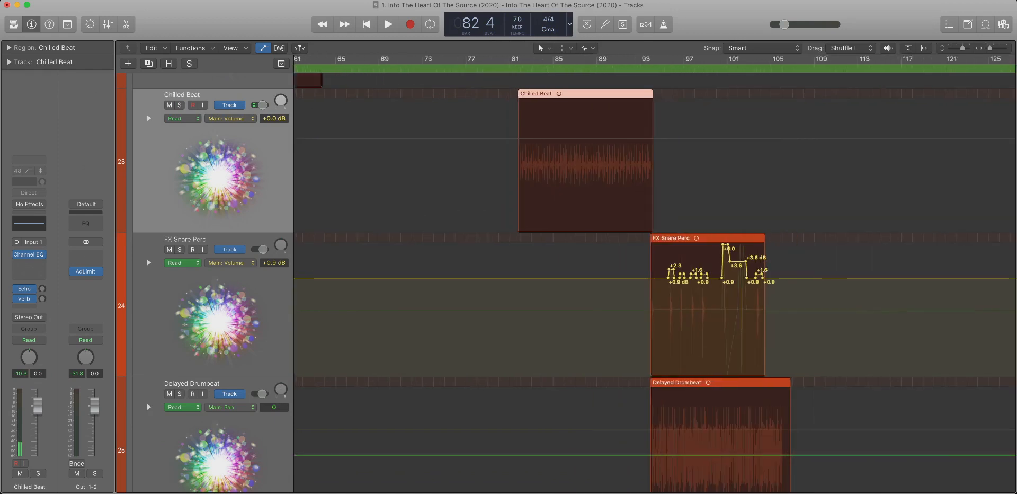
{"action": "key", "text": "super+Left"}
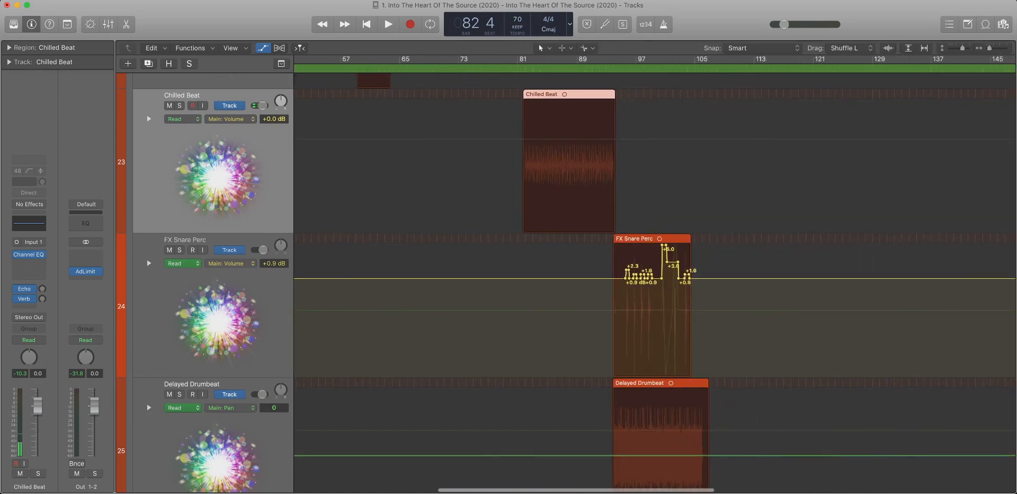
{"action": "key", "text": "space"}
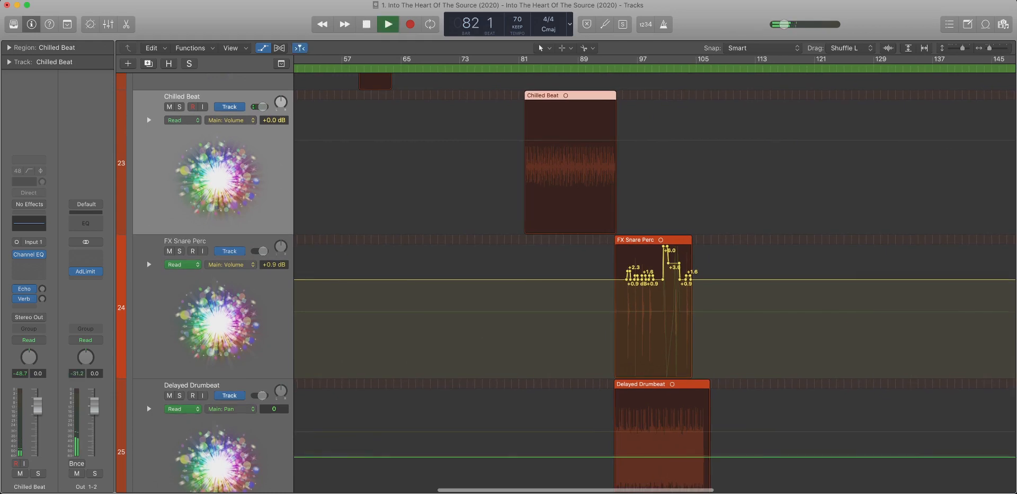
{"action": "key", "text": "space"}
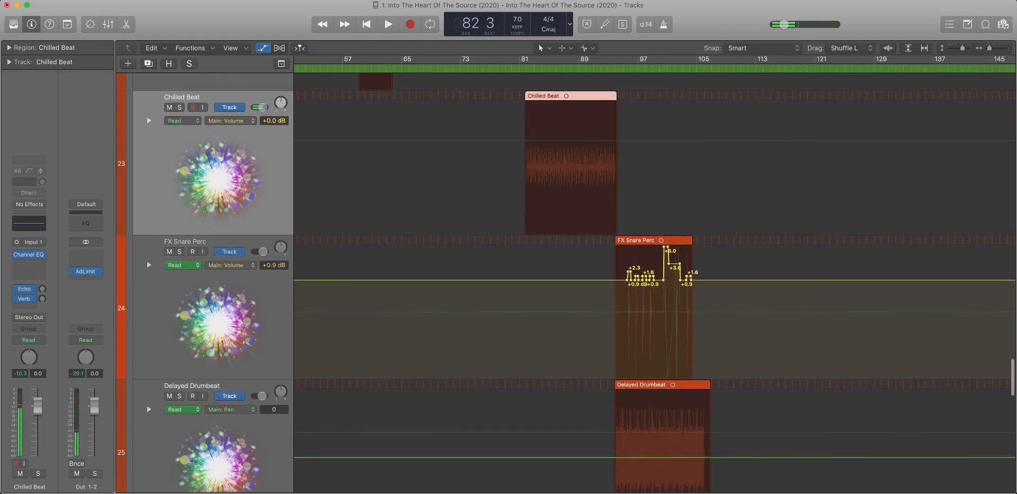
Reduce the track height and examine the FX Snare Perc pan automation within its region.
{"action": "scroll", "coordinate": [655, 283], "scroll_direction": "down", "scroll_amount": 5}
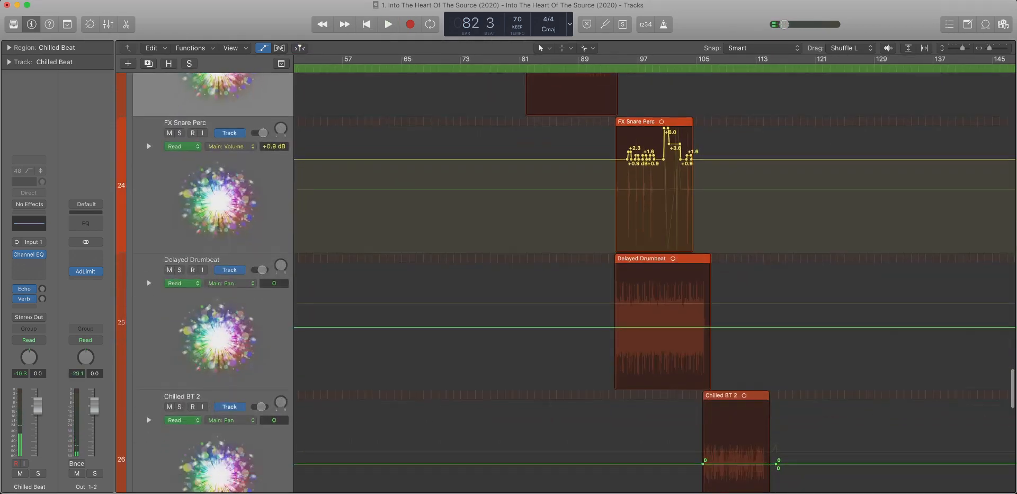
{"action": "key", "text": "super+Up"}
{"action": "key", "text": "super+Up"}
{"action": "scroll", "coordinate": [655, 283], "scroll_direction": "up", "scroll_amount": 3}
{"action": "scroll", "coordinate": [655, 283], "scroll_direction": "left", "scroll_amount": 8}
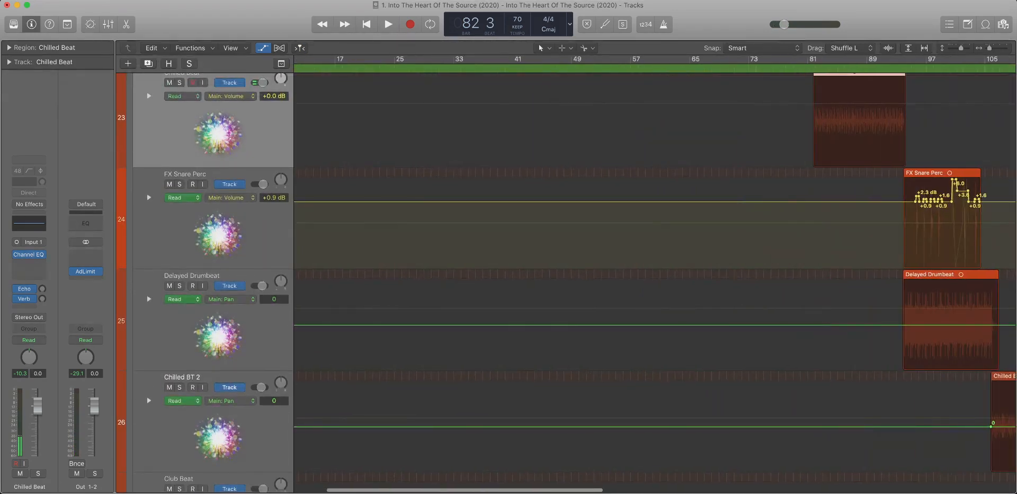
{"action": "scroll", "coordinate": [654, 283], "scroll_direction": "right", "scroll_amount": 7}
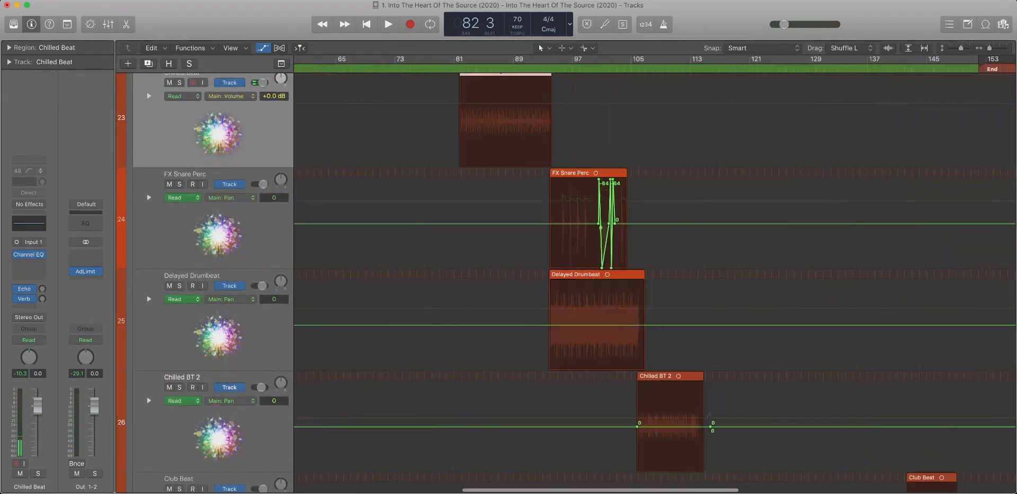
{"action": "key", "text": "super+Left"}
{"action": "key", "text": "super+Left"}
{"action": "key", "text": "super+Right"}
{"action": "key", "text": "super+Right"}
{"action": "key", "text": "super+Right"}
{"action": "key", "text": "super+Right"}
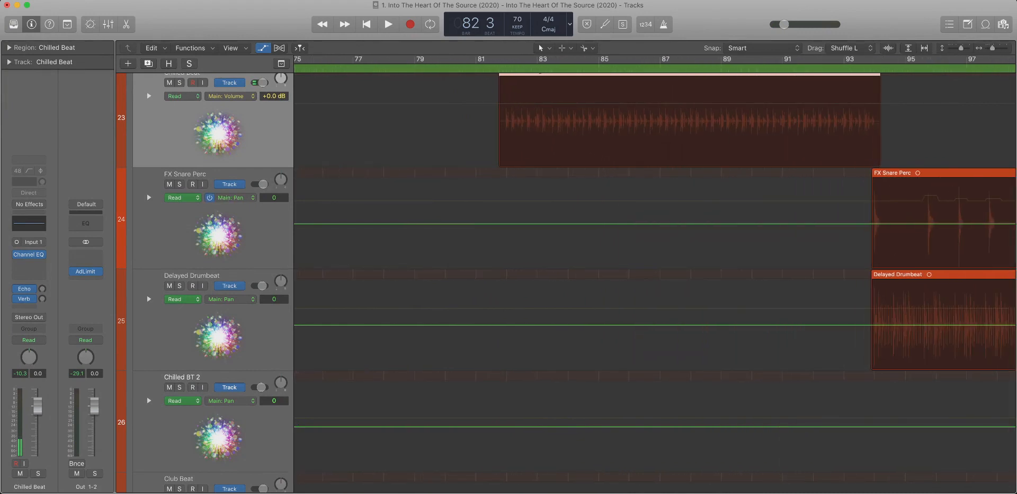
Switch FX Snare Perc back to its volume automation and examine the points across its region.
{"action": "left_click", "coordinate": [231, 198]}
{"action": "scroll", "coordinate": [655, 283], "scroll_direction": "right", "scroll_amount": 7}
{"action": "key", "text": "super+Left"}
{"action": "scroll", "coordinate": [655, 283], "scroll_direction": "left", "scroll_amount": 5}
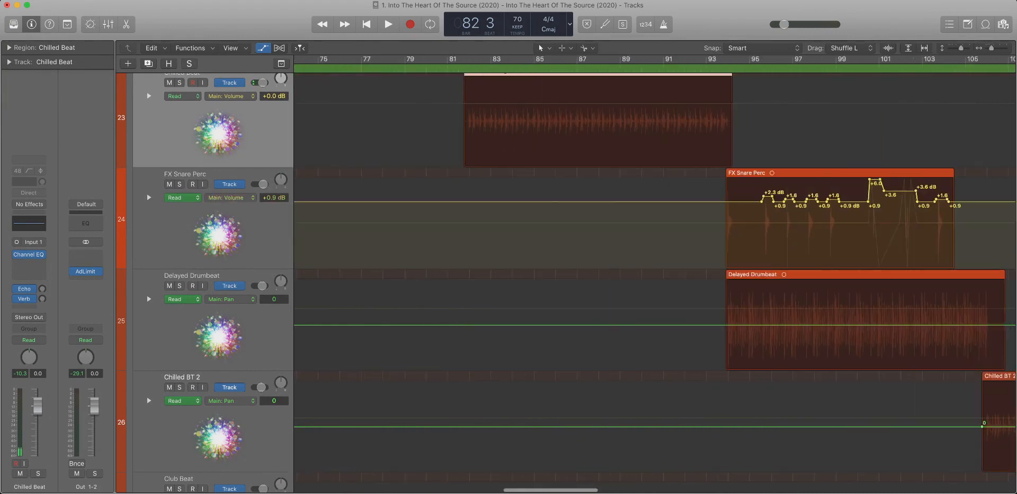
{"action": "key", "text": "super+Left"}
{"action": "key", "text": "super+Left"}
{"action": "key", "text": "super+Left"}
{"action": "key", "text": "super+Left"}
{"action": "scroll", "coordinate": [586, 200], "scroll_direction": "down", "scroll_amount": 3}
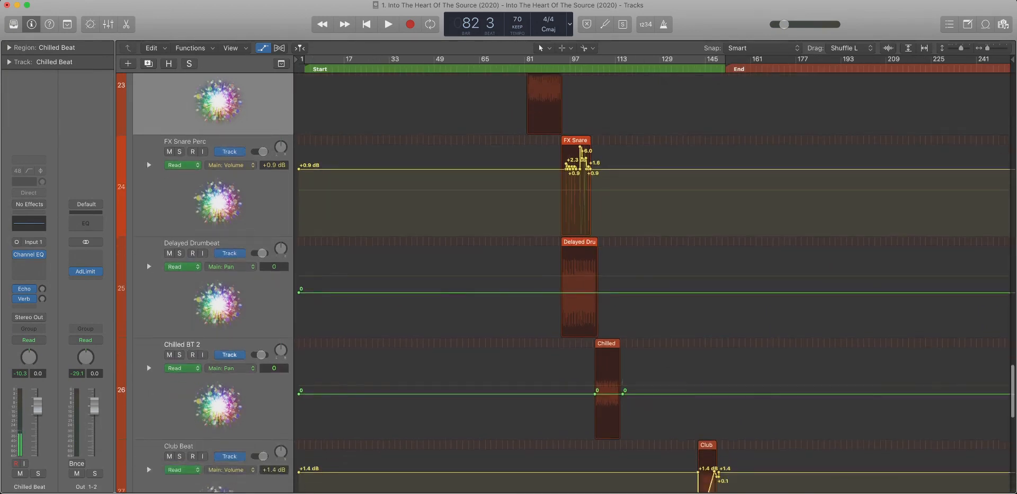
Delete all volume and pan automation from the Delayed Drumbeat track.
{"action": "left_click", "coordinate": [580, 243]}
{"action": "left_click", "coordinate": [231, 267]}
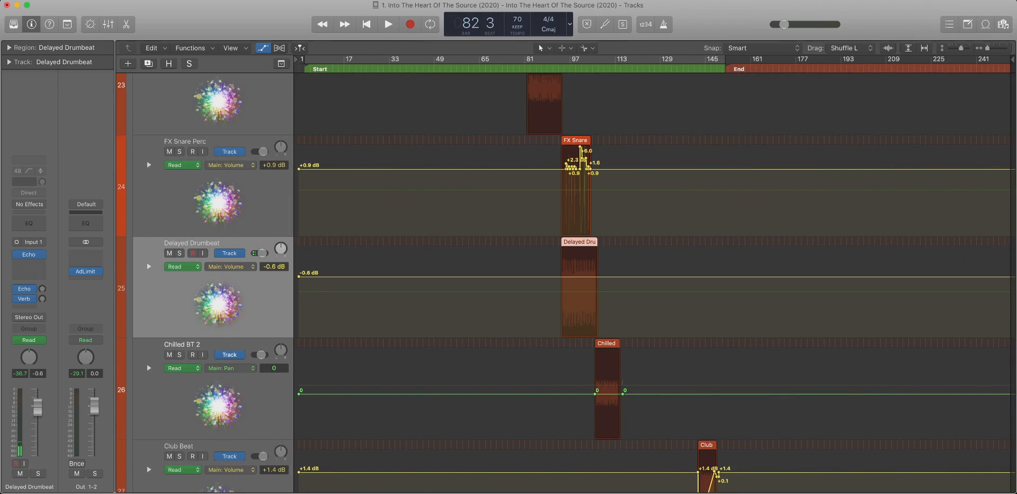
{"action": "key", "text": "ctrl+super+BackSpace"}
{"action": "scroll", "coordinate": [655, 282], "scroll_direction": "left", "scroll_amount": 1}
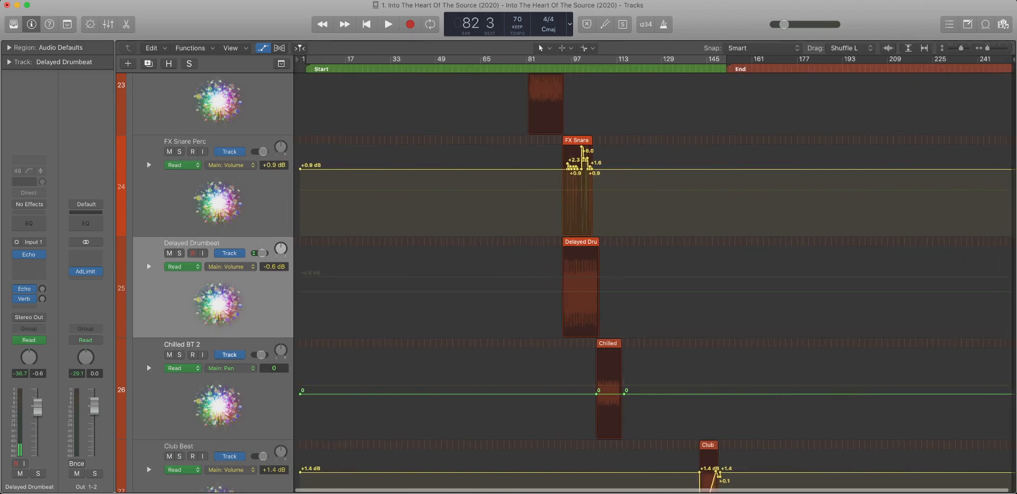
{"action": "left_click", "coordinate": [231, 267]}
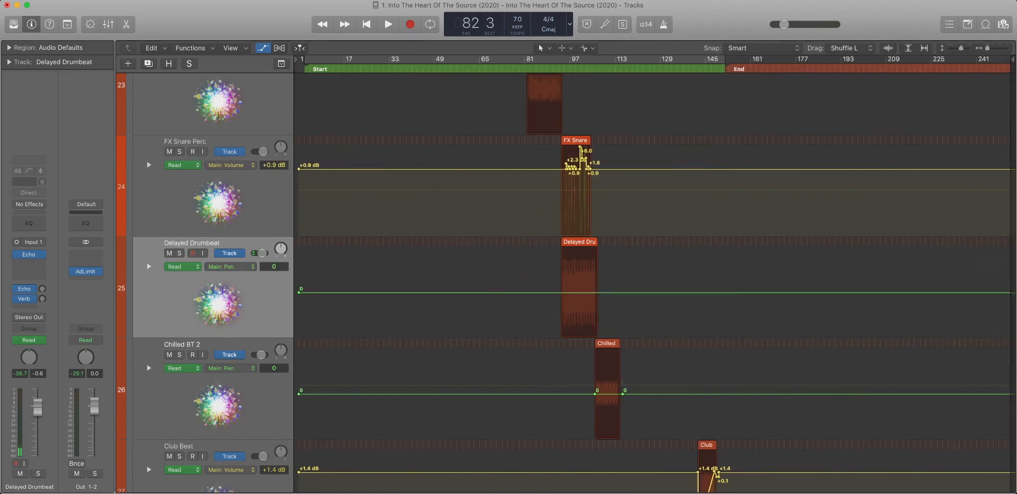
{"action": "left_click", "coordinate": [298, 292]}
Delete the pan automation from the Chilled BT 2 track.
{"action": "scroll", "coordinate": [299, 292], "scroll_direction": "down", "scroll_amount": 5}
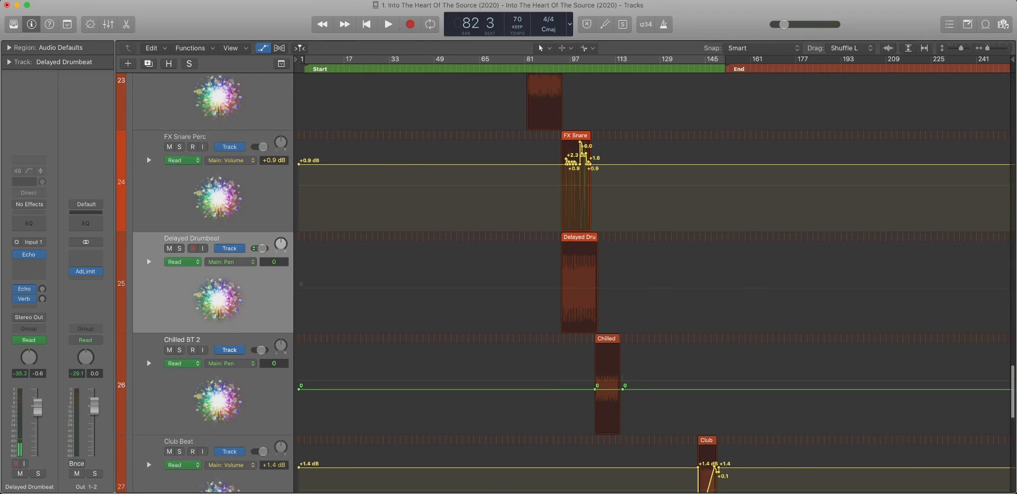
{"action": "left_click", "coordinate": [254, 281]}
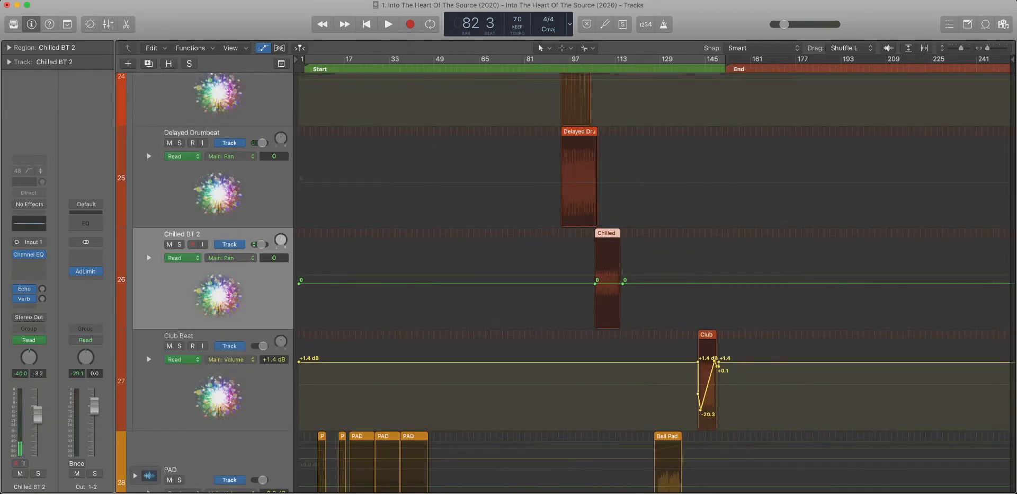
{"action": "left_click", "coordinate": [299, 284]}
{"action": "key", "text": "Delete"}
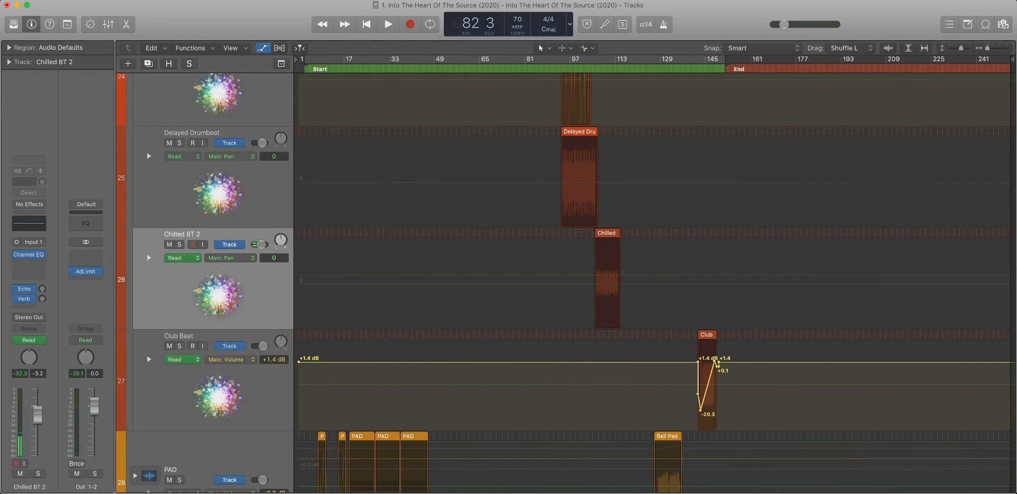
Switch Chilled BT 2 to its volume automation and delete it, including the points just after its region.
{"action": "left_click", "coordinate": [230, 258]}
{"action": "key", "text": "super+Right"}
{"action": "key", "text": "super+Right"}
{"action": "key", "text": "super+Right"}
{"action": "key", "text": "super+Right"}
{"action": "key", "text": "super+Right"}
{"action": "key", "text": "super+Right"}
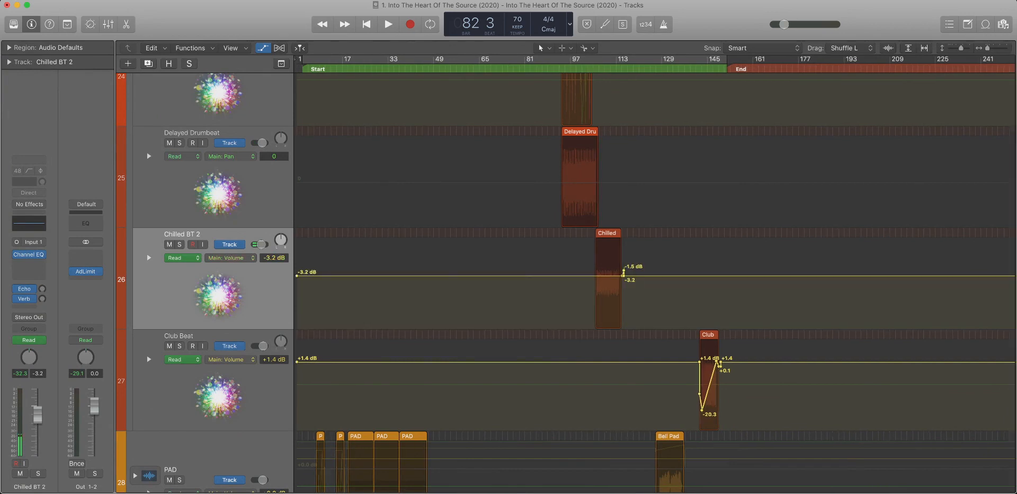
{"action": "scroll", "coordinate": [655, 281], "scroll_direction": "right", "scroll_amount": 15}
{"action": "key", "text": "super+Left"}
{"action": "key", "text": "super+Left"}
{"action": "key", "text": "super+Left"}
{"action": "key", "text": "super+Left"}
{"action": "key", "text": "super+Left"}
{"action": "key", "text": "super+Left"}
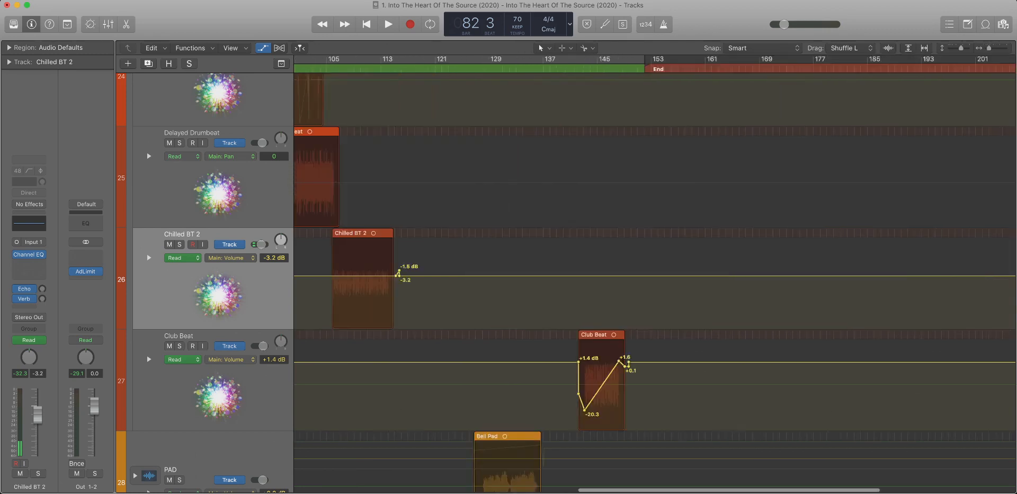
{"action": "key", "text": "Delete"}
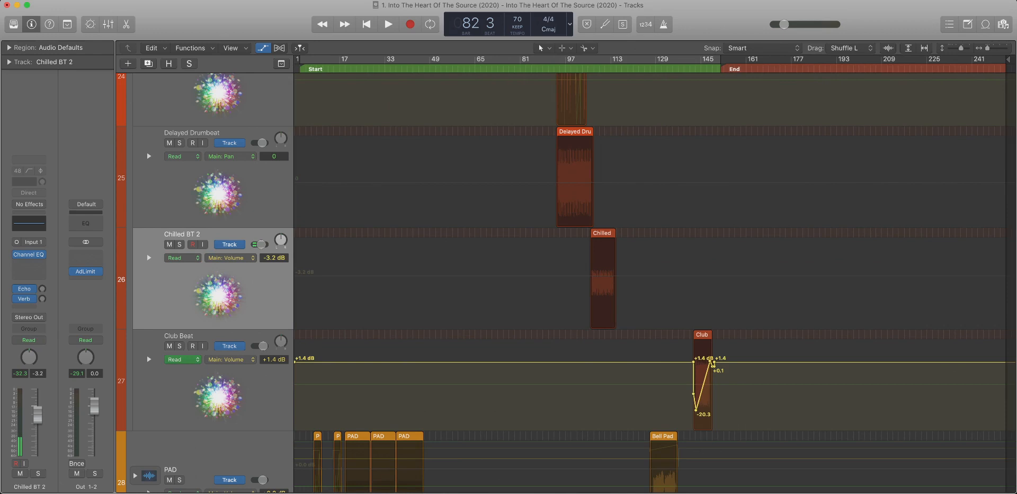
Set the Chilled BT 2 volume to 0 dB.
{"action": "double_click", "coordinate": [38, 374]}
{"action": "type", "text": "0"}
{"action": "key", "text": "Return"}
Switch the Club Beat track to pan automation and delete all of its pan points.
{"action": "scroll", "coordinate": [703, 199], "scroll_direction": "down", "scroll_amount": 4}
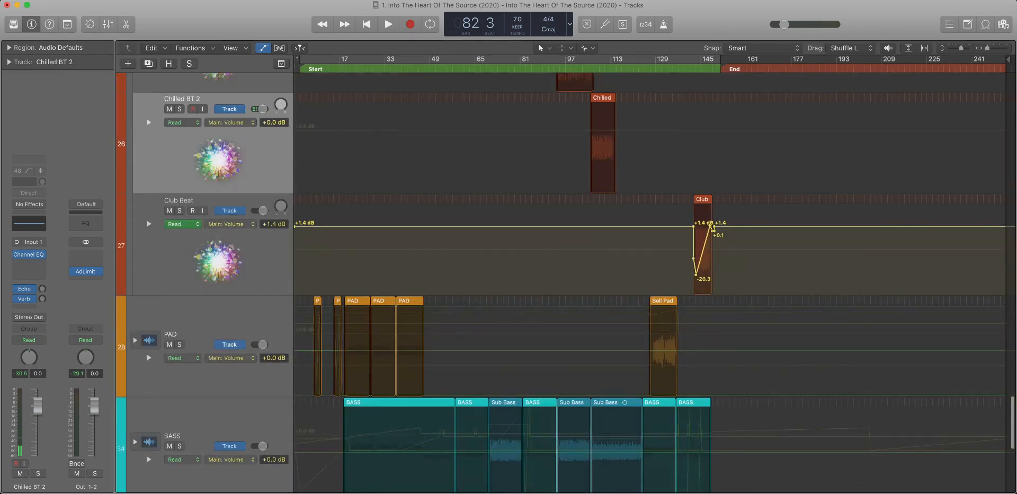
{"action": "left_click", "coordinate": [702, 199]}
{"action": "mouse_move", "coordinate": [212, 224]}
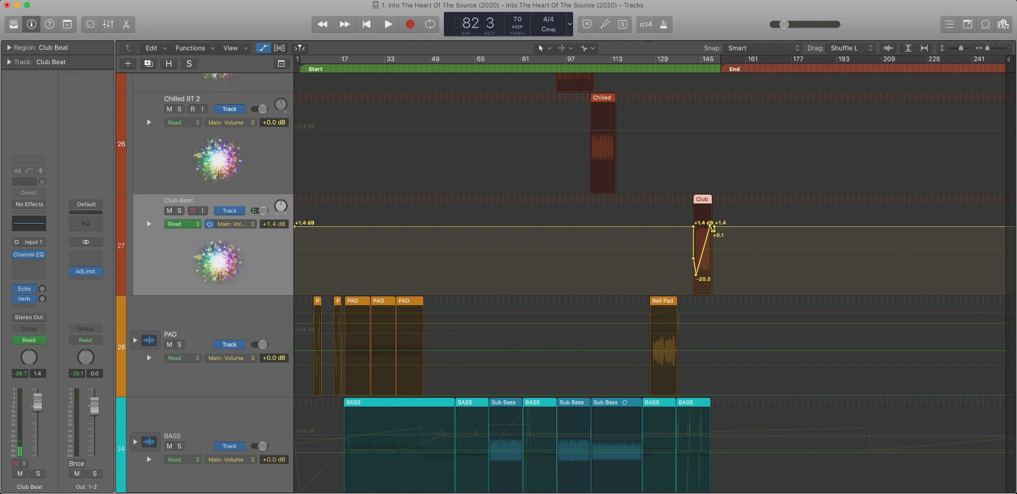
{"action": "left_click", "coordinate": [231, 233]}
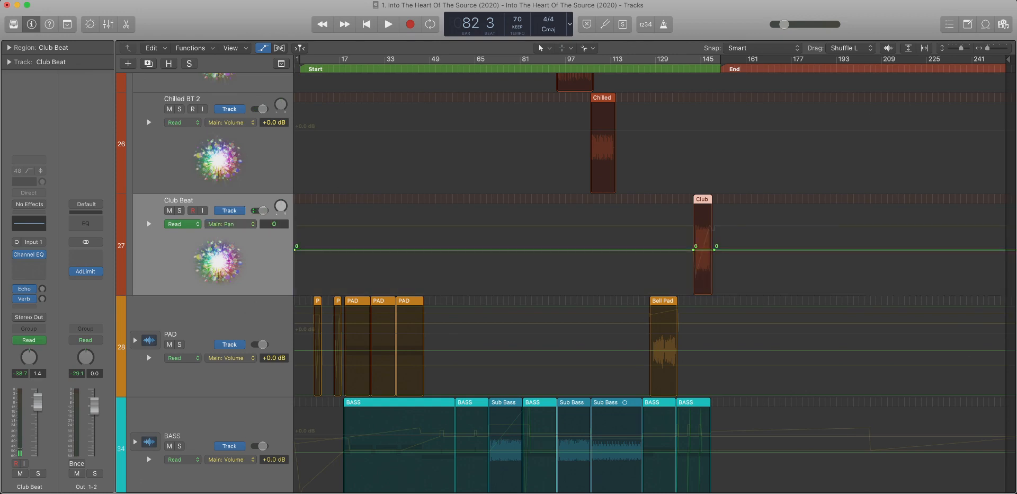
{"action": "scroll", "coordinate": [705, 250], "scroll_direction": "left", "scroll_amount": 1}
{"action": "left_click_drag", "start_coordinate": [755, 249], "coordinate": [296, 249]}
{"action": "key", "text": "Delete"}
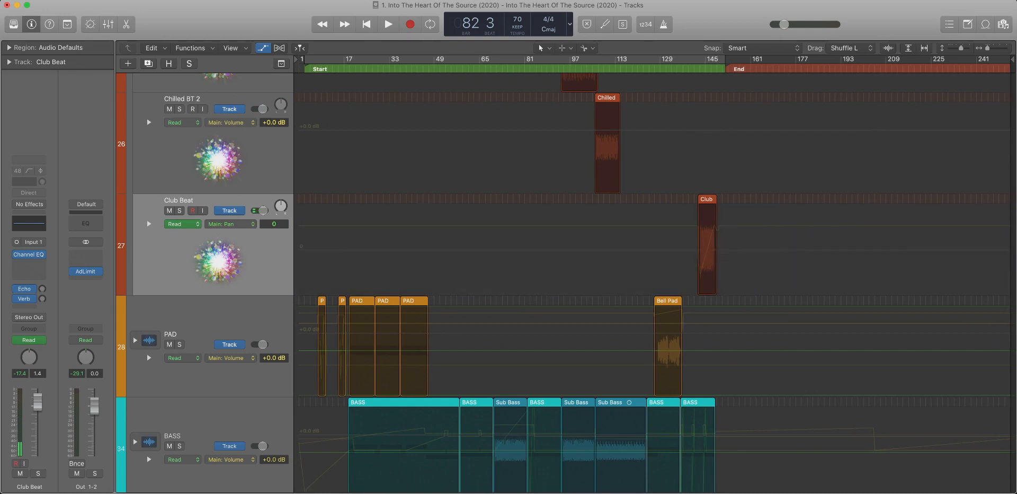
Show the Club Beat volume automation and delete the points before the fade-in's low point, including the one at the project start.
{"action": "left_click", "coordinate": [231, 225]}
{"action": "left_click_drag", "start_coordinate": [669, 208], "coordinate": [790, 254]}
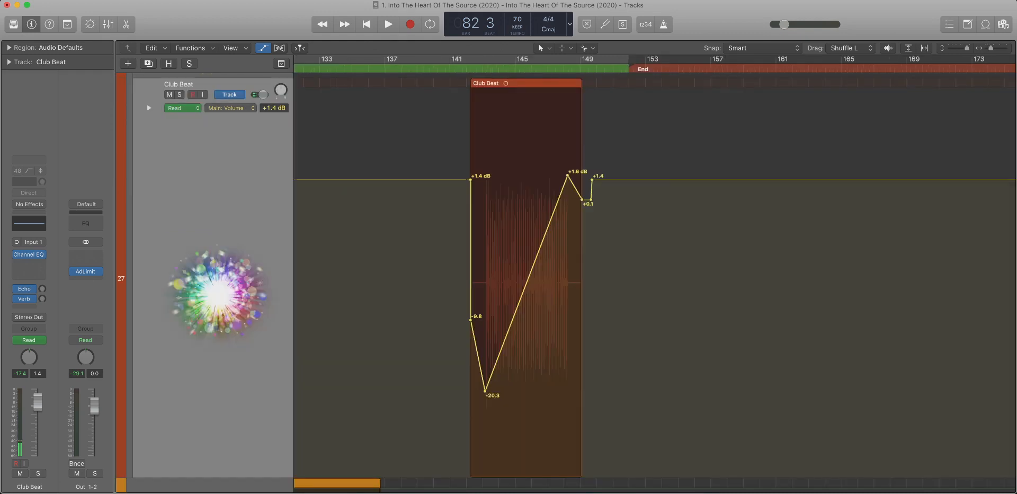
{"action": "left_click", "coordinate": [471, 320]}
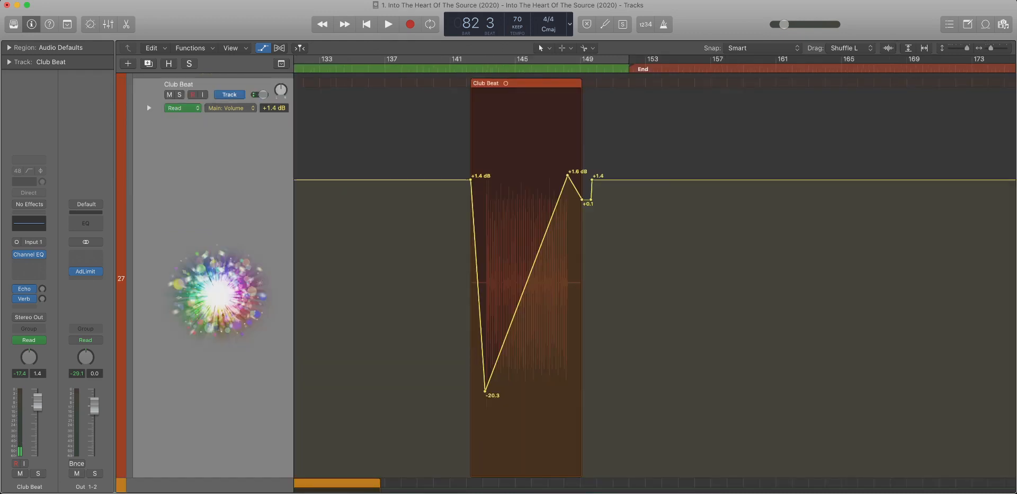
{"action": "left_click", "coordinate": [471, 180]}
{"action": "left_click", "coordinate": [470, 182], "text": "ctrl+alt"}
{"action": "scroll", "coordinate": [318, 182], "scroll_direction": "left", "scroll_amount": 2}
{"action": "double_click", "coordinate": [298, 179]}
Delete the Club Beat volume points that follow the fade-in's peak near bar 148.
{"action": "scroll", "coordinate": [655, 276], "scroll_direction": "right", "scroll_amount": 1}
{"action": "key", "text": "super+Right"}
{"action": "key", "text": "super+Right"}
{"action": "key", "text": "super+Right"}
{"action": "key", "text": "super+Right"}
{"action": "scroll", "coordinate": [654, 275], "scroll_direction": "right", "scroll_amount": 15}
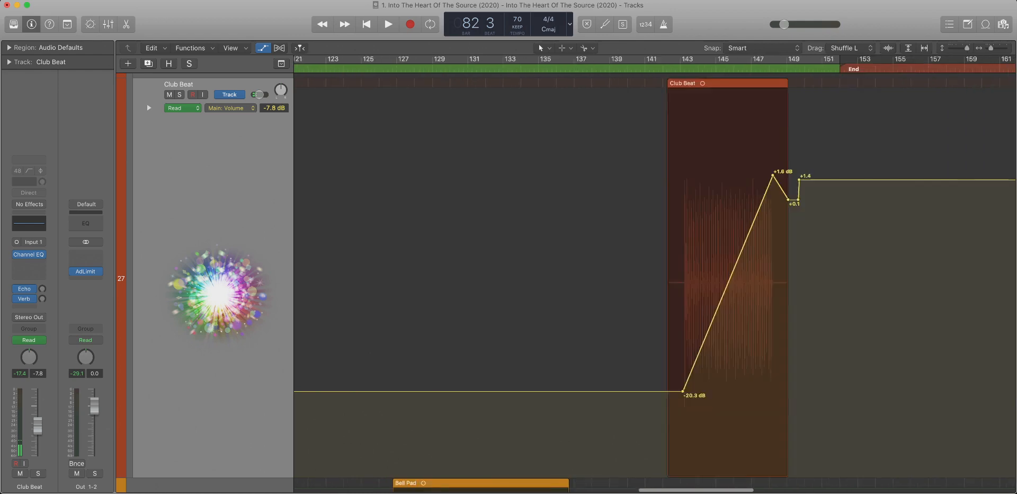
{"action": "scroll", "coordinate": [655, 276], "scroll_direction": "right", "scroll_amount": 6}
{"action": "left_click_drag", "start_coordinate": [432, 131], "coordinate": [609, 284]}
{"action": "left_click_drag", "start_coordinate": [790, 233], "coordinate": [897, 236]}
{"action": "key", "text": "Delete"}
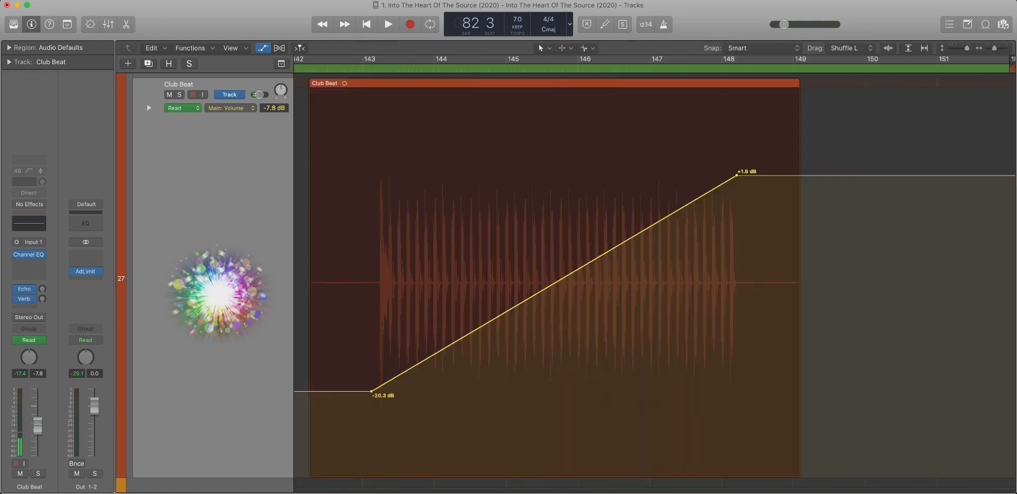
Examine the remaining Club Beat volume fade-in within its region and across the whole timeline.
{"action": "key", "text": "super+Left"}
{"action": "key", "text": "super+Left"}
{"action": "key", "text": "super+Left"}
{"action": "key", "text": "super+Left"}
{"action": "key", "text": "super+Left"}
{"action": "key", "text": "super+Left"}
{"action": "key", "text": "super+Left"}
{"action": "key", "text": "super+Left"}
{"action": "key", "text": "super+Right"}
{"action": "key", "text": "super+Right"}
{"action": "key", "text": "super+Right"}
{"action": "key", "text": "super+Right"}
{"action": "key", "text": "super+Left"}
{"action": "key", "text": "super+Left"}
{"action": "key", "text": "super+Left"}
{"action": "key", "text": "super+Left"}
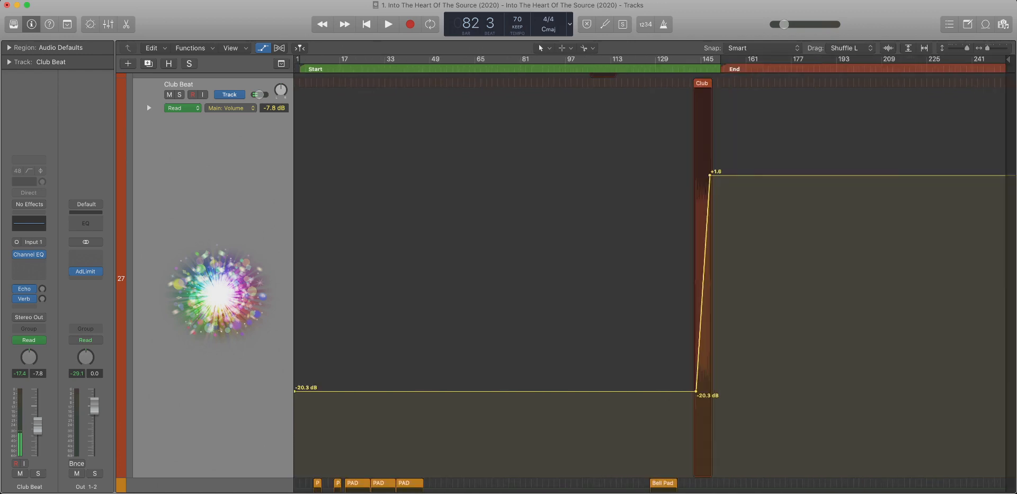
Reduce the track height, collapse the RHYTHM stack and expand the PAD stack to show its individual tracks.
{"action": "key", "text": "super+Up"}
{"action": "key", "text": "super+Up"}
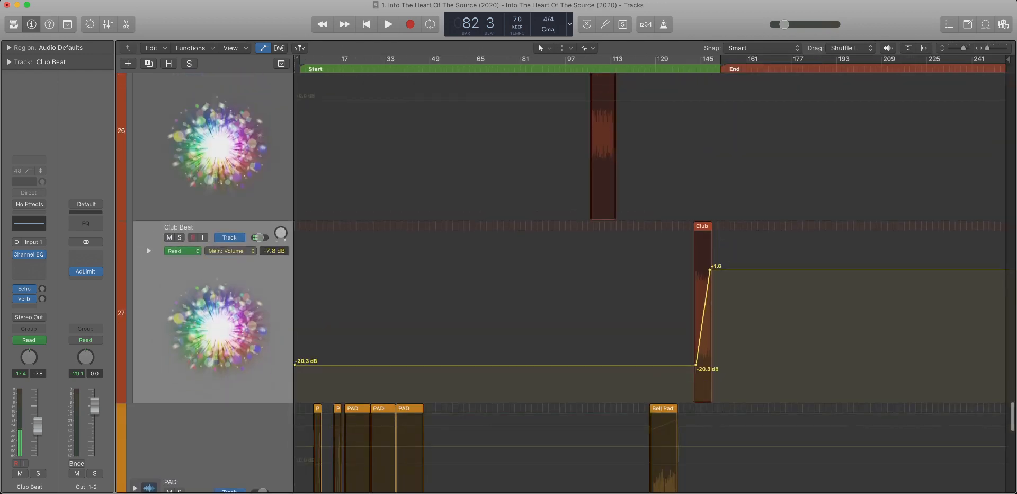
{"action": "key", "text": "super+Up"}
{"action": "scroll", "coordinate": [572, 281], "scroll_direction": "down", "scroll_amount": 8}
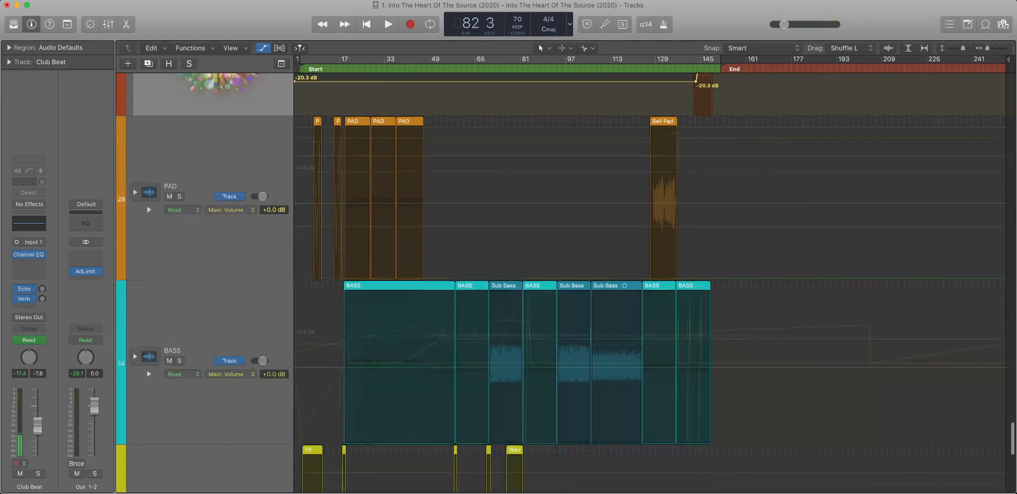
{"action": "left_click", "coordinate": [212, 158]}
{"action": "scroll", "coordinate": [655, 281], "scroll_direction": "up", "scroll_amount": 20}
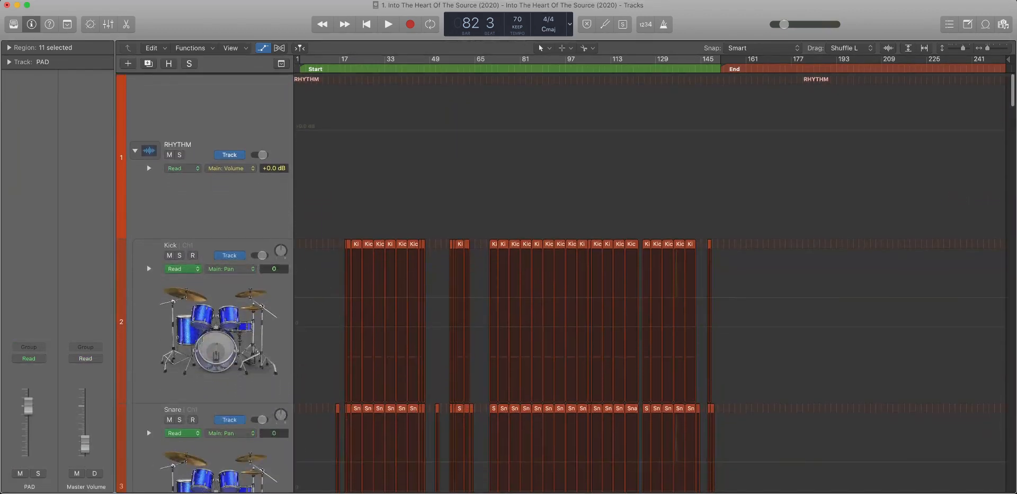
{"action": "left_click", "coordinate": [135, 150]}
{"action": "scroll", "coordinate": [655, 281], "scroll_direction": "down", "scroll_amount": 3}
{"action": "scroll", "coordinate": [655, 280], "scroll_direction": "down", "scroll_amount": 2}
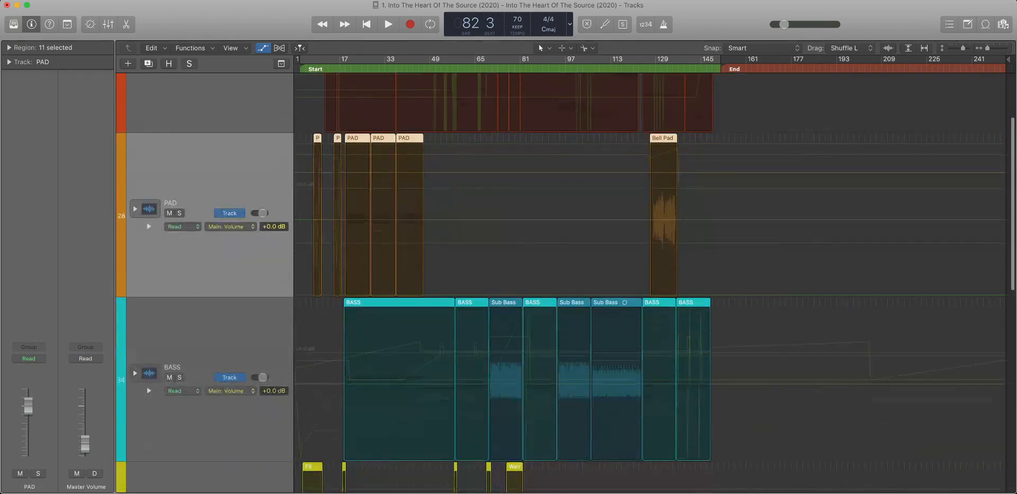
{"action": "left_click", "coordinate": [135, 209]}
{"action": "scroll", "coordinate": [655, 281], "scroll_direction": "down", "scroll_amount": 3}
{"action": "scroll", "coordinate": [655, 281], "scroll_direction": "down", "scroll_amount": 3}
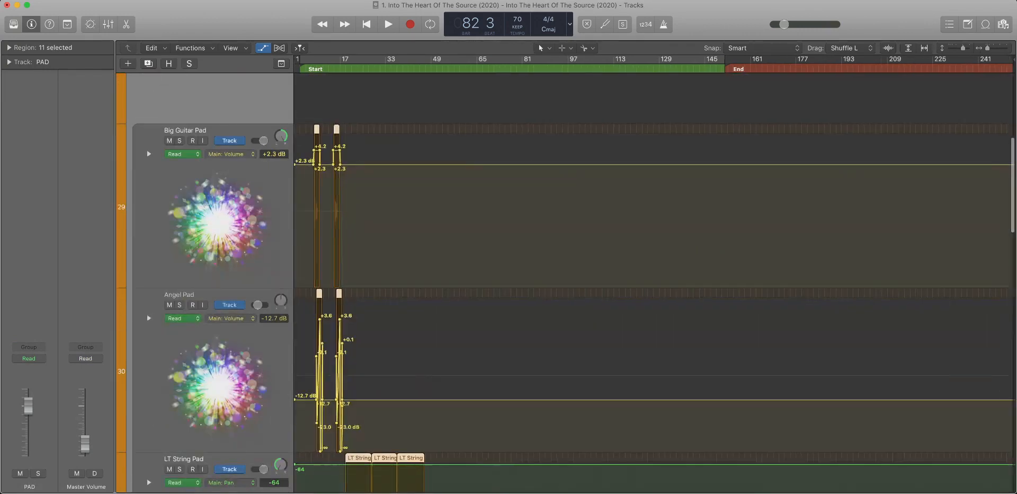
Examine the volume automation on Big Guitar Pad and Angel Pad around their regions between bars 7 and 18.
{"action": "scroll", "coordinate": [655, 281], "scroll_direction": "up", "scroll_amount": 5}
{"action": "scroll", "coordinate": [655, 281], "scroll_direction": "right", "scroll_amount": 5}
{"action": "scroll", "coordinate": [655, 281], "scroll_direction": "left", "scroll_amount": 6}
{"action": "scroll", "coordinate": [408, 281], "scroll_direction": "up", "scroll_amount": 8}
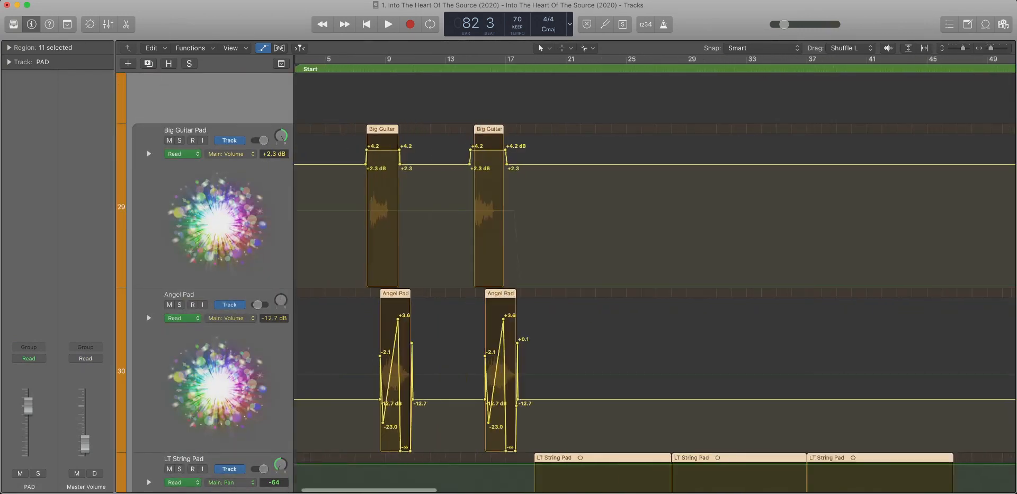
{"action": "scroll", "coordinate": [408, 281], "scroll_direction": "down", "scroll_amount": 1}
{"action": "scroll", "coordinate": [655, 281], "scroll_direction": "left", "scroll_amount": 5}
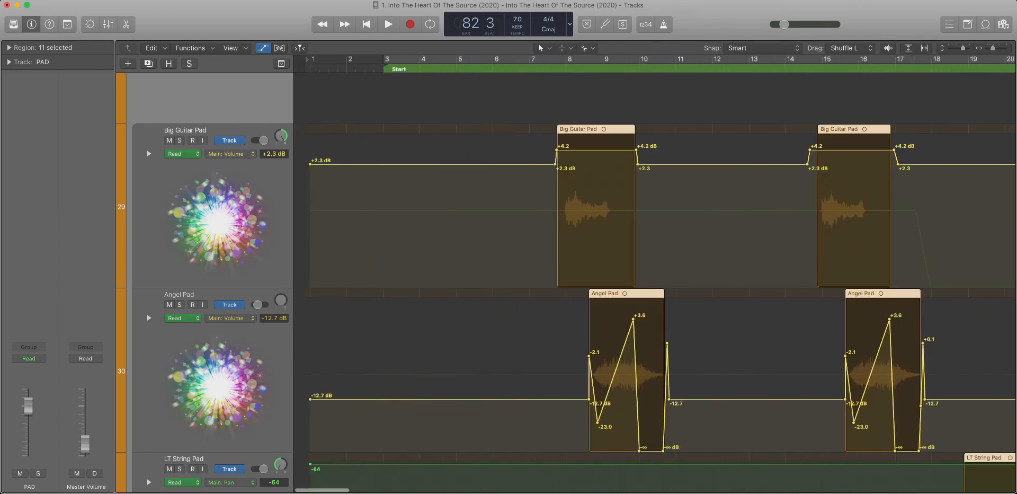
{"action": "left_click_drag", "start_coordinate": [522, 212], "coordinate": [943, 220]}
{"action": "left_click", "coordinate": [943, 220]}
{"action": "key", "text": "z"}
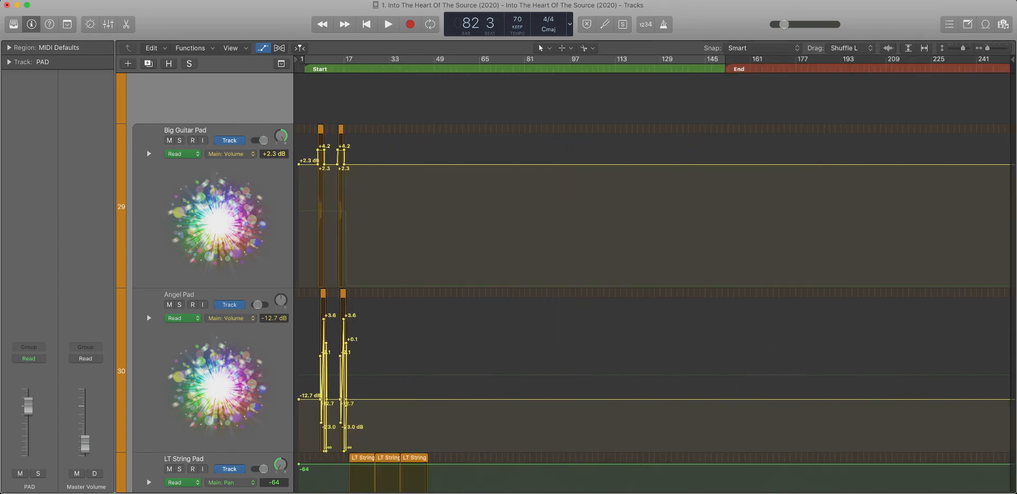
Delete the volume automation from the Big Guitar Pad track.
{"action": "key", "text": "super+Right"}
{"action": "key", "text": "super+Right"}
{"action": "key", "text": "super+Right"}
{"action": "key", "text": "super+Right"}
{"action": "key", "text": "super+Right"}
{"action": "key", "text": "super+Right"}
{"action": "scroll", "coordinate": [655, 280], "scroll_direction": "left", "scroll_amount": 20}
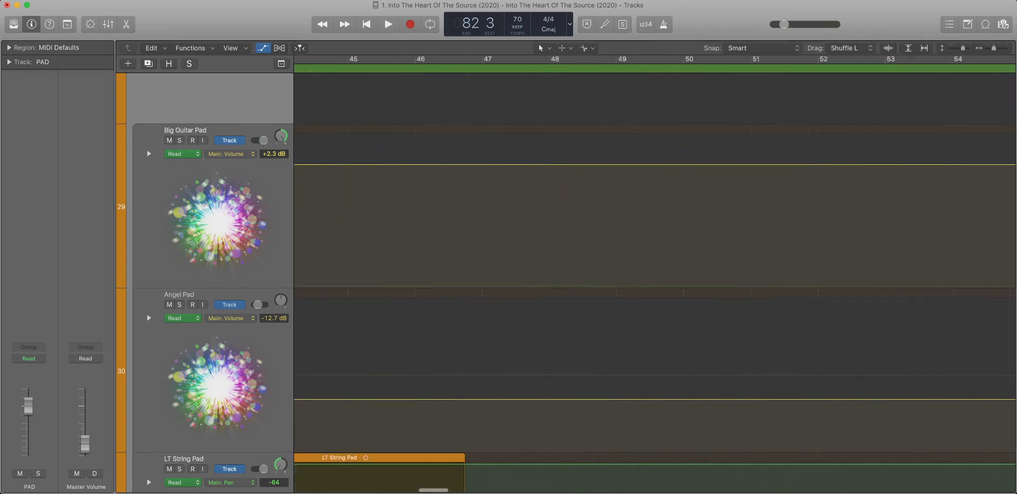
{"action": "scroll", "coordinate": [655, 281], "scroll_direction": "left", "scroll_amount": 20}
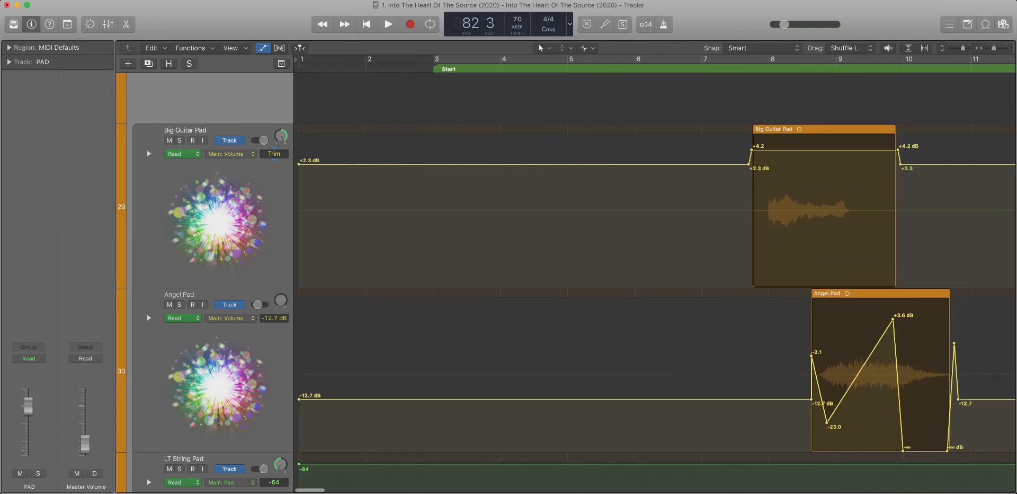
{"action": "left_click", "coordinate": [274, 153]}
{"action": "key", "text": "Delete"}
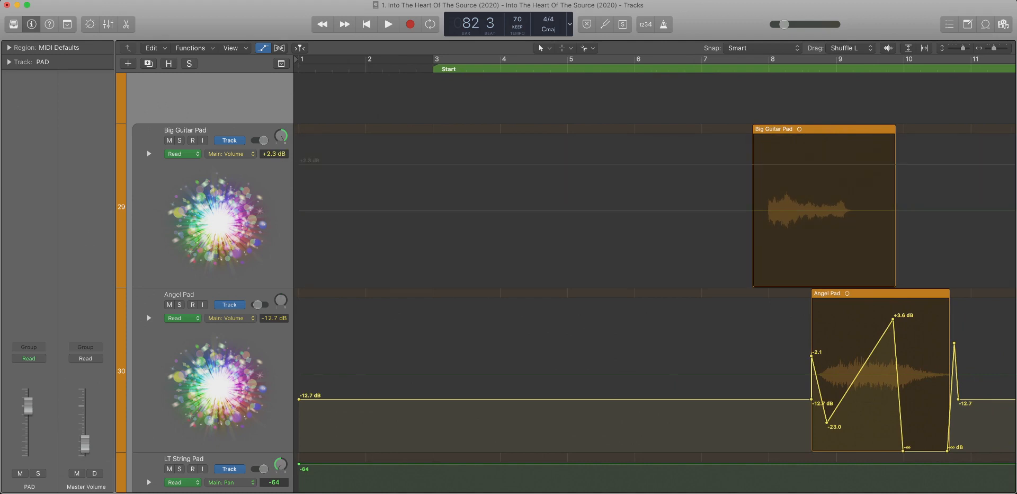
Set the Big Guitar Pad volume to +4.2 dB and look over both of its regions.
{"action": "left_click_drag", "start_coordinate": [274, 154], "coordinate": [274, 150]}
{"action": "scroll", "coordinate": [655, 281], "scroll_direction": "down", "scroll_amount": 8}
{"action": "scroll", "coordinate": [655, 281], "scroll_direction": "up", "scroll_amount": 3}
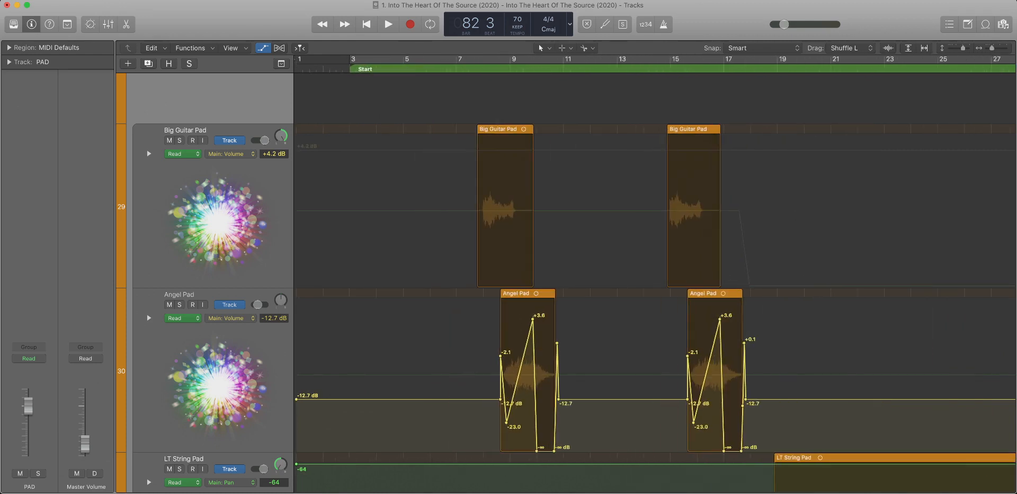
{"action": "key", "text": "super+Right"}
{"action": "key", "text": "super+Right"}
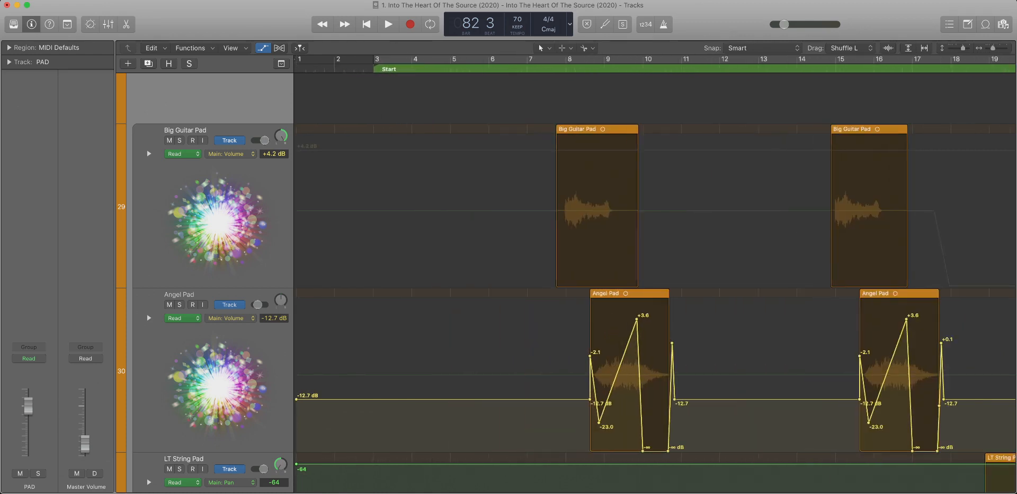
Set the Big Guitar Pad volume to 0 dB.
{"action": "left_click_drag", "start_coordinate": [274, 154], "coordinate": [274, 158]}
{"action": "key", "text": "super+Right"}
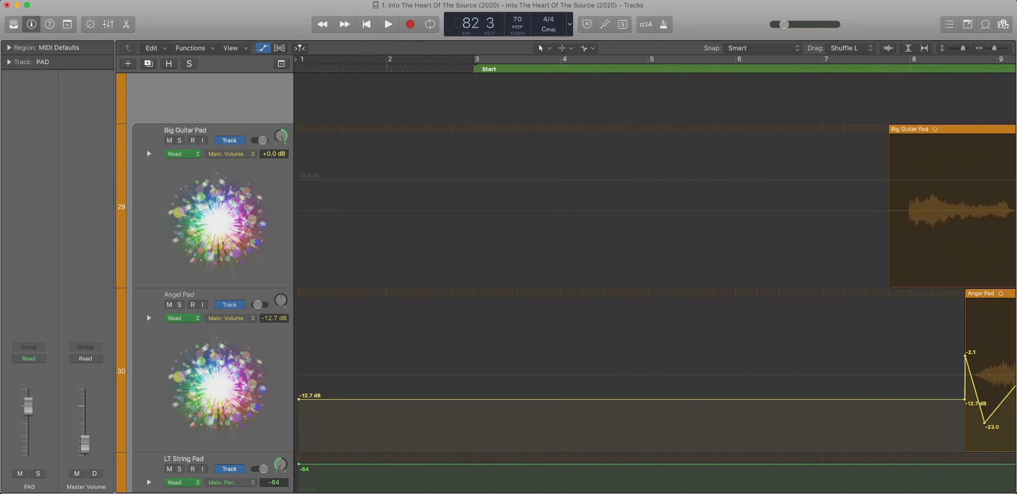
{"action": "key", "text": "super+Left"}
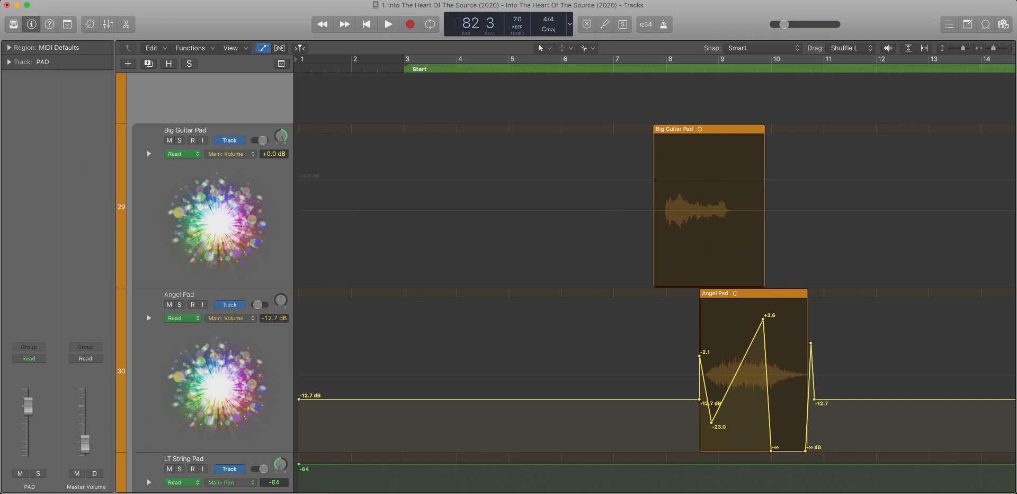
Display the Big Guitar Pad's pan automation and delete it from the track.
{"action": "left_click", "coordinate": [232, 153]}
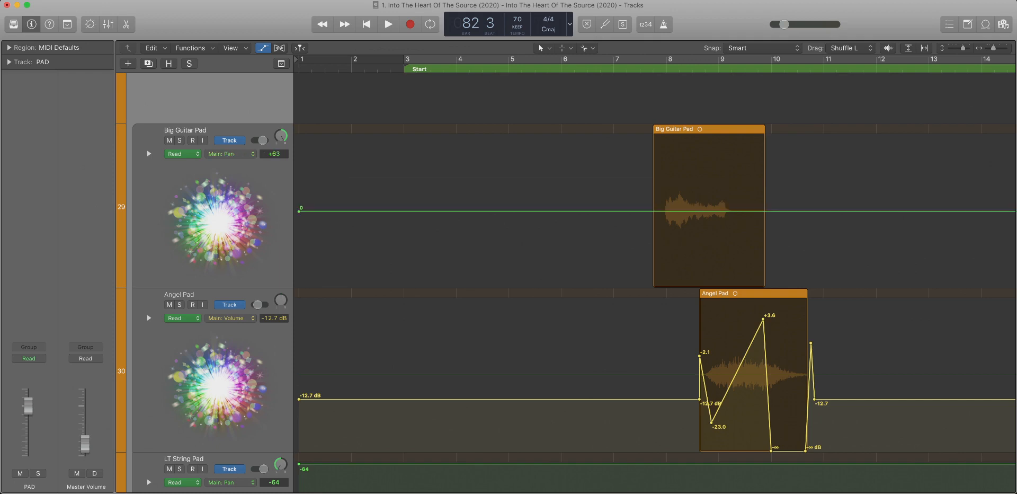
{"action": "scroll", "coordinate": [489, 254], "scroll_direction": "down", "scroll_amount": 10}
{"action": "scroll", "coordinate": [490, 255], "scroll_direction": "up", "scroll_amount": 6}
{"action": "scroll", "coordinate": [655, 275], "scroll_direction": "left", "scroll_amount": 15}
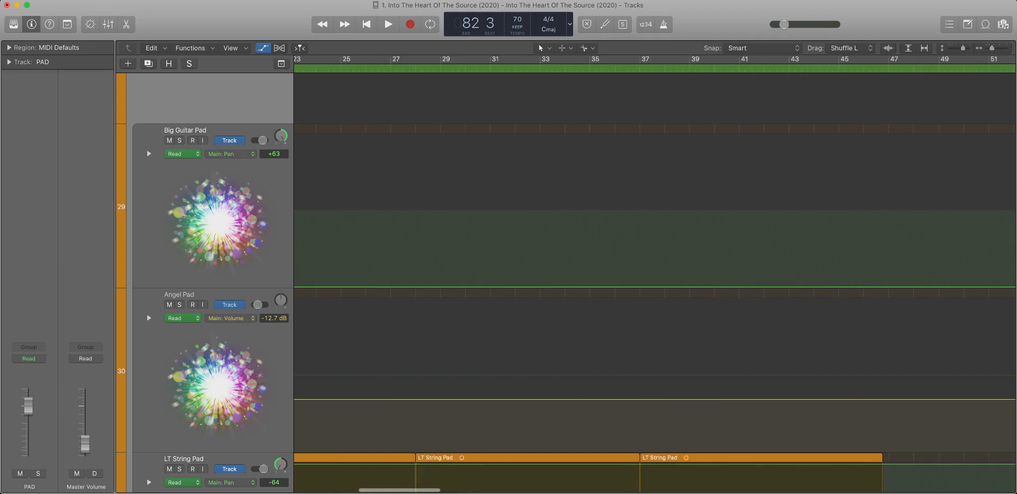
{"action": "left_click", "coordinate": [274, 153]}
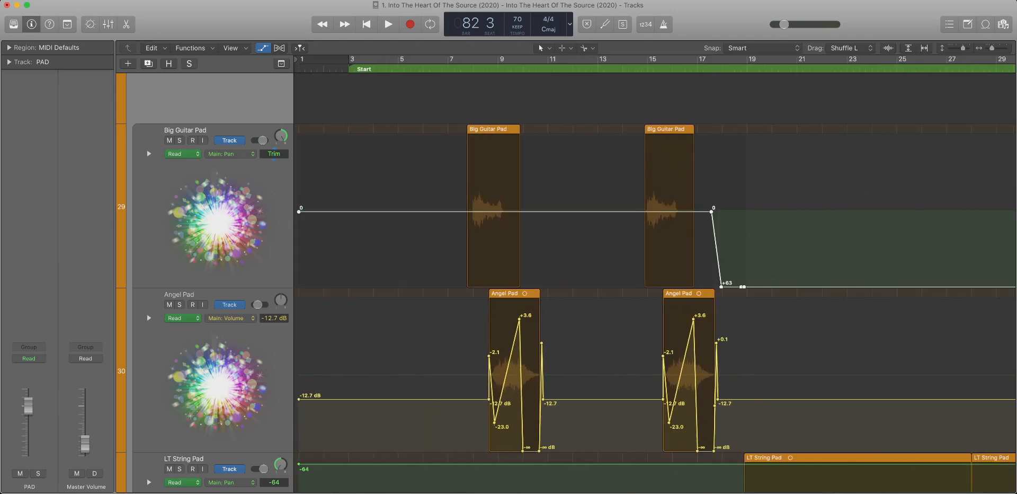
{"action": "key", "text": "Delete"}
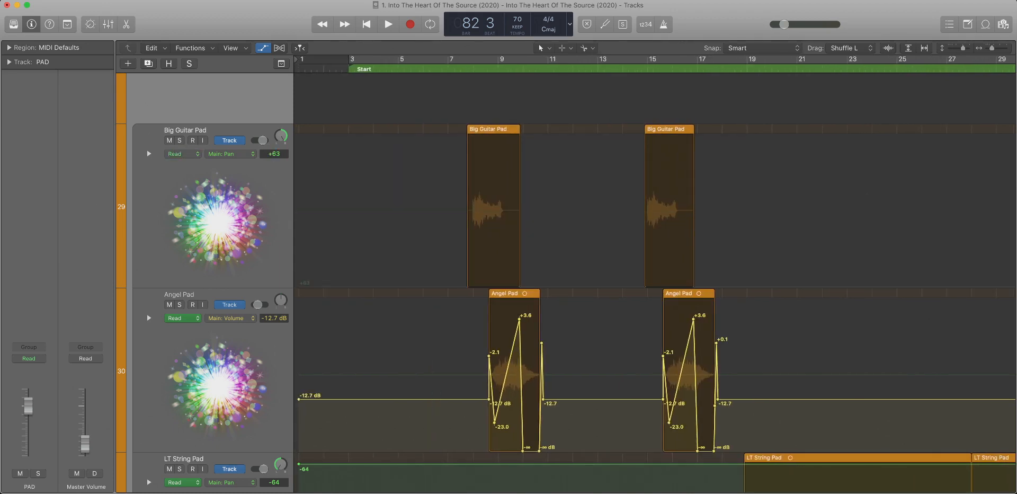
Delete the +0.1 dB and -12.7 dB volume automation points just after the second Angel Pad region.
{"action": "left_click", "coordinate": [217, 371]}
{"action": "scroll", "coordinate": [217, 371], "scroll_direction": "down", "scroll_amount": 5}
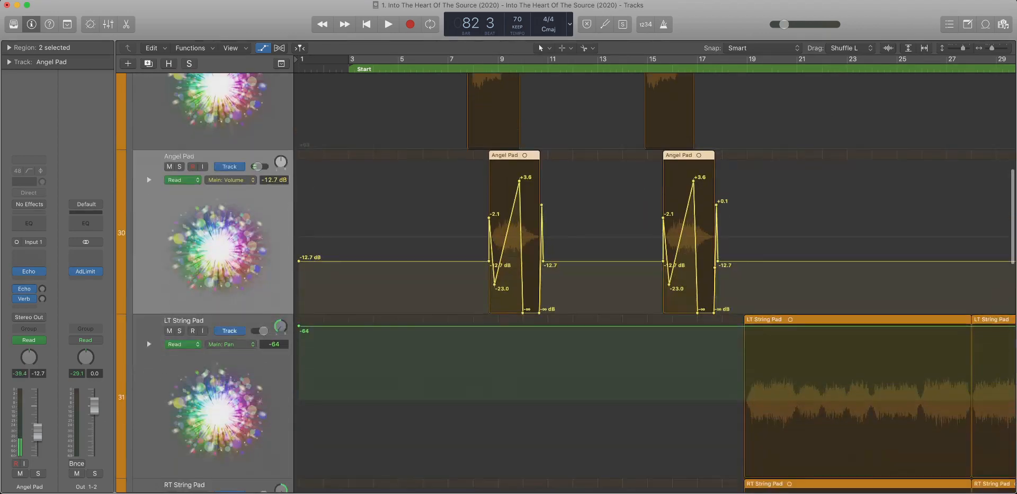
{"action": "key", "text": "z"}
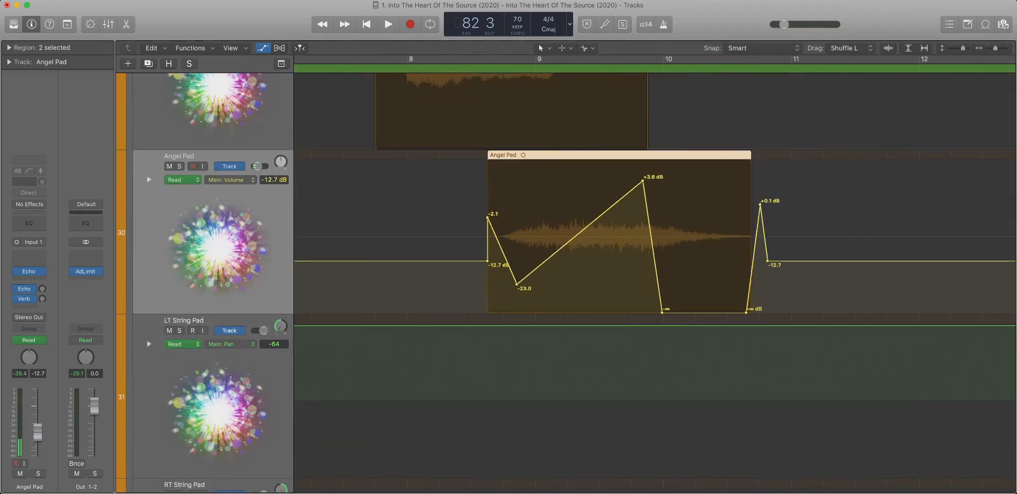
{"action": "scroll", "coordinate": [655, 281], "scroll_direction": "right", "scroll_amount": 5}
{"action": "key", "text": "super+Left"}
{"action": "key", "text": "super+Left"}
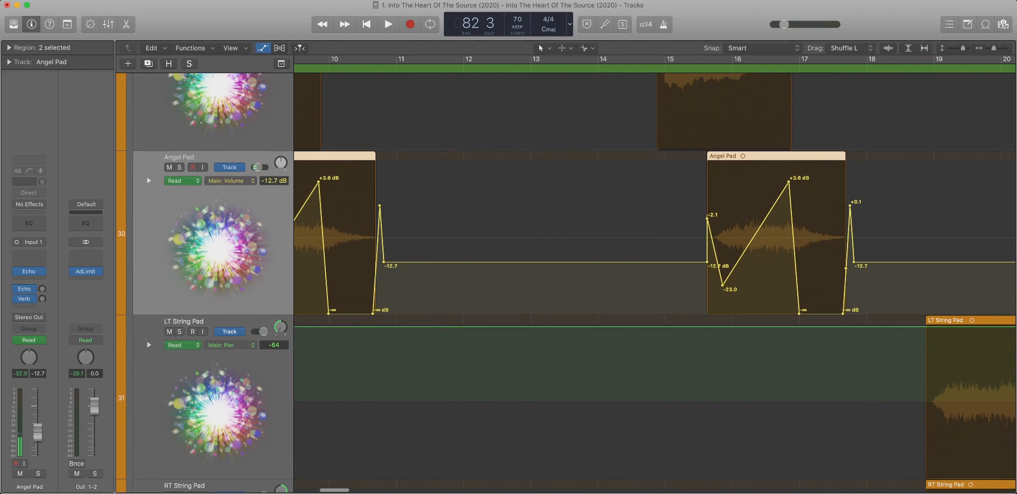
{"action": "left_click", "coordinate": [854, 262]}
{"action": "left_click", "coordinate": [850, 206]}
{"action": "scroll", "coordinate": [850, 212], "scroll_direction": "right", "scroll_amount": 2}
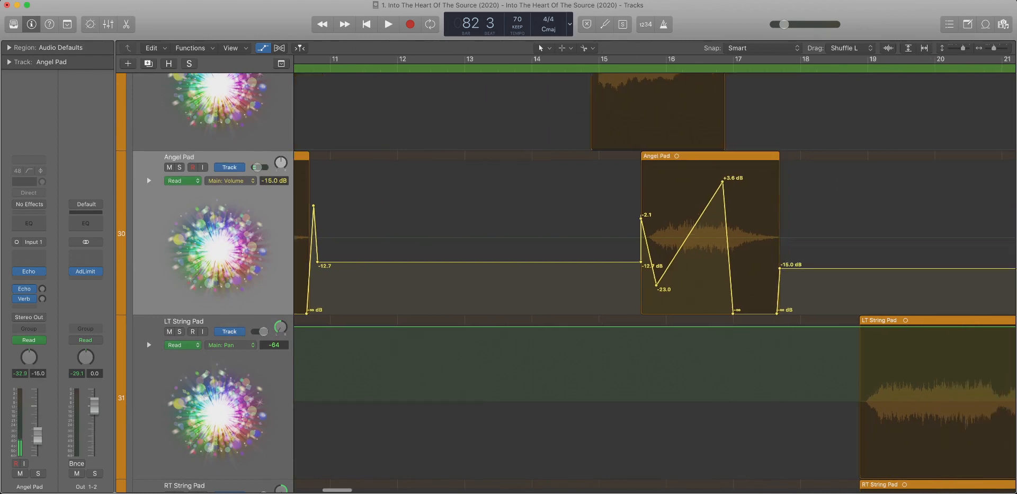
Examine the Angel Pad's volume automation along the whole track, around and beyond its two regions.
{"action": "key", "text": "super+Left"}
{"action": "key", "text": "super+Left"}
{"action": "key", "text": "super+Left"}
{"action": "key", "text": "super+Left"}
{"action": "key", "text": "super+Left"}
{"action": "key", "text": "super+Left"}
{"action": "key", "text": "super+Left"}
{"action": "key", "text": "super+Right"}
{"action": "key", "text": "super+Right"}
{"action": "key", "text": "super+Right"}
{"action": "key", "text": "super+Right"}
{"action": "scroll", "coordinate": [655, 275], "scroll_direction": "left", "scroll_amount": 20}
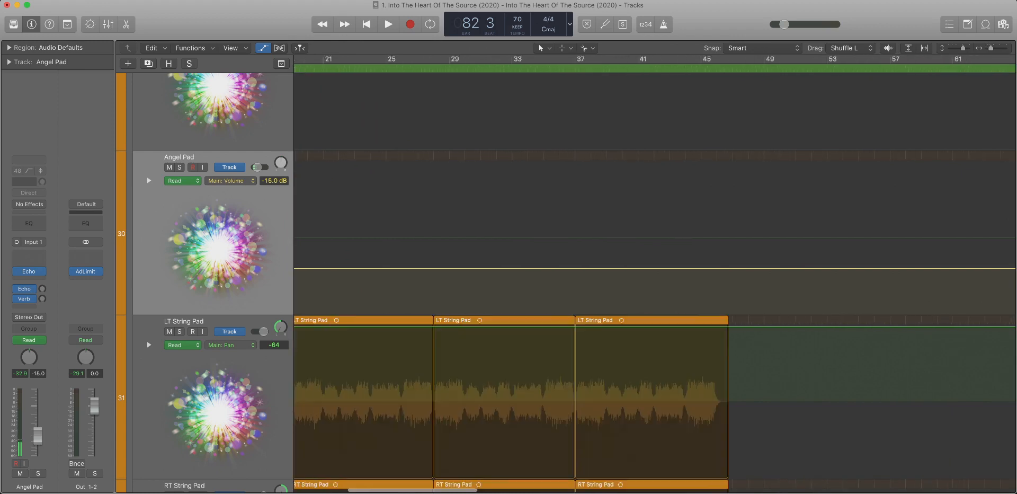
{"action": "key", "text": "super+Right"}
{"action": "key", "text": "super+Right"}
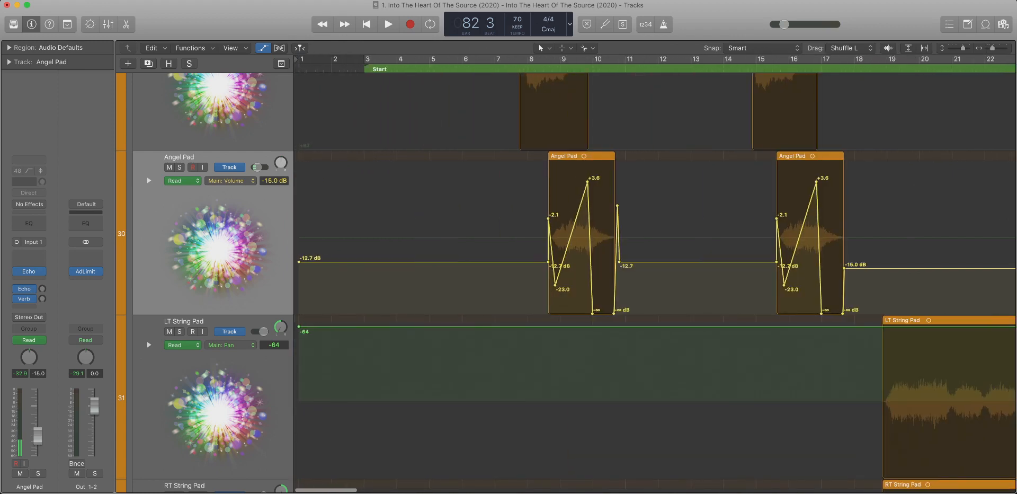
{"action": "key", "text": "super+Right"}
{"action": "key", "text": "super+Right"}
{"action": "scroll", "coordinate": [655, 276], "scroll_direction": "right", "scroll_amount": 10}
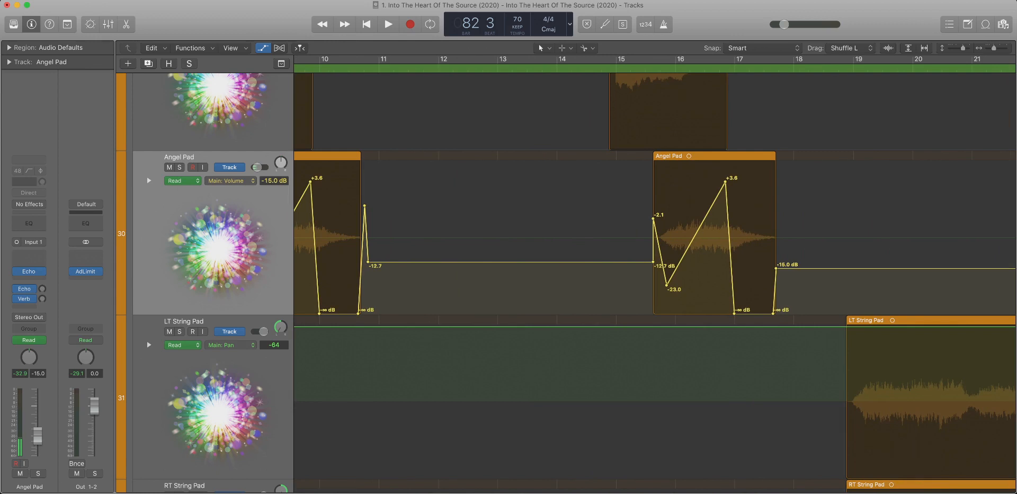
Solo the Angel Pad, play it from bar 17, and delete the -15.0 dB volume point after its second region.
{"action": "left_click", "coordinate": [740, 68]}
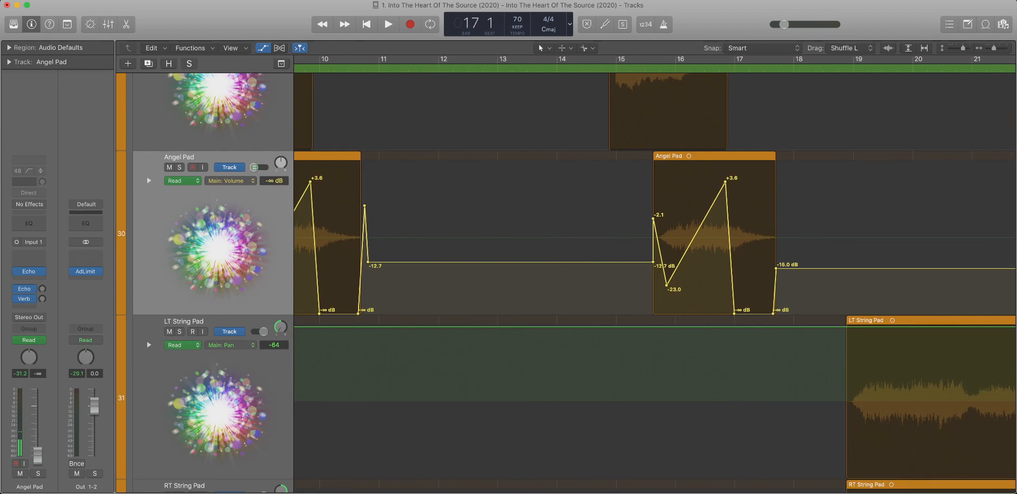
{"action": "key", "text": "s"}
{"action": "key", "text": "space"}
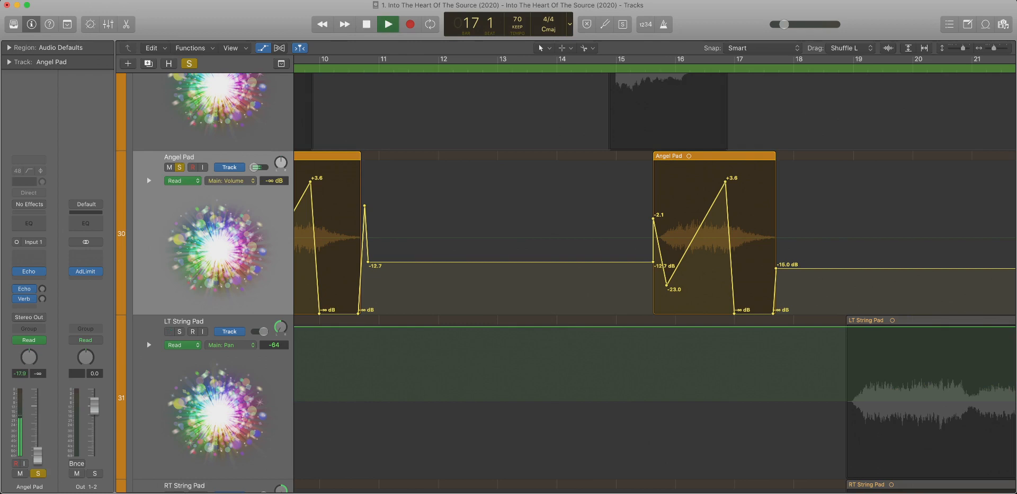
{"action": "key", "text": "space"}
{"action": "key", "text": "Delete"}
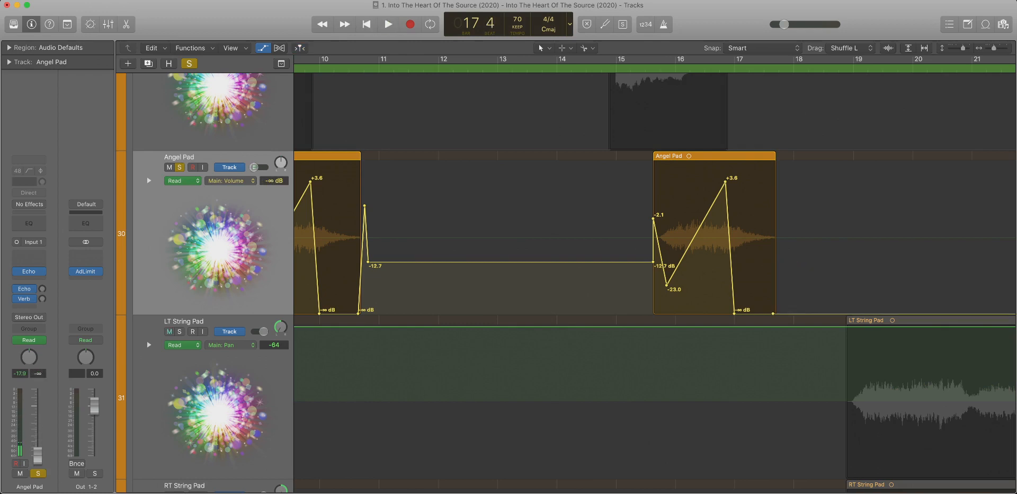
Delete the volume spike point and the -12.7 dB point just after the first Angel Pad region.
{"action": "scroll", "coordinate": [655, 237], "scroll_direction": "down", "scroll_amount": 3}
{"action": "scroll", "coordinate": [655, 237], "scroll_direction": "up", "scroll_amount": 5}
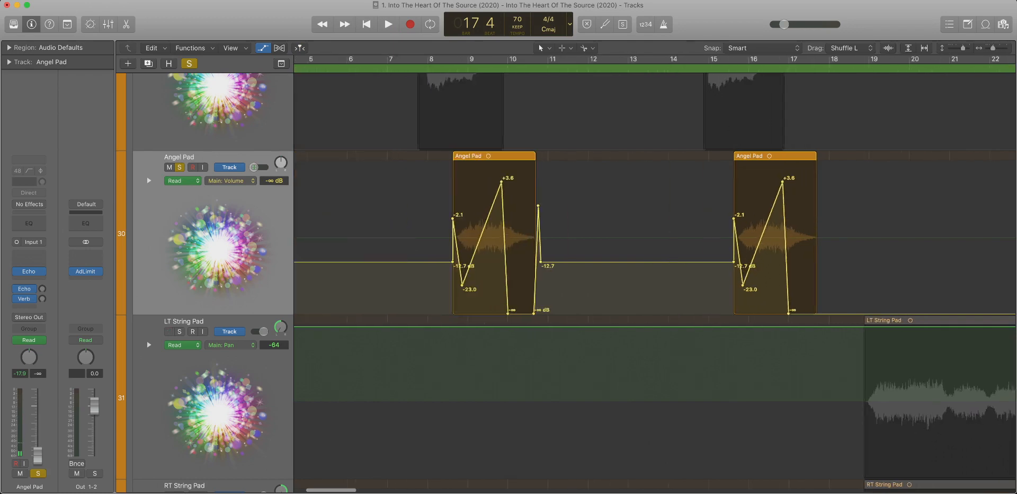
{"action": "scroll", "coordinate": [655, 238], "scroll_direction": "left", "scroll_amount": 8}
{"action": "key", "text": "Delete"}
{"action": "key", "text": "Delete"}
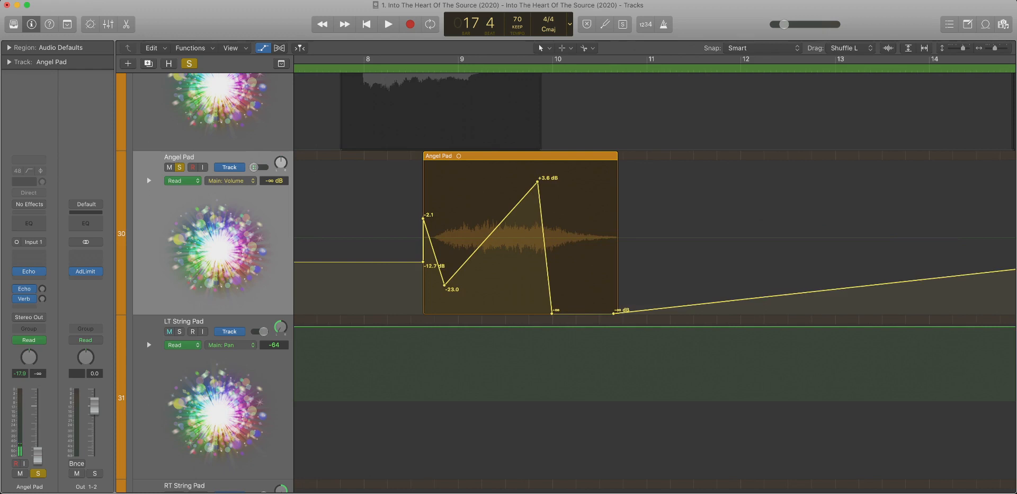
Hold the Angel Pad's volume at -∞ between its regions, up to the second region's start, and remove the extra -12.7 dB point there.
{"action": "scroll", "coordinate": [647, 233], "scroll_direction": "down", "scroll_amount": 4}
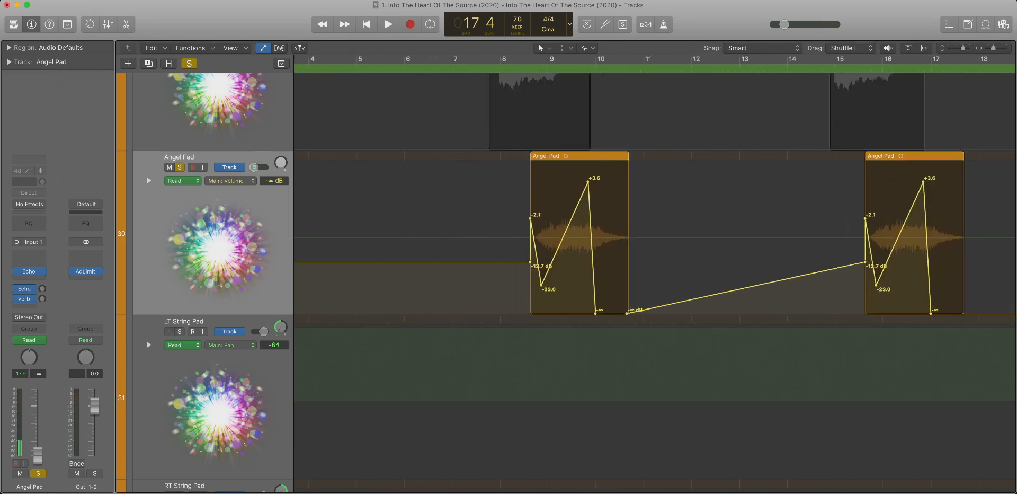
{"action": "left_click_drag", "start_coordinate": [627, 313], "coordinate": [865, 313]}
{"action": "left_click_drag", "start_coordinate": [854, 234], "coordinate": [895, 327]}
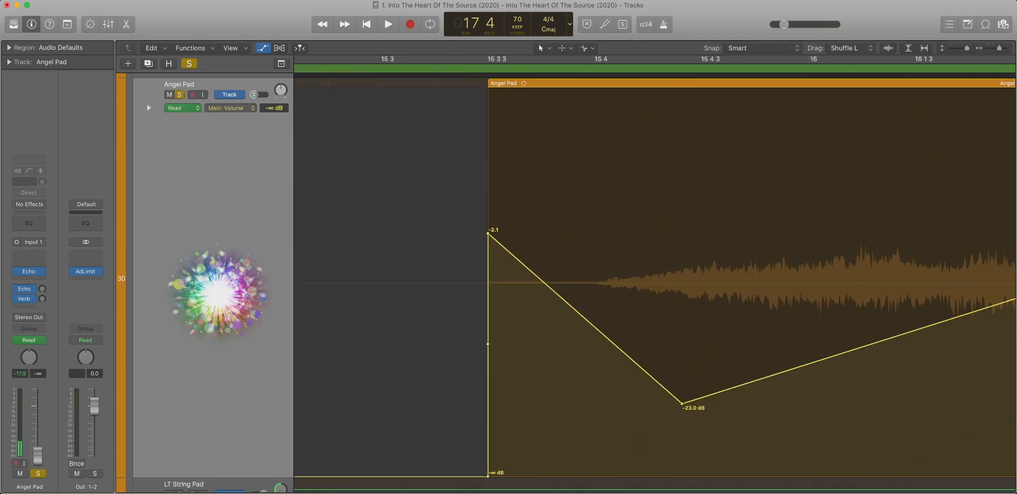
{"action": "key", "text": "super+Right"}
{"action": "key", "text": "super+Right"}
{"action": "key", "text": "super+Right"}
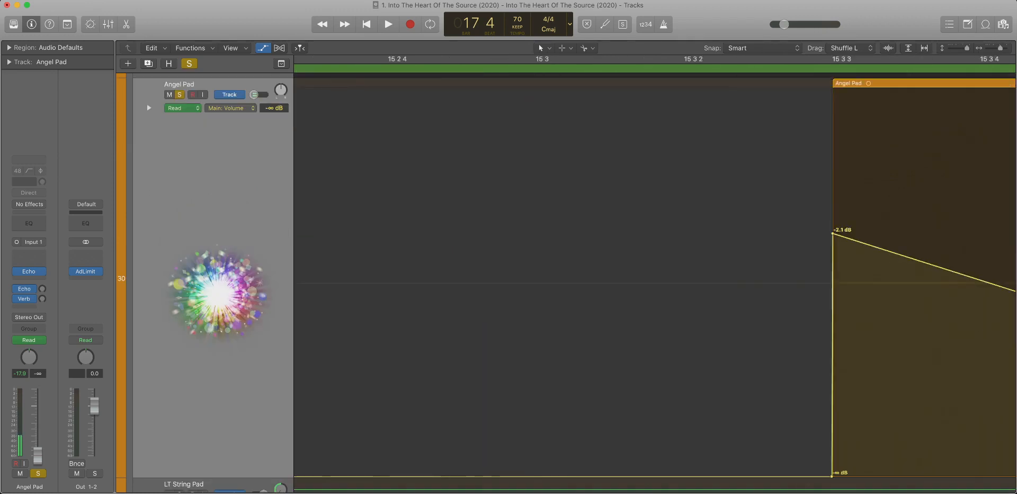
Remove the Angel Pad's -12.7 dB volume points at the first region's start and at bar 1, leaving a flat -2.1 dB lead-in.
{"action": "left_click_drag", "start_coordinate": [1000, 47], "coordinate": [994, 48]}
{"action": "scroll", "coordinate": [655, 281], "scroll_direction": "left", "scroll_amount": 5}
{"action": "scroll", "coordinate": [654, 281], "scroll_direction": "right", "scroll_amount": 3}
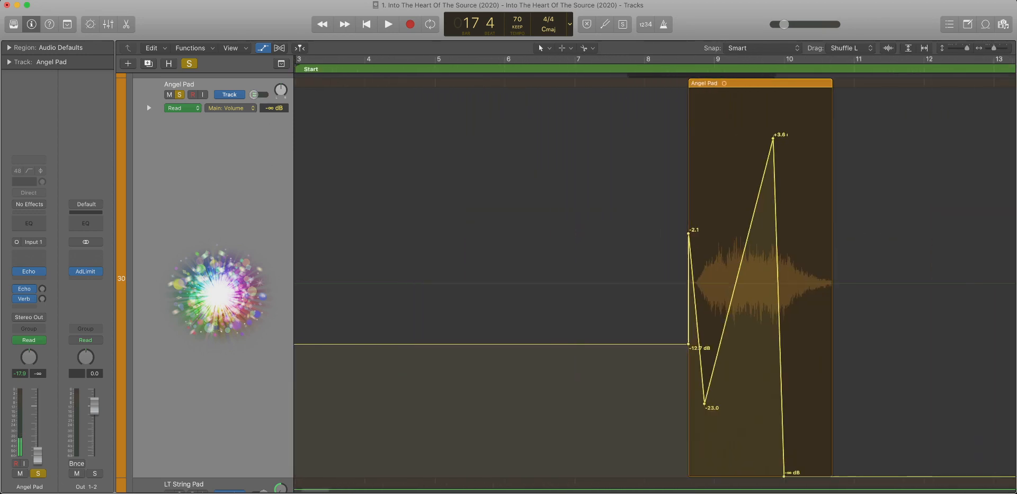
{"action": "left_click_drag", "start_coordinate": [644, 263], "coordinate": [778, 391]}
{"action": "scroll", "coordinate": [776, 390], "scroll_direction": "up", "scroll_amount": 1}
{"action": "scroll", "coordinate": [775, 390], "scroll_direction": "down", "scroll_amount": 3}
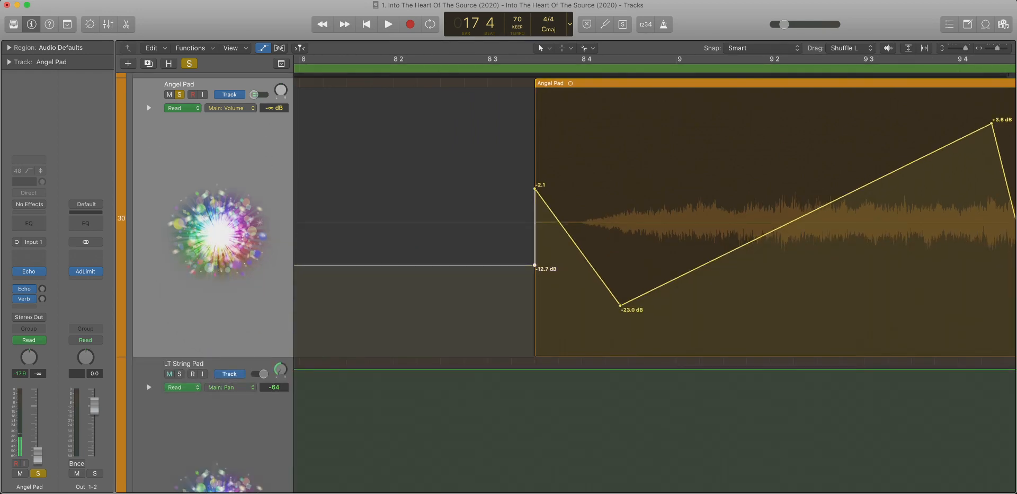
{"action": "double_click", "coordinate": [535, 265]}
{"action": "scroll", "coordinate": [535, 265], "scroll_direction": "left", "scroll_amount": 5}
{"action": "scroll", "coordinate": [535, 265], "scroll_direction": "left", "scroll_amount": 5}
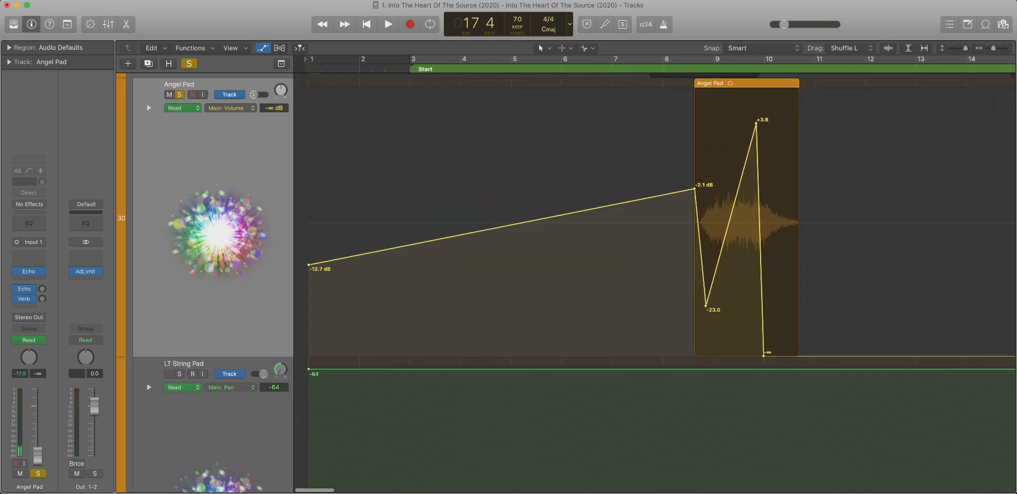
{"action": "double_click", "coordinate": [299, 265]}
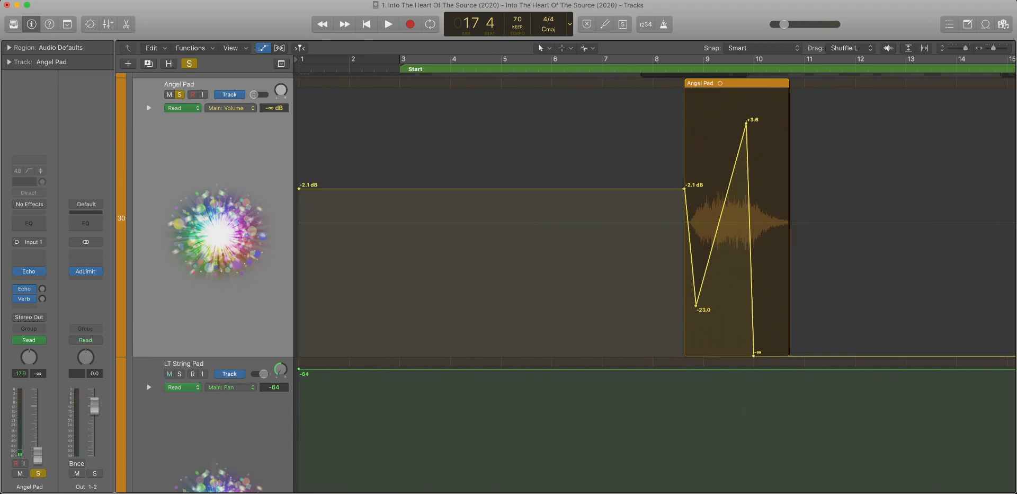
Check the Angel Pad's pan automation across the full length of the song.
{"action": "scroll", "coordinate": [299, 265], "scroll_direction": "left", "scroll_amount": 2}
{"action": "scroll", "coordinate": [299, 265], "scroll_direction": "right", "scroll_amount": 5}
{"action": "scroll", "coordinate": [655, 223], "scroll_direction": "left", "scroll_amount": 10}
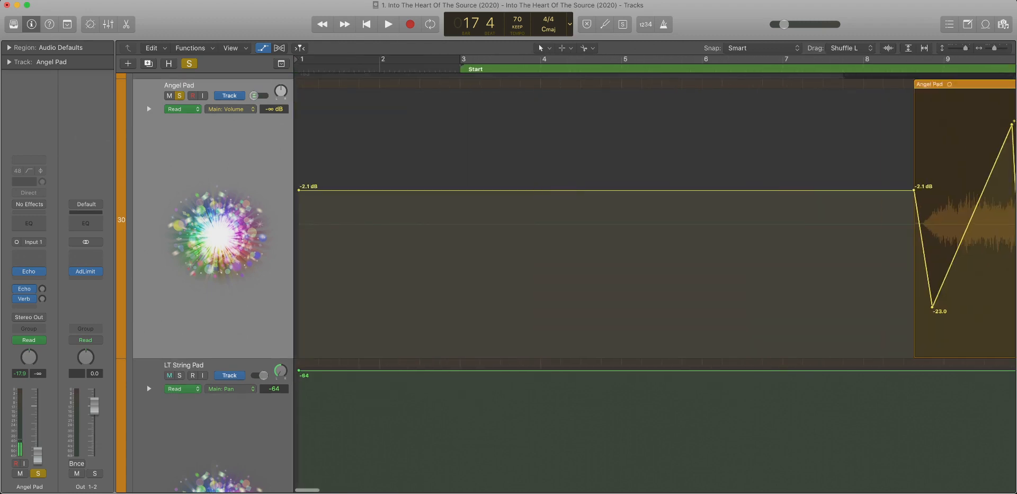
{"action": "scroll", "coordinate": [655, 223], "scroll_direction": "down", "scroll_amount": 4}
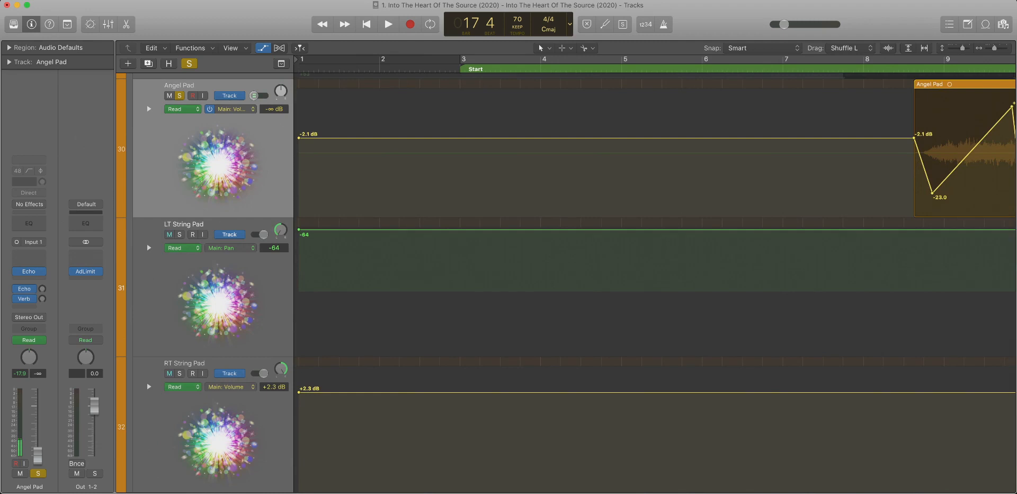
{"action": "left_click", "coordinate": [230, 110]}
{"action": "key", "text": "super+Left"}
{"action": "key", "text": "super+Left"}
{"action": "key", "text": "super+Left"}
{"action": "key", "text": "super+Left"}
{"action": "key", "text": "super+Left"}
{"action": "key", "text": "super+Left"}
{"action": "key", "text": "super+Left"}
{"action": "key", "text": "super+Left"}
{"action": "key", "text": "super+Left"}
{"action": "key", "text": "super+Left"}
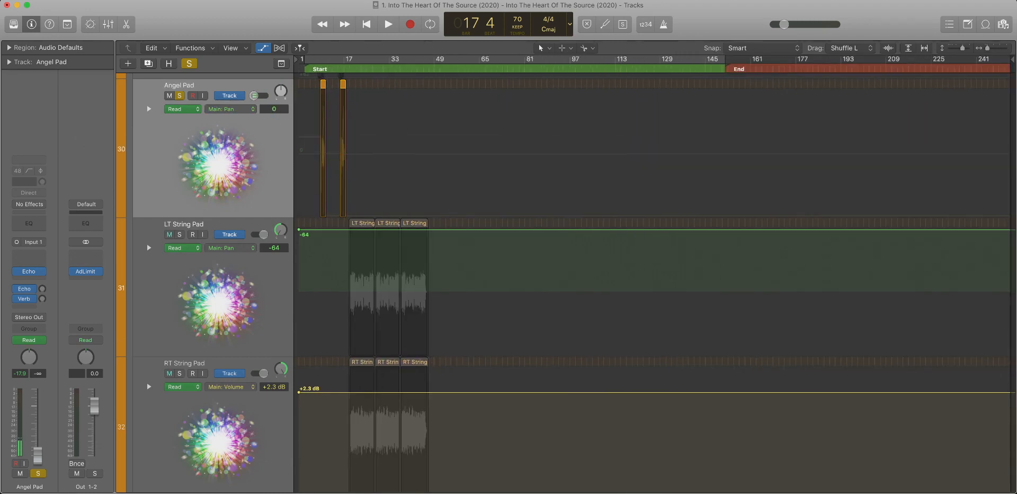
Select the LT String Pad track and check its pan automation.
{"action": "left_click", "coordinate": [225, 262]}
{"action": "scroll", "coordinate": [530, 297], "scroll_direction": "left", "scroll_amount": 1}
{"action": "scroll", "coordinate": [329, 265], "scroll_direction": "left", "scroll_amount": 1}
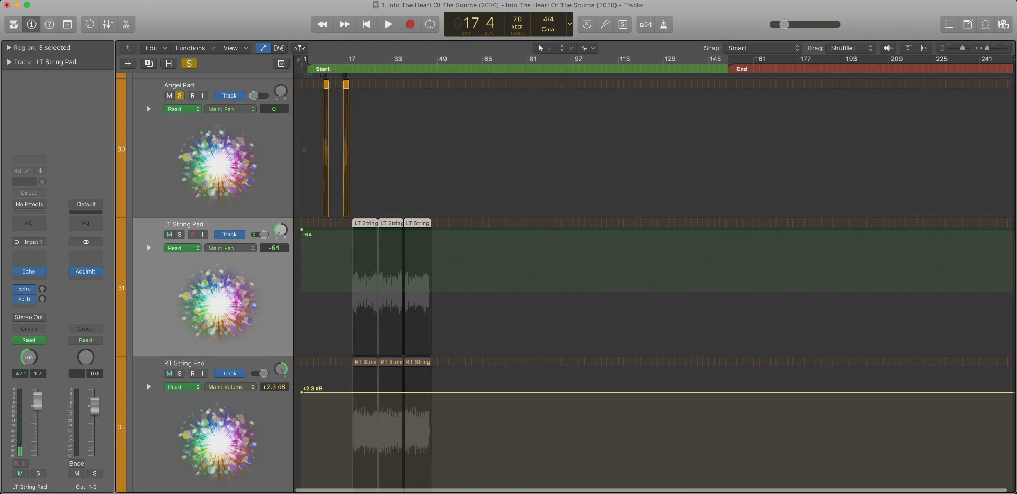
{"action": "left_click", "coordinate": [329, 265]}
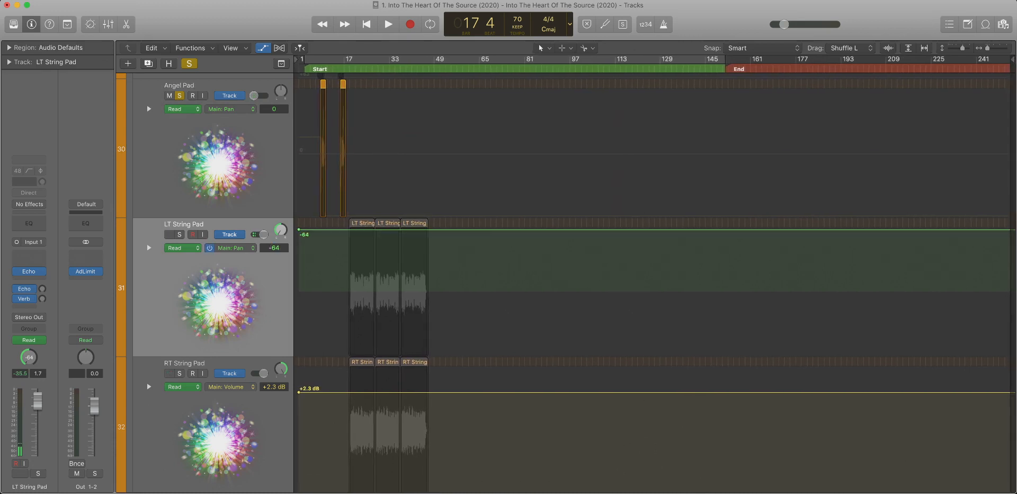
{"action": "scroll", "coordinate": [424, 286], "scroll_direction": "left", "scroll_amount": 1}
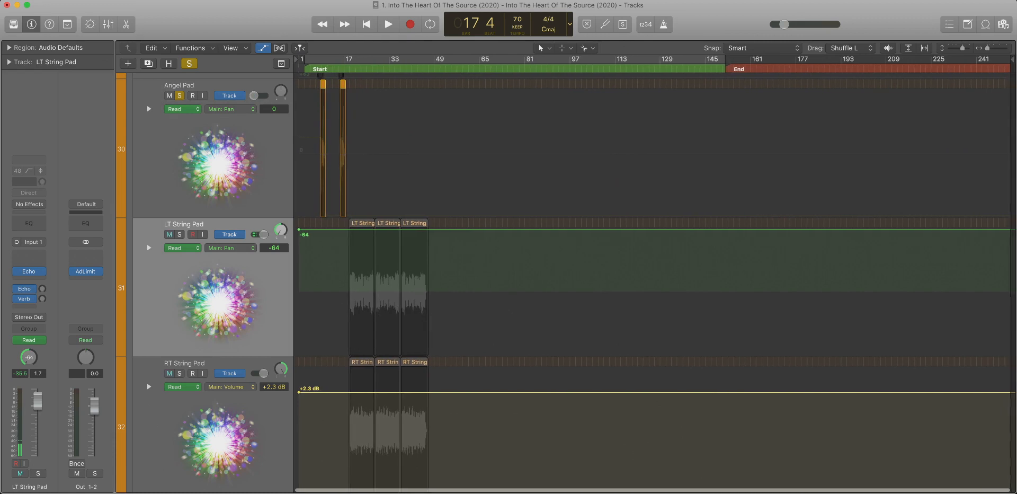
Delete the volume automation from the RT String Pad track.
{"action": "scroll", "coordinate": [424, 286], "scroll_direction": "down", "scroll_amount": 5}
{"action": "left_click", "coordinate": [223, 292]}
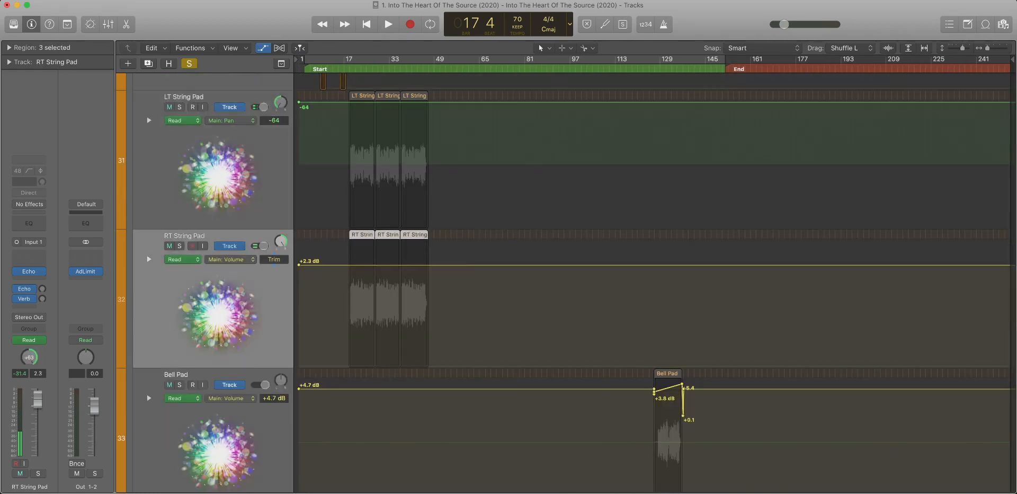
{"action": "left_click", "coordinate": [329, 264]}
{"action": "key", "text": "Delete"}
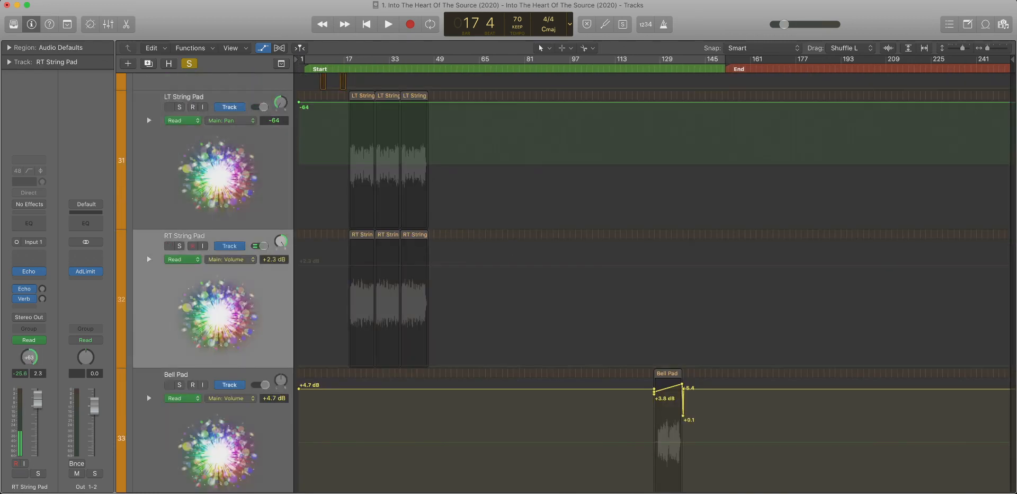
Display the RT String Pad's pan automation and delete all of its points.
{"action": "left_click", "coordinate": [231, 259]}
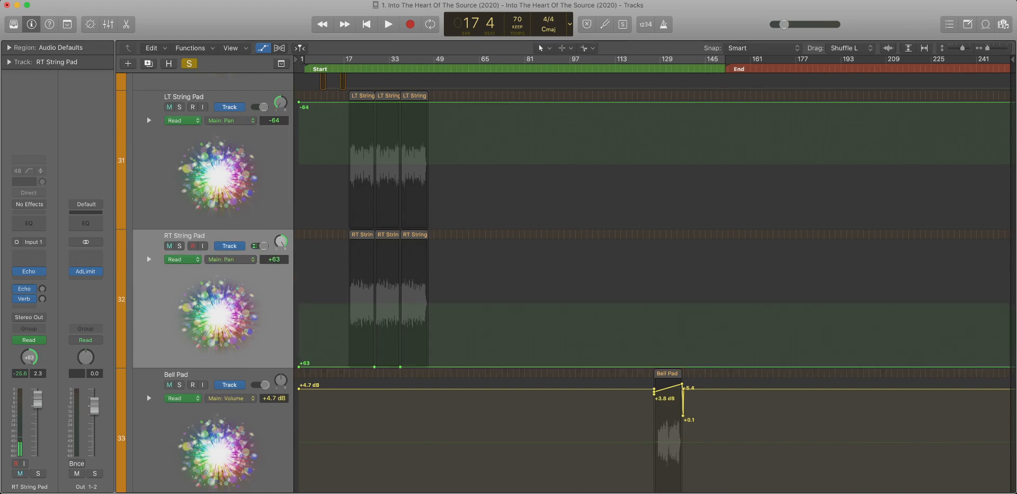
{"action": "left_click_drag", "start_coordinate": [492, 238], "coordinate": [294, 374]}
{"action": "key", "text": "Delete"}
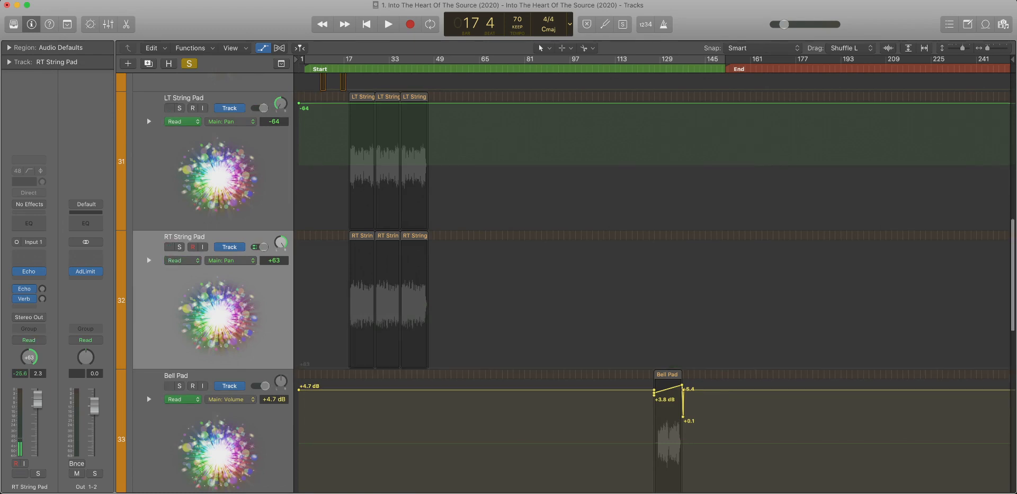
Display the volume parameter for the RT String Pad and set its level to 0 dB.
{"action": "key", "text": "super+Up"}
{"action": "key", "text": "super+Up"}
{"action": "key", "text": "super+Up"}
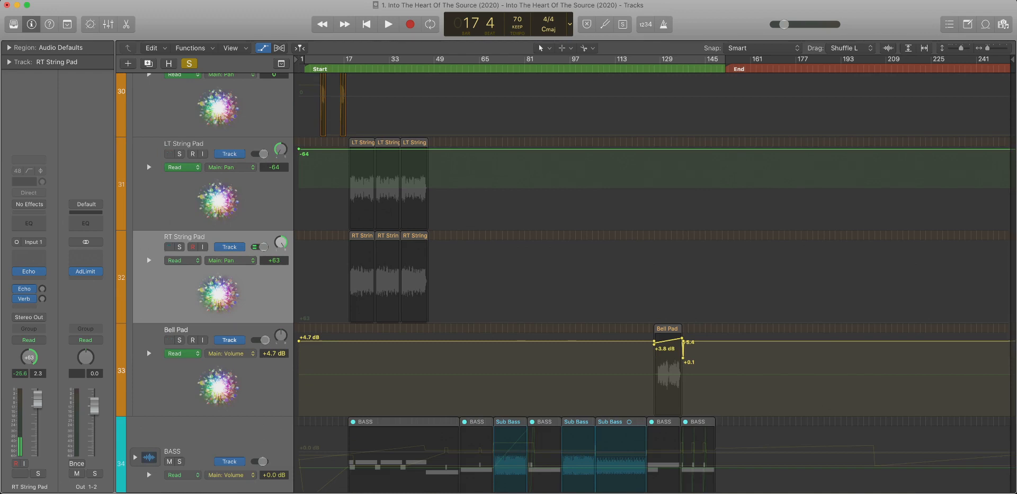
{"action": "key", "text": "ctrl+super+v"}
{"action": "left_click_drag", "start_coordinate": [37, 399], "coordinate": [38, 406]}
{"action": "scroll", "coordinate": [228, 259], "scroll_direction": "down", "scroll_amount": 3}
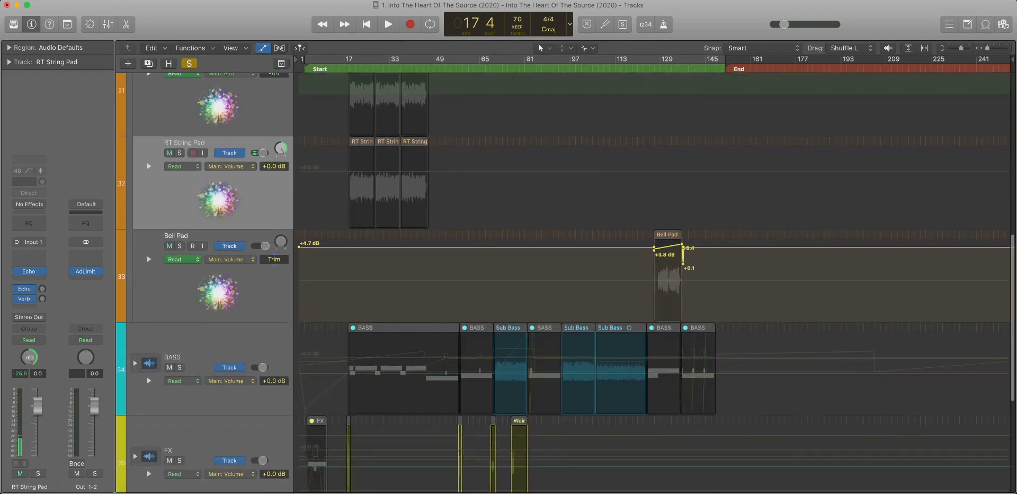
Display the Bell Pad's pan automation, turn it off, and return the track to its volume automation.
{"action": "left_click", "coordinate": [232, 259]}
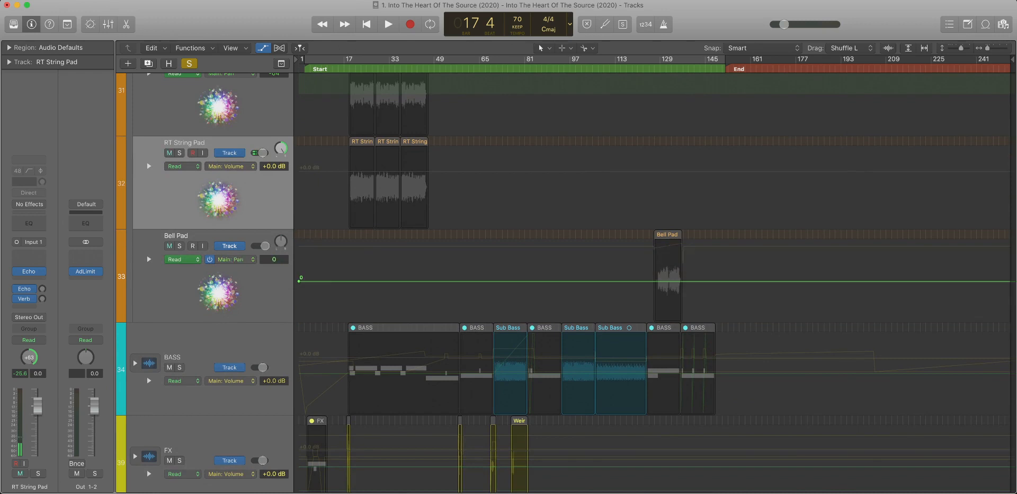
{"action": "left_click", "coordinate": [210, 259]}
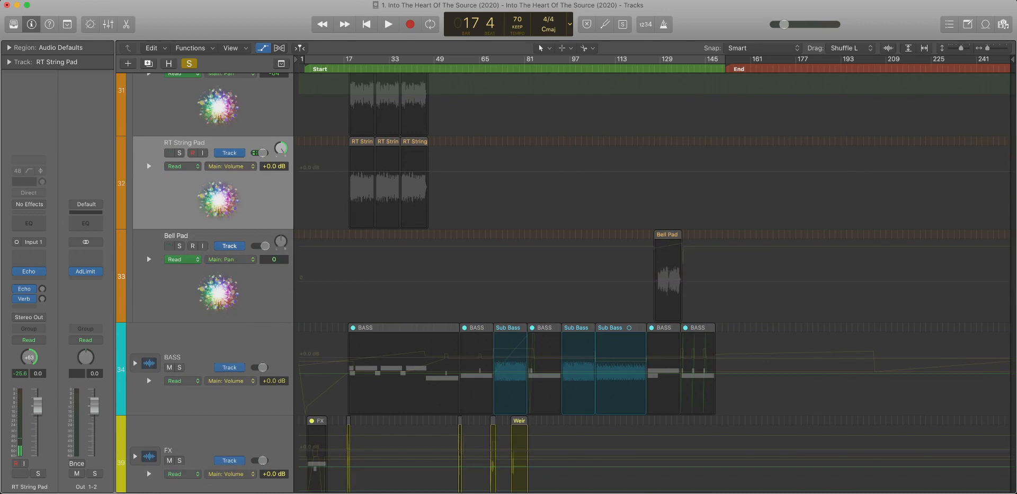
{"action": "left_click", "coordinate": [232, 259]}
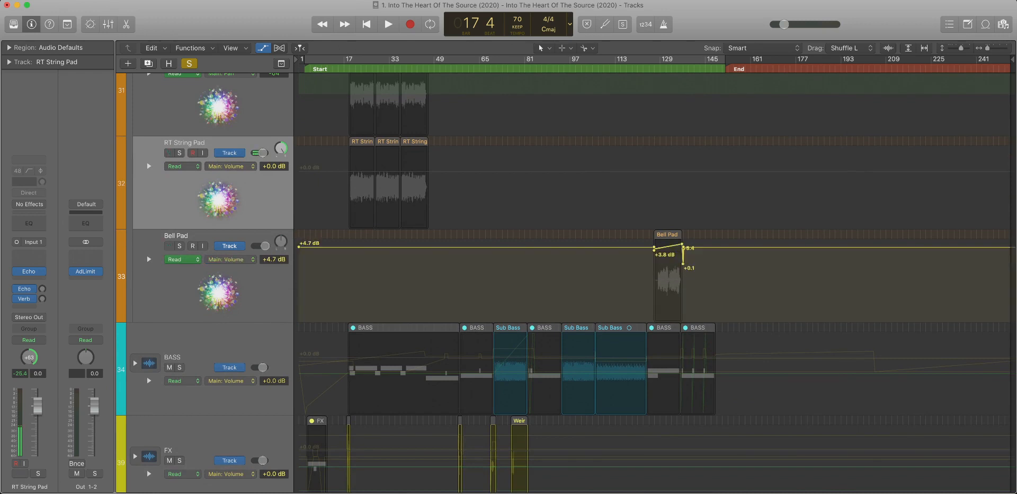
Clear the track solos, then solo the Bell Pad region and play it from its start.
{"action": "scroll", "coordinate": [654, 281], "scroll_direction": "right", "scroll_amount": 1}
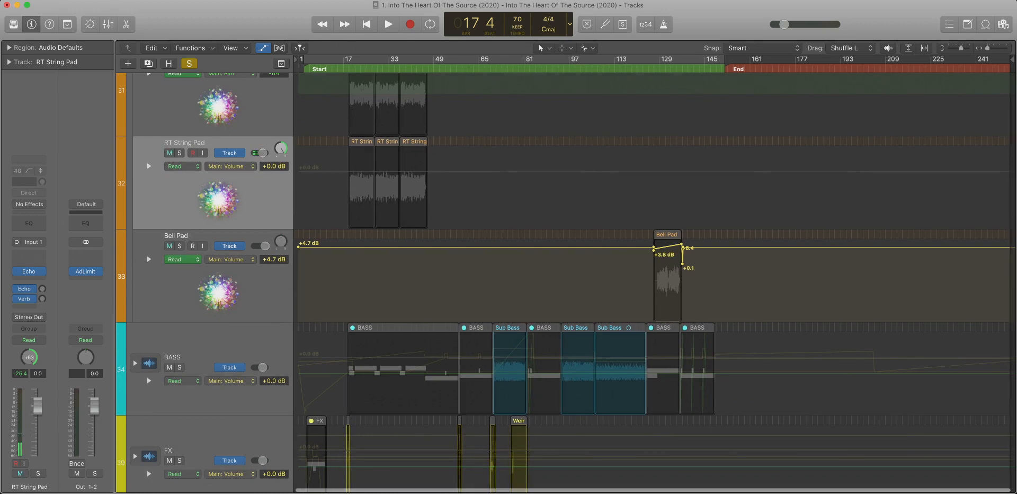
{"action": "left_click", "coordinate": [667, 235]}
{"action": "key", "text": "ctrl+alt+super+s"}
{"action": "left_click_drag", "start_coordinate": [651, 242], "coordinate": [735, 312]}
{"action": "scroll", "coordinate": [734, 312], "scroll_direction": "up", "scroll_amount": 4}
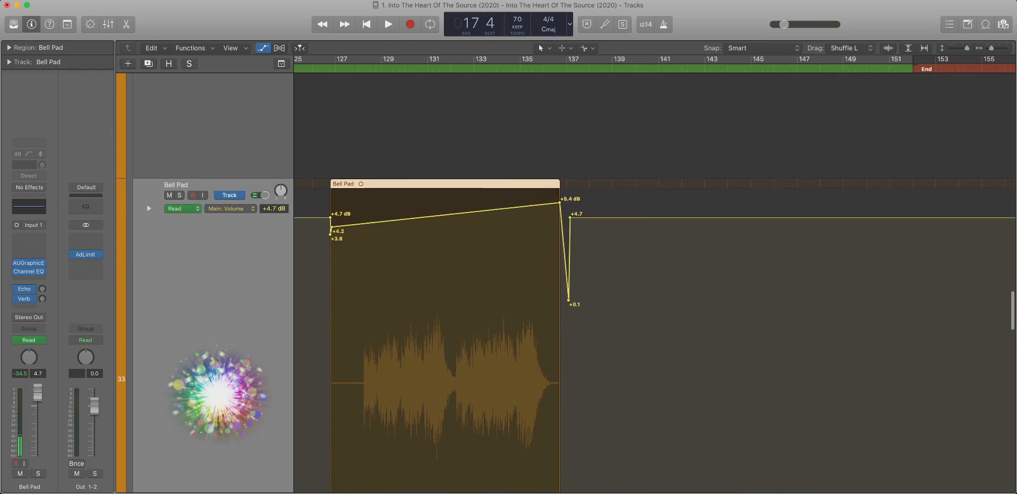
{"action": "key", "text": "super+Right"}
{"action": "key", "text": "super+Right"}
{"action": "key", "text": "super+Right"}
{"action": "key", "text": "super+Right"}
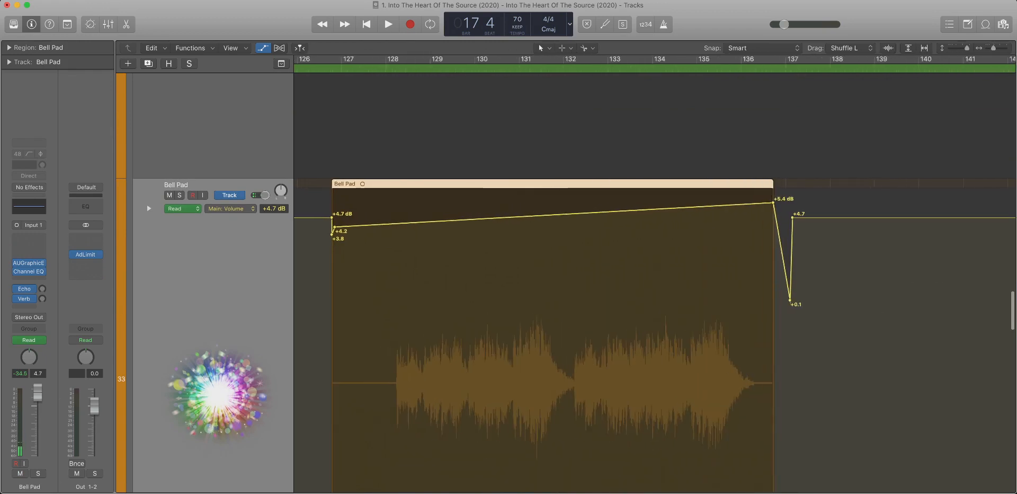
{"action": "key", "text": "ctrl+s"}
{"action": "key", "text": "shift+space"}
{"action": "key", "text": "space"}
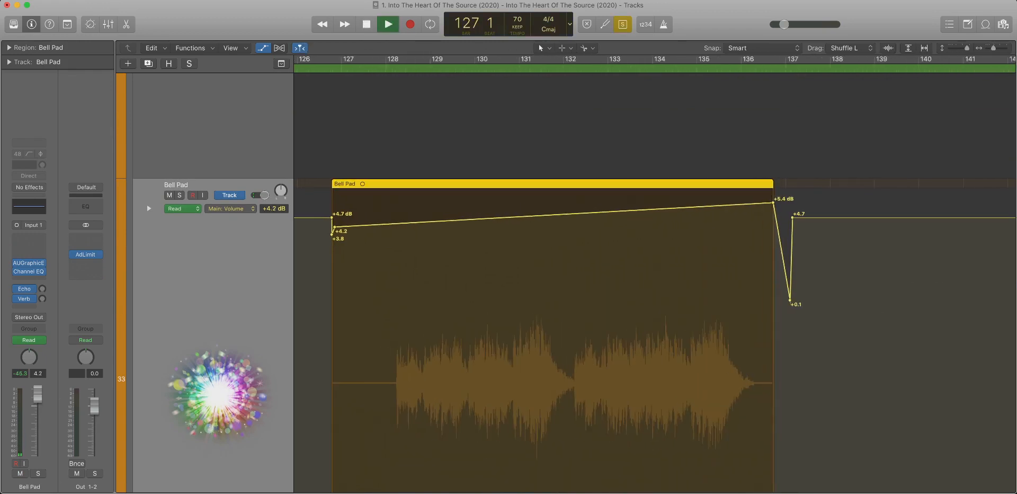
Delete the volume automation points at the start of the Bell Pad region.
{"action": "key", "text": "super+Right"}
{"action": "key", "text": "super+Right"}
{"action": "key", "text": "super+Up"}
{"action": "key", "text": "super+Up"}
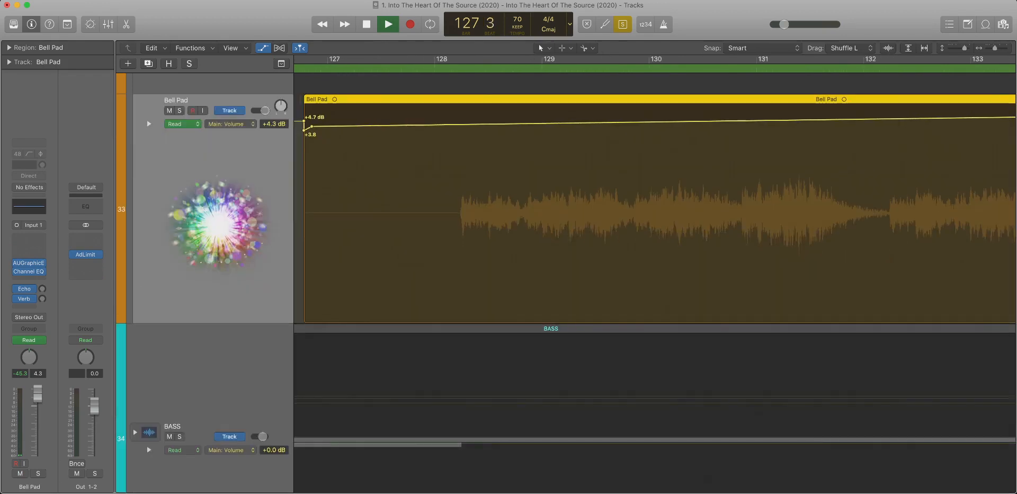
{"action": "scroll", "coordinate": [655, 281], "scroll_direction": "left", "scroll_amount": 5}
{"action": "left_click_drag", "start_coordinate": [421, 159], "coordinate": [499, 159]}
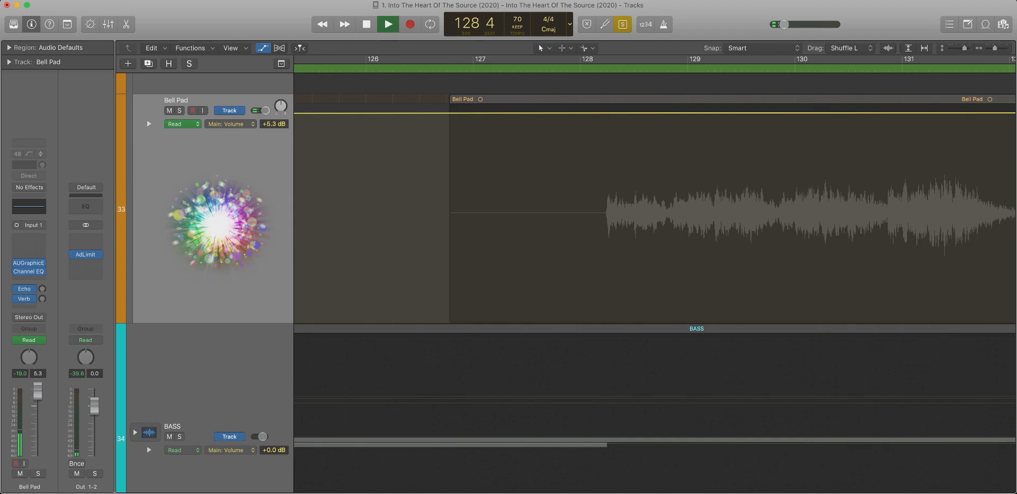
Take the Bell Pad region out of solo while playback runs.
{"action": "key", "text": "super+Left"}
{"action": "key", "text": "super+Left"}
{"action": "key", "text": "super+Left"}
{"action": "key", "text": "super+Left"}
{"action": "key", "text": "super+Left"}
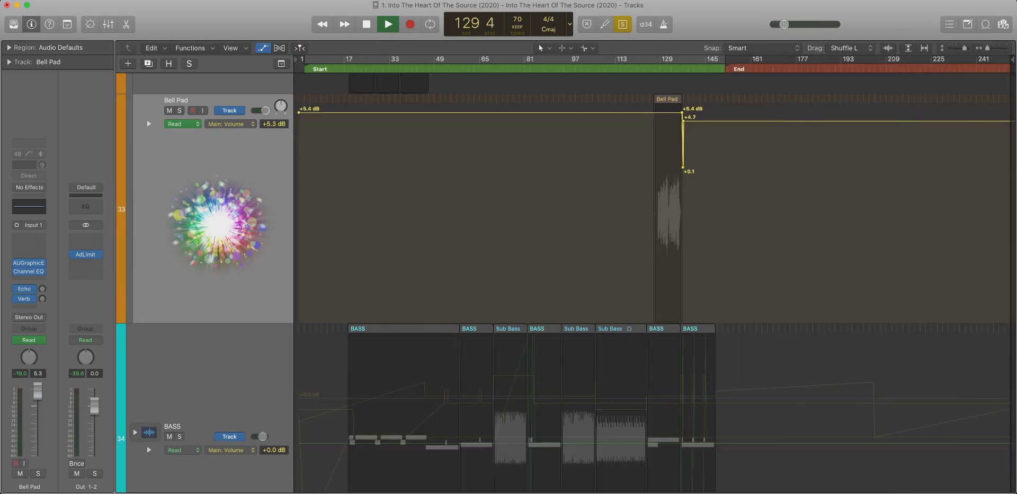
{"action": "left_click", "coordinate": [668, 99]}
{"action": "key", "text": "ctrl+s"}
Stop playback and delete the remaining volume automation points at the end of the Bell Pad region.
{"action": "key", "text": "super+Right"}
{"action": "key", "text": "super+Right"}
{"action": "key", "text": "super+Right"}
{"action": "key", "text": "super+Right"}
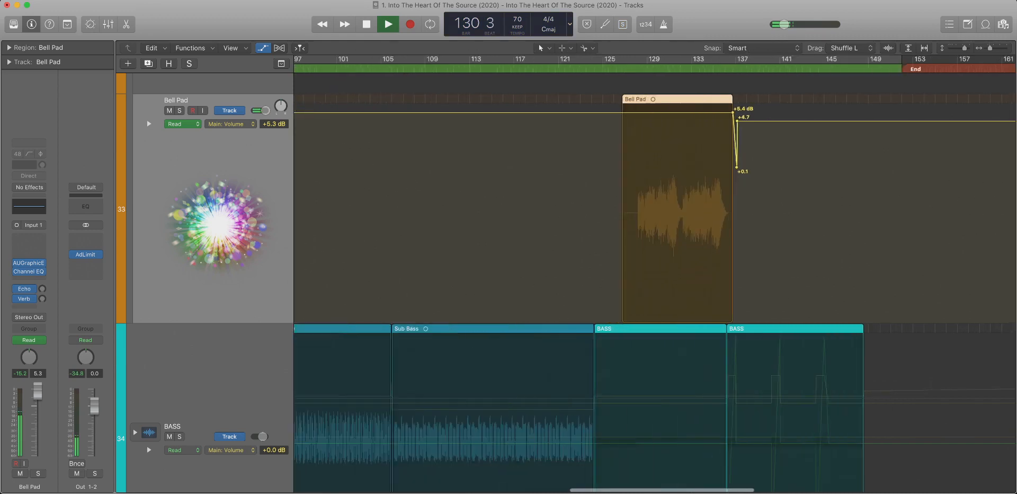
{"action": "key", "text": "super+Right"}
{"action": "key", "text": "super+Right"}
{"action": "key", "text": "super+Right"}
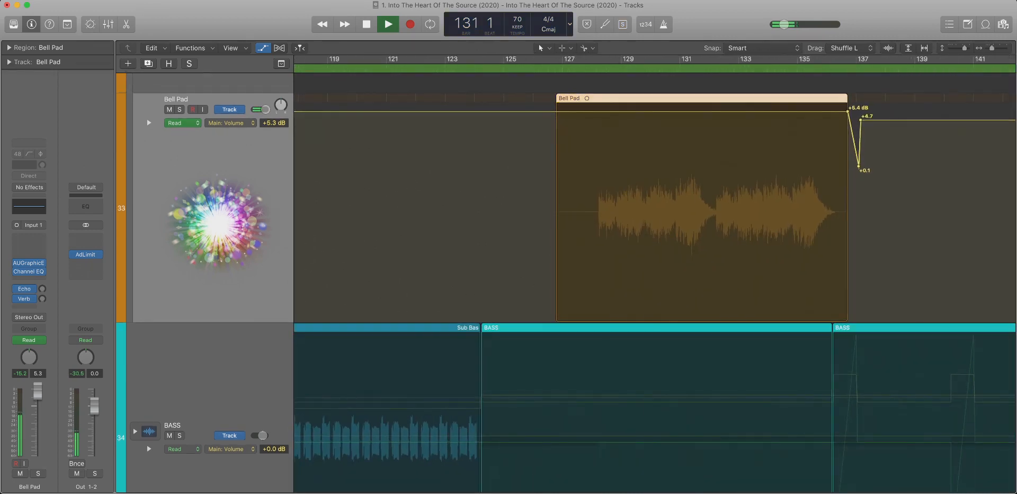
{"action": "key", "text": "space"}
{"action": "left_click_drag", "start_coordinate": [825, 144], "coordinate": [902, 180]}
{"action": "key", "text": "Delete"}
{"action": "key", "text": "z"}
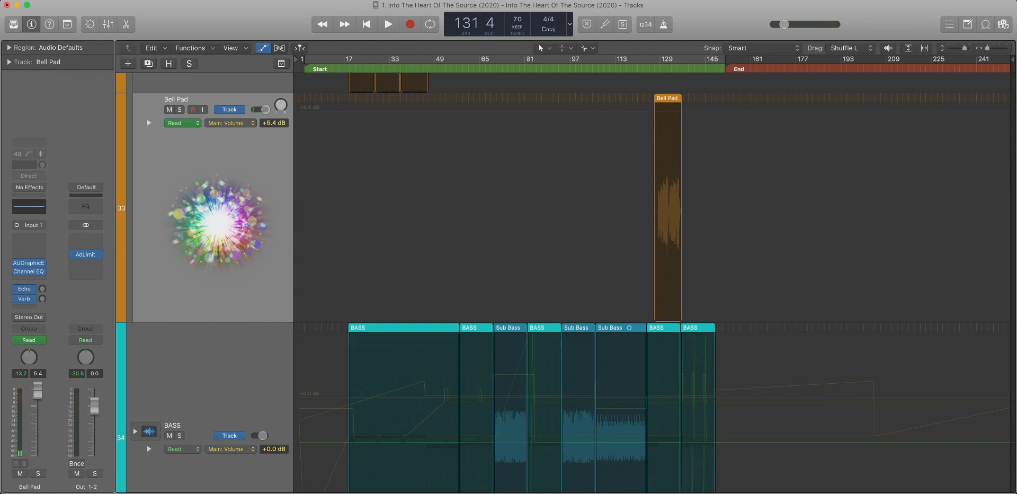
Set the Bell Pad track's level to 0 dB.
{"action": "left_click_drag", "start_coordinate": [37, 391], "coordinate": [38, 404]}
{"action": "left_click_drag", "start_coordinate": [38, 401], "coordinate": [38, 405]}
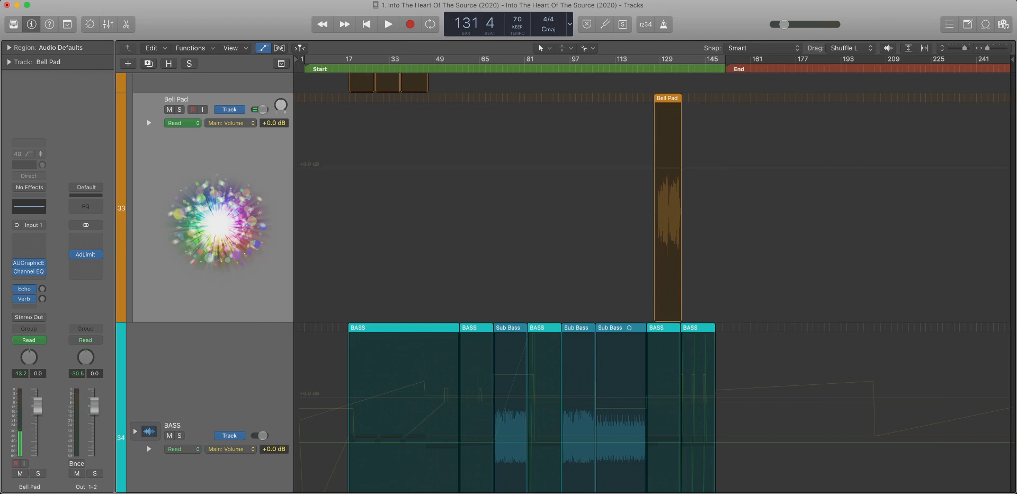
Collapse the PAD track stack and expand the BASS track stack.
{"action": "scroll", "coordinate": [652, 280], "scroll_direction": "down", "scroll_amount": 4}
{"action": "scroll", "coordinate": [651, 281], "scroll_direction": "up", "scroll_amount": 15}
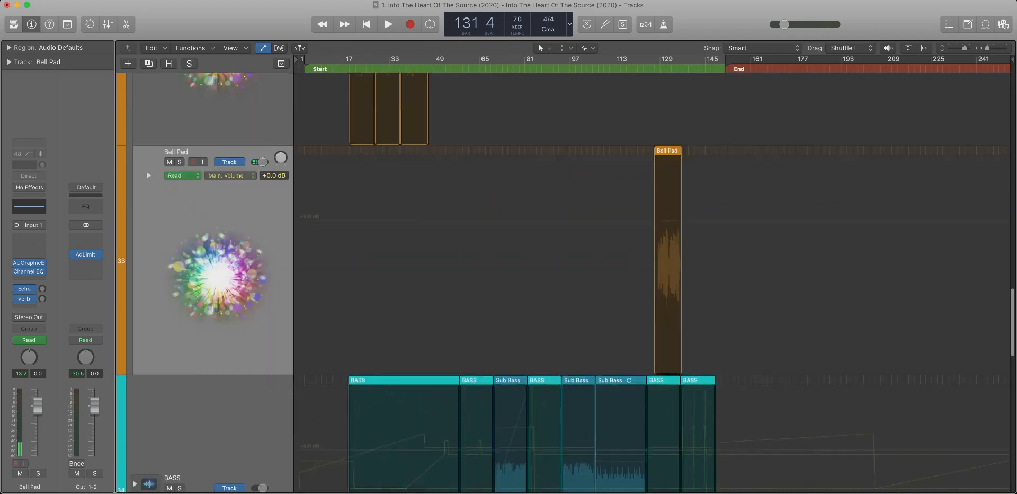
{"action": "scroll", "coordinate": [652, 281], "scroll_direction": "up", "scroll_amount": 10}
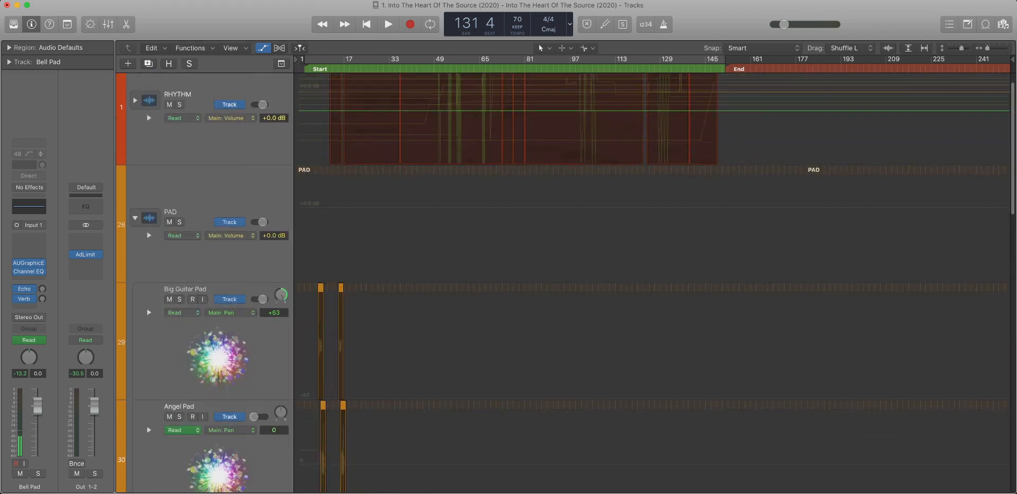
{"action": "left_click", "coordinate": [135, 217]}
{"action": "scroll", "coordinate": [135, 239], "scroll_direction": "down", "scroll_amount": 2}
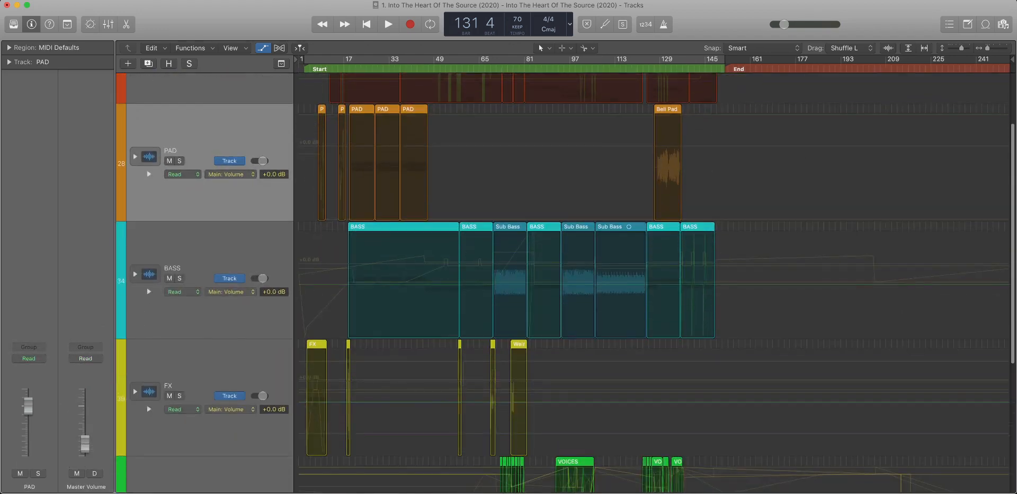
{"action": "left_click", "coordinate": [135, 274]}
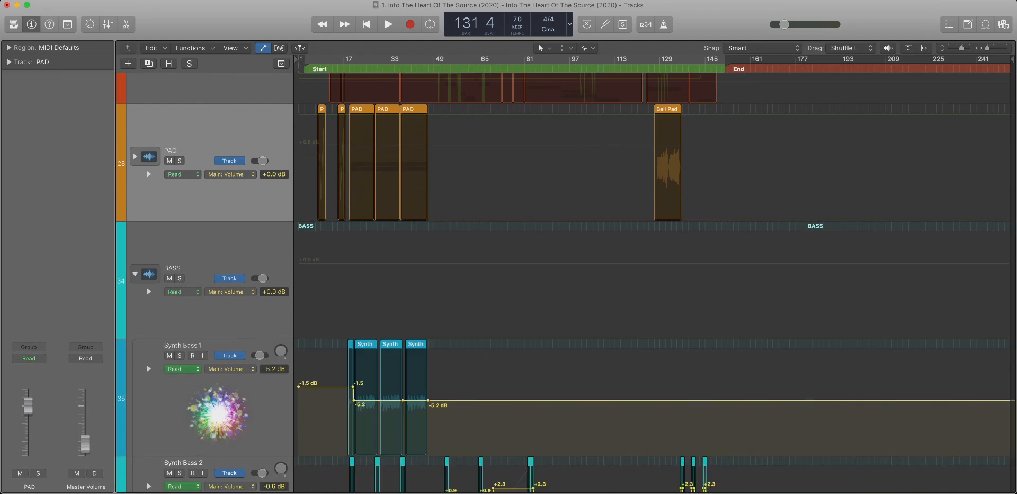
{"action": "scroll", "coordinate": [212, 265], "scroll_direction": "down", "scroll_amount": 2}
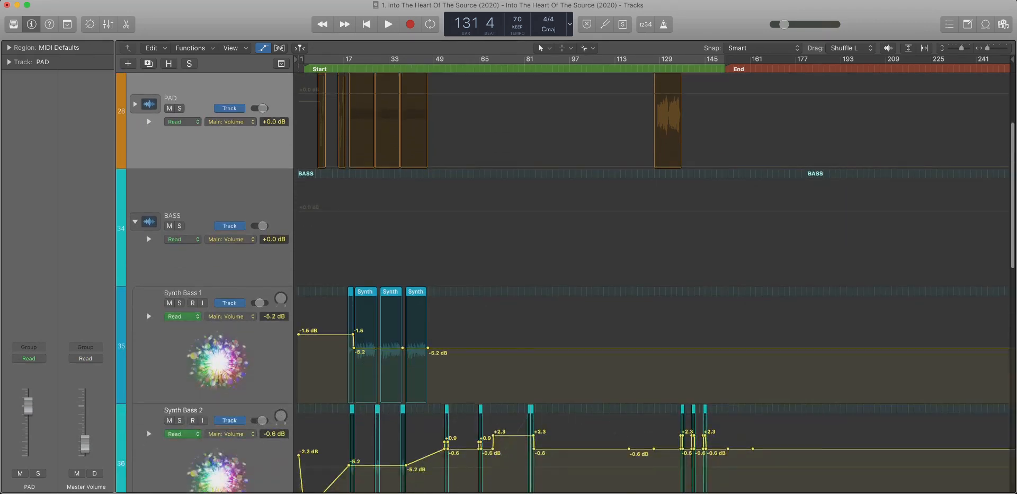
Select the Synth Bass 1 track and delete the redundant volume points around its last phrase region.
{"action": "scroll", "coordinate": [212, 265], "scroll_direction": "down", "scroll_amount": 4}
{"action": "left_click", "coordinate": [180, 233]}
{"action": "key", "text": "super+Right"}
{"action": "key", "text": "super+Right"}
{"action": "key", "text": "super+Right"}
{"action": "key", "text": "super+Right"}
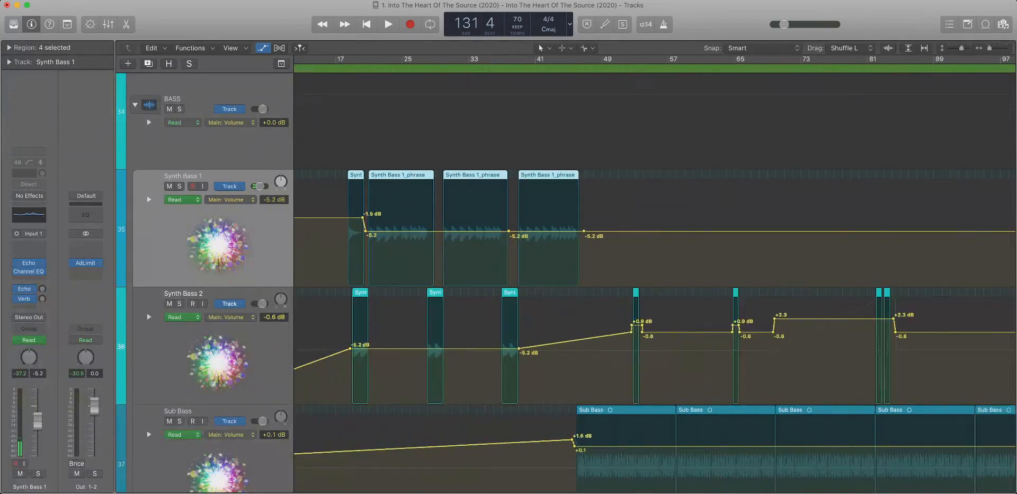
{"action": "left_click_drag", "start_coordinate": [744, 260], "coordinate": [392, 259]}
{"action": "key", "text": "Delete"}
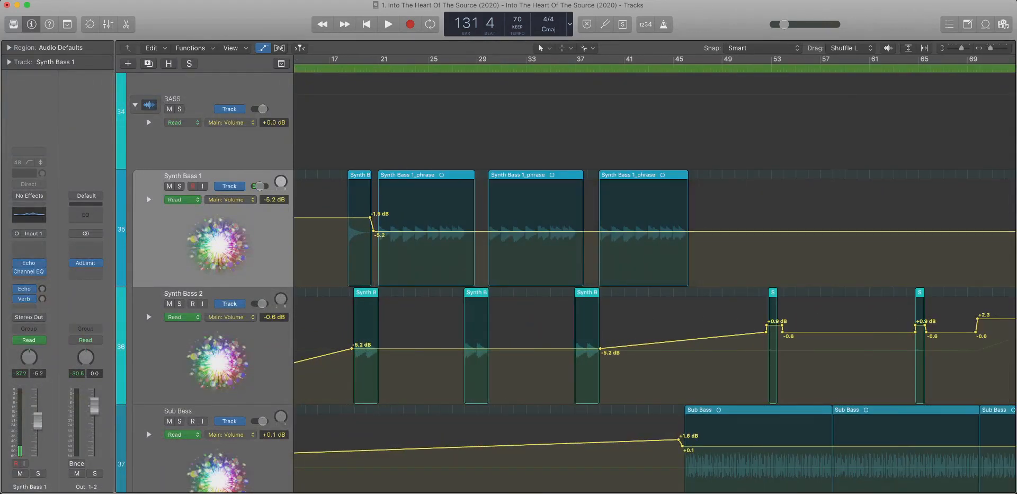
Examine the remaining volume automation across the Synth Bass 1 track.
{"action": "key", "text": "super+Left"}
{"action": "key", "text": "super+Left"}
{"action": "key", "text": "super+Left"}
{"action": "key", "text": "super+Left"}
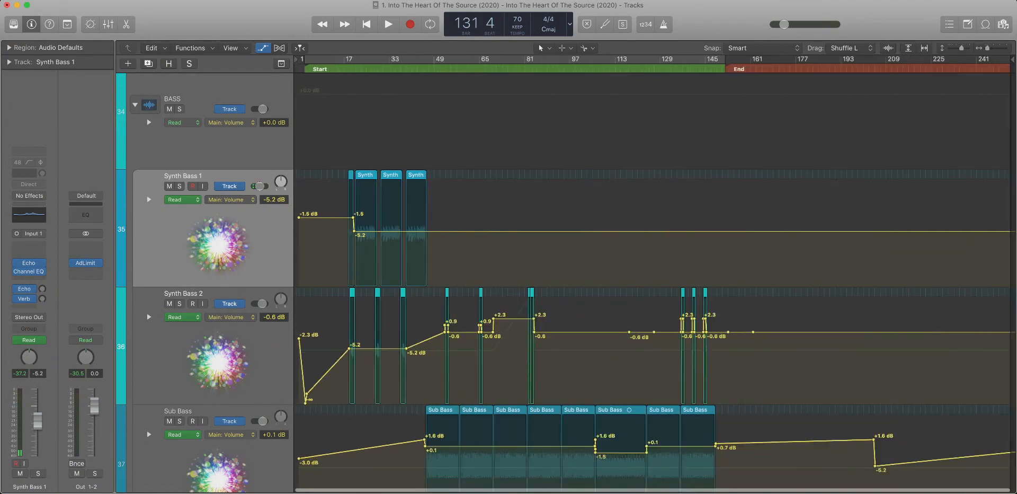
{"action": "key", "text": "super+Right"}
{"action": "key", "text": "super+Right"}
{"action": "key", "text": "super+Right"}
{"action": "key", "text": "super+Right"}
{"action": "key", "text": "super+Right"}
{"action": "key", "text": "super+Left"}
{"action": "key", "text": "super+Left"}
{"action": "key", "text": "super+Left"}
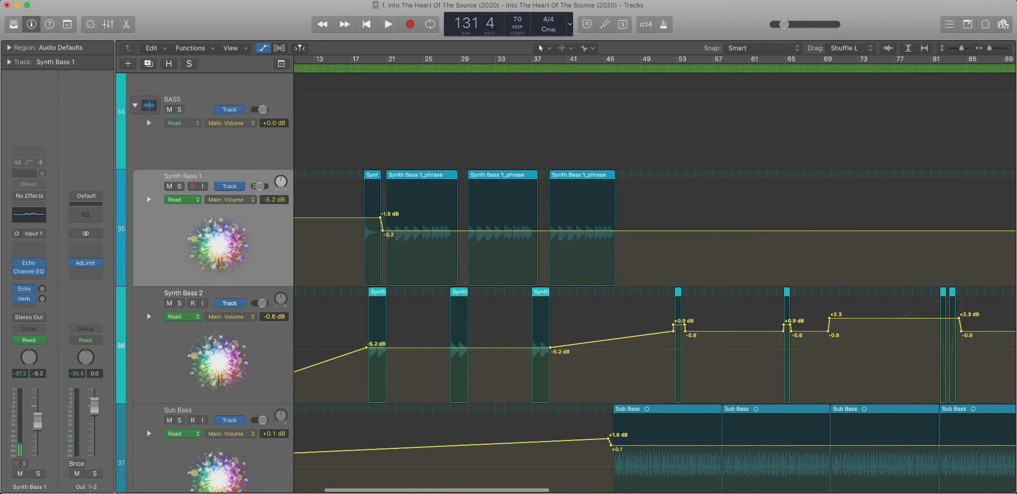
Select the Synth Bass 2 track and delete the volume automation points before its first region.
{"action": "scroll", "coordinate": [655, 281], "scroll_direction": "left", "scroll_amount": 5}
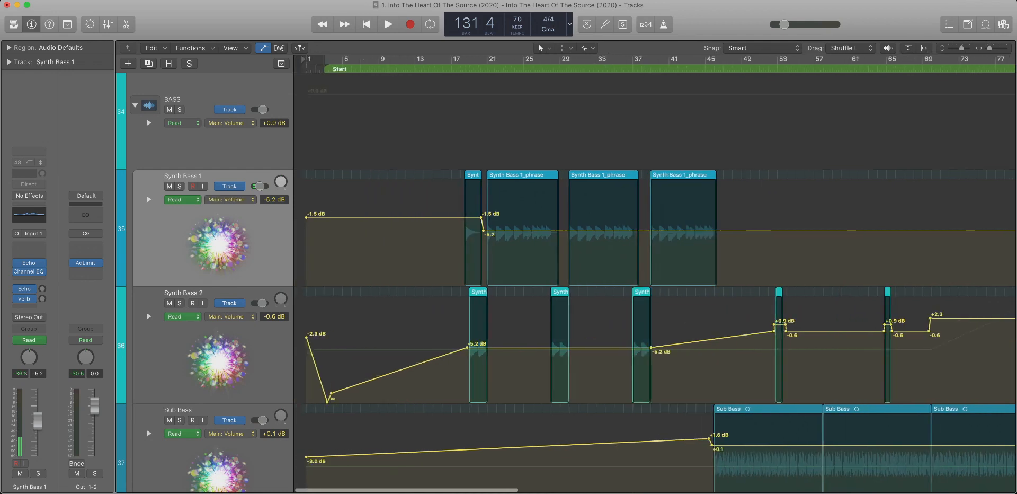
{"action": "scroll", "coordinate": [655, 281], "scroll_direction": "down", "scroll_amount": 3}
{"action": "left_click", "coordinate": [222, 265]}
{"action": "scroll", "coordinate": [655, 280], "scroll_direction": "right", "scroll_amount": 1}
{"action": "scroll", "coordinate": [655, 280], "scroll_direction": "left", "scroll_amount": 1}
{"action": "left_click_drag", "start_coordinate": [380, 265], "coordinate": [295, 265]}
{"action": "key", "text": "Delete"}
{"action": "scroll", "coordinate": [655, 281], "scroll_direction": "right", "scroll_amount": 1}
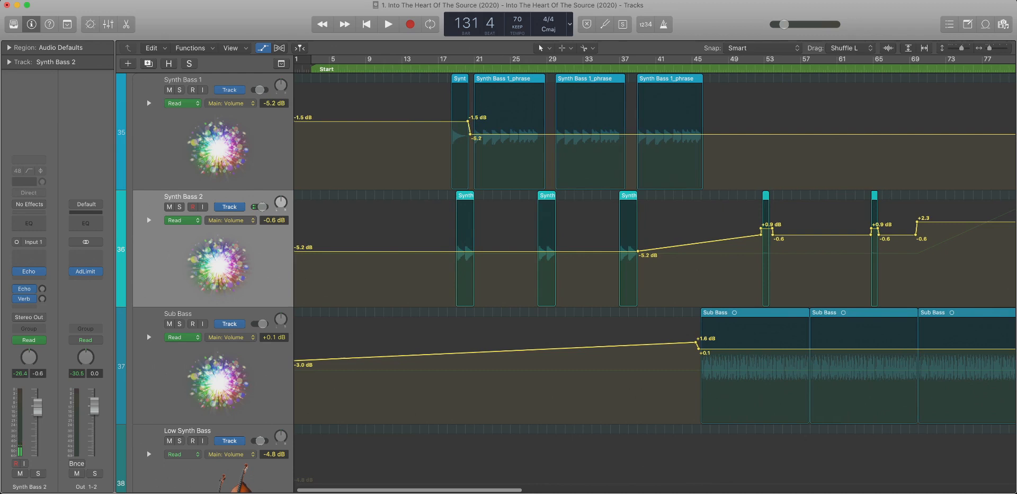
Delete the redundant Synth Bass 2 volume points between about bars 113 and 129 and after its last region.
{"action": "scroll", "coordinate": [655, 280], "scroll_direction": "right", "scroll_amount": 15}
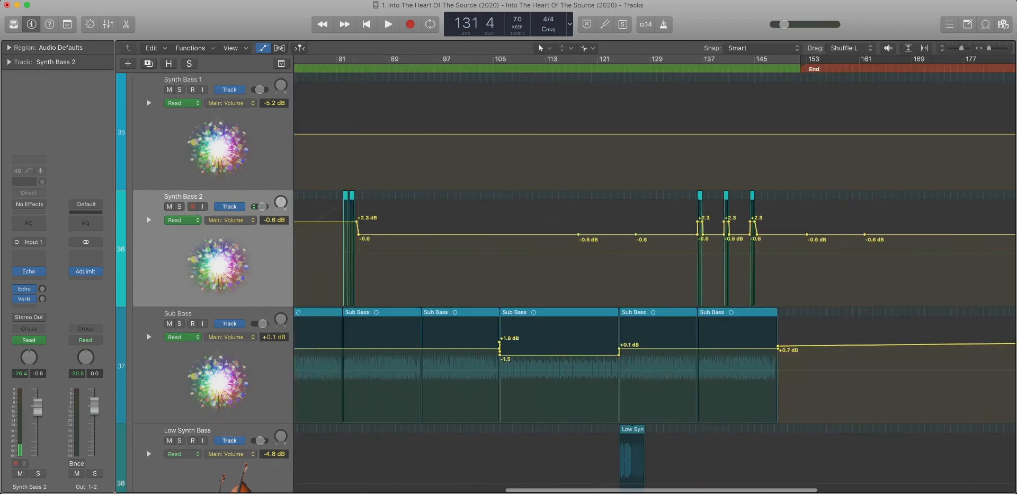
{"action": "scroll", "coordinate": [655, 281], "scroll_direction": "right", "scroll_amount": 1}
{"action": "left_click_drag", "start_coordinate": [553, 254], "coordinate": [656, 255]}
{"action": "key", "text": "Delete"}
{"action": "left_click_drag", "start_coordinate": [775, 200], "coordinate": [922, 306]}
{"action": "key", "text": "Delete"}
Move the Synth Bass 2 volume point that follows the third region to just before the fourth region.
{"action": "scroll", "coordinate": [665, 254], "scroll_direction": "down", "scroll_amount": 5}
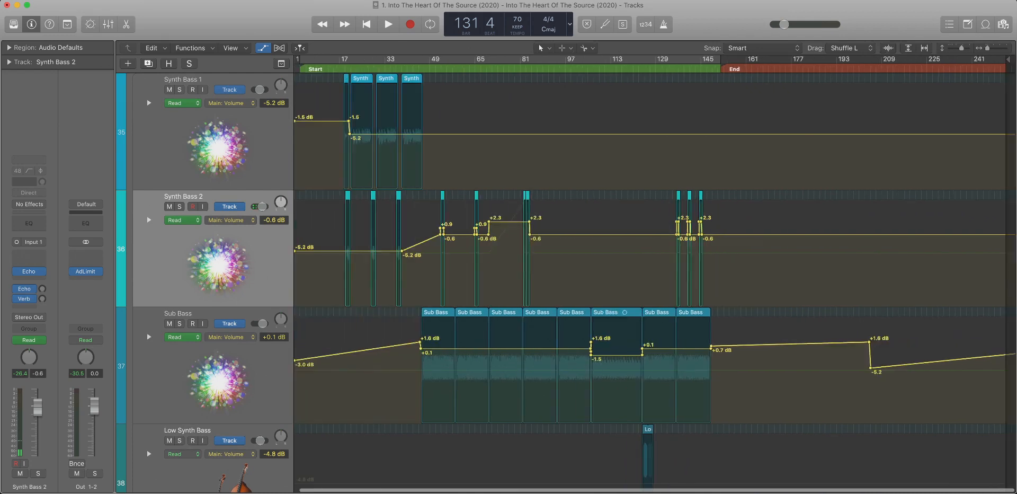
{"action": "scroll", "coordinate": [665, 255], "scroll_direction": "up", "scroll_amount": 8}
{"action": "scroll", "coordinate": [665, 254], "scroll_direction": "left", "scroll_amount": 9}
{"action": "scroll", "coordinate": [665, 255], "scroll_direction": "left", "scroll_amount": 3}
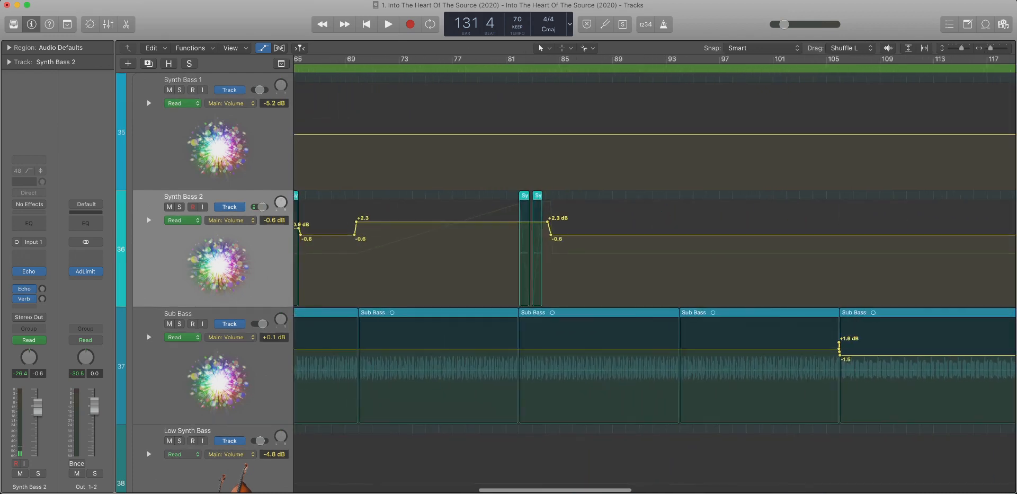
{"action": "scroll", "coordinate": [665, 255], "scroll_direction": "down", "scroll_amount": 5}
{"action": "scroll", "coordinate": [665, 254], "scroll_direction": "left", "scroll_amount": 3}
{"action": "scroll", "coordinate": [665, 254], "scroll_direction": "left", "scroll_amount": 4}
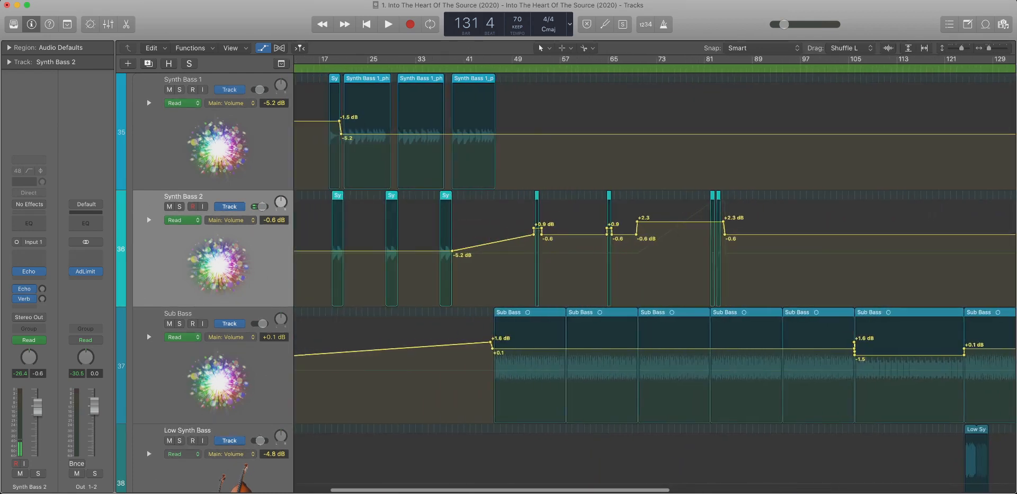
{"action": "scroll", "coordinate": [665, 254], "scroll_direction": "down", "scroll_amount": 3}
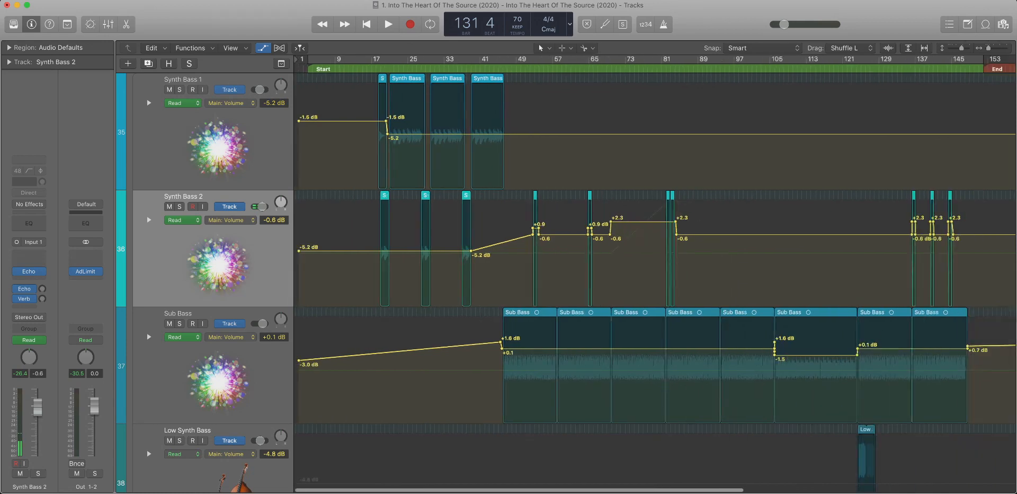
{"action": "scroll", "coordinate": [665, 254], "scroll_direction": "down", "scroll_amount": 3}
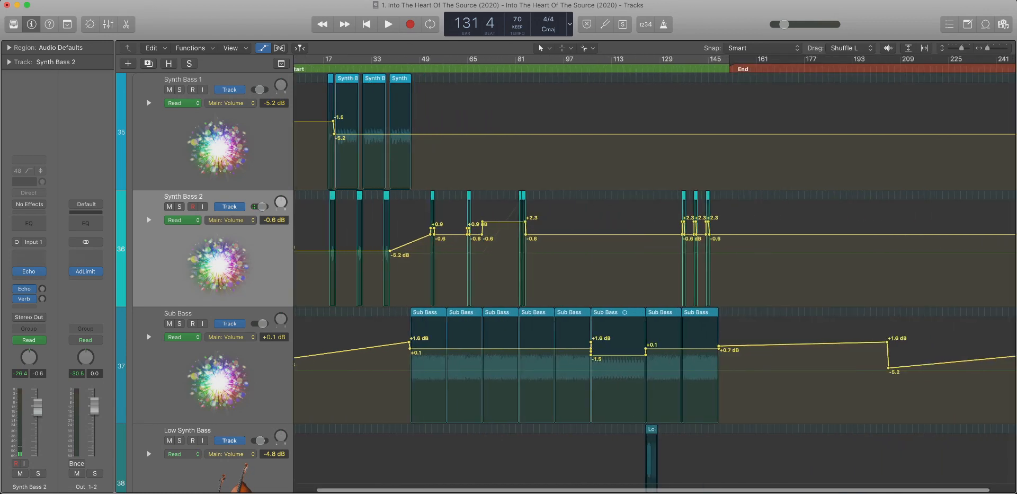
{"action": "scroll", "coordinate": [665, 254], "scroll_direction": "left", "scroll_amount": 2}
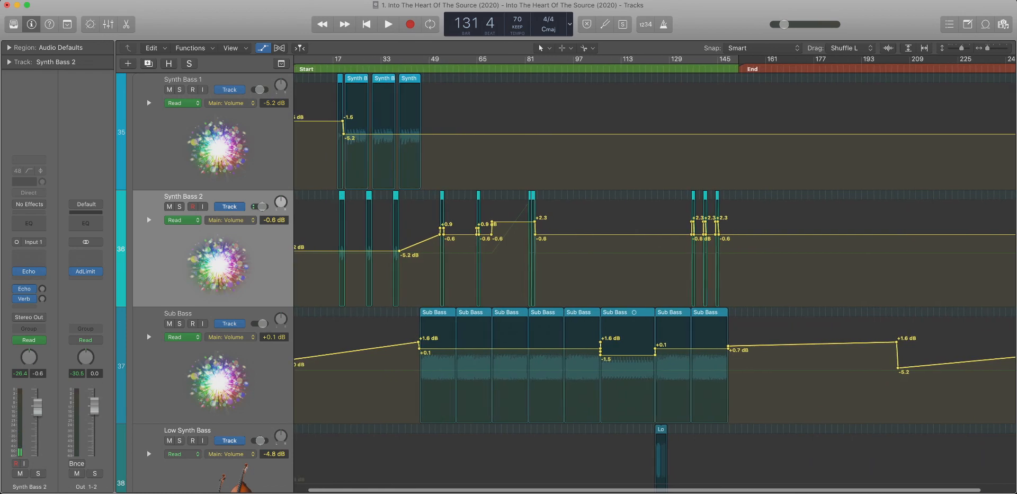
{"action": "left_click_drag", "start_coordinate": [399, 251], "coordinate": [439, 250]}
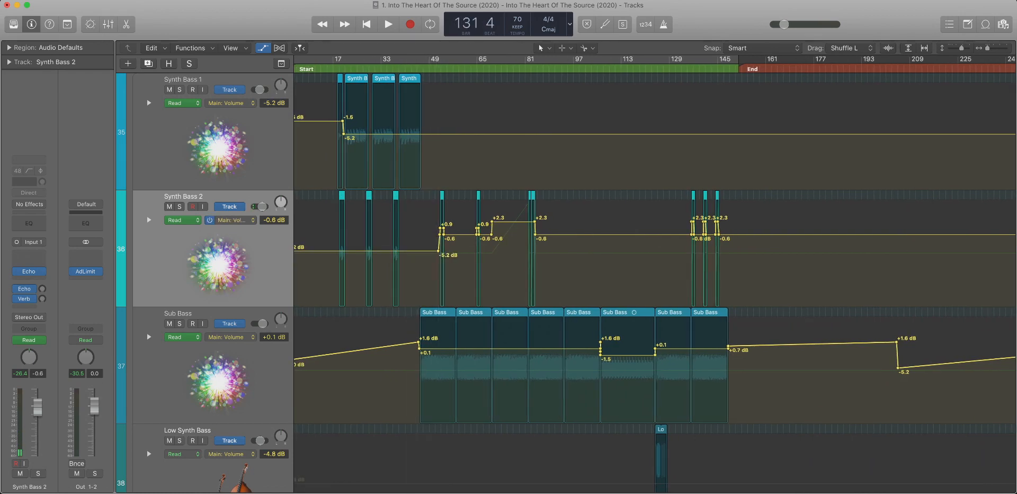
Display the pan automation of the Synth Bass 2 track.
{"action": "left_click", "coordinate": [232, 220]}
{"action": "scroll", "coordinate": [654, 254], "scroll_direction": "down", "scroll_amount": 1}
{"action": "scroll", "coordinate": [655, 254], "scroll_direction": "left", "scroll_amount": 2}
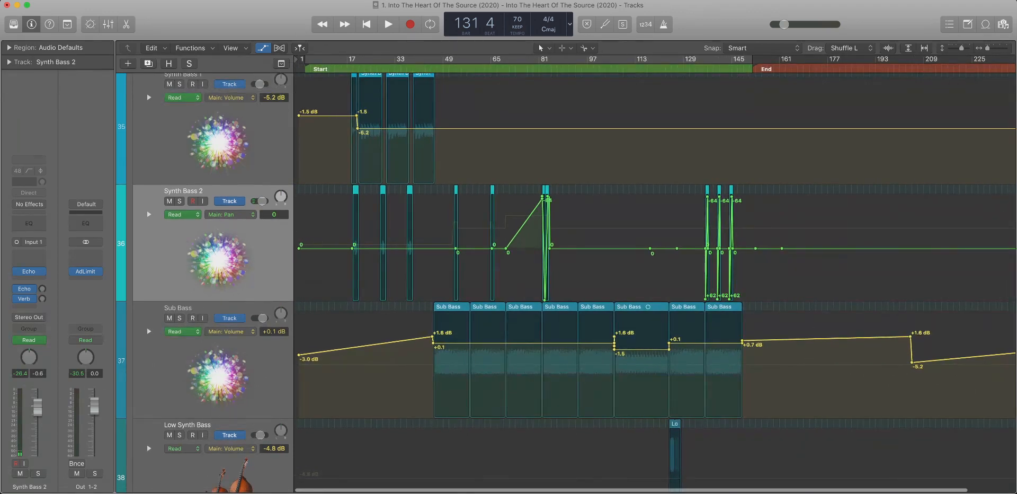
Delete the redundant 0 pan points on the Synth Bass 2 track between bars 17 and 65.
{"action": "left_click_drag", "start_coordinate": [501, 249], "coordinate": [324, 249]}
{"action": "key", "text": "Delete"}
{"action": "scroll", "coordinate": [655, 274], "scroll_direction": "right", "scroll_amount": 2}
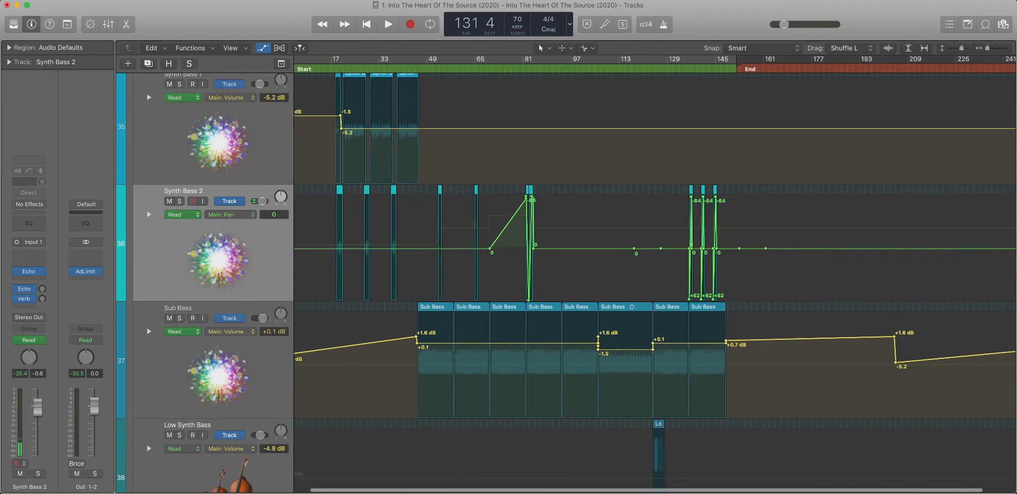
Move the Synth Bass 2 pan point that starts the long ramp to just before bar 82, keeping its value at 0.
{"action": "left_click_drag", "start_coordinate": [490, 248], "coordinate": [518, 248]}
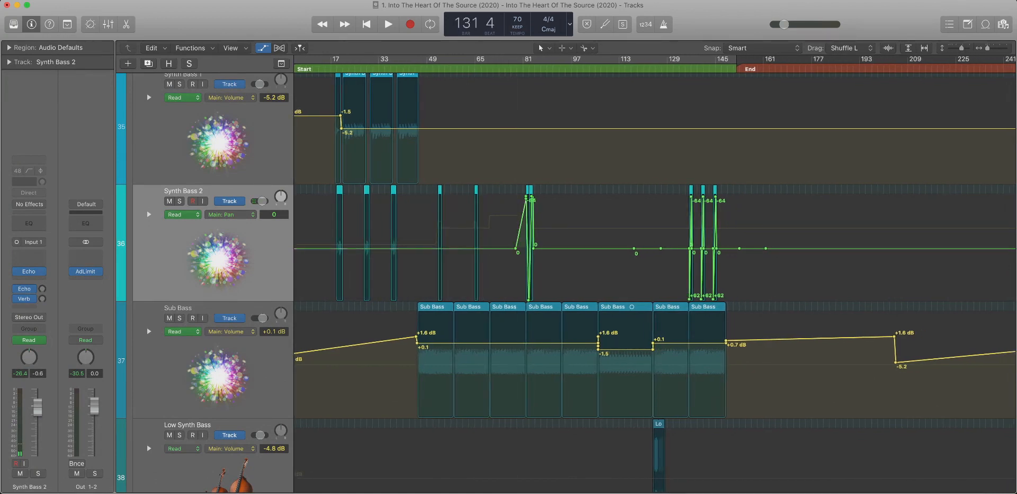
{"action": "key", "text": "z"}
{"action": "scroll", "coordinate": [655, 249], "scroll_direction": "up", "scroll_amount": 3}
{"action": "left_click_drag", "start_coordinate": [676, 198], "coordinate": [782, 339]}
{"action": "scroll", "coordinate": [782, 339], "scroll_direction": "down", "scroll_amount": 3}
{"action": "scroll", "coordinate": [655, 271], "scroll_direction": "left", "scroll_amount": 10}
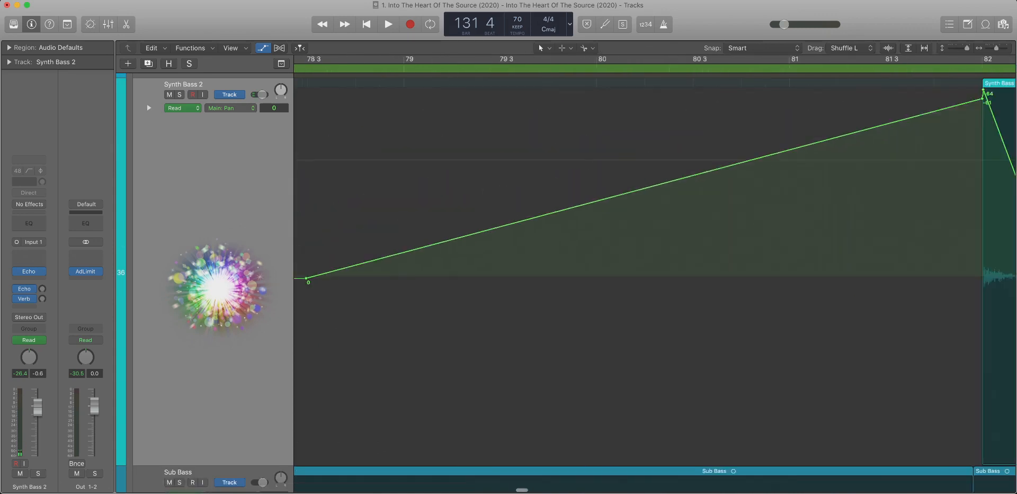
{"action": "left_click_drag", "start_coordinate": [420, 278], "coordinate": [1000, 263]}
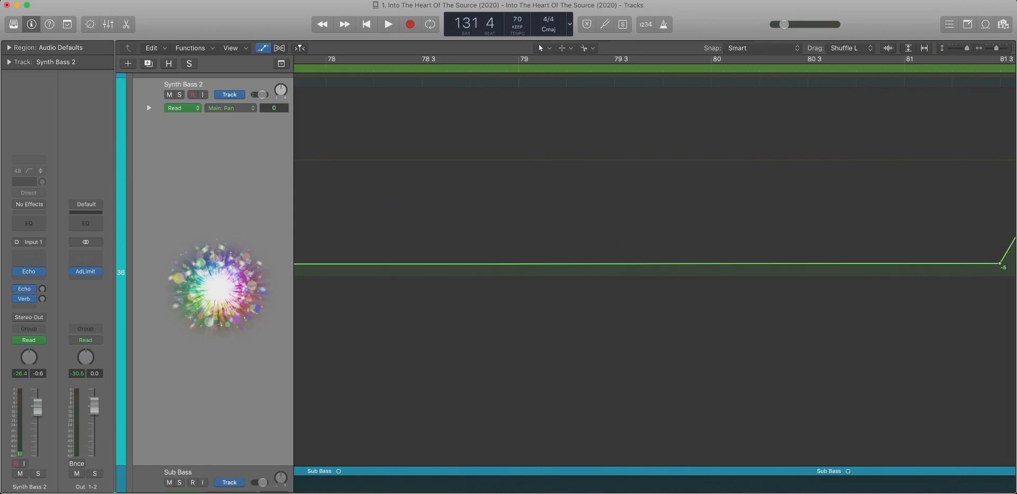
{"action": "scroll", "coordinate": [655, 271], "scroll_direction": "right", "scroll_amount": 10}
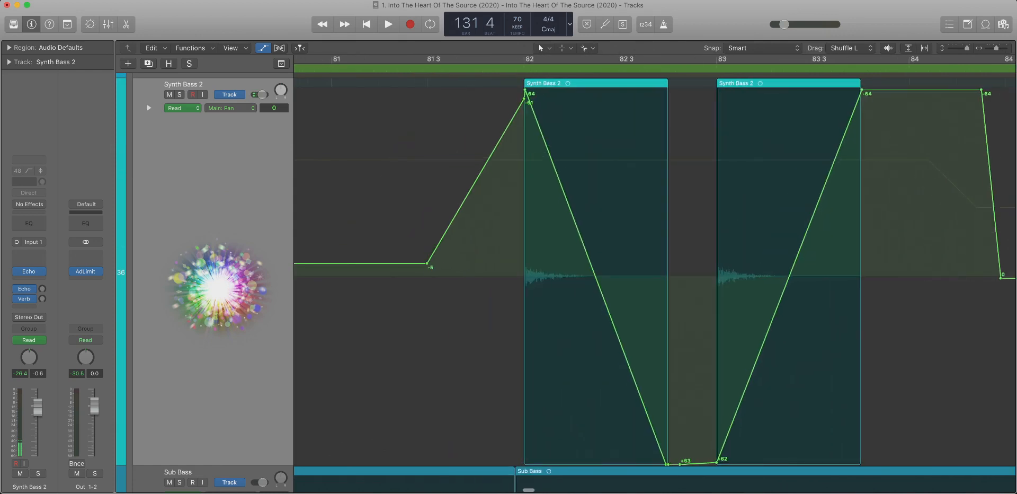
{"action": "left_click_drag", "start_coordinate": [427, 262], "coordinate": [510, 279]}
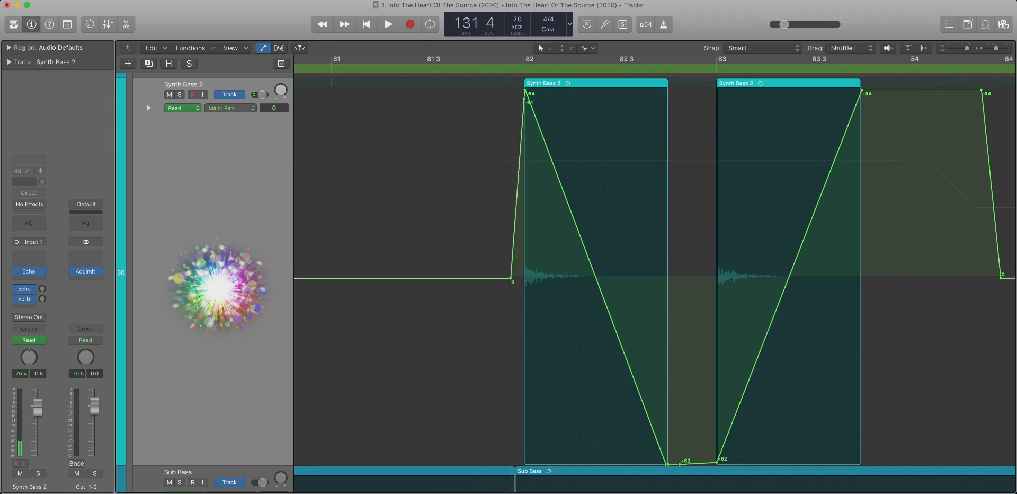
Align the 0 pan point with the start of the bar 82 region so that the pan jumps vertically there.
{"action": "key", "text": "super+Right"}
{"action": "key", "text": "super+Right"}
{"action": "key", "text": "super+Right"}
{"action": "scroll", "coordinate": [655, 272], "scroll_direction": "right", "scroll_amount": 4}
{"action": "scroll", "coordinate": [696, 285], "scroll_direction": "right", "scroll_amount": 2}
{"action": "left_click_drag", "start_coordinate": [696, 285], "coordinate": [571, 90]}
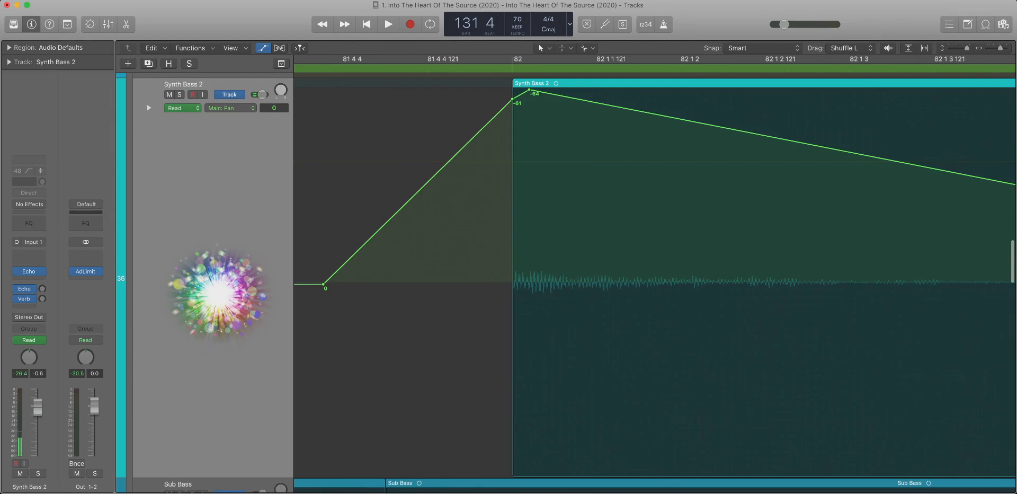
{"action": "key", "text": "super+Left"}
{"action": "left_click_drag", "start_coordinate": [316, 285], "coordinate": [451, 284]}
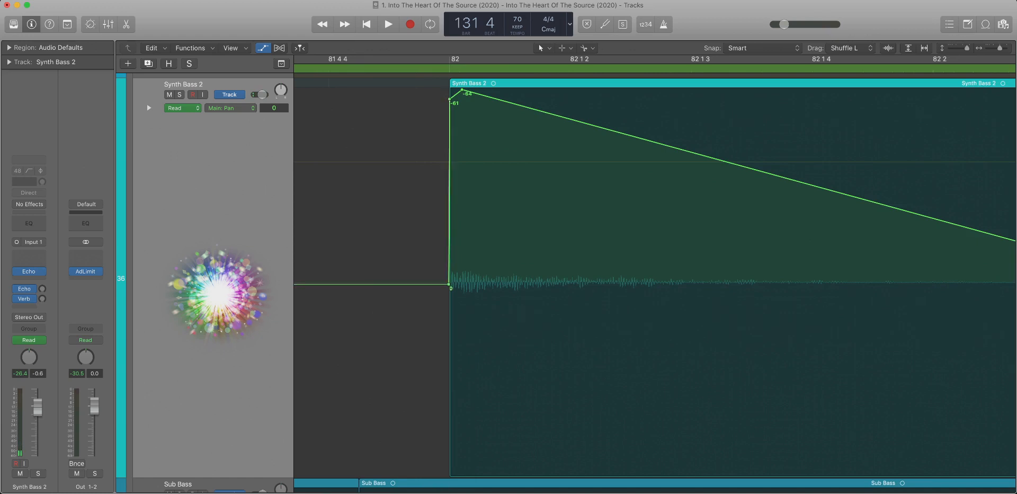
Move the +63 pan point between the two regions to the start of the bar 83 region.
{"action": "key", "text": "super+Left"}
{"action": "key", "text": "super+Left"}
{"action": "key", "text": "super+Left"}
{"action": "key", "text": "super+Left"}
{"action": "key", "text": "super+Left"}
{"action": "key", "text": "super+Left"}
{"action": "key", "text": "super+Left"}
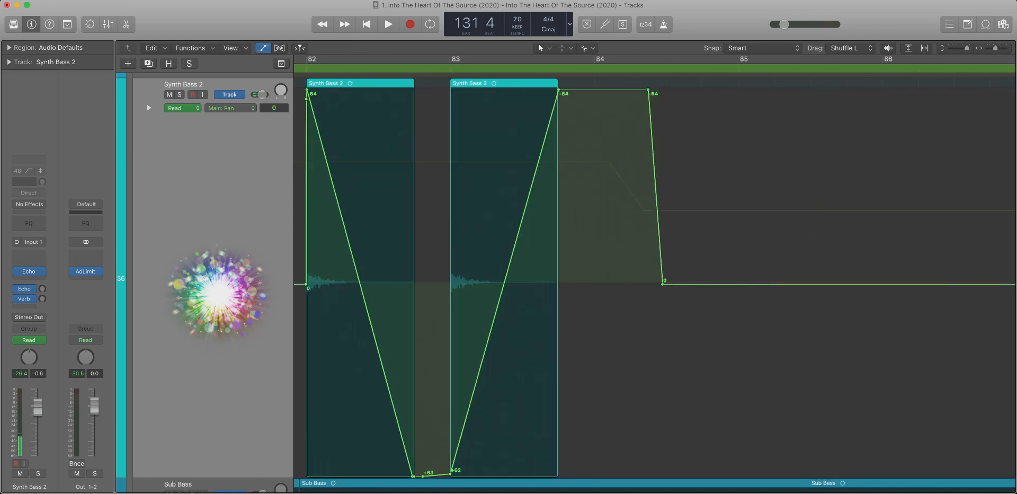
{"action": "key", "text": "super+Right"}
{"action": "key", "text": "super+Right"}
{"action": "key", "text": "super+Right"}
{"action": "left_click_drag", "start_coordinate": [507, 477], "coordinate": [568, 476]}
Replace the sloped pan return after bar 84 with a vertical drop to 0 at the last -64 point.
{"action": "scroll", "coordinate": [576, 476], "scroll_direction": "down", "scroll_amount": 1}
{"action": "scroll", "coordinate": [568, 476], "scroll_direction": "right", "scroll_amount": 5}
{"action": "scroll", "coordinate": [568, 476], "scroll_direction": "right", "scroll_amount": 4}
{"action": "scroll", "coordinate": [568, 476], "scroll_direction": "down", "scroll_amount": 5}
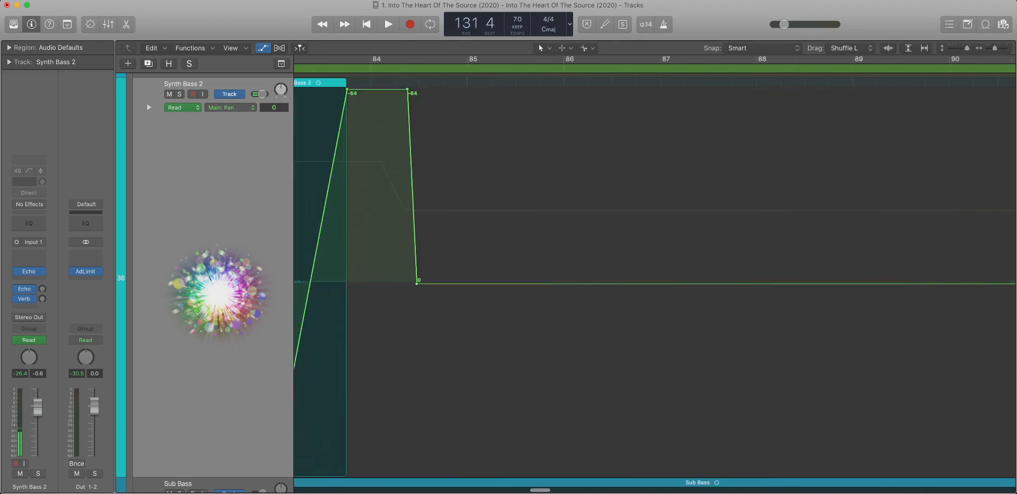
{"action": "left_click", "coordinate": [417, 283]}
{"action": "scroll", "coordinate": [417, 283], "scroll_direction": "down", "scroll_amount": 10}
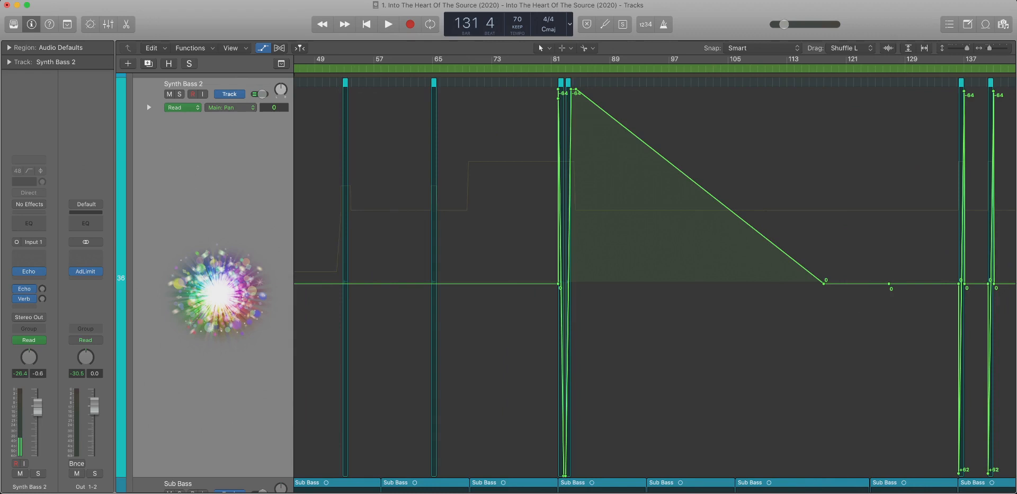
{"action": "left_click", "coordinate": [576, 284]}
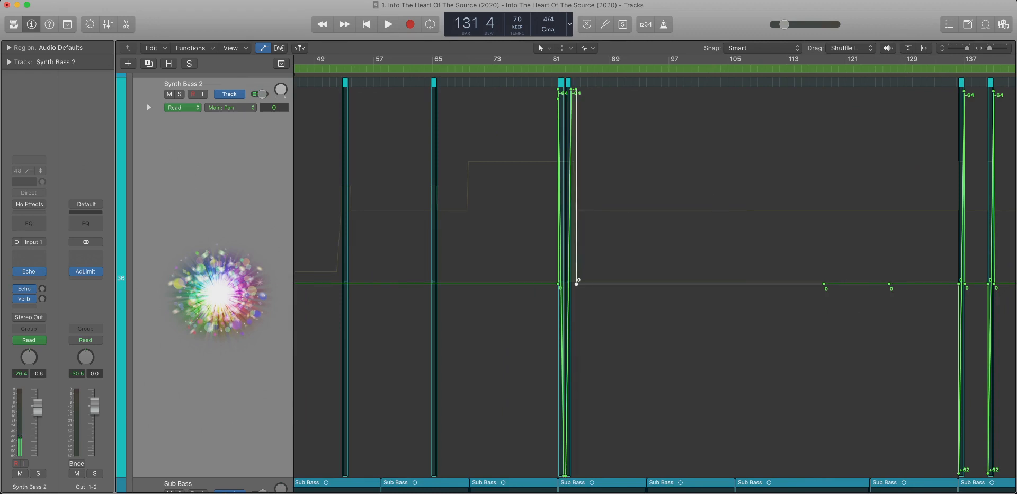
Delete the surplus 0 pan points around bars 117 and 126 and the trailing -64 point near bar 84.
{"action": "left_click_drag", "start_coordinate": [796, 286], "coordinate": [900, 286]}
{"action": "key", "text": "Delete"}
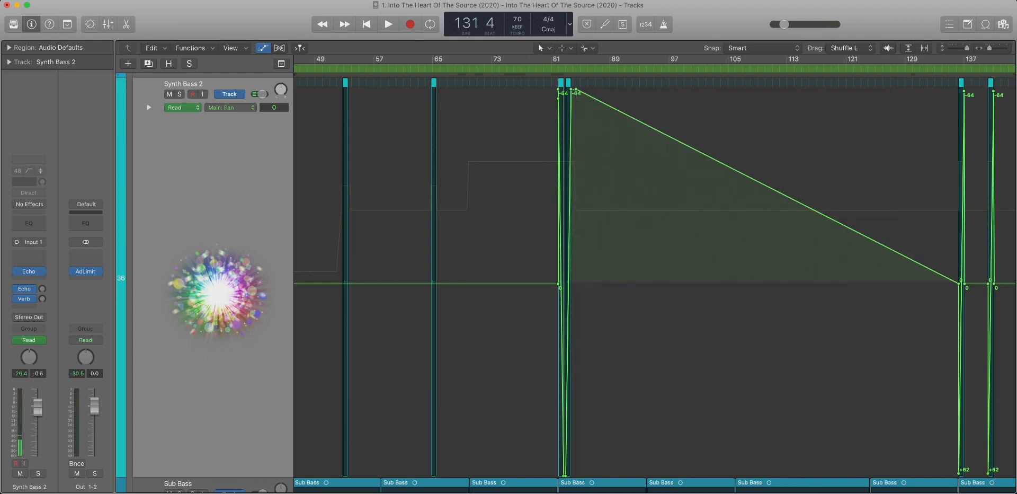
{"action": "left_click", "coordinate": [576, 89]}
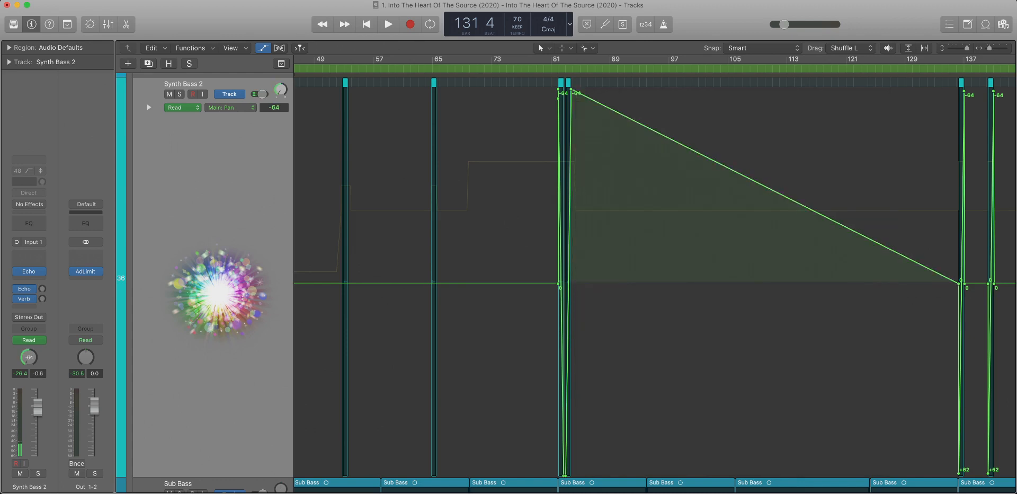
Add a pan point just after bar 84 on Synth Bass 2 and bring it down to 0.
{"action": "key", "text": "super+Right"}
{"action": "key", "text": "super+Right"}
{"action": "key", "text": "super+Right"}
{"action": "scroll", "coordinate": [654, 280], "scroll_direction": "left", "scroll_amount": 14}
{"action": "left_click", "coordinate": [484, 89]}
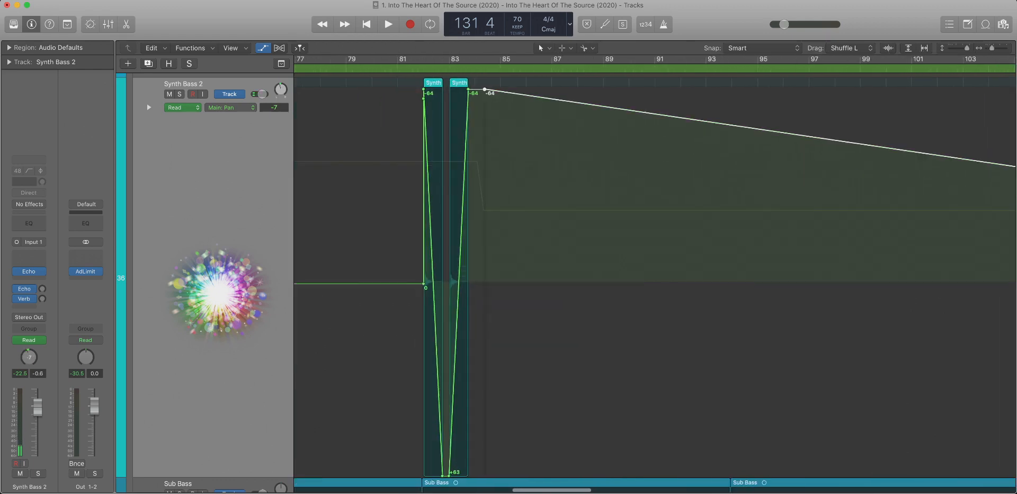
{"action": "left_click_drag", "start_coordinate": [484, 89], "coordinate": [485, 284]}
Examine the pan automation around the three Synth Bass 2 regions between bars 136 and 145.
{"action": "key", "text": "super+Left"}
{"action": "key", "text": "super+Left"}
{"action": "scroll", "coordinate": [655, 284], "scroll_direction": "right", "scroll_amount": 12}
{"action": "scroll", "coordinate": [655, 283], "scroll_direction": "left", "scroll_amount": 3}
{"action": "left_click_drag", "start_coordinate": [499, 251], "coordinate": [555, 325]}
{"action": "scroll", "coordinate": [555, 325], "scroll_direction": "right", "scroll_amount": 3}
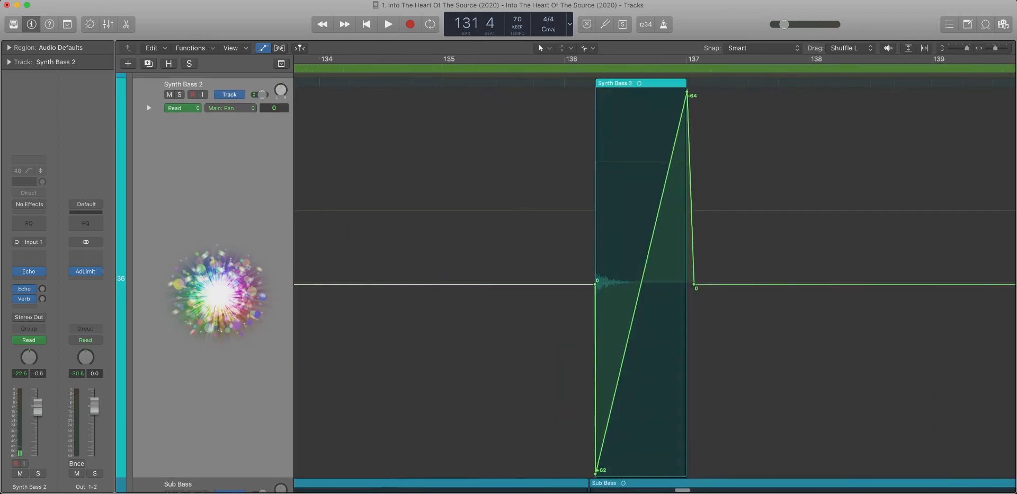
{"action": "key", "text": "super+Left"}
{"action": "key", "text": "super+Left"}
{"action": "key", "text": "super+Left"}
{"action": "key", "text": "super+Left"}
{"action": "key", "text": "super+Up"}
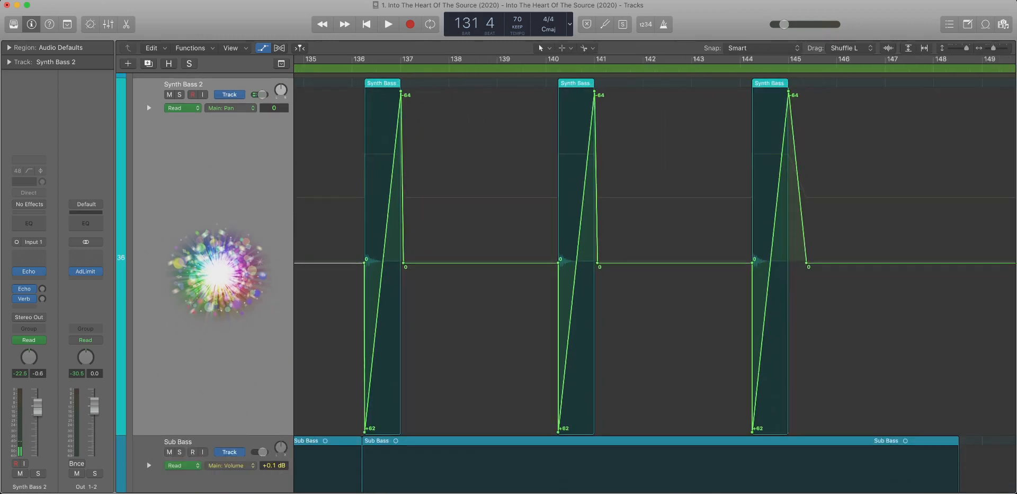
{"action": "key", "text": "super+Left"}
{"action": "key", "text": "super+Left"}
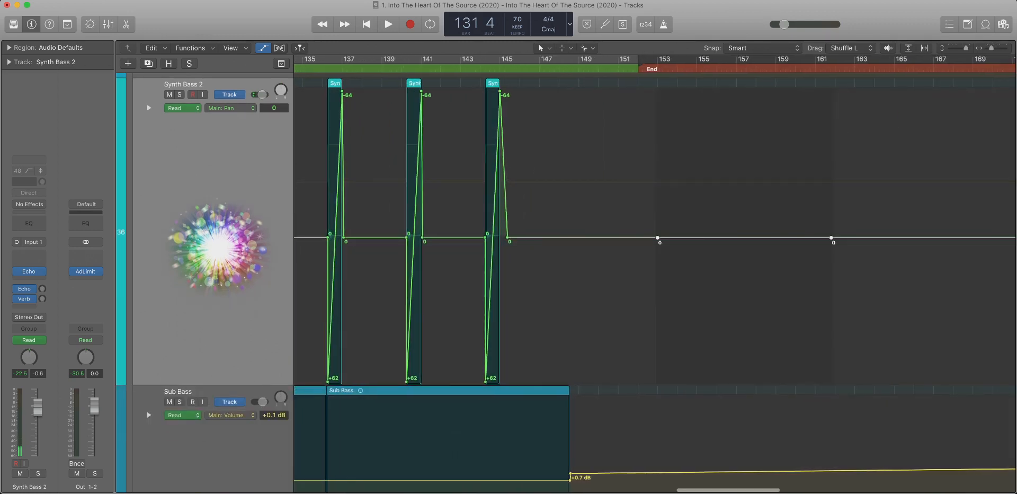
Delete the two leftover 0 pan points on Synth Bass 2 beyond the End marker.
{"action": "scroll", "coordinate": [655, 284], "scroll_direction": "left", "scroll_amount": 10}
{"action": "scroll", "coordinate": [655, 284], "scroll_direction": "left", "scroll_amount": 15}
{"action": "key", "text": "super+Left"}
{"action": "key", "text": "super+Left"}
{"action": "key", "text": "super+Left"}
{"action": "scroll", "coordinate": [655, 283], "scroll_direction": "right", "scroll_amount": 20}
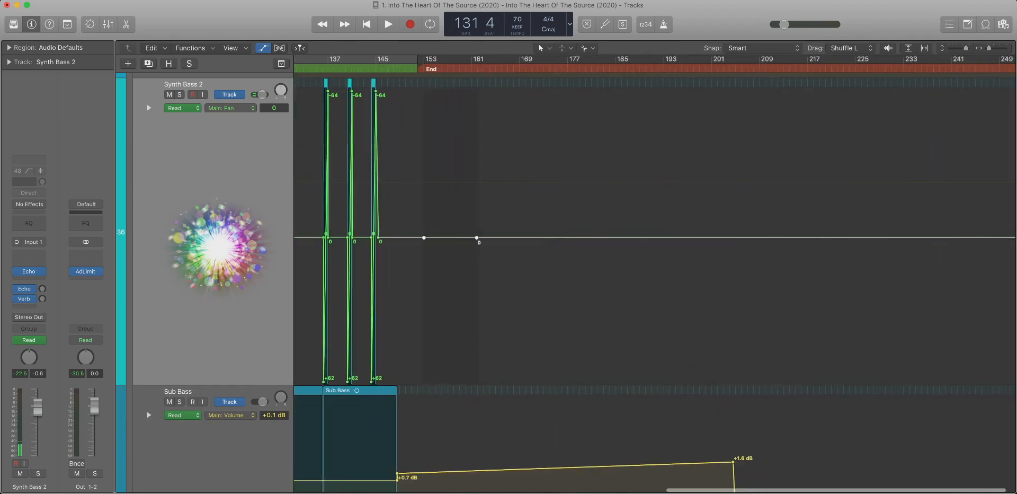
{"action": "left_click_drag", "start_coordinate": [470, 284], "coordinate": [410, 283]}
{"action": "key", "text": "Delete"}
{"action": "key", "text": "super+Left"}
{"action": "key", "text": "super+Left"}
{"action": "key", "text": "super+Left"}
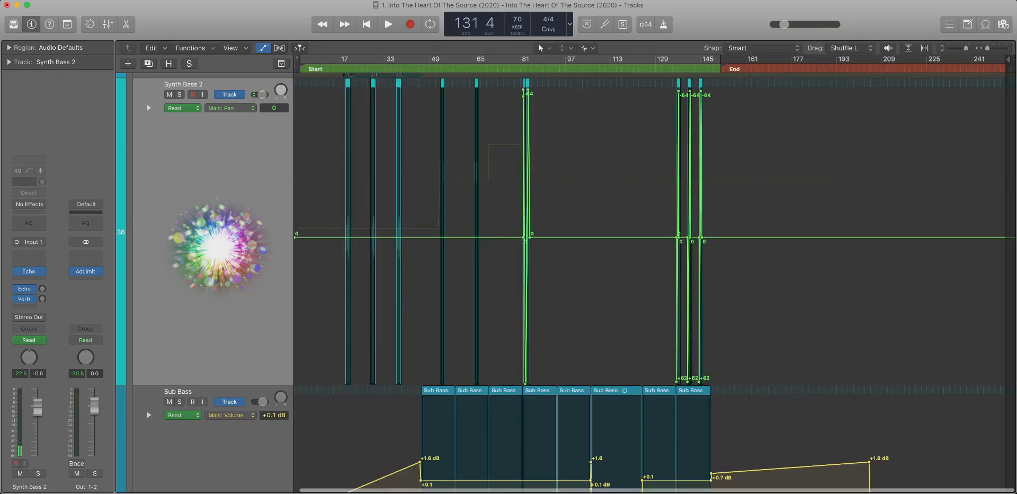
Remove the low opening point from the Sub Bass volume automation so that the track starts at +1.6 dB.
{"action": "left_click", "coordinate": [232, 121]}
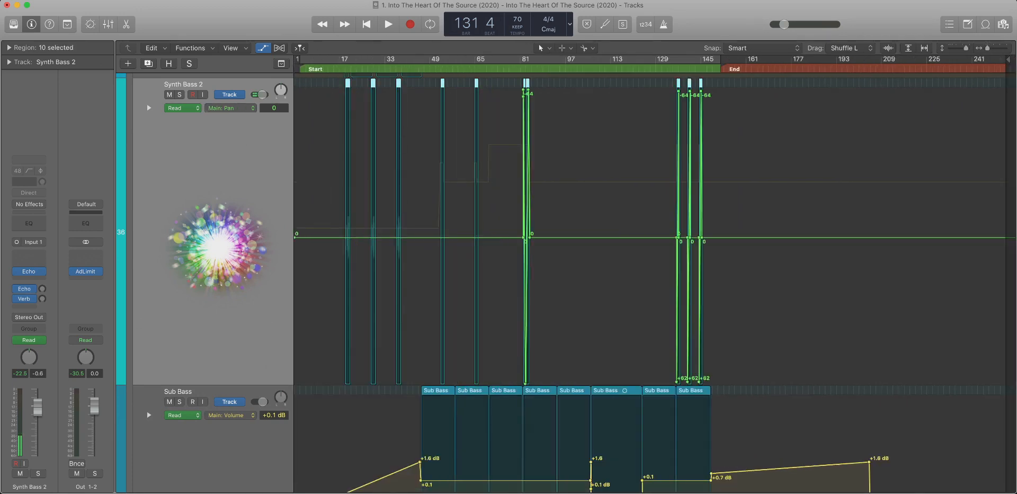
{"action": "scroll", "coordinate": [655, 283], "scroll_direction": "down", "scroll_amount": 5}
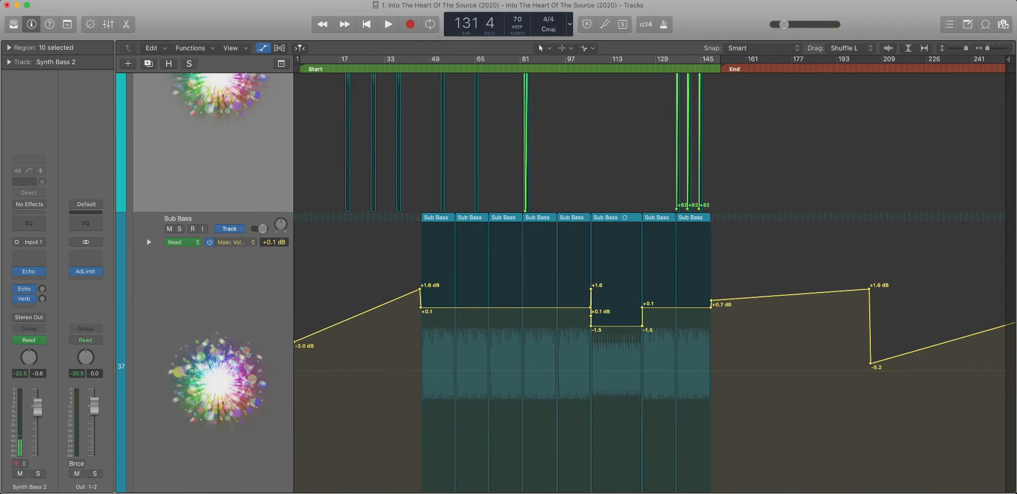
{"action": "scroll", "coordinate": [655, 274], "scroll_direction": "left", "scroll_amount": 1}
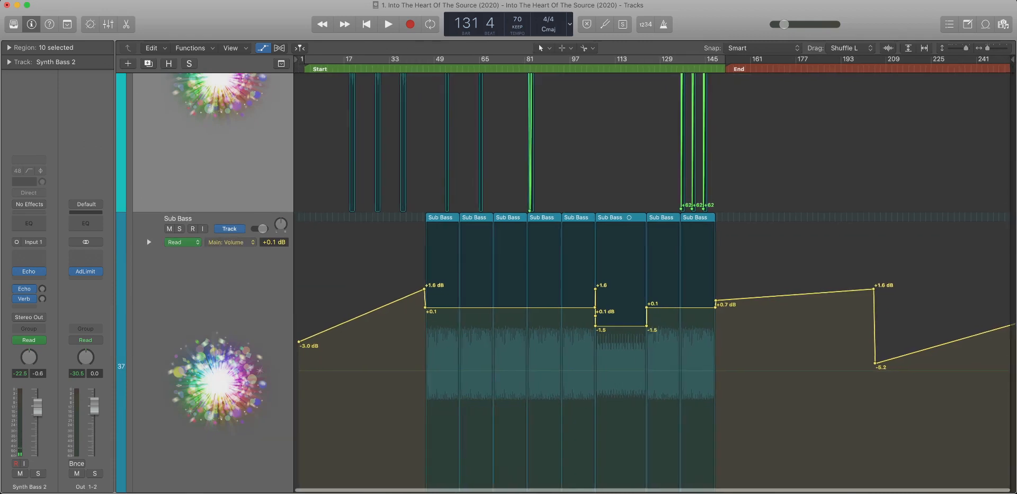
{"action": "double_click", "coordinate": [299, 342]}
{"action": "scroll", "coordinate": [655, 274], "scroll_direction": "right", "scroll_amount": 1}
{"action": "scroll", "coordinate": [655, 274], "scroll_direction": "left", "scroll_amount": 1}
{"action": "scroll", "coordinate": [655, 274], "scroll_direction": "right", "scroll_amount": 2}
{"action": "scroll", "coordinate": [655, 274], "scroll_direction": "left", "scroll_amount": 1}
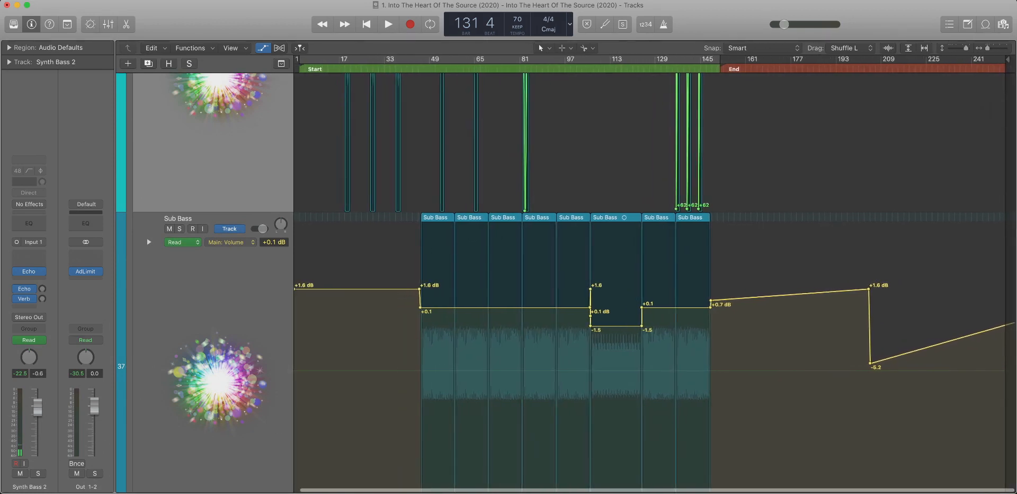
{"action": "scroll", "coordinate": [655, 274], "scroll_direction": "left", "scroll_amount": 1}
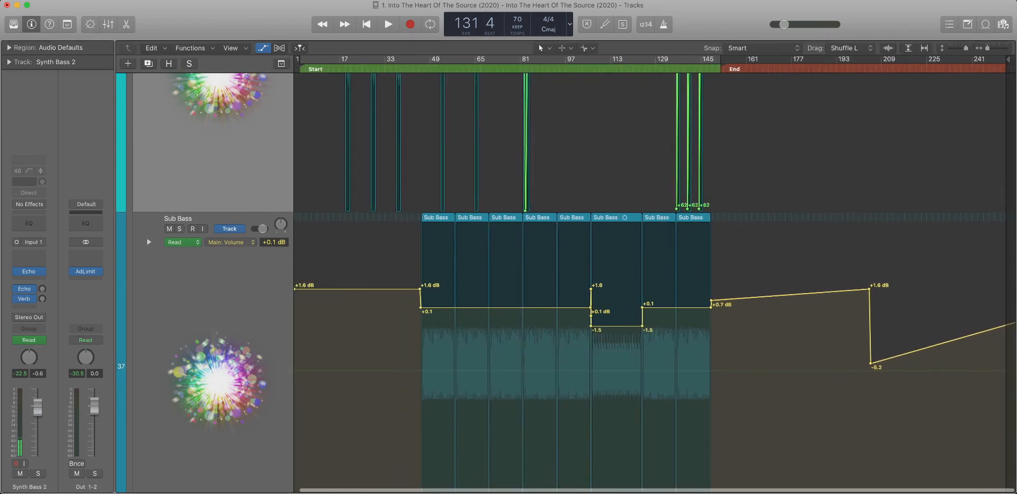
Delete the Sub Bass volume points beyond the End marker so that the level stays flat after the last region.
{"action": "key", "text": "super+z"}
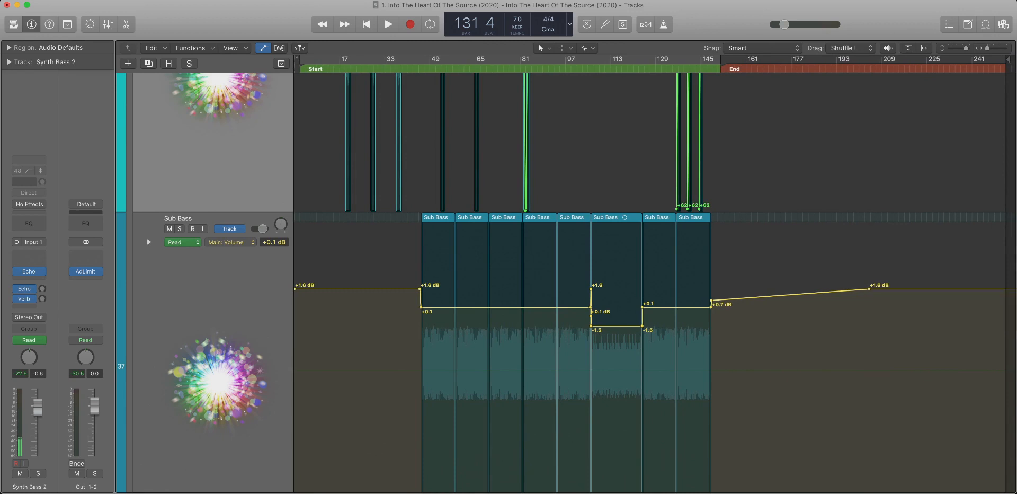
{"action": "scroll", "coordinate": [655, 274], "scroll_direction": "right", "scroll_amount": 2}
{"action": "scroll", "coordinate": [655, 274], "scroll_direction": "left", "scroll_amount": 2}
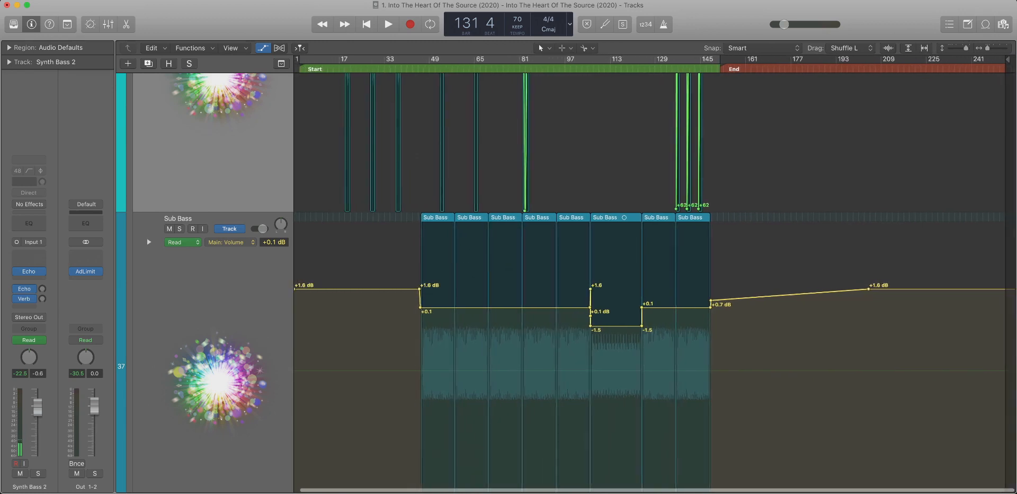
{"action": "scroll", "coordinate": [655, 274], "scroll_direction": "right", "scroll_amount": 5}
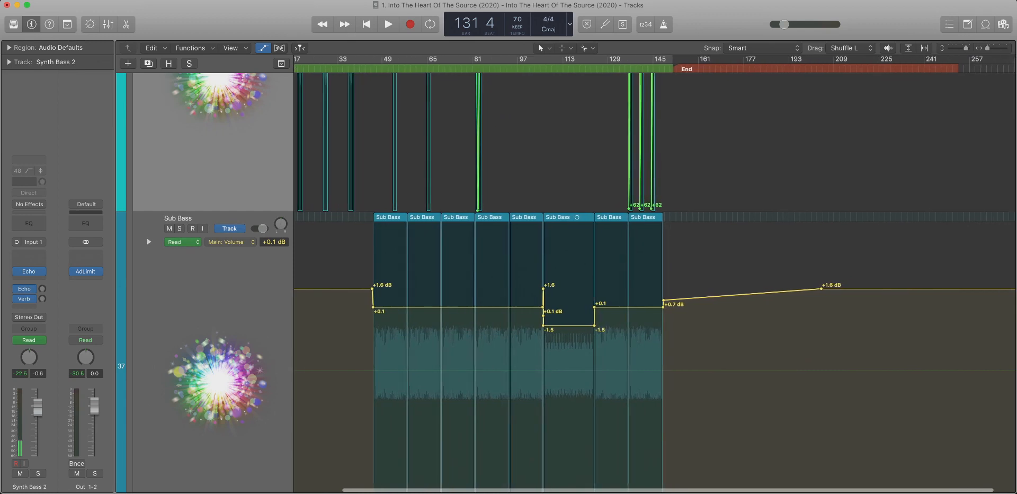
{"action": "scroll", "coordinate": [655, 274], "scroll_direction": "right", "scroll_amount": 6}
{"action": "left_click_drag", "start_coordinate": [896, 318], "coordinate": [524, 318]}
{"action": "key", "text": "Delete"}
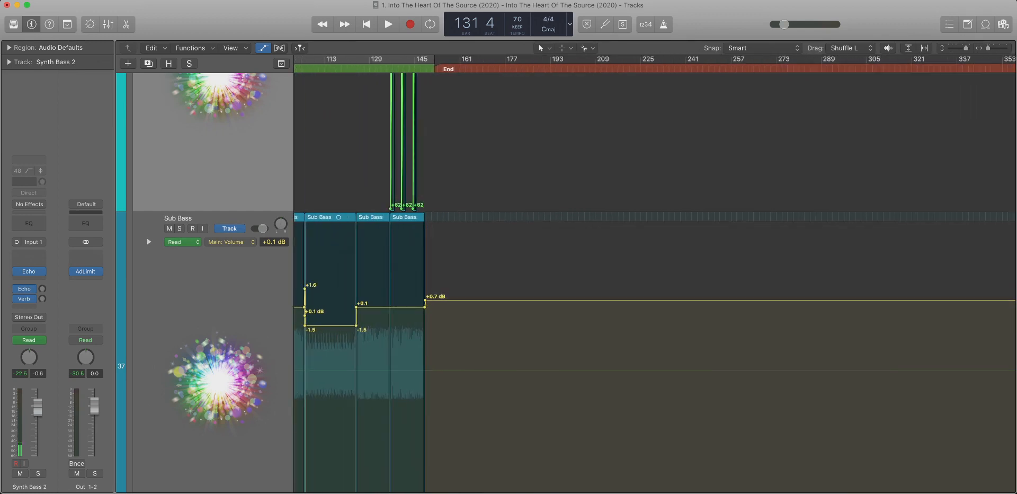
{"action": "scroll", "coordinate": [655, 274], "scroll_direction": "right", "scroll_amount": 2}
{"action": "scroll", "coordinate": [655, 274], "scroll_direction": "left", "scroll_amount": 1}
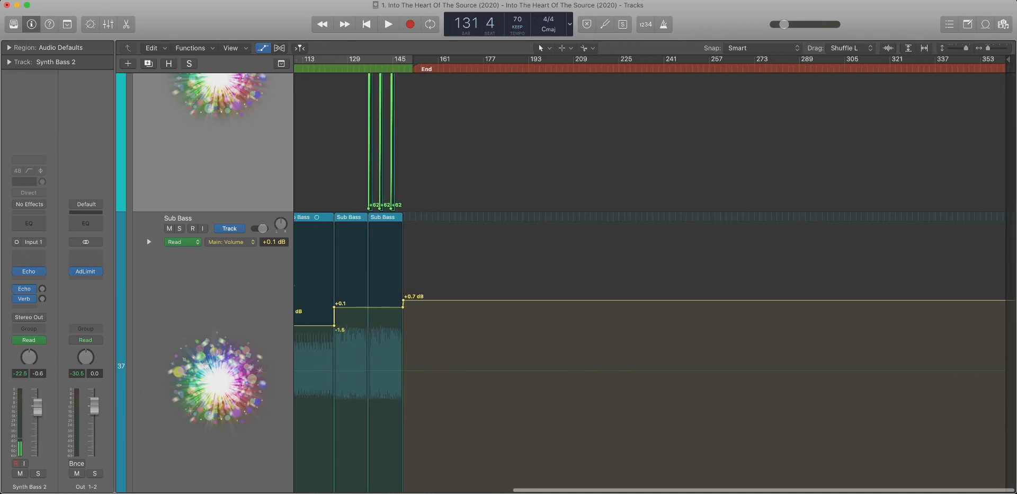
{"action": "scroll", "coordinate": [655, 274], "scroll_direction": "left", "scroll_amount": 12}
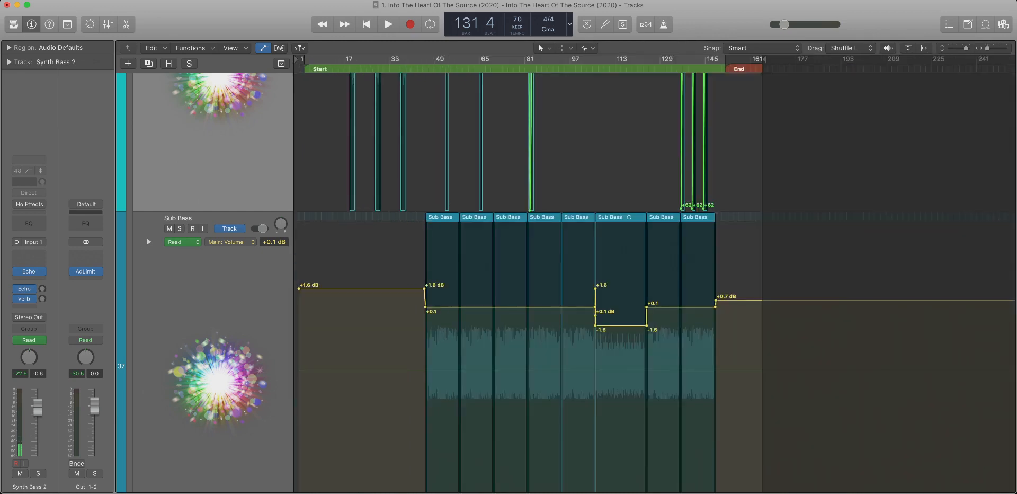
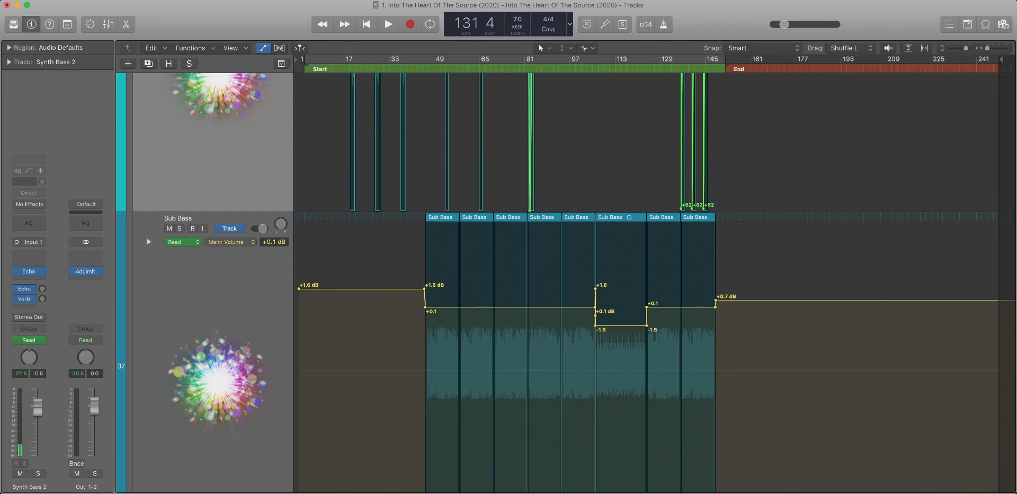
Set the volume after the last Sub Bass region to +0.1 dB and delete the redundant points there and at the first region's start.
{"action": "left_click_drag", "start_coordinate": [716, 301], "coordinate": [716, 307]}
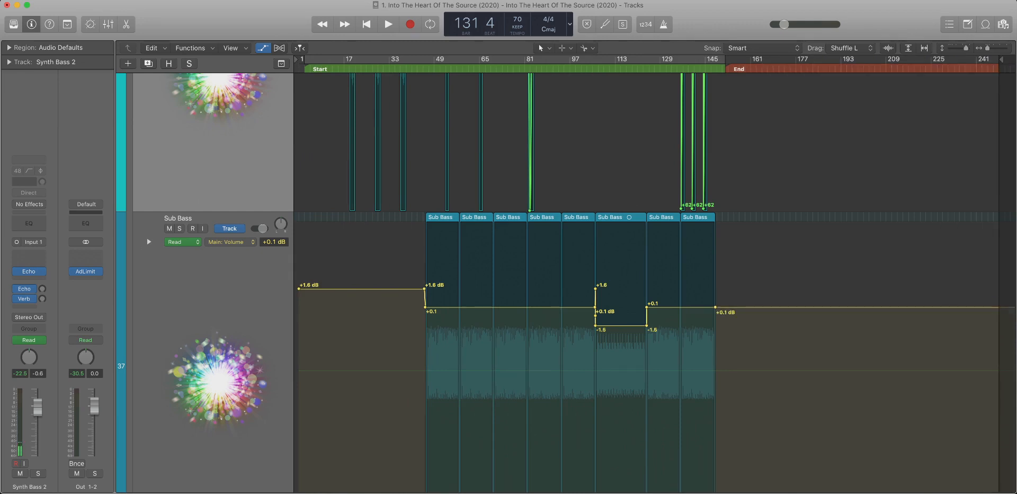
{"action": "scroll", "coordinate": [716, 306], "scroll_direction": "down", "scroll_amount": 1}
{"action": "left_click", "coordinate": [715, 305]}
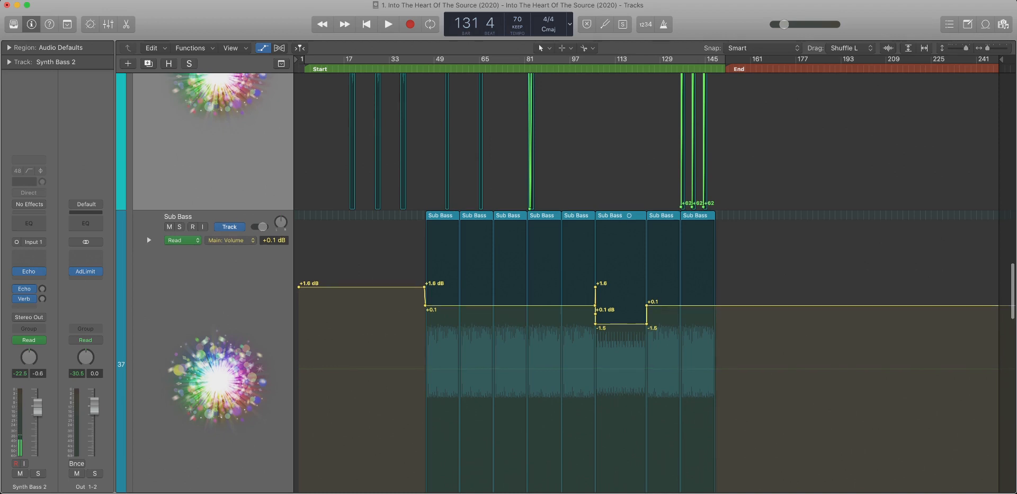
{"action": "left_click", "coordinate": [425, 287]}
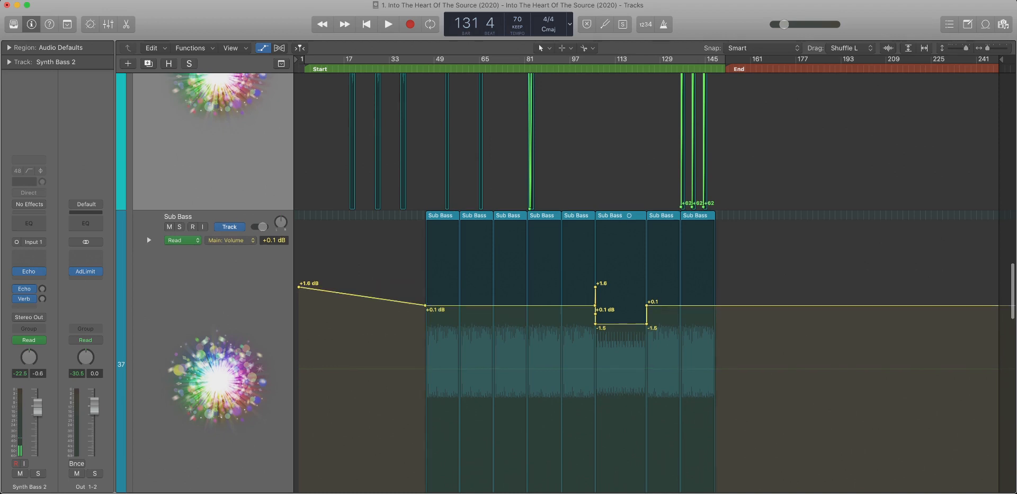
Set the opening Sub Bass volume to +0.1 dB and delete the redundant points at the first region's start and the +1.6 dB spike before bar 106.
{"action": "left_click", "coordinate": [298, 287]}
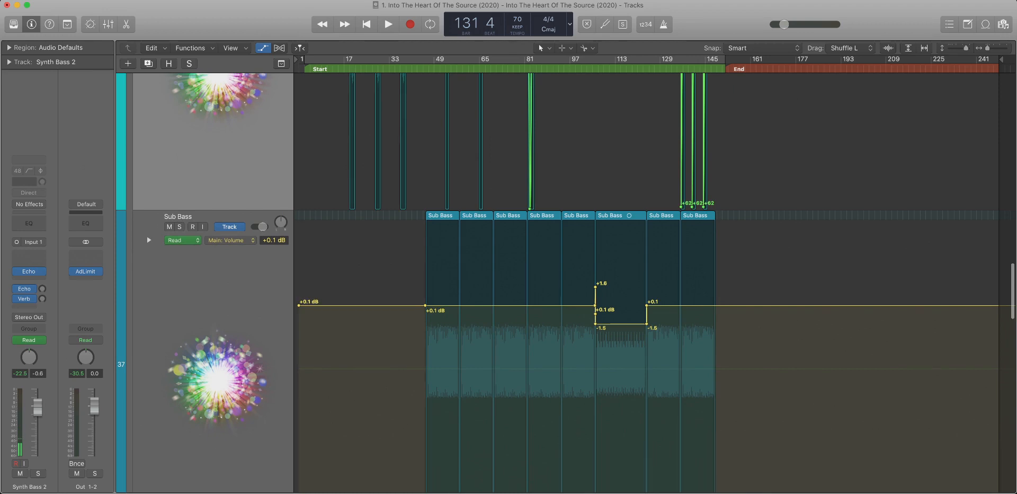
{"action": "left_click", "coordinate": [425, 306]}
{"action": "left_click_drag", "start_coordinate": [563, 280], "coordinate": [722, 347]}
{"action": "key", "text": "super+Right"}
{"action": "key", "text": "super+Right"}
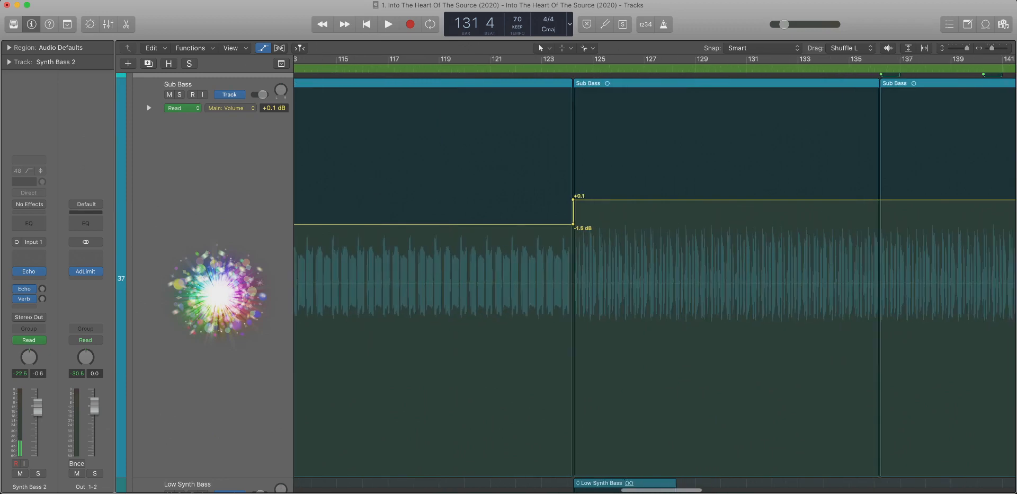
{"action": "scroll", "coordinate": [518, 183], "scroll_direction": "left", "scroll_amount": 8}
{"action": "left_click_drag", "start_coordinate": [518, 181], "coordinate": [573, 285]}
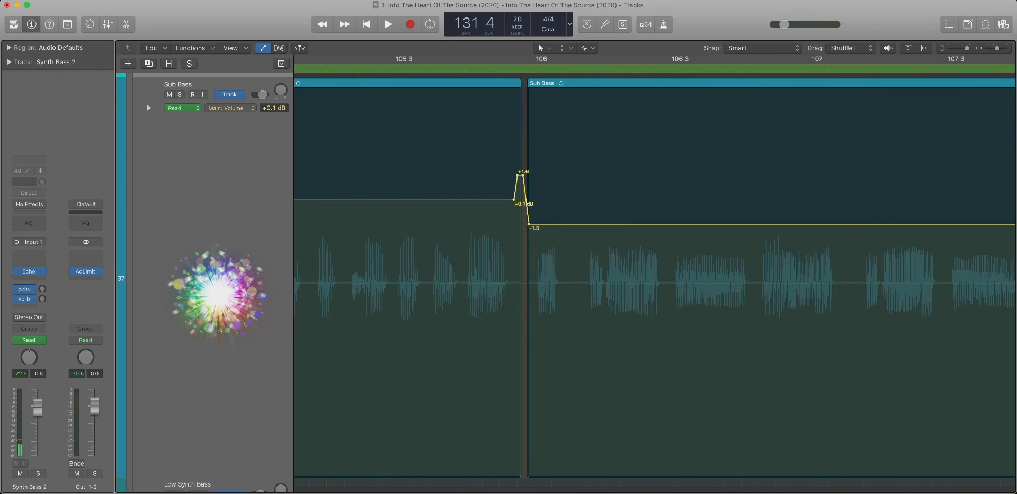
{"action": "left_click", "coordinate": [517, 176]}
{"action": "left_click", "coordinate": [523, 175]}
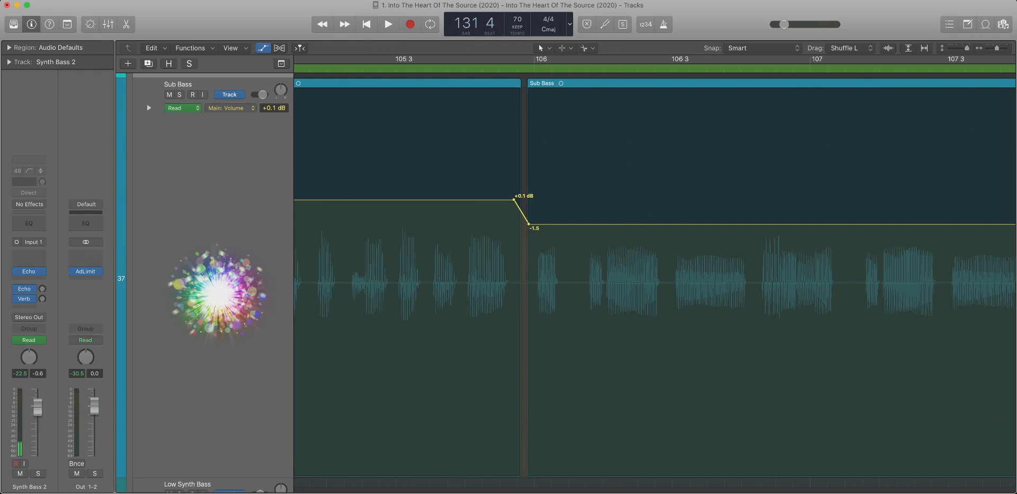
Check the Sub Bass volume automation from the drop near bar 106 through the rise near bar 124 and across the whole song.
{"action": "scroll", "coordinate": [655, 274], "scroll_direction": "right", "scroll_amount": 15}
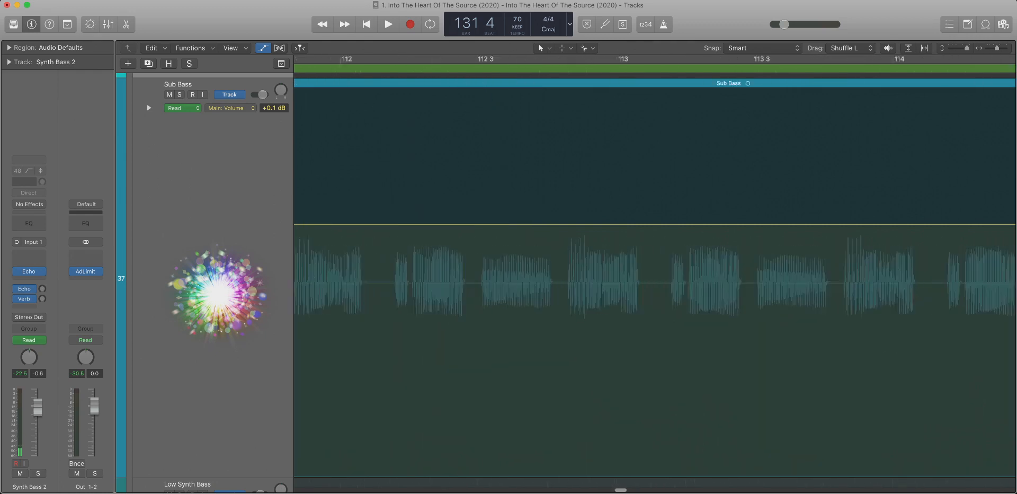
{"action": "scroll", "coordinate": [654, 274], "scroll_direction": "right", "scroll_amount": 20}
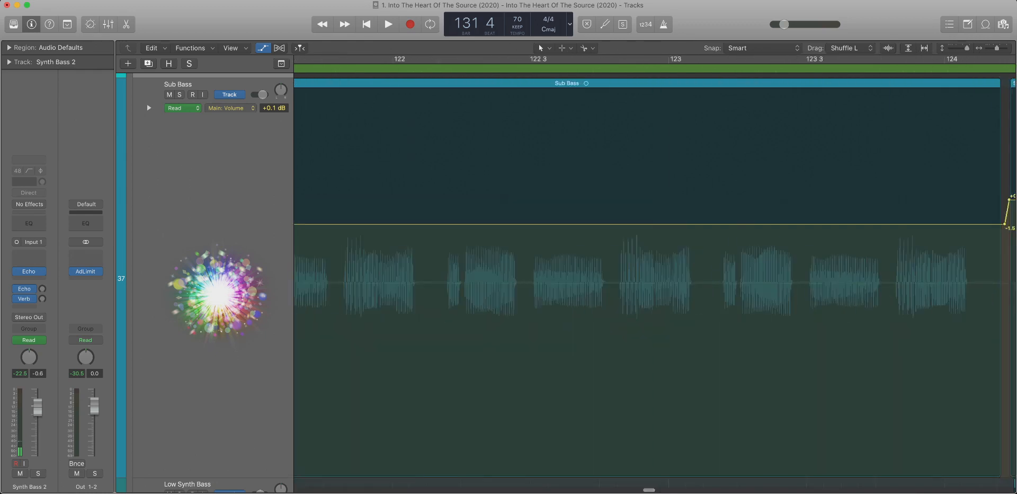
{"action": "scroll", "coordinate": [655, 274], "scroll_direction": "right", "scroll_amount": 8}
{"action": "scroll", "coordinate": [655, 274], "scroll_direction": "down", "scroll_amount": 8}
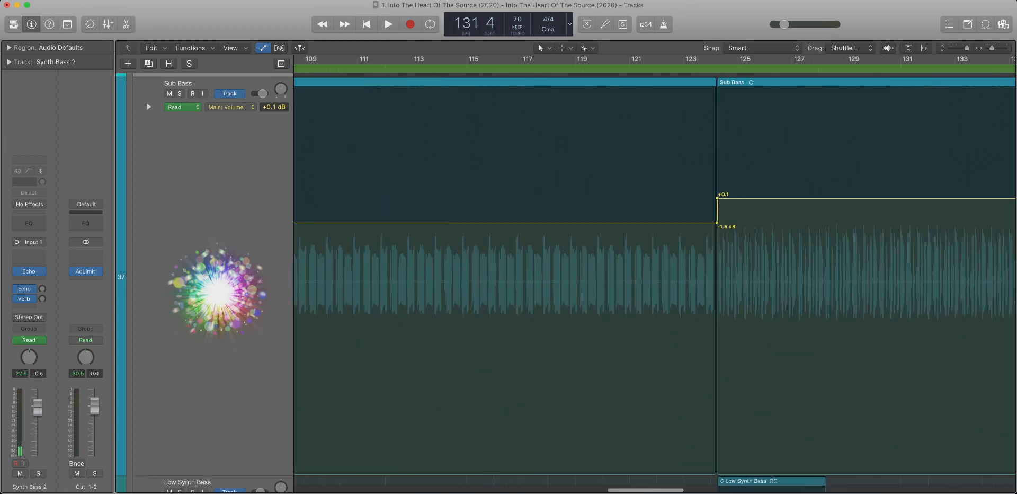
{"action": "key", "text": "super+Left"}
{"action": "key", "text": "super+Left"}
{"action": "key", "text": "super+Left"}
{"action": "key", "text": "super+Left"}
{"action": "key", "text": "super+Left"}
{"action": "key", "text": "super+Left"}
{"action": "key", "text": "super+Left"}
{"action": "key", "text": "super+Left"}
{"action": "key", "text": "super+Up"}
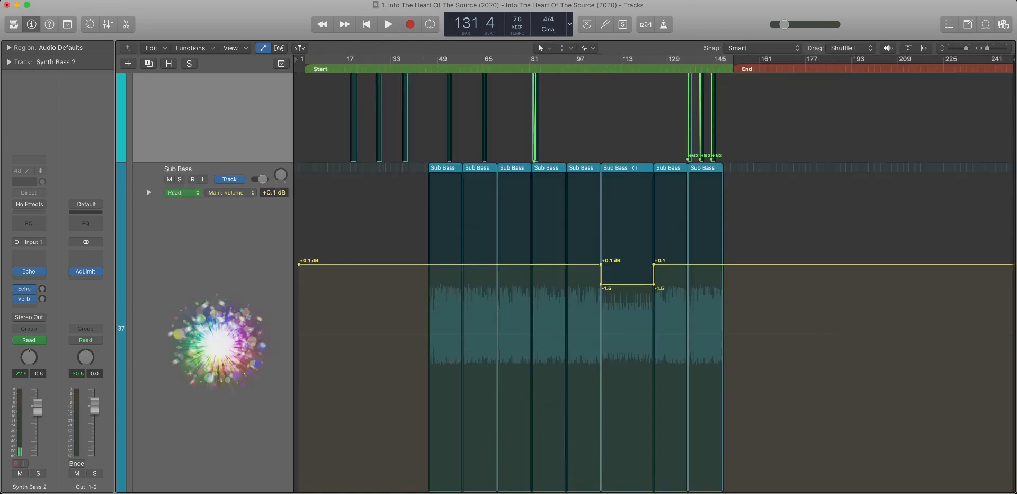
{"action": "scroll", "coordinate": [655, 274], "scroll_direction": "down", "scroll_amount": 8}
Check the Low Synth Bass track for volume automation and switch the Sub Bass automation display from volume to pan.
{"action": "left_click", "coordinate": [212, 254]}
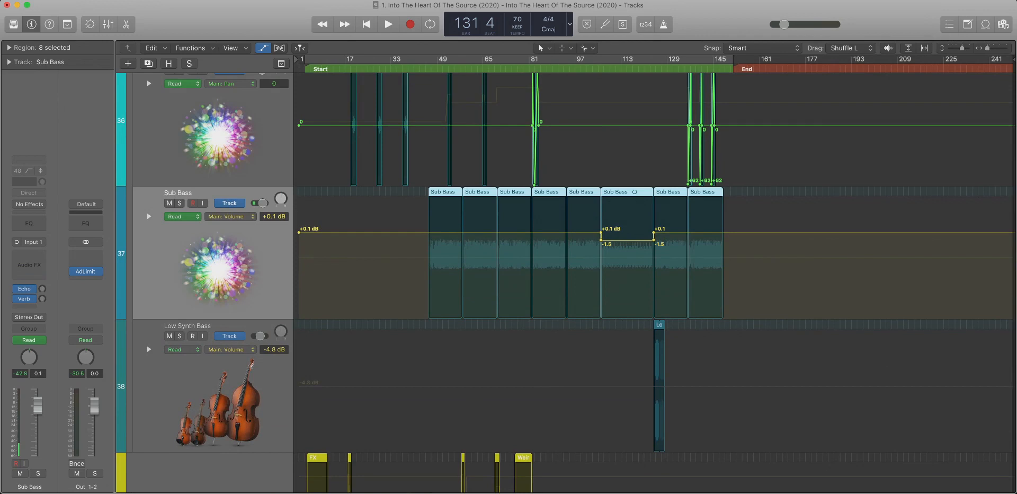
{"action": "left_click", "coordinate": [211, 387]}
{"action": "scroll", "coordinate": [212, 387], "scroll_direction": "down", "scroll_amount": 4}
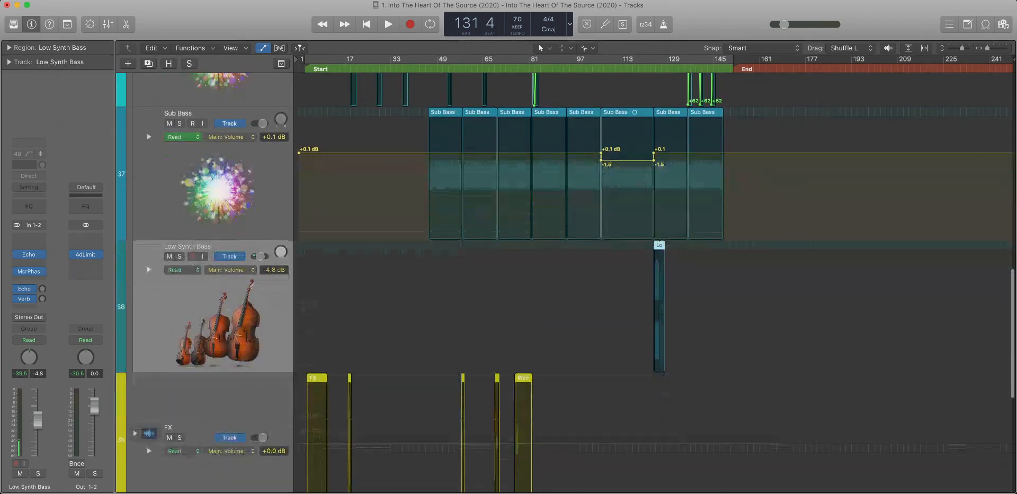
{"action": "scroll", "coordinate": [212, 387], "scroll_direction": "down", "scroll_amount": 2}
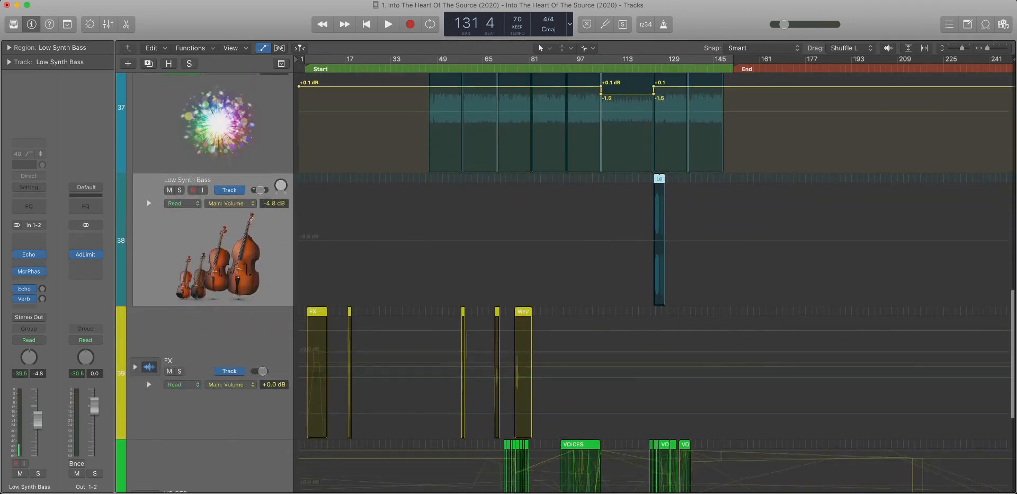
{"action": "scroll", "coordinate": [212, 265], "scroll_direction": "up", "scroll_amount": 3}
{"action": "left_click", "coordinate": [230, 128]}
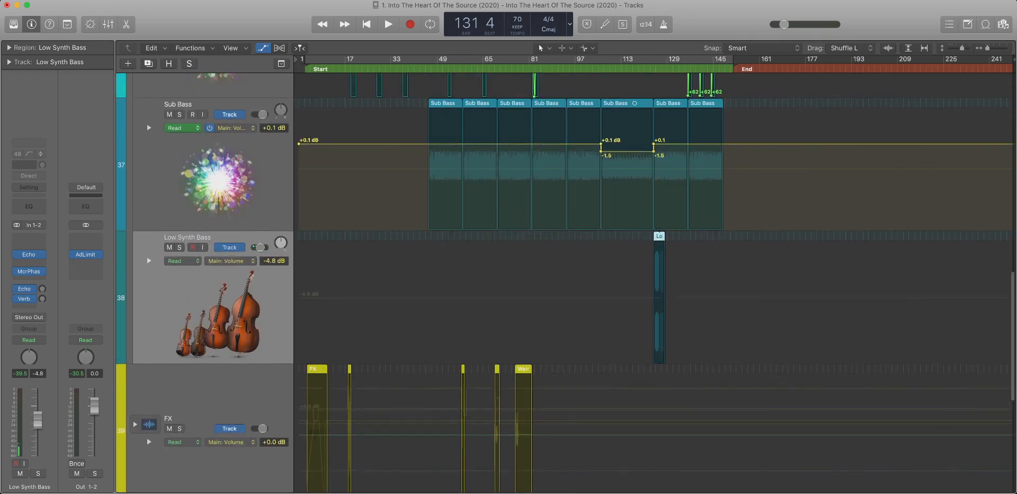
{"action": "left_click", "coordinate": [286, 139]}
{"action": "left_click", "coordinate": [274, 127]}
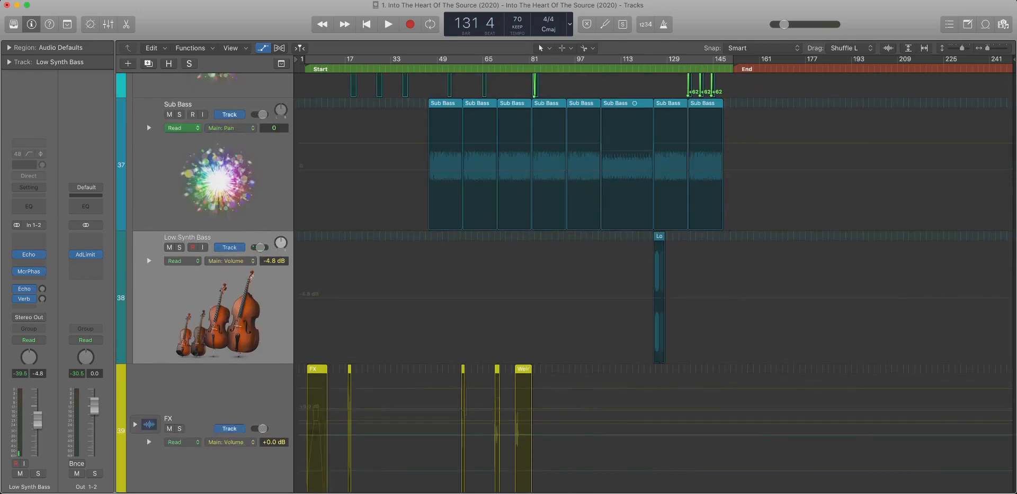
{"action": "scroll", "coordinate": [566, 282], "scroll_direction": "down", "scroll_amount": 2}
{"action": "left_click", "coordinate": [659, 208]}
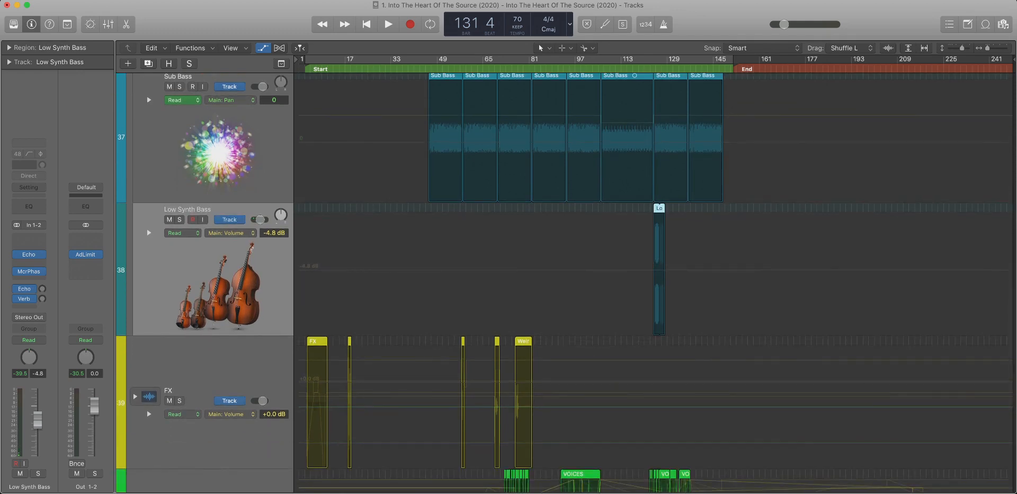
Collapse the BASS folder, expand the FX folder and select the Texture FX track.
{"action": "scroll", "coordinate": [566, 283], "scroll_direction": "down", "scroll_amount": 8}
{"action": "left_click", "coordinate": [197, 245]}
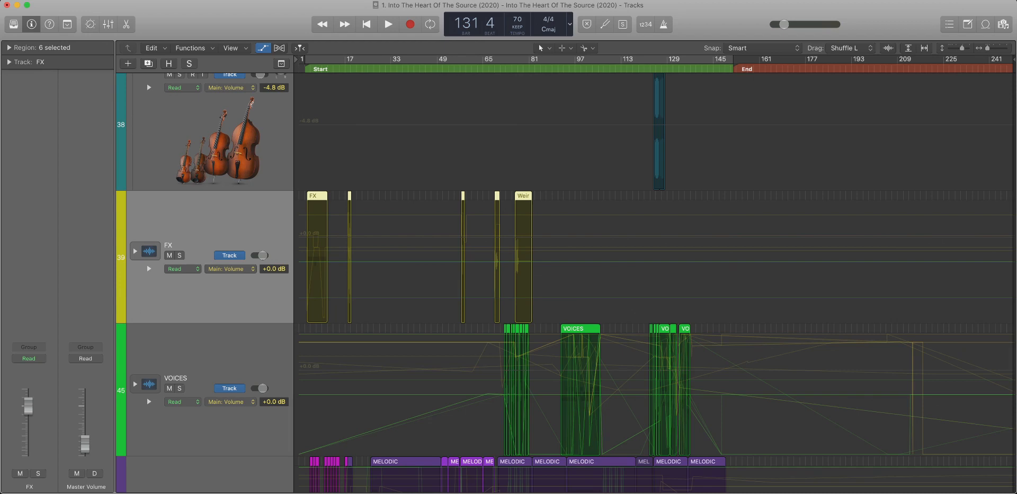
{"action": "scroll", "coordinate": [566, 283], "scroll_direction": "down", "scroll_amount": 6}
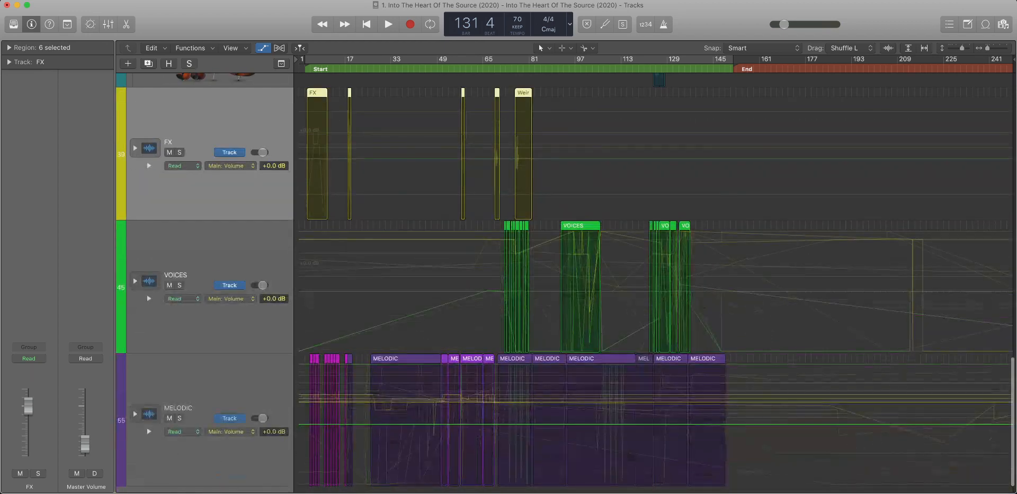
{"action": "left_click", "coordinate": [135, 148]}
{"action": "scroll", "coordinate": [566, 283], "scroll_direction": "up", "scroll_amount": 20}
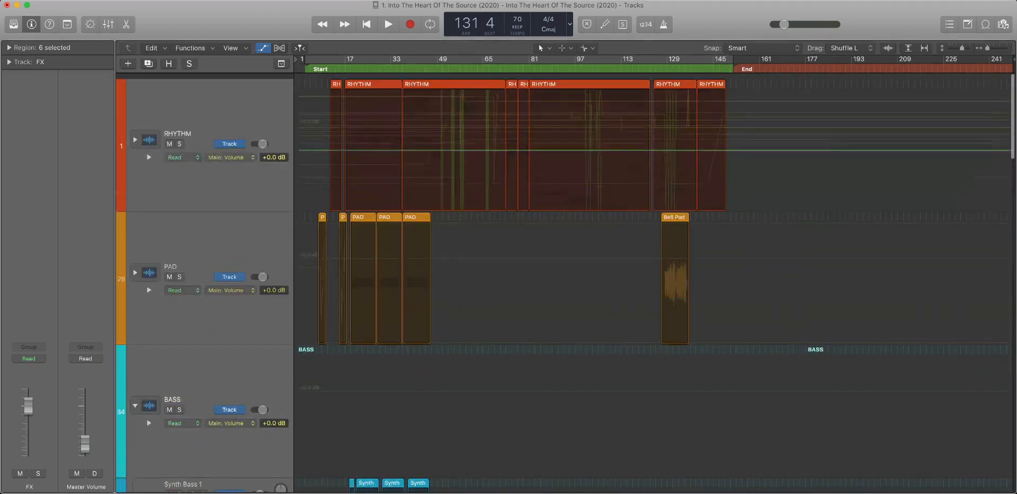
{"action": "scroll", "coordinate": [566, 283], "scroll_direction": "down", "scroll_amount": 5}
{"action": "scroll", "coordinate": [566, 283], "scroll_direction": "down", "scroll_amount": 15}
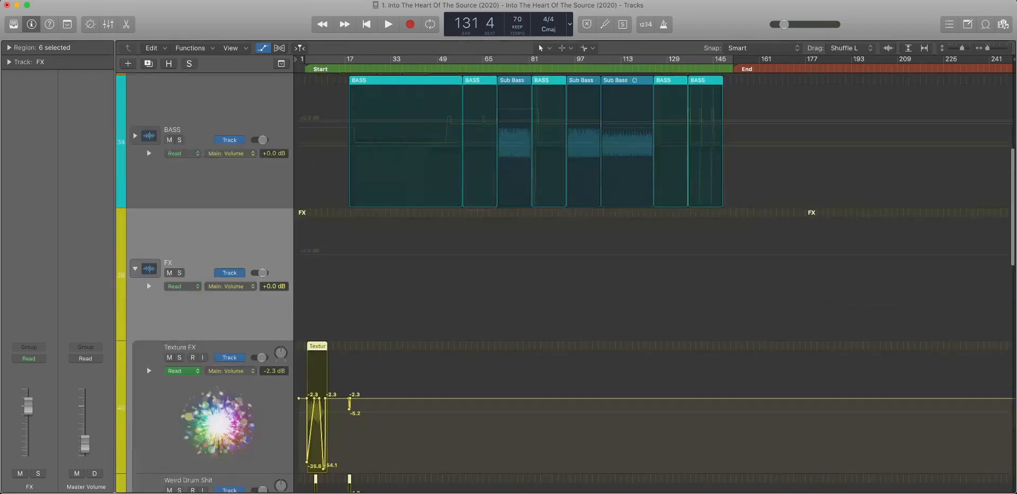
{"action": "left_click", "coordinate": [219, 255]}
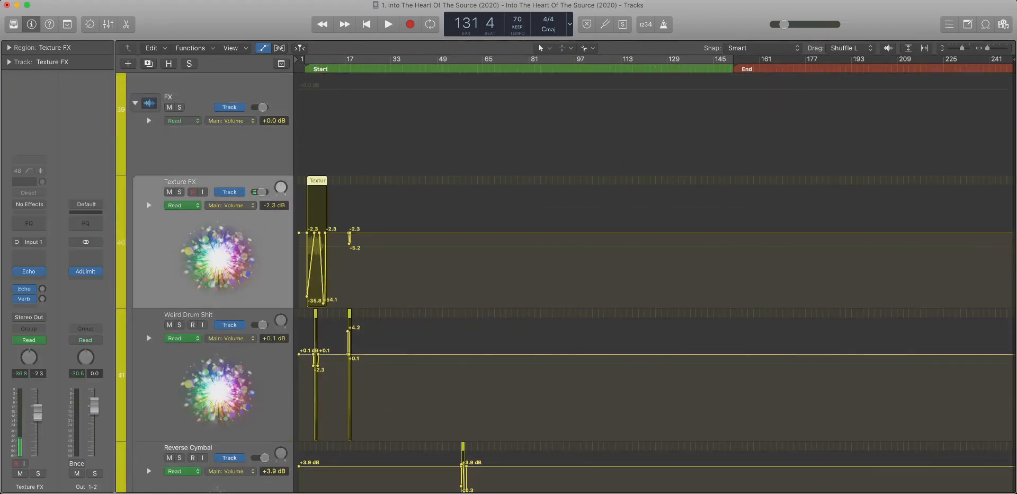
Delete the leftover Texture FX volume points around bar 17, after the track's only region.
{"action": "key", "text": "super+Right"}
{"action": "key", "text": "super+Right"}
{"action": "key", "text": "super+Right"}
{"action": "key", "text": "super+Right"}
{"action": "key", "text": "super+Right"}
{"action": "key", "text": "super+Right"}
{"action": "scroll", "coordinate": [655, 283], "scroll_direction": "down", "scroll_amount": 10}
{"action": "scroll", "coordinate": [655, 283], "scroll_direction": "up", "scroll_amount": 8}
{"action": "scroll", "coordinate": [549, 255], "scroll_direction": "up", "scroll_amount": 3}
{"action": "left_click_drag", "start_coordinate": [515, 204], "coordinate": [584, 286]}
{"action": "key", "text": "Delete"}
{"action": "scroll", "coordinate": [655, 275], "scroll_direction": "left", "scroll_amount": 3}
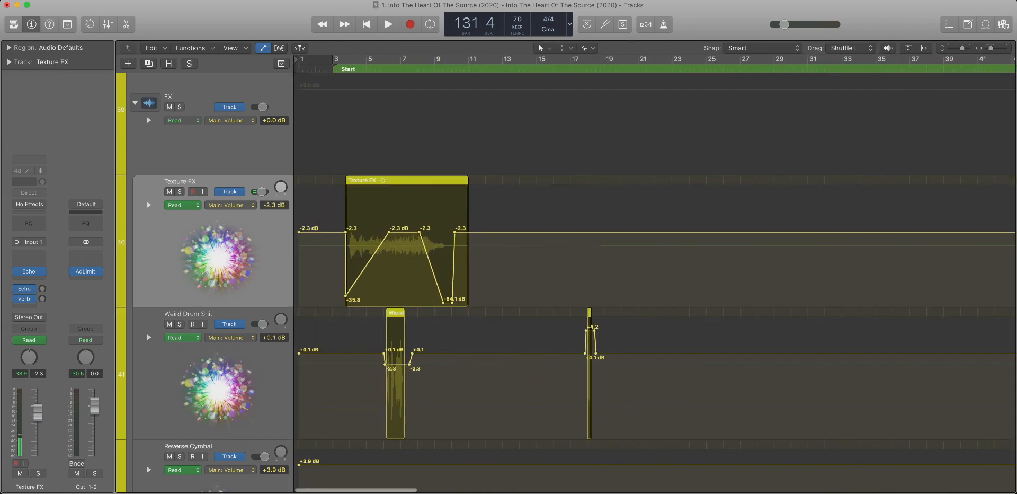
Delete the -2.3 dB point at the Texture FX region's start and set the track's opening volume to -35.8 dB.
{"action": "left_click", "coordinate": [346, 232]}
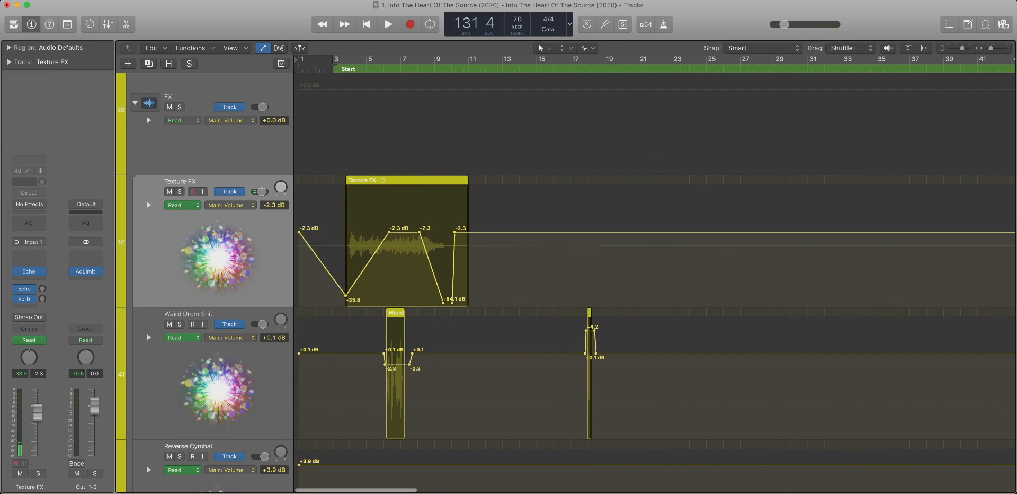
{"action": "left_click_drag", "start_coordinate": [320, 222], "coordinate": [376, 300]}
{"action": "key", "text": "super+z"}
{"action": "scroll", "coordinate": [375, 300], "scroll_direction": "down", "scroll_amount": 1}
{"action": "scroll", "coordinate": [375, 300], "scroll_direction": "down", "scroll_amount": 5}
{"action": "left_click", "coordinate": [431, 237]}
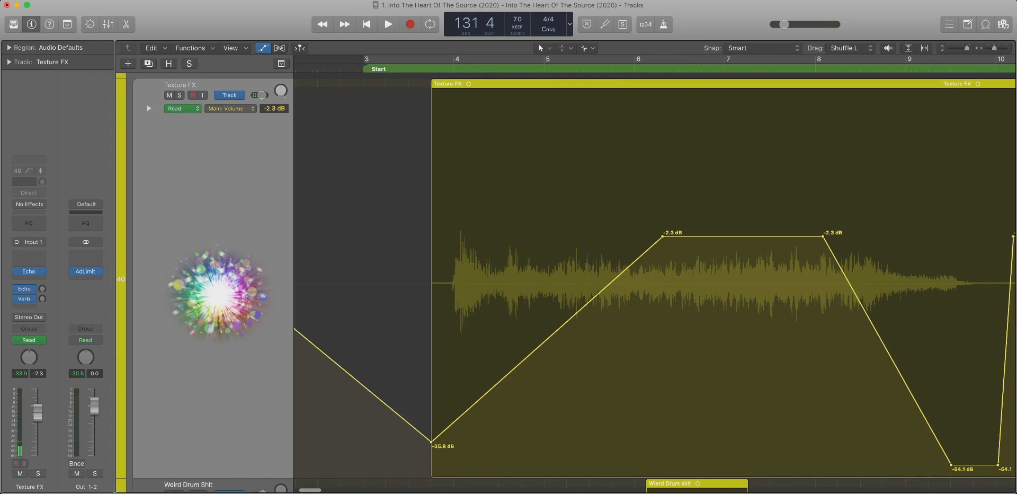
{"action": "scroll", "coordinate": [432, 237], "scroll_direction": "down", "scroll_amount": 5}
{"action": "left_click", "coordinate": [299, 237]}
{"action": "scroll", "coordinate": [610, 276], "scroll_direction": "down", "scroll_amount": 3}
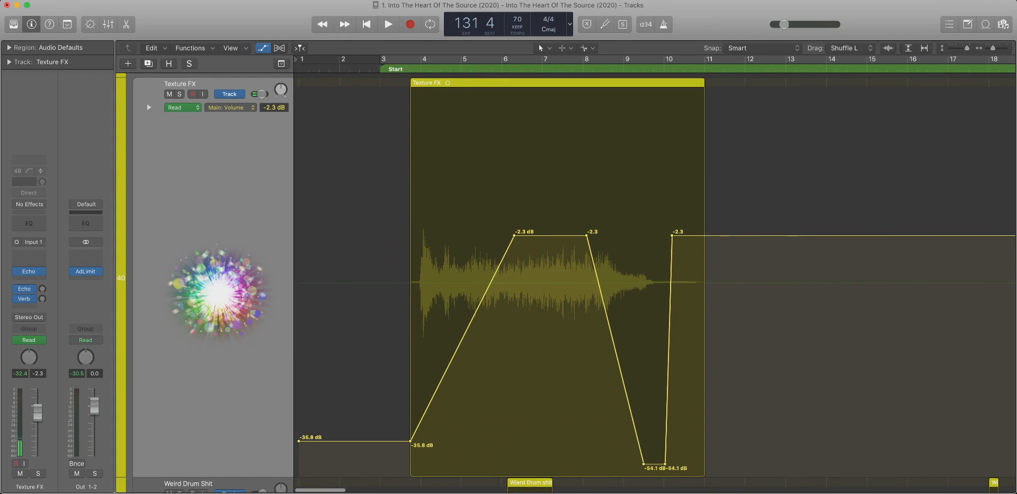
Solo the Texture FX region and play it through to review its volume fade-in and fade-out.
{"action": "scroll", "coordinate": [388, 276], "scroll_direction": "up", "scroll_amount": 5}
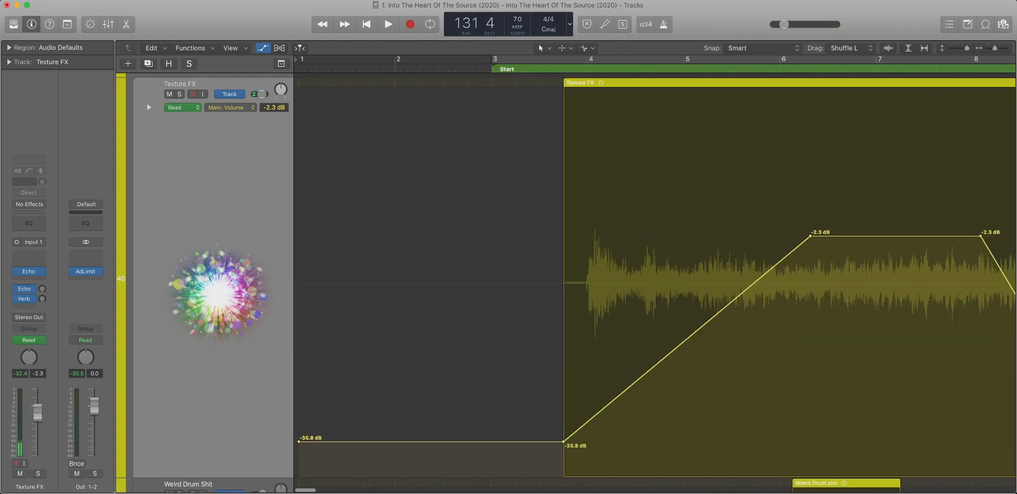
{"action": "left_click", "coordinate": [729, 82]}
{"action": "key", "text": "ctrl+s"}
{"action": "key", "text": "space"}
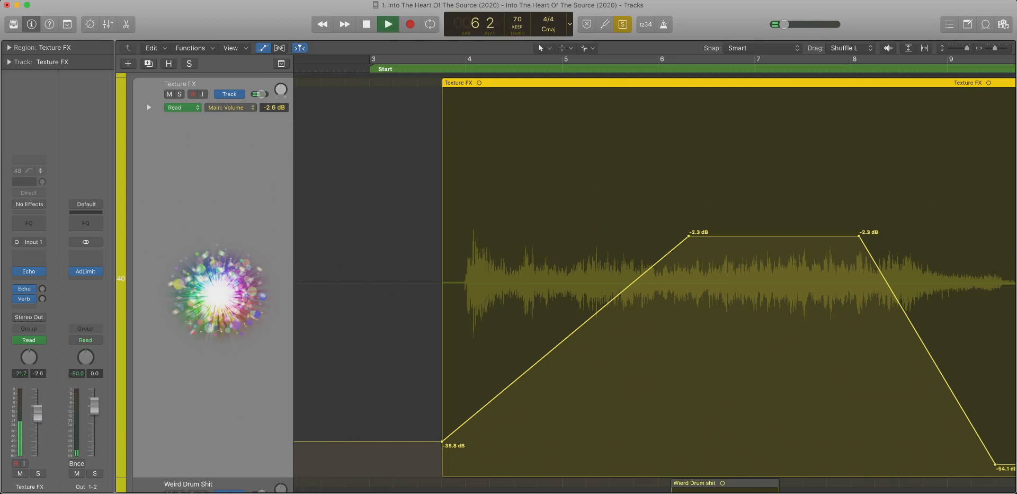
{"action": "scroll", "coordinate": [655, 276], "scroll_direction": "right", "scroll_amount": 10}
{"action": "scroll", "coordinate": [655, 275], "scroll_direction": "down", "scroll_amount": 3}
{"action": "scroll", "coordinate": [655, 276], "scroll_direction": "up", "scroll_amount": 5}
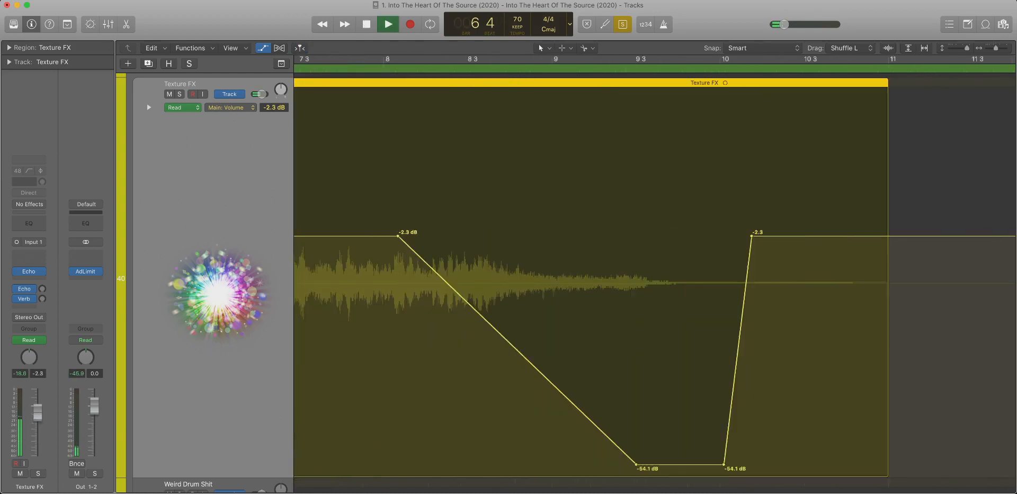
{"action": "scroll", "coordinate": [655, 275], "scroll_direction": "up", "scroll_amount": 3}
{"action": "scroll", "coordinate": [655, 276], "scroll_direction": "left", "scroll_amount": 2}
{"action": "scroll", "coordinate": [655, 276], "scroll_direction": "right", "scroll_amount": 4}
{"action": "scroll", "coordinate": [655, 276], "scroll_direction": "left", "scroll_amount": 5}
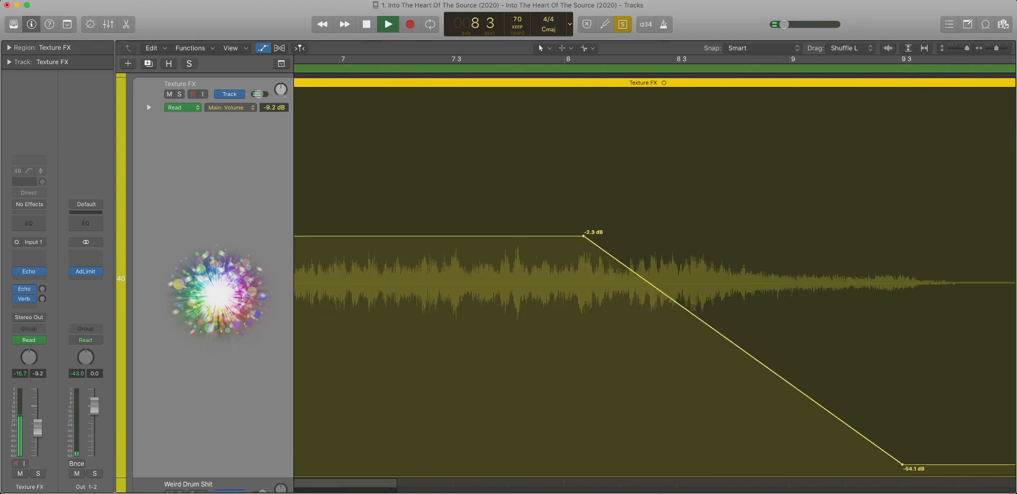
{"action": "scroll", "coordinate": [655, 276], "scroll_direction": "right", "scroll_amount": 5}
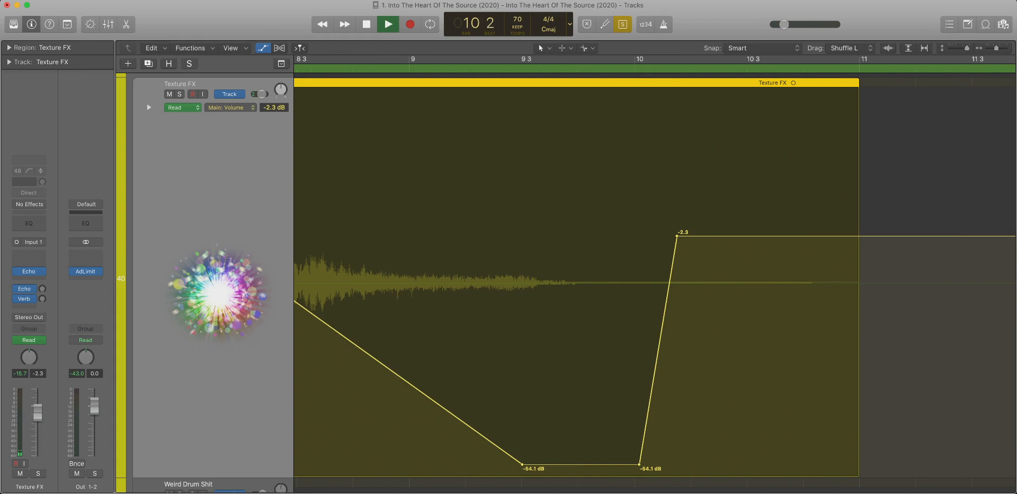
{"action": "key", "text": "space"}
Delete the closing -2.3 dB point and the second -54.1 dB point on Texture FX, and turn solo off.
{"action": "double_click", "coordinate": [677, 235]}
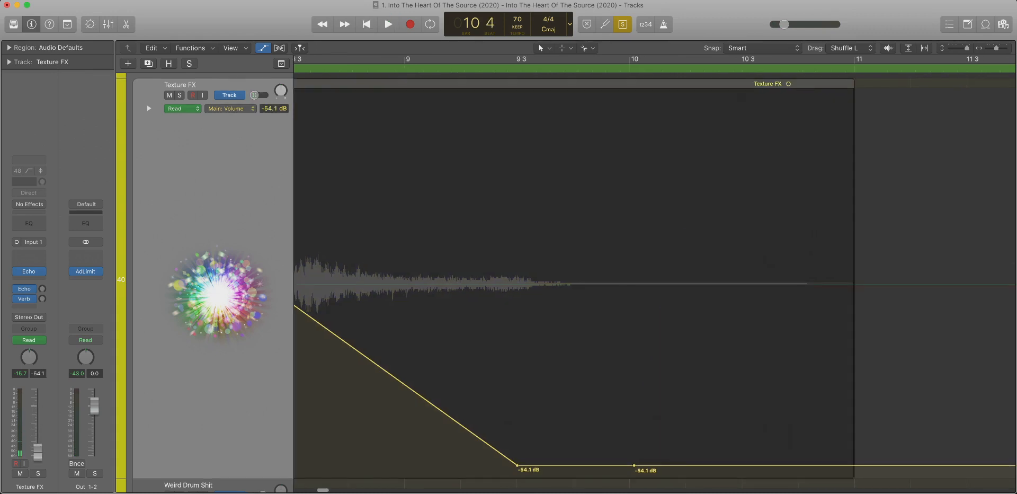
{"action": "double_click", "coordinate": [638, 465]}
{"action": "scroll", "coordinate": [639, 461], "scroll_direction": "down", "scroll_amount": 10}
{"action": "key", "text": "ctrl+s"}
{"action": "scroll", "coordinate": [638, 275], "scroll_direction": "down", "scroll_amount": 6}
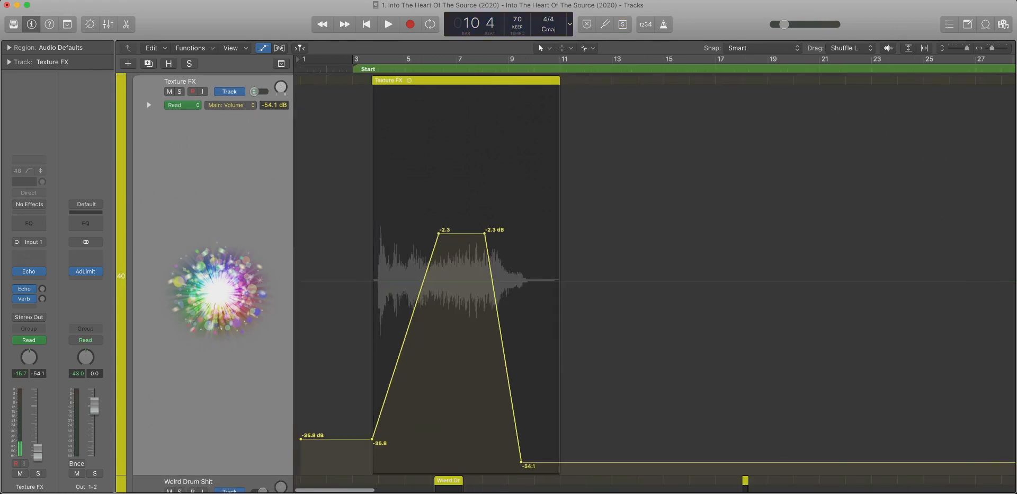
Switch the Texture FX automation display to pan and delete all of the track's redundant 0 pan points.
{"action": "scroll", "coordinate": [638, 275], "scroll_direction": "down", "scroll_amount": 8}
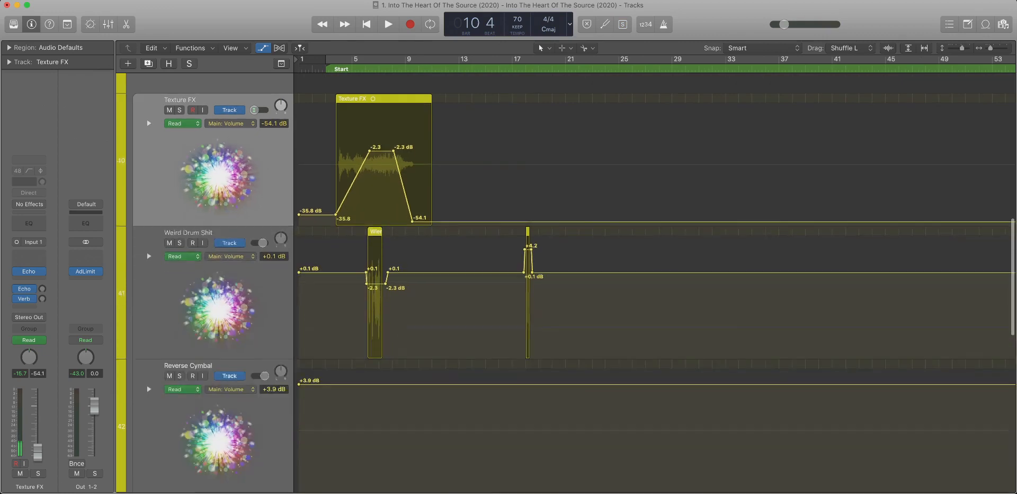
{"action": "left_click", "coordinate": [212, 278]}
{"action": "scroll", "coordinate": [639, 275], "scroll_direction": "up", "scroll_amount": 6}
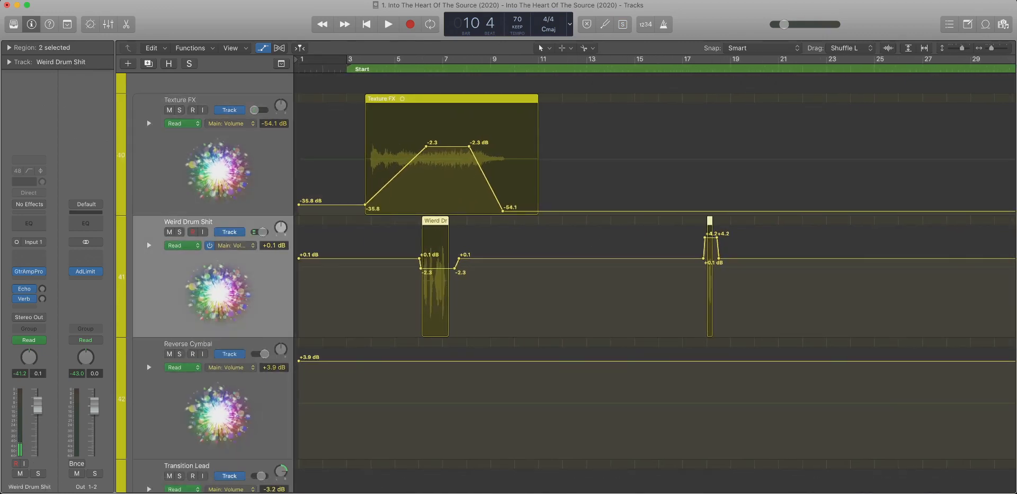
{"action": "left_click", "coordinate": [232, 124]}
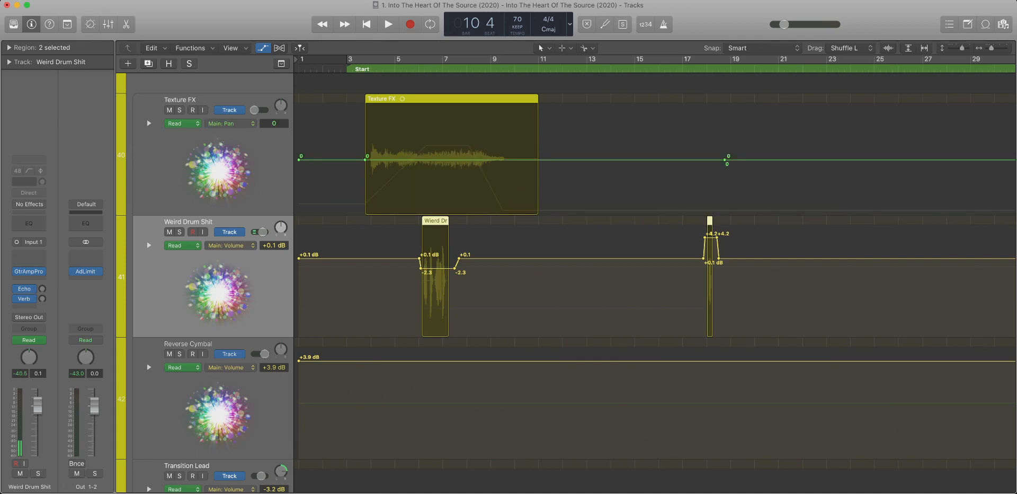
{"action": "key", "text": "super+Left"}
{"action": "key", "text": "super+Left"}
{"action": "key", "text": "super+Left"}
{"action": "key", "text": "super+Left"}
{"action": "key", "text": "super+Left"}
{"action": "key", "text": "super+Left"}
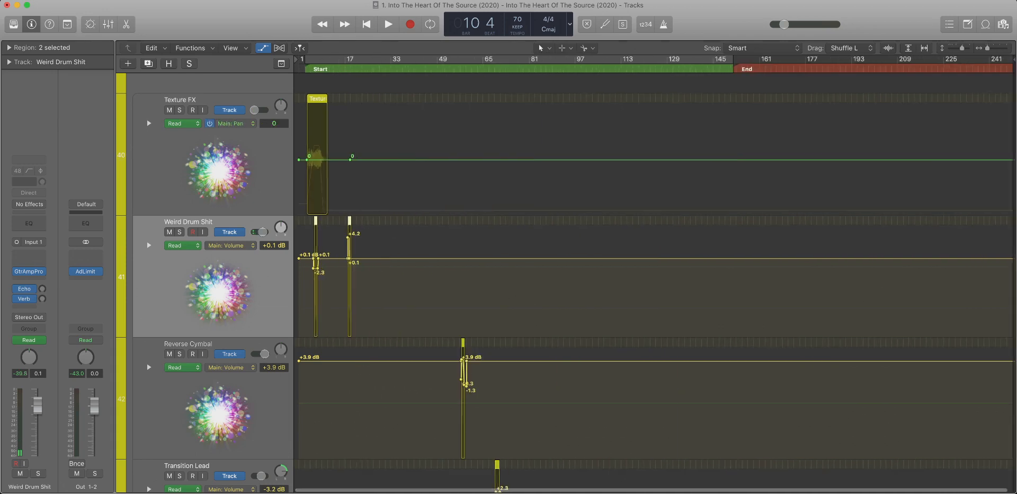
{"action": "left_click", "coordinate": [274, 124]}
{"action": "key", "text": "Delete"}
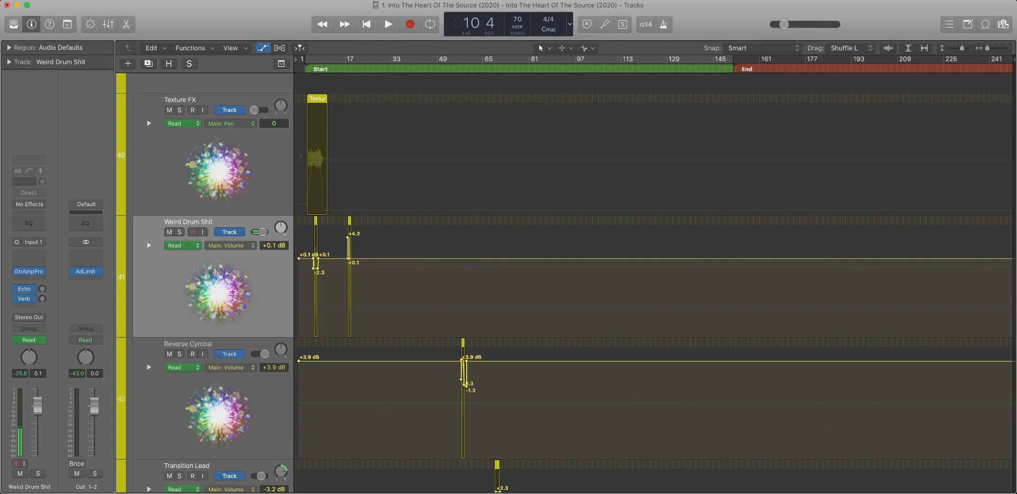
Trim all of the Weird Drum Shit volume automation down slightly so its opening level is 0.0 dB.
{"action": "key", "text": "super+Right"}
{"action": "key", "text": "super+Right"}
{"action": "key", "text": "super+Right"}
{"action": "key", "text": "super+Right"}
{"action": "key", "text": "super+Right"}
{"action": "key", "text": "super+Right"}
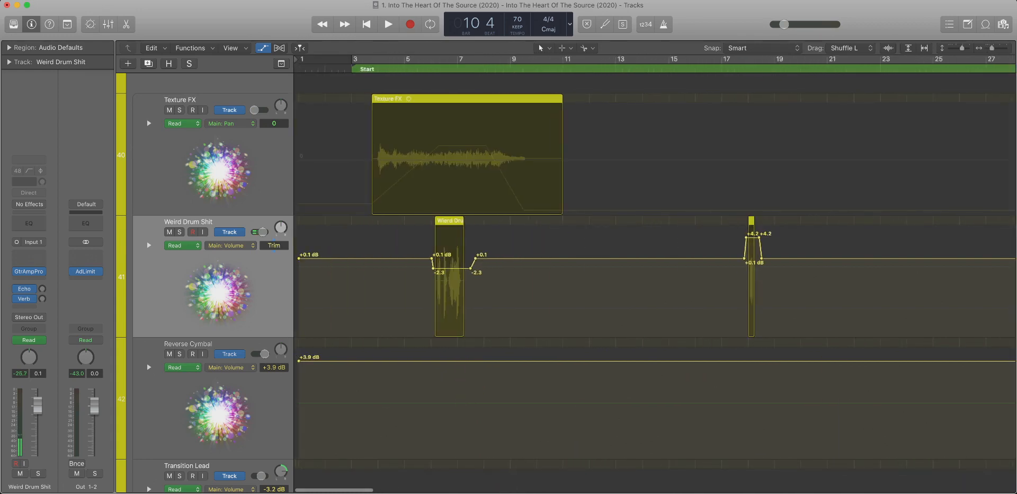
{"action": "left_click_drag", "start_coordinate": [274, 245], "coordinate": [274, 247]}
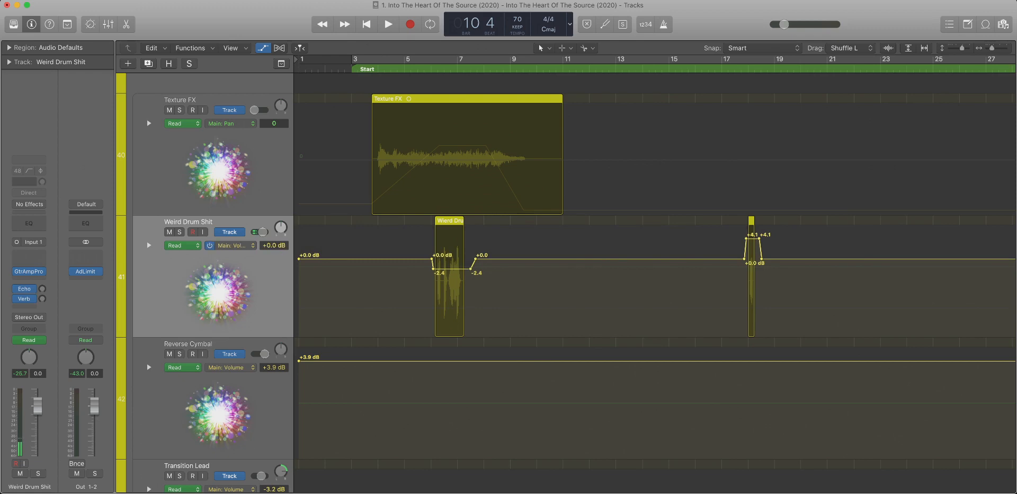
Delete all Master automation points on Weird Drum Shit, along with the points of the other amp parameter set at 2.5.
{"action": "left_click", "coordinate": [230, 246]}
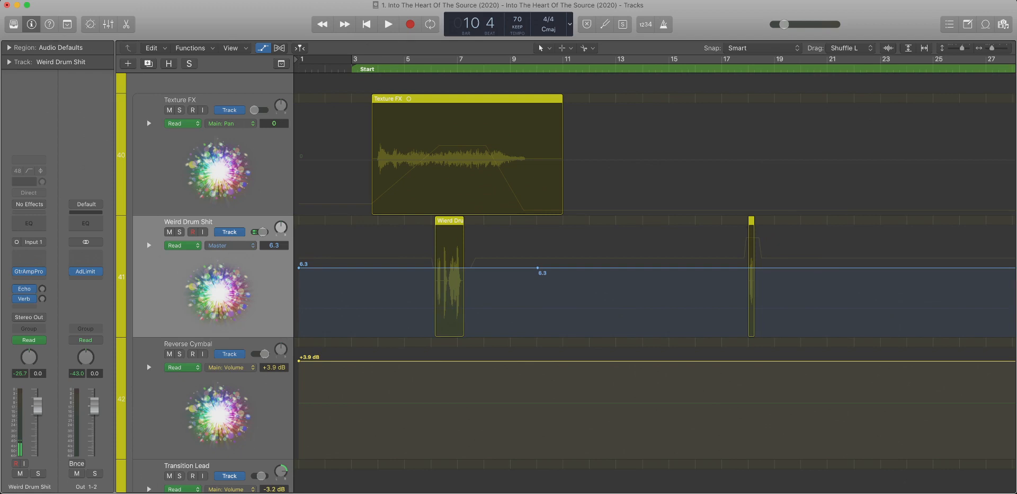
{"action": "key", "text": "super+Left"}
{"action": "key", "text": "super+Left"}
{"action": "key", "text": "super+Left"}
{"action": "key", "text": "super+Left"}
{"action": "key", "text": "super+Left"}
{"action": "key", "text": "super+Left"}
{"action": "key", "text": "super+Left"}
{"action": "key", "text": "super+Left"}
{"action": "left_click", "coordinate": [274, 245]}
{"action": "key", "text": "Delete"}
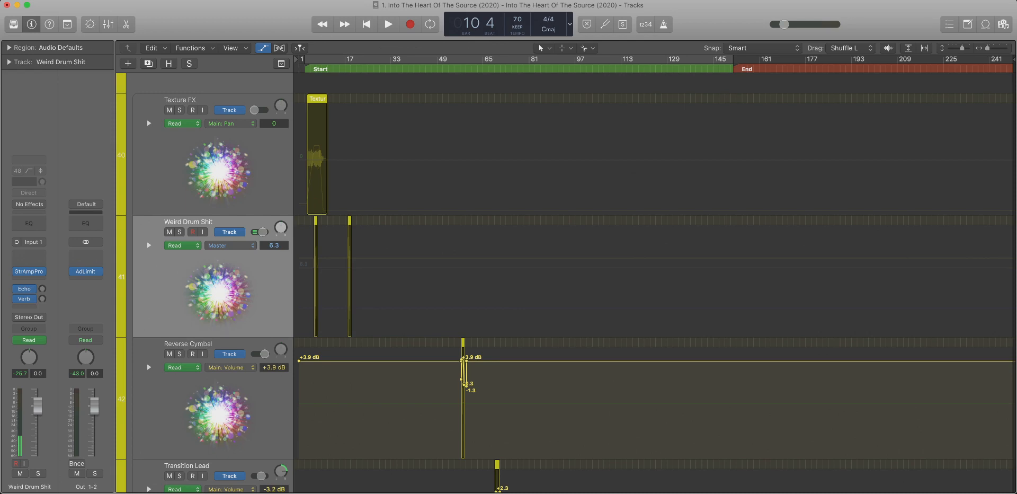
{"action": "left_click", "coordinate": [230, 246]}
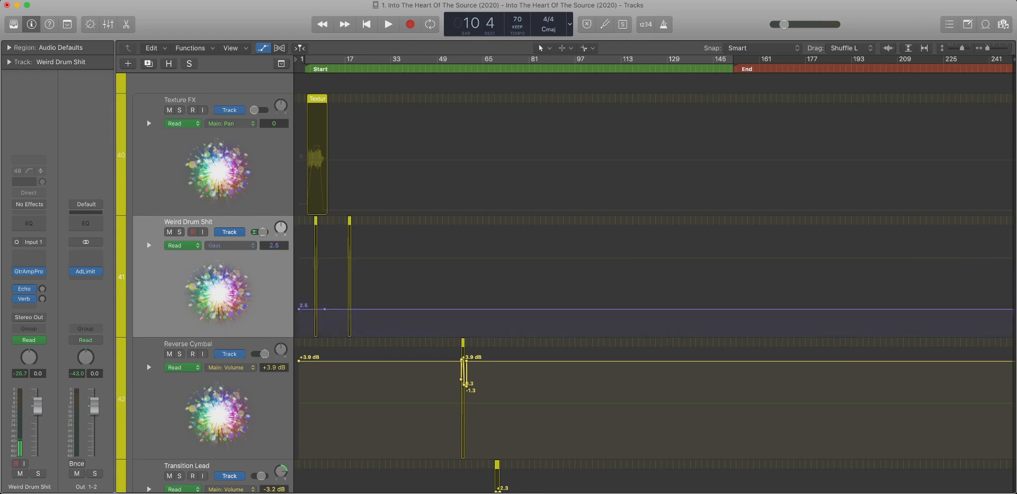
{"action": "key", "text": "Delete"}
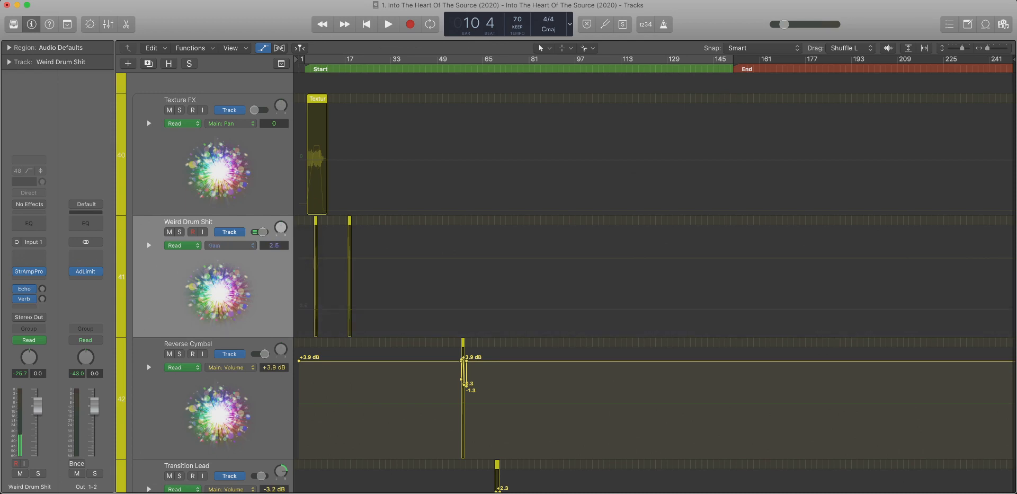
Show Weird Drum Shit's volume automation, delete the 0.0 dB point before the first region, and set the opening volume to -2.4 dB.
{"action": "left_click", "coordinate": [231, 245]}
{"action": "scroll", "coordinate": [331, 275], "scroll_direction": "up", "scroll_amount": 10}
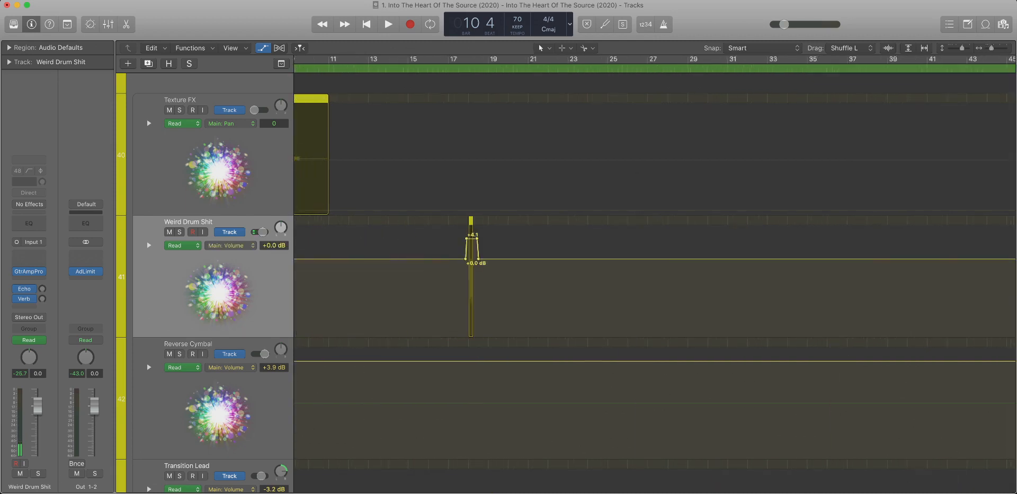
{"action": "scroll", "coordinate": [355, 275], "scroll_direction": "down", "scroll_amount": 1}
{"action": "scroll", "coordinate": [655, 212], "scroll_direction": "left", "scroll_amount": 10}
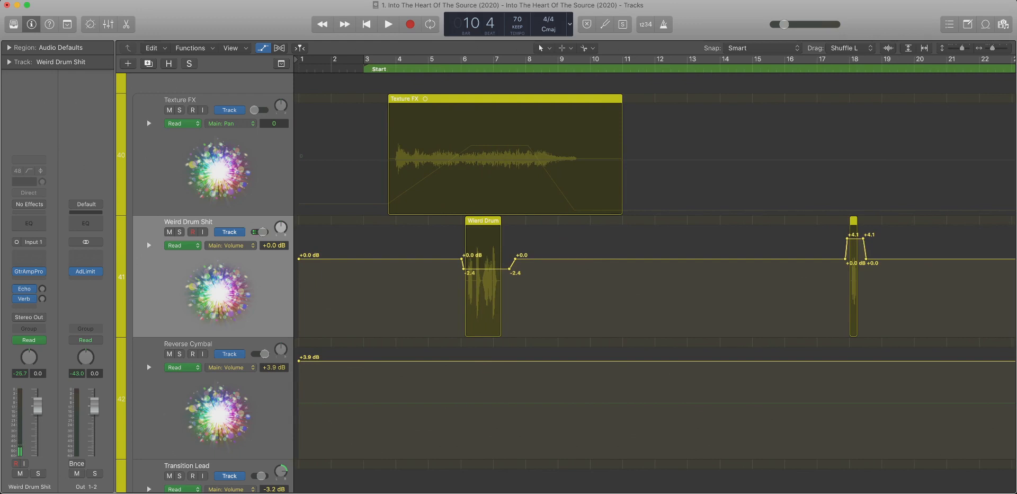
{"action": "left_click", "coordinate": [461, 259]}
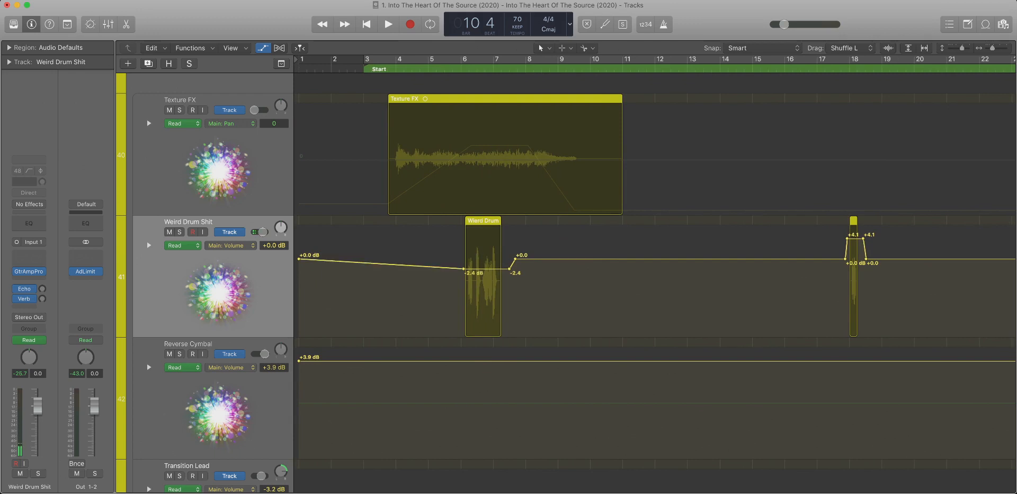
{"action": "left_click", "coordinate": [299, 260]}
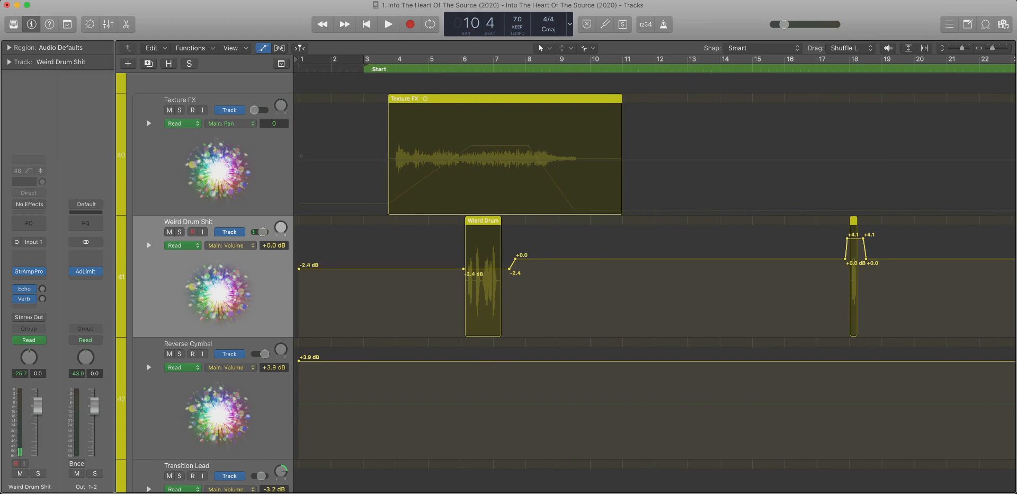
Delete the redundant -2.4 dB point at the first region's start and the closing 0.0 dB point after the second region.
{"action": "left_click", "coordinate": [463, 269]}
{"action": "scroll", "coordinate": [464, 268], "scroll_direction": "right", "scroll_amount": 5}
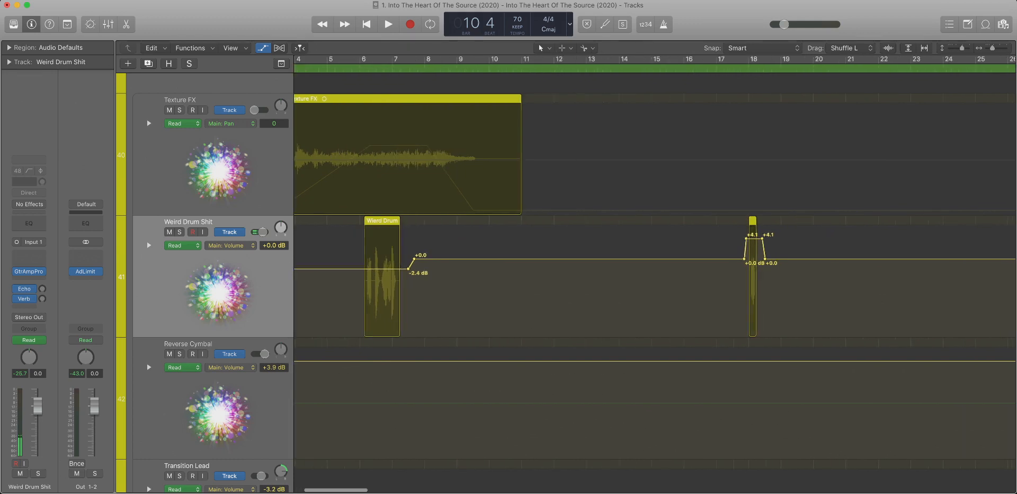
{"action": "left_click", "coordinate": [707, 260]}
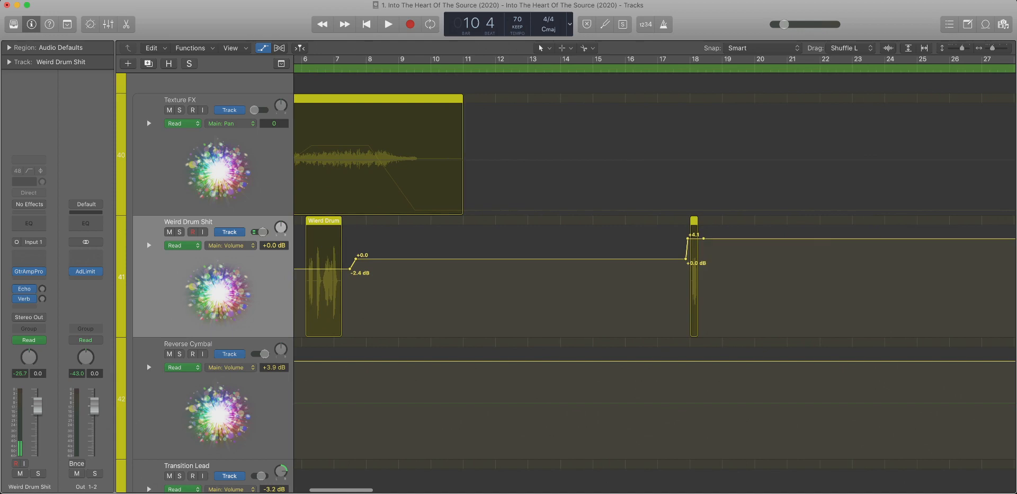
{"action": "scroll", "coordinate": [525, 265], "scroll_direction": "down", "scroll_amount": 10}
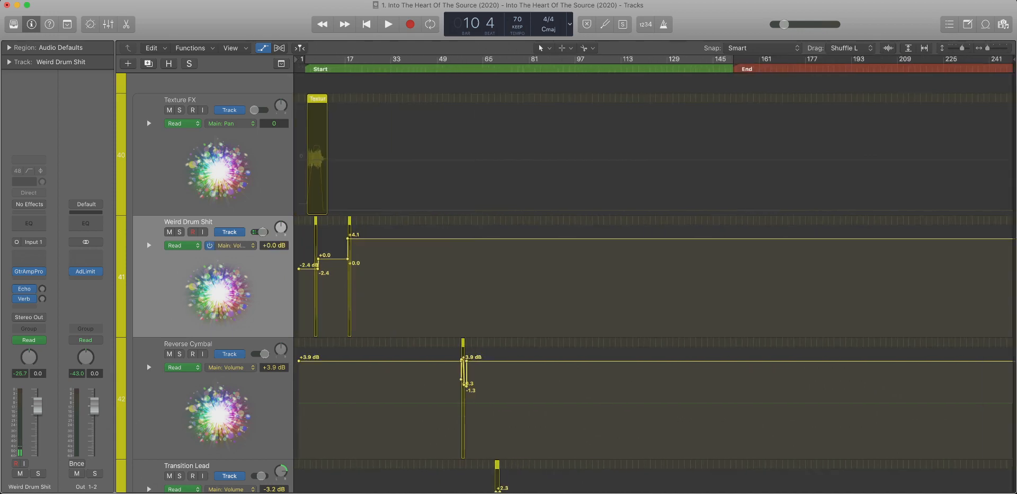
Delete the +3.9 dB and +0.3 dB volume points at the start of the Reverse Cymbal region.
{"action": "scroll", "coordinate": [477, 265], "scroll_direction": "down", "scroll_amount": 6}
{"action": "left_click", "coordinate": [463, 195]}
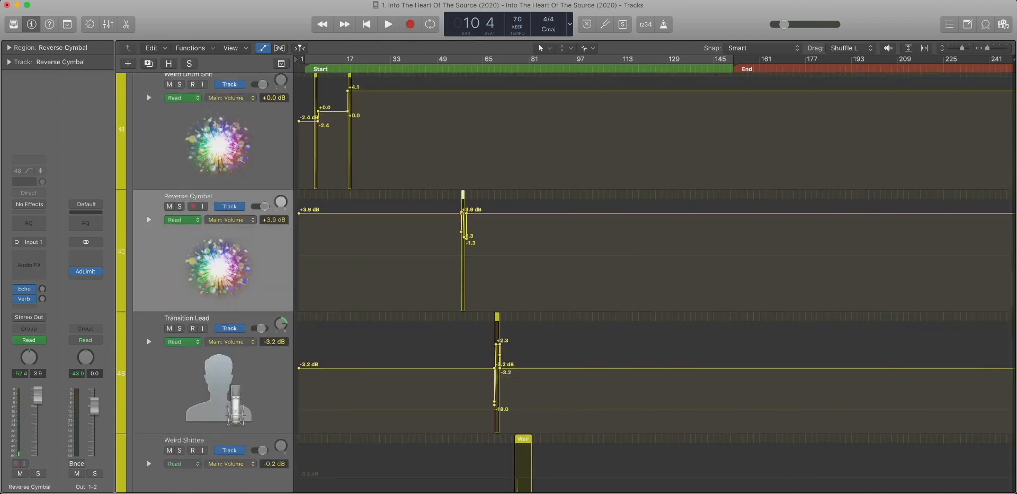
{"action": "key", "text": "super+Right"}
{"action": "key", "text": "super+Right"}
{"action": "key", "text": "super+Right"}
{"action": "key", "text": "super+Right"}
{"action": "key", "text": "super+Right"}
{"action": "key", "text": "super+Right"}
{"action": "key", "text": "super+Right"}
{"action": "key", "text": "super+Right"}
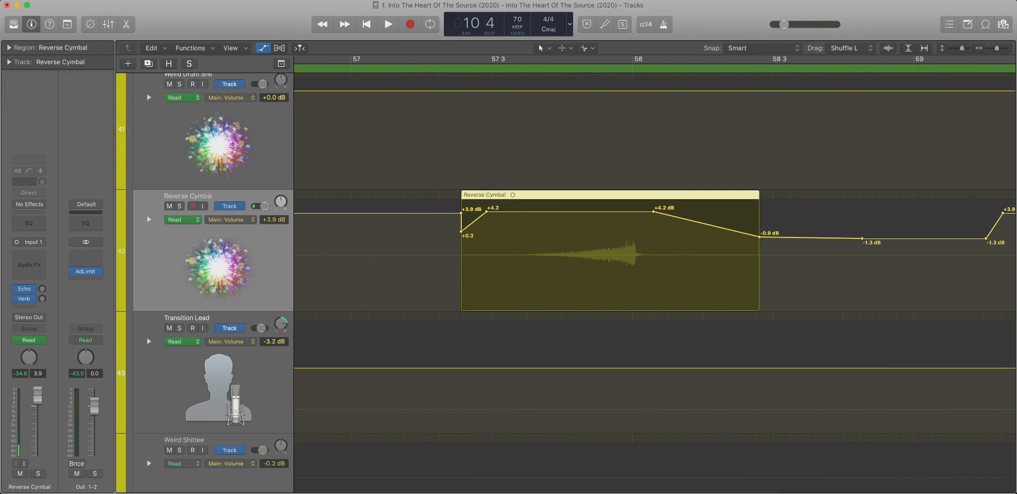
{"action": "left_click", "coordinate": [461, 214]}
{"action": "key", "text": "super+z"}
Set the Reverse Cymbal track's opening volume to +4.2 dB.
{"action": "key", "text": "super+Left"}
{"action": "key", "text": "super+Left"}
{"action": "key", "text": "super+Left"}
{"action": "key", "text": "super+Left"}
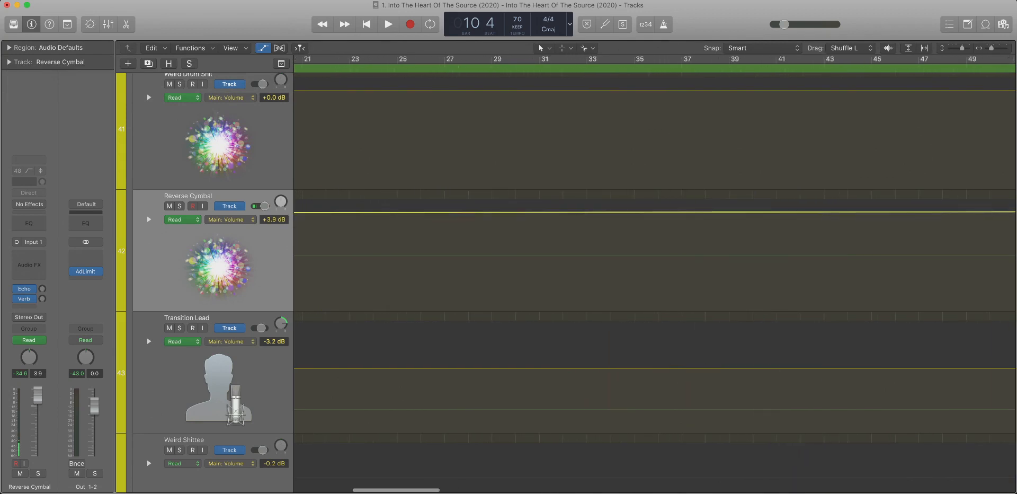
{"action": "scroll", "coordinate": [655, 255], "scroll_direction": "left", "scroll_amount": 10}
{"action": "left_click", "coordinate": [299, 212]}
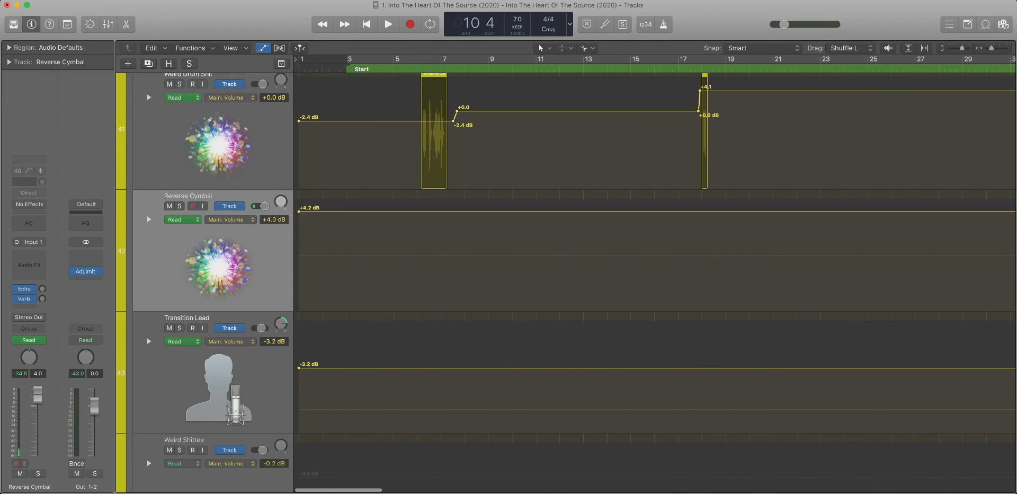
Delete the -1.3 dB and +3.9 dB points after the Reverse Cymbal region and the -0.9 dB point at its end.
{"action": "scroll", "coordinate": [655, 281], "scroll_direction": "right", "scroll_amount": 20}
{"action": "mouse_move", "coordinate": [571, 263]}
{"action": "left_mouse_down"}
{"action": "mouse_move", "coordinate": [521, 257]}
{"action": "mouse_move", "coordinate": [476, 198]}
{"action": "left_mouse_up"}
{"action": "key", "text": "Delete"}
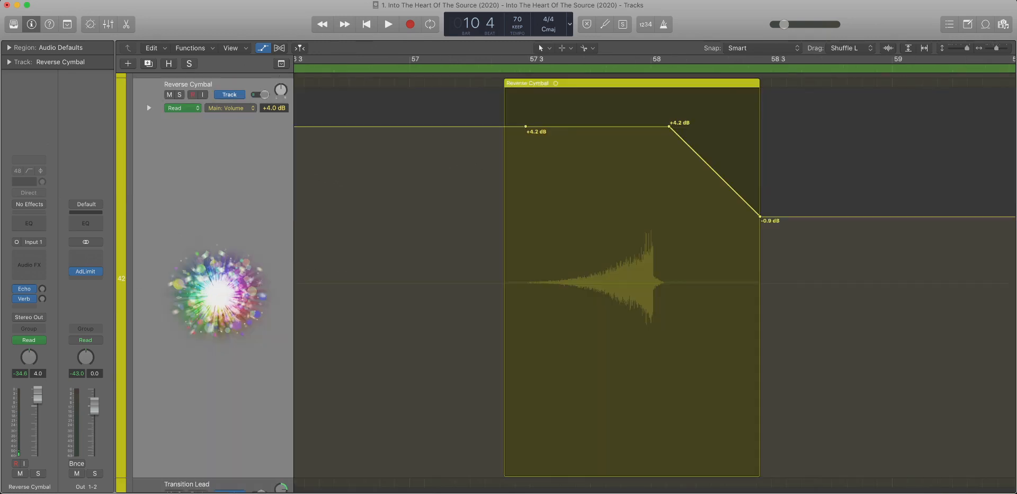
{"action": "key", "text": "Delete"}
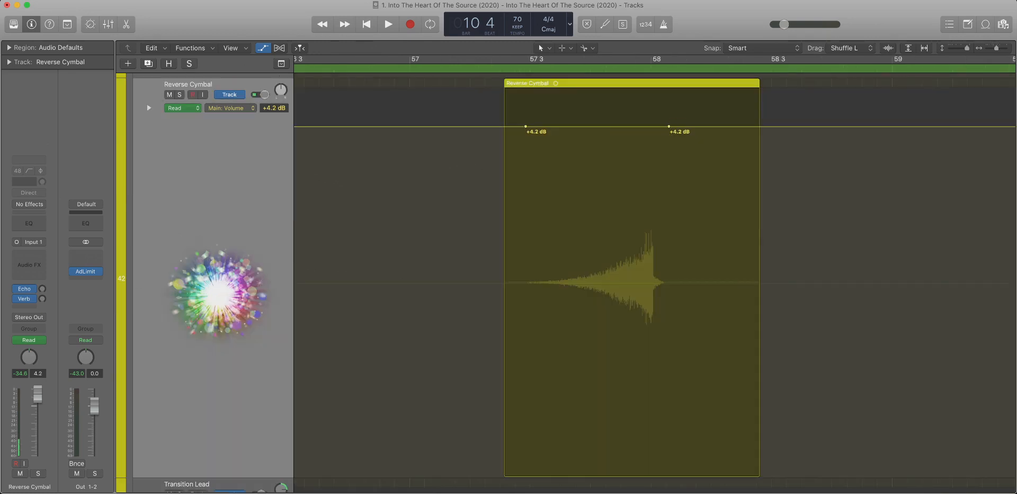
Select and delete all remaining +4.2 dB volume points on the Reverse Cymbal track.
{"action": "key", "text": "super+Left"}
{"action": "key", "text": "super+Left"}
{"action": "key", "text": "super+Left"}
{"action": "key", "text": "super+Left"}
{"action": "key", "text": "super+Left"}
{"action": "key", "text": "super+Left"}
{"action": "key", "text": "super+Left"}
{"action": "key", "text": "super+Left"}
{"action": "key", "text": "super+Left"}
{"action": "key", "text": "super+Left"}
{"action": "key", "text": "super+Left"}
{"action": "key", "text": "super+Left"}
{"action": "left_click_drag", "start_coordinate": [574, 211], "coordinate": [297, 212]}
{"action": "key", "text": "Delete"}
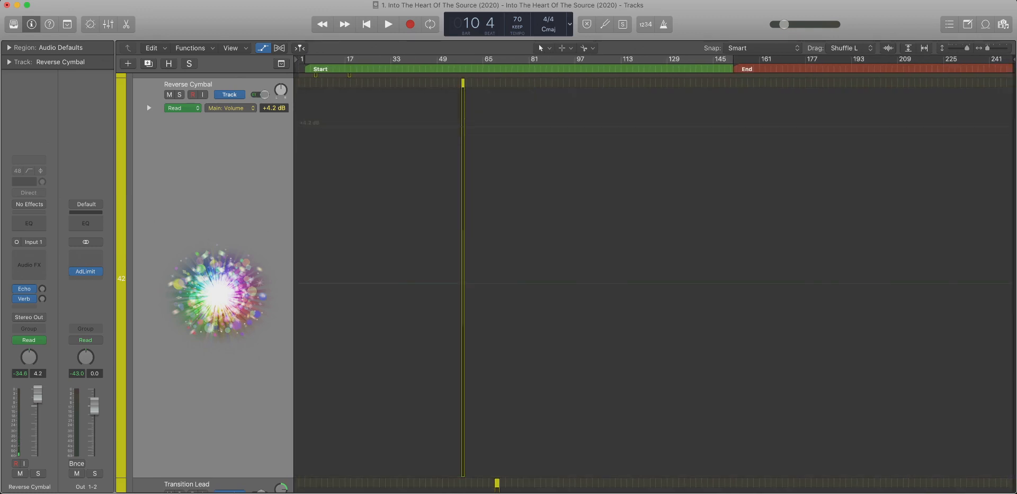
Switch the Reverse Cymbal automation display to pan and delete the track's redundant 0 pan automation.
{"action": "key", "text": "ctrl+p"}
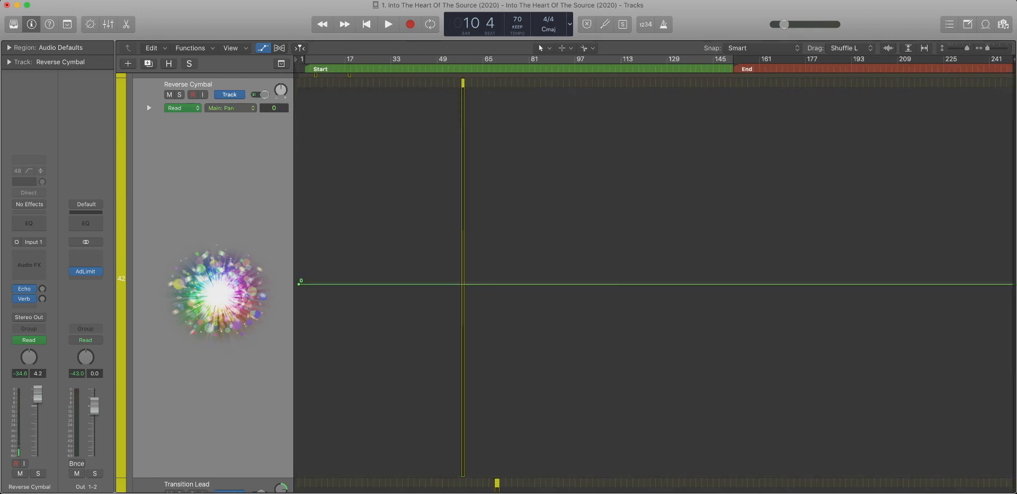
{"action": "scroll", "coordinate": [655, 281], "scroll_direction": "left", "scroll_amount": 3}
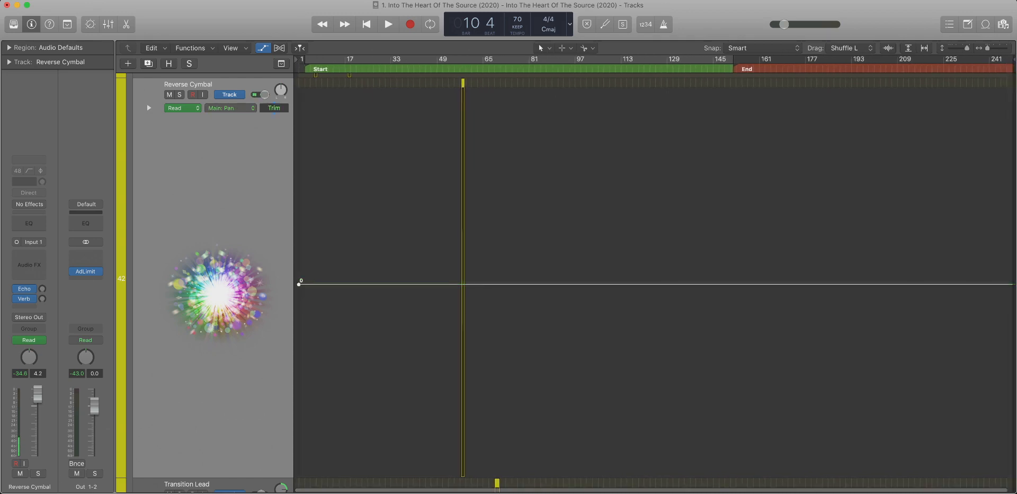
{"action": "key", "text": "Delete"}
Delete the -3.2 dB point at the Transition Lead region's start and set the track's opening volume to -18.0 dB.
{"action": "scroll", "coordinate": [655, 281], "scroll_direction": "down", "scroll_amount": 5}
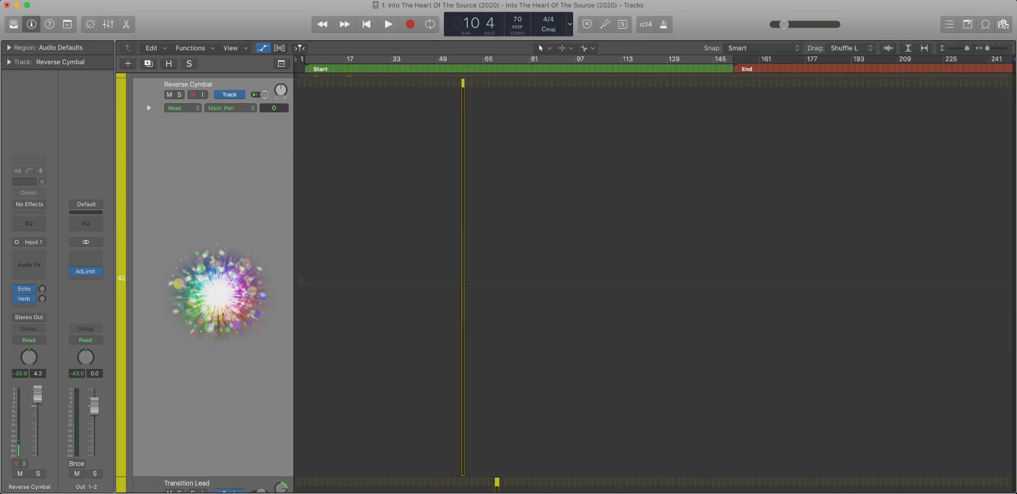
{"action": "left_click", "coordinate": [187, 213]}
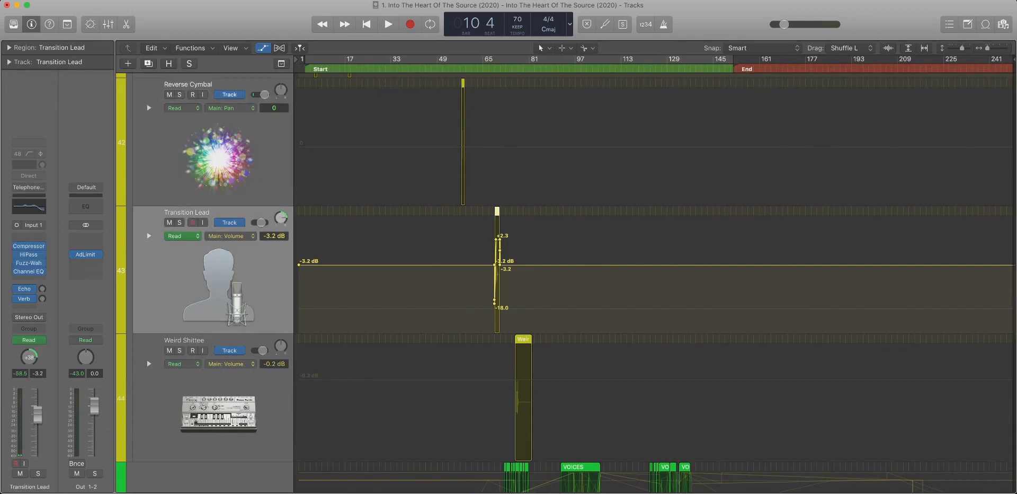
{"action": "key", "text": "z"}
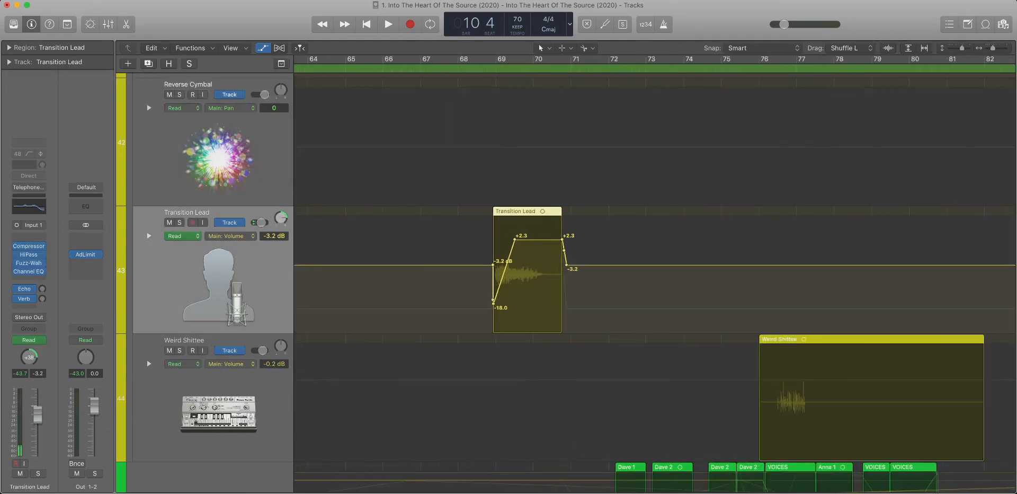
{"action": "double_click", "coordinate": [492, 265]}
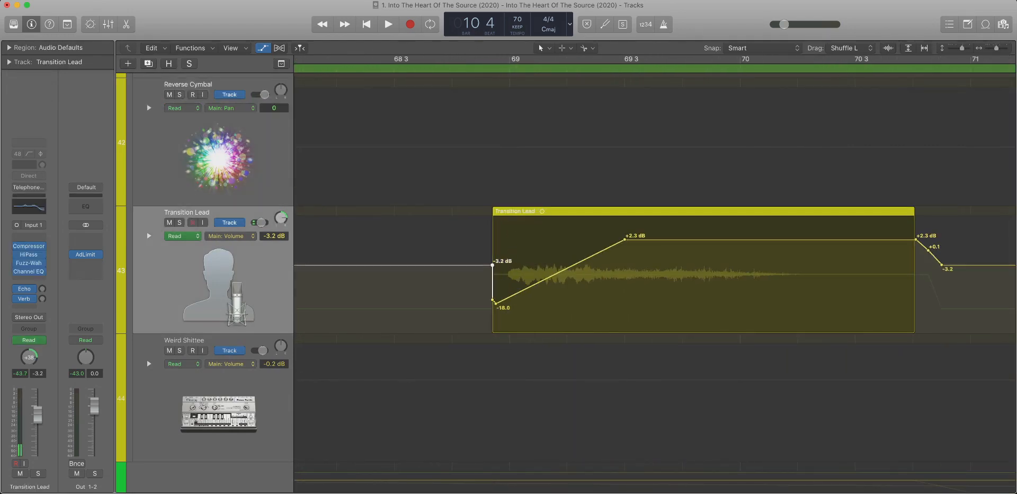
{"action": "key", "text": "z"}
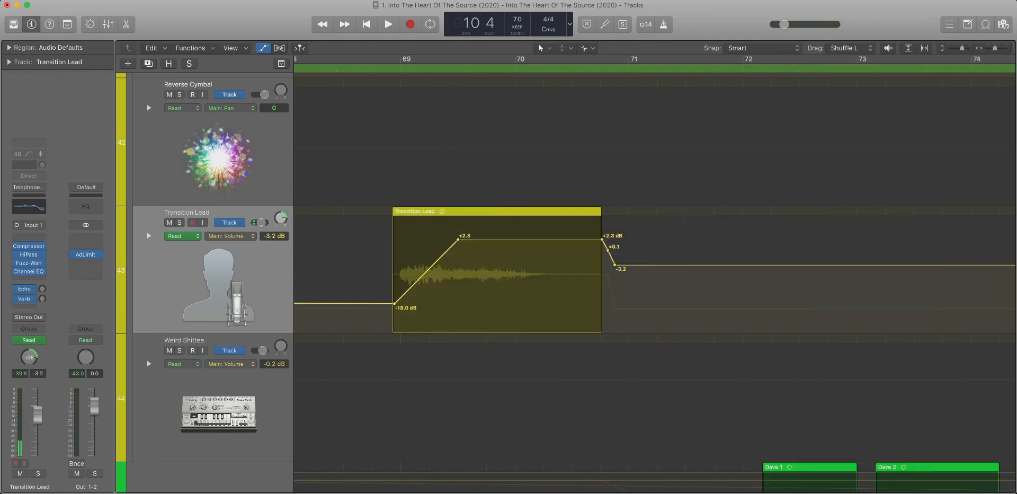
{"action": "scroll", "coordinate": [655, 270], "scroll_direction": "left", "scroll_amount": 10}
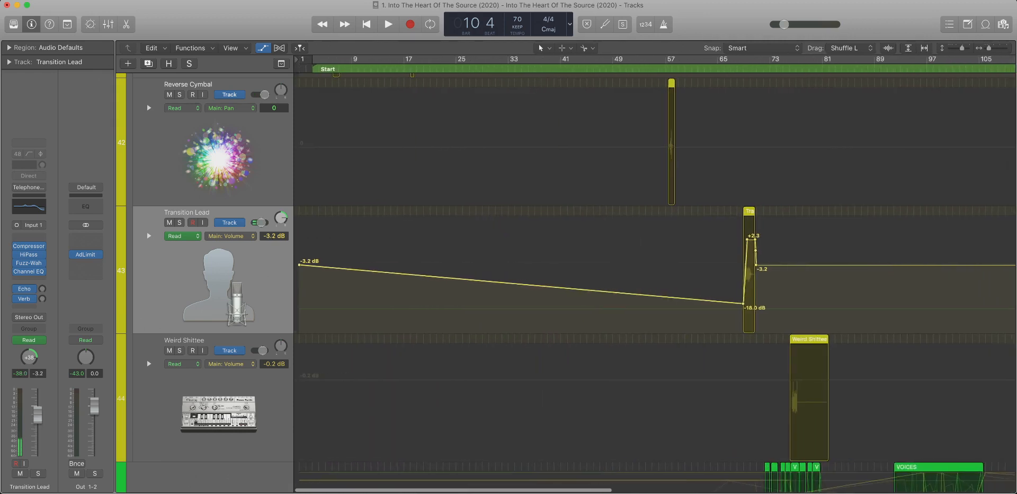
{"action": "double_click", "coordinate": [300, 265]}
{"action": "key", "text": "z"}
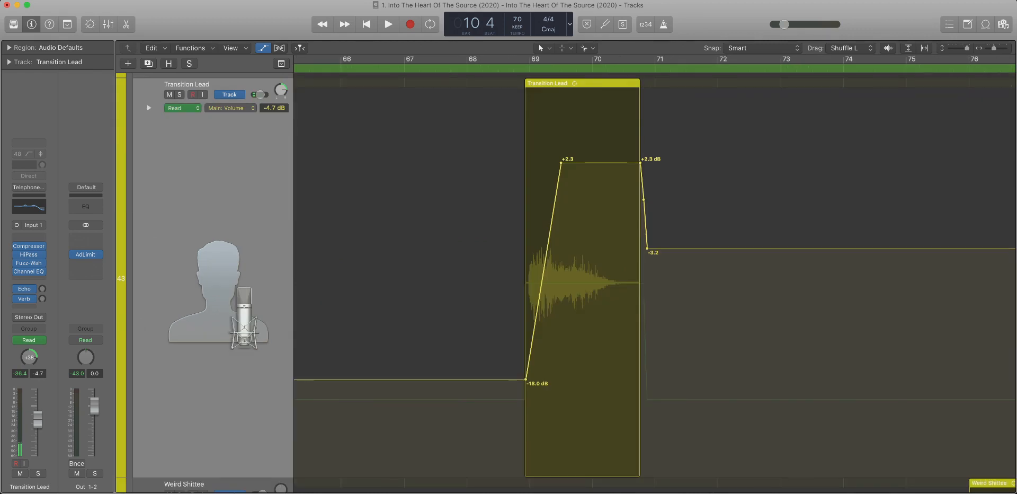
Delete the -3.2 dB, +0.1 dB and closing +2.3 dB volume points at the end of the Transition Lead region.
{"action": "double_click", "coordinate": [647, 249]}
{"action": "double_click", "coordinate": [644, 200]}
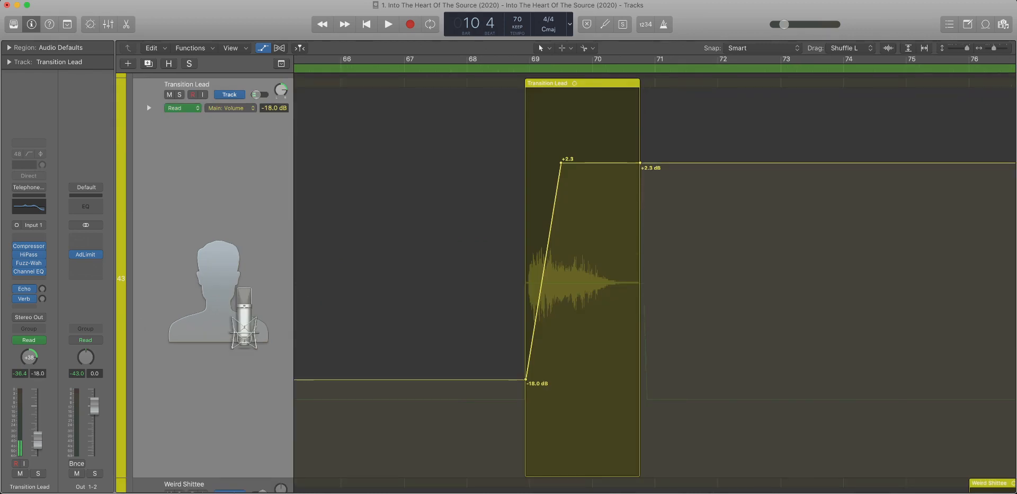
{"action": "double_click", "coordinate": [640, 163]}
Switch the Transition Lead automation display to pan and delete all of the track's pan points.
{"action": "key", "text": "super+Left"}
{"action": "key", "text": "super+Left"}
{"action": "key", "text": "super+Left"}
{"action": "key", "text": "super+Left"}
{"action": "key", "text": "super+Left"}
{"action": "key", "text": "super+Left"}
{"action": "key", "text": "super+Left"}
{"action": "key", "text": "super+Left"}
{"action": "key", "text": "super+Left"}
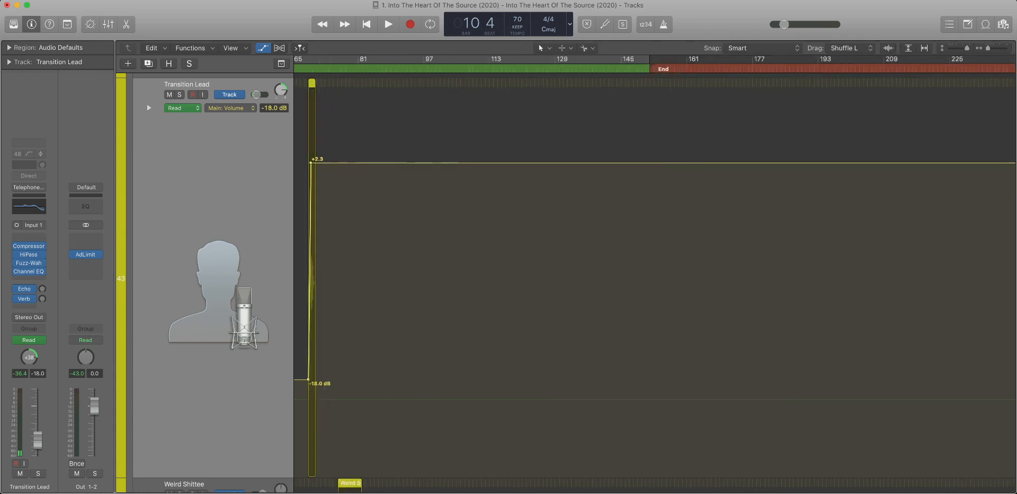
{"action": "key", "text": "super+Up"}
{"action": "key", "text": "super+Up"}
{"action": "key", "text": "super+Up"}
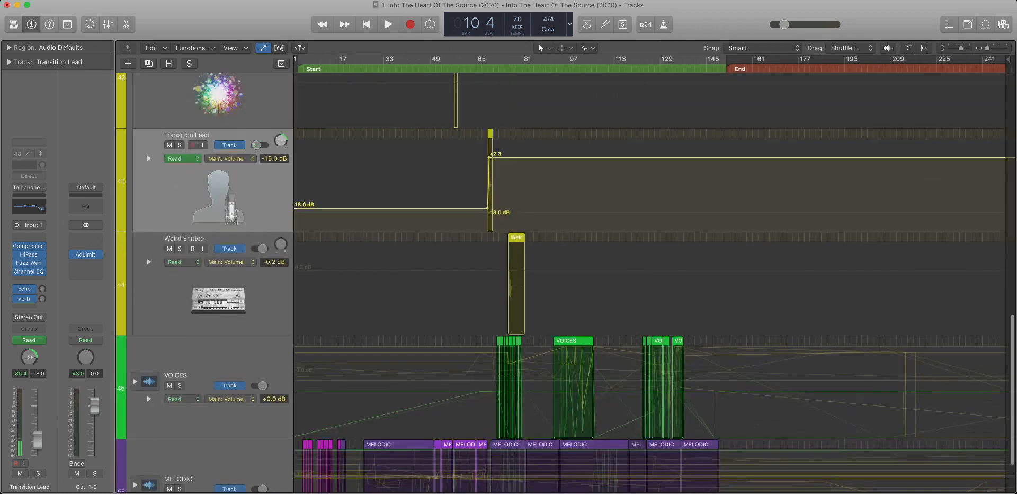
{"action": "left_click", "coordinate": [501, 288]}
{"action": "scroll", "coordinate": [501, 281], "scroll_direction": "left", "scroll_amount": 1}
{"action": "left_click_drag", "start_coordinate": [489, 273], "coordinate": [518, 302]}
{"action": "key", "text": "z"}
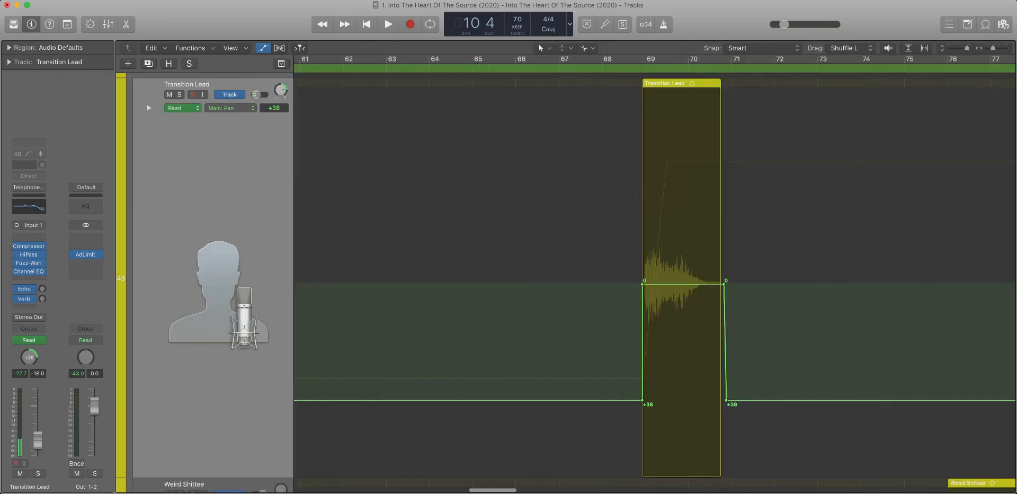
{"action": "key", "text": "super+Up"}
{"action": "key", "text": "z"}
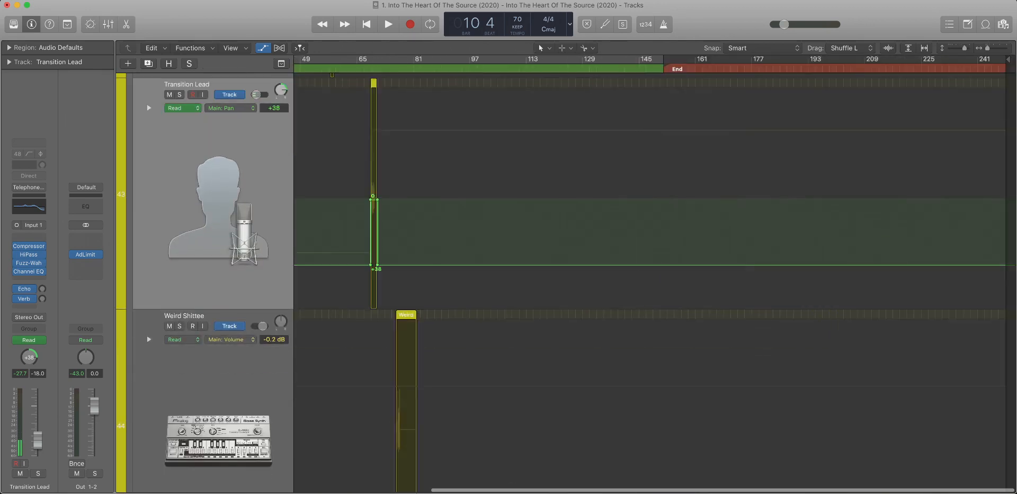
{"action": "key", "text": "Delete"}
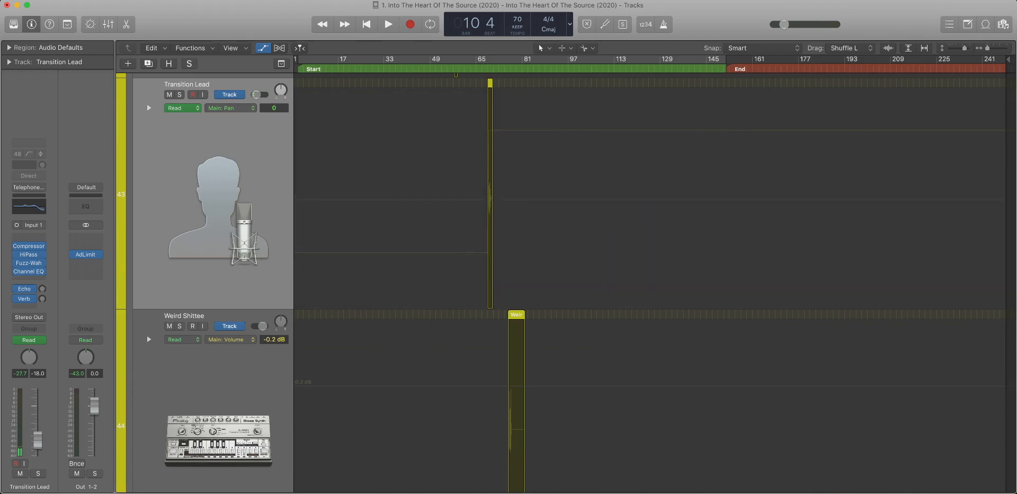
Select the Weird Shittee track and examine its volume automation for redundant points.
{"action": "scroll", "coordinate": [572, 281], "scroll_direction": "down", "scroll_amount": 3}
{"action": "scroll", "coordinate": [572, 281], "scroll_direction": "up", "scroll_amount": 6}
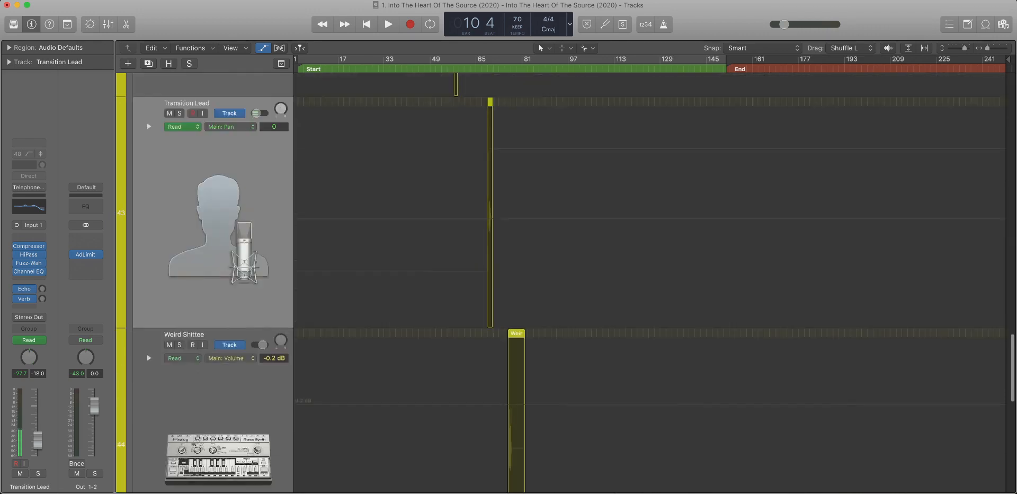
{"action": "scroll", "coordinate": [572, 280], "scroll_direction": "down", "scroll_amount": 5}
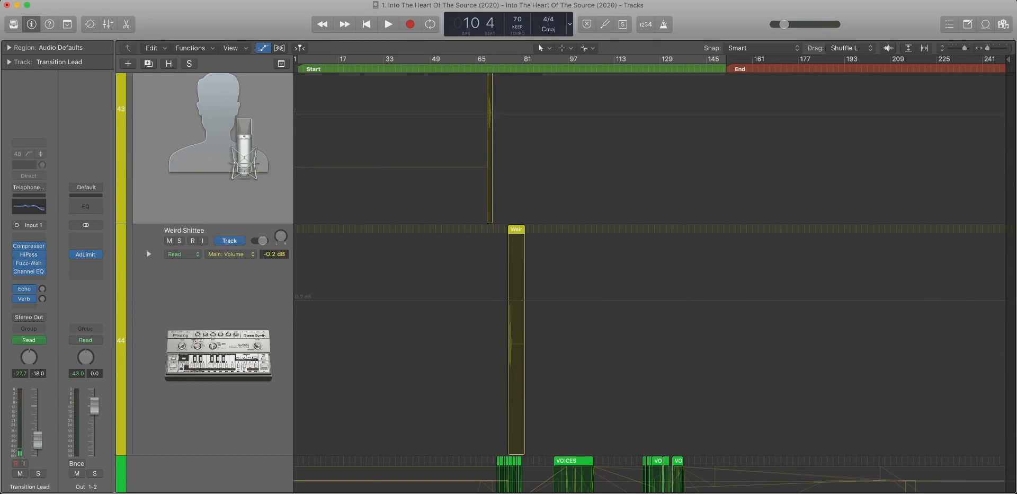
{"action": "left_click", "coordinate": [218, 296]}
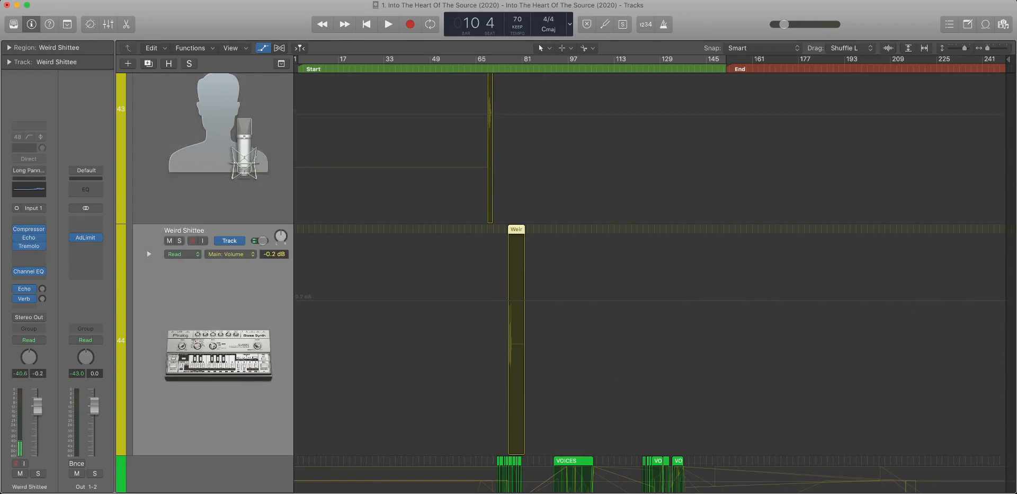
{"action": "scroll", "coordinate": [655, 283], "scroll_direction": "down", "scroll_amount": 4}
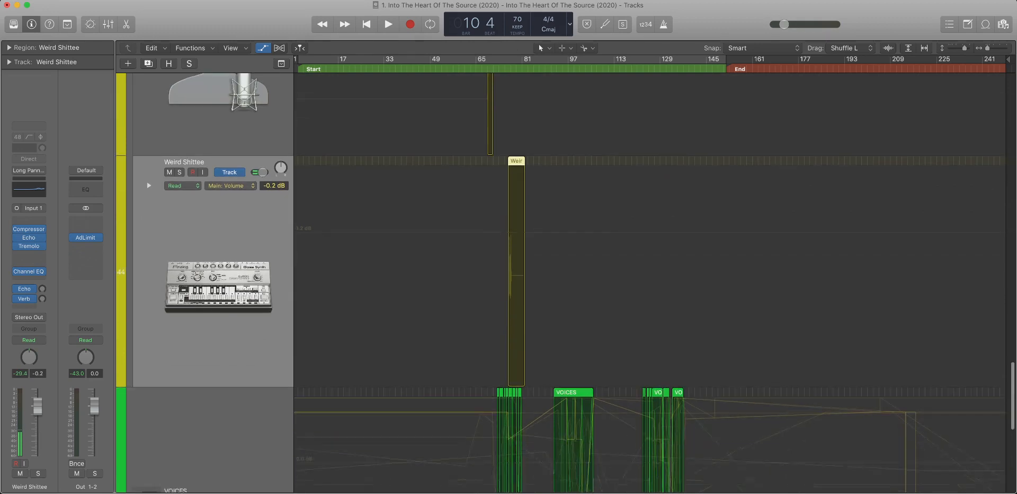
{"action": "scroll", "coordinate": [655, 283], "scroll_direction": "down", "scroll_amount": 2}
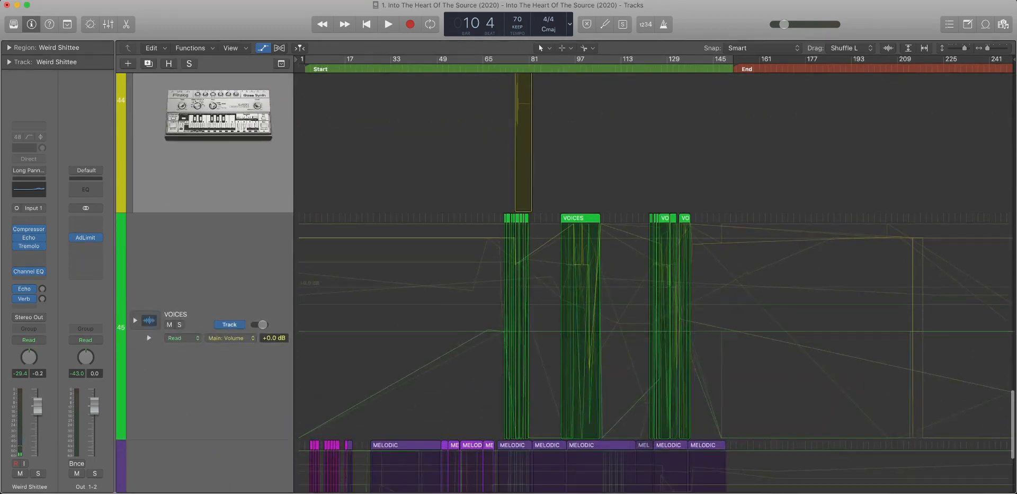
{"action": "scroll", "coordinate": [655, 283], "scroll_direction": "up", "scroll_amount": 4}
{"action": "scroll", "coordinate": [655, 283], "scroll_direction": "down", "scroll_amount": 2}
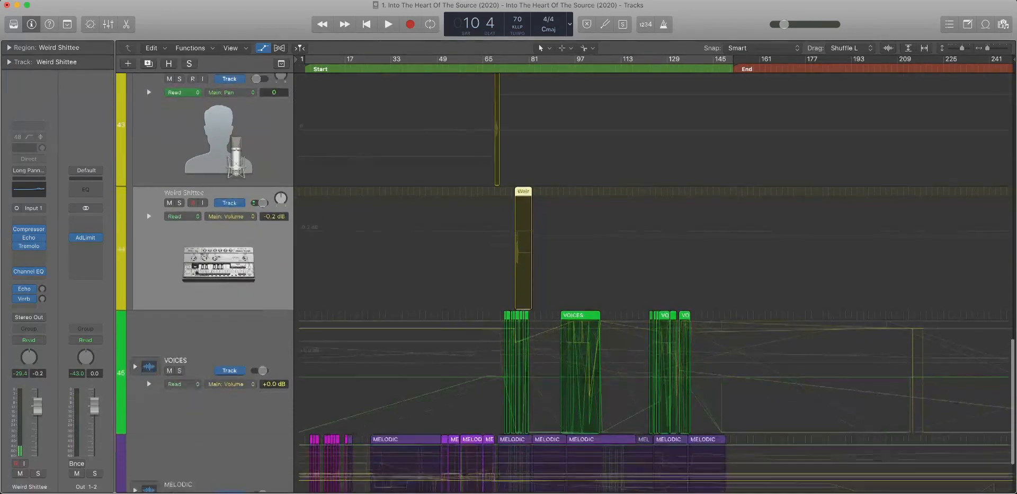
Collapse the FX track stack and expand the VOICES stack to reach its individual vocal tracks.
{"action": "left_click", "coordinate": [218, 334]}
{"action": "scroll", "coordinate": [655, 283], "scroll_direction": "down", "scroll_amount": 2}
{"action": "scroll", "coordinate": [655, 283], "scroll_direction": "up", "scroll_amount": 12}
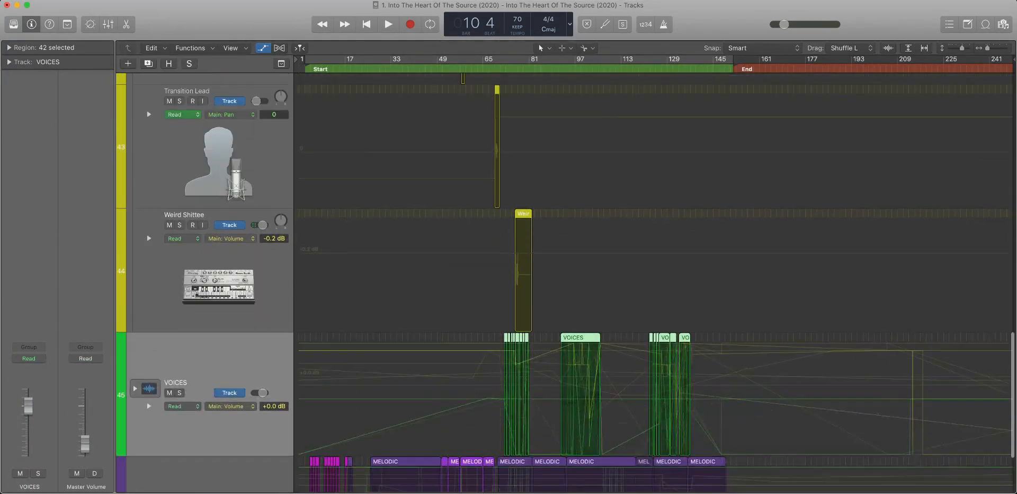
{"action": "scroll", "coordinate": [566, 284], "scroll_direction": "up", "scroll_amount": 3}
{"action": "scroll", "coordinate": [566, 283], "scroll_direction": "down", "scroll_amount": 2}
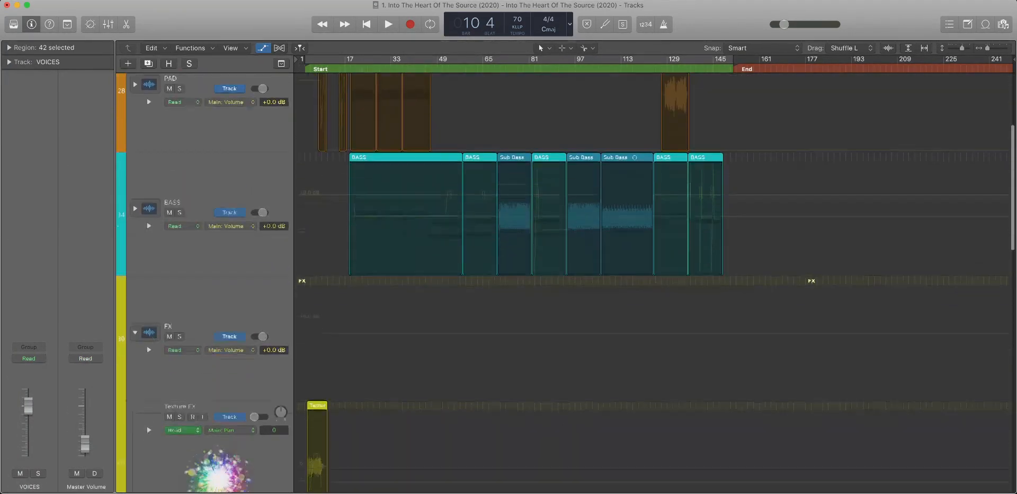
{"action": "left_click", "coordinate": [135, 325]}
{"action": "scroll", "coordinate": [135, 325], "scroll_direction": "down", "scroll_amount": 3}
{"action": "scroll", "coordinate": [566, 283], "scroll_direction": "down", "scroll_amount": 2}
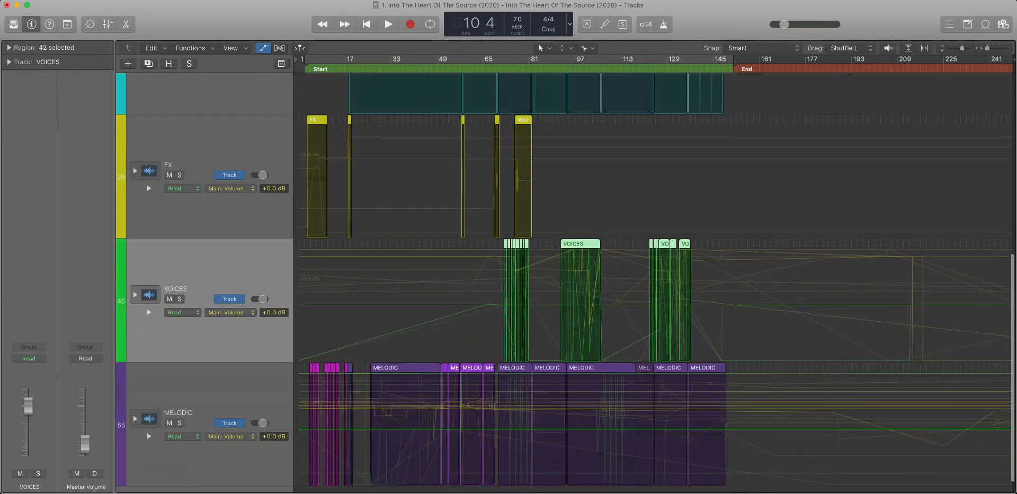
{"action": "left_click", "coordinate": [136, 295]}
{"action": "scroll", "coordinate": [136, 295], "scroll_direction": "down", "scroll_amount": 5}
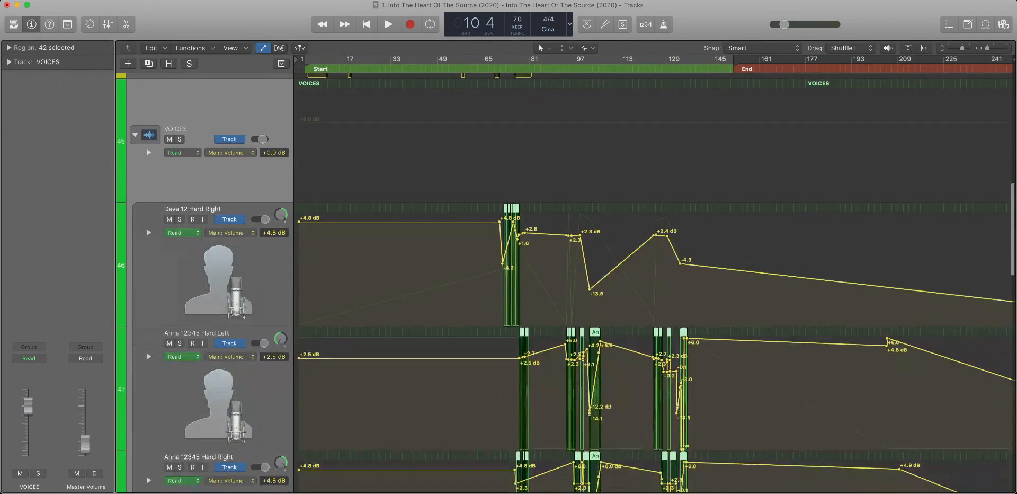
Move the -4.3 dB volume point on the 12 Hard Right vocal track back to just after its last region, clearing the later points in between.
{"action": "key", "text": "super+Up"}
{"action": "key", "text": "super+Up"}
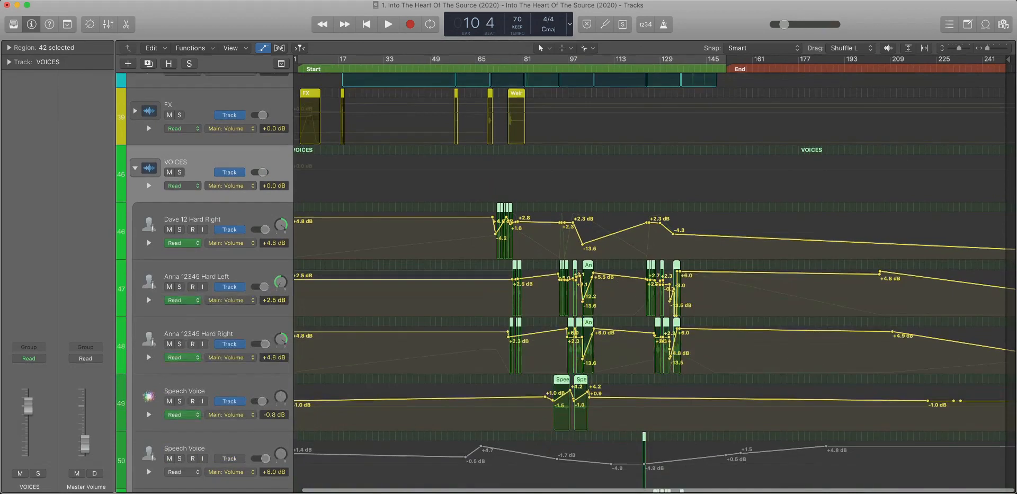
{"action": "key", "text": "super+Right"}
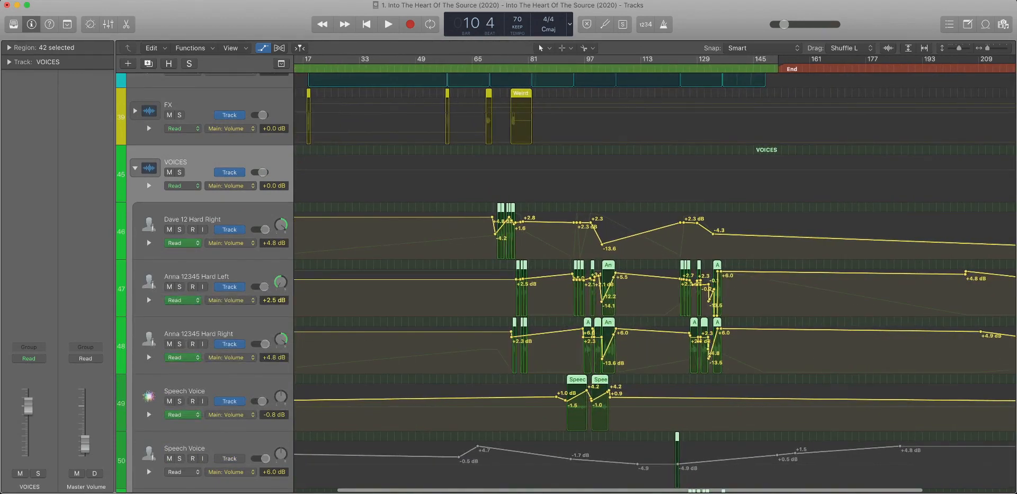
{"action": "scroll", "coordinate": [655, 273], "scroll_direction": "left", "scroll_amount": 3}
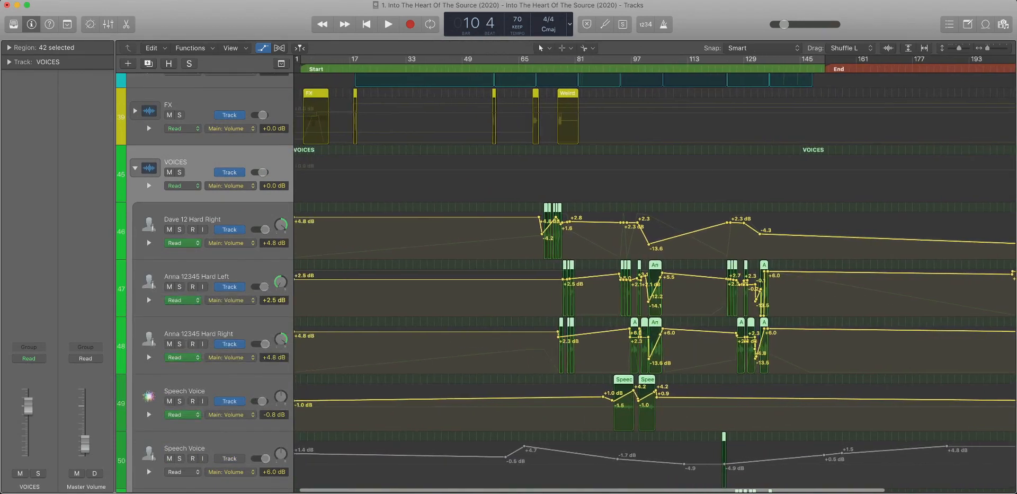
{"action": "key", "text": "super+Right"}
{"action": "key", "text": "super+Right"}
{"action": "key", "text": "super+Right"}
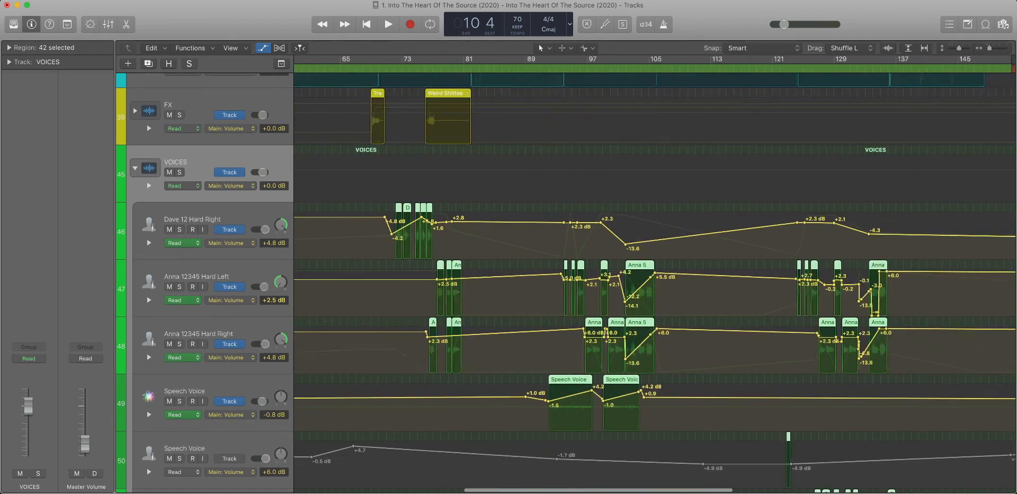
{"action": "scroll", "coordinate": [655, 274], "scroll_direction": "left", "scroll_amount": 3}
{"action": "left_click_drag", "start_coordinate": [488, 212], "coordinate": [975, 258]}
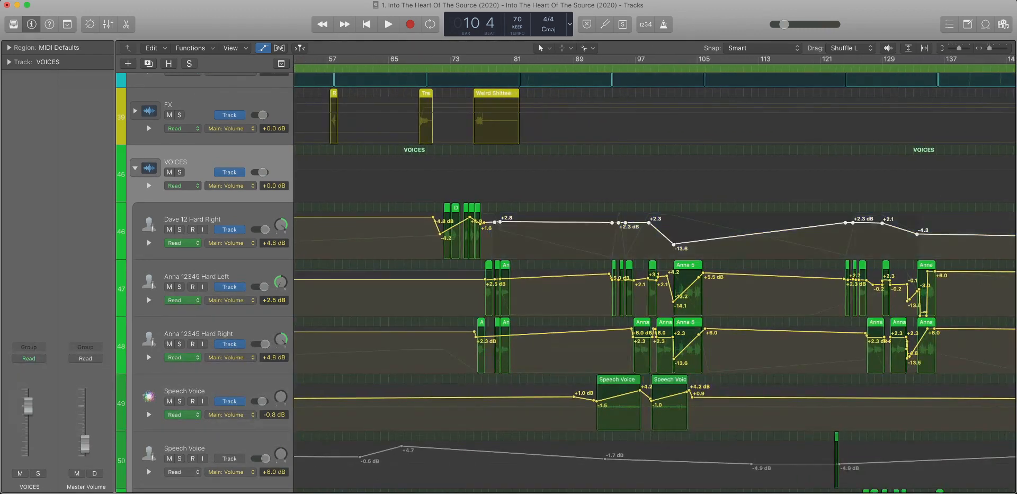
{"action": "left_click_drag", "start_coordinate": [917, 234], "coordinate": [485, 234]}
{"action": "key", "text": "super+Left"}
{"action": "key", "text": "super+Left"}
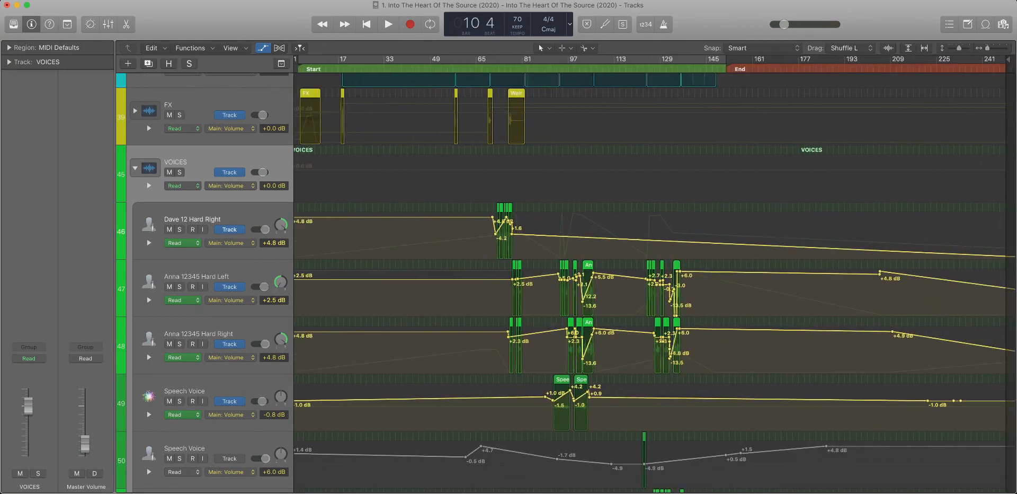
Delete the closing -∞ dB volume point far beyond the regions on the 12 Hard Right vocal track.
{"action": "scroll", "coordinate": [654, 274], "scroll_direction": "right", "scroll_amount": 2}
{"action": "scroll", "coordinate": [655, 274], "scroll_direction": "right", "scroll_amount": 10}
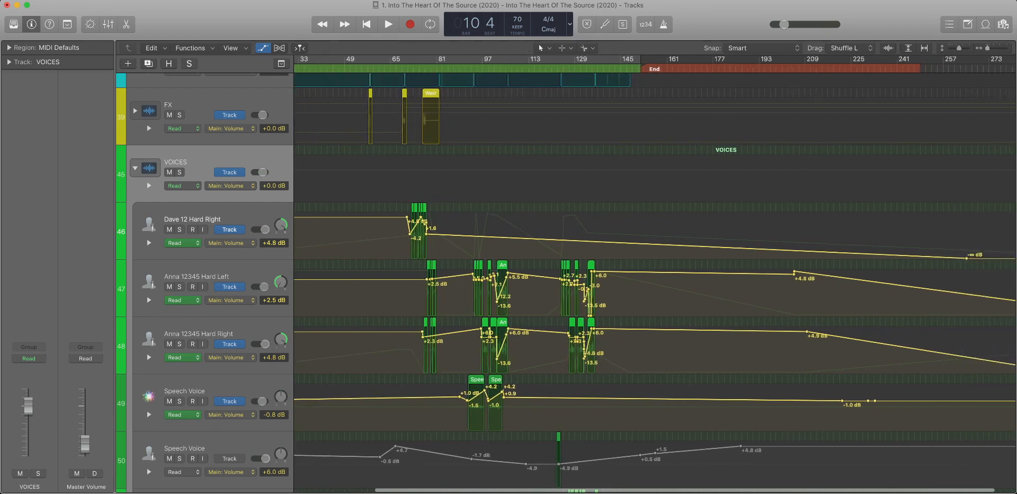
{"action": "scroll", "coordinate": [655, 273], "scroll_direction": "right", "scroll_amount": 10}
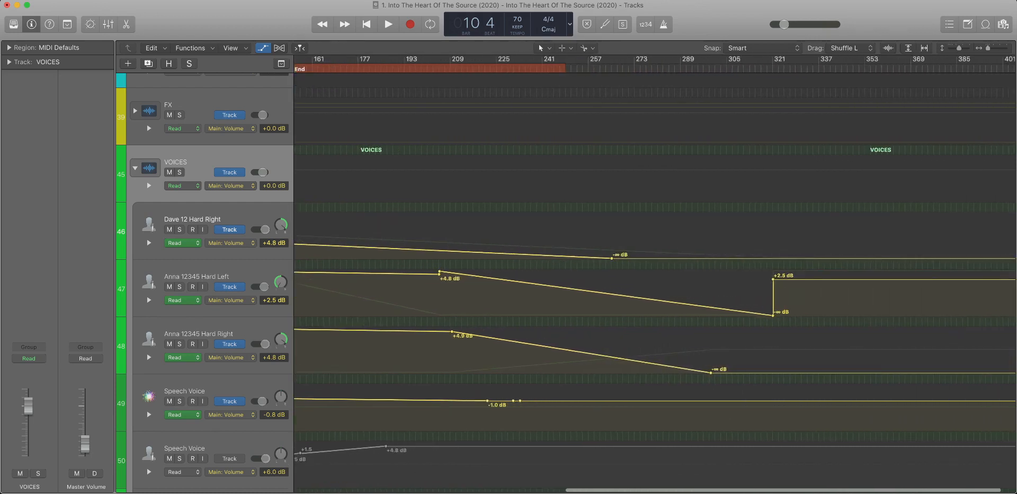
{"action": "key", "text": "super+Left"}
{"action": "scroll", "coordinate": [655, 273], "scroll_direction": "left", "scroll_amount": 2}
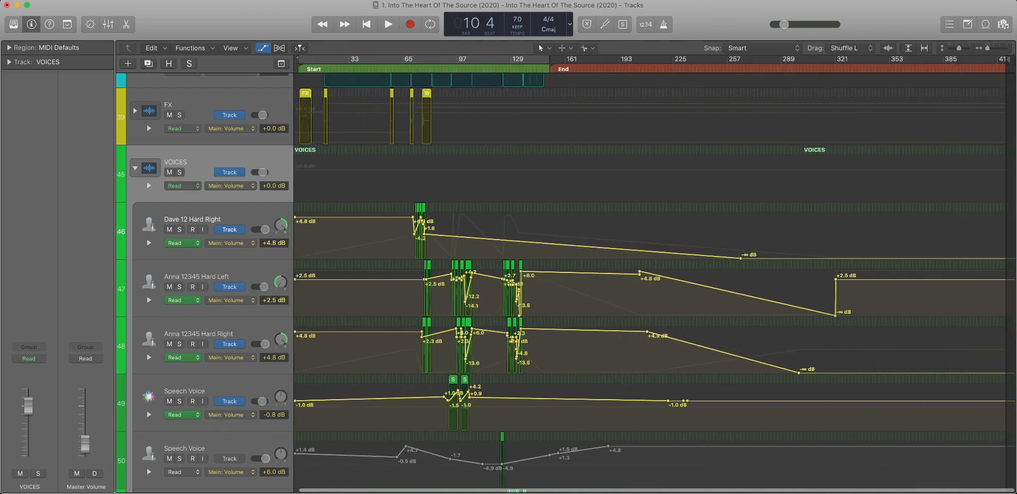
{"action": "double_click", "coordinate": [741, 258]}
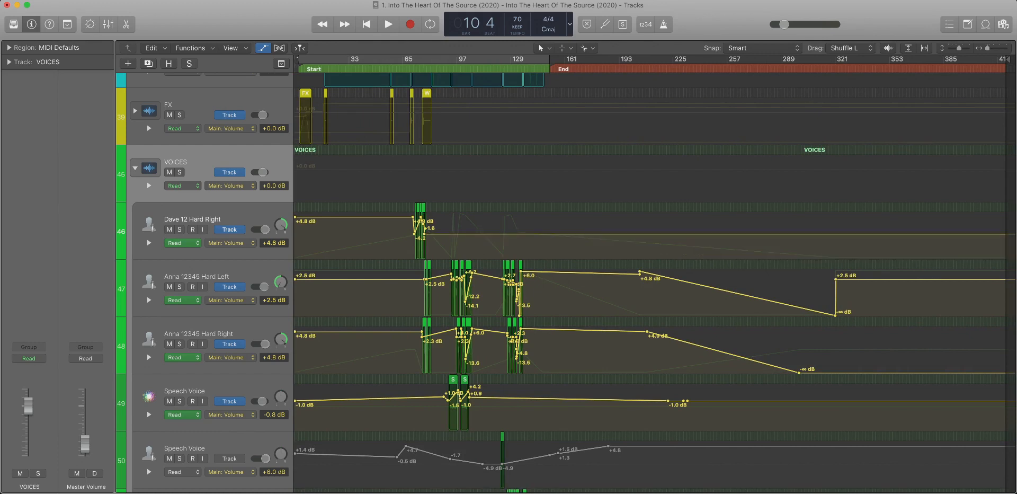
Delete the trailing volume points beyond the song's end on the 12345 Hard Left, 12345 Hard Right and first Speech Voice tracks.
{"action": "left_click_drag", "start_coordinate": [892, 316], "coordinate": [639, 269]}
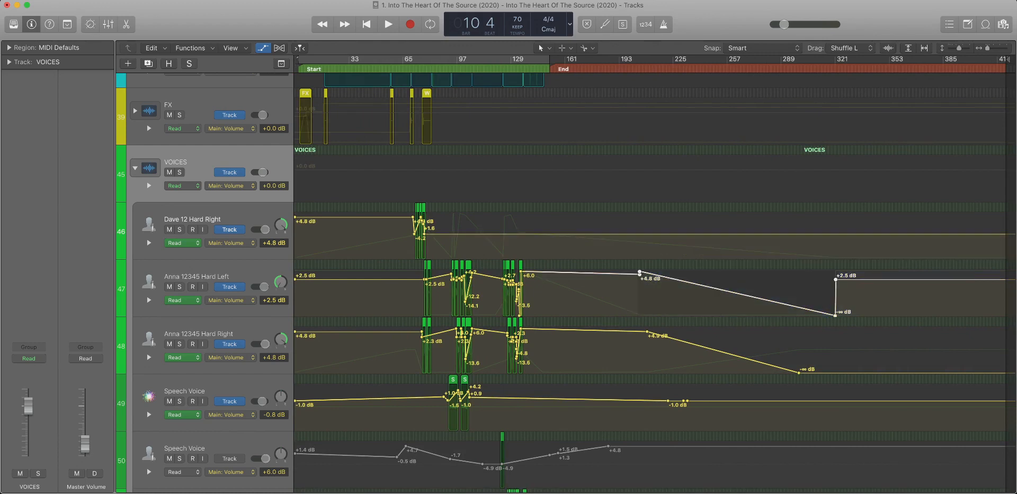
{"action": "key", "text": "Delete"}
{"action": "left_click_drag", "start_coordinate": [874, 374], "coordinate": [561, 326]}
{"action": "key", "text": "Delete"}
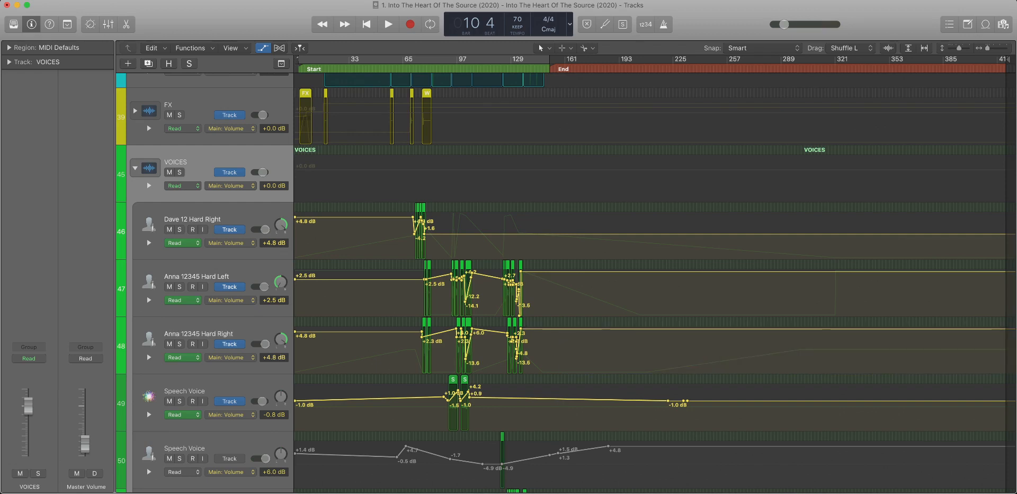
{"action": "left_click_drag", "start_coordinate": [784, 431], "coordinate": [537, 383]}
{"action": "key", "text": "Delete"}
{"action": "scroll", "coordinate": [655, 281], "scroll_direction": "left", "scroll_amount": 1}
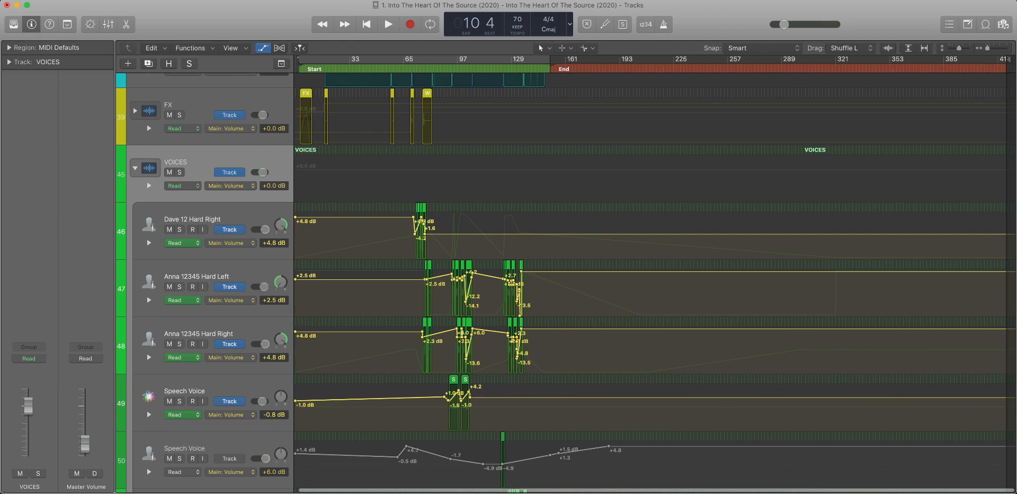
Delete the +4.8 dB volume point just before the first region on the 12 Hard Right vocal track.
{"action": "left_click", "coordinate": [228, 219]}
{"action": "key", "text": "super+Right"}
{"action": "key", "text": "super+Right"}
{"action": "key", "text": "super+Right"}
{"action": "key", "text": "super+Right"}
{"action": "key", "text": "super+Right"}
{"action": "key", "text": "super+Right"}
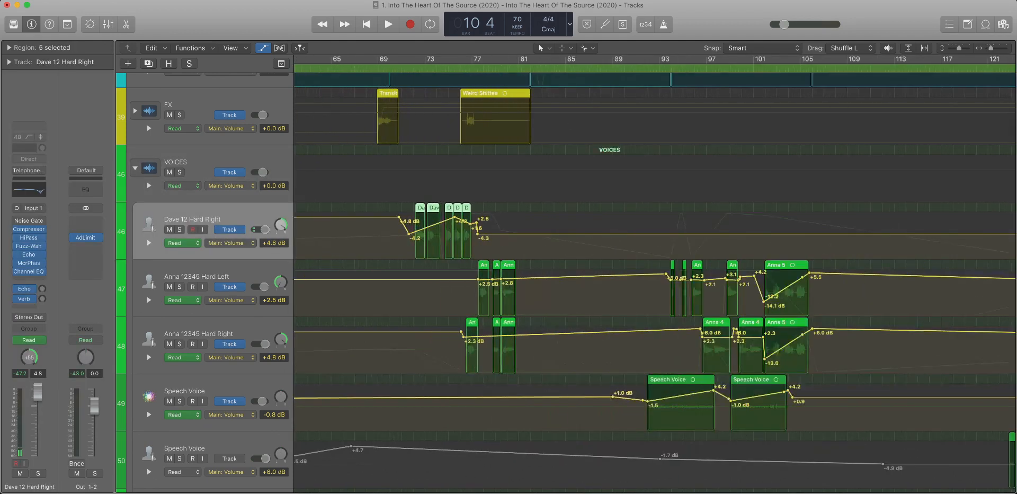
{"action": "key", "text": "super+Right"}
{"action": "key", "text": "super+Right"}
{"action": "key", "text": "super+Right"}
{"action": "key", "text": "super+Right"}
{"action": "key", "text": "super+Right"}
{"action": "double_click", "coordinate": [380, 217]}
{"action": "scroll", "coordinate": [655, 281], "scroll_direction": "left", "scroll_amount": 1}
Set the opening volume of the 12 Hard Right vocal track to -4.2 dB by removing its starting point.
{"action": "key", "text": "super+Left"}
{"action": "key", "text": "super+Left"}
{"action": "key", "text": "super+Left"}
{"action": "scroll", "coordinate": [655, 281], "scroll_direction": "left", "scroll_amount": 14}
{"action": "scroll", "coordinate": [654, 281], "scroll_direction": "left", "scroll_amount": 10}
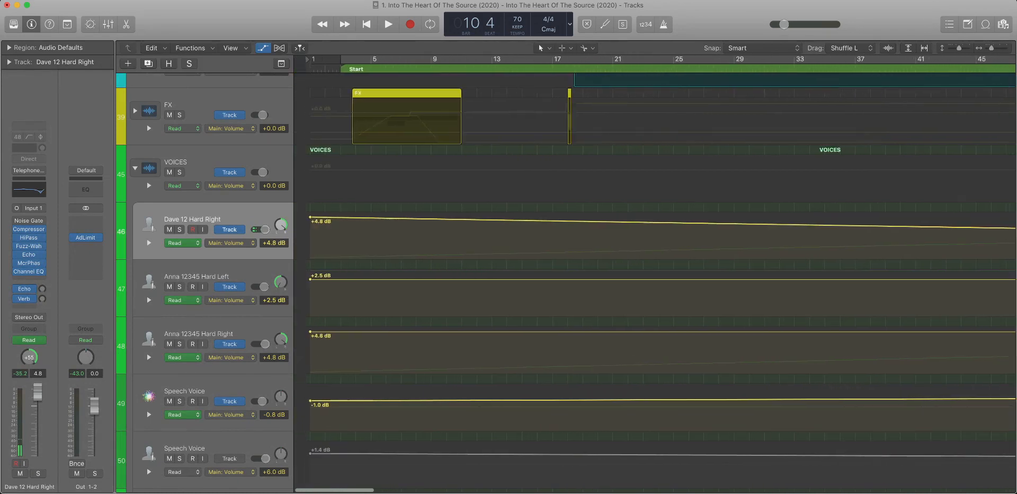
{"action": "double_click", "coordinate": [299, 217]}
Delete the +3.3 dB, +2.5 dB and -4.3 dB volume points around the end of the 12 Hard Right regions.
{"action": "scroll", "coordinate": [655, 281], "scroll_direction": "right", "scroll_amount": 15}
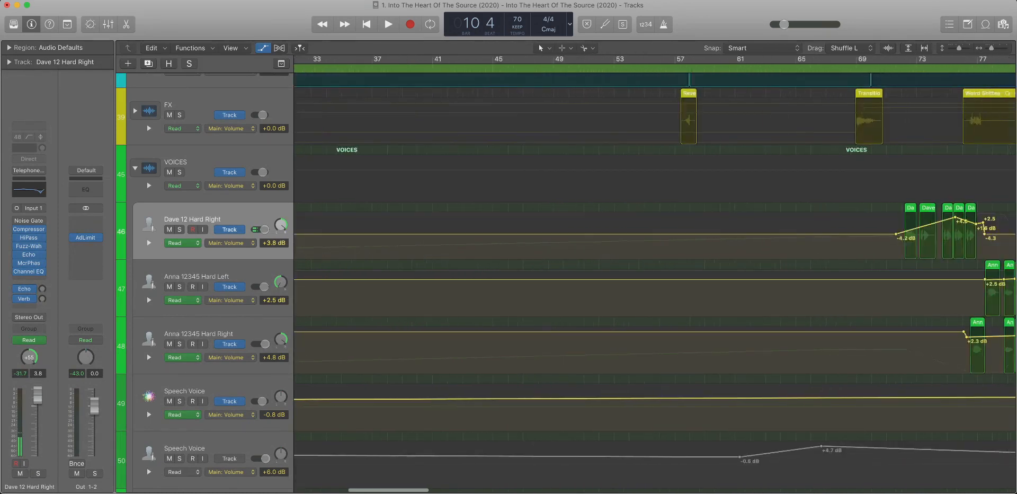
{"action": "left_click_drag", "start_coordinate": [497, 253], "coordinate": [662, 198]}
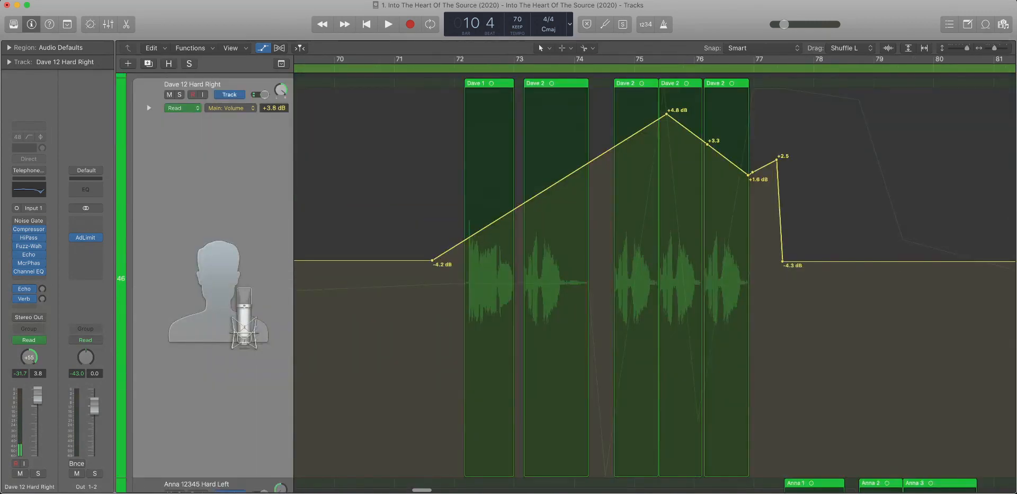
{"action": "double_click", "coordinate": [707, 145]}
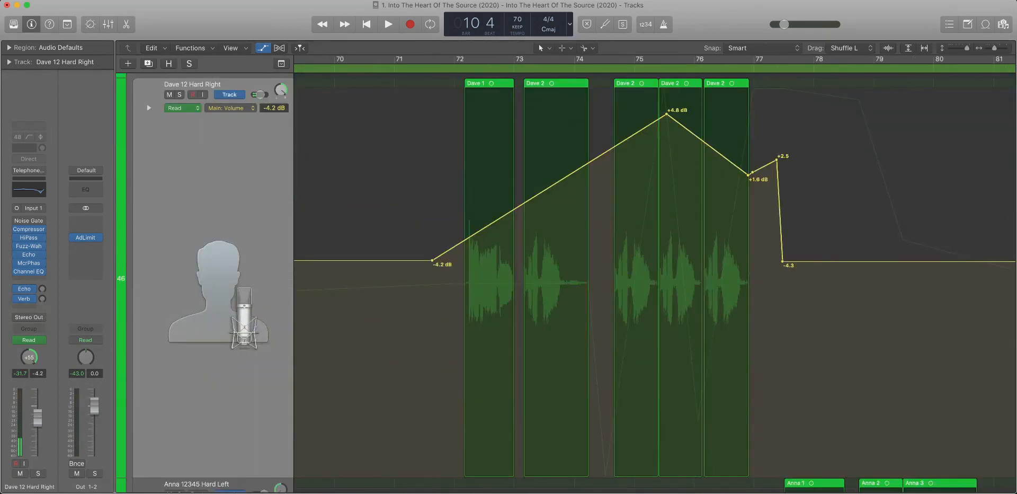
{"action": "double_click", "coordinate": [777, 160]}
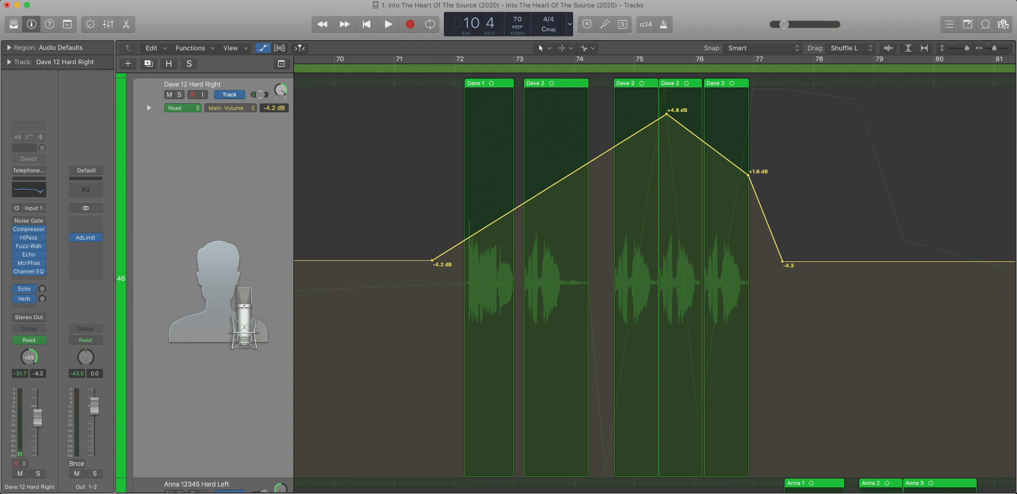
{"action": "double_click", "coordinate": [782, 261]}
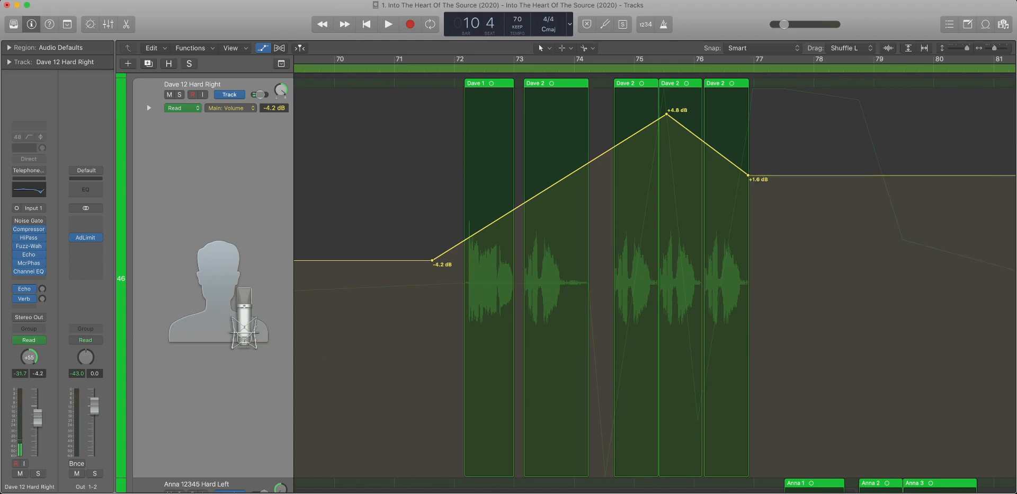
Switch the 12 Hard Right vocal track's automation display to pan.
{"action": "key", "text": "super+Left"}
{"action": "key", "text": "super+Left"}
{"action": "key", "text": "super+Left"}
{"action": "key", "text": "super+Left"}
{"action": "key", "text": "super+Left"}
{"action": "key", "text": "super+Left"}
{"action": "key", "text": "super+Left"}
{"action": "key", "text": "super+Left"}
{"action": "key", "text": "super+Left"}
{"action": "key", "text": "super+Left"}
{"action": "scroll", "coordinate": [655, 275], "scroll_direction": "right", "scroll_amount": 1}
{"action": "left_click", "coordinate": [232, 108]}
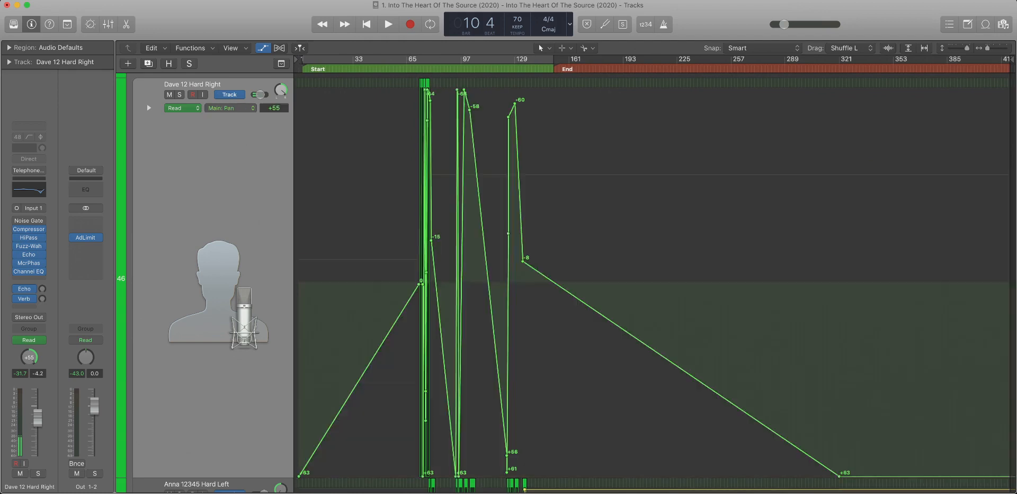
Remove the +63 pan point at the start of the 12 Hard Right vocal track so its opening pan is 0.
{"action": "key", "text": "super+Up"}
{"action": "key", "text": "super+Up"}
{"action": "key", "text": "super+Up"}
{"action": "key", "text": "super+Up"}
{"action": "key", "text": "super+Up"}
{"action": "key", "text": "super+Up"}
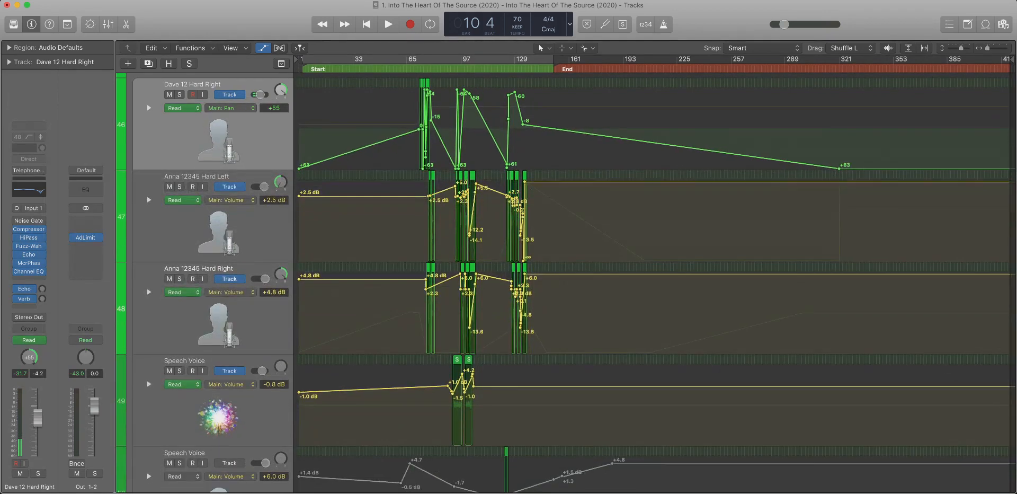
{"action": "key", "text": "super+Right"}
{"action": "key", "text": "super+Right"}
{"action": "key", "text": "super+Right"}
{"action": "key", "text": "super+Right"}
{"action": "key", "text": "super+Left"}
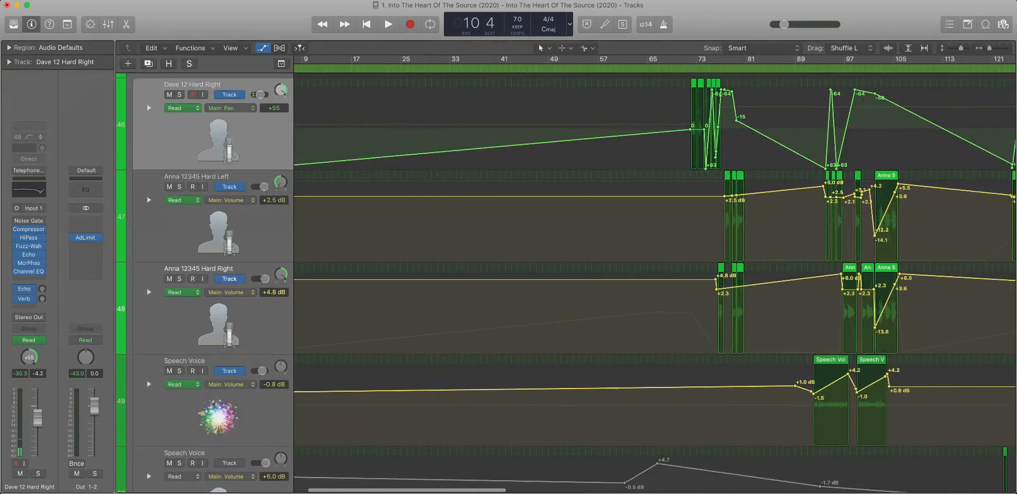
{"action": "scroll", "coordinate": [655, 275], "scroll_direction": "left", "scroll_amount": 3}
{"action": "left_click", "coordinate": [299, 168]}
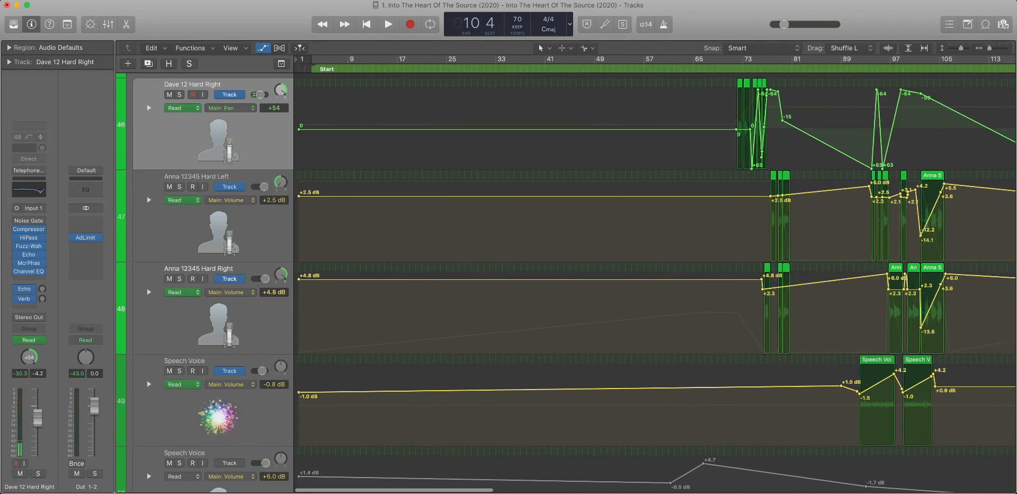
{"action": "scroll", "coordinate": [740, 133], "scroll_direction": "right", "scroll_amount": 5}
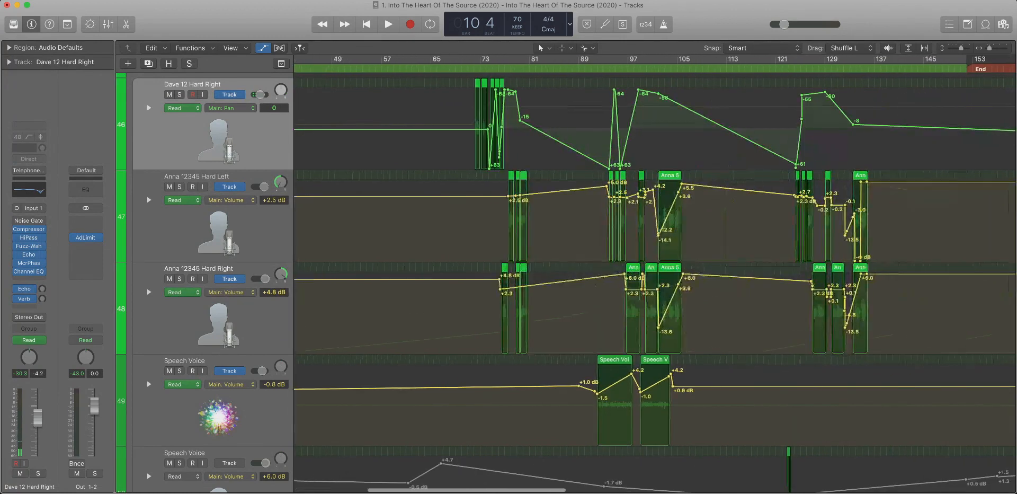
Delete all pan points from about bar 93 onwards on the 12 Hard Right vocal track.
{"action": "key", "text": "super+Left"}
{"action": "key", "text": "super+Left"}
{"action": "key", "text": "super+Left"}
{"action": "left_click_drag", "start_coordinate": [958, 128], "coordinate": [377, 127]}
{"action": "key", "text": "Delete"}
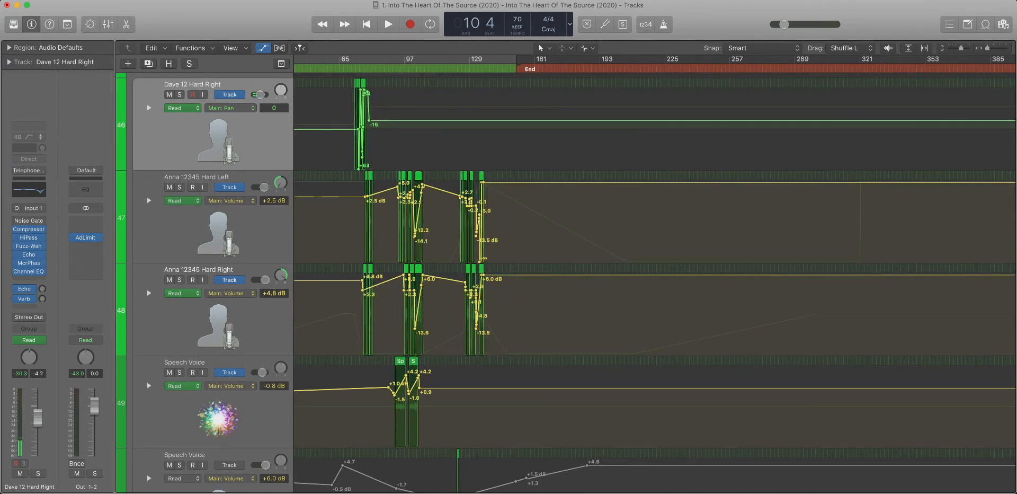
Delete the -15 and -64 pan points just after the last 12 Hard Right region, keeping the -54 point.
{"action": "key", "text": "z"}
{"action": "left_click_drag", "start_coordinate": [647, 159], "coordinate": [538, 159]}
{"action": "key", "text": "Delete"}
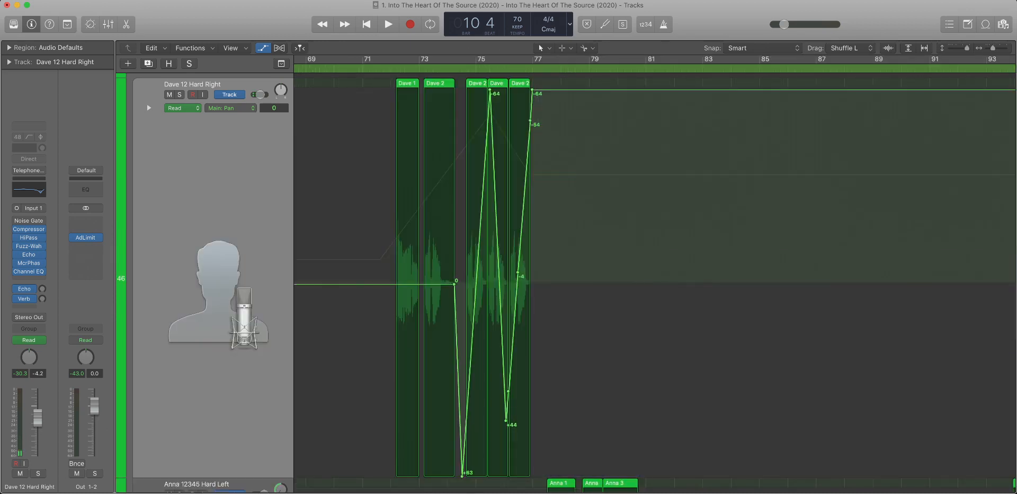
{"action": "double_click", "coordinate": [532, 89]}
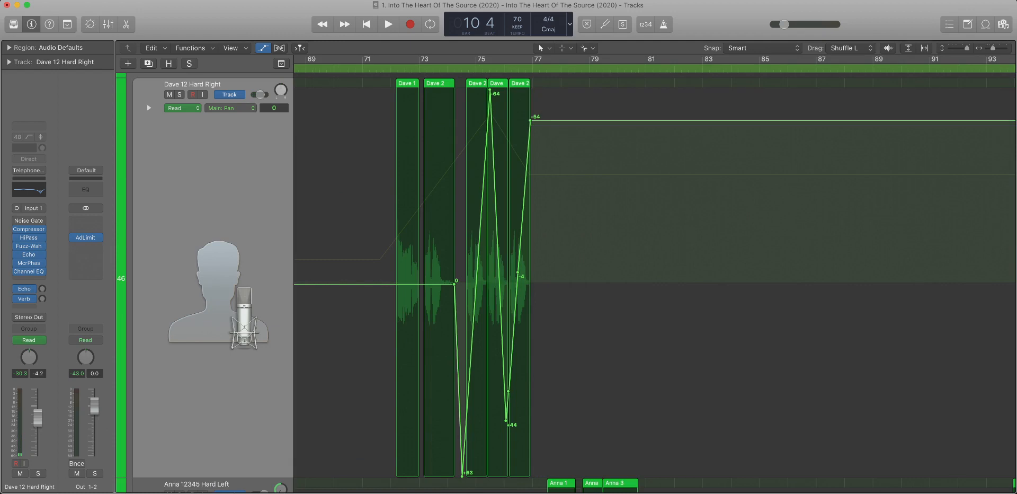
Delete the -4 pan point inside the last 12 Hard Right region and both +35 points at the gap before it.
{"action": "scroll", "coordinate": [655, 281], "scroll_direction": "up", "scroll_amount": 10}
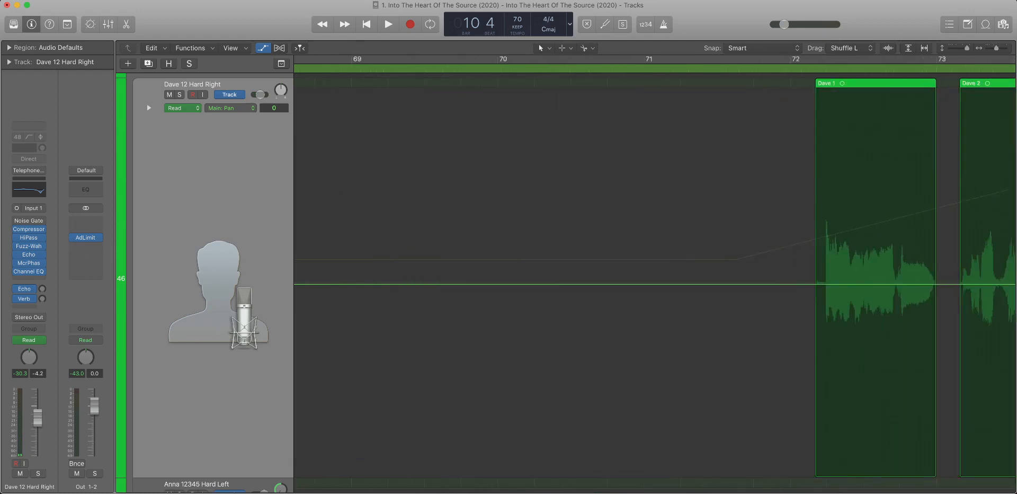
{"action": "scroll", "coordinate": [655, 281], "scroll_direction": "right", "scroll_amount": 10}
{"action": "scroll", "coordinate": [655, 281], "scroll_direction": "down", "scroll_amount": 2}
{"action": "scroll", "coordinate": [655, 280], "scroll_direction": "left", "scroll_amount": 5}
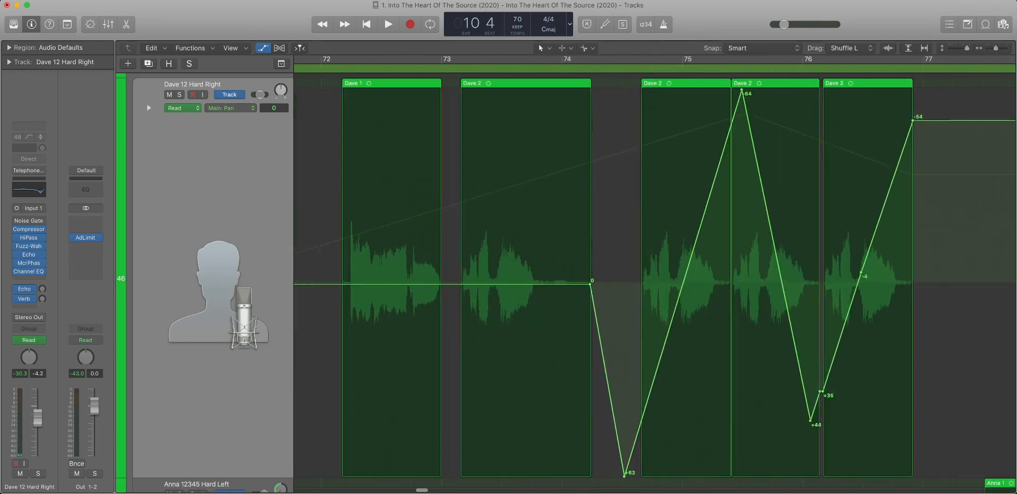
{"action": "scroll", "coordinate": [655, 281], "scroll_direction": "down", "scroll_amount": 4}
{"action": "scroll", "coordinate": [655, 280], "scroll_direction": "down", "scroll_amount": 2}
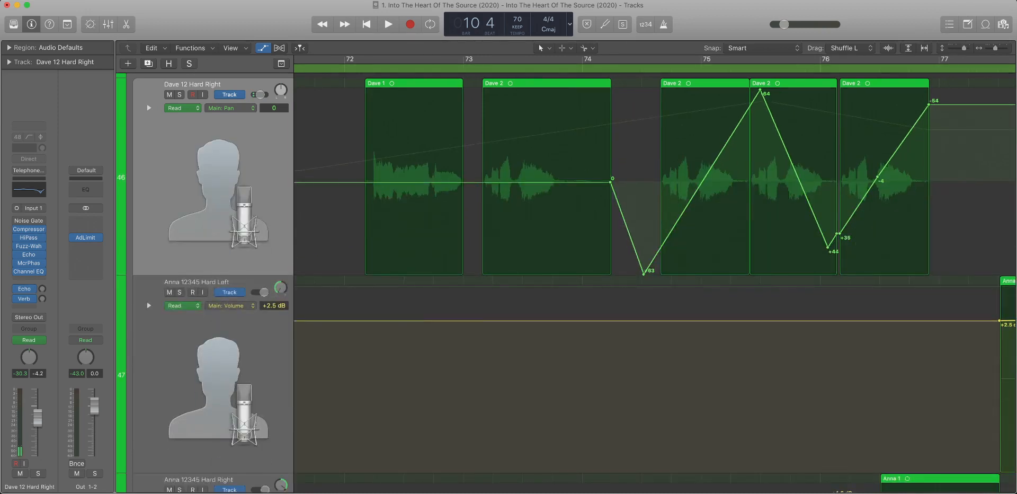
{"action": "left_click", "coordinate": [878, 177]}
{"action": "left_click_drag", "start_coordinate": [797, 265], "coordinate": [881, 217]}
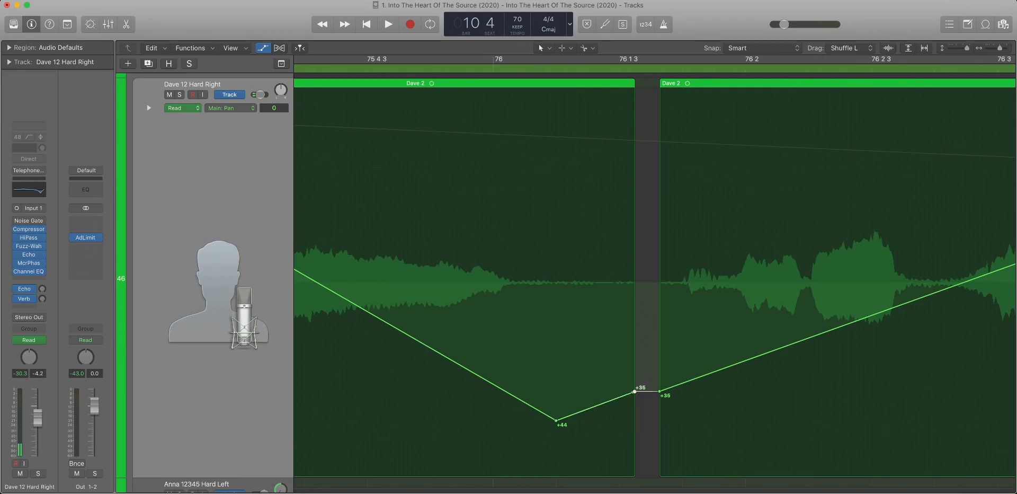
{"action": "left_click", "coordinate": [633, 392]}
{"action": "key", "text": "super+Left"}
{"action": "key", "text": "super+Left"}
{"action": "key", "text": "super+Left"}
{"action": "key", "text": "super+Left"}
{"action": "key", "text": "super+Left"}
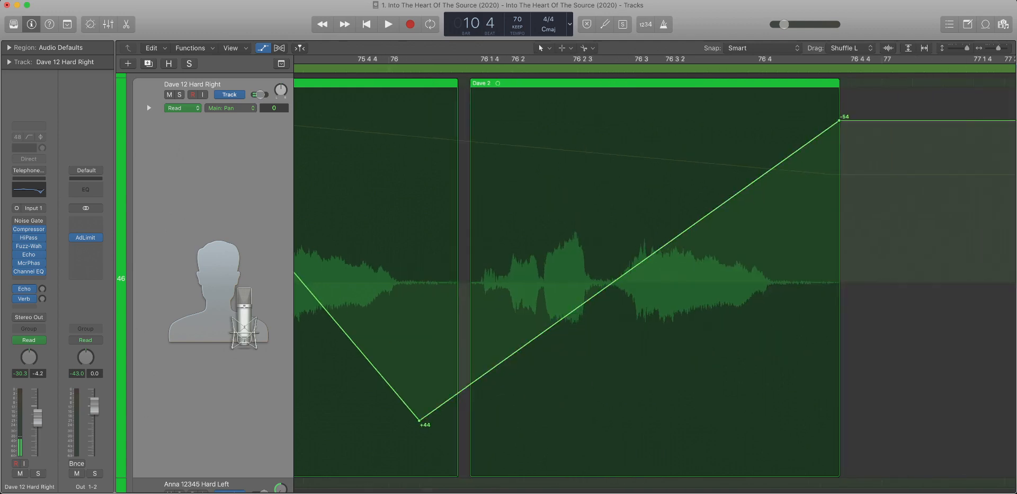
Select the 12345 Hard Left vocal track and delete the extra volume points between its +2.5 dB and +5.0 dB points.
{"action": "key", "text": "super+Left"}
{"action": "key", "text": "super+Left"}
{"action": "key", "text": "super+Left"}
{"action": "key", "text": "super+Left"}
{"action": "key", "text": "super+Left"}
{"action": "key", "text": "super+Left"}
{"action": "key", "text": "super+Left"}
{"action": "key", "text": "super+Left"}
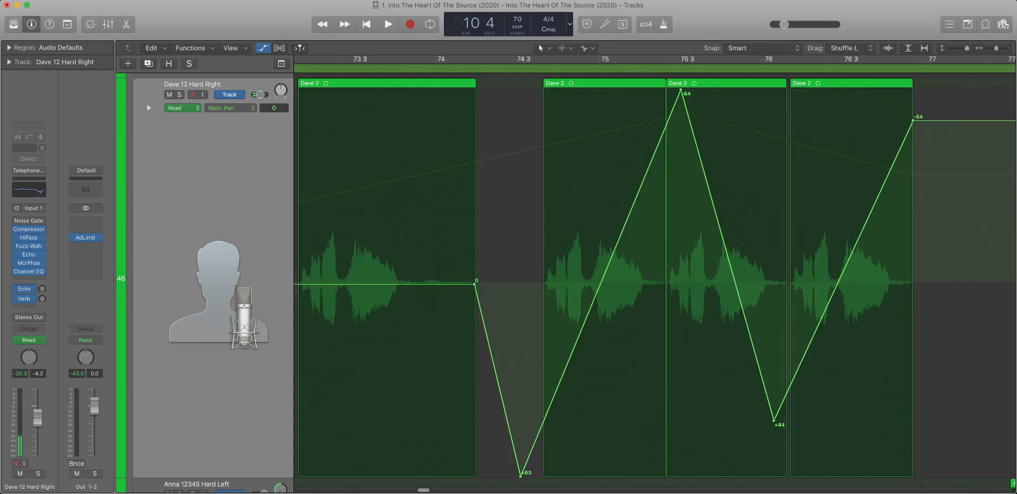
{"action": "key", "text": "super+Left"}
{"action": "key", "text": "super+Left"}
{"action": "key", "text": "super+Up"}
{"action": "key", "text": "super+Up"}
{"action": "key", "text": "super+Up"}
{"action": "key", "text": "super+Up"}
{"action": "key", "text": "super+Up"}
{"action": "key", "text": "super+Up"}
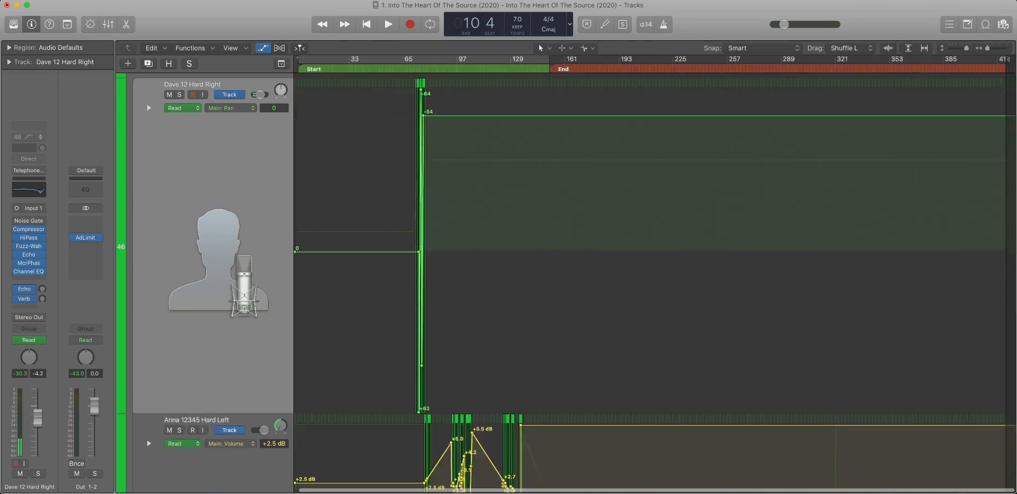
{"action": "key", "text": "Down"}
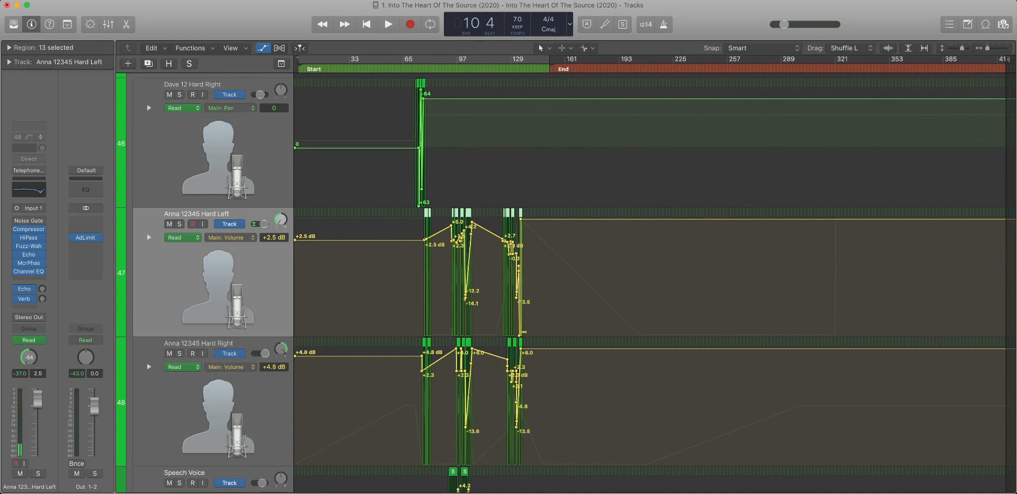
{"action": "left_click_drag", "start_coordinate": [574, 284], "coordinate": [341, 206]}
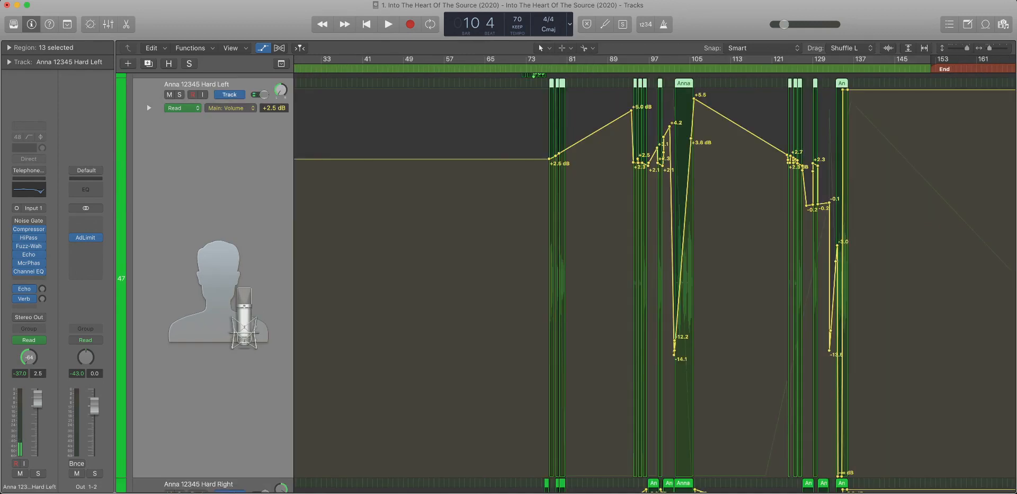
{"action": "left_click_drag", "start_coordinate": [559, 154], "coordinate": [632, 111]}
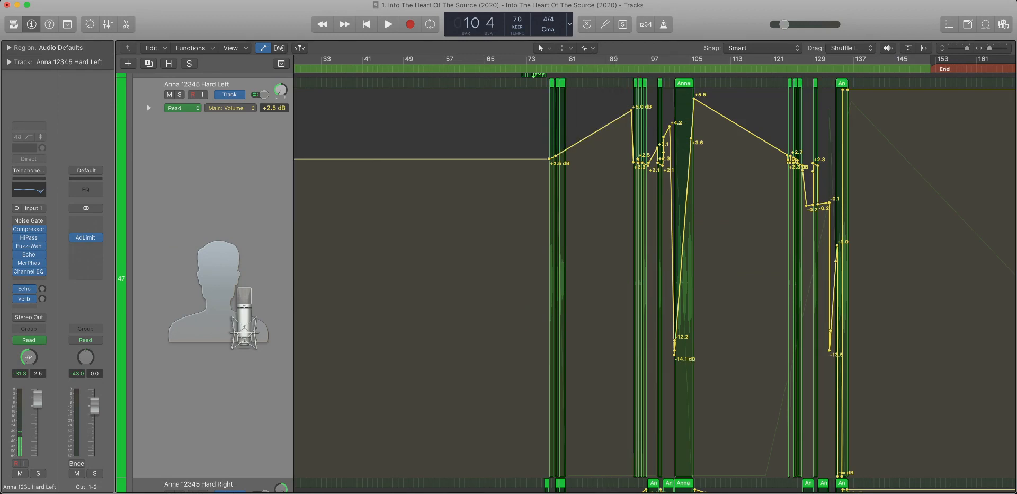
{"action": "scroll", "coordinate": [655, 284], "scroll_direction": "down", "scroll_amount": 1}
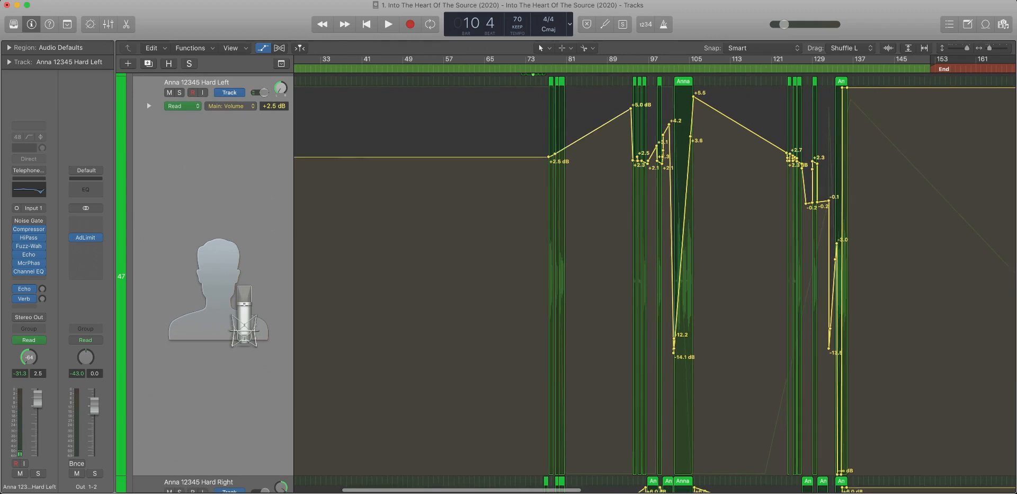
{"action": "scroll", "coordinate": [655, 275], "scroll_direction": "right", "scroll_amount": 5}
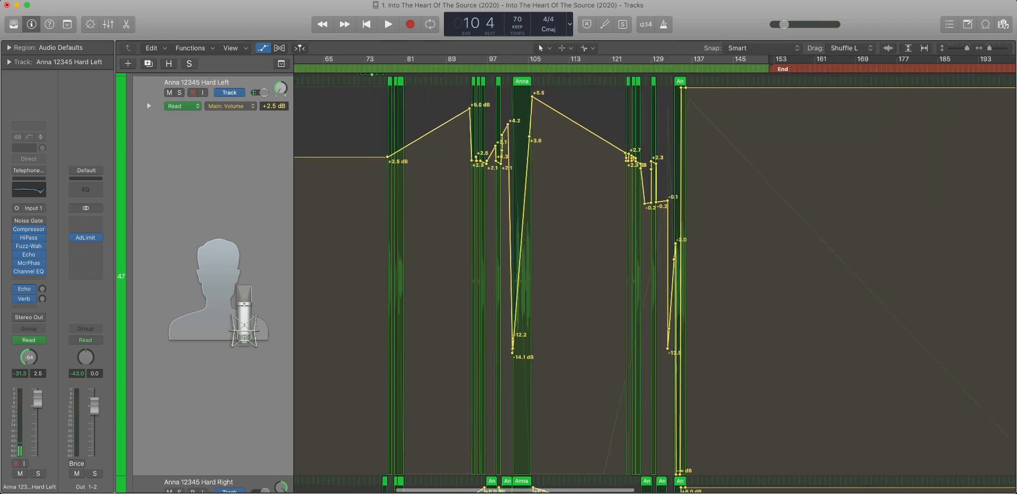
Delete the +4.2 dB and +3.7 dB volume points and their neighbouring cluster in the gap between the bar 99 and bar 102 regions.
{"action": "left_click_drag", "start_coordinate": [753, 267], "coordinate": [431, 121]}
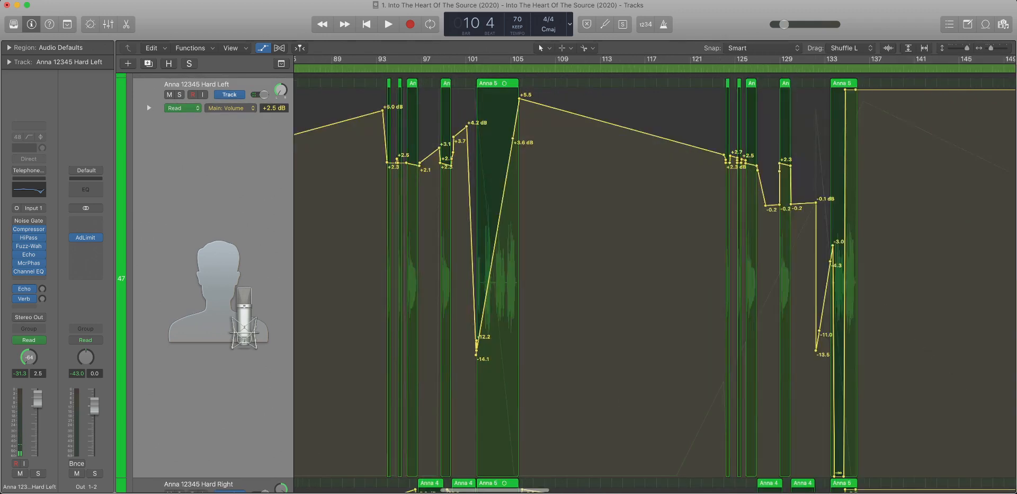
{"action": "key", "text": "super+Right"}
{"action": "key", "text": "super+Right"}
{"action": "key", "text": "super+Right"}
{"action": "key", "text": "super+Right"}
{"action": "key", "text": "super+Right"}
{"action": "scroll", "coordinate": [655, 276], "scroll_direction": "right", "scroll_amount": 1}
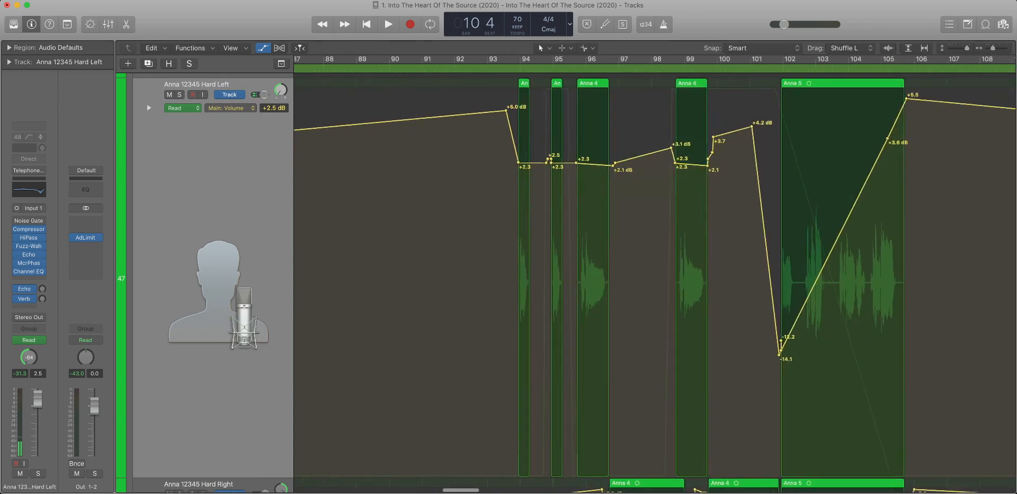
{"action": "scroll", "coordinate": [655, 275], "scroll_direction": "right", "scroll_amount": 5}
{"action": "scroll", "coordinate": [655, 276], "scroll_direction": "up", "scroll_amount": 1}
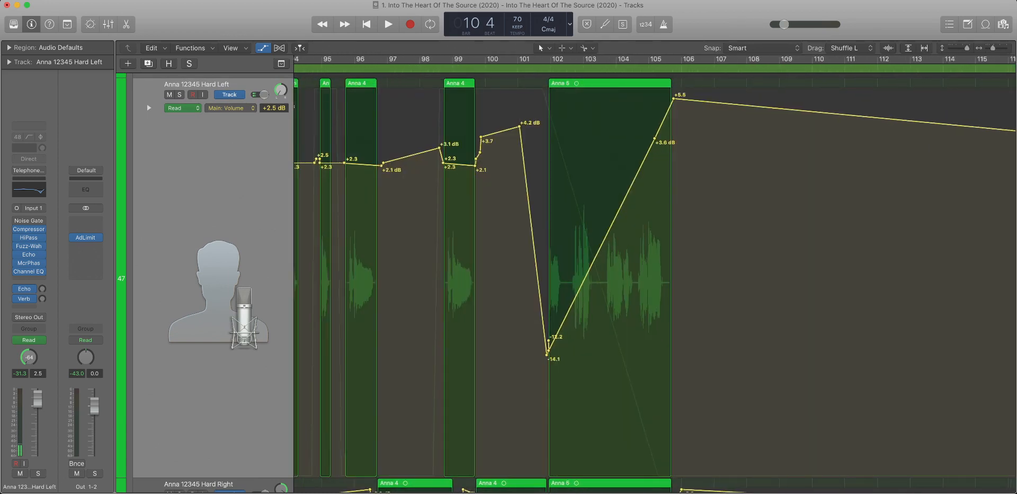
{"action": "scroll", "coordinate": [522, 126], "scroll_direction": "right", "scroll_amount": 1}
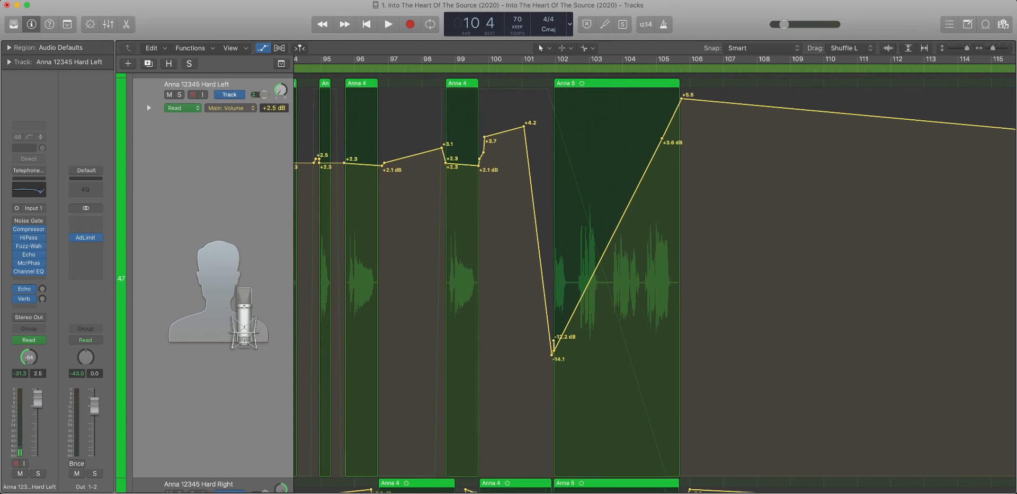
{"action": "left_click", "coordinate": [522, 126]}
{"action": "scroll", "coordinate": [482, 139], "scroll_direction": "down", "scroll_amount": 1}
{"action": "left_click", "coordinate": [482, 137]}
{"action": "left_click_drag", "start_coordinate": [501, 127], "coordinate": [479, 146]}
{"action": "scroll", "coordinate": [478, 145], "scroll_direction": "right", "scroll_amount": 1}
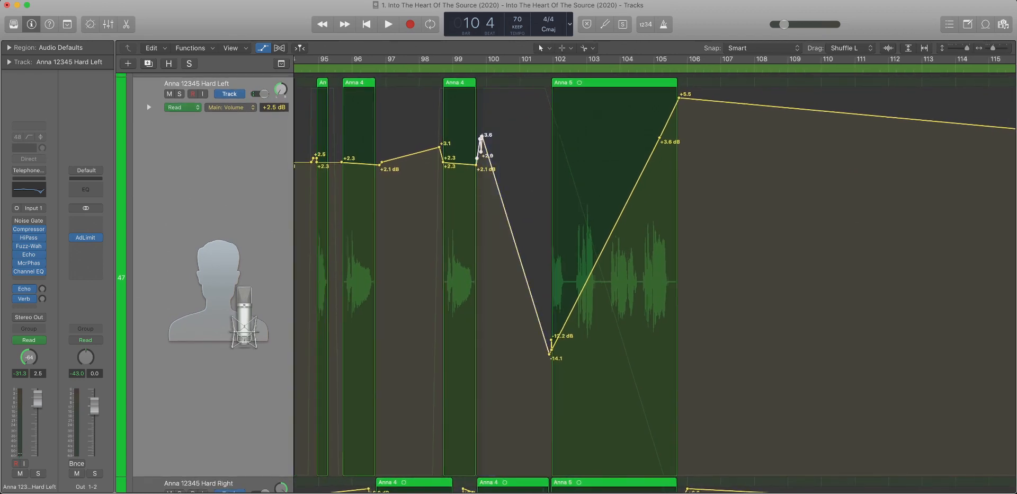
{"action": "key", "text": "Delete"}
Delete the +3.6, -12.2 and -13.6 dB volume points of the bar 102 region and move the -14.1 dB point to its start.
{"action": "scroll", "coordinate": [655, 284], "scroll_direction": "right", "scroll_amount": 5}
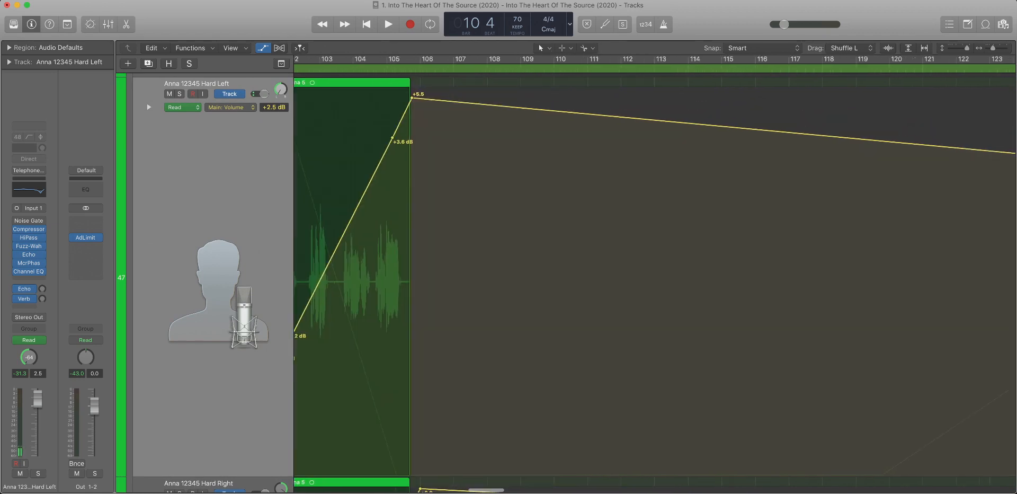
{"action": "scroll", "coordinate": [655, 284], "scroll_direction": "left", "scroll_amount": 3}
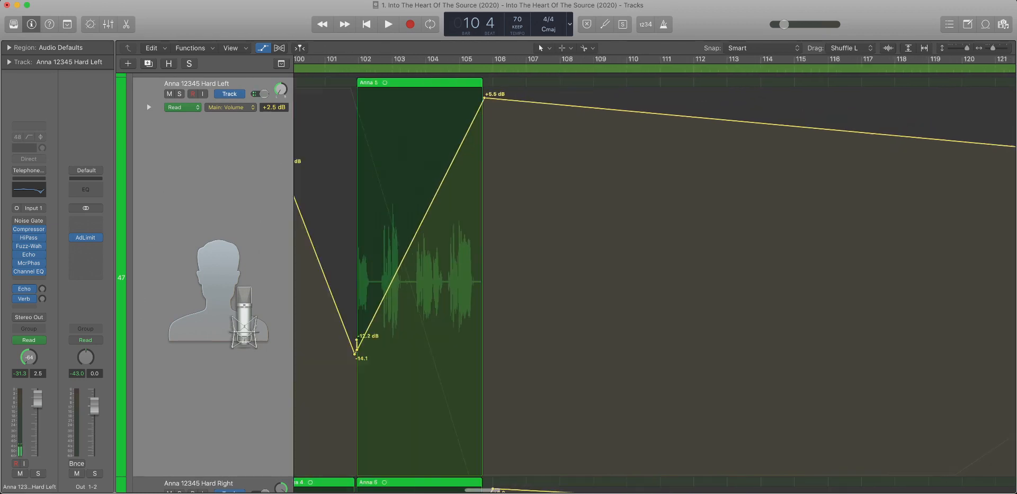
{"action": "left_click_drag", "start_coordinate": [426, 343], "coordinate": [467, 384]}
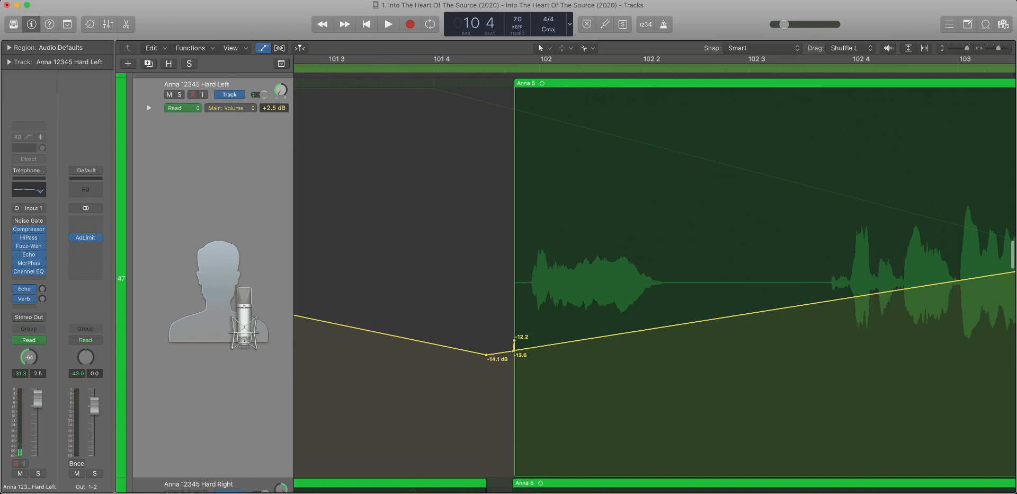
{"action": "left_click_drag", "start_coordinate": [496, 357], "coordinate": [526, 328]}
{"action": "scroll", "coordinate": [527, 327], "scroll_direction": "down", "scroll_amount": 5}
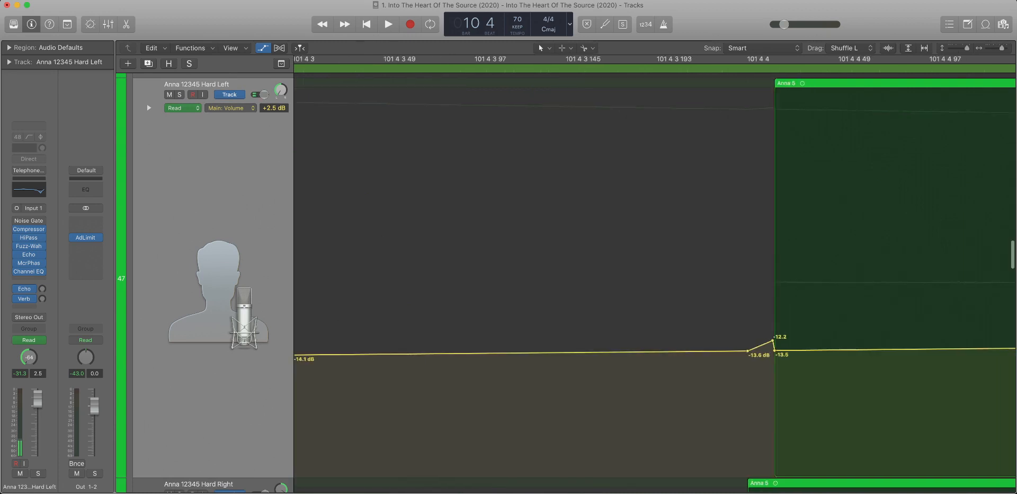
{"action": "scroll", "coordinate": [526, 327], "scroll_direction": "left", "scroll_amount": 1}
{"action": "scroll", "coordinate": [655, 284], "scroll_direction": "left", "scroll_amount": 2}
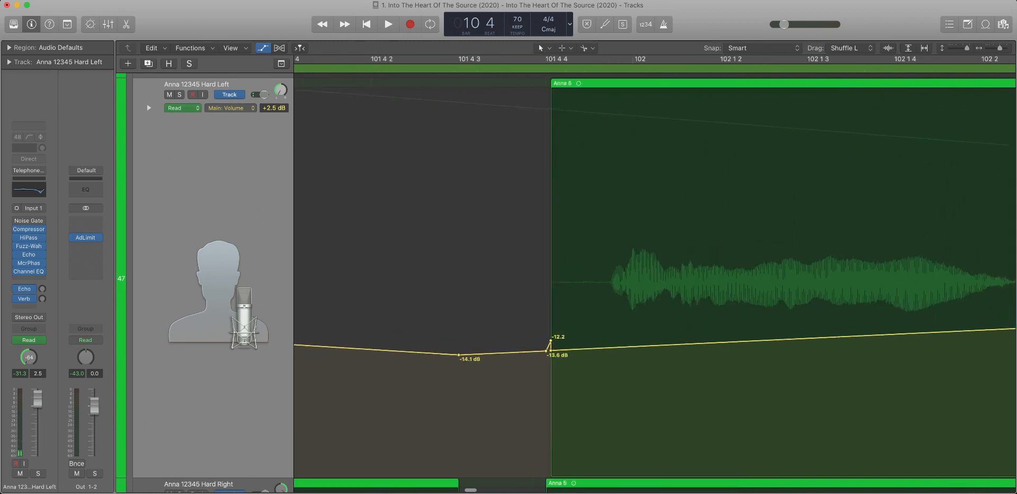
{"action": "mouse_move", "coordinate": [551, 350]}
{"action": "left_mouse_down"}
{"action": "mouse_move", "coordinate": [530, 350]}
{"action": "mouse_move", "coordinate": [541, 350]}
{"action": "left_mouse_up"}
{"action": "left_click_drag", "start_coordinate": [459, 354], "coordinate": [546, 354]}
{"action": "scroll", "coordinate": [546, 355], "scroll_direction": "down", "scroll_amount": 10}
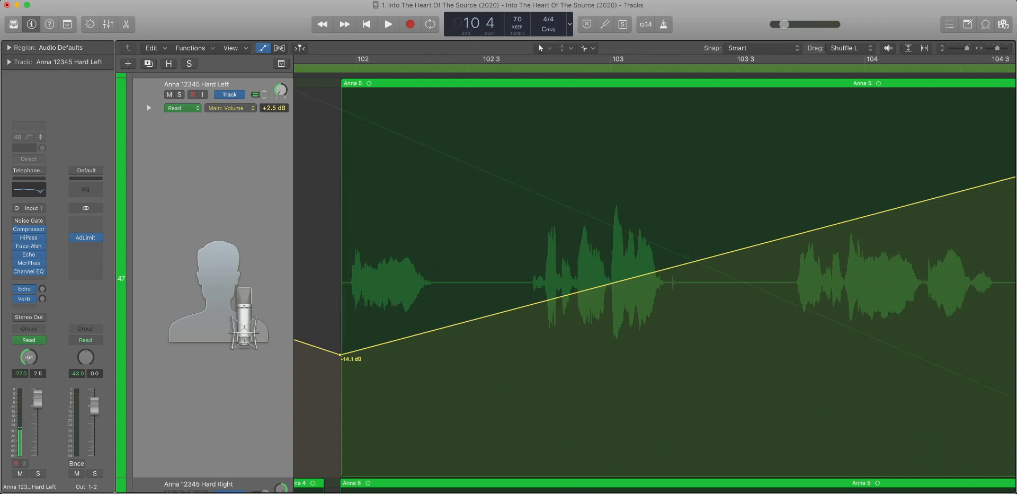
Delete the -0.2, -0.1, -13.5 and -11.0 dB volume points in the gap between the bar 129 and bar 133 regions.
{"action": "scroll", "coordinate": [546, 355], "scroll_direction": "left", "scroll_amount": 4}
{"action": "scroll", "coordinate": [655, 281], "scroll_direction": "down", "scroll_amount": 8}
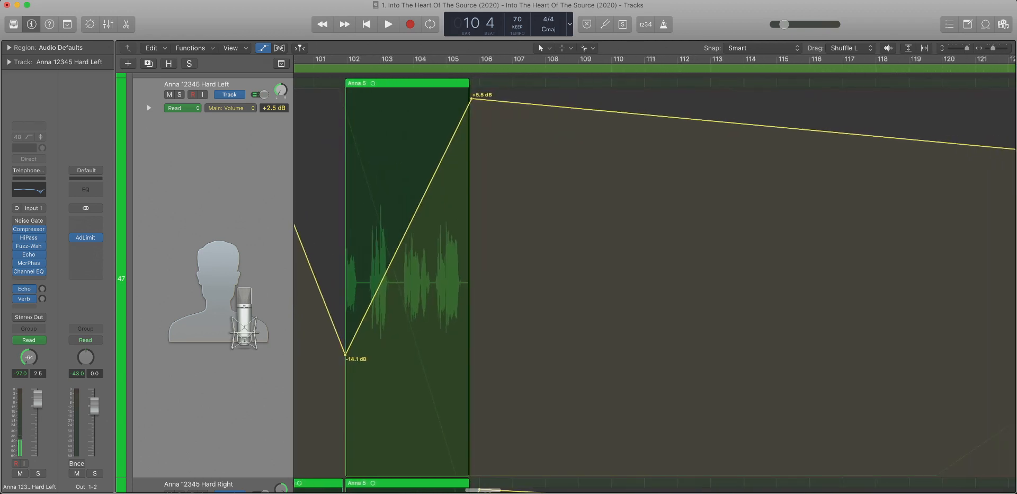
{"action": "scroll", "coordinate": [655, 281], "scroll_direction": "left", "scroll_amount": 8}
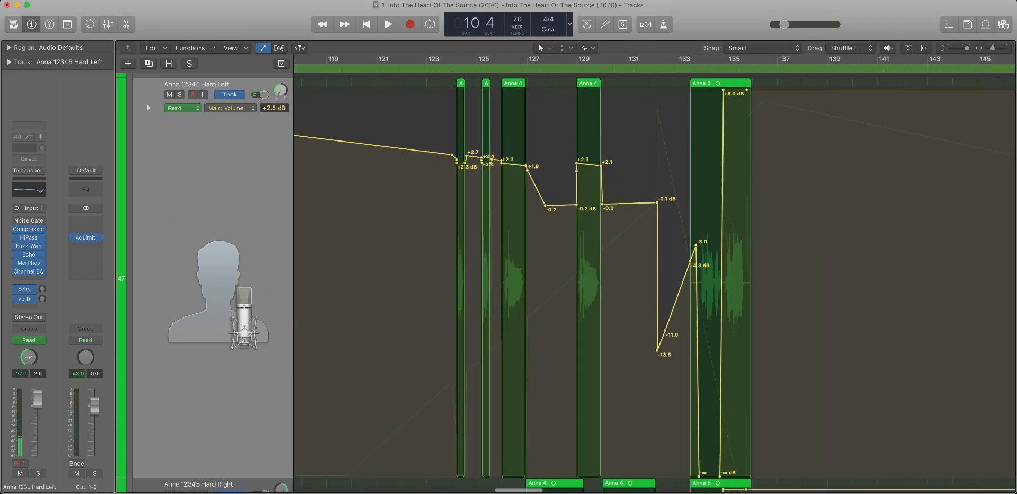
{"action": "scroll", "coordinate": [654, 281], "scroll_direction": "right", "scroll_amount": 1}
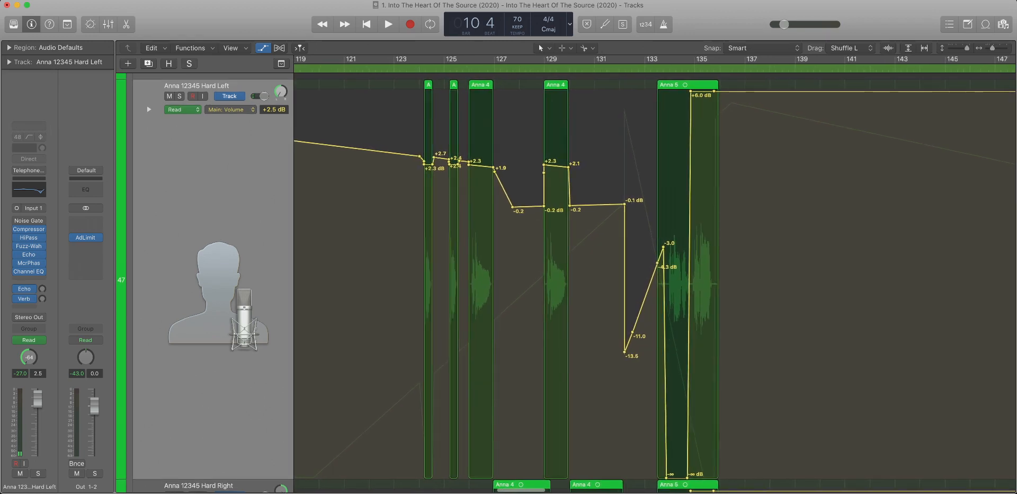
{"action": "scroll", "coordinate": [655, 280], "scroll_direction": "down", "scroll_amount": 1}
{"action": "left_click", "coordinate": [624, 203]}
{"action": "left_click", "coordinate": [569, 204]}
{"action": "left_click_drag", "start_coordinate": [617, 339], "coordinate": [646, 341]}
{"action": "key", "text": "Delete"}
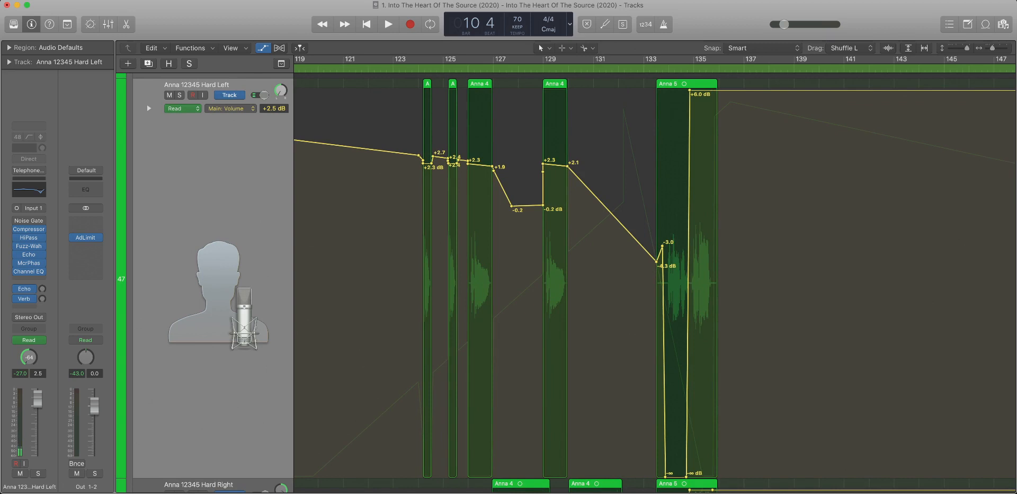
Delete the -4.3 dB and -3.0 dB volume points at the start of the bar 133 region on the 12345 Hard Left track.
{"action": "left_click_drag", "start_coordinate": [532, 283], "coordinate": [730, 208]}
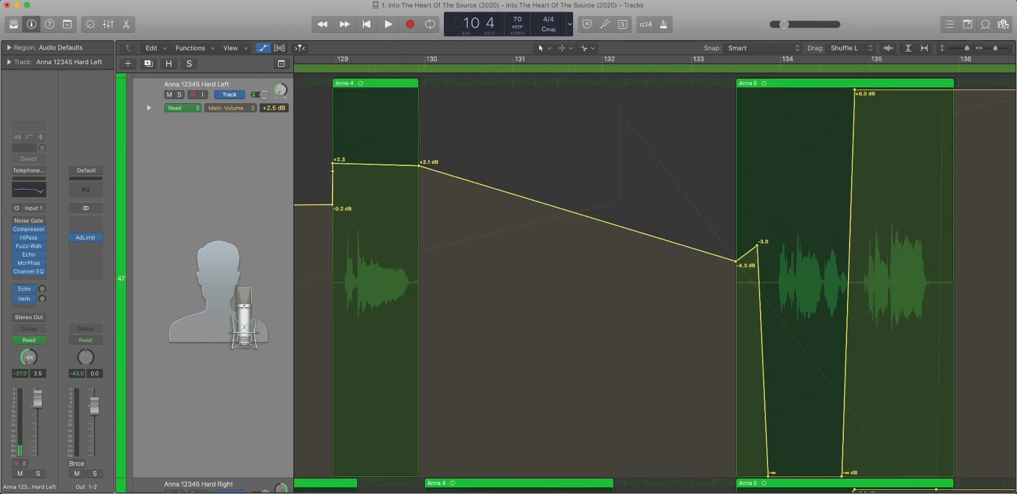
{"action": "key", "text": "Delete"}
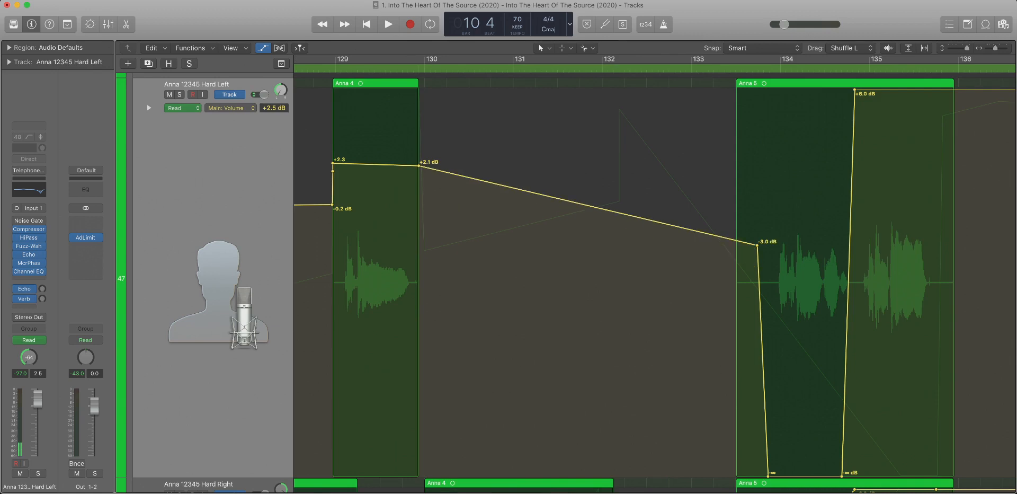
{"action": "key", "text": "Delete"}
{"action": "scroll", "coordinate": [655, 283], "scroll_direction": "left", "scroll_amount": 5}
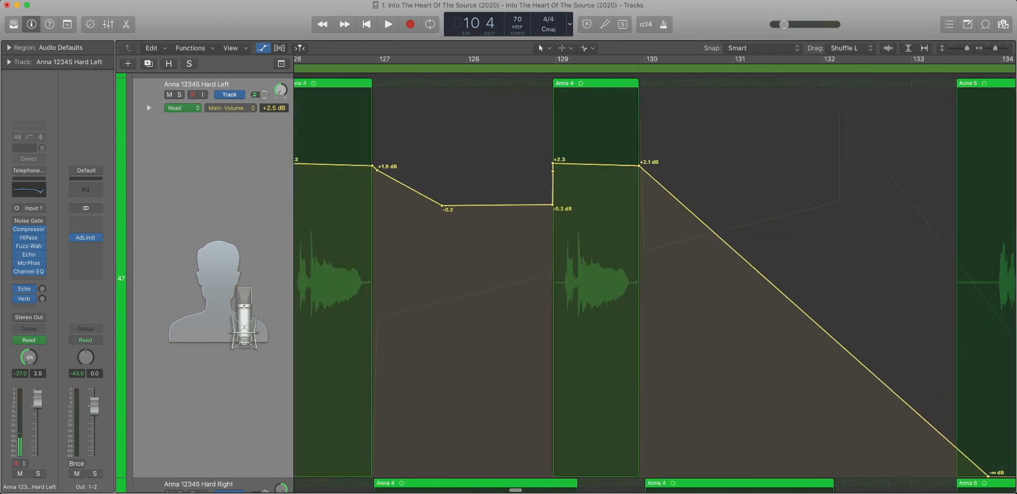
{"action": "scroll", "coordinate": [655, 283], "scroll_direction": "down", "scroll_amount": 5}
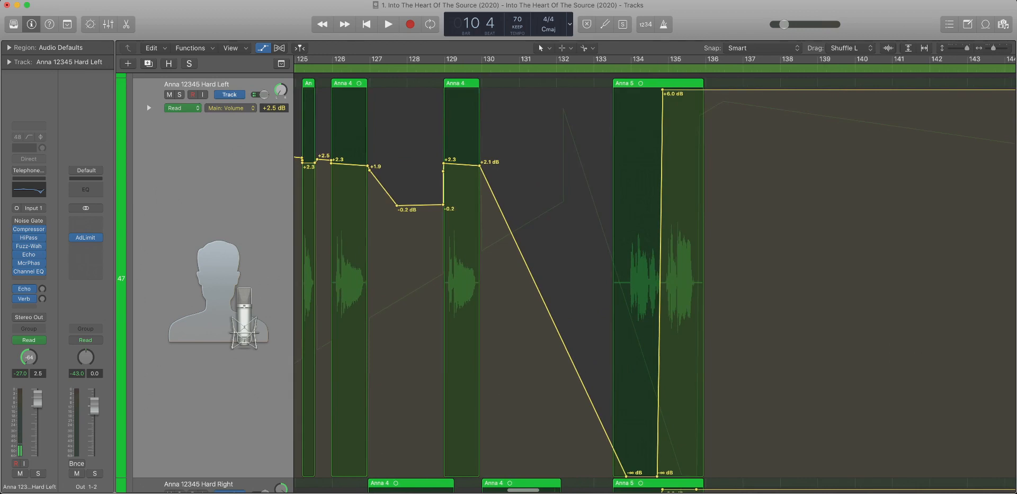
{"action": "scroll", "coordinate": [655, 283], "scroll_direction": "down", "scroll_amount": 3}
{"action": "scroll", "coordinate": [655, 283], "scroll_direction": "left", "scroll_amount": 5}
{"action": "scroll", "coordinate": [655, 283], "scroll_direction": "right", "scroll_amount": 3}
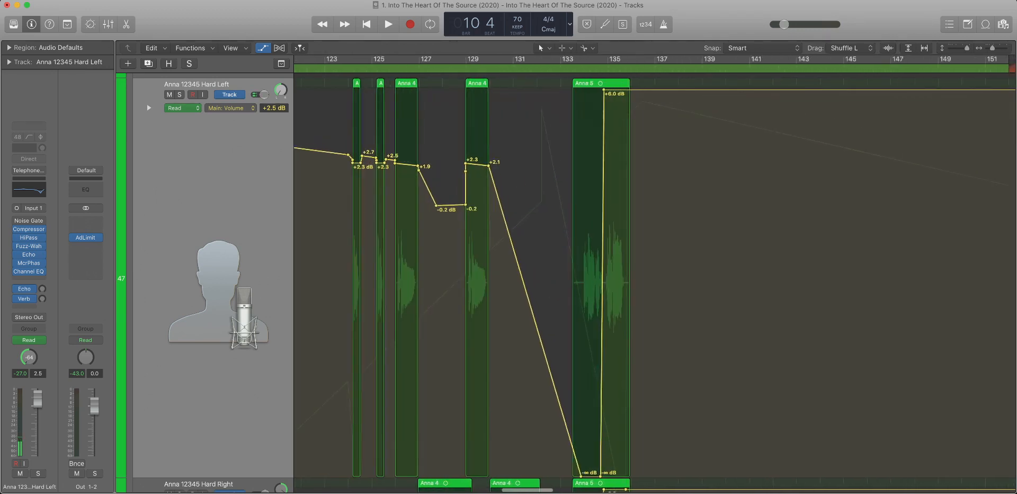
Show the Main: Pan automation of the 12345 Hard Left track and delete its points after the last region.
{"action": "scroll", "coordinate": [655, 283], "scroll_direction": "left", "scroll_amount": 5}
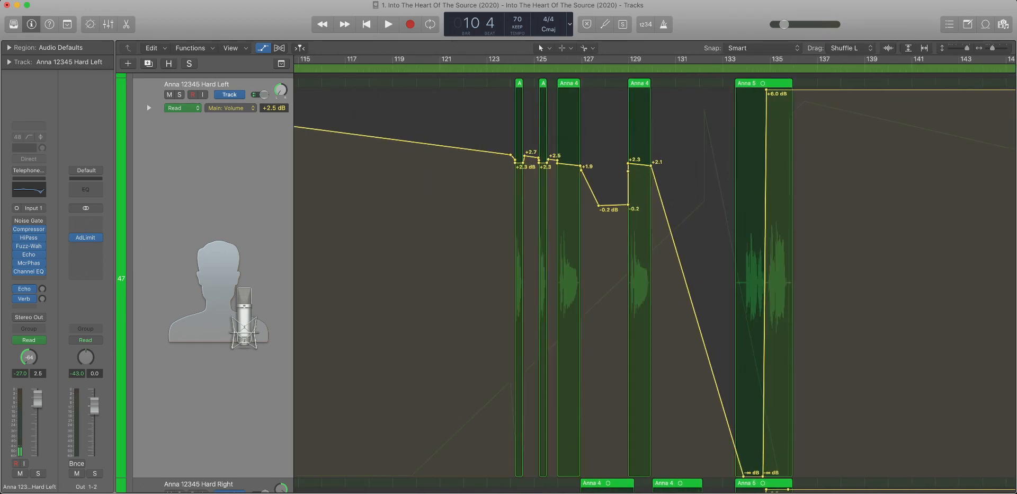
{"action": "scroll", "coordinate": [655, 283], "scroll_direction": "down", "scroll_amount": 10}
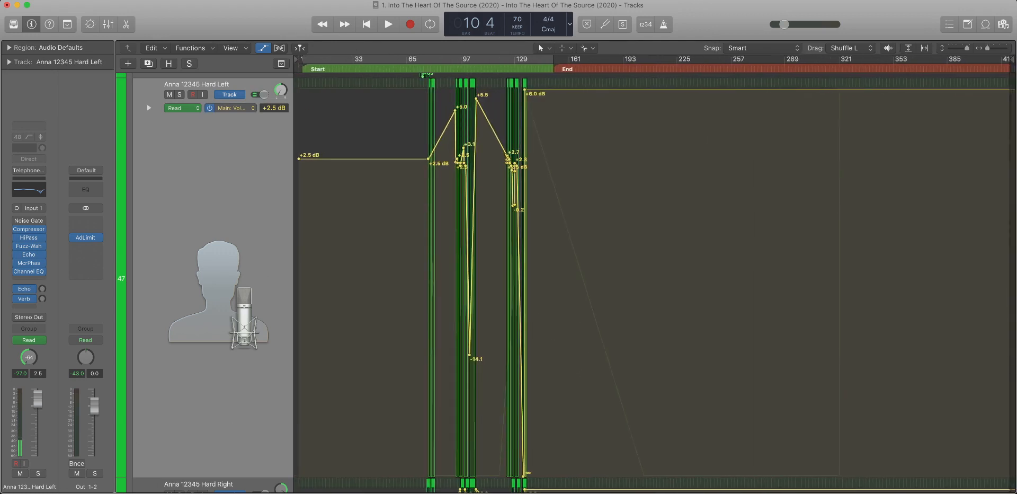
{"action": "left_click", "coordinate": [232, 108]}
{"action": "scroll", "coordinate": [655, 281], "scroll_direction": "up", "scroll_amount": 1}
{"action": "left_click_drag", "start_coordinate": [613, 281], "coordinate": [1015, 281]}
{"action": "key", "text": "Delete"}
{"action": "scroll", "coordinate": [655, 281], "scroll_direction": "left", "scroll_amount": 1}
{"action": "scroll", "coordinate": [655, 280], "scroll_direction": "down", "scroll_amount": 1}
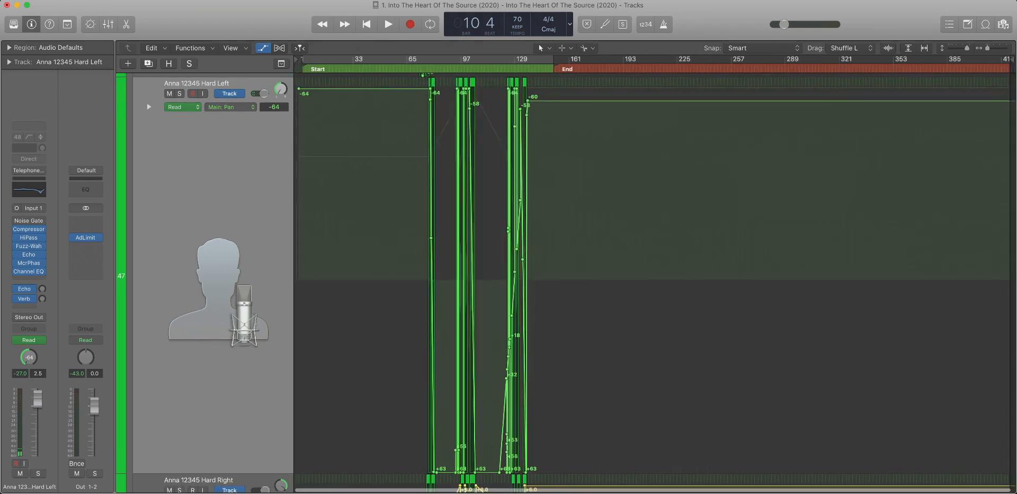
Delete the redundant +63 pan points in the gap after the bar 80 region on the 12345 Hard Left track.
{"action": "scroll", "coordinate": [655, 281], "scroll_direction": "up", "scroll_amount": 4}
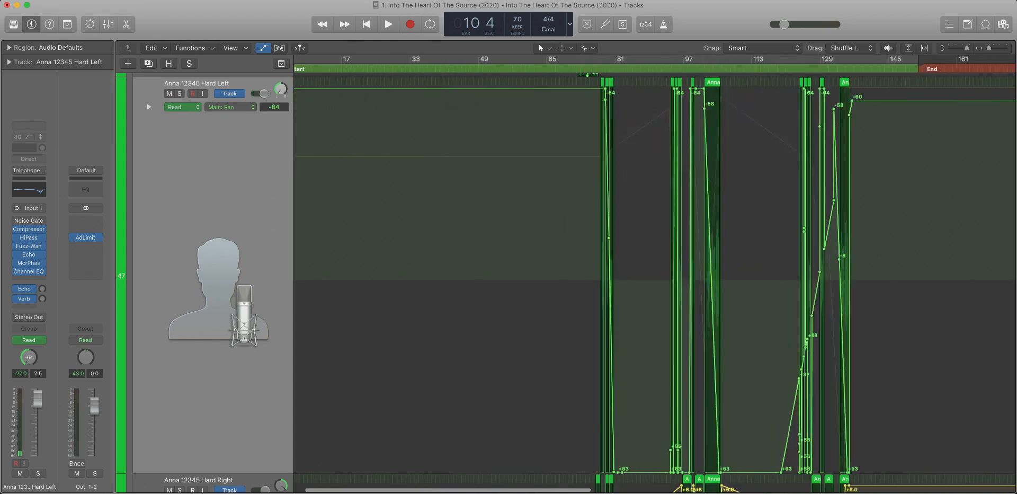
{"action": "key", "text": "super+Up"}
{"action": "key", "text": "super+Up"}
{"action": "key", "text": "super+Up"}
{"action": "key", "text": "super+Up"}
{"action": "key", "text": "super+Right"}
{"action": "key", "text": "super+Right"}
{"action": "key", "text": "super+Right"}
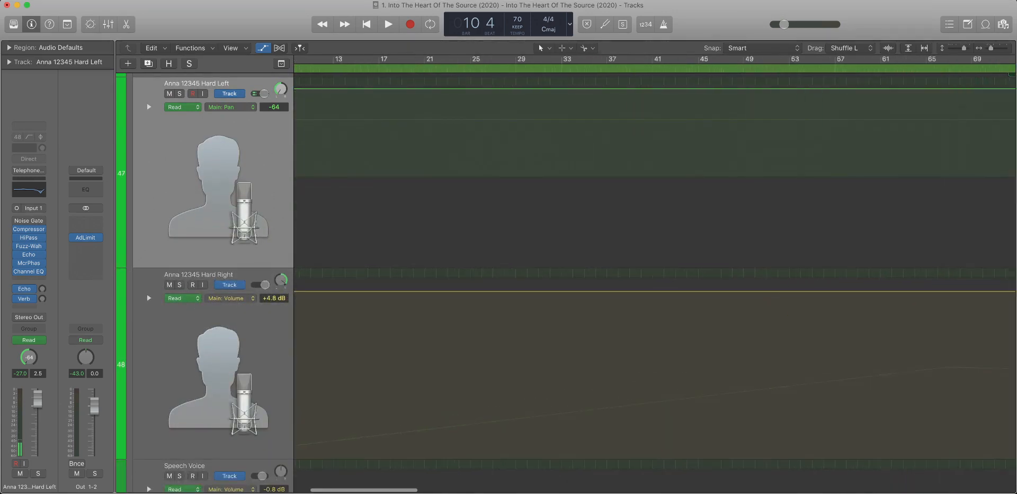
{"action": "scroll", "coordinate": [655, 281], "scroll_direction": "right", "scroll_amount": 10}
{"action": "scroll", "coordinate": [655, 281], "scroll_direction": "left", "scroll_amount": 5}
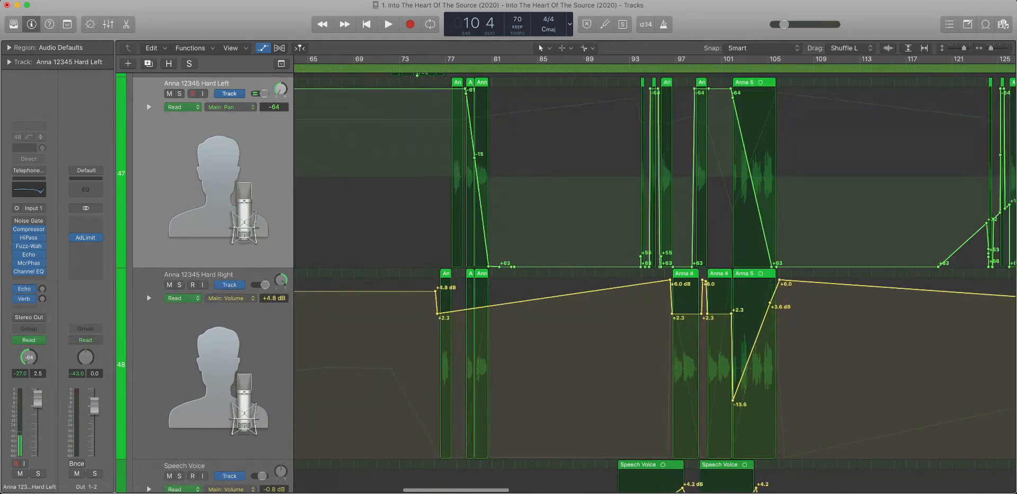
{"action": "key", "text": "super+Right"}
{"action": "left_click_drag", "start_coordinate": [642, 212], "coordinate": [881, 212]}
{"action": "key", "text": "Delete"}
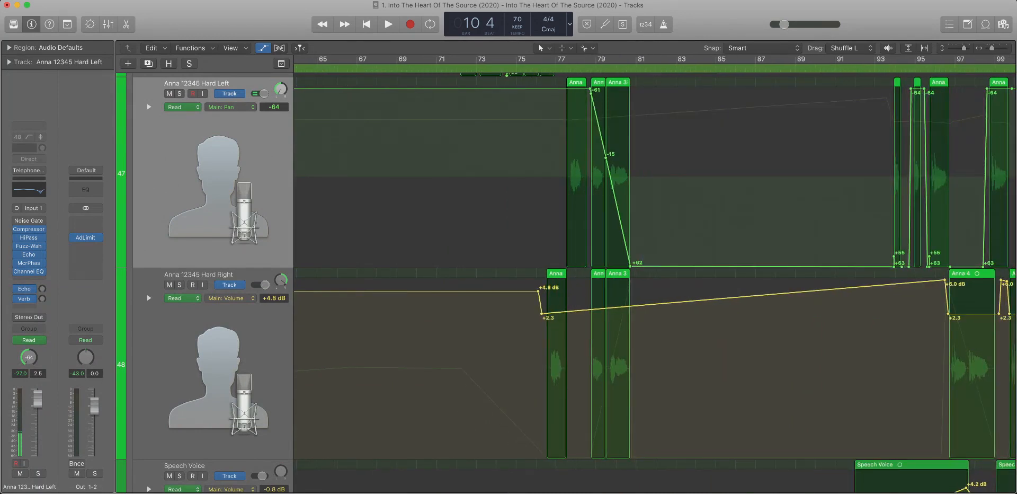
Delete the -15 pan point where the two adjoining regions between bars 79 and 80 meet.
{"action": "key", "text": "super+Right"}
{"action": "key", "text": "super+Right"}
{"action": "key", "text": "super+Right"}
{"action": "key", "text": "super+Left"}
{"action": "key", "text": "super+Left"}
{"action": "key", "text": "super+Left"}
{"action": "key", "text": "super+Right"}
{"action": "scroll", "coordinate": [655, 267], "scroll_direction": "right", "scroll_amount": 10}
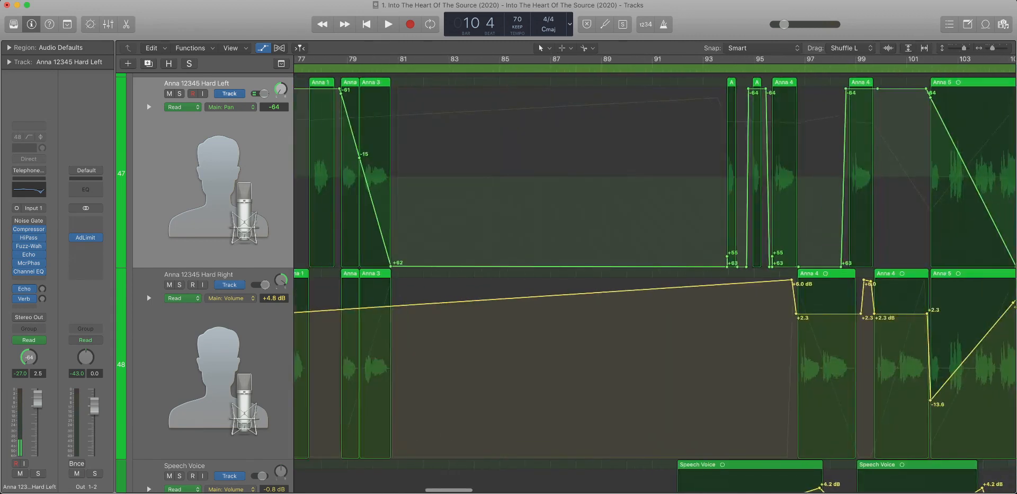
{"action": "scroll", "coordinate": [655, 268], "scroll_direction": "left", "scroll_amount": 10}
{"action": "key", "text": "super+Right"}
{"action": "scroll", "coordinate": [655, 267], "scroll_direction": "left", "scroll_amount": 1}
{"action": "scroll", "coordinate": [655, 267], "scroll_direction": "right", "scroll_amount": 1}
{"action": "left_click_drag", "start_coordinate": [617, 192], "coordinate": [819, 120]}
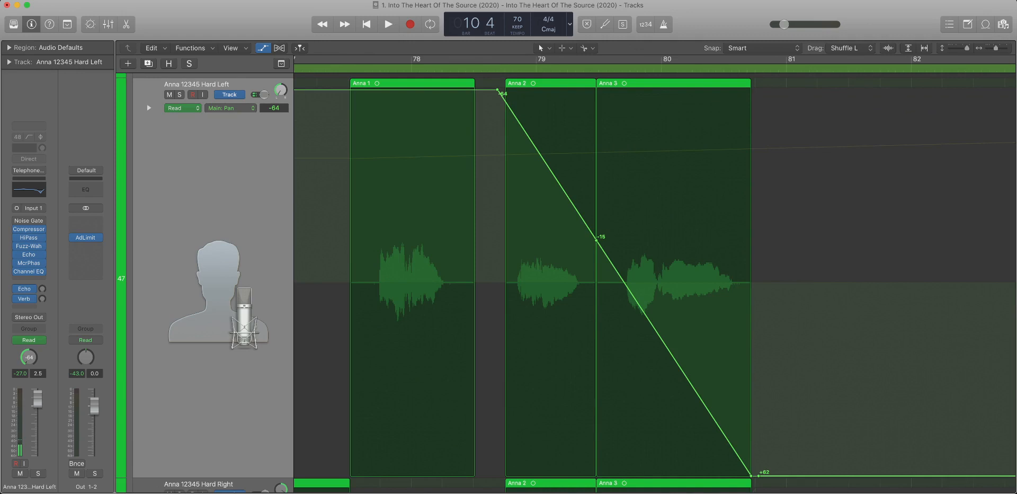
{"action": "left_click", "coordinate": [597, 241]}
{"action": "scroll", "coordinate": [655, 281], "scroll_direction": "right", "scroll_amount": 5}
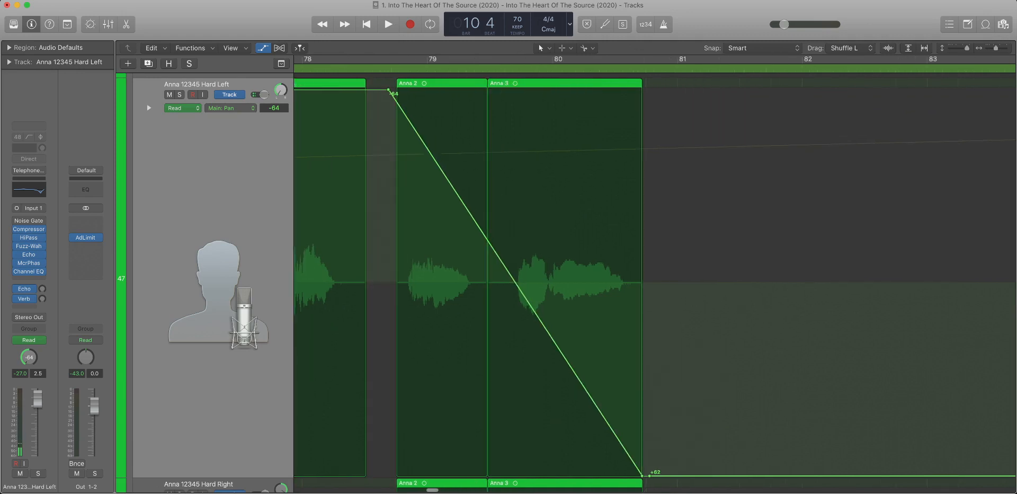
Delete the clustered +55 and +63 pan points at the starts of the bar 94 and bar 96 regions.
{"action": "scroll", "coordinate": [655, 280], "scroll_direction": "right", "scroll_amount": 15}
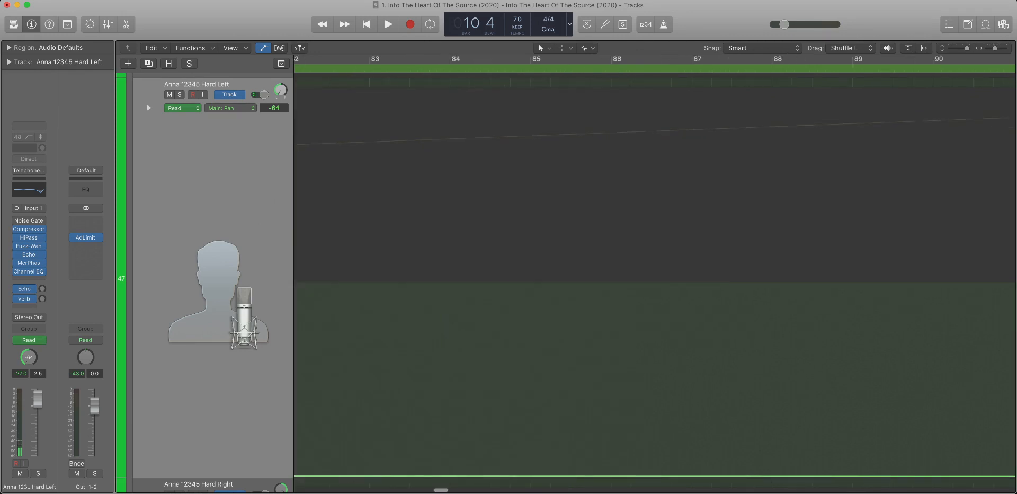
{"action": "key", "text": "super+Left"}
{"action": "key", "text": "super+Left"}
{"action": "key", "text": "super+Left"}
{"action": "key", "text": "super+Left"}
{"action": "left_click_drag", "start_coordinate": [620, 415], "coordinate": [701, 468]}
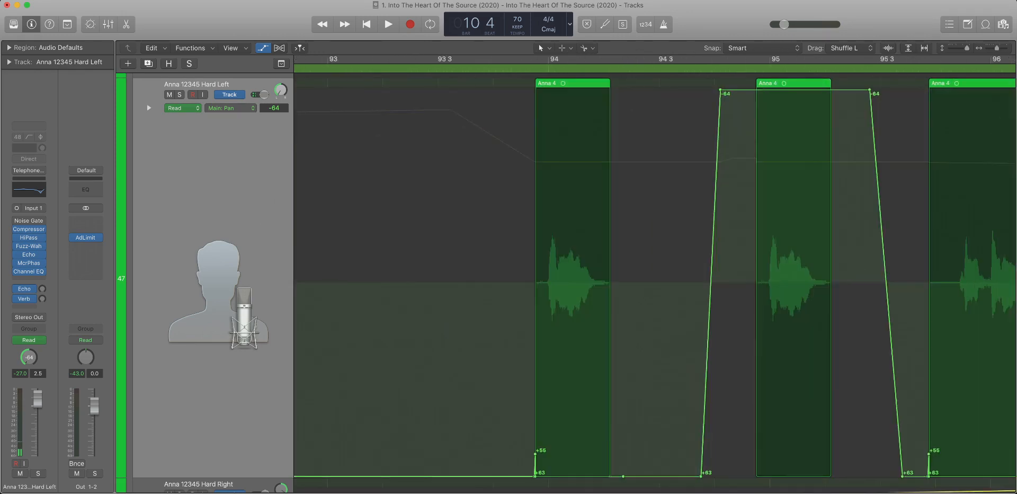
{"action": "left_click_drag", "start_coordinate": [519, 318], "coordinate": [691, 318]}
{"action": "key", "text": "Delete"}
{"action": "scroll", "coordinate": [655, 281], "scroll_direction": "right", "scroll_amount": 6}
{"action": "left_click_drag", "start_coordinate": [585, 318], "coordinate": [623, 318]}
{"action": "scroll", "coordinate": [655, 281], "scroll_direction": "down", "scroll_amount": 3}
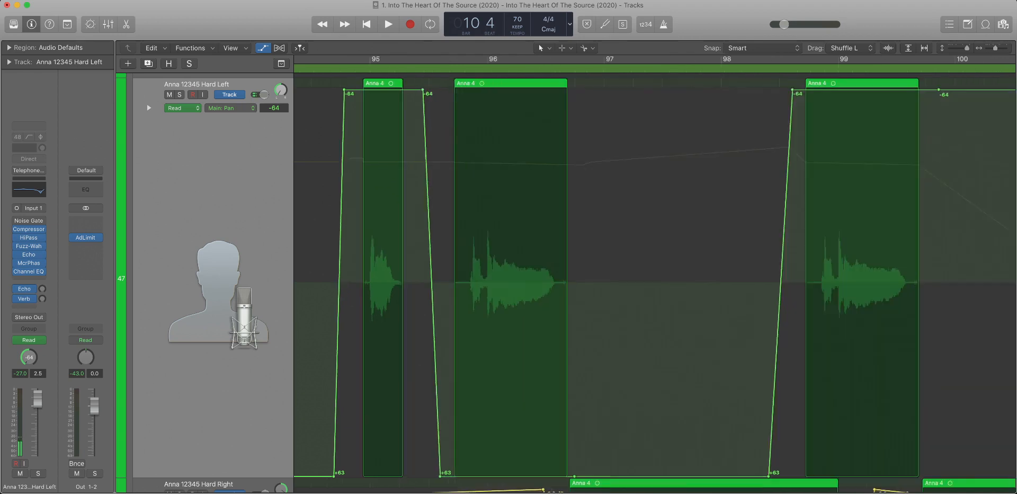
Delete the redundant pan points in the gaps following the bar 96, bar 99 and bar 102 regions.
{"action": "scroll", "coordinate": [655, 280], "scroll_direction": "right", "scroll_amount": 5}
{"action": "scroll", "coordinate": [655, 280], "scroll_direction": "left", "scroll_amount": 3}
{"action": "left_click_drag", "start_coordinate": [443, 318], "coordinate": [487, 318]}
{"action": "scroll", "coordinate": [655, 280], "scroll_direction": "right", "scroll_amount": 5}
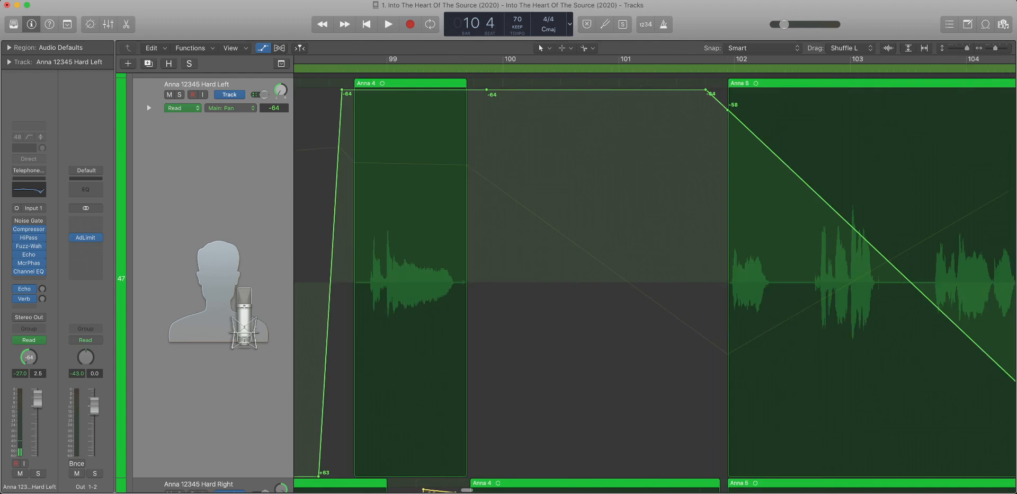
{"action": "left_click_drag", "start_coordinate": [467, 265], "coordinate": [499, 265]}
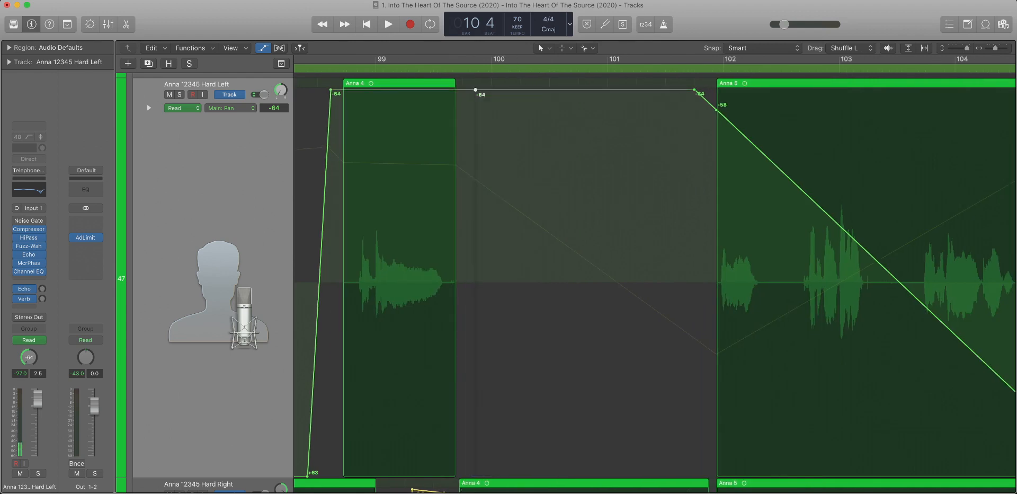
{"action": "scroll", "coordinate": [655, 281], "scroll_direction": "right", "scroll_amount": 5}
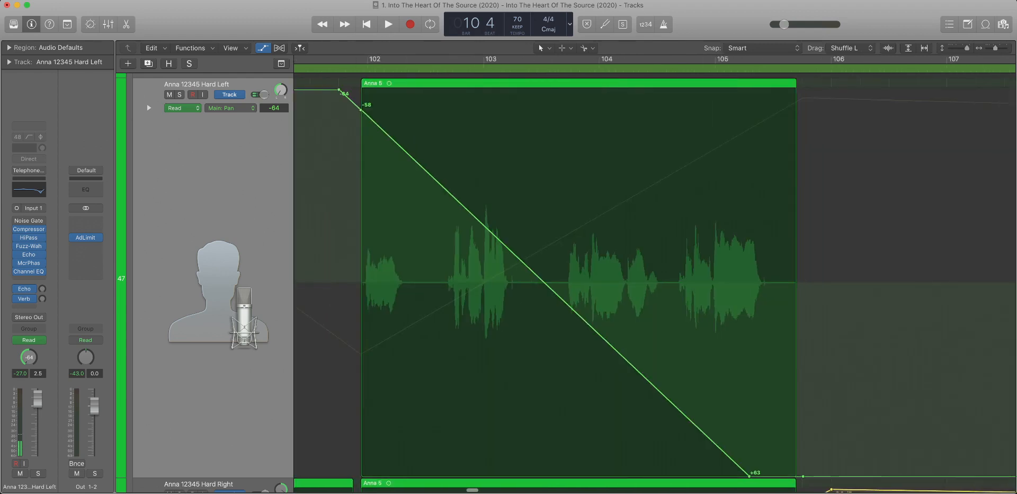
{"action": "scroll", "coordinate": [655, 280], "scroll_direction": "left", "scroll_amount": 1}
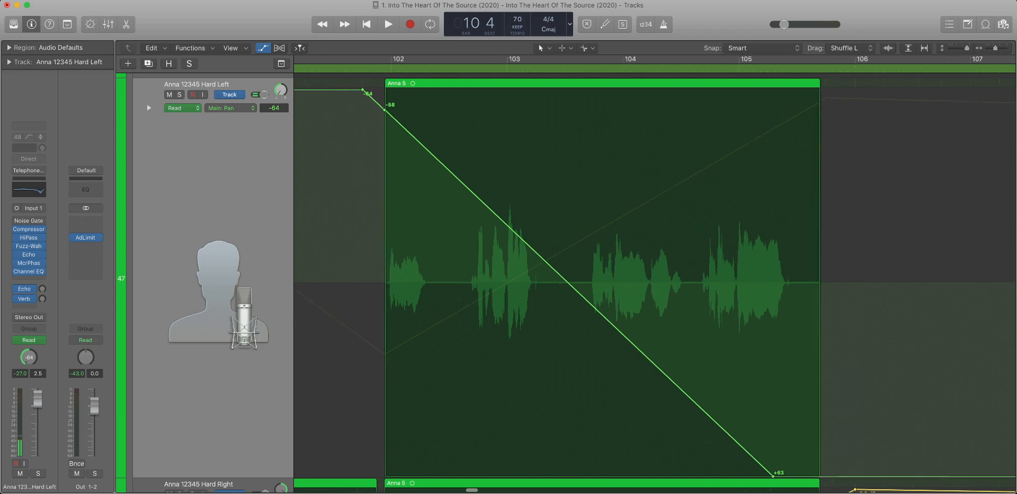
Move the +63 pan point near bar 120 to just before the bar 124 region, removing the +32 point.
{"action": "key", "text": "super+Left"}
{"action": "key", "text": "super+Left"}
{"action": "key", "text": "super+Left"}
{"action": "key", "text": "super+Left"}
{"action": "key", "text": "super+Left"}
{"action": "key", "text": "super+Left"}
{"action": "key", "text": "super+Left"}
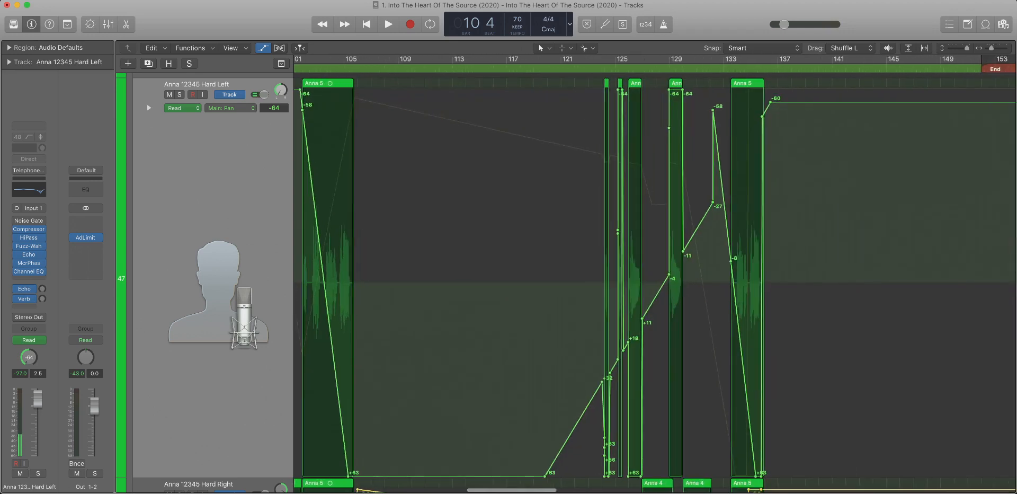
{"action": "key", "text": "super+Left"}
{"action": "key", "text": "super+Left"}
{"action": "key", "text": "super+Left"}
{"action": "key", "text": "super+Right"}
{"action": "key", "text": "super+Right"}
{"action": "key", "text": "super+Right"}
{"action": "key", "text": "super+Right"}
{"action": "left_click_drag", "start_coordinate": [572, 380], "coordinate": [732, 456]}
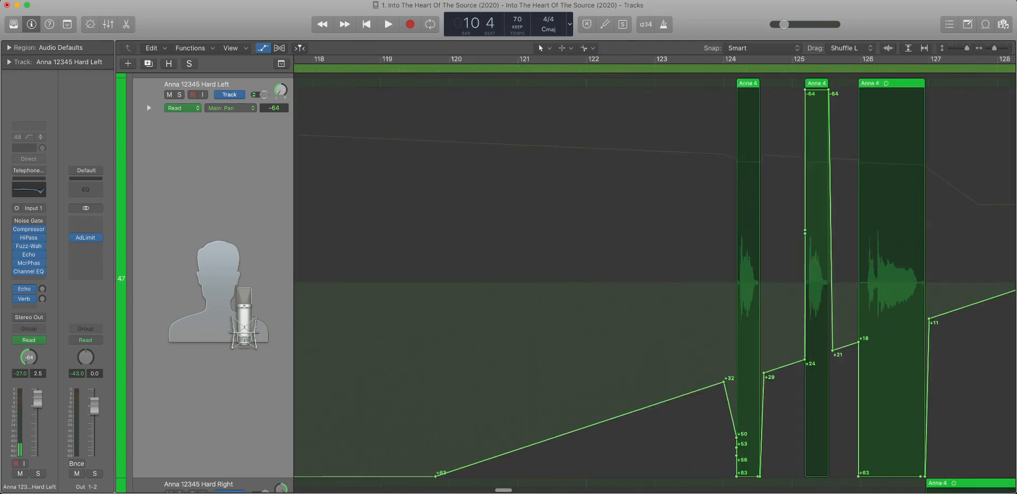
{"action": "left_click_drag", "start_coordinate": [436, 476], "coordinate": [734, 477]}
Delete the clustered +50, +53, +56 and +63 pan points at the start of the bar 124 region.
{"action": "scroll", "coordinate": [734, 476], "scroll_direction": "right", "scroll_amount": 1}
{"action": "scroll", "coordinate": [733, 476], "scroll_direction": "up", "scroll_amount": 4}
{"action": "mouse_move", "coordinate": [1010, 400]}
{"action": "left_mouse_down"}
{"action": "mouse_move", "coordinate": [872, 459]}
{"action": "mouse_move", "coordinate": [858, 481]}
{"action": "left_mouse_up"}
{"action": "scroll", "coordinate": [859, 481], "scroll_direction": "left", "scroll_amount": 1}
{"action": "scroll", "coordinate": [655, 283], "scroll_direction": "up", "scroll_amount": 10}
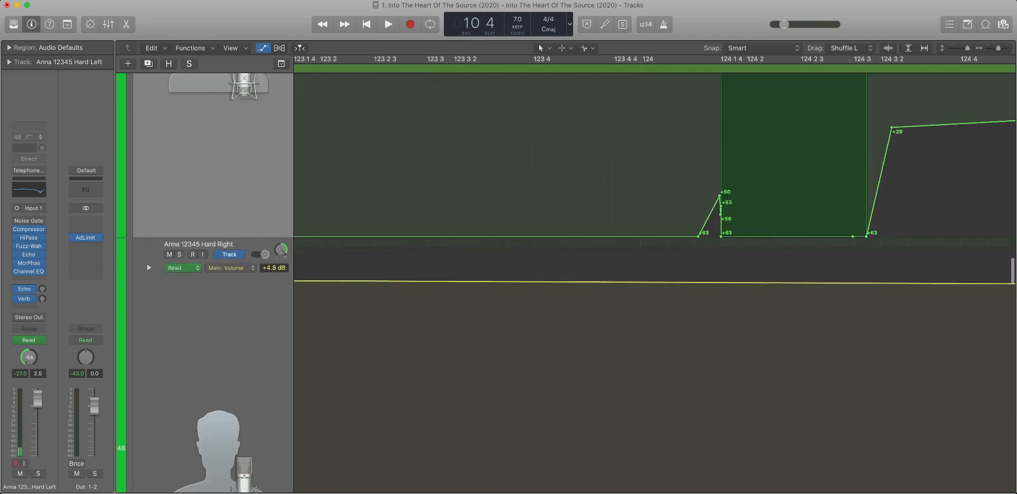
{"action": "scroll", "coordinate": [655, 282], "scroll_direction": "right", "scroll_amount": 3}
{"action": "left_click_drag", "start_coordinate": [608, 381], "coordinate": [777, 381]}
Move the +63 pan point at the end of the bar 124 region to just before the bar 125 region, removing the +29 point.
{"action": "scroll", "coordinate": [778, 381], "scroll_direction": "right", "scroll_amount": 10}
{"action": "scroll", "coordinate": [777, 381], "scroll_direction": "down", "scroll_amount": 4}
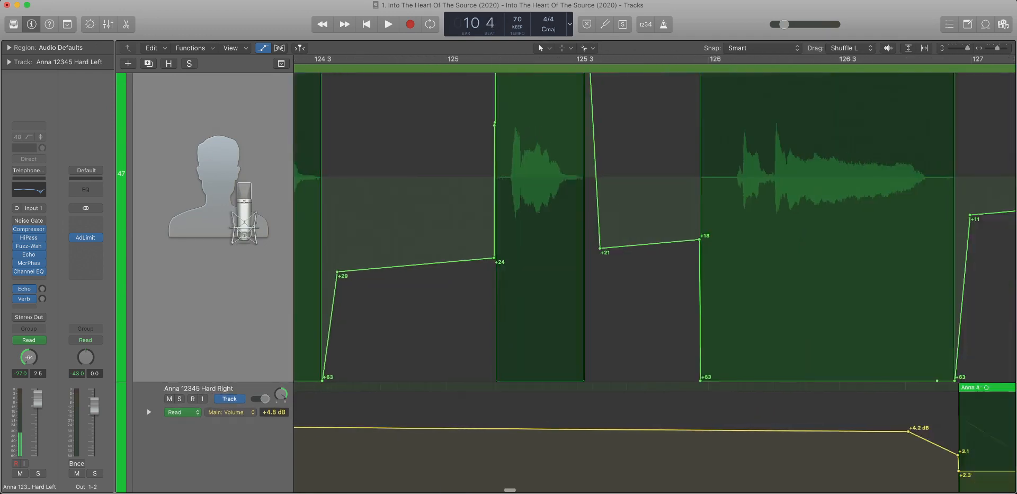
{"action": "scroll", "coordinate": [778, 381], "scroll_direction": "up", "scroll_amount": 4}
{"action": "scroll", "coordinate": [778, 381], "scroll_direction": "left", "scroll_amount": 1}
{"action": "scroll", "coordinate": [655, 283], "scroll_direction": "left", "scroll_amount": 1}
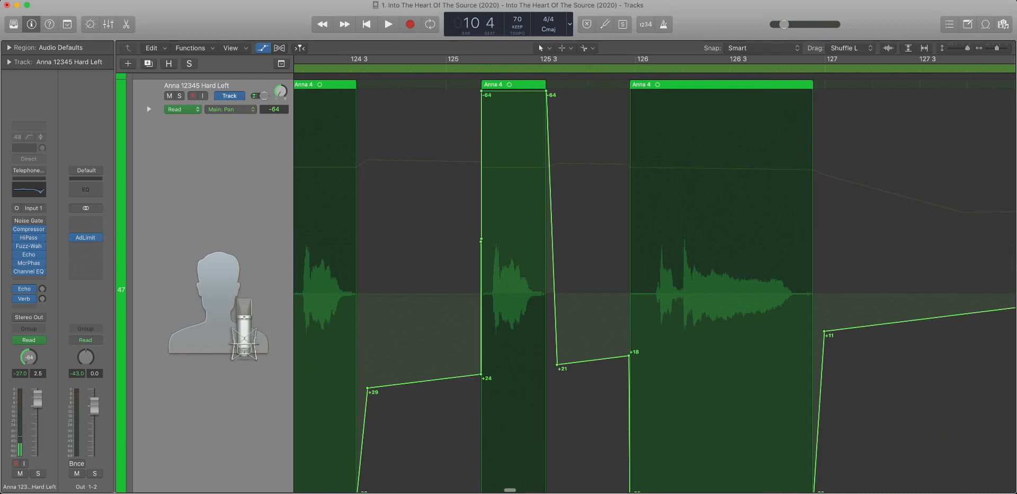
{"action": "scroll", "coordinate": [655, 283], "scroll_direction": "down", "scroll_amount": 3}
{"action": "left_click_drag", "start_coordinate": [357, 428], "coordinate": [479, 428]}
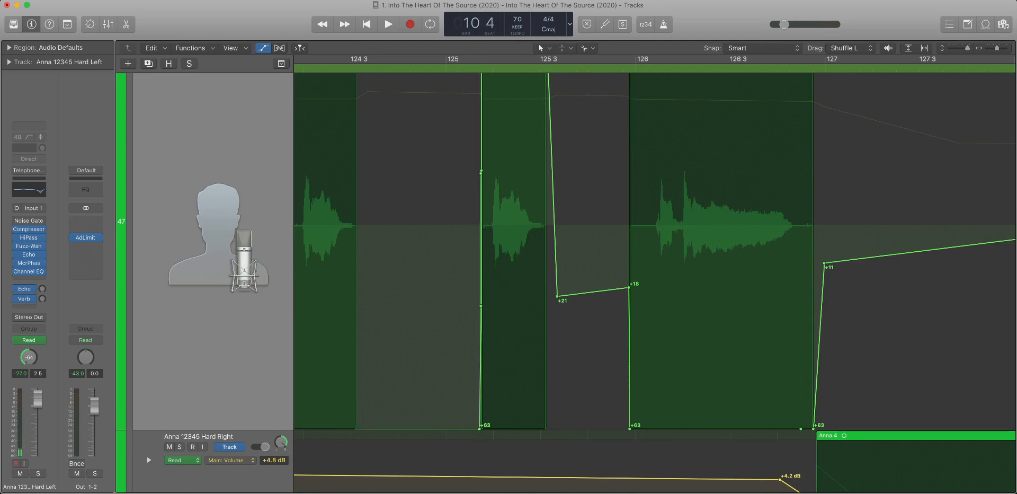
Delete the +24 pan point just before the bar 125 region.
{"action": "left_click_drag", "start_coordinate": [384, 107], "coordinate": [549, 405]}
{"action": "scroll", "coordinate": [549, 405], "scroll_direction": "up", "scroll_amount": 5}
{"action": "scroll", "coordinate": [655, 267], "scroll_direction": "right", "scroll_amount": 10}
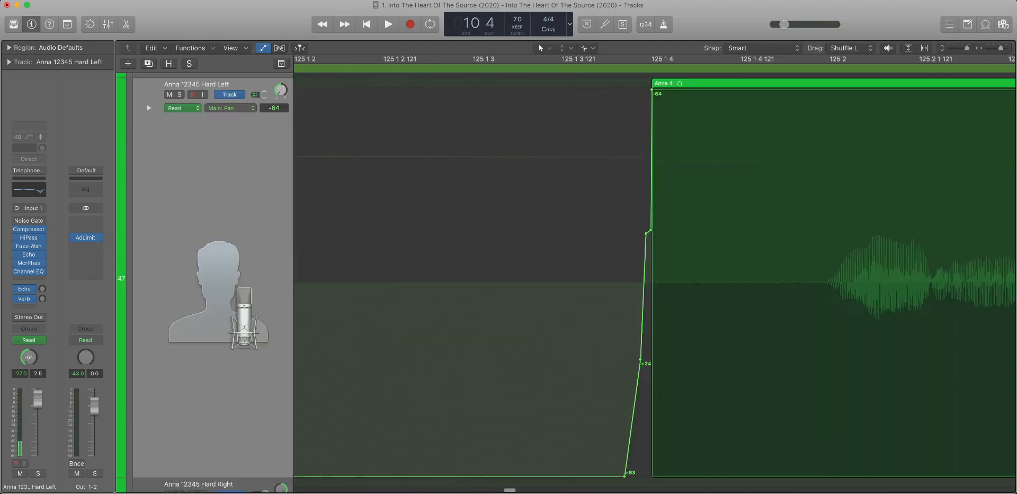
{"action": "double_click", "coordinate": [552, 360]}
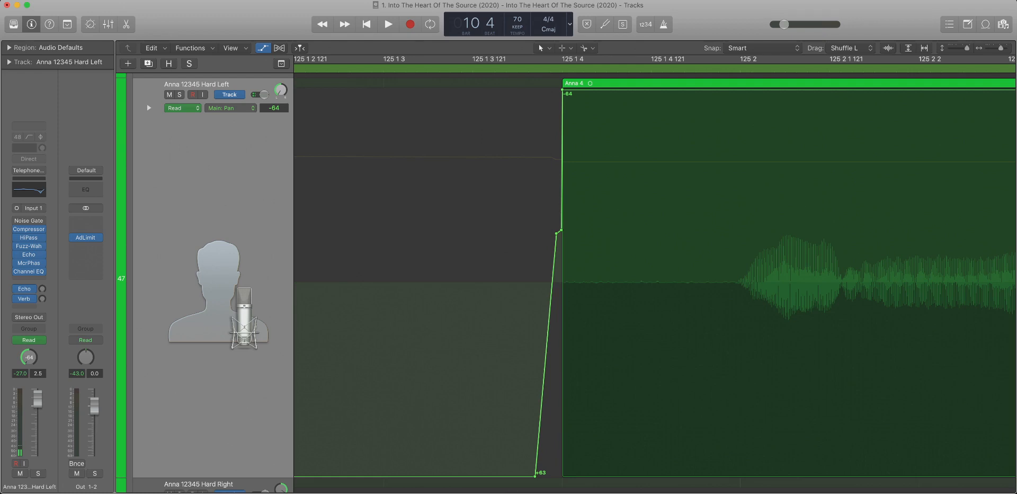
{"action": "left_click", "coordinate": [554, 235]}
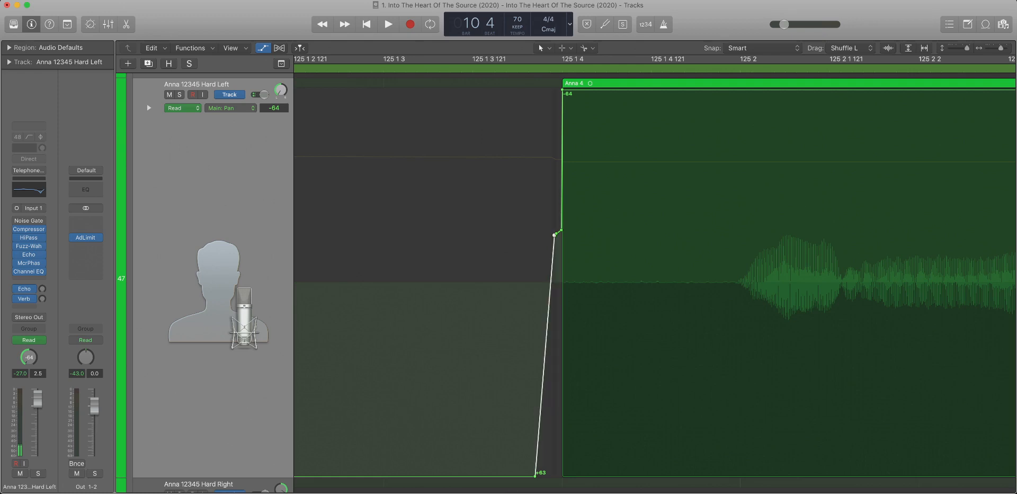
{"action": "left_click_drag", "start_coordinate": [547, 222], "coordinate": [565, 233]}
{"action": "left_click", "coordinate": [566, 239]}
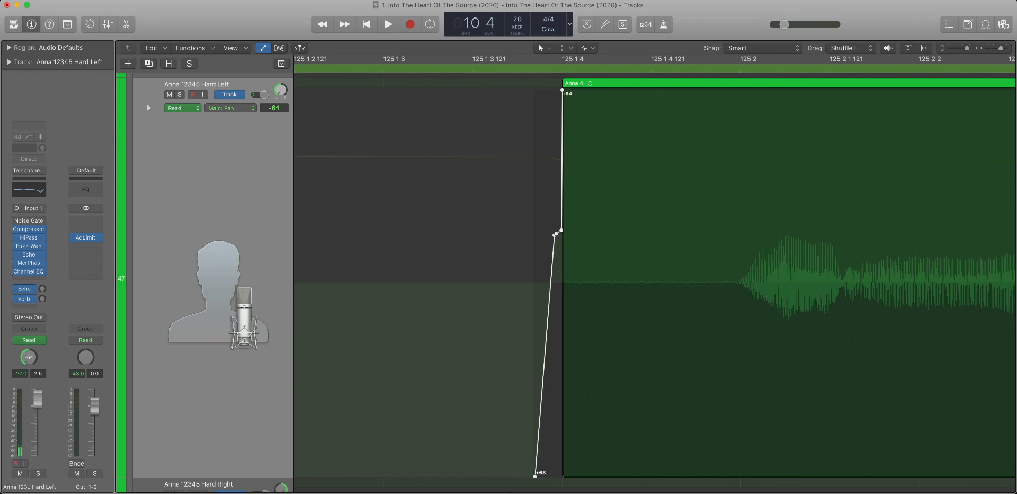
{"action": "key", "text": "Delete"}
{"action": "key", "text": "super+z"}
Delete the -17 and -18 pan points before the bar 125 region and move the +63 point to the region's start.
{"action": "left_click", "coordinate": [583, 259]}
{"action": "left_click_drag", "start_coordinate": [583, 259], "coordinate": [529, 213]}
{"action": "left_click_drag", "start_coordinate": [663, 318], "coordinate": [782, 318]}
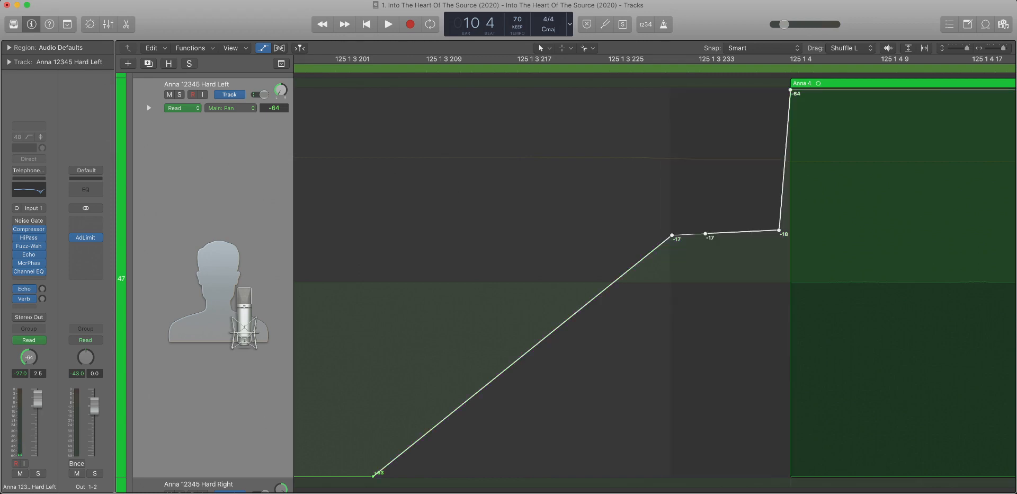
{"action": "key", "text": "Delete"}
{"action": "key", "text": "super+z"}
{"action": "left_click", "coordinate": [790, 96], "text": "shift"}
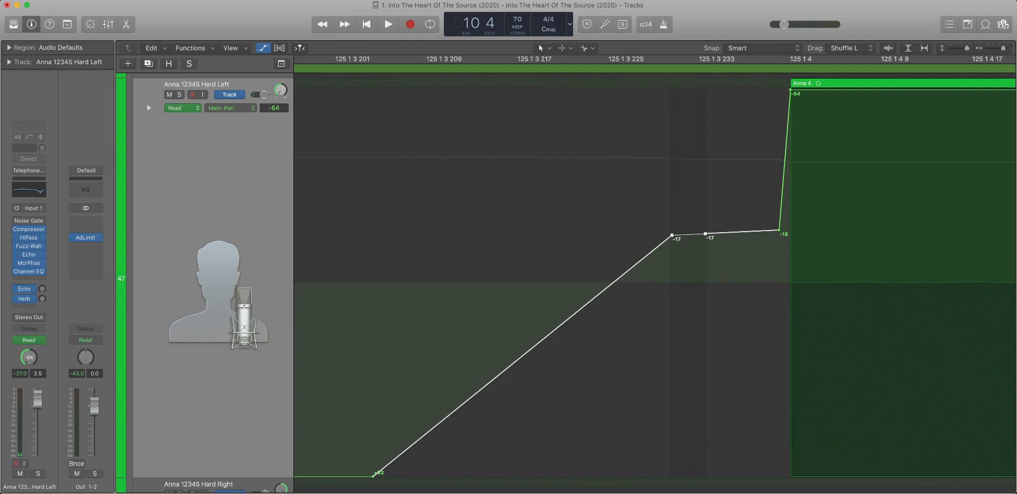
{"action": "key", "text": "Delete"}
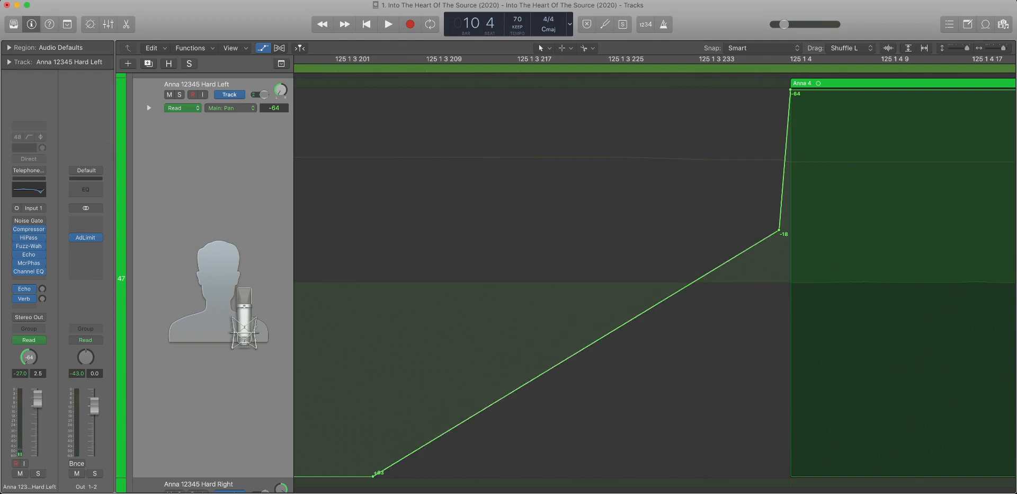
{"action": "left_click", "coordinate": [779, 230]}
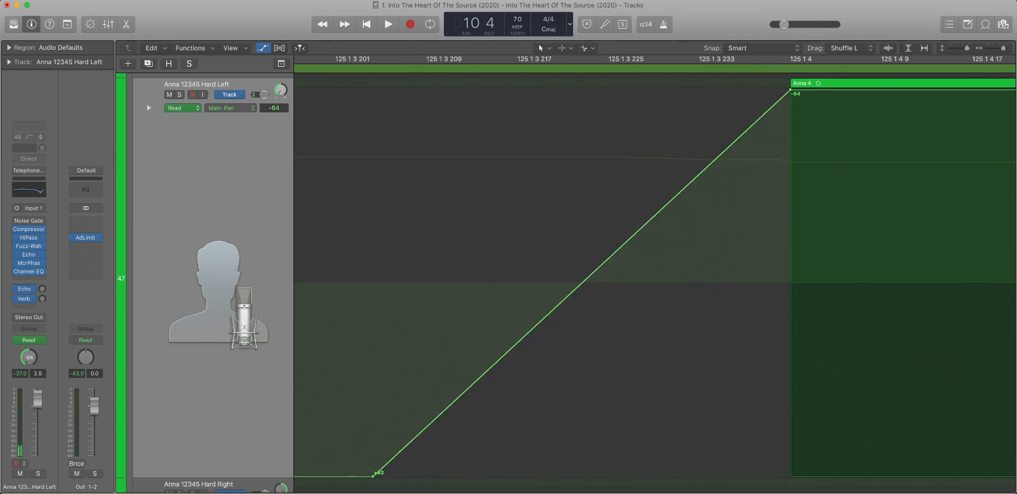
{"action": "left_click_drag", "start_coordinate": [373, 475], "coordinate": [787, 475]}
Delete the +18 pan point before the bar 126 region and move the +21 point to +63 at the end of the bar 125 region.
{"action": "scroll", "coordinate": [655, 282], "scroll_direction": "right", "scroll_amount": 9}
{"action": "key", "text": "super+Left"}
{"action": "key", "text": "super+Left"}
{"action": "key", "text": "super+Left"}
{"action": "key", "text": "super+Left"}
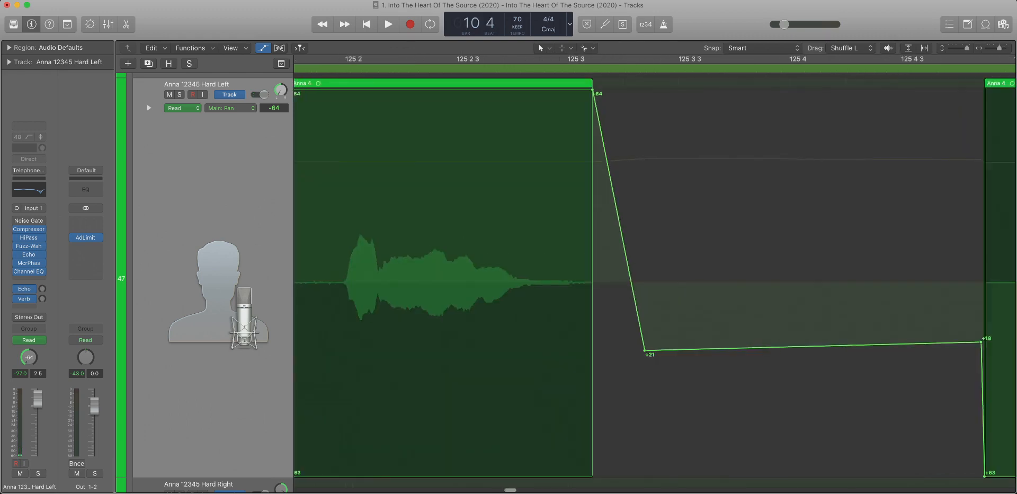
{"action": "scroll", "coordinate": [655, 282], "scroll_direction": "left", "scroll_amount": 4}
{"action": "scroll", "coordinate": [655, 282], "scroll_direction": "right", "scroll_amount": 8}
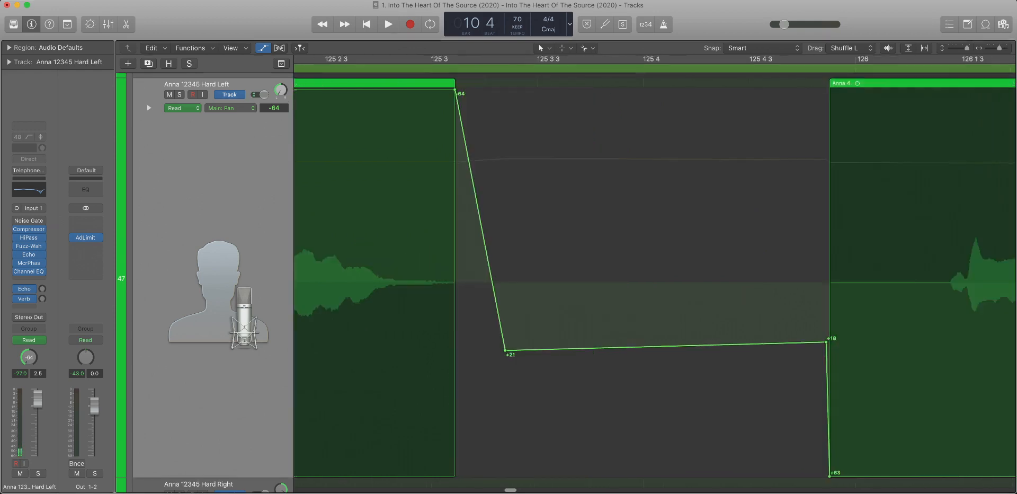
{"action": "double_click", "coordinate": [669, 342]}
{"action": "left_click_drag", "start_coordinate": [348, 351], "coordinate": [298, 475]}
Move the +63 pan point from the end of the bar 126 region to just before the bar 129 region, removing the +11, -4 and -62 points.
{"action": "scroll", "coordinate": [298, 475], "scroll_direction": "down", "scroll_amount": 5}
{"action": "scroll", "coordinate": [298, 476], "scroll_direction": "down", "scroll_amount": 8}
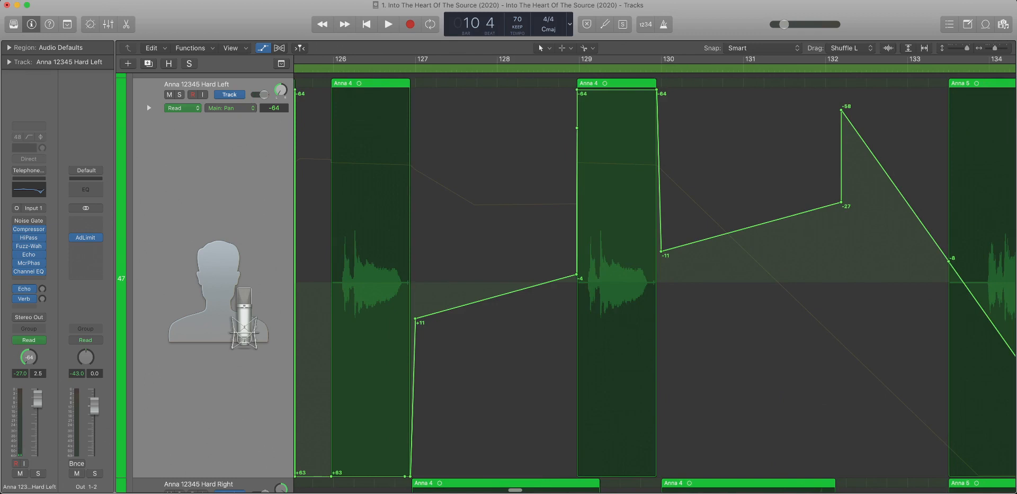
{"action": "left_click_drag", "start_coordinate": [410, 476], "coordinate": [633, 233]}
{"action": "left_click", "coordinate": [527, 275]}
{"action": "left_click", "coordinate": [530, 128]}
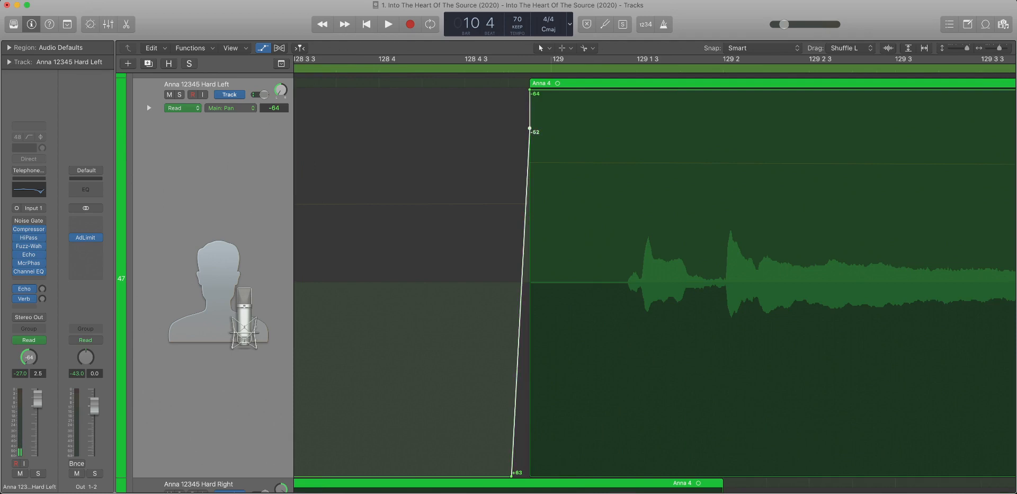
Delete the -27 and -58 pan points near bar 132 and set the -11 point after the bar 129 region to -8.
{"action": "key", "text": "super+Left"}
{"action": "key", "text": "super+Left"}
{"action": "key", "text": "super+Left"}
{"action": "key", "text": "super+Left"}
{"action": "key", "text": "super+Left"}
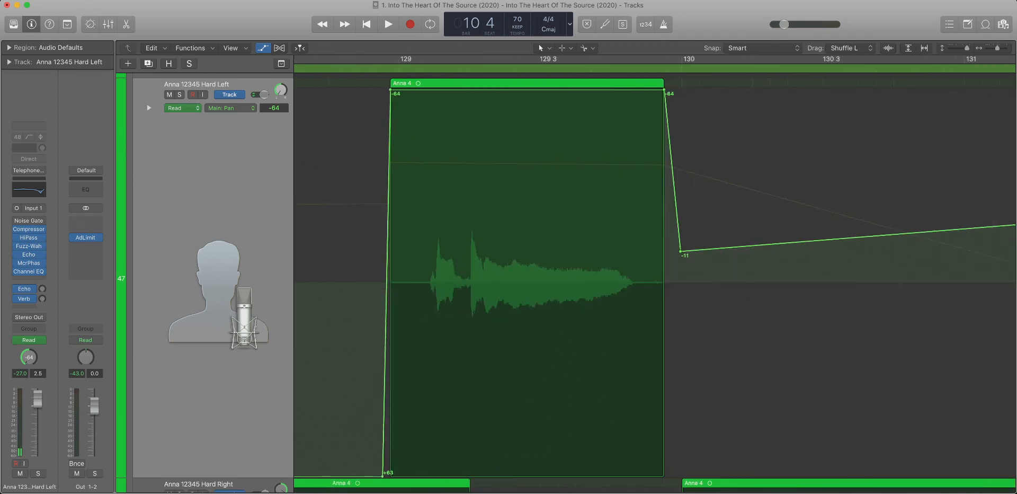
{"action": "key", "text": "super+Left"}
{"action": "key", "text": "super+Left"}
{"action": "key", "text": "super+Left"}
{"action": "key", "text": "super+Left"}
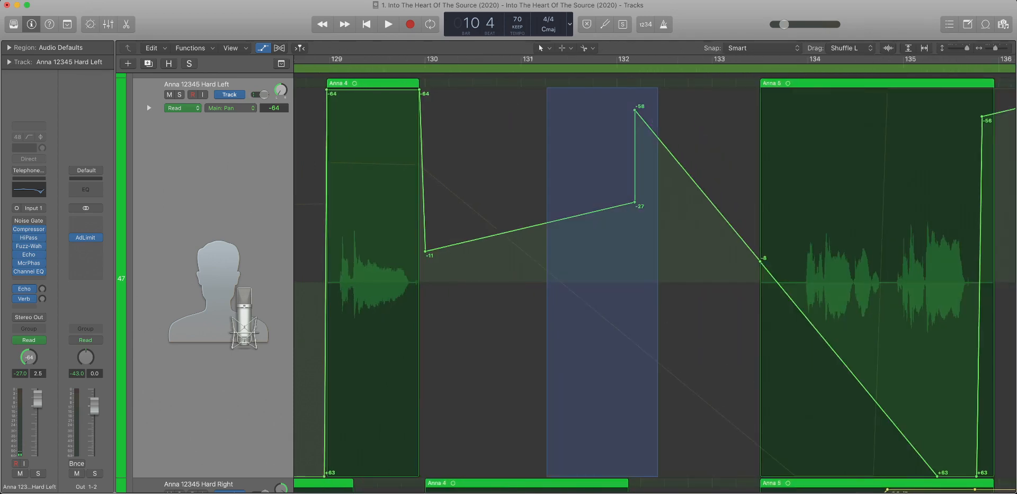
{"action": "left_click_drag", "start_coordinate": [547, 159], "coordinate": [658, 223]}
{"action": "key", "text": "Delete"}
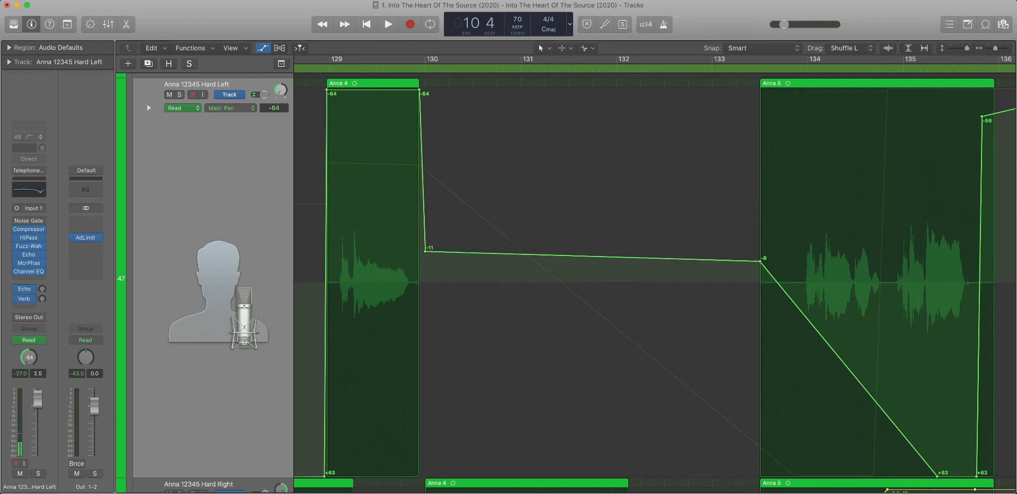
{"action": "left_click_drag", "start_coordinate": [425, 251], "coordinate": [425, 260]}
Delete the -56 and -60 pan points around the end of the last region, near bar 136, on the 12345 Hard Left voice track.
{"action": "key", "text": "super+Left"}
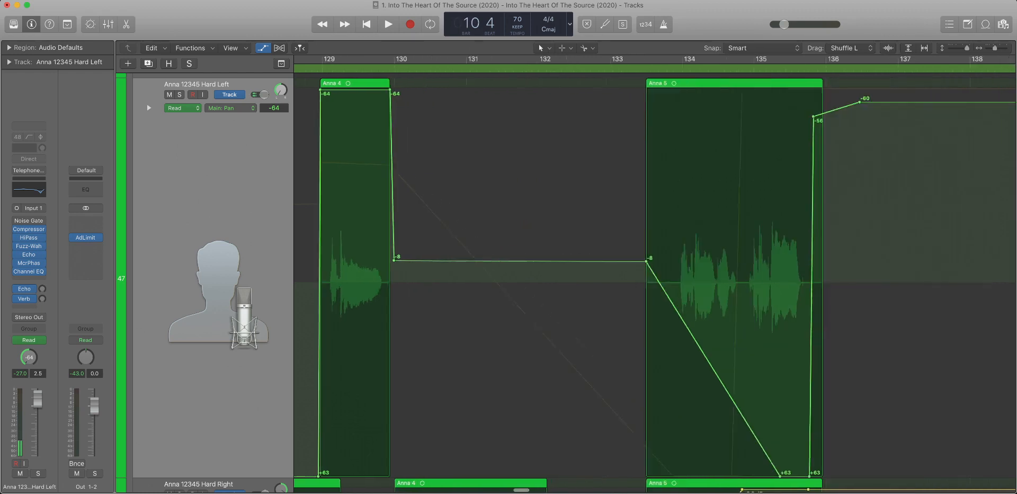
{"action": "scroll", "coordinate": [655, 281], "scroll_direction": "down", "scroll_amount": 3}
{"action": "scroll", "coordinate": [655, 281], "scroll_direction": "right", "scroll_amount": 4}
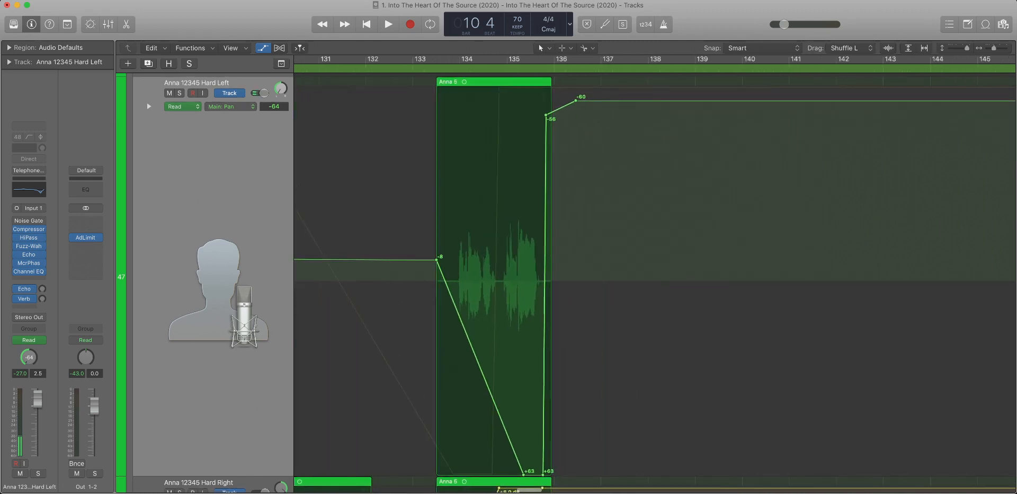
{"action": "scroll", "coordinate": [655, 281], "scroll_direction": "up", "scroll_amount": 3}
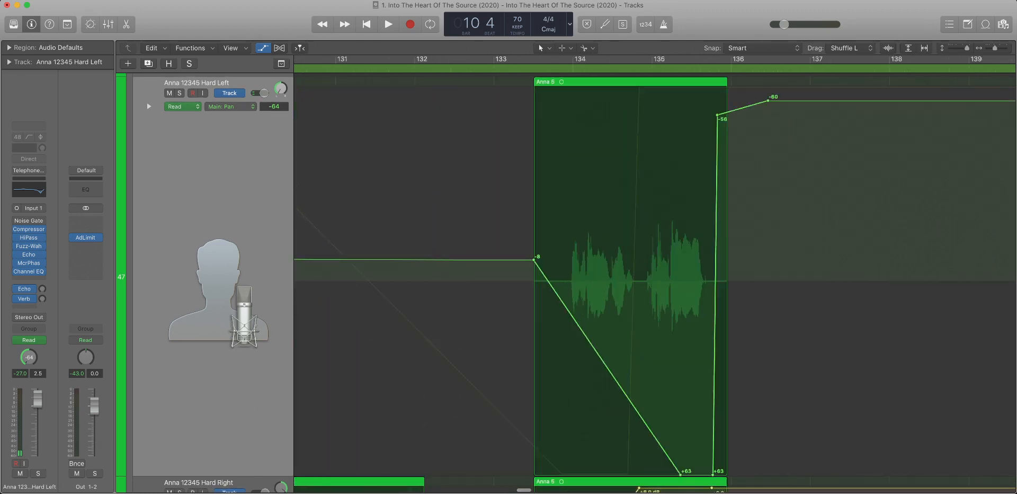
{"action": "scroll", "coordinate": [655, 281], "scroll_direction": "right", "scroll_amount": 1}
{"action": "scroll", "coordinate": [655, 281], "scroll_direction": "down", "scroll_amount": 6}
{"action": "scroll", "coordinate": [655, 281], "scroll_direction": "down", "scroll_amount": 2}
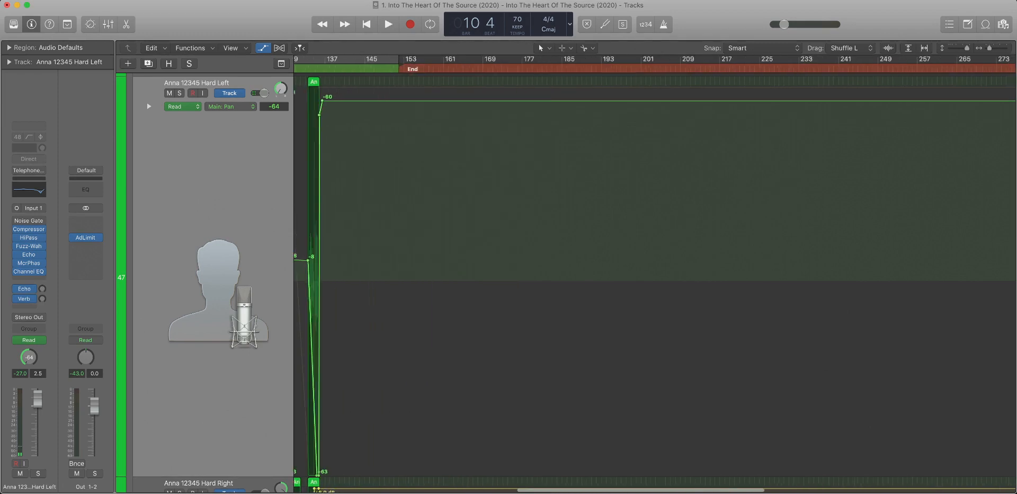
{"action": "scroll", "coordinate": [655, 280], "scroll_direction": "up", "scroll_amount": 8}
{"action": "scroll", "coordinate": [655, 281], "scroll_direction": "up", "scroll_amount": 1}
{"action": "left_click_drag", "start_coordinate": [616, 212], "coordinate": [552, 211]}
{"action": "key", "text": "Delete"}
{"action": "key", "text": "Delete"}
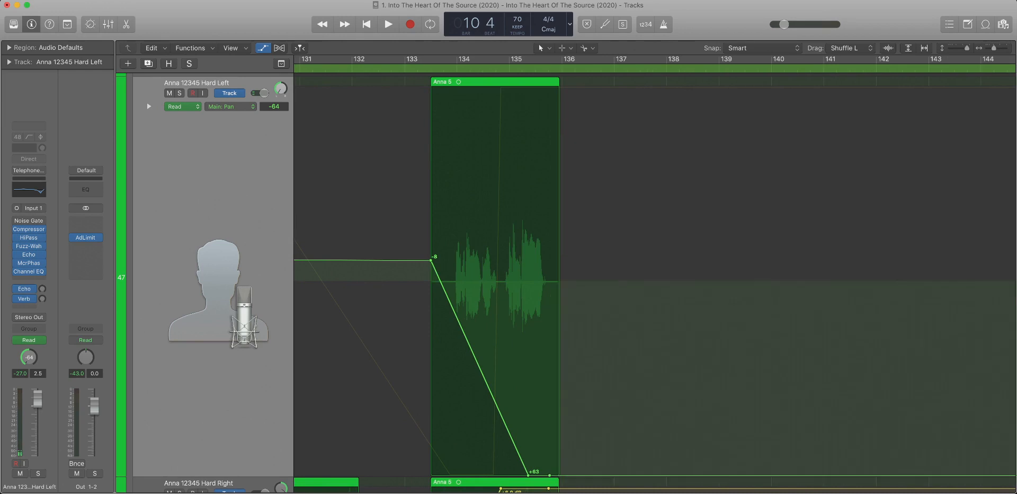
Select the 12345 Hard Right voice track and display its Main: Pan automation.
{"action": "scroll", "coordinate": [578, 297], "scroll_direction": "left", "scroll_amount": 10}
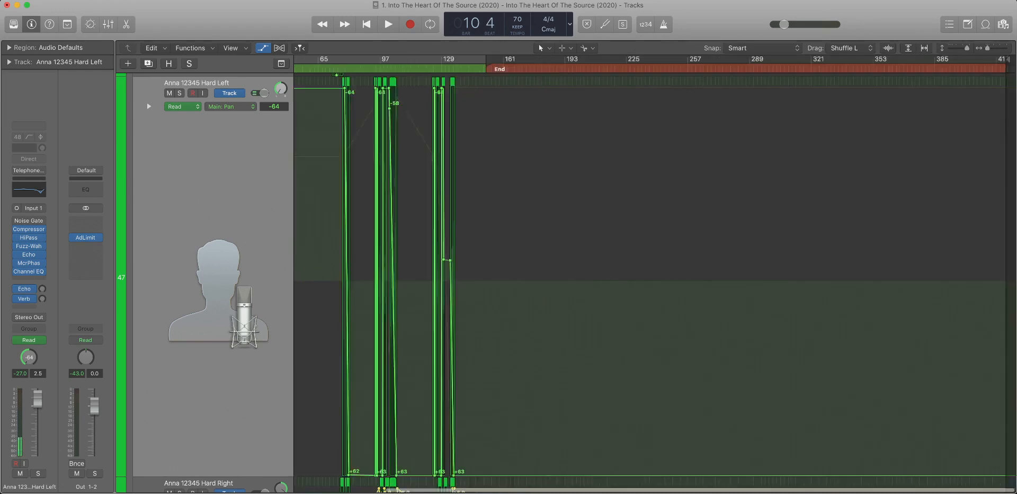
{"action": "scroll", "coordinate": [578, 297], "scroll_direction": "down", "scroll_amount": 5}
{"action": "key", "text": "super+Up"}
{"action": "key", "text": "super+Up"}
{"action": "key", "text": "super+Up"}
{"action": "key", "text": "super+Up"}
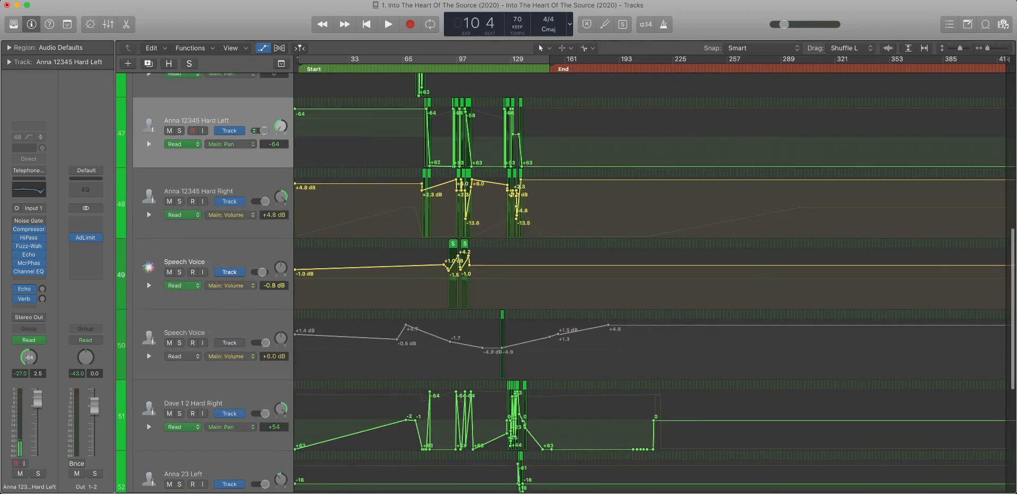
{"action": "left_click", "coordinate": [212, 191]}
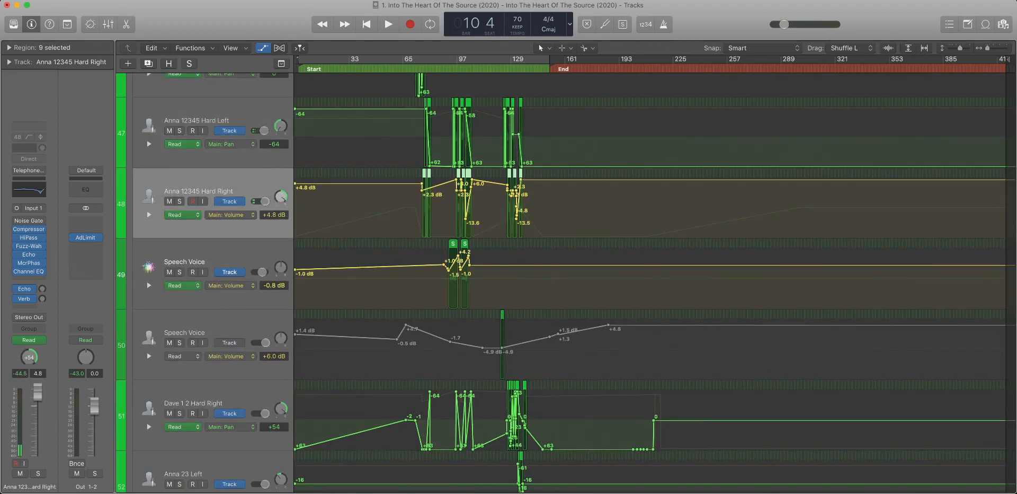
{"action": "key", "text": "super+Down"}
{"action": "key", "text": "super+Down"}
{"action": "key", "text": "super+Down"}
{"action": "key", "text": "super+Right"}
{"action": "key", "text": "super+Right"}
{"action": "key", "text": "super+Right"}
{"action": "key", "text": "super+Right"}
{"action": "key", "text": "super+Right"}
{"action": "key", "text": "super+Right"}
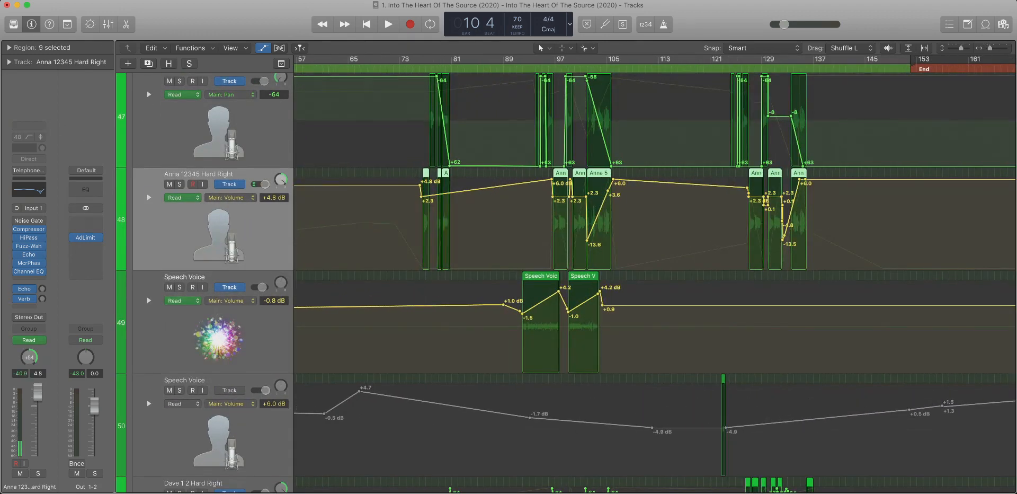
{"action": "key", "text": "super+Left"}
{"action": "key", "text": "super+Left"}
{"action": "key", "text": "super+Left"}
{"action": "key", "text": "super+Left"}
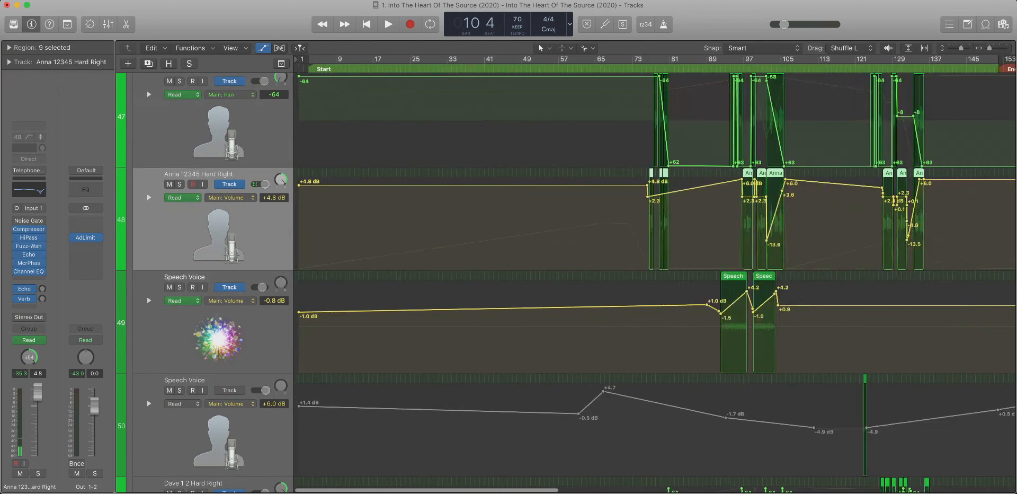
{"action": "key", "text": "super+Left"}
{"action": "left_click", "coordinate": [231, 197]}
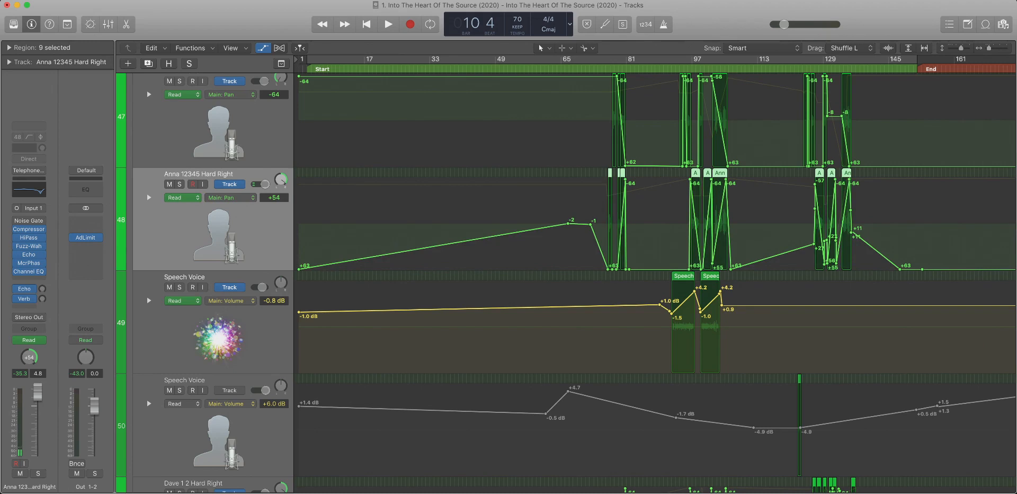
Delete the -2 and -1 pan points before the first region and the redundant +63 points around the bar 77 to 81 regions.
{"action": "left_click_drag", "start_coordinate": [604, 223], "coordinate": [296, 223]}
{"action": "key", "text": "Delete"}
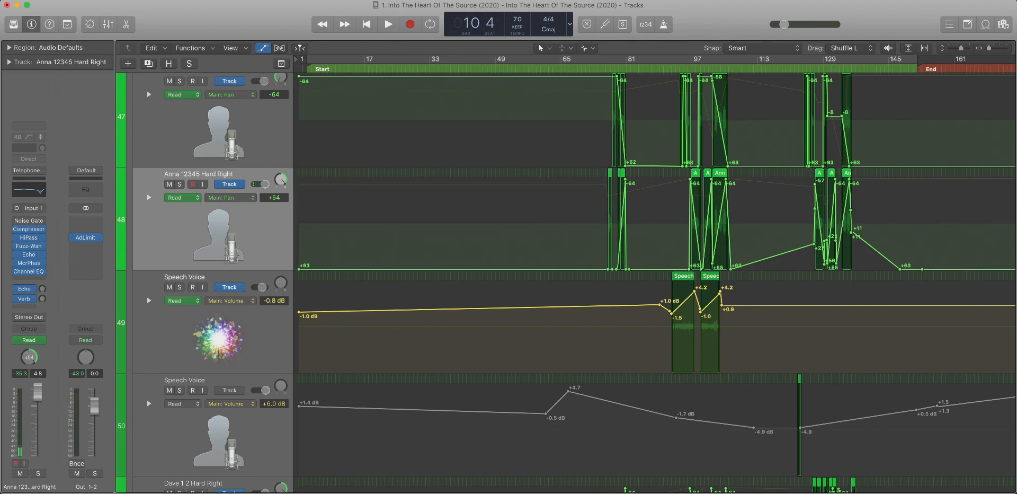
{"action": "scroll", "coordinate": [655, 275], "scroll_direction": "right", "scroll_amount": 3}
{"action": "key", "text": "super+Right"}
{"action": "key", "text": "super+Right"}
{"action": "key", "text": "super+Right"}
{"action": "key", "text": "super+Right"}
{"action": "key", "text": "super+Right"}
{"action": "scroll", "coordinate": [655, 276], "scroll_direction": "right", "scroll_amount": 5}
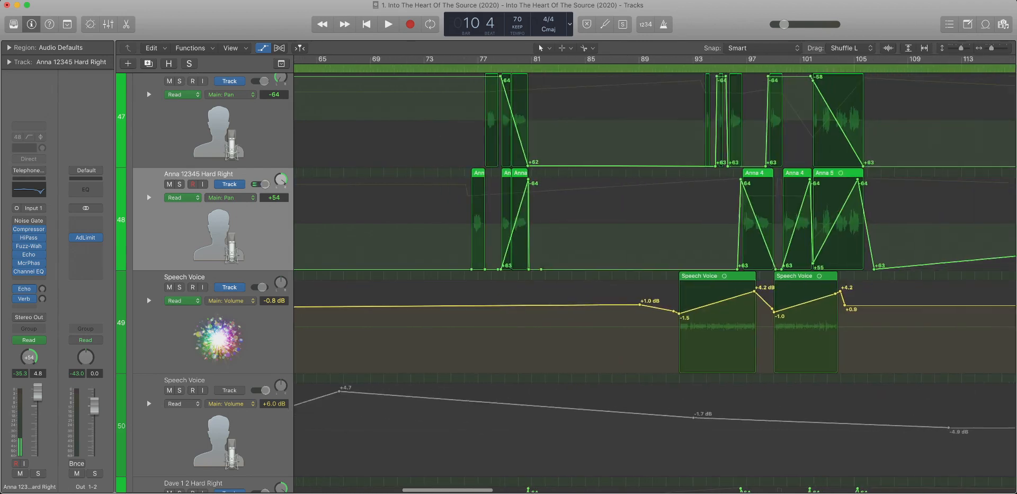
{"action": "left_click_drag", "start_coordinate": [444, 222], "coordinate": [582, 223]}
{"action": "key", "text": "Delete"}
Delete all pan points on the Hard Right voice track that follow the first +11 point at the end of the last region.
{"action": "scroll", "coordinate": [655, 276], "scroll_direction": "right", "scroll_amount": 5}
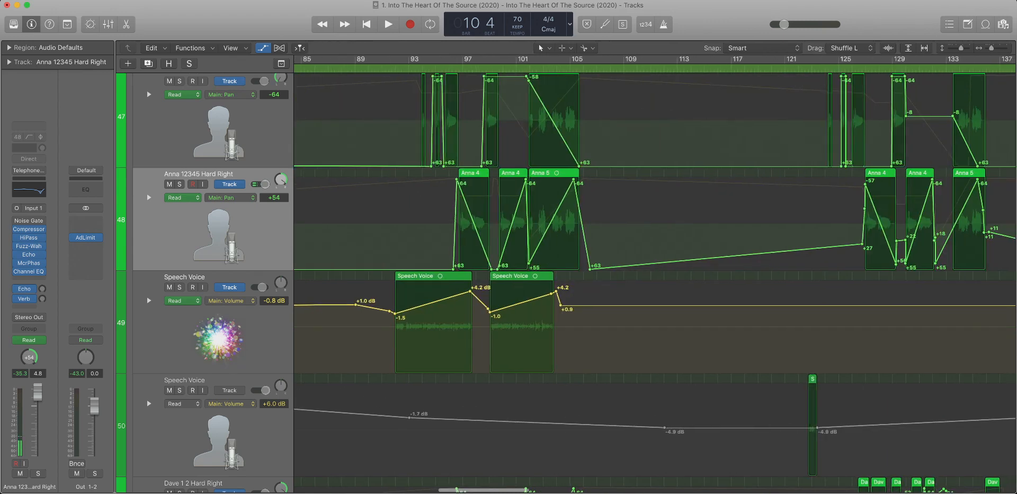
{"action": "scroll", "coordinate": [655, 276], "scroll_direction": "right", "scroll_amount": 6}
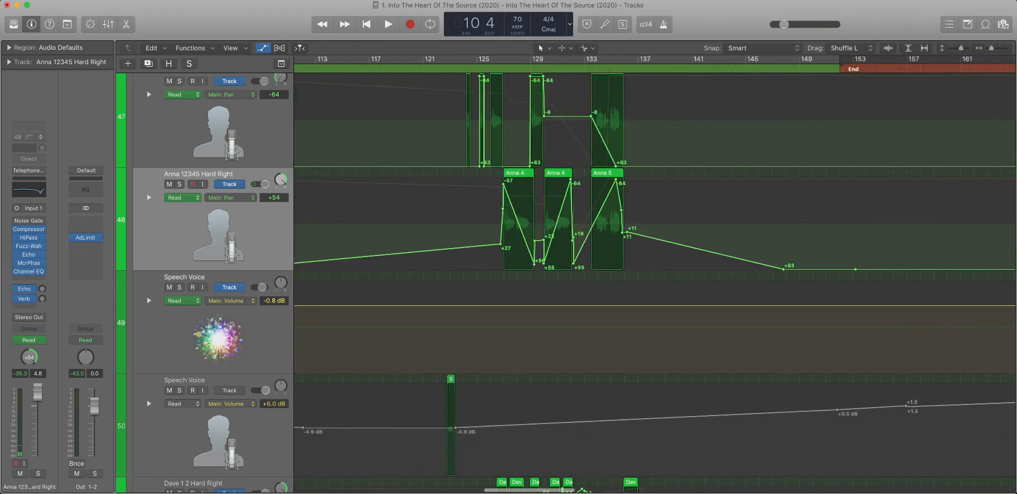
{"action": "left_click_drag", "start_coordinate": [625, 233], "coordinate": [860, 234]}
{"action": "key", "text": "Delete"}
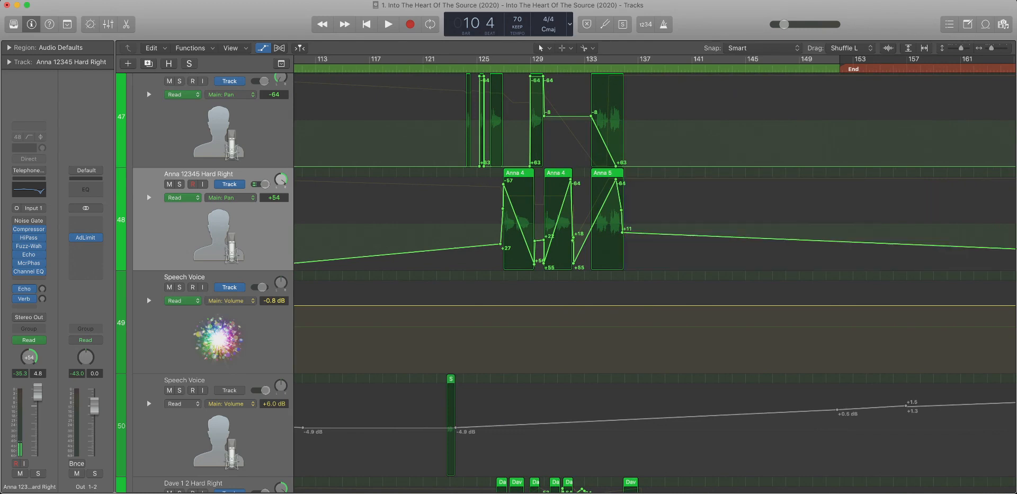
{"action": "scroll", "coordinate": [655, 276], "scroll_direction": "down", "scroll_amount": 10}
{"action": "scroll", "coordinate": [655, 275], "scroll_direction": "down", "scroll_amount": 6}
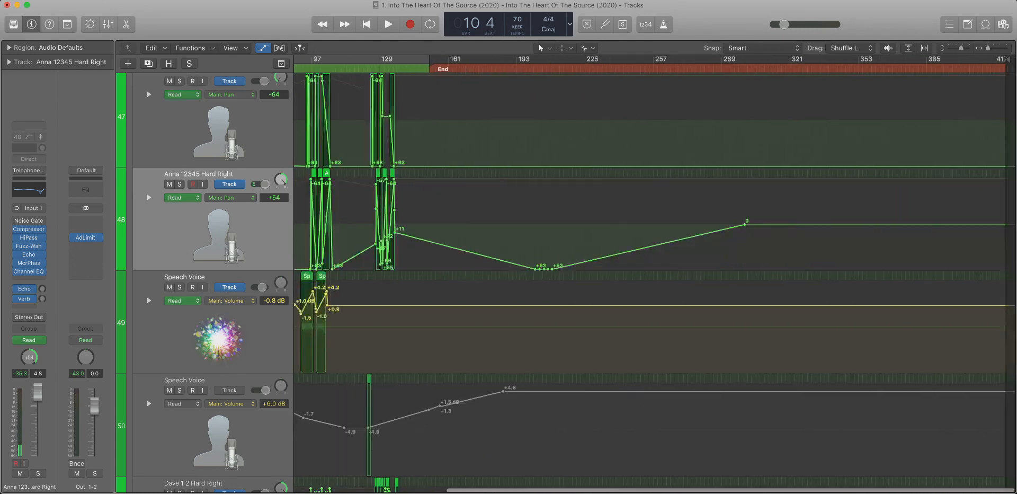
{"action": "left_click_drag", "start_coordinate": [606, 233], "coordinate": [892, 233]}
{"action": "key", "text": "Delete"}
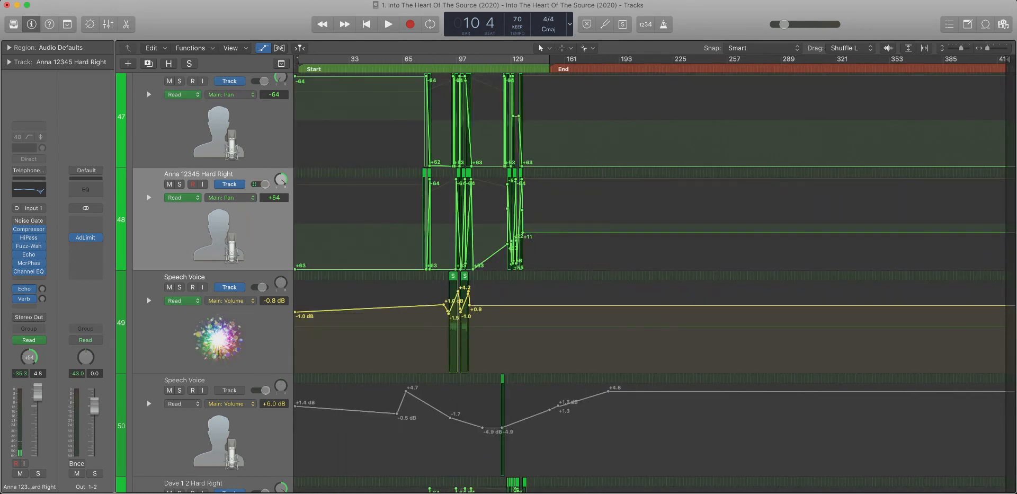
Delete the +23 and +22 pan points in the gap between the bar 127 and bar 130 regions.
{"action": "scroll", "coordinate": [655, 275], "scroll_direction": "up", "scroll_amount": 10}
{"action": "scroll", "coordinate": [648, 201], "scroll_direction": "up", "scroll_amount": 8}
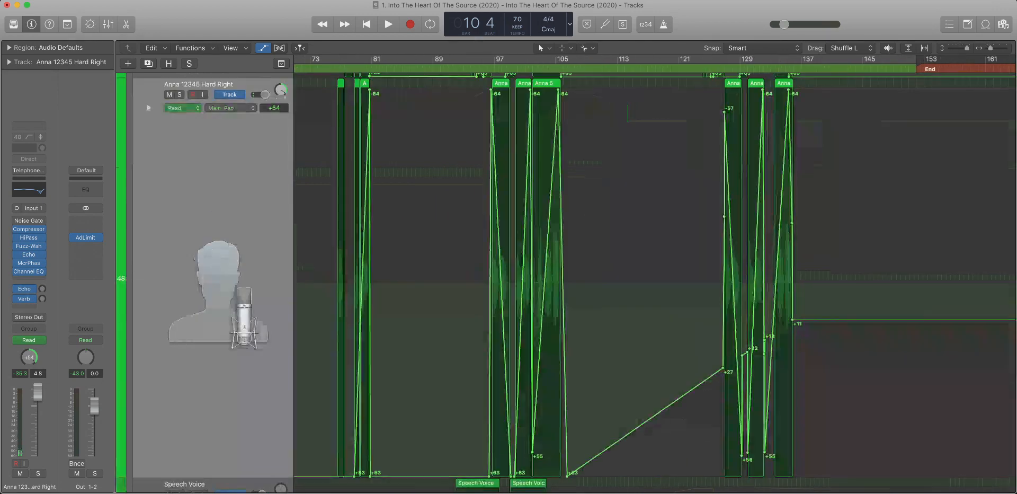
{"action": "scroll", "coordinate": [649, 202], "scroll_direction": "up", "scroll_amount": 10}
{"action": "scroll", "coordinate": [655, 275], "scroll_direction": "down", "scroll_amount": 3}
{"action": "scroll", "coordinate": [655, 275], "scroll_direction": "right", "scroll_amount": 12}
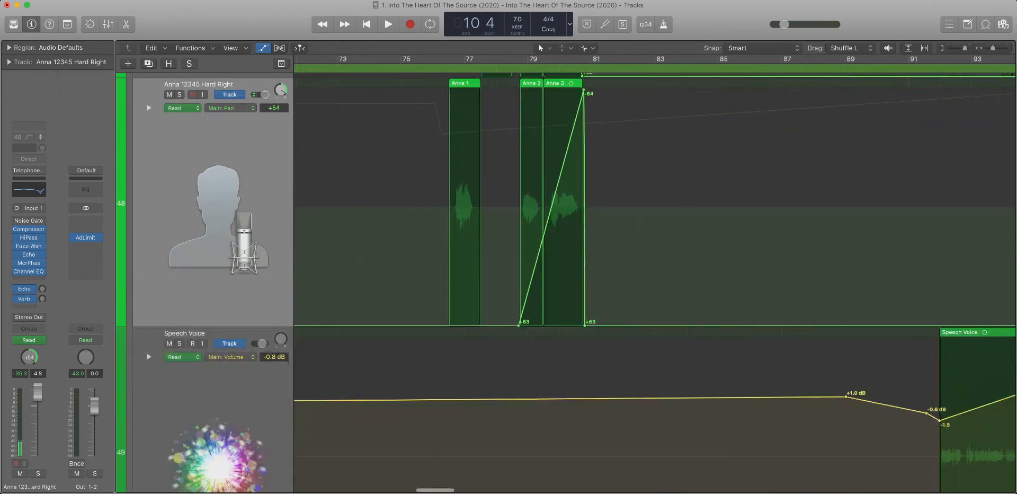
{"action": "scroll", "coordinate": [655, 275], "scroll_direction": "right", "scroll_amount": 14}
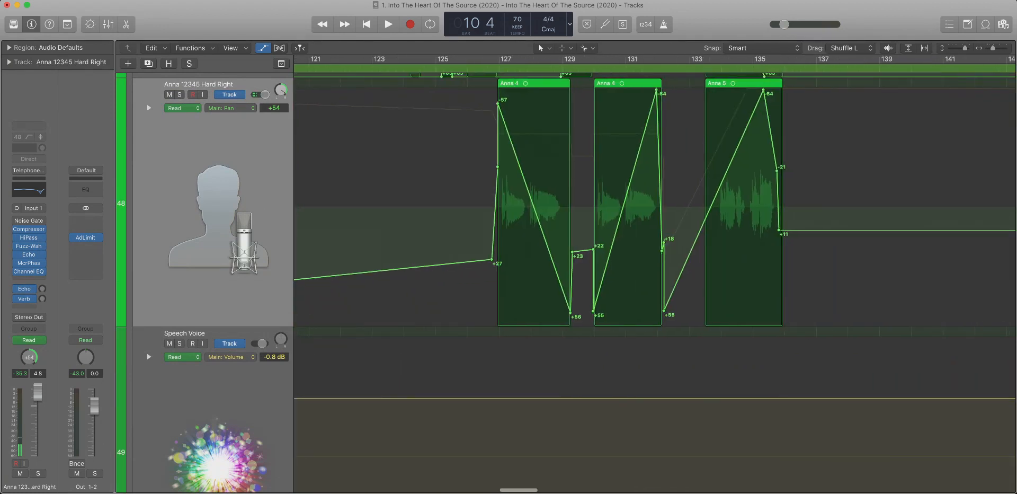
{"action": "left_click", "coordinate": [572, 251]}
{"action": "left_click", "coordinate": [593, 250]}
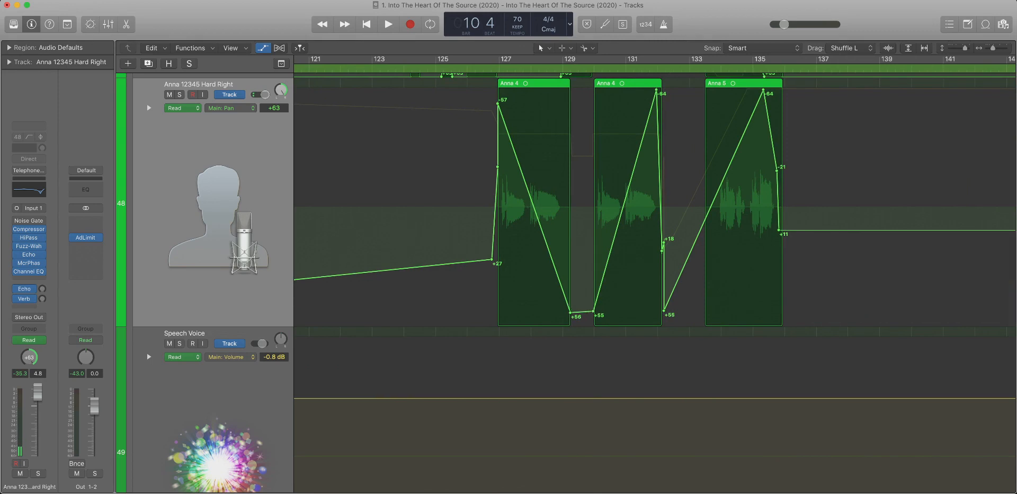
Delete the +18 and +22 pan points at the end of the bar 130 region, just after bar 132.
{"action": "left_click_drag", "start_coordinate": [638, 218], "coordinate": [723, 307]}
{"action": "left_click_drag", "start_coordinate": [537, 392], "coordinate": [517, 392]}
{"action": "scroll", "coordinate": [655, 278], "scroll_direction": "right", "scroll_amount": 4}
{"action": "scroll", "coordinate": [655, 278], "scroll_direction": "left", "scroll_amount": 4}
{"action": "left_click", "coordinate": [655, 212]}
{"action": "left_click", "coordinate": [521, 339]}
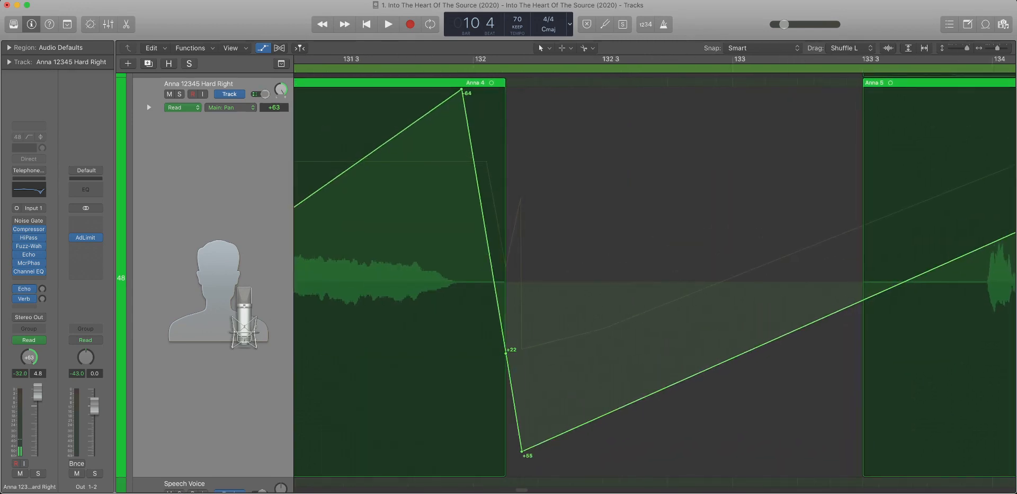
{"action": "left_click", "coordinate": [505, 353]}
Switch the Hard Right voice track's displayed automation to Main: Volume.
{"action": "scroll", "coordinate": [506, 353], "scroll_direction": "down", "scroll_amount": 5}
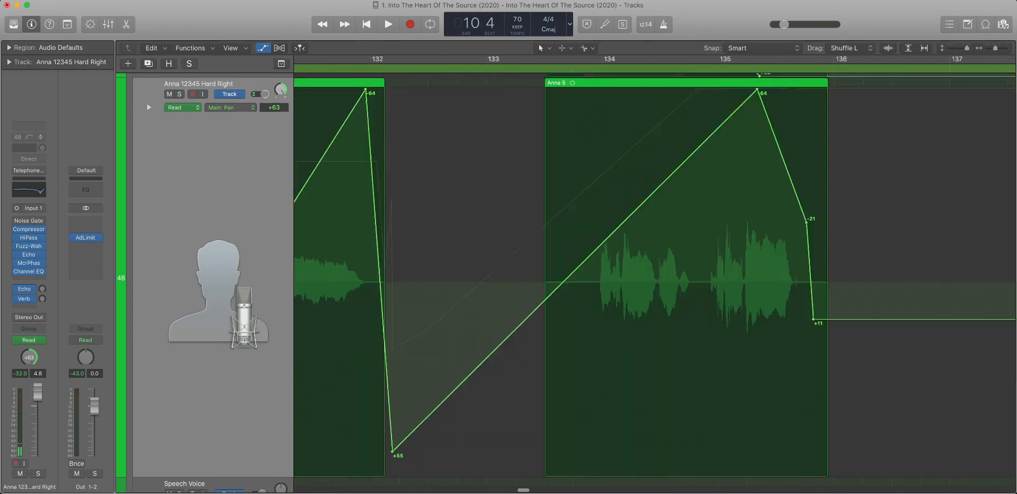
{"action": "scroll", "coordinate": [506, 353], "scroll_direction": "down", "scroll_amount": 15}
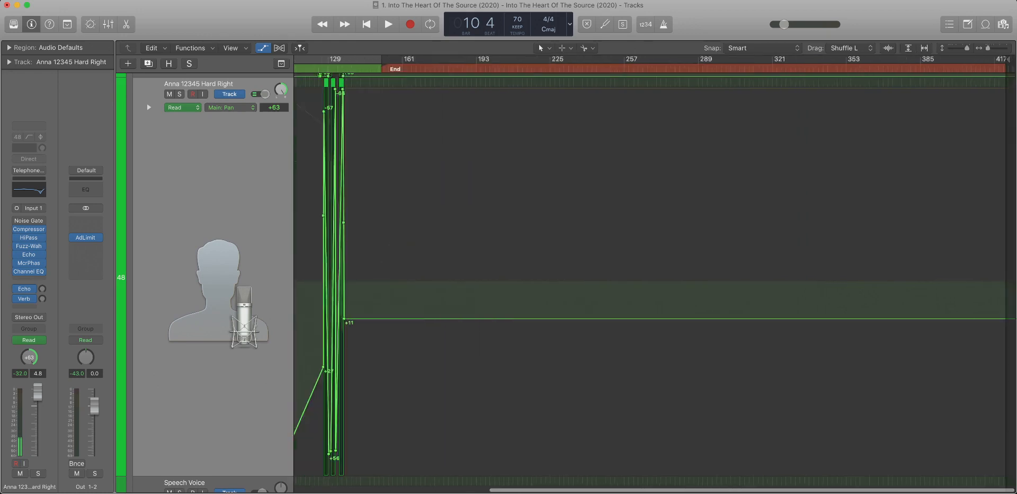
{"action": "scroll", "coordinate": [506, 353], "scroll_direction": "down", "scroll_amount": 2}
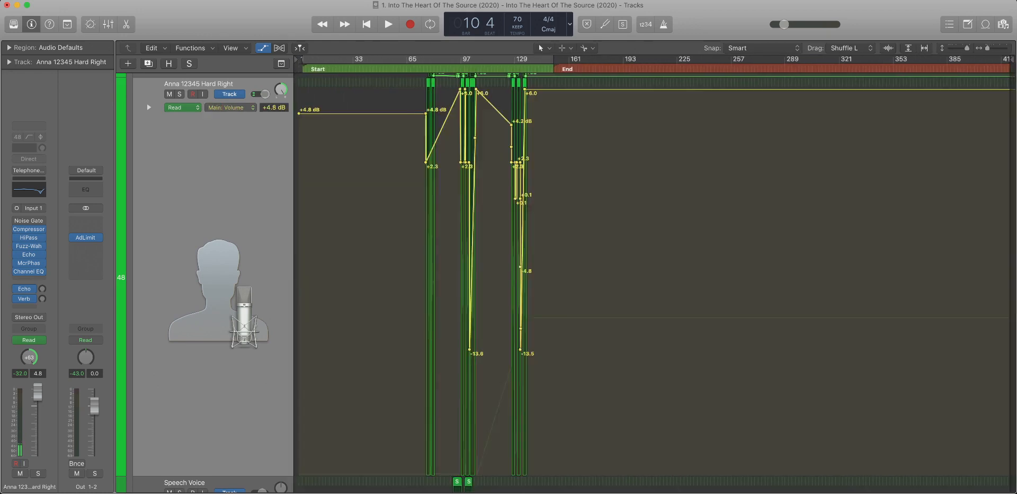
Delete the +4.8 dB volume points at the project start and just before the track's first region.
{"action": "key", "text": "super+Up"}
{"action": "key", "text": "super+Right"}
{"action": "key", "text": "super+Right"}
{"action": "key", "text": "super+Right"}
{"action": "key", "text": "super+Right"}
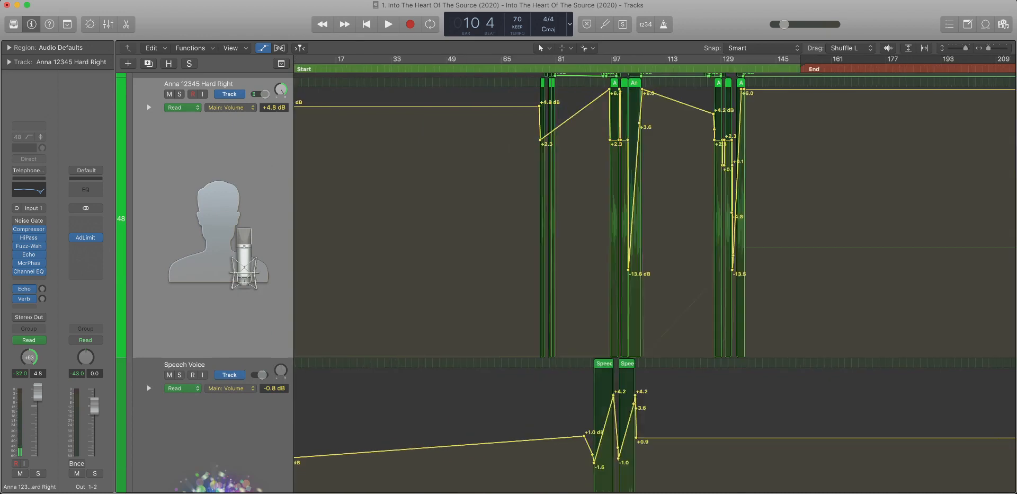
{"action": "scroll", "coordinate": [655, 265], "scroll_direction": "up", "scroll_amount": 3}
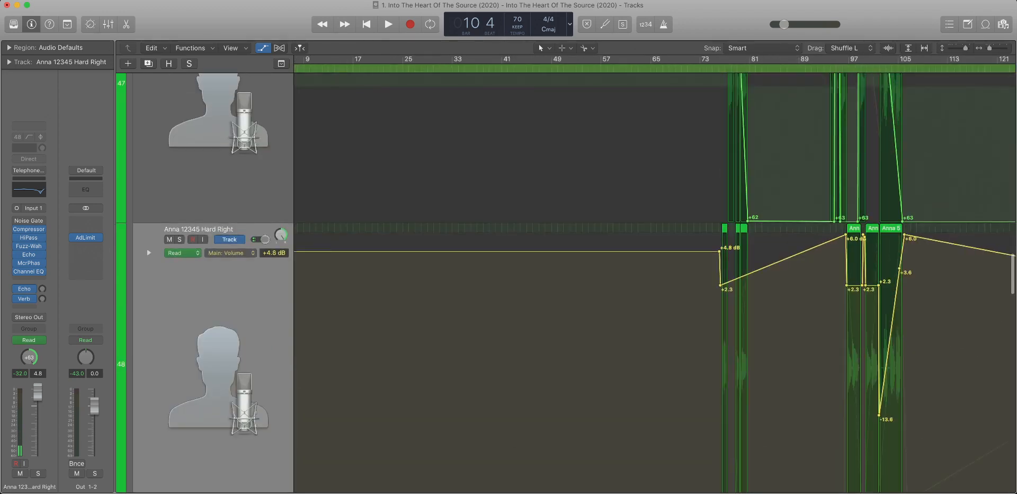
{"action": "left_click", "coordinate": [720, 251]}
{"action": "scroll", "coordinate": [719, 252], "scroll_direction": "left", "scroll_amount": 3}
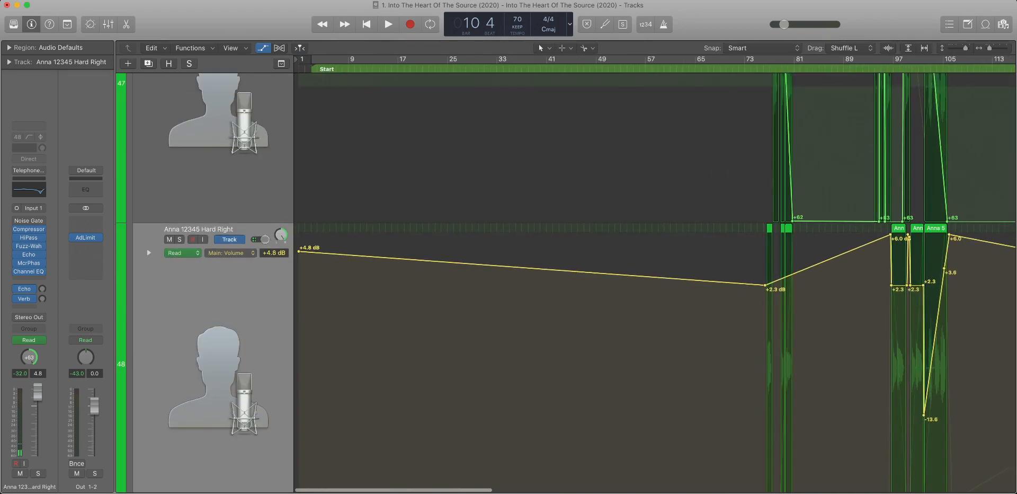
{"action": "left_click", "coordinate": [299, 251]}
{"action": "scroll", "coordinate": [299, 251], "scroll_direction": "right", "scroll_amount": 5}
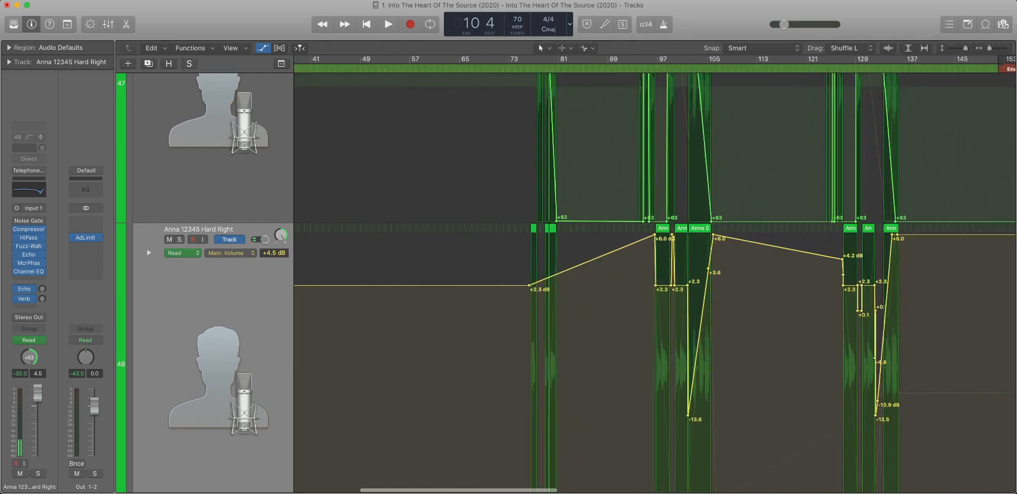
Examine the Hard Right voice track's volume automation around its regions between about bars 93 and 135.
{"action": "scroll", "coordinate": [655, 283], "scroll_direction": "right", "scroll_amount": 3}
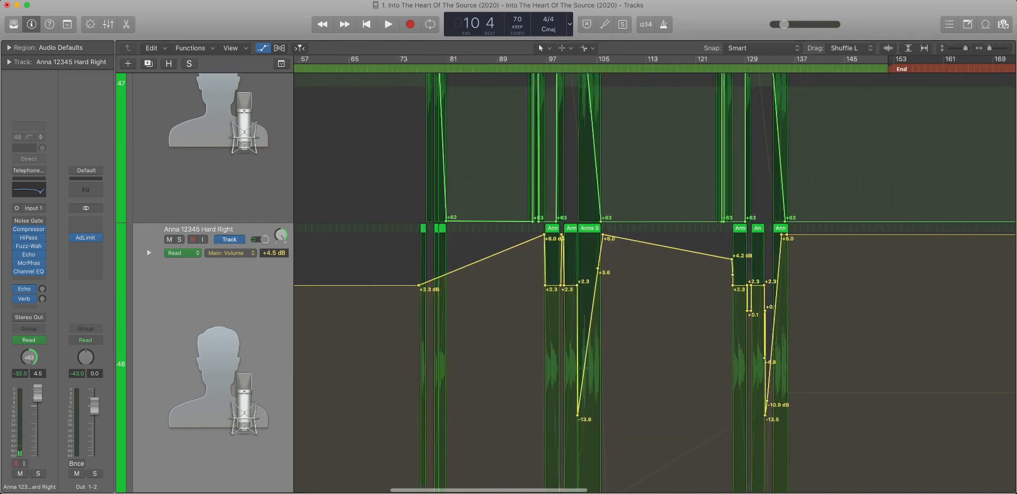
{"action": "key", "text": "super+Up"}
{"action": "key", "text": "super+Up"}
{"action": "key", "text": "super+Right"}
{"action": "key", "text": "super+Right"}
{"action": "key", "text": "super+Right"}
{"action": "scroll", "coordinate": [654, 282], "scroll_direction": "right", "scroll_amount": 8}
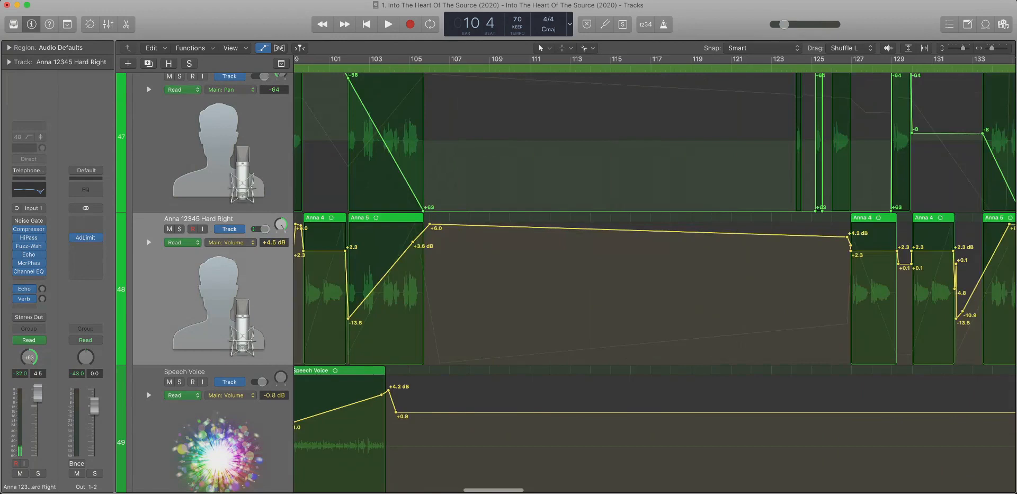
{"action": "scroll", "coordinate": [655, 283], "scroll_direction": "right", "scroll_amount": 8}
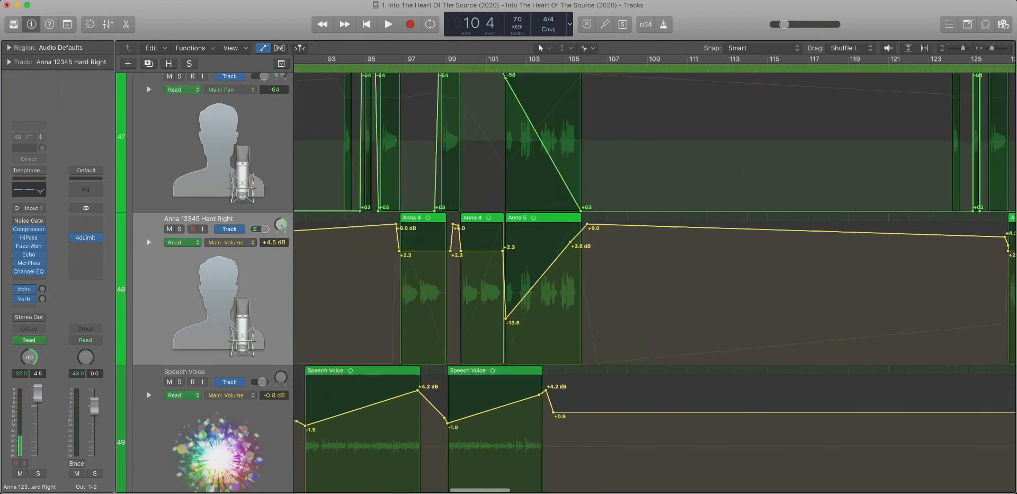
{"action": "scroll", "coordinate": [654, 283], "scroll_direction": "right", "scroll_amount": 2}
{"action": "scroll", "coordinate": [655, 283], "scroll_direction": "left", "scroll_amount": 1}
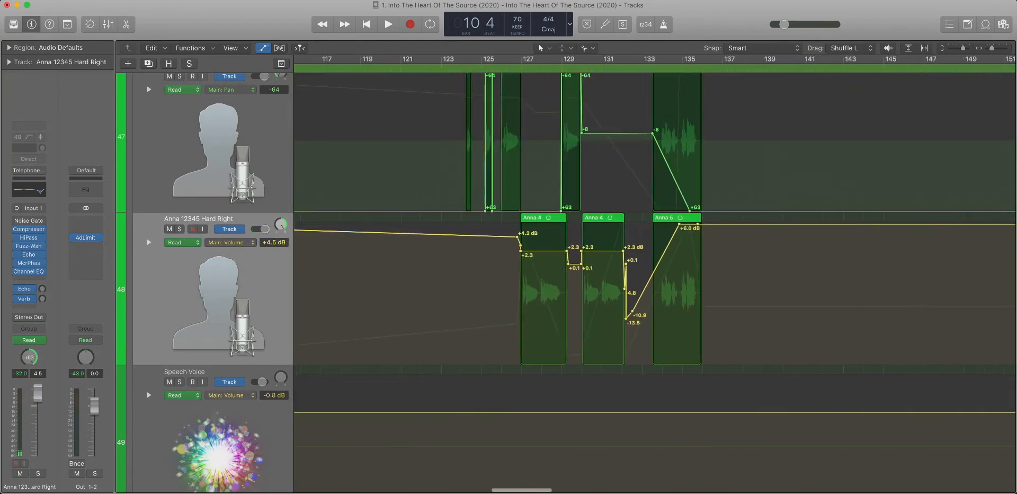
{"action": "key", "text": "z"}
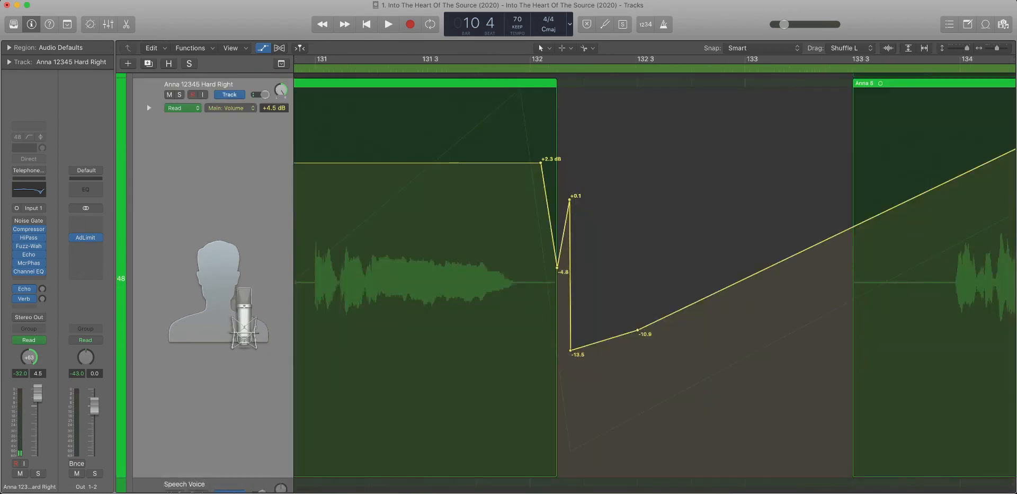
Try to delete the +0.1 and -10.9 dB volume points after bar 132 and move the -13.5 dB point further into the gap.
{"action": "double_click", "coordinate": [570, 200]}
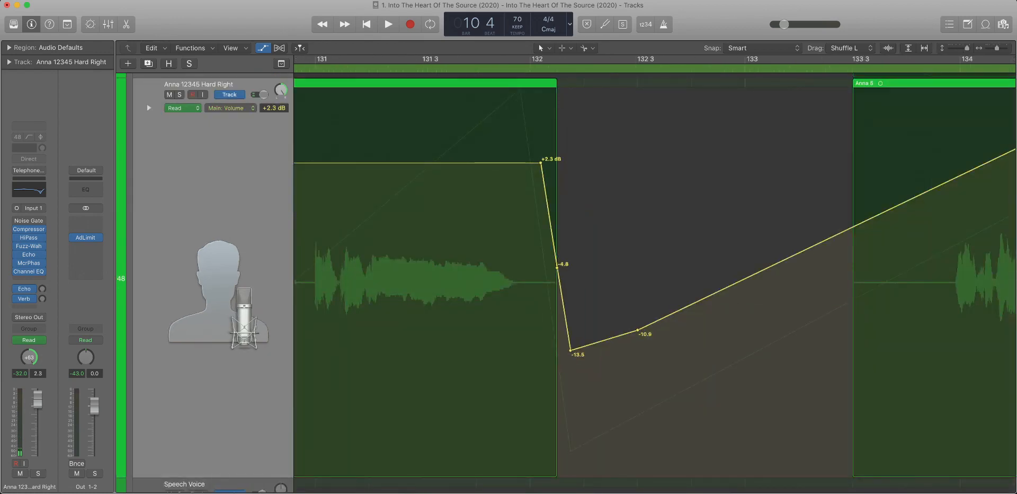
{"action": "double_click", "coordinate": [638, 330]}
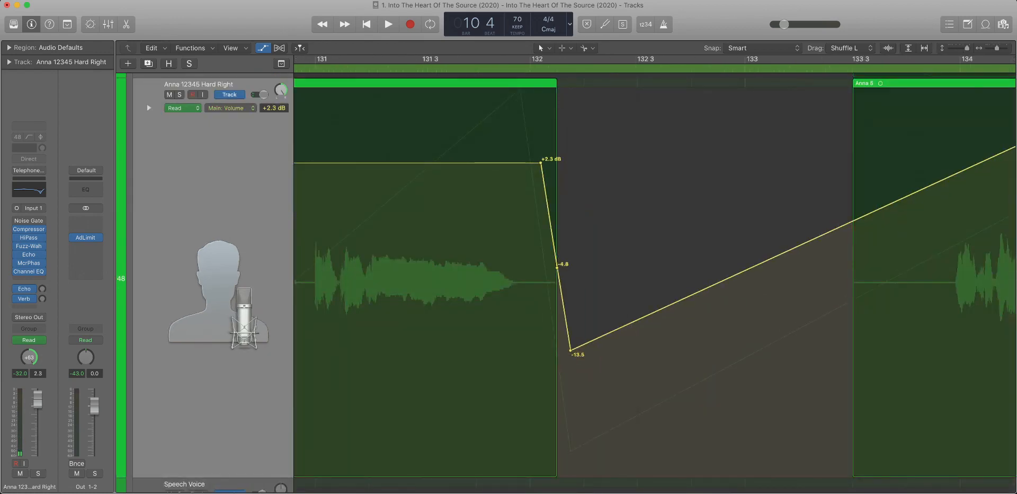
{"action": "left_click_drag", "start_coordinate": [570, 350], "coordinate": [771, 350]}
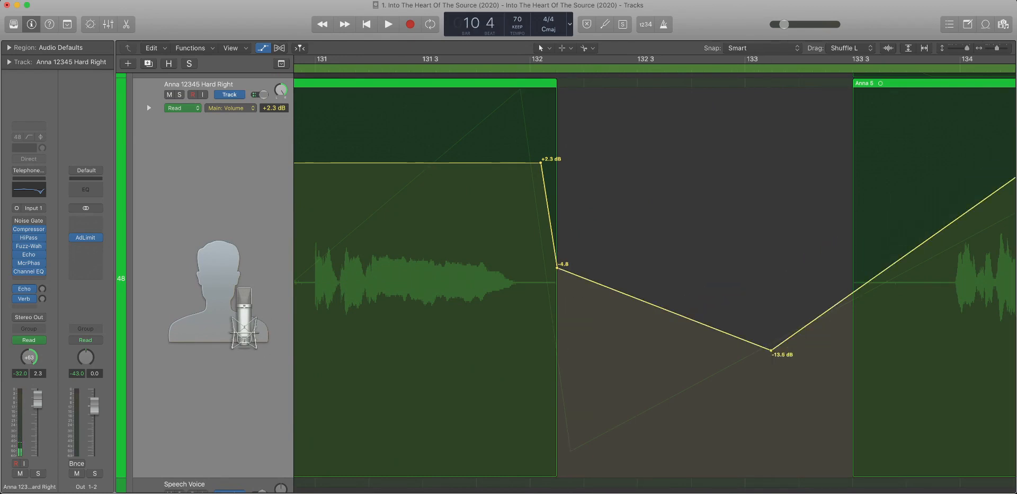
{"action": "left_click_drag", "start_coordinate": [771, 351], "coordinate": [810, 350]}
{"action": "key", "text": "super+z"}
{"action": "key", "text": "super+z"}
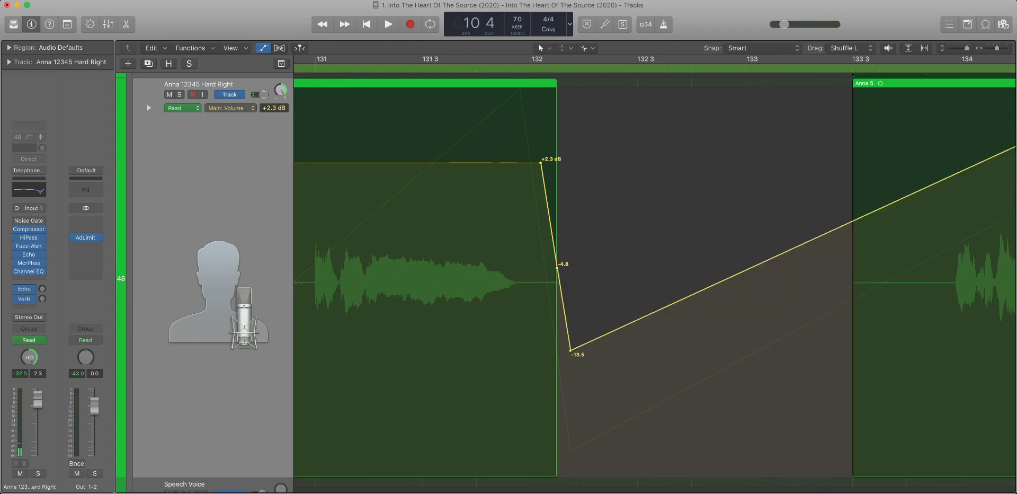
{"action": "scroll", "coordinate": [583, 275], "scroll_direction": "down", "scroll_amount": 1}
Delete the -13.5, +0.1 and -4.8 dB volume points just after bar 132 on the Hard Right voice track.
{"action": "left_click", "coordinate": [616, 329]}
{"action": "left_click", "coordinate": [552, 198]}
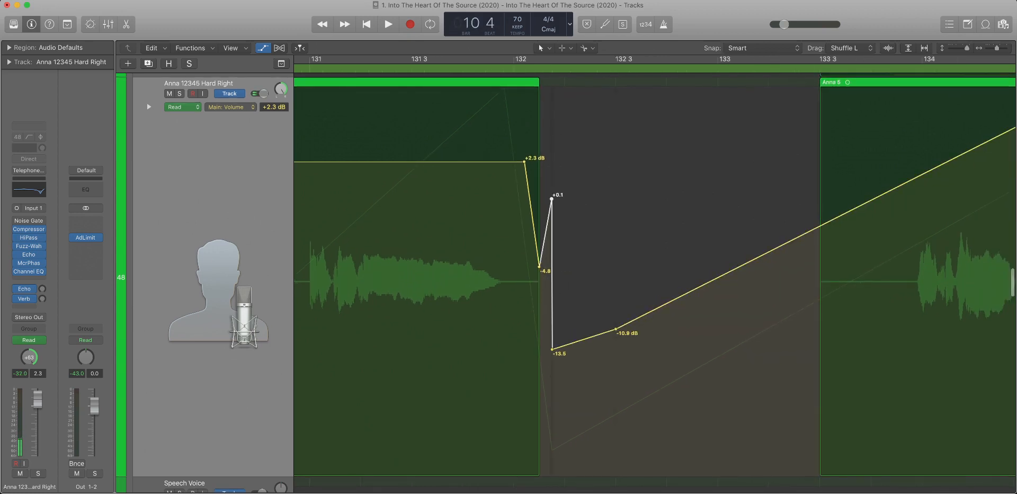
{"action": "scroll", "coordinate": [655, 276], "scroll_direction": "right", "scroll_amount": 1}
{"action": "left_click", "coordinate": [548, 349]}
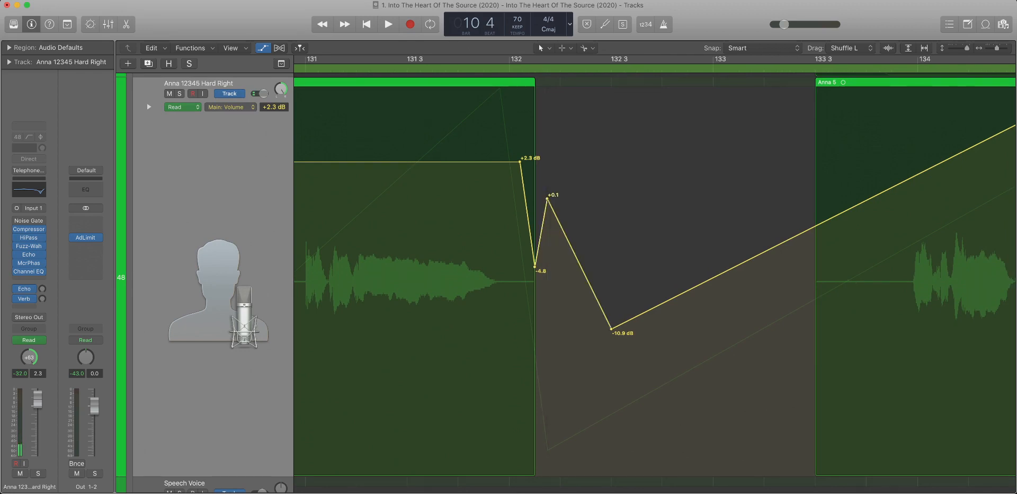
{"action": "left_click", "coordinate": [548, 198]}
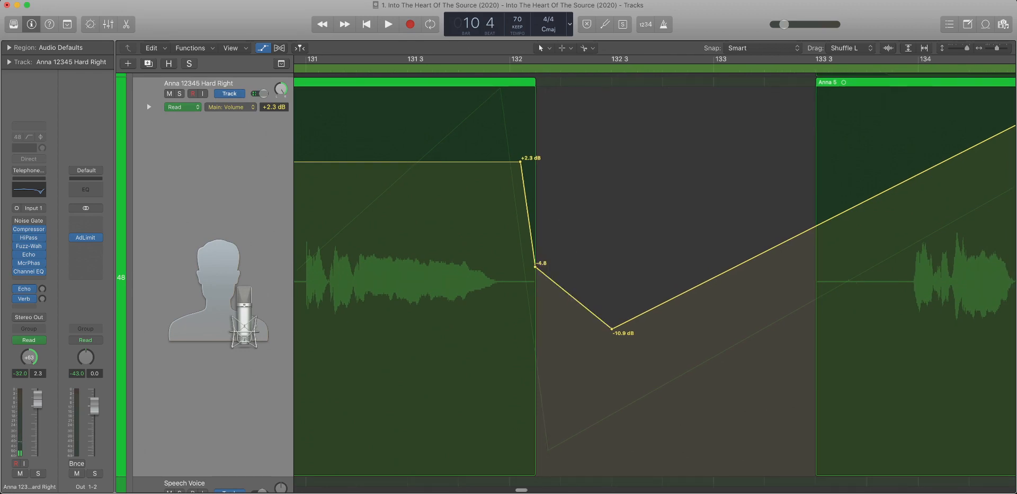
{"action": "left_click", "coordinate": [535, 266]}
{"action": "key", "text": "super+Left"}
{"action": "key", "text": "super+Left"}
{"action": "key", "text": "super+Left"}
{"action": "key", "text": "super+Left"}
{"action": "key", "text": "super+Left"}
{"action": "key", "text": "super+Left"}
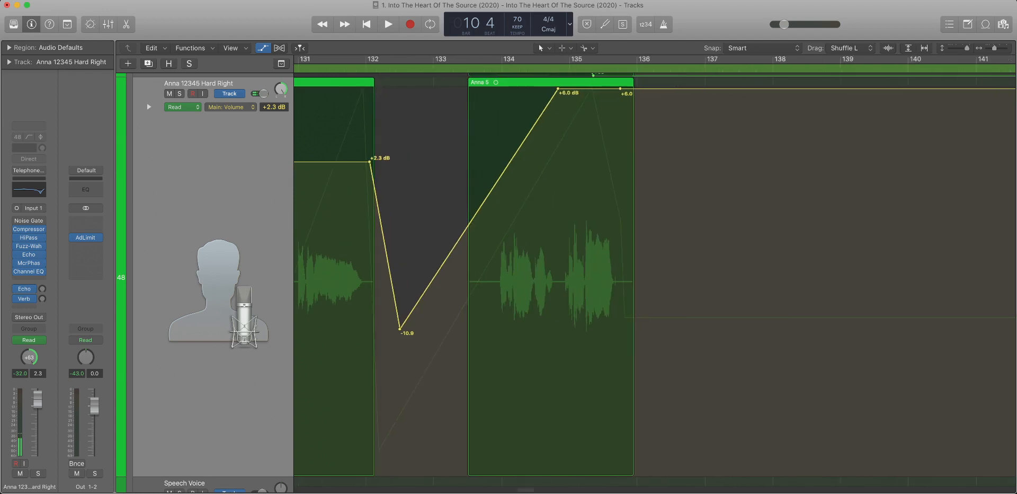
Switch the Hard Right voice track's displayed automation to Main: Pan.
{"action": "key", "text": "super+Left"}
{"action": "key", "text": "super+Left"}
{"action": "key", "text": "super+Left"}
{"action": "key", "text": "super+Left"}
{"action": "key", "text": "super+Left"}
{"action": "key", "text": "super+Left"}
{"action": "key", "text": "super+Left"}
{"action": "key", "text": "super+Left"}
{"action": "key", "text": "super+Left"}
{"action": "key", "text": "super+Left"}
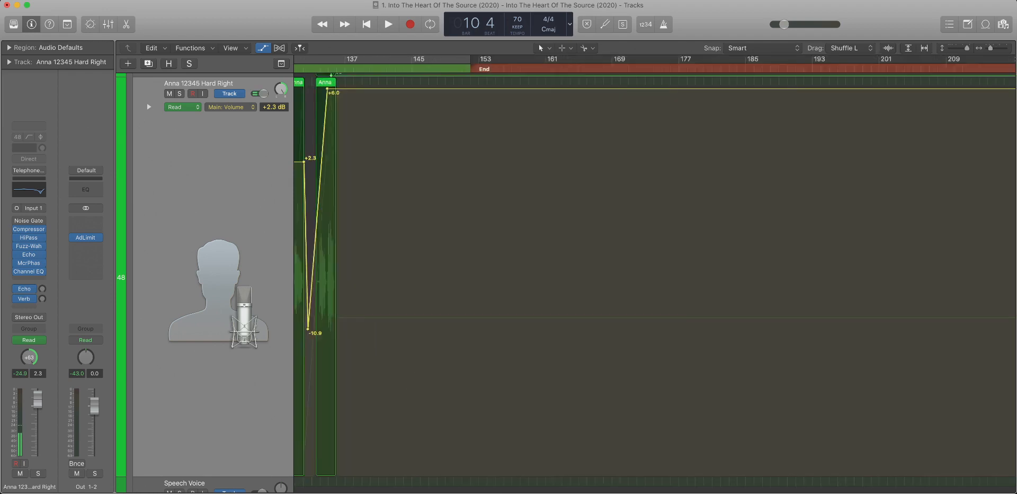
{"action": "key", "text": "super+Right"}
{"action": "key", "text": "super+Right"}
{"action": "key", "text": "super+Up"}
{"action": "key", "text": "super+Up"}
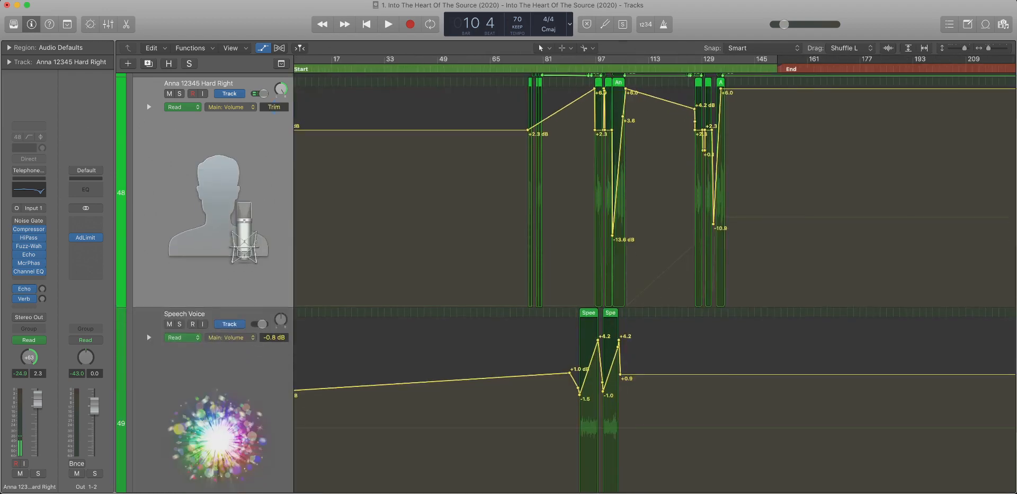
{"action": "left_click", "coordinate": [230, 107]}
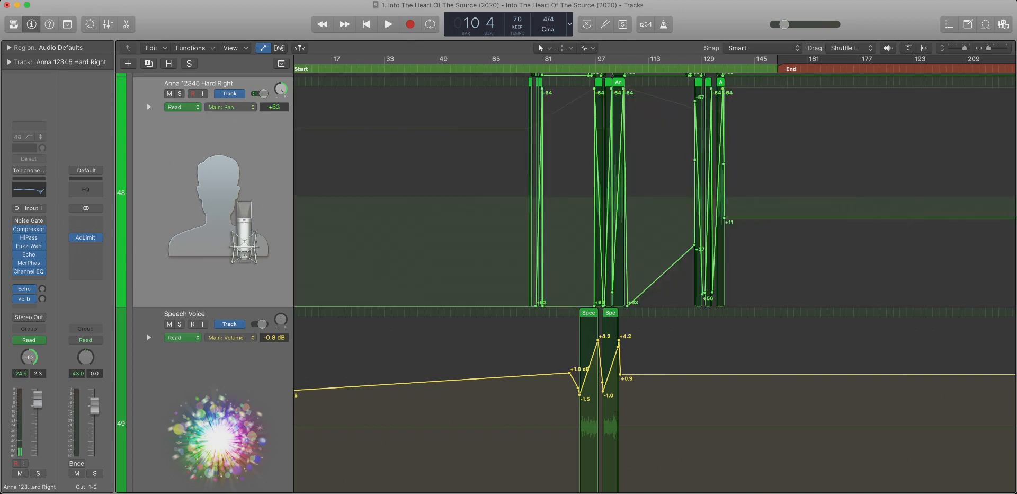
{"action": "scroll", "coordinate": [655, 283], "scroll_direction": "left", "scroll_amount": 3}
{"action": "key", "text": "super+Up"}
{"action": "key", "text": "super+Up"}
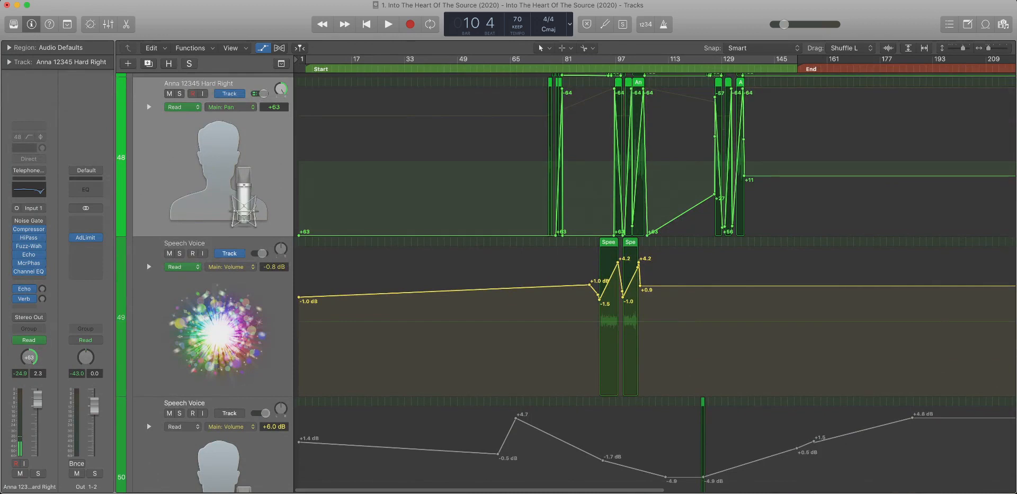
Select the first Speech Voice track and delete its -1.0 dB volume point at the project start.
{"action": "scroll", "coordinate": [655, 283], "scroll_direction": "down", "scroll_amount": 5}
{"action": "left_click", "coordinate": [218, 171]}
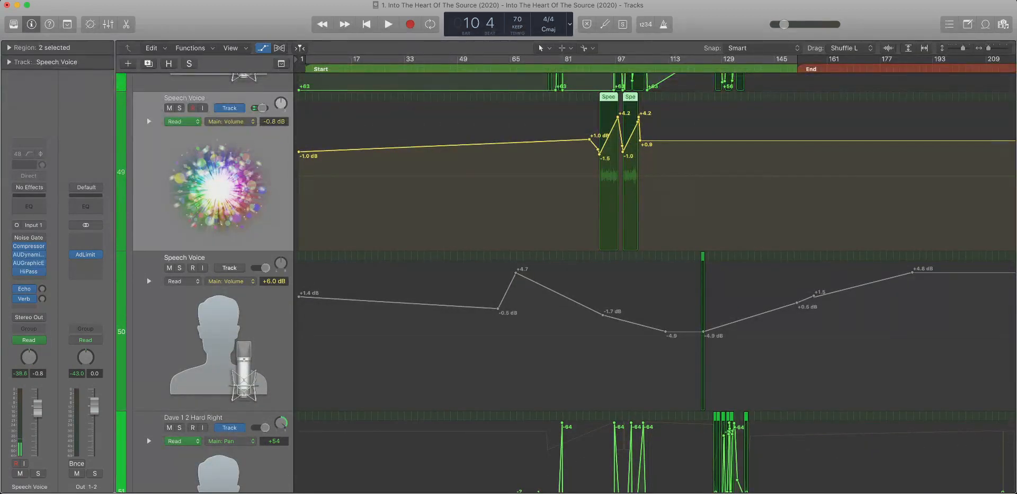
{"action": "left_click", "coordinate": [299, 152]}
{"action": "left_click_drag", "start_coordinate": [577, 171], "coordinate": [652, 123]}
{"action": "left_click_drag", "start_coordinate": [496, 233], "coordinate": [417, 223]}
{"action": "key", "text": "Delete"}
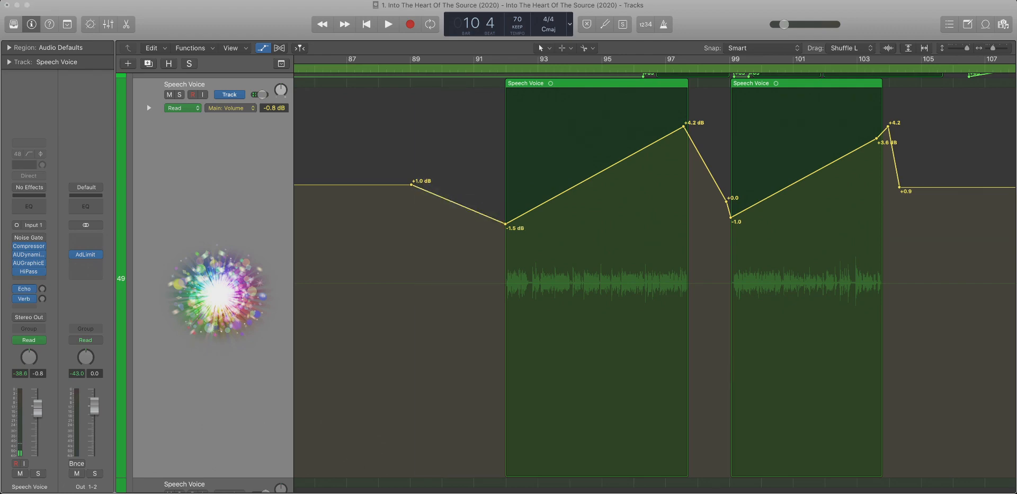
Delete the +1.0 dB volume point at bar 89, ahead of the first Speech Voice region.
{"action": "left_click_drag", "start_coordinate": [445, 201], "coordinate": [297, 204]}
{"action": "key", "text": "Delete"}
{"action": "key", "text": "super+Left"}
{"action": "key", "text": "super+Left"}
{"action": "key", "text": "super+Left"}
{"action": "key", "text": "super+Left"}
{"action": "key", "text": "super+Left"}
{"action": "key", "text": "super+Left"}
{"action": "key", "text": "super+Left"}
{"action": "key", "text": "super+Left"}
{"action": "key", "text": "Delete"}
Delete the +4.2 and +0.9 dB volume points after the end of the second Speech Voice region.
{"action": "left_click_drag", "start_coordinate": [382, 140], "coordinate": [530, 254]}
{"action": "key", "text": "super+Right"}
{"action": "key", "text": "super+Right"}
{"action": "key", "text": "super+Right"}
{"action": "key", "text": "super+Right"}
{"action": "key", "text": "super+Right"}
{"action": "scroll", "coordinate": [655, 278], "scroll_direction": "right", "scroll_amount": 14}
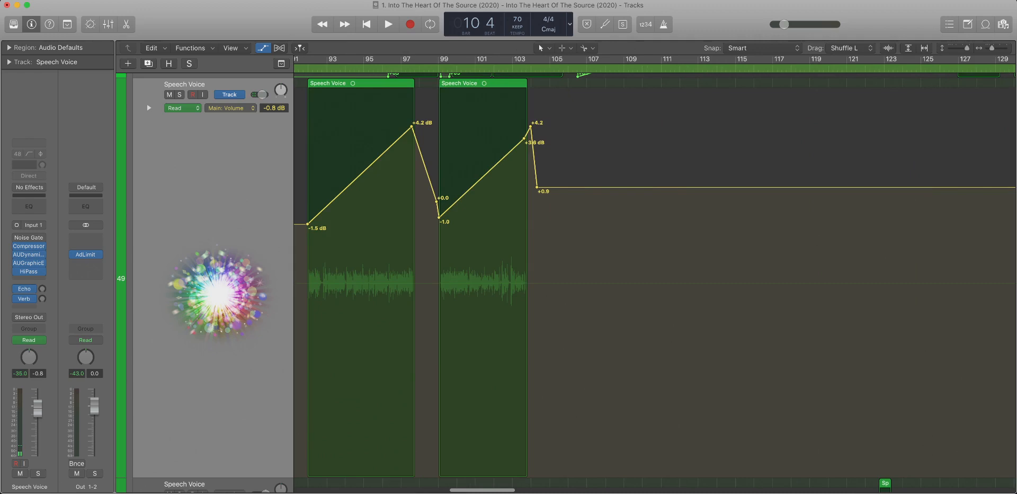
{"action": "left_click_drag", "start_coordinate": [555, 255], "coordinate": [529, 255]}
{"action": "key", "text": "Delete"}
Delete the 0.0 dB volume point in the gap just before the second Speech Voice region.
{"action": "scroll", "coordinate": [655, 274], "scroll_direction": "left", "scroll_amount": 3}
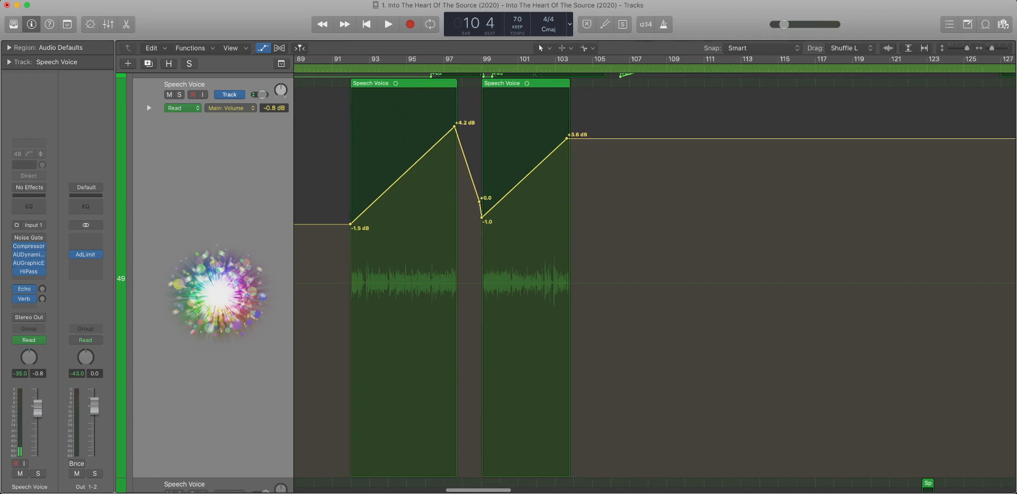
{"action": "double_click", "coordinate": [476, 202]}
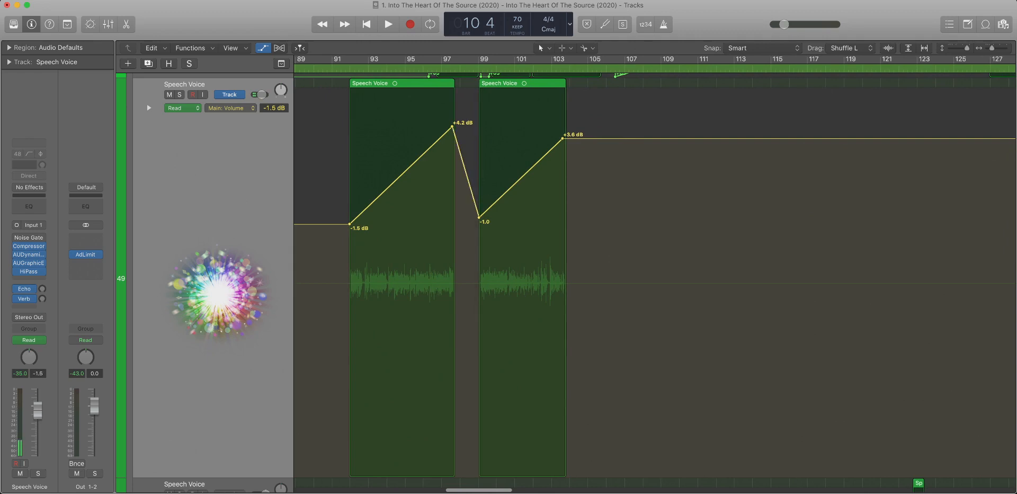
{"action": "scroll", "coordinate": [477, 212], "scroll_direction": "down", "scroll_amount": 2}
{"action": "scroll", "coordinate": [477, 212], "scroll_direction": "down", "scroll_amount": 8}
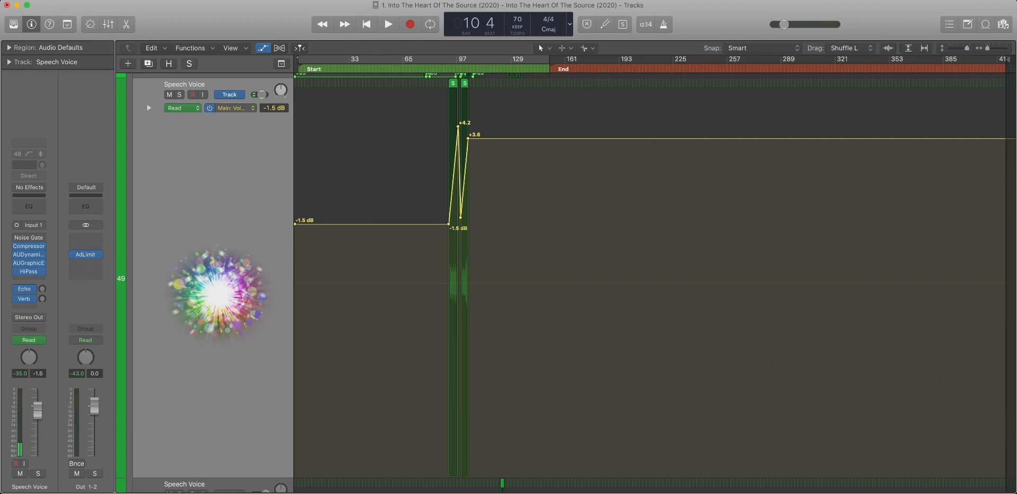
Switch the Speech Voice track's displayed automation to Main: Pan and remove its redundant 0 pan points.
{"action": "key", "text": "ctrl+super+p"}
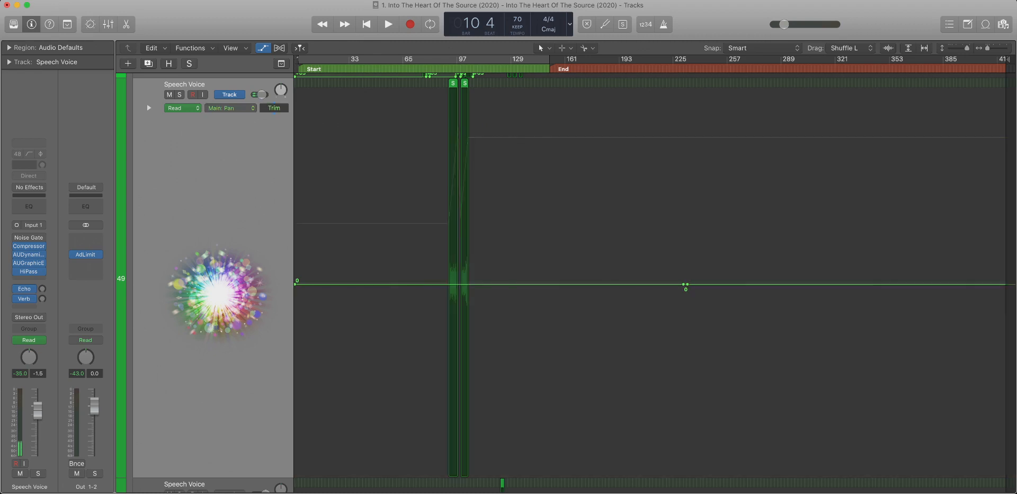
{"action": "key", "text": "super+Up"}
{"action": "key", "text": "super+Up"}
{"action": "key", "text": "super+Up"}
{"action": "key", "text": "super+Up"}
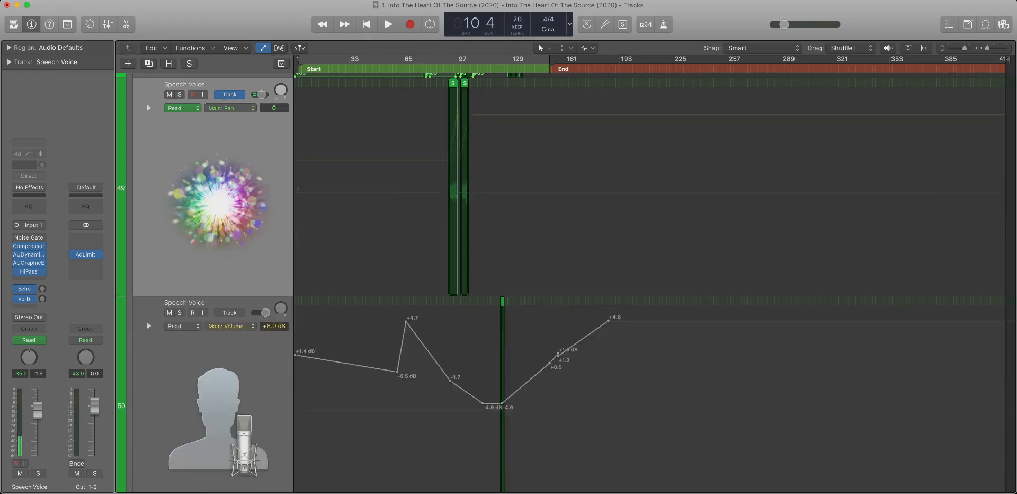
Select the second Speech Voice track and enable its track automation.
{"action": "left_click", "coordinate": [218, 281]}
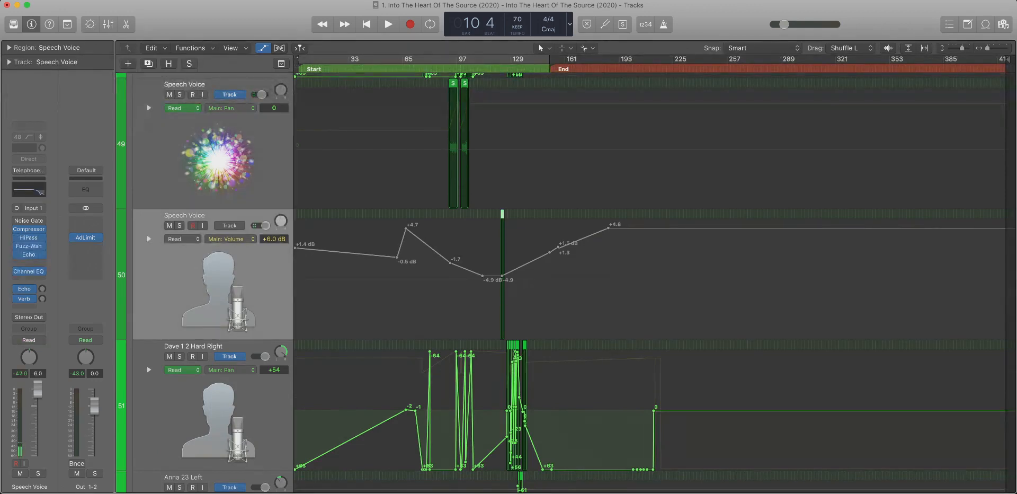
{"action": "key", "text": "super+Up"}
{"action": "left_click", "coordinate": [219, 226]}
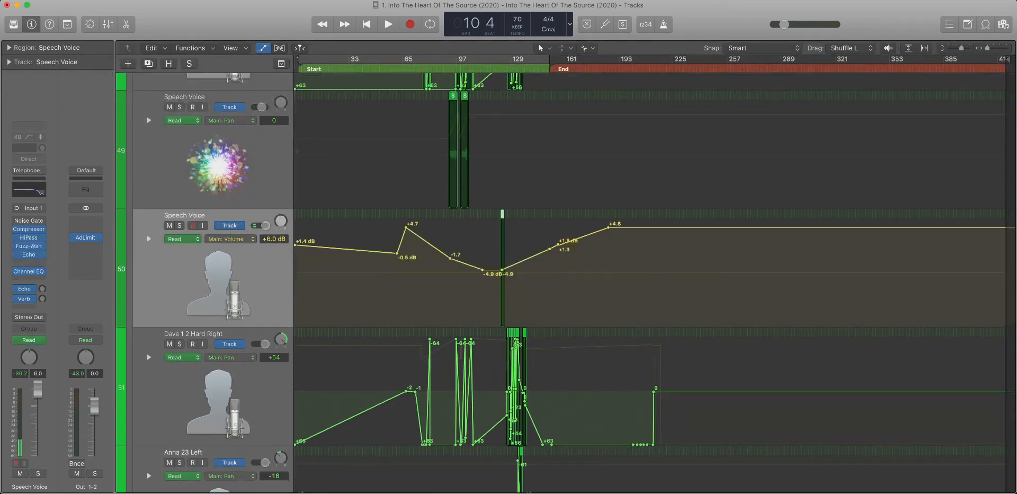
Delete the second Speech Voice track's volume points before its region and the +1.3 to +4.8 dB points following it.
{"action": "key", "text": "super+Right"}
{"action": "key", "text": "super+Left"}
{"action": "left_click_drag", "start_coordinate": [494, 323], "coordinate": [295, 218]}
{"action": "key", "text": "Delete"}
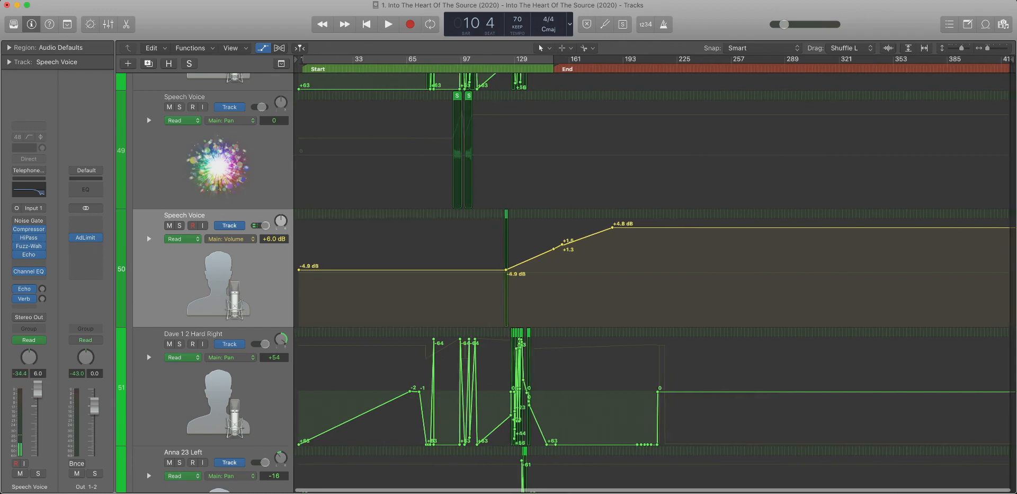
{"action": "left_click_drag", "start_coordinate": [691, 324], "coordinate": [540, 218]}
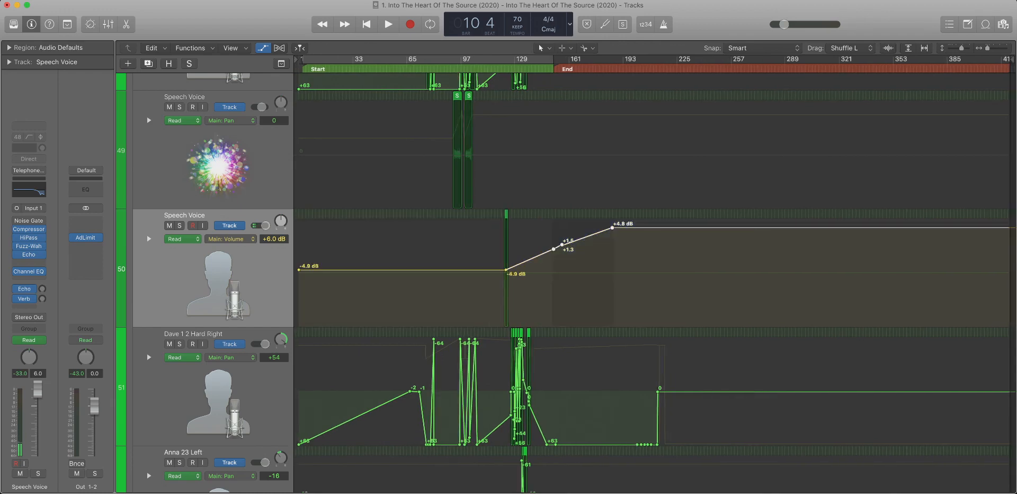
{"action": "key", "text": "Delete"}
Delete the -4.9 dB volume point at the end of the short Speech Voice region, just after bar 123.
{"action": "left_click_drag", "start_coordinate": [579, 301], "coordinate": [435, 241]}
{"action": "scroll", "coordinate": [655, 278], "scroll_direction": "right", "scroll_amount": 2}
{"action": "left_click_drag", "start_coordinate": [628, 297], "coordinate": [584, 242]}
{"action": "key", "text": "super+Left"}
{"action": "key", "text": "super+Left"}
{"action": "key", "text": "super+Left"}
{"action": "key", "text": "super+Left"}
{"action": "key", "text": "super+Left"}
{"action": "key", "text": "super+Left"}
{"action": "key", "text": "super+Left"}
{"action": "key", "text": "super+Left"}
{"action": "key", "text": "super+Left"}
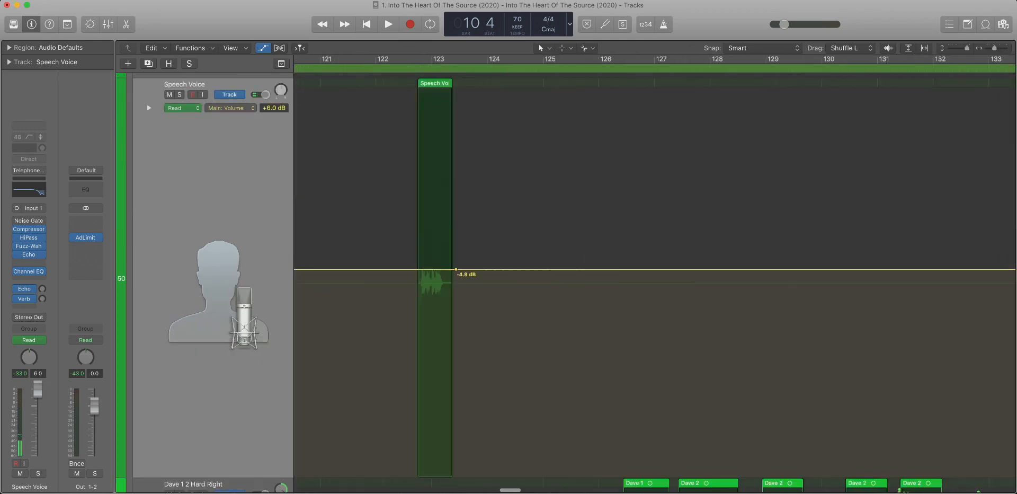
{"action": "left_click", "coordinate": [335, 270]}
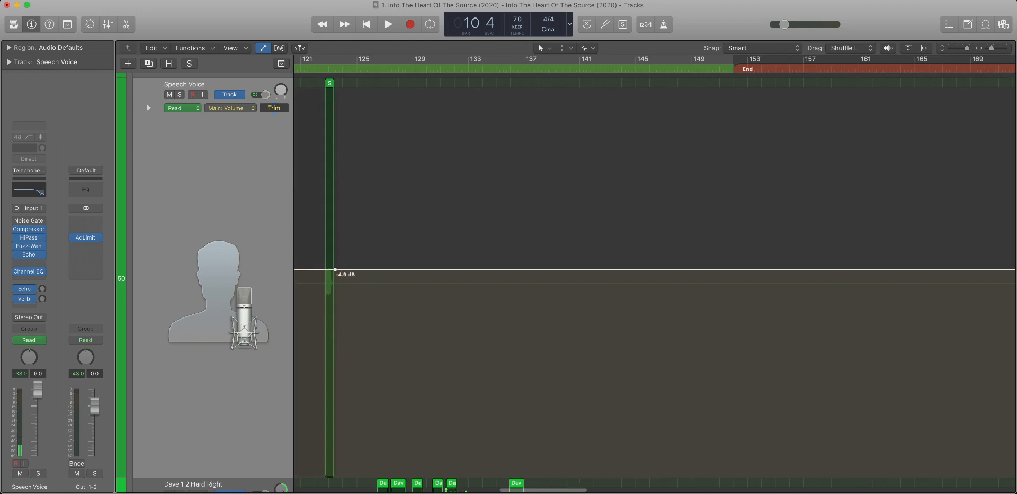
{"action": "key", "text": "Delete"}
Set the second Speech Voice track's volume fader to 0.0 dB.
{"action": "key", "text": "super+Left"}
{"action": "key", "text": "super+Left"}
{"action": "key", "text": "super+Left"}
{"action": "key", "text": "super+Left"}
{"action": "key", "text": "super+Left"}
{"action": "key", "text": "super+Left"}
{"action": "key", "text": "super+Left"}
{"action": "key", "text": "super+Left"}
{"action": "key", "text": "super+Up"}
{"action": "key", "text": "super+Up"}
{"action": "key", "text": "super+Up"}
{"action": "key", "text": "super+Up"}
{"action": "key", "text": "super+Up"}
{"action": "key", "text": "super+Up"}
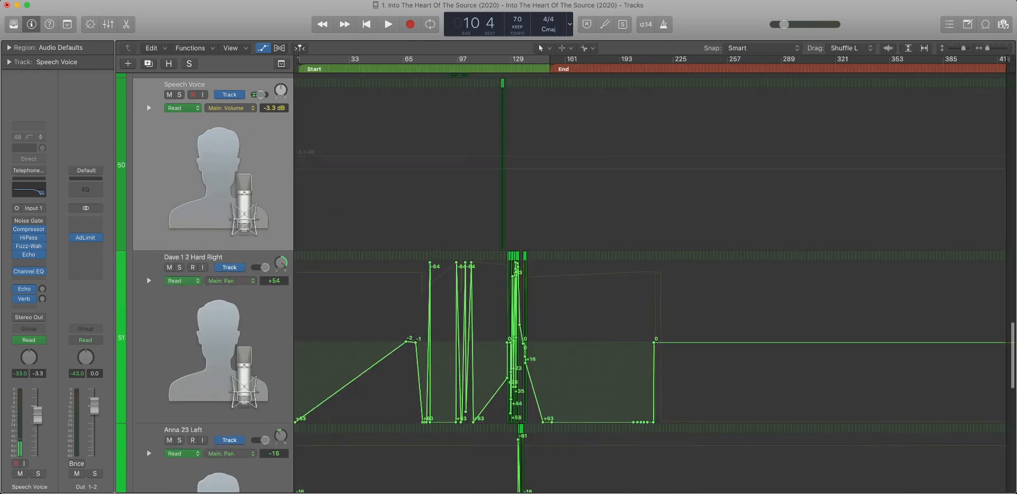
{"action": "left_click_drag", "start_coordinate": [38, 409], "coordinate": [38, 406]}
{"action": "left_click", "coordinate": [503, 81]}
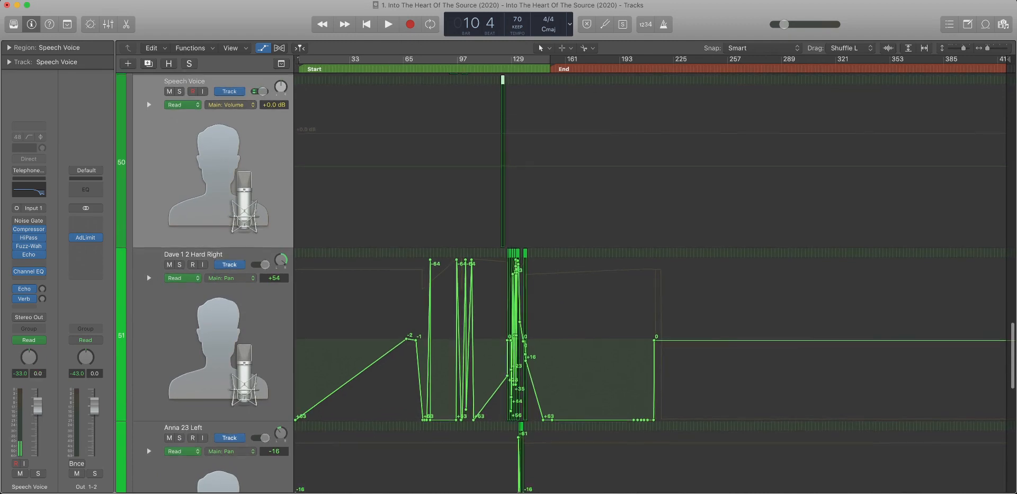
{"action": "scroll", "coordinate": [652, 281], "scroll_direction": "left", "scroll_amount": 1}
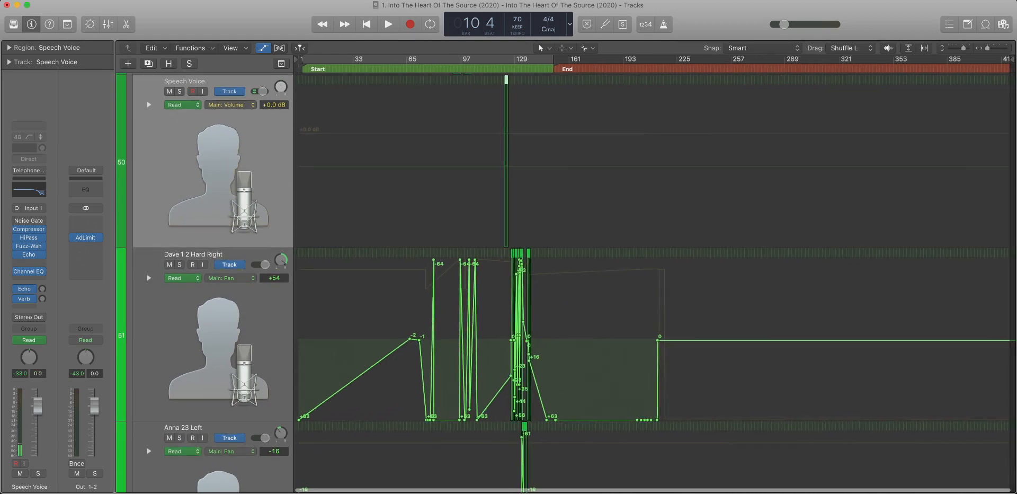
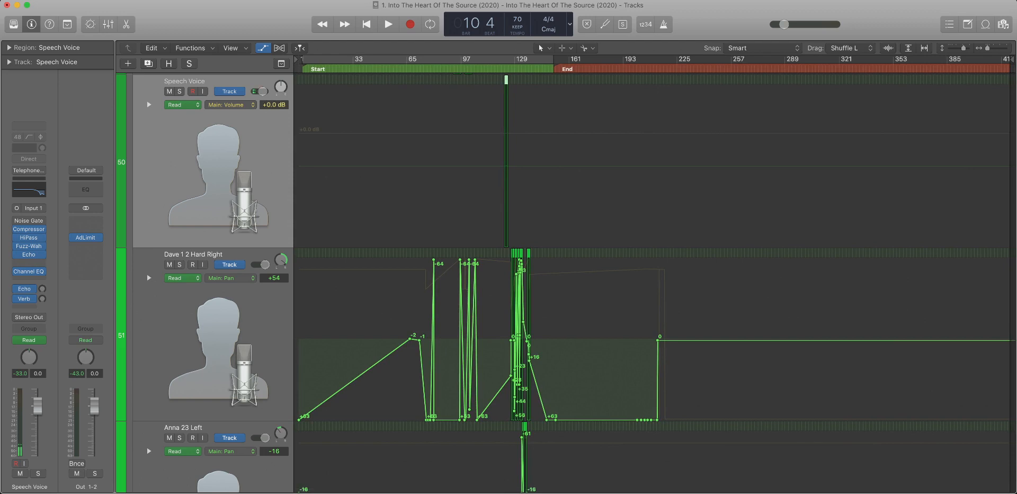
Switch the second Speech Voice track's automation display to pan and select the 1 2 Hard Right voice track.
{"action": "left_click", "coordinate": [231, 105]}
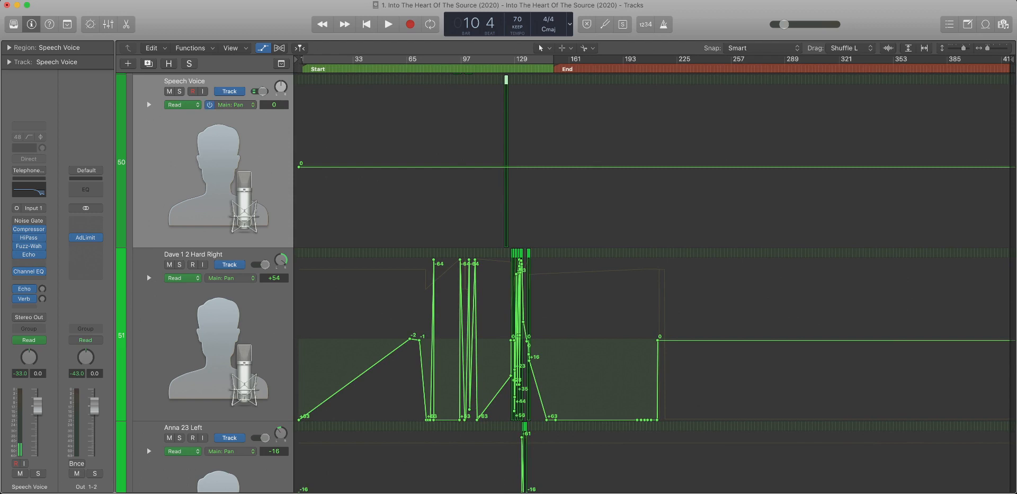
{"action": "scroll", "coordinate": [655, 283], "scroll_direction": "down", "scroll_amount": 5}
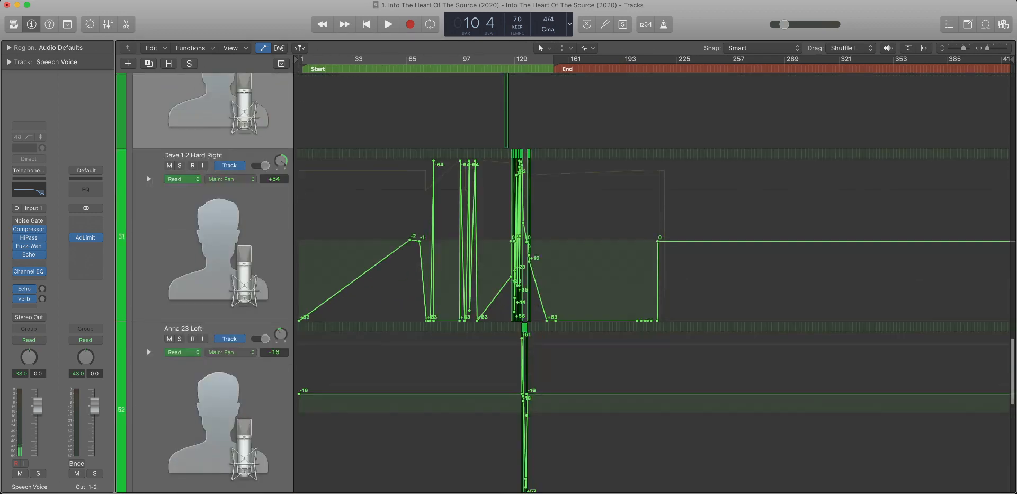
{"action": "left_click", "coordinate": [219, 202]}
{"action": "scroll", "coordinate": [591, 212], "scroll_direction": "right", "scroll_amount": 1}
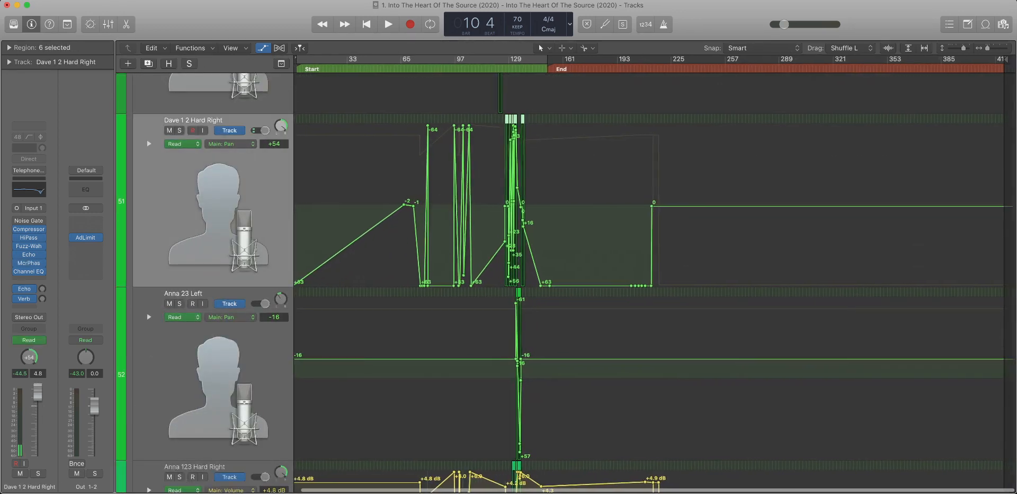
Delete the 1 2 Hard Right track's pan points beyond the +16 point after its last region and the early points before bar 73.
{"action": "left_click_drag", "start_coordinate": [592, 180], "coordinate": [803, 284]}
{"action": "key", "text": "Delete"}
{"action": "left_click_drag", "start_coordinate": [608, 246], "coordinate": [536, 246]}
{"action": "key", "text": "Delete"}
{"action": "left_click_drag", "start_coordinate": [422, 247], "coordinate": [296, 246]}
{"action": "key", "text": "Delete"}
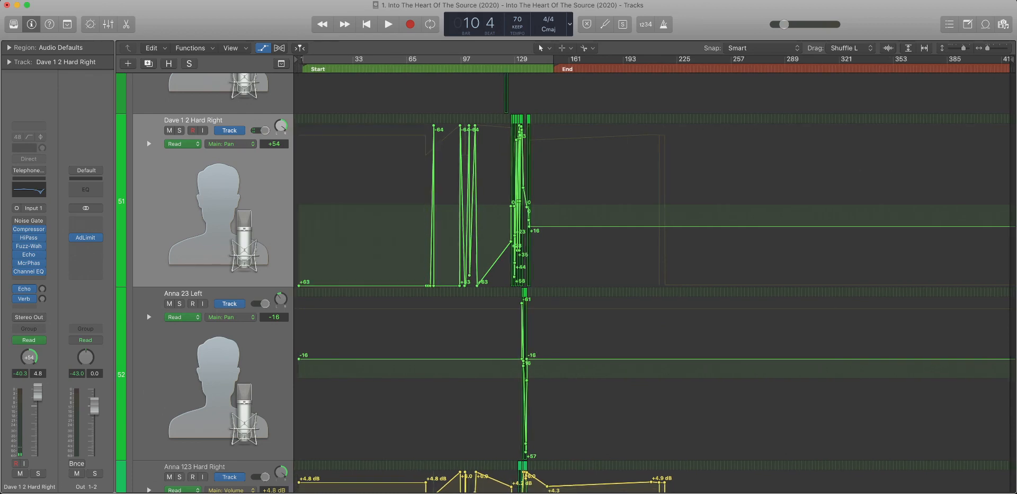
Delete the 1 2 Hard Right track's pan spikes between about bars 77 and 107 and the remaining +63 point at the song's start.
{"action": "left_click_drag", "start_coordinate": [386, 157], "coordinate": [575, 307]}
{"action": "scroll", "coordinate": [575, 307], "scroll_direction": "right", "scroll_amount": 5}
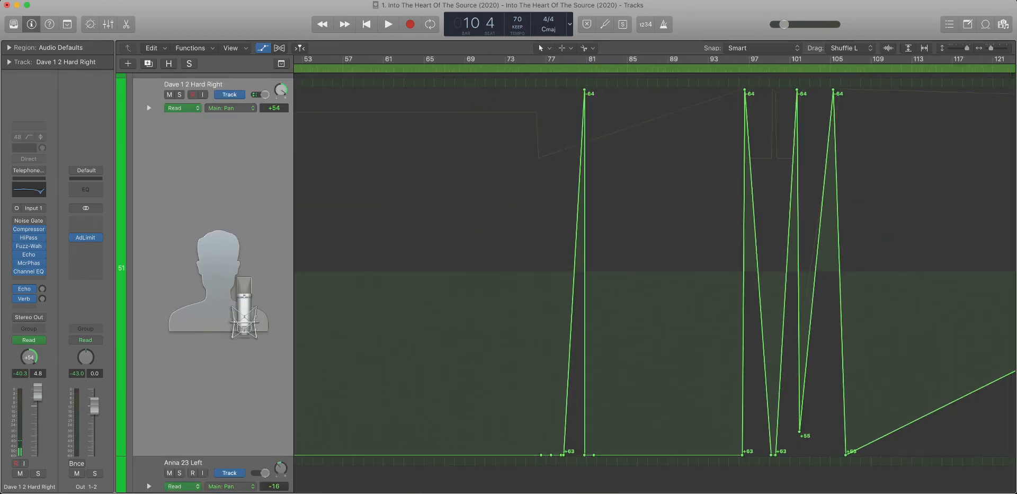
{"action": "scroll", "coordinate": [575, 306], "scroll_direction": "left", "scroll_amount": 8}
{"action": "scroll", "coordinate": [576, 307], "scroll_direction": "right", "scroll_amount": 3}
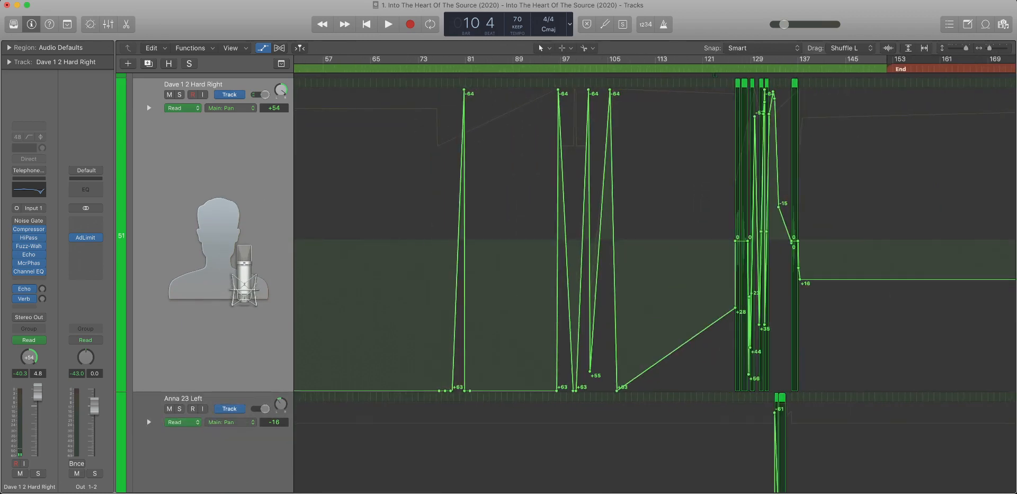
{"action": "left_click_drag", "start_coordinate": [412, 239], "coordinate": [662, 238]}
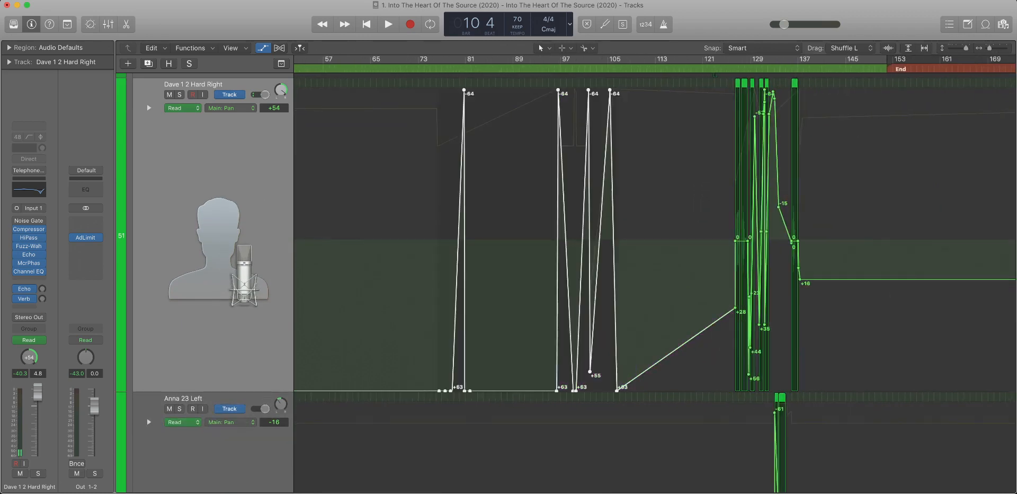
{"action": "key", "text": "Delete"}
{"action": "scroll", "coordinate": [648, 274], "scroll_direction": "right", "scroll_amount": 3}
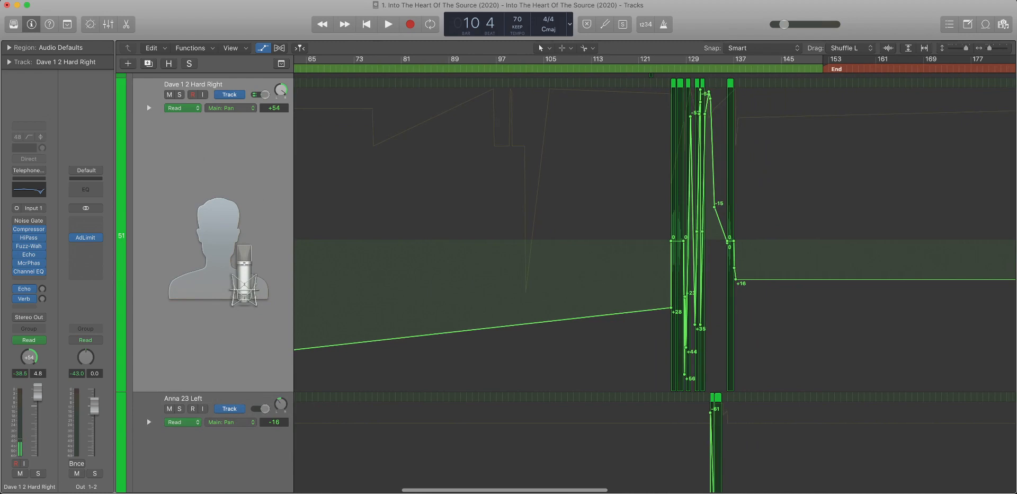
{"action": "scroll", "coordinate": [648, 274], "scroll_direction": "left", "scroll_amount": 12}
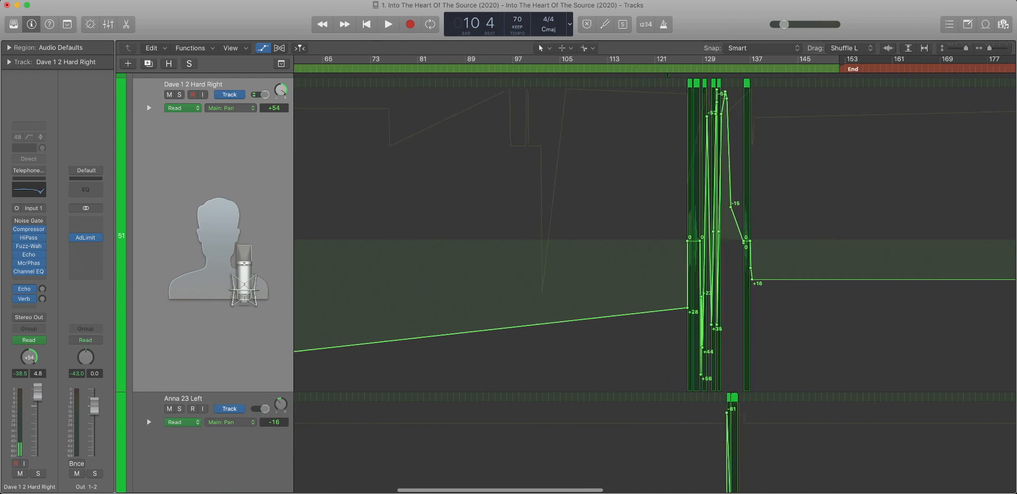
{"action": "left_click_drag", "start_coordinate": [491, 274], "coordinate": [295, 274]}
{"action": "key", "text": "Delete"}
Delete the +28 pan point at the start of the first region, near bar 126.
{"action": "scroll", "coordinate": [648, 274], "scroll_direction": "right", "scroll_amount": 14}
{"action": "left_click_drag", "start_coordinate": [332, 207], "coordinate": [520, 348]}
{"action": "scroll", "coordinate": [520, 348], "scroll_direction": "up", "scroll_amount": 3}
{"action": "scroll", "coordinate": [520, 348], "scroll_direction": "down", "scroll_amount": 3}
{"action": "scroll", "coordinate": [520, 348], "scroll_direction": "down", "scroll_amount": 1}
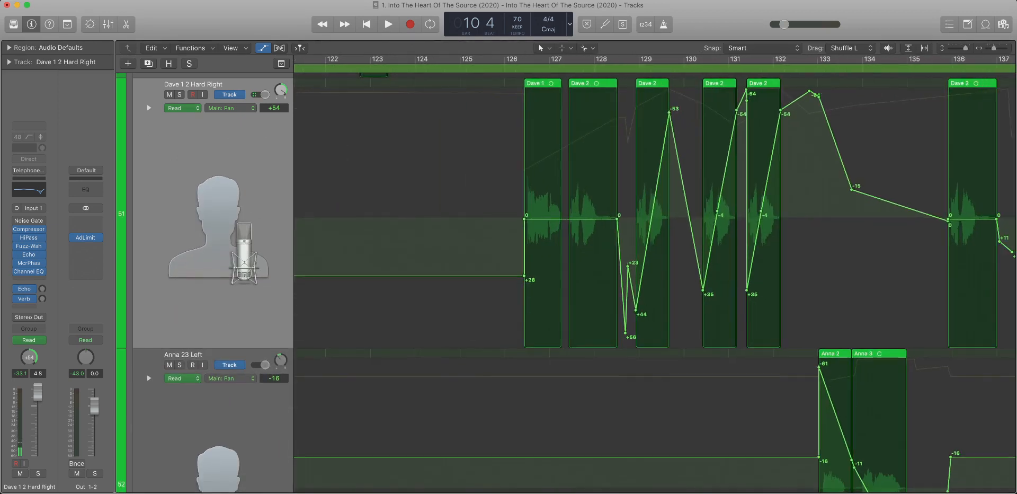
{"action": "double_click", "coordinate": [525, 276]}
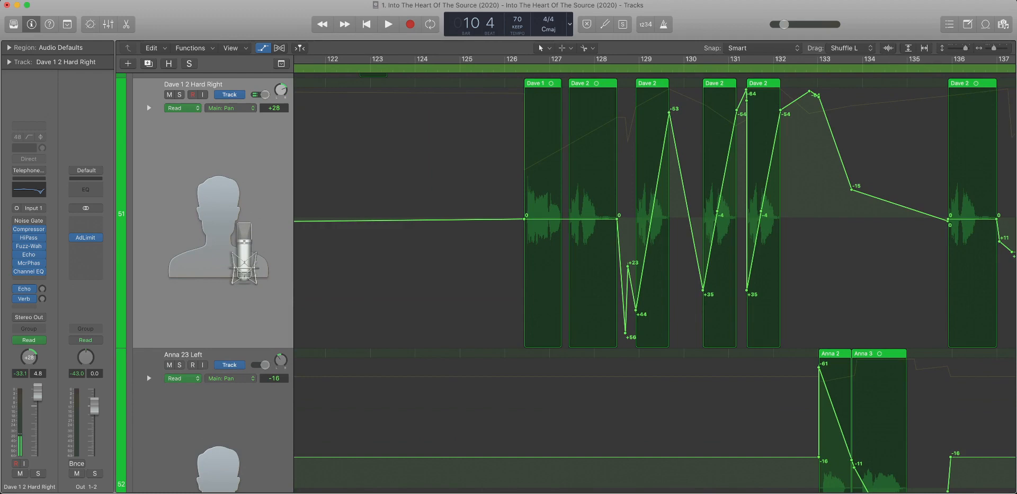
Delete the +56 and +23 pan points in the gap between the second and third regions, just before bar 129.
{"action": "scroll", "coordinate": [525, 276], "scroll_direction": "down", "scroll_amount": 3}
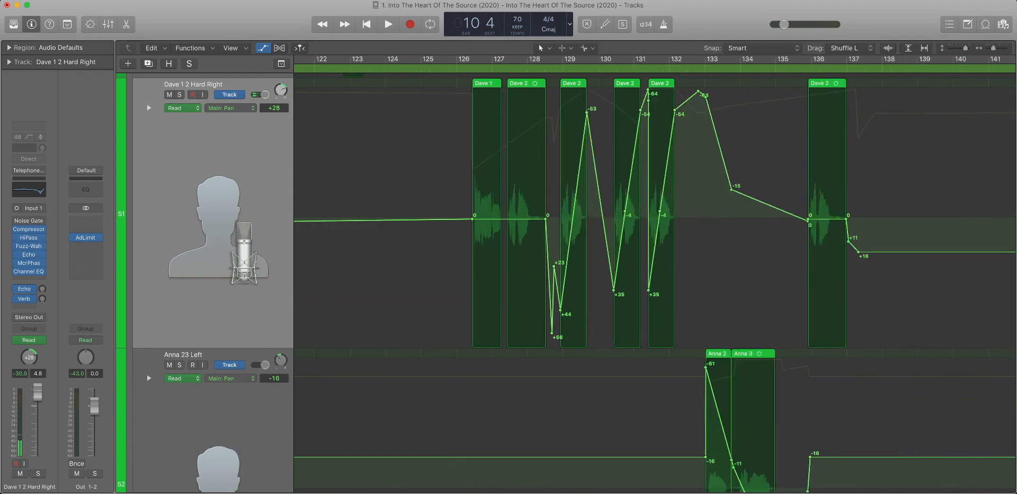
{"action": "scroll", "coordinate": [455, 212], "scroll_direction": "up", "scroll_amount": 5}
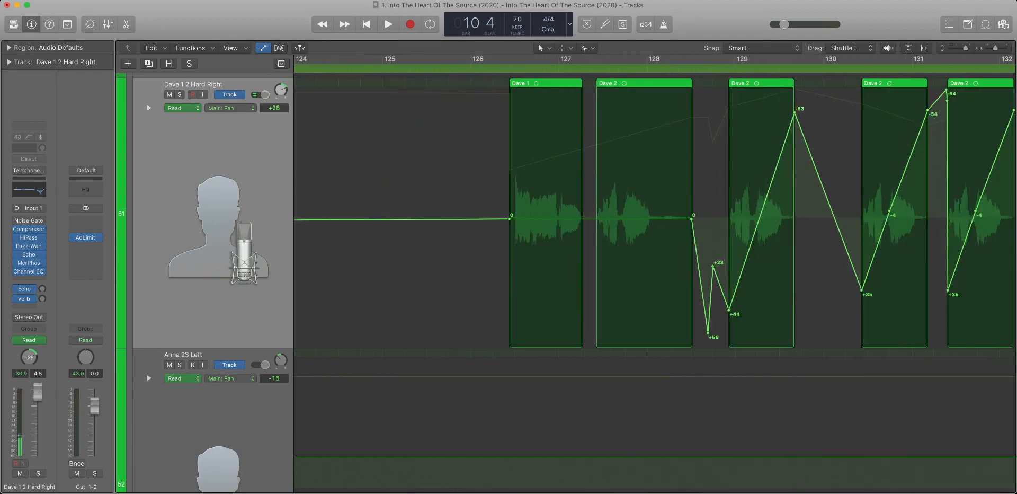
{"action": "left_click_drag", "start_coordinate": [718, 342], "coordinate": [704, 249]}
{"action": "key", "text": "Delete"}
Delete the -64, -61 and -15 pan points in the gap before the last region, between bars 132 and 134.
{"action": "scroll", "coordinate": [704, 249], "scroll_direction": "right", "scroll_amount": 5}
{"action": "scroll", "coordinate": [655, 274], "scroll_direction": "right", "scroll_amount": 6}
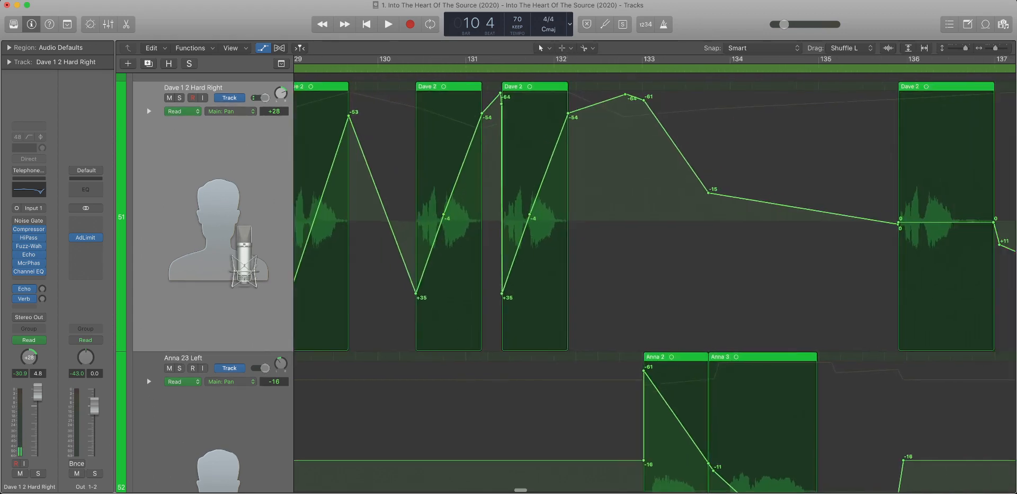
{"action": "left_click_drag", "start_coordinate": [581, 265], "coordinate": [687, 265]}
{"action": "key", "text": "Delete"}
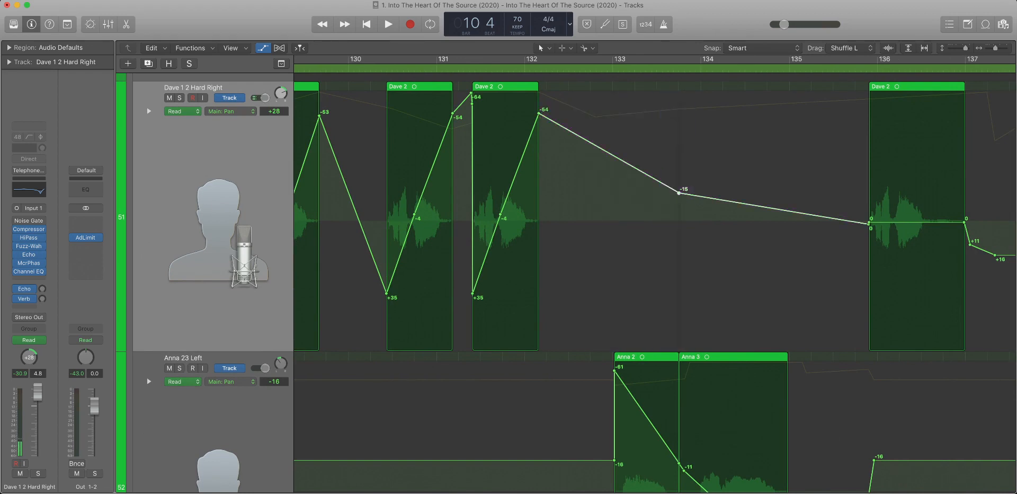
{"action": "key", "text": "Delete"}
Delete the pan points at and after the end of the last region, including +11 and +16, near bar 137.
{"action": "scroll", "coordinate": [655, 274], "scroll_direction": "right", "scroll_amount": 6}
{"action": "left_click_drag", "start_coordinate": [754, 265], "coordinate": [701, 265]}
{"action": "scroll", "coordinate": [701, 265], "scroll_direction": "right", "scroll_amount": 10}
{"action": "scroll", "coordinate": [701, 265], "scroll_direction": "down", "scroll_amount": 5}
{"action": "scroll", "coordinate": [701, 265], "scroll_direction": "down", "scroll_amount": 5}
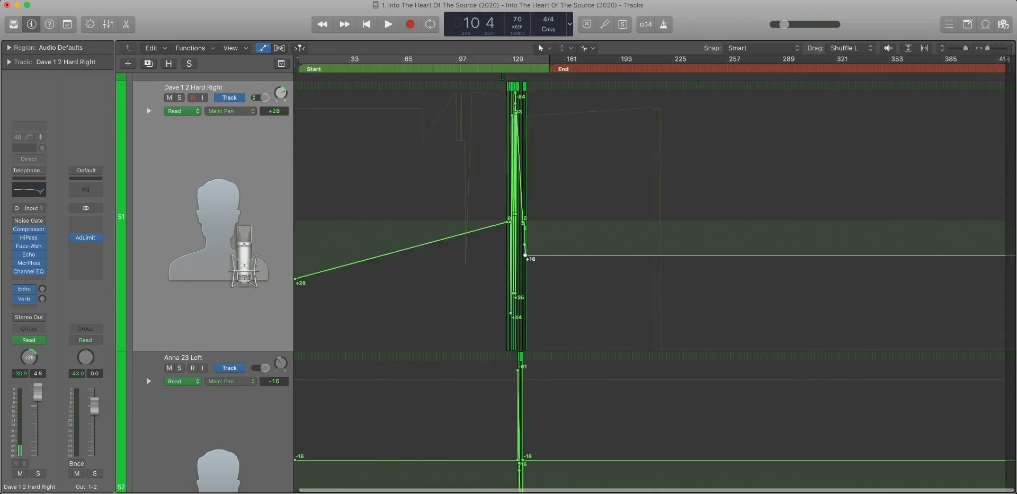
{"action": "scroll", "coordinate": [701, 265], "scroll_direction": "up", "scroll_amount": 10}
{"action": "scroll", "coordinate": [701, 265], "scroll_direction": "right", "scroll_amount": 10}
{"action": "scroll", "coordinate": [655, 265], "scroll_direction": "right", "scroll_amount": 10}
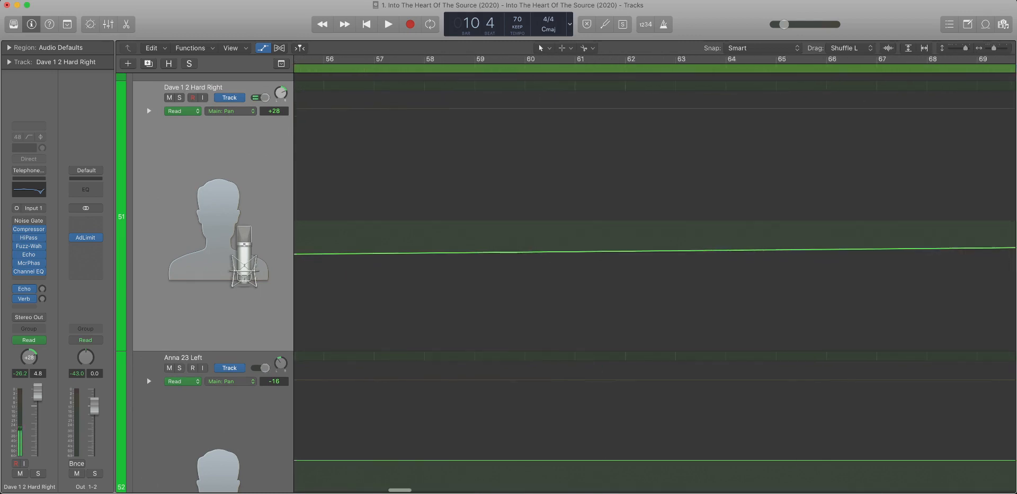
{"action": "scroll", "coordinate": [655, 265], "scroll_direction": "down", "scroll_amount": 10}
{"action": "left_click_drag", "start_coordinate": [388, 191], "coordinate": [494, 277]}
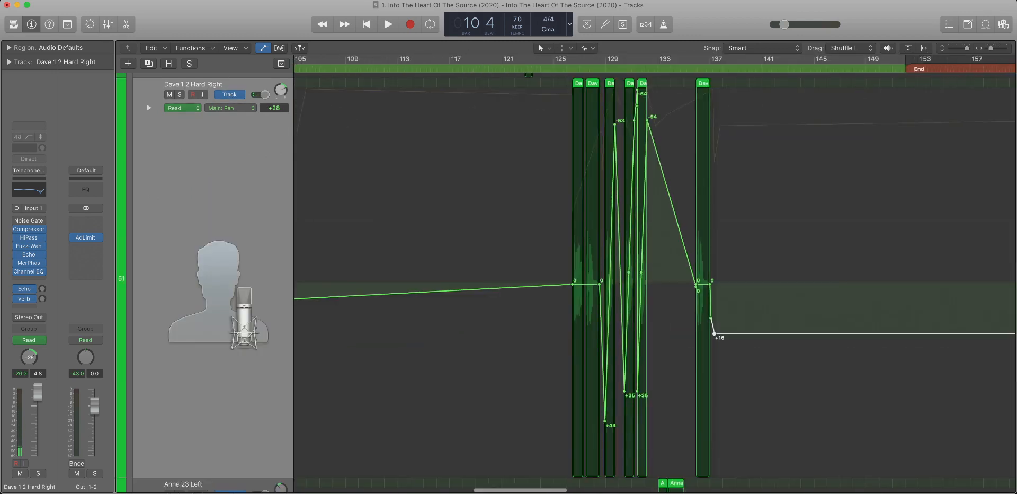
{"action": "scroll", "coordinate": [717, 317], "scroll_direction": "up", "scroll_amount": 10}
{"action": "left_click_drag", "start_coordinate": [742, 318], "coordinate": [663, 318]}
{"action": "key", "text": "Delete"}
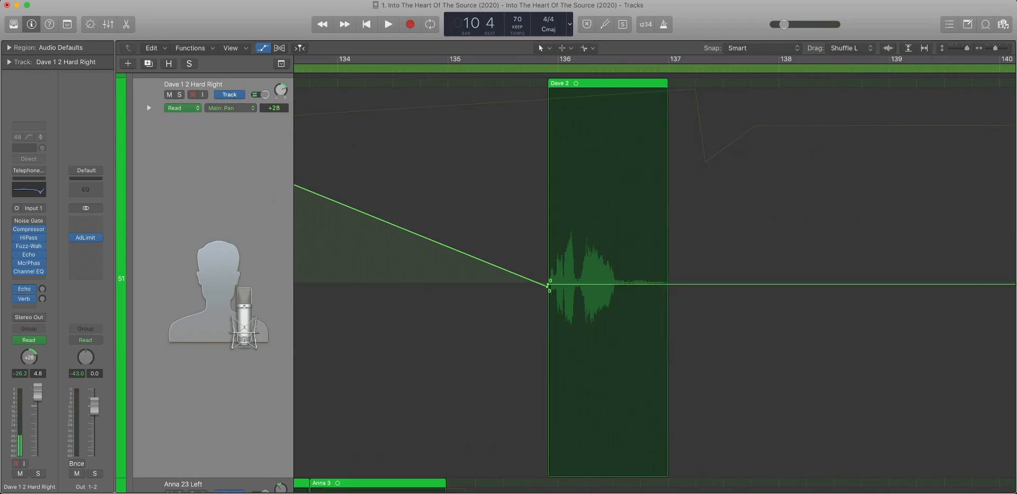
Remove the duplicate 0 pan point at the start of the last region, just before bar 136.
{"action": "scroll", "coordinate": [655, 318], "scroll_direction": "up", "scroll_amount": 3}
{"action": "scroll", "coordinate": [655, 297], "scroll_direction": "up", "scroll_amount": 10}
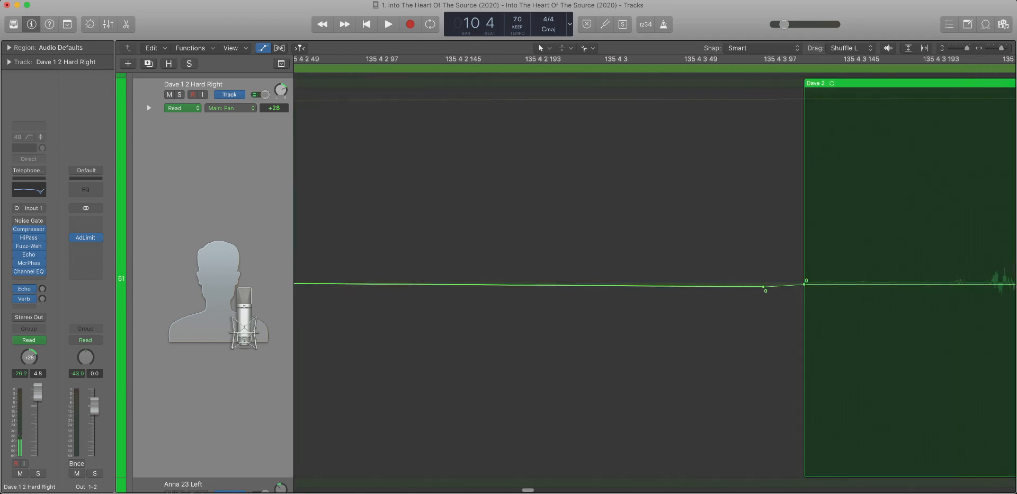
{"action": "scroll", "coordinate": [655, 297], "scroll_direction": "down", "scroll_amount": 8}
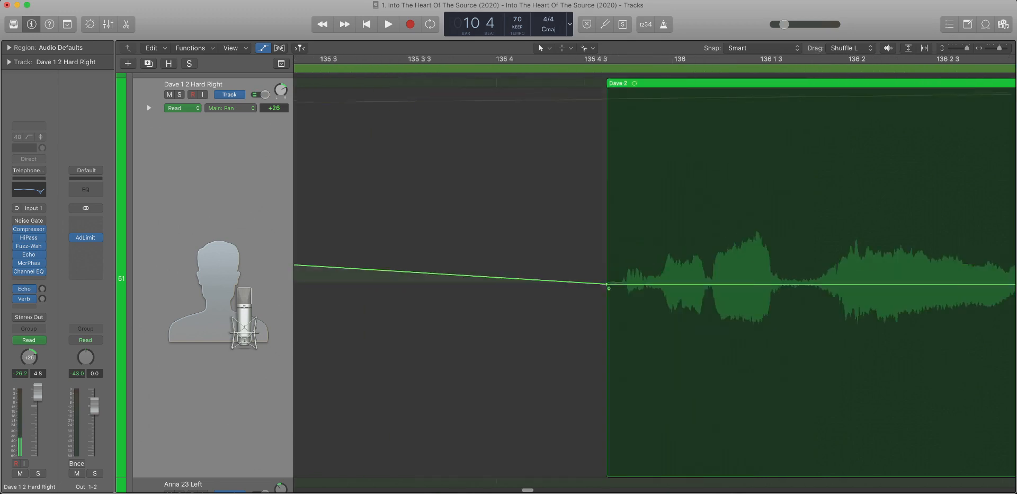
{"action": "scroll", "coordinate": [655, 296], "scroll_direction": "down", "scroll_amount": 10}
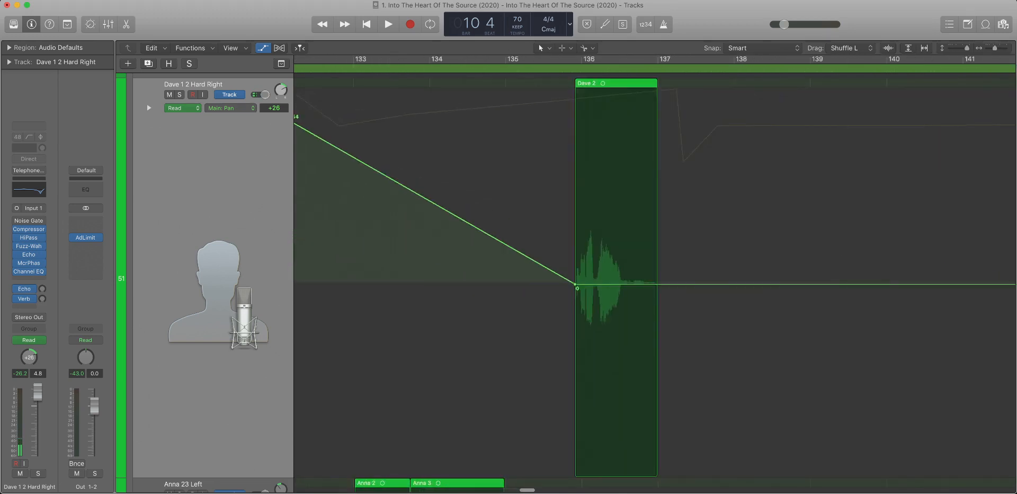
Move the 0 pan point from the last region's start back to just after the fifth region's end, near bar 132.
{"action": "scroll", "coordinate": [655, 297], "scroll_direction": "left", "scroll_amount": 3}
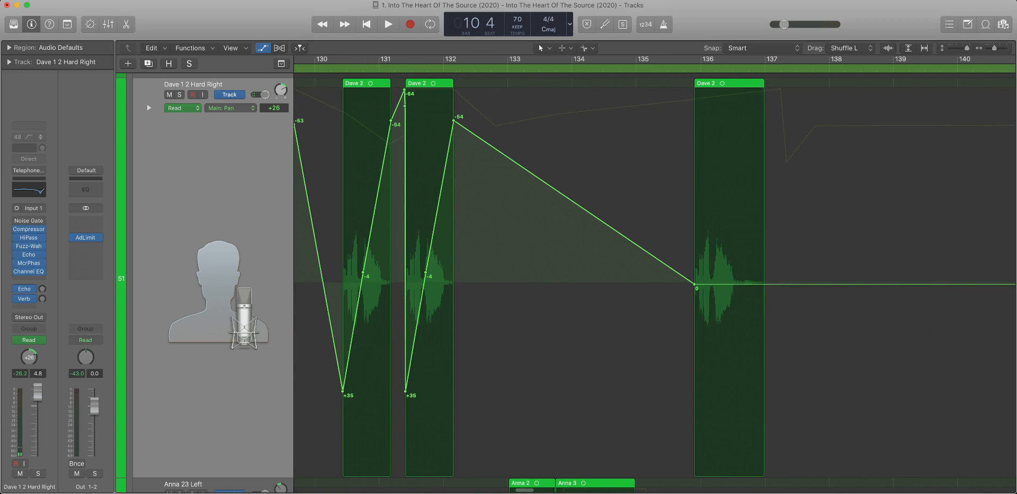
{"action": "left_click", "coordinate": [694, 287]}
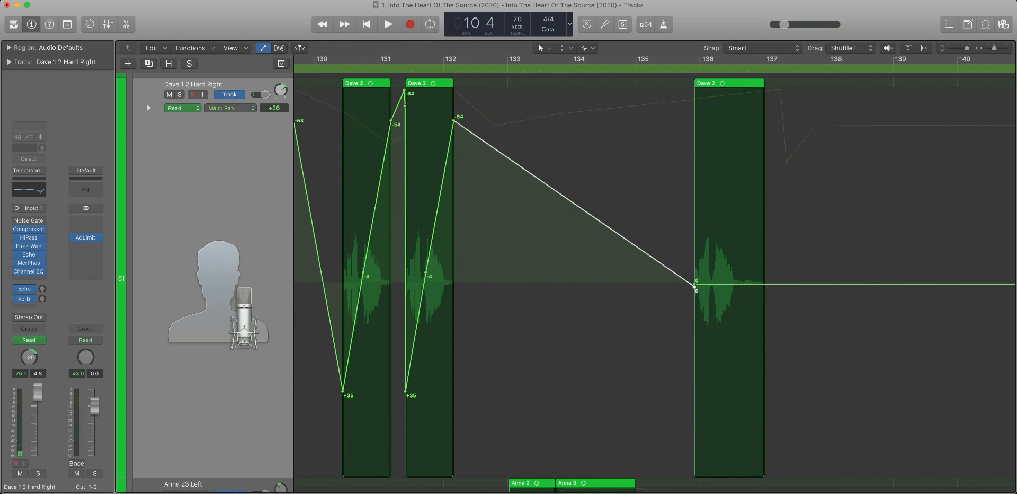
{"action": "left_click_drag", "start_coordinate": [695, 287], "coordinate": [464, 287]}
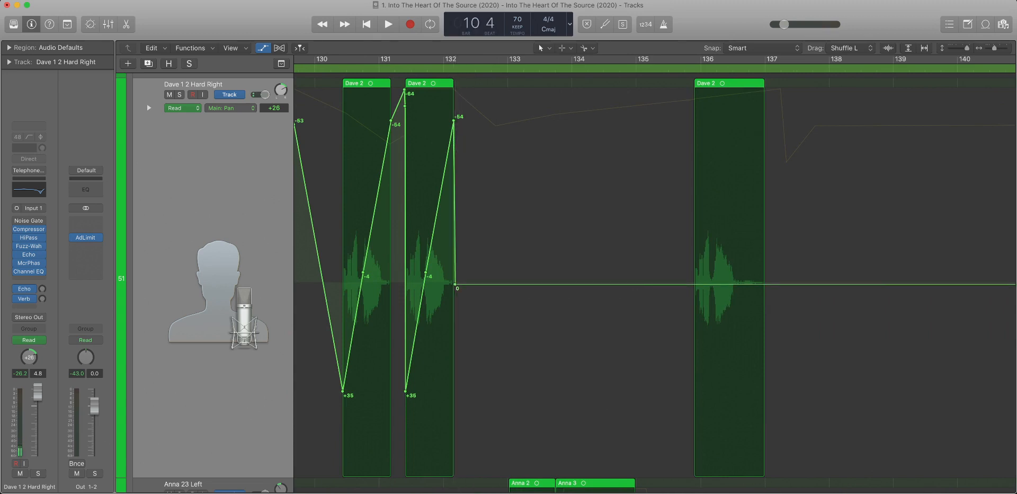
Set the pan point at the song's start to 0 and delete the redundant 0 point at the first region's start.
{"action": "scroll", "coordinate": [655, 287], "scroll_direction": "left", "scroll_amount": 5}
{"action": "scroll", "coordinate": [655, 286], "scroll_direction": "left", "scroll_amount": 3}
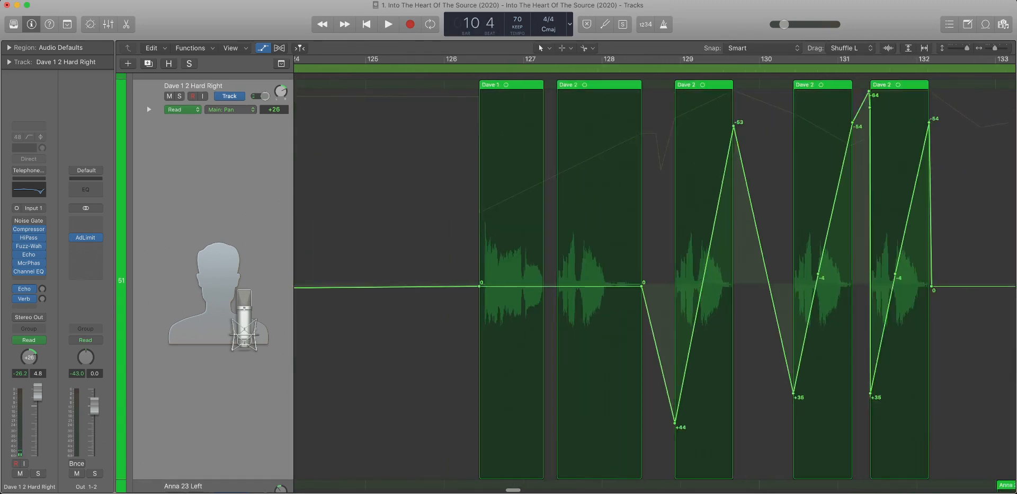
{"action": "scroll", "coordinate": [655, 286], "scroll_direction": "down", "scroll_amount": 5}
{"action": "scroll", "coordinate": [655, 286], "scroll_direction": "left", "scroll_amount": 5}
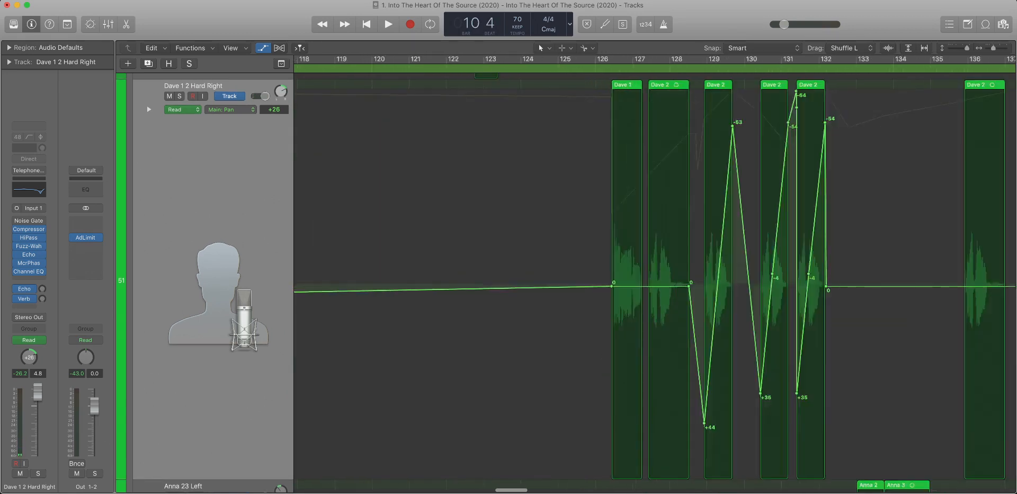
{"action": "scroll", "coordinate": [655, 286], "scroll_direction": "down", "scroll_amount": 5}
{"action": "scroll", "coordinate": [655, 286], "scroll_direction": "left", "scroll_amount": 8}
{"action": "scroll", "coordinate": [655, 286], "scroll_direction": "down", "scroll_amount": 5}
{"action": "scroll", "coordinate": [655, 286], "scroll_direction": "left", "scroll_amount": 5}
{"action": "scroll", "coordinate": [655, 286], "scroll_direction": "right", "scroll_amount": 1}
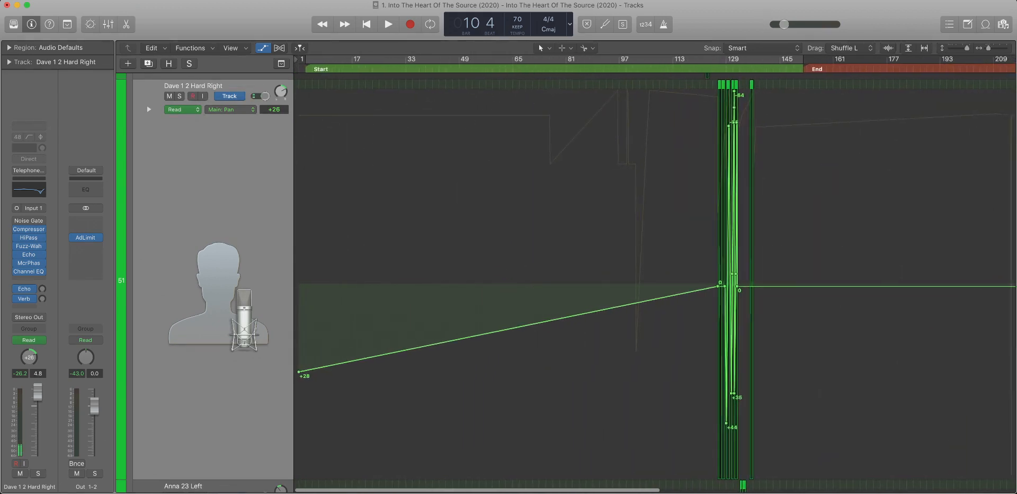
{"action": "left_click_drag", "start_coordinate": [299, 372], "coordinate": [299, 287]}
{"action": "left_click_drag", "start_coordinate": [699, 297], "coordinate": [721, 297]}
{"action": "key", "text": "Delete"}
Switch the 1 2 Hard Right track's automation display from pan to volume.
{"action": "key", "text": "z"}
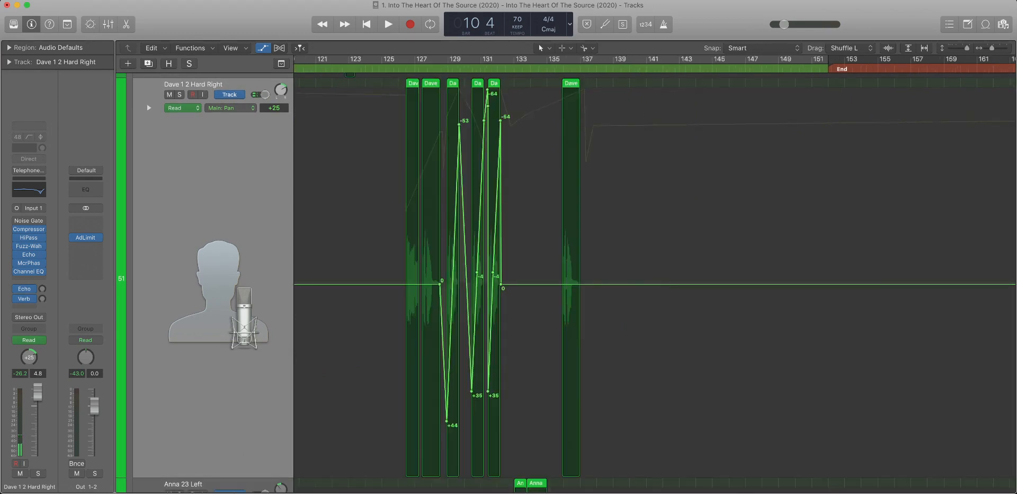
{"action": "key", "text": "super+Left"}
{"action": "key", "text": "super+Left"}
{"action": "key", "text": "super+Left"}
{"action": "key", "text": "super+Left"}
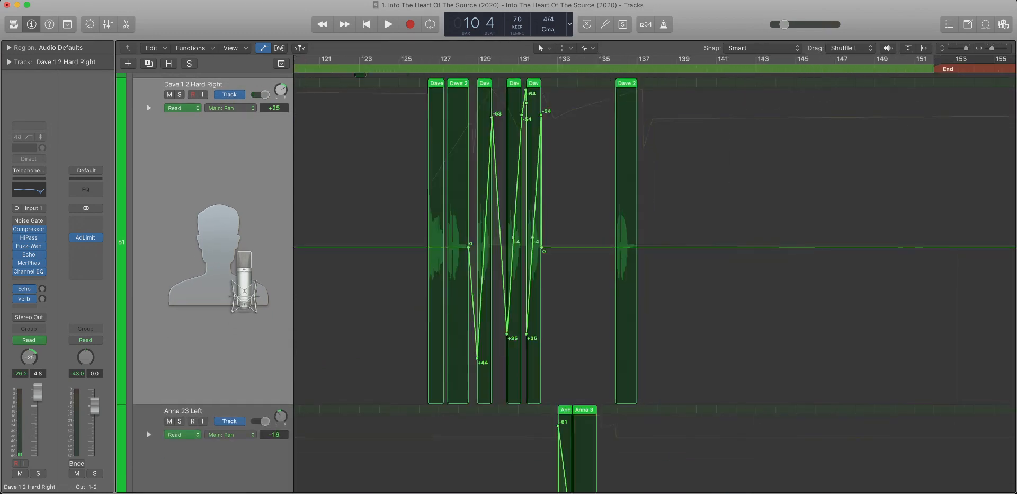
{"action": "key", "text": "super+Up"}
{"action": "key", "text": "super+Up"}
{"action": "key", "text": "super+Up"}
{"action": "key", "text": "super+Up"}
{"action": "scroll", "coordinate": [655, 286], "scroll_direction": "left", "scroll_amount": 6}
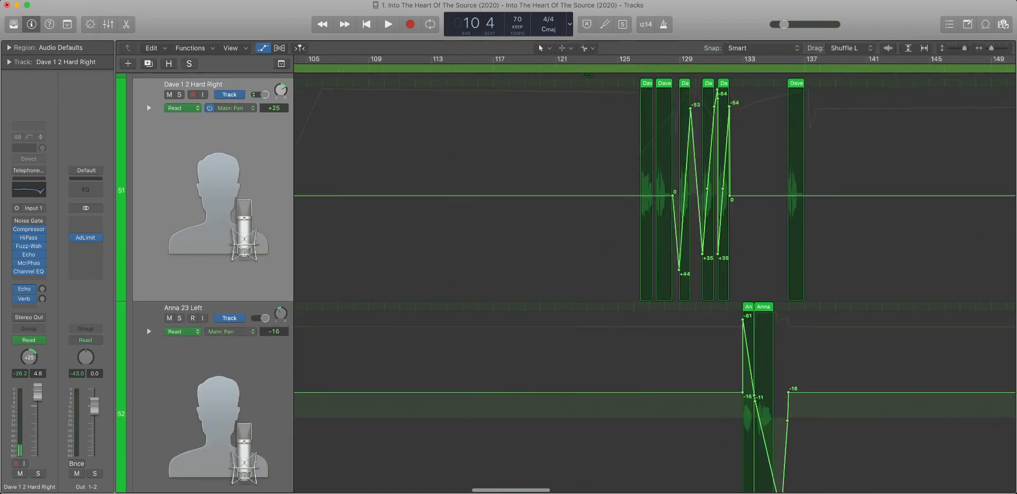
{"action": "left_click", "coordinate": [230, 108]}
{"action": "scroll", "coordinate": [529, 212], "scroll_direction": "down", "scroll_amount": 6}
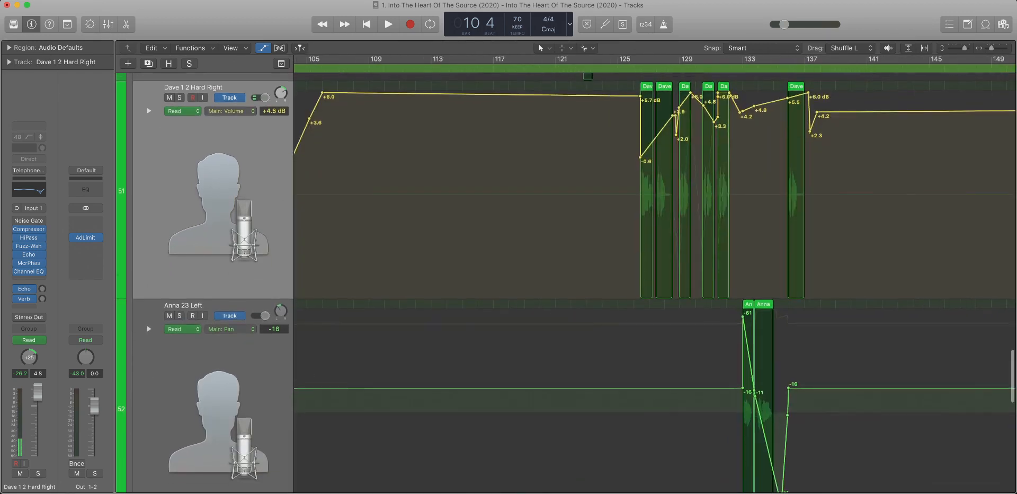
Delete the 1 2 Hard Right track's volume points from the song's start up to about bar 105, before its first region.
{"action": "scroll", "coordinate": [655, 180], "scroll_direction": "left", "scroll_amount": 10}
{"action": "scroll", "coordinate": [655, 180], "scroll_direction": "down", "scroll_amount": 4}
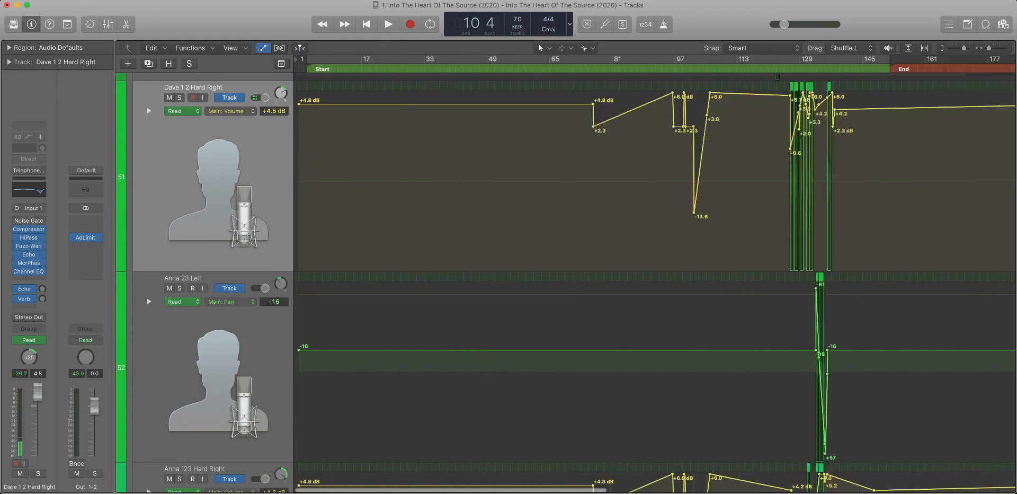
{"action": "left_click_drag", "start_coordinate": [536, 180], "coordinate": [295, 181]}
{"action": "key", "text": "Delete"}
Delete the 1 2 Hard Right track's +4.9 dB and silent volume points from about bar 209 onward.
{"action": "scroll", "coordinate": [530, 180], "scroll_direction": "right", "scroll_amount": 8}
{"action": "left_click_drag", "start_coordinate": [506, 181], "coordinate": [898, 181]}
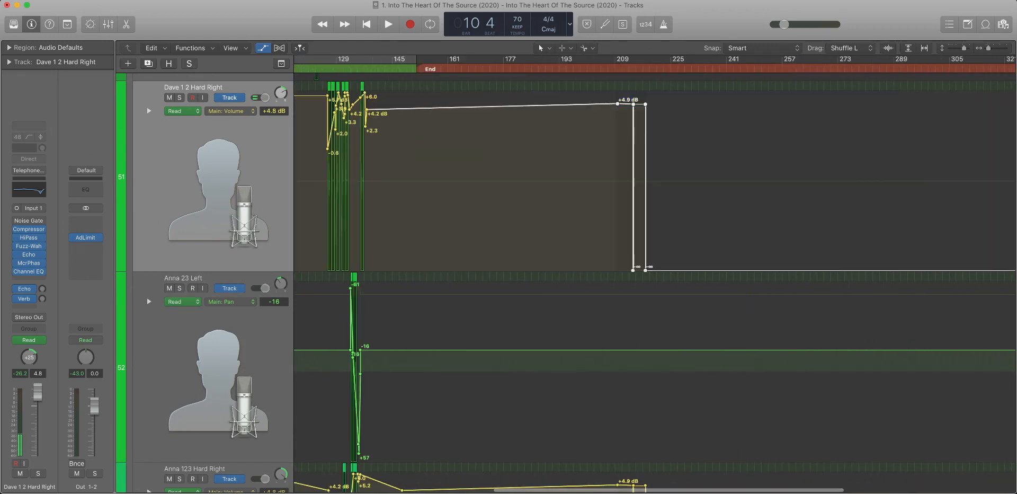
{"action": "key", "text": "Delete"}
{"action": "scroll", "coordinate": [655, 180], "scroll_direction": "left", "scroll_amount": 1}
{"action": "scroll", "coordinate": [655, 180], "scroll_direction": "down", "scroll_amount": 4}
{"action": "scroll", "coordinate": [655, 180], "scroll_direction": "up", "scroll_amount": 6}
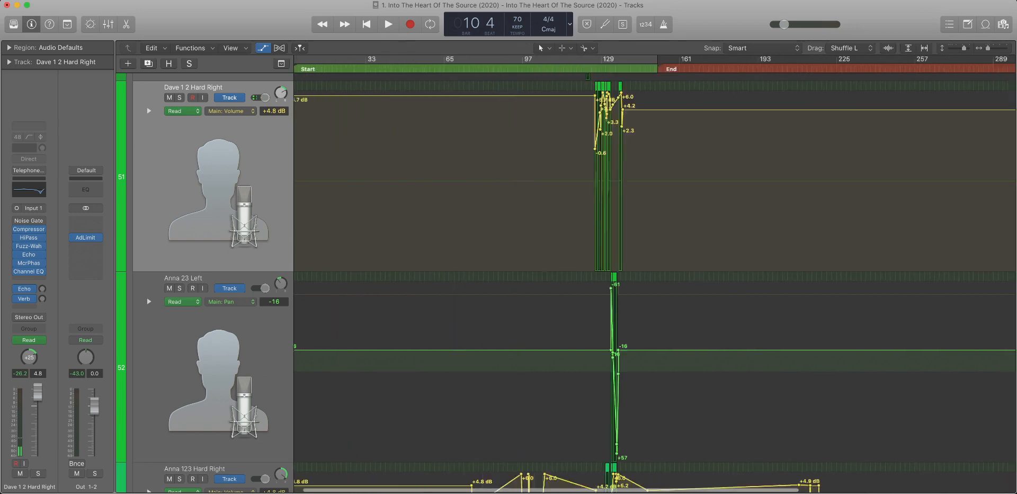
Delete the 1 2 Hard Right track's +5.7 dB point at its first region's start and set the song-start volume to -0.6 dB.
{"action": "scroll", "coordinate": [655, 180], "scroll_direction": "right", "scroll_amount": 8}
{"action": "left_click_drag", "start_coordinate": [531, 101], "coordinate": [661, 171]}
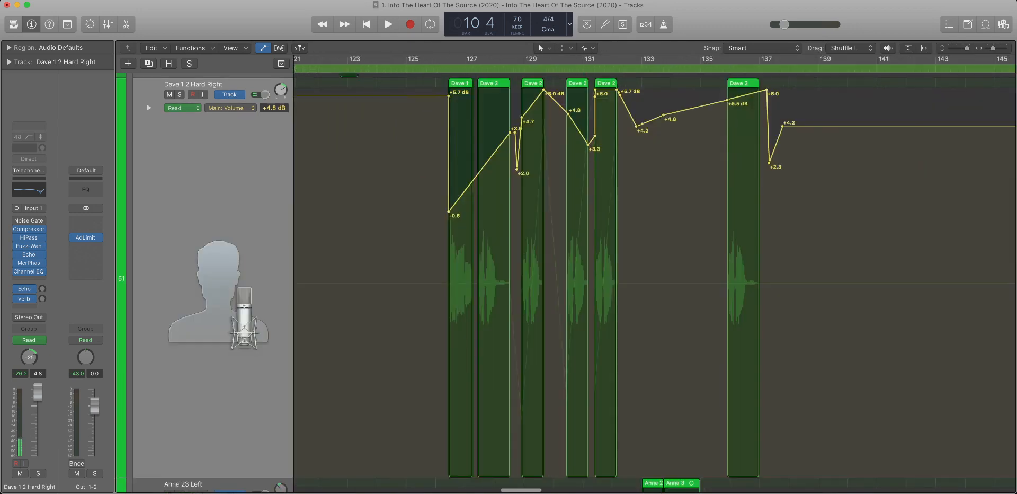
{"action": "key", "text": "super+Right"}
{"action": "key", "text": "super+Right"}
{"action": "key", "text": "super+Right"}
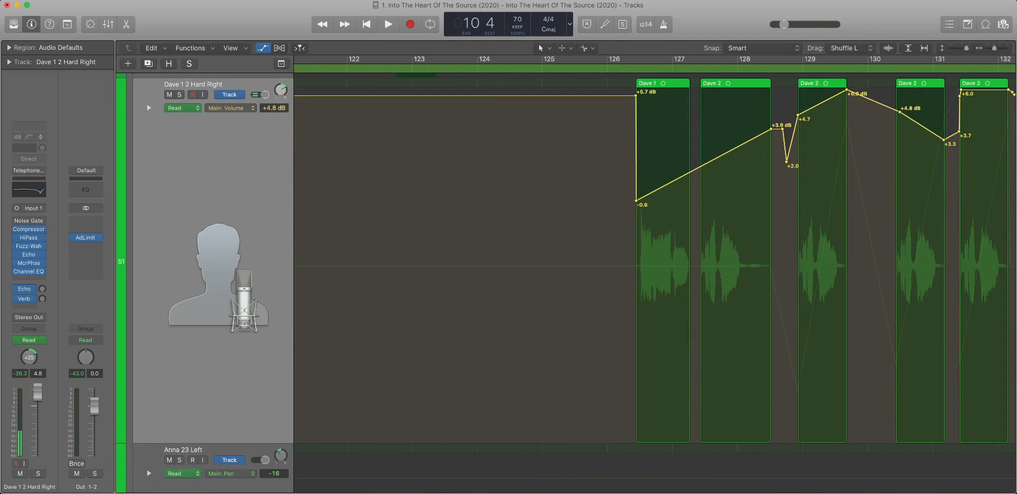
{"action": "left_click", "coordinate": [636, 95]}
{"action": "scroll", "coordinate": [636, 180], "scroll_direction": "down", "scroll_amount": 8}
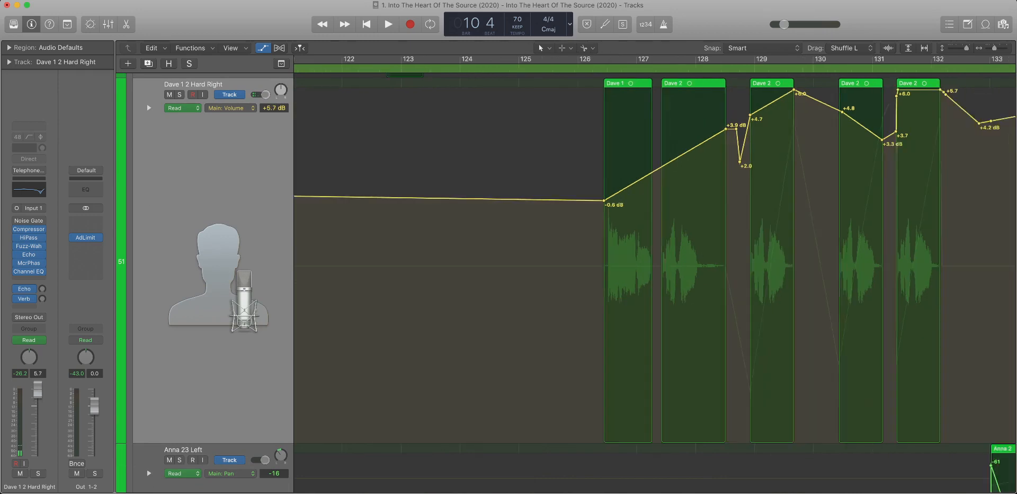
{"action": "scroll", "coordinate": [636, 180], "scroll_direction": "left", "scroll_amount": 8}
{"action": "scroll", "coordinate": [655, 260], "scroll_direction": "right", "scroll_amount": 2}
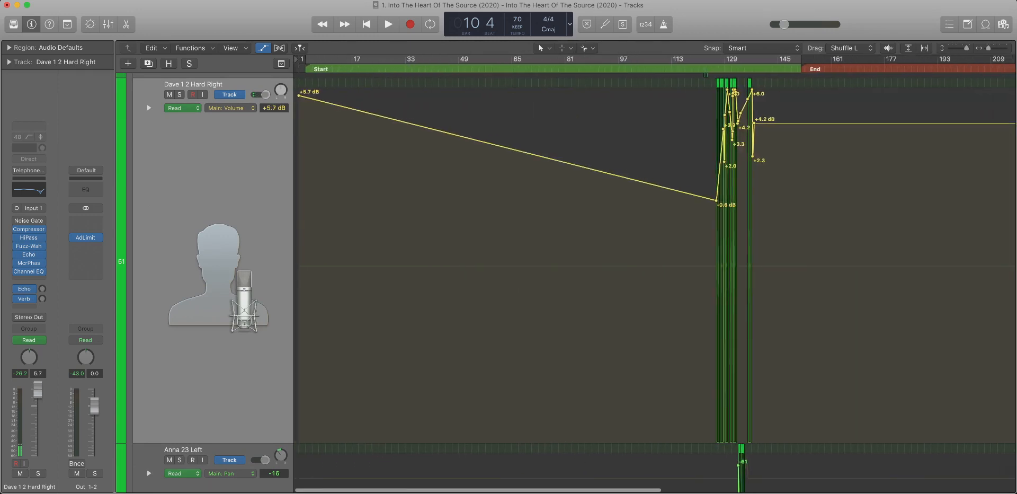
{"action": "left_click", "coordinate": [299, 96]}
{"action": "key", "text": "z"}
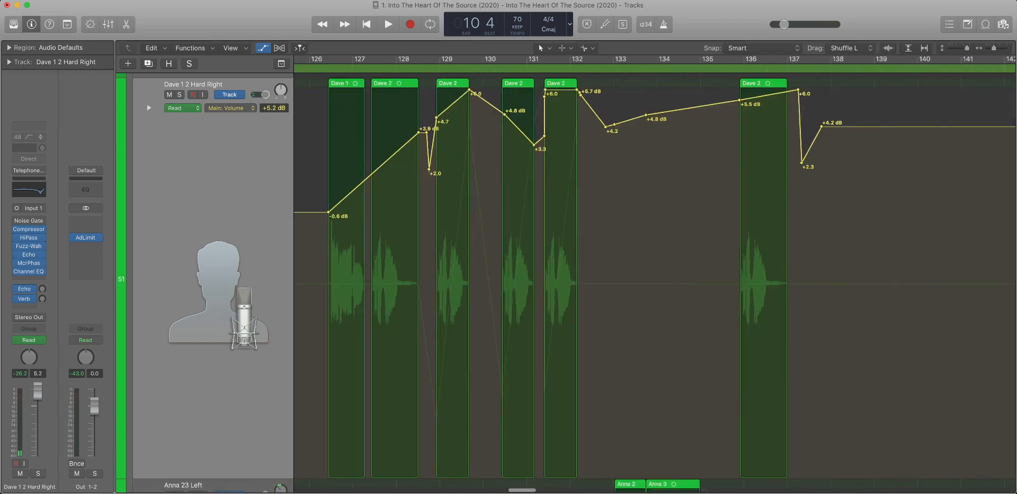
Delete the +2.3 dB and +4.2 dB volume points after the 1 2 Hard Right track's last region.
{"action": "left_click", "coordinate": [802, 163]}
{"action": "left_click", "coordinate": [822, 127]}
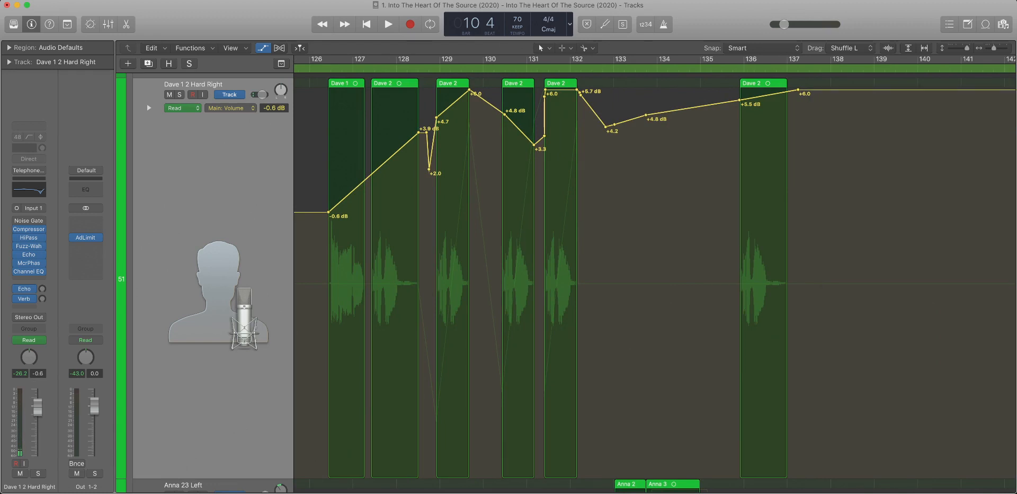
{"action": "scroll", "coordinate": [656, 276], "scroll_direction": "left", "scroll_amount": 15}
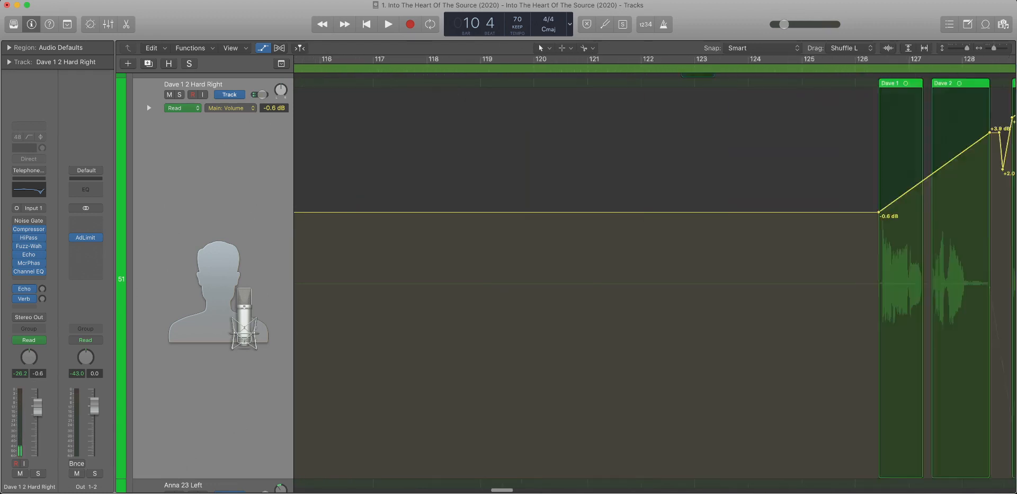
{"action": "scroll", "coordinate": [656, 275], "scroll_direction": "right", "scroll_amount": 18}
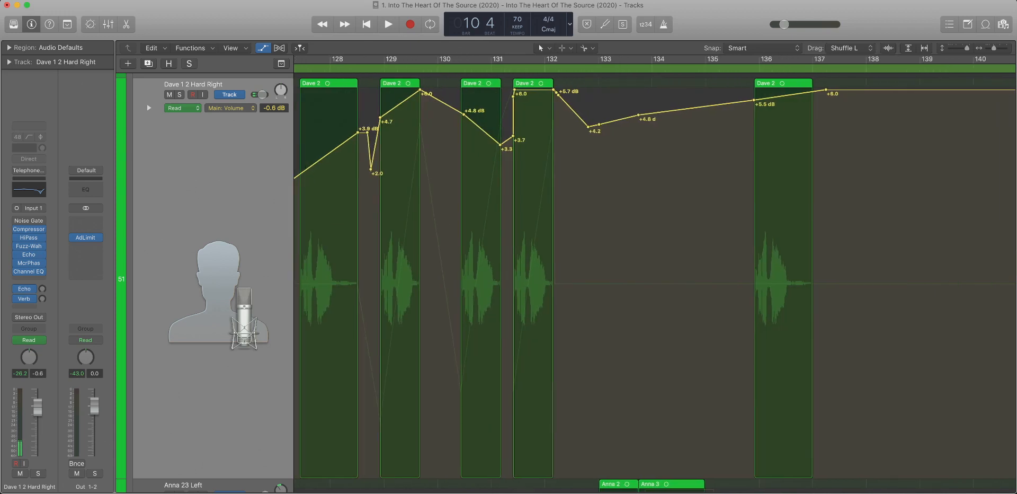
{"action": "scroll", "coordinate": [655, 276], "scroll_direction": "left", "scroll_amount": 15}
{"action": "scroll", "coordinate": [655, 275], "scroll_direction": "down", "scroll_amount": 8}
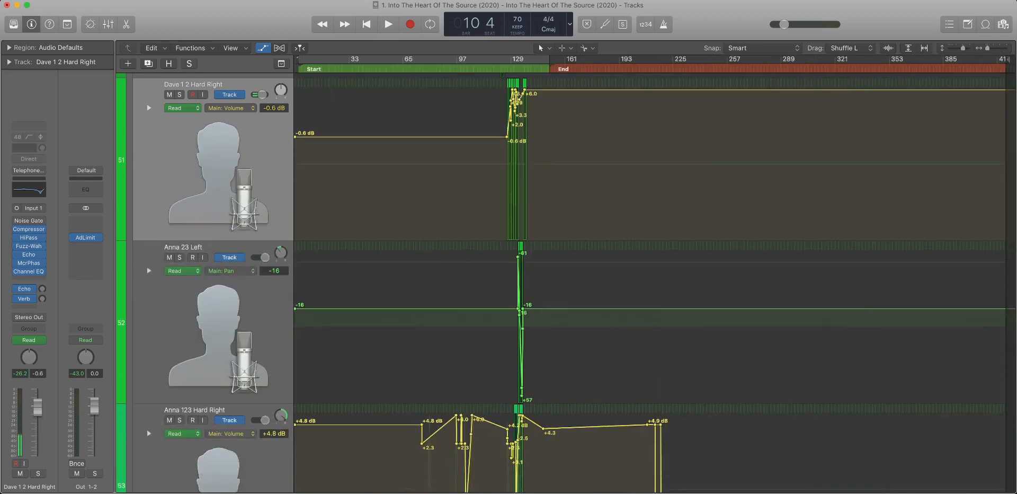
Select the 23 Left track and switch the 1 2 Hard Right track's automation display to pan.
{"action": "key", "text": "super+Up"}
{"action": "left_click", "coordinate": [193, 85]}
{"action": "key", "text": "Down"}
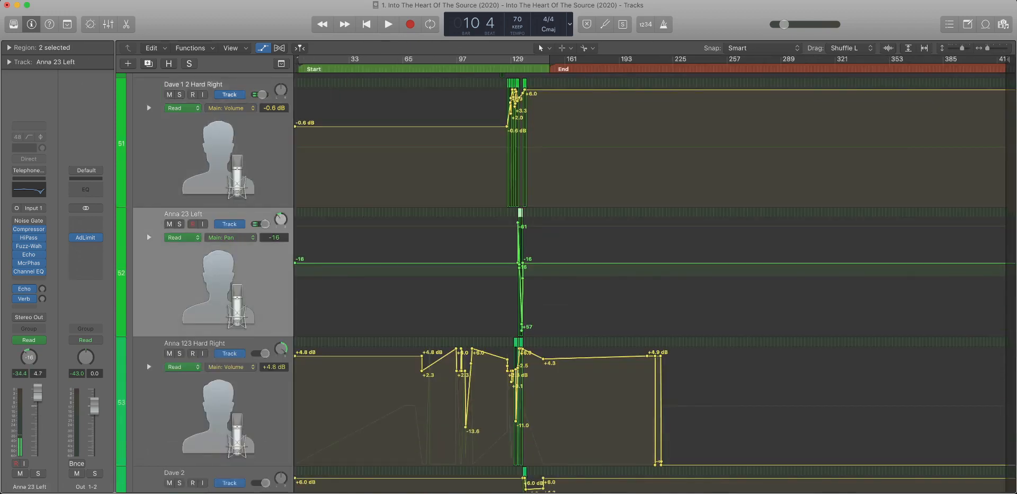
{"action": "key", "text": "super+Right"}
{"action": "key", "text": "super+Right"}
{"action": "key", "text": "super+Right"}
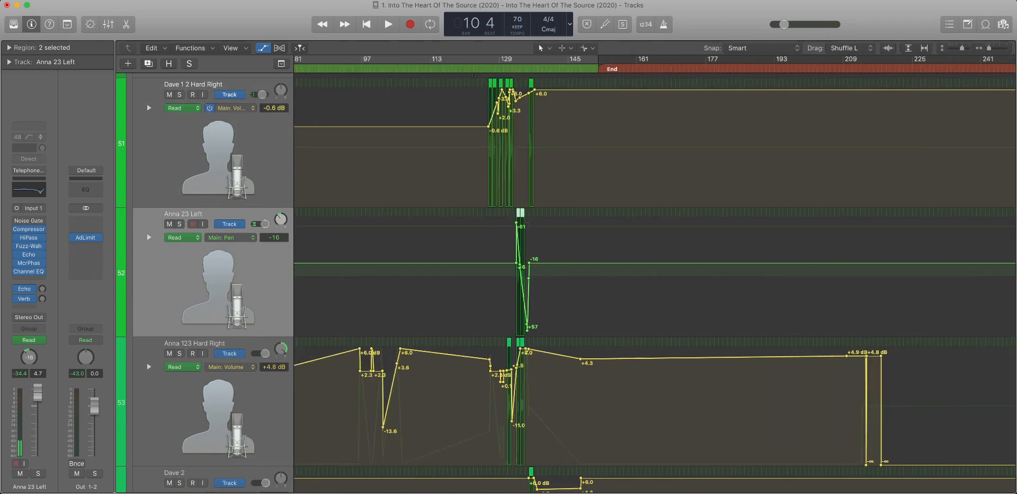
{"action": "left_click", "coordinate": [231, 108]}
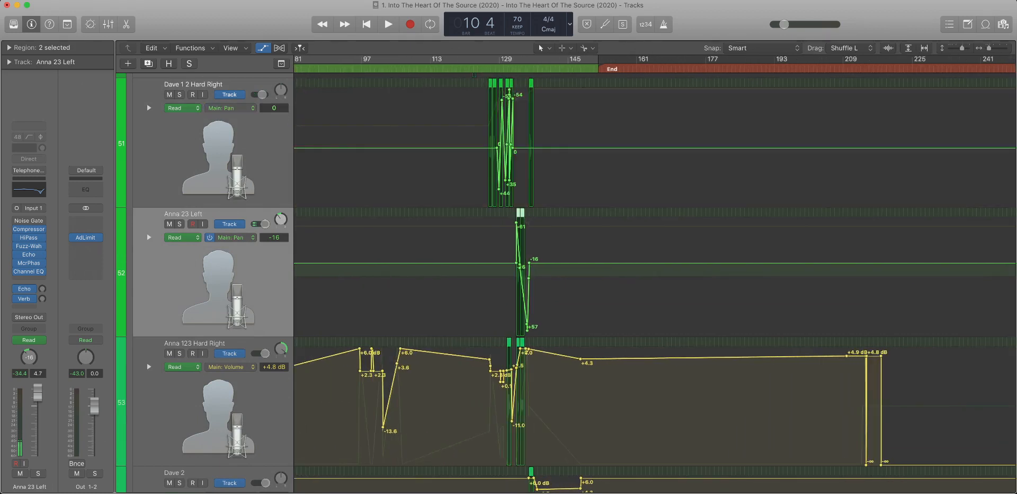
Delete the 23 Left track's +57, 0 and -16 pan points after its last region, keeping the +51 point.
{"action": "key", "text": "super+Right"}
{"action": "key", "text": "super+Right"}
{"action": "key", "text": "super+Right"}
{"action": "key", "text": "super+Right"}
{"action": "key", "text": "super+Right"}
{"action": "key", "text": "super+Right"}
{"action": "key", "text": "super+Right"}
{"action": "key", "text": "super+Right"}
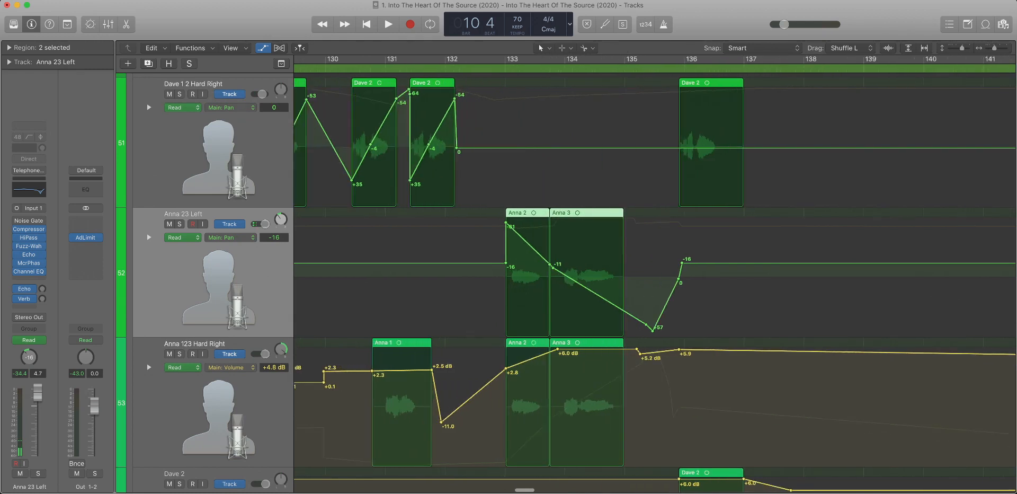
{"action": "left_click", "coordinate": [652, 330]}
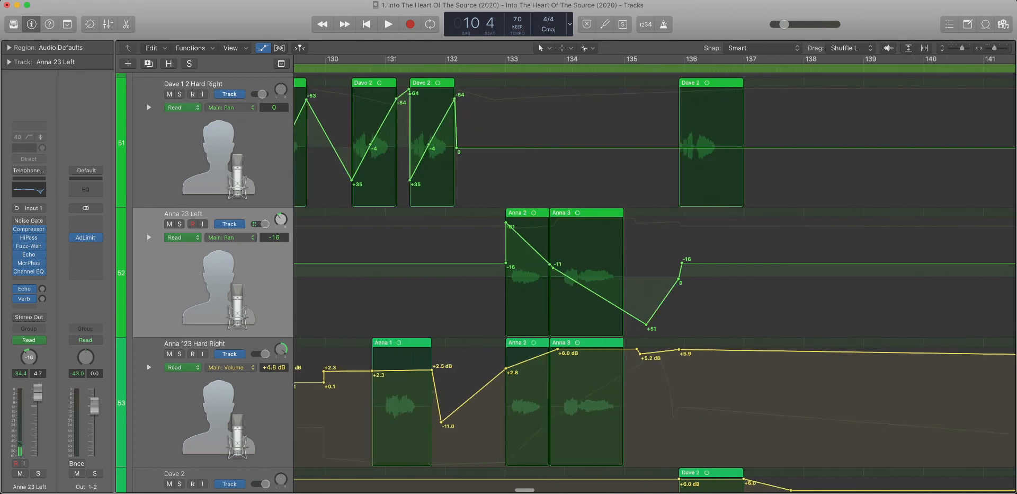
{"action": "left_click", "coordinate": [682, 263]}
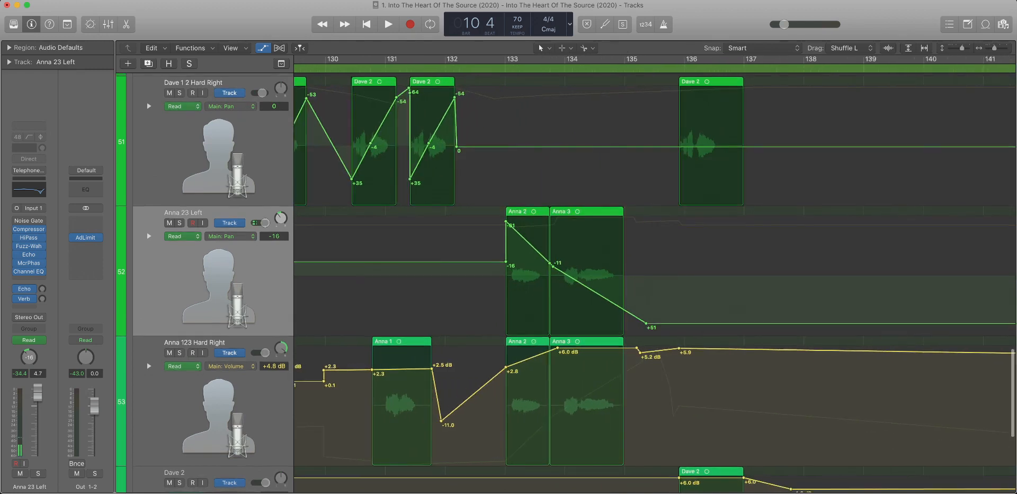
Delete the -16 pan point at the start of the 23 Left track's first region.
{"action": "key", "text": "super+Left"}
{"action": "key", "text": "super+Left"}
{"action": "key", "text": "super+Left"}
{"action": "key", "text": "super+Left"}
{"action": "key", "text": "super+Left"}
{"action": "key", "text": "super+Left"}
{"action": "key", "text": "super+Left"}
{"action": "key", "text": "super+Left"}
{"action": "key", "text": "super+Left"}
{"action": "key", "text": "super+Left"}
{"action": "key", "text": "super+Right"}
{"action": "key", "text": "super+Right"}
{"action": "key", "text": "super+Right"}
{"action": "key", "text": "super+Right"}
{"action": "key", "text": "super+Right"}
{"action": "key", "text": "super+Right"}
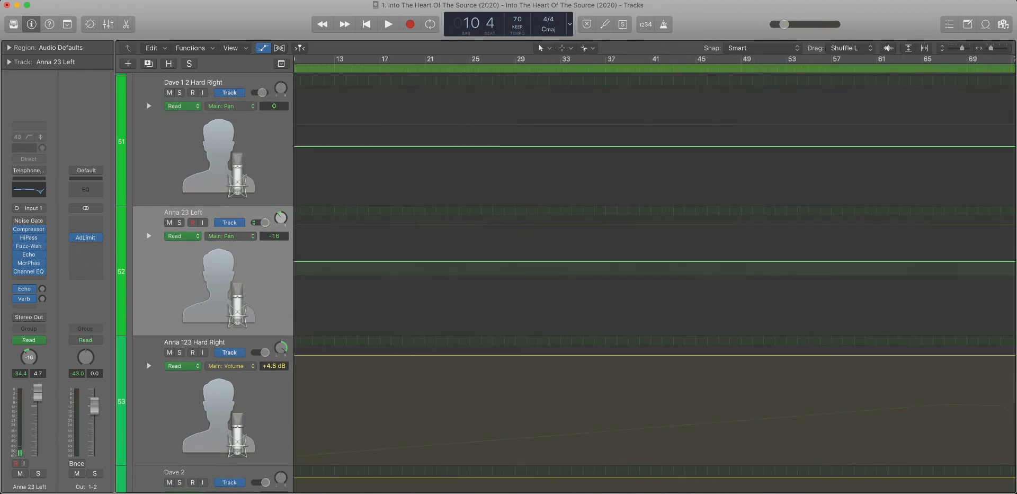
{"action": "scroll", "coordinate": [655, 274], "scroll_direction": "right", "scroll_amount": 14}
{"action": "scroll", "coordinate": [655, 273], "scroll_direction": "left", "scroll_amount": 6}
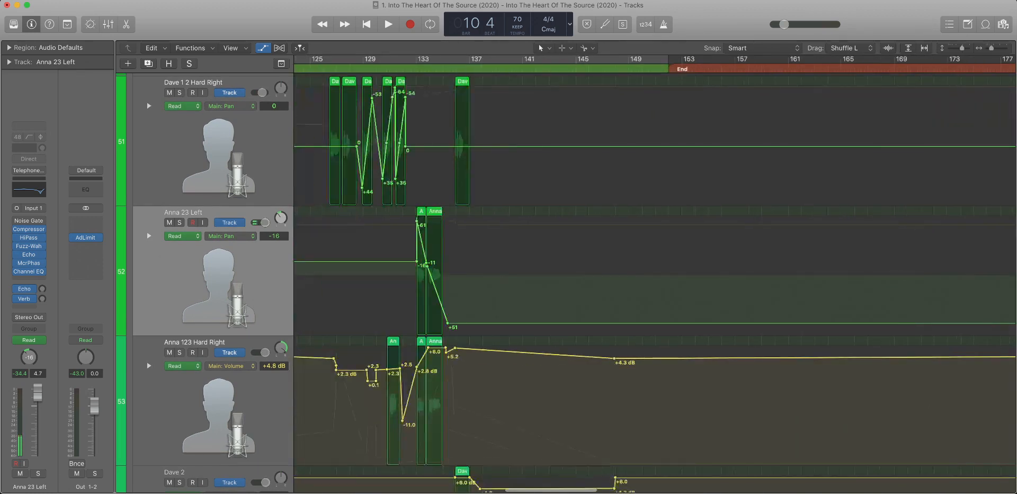
{"action": "left_click_drag", "start_coordinate": [391, 280], "coordinate": [583, 322]}
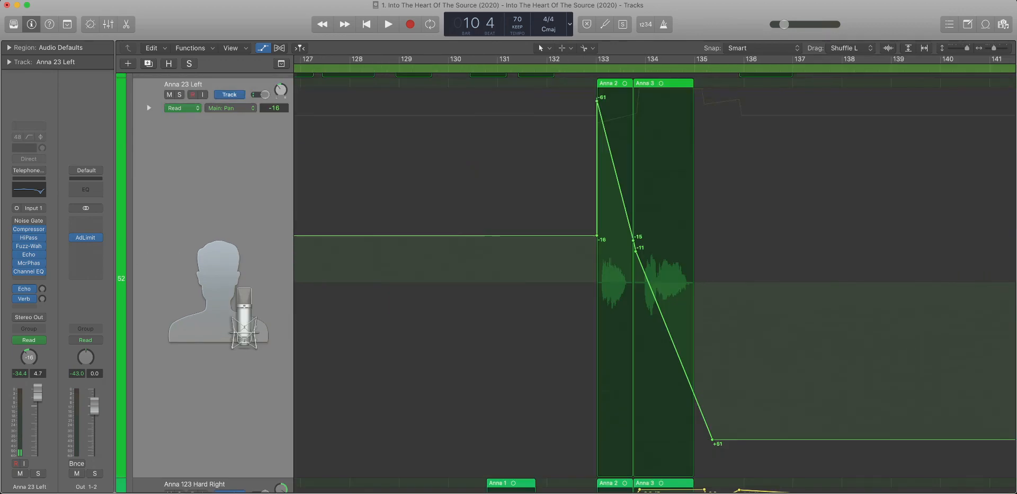
{"action": "key", "text": "super+Left"}
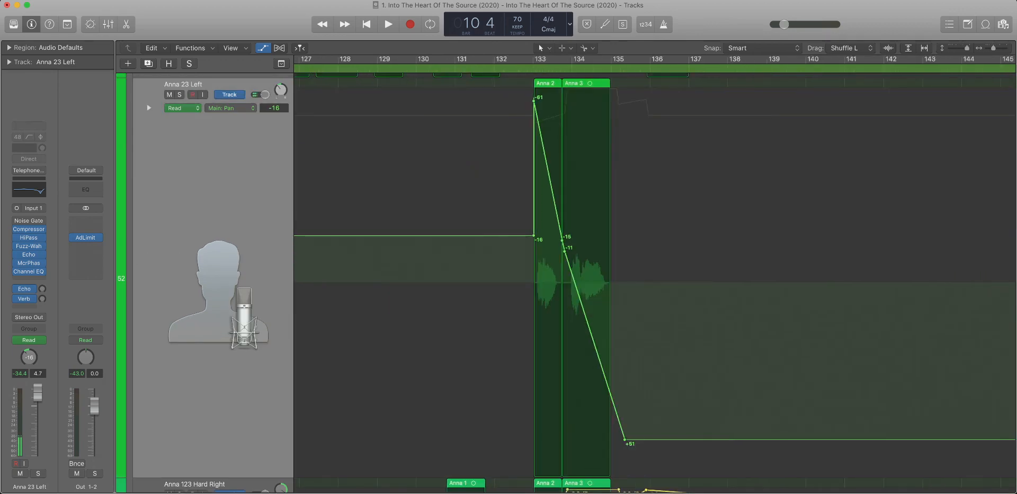
{"action": "key", "text": "super+Right"}
{"action": "key", "text": "super+Right"}
{"action": "key", "text": "super+Right"}
{"action": "key", "text": "super+Right"}
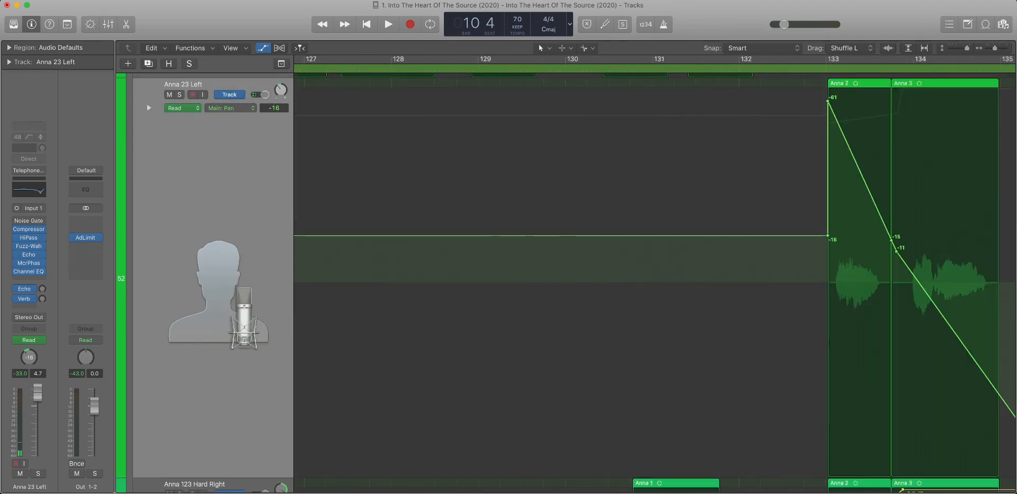
{"action": "left_click", "coordinate": [827, 235]}
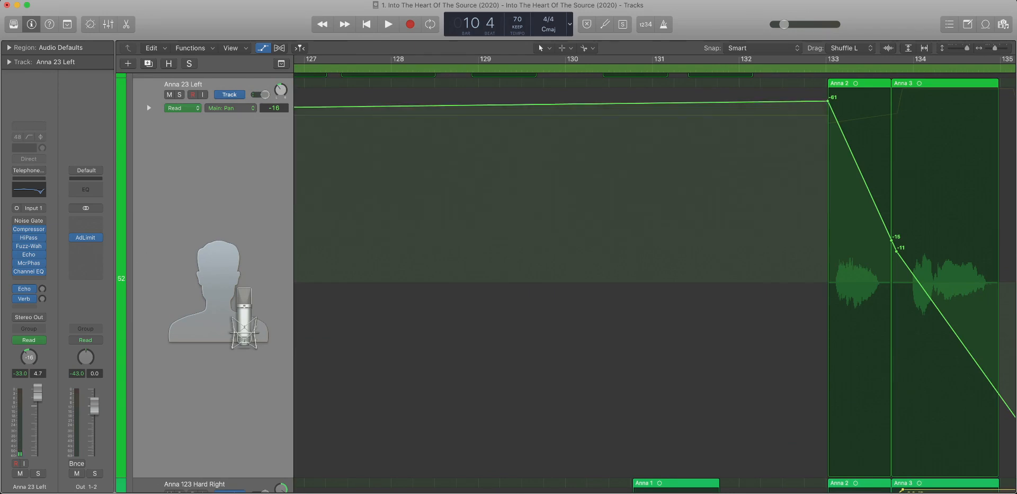
Set the 23 Left track's pan to -61 from the song's start up to its first region.
{"action": "key", "text": "super+Left"}
{"action": "key", "text": "super+Left"}
{"action": "key", "text": "super+Left"}
{"action": "key", "text": "super+Left"}
{"action": "key", "text": "super+Left"}
{"action": "scroll", "coordinate": [655, 275], "scroll_direction": "left", "scroll_amount": 7}
{"action": "scroll", "coordinate": [655, 276], "scroll_direction": "left", "scroll_amount": 18}
{"action": "left_click_drag", "start_coordinate": [359, 265], "coordinate": [295, 265]}
{"action": "key", "text": "Delete"}
{"action": "key", "text": "z"}
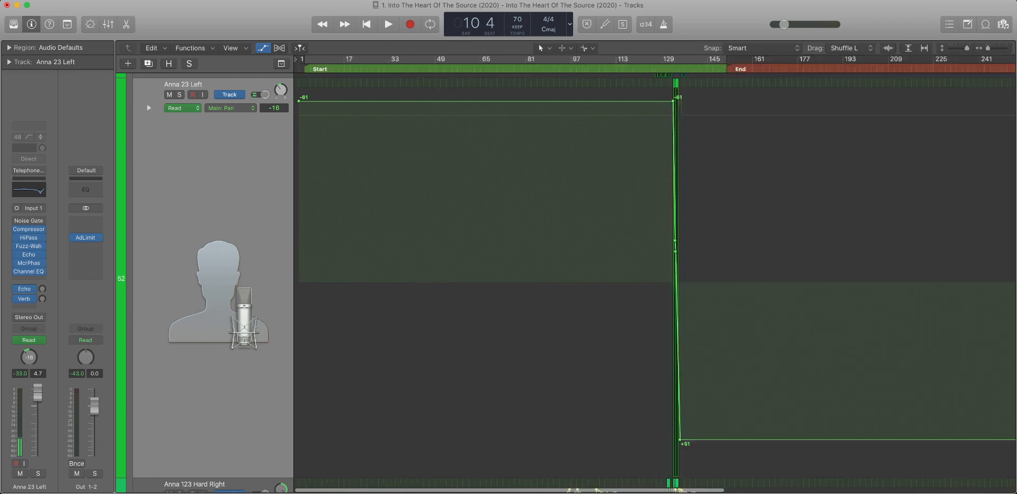
Select the 123 Hard Right track and delete its volume points from the song's start up to about bar 125.
{"action": "key", "text": "super+Up"}
{"action": "key", "text": "super+Up"}
{"action": "key", "text": "super+Up"}
{"action": "key", "text": "super+Up"}
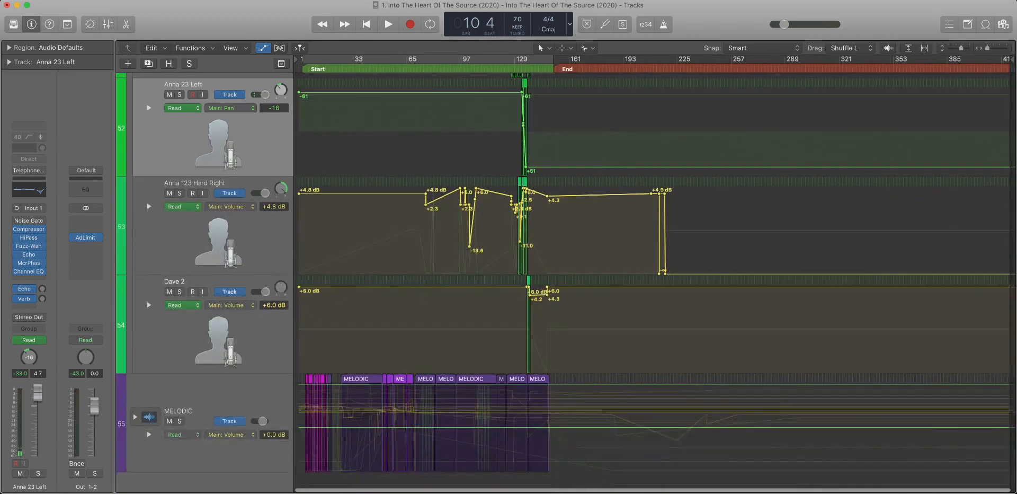
{"action": "key", "text": "Down"}
{"action": "key", "text": "super+Right"}
{"action": "key", "text": "super+Right"}
{"action": "scroll", "coordinate": [525, 225], "scroll_direction": "up", "scroll_amount": 5}
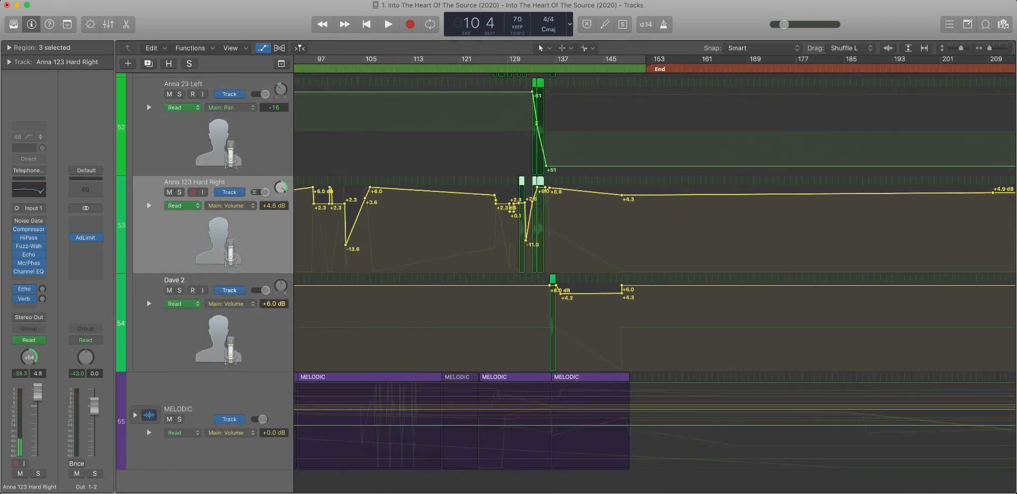
{"action": "scroll", "coordinate": [524, 225], "scroll_direction": "down", "scroll_amount": 6}
{"action": "scroll", "coordinate": [539, 212], "scroll_direction": "left", "scroll_amount": 2}
{"action": "left_click_drag", "start_coordinate": [539, 185], "coordinate": [296, 273]}
{"action": "key", "text": "Delete"}
Delete the 123 Hard Right track's volume points from about bar 145 onward, including the +4.3, +4.9 dB and silent ones.
{"action": "left_click_drag", "start_coordinate": [593, 185], "coordinate": [795, 273]}
{"action": "scroll", "coordinate": [790, 265], "scroll_direction": "down", "scroll_amount": 2}
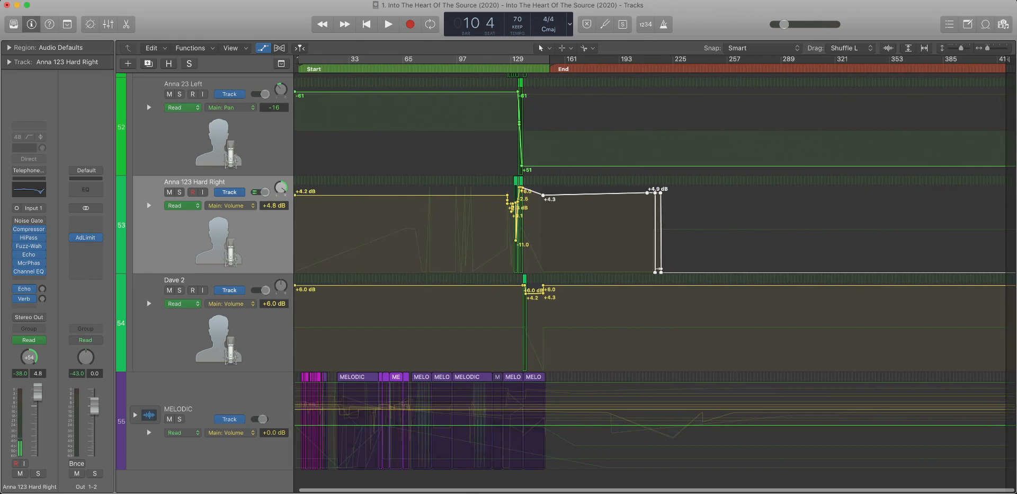
{"action": "key", "text": "Delete"}
Delete the 123 Hard Right track's remaining volume points between about bars 126 and 130, before its first region.
{"action": "key", "text": "super+Right"}
{"action": "key", "text": "super+Right"}
{"action": "key", "text": "super+Right"}
{"action": "key", "text": "super+Right"}
{"action": "key", "text": "super+Right"}
{"action": "key", "text": "super+Right"}
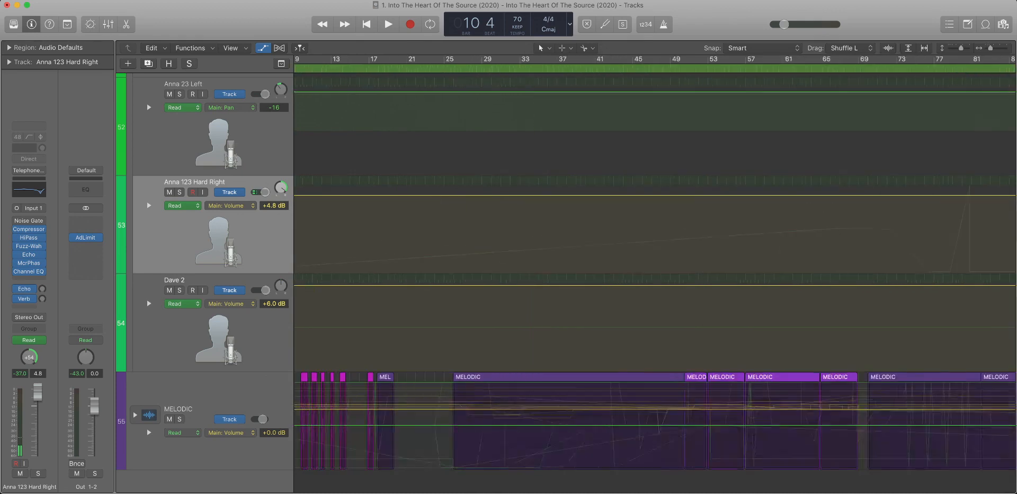
{"action": "scroll", "coordinate": [655, 271], "scroll_direction": "right", "scroll_amount": 20}
{"action": "scroll", "coordinate": [655, 271], "scroll_direction": "right", "scroll_amount": 15}
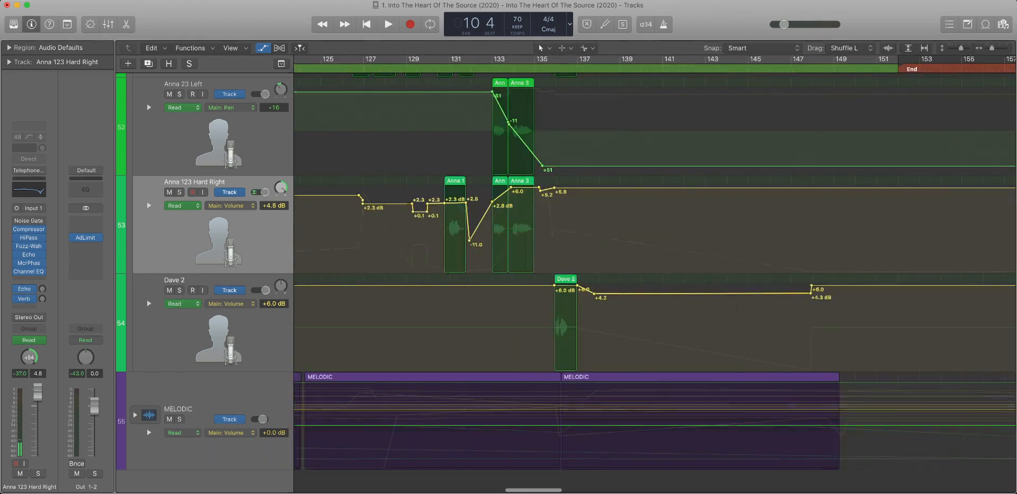
{"action": "left_click_drag", "start_coordinate": [434, 212], "coordinate": [348, 212]}
{"action": "key", "text": "Delete"}
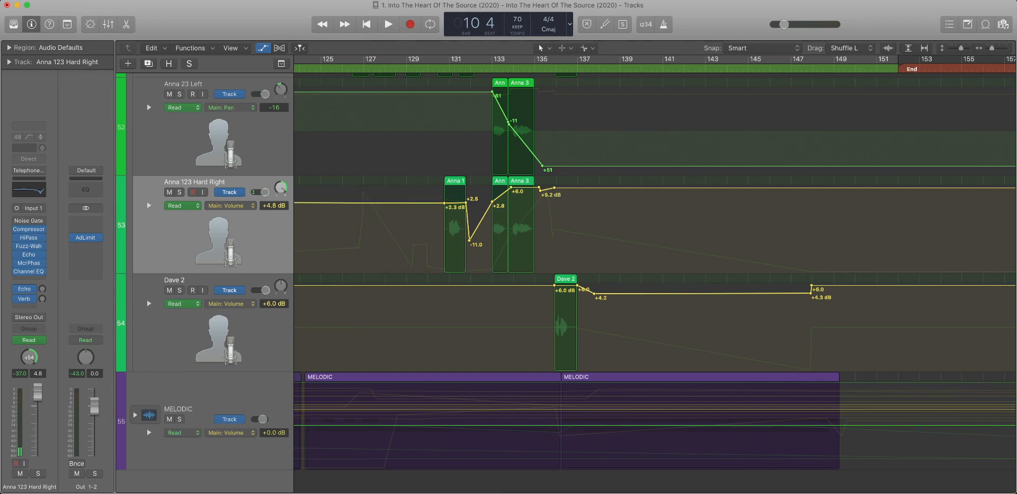
Delete the +5.2 dB and +5.9 dB volume points just after the 123 Hard Right track's last region.
{"action": "left_click_drag", "start_coordinate": [538, 211], "coordinate": [566, 212]}
{"action": "key", "text": "Delete"}
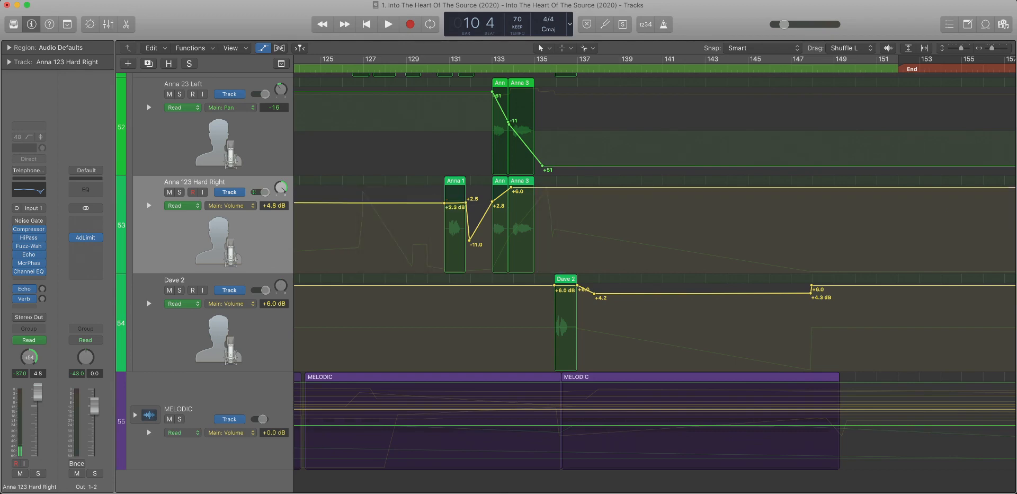
{"action": "key", "text": "super+Right"}
{"action": "key", "text": "super+Right"}
{"action": "key", "text": "super+Right"}
{"action": "key", "text": "super+Right"}
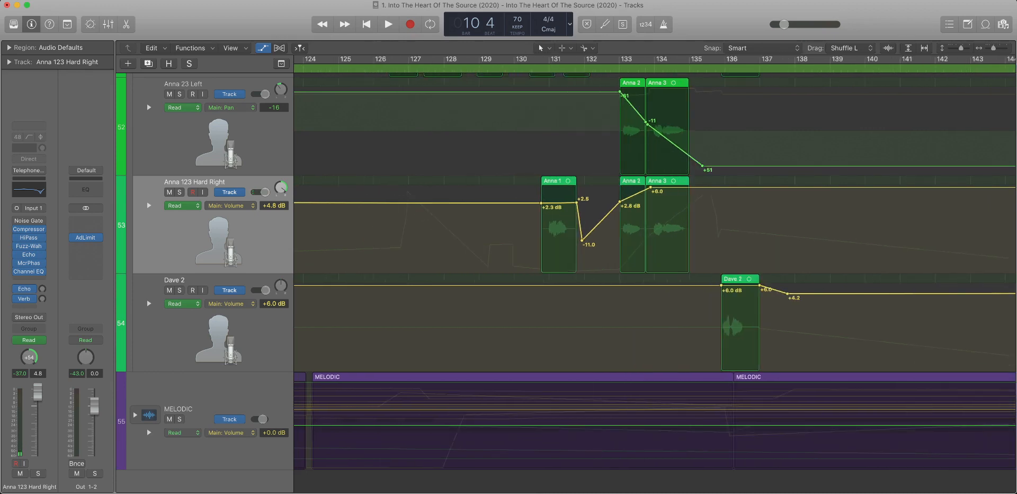
Delete the −11.0 volume point after the first region and the project-start volume point on track 53, the Hard Right vocal.
{"action": "key", "text": "Delete"}
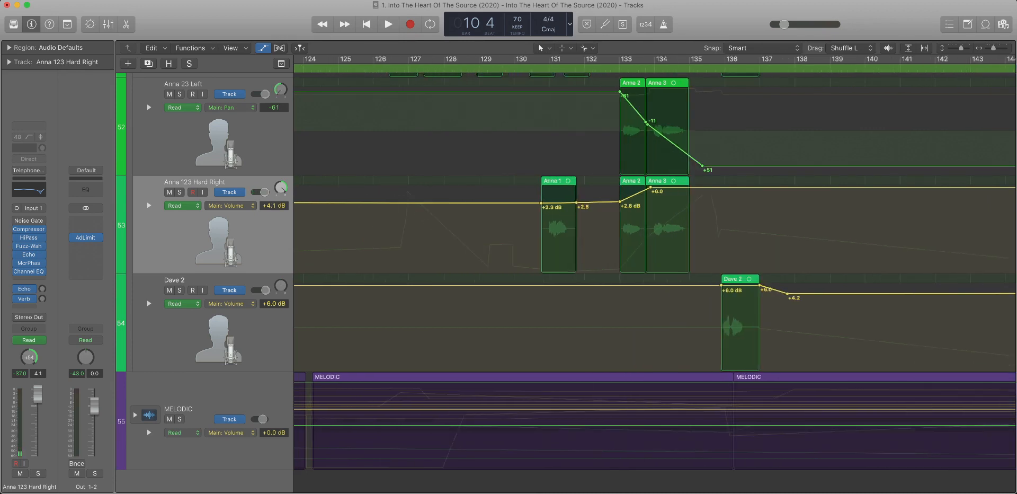
{"action": "key", "text": "super+Left"}
{"action": "key", "text": "super+Left"}
{"action": "key", "text": "super+Left"}
{"action": "key", "text": "super+Left"}
{"action": "key", "text": "super+Left"}
{"action": "key", "text": "super+Left"}
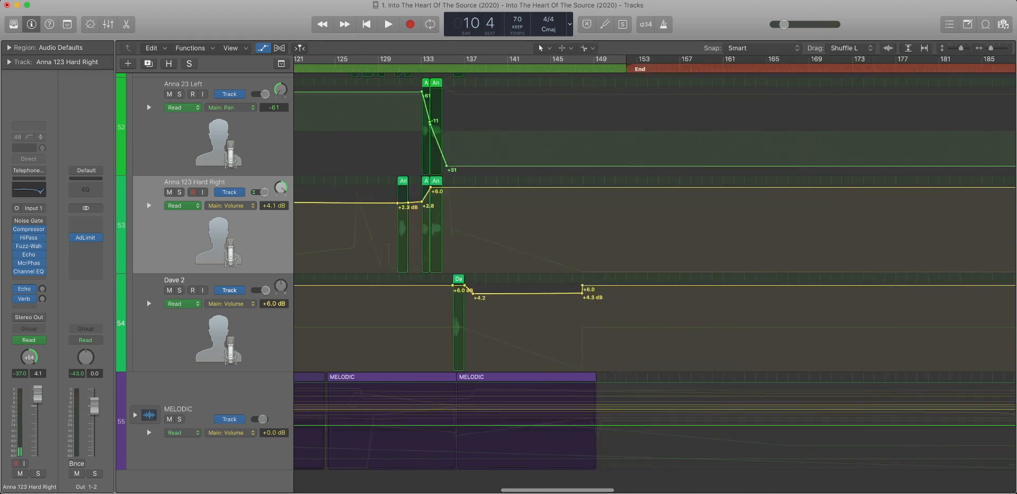
{"action": "key", "text": "super+Left"}
{"action": "key", "text": "super+Left"}
{"action": "key", "text": "super+Left"}
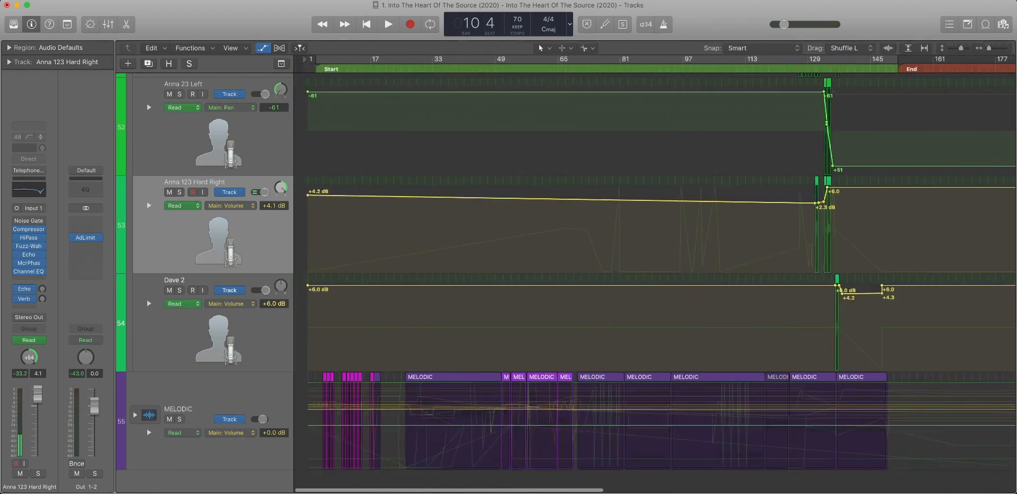
{"action": "key", "text": "Delete"}
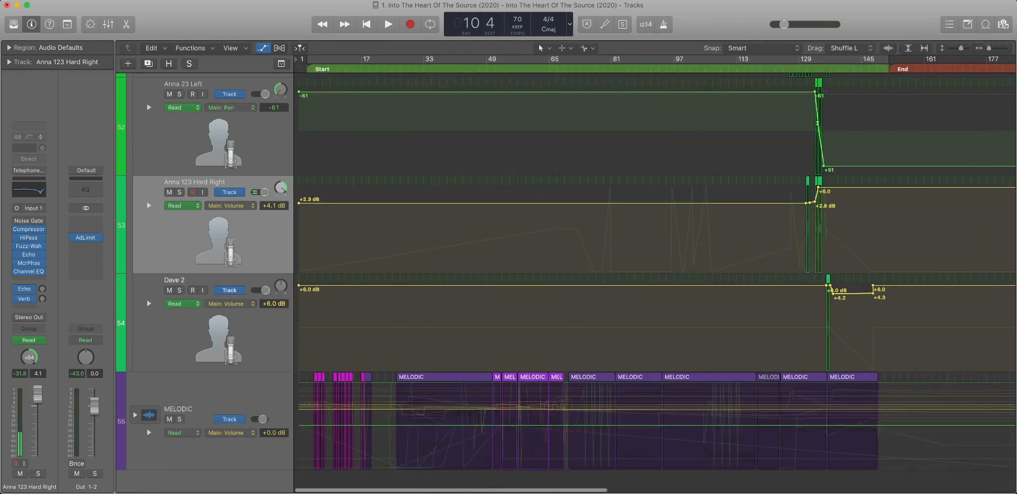
Delete the volume automation point at the start of the first region on track 53.
{"action": "left_click_drag", "start_coordinate": [782, 193], "coordinate": [858, 231]}
{"action": "left_click_drag", "start_coordinate": [477, 183], "coordinate": [543, 183]}
{"action": "key", "text": "Delete"}
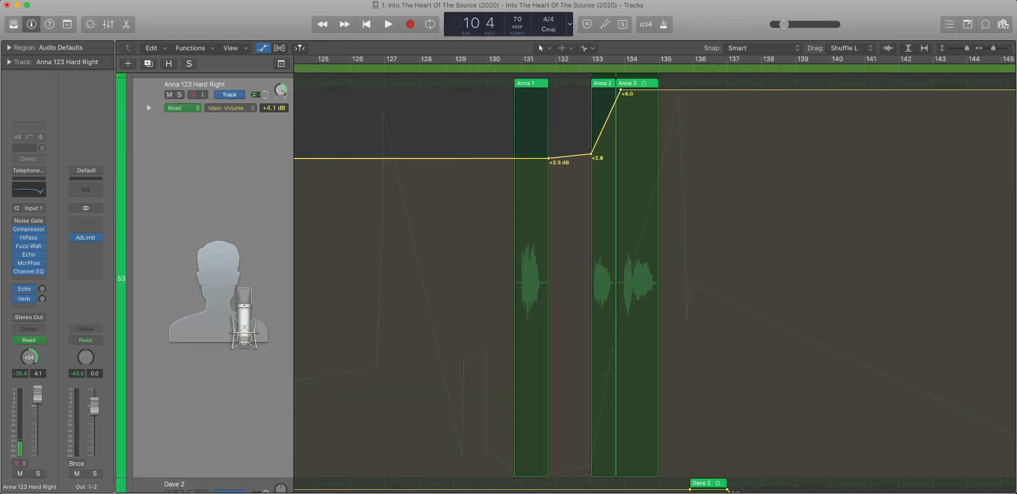
Delete the +2.3 dB volume point at the very start of the project on track 53.
{"action": "scroll", "coordinate": [655, 281], "scroll_direction": "left", "scroll_amount": 1}
{"action": "key", "text": "super+Left"}
{"action": "key", "text": "super+Left"}
{"action": "key", "text": "super+Left"}
{"action": "scroll", "coordinate": [655, 280], "scroll_direction": "left", "scroll_amount": 20}
{"action": "key", "text": "super+Left"}
{"action": "key", "text": "super+Left"}
{"action": "key", "text": "super+Left"}
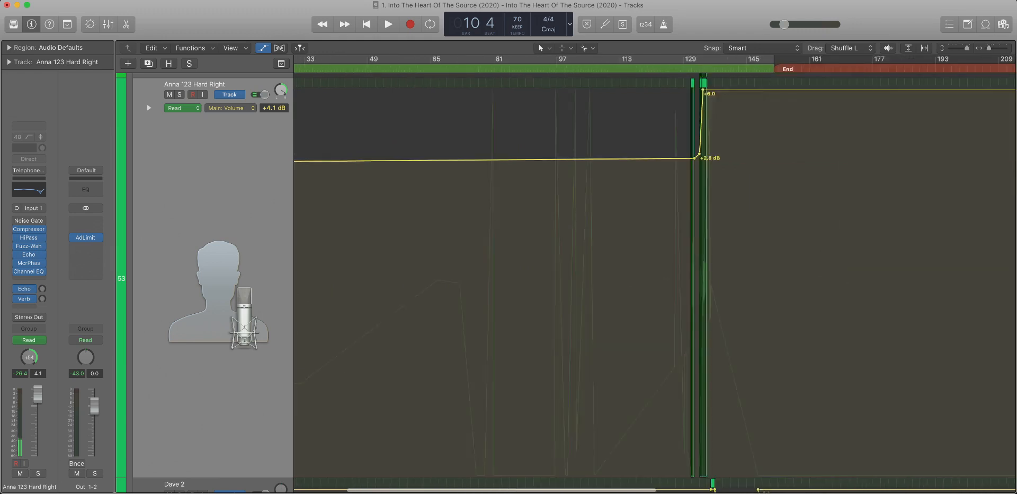
{"action": "key", "text": "super+Left"}
{"action": "key", "text": "super+Left"}
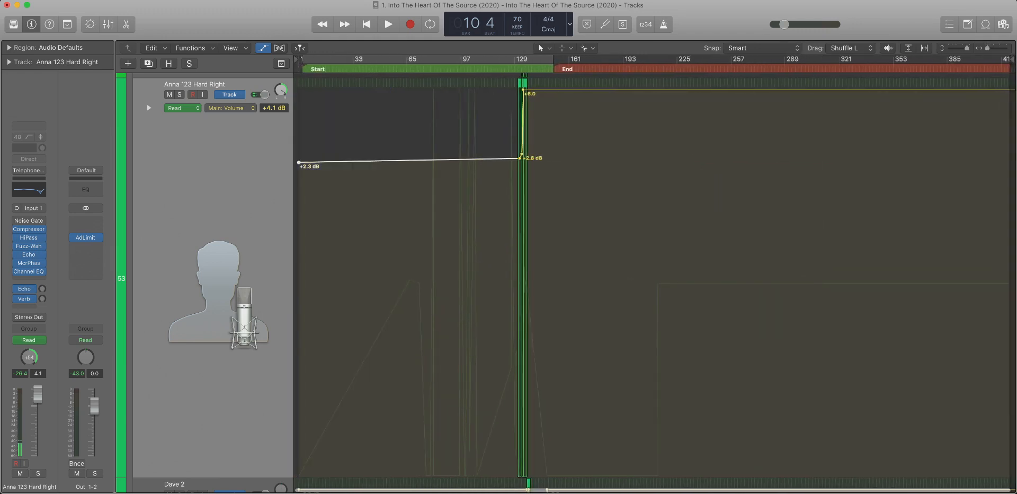
{"action": "key", "text": "Delete"}
Switch the automation lane of track 53 from volume to Main: Pan.
{"action": "key", "text": "super+Right"}
{"action": "key", "text": "super+Right"}
{"action": "key", "text": "super+Up"}
{"action": "key", "text": "super+Up"}
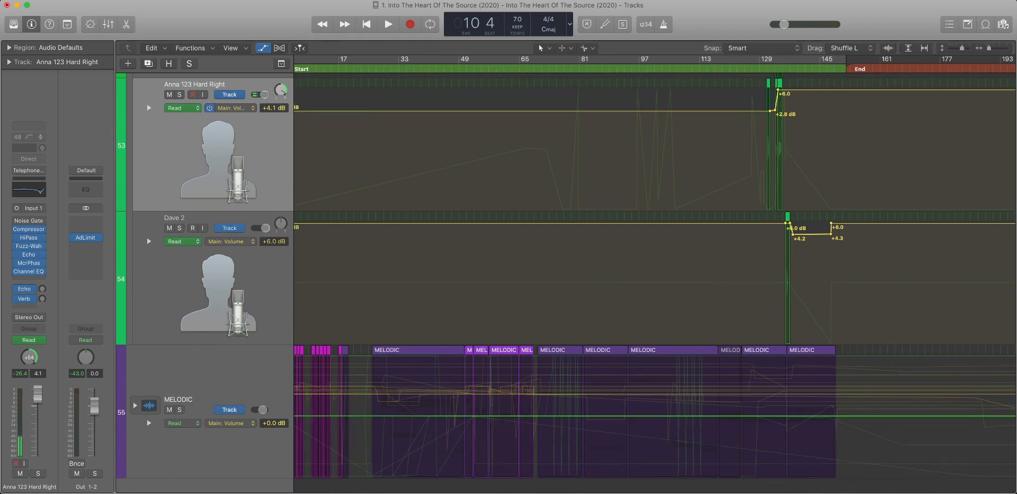
{"action": "left_click", "coordinate": [231, 108]}
{"action": "left_click_drag", "start_coordinate": [764, 143], "coordinate": [292, 143]}
{"action": "key", "text": "Delete"}
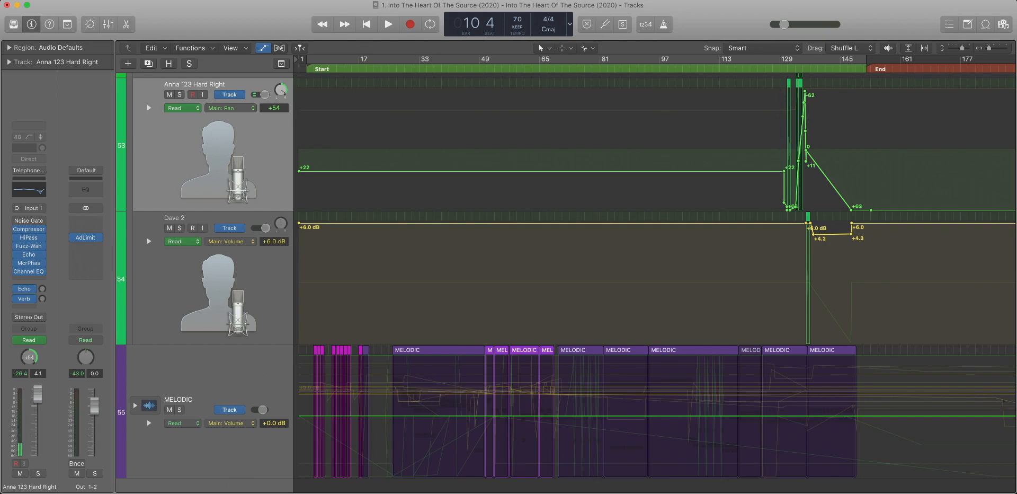
Delete the pan points leading up to track 53's first region and shift the following pan point to just before the second region at +63.
{"action": "scroll", "coordinate": [634, 273], "scroll_direction": "right", "scroll_amount": 1}
{"action": "left_click_drag", "start_coordinate": [747, 128], "coordinate": [889, 202]}
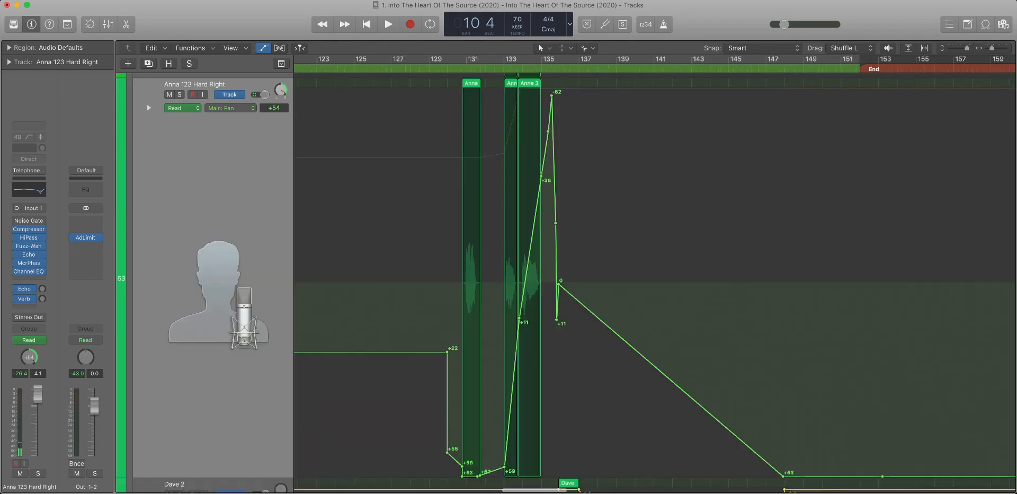
{"action": "scroll", "coordinate": [888, 202], "scroll_direction": "right", "scroll_amount": 5}
{"action": "scroll", "coordinate": [889, 202], "scroll_direction": "down", "scroll_amount": 2}
{"action": "left_click_drag", "start_coordinate": [575, 249], "coordinate": [650, 249]}
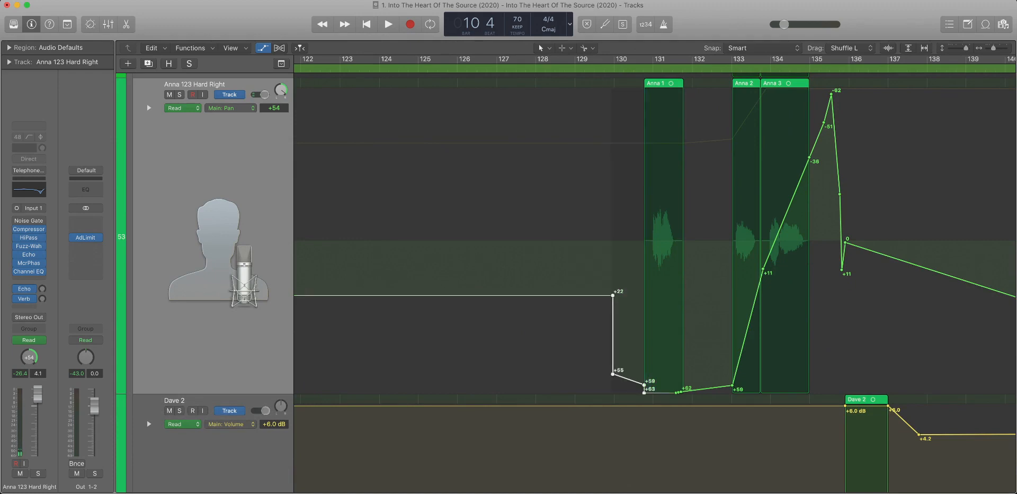
{"action": "key", "text": "Delete"}
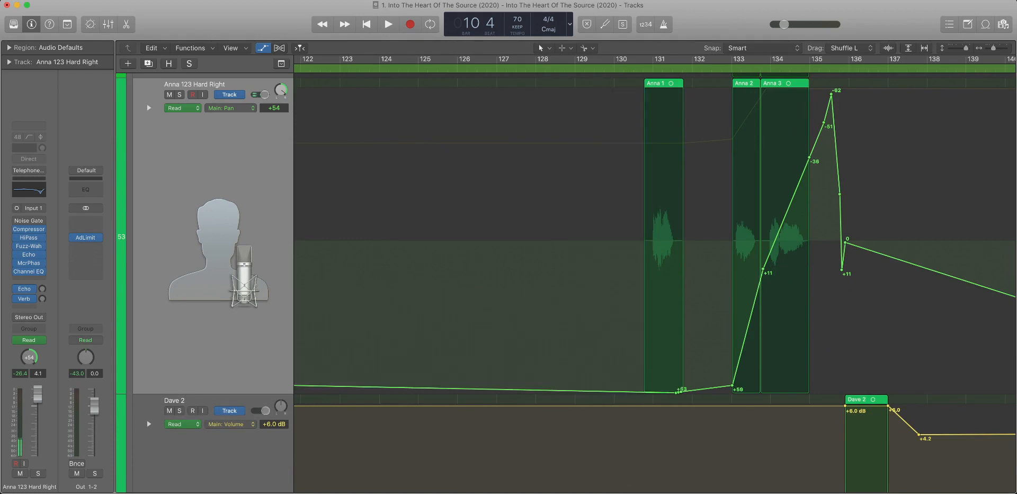
{"action": "left_click_drag", "start_coordinate": [679, 392], "coordinate": [729, 393]}
{"action": "scroll", "coordinate": [729, 392], "scroll_direction": "right", "scroll_amount": 5}
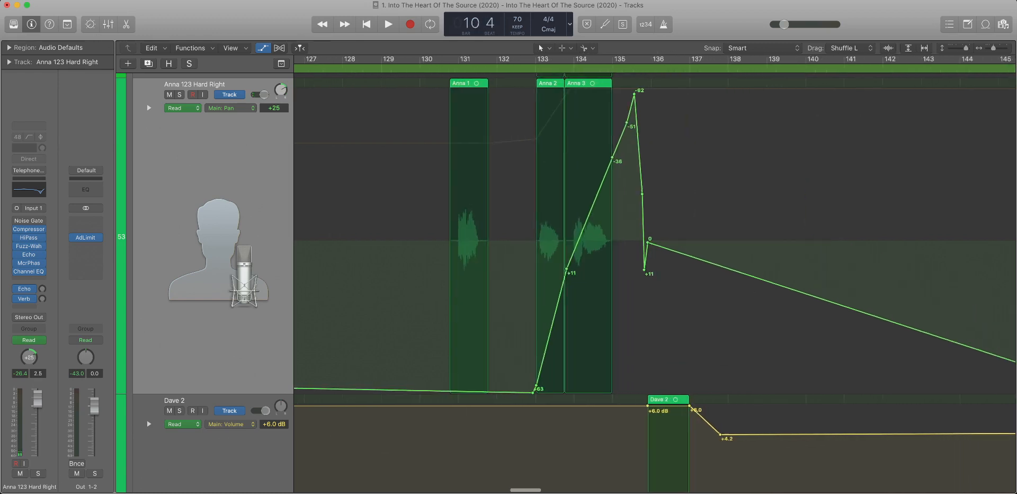
Delete all pan points on track 53 that follow the −51 point after the last region.
{"action": "key", "text": "super+Left"}
{"action": "key", "text": "super+Left"}
{"action": "key", "text": "super+Left"}
{"action": "left_click_drag", "start_coordinate": [805, 238], "coordinate": [443, 239]}
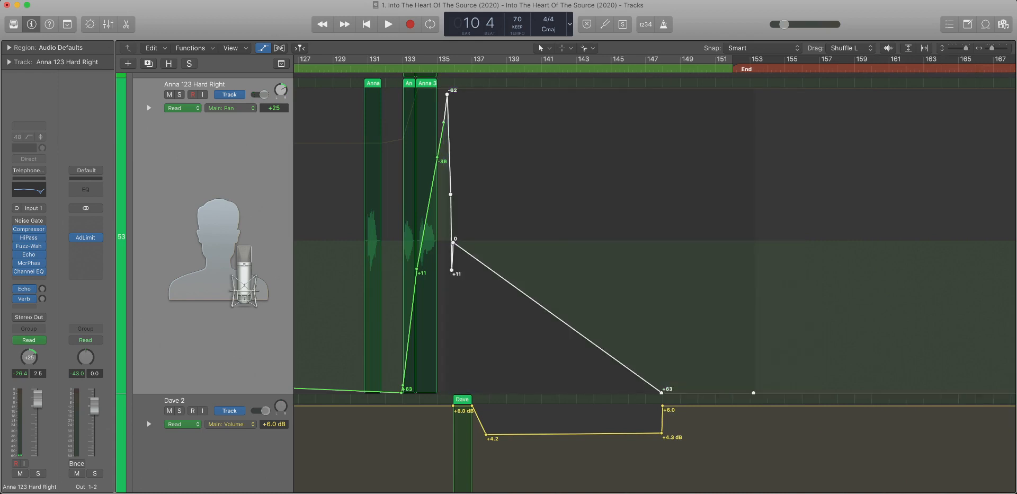
{"action": "key", "text": "Delete"}
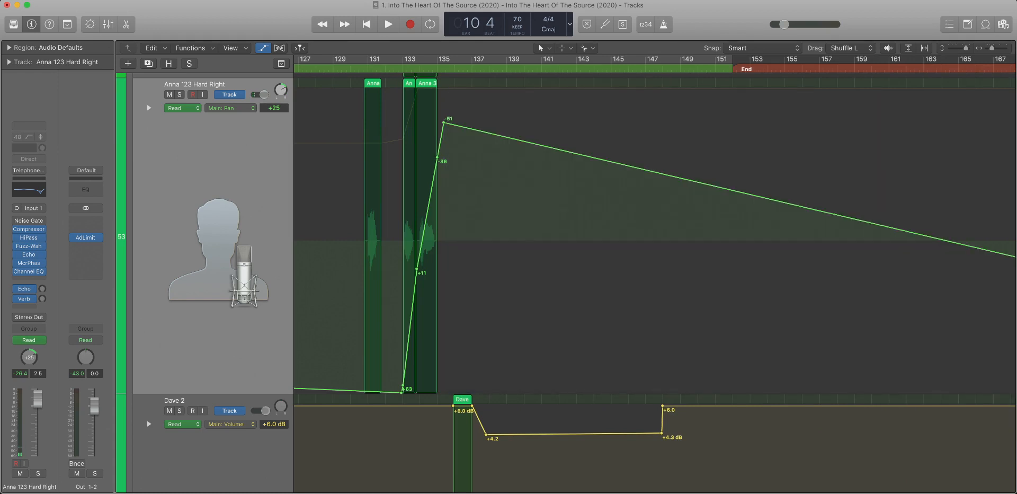
{"action": "scroll", "coordinate": [655, 238], "scroll_direction": "down", "scroll_amount": 10}
{"action": "left_click_drag", "start_coordinate": [699, 239], "coordinate": [548, 239]}
{"action": "key", "text": "Delete"}
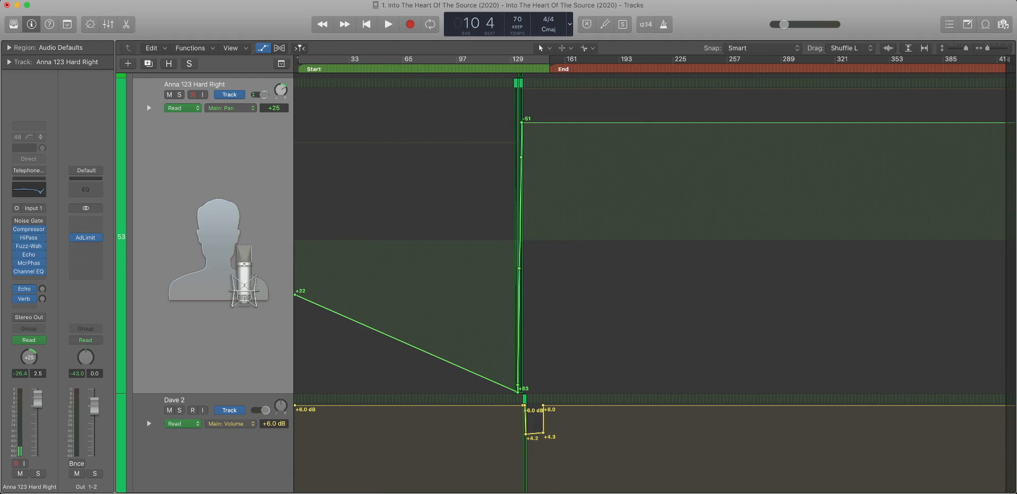
Remove the +22 pan point at the project start and the −51 pan point after the last region on track 53.
{"action": "scroll", "coordinate": [548, 239], "scroll_direction": "up", "scroll_amount": 10}
{"action": "scroll", "coordinate": [548, 238], "scroll_direction": "down", "scroll_amount": 10}
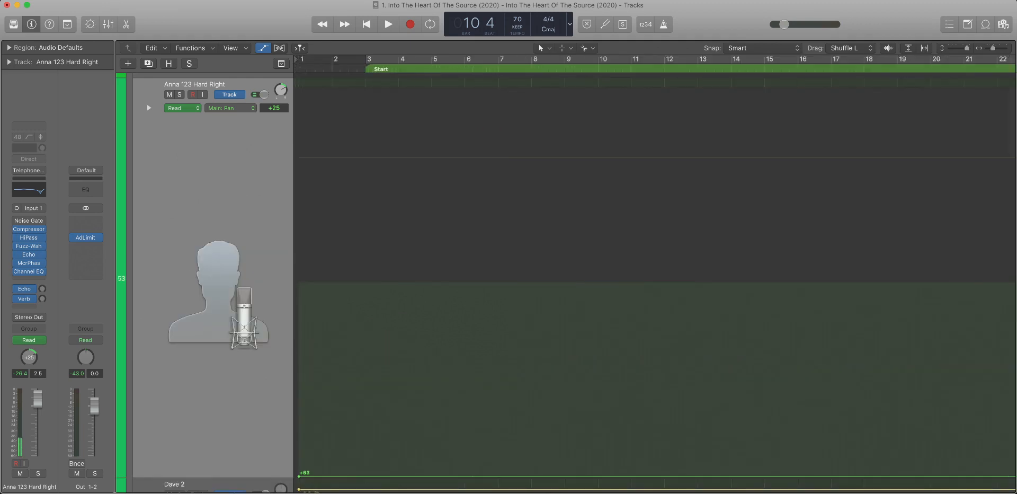
{"action": "left_click_drag", "start_coordinate": [560, 259], "coordinate": [472, 103]}
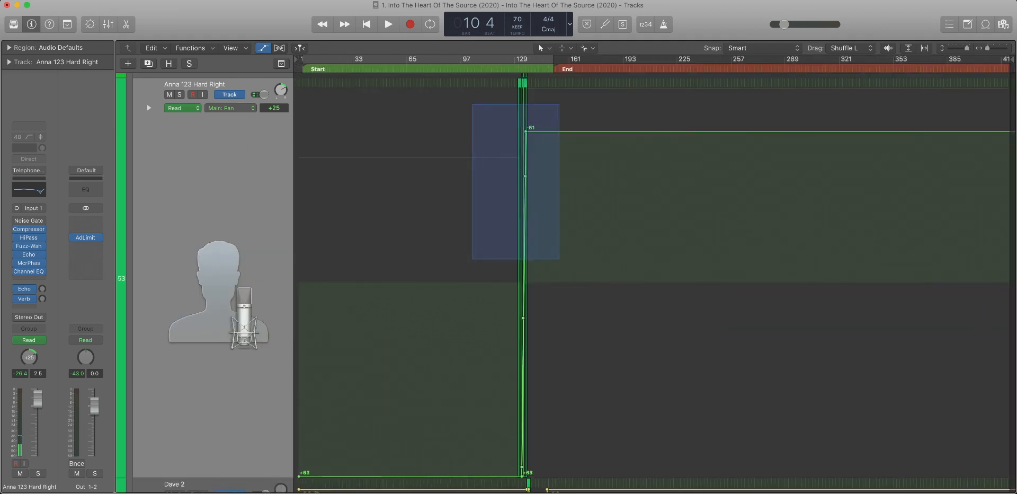
{"action": "scroll", "coordinate": [655, 281], "scroll_direction": "right", "scroll_amount": 2}
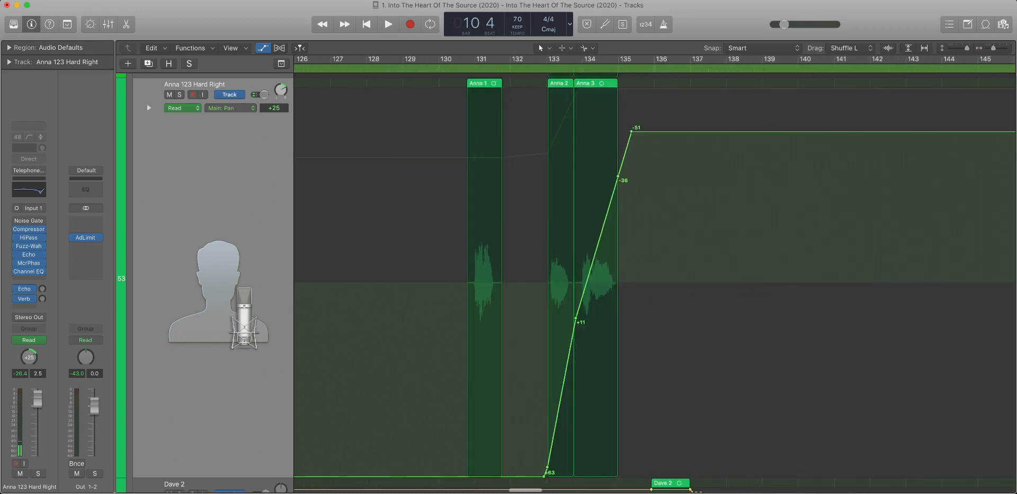
{"action": "left_click", "coordinate": [632, 132]}
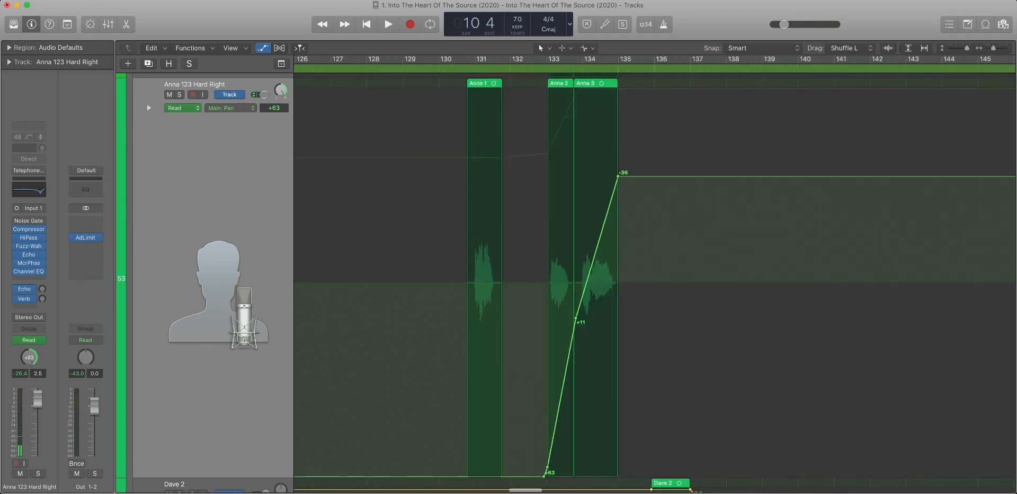
Examine the pan automation across vocal tracks 51 to 54 around bars 125 to 145.
{"action": "key", "text": "super+Up"}
{"action": "scroll", "coordinate": [655, 283], "scroll_direction": "down", "scroll_amount": 2}
{"action": "key", "text": "super+Up"}
{"action": "key", "text": "super+Up"}
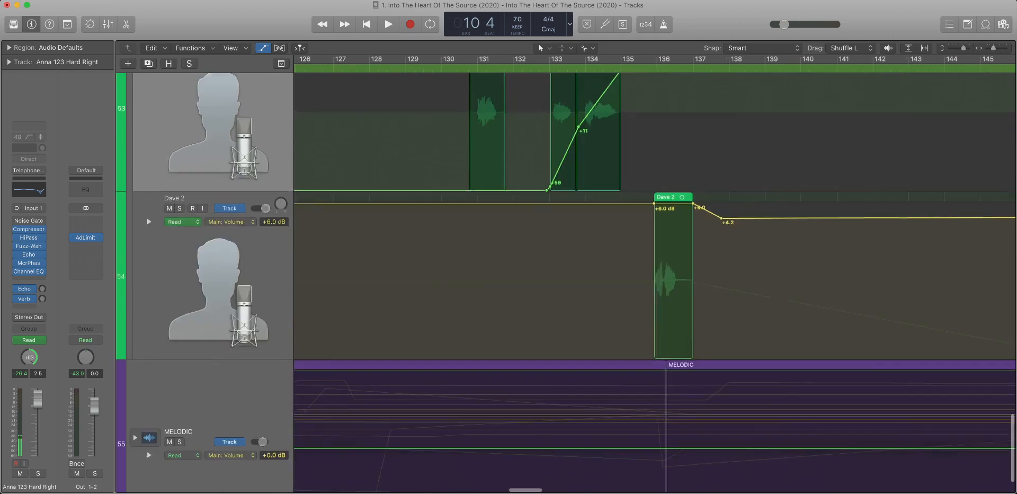
{"action": "scroll", "coordinate": [655, 283], "scroll_direction": "up", "scroll_amount": 5}
{"action": "key", "text": "super+Left"}
{"action": "key", "text": "super+Up"}
{"action": "key", "text": "super+Up"}
{"action": "scroll", "coordinate": [655, 283], "scroll_direction": "up", "scroll_amount": 3}
{"action": "scroll", "coordinate": [655, 283], "scroll_direction": "left", "scroll_amount": 2}
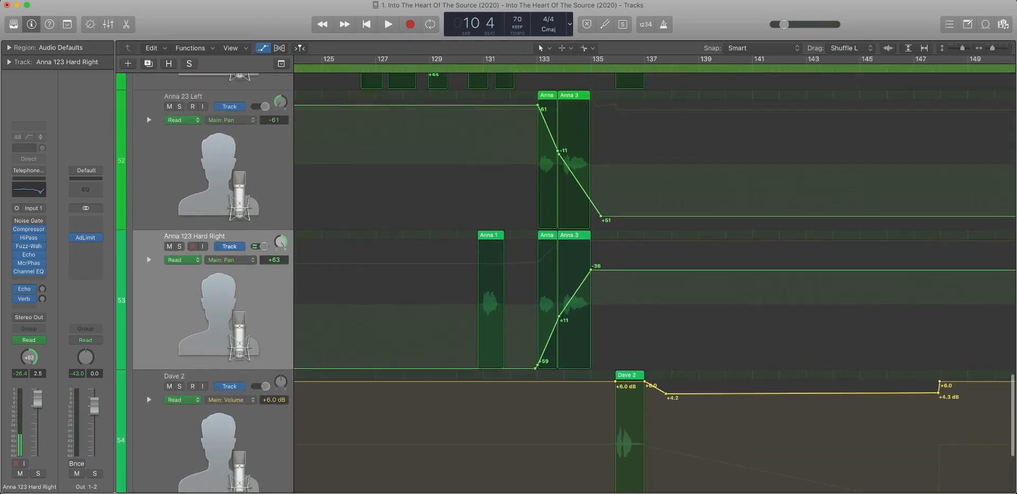
{"action": "scroll", "coordinate": [655, 283], "scroll_direction": "left", "scroll_amount": 6}
{"action": "key", "text": "super+Up"}
{"action": "key", "text": "super+Up"}
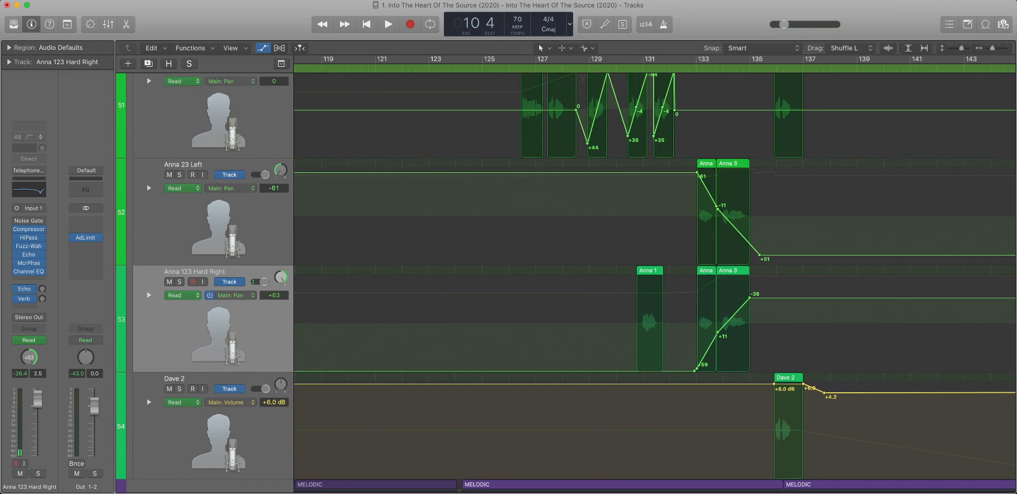
Return track 53's lane to Main: Volume and delete the volume points after the first region and at the project start.
{"action": "left_click", "coordinate": [231, 295]}
{"action": "scroll", "coordinate": [655, 283], "scroll_direction": "down", "scroll_amount": 2}
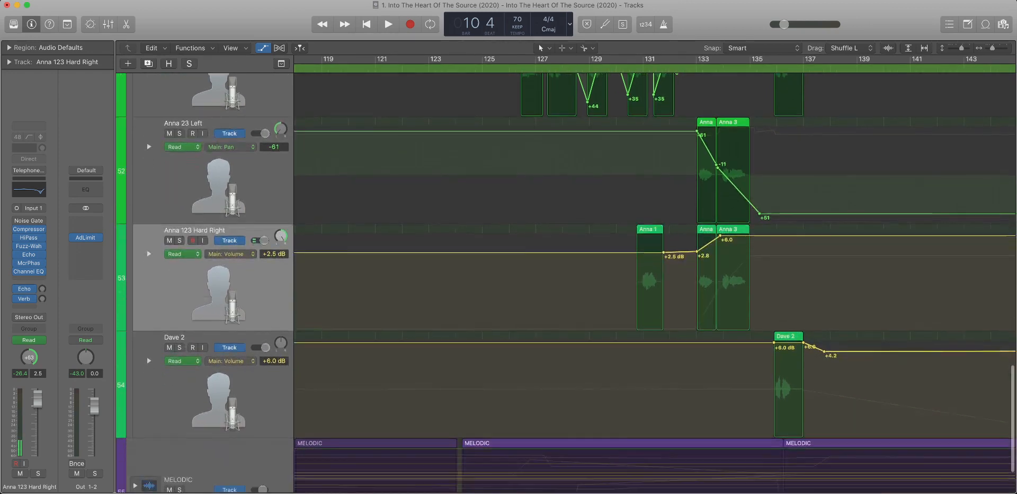
{"action": "key", "text": "super+Left"}
{"action": "key", "text": "super+Left"}
{"action": "left_click", "coordinate": [523, 253]}
{"action": "key", "text": "super+Left"}
{"action": "key", "text": "super+Left"}
{"action": "key", "text": "super+Left"}
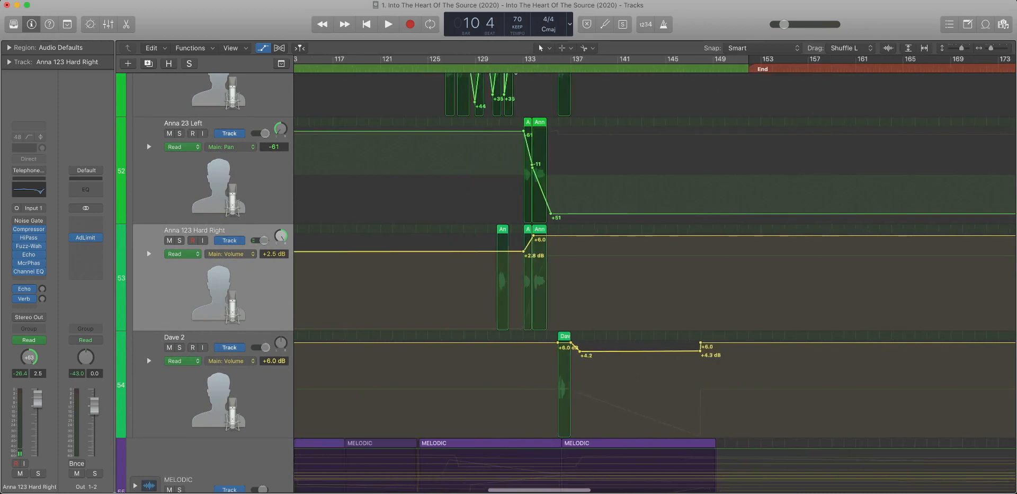
{"action": "scroll", "coordinate": [655, 283], "scroll_direction": "left", "scroll_amount": 10}
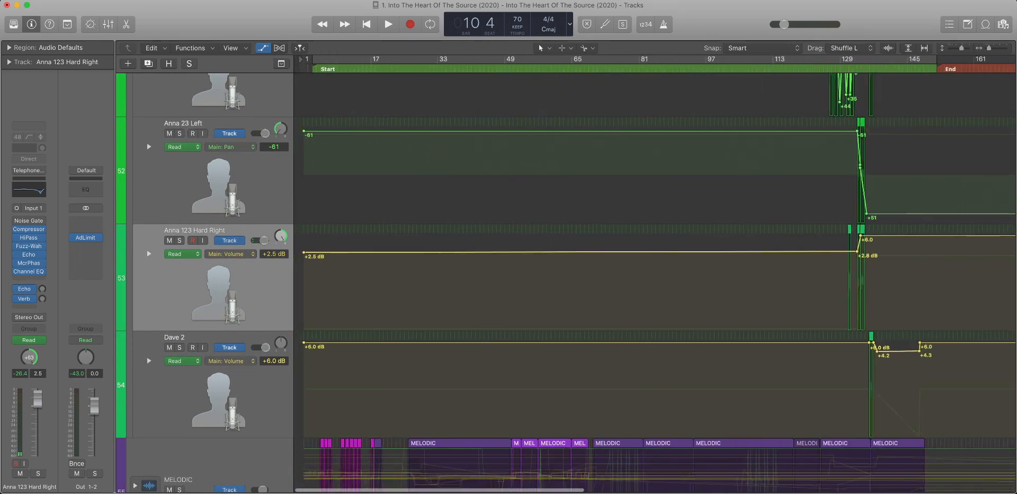
{"action": "left_click", "coordinate": [299, 252]}
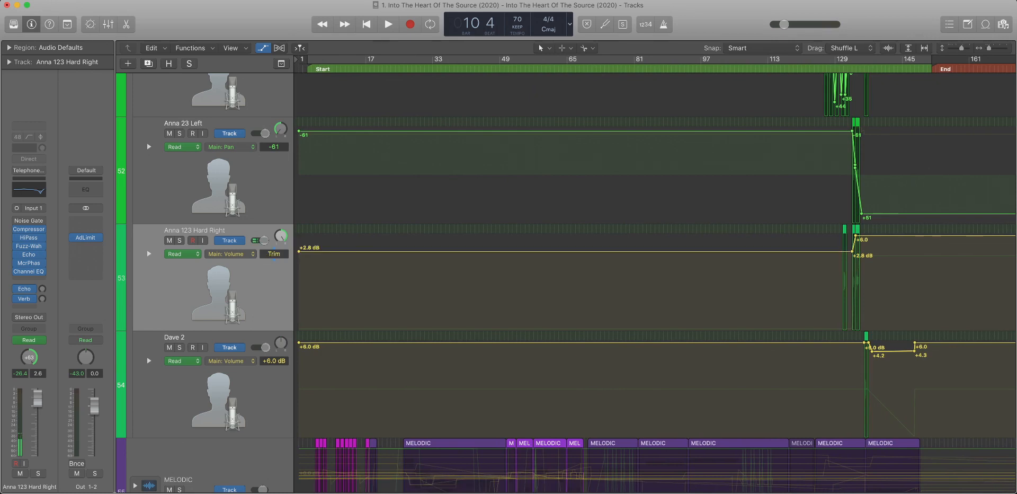
Display the Main: Pan automation on track 53 again over the whole song.
{"action": "left_click", "coordinate": [235, 254]}
{"action": "scroll", "coordinate": [655, 283], "scroll_direction": "right", "scroll_amount": 2}
{"action": "scroll", "coordinate": [655, 283], "scroll_direction": "left", "scroll_amount": 3}
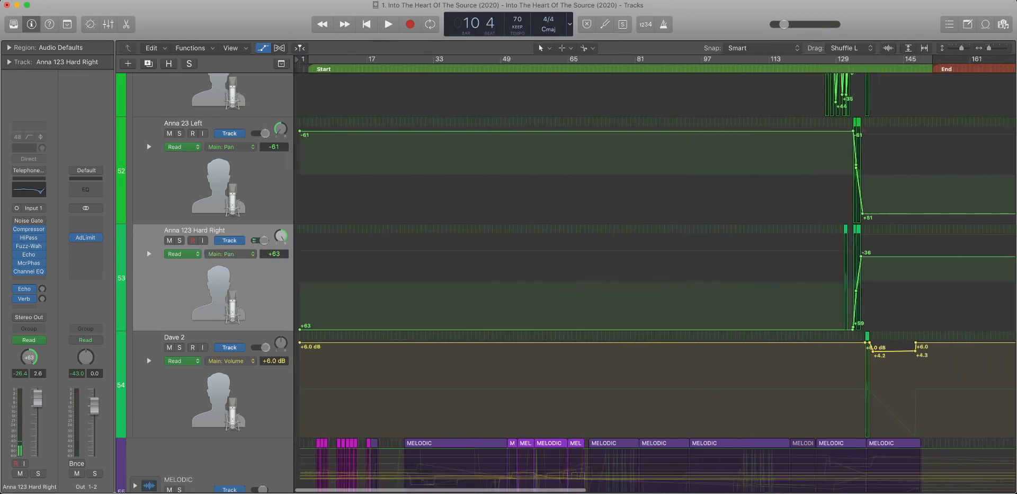
Select vocal track 54 and delete all of its volume automation points.
{"action": "scroll", "coordinate": [655, 283], "scroll_direction": "down", "scroll_amount": 3}
{"action": "left_click", "coordinate": [218, 318]}
{"action": "scroll", "coordinate": [655, 283], "scroll_direction": "right", "scroll_amount": 5}
{"action": "left_click_drag", "start_coordinate": [628, 265], "coordinate": [760, 300]}
{"action": "scroll", "coordinate": [760, 300], "scroll_direction": "up", "scroll_amount": 2}
{"action": "left_click_drag", "start_coordinate": [457, 239], "coordinate": [735, 238]}
{"action": "scroll", "coordinate": [655, 283], "scroll_direction": "left", "scroll_amount": 2}
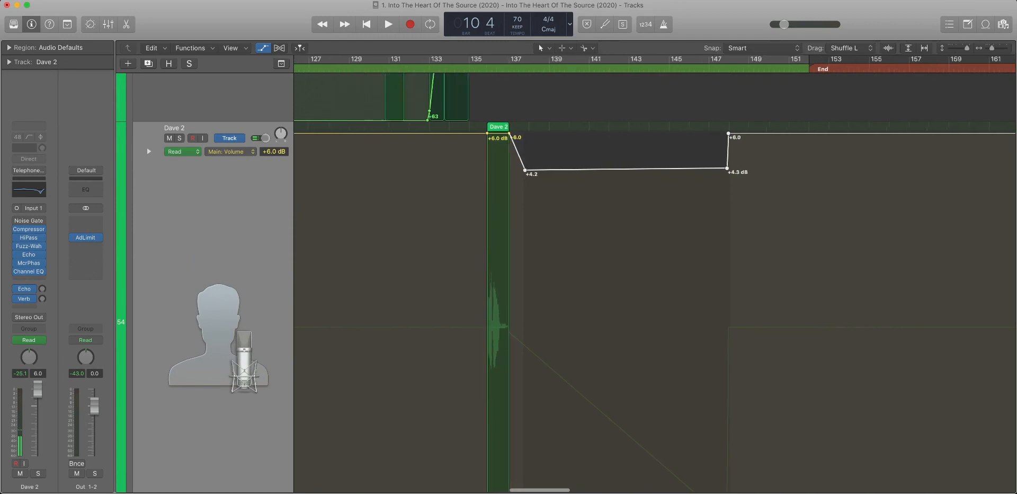
{"action": "scroll", "coordinate": [655, 283], "scroll_direction": "down", "scroll_amount": 8}
{"action": "left_click", "coordinate": [734, 239]}
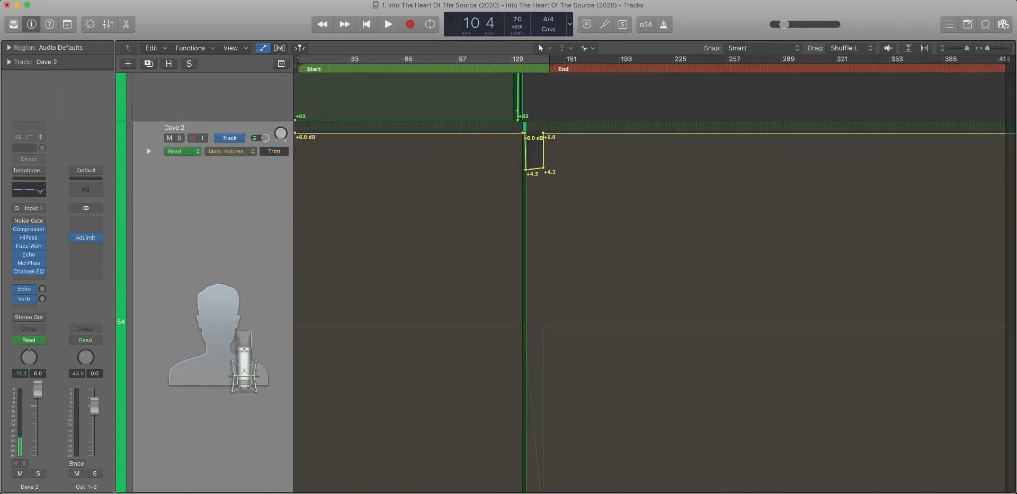
{"action": "key", "text": "Delete"}
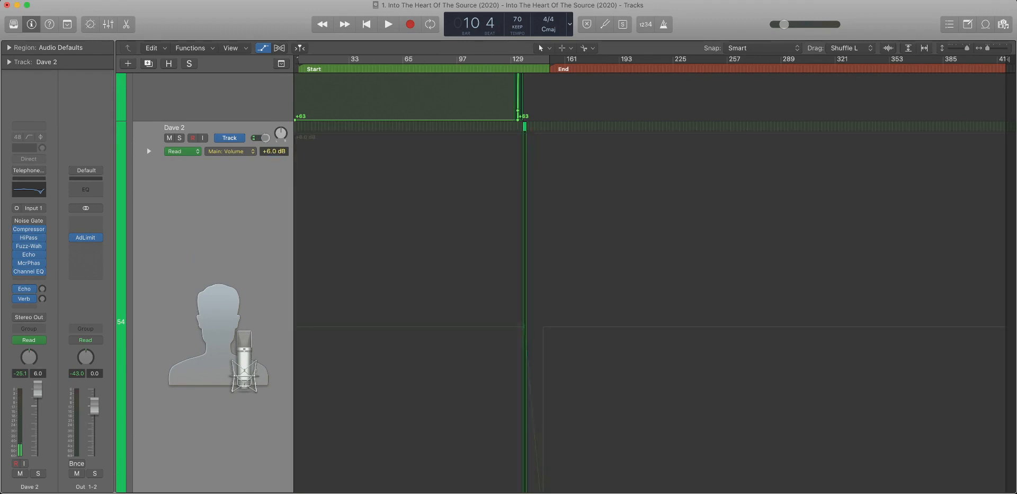
Switch the automation lane of track 54 to Main: Pan.
{"action": "scroll", "coordinate": [495, 229], "scroll_direction": "up", "scroll_amount": 6}
{"action": "scroll", "coordinate": [495, 228], "scroll_direction": "left", "scroll_amount": 4}
{"action": "scroll", "coordinate": [495, 229], "scroll_direction": "down", "scroll_amount": 6}
{"action": "left_click_drag", "start_coordinate": [494, 228], "coordinate": [633, 301]}
{"action": "scroll", "coordinate": [633, 300], "scroll_direction": "down", "scroll_amount": 4}
{"action": "scroll", "coordinate": [634, 300], "scroll_direction": "left", "scroll_amount": 10}
{"action": "scroll", "coordinate": [634, 301], "scroll_direction": "left", "scroll_amount": 1}
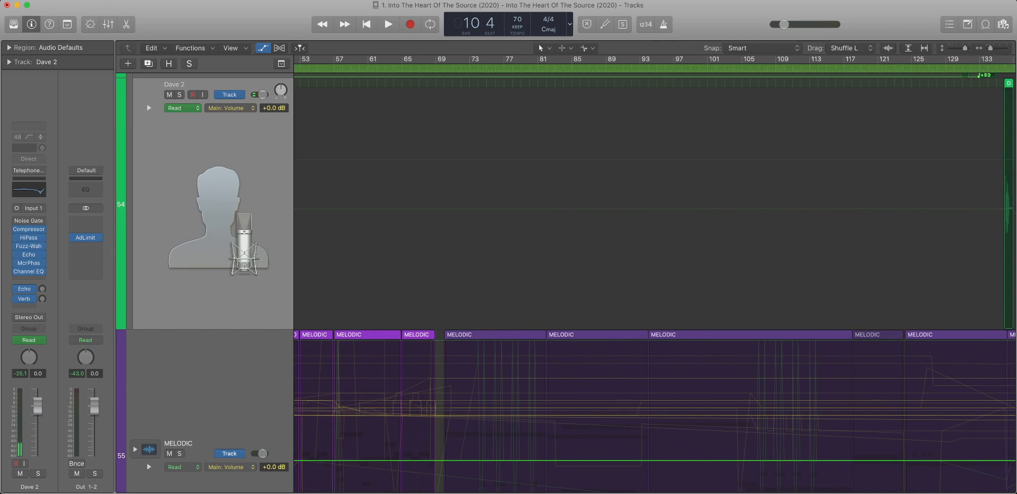
{"action": "left_click", "coordinate": [634, 209]}
{"action": "scroll", "coordinate": [634, 209], "scroll_direction": "down", "scroll_amount": 5}
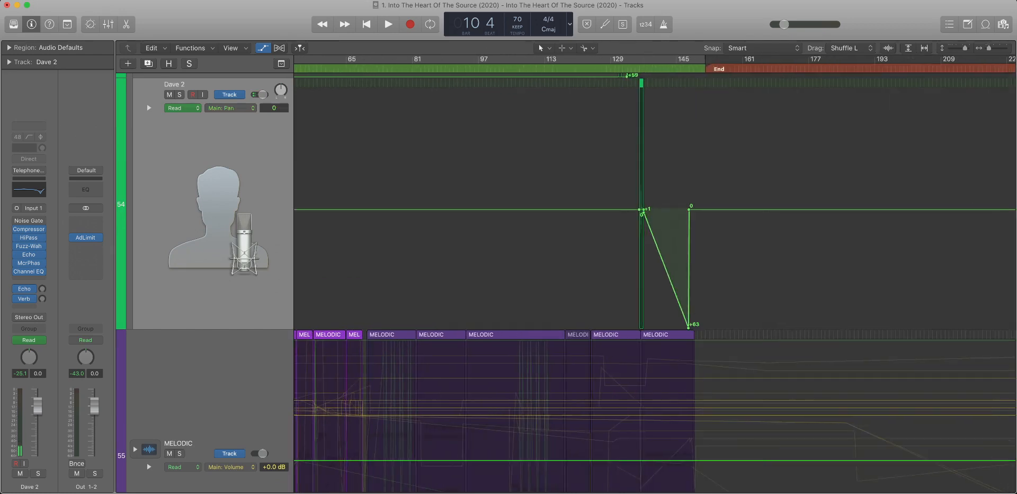
Delete all pan automation points on track 54.
{"action": "scroll", "coordinate": [634, 209], "scroll_direction": "up", "scroll_amount": 1}
{"action": "left_click_drag", "start_coordinate": [634, 241], "coordinate": [693, 188]}
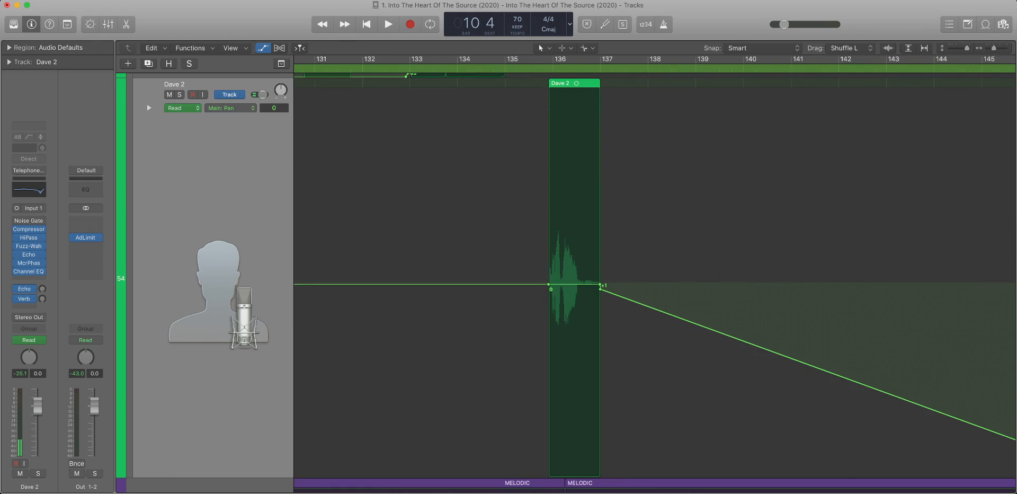
{"action": "left_click", "coordinate": [693, 188], "text": "ctrl+alt"}
{"action": "scroll", "coordinate": [693, 187], "scroll_direction": "left", "scroll_amount": 5}
{"action": "left_click", "coordinate": [274, 108]}
{"action": "key", "text": "Delete"}
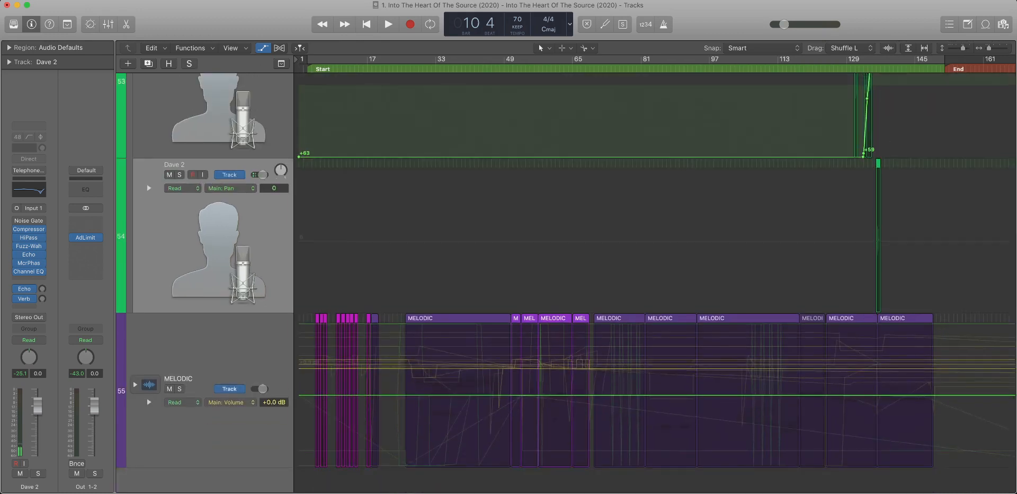
Collapse the VOICES track stack.
{"action": "scroll", "coordinate": [636, 265], "scroll_direction": "up", "scroll_amount": 8}
{"action": "scroll", "coordinate": [636, 265], "scroll_direction": "up", "scroll_amount": 20}
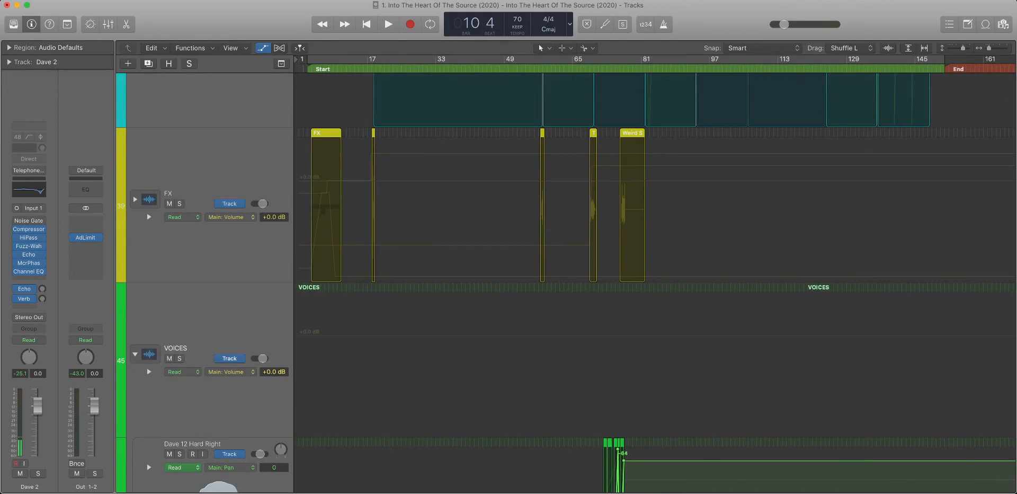
{"action": "left_click", "coordinate": [135, 354]}
{"action": "scroll", "coordinate": [135, 354], "scroll_direction": "down", "scroll_amount": 4}
{"action": "scroll", "coordinate": [655, 282], "scroll_direction": "down", "scroll_amount": 3}
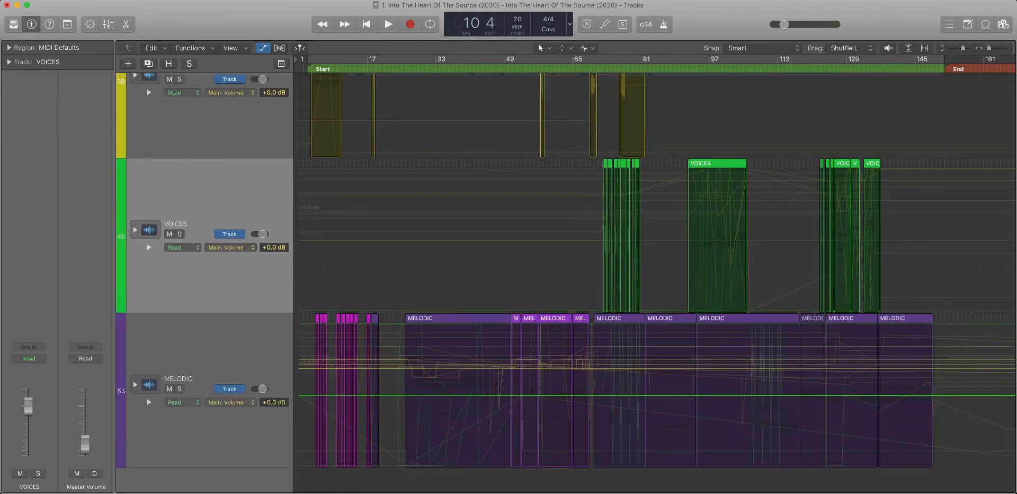
Expand the MELODIC track stack to show its violin tracks and their automation across the whole song.
{"action": "left_click", "coordinate": [135, 385]}
{"action": "scroll", "coordinate": [135, 385], "scroll_direction": "down", "scroll_amount": 15}
{"action": "scroll", "coordinate": [655, 282], "scroll_direction": "up", "scroll_amount": 6}
{"action": "scroll", "coordinate": [655, 282], "scroll_direction": "right", "scroll_amount": 8}
{"action": "key", "text": "super+Left"}
{"action": "key", "text": "super+Left"}
{"action": "scroll", "coordinate": [655, 281], "scroll_direction": "up", "scroll_amount": 6}
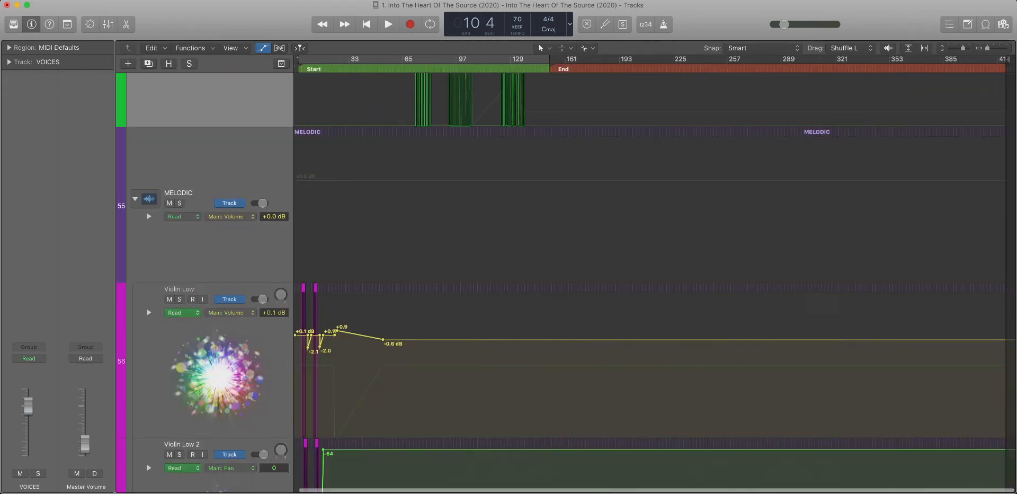
Delete the later volume automation points on Violin Low, keeping only those up to its second region.
{"action": "key", "text": "super+Right"}
{"action": "key", "text": "super+Right"}
{"action": "key", "text": "super+Right"}
{"action": "key", "text": "super+Right"}
{"action": "key", "text": "super+Right"}
{"action": "key", "text": "super+Right"}
{"action": "left_click_drag", "start_coordinate": [764, 371], "coordinate": [332, 371]}
{"action": "key", "text": "Delete"}
{"action": "scroll", "coordinate": [332, 371], "scroll_direction": "left", "scroll_amount": 3}
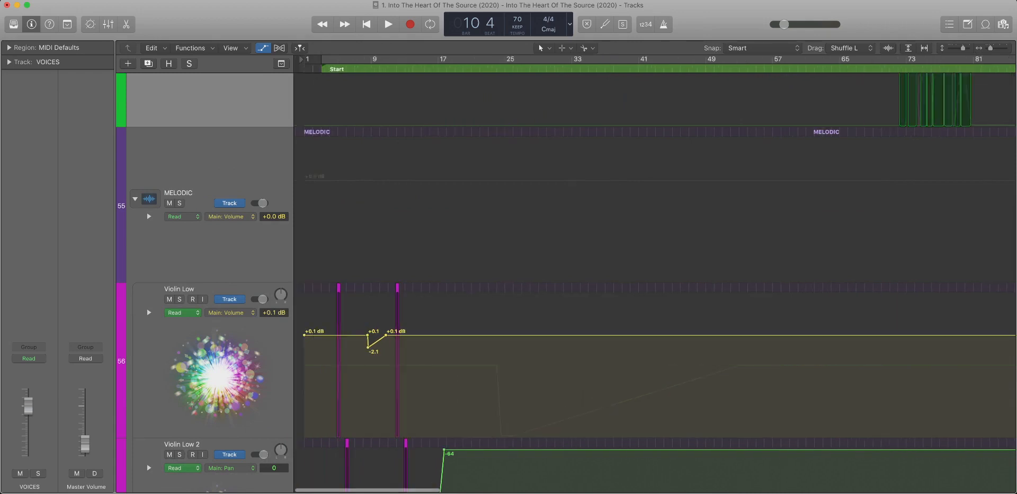
Delete the remaining volume automation points on Violin Low and reset its volume to 0.0 dB.
{"action": "scroll", "coordinate": [392, 371], "scroll_direction": "up", "scroll_amount": 3}
{"action": "scroll", "coordinate": [392, 371], "scroll_direction": "left", "scroll_amount": 2}
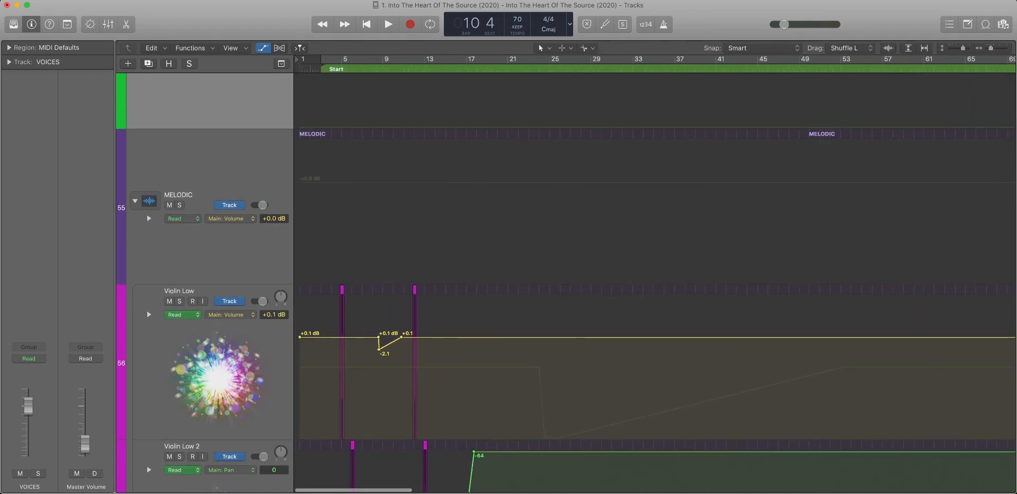
{"action": "left_click", "coordinate": [274, 314]}
{"action": "key", "text": "Delete"}
{"action": "left_click", "coordinate": [262, 301], "text": "alt"}
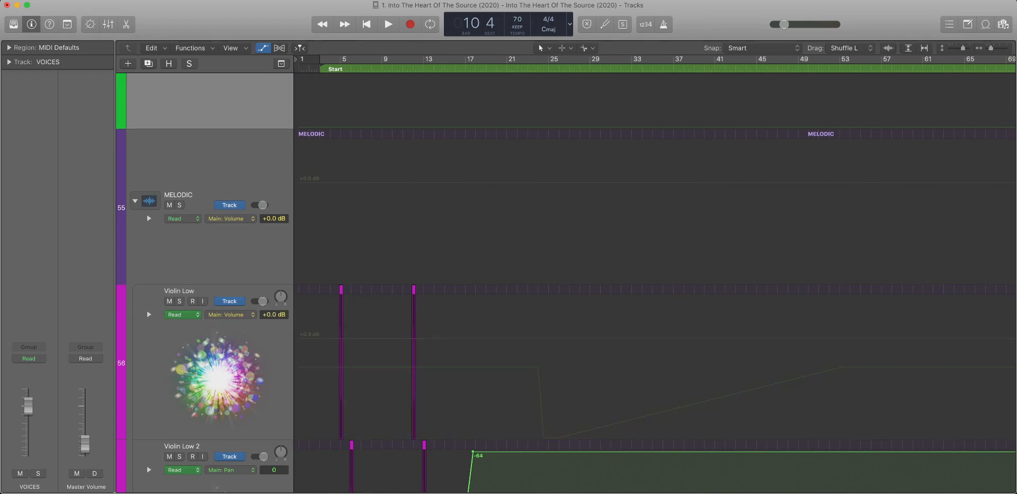
Switch Violin Low's automation lane to Main: Pan and delete the pan points following the initial one.
{"action": "left_click", "coordinate": [231, 315]}
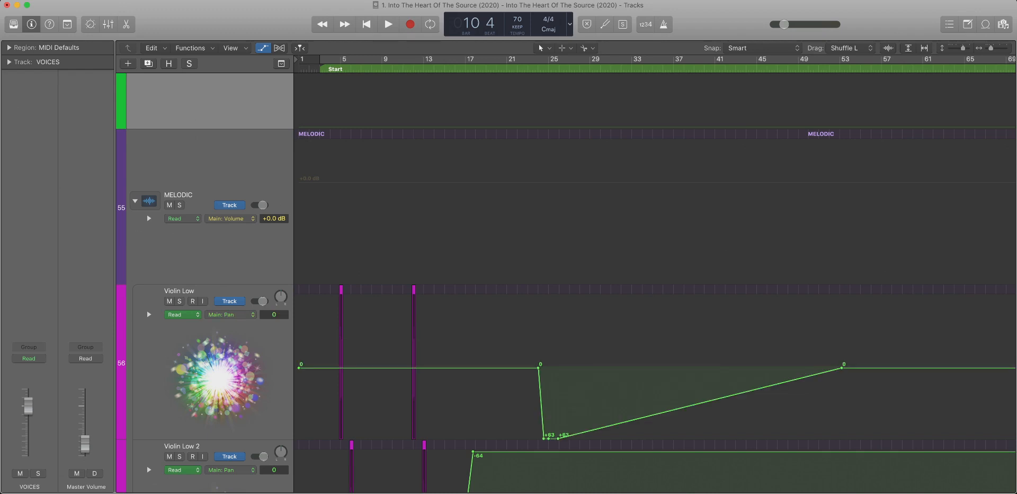
{"action": "key", "text": "super+Left"}
{"action": "key", "text": "super+Left"}
{"action": "key", "text": "super+Left"}
{"action": "key", "text": "super+Left"}
{"action": "key", "text": "super+Left"}
{"action": "key", "text": "super+Right"}
{"action": "key", "text": "super+Right"}
{"action": "key", "text": "super+Right"}
{"action": "key", "text": "super+Right"}
{"action": "left_click", "coordinate": [274, 315]}
{"action": "key", "text": "Delete"}
{"action": "scroll", "coordinate": [451, 344], "scroll_direction": "left", "scroll_amount": 5}
Delete the remaining pan automation point at the start of Violin Low.
{"action": "left_click", "coordinate": [274, 314]}
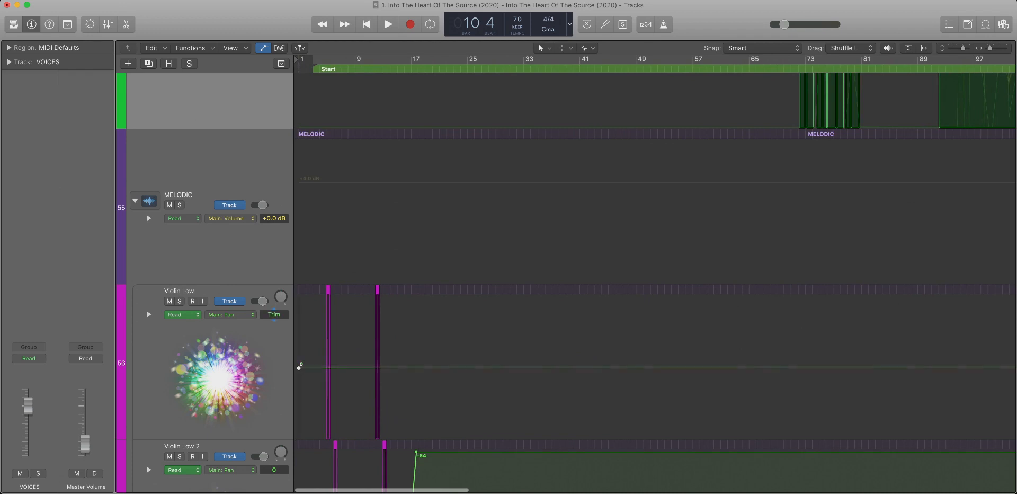
{"action": "key", "text": "super+Left"}
{"action": "key", "text": "super+Left"}
{"action": "key", "text": "Delete"}
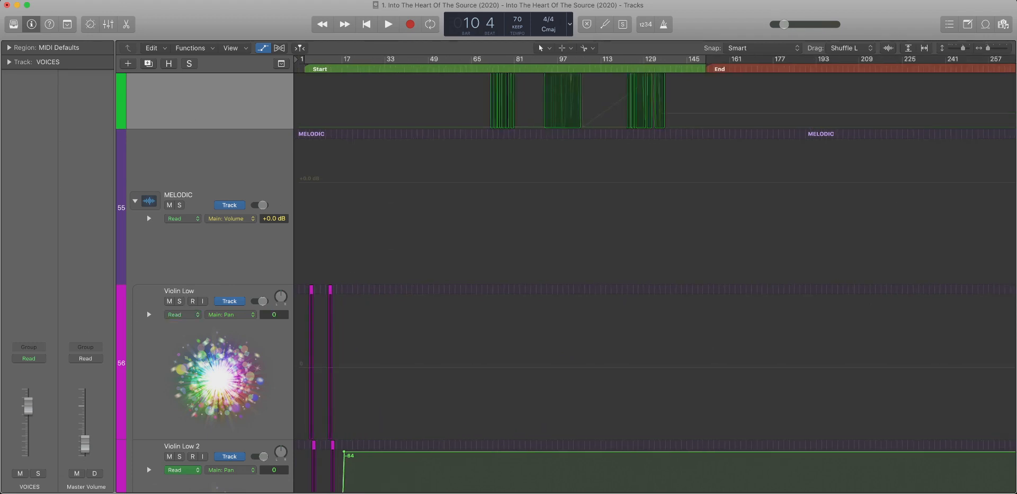
Select the Violin Low 2 track and delete all of its pan automation points.
{"action": "scroll", "coordinate": [228, 265], "scroll_direction": "down", "scroll_amount": 6}
{"action": "left_click", "coordinate": [228, 272]}
{"action": "left_click", "coordinate": [274, 257]}
{"action": "key", "text": "Delete"}
{"action": "key", "text": "super+Left"}
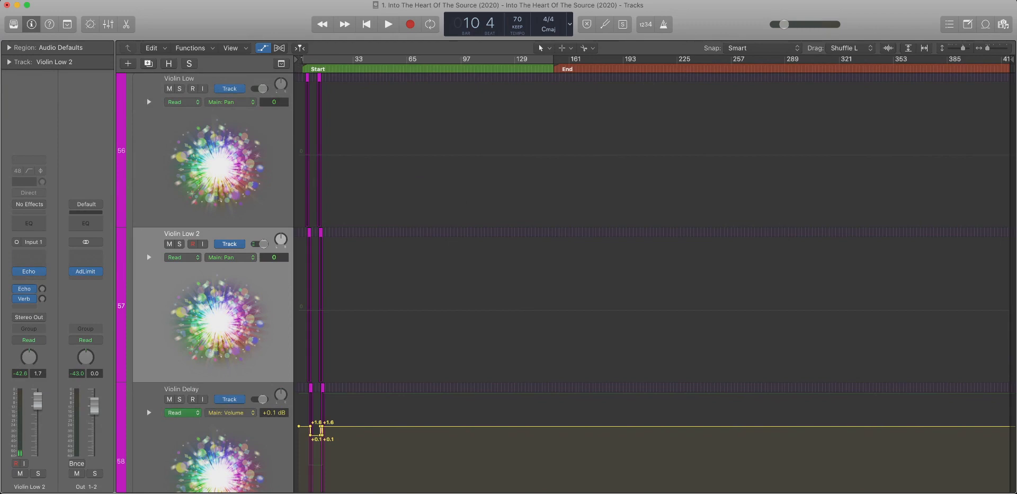
Select the Violin Delay track, delete all its volume automation points and reset its volume to 0.0 dB.
{"action": "scroll", "coordinate": [231, 343], "scroll_direction": "down", "scroll_amount": 8}
{"action": "left_click", "coordinate": [236, 207]}
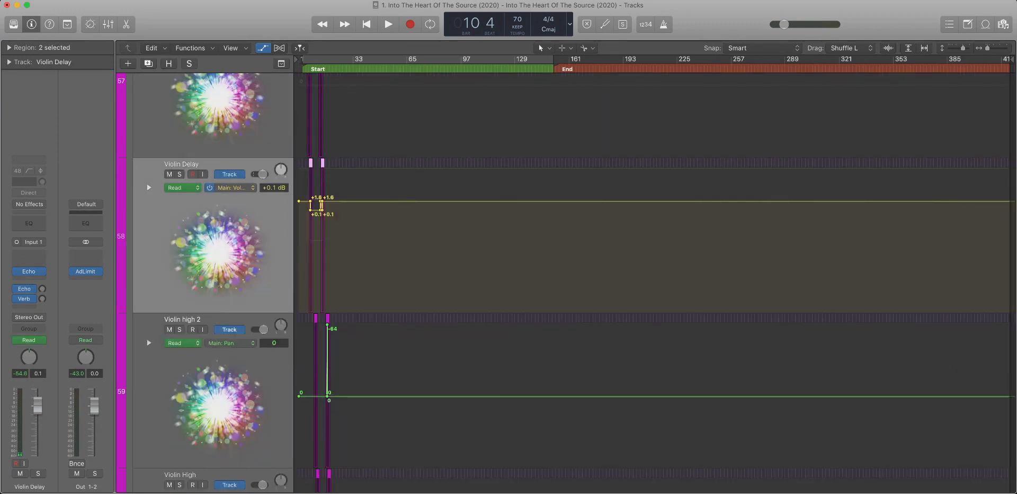
{"action": "key", "text": "super+Right"}
{"action": "key", "text": "super+Right"}
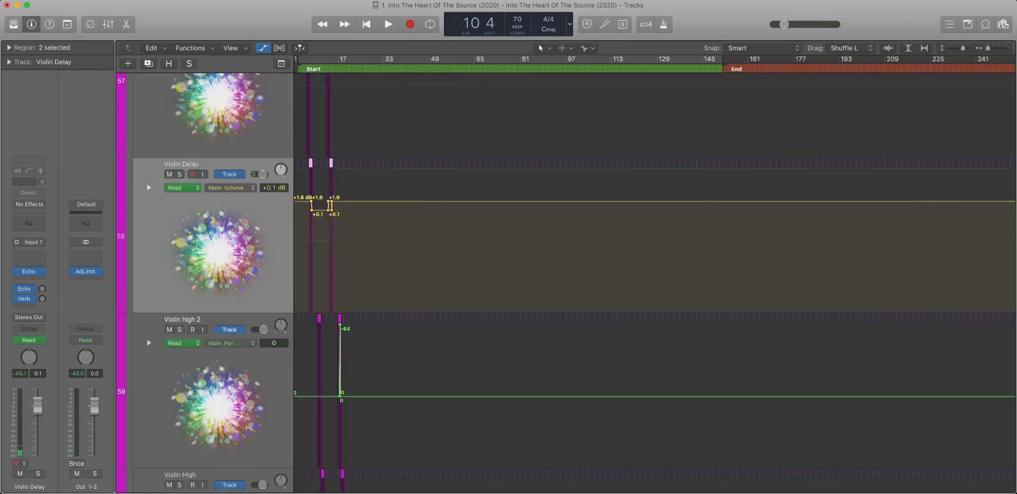
{"action": "key", "text": "super+Right"}
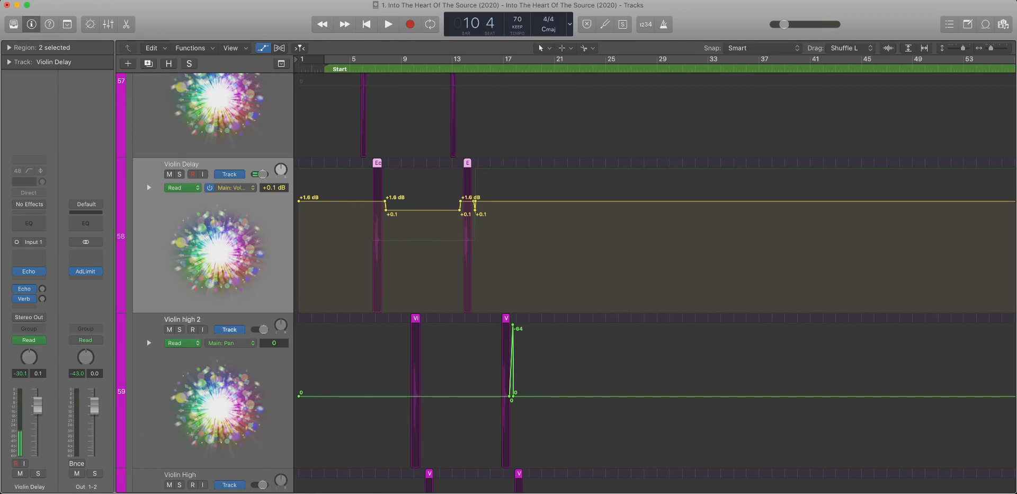
{"action": "left_click", "coordinate": [274, 188]}
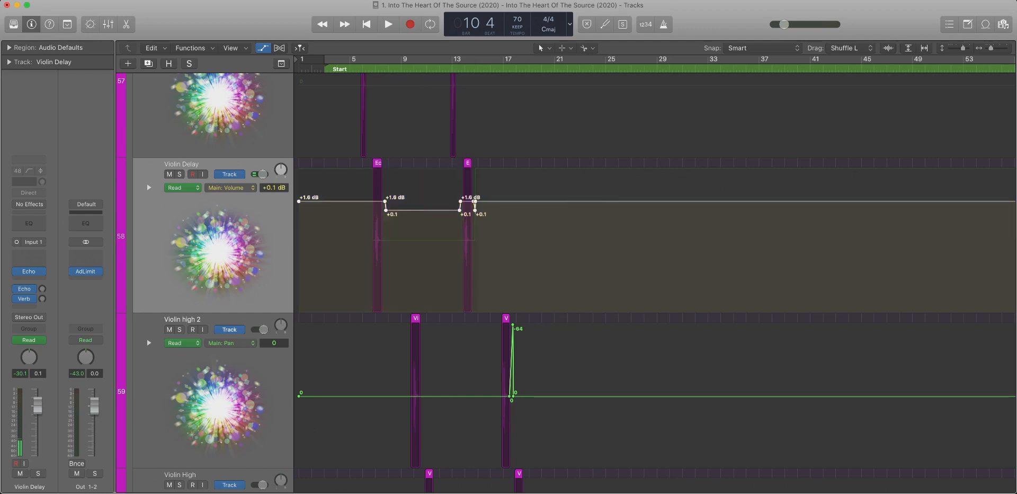
{"action": "key", "text": "Delete"}
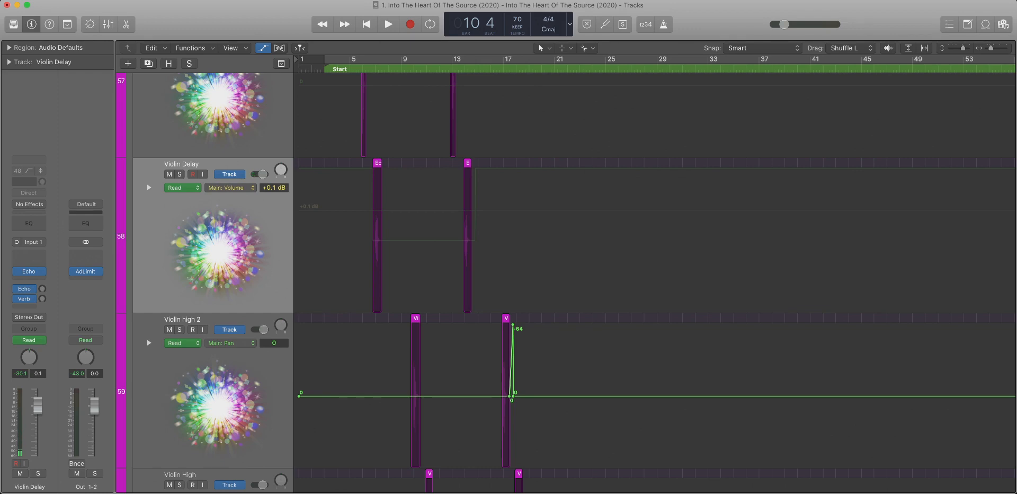
{"action": "left_click", "coordinate": [263, 174], "text": "alt"}
Switch Violin Delay's automation lane to Main: Pan and delete all of its pan points.
{"action": "left_click", "coordinate": [230, 187]}
{"action": "scroll", "coordinate": [426, 238], "scroll_direction": "up", "scroll_amount": 5}
{"action": "scroll", "coordinate": [426, 239], "scroll_direction": "down", "scroll_amount": 2}
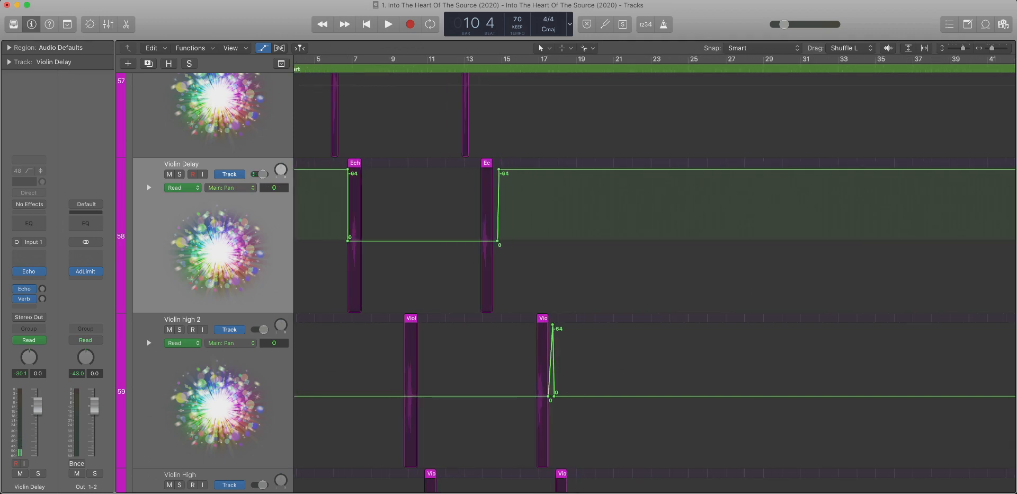
{"action": "scroll", "coordinate": [426, 238], "scroll_direction": "down", "scroll_amount": 6}
{"action": "scroll", "coordinate": [426, 239], "scroll_direction": "up", "scroll_amount": 6}
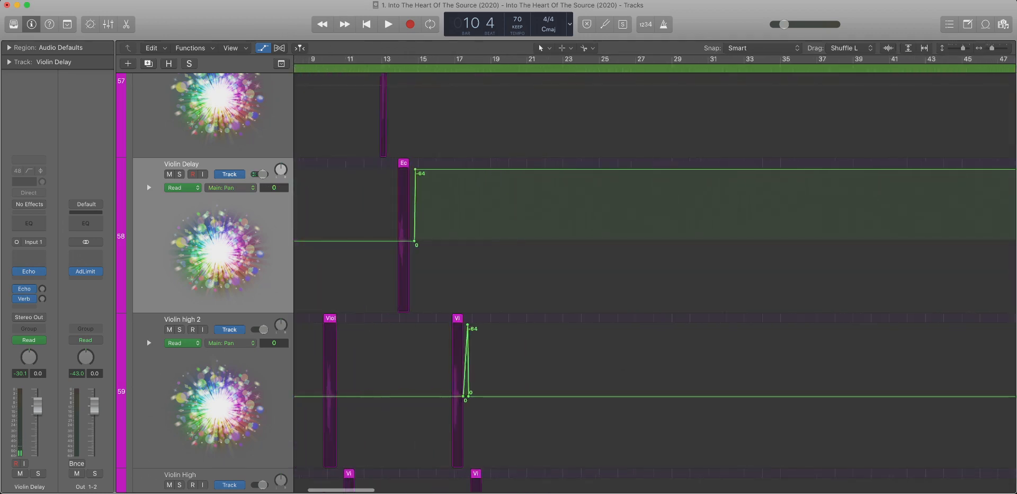
{"action": "scroll", "coordinate": [426, 239], "scroll_direction": "left", "scroll_amount": 5}
{"action": "left_click", "coordinate": [274, 187]}
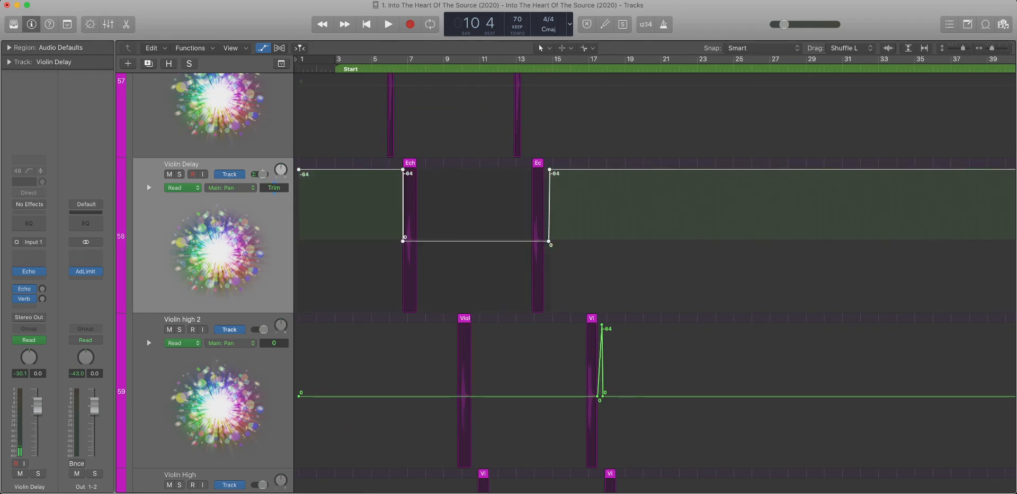
{"action": "key", "text": "Delete"}
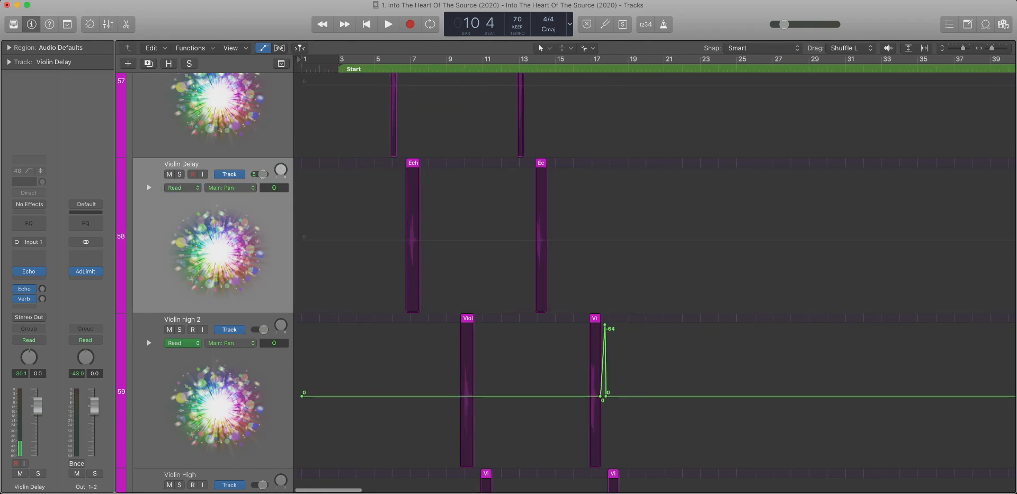
Select the Violin high 2 track and delete all of its pan automation points.
{"action": "scroll", "coordinate": [426, 239], "scroll_direction": "down", "scroll_amount": 1}
{"action": "scroll", "coordinate": [427, 239], "scroll_direction": "up", "scroll_amount": 3}
{"action": "scroll", "coordinate": [426, 239], "scroll_direction": "down", "scroll_amount": 2}
{"action": "scroll", "coordinate": [426, 239], "scroll_direction": "down", "scroll_amount": 1}
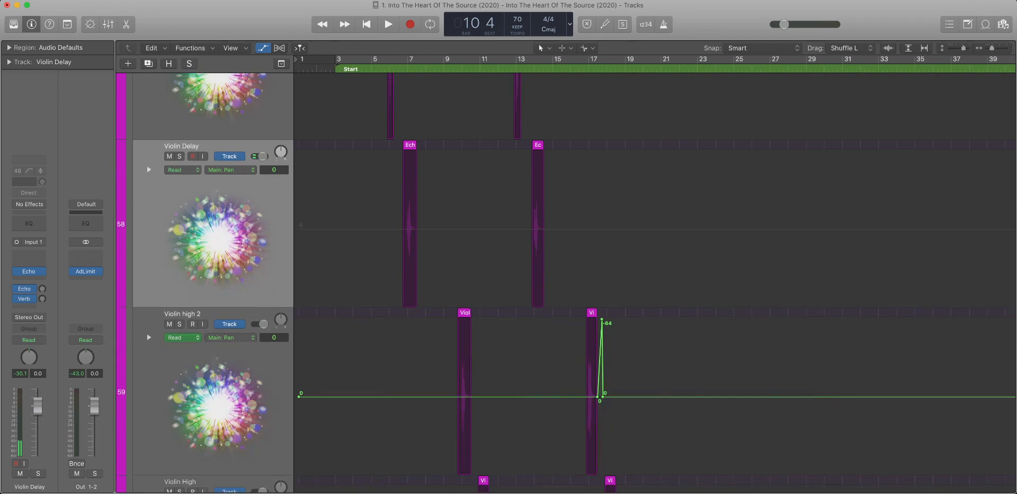
{"action": "left_click", "coordinate": [217, 371]}
{"action": "scroll", "coordinate": [218, 371], "scroll_direction": "down", "scroll_amount": 4}
{"action": "left_click", "coordinate": [272, 243]}
{"action": "key", "text": "Delete"}
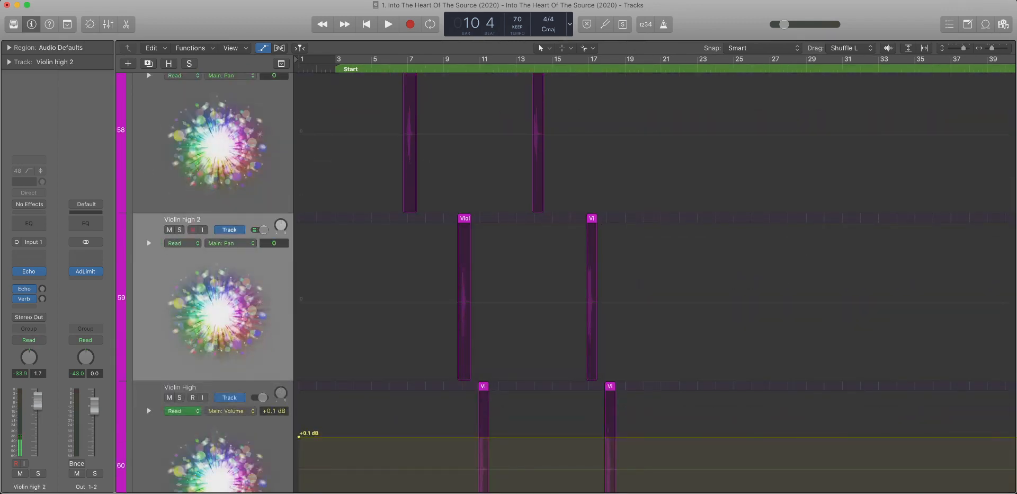
Select the Violin High track, delete its volume automation and reset its volume to 0.0 dB.
{"action": "scroll", "coordinate": [217, 318], "scroll_direction": "down", "scroll_amount": 5}
{"action": "left_click", "coordinate": [217, 318]}
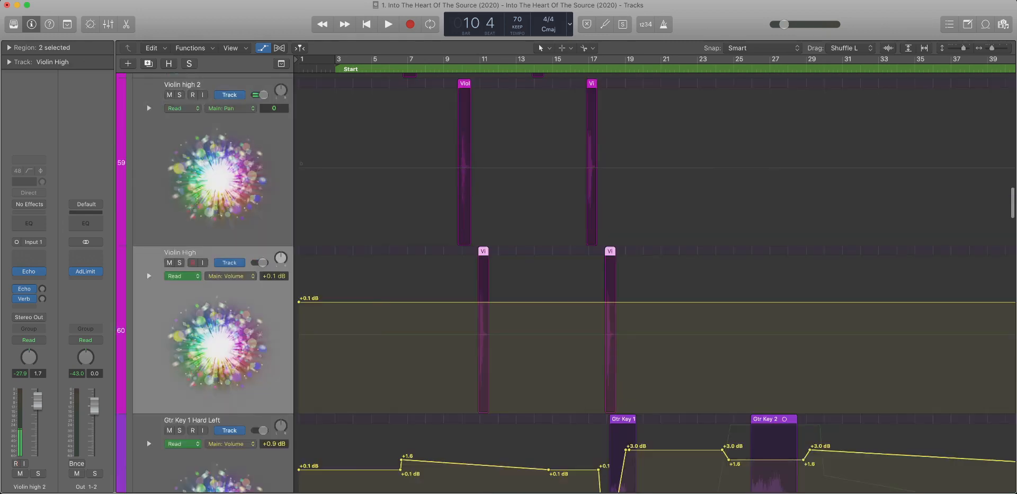
{"action": "scroll", "coordinate": [218, 318], "scroll_direction": "down", "scroll_amount": 4}
{"action": "scroll", "coordinate": [655, 281], "scroll_direction": "down", "scroll_amount": 5}
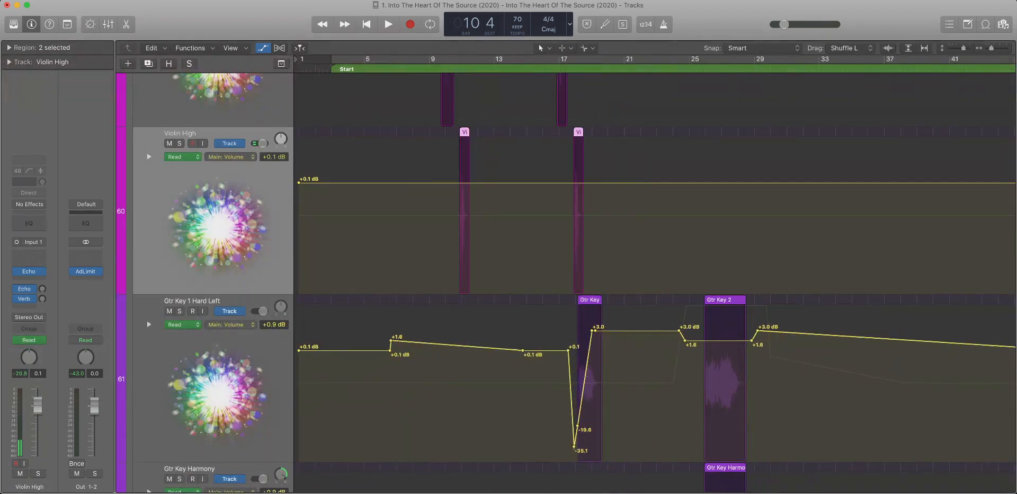
{"action": "key", "text": "Delete"}
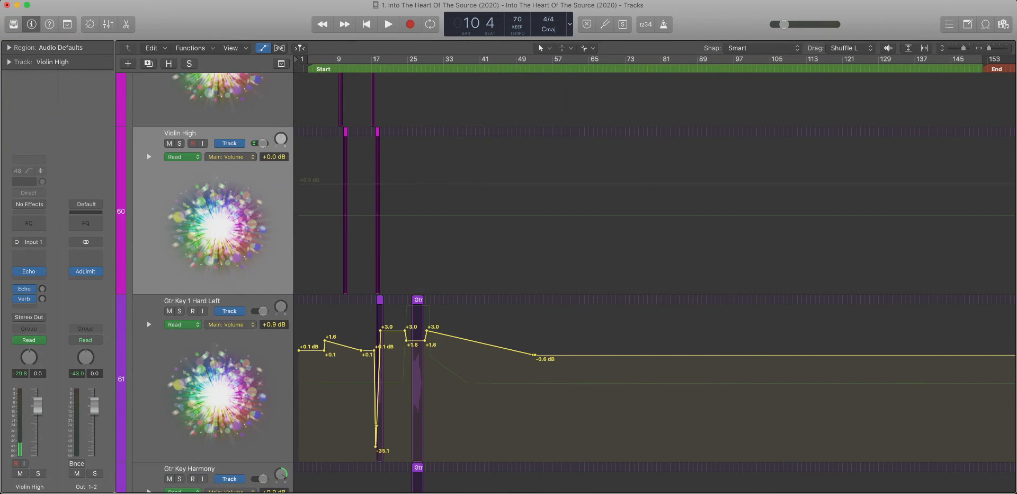
Switch Violin High's automation lane to Main: Pan and delete its pan automation.
{"action": "left_click", "coordinate": [231, 156]}
{"action": "scroll", "coordinate": [655, 281], "scroll_direction": "up", "scroll_amount": 1}
{"action": "scroll", "coordinate": [655, 281], "scroll_direction": "down", "scroll_amount": 5}
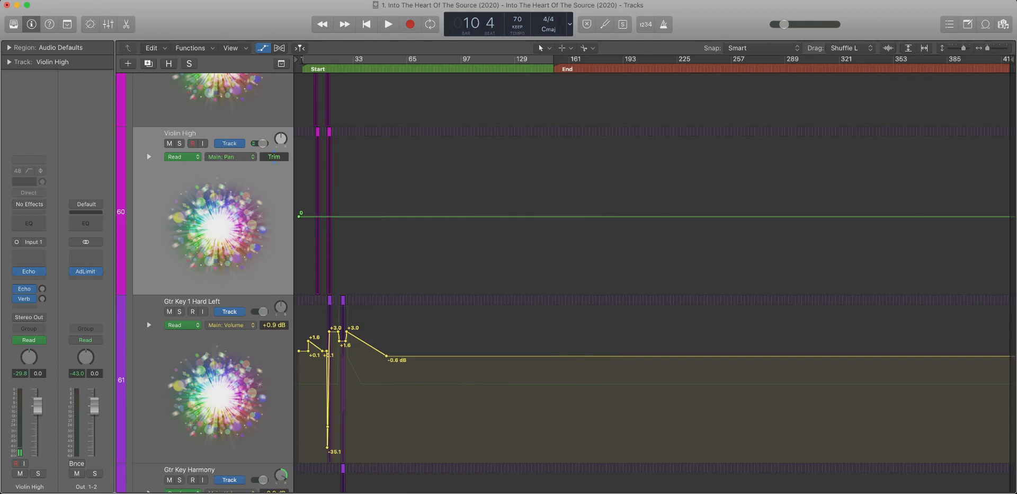
{"action": "key", "text": "Delete"}
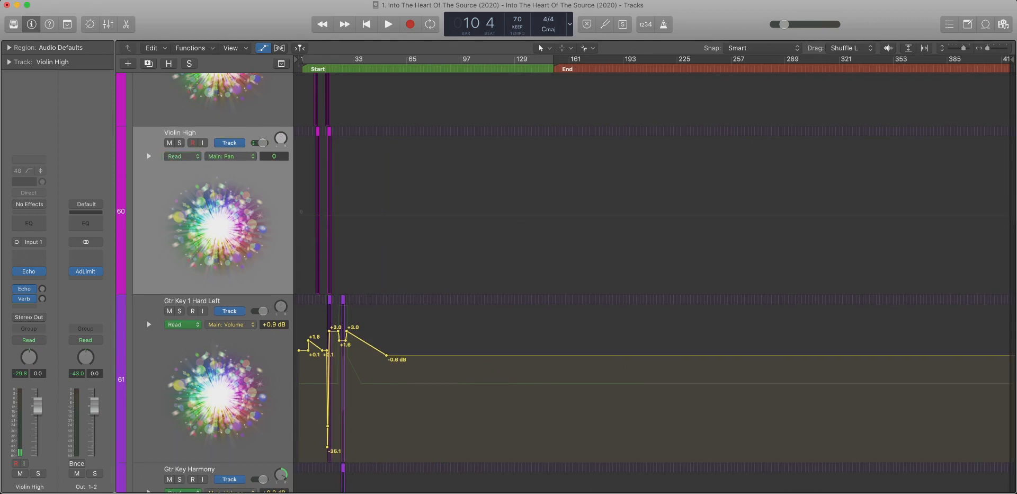
On Gtr Key 1 Hard Left, delete the volume automation points from the song start up to just before the first region.
{"action": "scroll", "coordinate": [655, 281], "scroll_direction": "down", "scroll_amount": 8}
{"action": "left_click", "coordinate": [239, 94]}
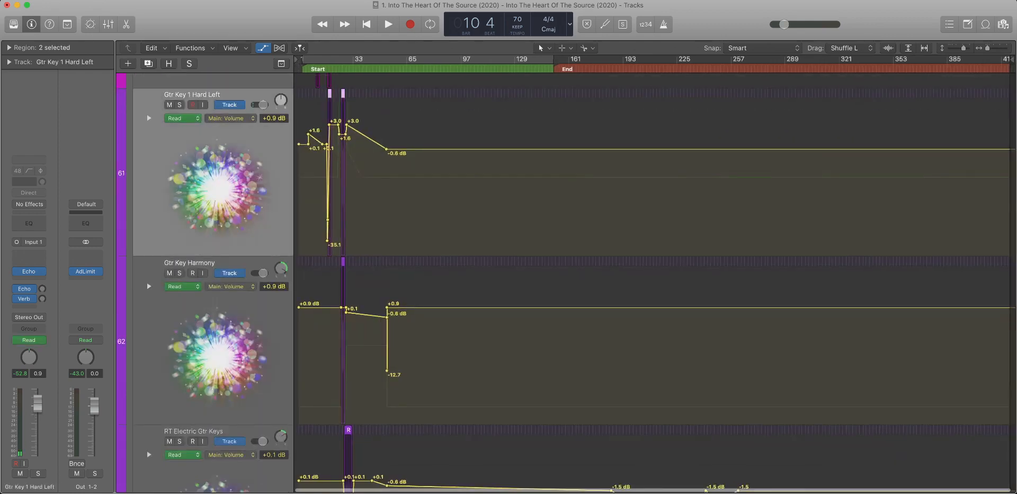
{"action": "scroll", "coordinate": [330, 174], "scroll_direction": "up", "scroll_amount": 5}
{"action": "scroll", "coordinate": [330, 175], "scroll_direction": "up", "scroll_amount": 5}
{"action": "scroll", "coordinate": [330, 175], "scroll_direction": "left", "scroll_amount": 8}
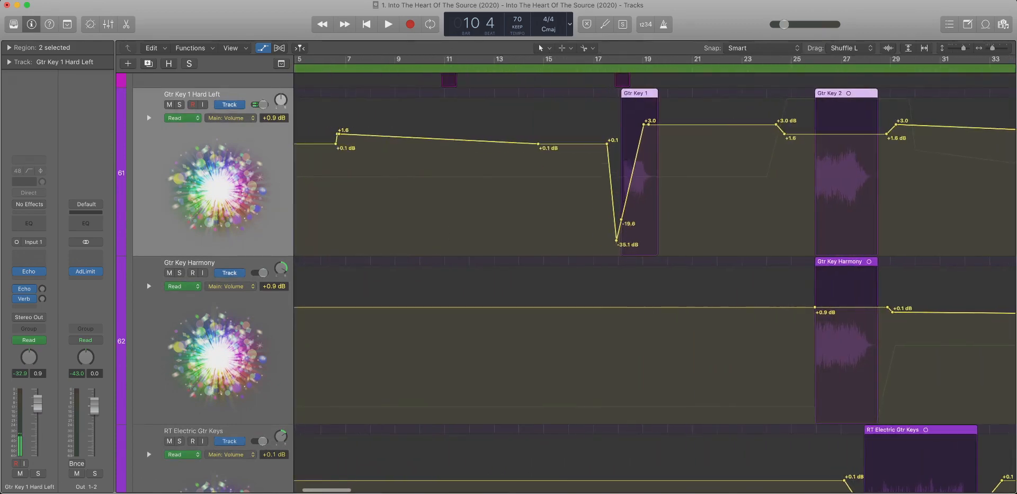
{"action": "scroll", "coordinate": [329, 175], "scroll_direction": "down", "scroll_amount": 3}
{"action": "scroll", "coordinate": [329, 175], "scroll_direction": "down", "scroll_amount": 2}
{"action": "left_click_drag", "start_coordinate": [511, 175], "coordinate": [295, 175]}
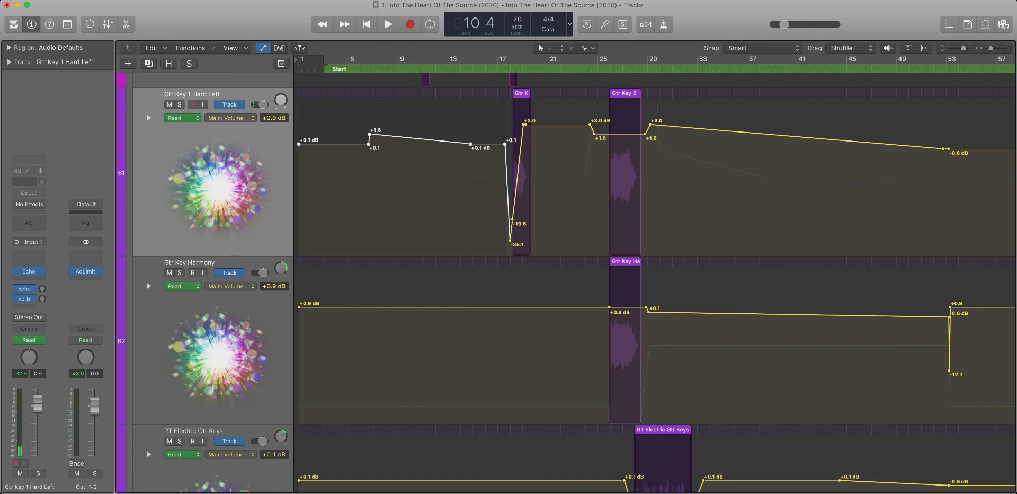
{"action": "key", "text": "Delete"}
Delete the volume automation points after the Gtr Key 2 region on Gtr Key 1 Hard Left.
{"action": "scroll", "coordinate": [655, 274], "scroll_direction": "right", "scroll_amount": 6}
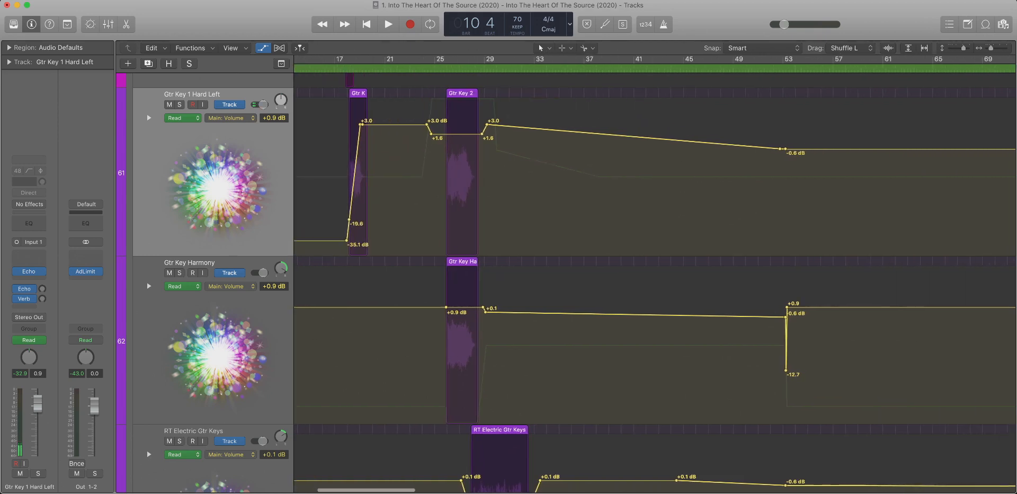
{"action": "left_click_drag", "start_coordinate": [472, 175], "coordinate": [795, 175]}
{"action": "key", "text": "Delete"}
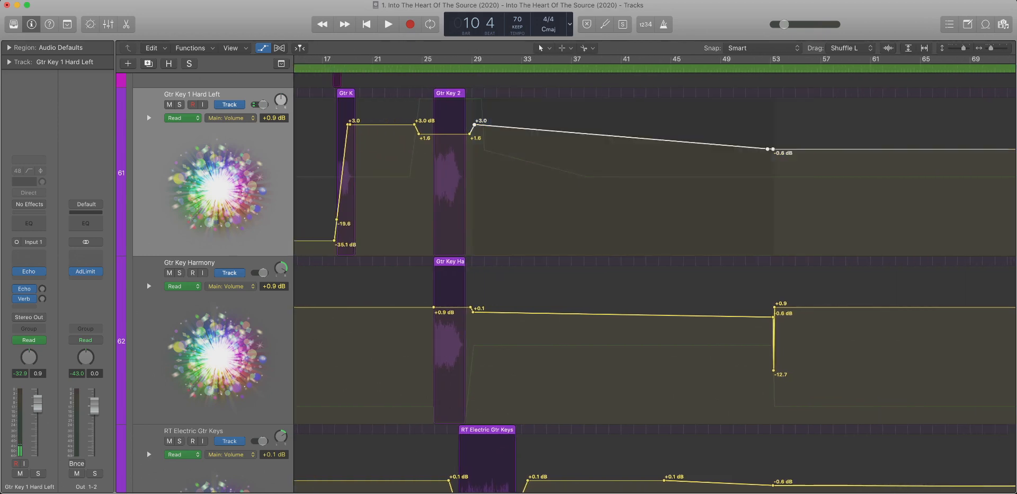
{"action": "left_click_drag", "start_coordinate": [537, 175], "coordinate": [424, 175]}
{"action": "key", "text": "Delete"}
Delete the -19.6 dB volume point within the rise into the first region of Gtr Key 1 Hard Left.
{"action": "scroll", "coordinate": [424, 175], "scroll_direction": "left", "scroll_amount": 2}
{"action": "scroll", "coordinate": [653, 274], "scroll_direction": "left", "scroll_amount": 1}
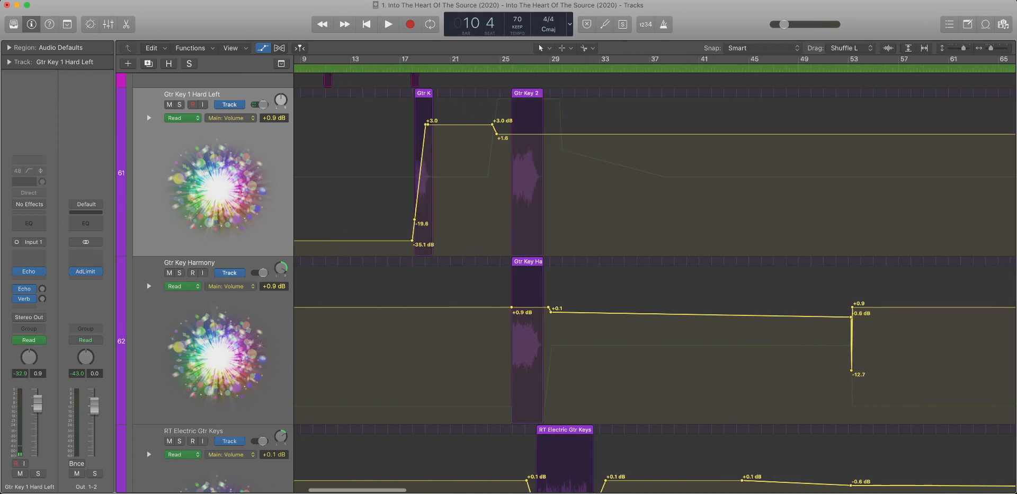
{"action": "key", "text": "Delete"}
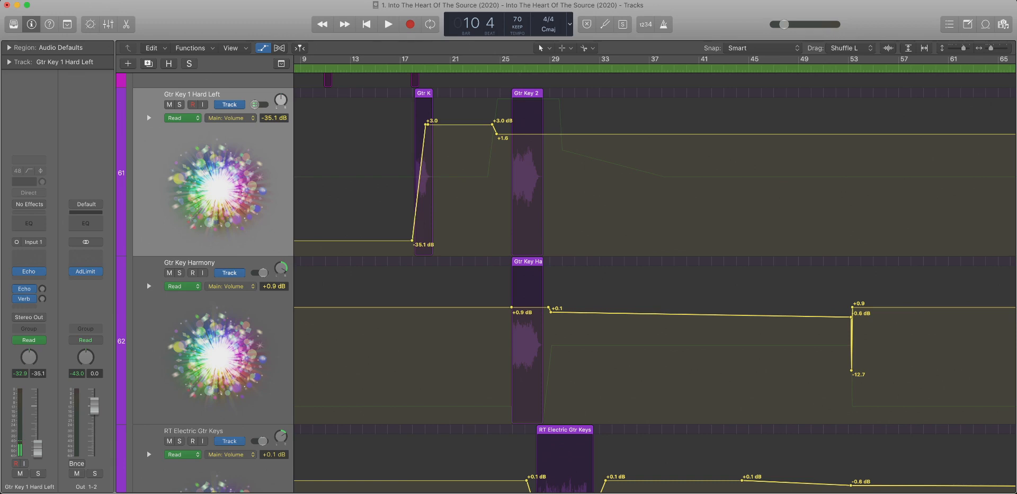
Switch Gtr Key 1 Hard Left to Main: Pan and delete the pan points after the Gtr Key 2 region.
{"action": "scroll", "coordinate": [655, 274], "scroll_direction": "left", "scroll_amount": 4}
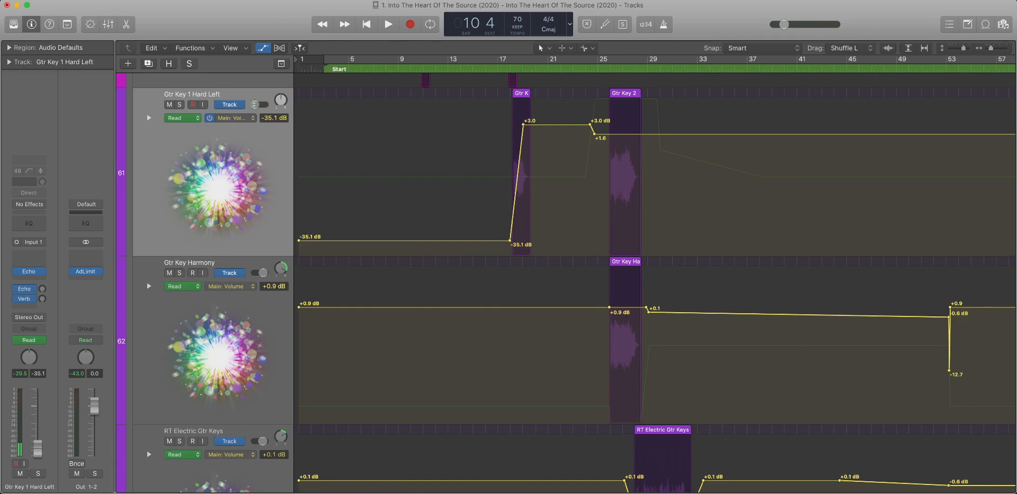
{"action": "left_click", "coordinate": [230, 118]}
{"action": "scroll", "coordinate": [655, 274], "scroll_direction": "right", "scroll_amount": 10}
{"action": "scroll", "coordinate": [655, 274], "scroll_direction": "left", "scroll_amount": 6}
{"action": "left_click_drag", "start_coordinate": [550, 217], "coordinate": [898, 217]}
{"action": "key", "text": "Delete"}
{"action": "scroll", "coordinate": [654, 274], "scroll_direction": "left", "scroll_amount": 5}
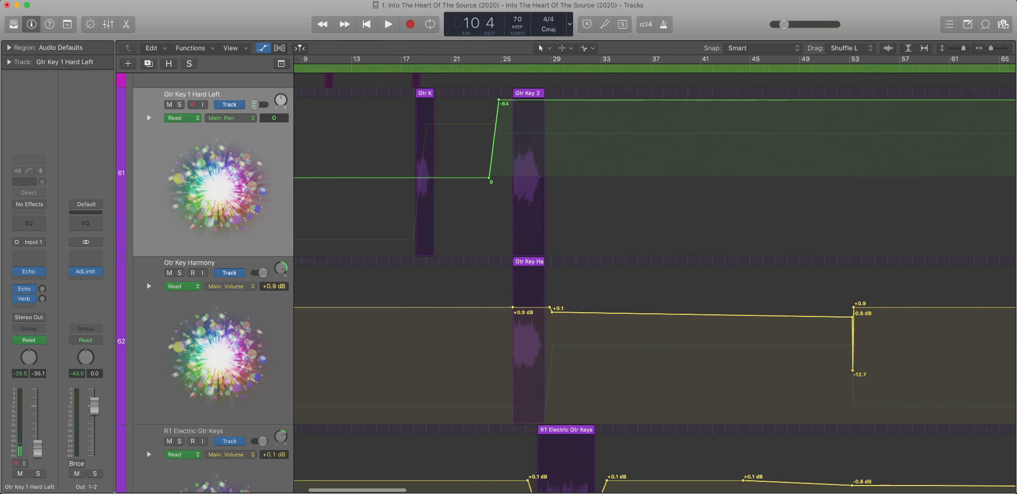
Delete all volume automation on Gtr Key Harmony and reset its fader to 0.0 dB.
{"action": "key", "text": "super+Left"}
{"action": "key", "text": "super+Left"}
{"action": "key", "text": "super+Left"}
{"action": "key", "text": "super+Left"}
{"action": "key", "text": "super+Left"}
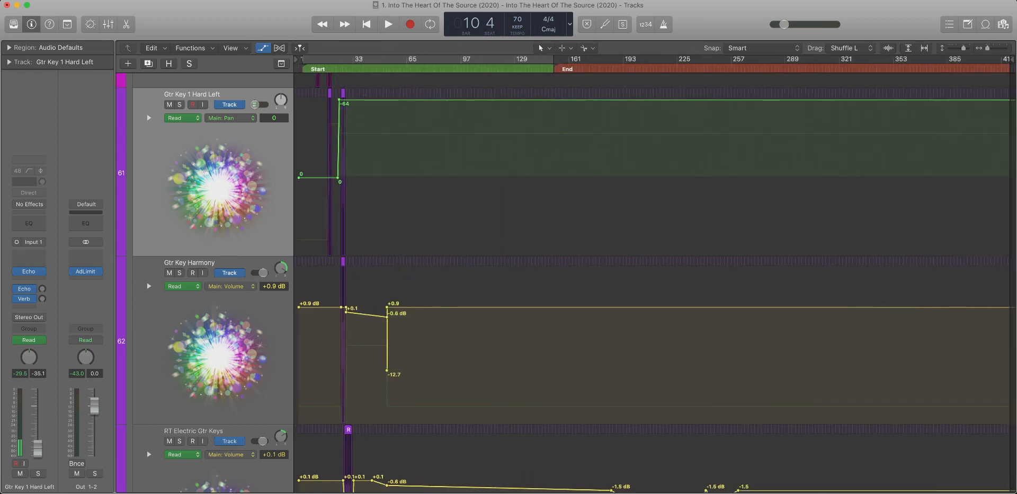
{"action": "left_click", "coordinate": [343, 261]}
{"action": "scroll", "coordinate": [344, 261], "scroll_direction": "down", "scroll_amount": 5}
{"action": "key", "text": "super+Right"}
{"action": "key", "text": "super+Right"}
{"action": "key", "text": "super+Right"}
{"action": "key", "text": "super+Right"}
{"action": "key", "text": "super+Right"}
{"action": "key", "text": "super+Right"}
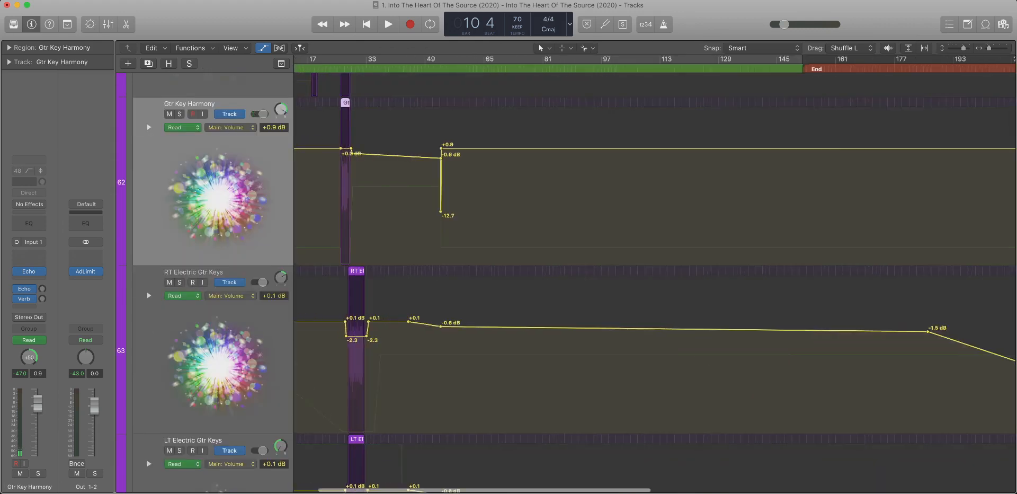
{"action": "key", "text": "super+Left"}
{"action": "key", "text": "super+Left"}
{"action": "scroll", "coordinate": [655, 281], "scroll_direction": "up", "scroll_amount": 3}
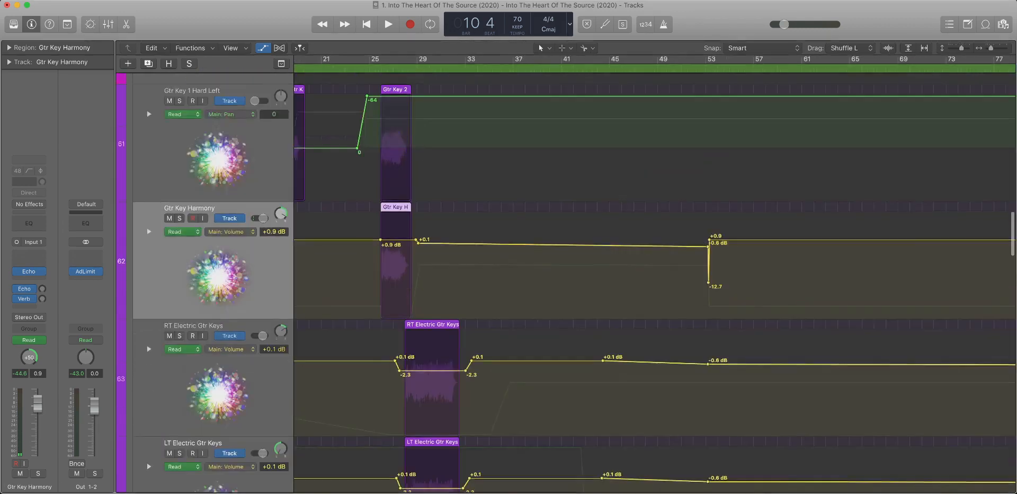
{"action": "key", "text": "super+Left"}
{"action": "scroll", "coordinate": [655, 281], "scroll_direction": "left", "scroll_amount": 4}
{"action": "key", "text": "super+Left"}
{"action": "key", "text": "super+Left"}
{"action": "key", "text": "super+Left"}
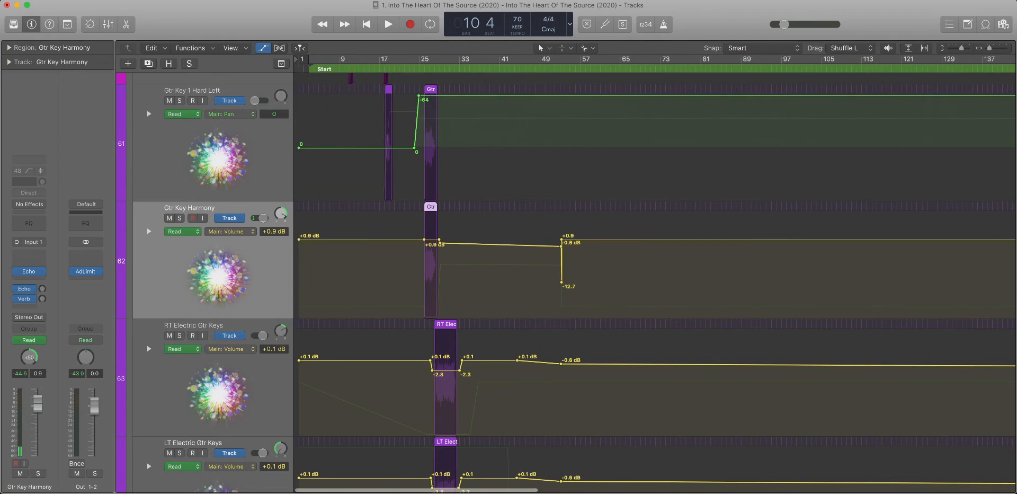
{"action": "left_click", "coordinate": [274, 232]}
{"action": "key", "text": "Delete"}
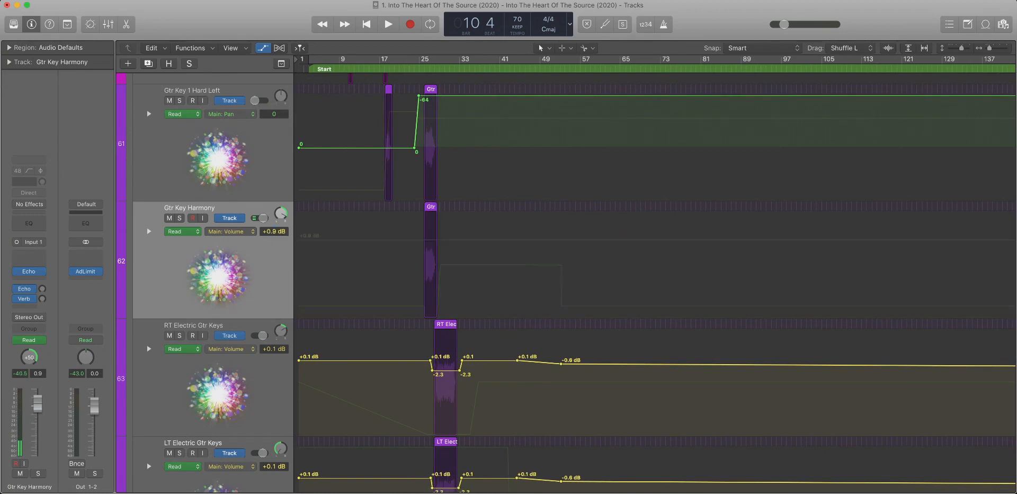
{"action": "left_click", "coordinate": [37, 404], "text": "alt"}
Switch Gtr Key Harmony to Main: Pan and delete the pan points after its region.
{"action": "left_click", "coordinate": [231, 232]}
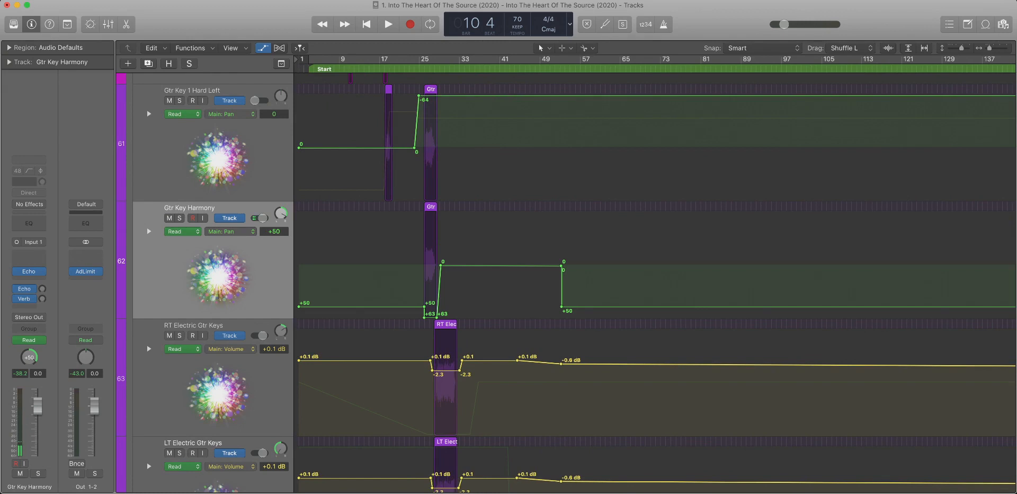
{"action": "left_click_drag", "start_coordinate": [438, 210], "coordinate": [607, 318]}
{"action": "key", "text": "Delete"}
{"action": "key", "text": "super+Right"}
{"action": "key", "text": "super+Right"}
{"action": "key", "text": "super+Right"}
{"action": "key", "text": "super+Right"}
{"action": "key", "text": "super+Right"}
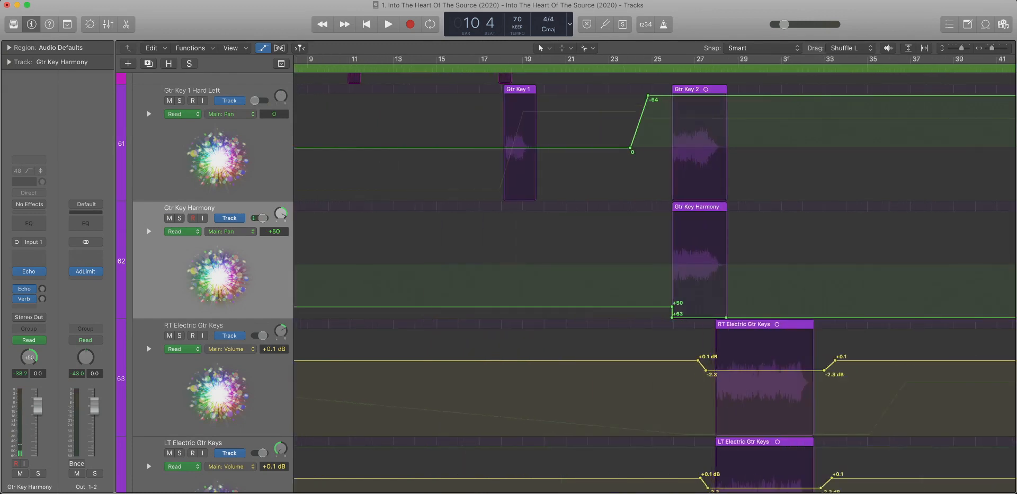
Delete all remaining pan automation on Gtr Key Harmony and set its channel pan to +63.
{"action": "key", "text": "super+Left"}
{"action": "key", "text": "super+Left"}
{"action": "key", "text": "super+Left"}
{"action": "key", "text": "super+Left"}
{"action": "key", "text": "super+Left"}
{"action": "key", "text": "super+Left"}
{"action": "key", "text": "super+Left"}
{"action": "key", "text": "super+Left"}
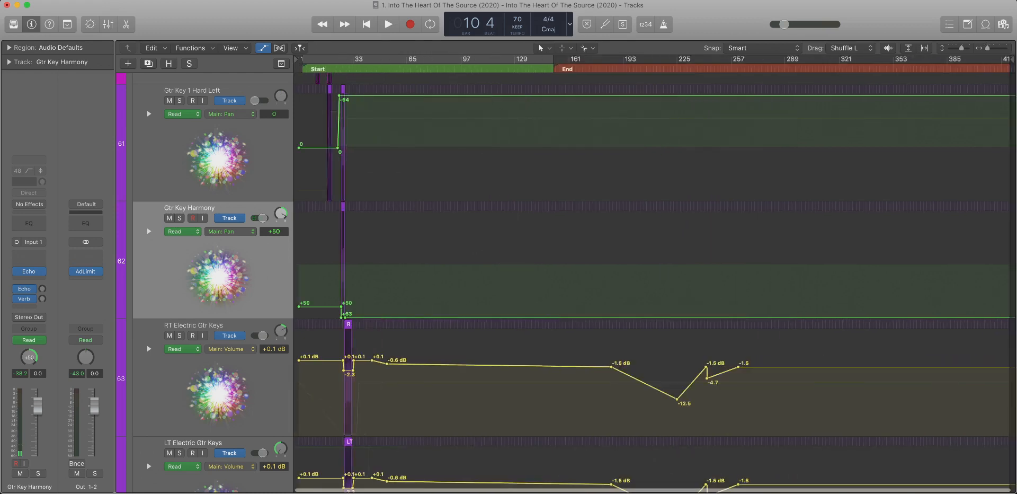
{"action": "left_click", "coordinate": [274, 231]}
{"action": "key", "text": "Delete"}
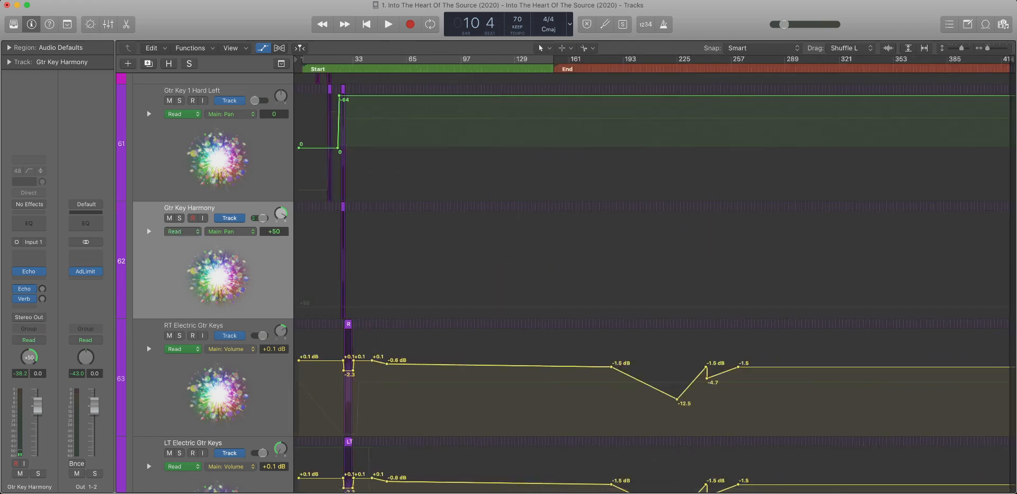
{"action": "left_click_drag", "start_coordinate": [29, 357], "coordinate": [29, 397]}
{"action": "left_click_drag", "start_coordinate": [29, 357], "coordinate": [29, 313]}
Delete all volume automation on RT Electric Gtr Keys and reset its fader to 0.0 dB.
{"action": "scroll", "coordinate": [655, 283], "scroll_direction": "down", "scroll_amount": 5}
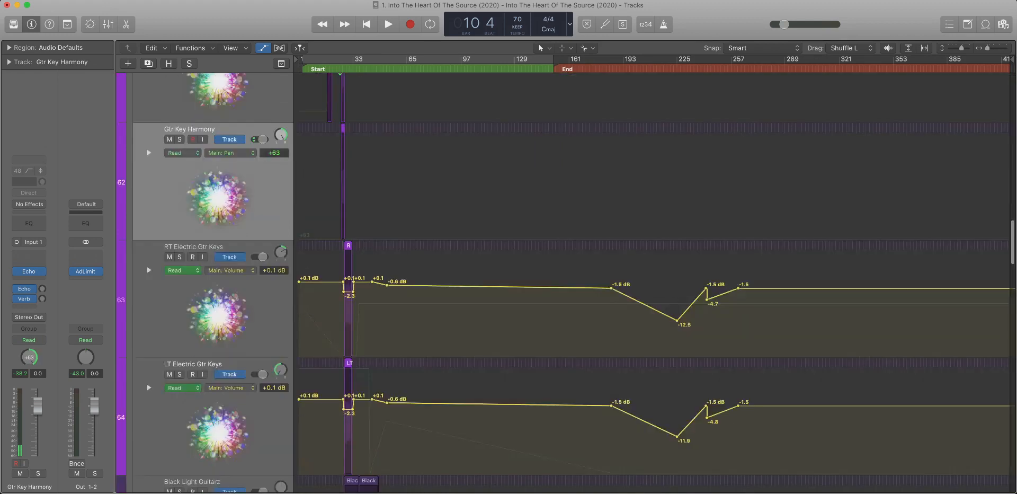
{"action": "left_click", "coordinate": [348, 156]}
{"action": "key", "text": "super+Right"}
{"action": "key", "text": "super+Right"}
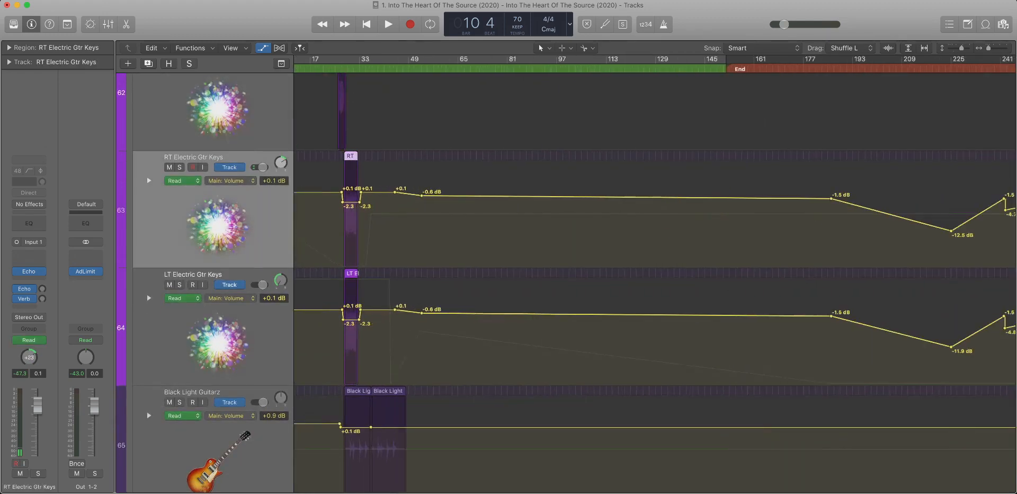
{"action": "key", "text": "super+Left"}
{"action": "key", "text": "super+Left"}
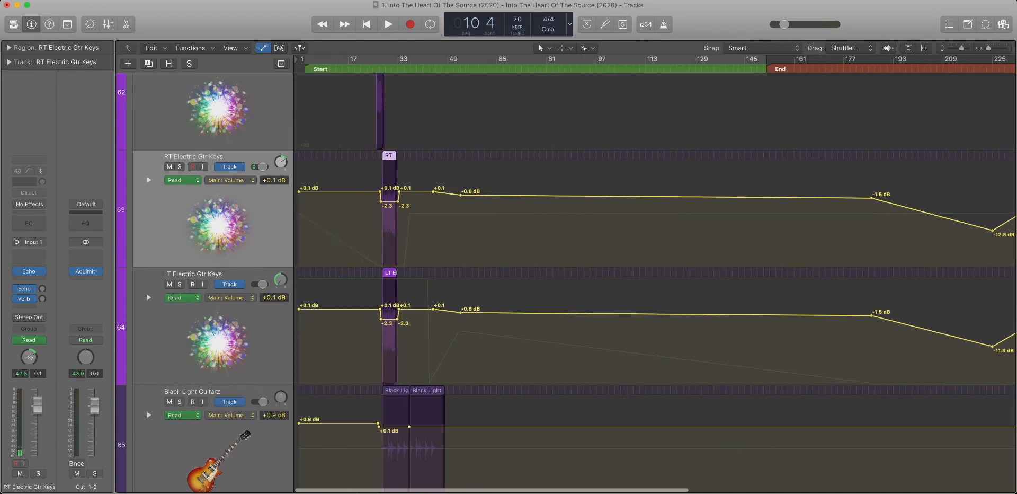
{"action": "left_click", "coordinate": [274, 181]}
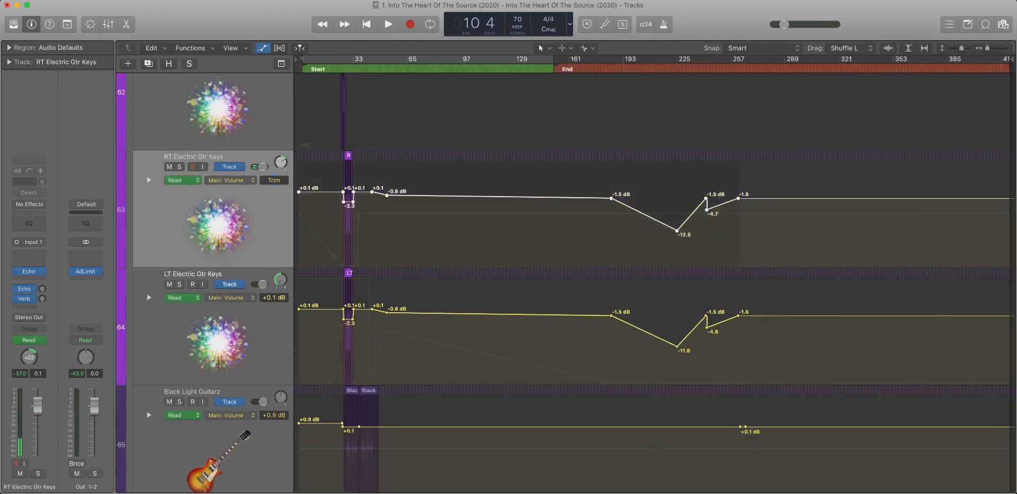
{"action": "key", "text": "Delete"}
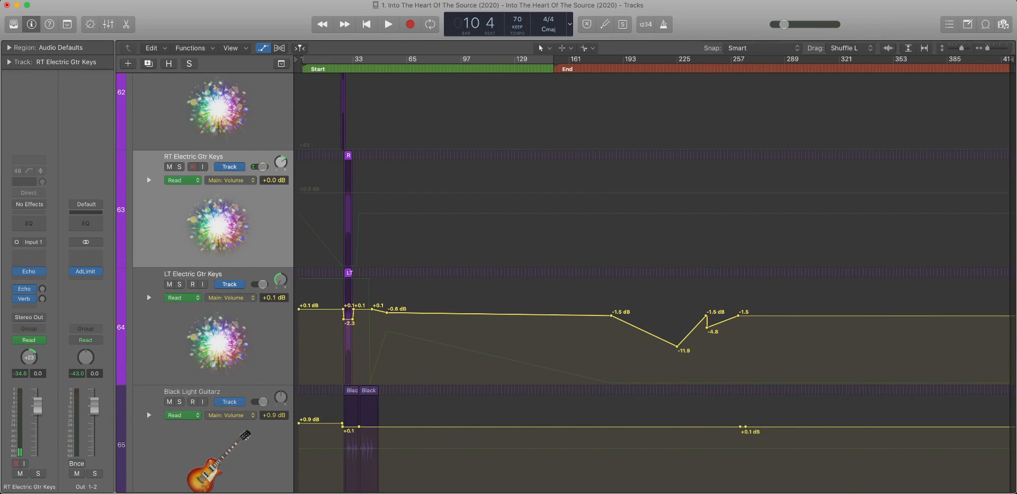
Switch RT Electric Gtr Keys to Main: Pan, delete all its pan automation and set the channel pan to +63.
{"action": "left_click", "coordinate": [230, 180]}
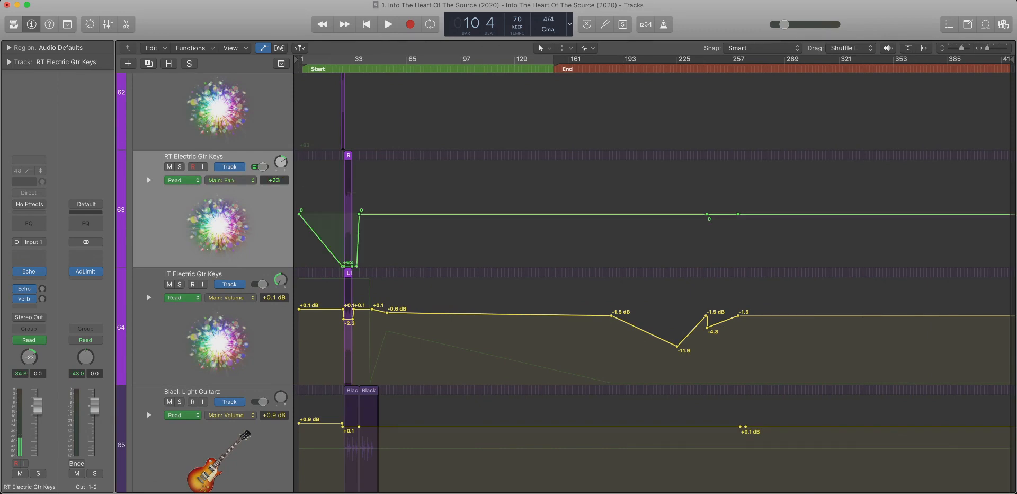
{"action": "left_click_drag", "start_coordinate": [785, 222], "coordinate": [299, 266]}
{"action": "key", "text": "Delete"}
{"action": "key", "text": "Delete"}
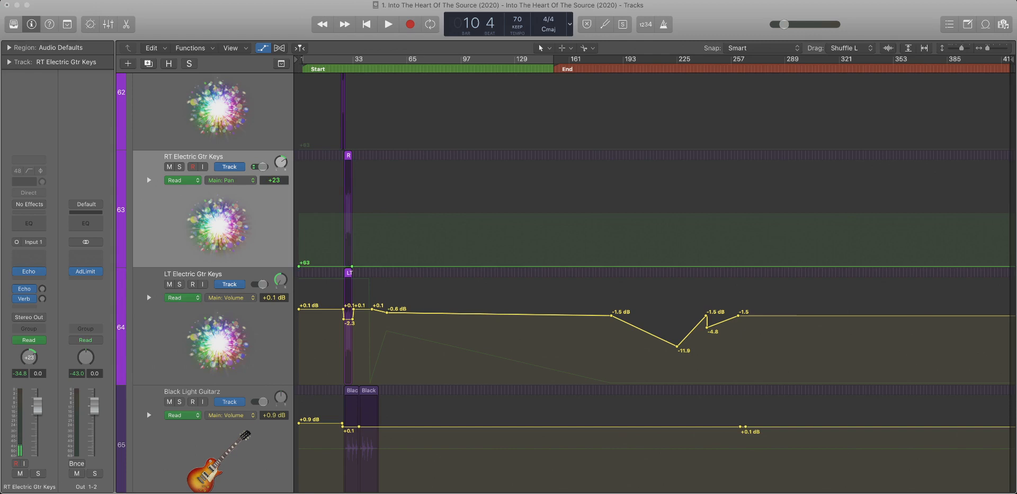
{"action": "left_click", "coordinate": [274, 180]}
{"action": "key", "text": "Delete"}
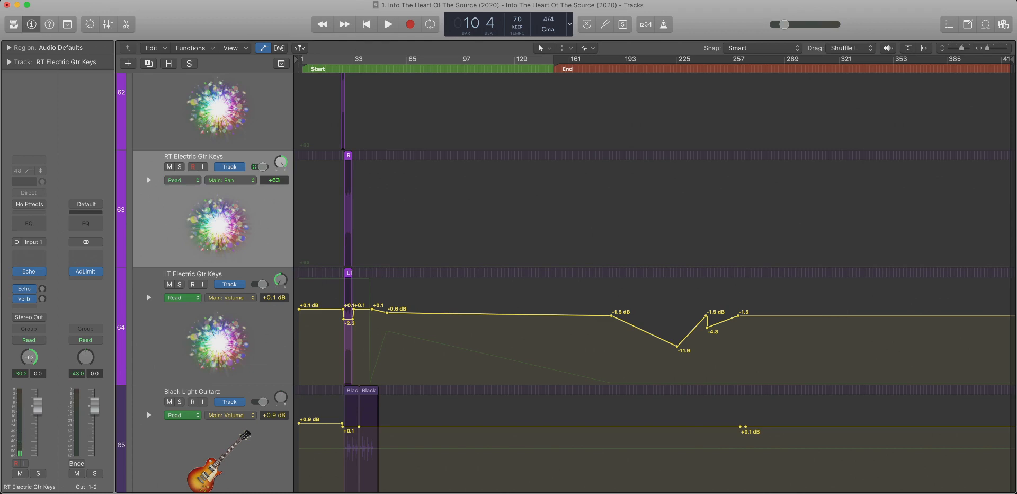
Delete all volume automation on LT Electric Gtr Keys and reset its fader to 0.0 dB.
{"action": "left_click", "coordinate": [219, 329]}
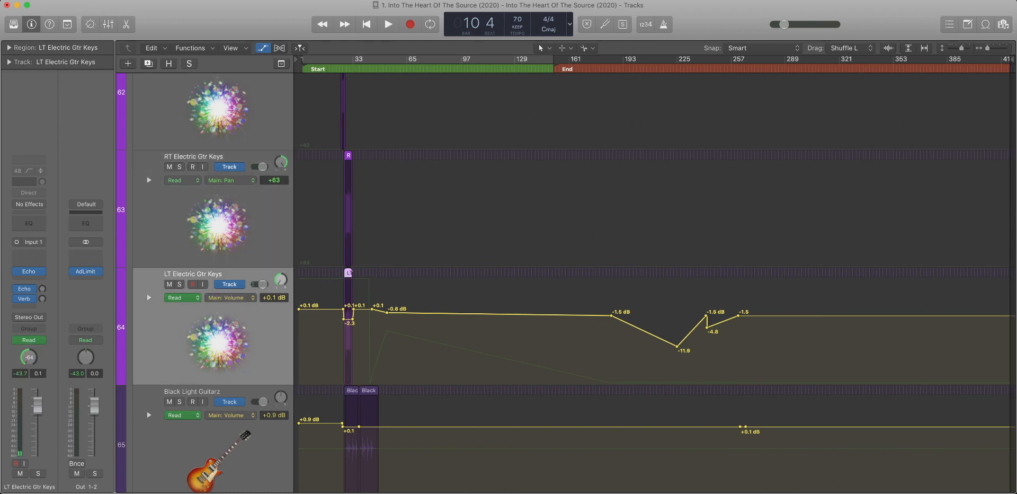
{"action": "scroll", "coordinate": [349, 272], "scroll_direction": "up", "scroll_amount": 4}
{"action": "scroll", "coordinate": [348, 272], "scroll_direction": "left", "scroll_amount": 2}
{"action": "scroll", "coordinate": [348, 273], "scroll_direction": "down", "scroll_amount": 2}
{"action": "scroll", "coordinate": [348, 272], "scroll_direction": "down", "scroll_amount": 1}
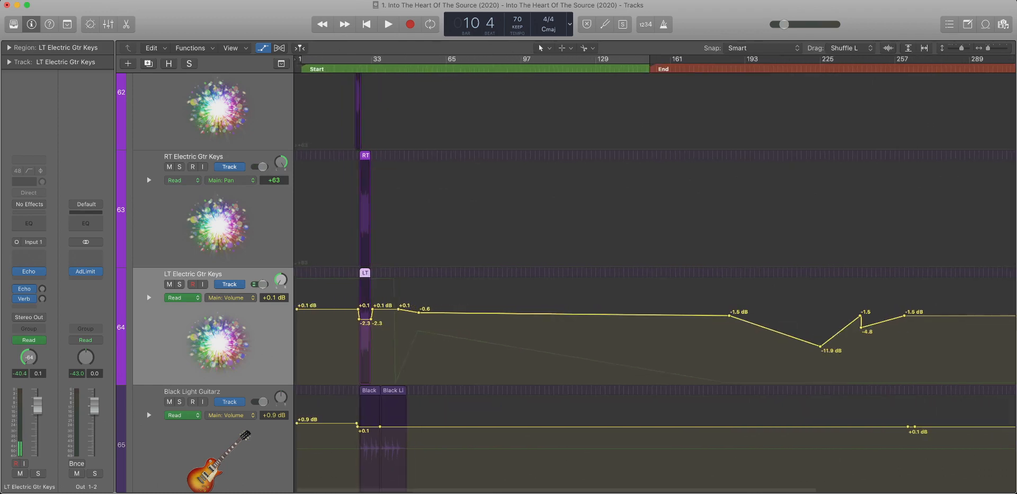
{"action": "left_click", "coordinate": [274, 298]}
{"action": "key", "text": "Delete"}
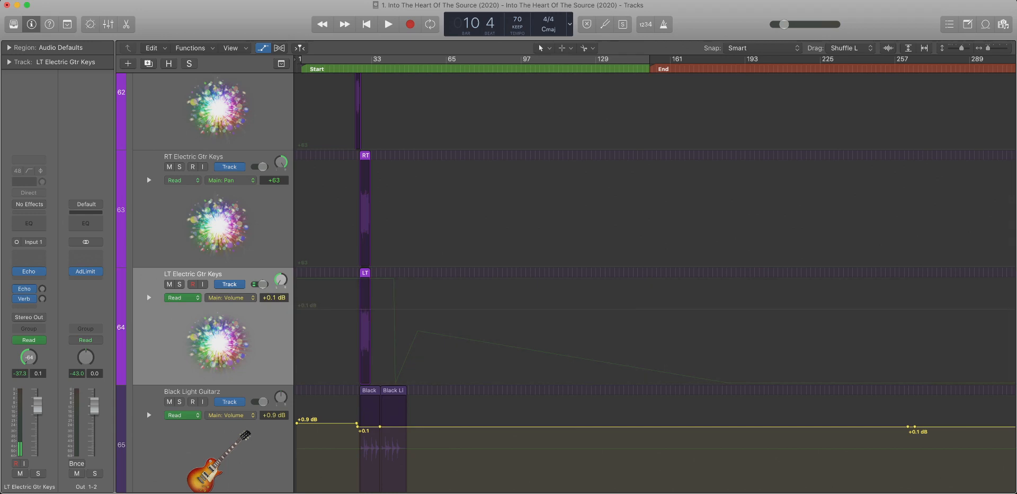
{"action": "left_click_drag", "start_coordinate": [37, 405], "coordinate": [38, 406]}
Switch LT Electric Gtr Keys to Main: Pan and delete all its pan automation, keeping the channel pan at -64.
{"action": "left_click", "coordinate": [29, 358]}
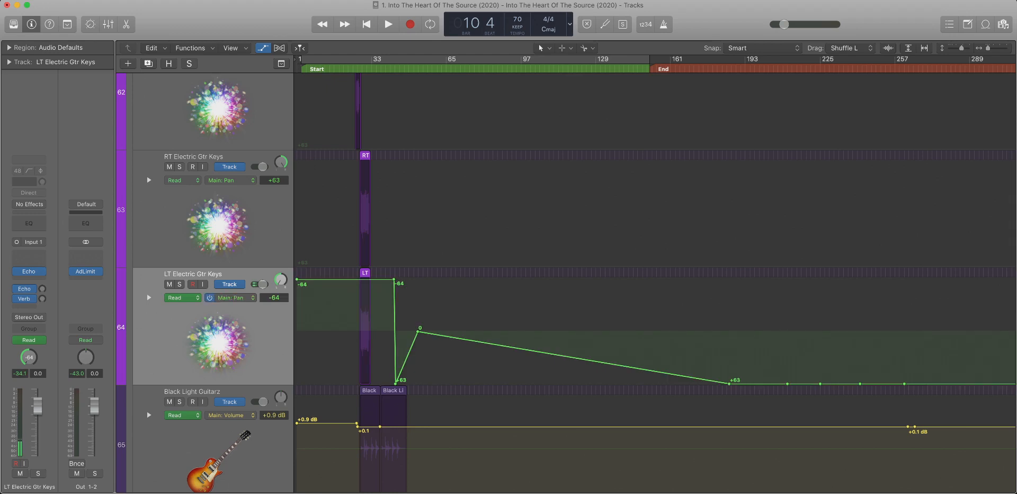
{"action": "left_click", "coordinate": [274, 298]}
{"action": "key", "text": "Delete"}
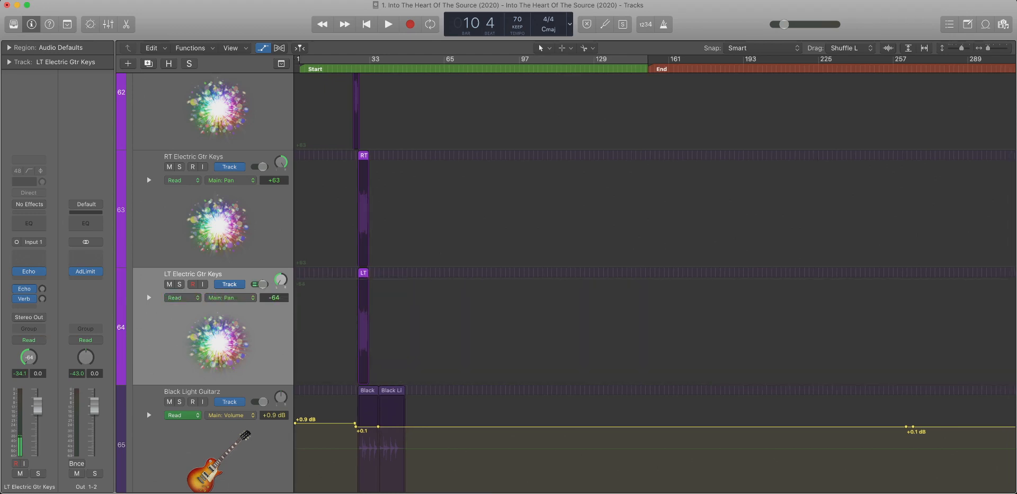
Delete all volume automation on the Black Light Guitarz track 65 and reset its fader to 0.0 dB.
{"action": "scroll", "coordinate": [273, 298], "scroll_direction": "down", "scroll_amount": 10}
{"action": "scroll", "coordinate": [274, 297], "scroll_direction": "up", "scroll_amount": 4}
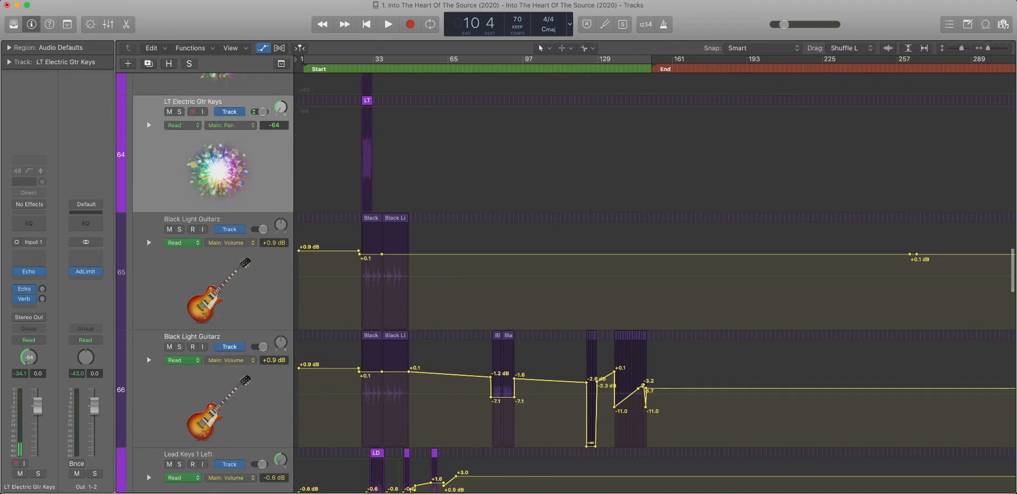
{"action": "left_click", "coordinate": [270, 295]}
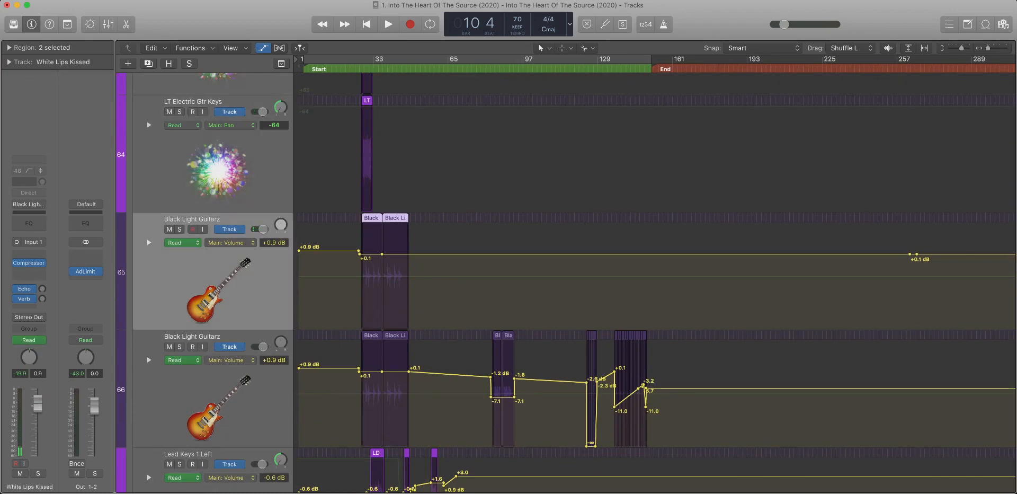
{"action": "left_click", "coordinate": [274, 243]}
{"action": "scroll", "coordinate": [655, 283], "scroll_direction": "left", "scroll_amount": 1}
{"action": "key", "text": "Delete"}
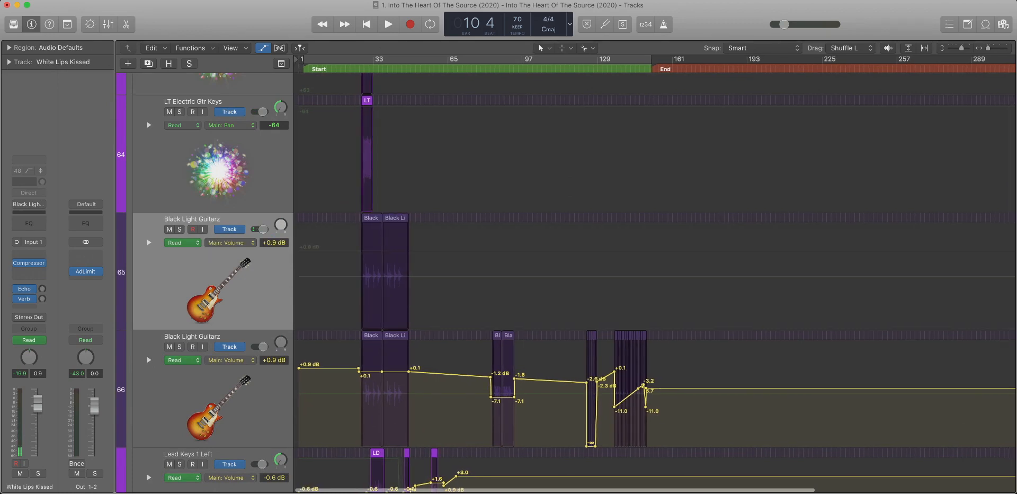
{"action": "left_click", "coordinate": [38, 404], "text": "alt"}
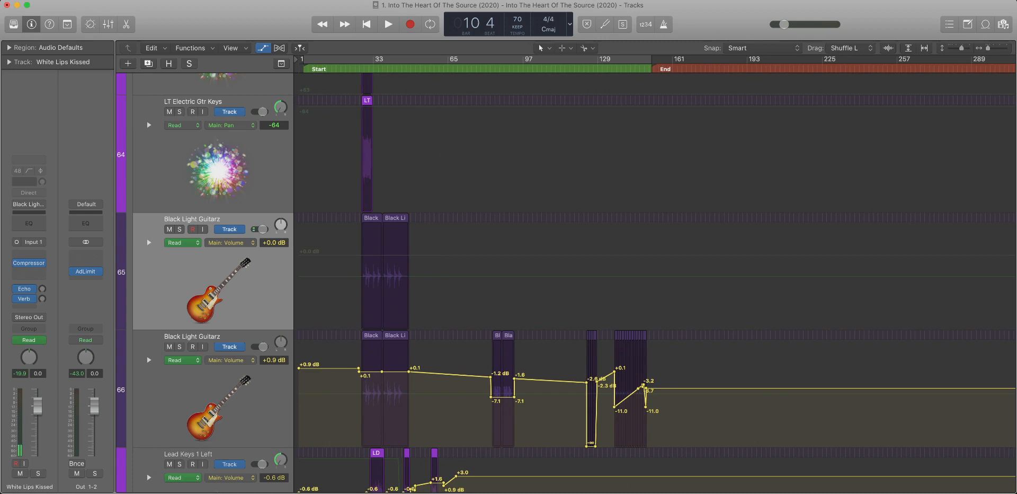
Switch the Black Light Guitarz track 65 to Main: Pan and delete all its pan automation.
{"action": "left_click", "coordinate": [230, 242]}
{"action": "key", "text": "super+Left"}
{"action": "left_click", "coordinate": [274, 243]}
{"action": "key", "text": "Delete"}
On Black Light Guitarz track 66, deselect the regions and level the volume line at +0.1 dB between the first and second region pairs.
{"action": "scroll", "coordinate": [274, 243], "scroll_direction": "down", "scroll_amount": 8}
{"action": "left_click", "coordinate": [260, 153]}
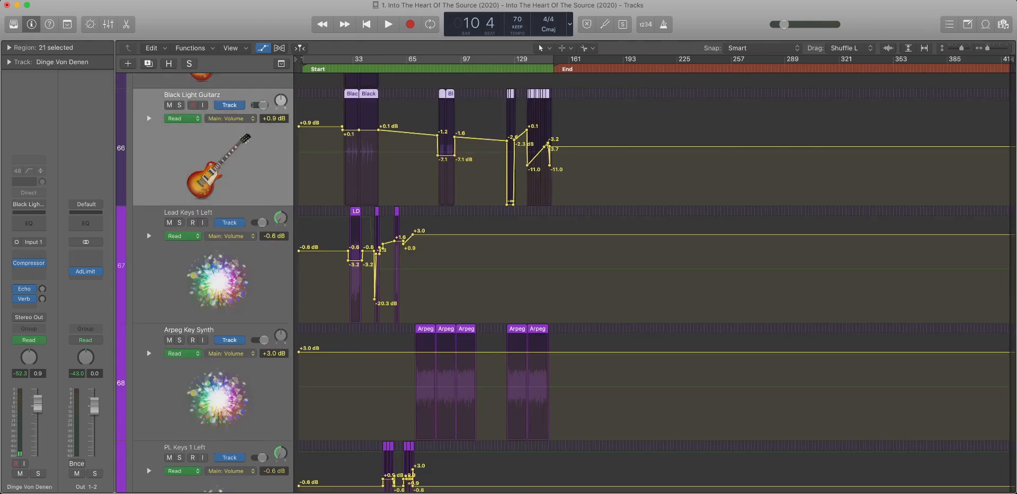
{"action": "scroll", "coordinate": [656, 283], "scroll_direction": "up", "scroll_amount": 3}
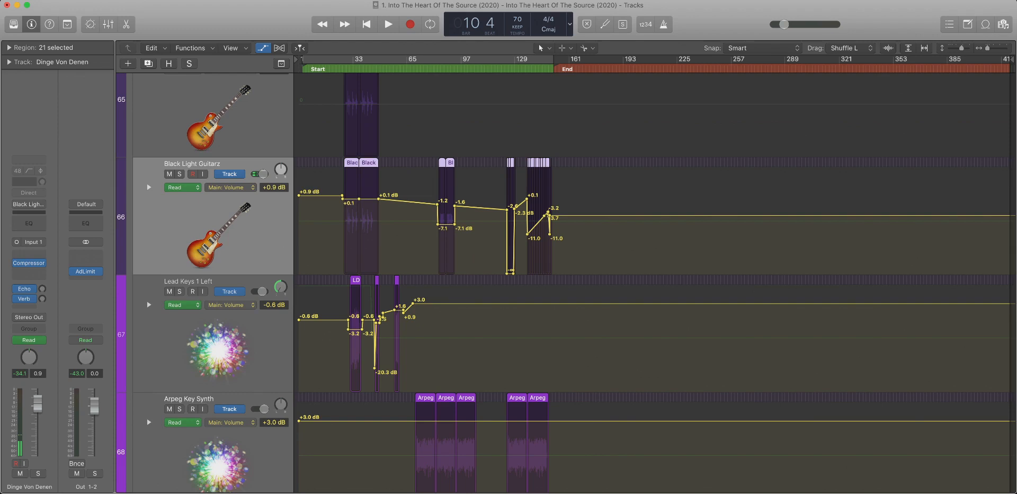
{"action": "key", "text": "super+shift+a"}
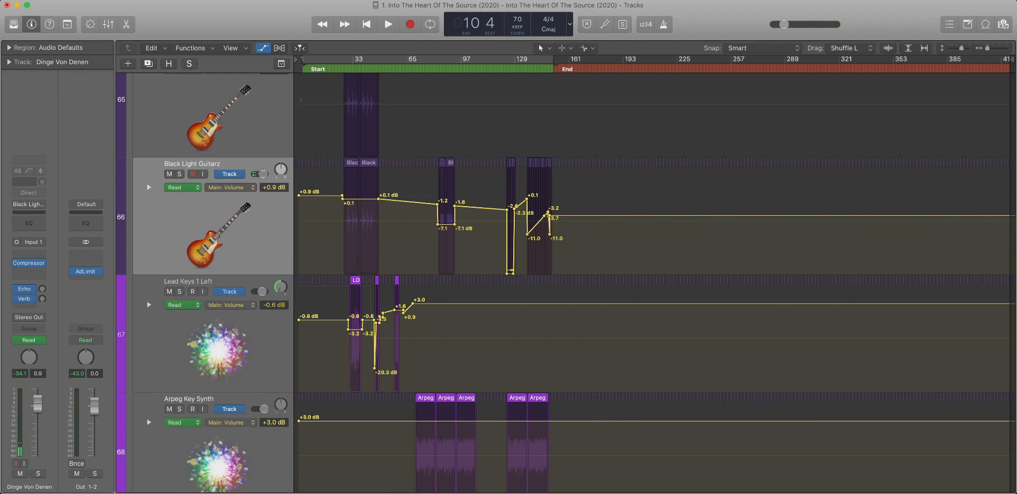
{"action": "left_click_drag", "start_coordinate": [378, 199], "coordinate": [438, 200]}
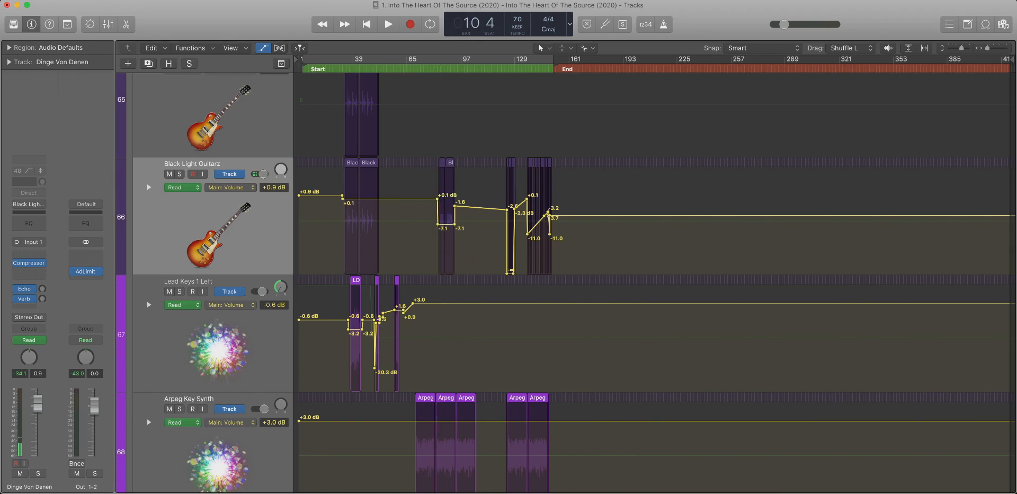
Delete the two volume points just before track 66's first region and set the song-start point to +0.1 dB.
{"action": "left_click", "coordinate": [342, 199]}
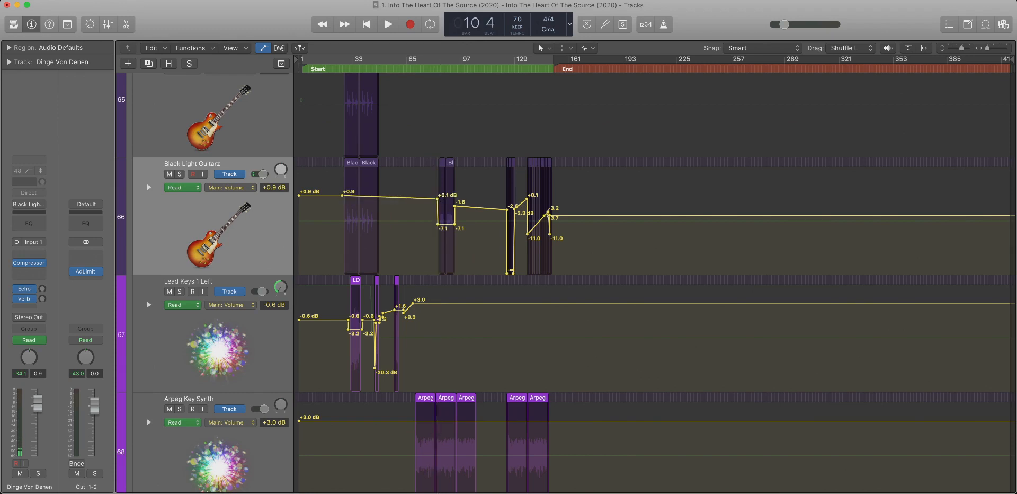
{"action": "left_click", "coordinate": [343, 196]}
{"action": "left_click", "coordinate": [299, 195]}
{"action": "scroll", "coordinate": [655, 283], "scroll_direction": "right", "scroll_amount": 1}
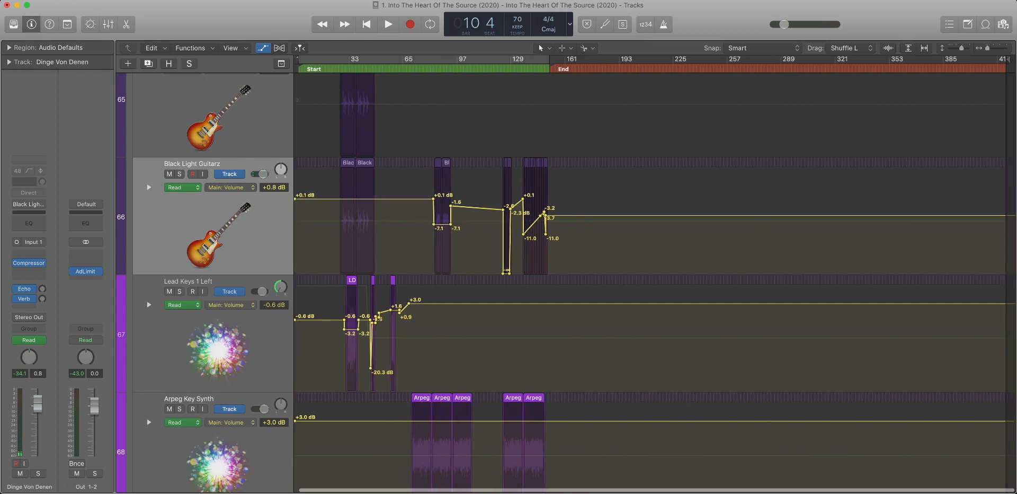
Delete the -1.6 dB point after track 66's second region pair and extend the -7.1 dB level to just before bar 124.
{"action": "left_click_drag", "start_coordinate": [398, 251], "coordinate": [651, 183]}
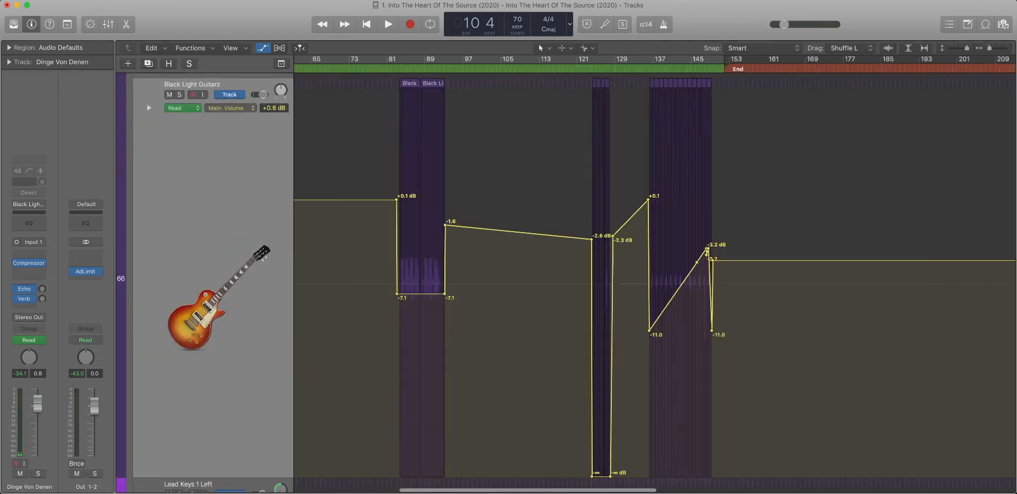
{"action": "left_click", "coordinate": [499, 225]}
{"action": "scroll", "coordinate": [498, 226], "scroll_direction": "right", "scroll_amount": 4}
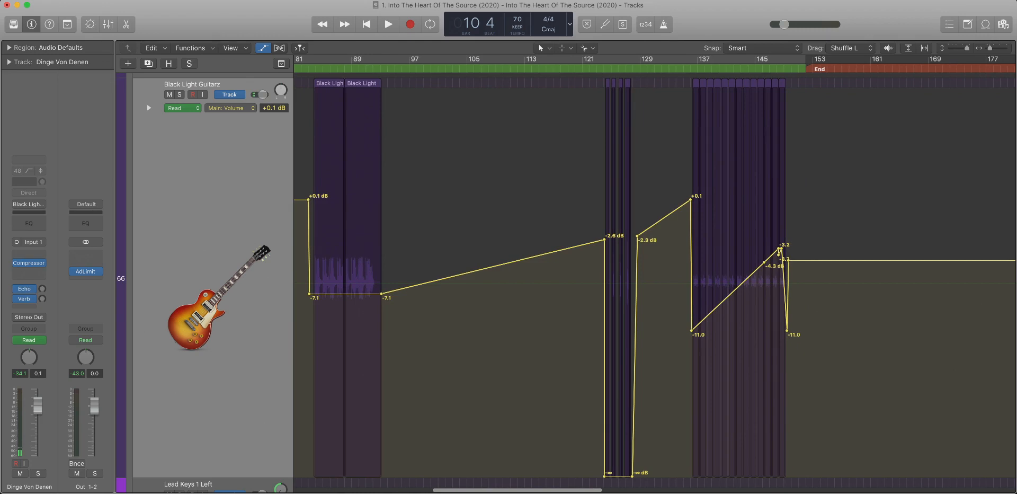
{"action": "left_click_drag", "start_coordinate": [381, 293], "coordinate": [604, 294]}
{"action": "left_click_drag", "start_coordinate": [586, 230], "coordinate": [669, 359]}
{"action": "key", "text": "z"}
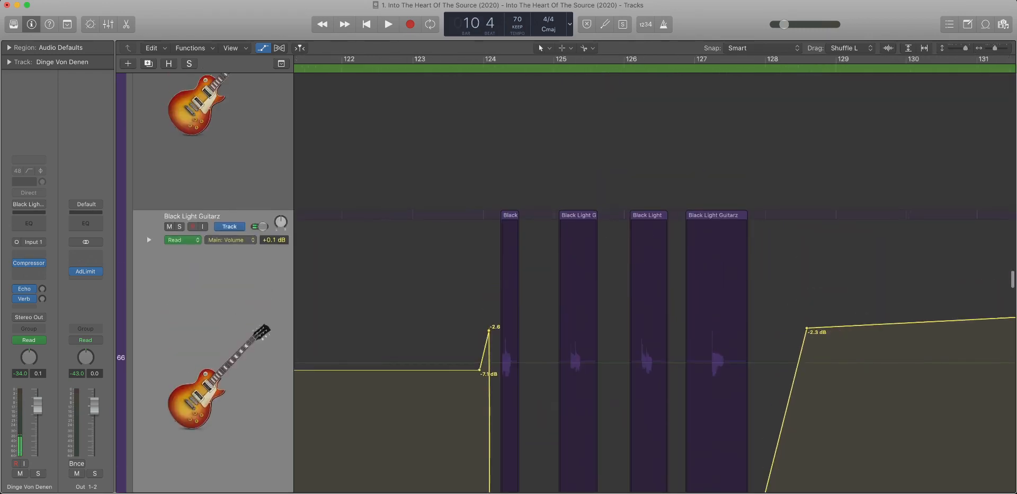
Try to delete the four Black Light Guitarz regions between bars 124 and 128 on track 66.
{"action": "left_click_drag", "start_coordinate": [491, 218], "coordinate": [767, 249]}
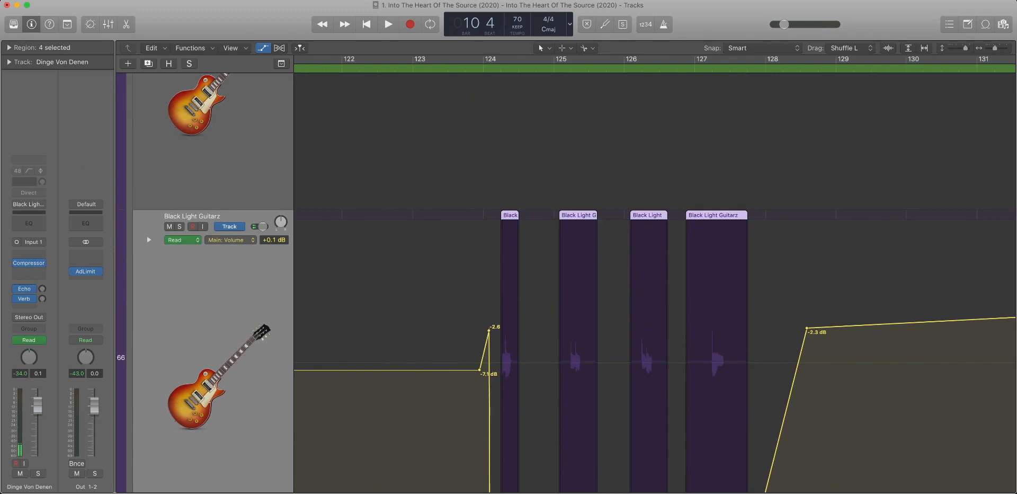
{"action": "key", "text": "z"}
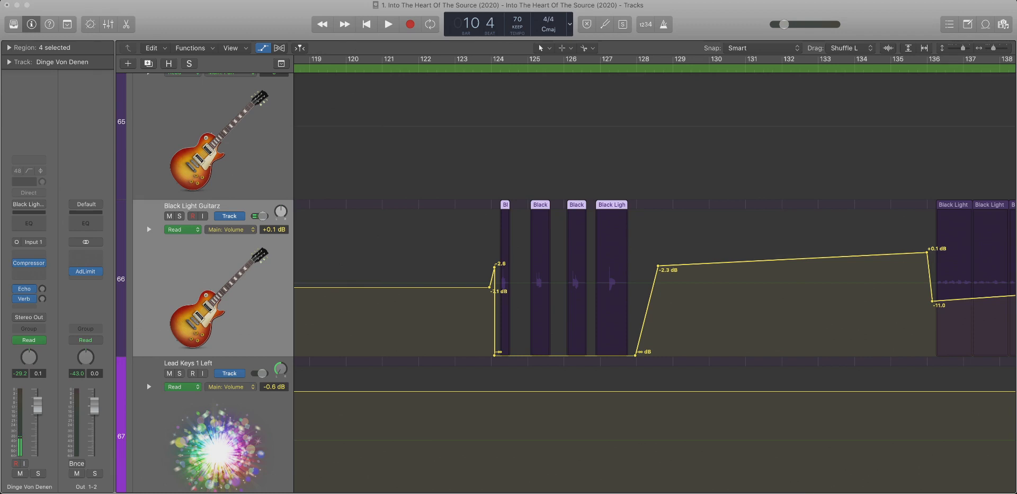
{"action": "key", "text": "Delete"}
{"action": "scroll", "coordinate": [655, 265], "scroll_direction": "right", "scroll_amount": 5}
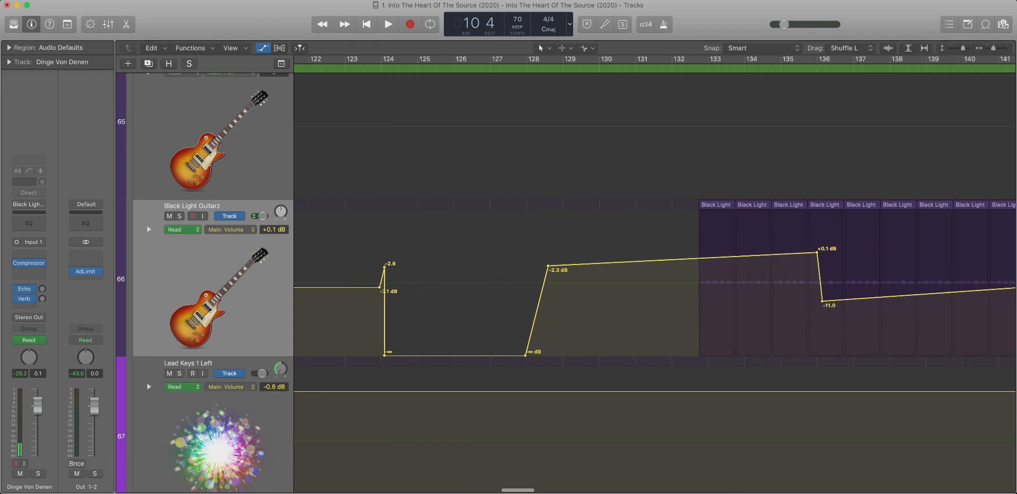
{"action": "scroll", "coordinate": [655, 278], "scroll_direction": "left", "scroll_amount": 5}
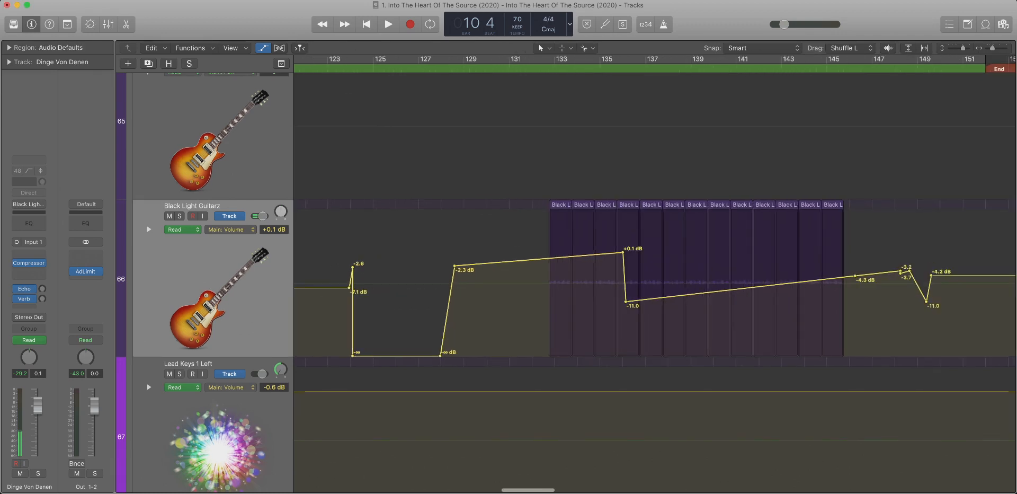
{"action": "key", "text": "super+z"}
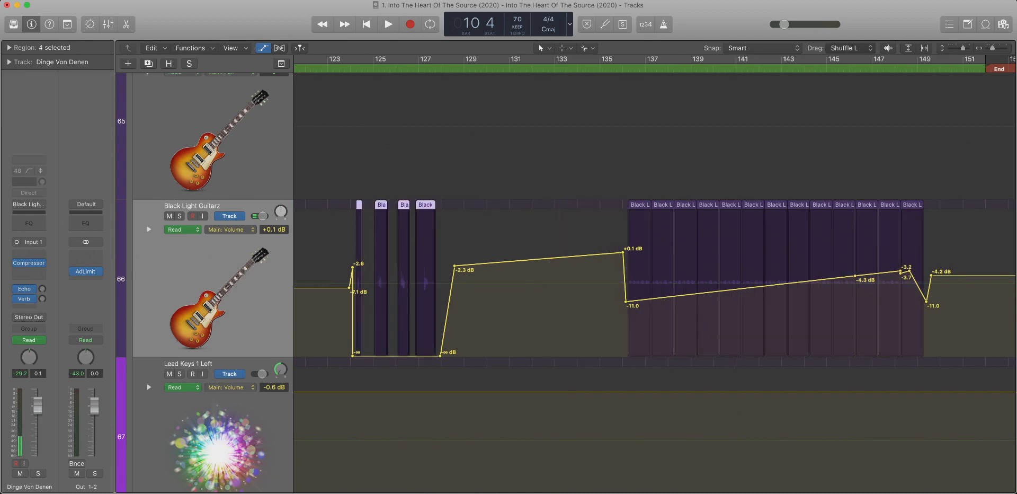
With the drag mode set to No Overlap, audition the four selected regions in solo and locate their audio file in the Project browser.
{"action": "left_click", "coordinate": [850, 48]}
{"action": "key", "text": "ctrl+s"}
{"action": "key", "text": "space"}
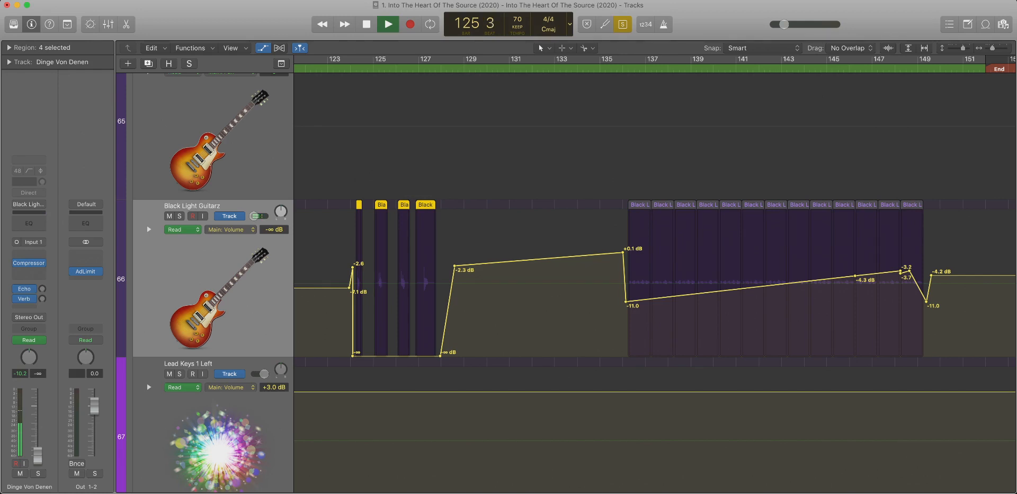
{"action": "key", "text": "f"}
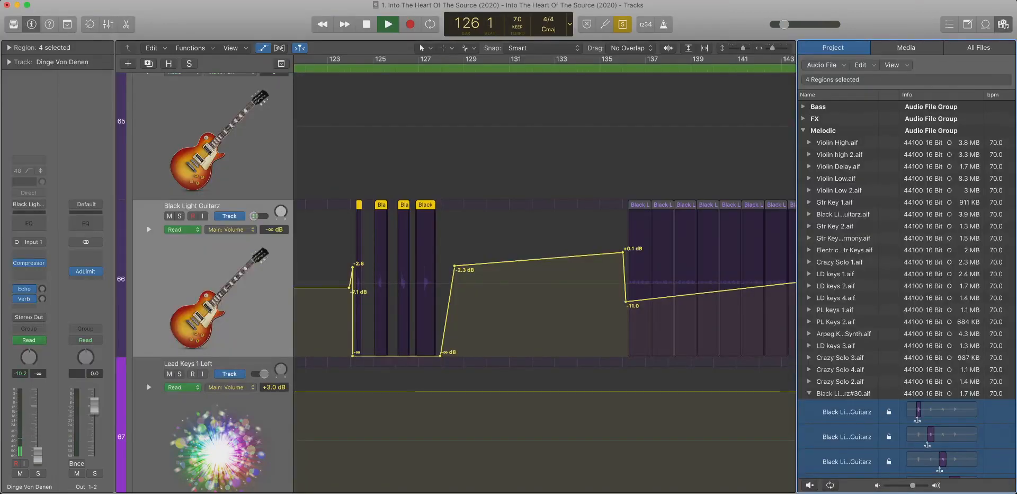
{"action": "scroll", "coordinate": [907, 318], "scroll_direction": "down", "scroll_amount": 5}
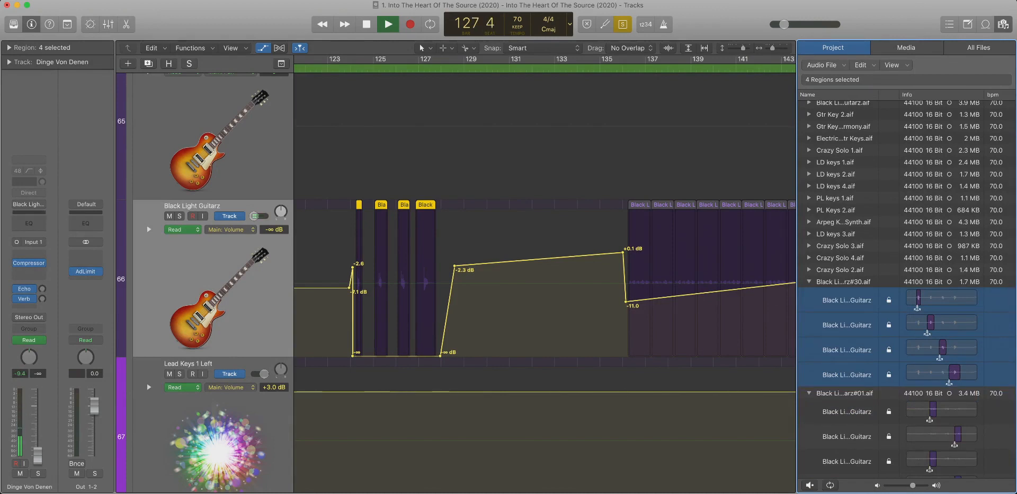
{"action": "key", "text": "space"}
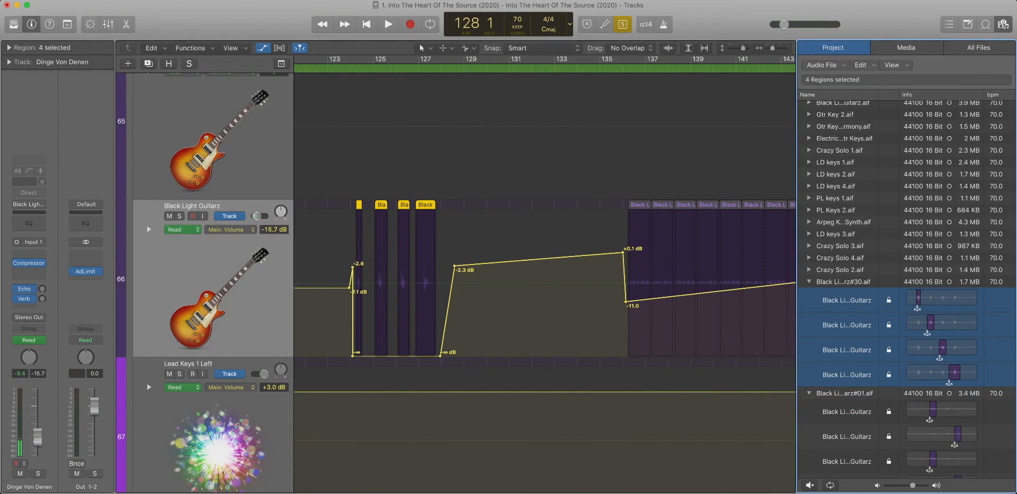
Rename the Black Light Guitarz#30 audio file to "Black Light Guitarz_is it used?" and delete track 66's -2.6 dB volume point near bar 124.
{"action": "left_click", "coordinate": [844, 282]}
{"action": "double_click", "coordinate": [844, 281]}
{"action": "key", "text": "Right"}
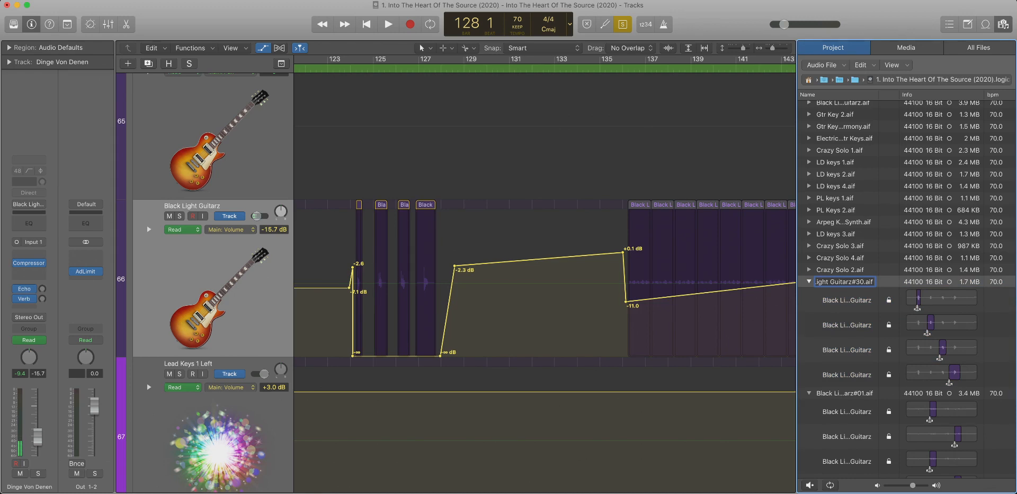
{"action": "left_click", "coordinate": [353, 267]}
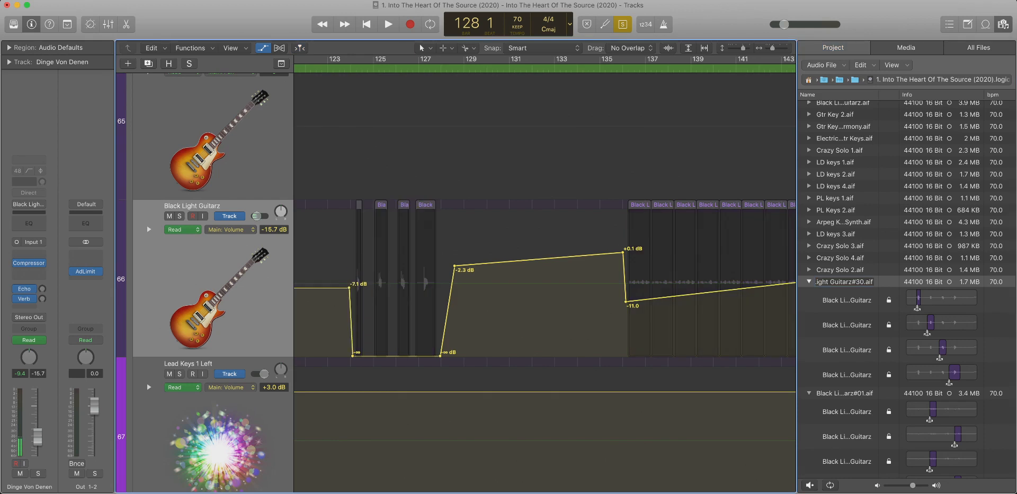
{"action": "left_click", "coordinate": [864, 282]}
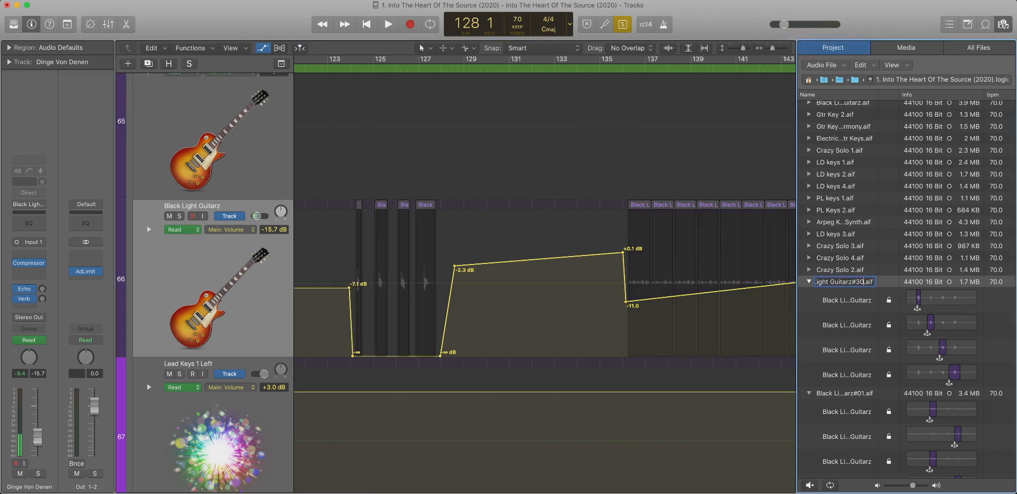
{"action": "key", "text": "BackSpace"}
{"action": "key", "text": "BackSpace"}
{"action": "key", "text": "BackSpace"}
{"action": "type", "text": "_"}
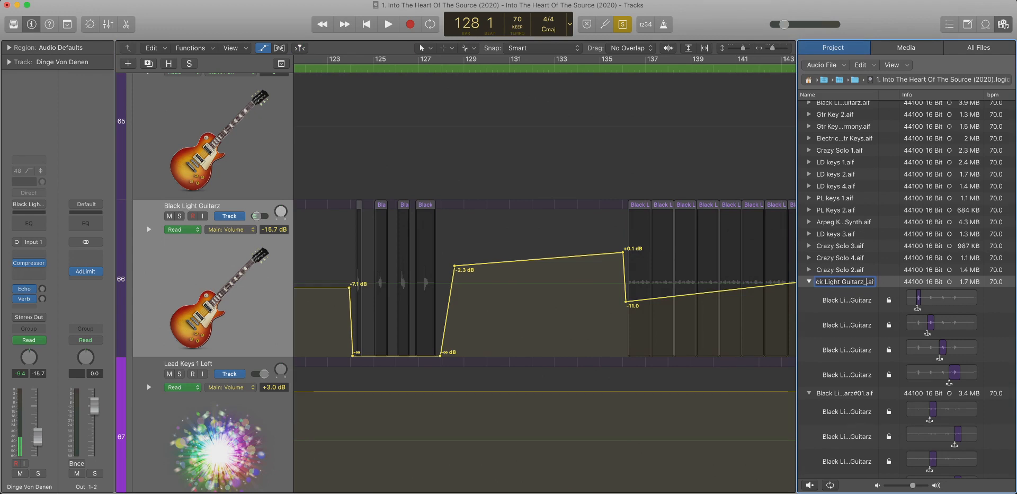
{"action": "type", "text": "is it used?"}
{"action": "key", "text": "Return"}
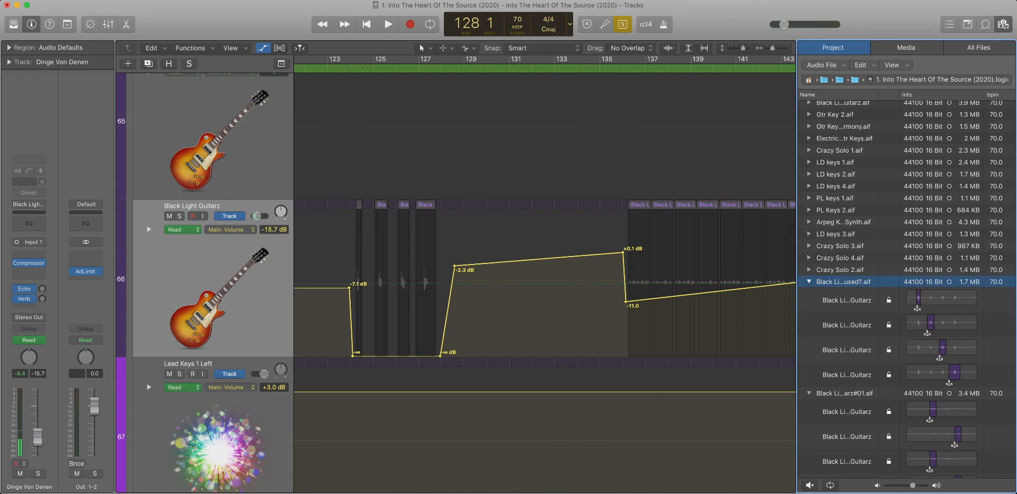
Recolour the four regions between bars 124 and 128 red, and delete them from track 66.
{"action": "left_click_drag", "start_coordinate": [455, 203], "coordinate": [333, 201]}
{"action": "key", "text": "alt+c"}
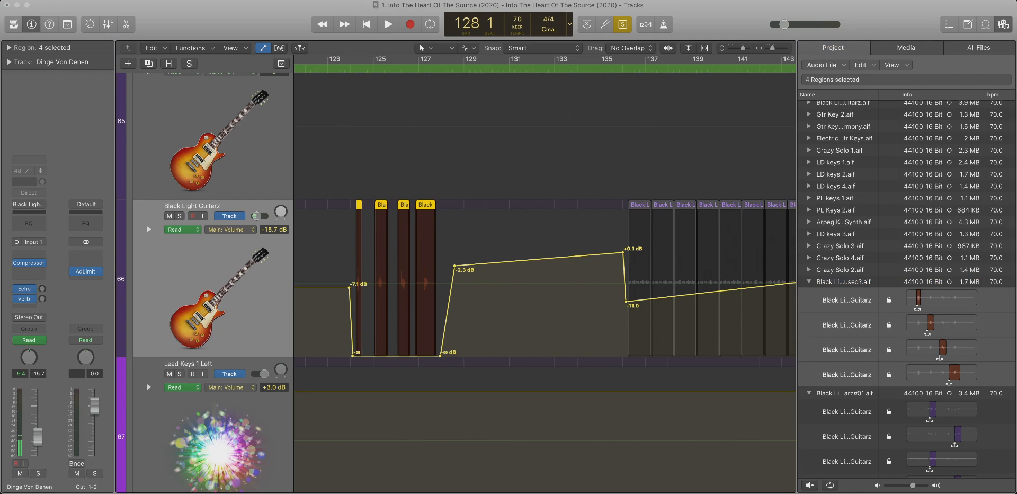
{"action": "key", "text": "Delete"}
Try to delete the group of volume points between bars 121 and 133 on track 66 in one go.
{"action": "scroll", "coordinate": [545, 281], "scroll_direction": "left", "scroll_amount": 2}
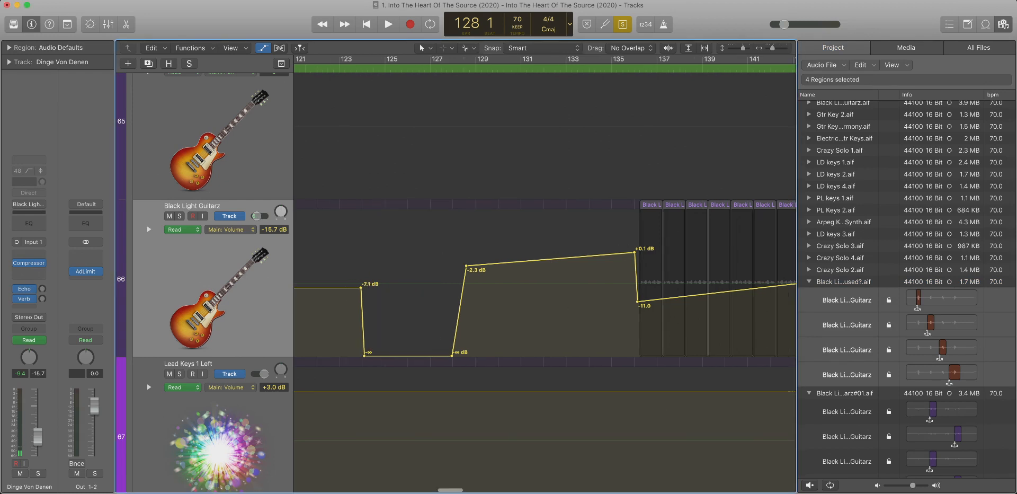
{"action": "key", "text": "super+Left"}
{"action": "key", "text": "super+Left"}
{"action": "key", "text": "super+Left"}
{"action": "left_click_drag", "start_coordinate": [531, 297], "coordinate": [443, 296]}
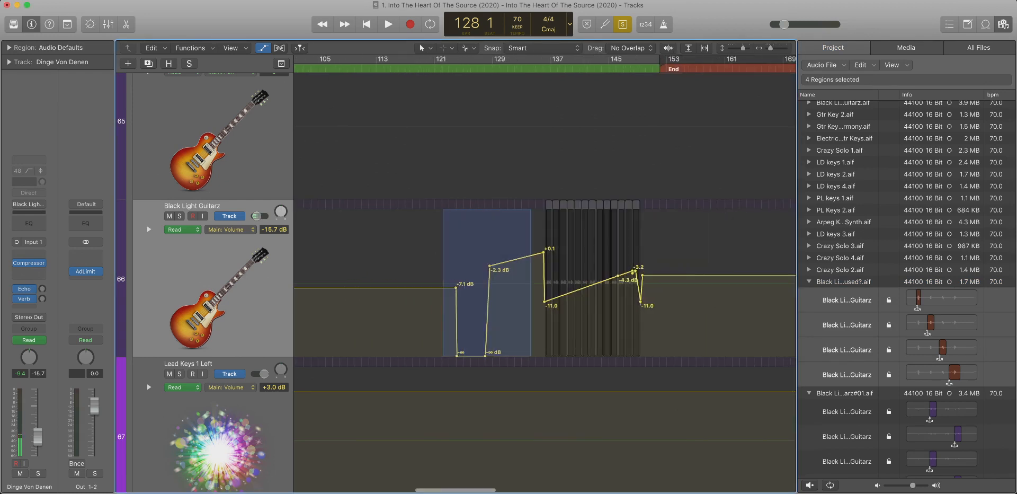
{"action": "key", "text": "Delete"}
{"action": "scroll", "coordinate": [443, 297], "scroll_direction": "left", "scroll_amount": 2}
{"action": "scroll", "coordinate": [545, 281], "scroll_direction": "left", "scroll_amount": 3}
{"action": "key", "text": "super+Left"}
{"action": "key", "text": "super+z"}
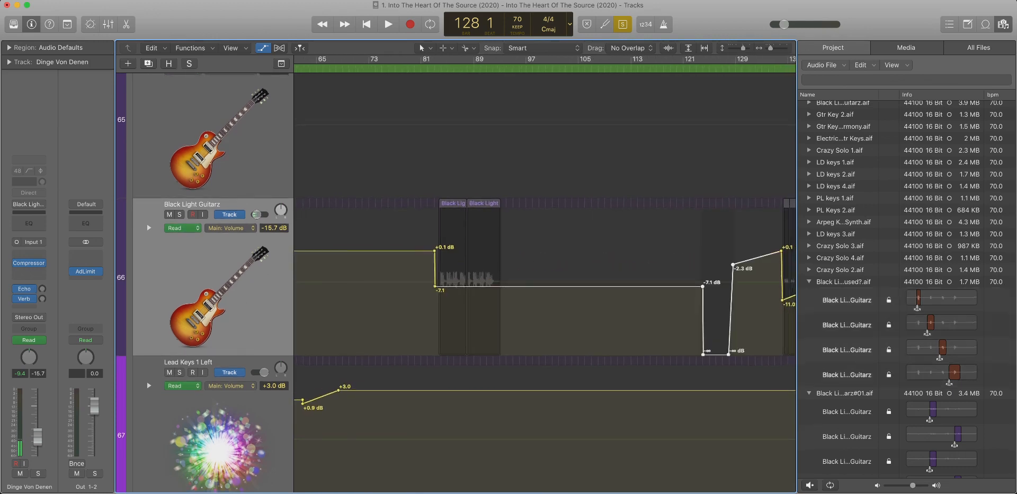
Delete both -∞ dB points on track 66 and extend the -7.1 dB level to just before the last region group at bar 136.
{"action": "scroll", "coordinate": [544, 281], "scroll_direction": "right", "scroll_amount": 3}
{"action": "left_click", "coordinate": [564, 324]}
{"action": "double_click", "coordinate": [551, 354]}
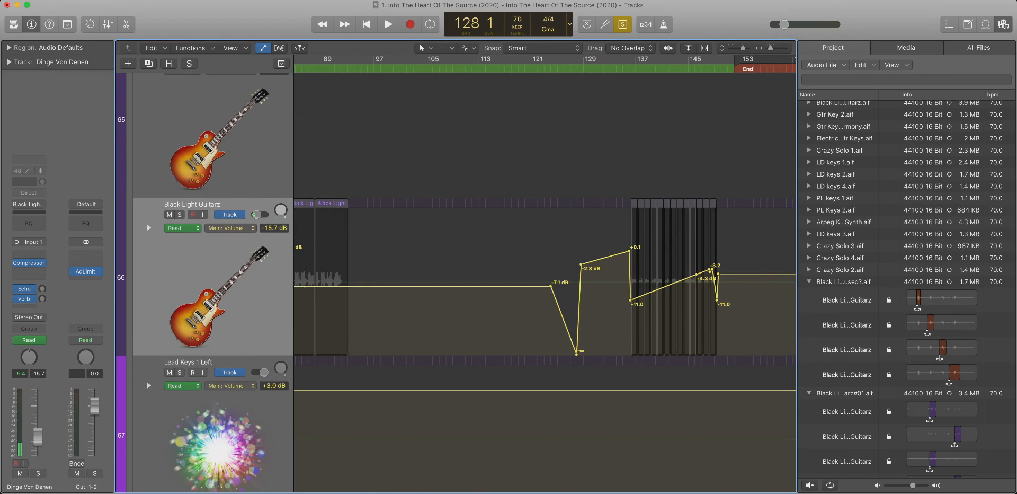
{"action": "double_click", "coordinate": [577, 354]}
{"action": "left_click_drag", "start_coordinate": [551, 286], "coordinate": [629, 286]}
{"action": "scroll", "coordinate": [629, 286], "scroll_direction": "right", "scroll_amount": 1}
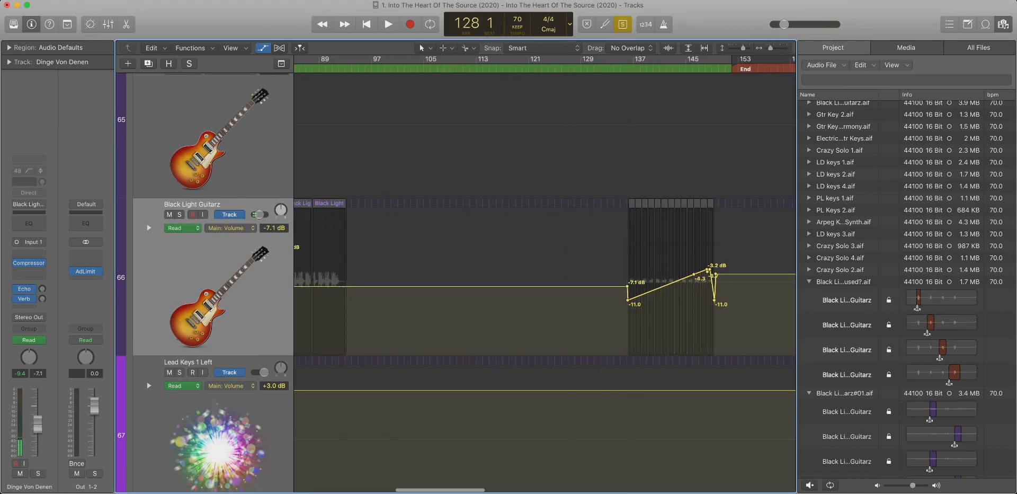
Delete the -4.2 dB volume point just after track 66's last region group.
{"action": "left_click_drag", "start_coordinate": [586, 209], "coordinate": [795, 354]}
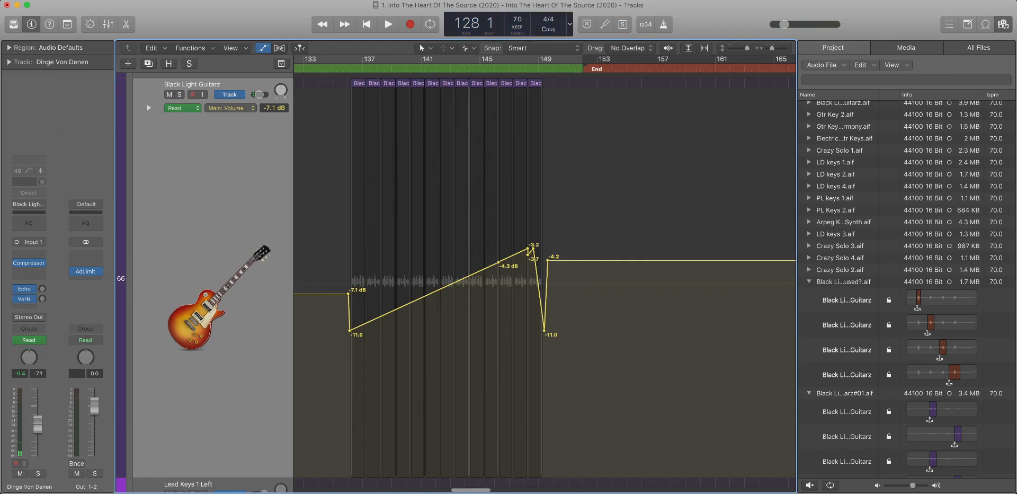
{"action": "left_click", "coordinate": [228, 186]}
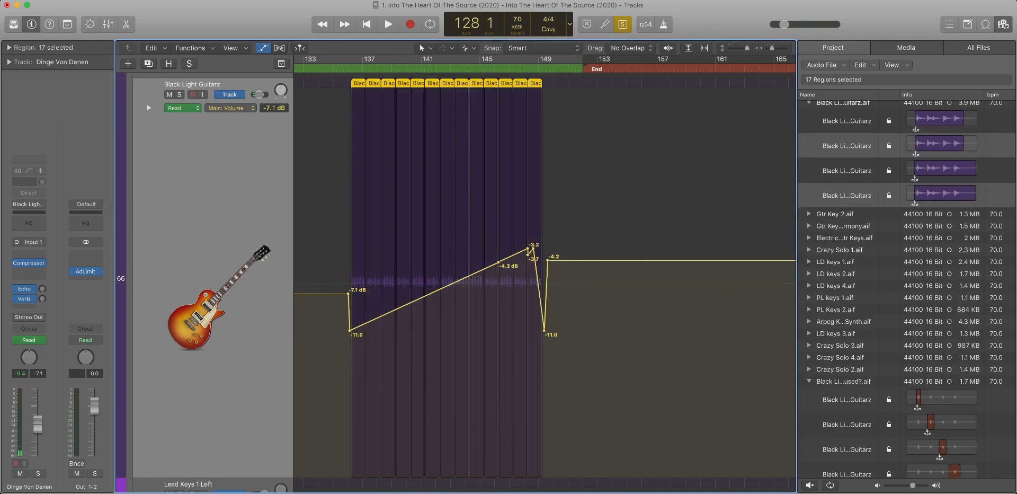
{"action": "key", "text": "super+Up"}
{"action": "key", "text": "super+Up"}
{"action": "key", "text": "super+Up"}
{"action": "key", "text": "super+Up"}
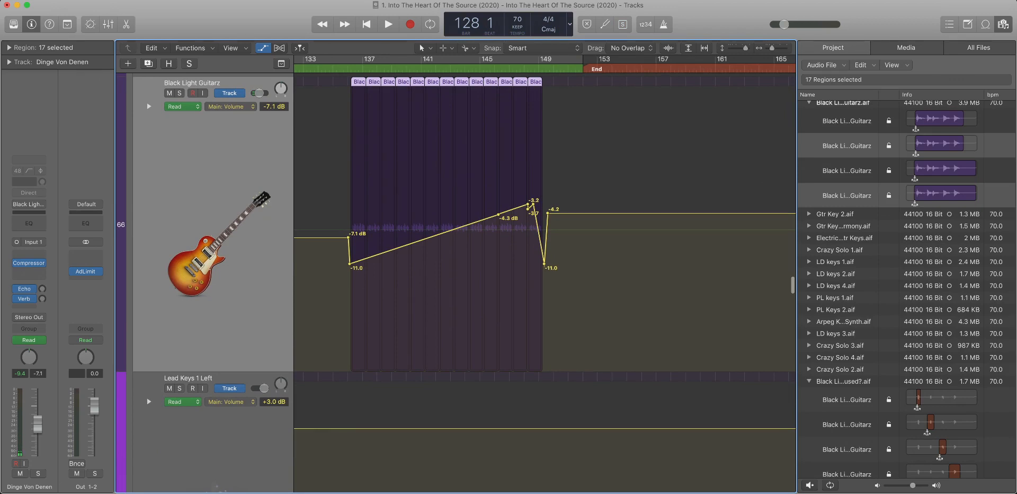
{"action": "key", "text": "super+Right"}
{"action": "key", "text": "super+Right"}
{"action": "key", "text": "super+Right"}
{"action": "key", "text": "super+Right"}
{"action": "key", "text": "super+Right"}
{"action": "key", "text": "super+Right"}
{"action": "key", "text": "super+Right"}
{"action": "key", "text": "super+Right"}
{"action": "key", "text": "super+Right"}
{"action": "key", "text": "super+Right"}
{"action": "key", "text": "super+Right"}
{"action": "key", "text": "super+Right"}
{"action": "key", "text": "super+Left"}
{"action": "key", "text": "super+Left"}
{"action": "key", "text": "super+Left"}
{"action": "key", "text": "super+Left"}
{"action": "key", "text": "super+Left"}
{"action": "key", "text": "super+Left"}
{"action": "key", "text": "super+Left"}
{"action": "key", "text": "super+Right"}
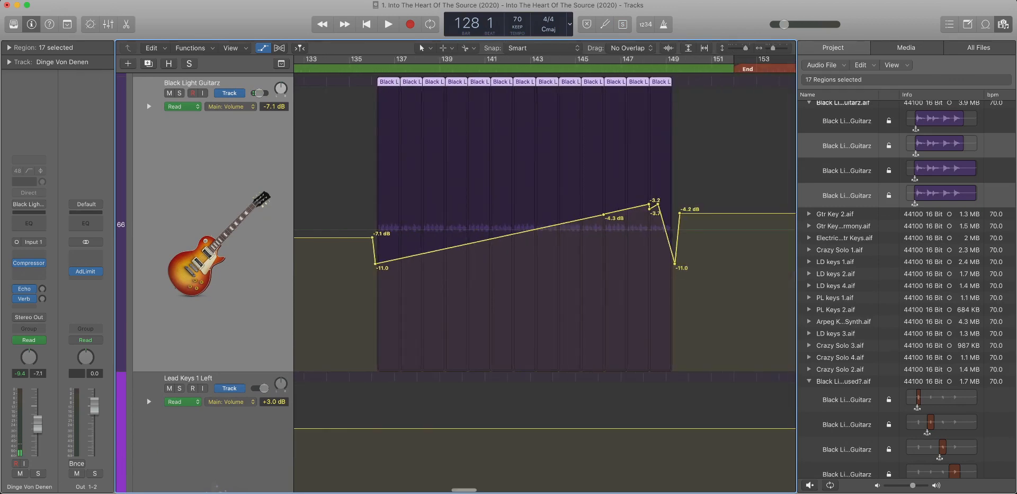
{"action": "scroll", "coordinate": [545, 212], "scroll_direction": "right", "scroll_amount": 5}
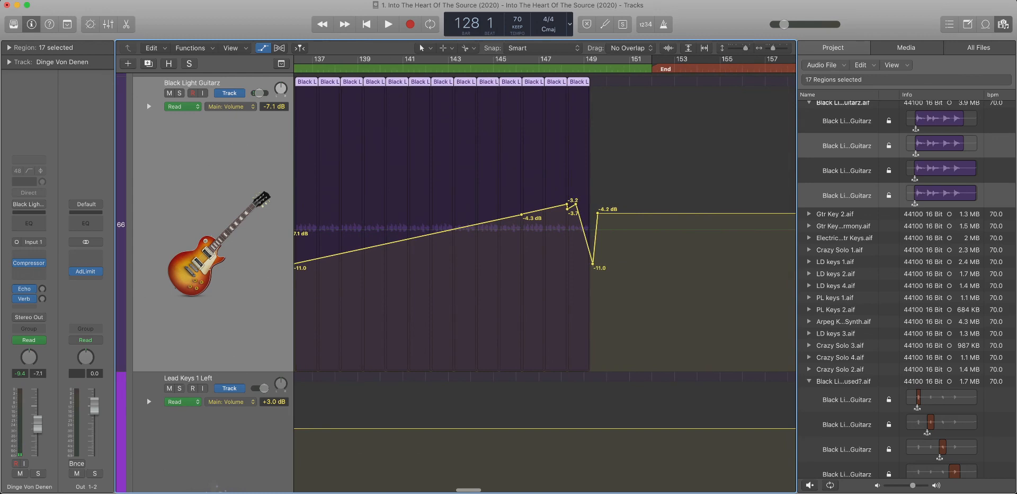
{"action": "left_click", "coordinate": [597, 213]}
Examine track 66's remaining volume automation around the last region group and across the whole song.
{"action": "key", "text": "super+Left"}
{"action": "key", "text": "super+Left"}
{"action": "key", "text": "super+Left"}
{"action": "key", "text": "super+Left"}
{"action": "key", "text": "super+Left"}
{"action": "key", "text": "super+Left"}
{"action": "key", "text": "super+Left"}
{"action": "key", "text": "super+Left"}
{"action": "key", "text": "super+Left"}
{"action": "key", "text": "super+Left"}
{"action": "key", "text": "super+Left"}
{"action": "key", "text": "super+Left"}
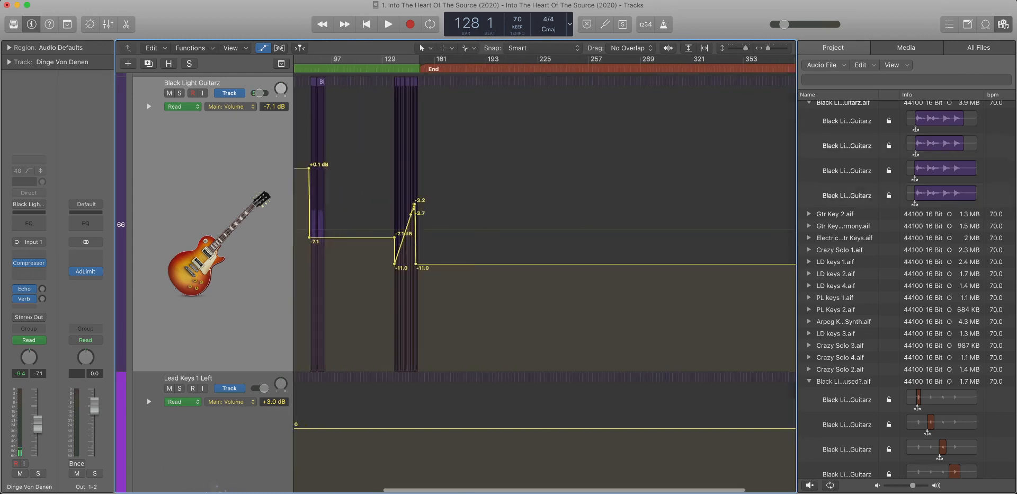
{"action": "key", "text": "super+Right"}
{"action": "key", "text": "super+Right"}
{"action": "key", "text": "super+Right"}
{"action": "key", "text": "super+Right"}
{"action": "key", "text": "super+Right"}
{"action": "key", "text": "super+Right"}
{"action": "key", "text": "super+Right"}
{"action": "key", "text": "super+Right"}
{"action": "key", "text": "super+Right"}
{"action": "key", "text": "super+Right"}
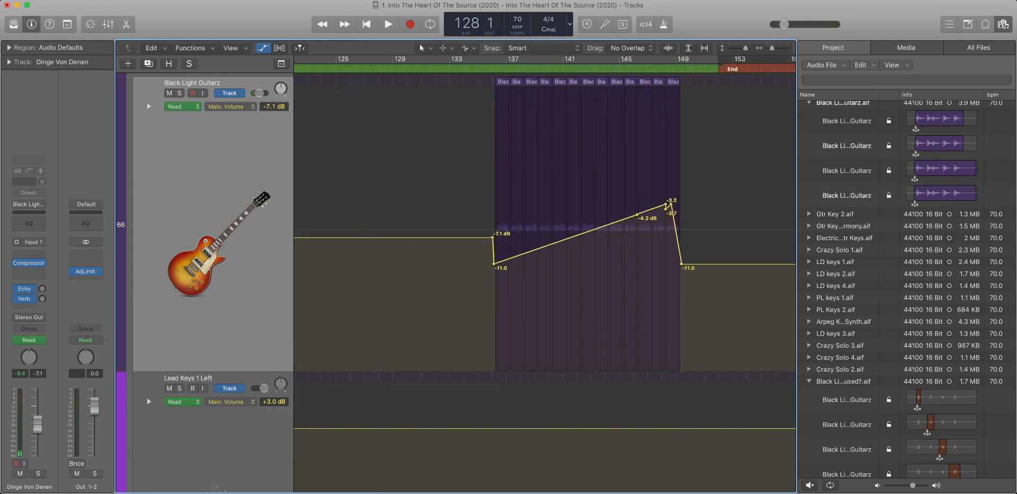
{"action": "left_click_drag", "start_coordinate": [653, 242], "coordinate": [731, 288]}
{"action": "key", "text": "z"}
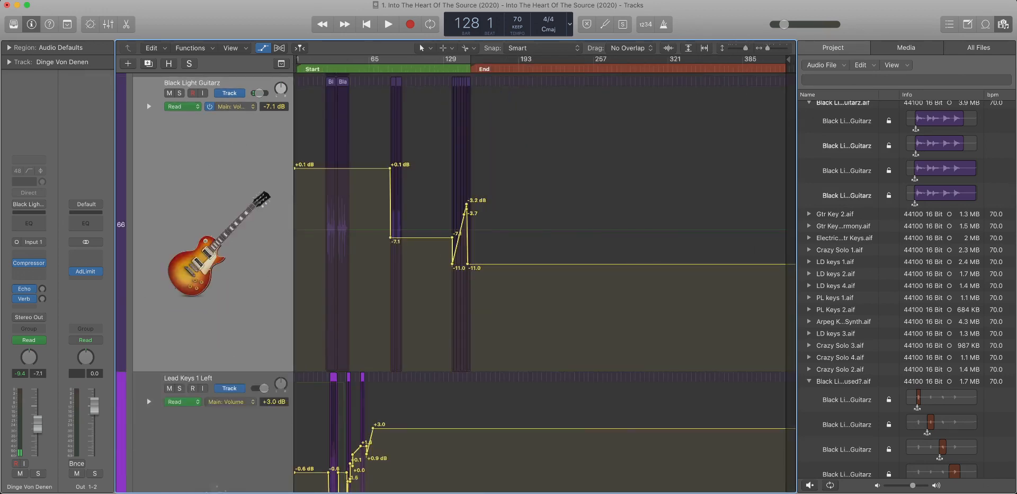
Switch Black Light Guitarz track 66's displayed automation to Main: Pan.
{"action": "left_click", "coordinate": [231, 106]}
{"action": "scroll", "coordinate": [545, 276], "scroll_direction": "left", "scroll_amount": 1}
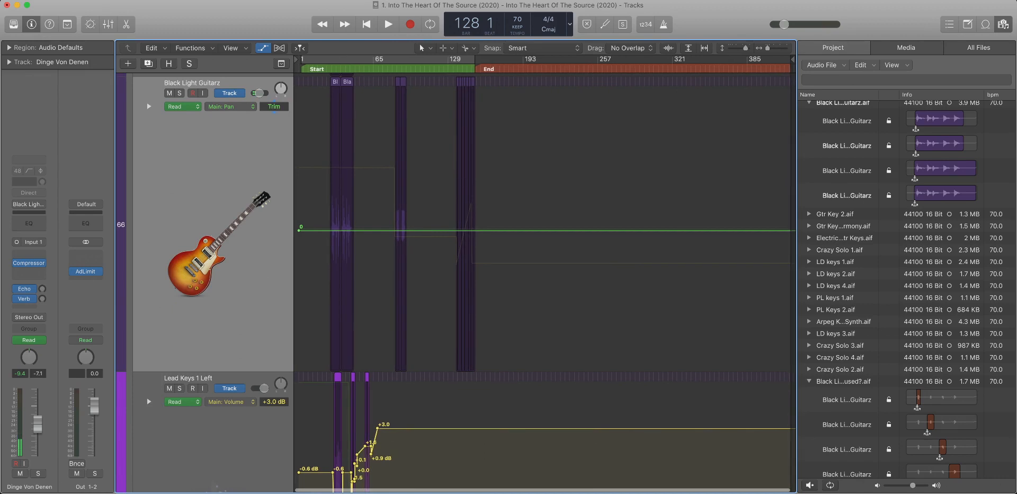
{"action": "scroll", "coordinate": [545, 281], "scroll_direction": "down", "scroll_amount": 8}
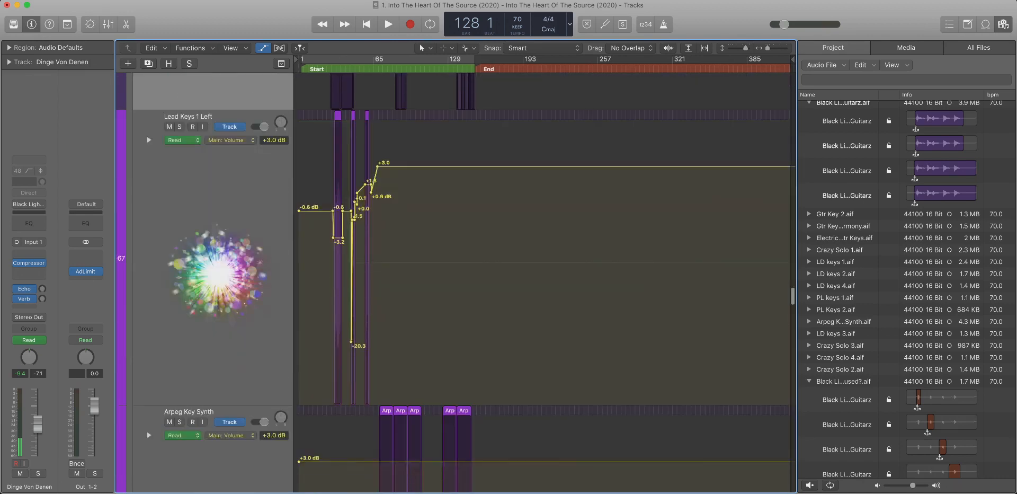
On Lead Keys 1 Left, delete the -0.6 dB volume point before the first region and level the song start at -3.2 dB.
{"action": "left_click", "coordinate": [212, 212]}
{"action": "scroll", "coordinate": [545, 276], "scroll_direction": "up", "scroll_amount": 10}
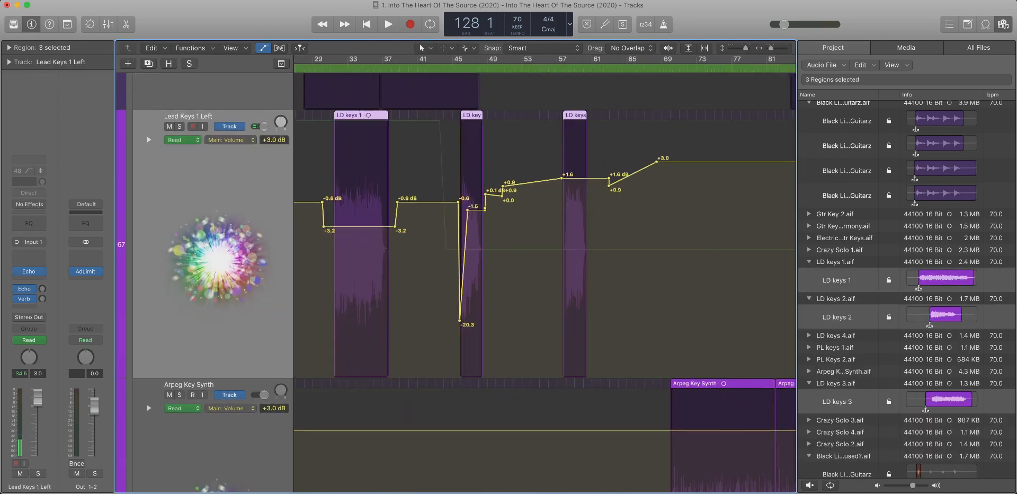
{"action": "scroll", "coordinate": [545, 276], "scroll_direction": "down", "scroll_amount": 5}
{"action": "scroll", "coordinate": [544, 276], "scroll_direction": "left", "scroll_amount": 5}
{"action": "scroll", "coordinate": [545, 276], "scroll_direction": "down", "scroll_amount": 4}
{"action": "scroll", "coordinate": [545, 276], "scroll_direction": "left", "scroll_amount": 1}
{"action": "left_click", "coordinate": [493, 170]}
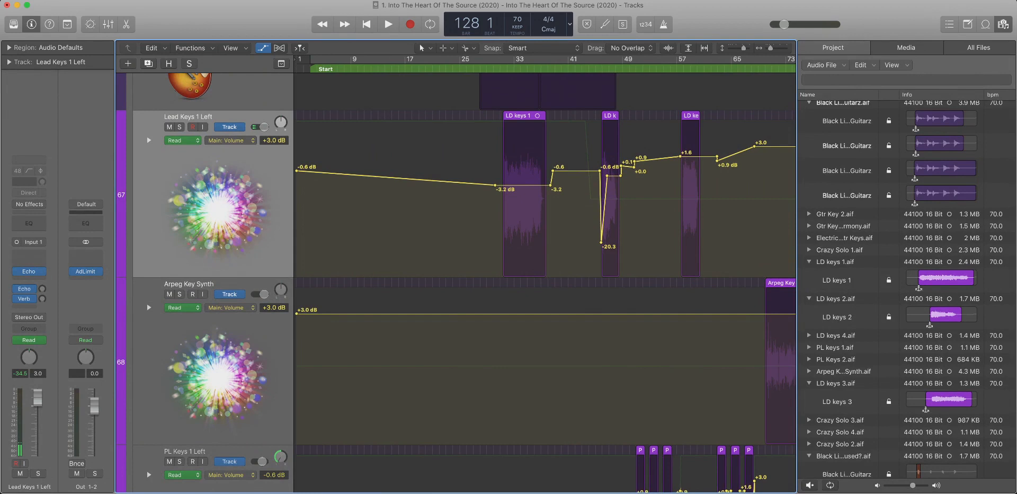
{"action": "scroll", "coordinate": [545, 275], "scroll_direction": "right", "scroll_amount": 5}
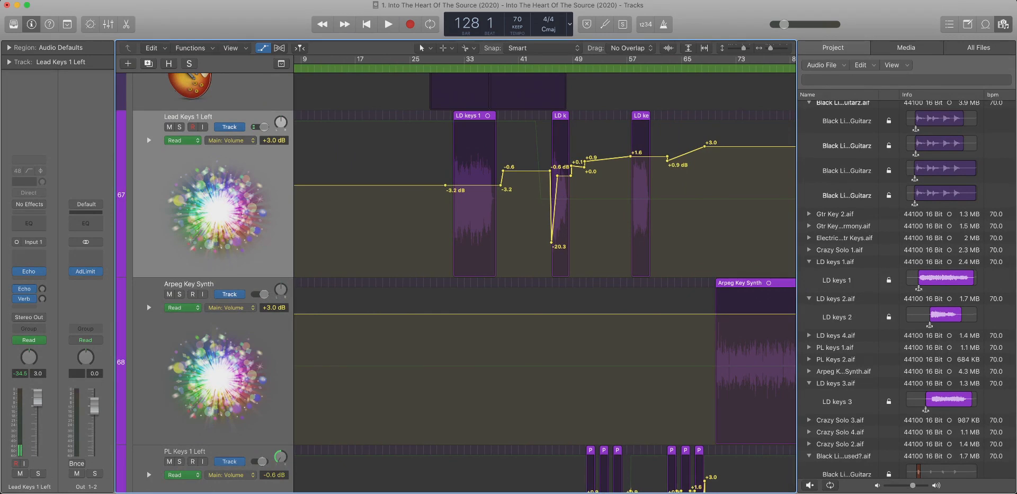
Delete the volume points between Lead Keys 1 Left's second and third regions and those after the third region.
{"action": "left_click_drag", "start_coordinate": [737, 201], "coordinate": [572, 201]}
{"action": "key", "text": "Delete"}
{"action": "scroll", "coordinate": [662, 212], "scroll_direction": "left", "scroll_amount": 2}
{"action": "scroll", "coordinate": [609, 202], "scroll_direction": "down", "scroll_amount": 1}
{"action": "key", "text": "Delete"}
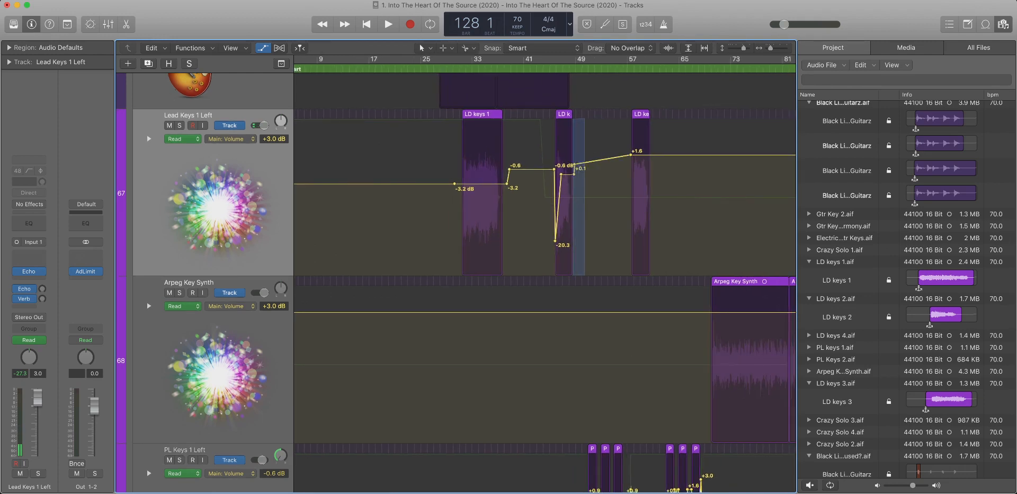
{"action": "key", "text": "Delete"}
{"action": "key", "text": "super+Right"}
{"action": "key", "text": "super+Right"}
{"action": "key", "text": "super+Right"}
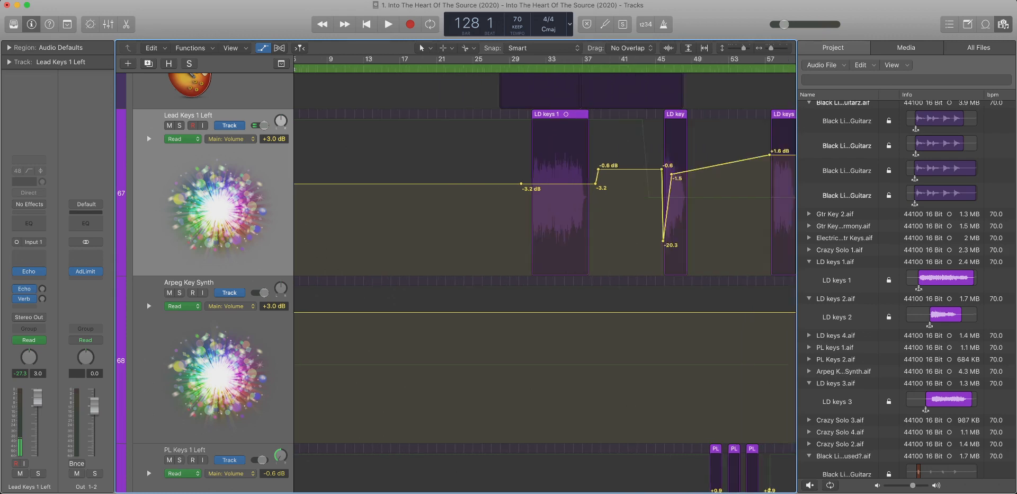
Delete the +0.1 dB volume point just after Lead Keys 1 Left's second region.
{"action": "scroll", "coordinate": [610, 185], "scroll_direction": "right", "scroll_amount": 5}
{"action": "left_click", "coordinate": [639, 165]}
{"action": "left_click_drag", "start_coordinate": [665, 208], "coordinate": [631, 154]}
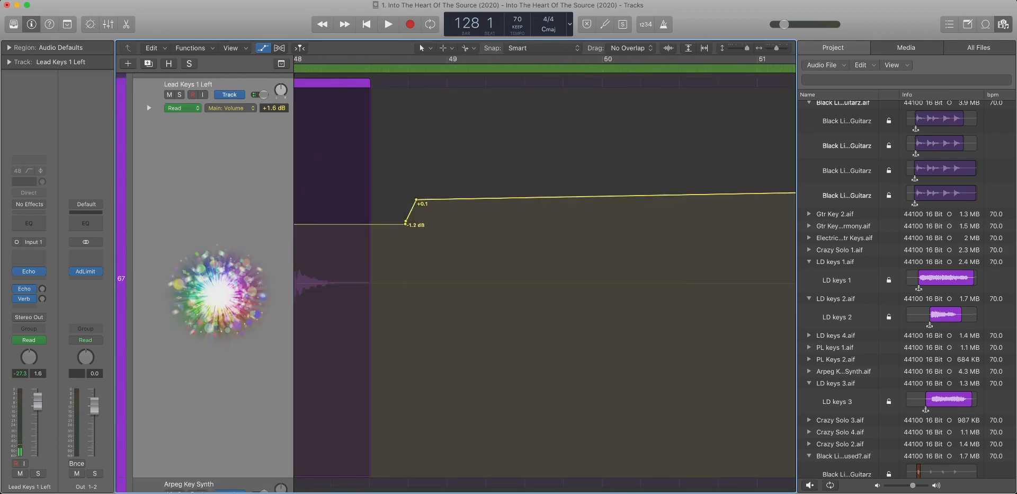
{"action": "left_click", "coordinate": [416, 200]}
Move the -1.5 dB volume point after Lead Keys 1 Left's second region to just before the third region.
{"action": "key", "text": "super+Left"}
{"action": "key", "text": "super+Left"}
{"action": "key", "text": "super+Left"}
{"action": "key", "text": "super+Left"}
{"action": "key", "text": "super+Left"}
{"action": "key", "text": "super+Left"}
{"action": "key", "text": "super+Left"}
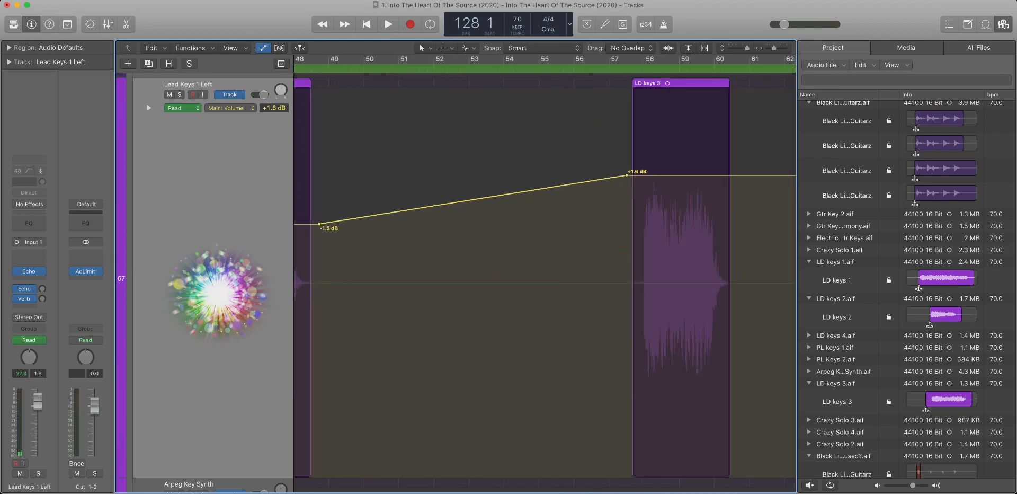
{"action": "left_click_drag", "start_coordinate": [319, 223], "coordinate": [624, 224]}
Delete both -0.6 dB volume points between Lead Keys 1 Left's first and second regions.
{"action": "key", "text": "super+Left"}
{"action": "key", "text": "super+Left"}
{"action": "key", "text": "super+Left"}
{"action": "key", "text": "super+Left"}
{"action": "key", "text": "super+Left"}
{"action": "key", "text": "super+Left"}
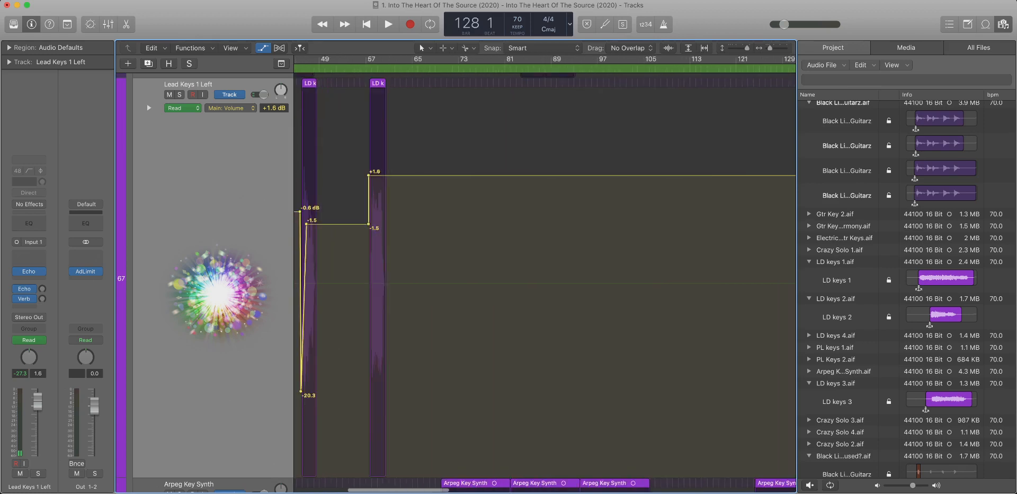
{"action": "key", "text": "super+Right"}
{"action": "key", "text": "super+Right"}
{"action": "key", "text": "super+Right"}
{"action": "key", "text": "super+Right"}
{"action": "scroll", "coordinate": [545, 278], "scroll_direction": "left", "scroll_amount": 15}
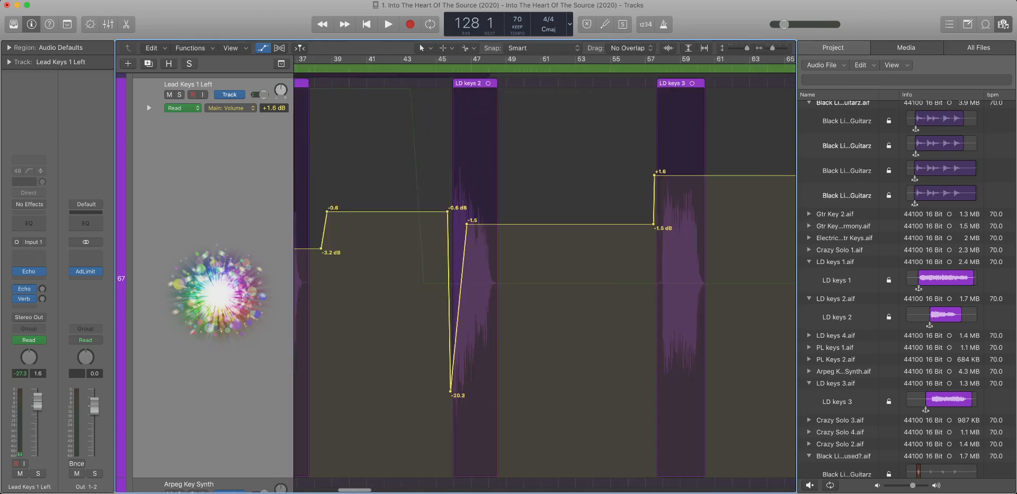
{"action": "key", "text": "super+Up"}
{"action": "key", "text": "super+Up"}
{"action": "key", "text": "super+Up"}
{"action": "key", "text": "super+Left"}
{"action": "key", "text": "super+Left"}
{"action": "key", "text": "super+Up"}
{"action": "key", "text": "super+Up"}
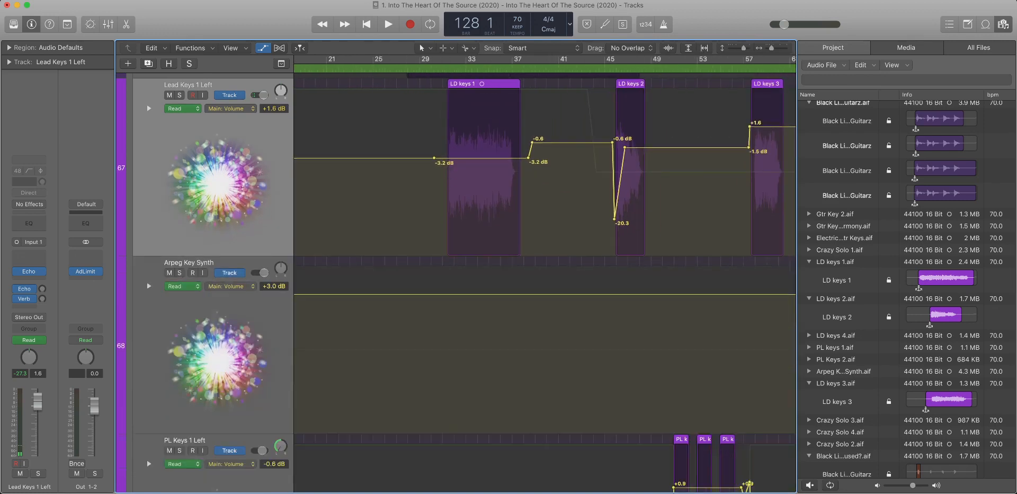
{"action": "scroll", "coordinate": [545, 278], "scroll_direction": "left", "scroll_amount": 4}
{"action": "scroll", "coordinate": [544, 279], "scroll_direction": "right", "scroll_amount": 5}
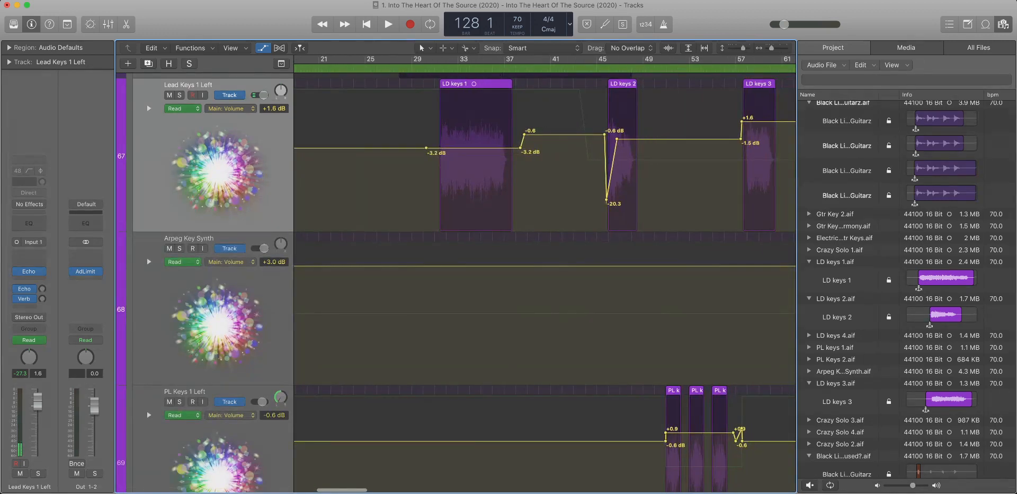
{"action": "key", "text": "Delete"}
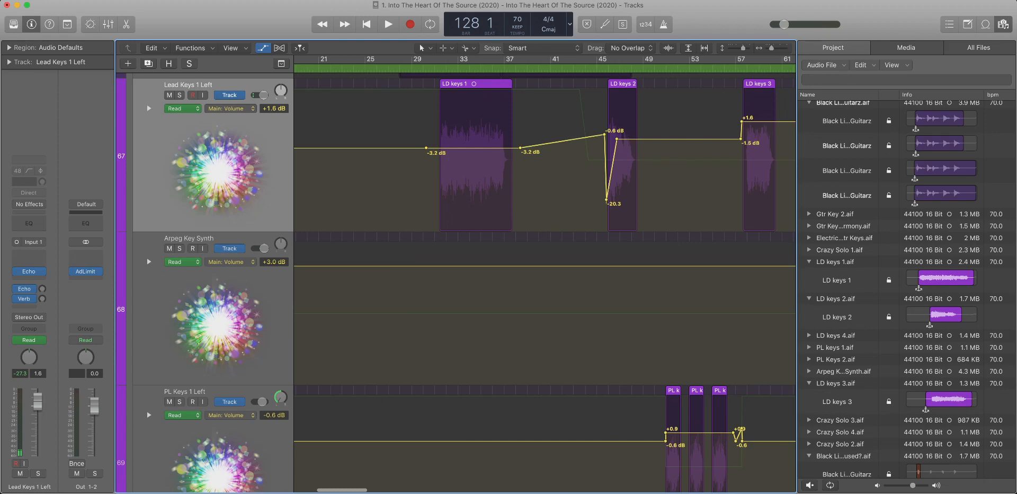
{"action": "key", "text": "Delete"}
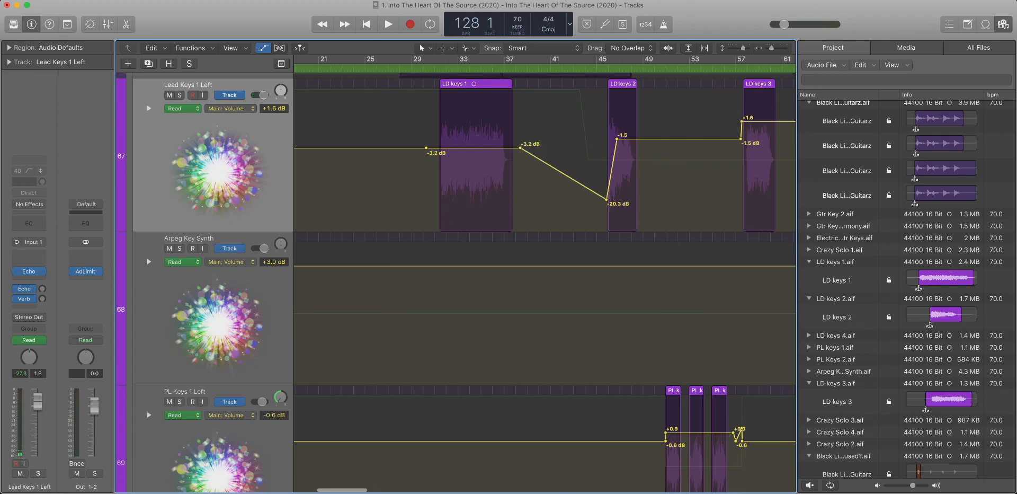
Move the -3.2 dB point after Lead Keys 1 Left's first region close to the second region, and delete the -3.2 dB point before the first.
{"action": "left_click_drag", "start_coordinate": [520, 148], "coordinate": [588, 148]}
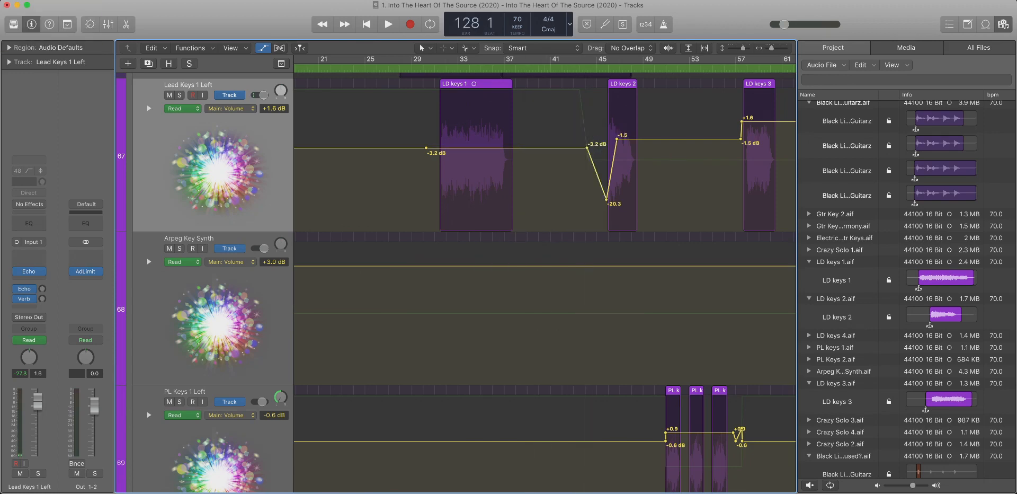
{"action": "scroll", "coordinate": [426, 149], "scroll_direction": "right", "scroll_amount": 5}
{"action": "scroll", "coordinate": [426, 149], "scroll_direction": "down", "scroll_amount": 2}
{"action": "scroll", "coordinate": [426, 150], "scroll_direction": "left", "scroll_amount": 4}
{"action": "scroll", "coordinate": [548, 274], "scroll_direction": "left", "scroll_amount": 2}
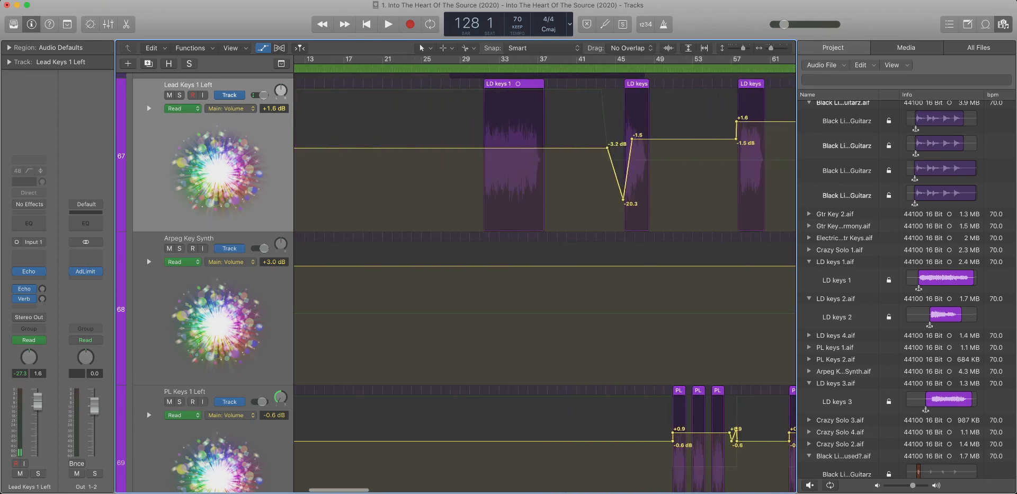
Switch Lead Keys 1 Left's displayed automation to Main: Pan.
{"action": "scroll", "coordinate": [546, 274], "scroll_direction": "left", "scroll_amount": 5}
{"action": "scroll", "coordinate": [546, 274], "scroll_direction": "down", "scroll_amount": 6}
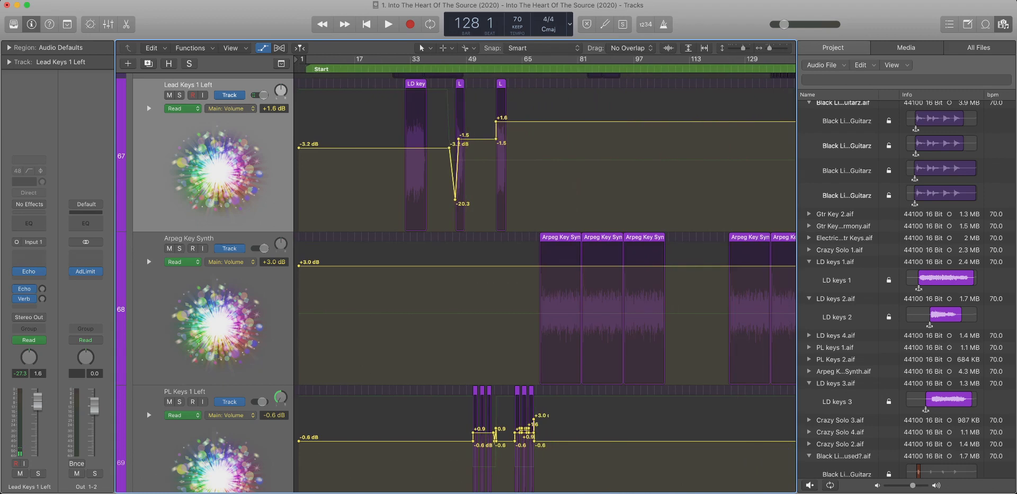
{"action": "left_click", "coordinate": [233, 110]}
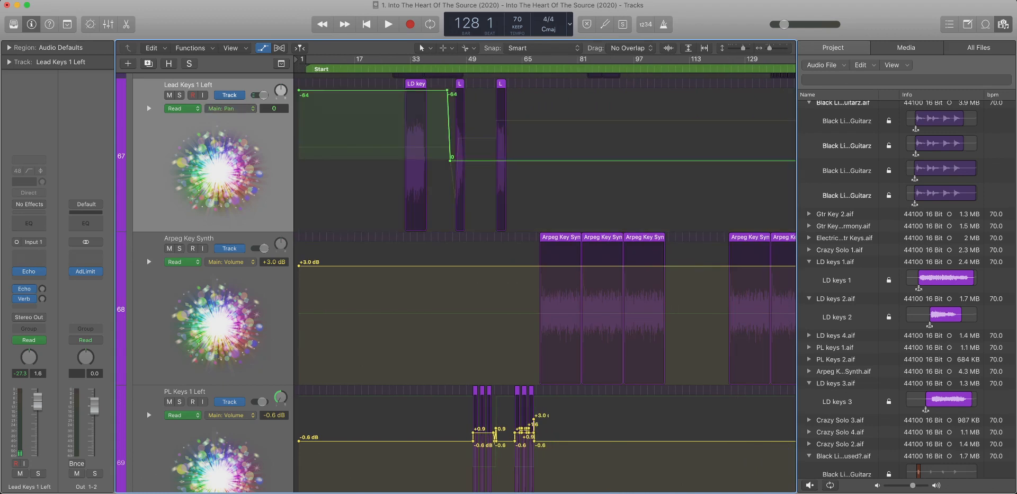
{"action": "scroll", "coordinate": [546, 274], "scroll_direction": "down", "scroll_amount": 5}
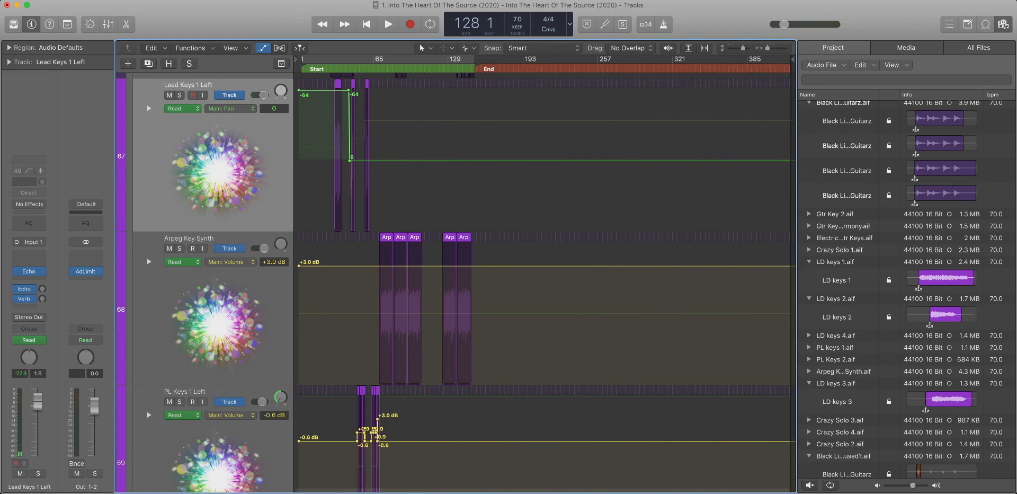
Clear Arpeg Key Synth's volume and pan automation and reset its fader to 0.0 dB.
{"action": "left_click", "coordinate": [213, 297]}
{"action": "left_click", "coordinate": [231, 262]}
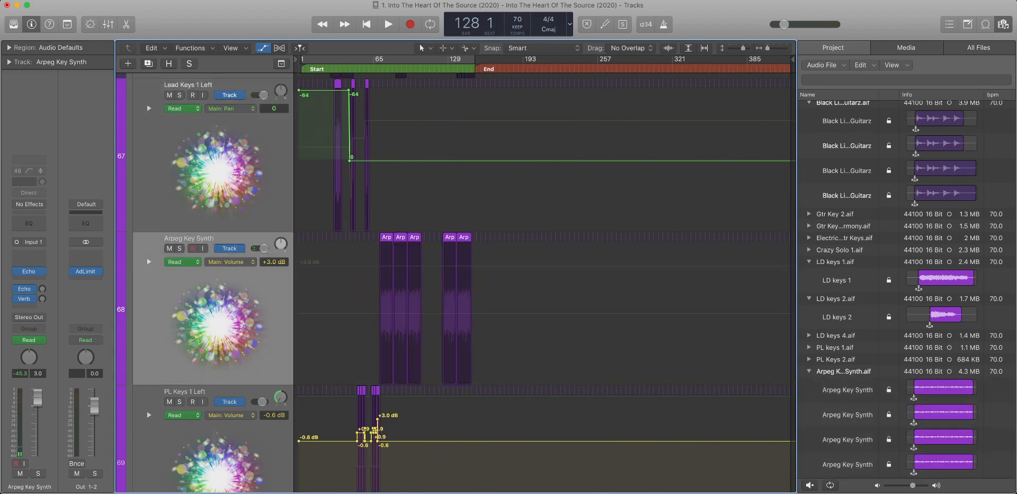
{"action": "left_click", "coordinate": [38, 398], "text": "alt"}
{"action": "left_click", "coordinate": [29, 357]}
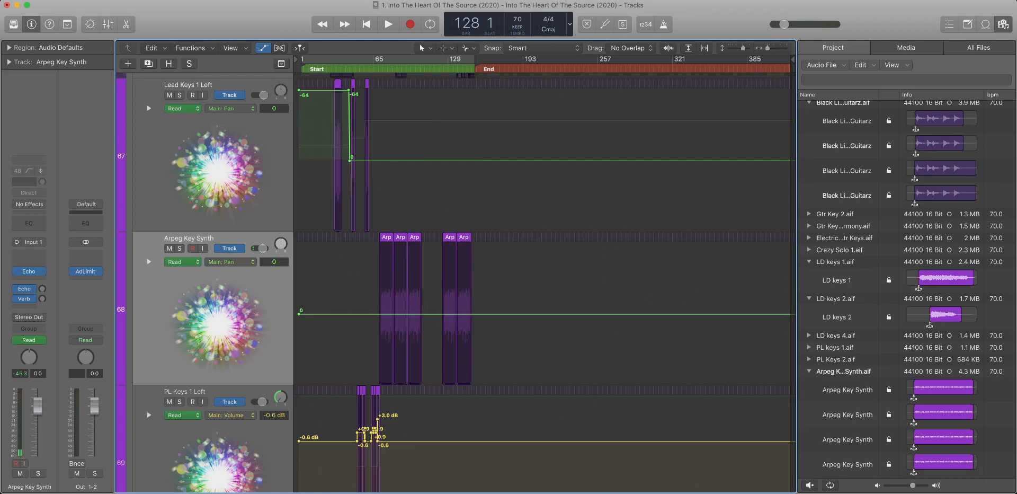
{"action": "left_click", "coordinate": [274, 262]}
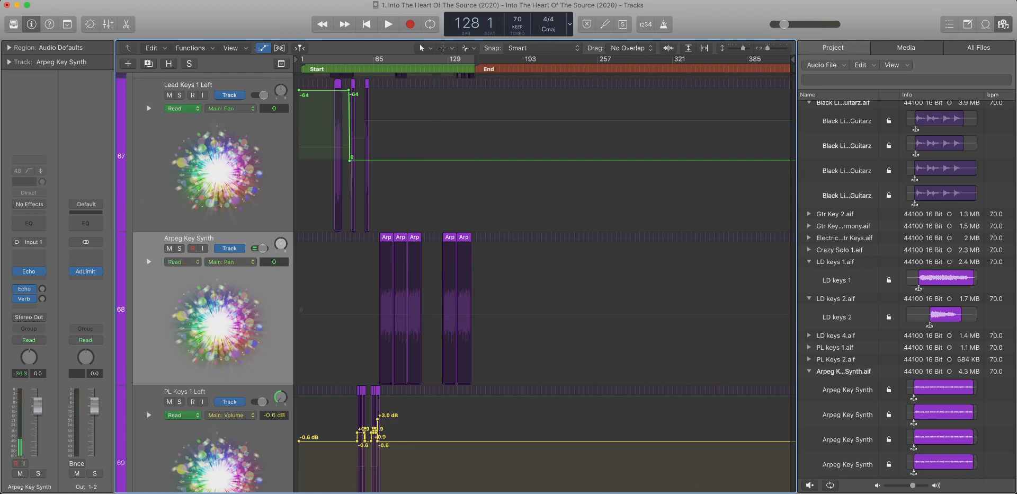
On PL Keys 1 Left, delete the redundant volume points around the first three regions and level the song start at +0.9 dB.
{"action": "scroll", "coordinate": [545, 283], "scroll_direction": "down", "scroll_amount": 8}
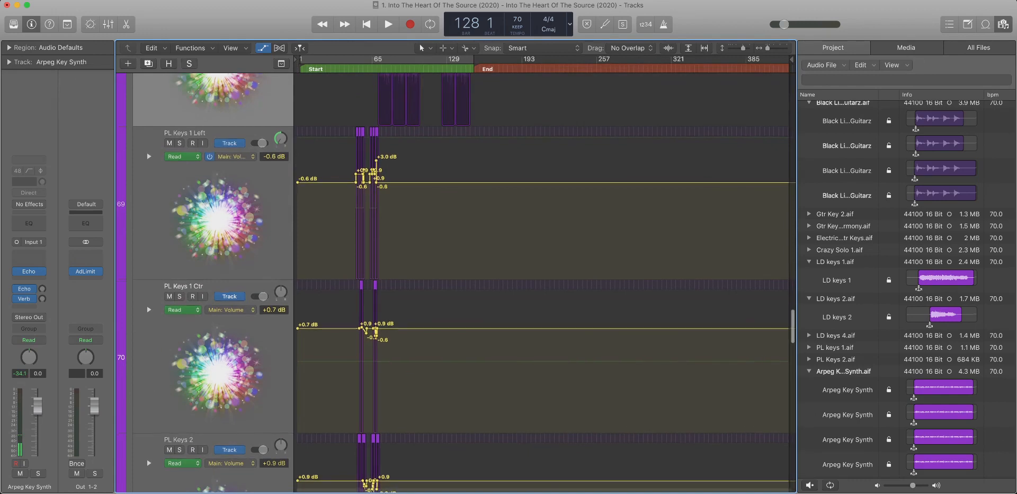
{"action": "left_click_drag", "start_coordinate": [425, 219], "coordinate": [307, 156]}
{"action": "scroll", "coordinate": [546, 280], "scroll_direction": "right", "scroll_amount": 4}
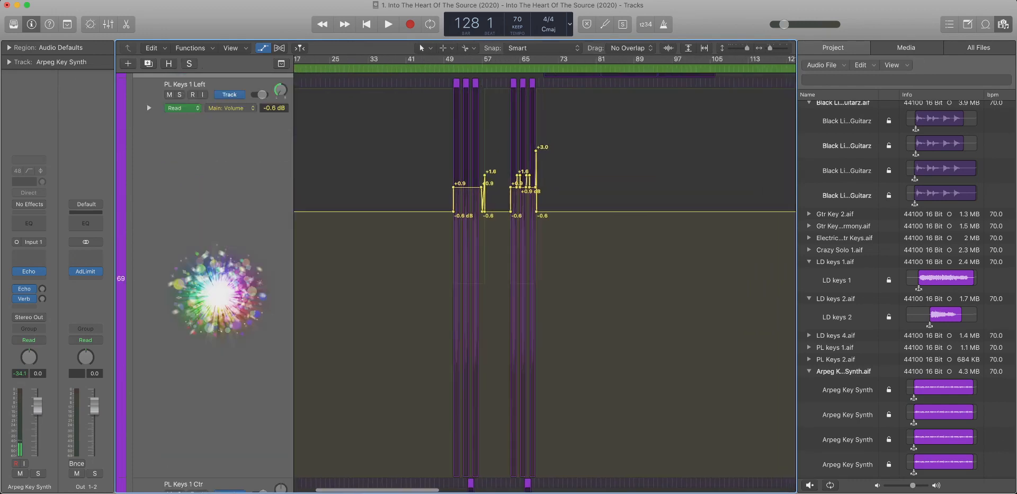
{"action": "key", "text": "Delete"}
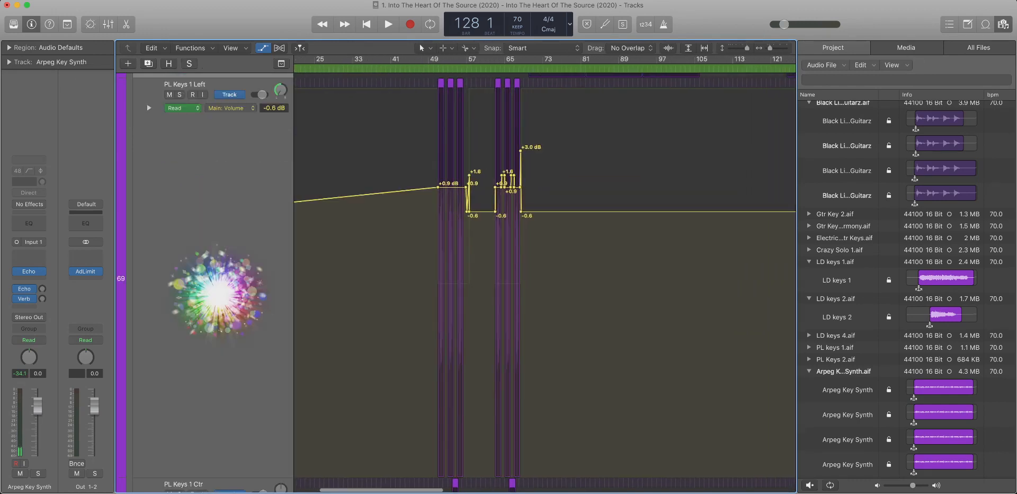
{"action": "key", "text": "Delete"}
{"action": "key", "text": "super+Left"}
{"action": "key", "text": "super+Left"}
{"action": "key", "text": "super+Left"}
{"action": "key", "text": "super+Left"}
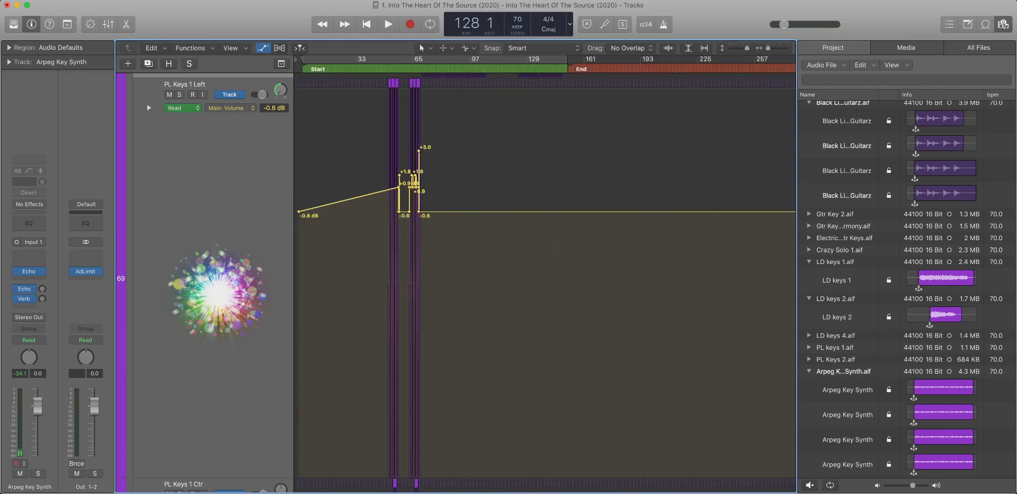
{"action": "key", "text": "Delete"}
Delete the +1.6 dB volume spike after PL Keys 1 Left's third region.
{"action": "left_click_drag", "start_coordinate": [385, 225], "coordinate": [511, 142]}
{"action": "left_click_drag", "start_coordinate": [559, 232], "coordinate": [616, 154]}
{"action": "scroll", "coordinate": [615, 154], "scroll_direction": "right", "scroll_amount": 5}
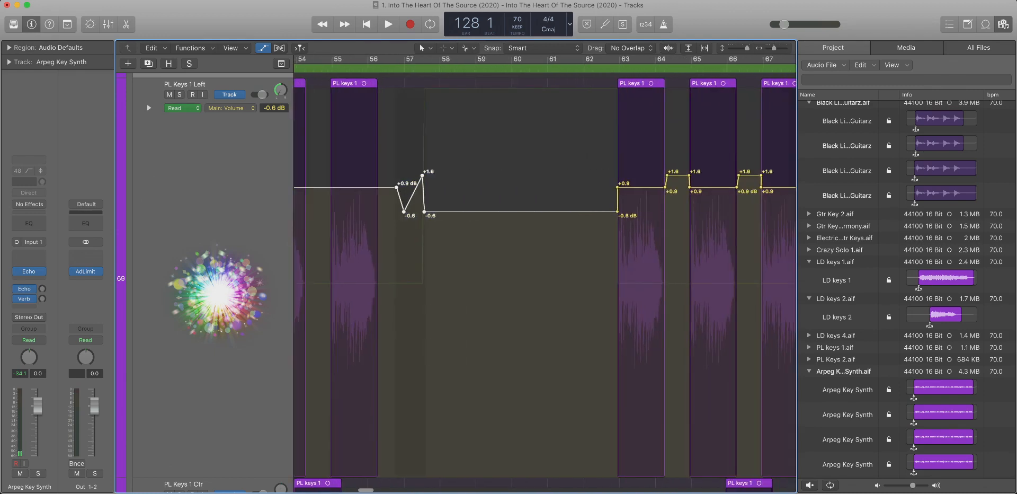
{"action": "left_click", "coordinate": [615, 153]}
{"action": "double_click", "coordinate": [422, 175]}
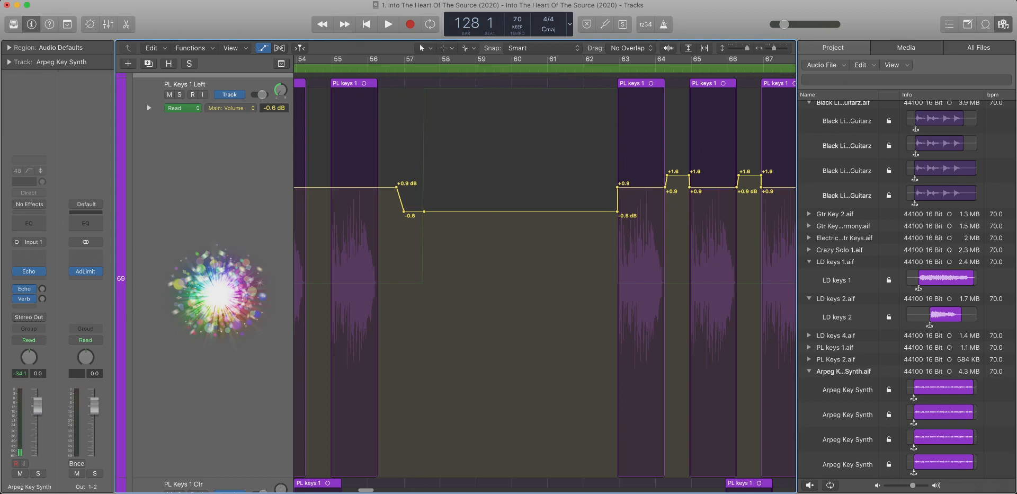
Delete the +1.6 dB volume bumps between PL Keys 1 Left's last three regions.
{"action": "scroll", "coordinate": [545, 274], "scroll_direction": "right", "scroll_amount": 8}
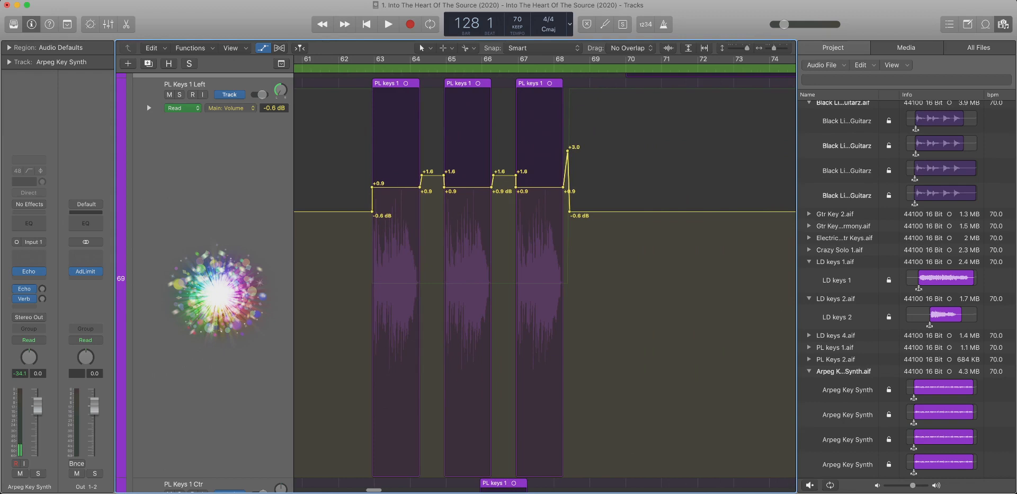
{"action": "left_click_drag", "start_coordinate": [417, 180], "coordinate": [518, 181]}
{"action": "key", "text": "Delete"}
Delete the +3.0 dB spike and the -0.6 dB volume point after PL Keys 1 Left's last region.
{"action": "scroll", "coordinate": [545, 274], "scroll_direction": "right", "scroll_amount": 5}
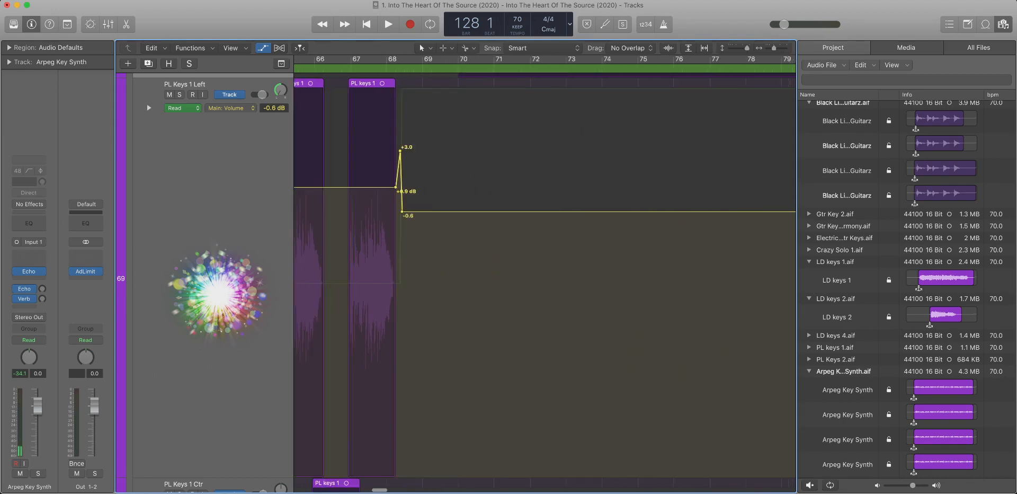
{"action": "left_click_drag", "start_coordinate": [430, 175], "coordinate": [396, 175]}
{"action": "key", "text": "Delete"}
Switch PL Keys 1 Left's displayed automation to Main: Pan.
{"action": "scroll", "coordinate": [396, 174], "scroll_direction": "left", "scroll_amount": 1}
{"action": "scroll", "coordinate": [397, 175], "scroll_direction": "down", "scroll_amount": 10}
{"action": "scroll", "coordinate": [396, 174], "scroll_direction": "up", "scroll_amount": 5}
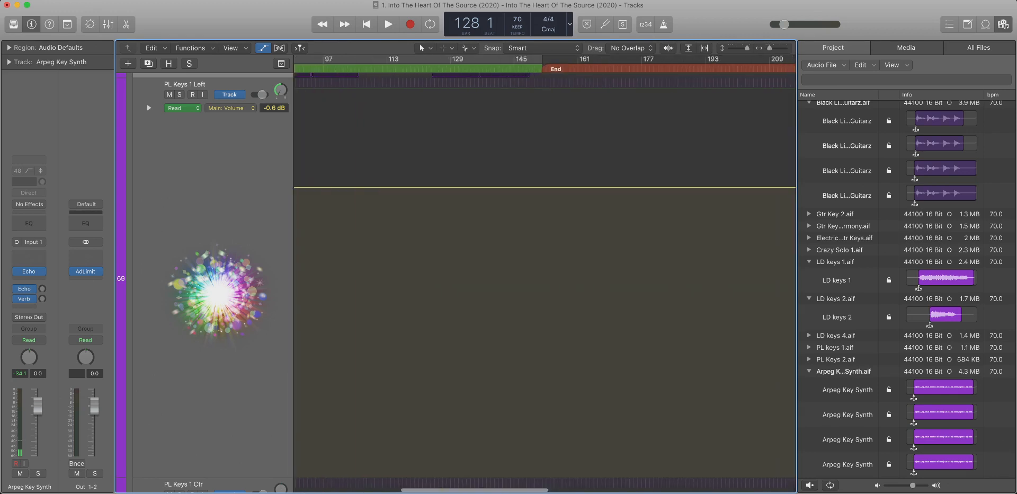
{"action": "scroll", "coordinate": [397, 174], "scroll_direction": "left", "scroll_amount": 8}
{"action": "scroll", "coordinate": [396, 175], "scroll_direction": "left", "scroll_amount": 4}
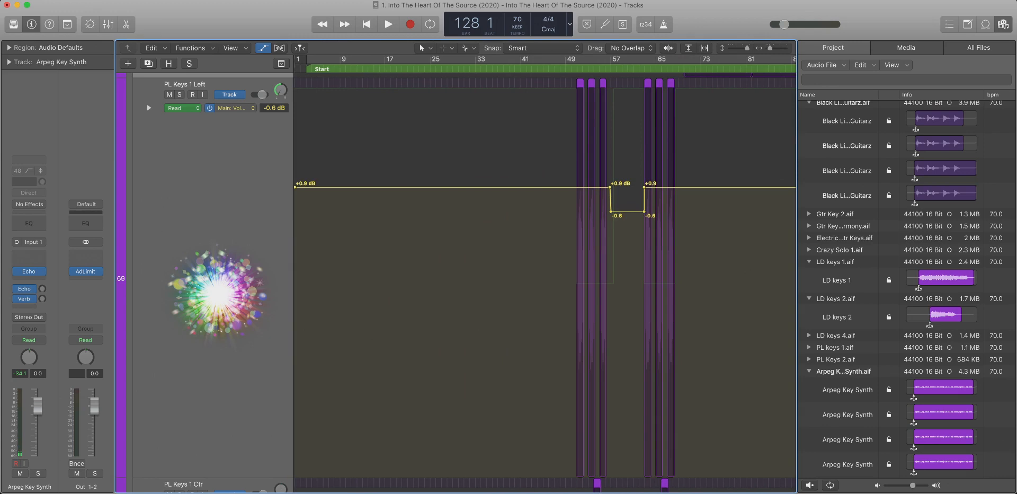
{"action": "left_click", "coordinate": [231, 109]}
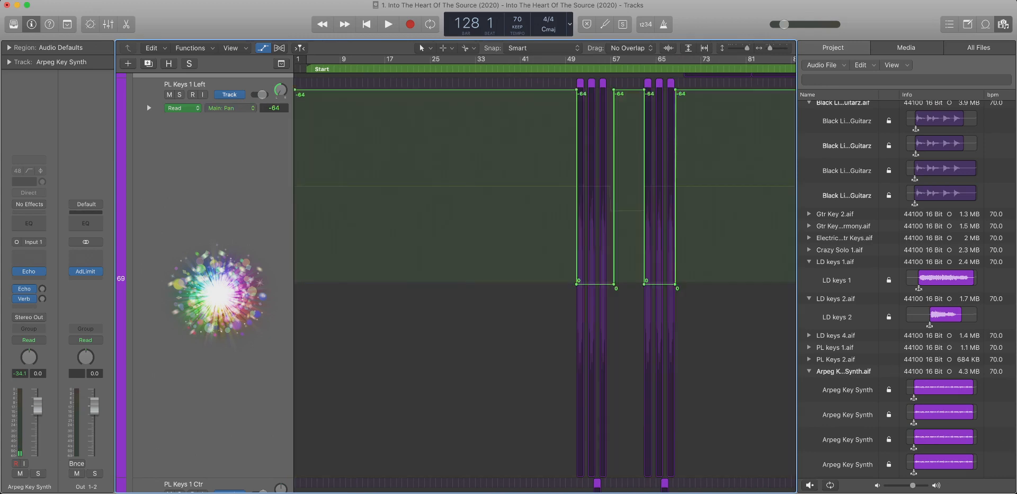
Delete all of PL Keys 1 Left's pan automation and reset the track's pan to 0.
{"action": "scroll", "coordinate": [545, 283], "scroll_direction": "up", "scroll_amount": 3}
{"action": "scroll", "coordinate": [545, 283], "scroll_direction": "down", "scroll_amount": 1}
{"action": "scroll", "coordinate": [545, 283], "scroll_direction": "right", "scroll_amount": 5}
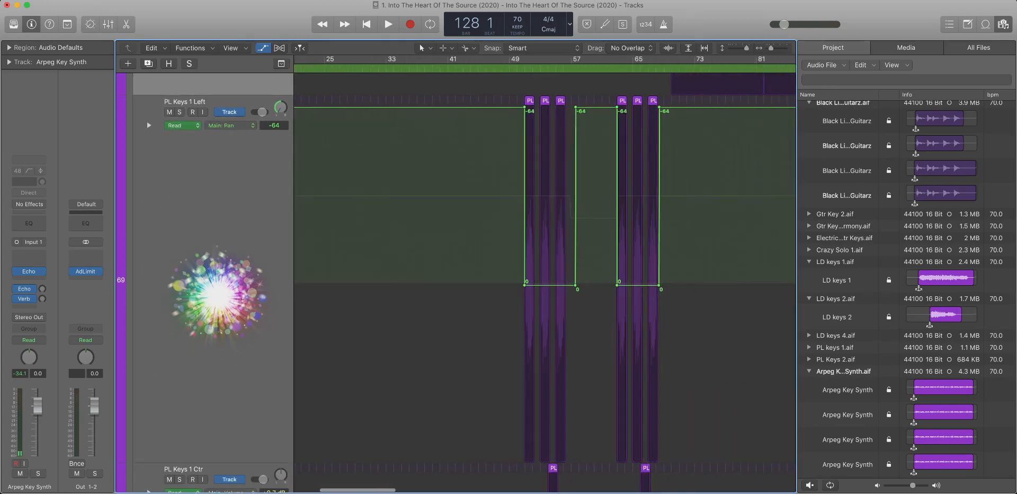
{"action": "scroll", "coordinate": [545, 283], "scroll_direction": "up", "scroll_amount": 3}
{"action": "scroll", "coordinate": [545, 283], "scroll_direction": "down", "scroll_amount": 1}
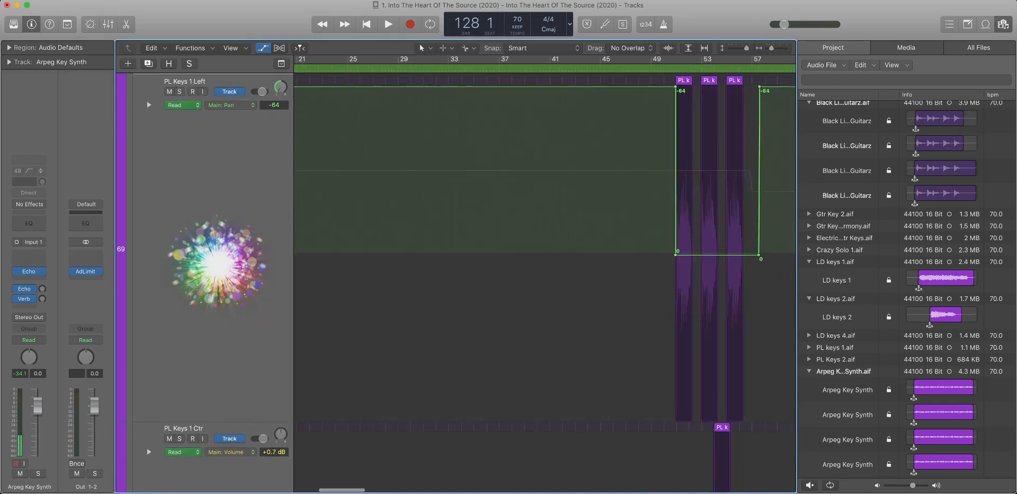
{"action": "scroll", "coordinate": [545, 283], "scroll_direction": "left", "scroll_amount": 5}
{"action": "scroll", "coordinate": [545, 283], "scroll_direction": "right", "scroll_amount": 6}
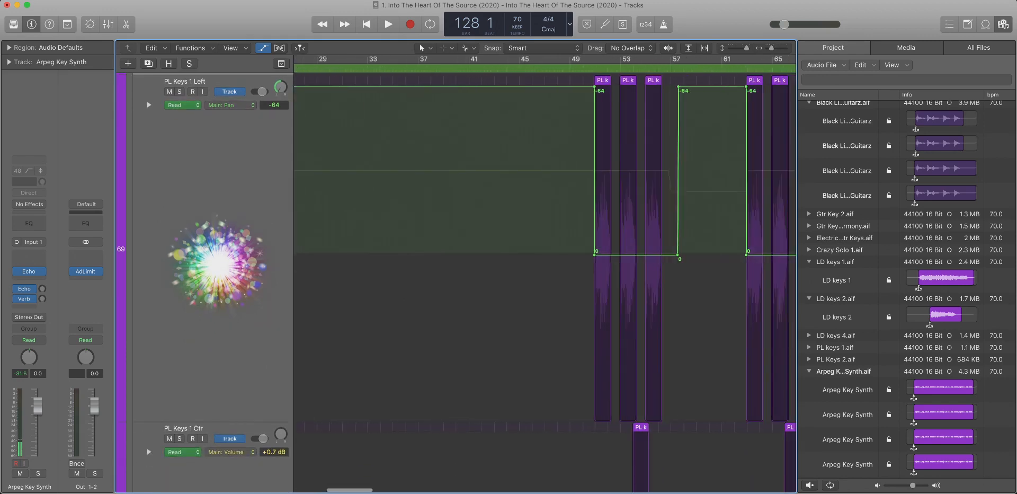
{"action": "scroll", "coordinate": [544, 283], "scroll_direction": "down", "scroll_amount": 2}
{"action": "key", "text": "super+a"}
{"action": "key", "text": "Delete"}
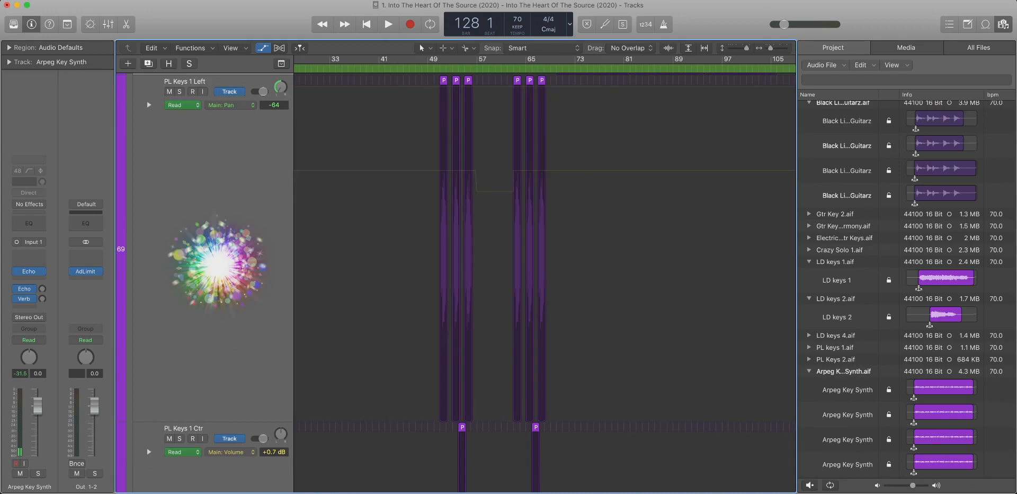
{"action": "left_click", "coordinate": [281, 87], "text": "alt"}
{"action": "scroll", "coordinate": [545, 283], "scroll_direction": "up", "scroll_amount": 3}
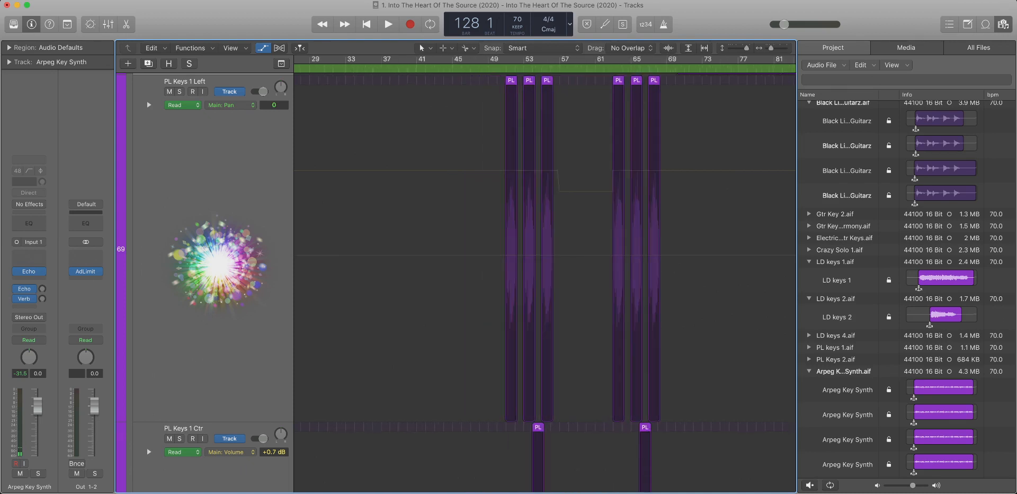
Undo PL Keys 1 Left's pan reset and restore the pan to 0.
{"action": "scroll", "coordinate": [545, 283], "scroll_direction": "down", "scroll_amount": 4}
{"action": "scroll", "coordinate": [545, 283], "scroll_direction": "down", "scroll_amount": 2}
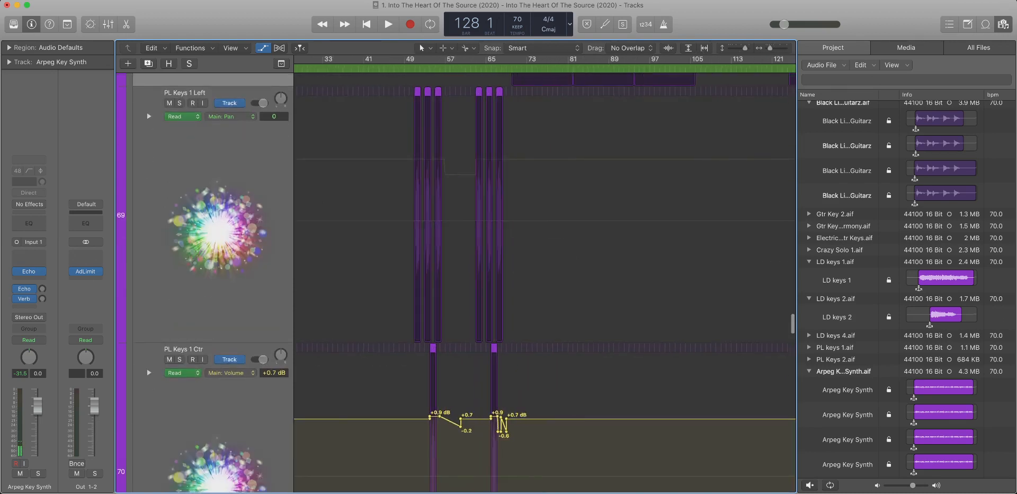
{"action": "key", "text": "super+z"}
{"action": "key", "text": "Delete"}
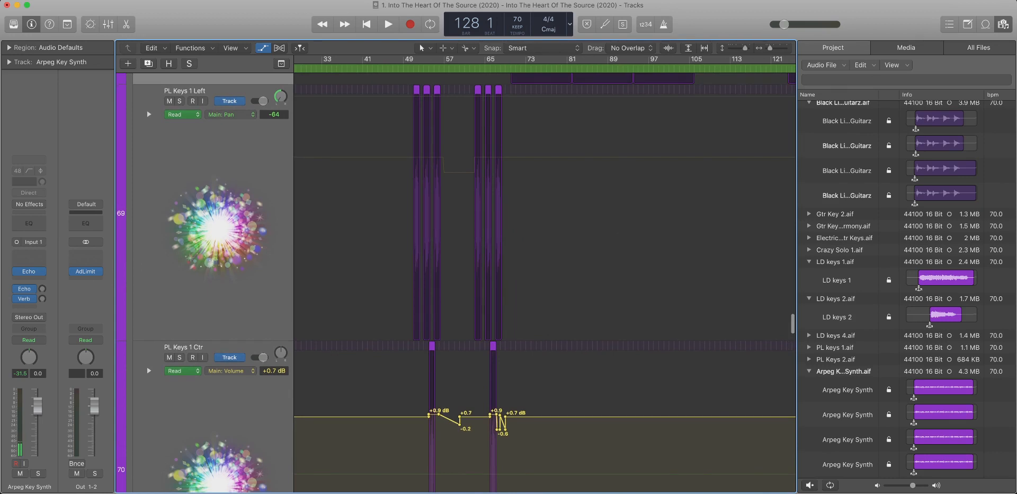
{"action": "key", "text": "super+z"}
{"action": "key", "text": "Delete"}
Select the PL Keys 1 Ctr track and zoom in on its two regions.
{"action": "scroll", "coordinate": [456, 283], "scroll_direction": "down", "scroll_amount": 4}
{"action": "key", "text": "super+Up"}
{"action": "key", "text": "super+Up"}
{"action": "key", "text": "super+Up"}
{"action": "scroll", "coordinate": [457, 283], "scroll_direction": "left", "scroll_amount": 4}
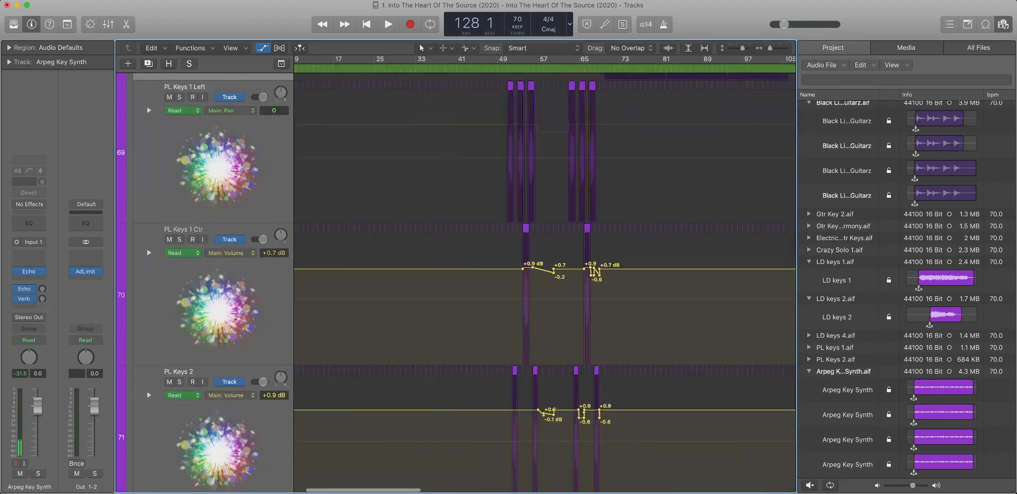
{"action": "left_click", "coordinate": [212, 234]}
{"action": "scroll", "coordinate": [545, 283], "scroll_direction": "down", "scroll_amount": 5}
{"action": "scroll", "coordinate": [545, 283], "scroll_direction": "right", "scroll_amount": 3}
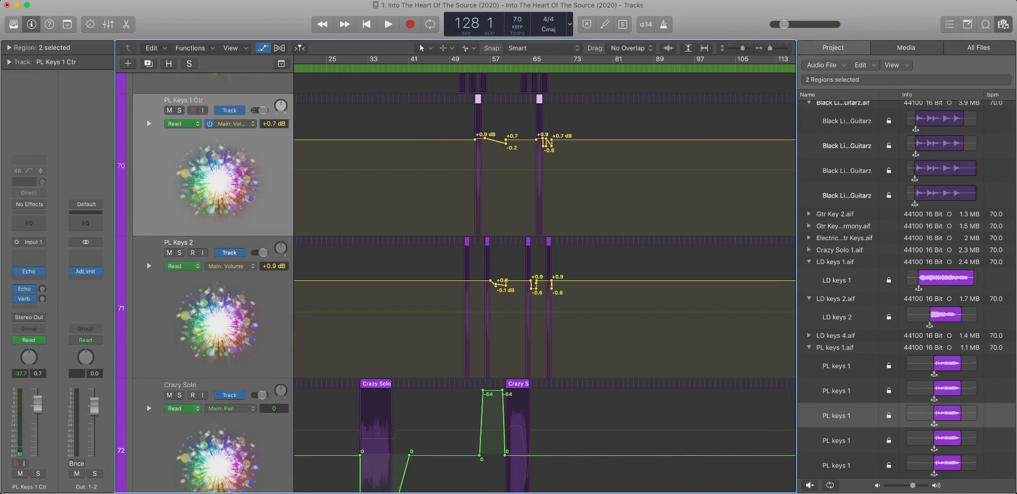
{"action": "key", "text": "z"}
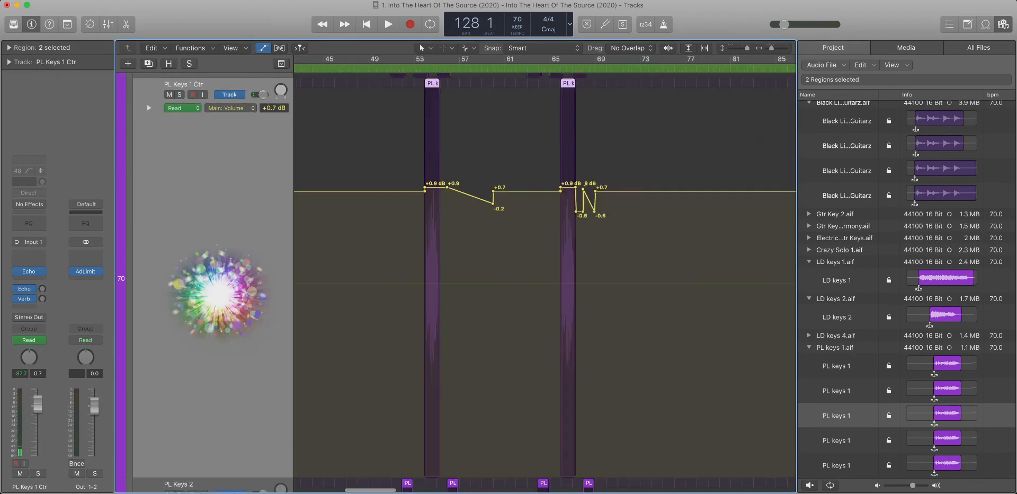
Delete PL Keys 1 Ctr's volume automation points between its two regions.
{"action": "key", "text": "super+Right"}
{"action": "key", "text": "super+Right"}
{"action": "key", "text": "super+Right"}
{"action": "key", "text": "super+Right"}
{"action": "key", "text": "super+Right"}
{"action": "key", "text": "super+Right"}
{"action": "key", "text": "super+Right"}
{"action": "key", "text": "super+Right"}
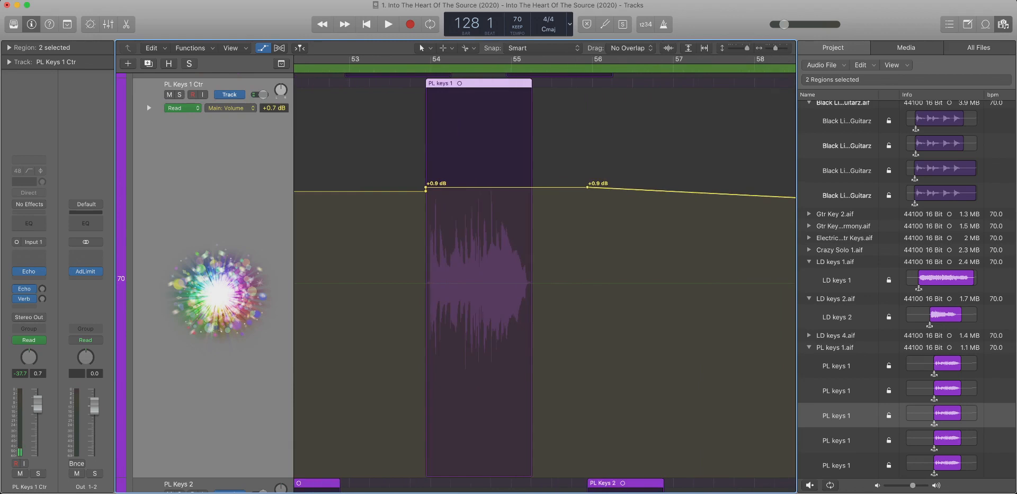
{"action": "key", "text": "super+Left"}
{"action": "key", "text": "super+Left"}
{"action": "key", "text": "super+Left"}
{"action": "key", "text": "super+Left"}
{"action": "key", "text": "super+Left"}
{"action": "key", "text": "super+Left"}
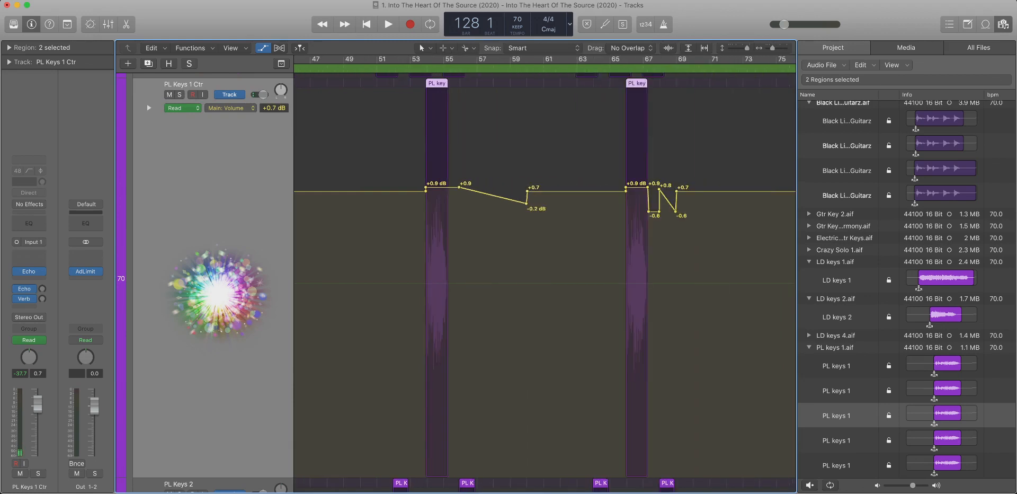
{"action": "left_click_drag", "start_coordinate": [526, 203], "coordinate": [527, 202]}
{"action": "left_click_drag", "start_coordinate": [546, 239], "coordinate": [455, 238]}
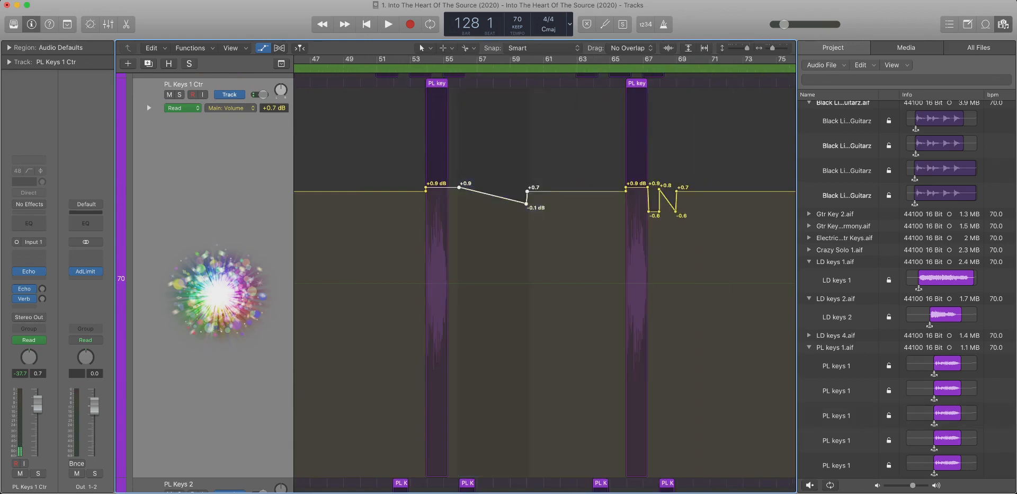
{"action": "key", "text": "Delete"}
Delete all of PL Keys 1 Ctr's volume automation and reset its volume fader to 0.0 dB.
{"action": "scroll", "coordinate": [545, 276], "scroll_direction": "left", "scroll_amount": 1}
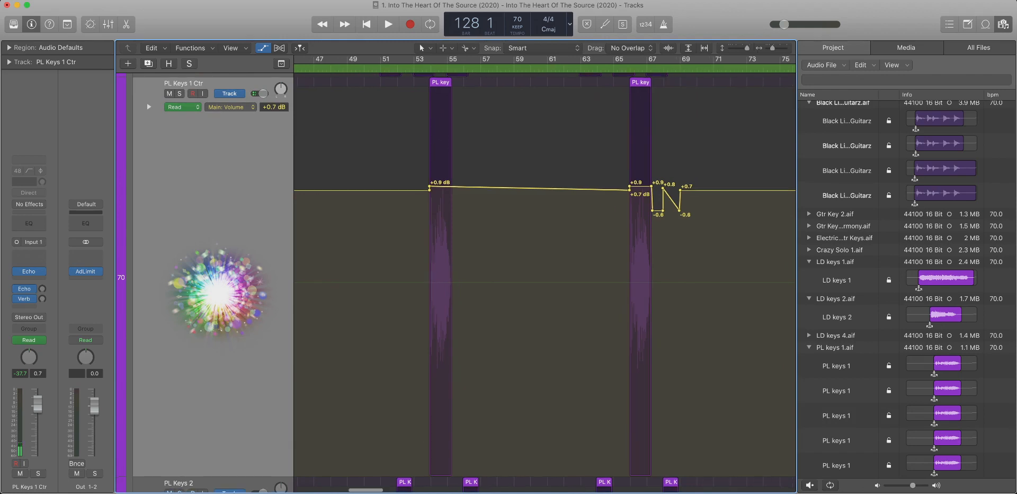
{"action": "key", "text": "super+Left"}
{"action": "key", "text": "super+Left"}
{"action": "key", "text": "super+Left"}
{"action": "key", "text": "super+Left"}
{"action": "left_click", "coordinate": [274, 107]}
{"action": "key", "text": "Delete"}
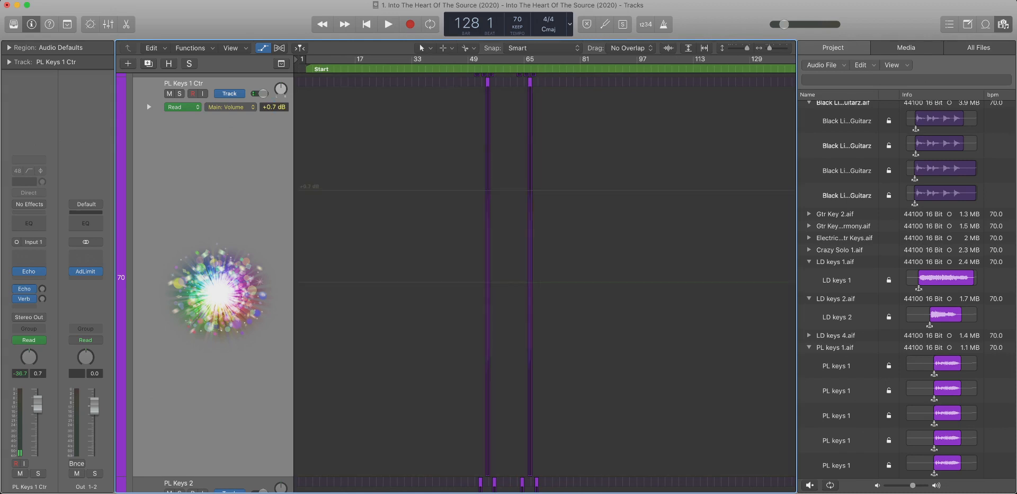
{"action": "key", "text": "super+Right"}
{"action": "left_click", "coordinate": [37, 404], "text": "alt"}
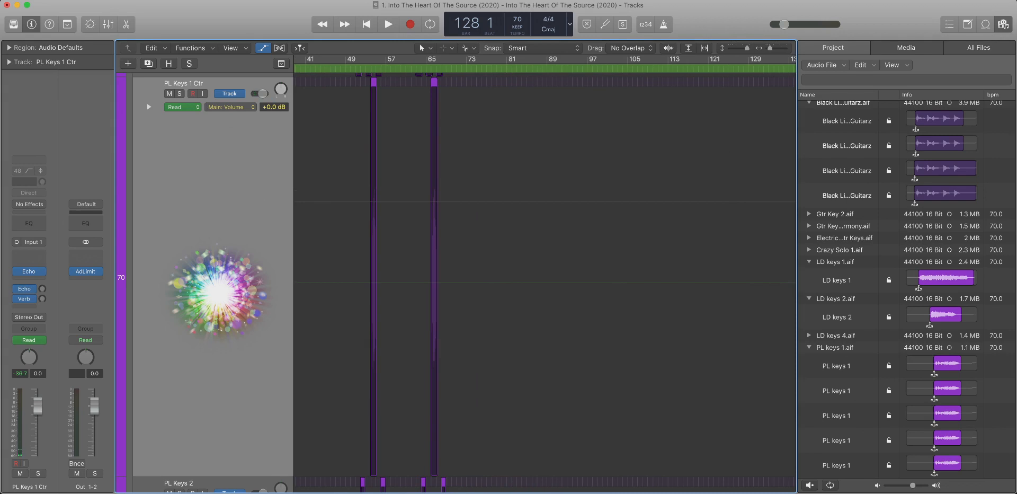
Switch PL Keys 1 Ctr's displayed automation to Main: Pan and delete all of its pan automation.
{"action": "left_click", "coordinate": [530, 283]}
{"action": "scroll", "coordinate": [530, 282], "scroll_direction": "left", "scroll_amount": 6}
{"action": "key", "text": "super+Left"}
{"action": "key", "text": "super+Left"}
{"action": "key", "text": "super+Left"}
{"action": "key", "text": "super+Left"}
{"action": "key", "text": "super+Left"}
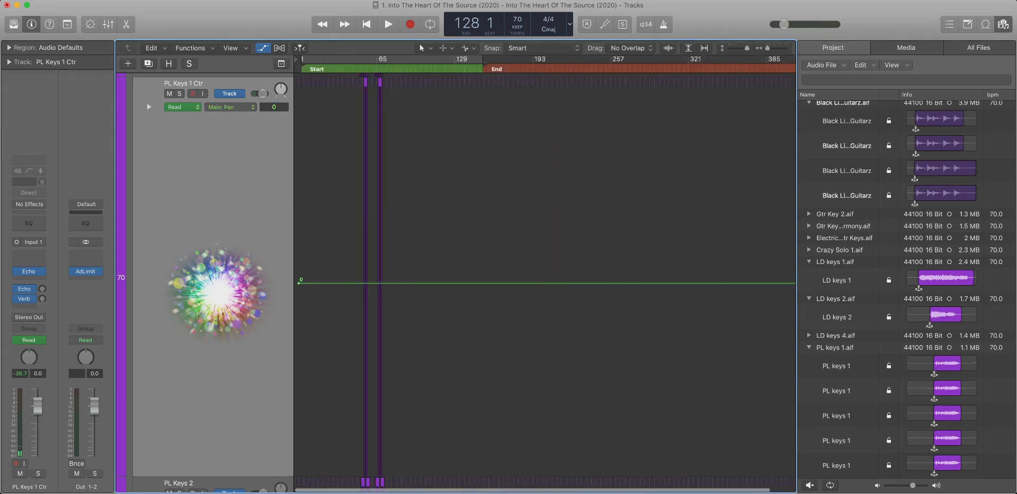
{"action": "key", "text": "super+Right"}
{"action": "key", "text": "super+Right"}
{"action": "key", "text": "super+Right"}
{"action": "key", "text": "super+Right"}
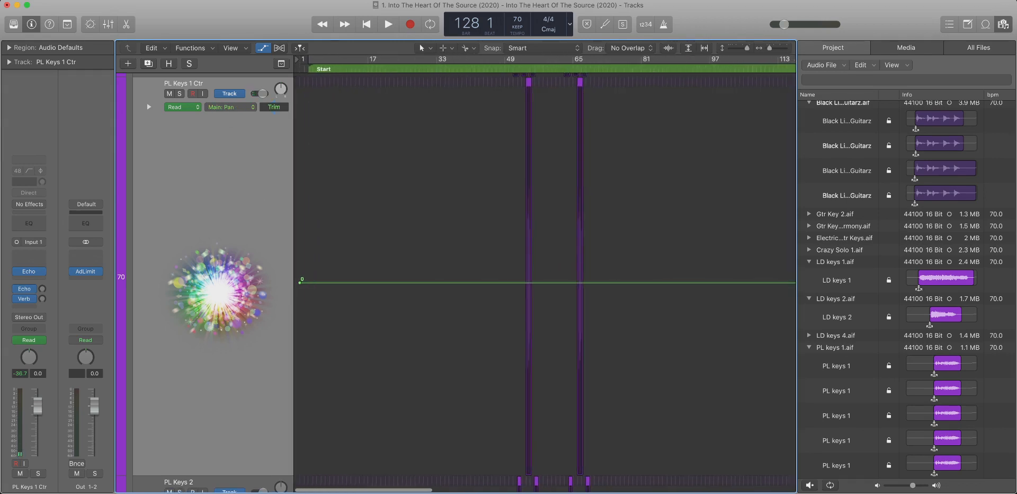
{"action": "key", "text": "BackSpace"}
Examine PL Keys 2's volume automation around its four regions and back to the project start.
{"action": "scroll", "coordinate": [546, 283], "scroll_direction": "down", "scroll_amount": 5}
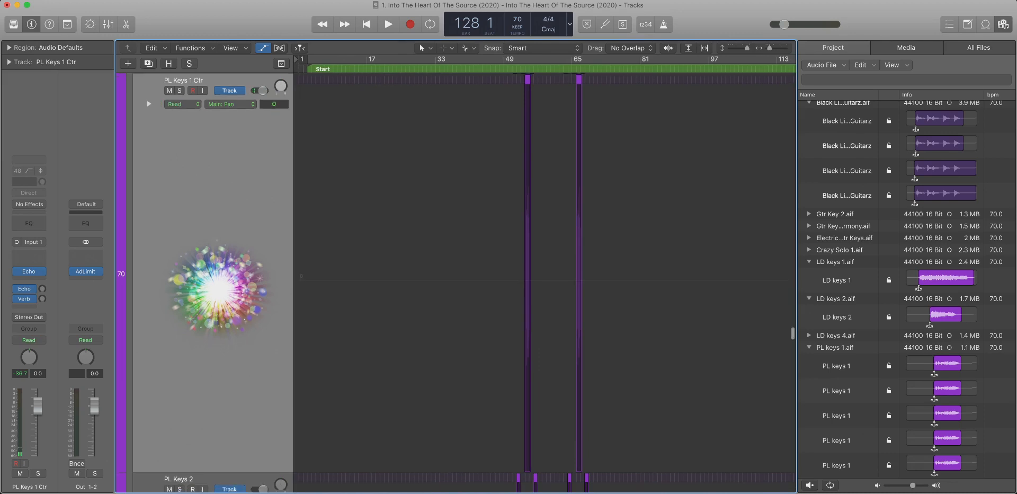
{"action": "key", "text": "super+Up"}
{"action": "key", "text": "super+Up"}
{"action": "key", "text": "super+Up"}
{"action": "scroll", "coordinate": [546, 283], "scroll_direction": "up", "scroll_amount": 2}
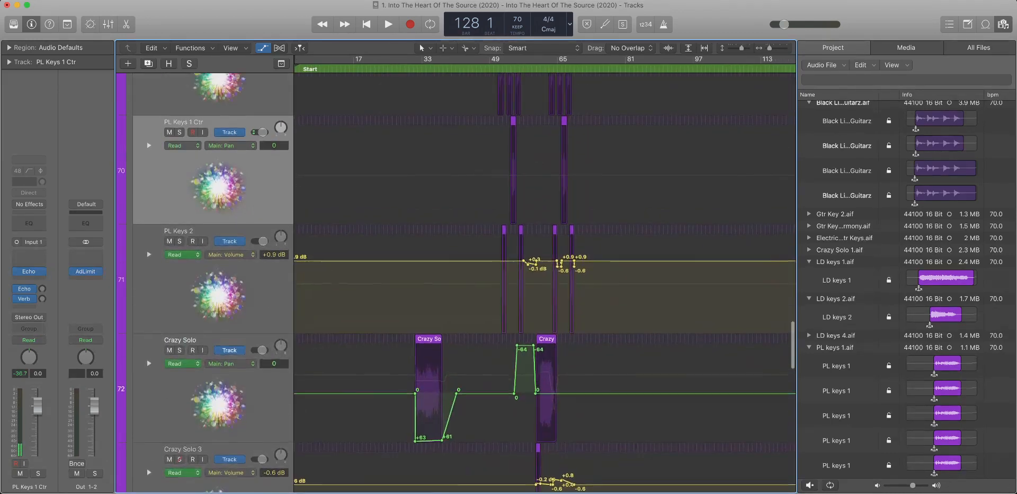
{"action": "scroll", "coordinate": [545, 283], "scroll_direction": "down", "scroll_amount": 4}
{"action": "scroll", "coordinate": [546, 283], "scroll_direction": "left", "scroll_amount": 1}
{"action": "left_click_drag", "start_coordinate": [462, 205], "coordinate": [639, 146]}
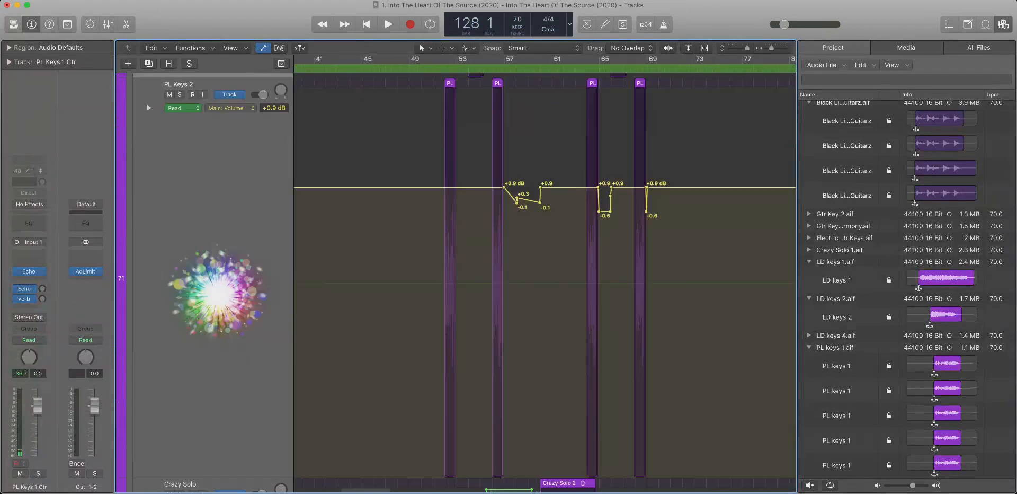
{"action": "key", "text": "super+Left"}
{"action": "key", "text": "super+Right"}
{"action": "key", "text": "super+Right"}
{"action": "key", "text": "super+Right"}
{"action": "key", "text": "super+Right"}
{"action": "key", "text": "super+Right"}
{"action": "key", "text": "super+Right"}
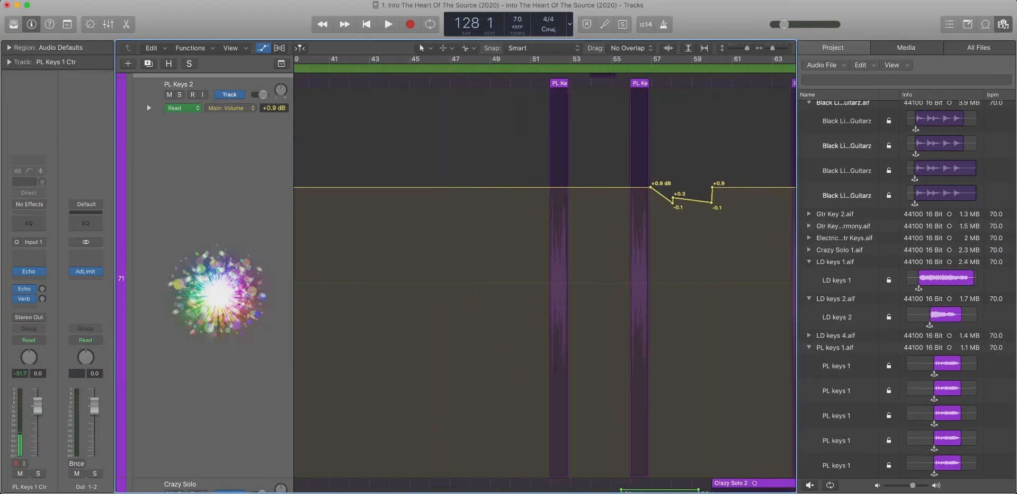
{"action": "key", "text": "super+Up"}
{"action": "key", "text": "super+Up"}
{"action": "key", "text": "super+Left"}
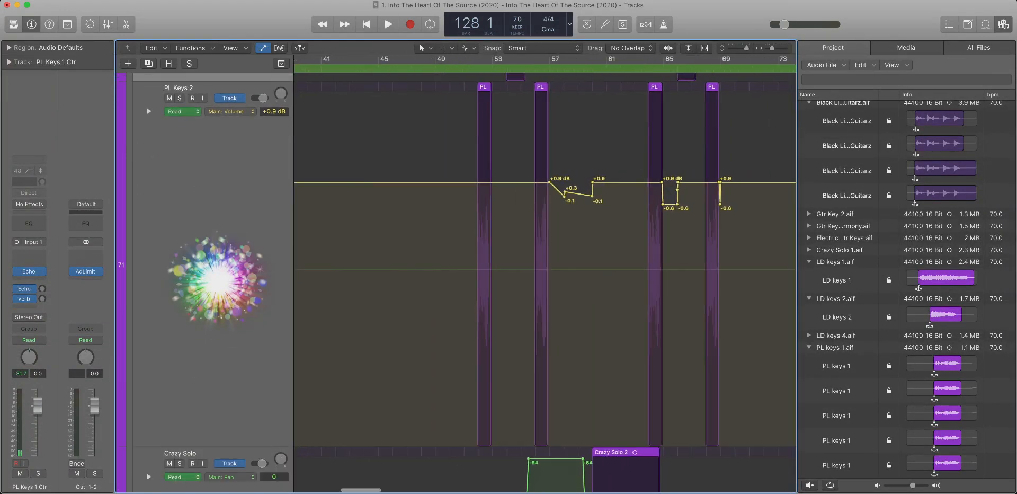
{"action": "key", "text": "super+Left"}
{"action": "key", "text": "super+Right"}
{"action": "key", "text": "super+Up"}
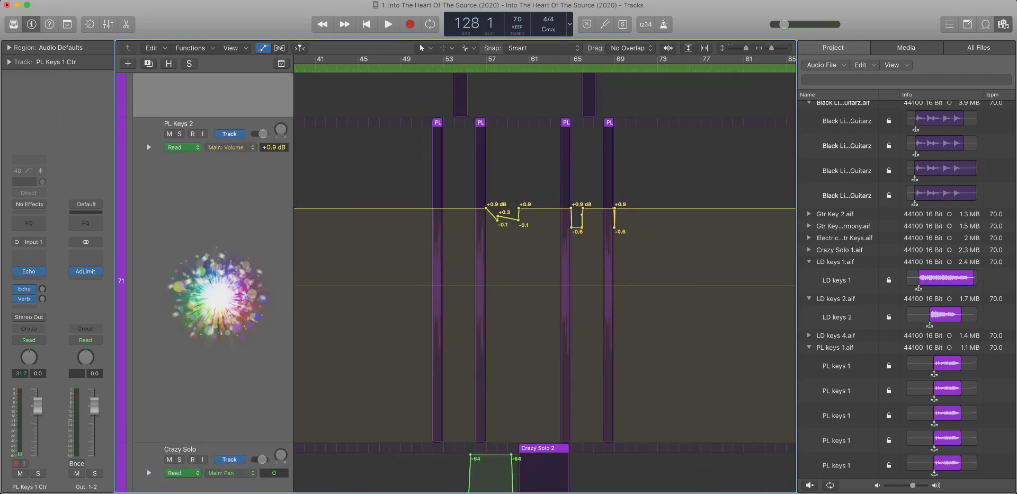
{"action": "key", "text": "super+Left"}
{"action": "key", "text": "super+Left"}
{"action": "key", "text": "super+Up"}
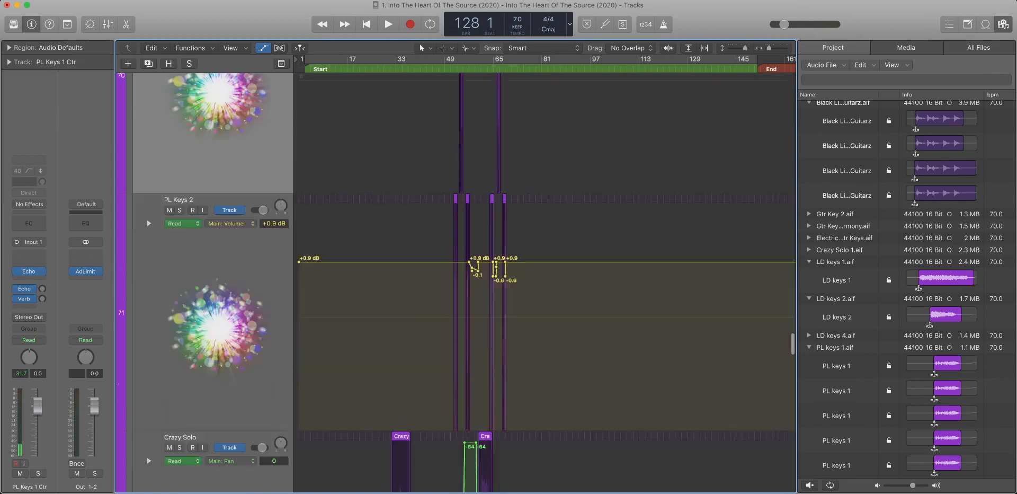
{"action": "key", "text": "super+Up"}
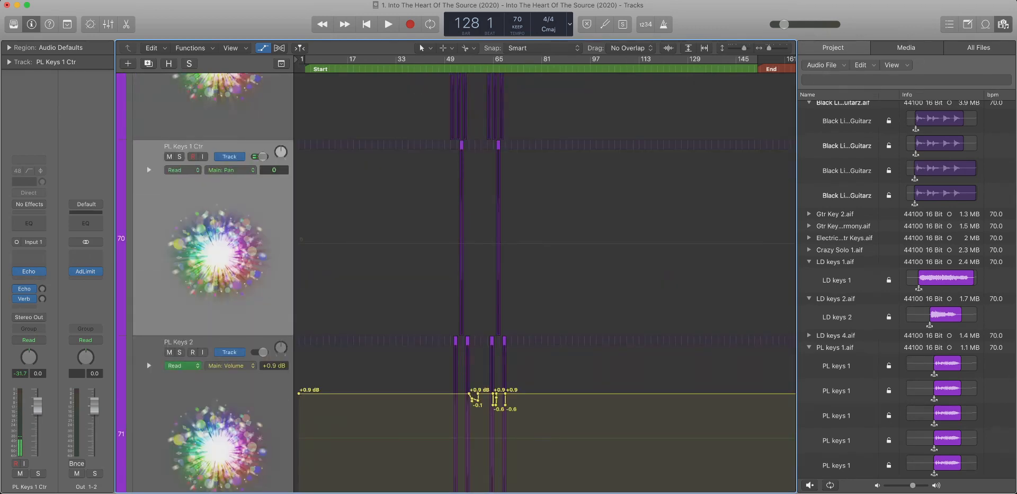
{"action": "scroll", "coordinate": [546, 283], "scroll_direction": "down", "scroll_amount": 5}
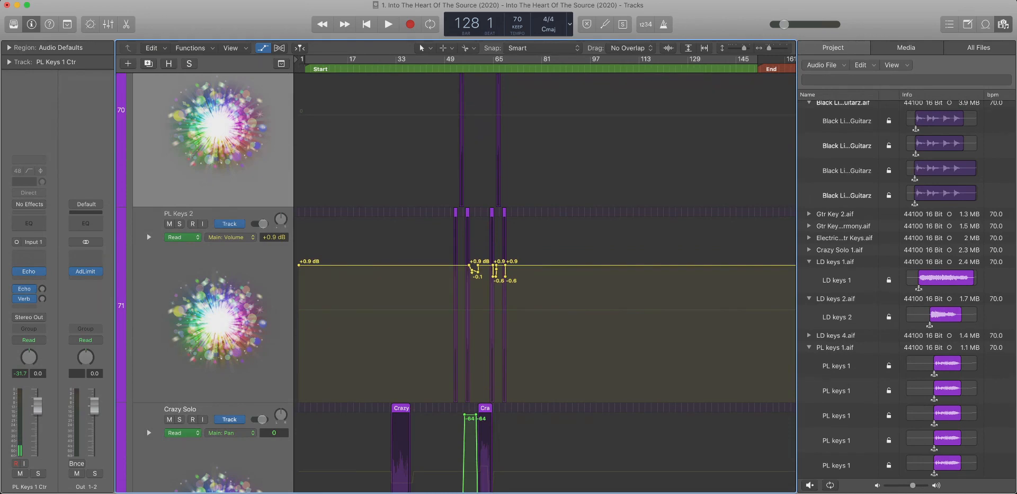
Delete all of PL Keys 2's volume automation and reset the track's volume.
{"action": "left_click_drag", "start_coordinate": [527, 310], "coordinate": [443, 241]}
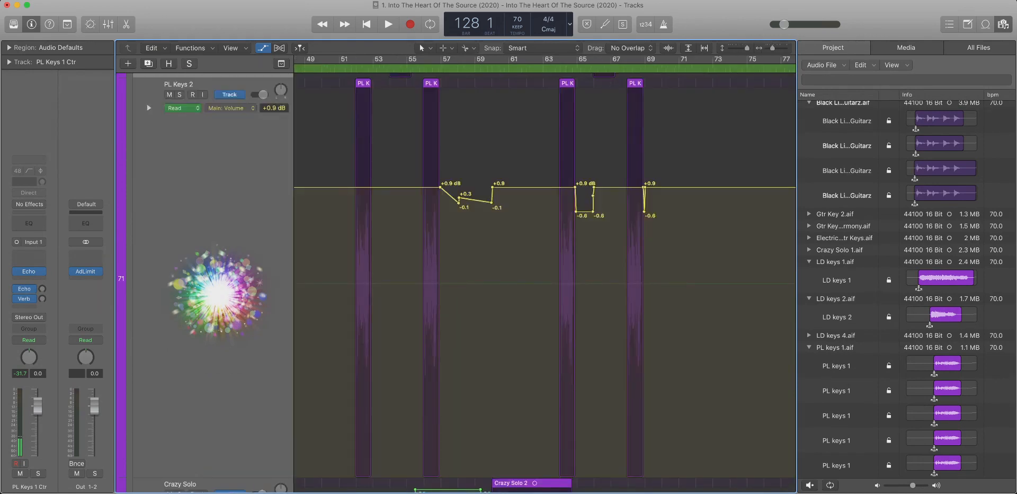
{"action": "key", "text": "super+Left"}
{"action": "key", "text": "super+Left"}
{"action": "key", "text": "super+Left"}
{"action": "key", "text": "super+Left"}
{"action": "key", "text": "super+Left"}
{"action": "key", "text": "super+Up"}
{"action": "key", "text": "super+Up"}
{"action": "key", "text": "super+Up"}
{"action": "key", "text": "super+Up"}
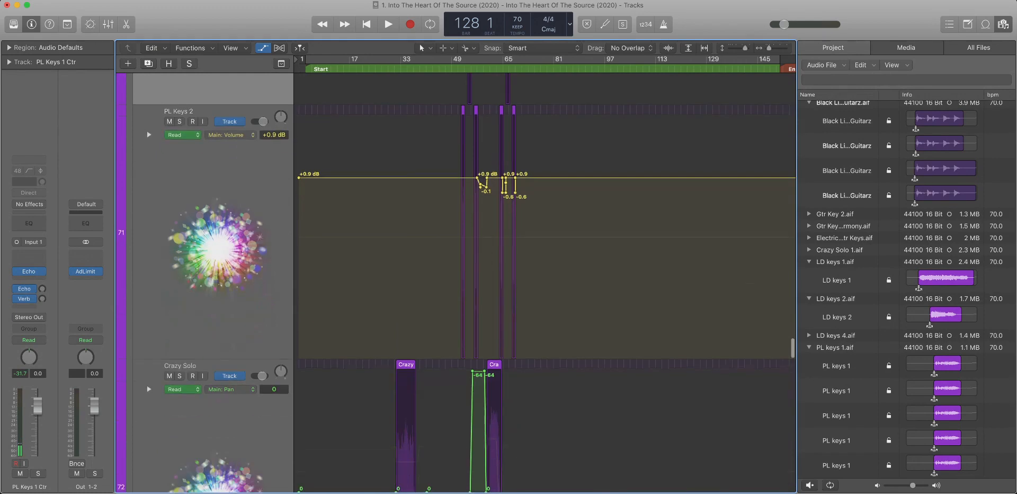
{"action": "key", "text": "Delete"}
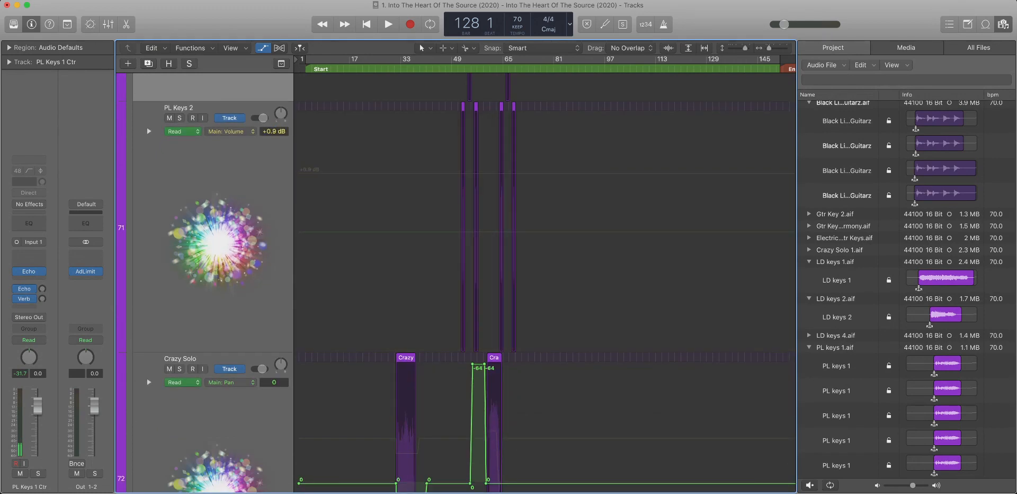
{"action": "left_click", "coordinate": [263, 118], "text": "alt"}
Switch PL Keys 2's displayed automation to Main: Pan and delete all of its pan automation.
{"action": "left_click", "coordinate": [231, 131]}
{"action": "key", "text": "super+Left"}
{"action": "key", "text": "super+Left"}
{"action": "key", "text": "super+Left"}
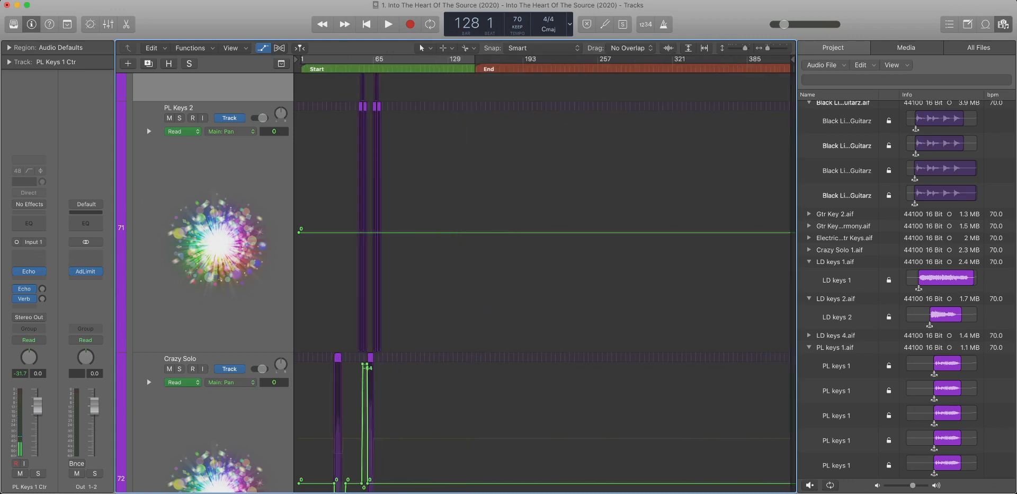
{"action": "left_click", "coordinate": [274, 131]}
{"action": "key", "text": "Delete"}
Delete the -64 pan jump just before Crazy Solo's second region.
{"action": "scroll", "coordinate": [274, 131], "scroll_direction": "down", "scroll_amount": 5}
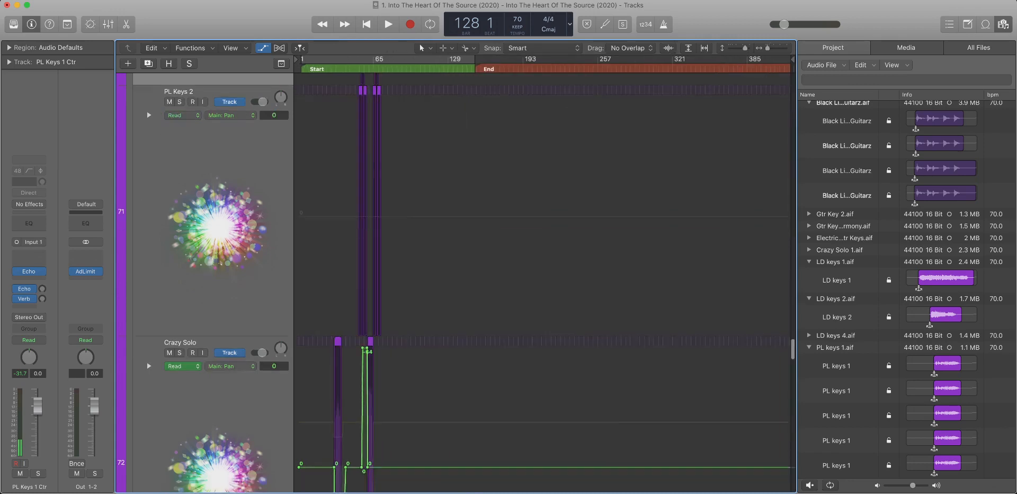
{"action": "key", "text": "super+Up"}
{"action": "key", "text": "super+Up"}
{"action": "key", "text": "super+Up"}
{"action": "scroll", "coordinate": [274, 131], "scroll_direction": "down", "scroll_amount": 3}
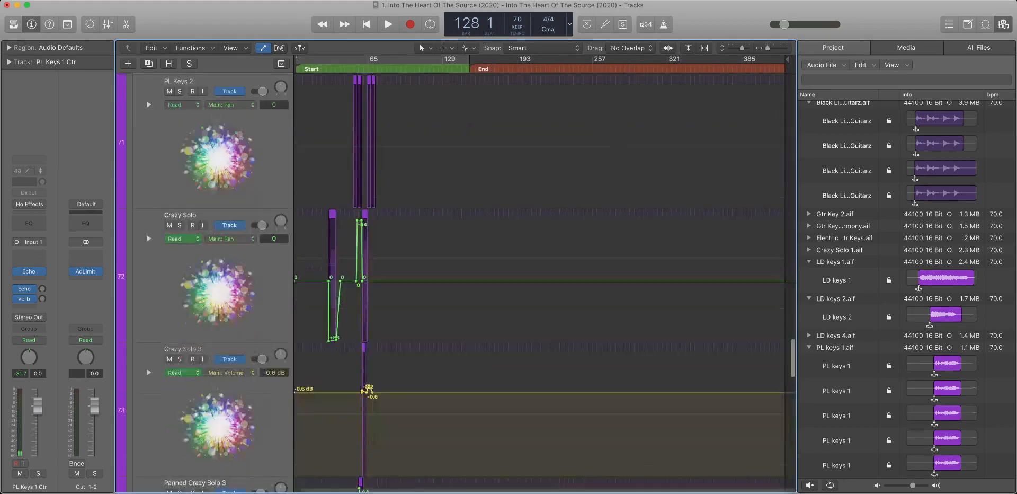
{"action": "key", "text": "super+Right"}
{"action": "key", "text": "super+Right"}
{"action": "key", "text": "super+Right"}
{"action": "scroll", "coordinate": [545, 284], "scroll_direction": "left", "scroll_amount": 5}
{"action": "key", "text": "super+Right"}
{"action": "scroll", "coordinate": [545, 283], "scroll_direction": "left", "scroll_amount": 4}
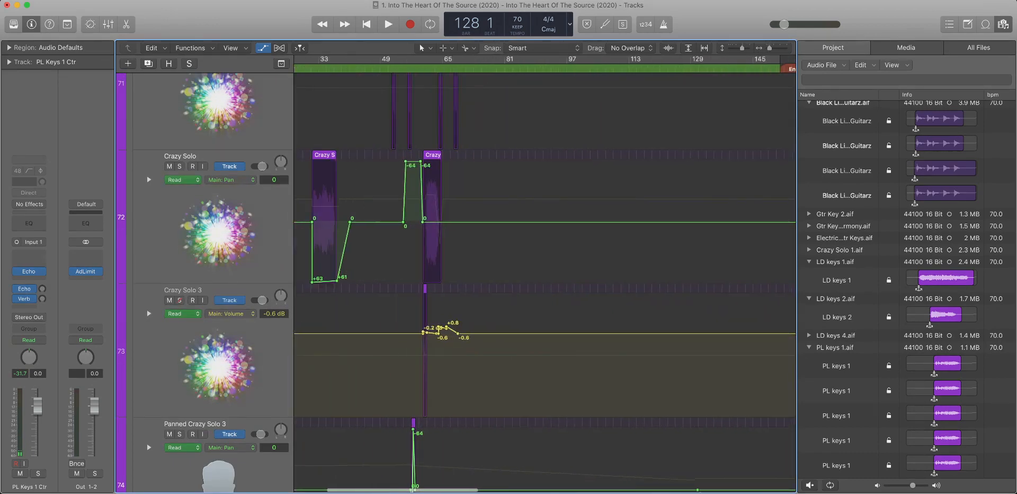
{"action": "scroll", "coordinate": [544, 283], "scroll_direction": "right", "scroll_amount": 1}
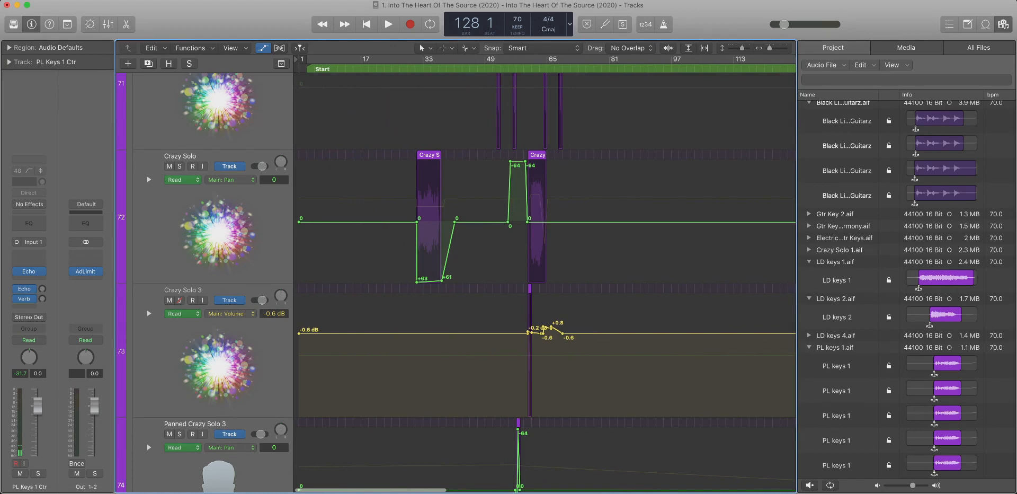
{"action": "left_click_drag", "start_coordinate": [480, 238], "coordinate": [530, 238]}
{"action": "key", "text": "Delete"}
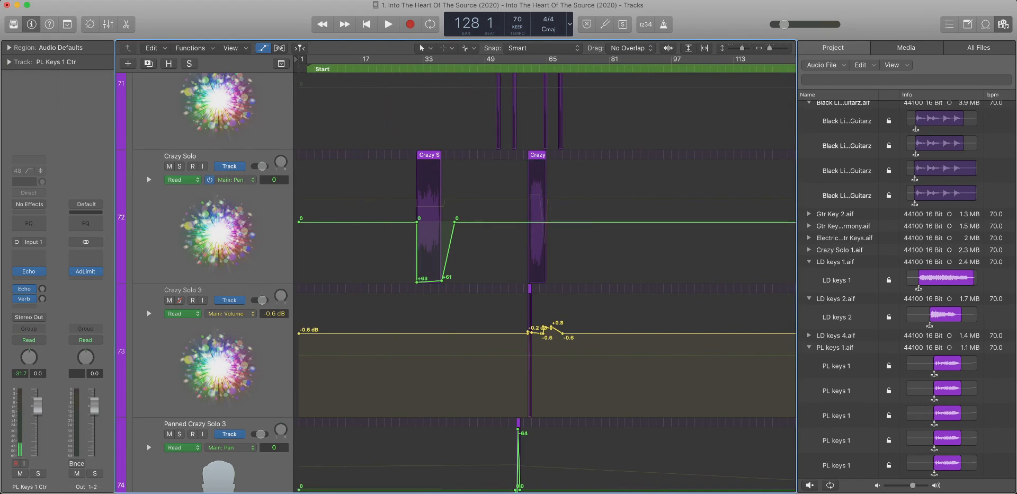
Level Crazy Solo's pan automation at +63 from the project start to the end of its first region.
{"action": "left_click_drag", "start_coordinate": [442, 280], "coordinate": [442, 282]}
{"action": "double_click", "coordinate": [417, 222]}
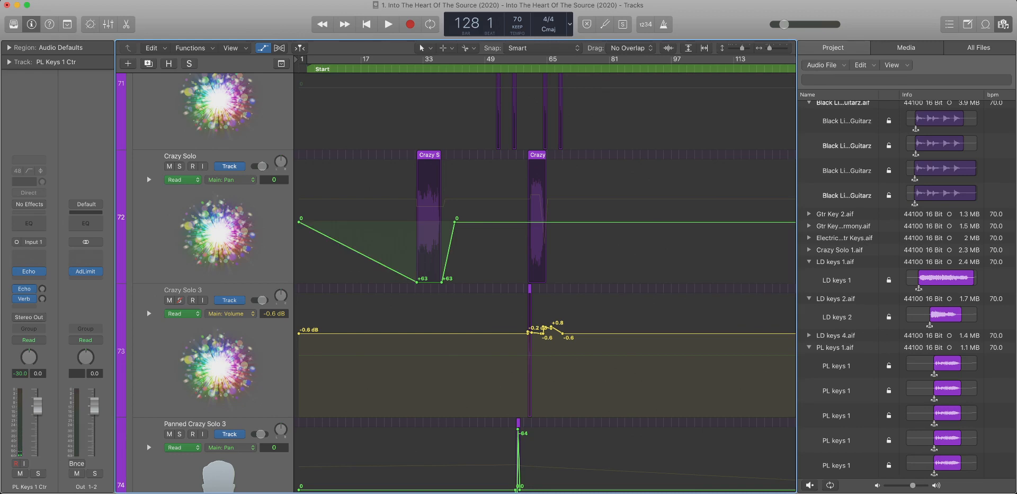
{"action": "double_click", "coordinate": [299, 222]}
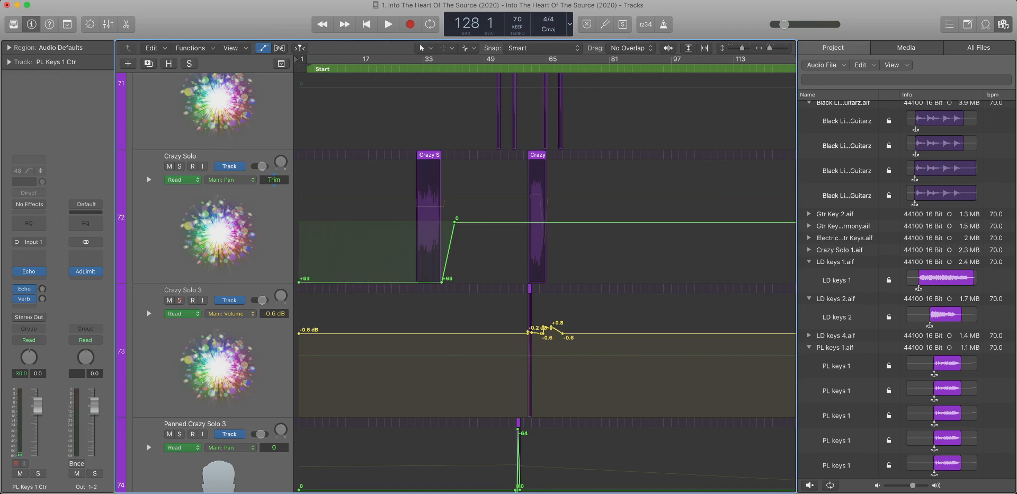
Switch Crazy Solo's displayed automation to Main: Volume.
{"action": "left_click", "coordinate": [231, 179]}
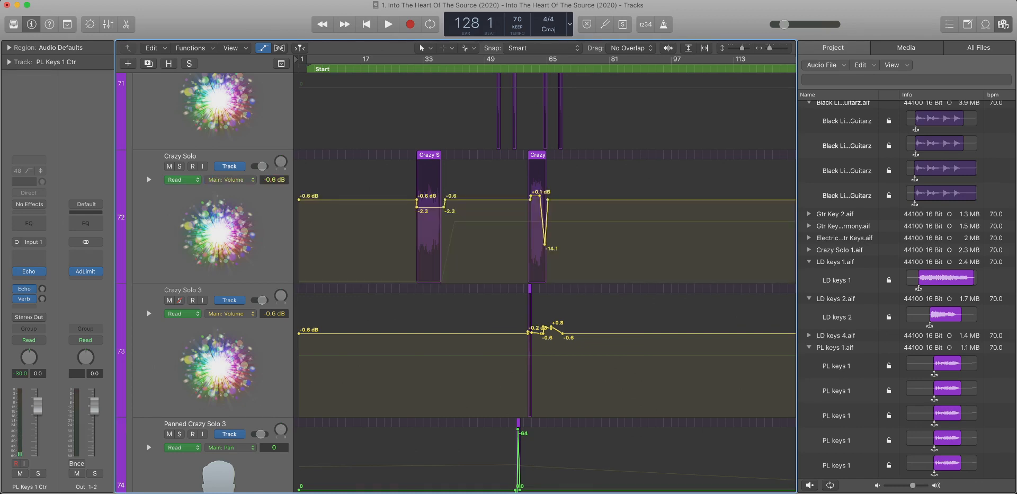
{"action": "key", "text": "super+Left"}
{"action": "key", "text": "super+Left"}
{"action": "key", "text": "super+Left"}
{"action": "key", "text": "super+Left"}
{"action": "key", "text": "super+Left"}
{"action": "key", "text": "super+Left"}
{"action": "key", "text": "super+Left"}
{"action": "key", "text": "super+Left"}
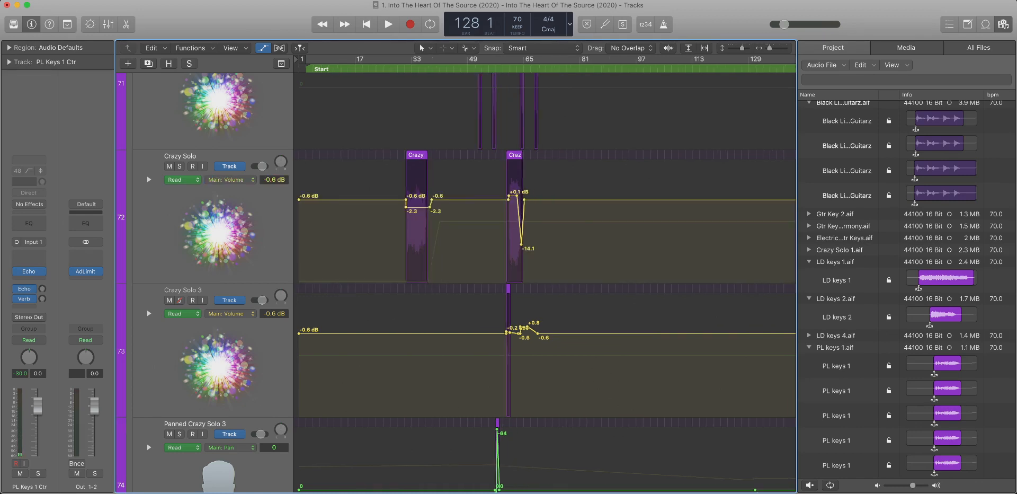
{"action": "key", "text": "super+Right"}
{"action": "key", "text": "super+Right"}
{"action": "key", "text": "super+Right"}
{"action": "key", "text": "super+Right"}
{"action": "key", "text": "super+Right"}
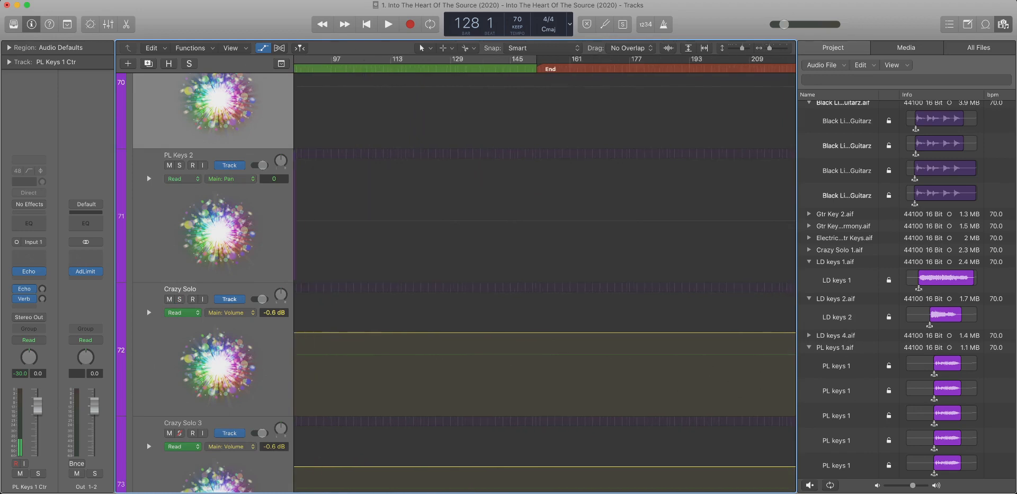
Bring Crazy Solo's two regions into view and hide the project audio browser to widen the tracks area.
{"action": "scroll", "coordinate": [544, 280], "scroll_direction": "left", "scroll_amount": 10}
{"action": "scroll", "coordinate": [543, 281], "scroll_direction": "down", "scroll_amount": 5}
{"action": "key", "text": "f"}
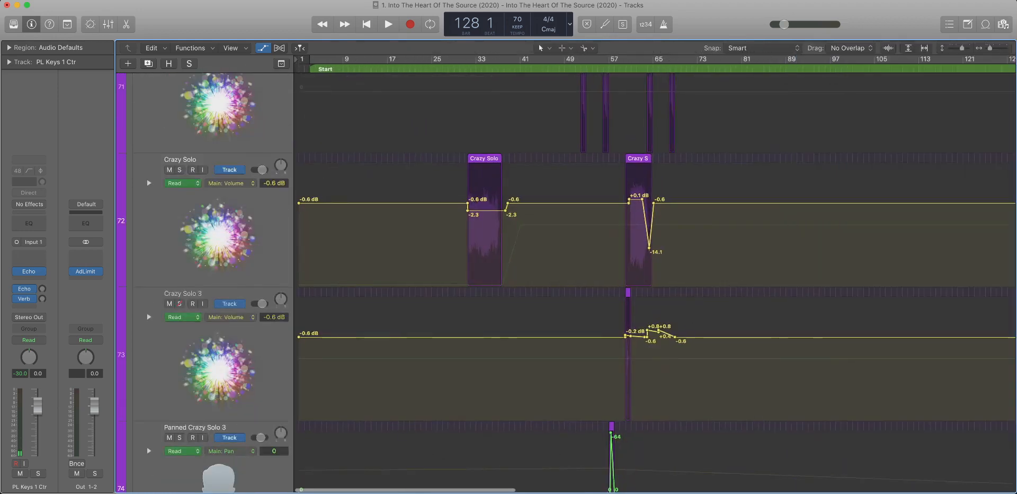
Delete the -0.6 dB and -2.3 dB volume points at the start of Crazy Solo's first region.
{"action": "key", "text": "super+Right"}
{"action": "key", "text": "super+Right"}
{"action": "key", "text": "super+Right"}
{"action": "scroll", "coordinate": [655, 281], "scroll_direction": "left", "scroll_amount": 8}
{"action": "scroll", "coordinate": [655, 281], "scroll_direction": "right", "scroll_amount": 1}
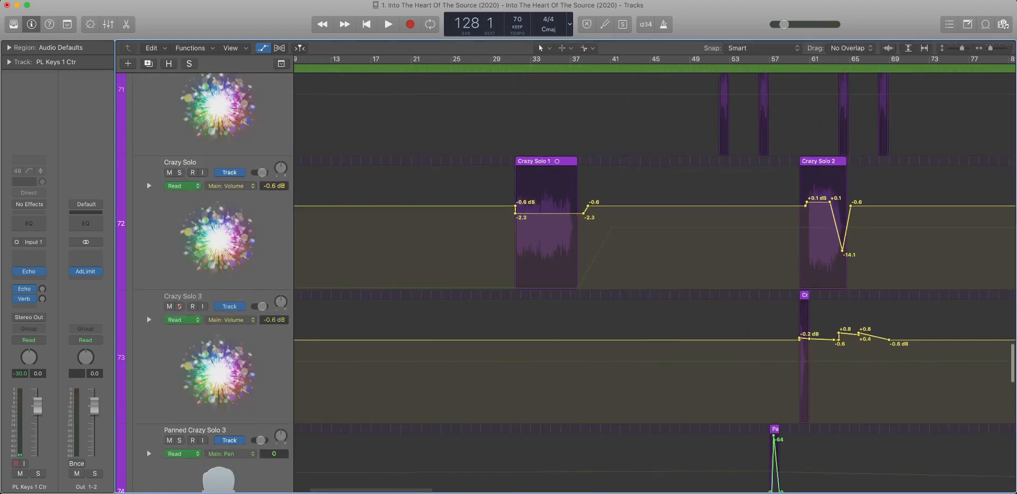
{"action": "left_click_drag", "start_coordinate": [537, 208], "coordinate": [456, 197]}
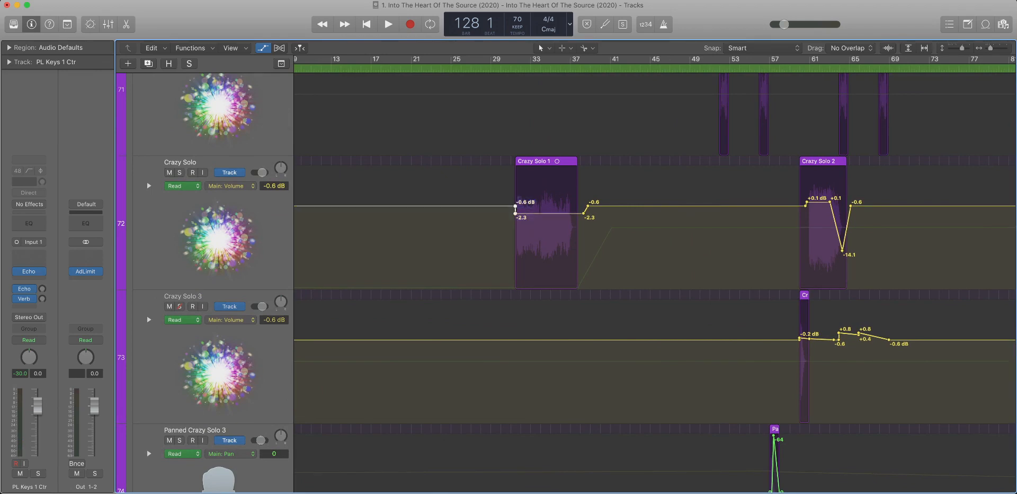
{"action": "key", "text": "Delete"}
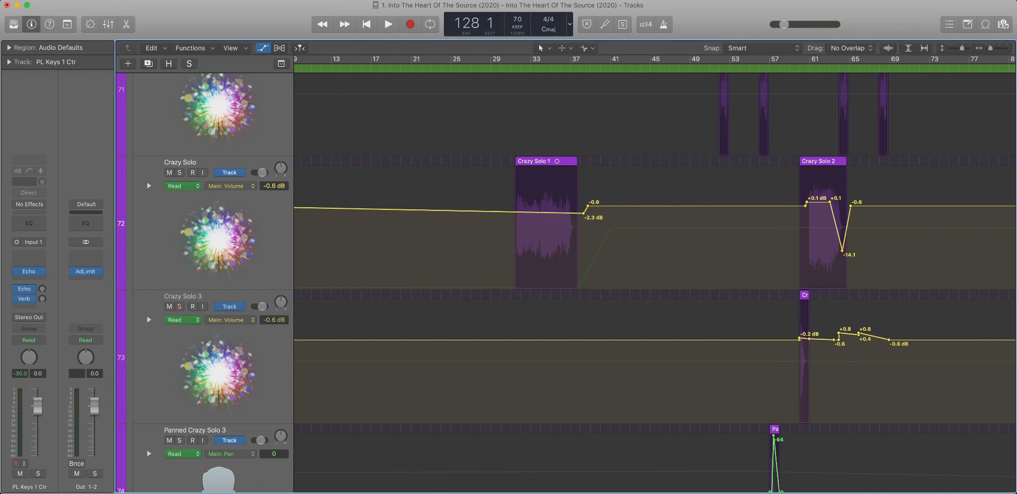
Level Crazy Solo's volume at -2.3 dB up to the start of its second region and delete the -0.6 dB point on the rise.
{"action": "scroll", "coordinate": [461, 212], "scroll_direction": "down", "scroll_amount": 5}
{"action": "scroll", "coordinate": [639, 274], "scroll_direction": "right", "scroll_amount": 1}
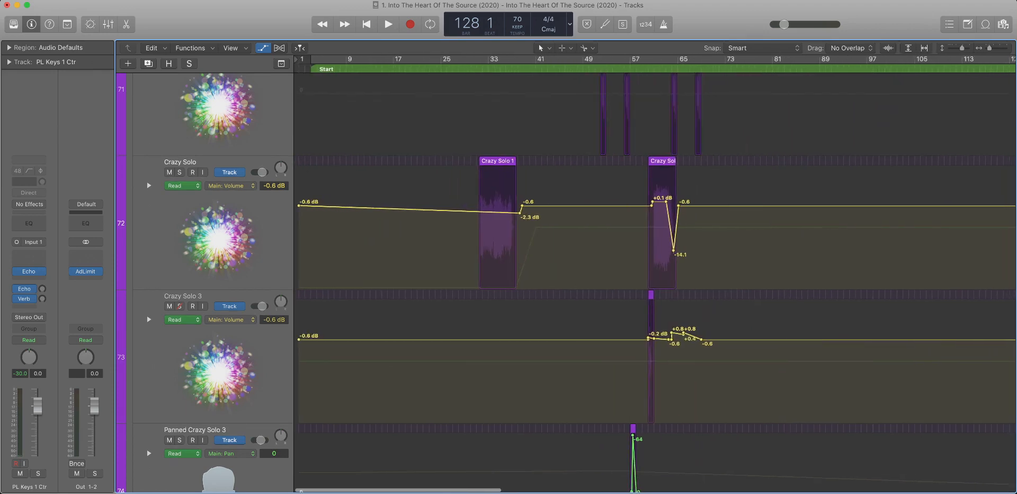
{"action": "left_click_drag", "start_coordinate": [520, 212], "coordinate": [653, 212]}
{"action": "key", "text": "z"}
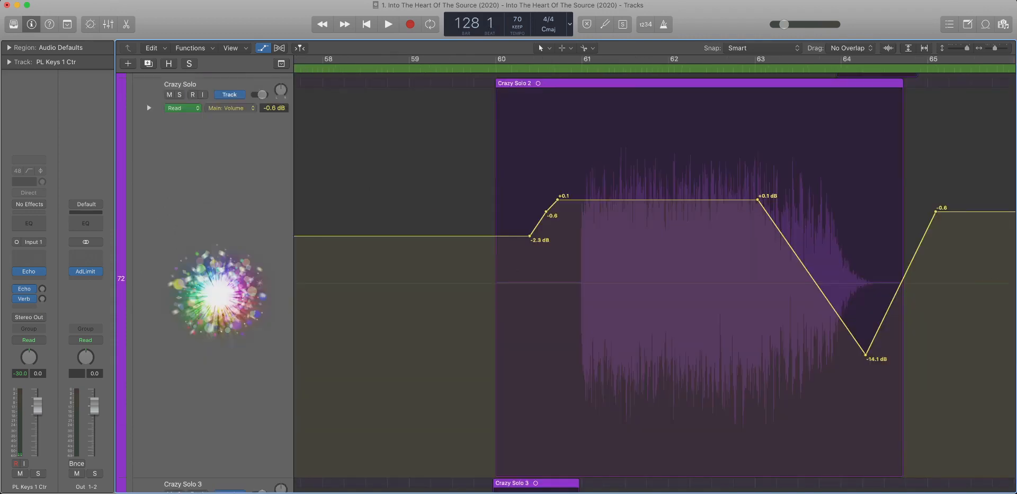
{"action": "left_click", "coordinate": [547, 212]}
{"action": "key", "text": "z"}
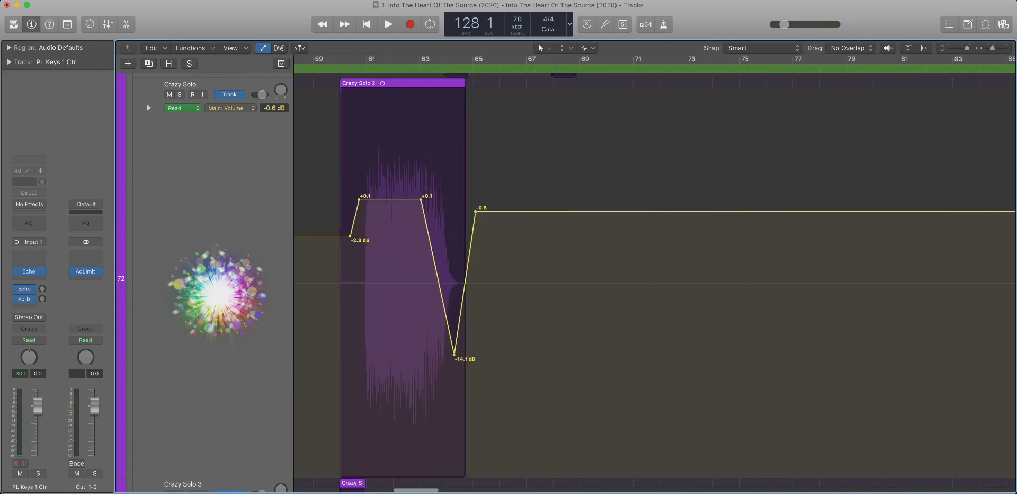
Solo the Crazy Solo 2 region and play it to hear its volume automation through the closing fade.
{"action": "left_click", "coordinate": [341, 68]}
{"action": "left_click", "coordinate": [366, 83]}
{"action": "key", "text": "ctrl+s"}
{"action": "key", "text": "space"}
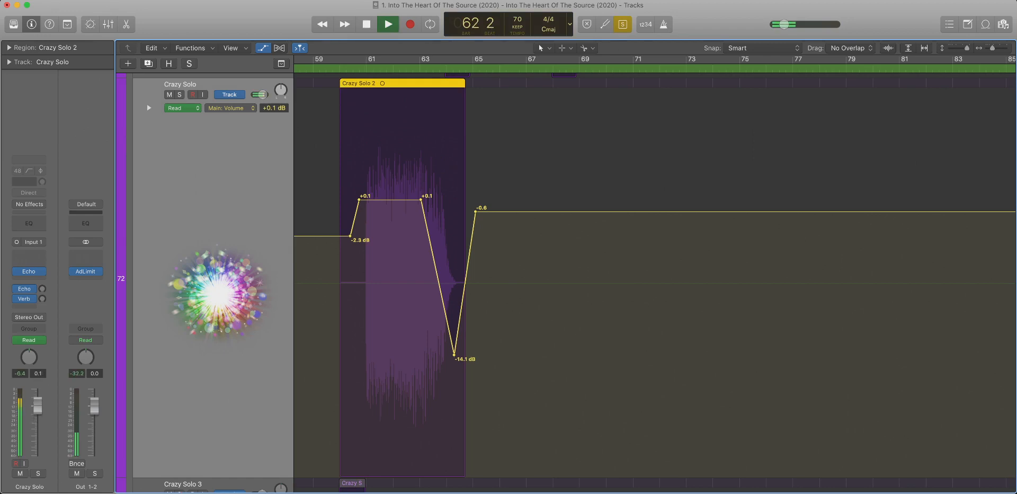
{"action": "key", "text": "super+Right"}
{"action": "key", "text": "super+Right"}
{"action": "key", "text": "super+Right"}
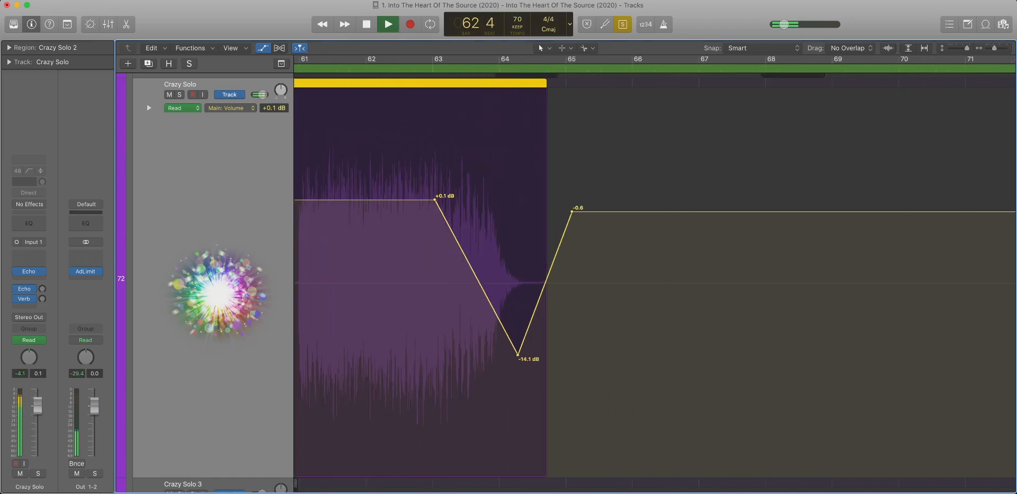
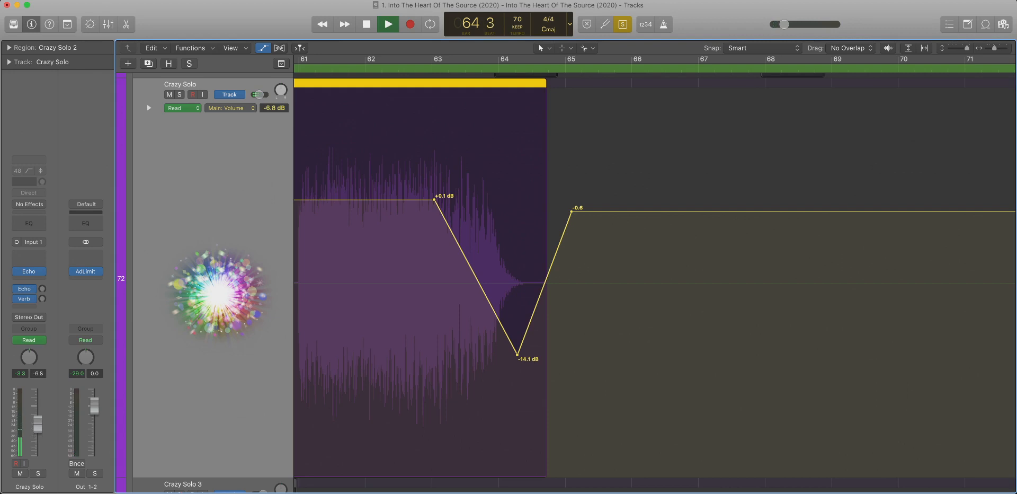
{"action": "key", "text": "space"}
Delete the -0.6 dB volume point after Crazy Solo 2's closing fade and turn solo mode off.
{"action": "double_click", "coordinate": [571, 212]}
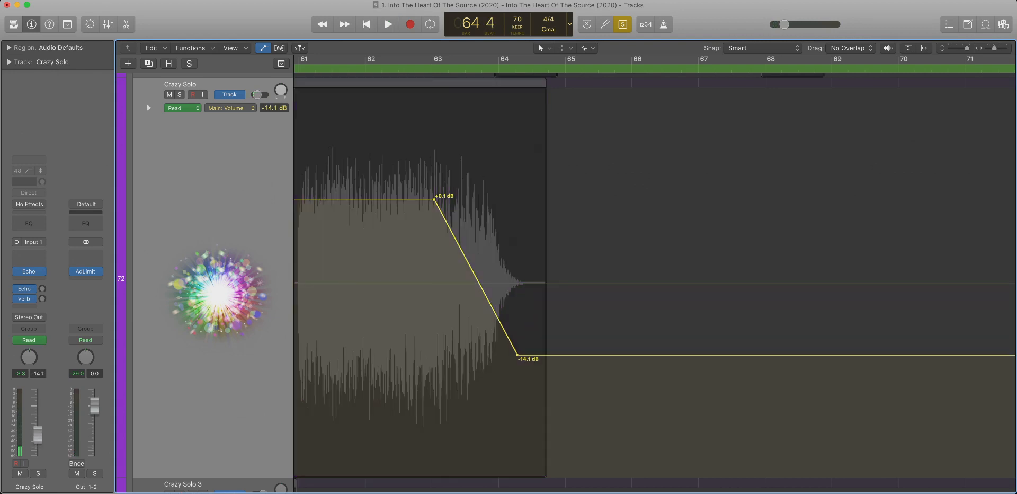
{"action": "key", "text": "super+z"}
{"action": "key", "text": "super+shift+z"}
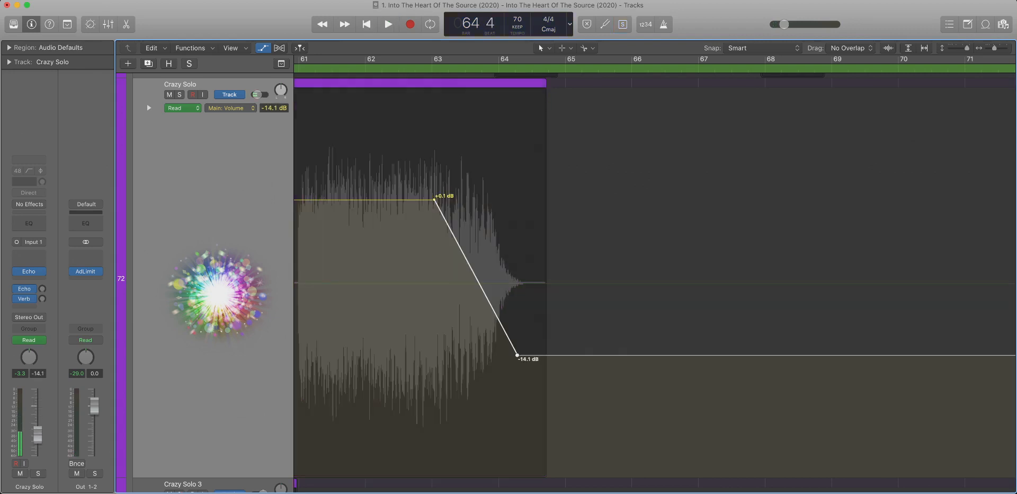
Switch Crazy Solo's displayed automation to Main: Pan.
{"action": "scroll", "coordinate": [561, 265], "scroll_direction": "down", "scroll_amount": 8}
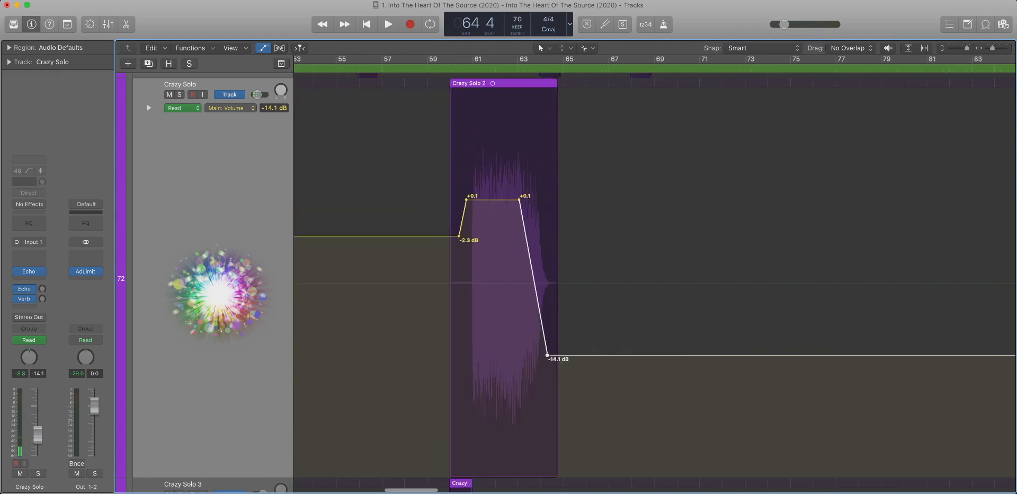
{"action": "scroll", "coordinate": [561, 265], "scroll_direction": "up", "scroll_amount": 5}
{"action": "scroll", "coordinate": [561, 265], "scroll_direction": "down", "scroll_amount": 1}
{"action": "scroll", "coordinate": [560, 265], "scroll_direction": "down", "scroll_amount": 4}
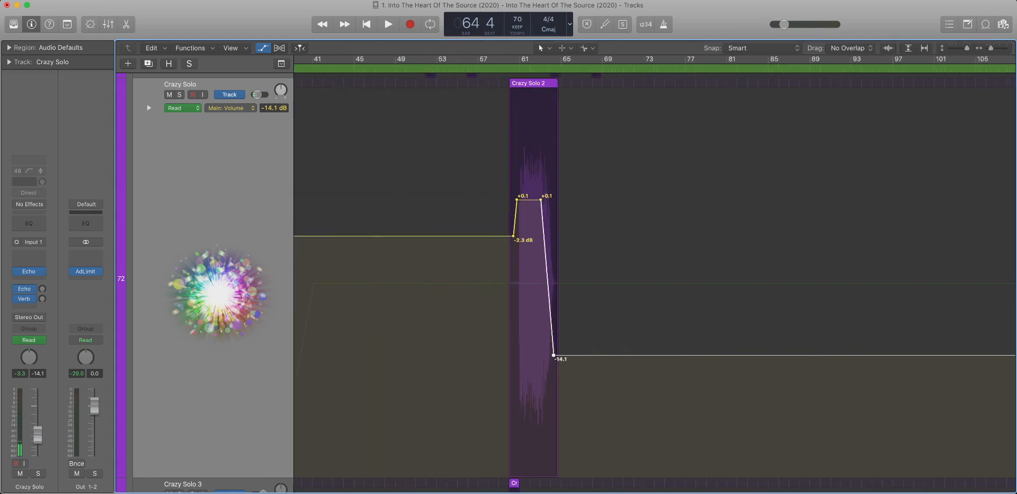
{"action": "scroll", "coordinate": [561, 265], "scroll_direction": "down", "scroll_amount": 6}
{"action": "scroll", "coordinate": [560, 264], "scroll_direction": "left", "scroll_amount": 5}
{"action": "scroll", "coordinate": [560, 265], "scroll_direction": "down", "scroll_amount": 1}
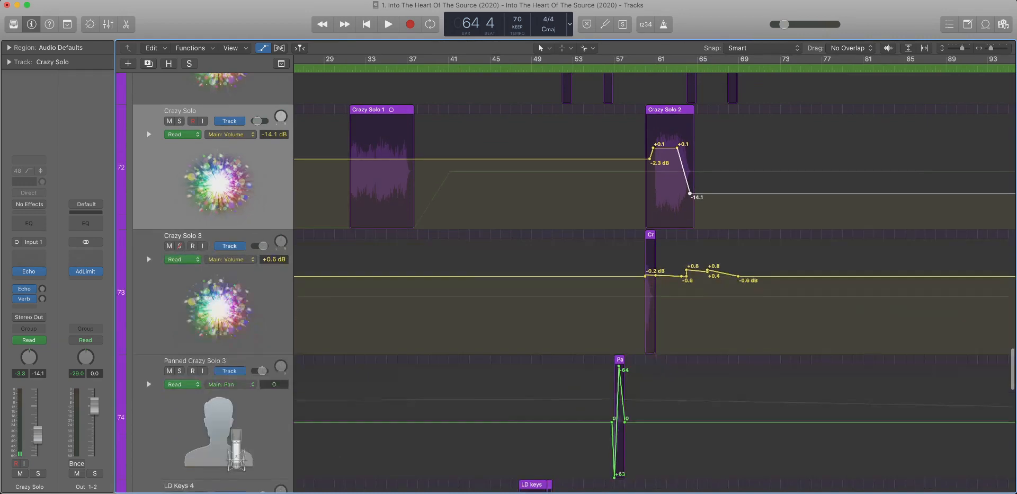
{"action": "scroll", "coordinate": [560, 265], "scroll_direction": "down", "scroll_amount": 2}
{"action": "scroll", "coordinate": [560, 265], "scroll_direction": "left", "scroll_amount": 8}
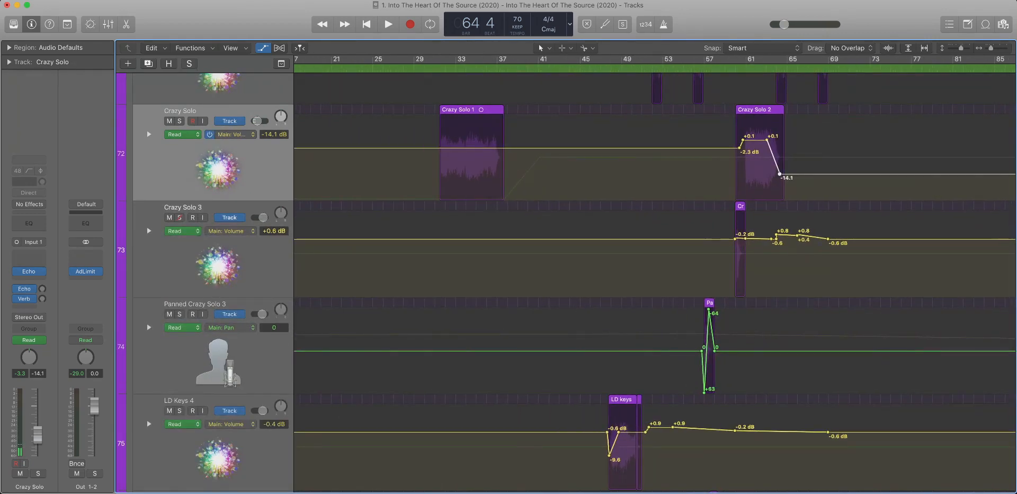
{"action": "left_click", "coordinate": [232, 135]}
{"action": "scroll", "coordinate": [585, 212], "scroll_direction": "down", "scroll_amount": 4}
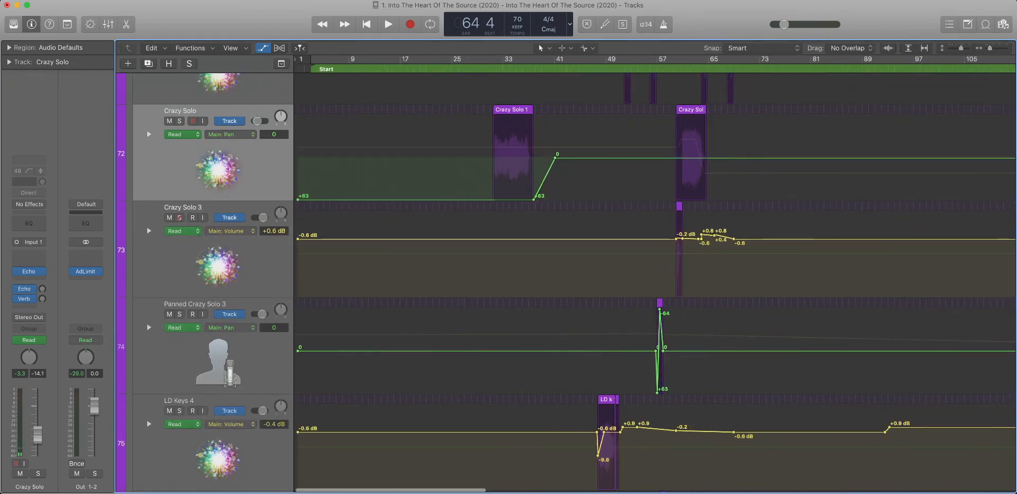
Delete all of Crazy Solo 3's volume automation and reset its fader to 0.0 dB.
{"action": "scroll", "coordinate": [655, 283], "scroll_direction": "down", "scroll_amount": 3}
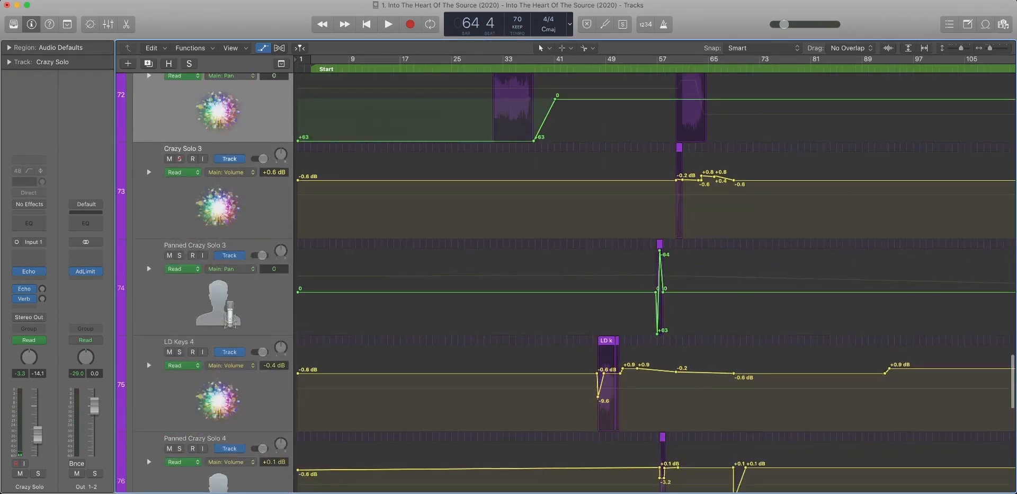
{"action": "left_click", "coordinate": [231, 172]}
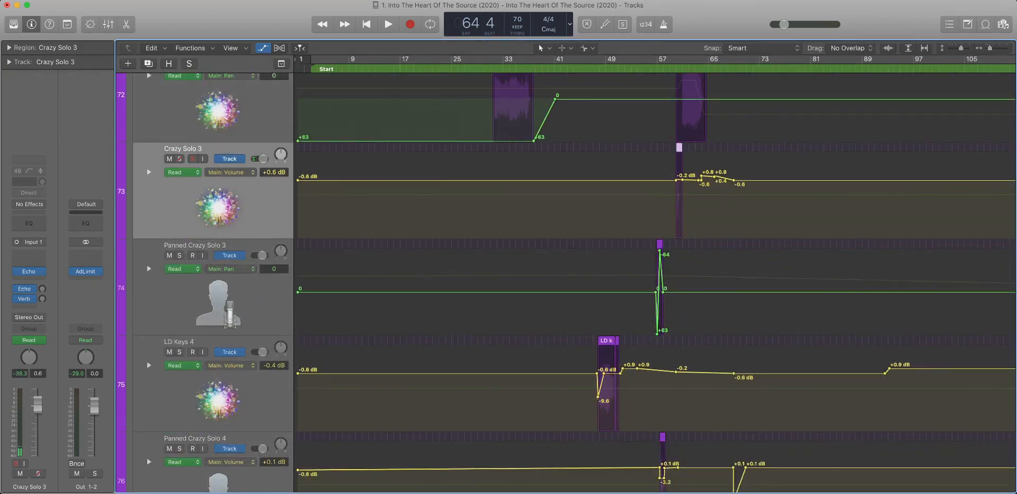
{"action": "key", "text": "z"}
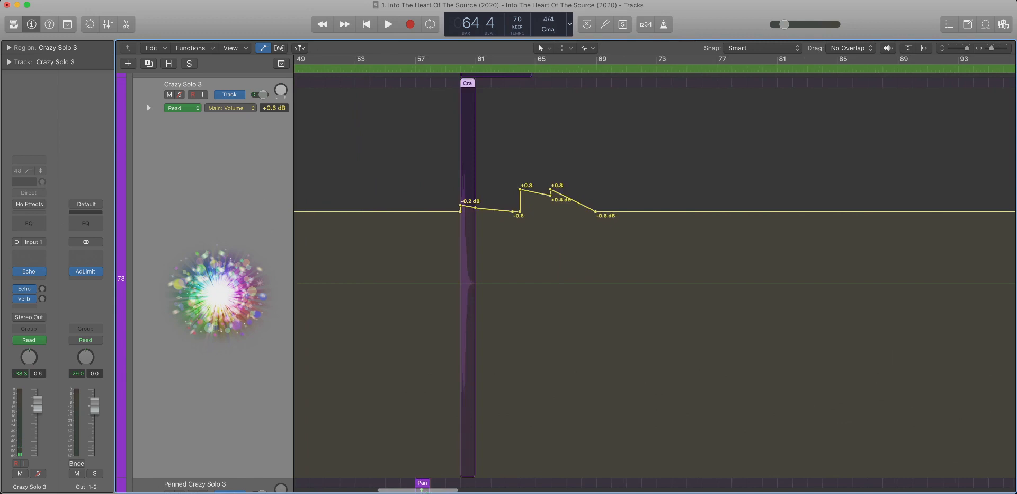
{"action": "key", "text": "super+Left"}
{"action": "key", "text": "super+Left"}
{"action": "key", "text": "super+Left"}
{"action": "key", "text": "super+Left"}
{"action": "key", "text": "super+Left"}
{"action": "key", "text": "super+Left"}
{"action": "left_click", "coordinate": [274, 109]}
{"action": "key", "text": "Delete"}
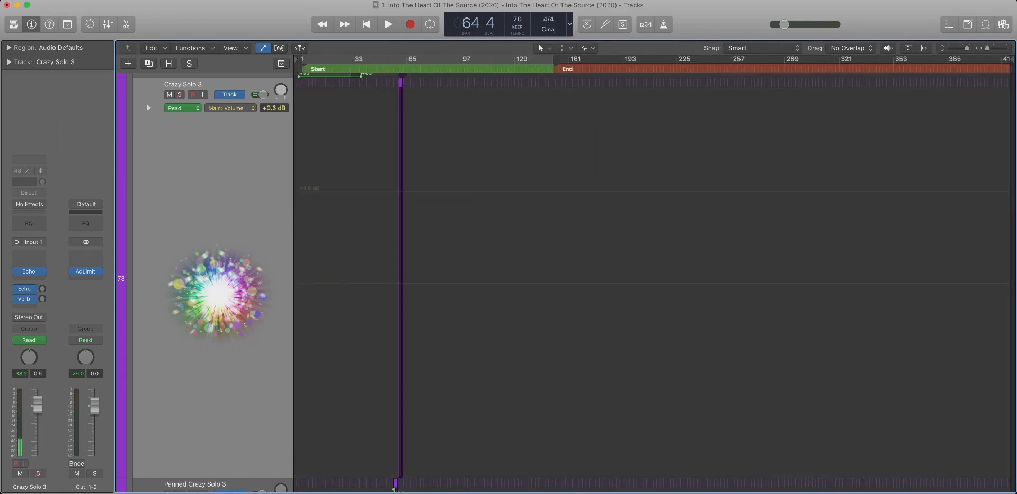
{"action": "left_click", "coordinate": [38, 405], "text": "alt"}
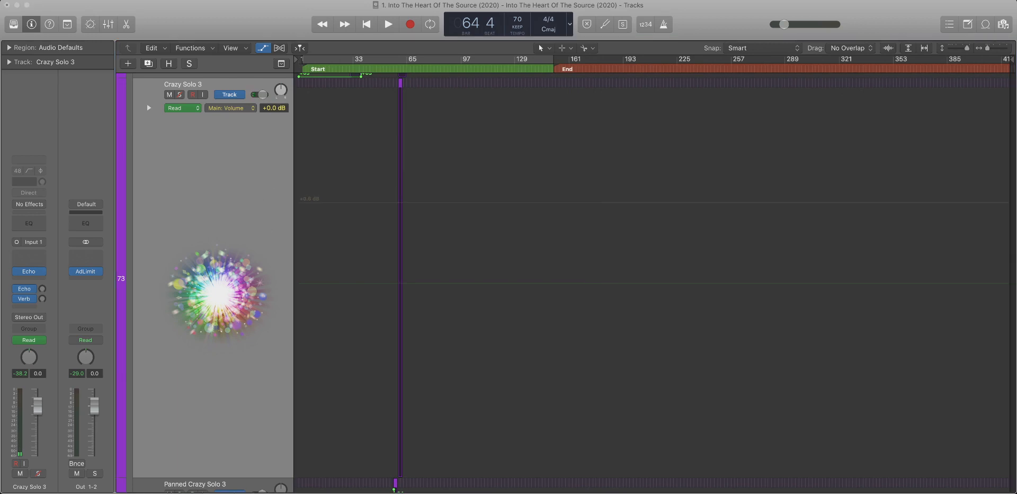
Switch Crazy Solo 3's displayed automation to Main: Pan and delete its pan automation.
{"action": "left_click", "coordinate": [230, 108]}
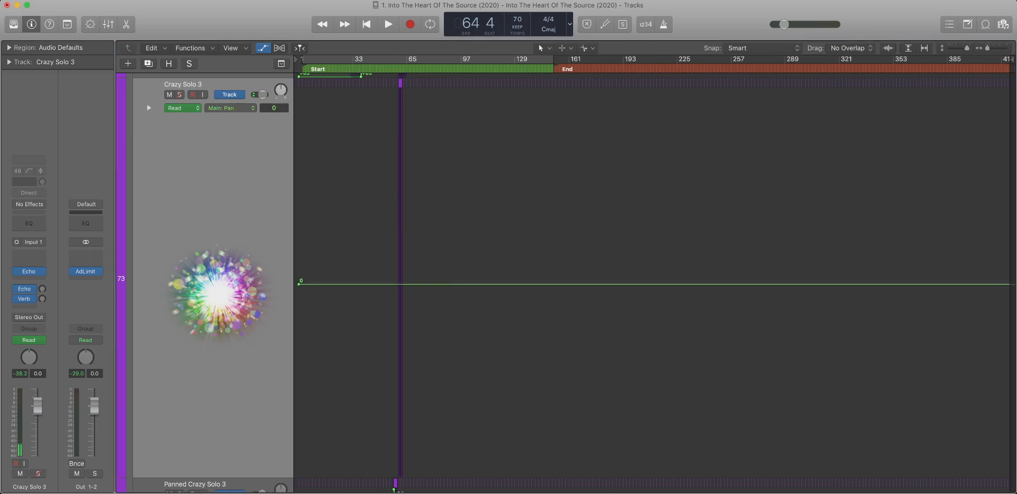
{"action": "key", "text": "super+Up"}
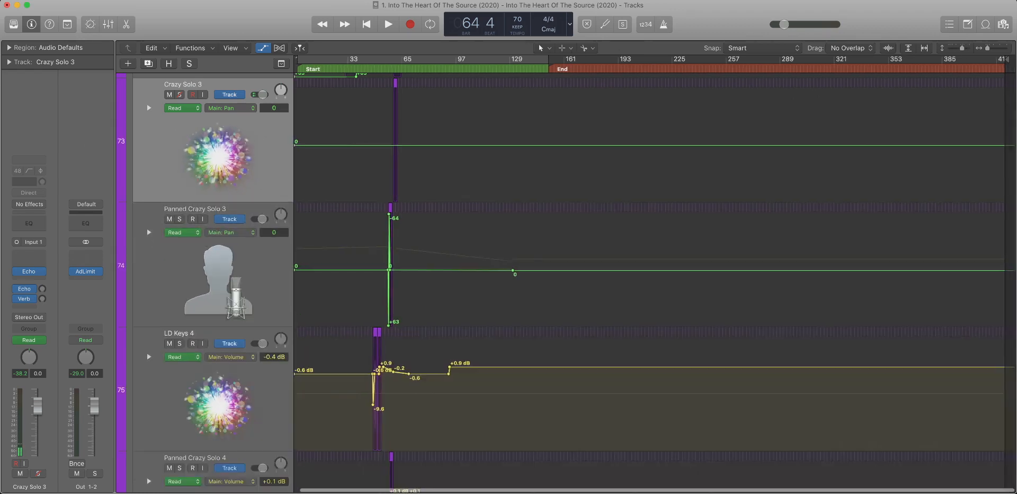
{"action": "scroll", "coordinate": [655, 273], "scroll_direction": "up", "scroll_amount": 4}
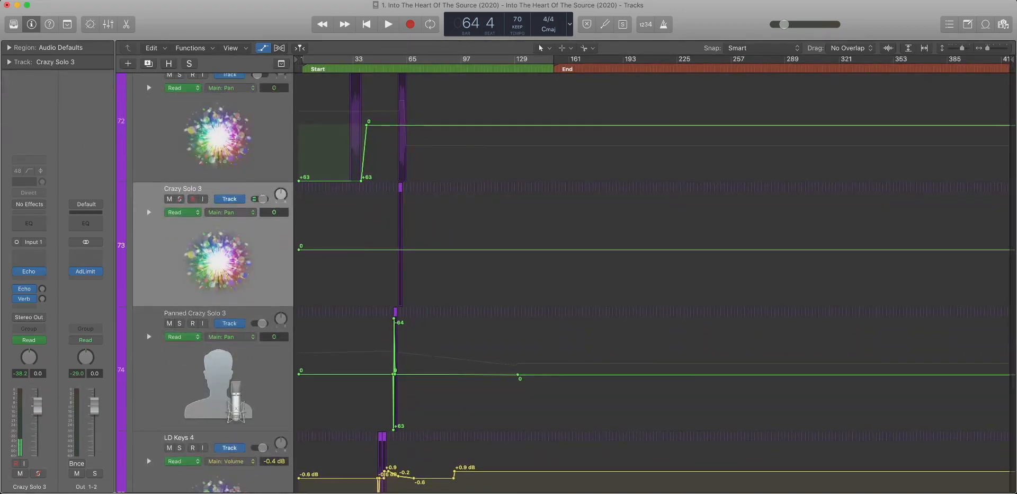
{"action": "left_click", "coordinate": [274, 212]}
{"action": "key", "text": "Delete"}
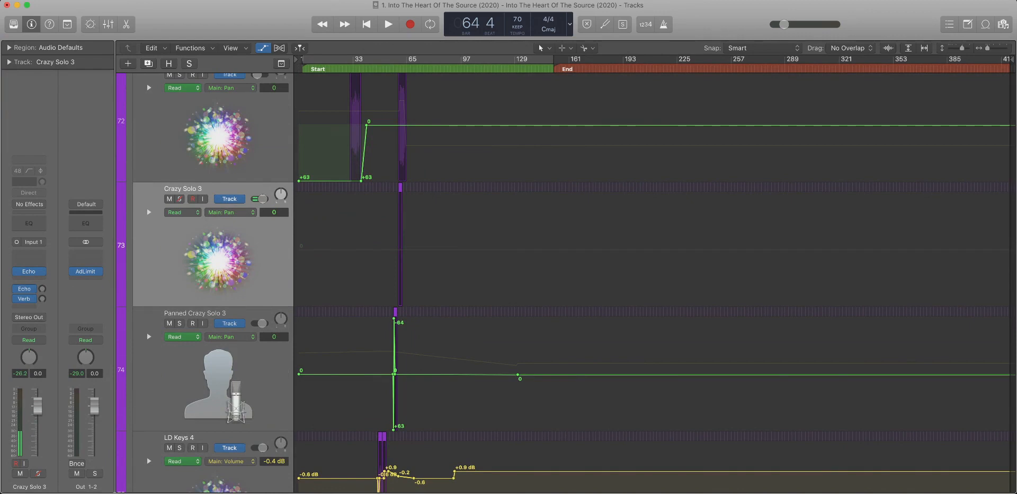
Delete the 0 pan point just before Panned Crazy Solo 3's region.
{"action": "scroll", "coordinate": [655, 283], "scroll_direction": "down", "scroll_amount": 5}
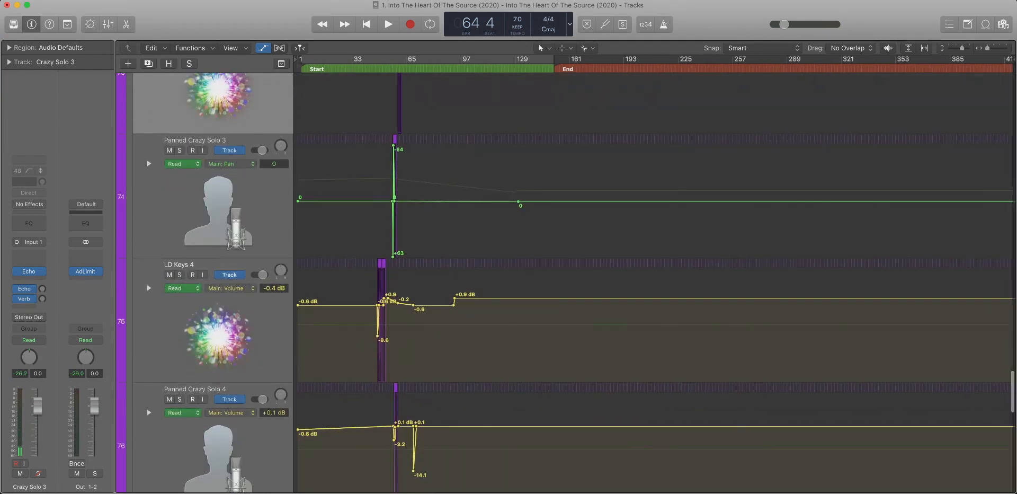
{"action": "key", "text": "super+Right"}
{"action": "key", "text": "super+Right"}
{"action": "key", "text": "super+Right"}
{"action": "key", "text": "super+Right"}
{"action": "key", "text": "super+Right"}
{"action": "key", "text": "super+Right"}
{"action": "scroll", "coordinate": [655, 282], "scroll_direction": "left", "scroll_amount": 1}
{"action": "left_click_drag", "start_coordinate": [312, 182], "coordinate": [386, 236]}
{"action": "key", "text": "super+Up"}
{"action": "key", "text": "super+Up"}
{"action": "key", "text": "super+Up"}
{"action": "scroll", "coordinate": [655, 283], "scroll_direction": "up", "scroll_amount": 5}
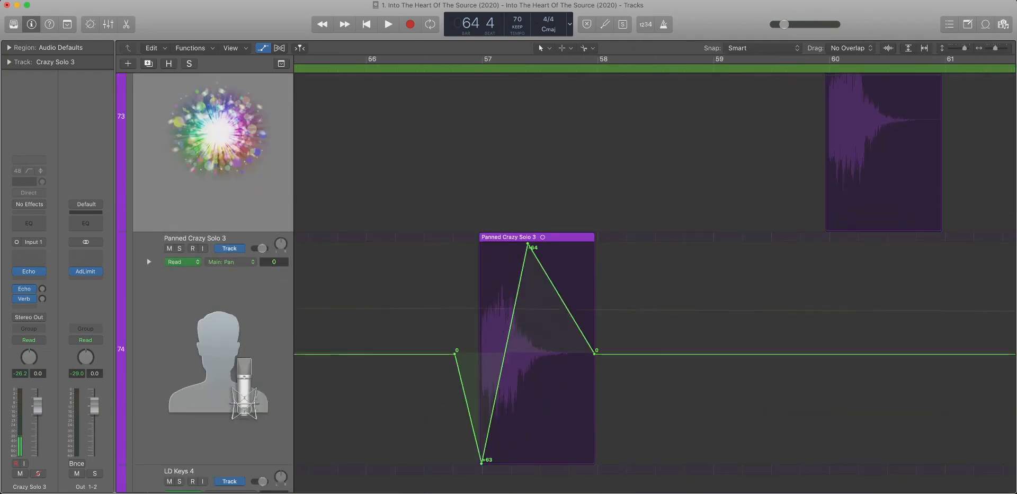
{"action": "left_click", "coordinate": [454, 354]}
Level Panned Crazy Solo 3's pan automation at +63 from the project start to the beginning of its region.
{"action": "key", "text": "super+Left"}
{"action": "key", "text": "super+Left"}
{"action": "key", "text": "super+Left"}
{"action": "key", "text": "super+Left"}
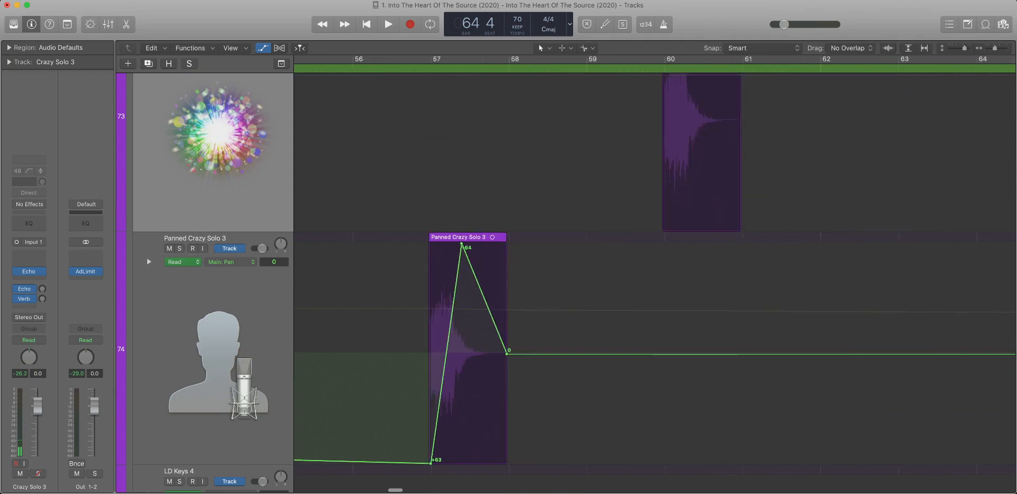
{"action": "scroll", "coordinate": [655, 283], "scroll_direction": "left", "scroll_amount": 10}
{"action": "key", "text": "super+Left"}
{"action": "key", "text": "super+Left"}
{"action": "key", "text": "super+Left"}
{"action": "key", "text": "super+Left"}
{"action": "left_click", "coordinate": [299, 354]}
{"action": "left_click_drag", "start_coordinate": [899, 354], "coordinate": [923, 354]}
{"action": "left_click", "coordinate": [938, 354]}
{"action": "left_click", "coordinate": [938, 354]}
{"action": "key", "text": "super+Left"}
{"action": "key", "text": "super+Left"}
{"action": "key", "text": "super+Left"}
{"action": "key", "text": "super+Right"}
{"action": "key", "text": "super+Right"}
{"action": "key", "text": "super+Right"}
{"action": "key", "text": "super+Right"}
{"action": "key", "text": "super+Right"}
{"action": "key", "text": "super+Right"}
{"action": "key", "text": "super+Right"}
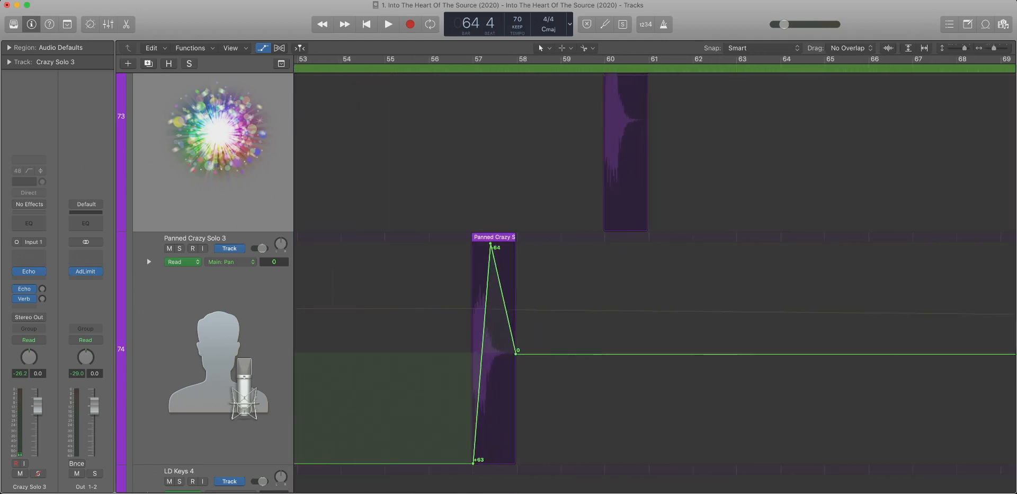
Switch Panned Crazy Solo 3's displayed automation to Main: Volume and delete all of its volume points.
{"action": "scroll", "coordinate": [655, 282], "scroll_direction": "down", "scroll_amount": 5}
{"action": "scroll", "coordinate": [655, 282], "scroll_direction": "left", "scroll_amount": 3}
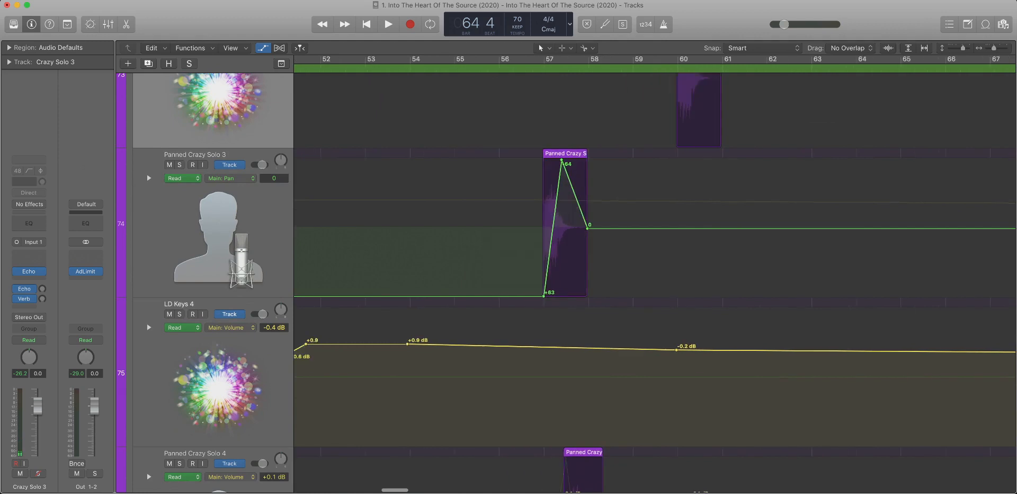
{"action": "scroll", "coordinate": [655, 283], "scroll_direction": "left", "scroll_amount": 3}
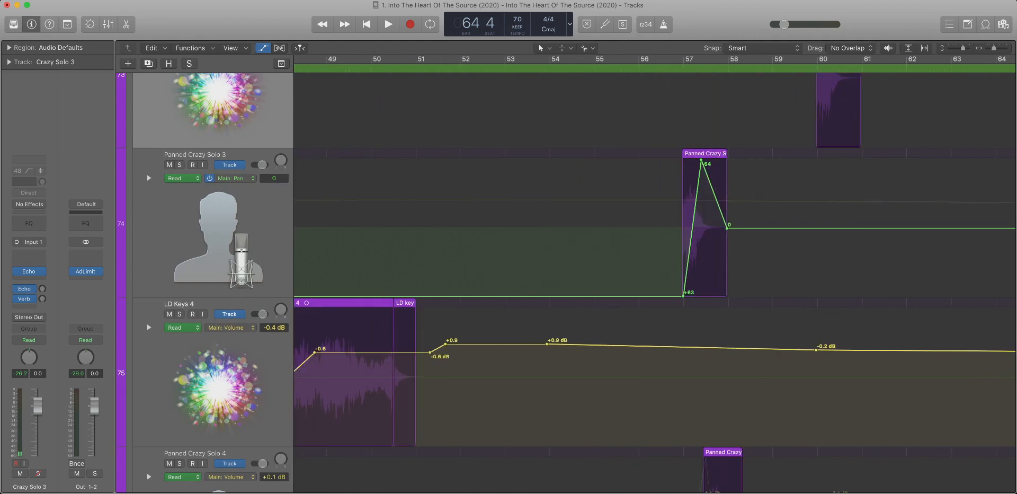
{"action": "left_click", "coordinate": [231, 178]}
{"action": "key", "text": "super+Left"}
{"action": "key", "text": "super+Left"}
{"action": "key", "text": "super+Left"}
{"action": "key", "text": "super+Left"}
{"action": "key", "text": "super+Left"}
{"action": "key", "text": "super+Left"}
{"action": "key", "text": "super+Left"}
{"action": "key", "text": "super+Left"}
{"action": "key", "text": "super+Left"}
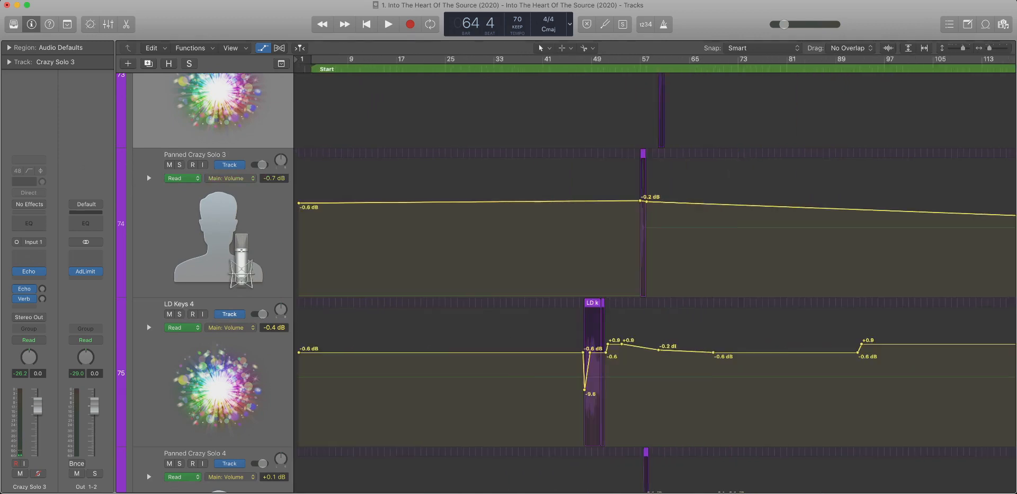
{"action": "left_click", "coordinate": [274, 178]}
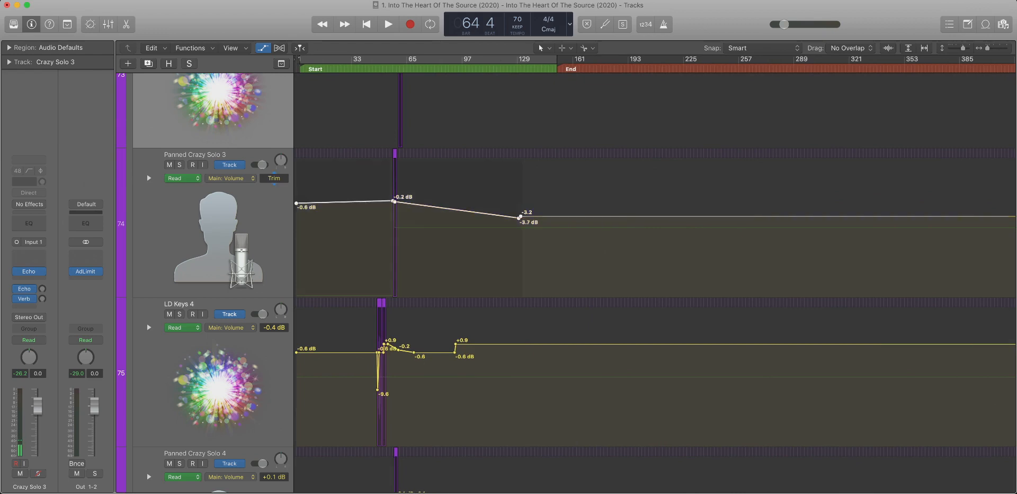
{"action": "key", "text": "Delete"}
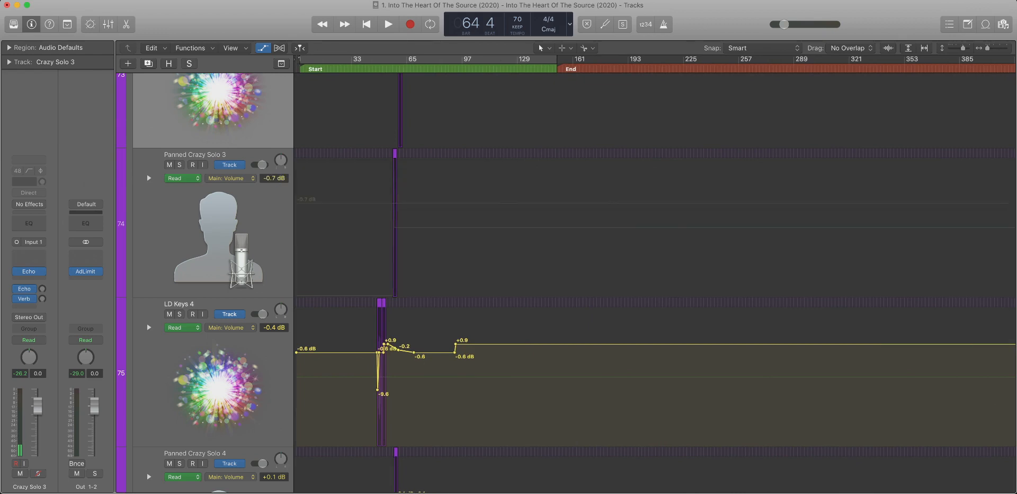
{"action": "scroll", "coordinate": [244, 163], "scroll_direction": "down", "scroll_amount": 5}
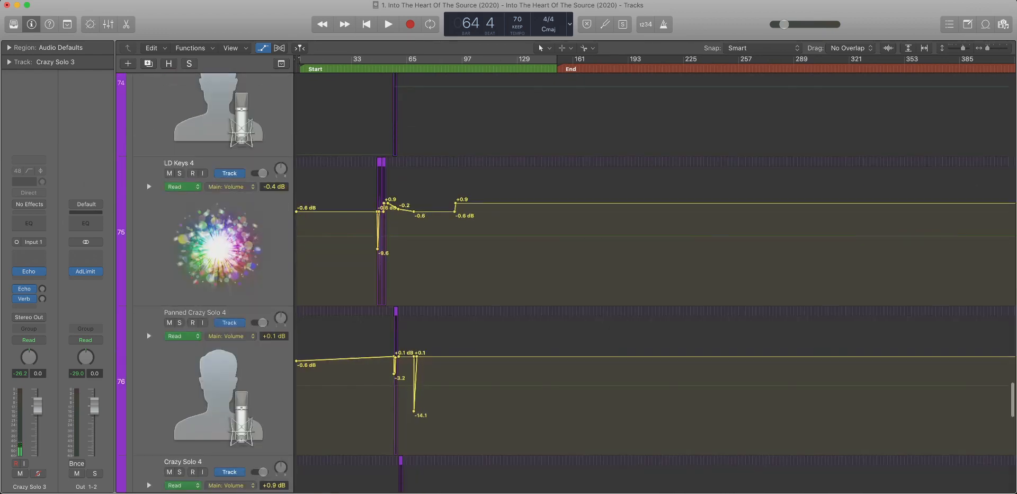
Select LD Keys 4 and delete its volume automation points after the last region, from about bar 51 through the +0.9 dB step near bar 92.
{"action": "left_click", "coordinate": [244, 163]}
{"action": "key", "text": "z"}
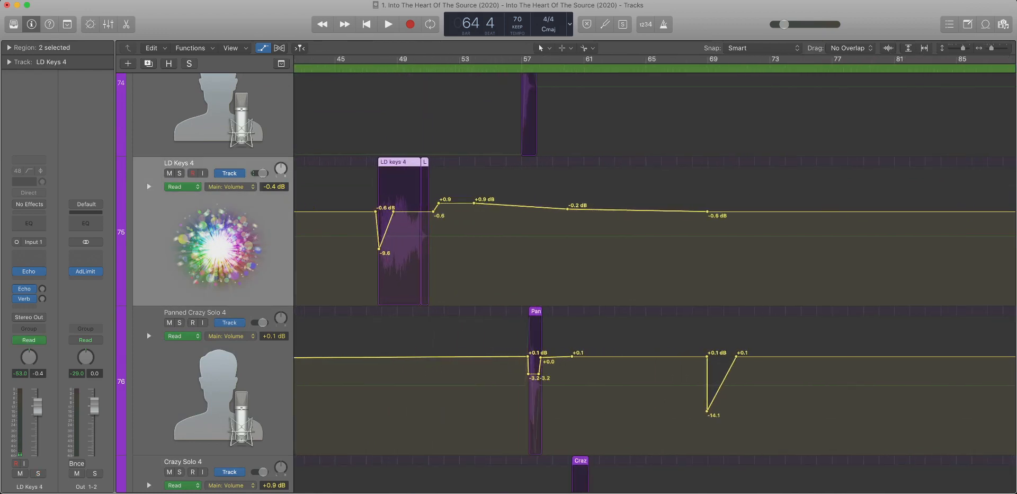
{"action": "left_click_drag", "start_coordinate": [425, 238], "coordinate": [895, 238]}
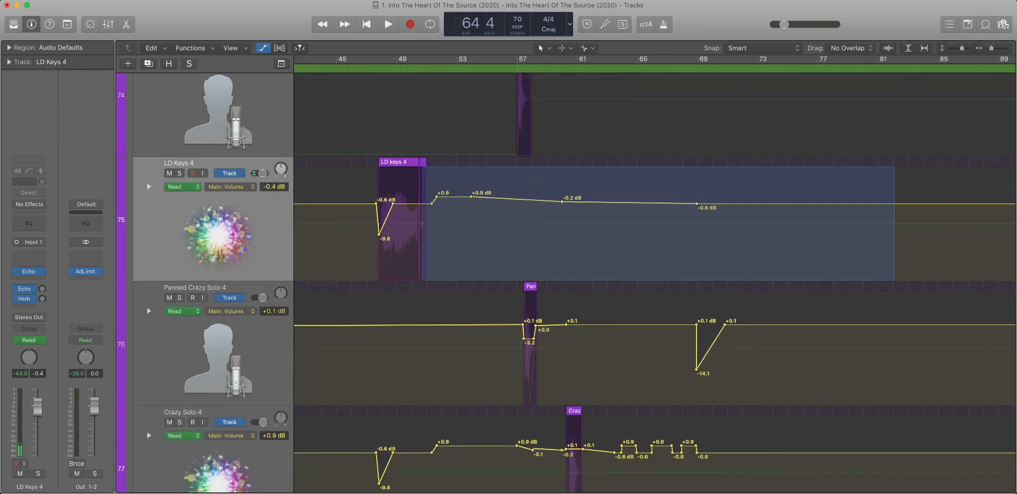
{"action": "key", "text": "super+Left"}
{"action": "key", "text": "super+Left"}
{"action": "key", "text": "super+Left"}
{"action": "key", "text": "super+Left"}
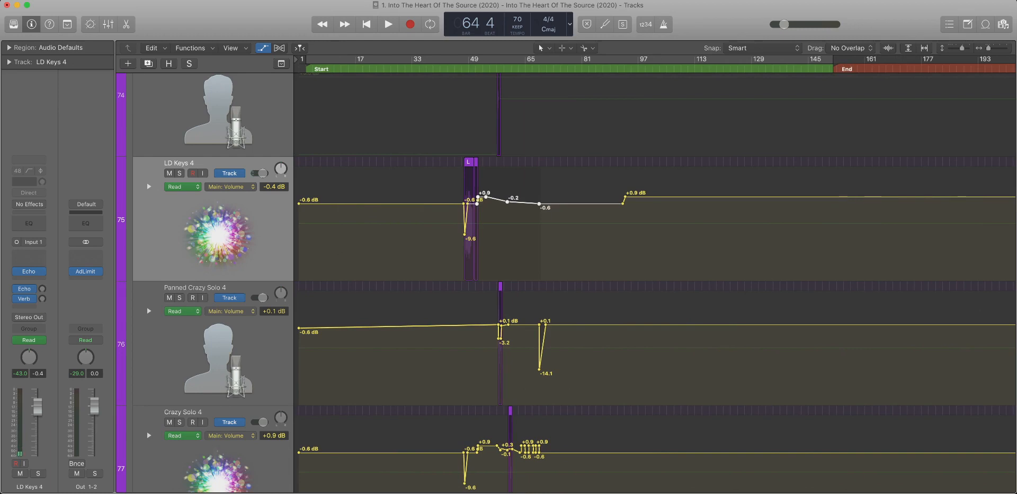
{"action": "key", "text": "Delete"}
{"action": "left_click_drag", "start_coordinate": [603, 166], "coordinate": [678, 281]}
{"action": "key", "text": "Delete"}
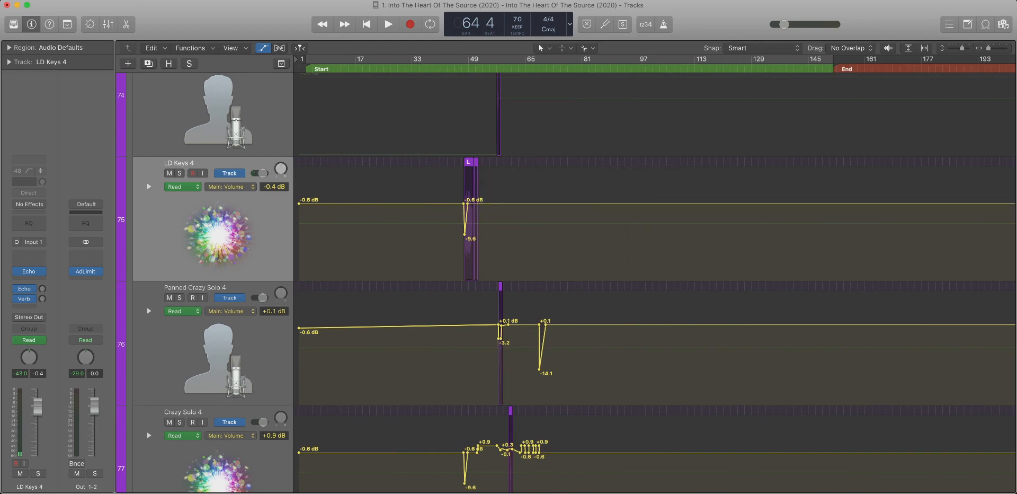
Examine LD Keys 4's remaining volume points around its regions and back to the project start.
{"action": "left_click_drag", "start_coordinate": [528, 254], "coordinate": [418, 181]}
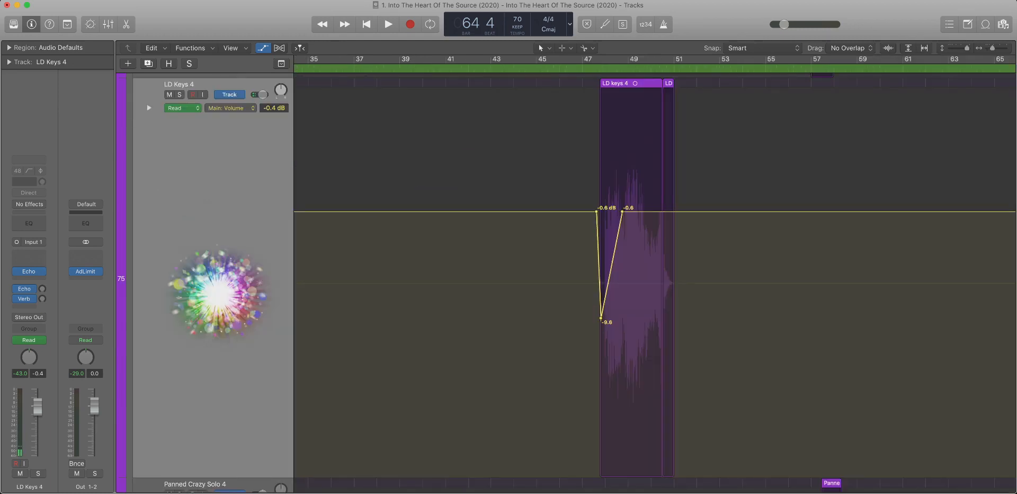
{"action": "key", "text": "super+Right"}
{"action": "key", "text": "super+Up"}
{"action": "key", "text": "super+Up"}
{"action": "key", "text": "super+Left"}
{"action": "key", "text": "super+Left"}
{"action": "key", "text": "super+Left"}
{"action": "key", "text": "super+Left"}
{"action": "key", "text": "super+Left"}
{"action": "key", "text": "super+Left"}
{"action": "key", "text": "super+Left"}
{"action": "key", "text": "super+Up"}
{"action": "key", "text": "super+Up"}
{"action": "key", "text": "super+Up"}
{"action": "key", "text": "super+Up"}
{"action": "key", "text": "super+Up"}
{"action": "key", "text": "super+Up"}
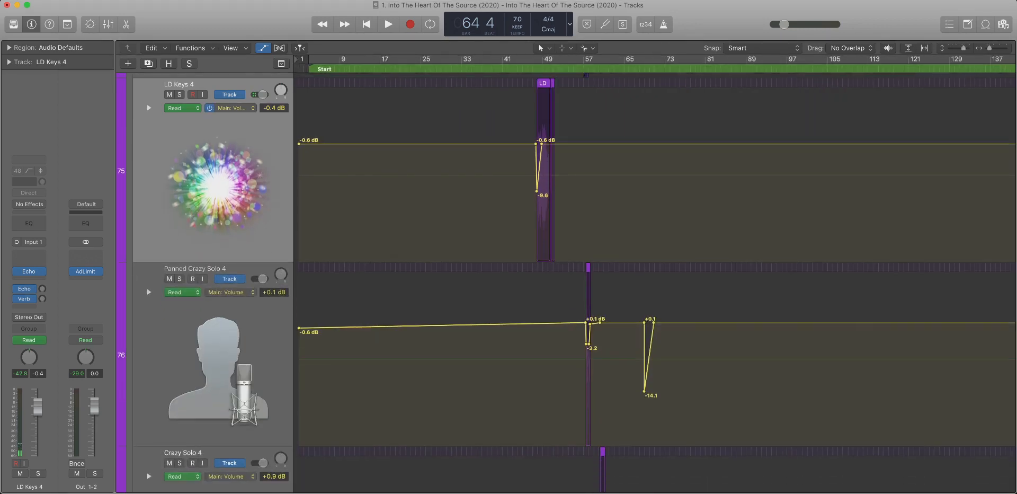
Switch LD Keys 4's displayed automation to Main: Pan and delete its pan automation.
{"action": "key", "text": "ctrl+p"}
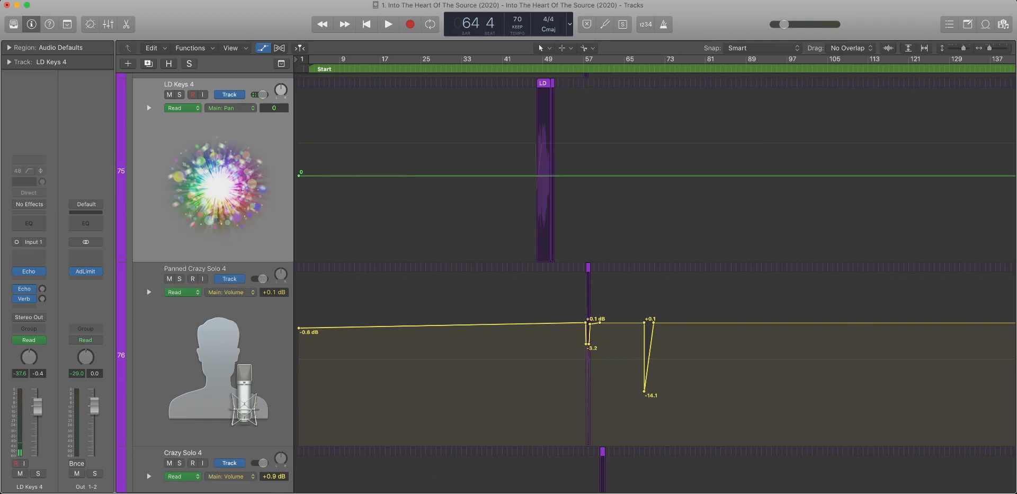
{"action": "key", "text": "alt+k"}
{"action": "left_click", "coordinate": [274, 108]}
{"action": "key", "text": "Delete"}
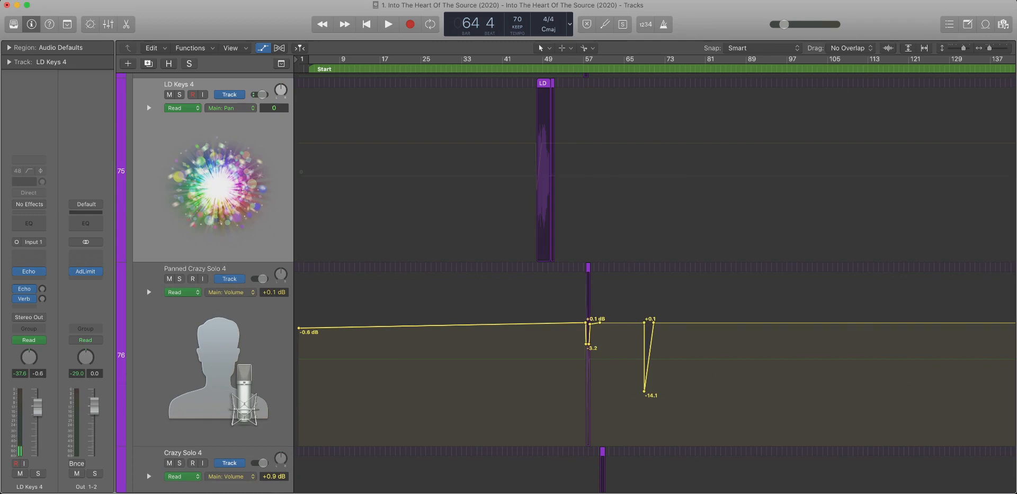
Select Panned Crazy Solo 4 and delete all of its volume automation points.
{"action": "scroll", "coordinate": [652, 273], "scroll_direction": "right", "scroll_amount": 10}
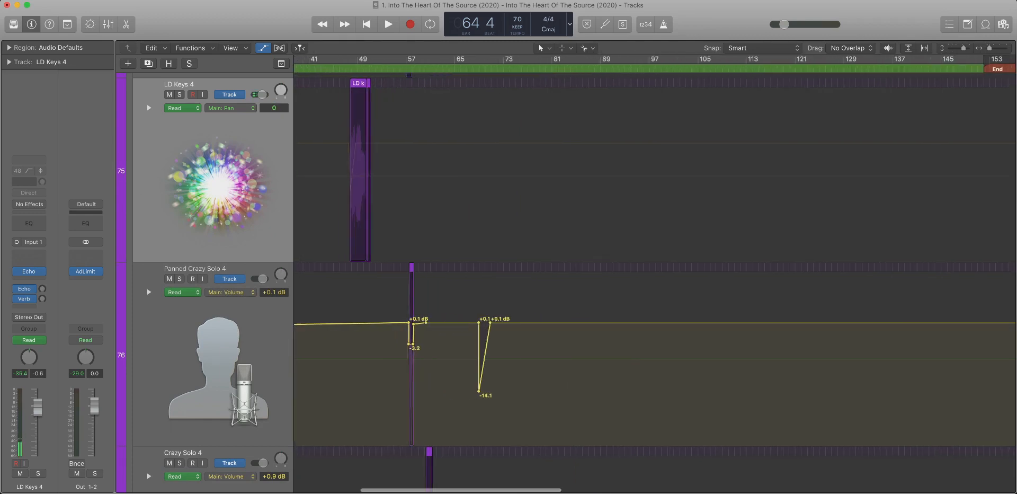
{"action": "scroll", "coordinate": [655, 273], "scroll_direction": "left", "scroll_amount": 10}
{"action": "scroll", "coordinate": [655, 272], "scroll_direction": "down", "scroll_amount": 5}
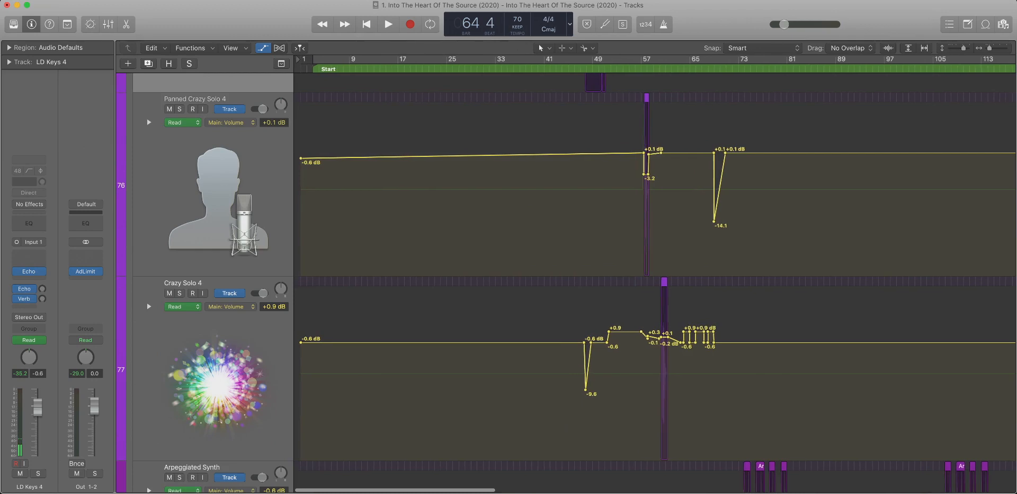
{"action": "scroll", "coordinate": [655, 273], "scroll_direction": "up", "scroll_amount": 2}
{"action": "left_click_drag", "start_coordinate": [609, 173], "coordinate": [829, 273]}
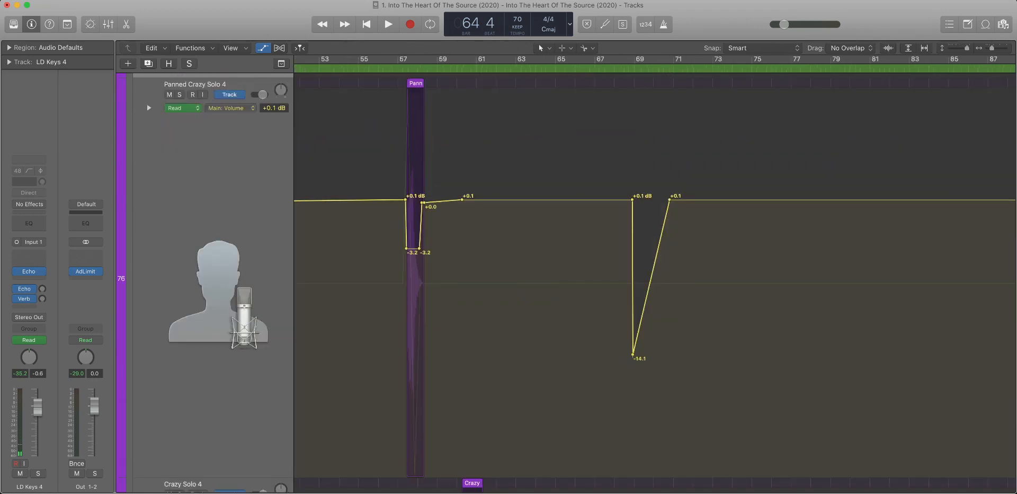
{"action": "left_click", "coordinate": [415, 84]}
{"action": "scroll", "coordinate": [415, 83], "scroll_direction": "down", "scroll_amount": 2}
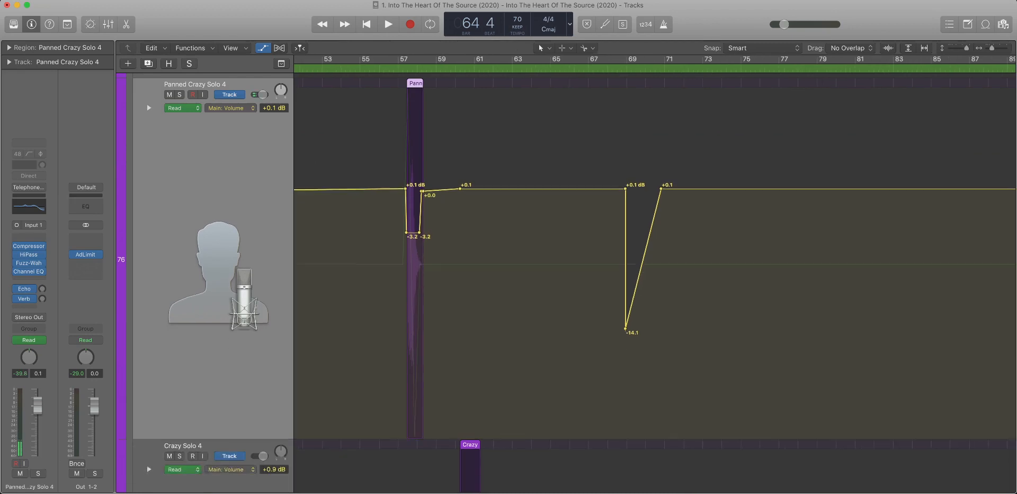
{"action": "left_click", "coordinate": [274, 108]}
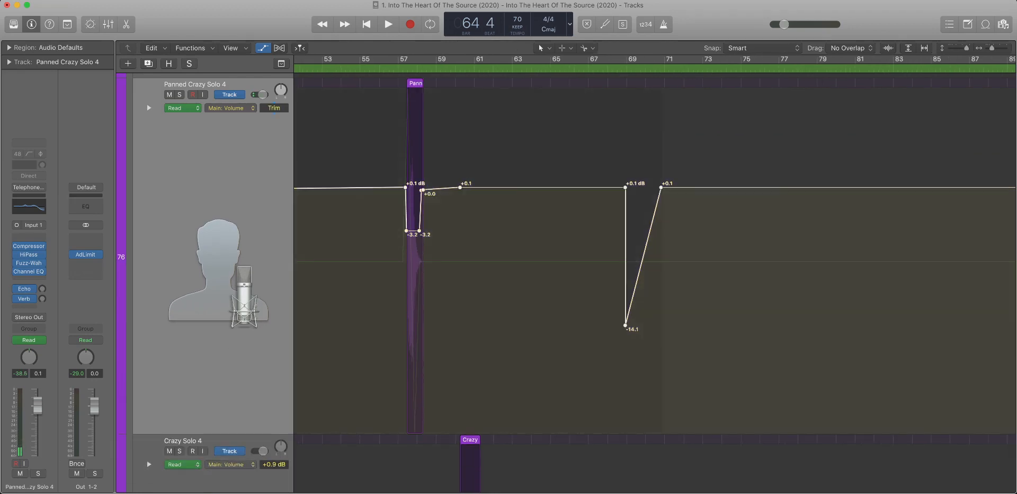
{"action": "key", "text": "Delete"}
Display Panned Crazy Solo 4's Main: Pan automation and examine it across the whole project.
{"action": "key", "text": "super+Left"}
{"action": "key", "text": "super+Left"}
{"action": "key", "text": "super+Left"}
{"action": "key", "text": "super+Left"}
{"action": "key", "text": "super+Left"}
{"action": "key", "text": "super+Left"}
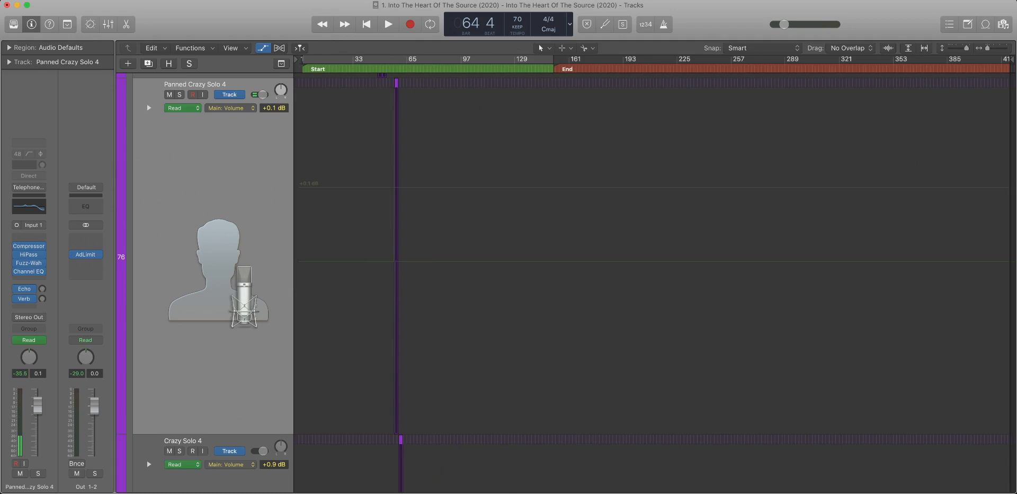
{"action": "key", "text": "super+Up"}
{"action": "key", "text": "super+Up"}
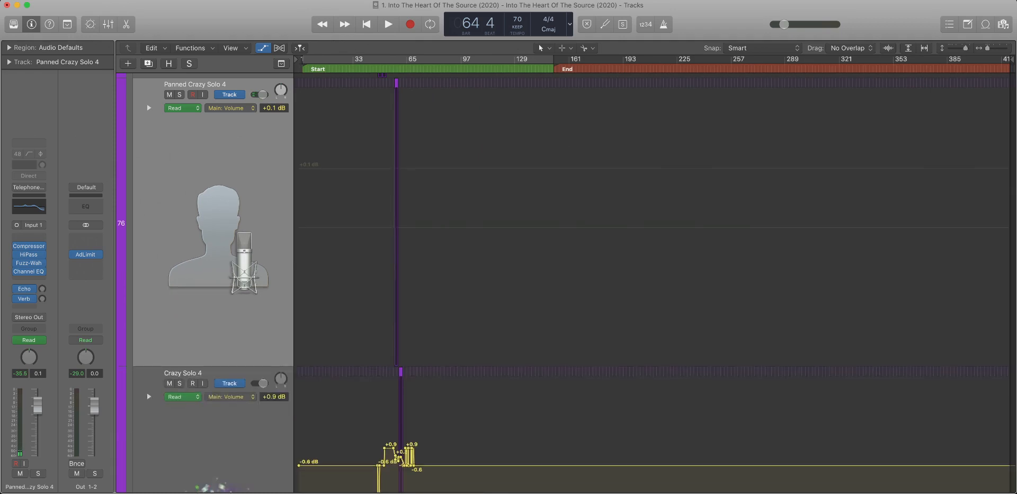
{"action": "left_click", "coordinate": [231, 109]}
{"action": "key", "text": "super+Right"}
{"action": "key", "text": "super+Right"}
{"action": "key", "text": "super+Right"}
{"action": "key", "text": "super+Right"}
{"action": "key", "text": "super+Right"}
{"action": "key", "text": "super+Right"}
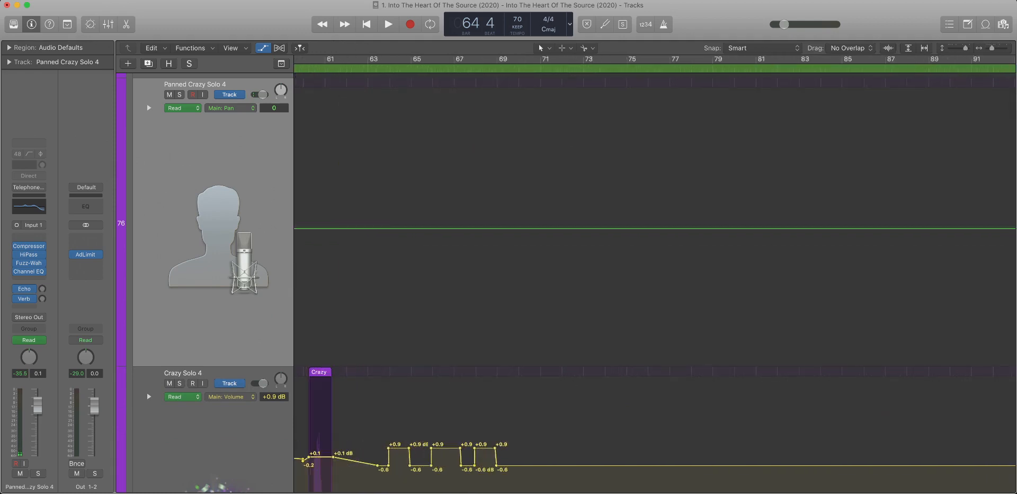
{"action": "key", "text": "super+Left"}
{"action": "key", "text": "super+Left"}
{"action": "key", "text": "super+Left"}
{"action": "key", "text": "super+Left"}
{"action": "key", "text": "super+Left"}
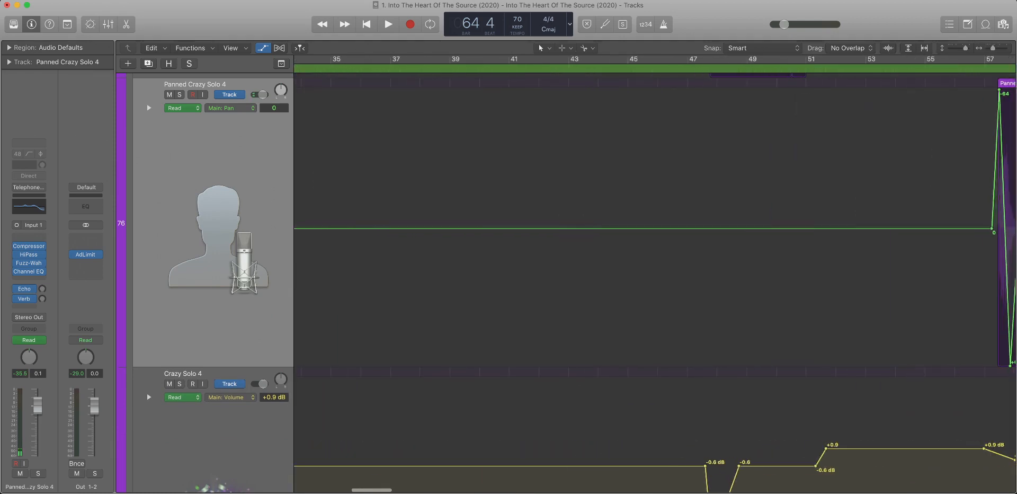
{"action": "key", "text": "super+Left"}
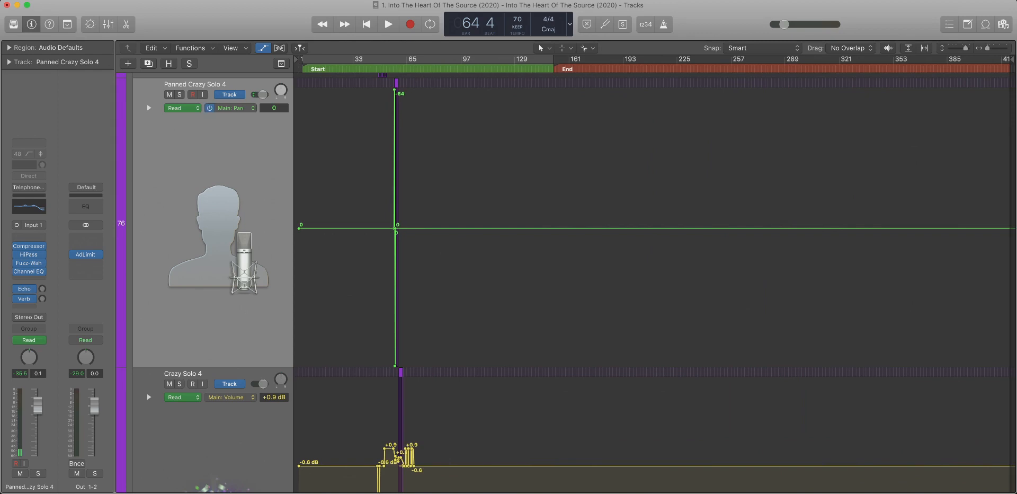
Return Panned Crazy Solo 4's displayed automation to Main: Volume and reset its fader to 0.0 dB.
{"action": "key", "text": "ctrl+shift+super+BackSpace"}
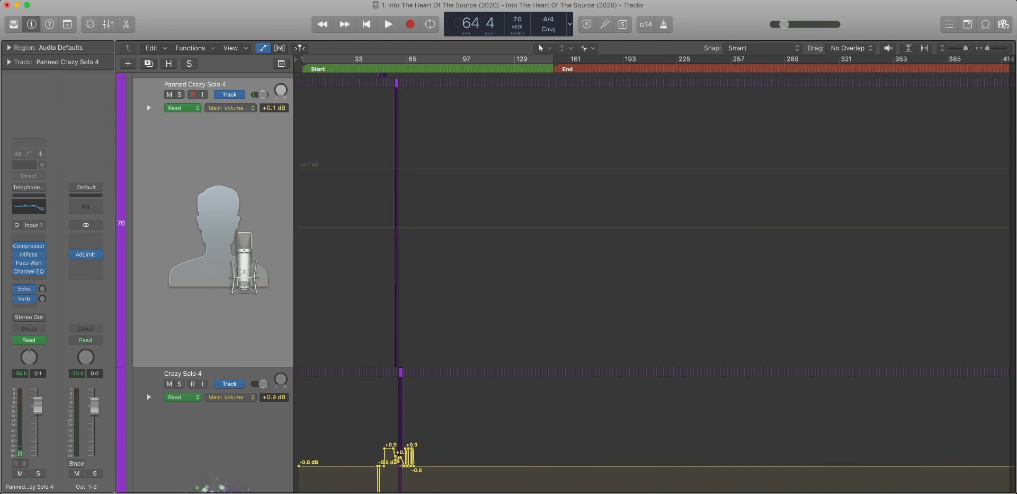
{"action": "key", "text": "super+Up"}
{"action": "key", "text": "super+Up"}
{"action": "key", "text": "super+Up"}
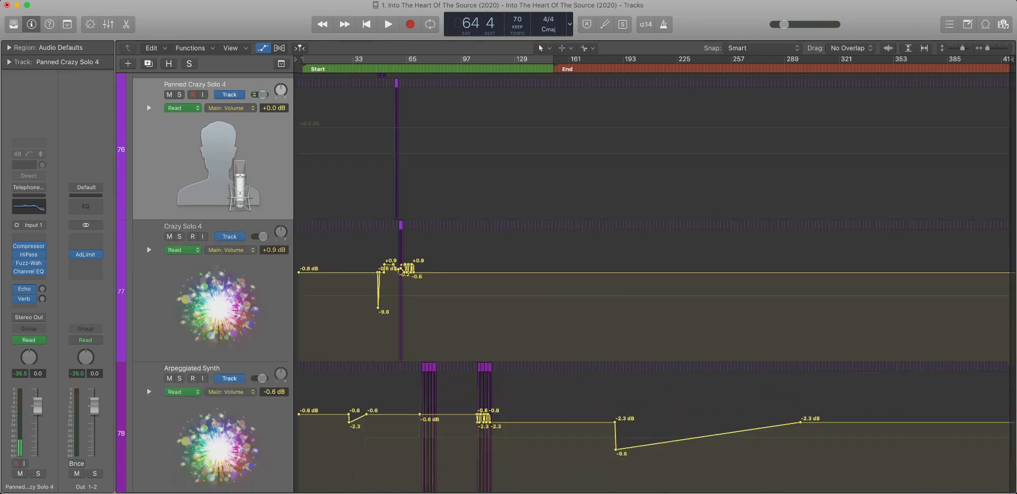
Select Crazy Solo 4 and delete all of its volume automation points.
{"action": "key", "text": "Down"}
{"action": "left_click_drag", "start_coordinate": [481, 316], "coordinate": [310, 245]}
{"action": "left_click_drag", "start_coordinate": [811, 305], "coordinate": [535, 166]}
{"action": "key", "text": "super+Left"}
{"action": "key", "text": "super+Left"}
{"action": "key", "text": "super+Left"}
{"action": "key", "text": "super+Left"}
{"action": "key", "text": "super+Left"}
{"action": "left_click", "coordinate": [274, 108]}
{"action": "key", "text": "Delete"}
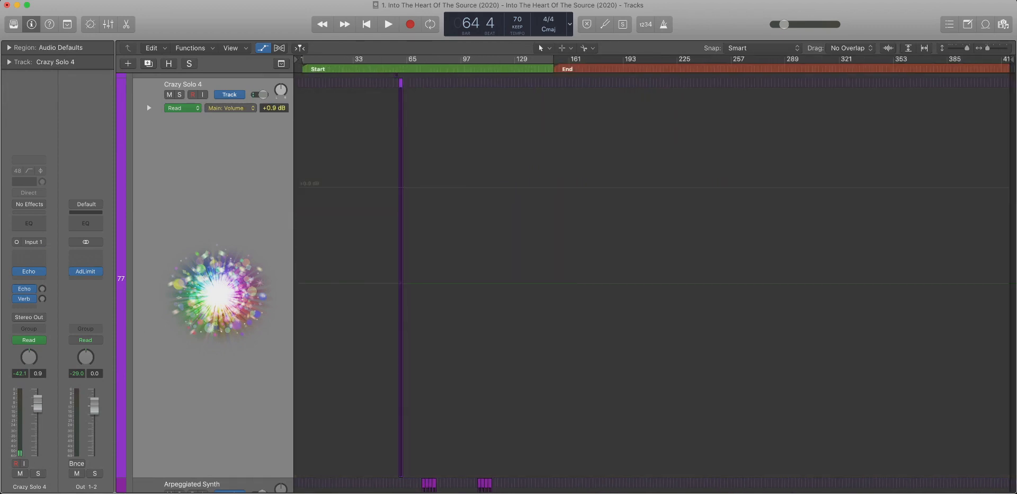
Reset Crazy Solo 4's fader to 0.0 dB and delete its Main: Pan automation.
{"action": "left_click", "coordinate": [37, 404], "text": "alt"}
{"action": "left_click", "coordinate": [230, 108]}
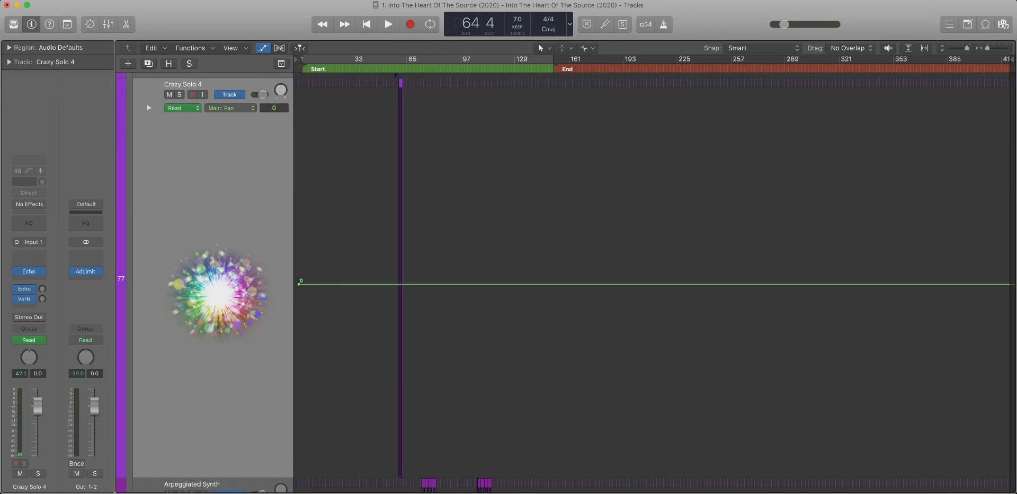
{"action": "key", "text": "Delete"}
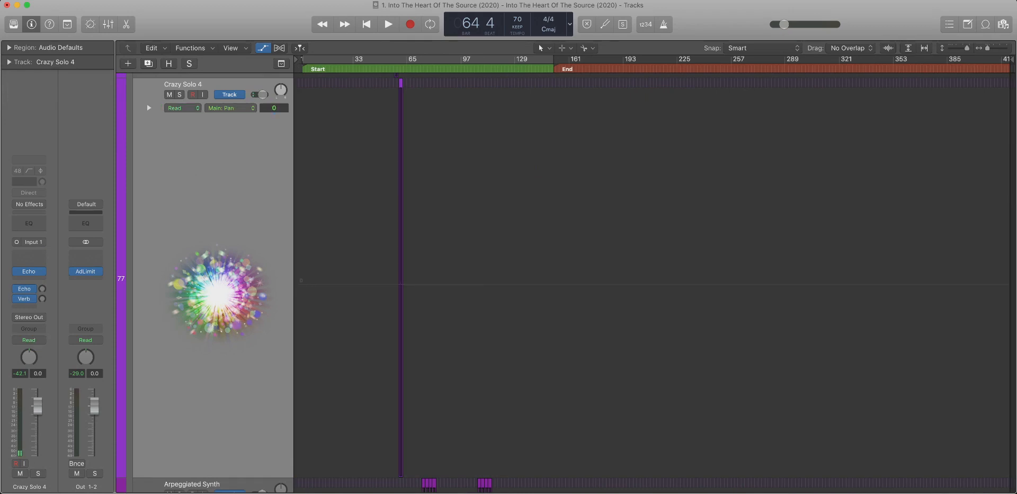
Delete Arpeggiated Synth's volume points forming the -9.6 dB dip and ramp after the project end marker.
{"action": "key", "text": "super+Up"}
{"action": "key", "text": "super+Up"}
{"action": "key", "text": "super+Up"}
{"action": "key", "text": "super+Up"}
{"action": "key", "text": "super+Up"}
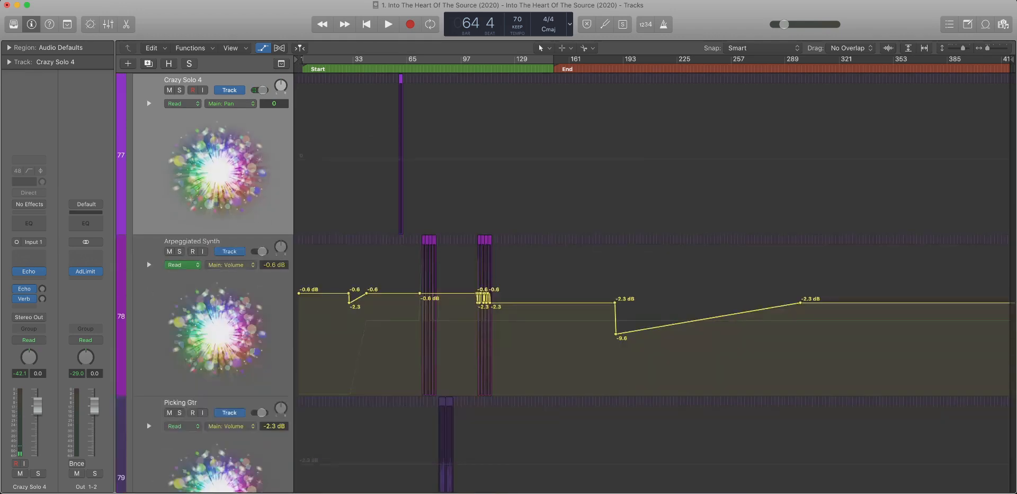
{"action": "left_click_drag", "start_coordinate": [601, 223], "coordinate": [813, 281]}
{"action": "key", "text": "Delete"}
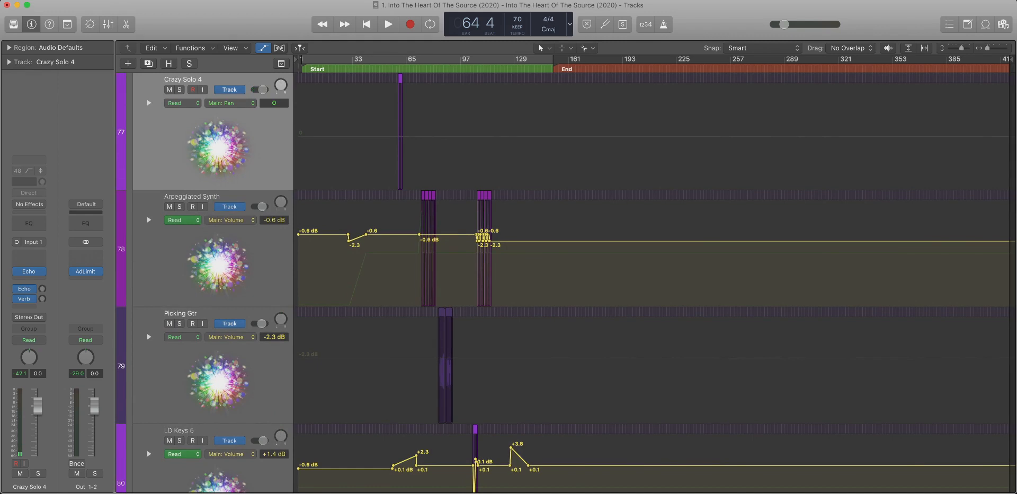
Delete Arpeggiated Synth's redundant volume points before its first group of regions, including the -2.3 dB dip near bar 30.
{"action": "left_click_drag", "start_coordinate": [564, 277], "coordinate": [295, 212]}
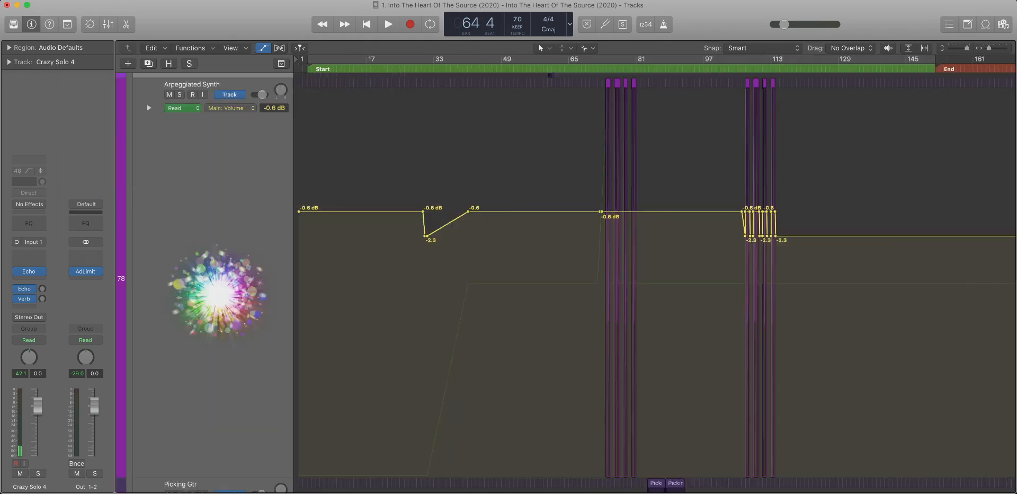
{"action": "left_click_drag", "start_coordinate": [718, 254], "coordinate": [295, 254]}
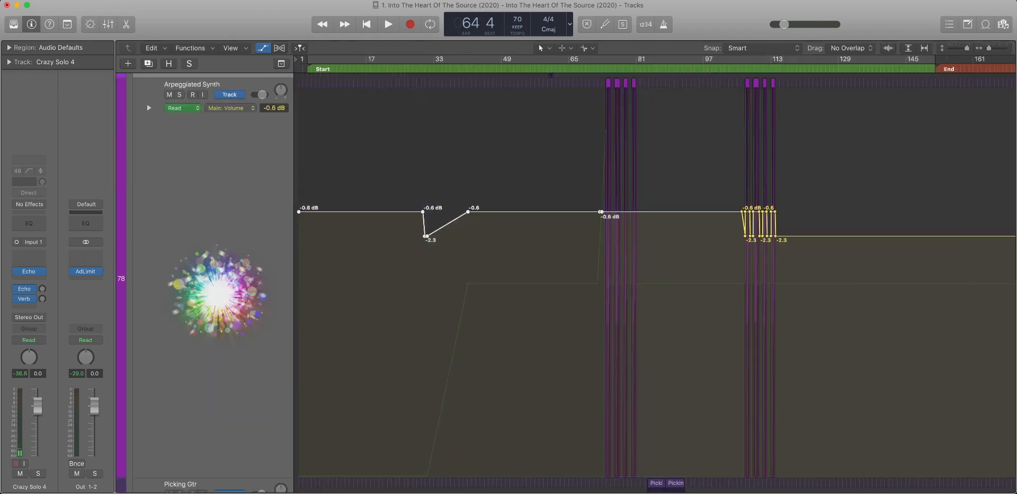
{"action": "key", "text": "Delete"}
Delete all of Arpeggiated Synth's remaining volume automation, including the points around its second group of regions.
{"action": "scroll", "coordinate": [655, 233], "scroll_direction": "right", "scroll_amount": 4}
{"action": "left_click_drag", "start_coordinate": [651, 209], "coordinate": [790, 255]}
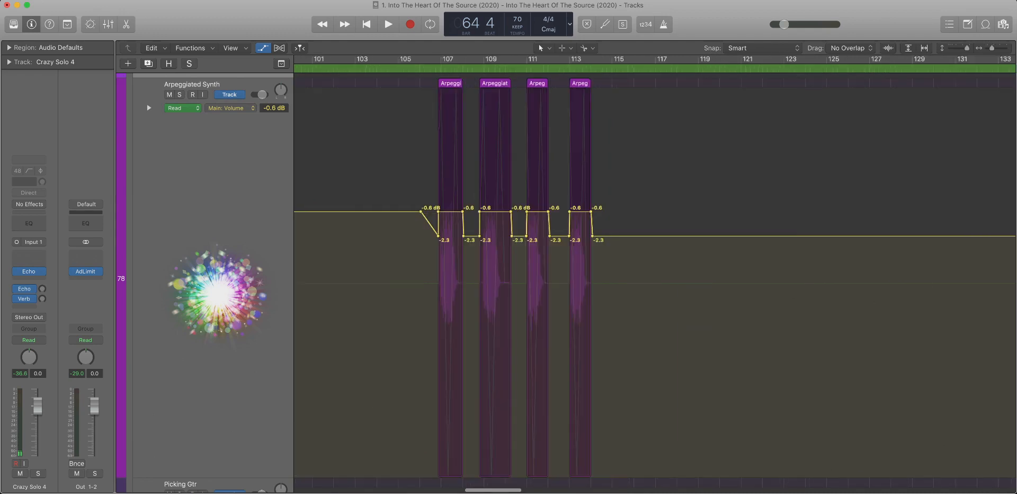
{"action": "key", "text": "super+Left"}
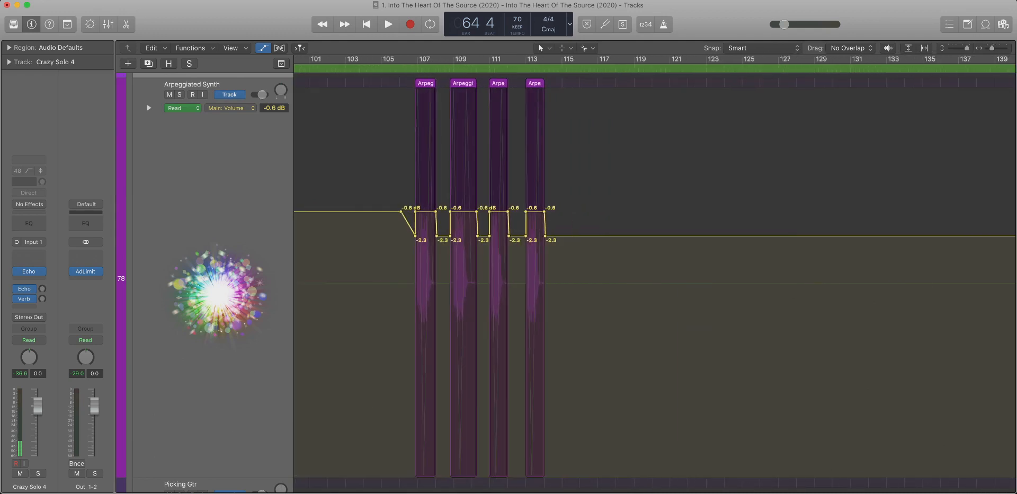
{"action": "key", "text": "super+Left"}
{"action": "key", "text": "super+Left"}
{"action": "key", "text": "super+Left"}
{"action": "key", "text": "super+Left"}
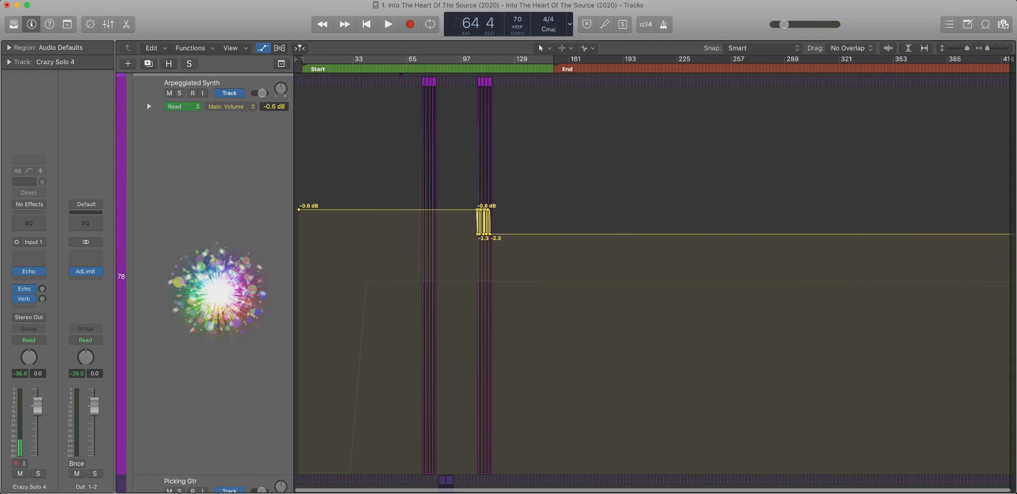
{"action": "key", "text": "super+a"}
{"action": "key", "text": "Delete"}
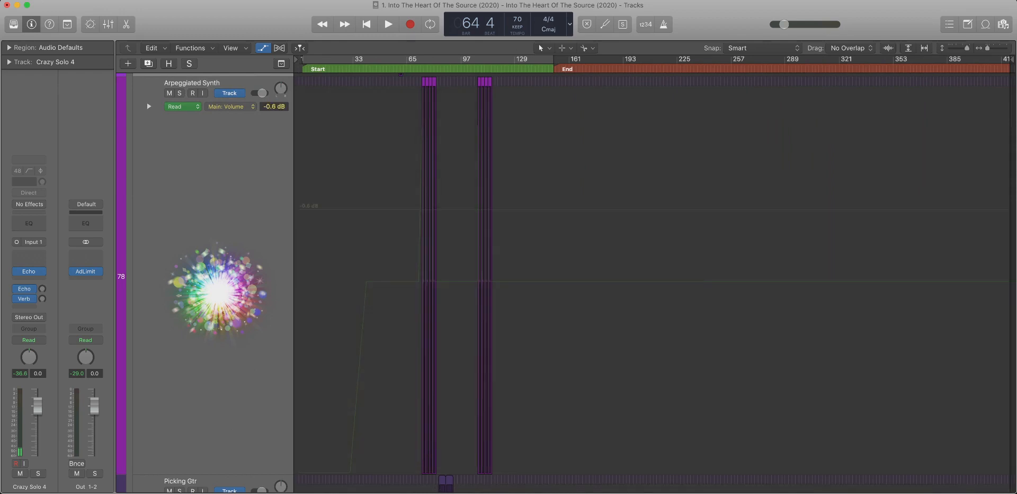
Switch Arpeggiated Synth's displayed automation to Main: Pan and delete the +63 and 0 points between about bars 28 and 38.
{"action": "left_click", "coordinate": [409, 282]}
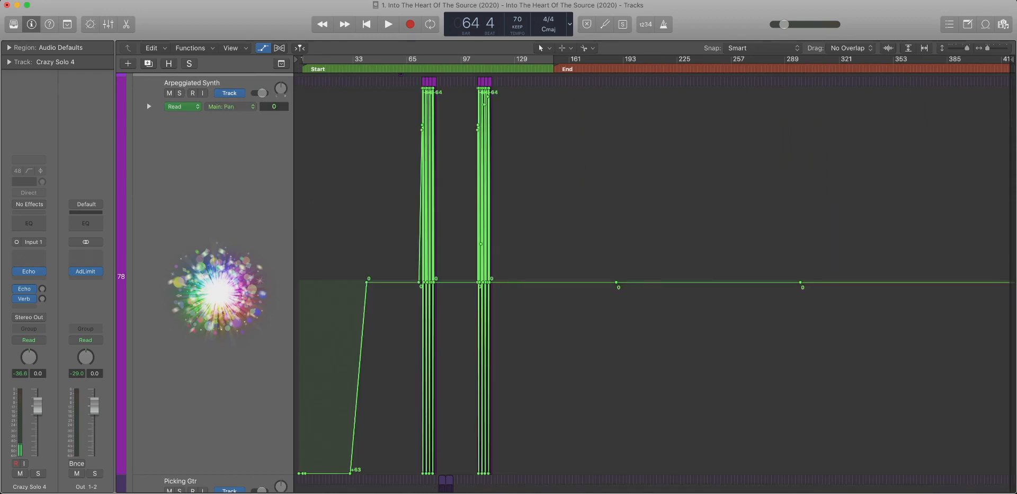
{"action": "scroll", "coordinate": [409, 281], "scroll_direction": "up", "scroll_amount": 3}
{"action": "scroll", "coordinate": [409, 282], "scroll_direction": "down", "scroll_amount": 2}
{"action": "key", "text": "super+Up"}
{"action": "left_click_drag", "start_coordinate": [386, 212], "coordinate": [321, 268]}
{"action": "key", "text": "Delete"}
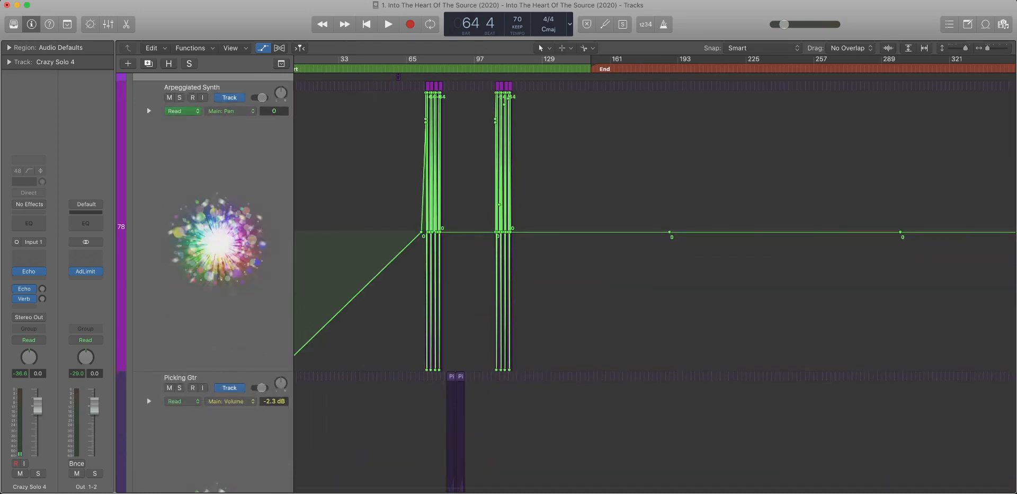
Delete Arpeggiated Synth's two 0 pan points after the project end marker.
{"action": "left_click_drag", "start_coordinate": [957, 93], "coordinate": [583, 370]}
{"action": "key", "text": "Delete"}
{"action": "left_click_drag", "start_coordinate": [557, 263], "coordinate": [376, 172]}
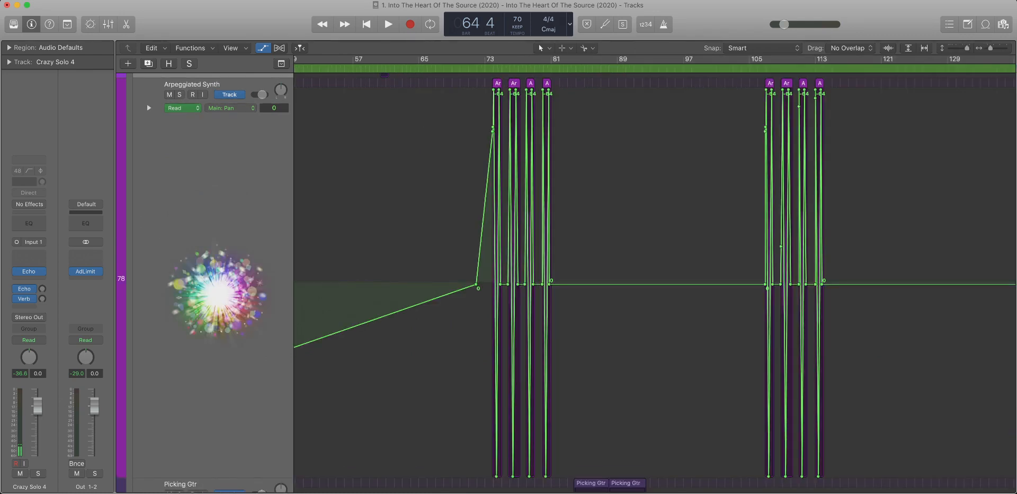
{"action": "scroll", "coordinate": [655, 274], "scroll_direction": "left", "scroll_amount": 10}
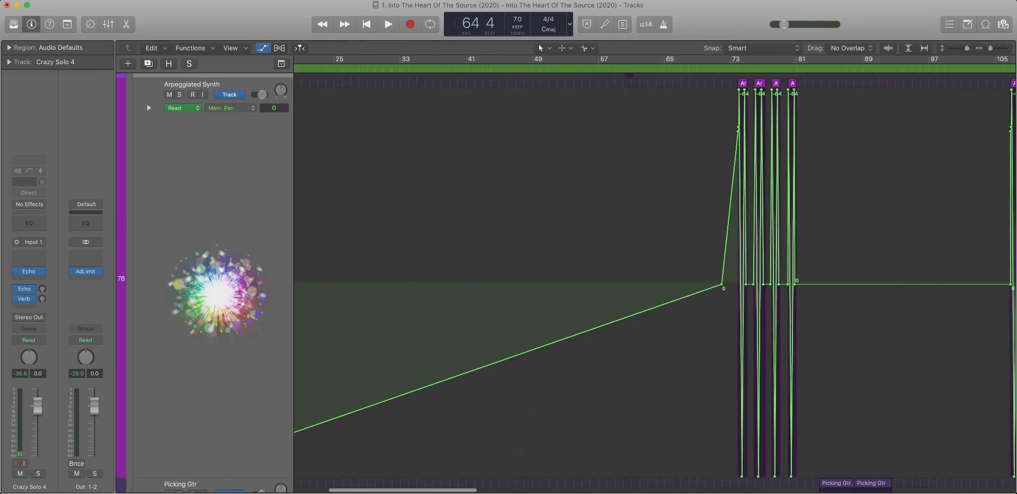
Delete Arpeggiated Synth's 0 pan point near bar 72 and the -51 point at the start of its first region.
{"action": "mouse_move", "coordinate": [724, 285]}
{"action": "left_mouse_down"}
{"action": "mouse_move", "coordinate": [738, 131]}
{"action": "mouse_move", "coordinate": [751, 161]}
{"action": "left_mouse_up"}
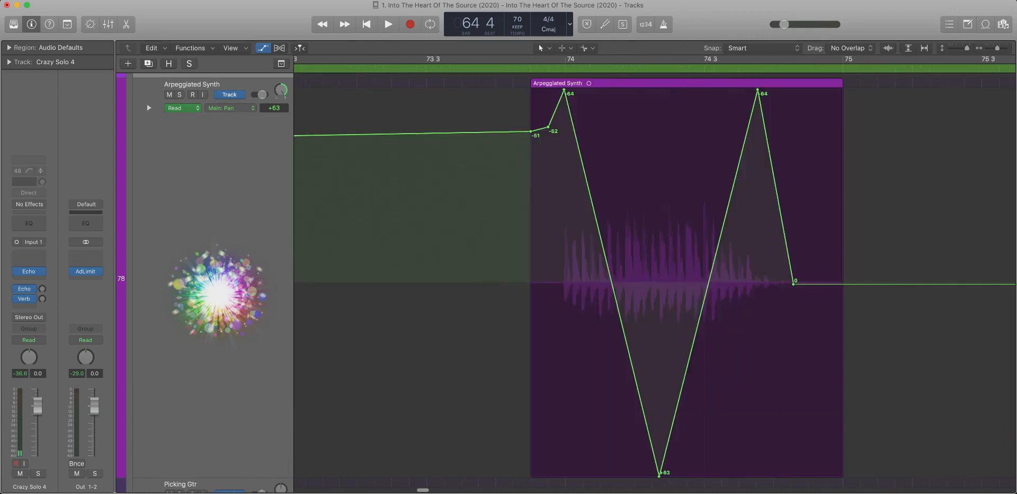
{"action": "left_click", "coordinate": [531, 132]}
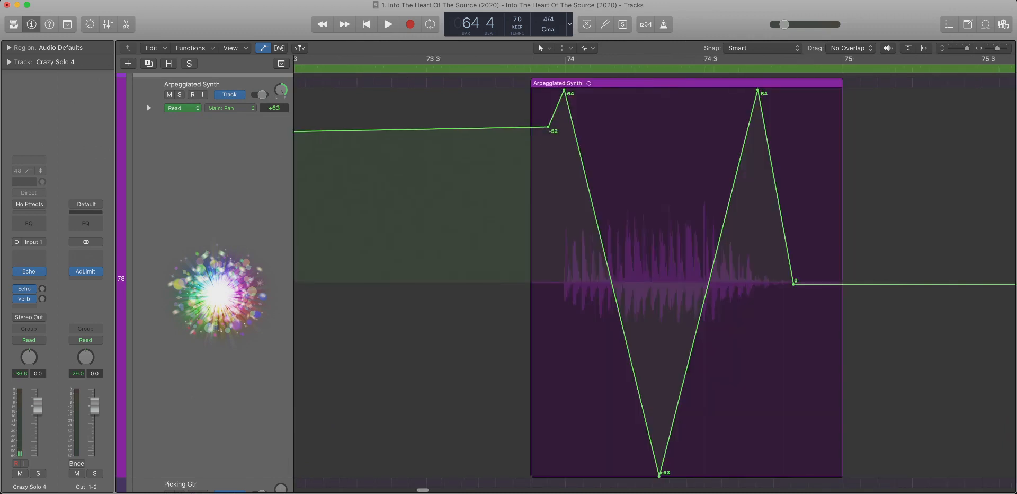
{"action": "key", "text": "super+Left"}
{"action": "key", "text": "super+Left"}
{"action": "key", "text": "super+Left"}
{"action": "key", "text": "super+Left"}
{"action": "key", "text": "super+Right"}
{"action": "key", "text": "super+Right"}
{"action": "key", "text": "super+Right"}
{"action": "key", "text": "super+Right"}
{"action": "key", "text": "super+Right"}
{"action": "key", "text": "super+Right"}
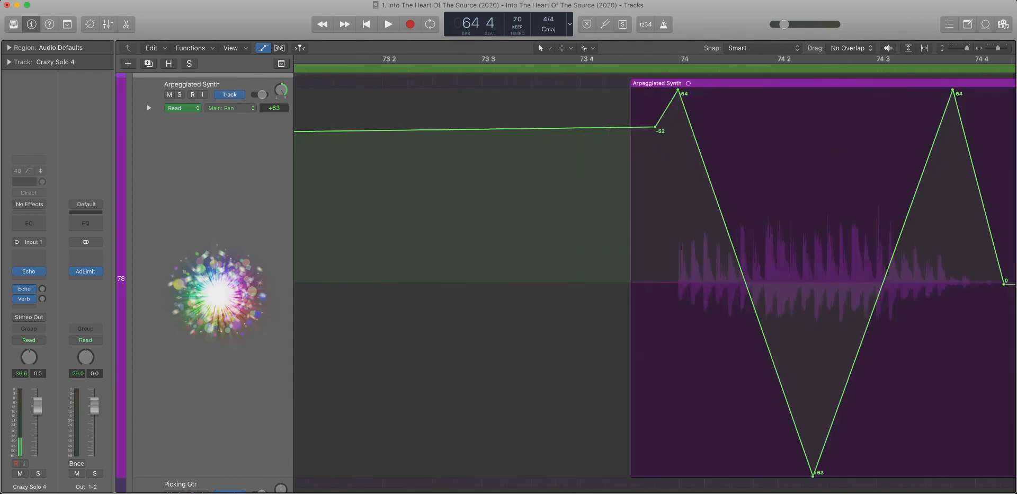
Delete Arpeggiated Synth's remaining pan point before its first region so the lead-in holds at -52.
{"action": "scroll", "coordinate": [655, 276], "scroll_direction": "down", "scroll_amount": 15}
{"action": "scroll", "coordinate": [655, 275], "scroll_direction": "left", "scroll_amount": 3}
{"action": "left_click_drag", "start_coordinate": [350, 313], "coordinate": [295, 313]}
{"action": "key", "text": "Delete"}
{"action": "key", "text": "z"}
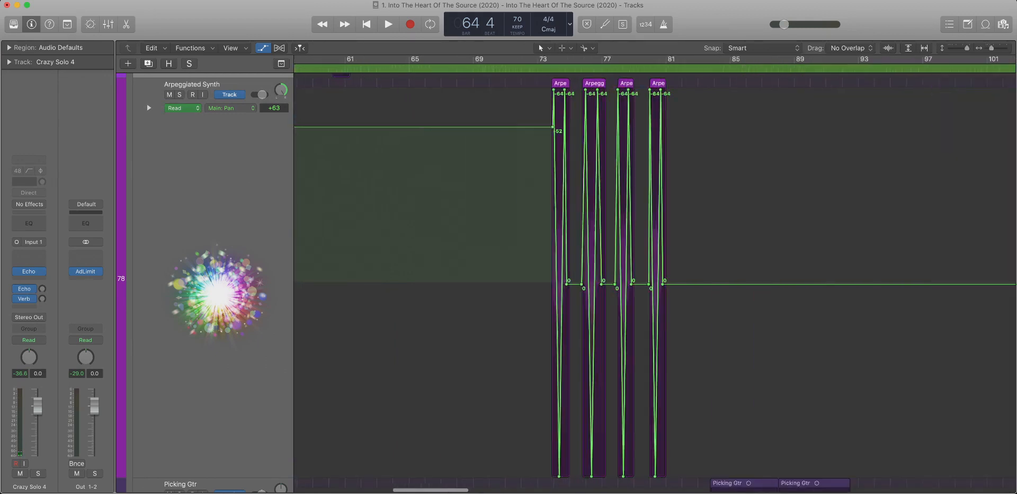
Select the Picking Gtr track and examine the automation on the tracks from Arpeggiated Synth down to DREAMY GTR UH.
{"action": "key", "text": "super+Up"}
{"action": "key", "text": "super+Up"}
{"action": "key", "text": "super+Up"}
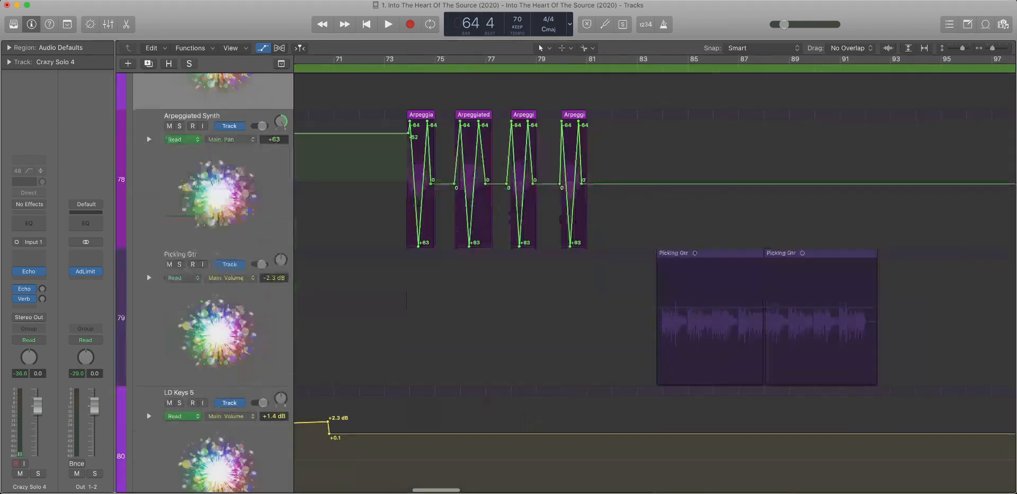
{"action": "key", "text": "super+Left"}
{"action": "key", "text": "super+Left"}
{"action": "key", "text": "super+Left"}
{"action": "key", "text": "super+Left"}
{"action": "key", "text": "super+Left"}
{"action": "scroll", "coordinate": [655, 281], "scroll_direction": "down", "scroll_amount": 4}
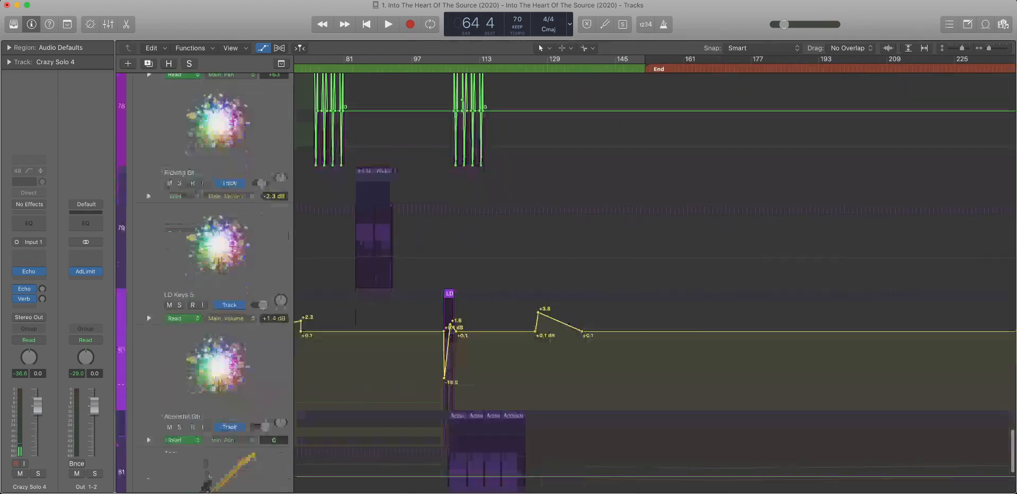
{"action": "left_click", "coordinate": [239, 132]}
{"action": "scroll", "coordinate": [655, 281], "scroll_direction": "right", "scroll_amount": 1}
{"action": "scroll", "coordinate": [655, 281], "scroll_direction": "left", "scroll_amount": 3}
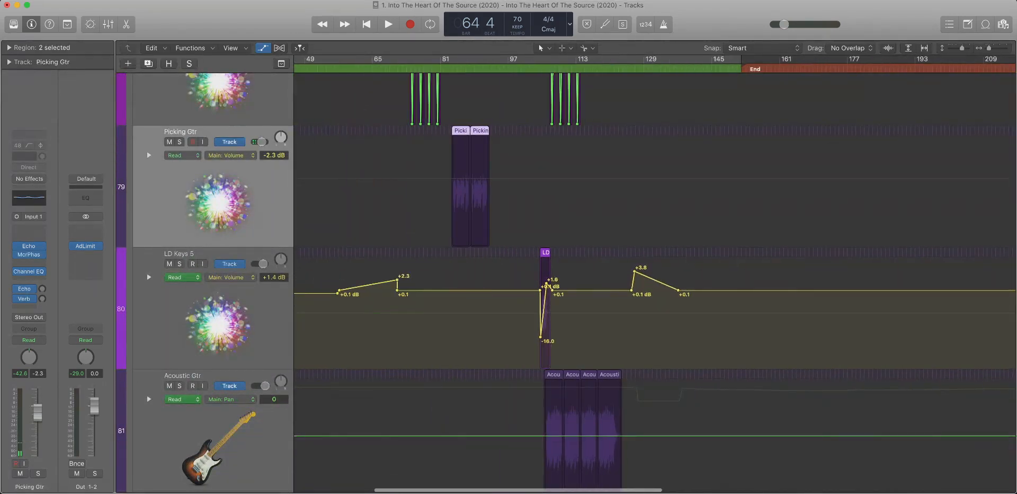
{"action": "key", "text": "super+Up"}
{"action": "key", "text": "super+Up"}
{"action": "scroll", "coordinate": [655, 281], "scroll_direction": "up", "scroll_amount": 5}
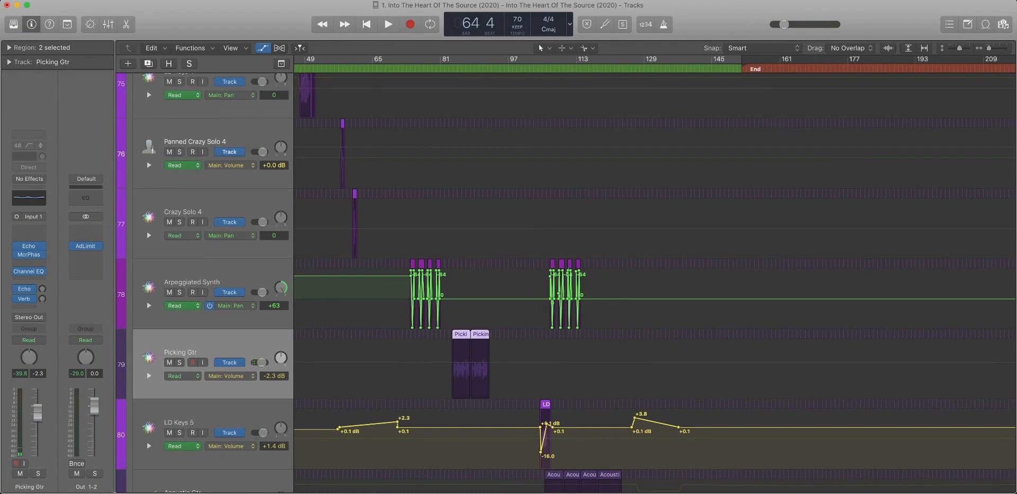
{"action": "scroll", "coordinate": [212, 305], "scroll_direction": "down", "scroll_amount": 1}
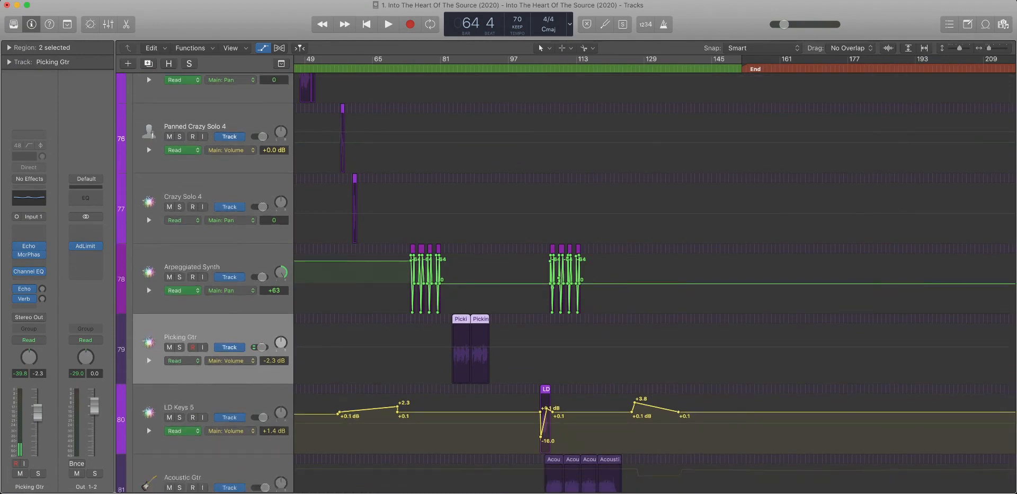
{"action": "scroll", "coordinate": [655, 281], "scroll_direction": "down", "scroll_amount": 8}
{"action": "scroll", "coordinate": [655, 281], "scroll_direction": "left", "scroll_amount": 2}
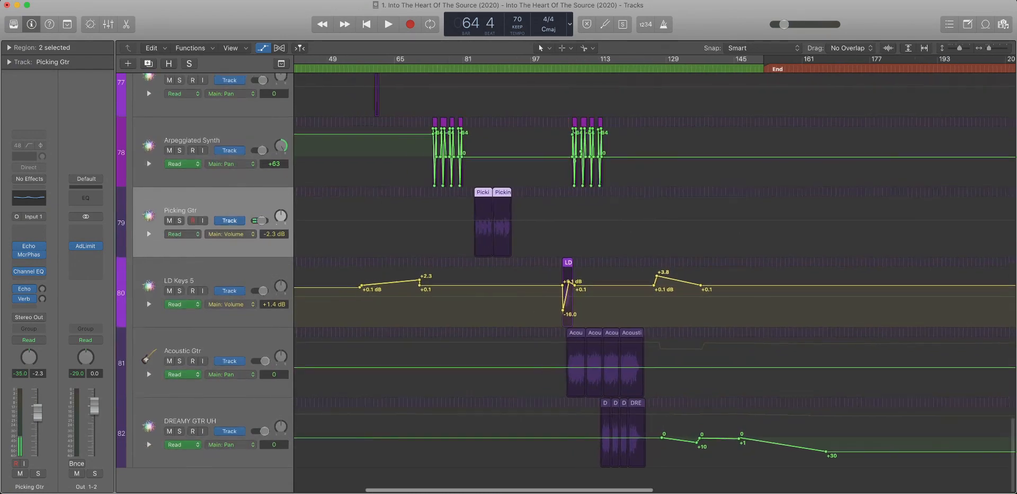
Delete LD Keys 5's redundant volume points before its region, including the +2.3 dB rise, and the +3.8 dB rise after it.
{"action": "scroll", "coordinate": [655, 281], "scroll_direction": "left", "scroll_amount": 8}
{"action": "left_click_drag", "start_coordinate": [665, 326], "coordinate": [294, 267]}
{"action": "left_click_drag", "start_coordinate": [642, 327], "coordinate": [295, 267]}
{"action": "key", "text": "Delete"}
{"action": "scroll", "coordinate": [655, 281], "scroll_direction": "right", "scroll_amount": 3}
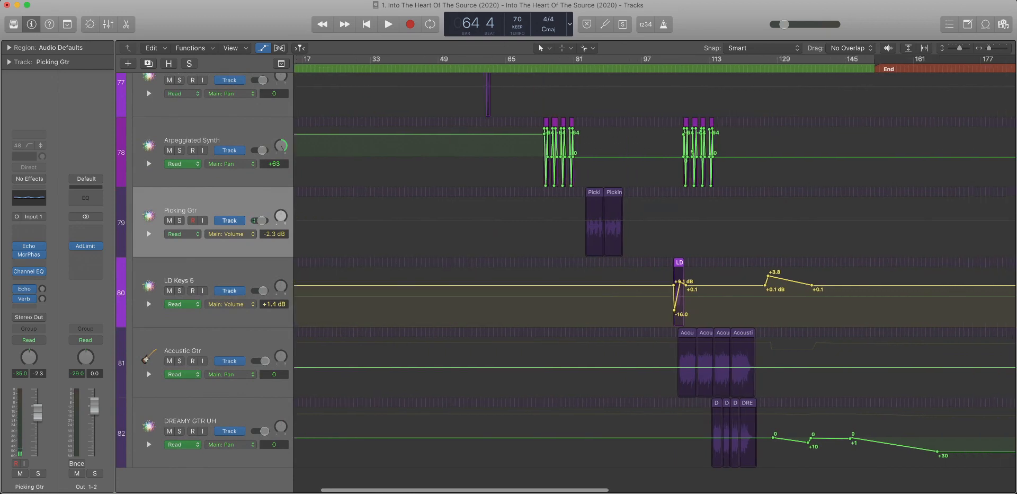
{"action": "scroll", "coordinate": [655, 281], "scroll_direction": "right", "scroll_amount": 3}
{"action": "left_click_drag", "start_coordinate": [817, 328], "coordinate": [613, 267]}
{"action": "key", "text": "Delete"}
Delete LD Keys 5's +0.1 dB volume points at the region's start and just after its end.
{"action": "left_click_drag", "start_coordinate": [672, 305], "coordinate": [558, 271]}
{"action": "key", "text": "super+Right"}
{"action": "key", "text": "super+Right"}
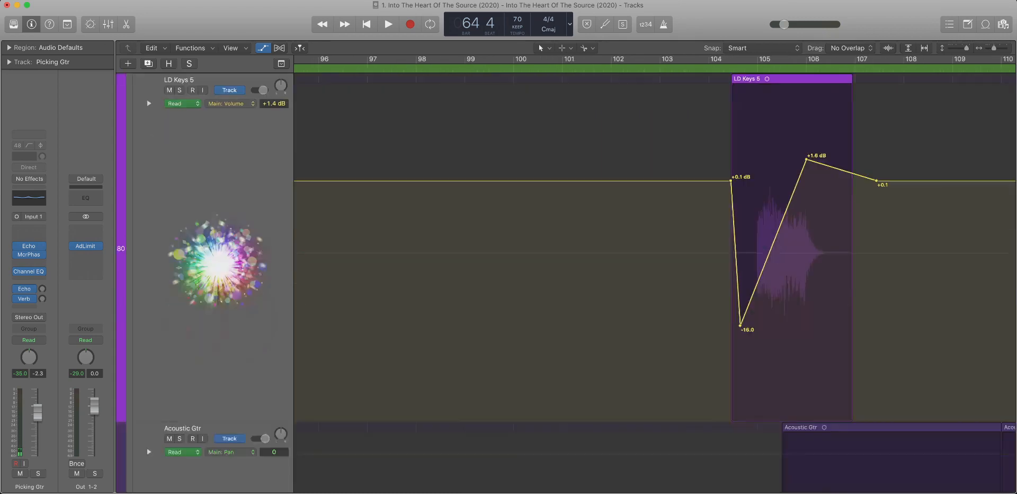
{"action": "key", "text": "super+Up"}
{"action": "key", "text": "super+Up"}
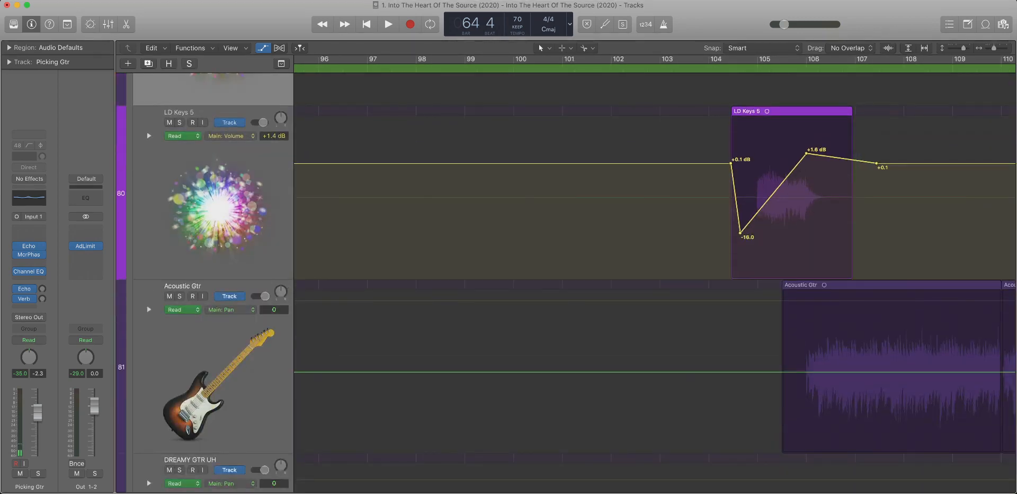
{"action": "left_click", "coordinate": [732, 164]}
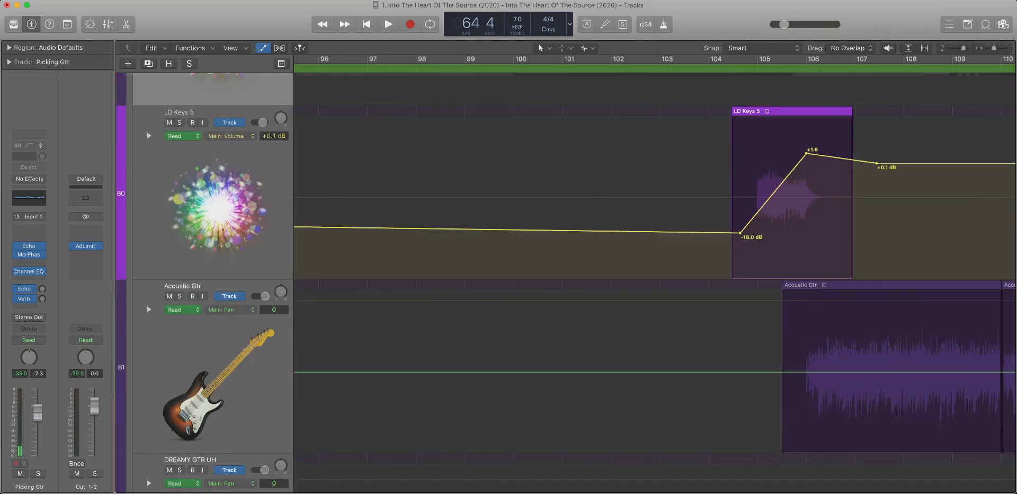
{"action": "left_click", "coordinate": [877, 163]}
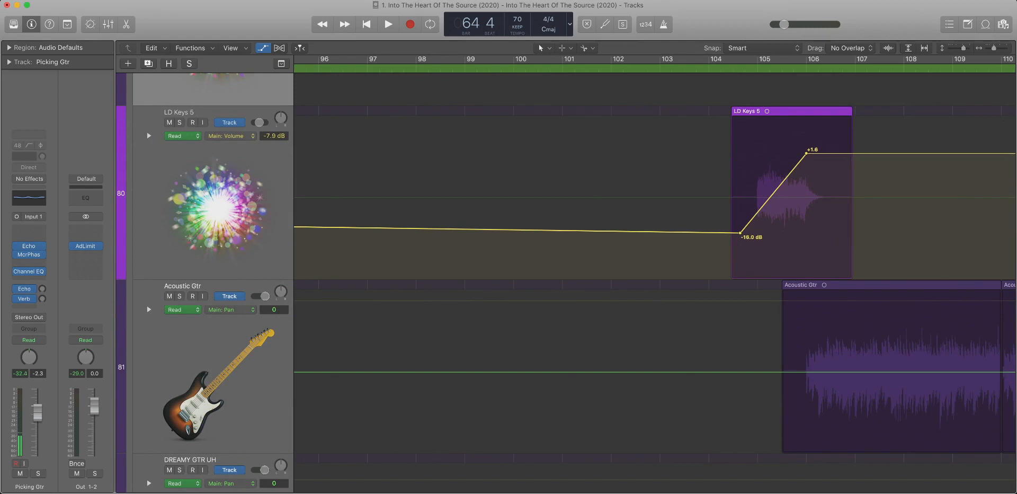
Delete LD Keys 5's +0.1 dB volume point at the song's start so the lead-in holds at -16.0 dB.
{"action": "key", "text": "super+Left"}
{"action": "scroll", "coordinate": [877, 163], "scroll_direction": "left", "scroll_amount": 1}
{"action": "key", "text": "super+Left"}
{"action": "key", "text": "super+Left"}
{"action": "key", "text": "super+Left"}
{"action": "key", "text": "super+Left"}
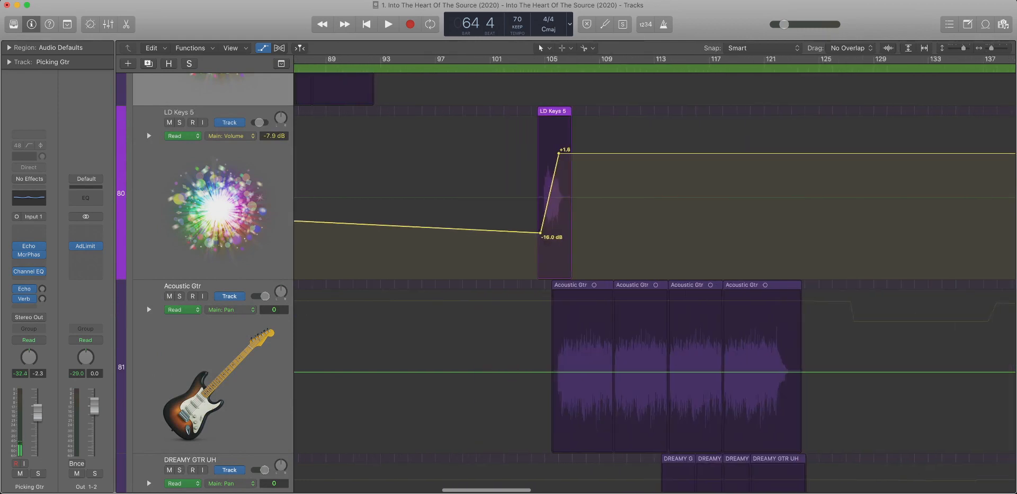
{"action": "key", "text": "super+Left"}
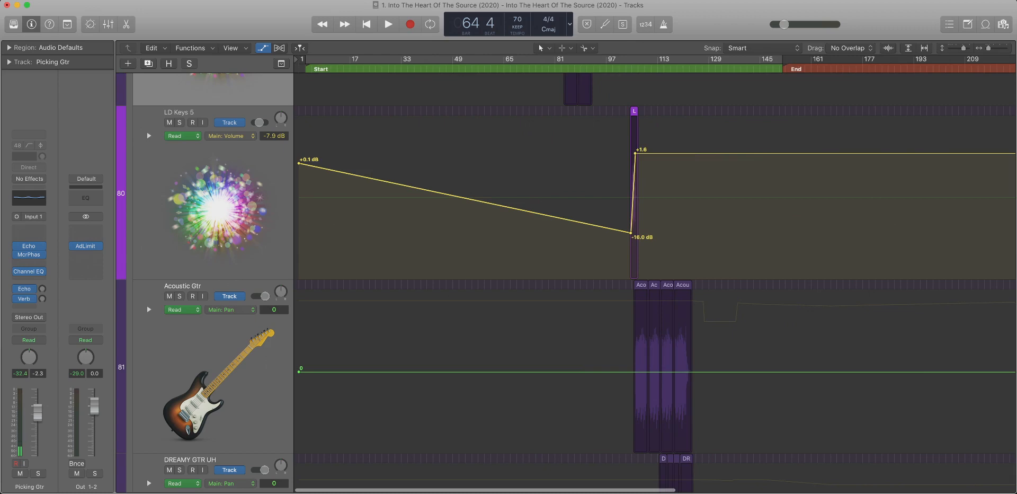
{"action": "left_click", "coordinate": [299, 163]}
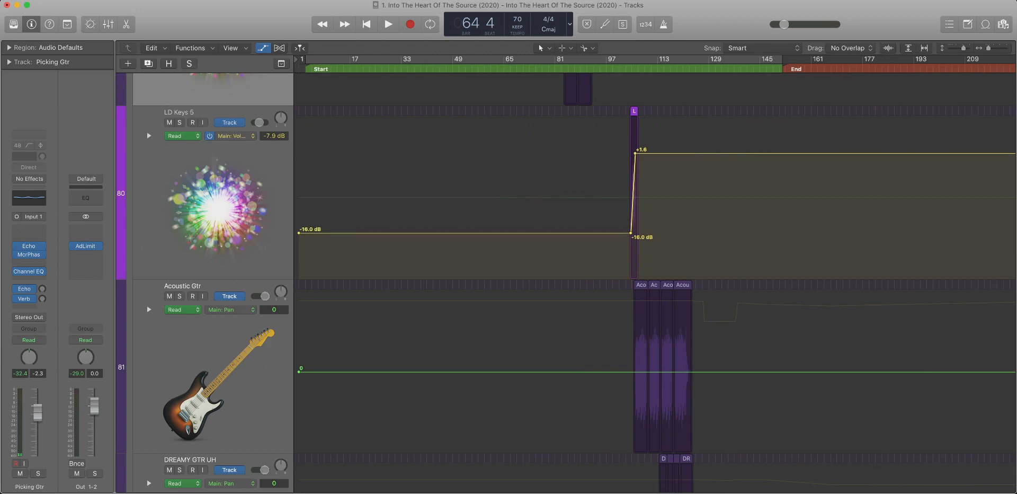
Switch LD Keys 5's displayed automation to Main: Pan and delete its 0 pan point at the song's start.
{"action": "left_click", "coordinate": [231, 137]}
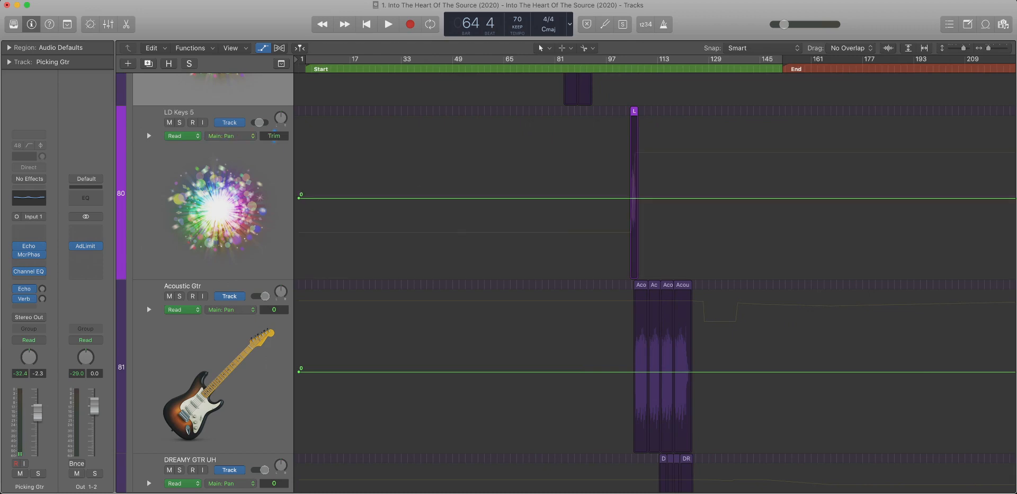
{"action": "left_click", "coordinate": [299, 199]}
{"action": "key", "text": "super+Left"}
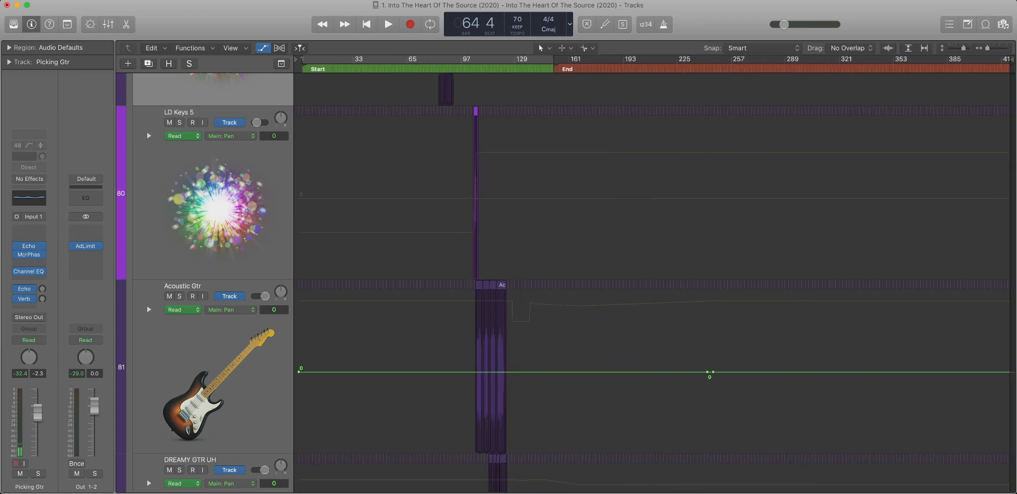
{"action": "key", "text": "super+Up"}
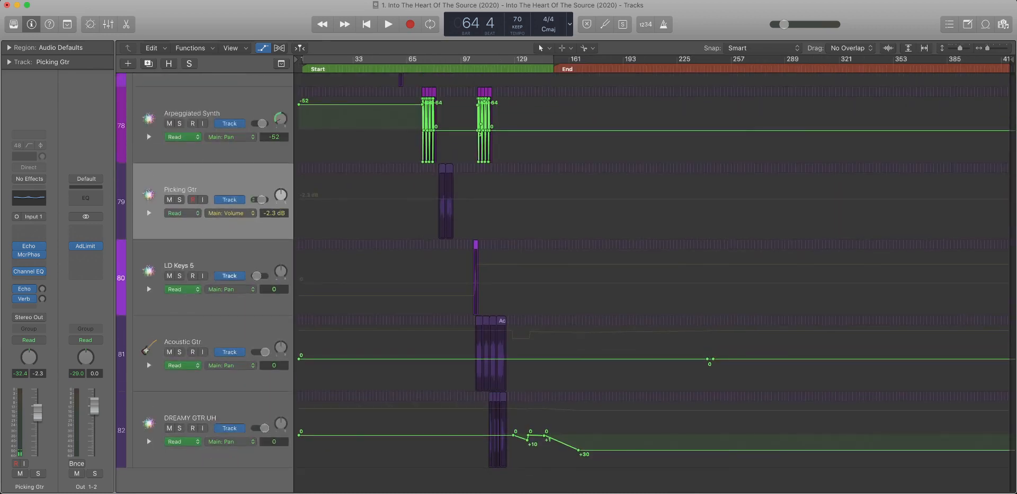
Select the Acoustic Gtr track and delete all of its pan automation.
{"action": "left_click", "coordinate": [249, 340]}
{"action": "left_click", "coordinate": [274, 365]}
{"action": "key", "text": "Delete"}
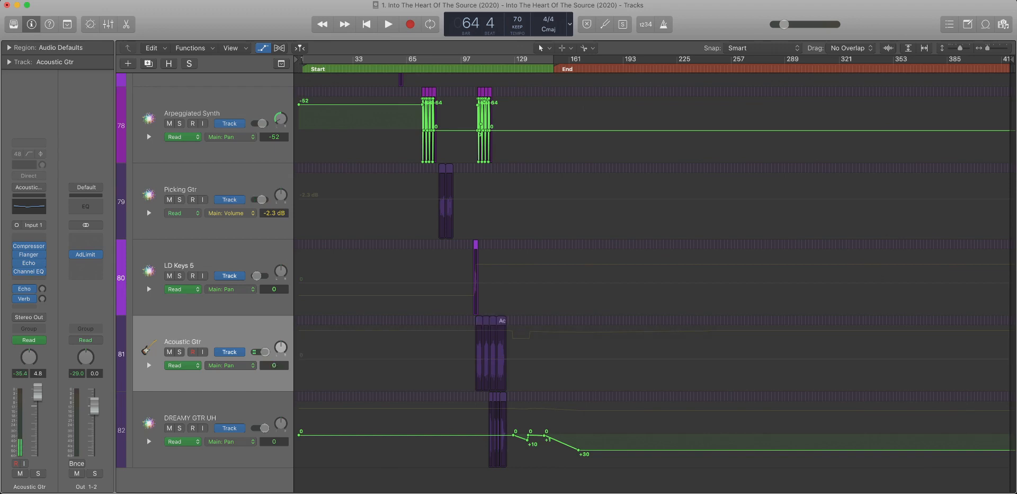
Switch Acoustic Gtr to Main: Volume, delete all of its volume automation and reset its volume fader to 0.0 dB.
{"action": "left_click", "coordinate": [230, 365]}
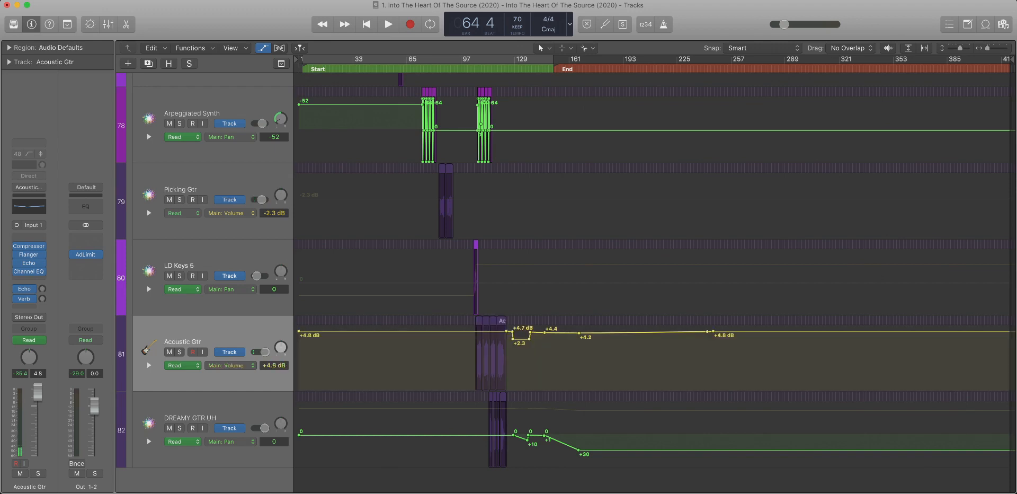
{"action": "left_click", "coordinate": [274, 365]}
{"action": "key", "text": "super+Right"}
{"action": "key", "text": "super+Right"}
{"action": "key", "text": "super+Right"}
{"action": "key", "text": "super+Right"}
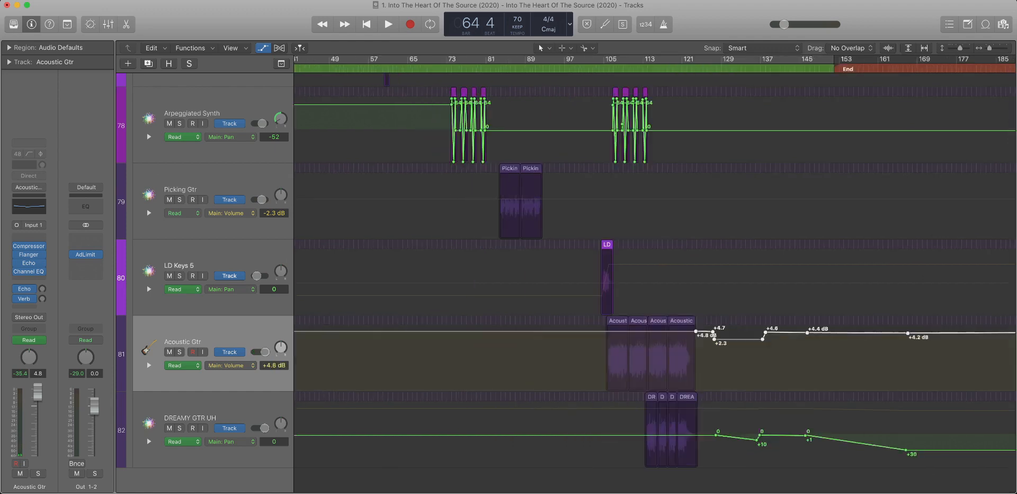
{"action": "scroll", "coordinate": [655, 275], "scroll_direction": "right", "scroll_amount": 5}
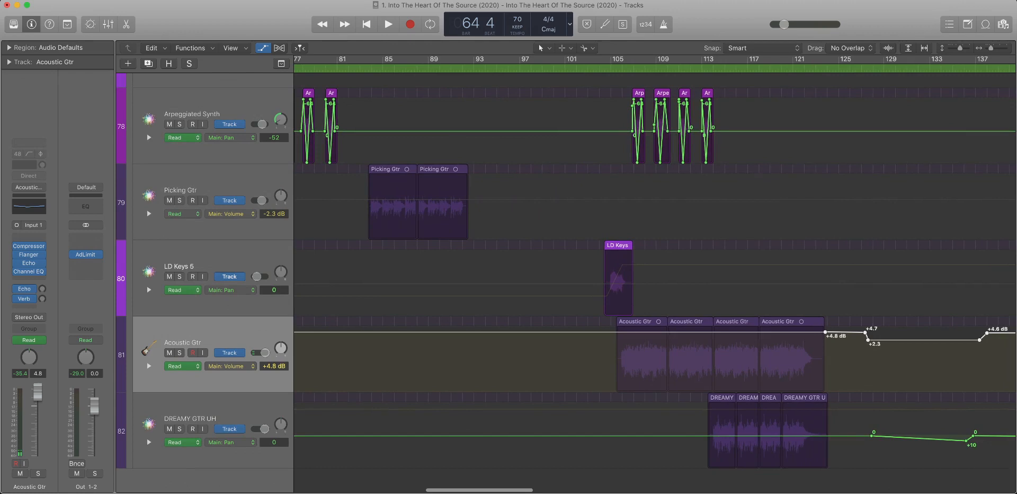
{"action": "key", "text": "super+Left"}
{"action": "key", "text": "super+Left"}
{"action": "key", "text": "super+Left"}
{"action": "key", "text": "super+Left"}
{"action": "key", "text": "Delete"}
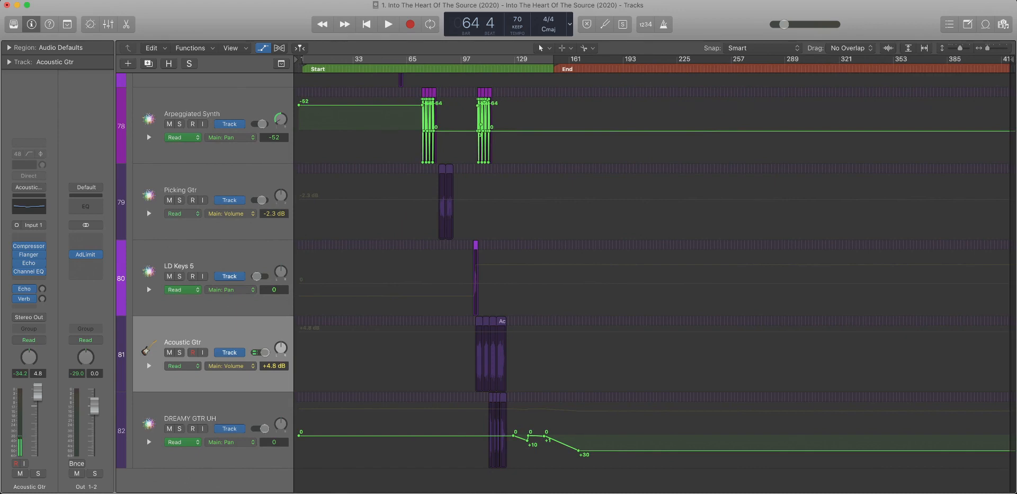
{"action": "left_click", "coordinate": [265, 352], "text": "alt"}
{"action": "scroll", "coordinate": [249, 402], "scroll_direction": "down", "scroll_amount": 1}
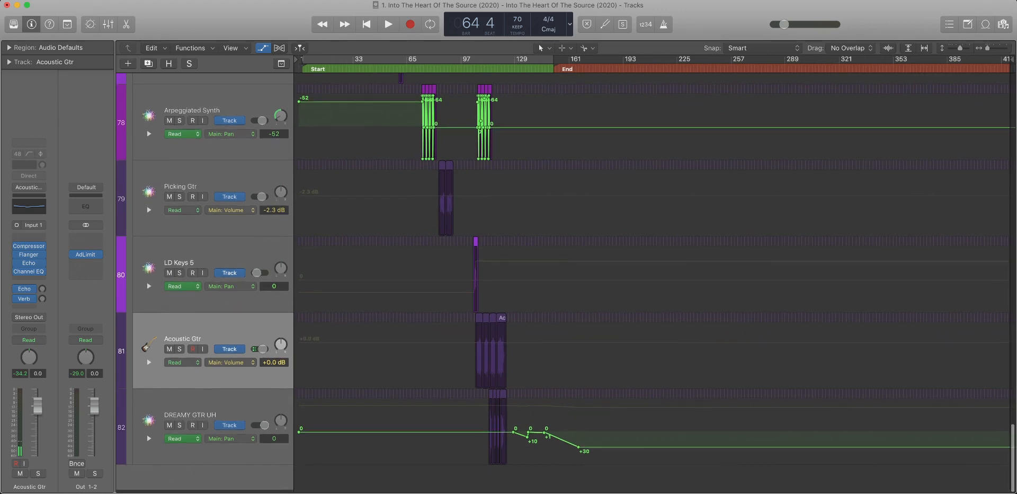
Select the DREAMY GTR UH track and delete all of its pan automation.
{"action": "left_click", "coordinate": [249, 417]}
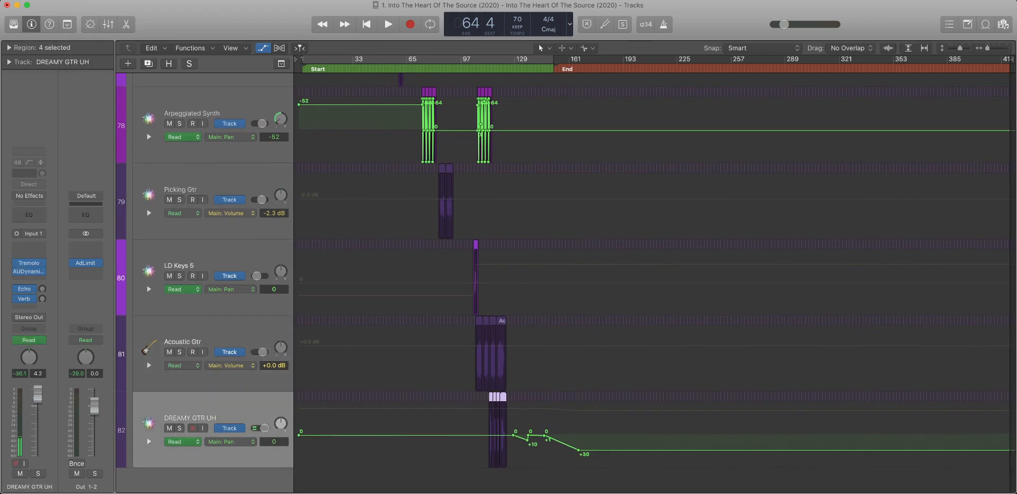
{"action": "left_click", "coordinate": [274, 442]}
{"action": "scroll", "coordinate": [274, 442], "scroll_direction": "right", "scroll_amount": 1}
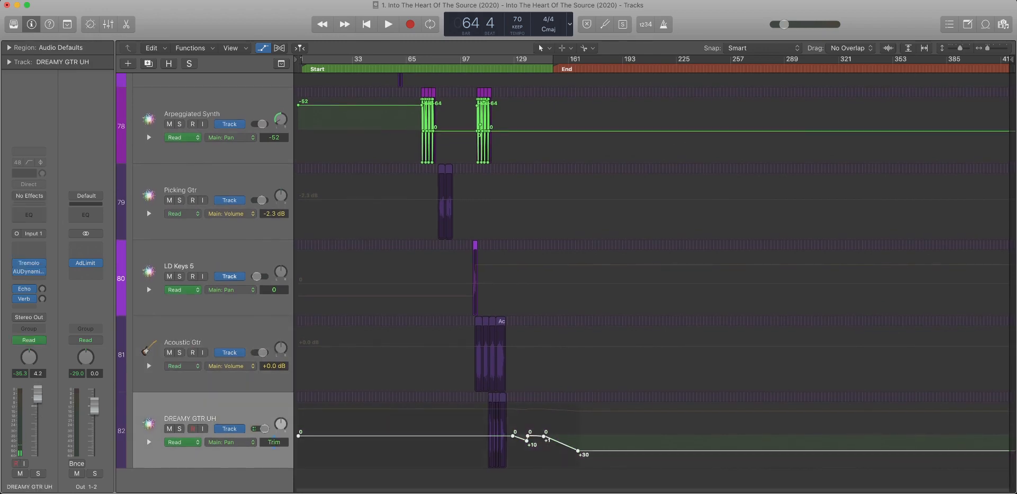
{"action": "key", "text": "Delete"}
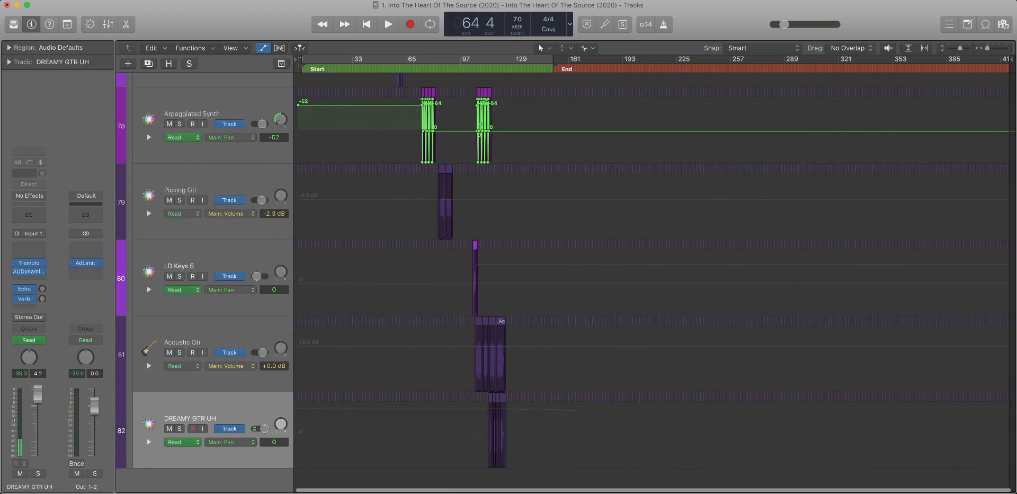
Delete all of DREAMY GTR UH's volume automation and set its volume fader to 0.0 dB.
{"action": "left_click", "coordinate": [231, 442]}
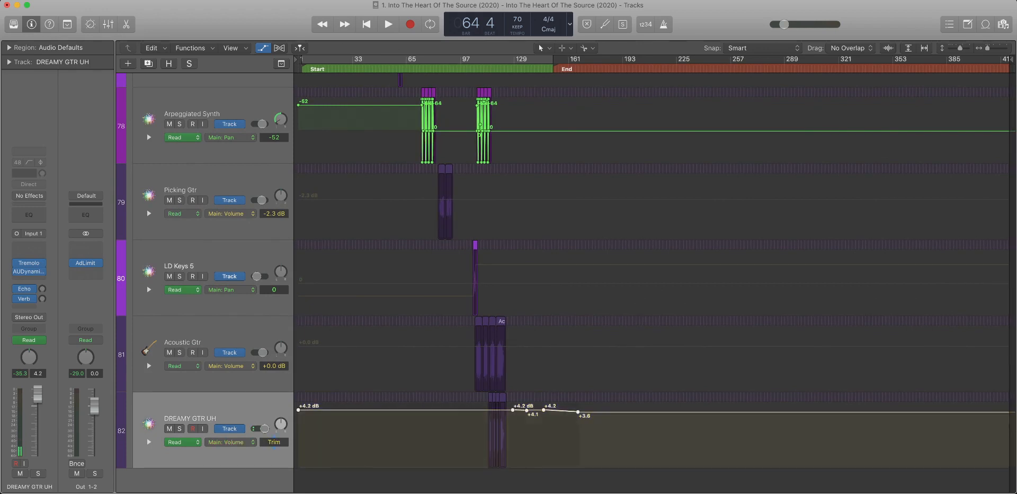
{"action": "key", "text": "ctrl+super+BackSpace"}
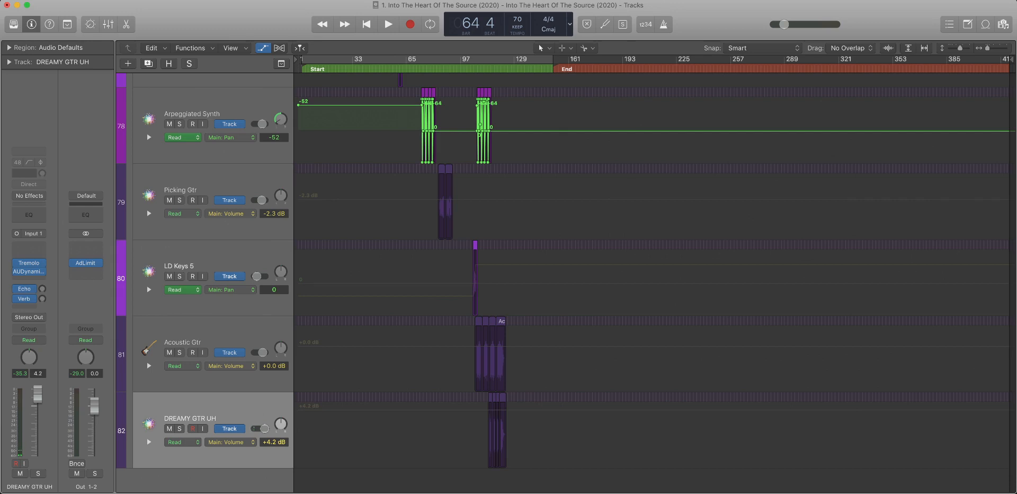
{"action": "left_click_drag", "start_coordinate": [37, 394], "coordinate": [37, 407]}
Hide the automation lanes and fit the whole song with all its tracks in view.
{"action": "scroll", "coordinate": [529, 280], "scroll_direction": "up", "scroll_amount": 10}
{"action": "key", "text": "a"}
{"action": "key", "text": "z"}
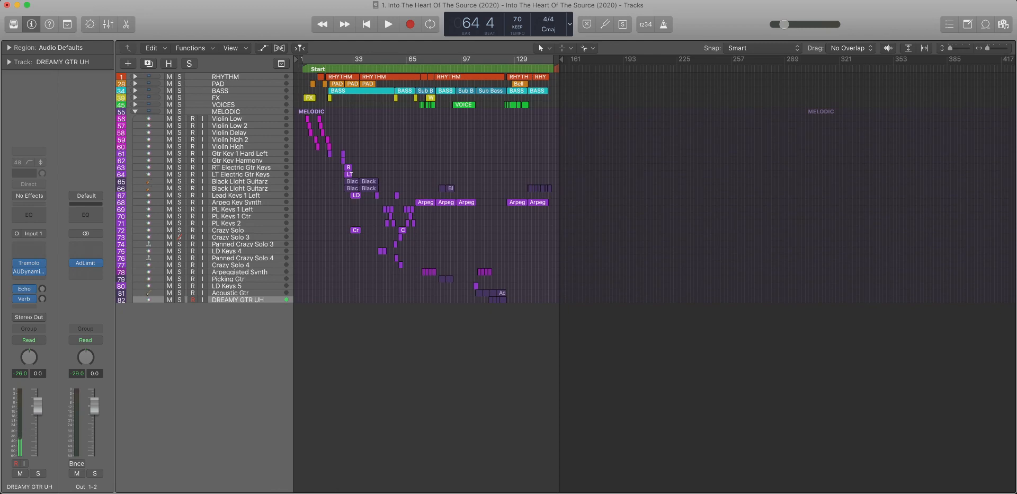
{"action": "scroll", "coordinate": [636, 254], "scroll_direction": "up", "scroll_amount": 10}
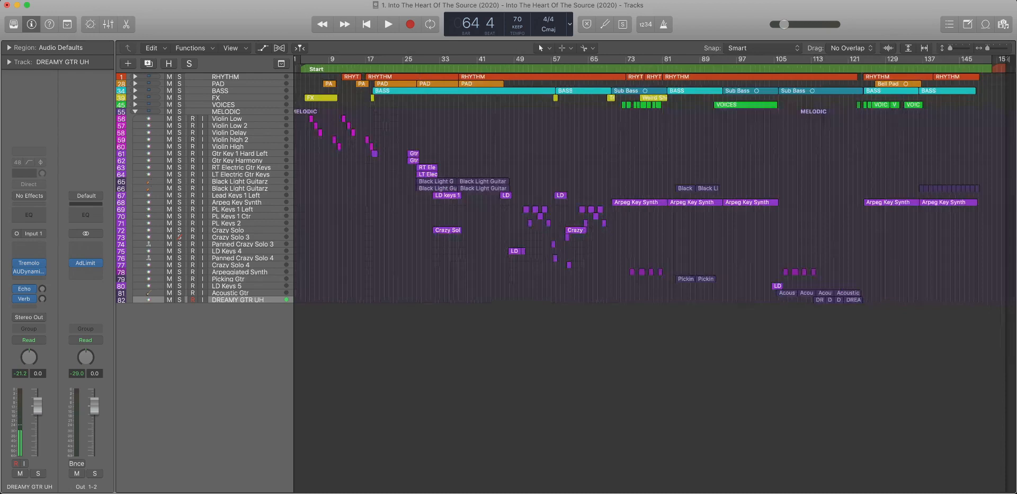
{"action": "scroll", "coordinate": [636, 255], "scroll_direction": "down", "scroll_amount": 8}
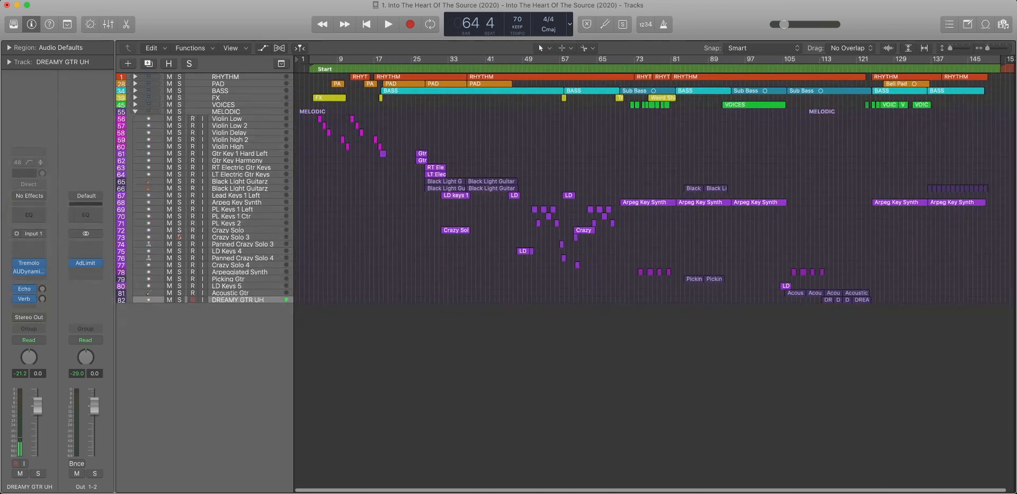
Collapse the MELODIC stack and enlarge the track heights so the six stacks fill the arrangement.
{"action": "left_click", "coordinate": [135, 111]}
{"action": "key", "text": "super+Down"}
{"action": "key", "text": "super+Down"}
{"action": "key", "text": "super+Down"}
{"action": "key", "text": "super+Down"}
{"action": "key", "text": "super+Down"}
{"action": "key", "text": "super+Down"}
{"action": "key", "text": "super+Down"}
{"action": "key", "text": "super+Down"}
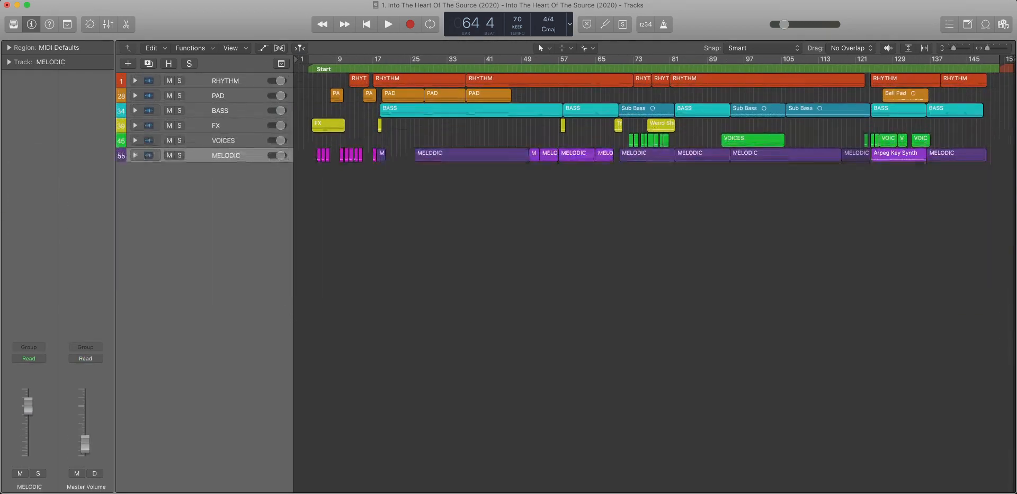
{"action": "key", "text": "super+Down"}
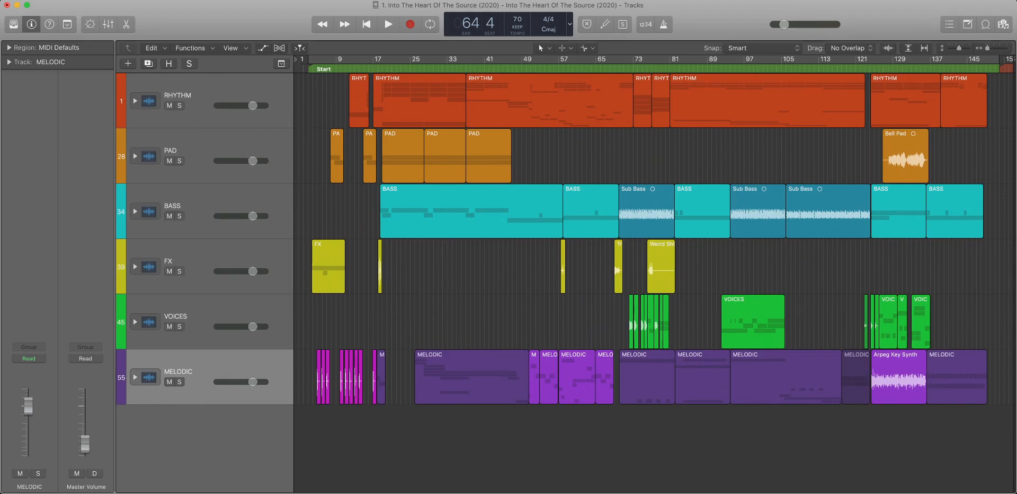
Move the FX stack above RHYTHM so it becomes the first stack in the track list.
{"action": "left_click_drag", "start_coordinate": [295, 153], "coordinate": [424, 451]}
{"action": "key", "text": "super+Up"}
{"action": "key", "text": "super+Up"}
{"action": "key", "text": "super+Up"}
{"action": "key", "text": "super+Up"}
{"action": "key", "text": "super+Up"}
{"action": "key", "text": "super+Up"}
{"action": "key", "text": "super+Down"}
{"action": "key", "text": "super+Down"}
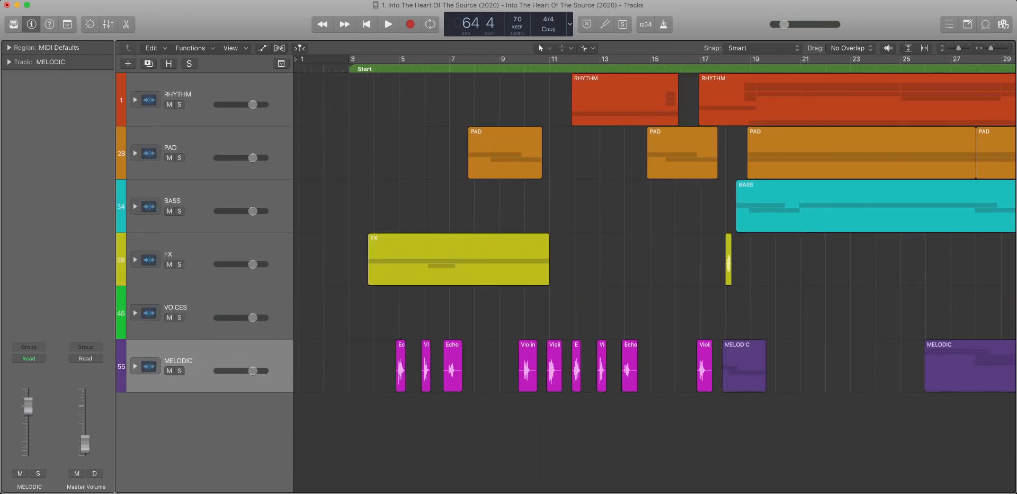
{"action": "left_click", "coordinate": [199, 256]}
{"action": "key", "text": "super+Up"}
{"action": "key", "text": "super+Up"}
{"action": "key", "text": "super+Up"}
{"action": "left_click_drag", "start_coordinate": [199, 212], "coordinate": [198, 82]}
{"action": "key", "text": "super+Down"}
{"action": "key", "text": "super+Down"}
{"action": "key", "text": "super+Down"}
{"action": "key", "text": "super+Up"}
{"action": "key", "text": "super+Up"}
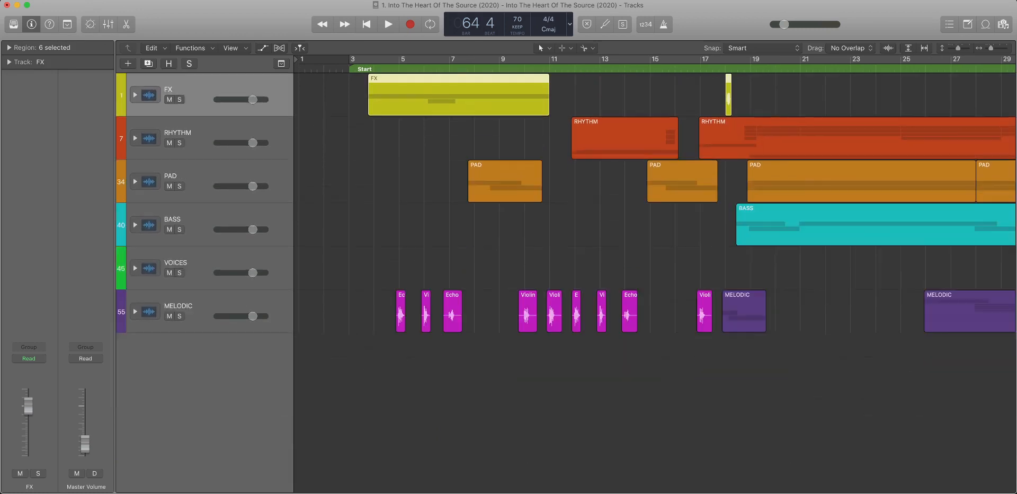
Expand the FX stack and play the song's intro from the Start marker, stopping around bar 5.
{"action": "key", "text": "shift+space"}
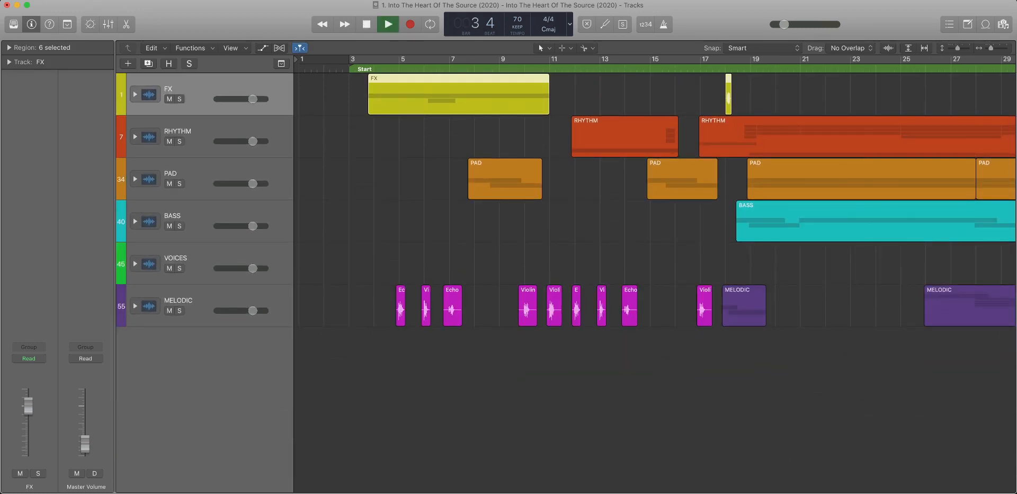
{"action": "left_click", "coordinate": [135, 94]}
{"action": "key", "text": "super+Left"}
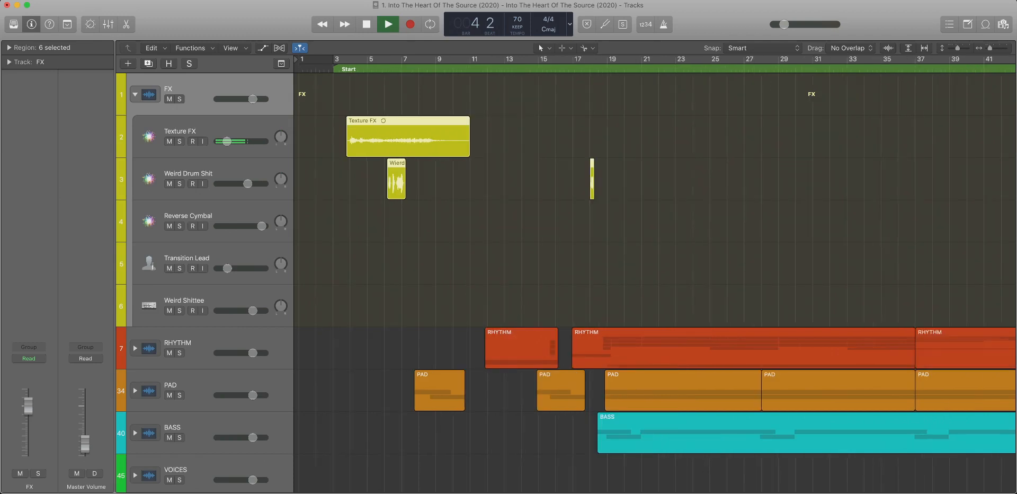
{"action": "key", "text": "super+Up"}
{"action": "key", "text": "super+Up"}
{"action": "key", "text": "super+Up"}
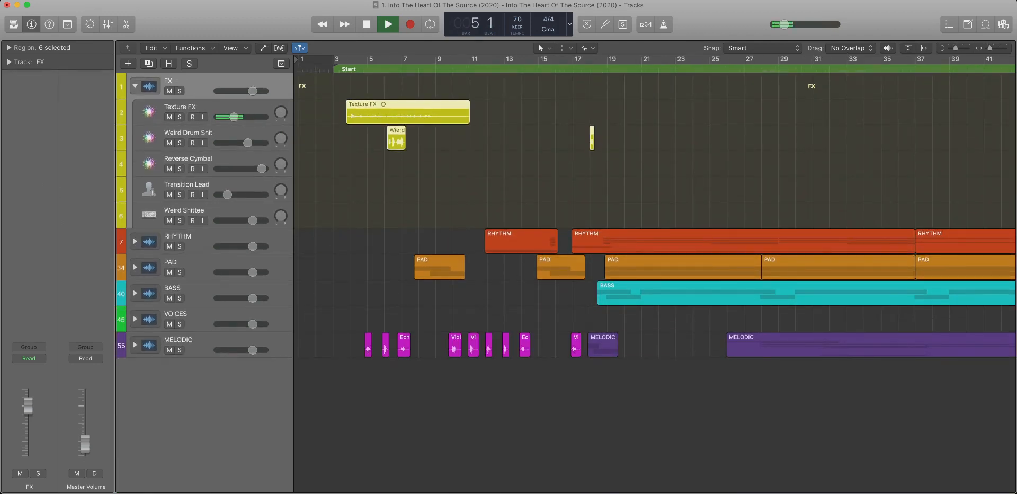
{"action": "key", "text": "space"}
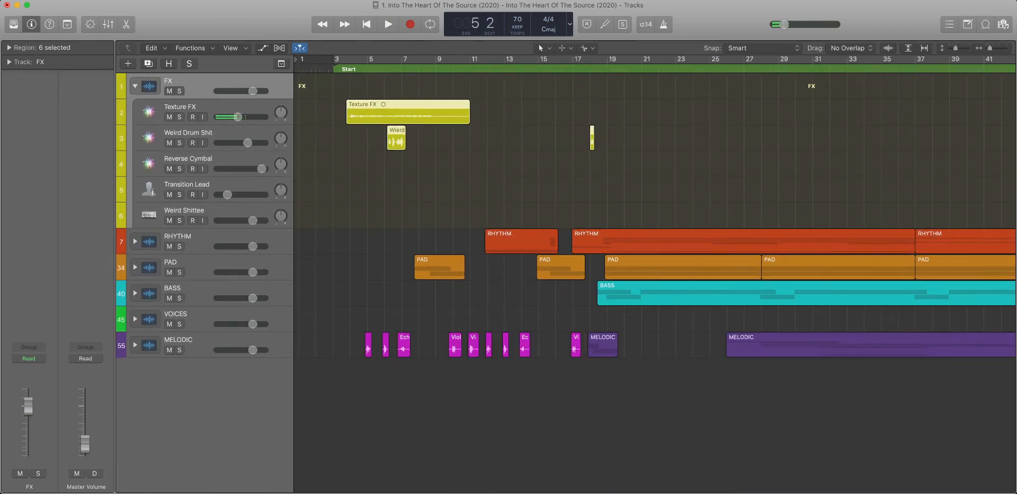
Examine the Texture FX track's volume automation while playing its region, and hide the automation lanes.
{"action": "key", "text": "Down"}
{"action": "key", "text": "a"}
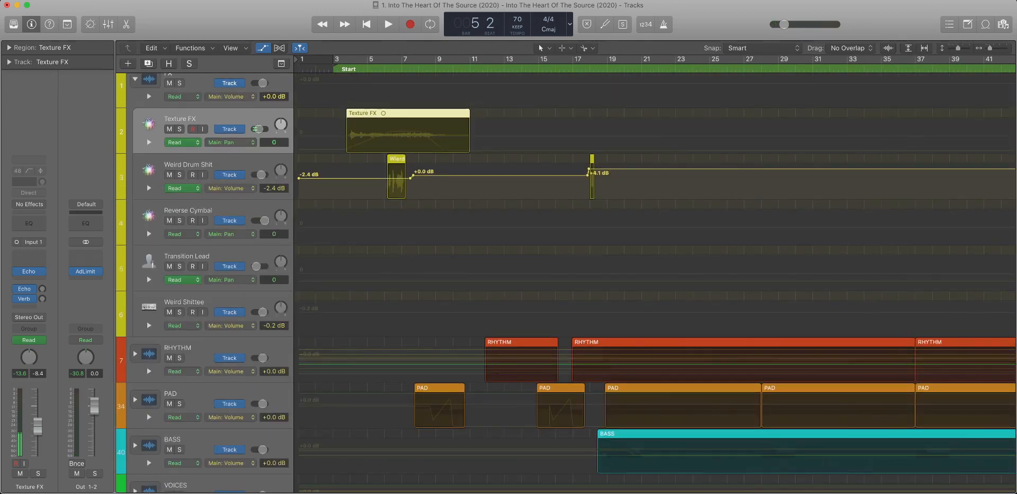
{"action": "key", "text": "v"}
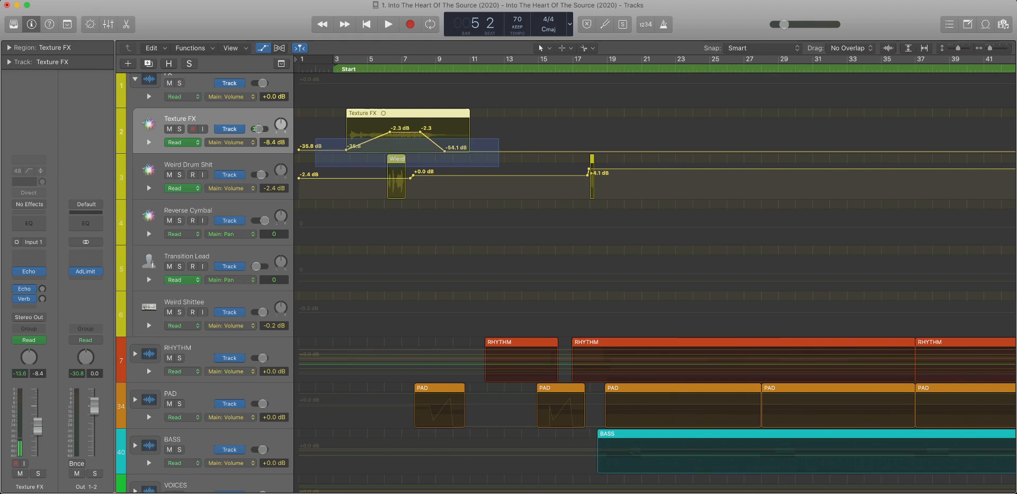
{"action": "key", "text": "z"}
{"action": "key", "text": "z"}
{"action": "key", "text": "space"}
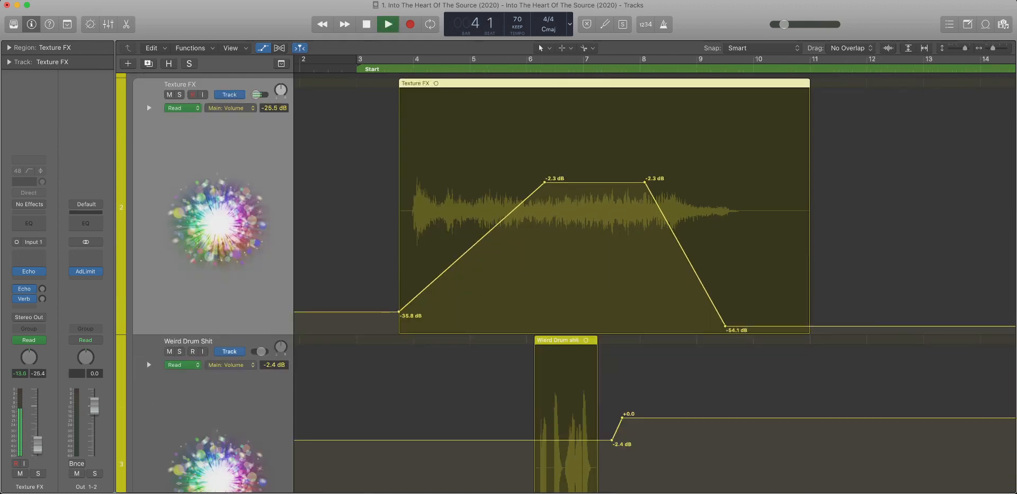
{"action": "key", "text": "z"}
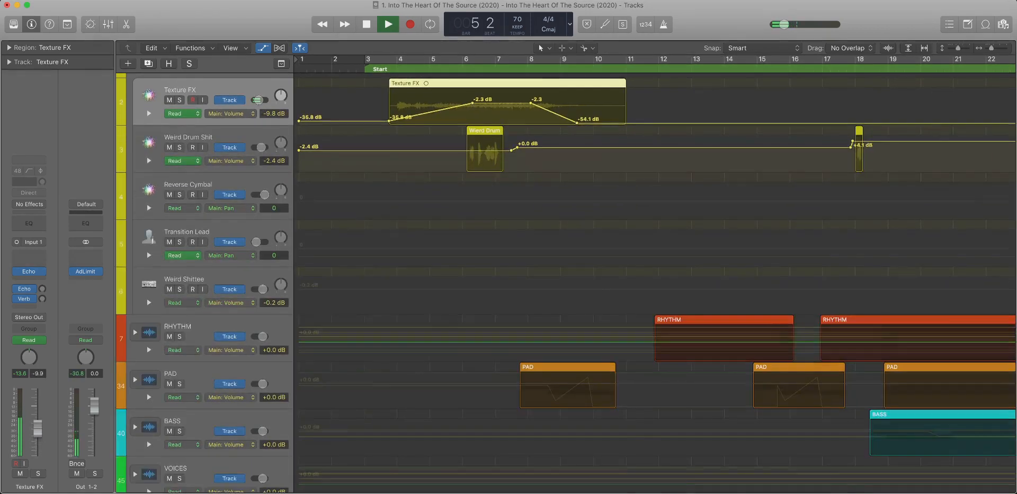
{"action": "key", "text": "a"}
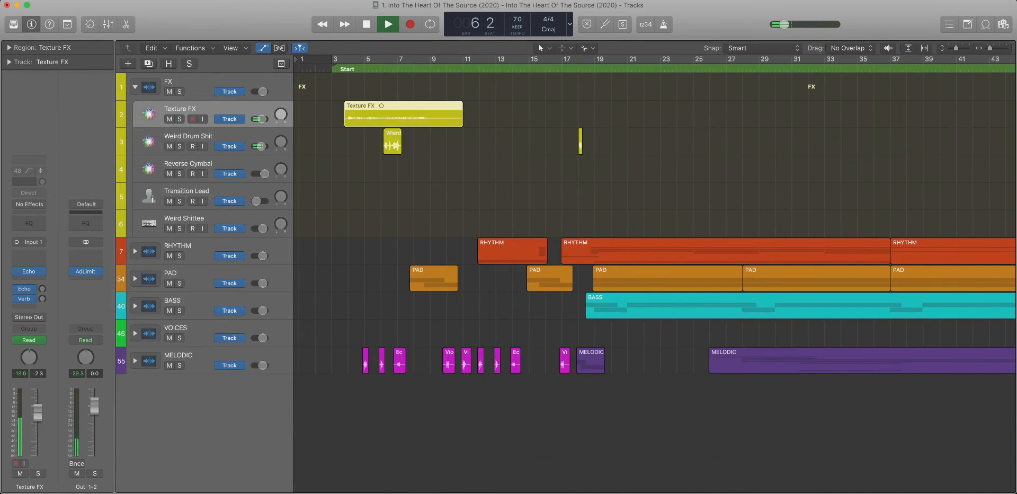
Listen on through the intro to about bar 10 while examining the layout of the FX tracks and stacks, and stop playback.
{"action": "key", "text": "super+Right"}
{"action": "key", "text": "super+Right"}
{"action": "key", "text": "super+Right"}
{"action": "key", "text": "super+Right"}
{"action": "key", "text": "super+Right"}
{"action": "key", "text": "super+Right"}
{"action": "key", "text": "super+Right"}
{"action": "key", "text": "super+Right"}
{"action": "key", "text": "super+Left"}
{"action": "key", "text": "super+Left"}
{"action": "key", "text": "super+Left"}
{"action": "key", "text": "super+Left"}
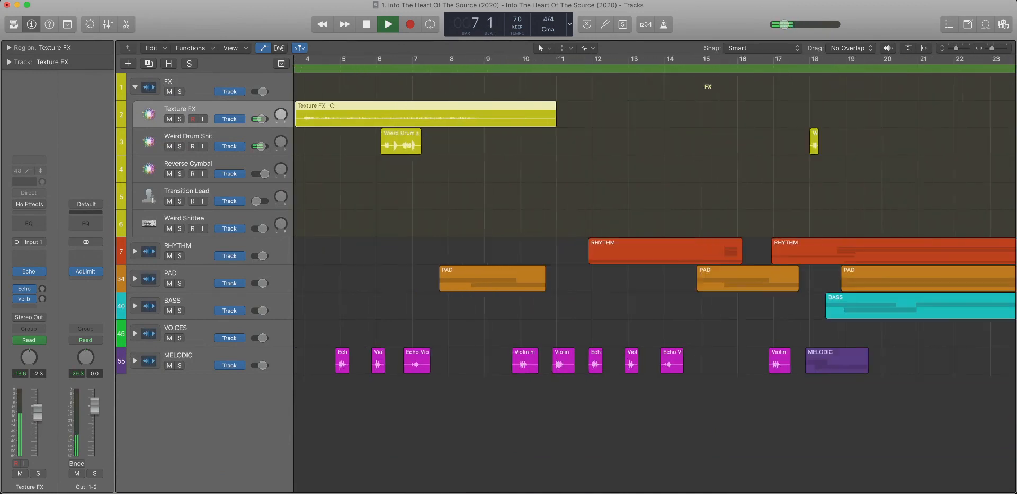
{"action": "key", "text": "super+Left"}
{"action": "key", "text": "super+Up"}
{"action": "key", "text": "super+Up"}
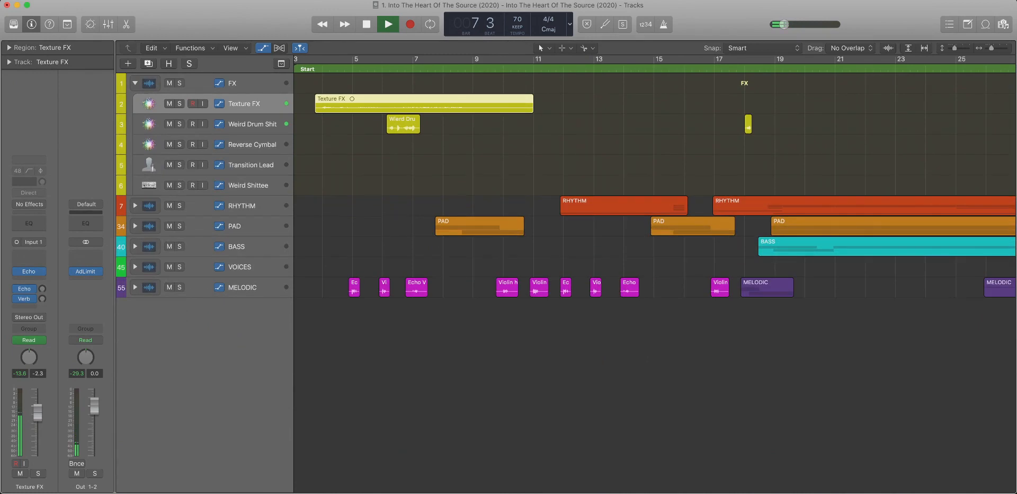
{"action": "key", "text": "super+Down"}
{"action": "key", "text": "super+Down"}
{"action": "key", "text": "super+Down"}
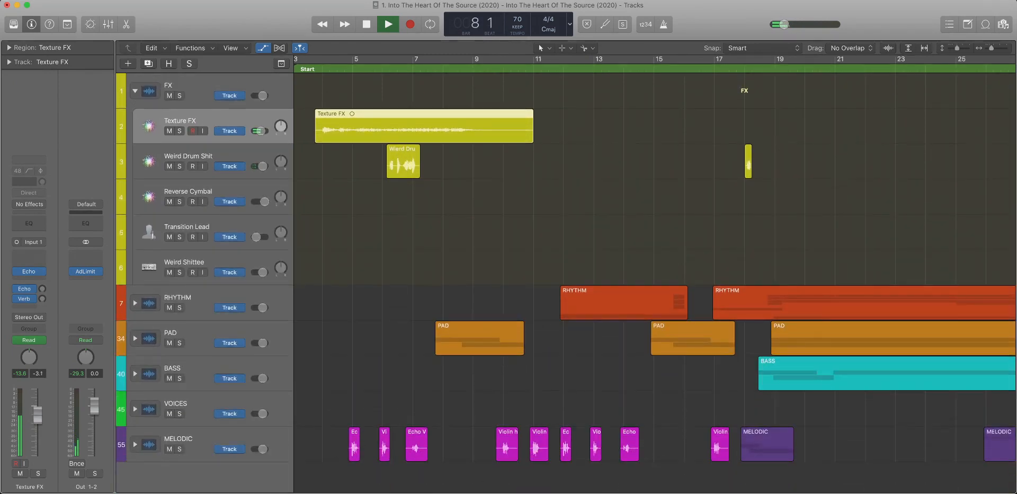
{"action": "key", "text": "super+Up"}
{"action": "key", "text": "super+Left"}
{"action": "key", "text": "super+Left"}
{"action": "key", "text": "super+Left"}
{"action": "key", "text": "super+Left"}
{"action": "key", "text": "super+Left"}
{"action": "key", "text": "super+Left"}
{"action": "key", "text": "super+Left"}
{"action": "key", "text": "super+Left"}
{"action": "key", "text": "super+Up"}
{"action": "key", "text": "super+Up"}
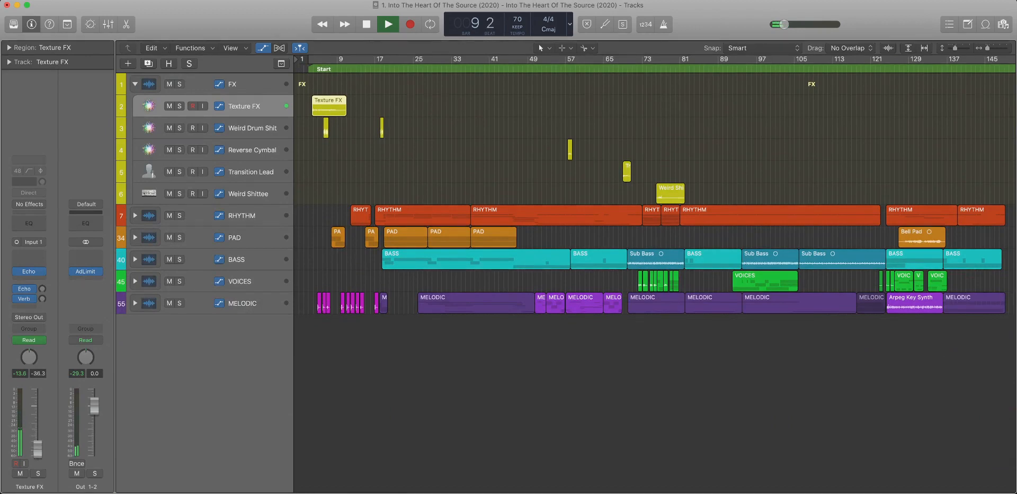
{"action": "key", "text": "super+Right"}
{"action": "key", "text": "super+Right"}
{"action": "key", "text": "super+Right"}
{"action": "key", "text": "super+Right"}
{"action": "key", "text": "super+Right"}
{"action": "key", "text": "super+Right"}
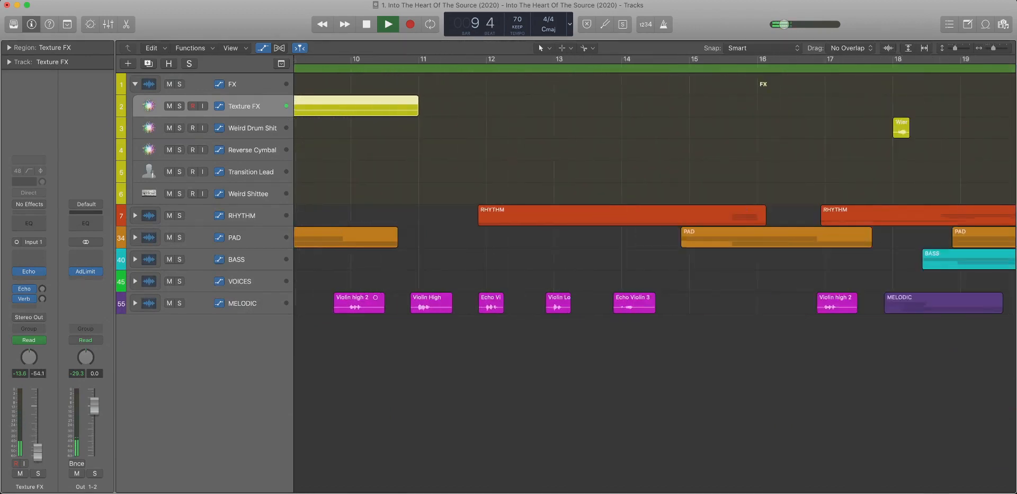
{"action": "key", "text": "super+Left"}
{"action": "key", "text": "super+Left"}
{"action": "key", "text": "super+Left"}
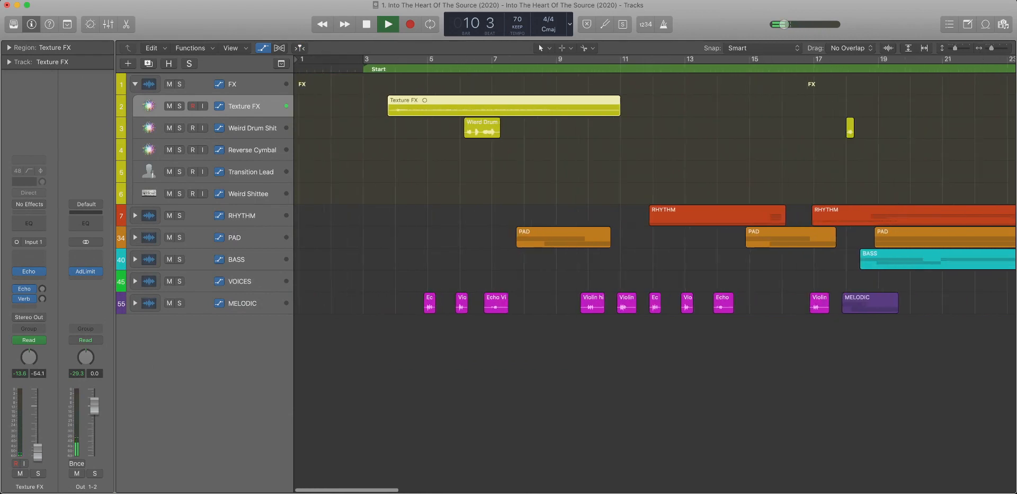
{"action": "key", "text": "super+Left"}
{"action": "key", "text": "space"}
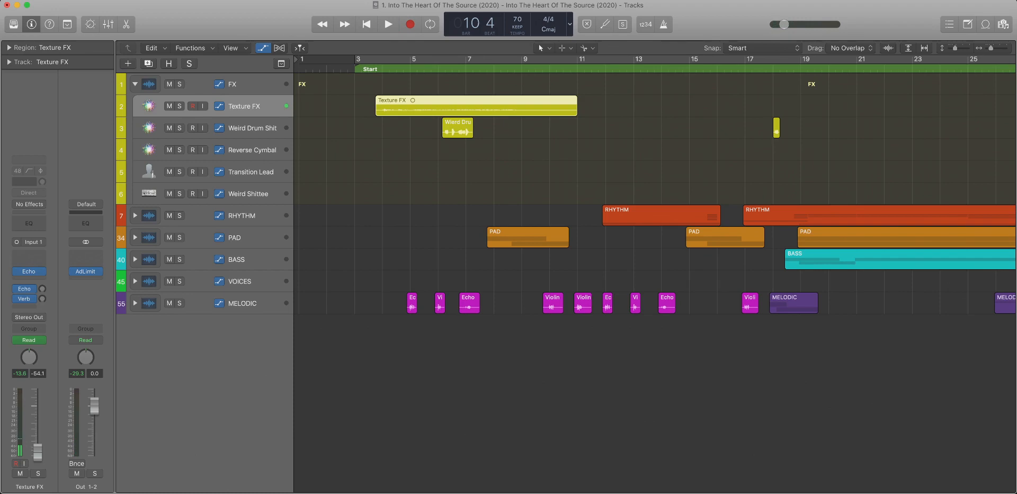
Collapse the FX stack and fit the whole song in view with the automation lanes of all six stacks showing.
{"action": "left_click", "coordinate": [135, 84]}
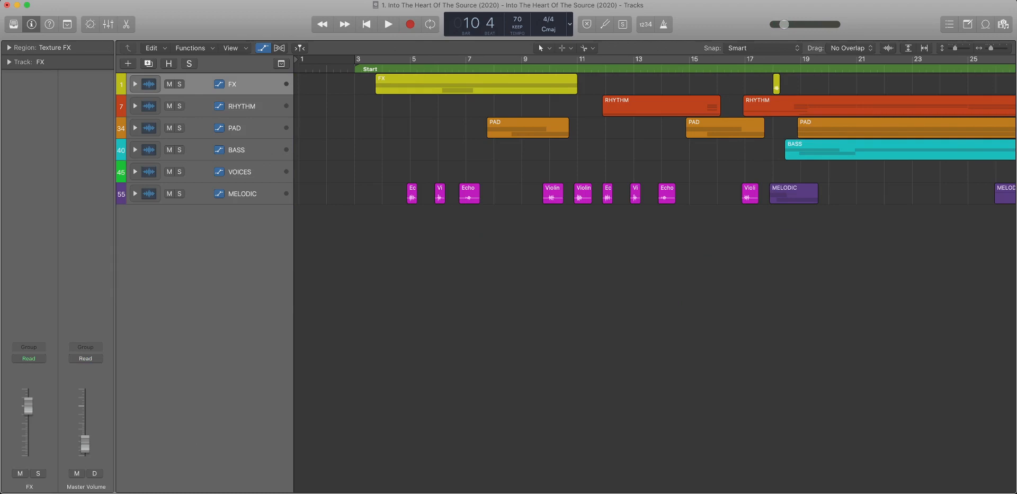
{"action": "key", "text": "super+Down"}
{"action": "key", "text": "super+Down"}
{"action": "key", "text": "super+Down"}
{"action": "key", "text": "super+Down"}
{"action": "key", "text": "super+Down"}
{"action": "key", "text": "super+Down"}
{"action": "key", "text": "super+Down"}
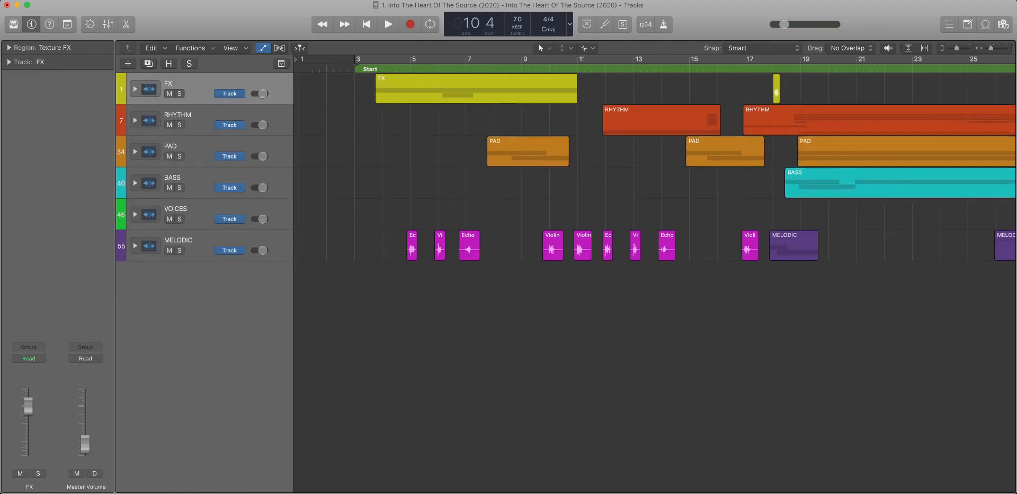
{"action": "key", "text": "super+Down"}
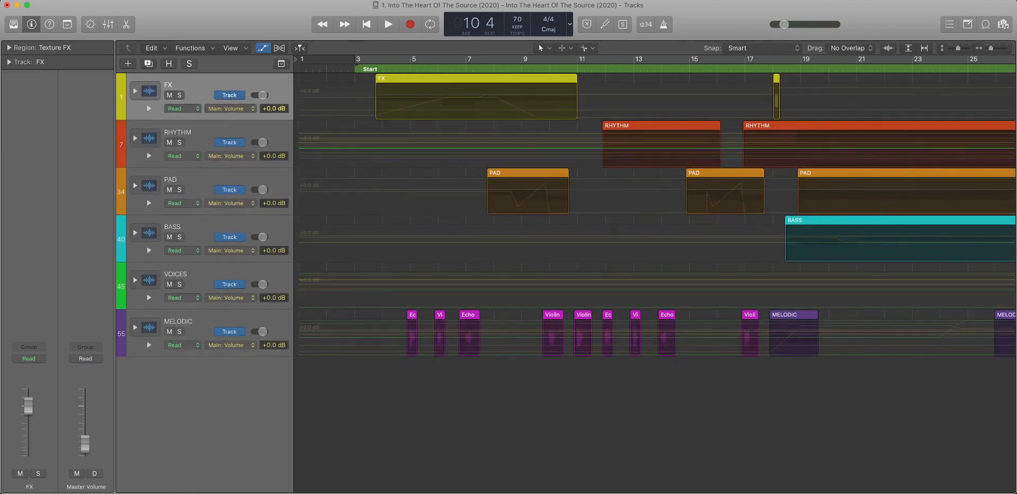
{"action": "key", "text": "super+Left"}
{"action": "key", "text": "super+Left"}
{"action": "key", "text": "super+Left"}
{"action": "key", "text": "super+Left"}
{"action": "key", "text": "super+Left"}
{"action": "key", "text": "super+Left"}
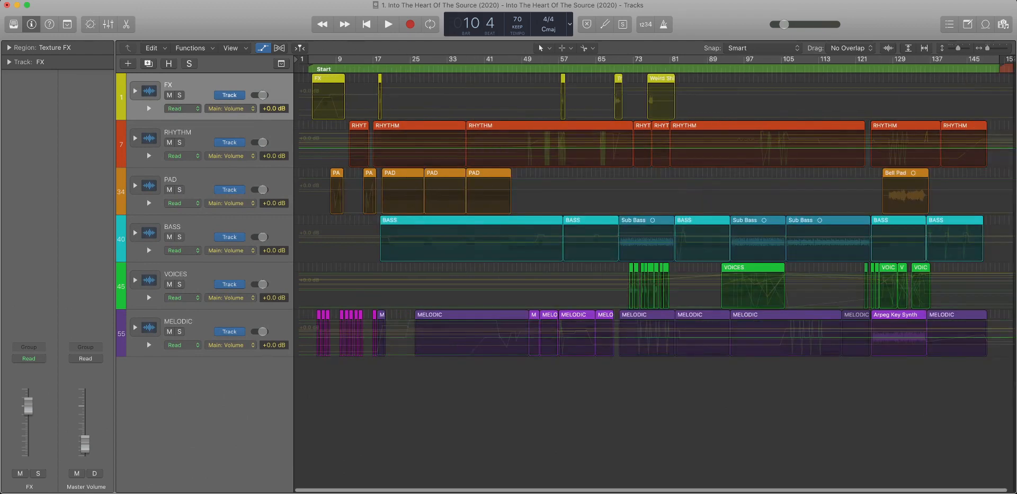
Open the mixer to check the faders of the six stacks, and close it again.
{"action": "key", "text": "x"}
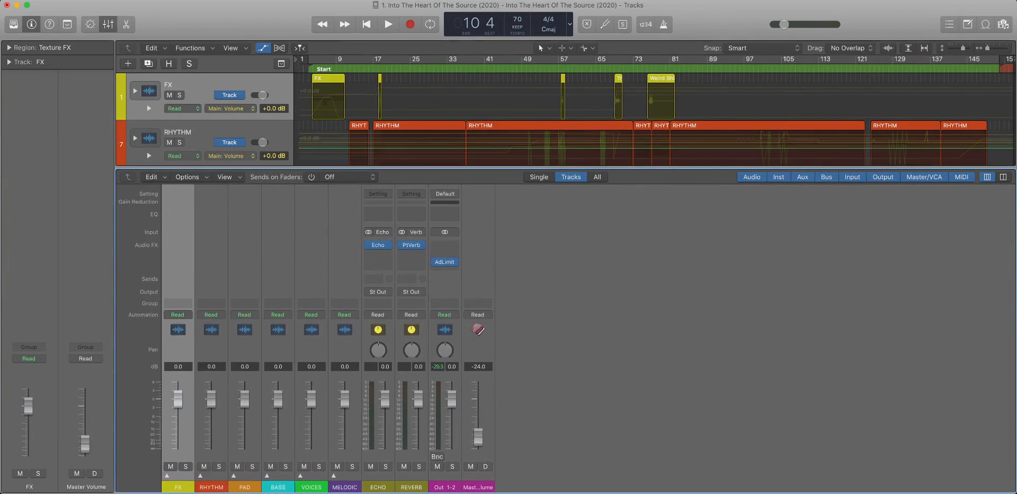
{"action": "key", "text": "x"}
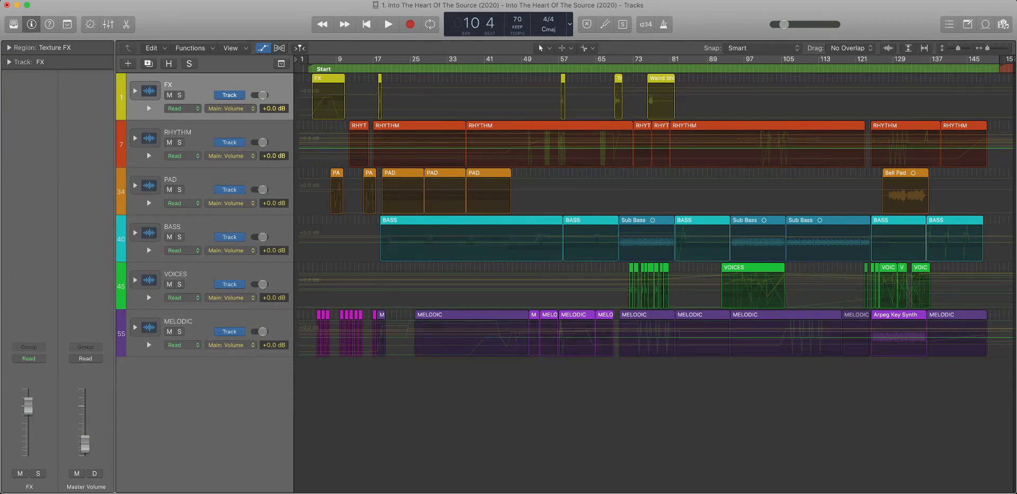
{"action": "scroll", "coordinate": [657, 214], "scroll_direction": "up", "scroll_amount": 5}
{"action": "scroll", "coordinate": [657, 214], "scroll_direction": "down", "scroll_amount": 4}
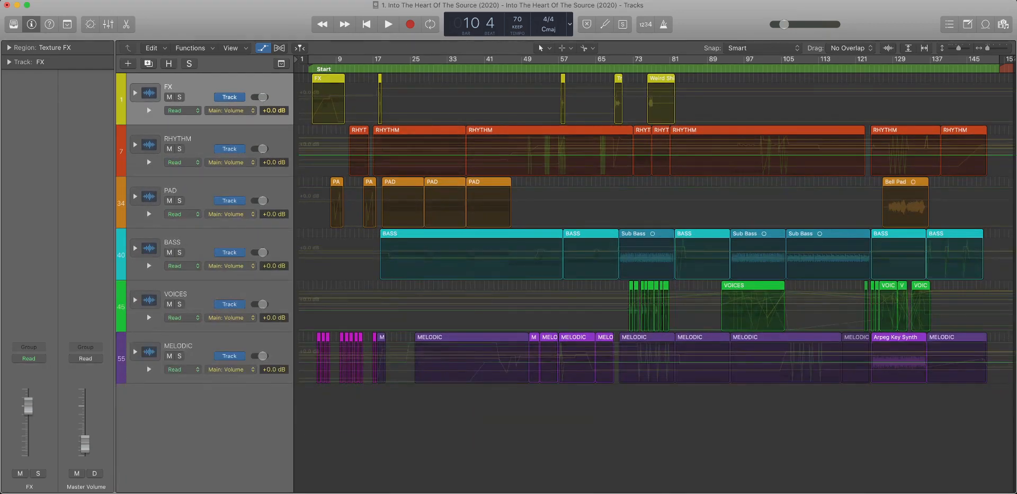
{"action": "key", "text": "super+Right"}
{"action": "key", "text": "super+Right"}
{"action": "key", "text": "super+Left"}
{"action": "key", "text": "super+Left"}
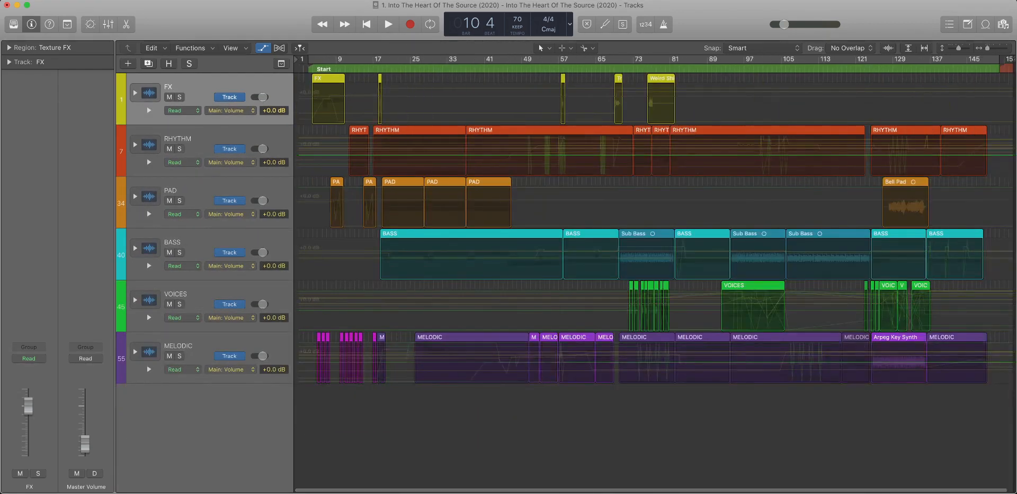
{"action": "key", "text": "super+Up"}
{"action": "key", "text": "super+Up"}
{"action": "key", "text": "super+Up"}
{"action": "key", "text": "super+Up"}
{"action": "key", "text": "super+Down"}
{"action": "key", "text": "super+Down"}
{"action": "key", "text": "super+Down"}
{"action": "key", "text": "super+Down"}
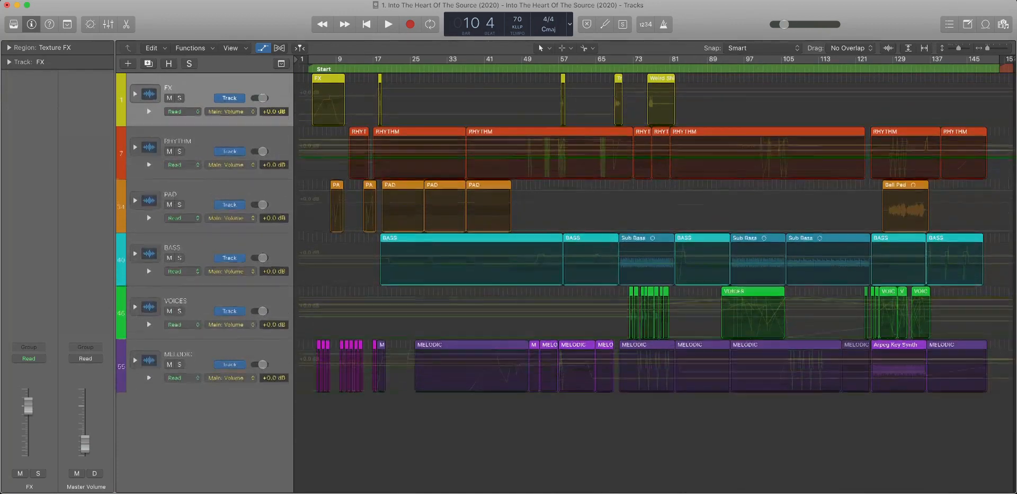